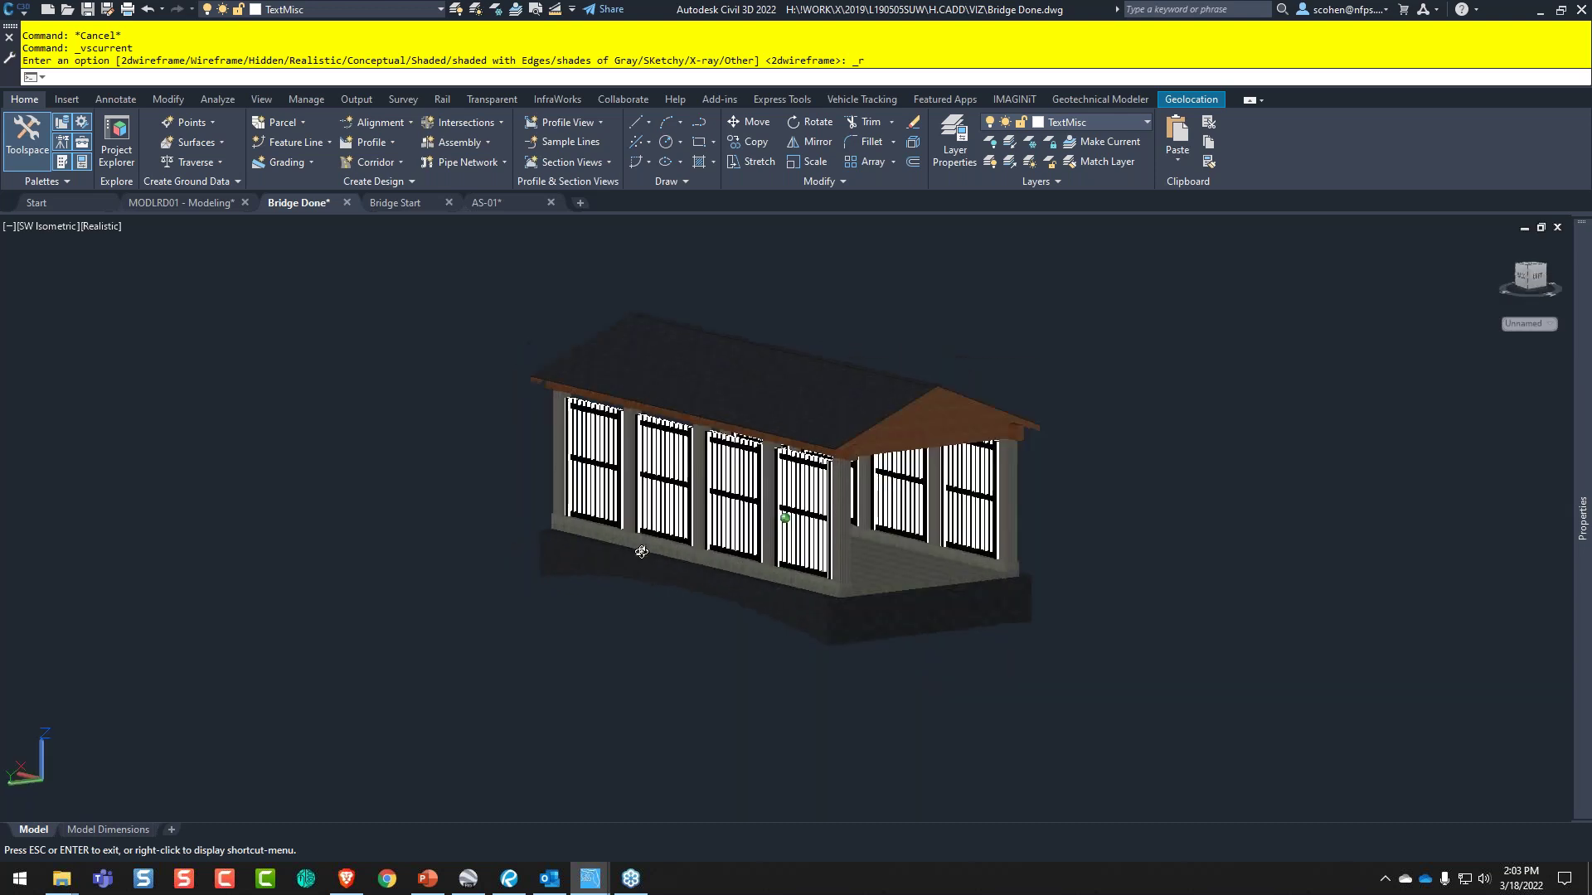
- Examine the roof, gable, posts and side railings of the finished canopy bridge model from several angles
{"action": "middle_click_drag", "start_coordinate": [493, 555], "coordinate": [448, 567], "text": "shift"}
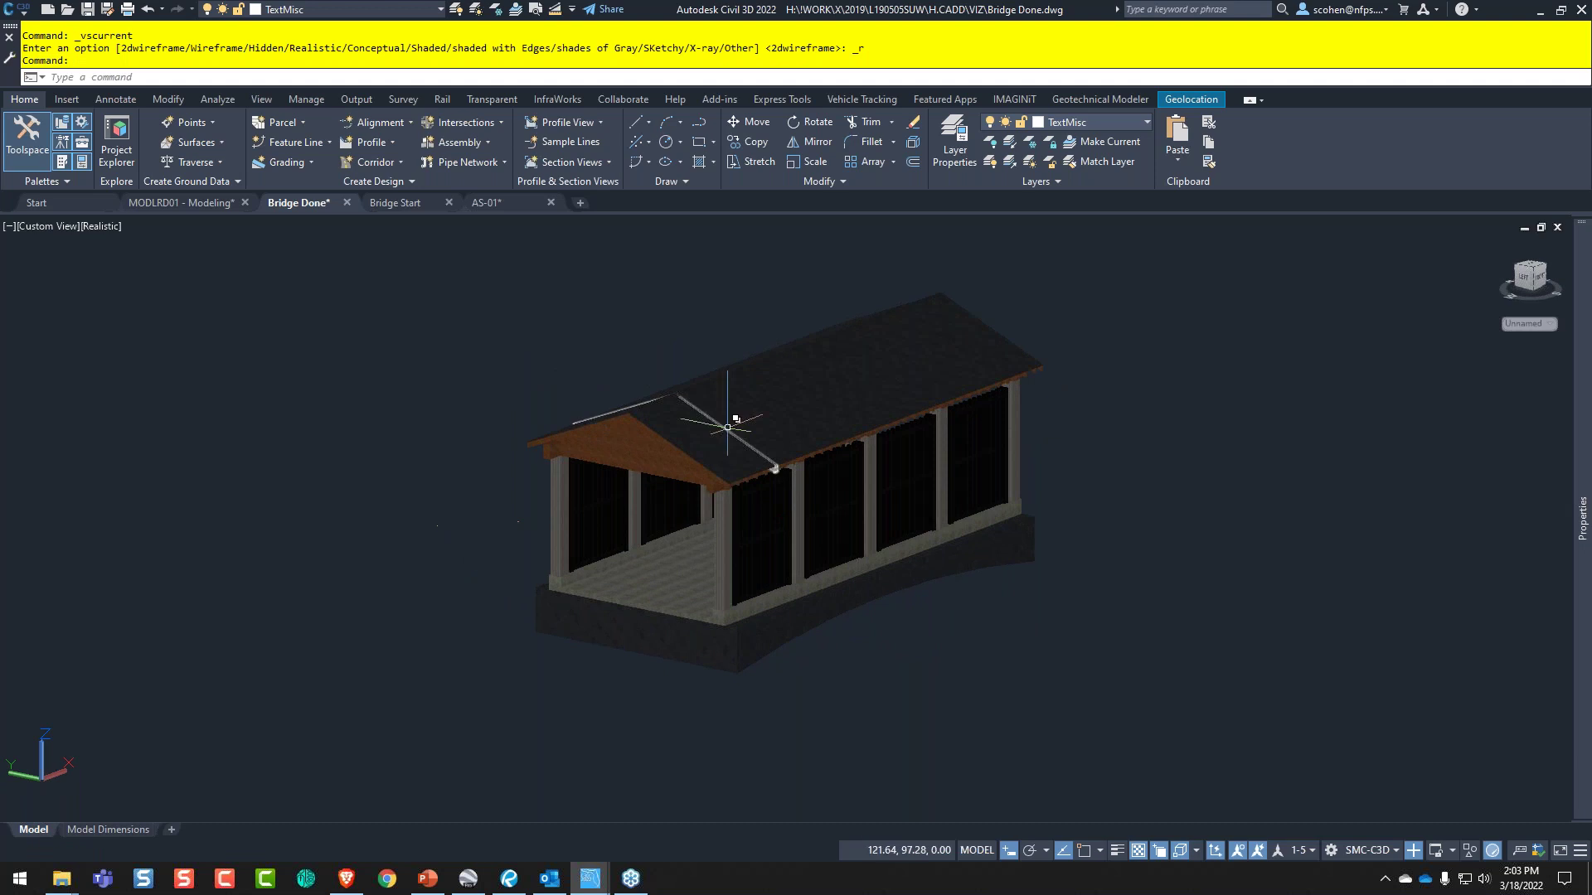
{"action": "scroll", "coordinate": [714, 426], "scroll_direction": "up", "scroll_amount": 5}
{"action": "scroll", "coordinate": [712, 426], "scroll_direction": "up", "scroll_amount": 2}
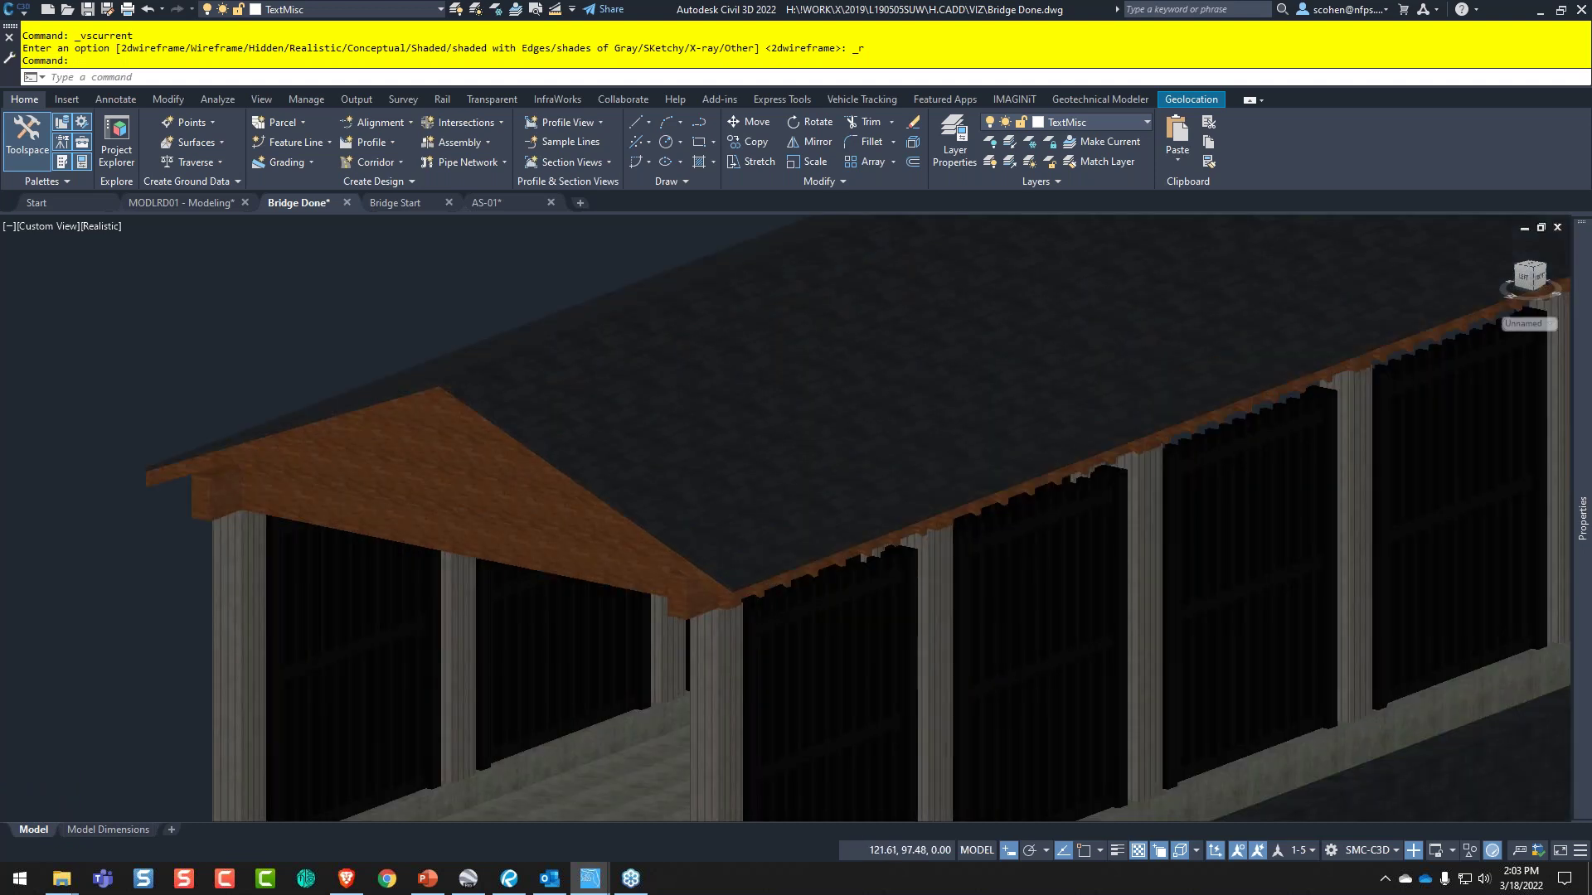
{"action": "scroll", "coordinate": [454, 522], "scroll_direction": "up", "scroll_amount": 2}
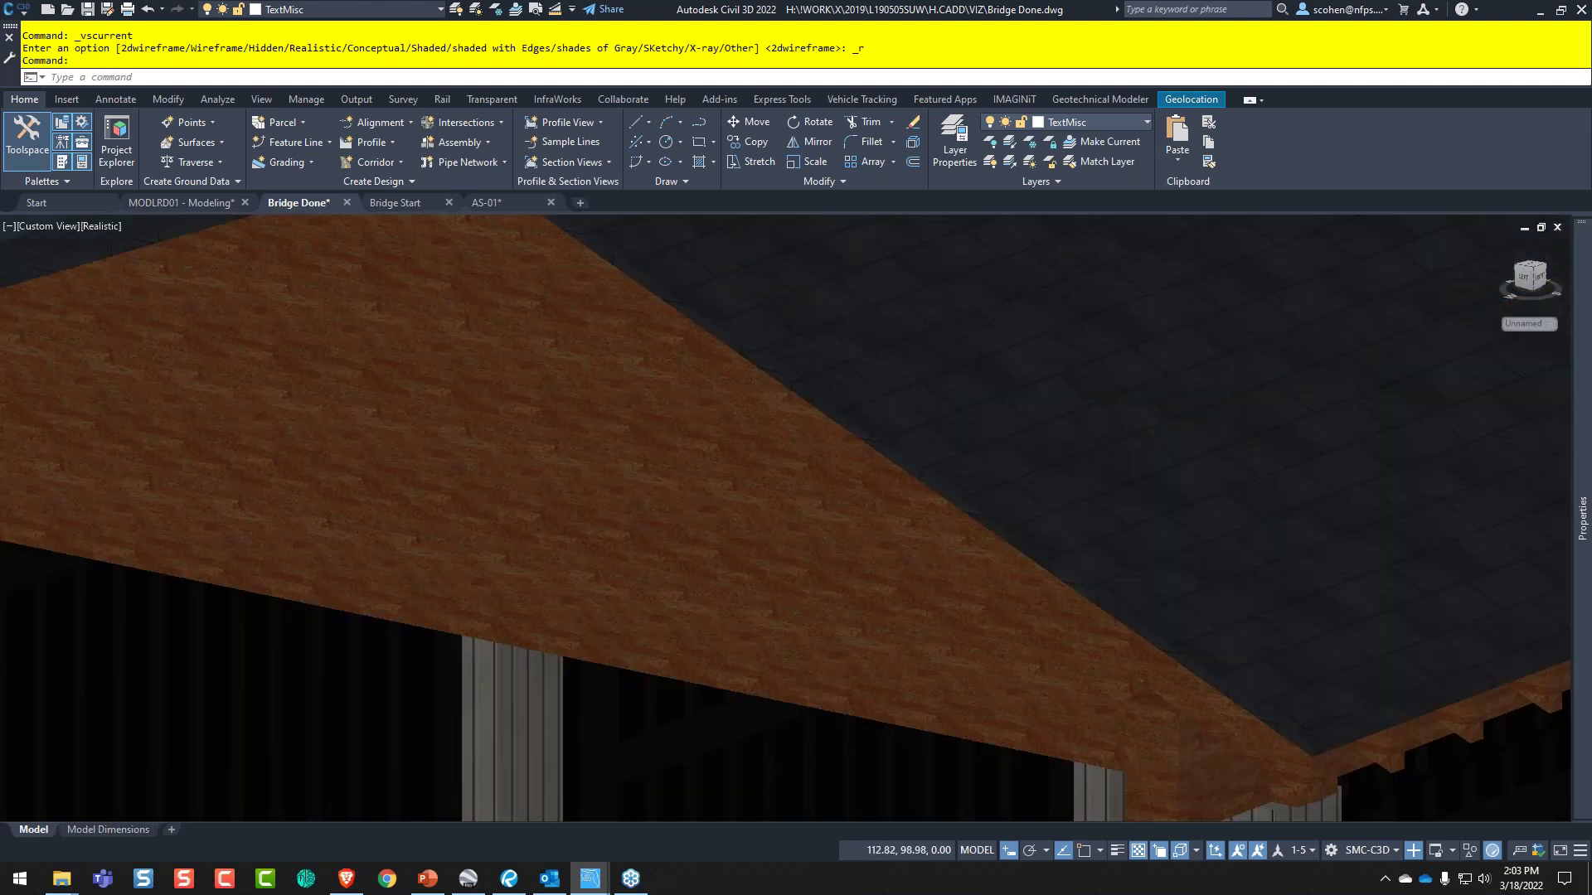
{"action": "scroll", "coordinate": [469, 498], "scroll_direction": "down", "scroll_amount": 6}
{"action": "middle_click_drag", "start_coordinate": [461, 664], "coordinate": [578, 563]}
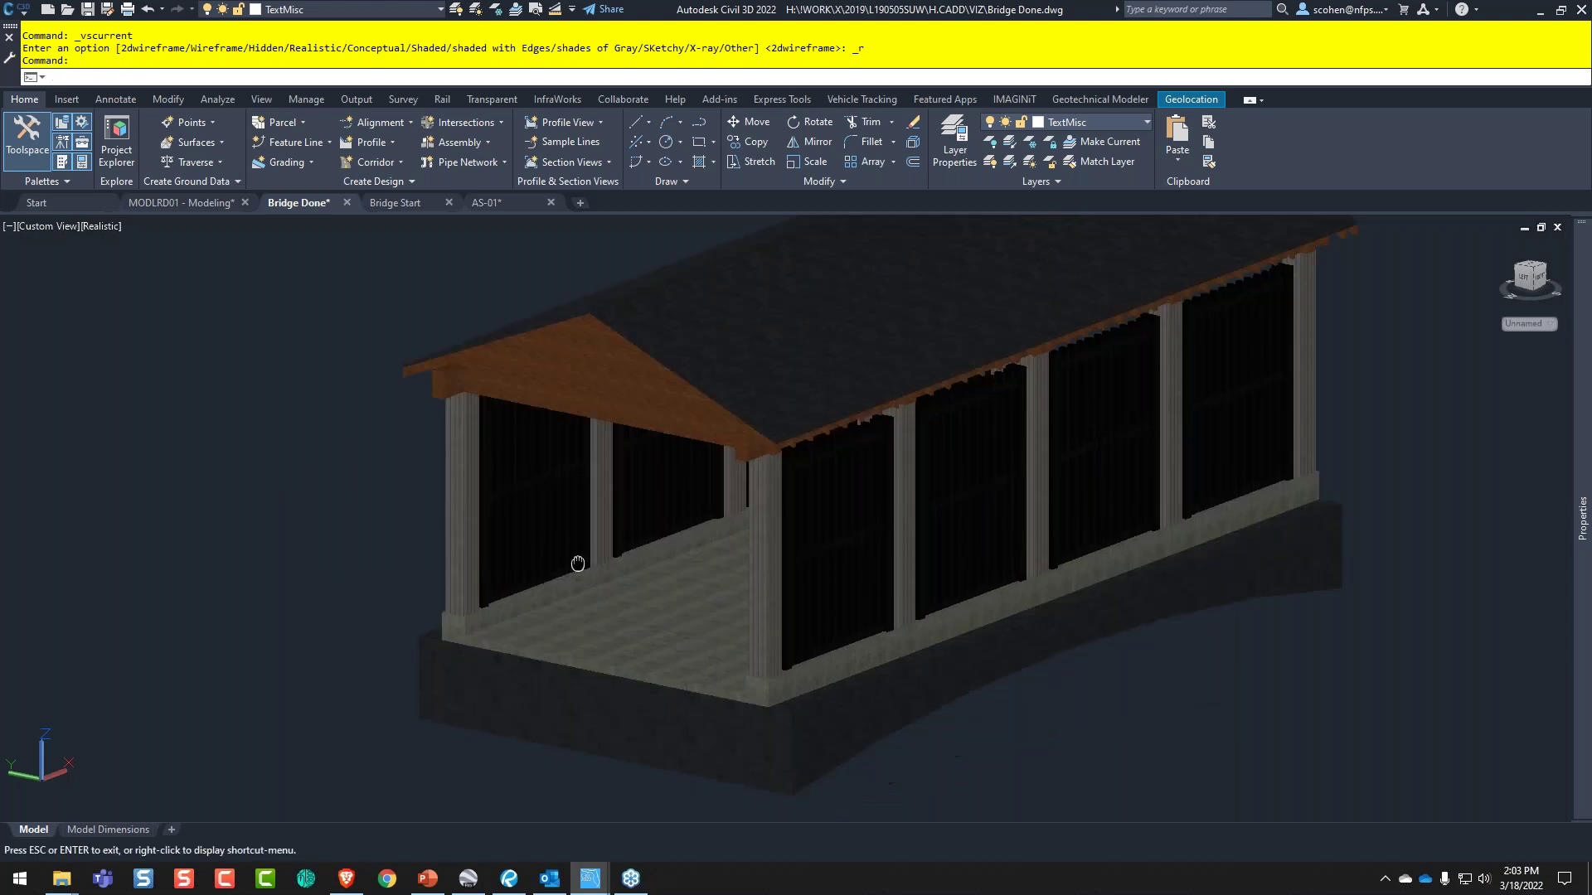
{"action": "middle_click_drag", "start_coordinate": [710, 573], "coordinate": [595, 467], "text": "shift"}
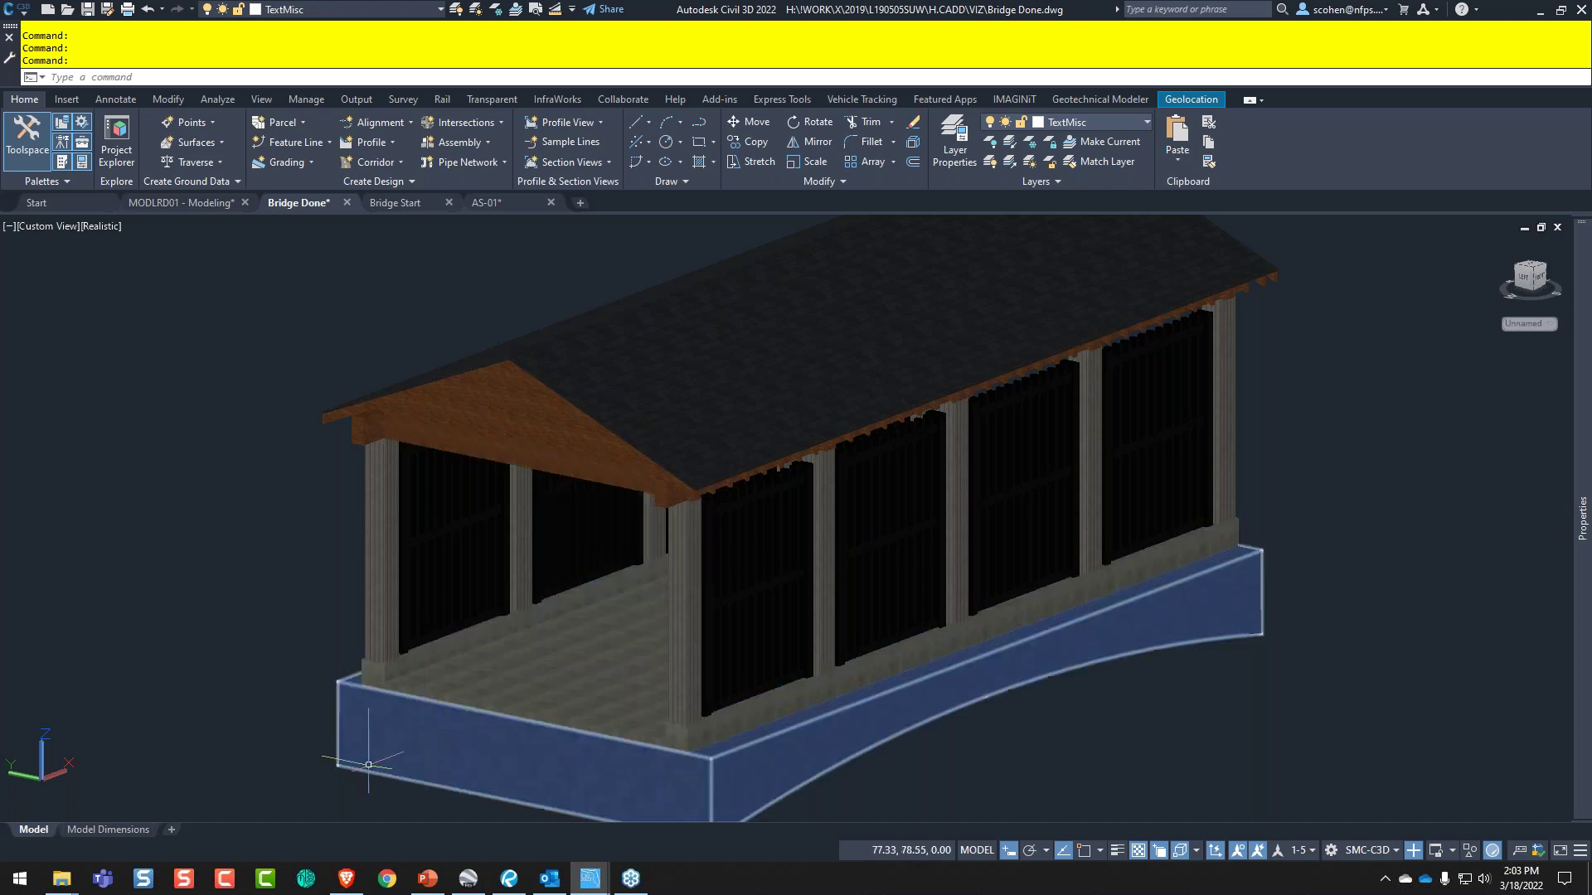
- Switch to Autodesk Viewer in the browser and examine the whole CANOPY BRIDEGE-TRAIL scene with its road, trail and river
{"action": "left_click", "coordinate": [348, 885]}
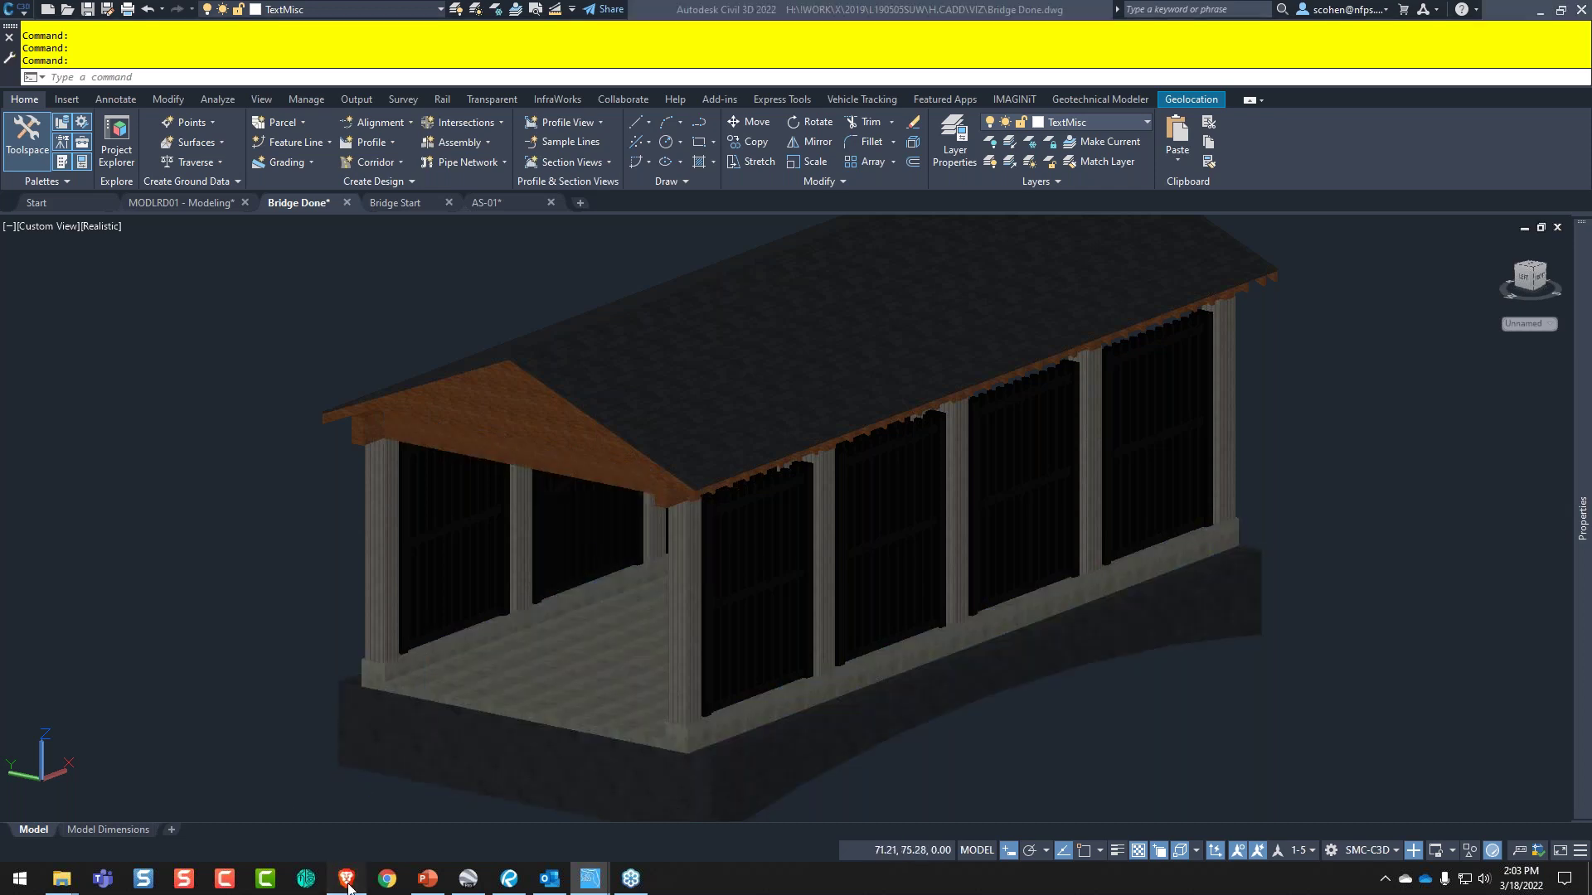
{"action": "mouse_move", "coordinate": [349, 885]}
{"action": "left_click", "coordinate": [349, 885]}
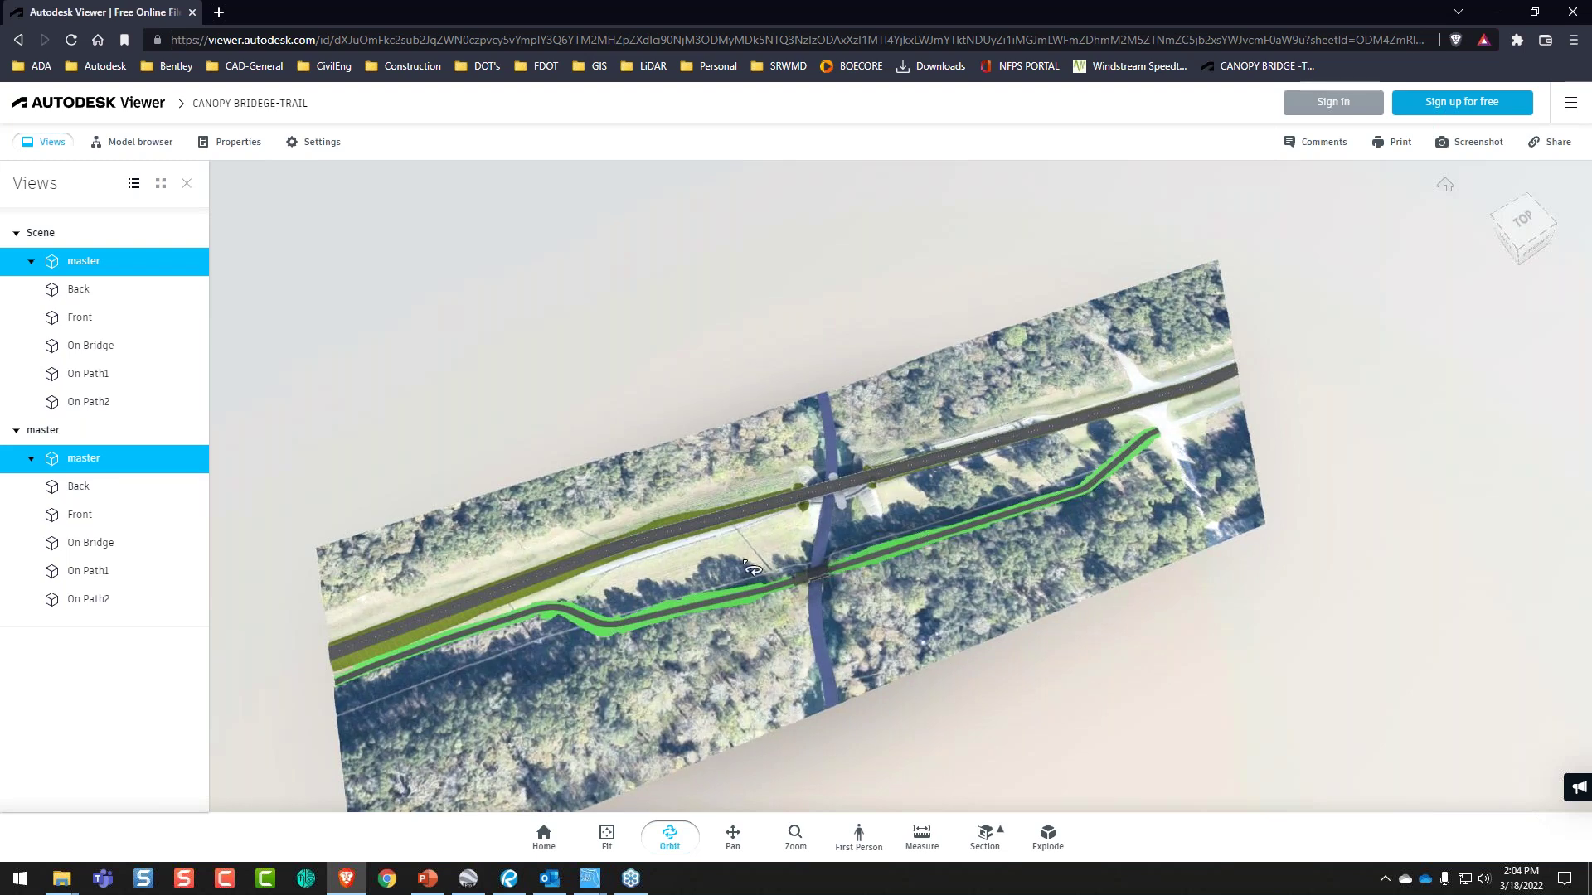
{"action": "scroll", "coordinate": [783, 593], "scroll_direction": "up", "scroll_amount": 3}
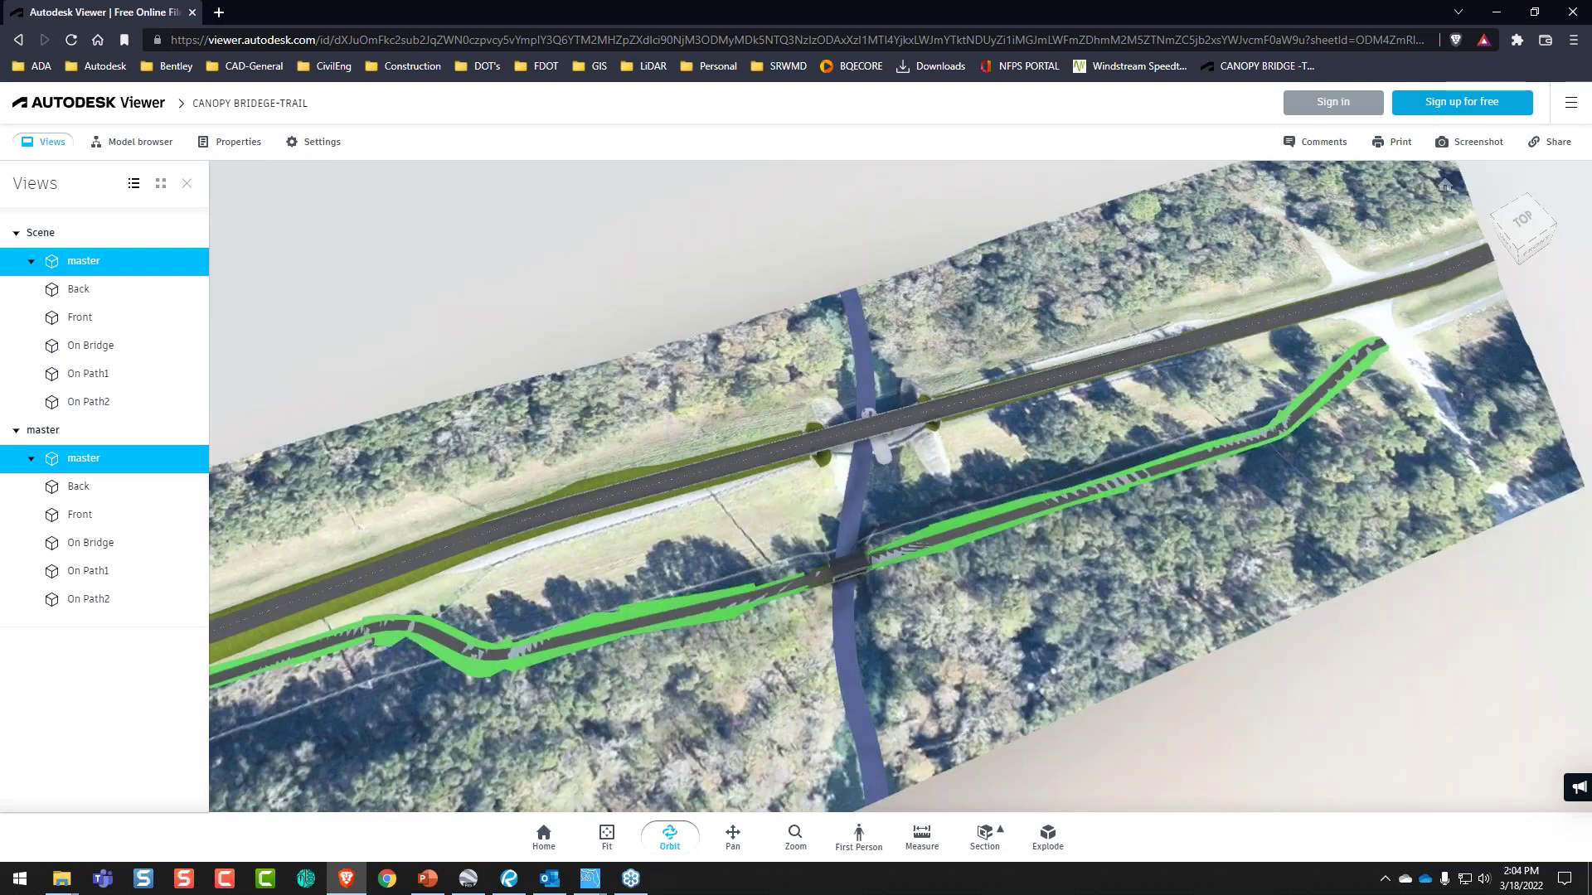
{"action": "scroll", "coordinate": [769, 572], "scroll_direction": "up", "scroll_amount": 2}
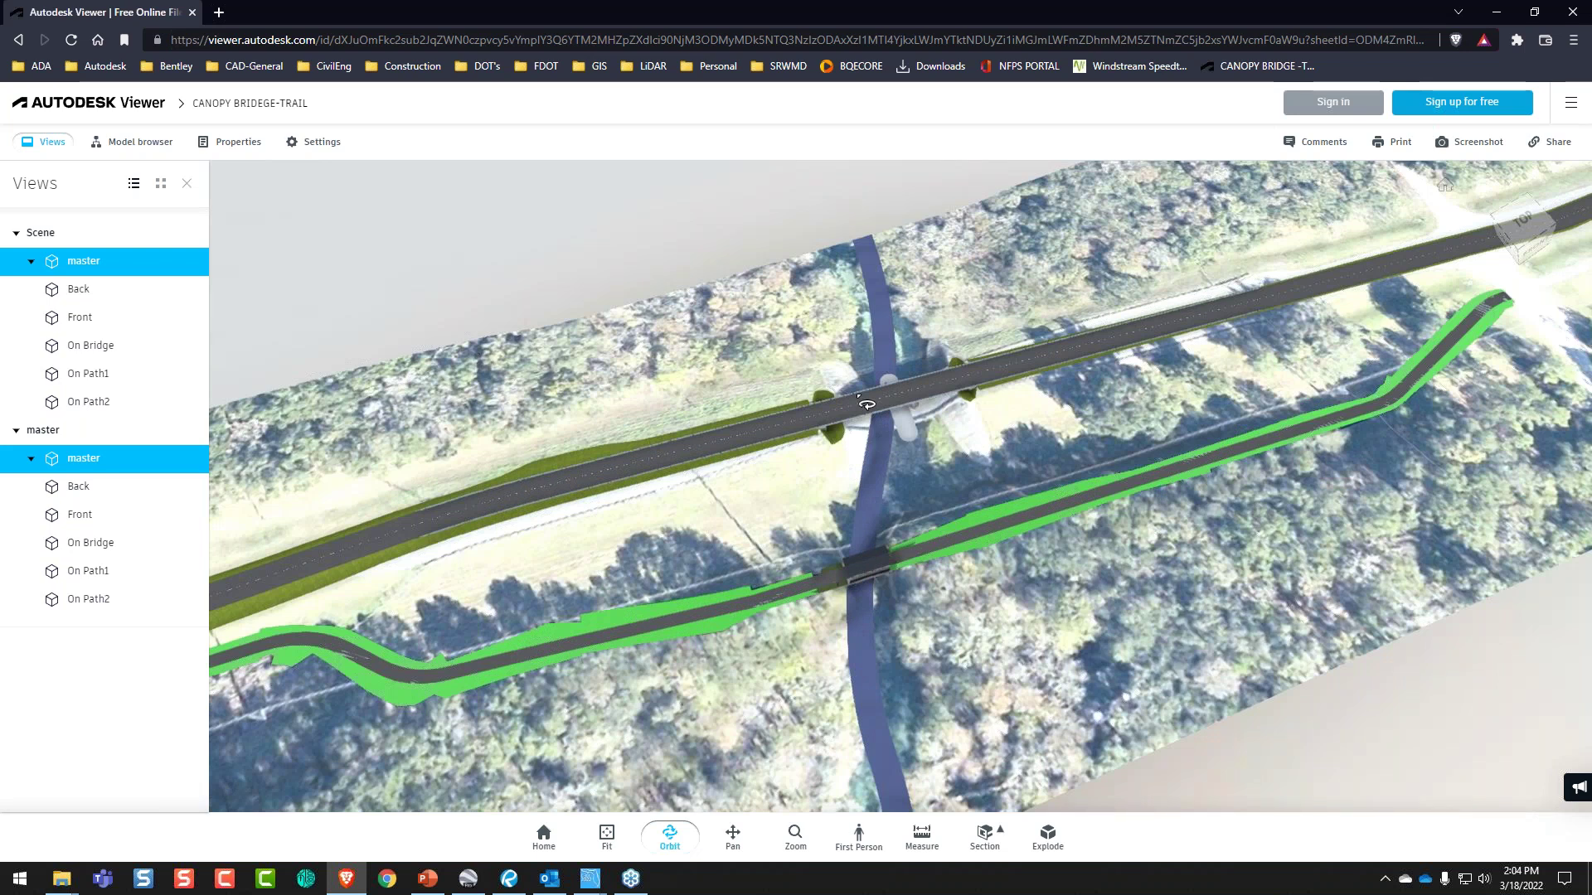
{"action": "left_click_drag", "start_coordinate": [865, 403], "coordinate": [943, 494]}
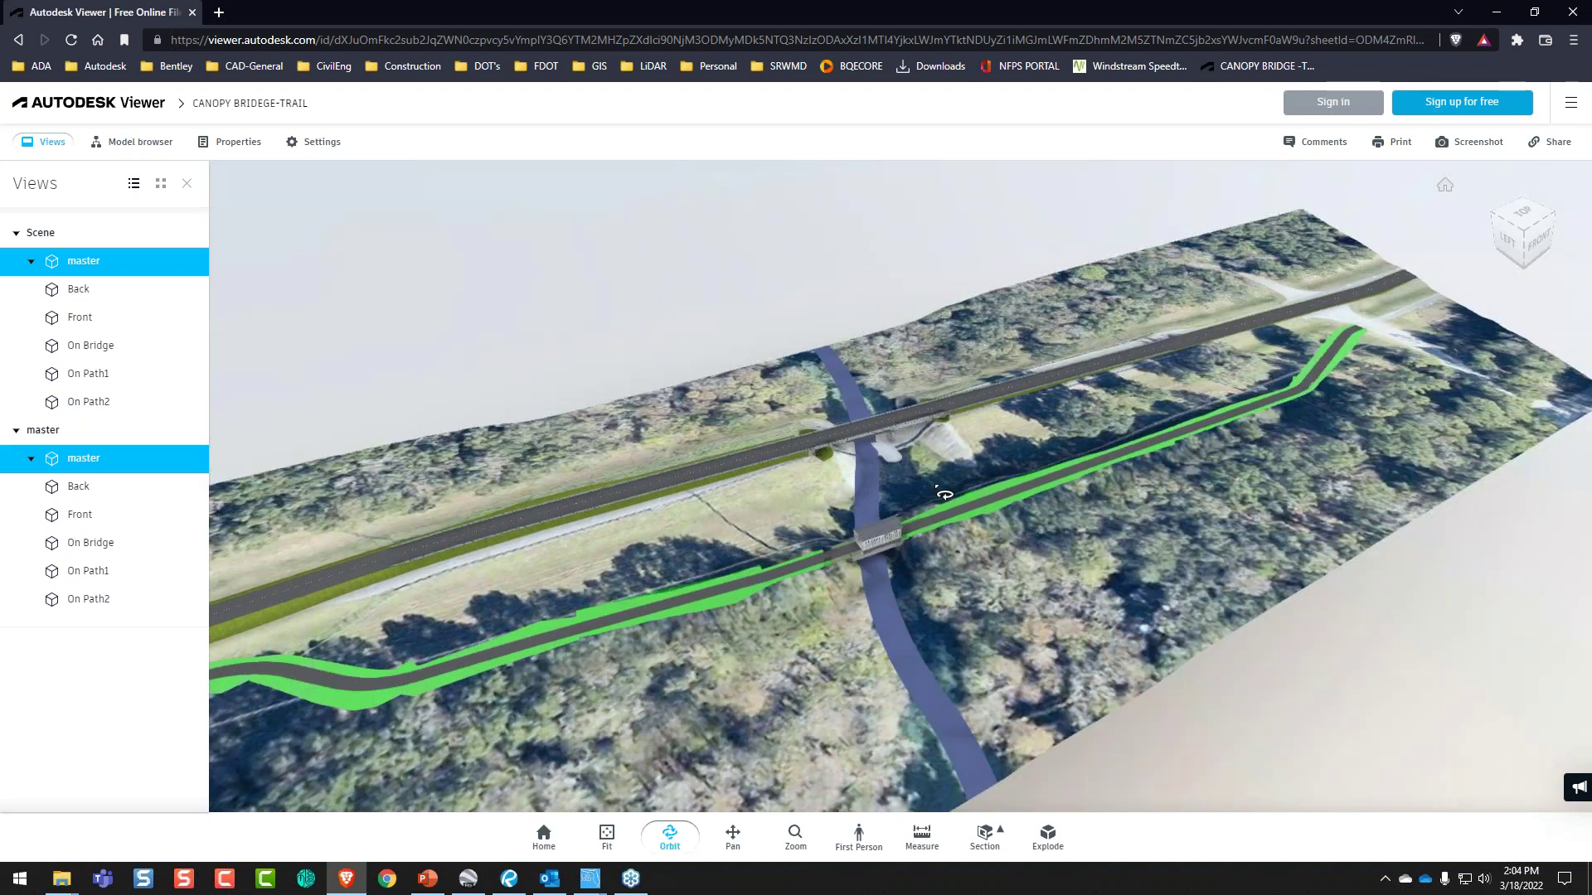
{"action": "left_click_drag", "start_coordinate": [943, 494], "coordinate": [1258, 439]}
{"action": "middle_click_drag", "start_coordinate": [825, 664], "coordinate": [1027, 448]}
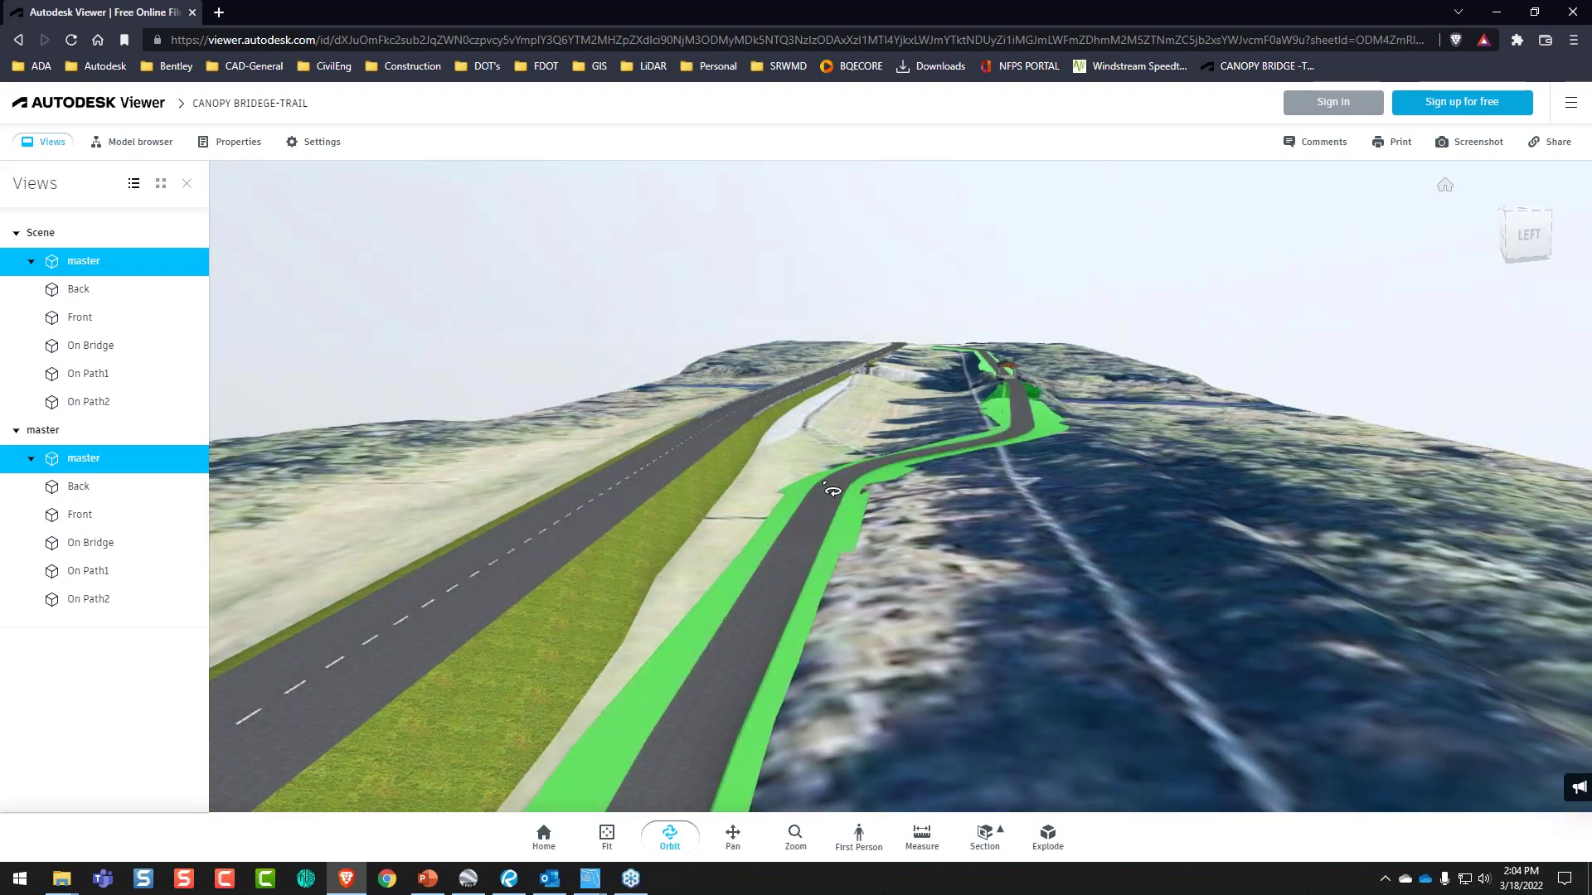
- Examine the covered bridge and its river crossing up close in the trail scene
{"action": "scroll", "coordinate": [831, 490], "scroll_direction": "down", "scroll_amount": 5}
{"action": "left_click_drag", "start_coordinate": [887, 481], "coordinate": [759, 543]}
{"action": "scroll", "coordinate": [767, 519], "scroll_direction": "up", "scroll_amount": 8}
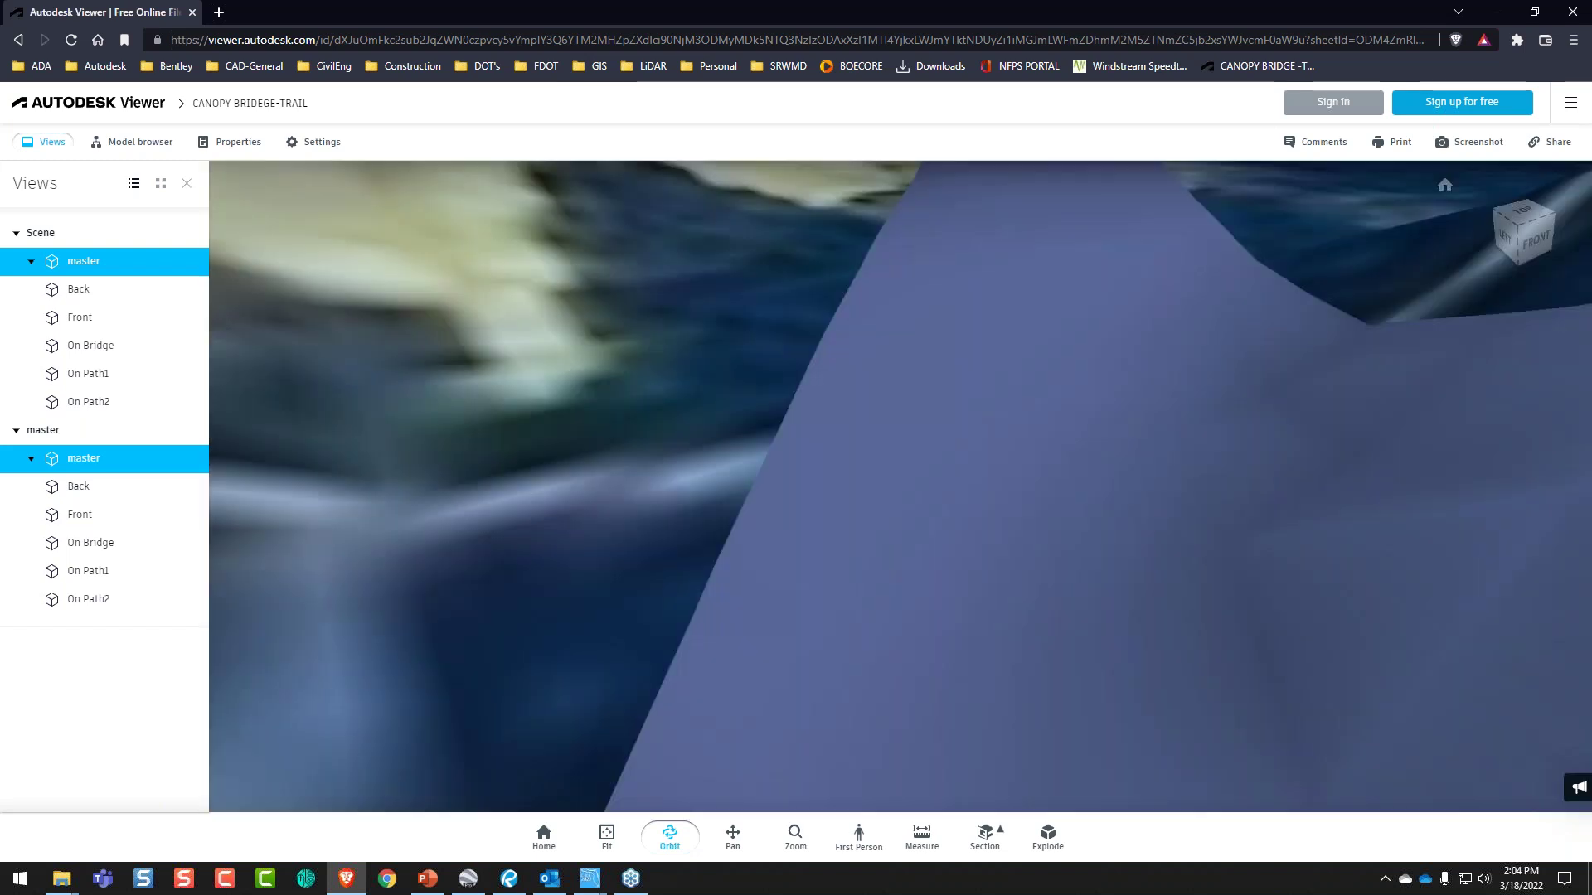
{"action": "scroll", "coordinate": [879, 562], "scroll_direction": "down", "scroll_amount": 8}
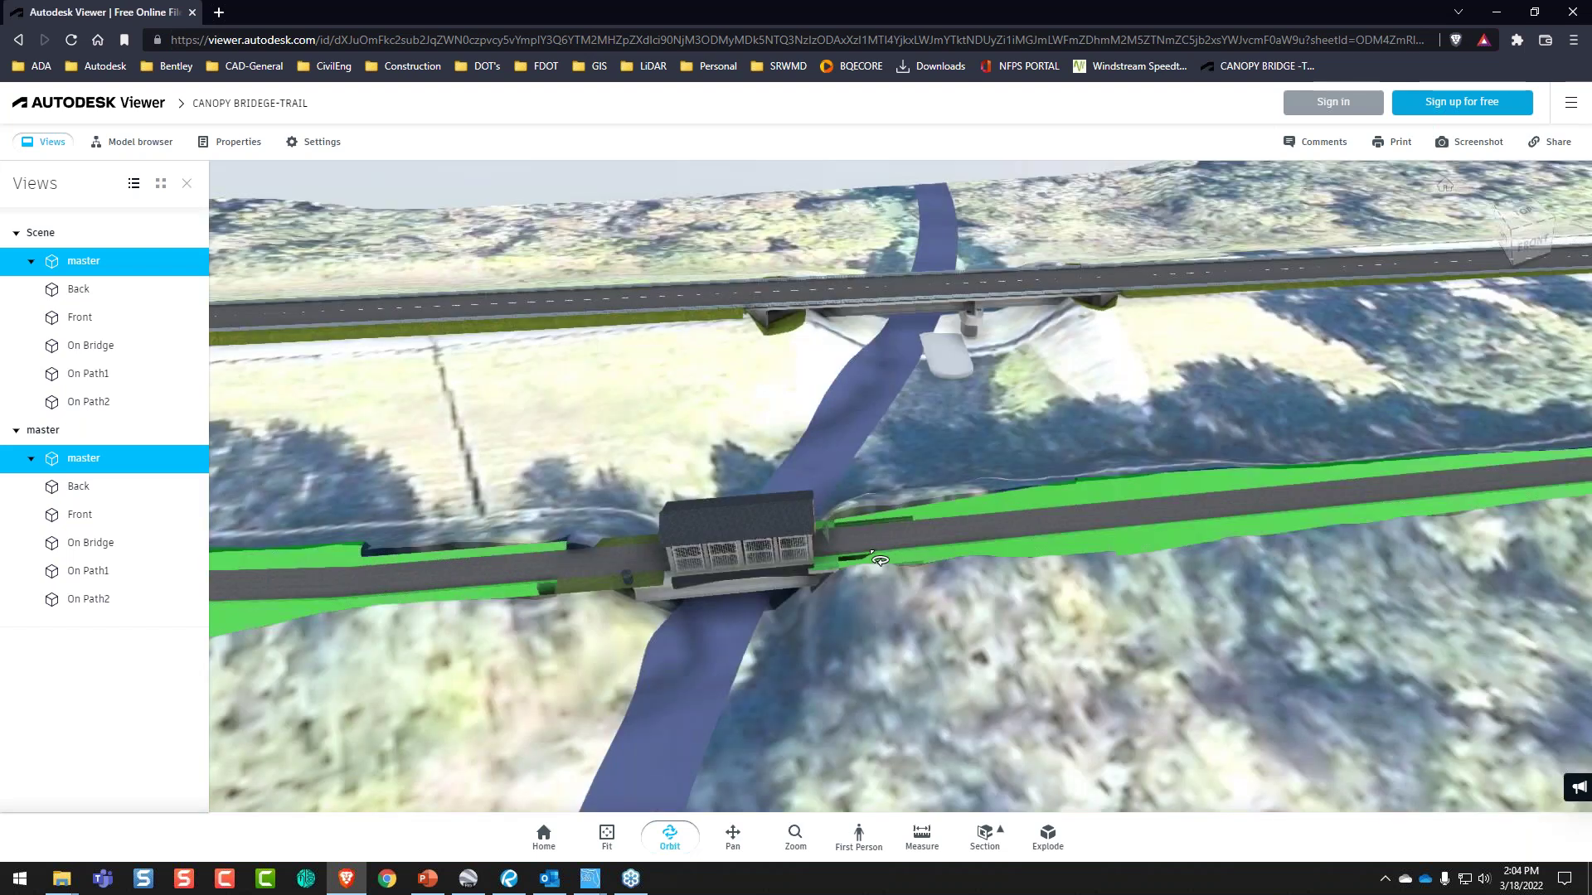
{"action": "left_click_drag", "start_coordinate": [879, 561], "coordinate": [699, 527]}
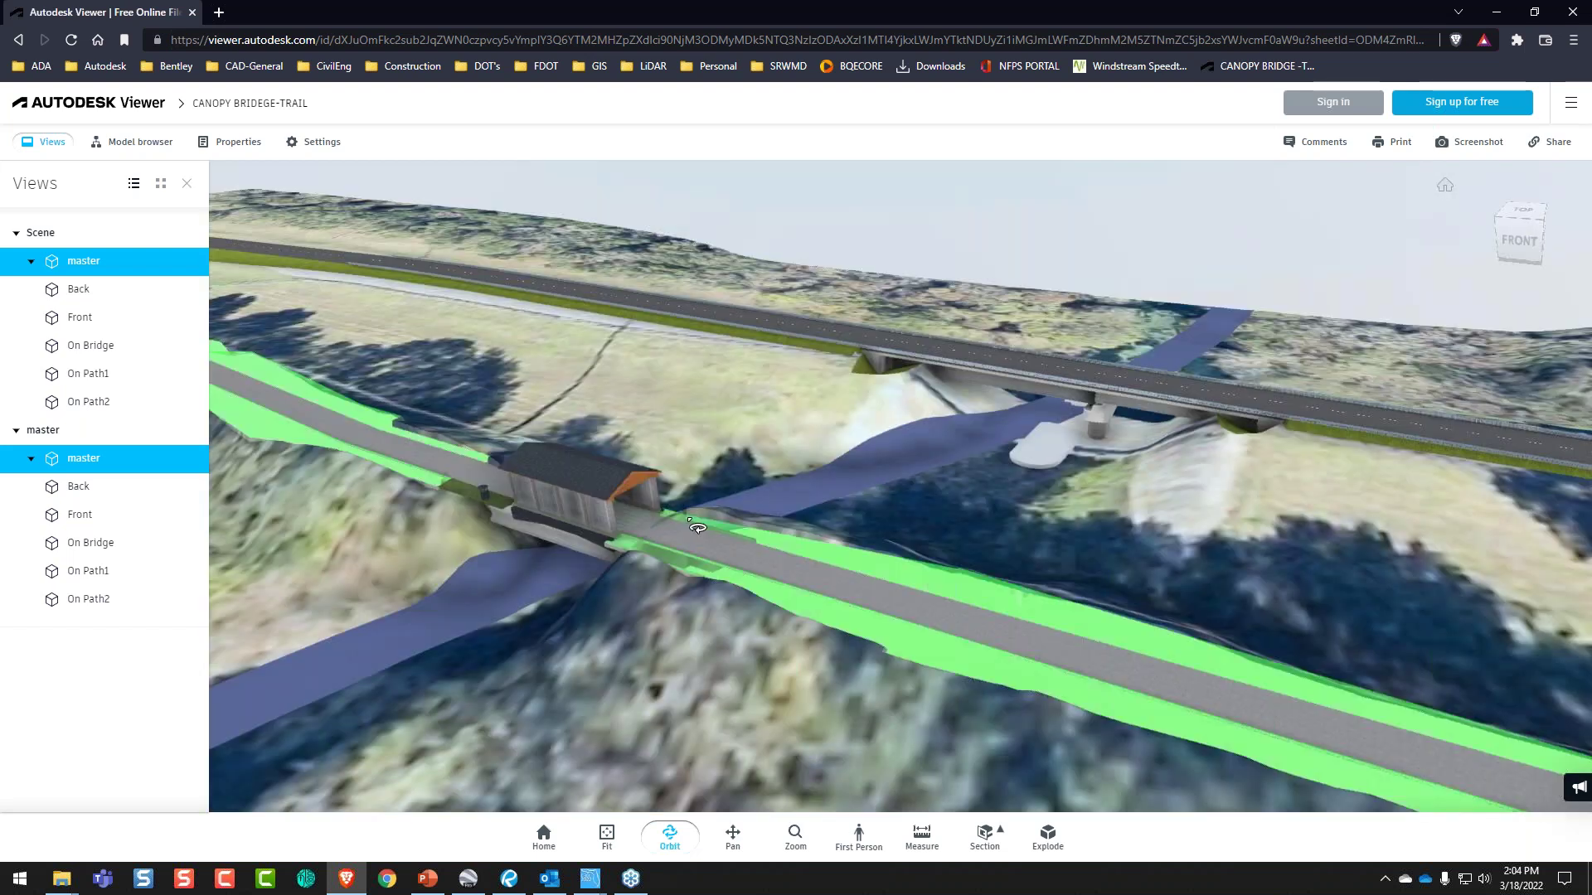
{"action": "scroll", "coordinate": [699, 527], "scroll_direction": "up", "scroll_amount": 2}
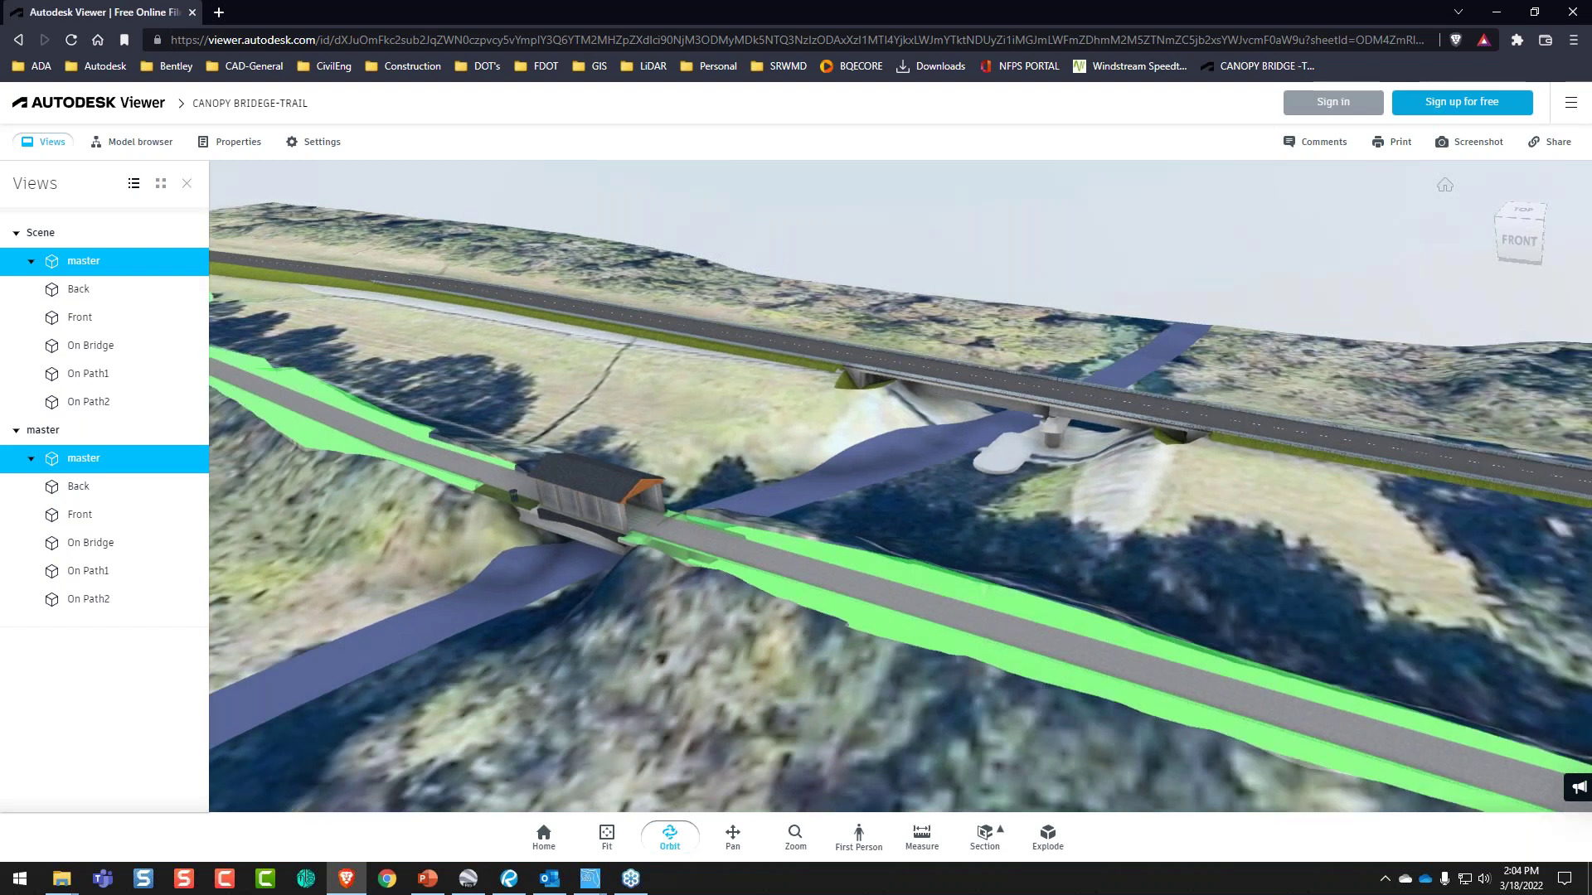
{"action": "scroll", "coordinate": [717, 521], "scroll_direction": "up", "scroll_amount": 2}
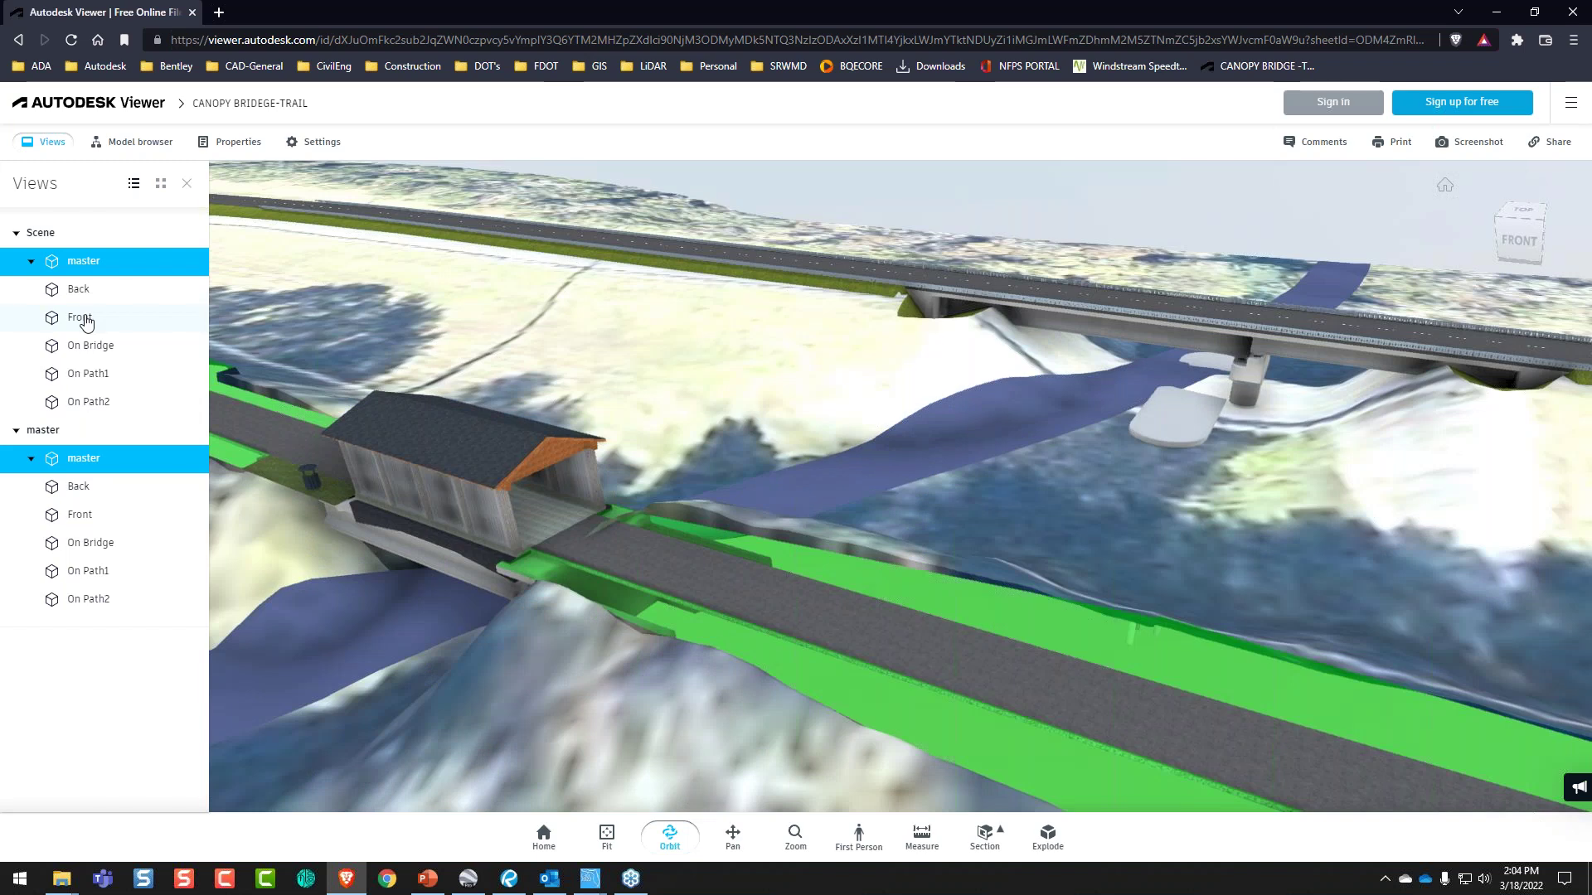
- View the scene's saved Back, Front, On Bridge, On Path1 and On Path2 views, finishing on On Path1
{"action": "left_click", "coordinate": [90, 295]}
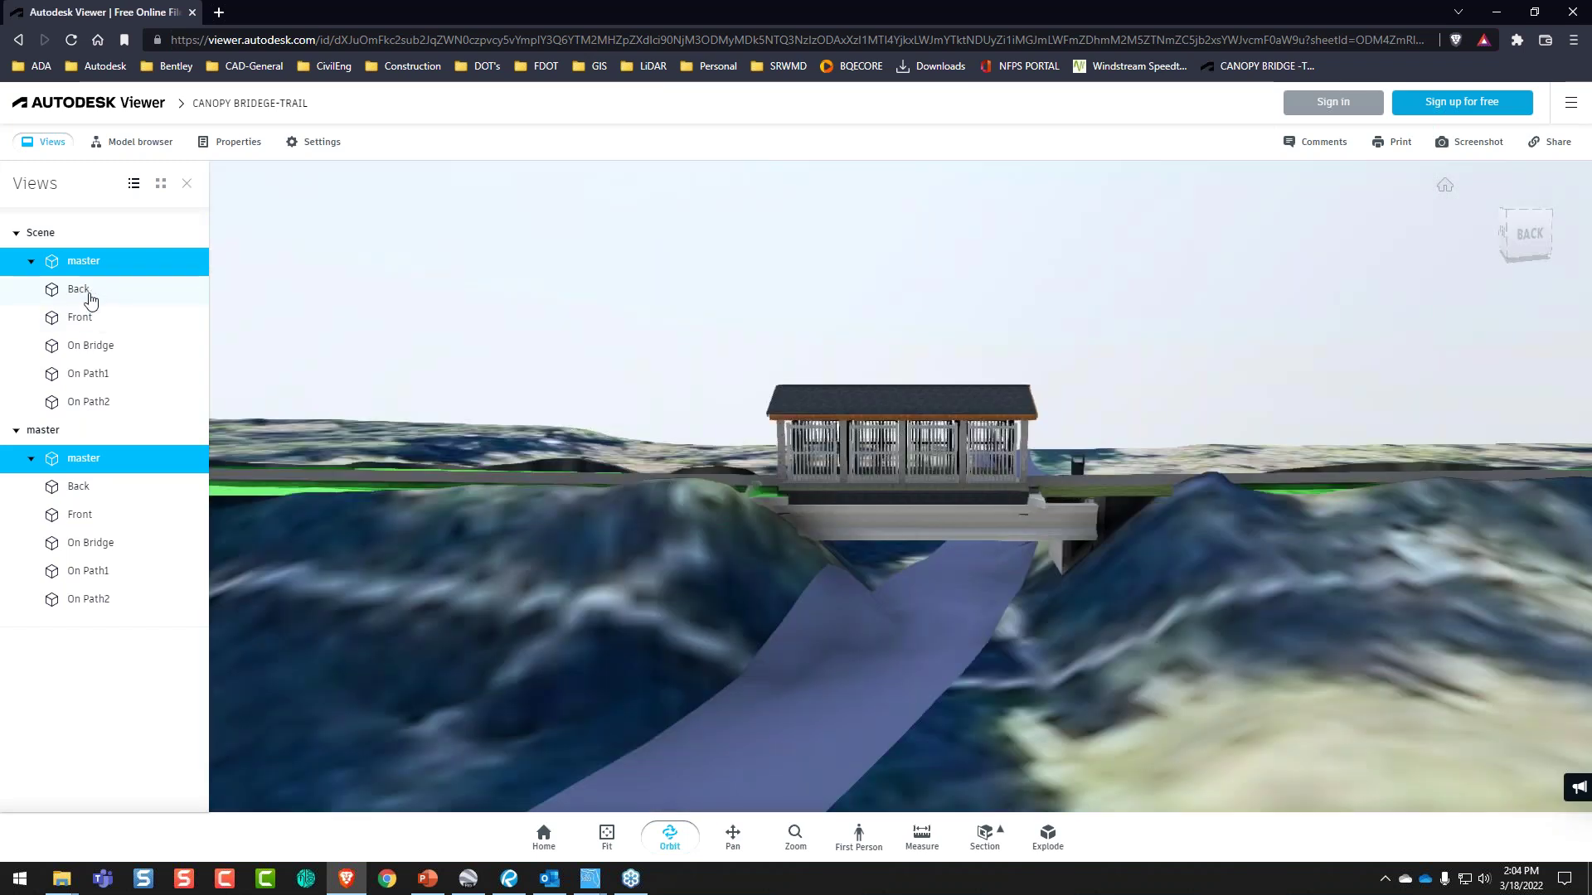
{"action": "left_click", "coordinate": [82, 315]}
{"action": "left_click", "coordinate": [73, 355]}
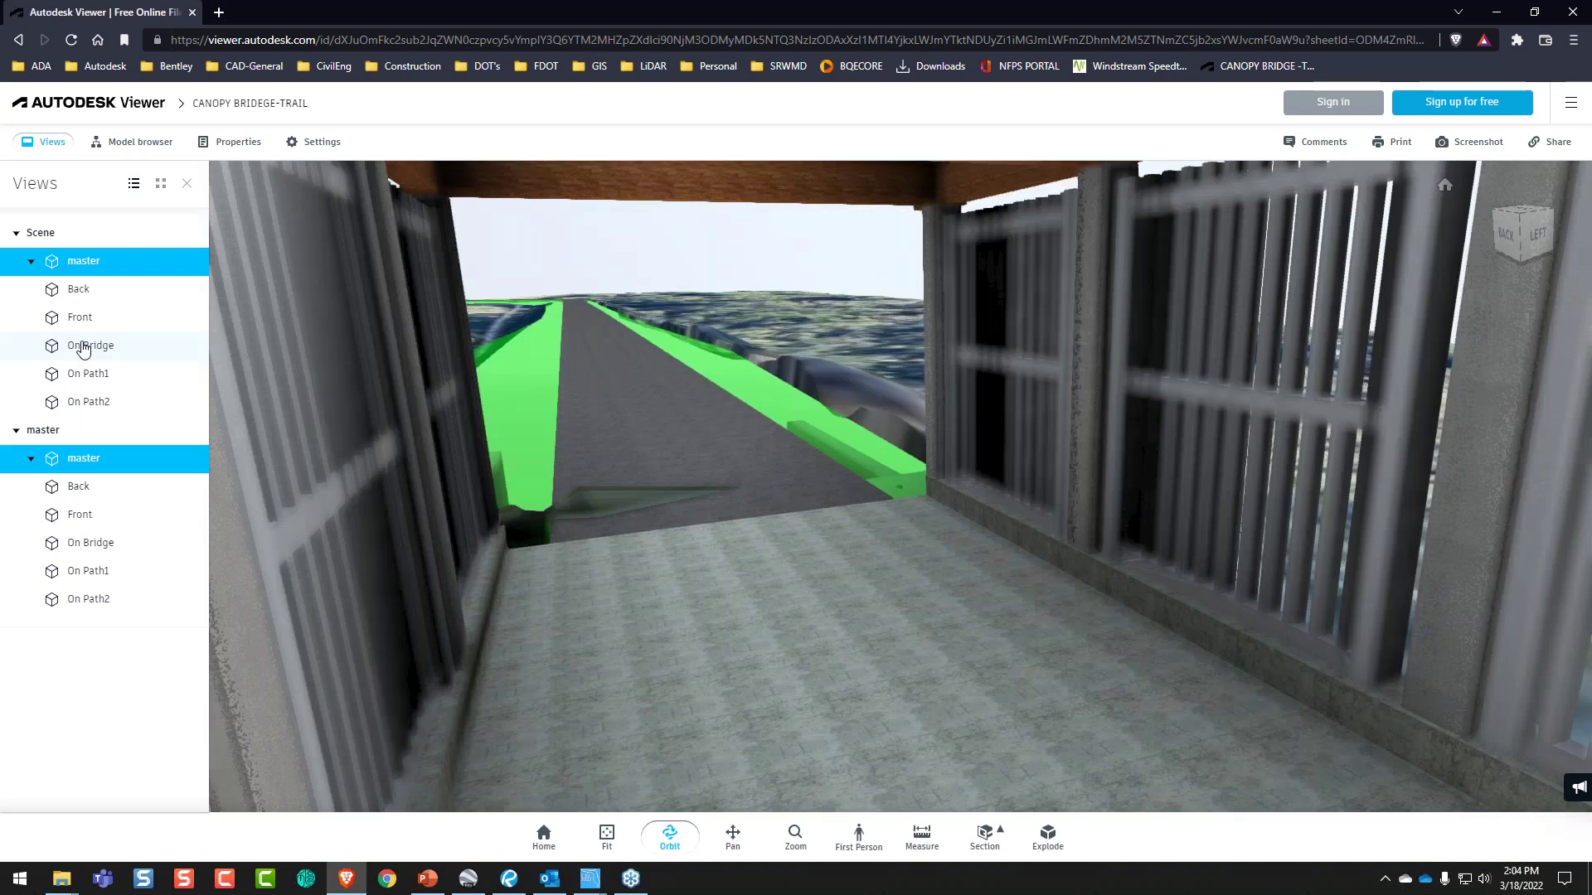
{"action": "left_click", "coordinate": [93, 377]}
{"action": "left_click", "coordinate": [93, 401]}
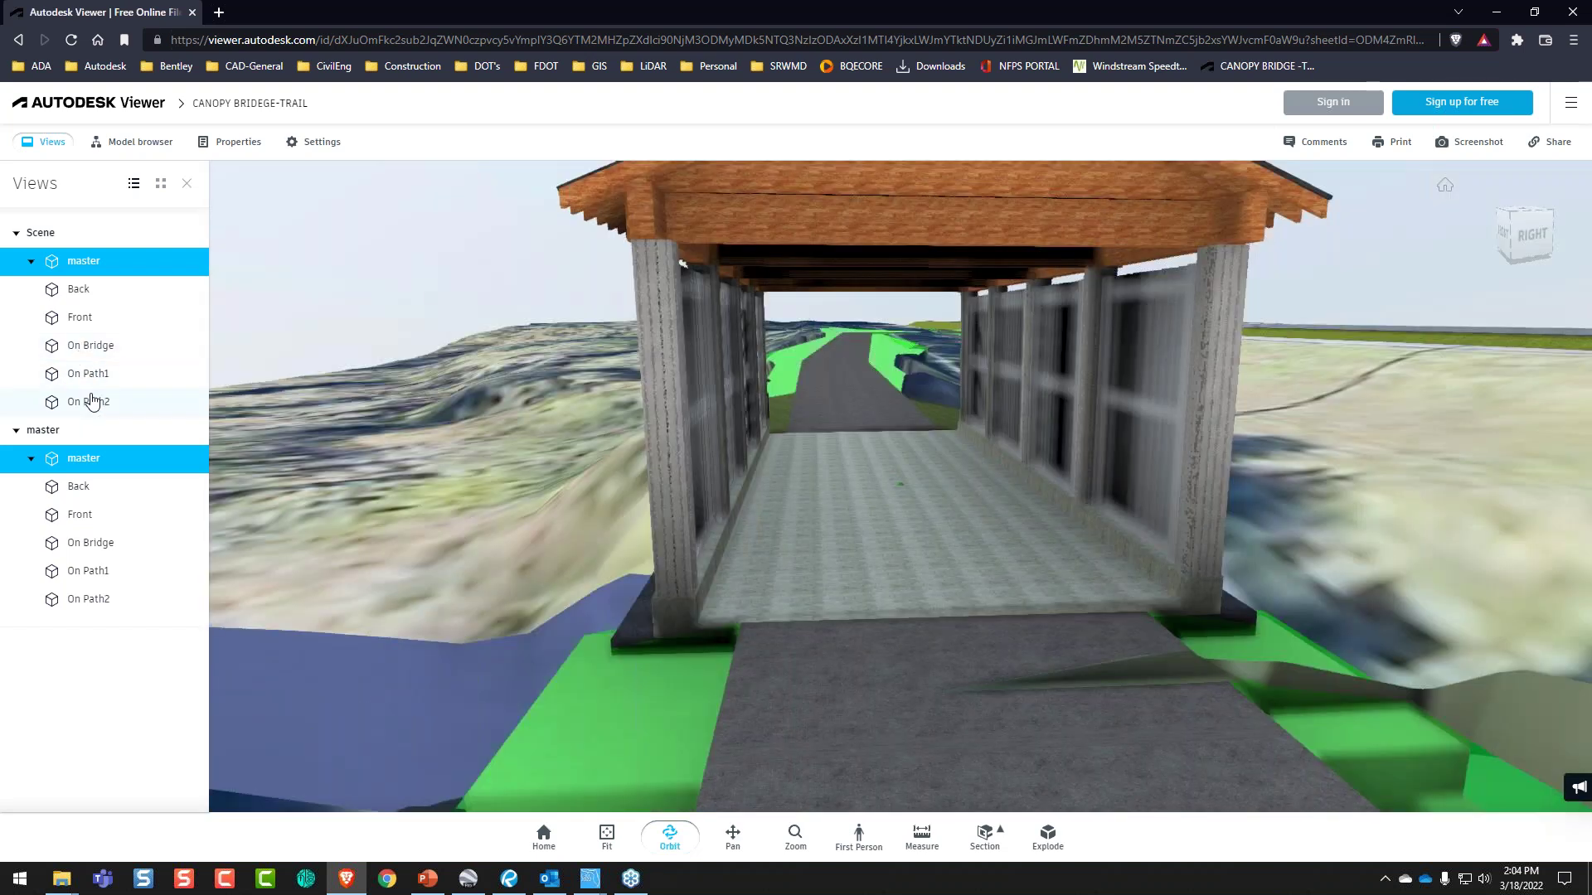
{"action": "left_click", "coordinate": [86, 372]}
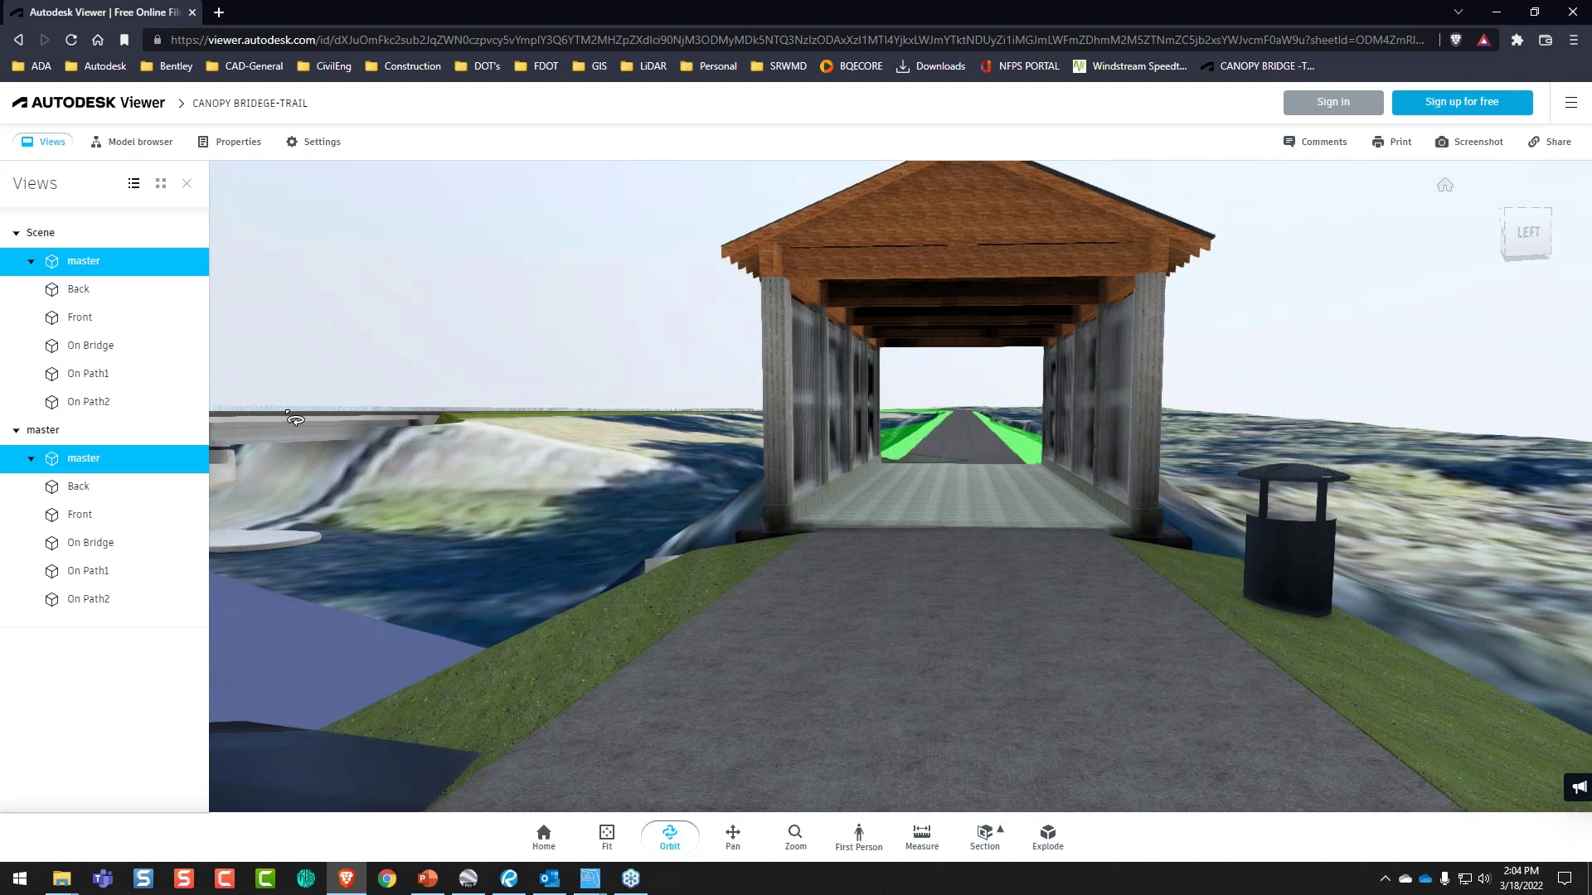
- Leave the browser and switch to Bluebeam Revu to view the Bridge Canopy Details sheet in AS-01
{"action": "left_click", "coordinate": [1499, 13]}
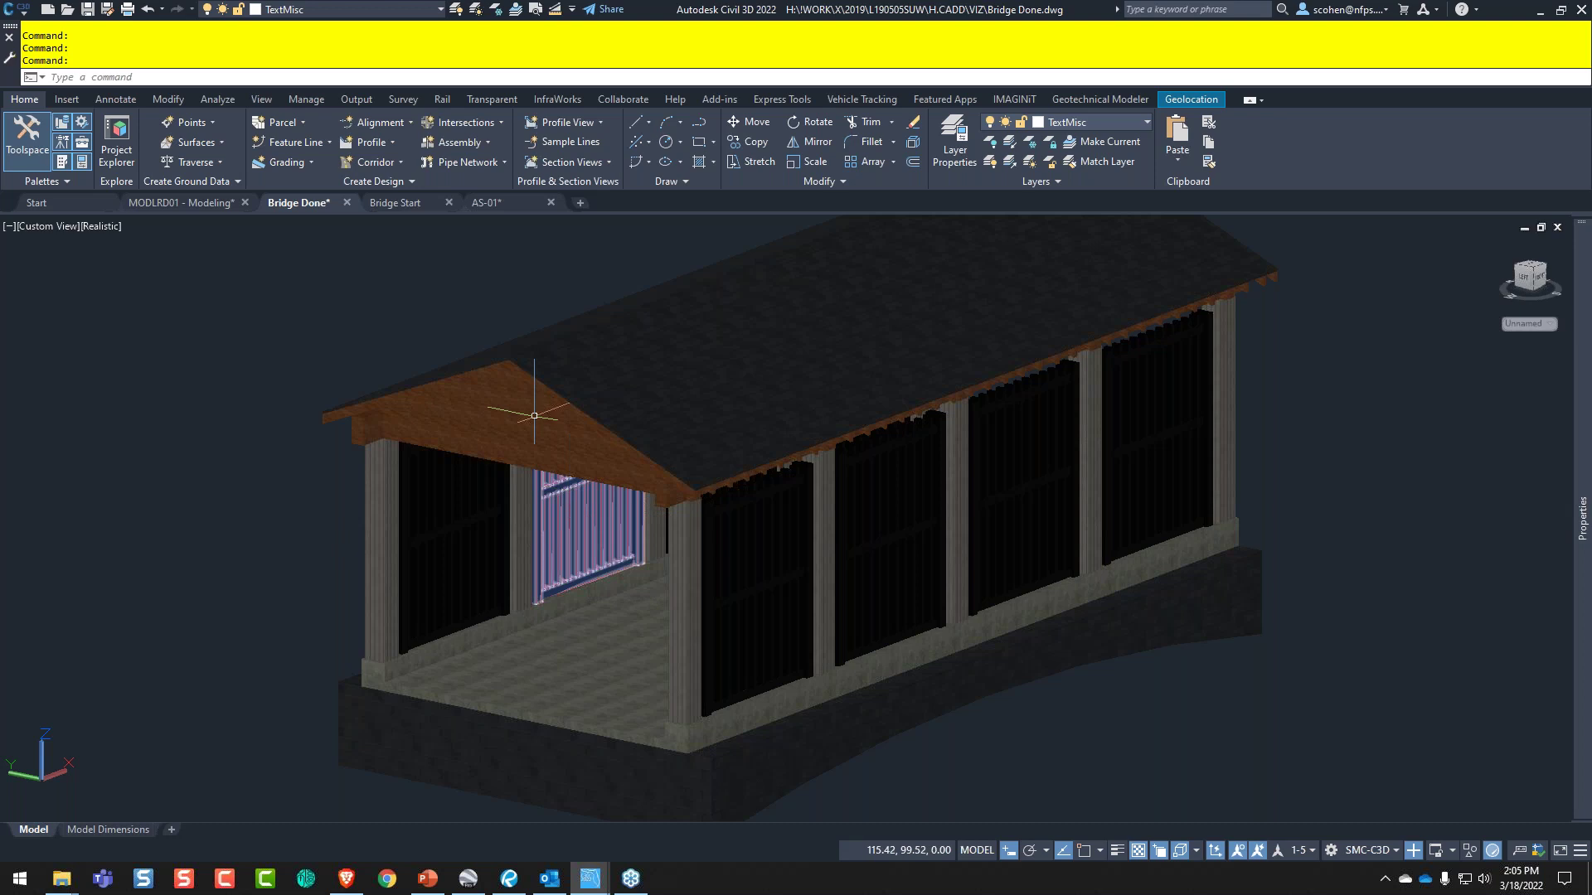
{"action": "key", "text": "alt+Tab"}
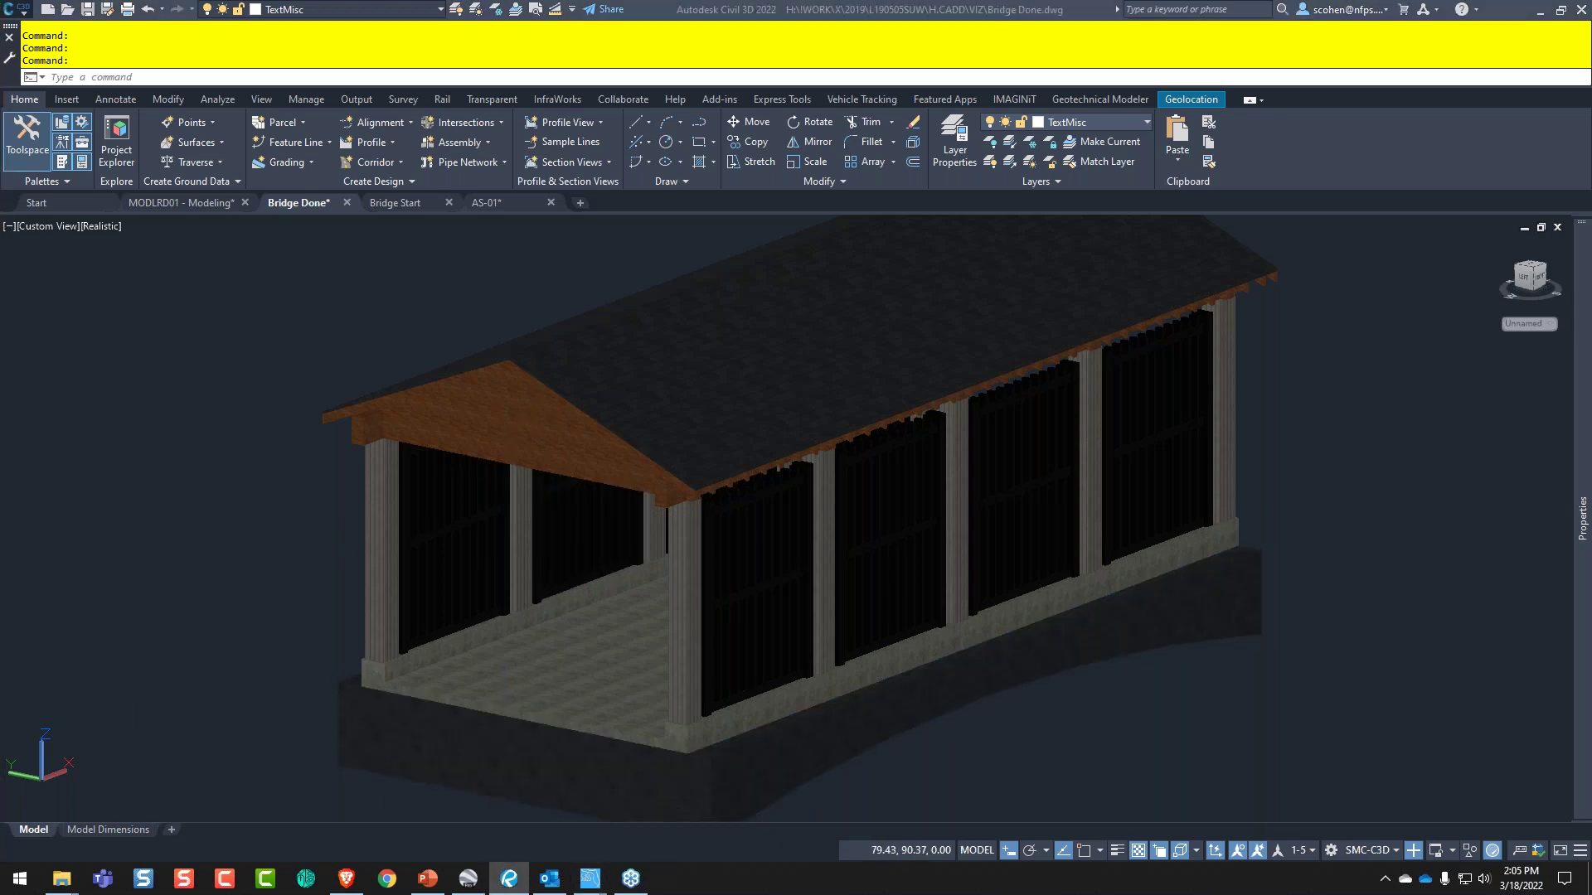
{"action": "key", "text": "alt+t"}
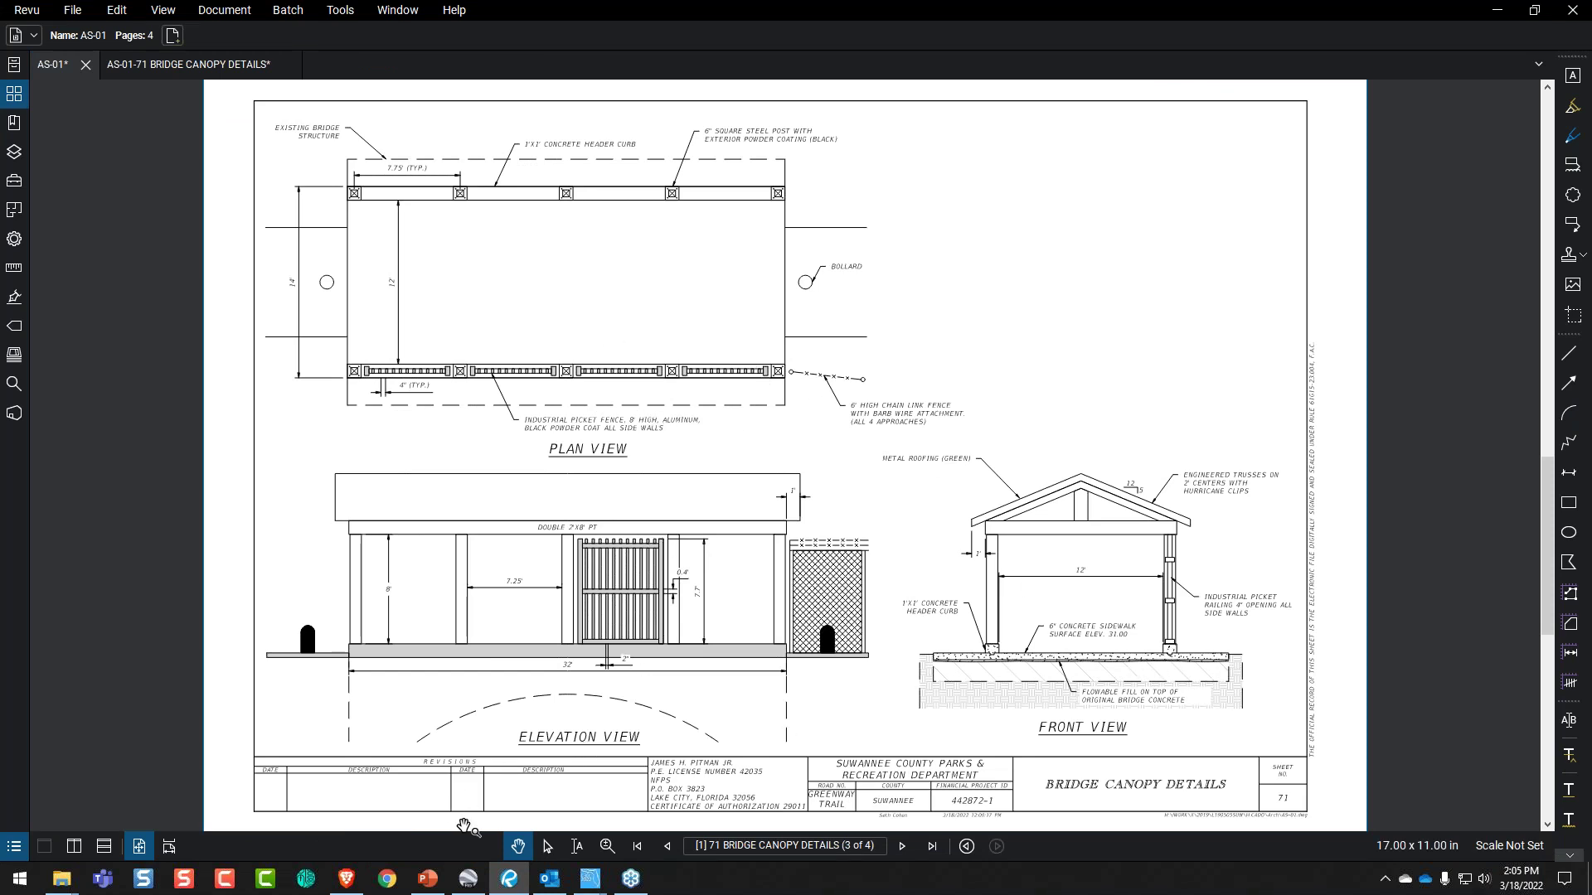
- Return to Autodesk Viewer, inspect the covered bridge from a raised, more distant viewpoint, and minimize the browser
{"action": "left_click", "coordinate": [347, 880]}
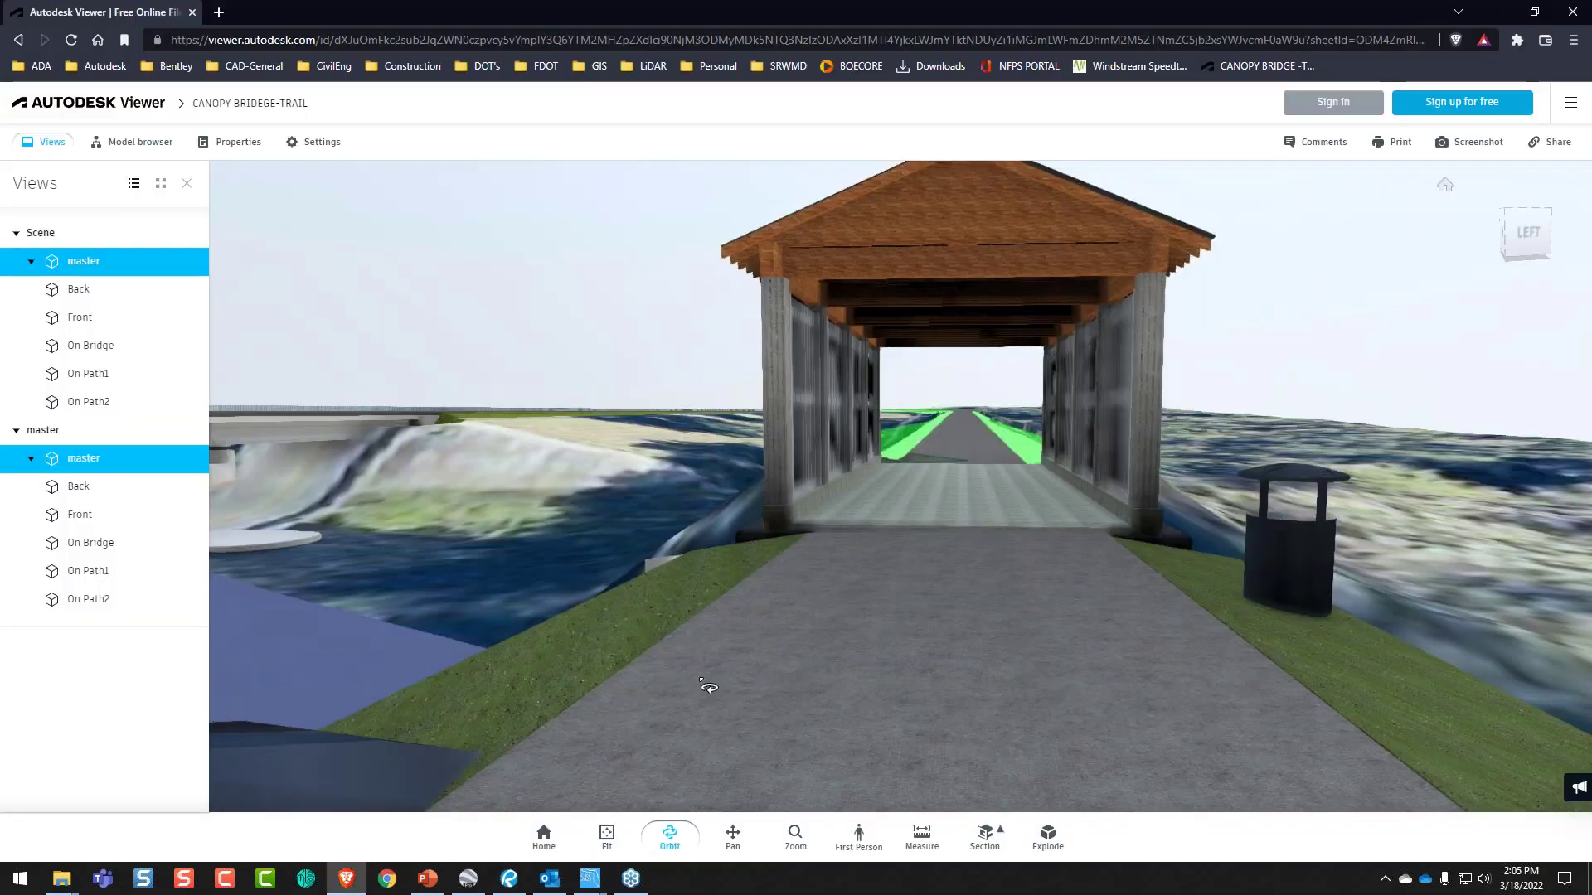
{"action": "left_click_drag", "start_coordinate": [707, 685], "coordinate": [771, 585]}
{"action": "scroll", "coordinate": [692, 617], "scroll_direction": "down", "scroll_amount": 5}
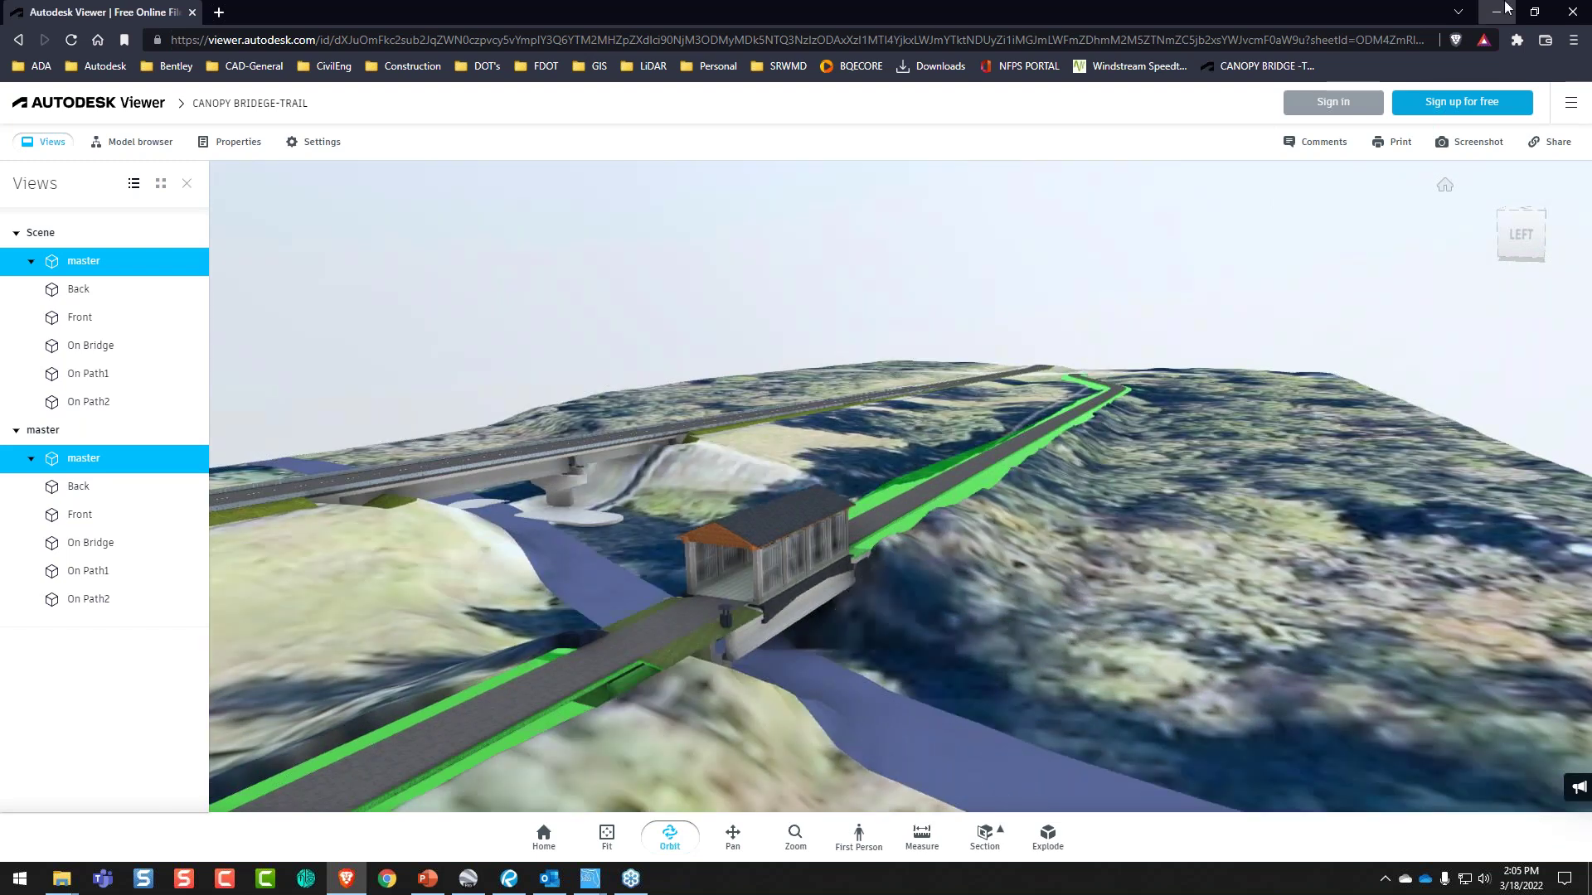
{"action": "left_click", "coordinate": [1496, 12]}
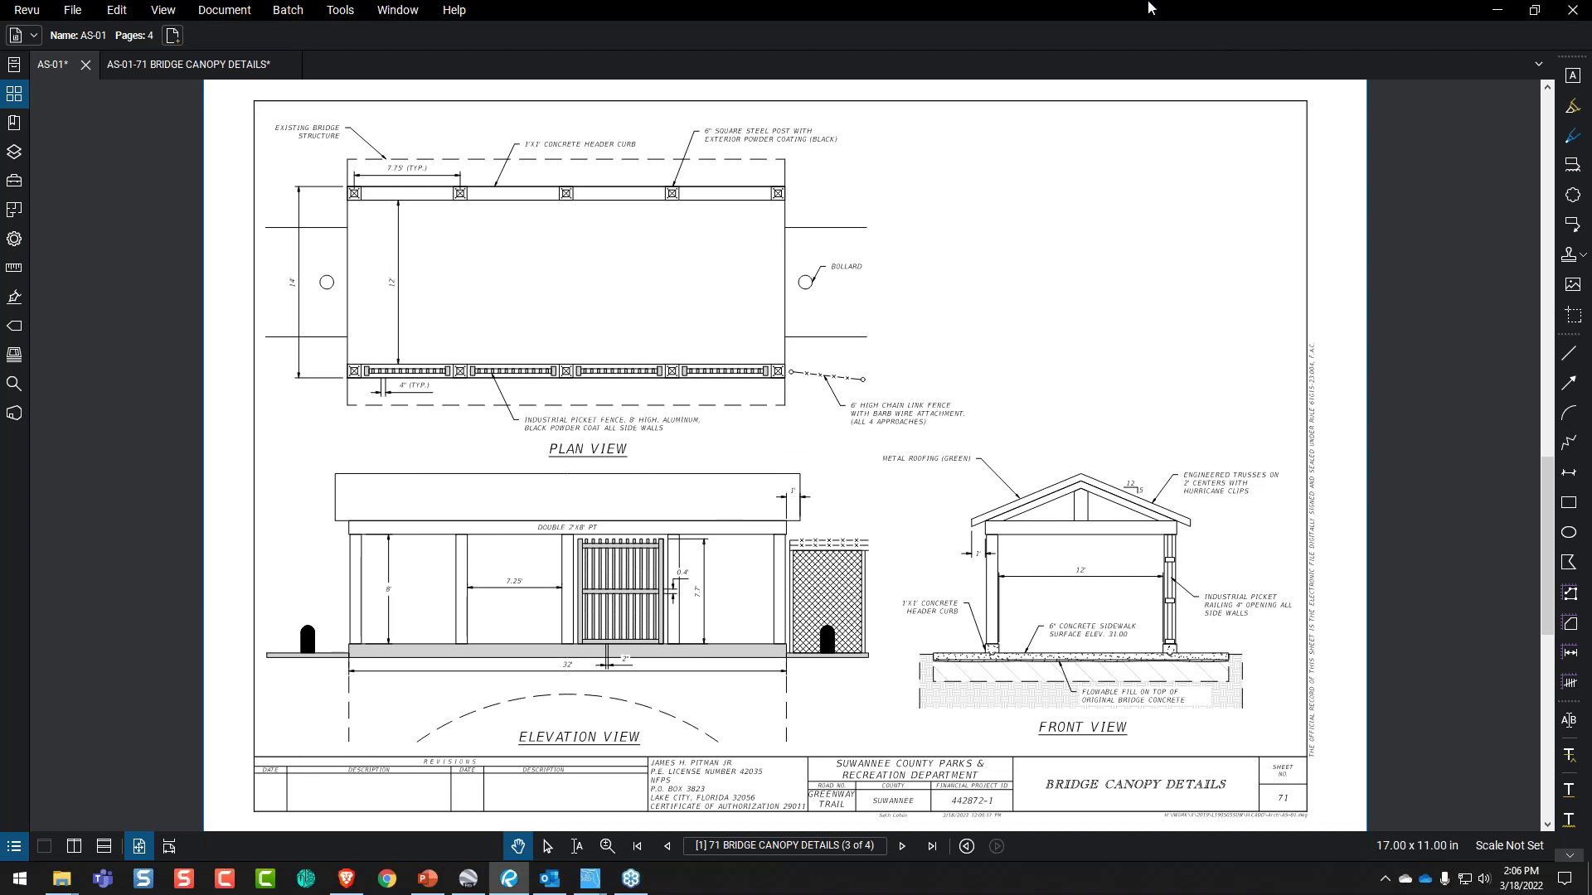
- Move the Bluebeam Revu window to the other monitor and return to the Bridge Done drawing in Civil 3D
{"action": "left_click_drag", "start_coordinate": [1137, 12], "coordinate": [0, 338]}
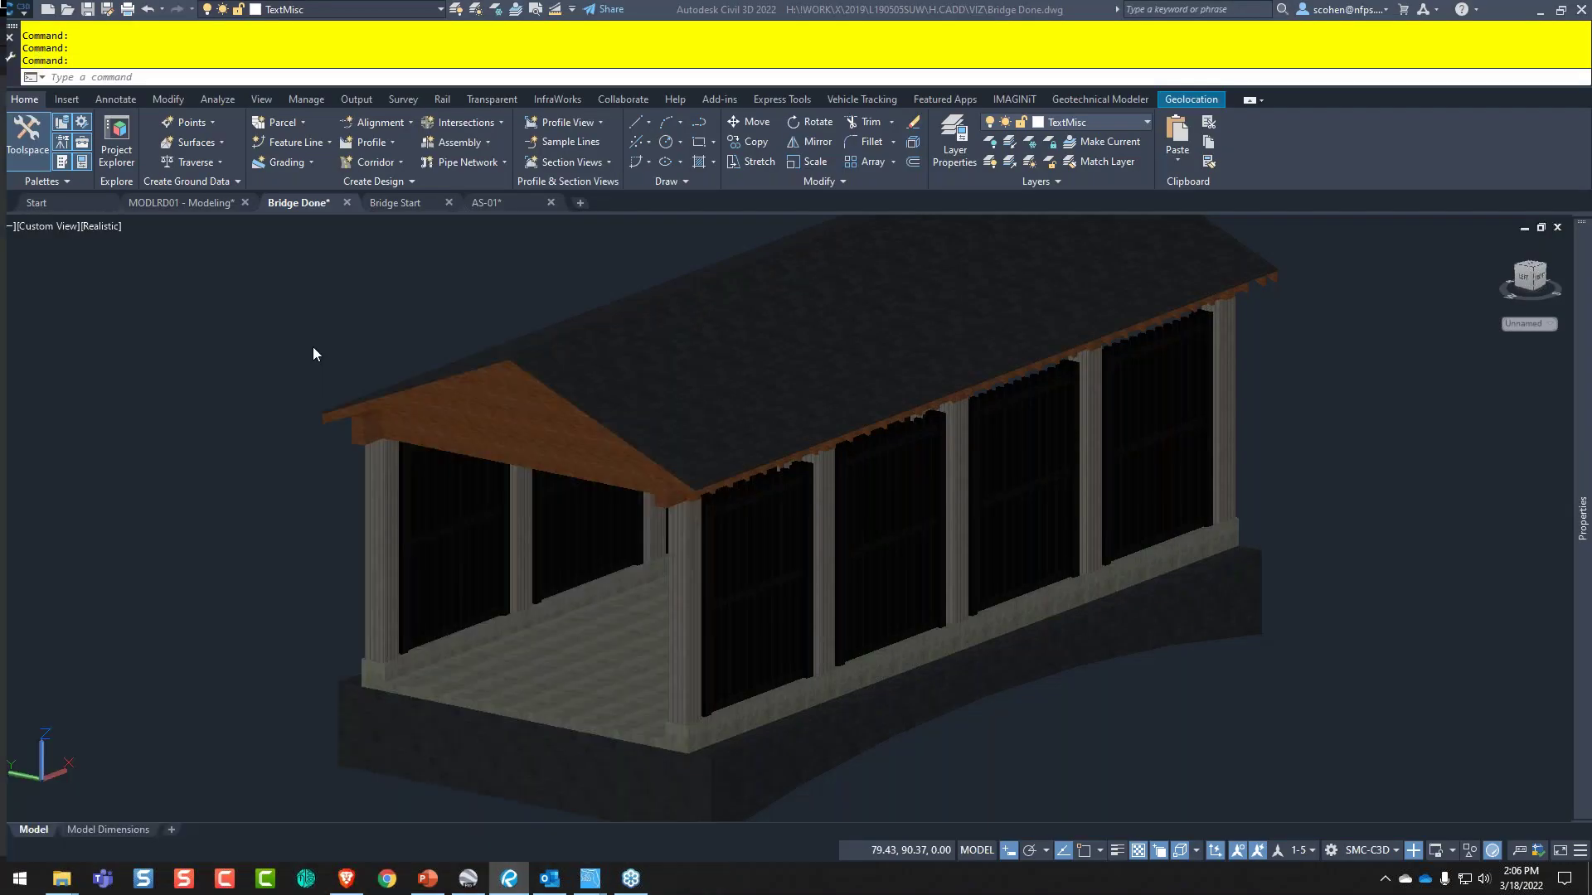
{"action": "left_click", "coordinate": [313, 349]}
{"action": "left_click", "coordinate": [204, 387]}
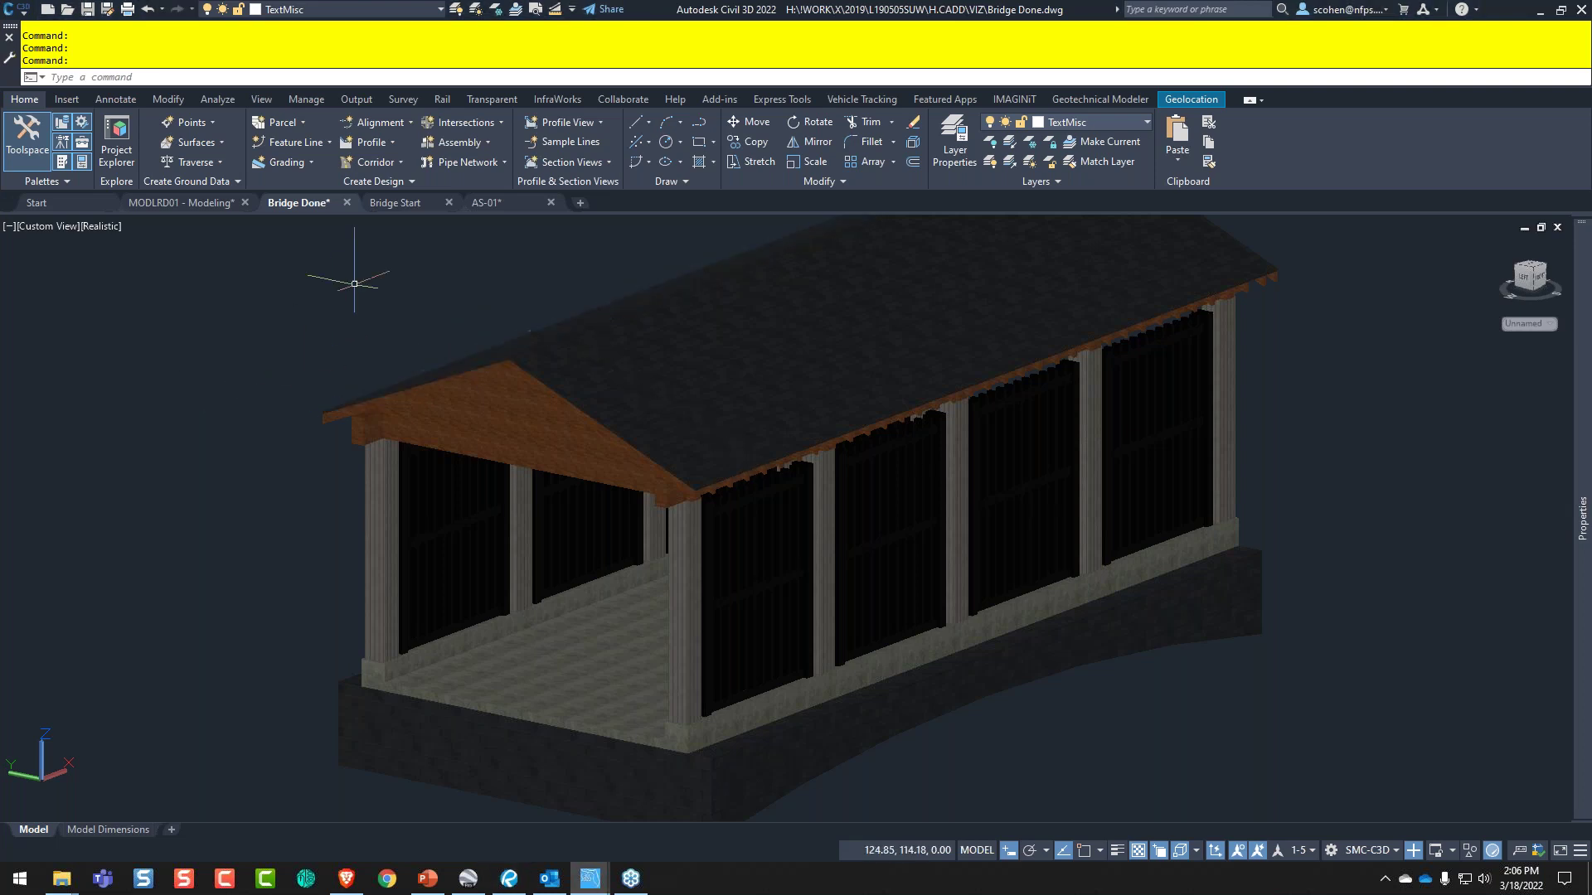
- Open the Bridge Start drawing, switch to the 3D Modeling workspace and show its general modeling tools
{"action": "left_click", "coordinate": [402, 207]}
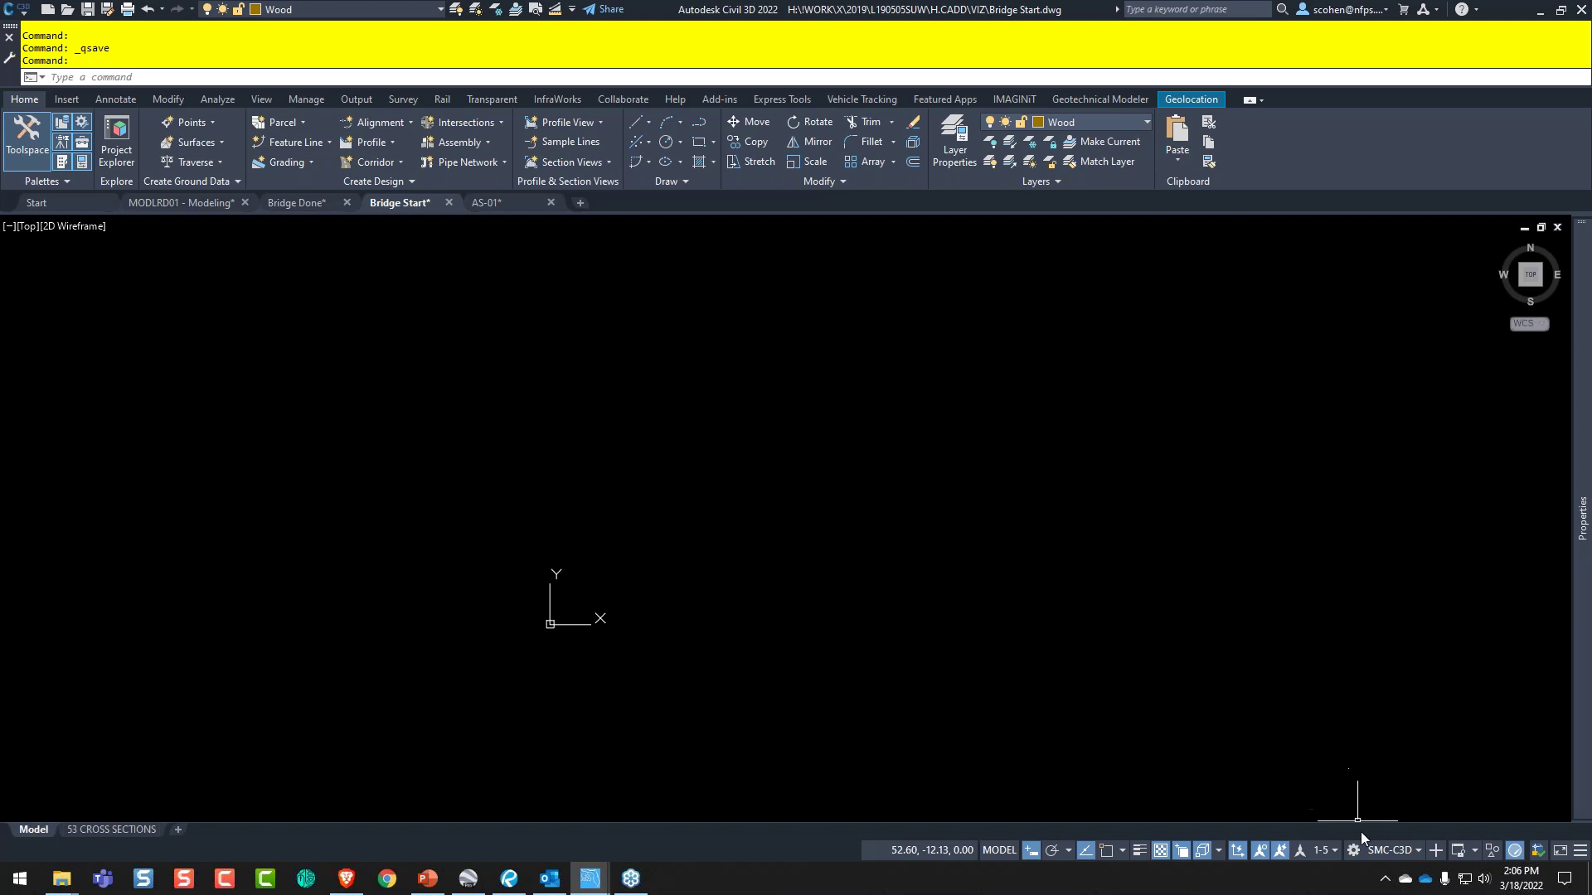
{"action": "left_click", "coordinate": [1379, 851]}
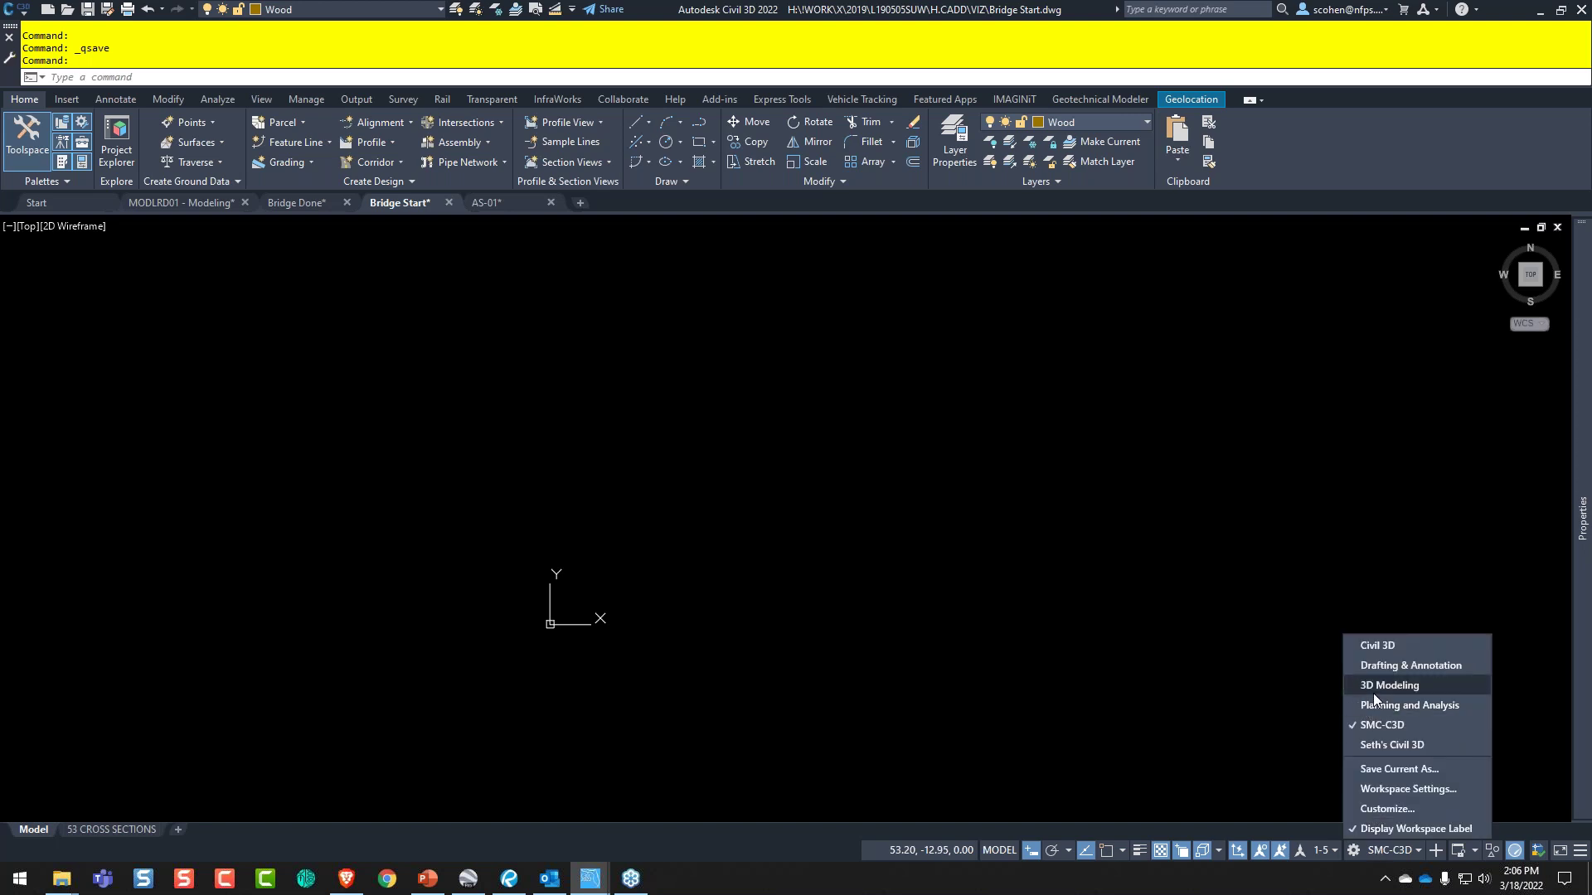
{"action": "left_click", "coordinate": [888, 575]}
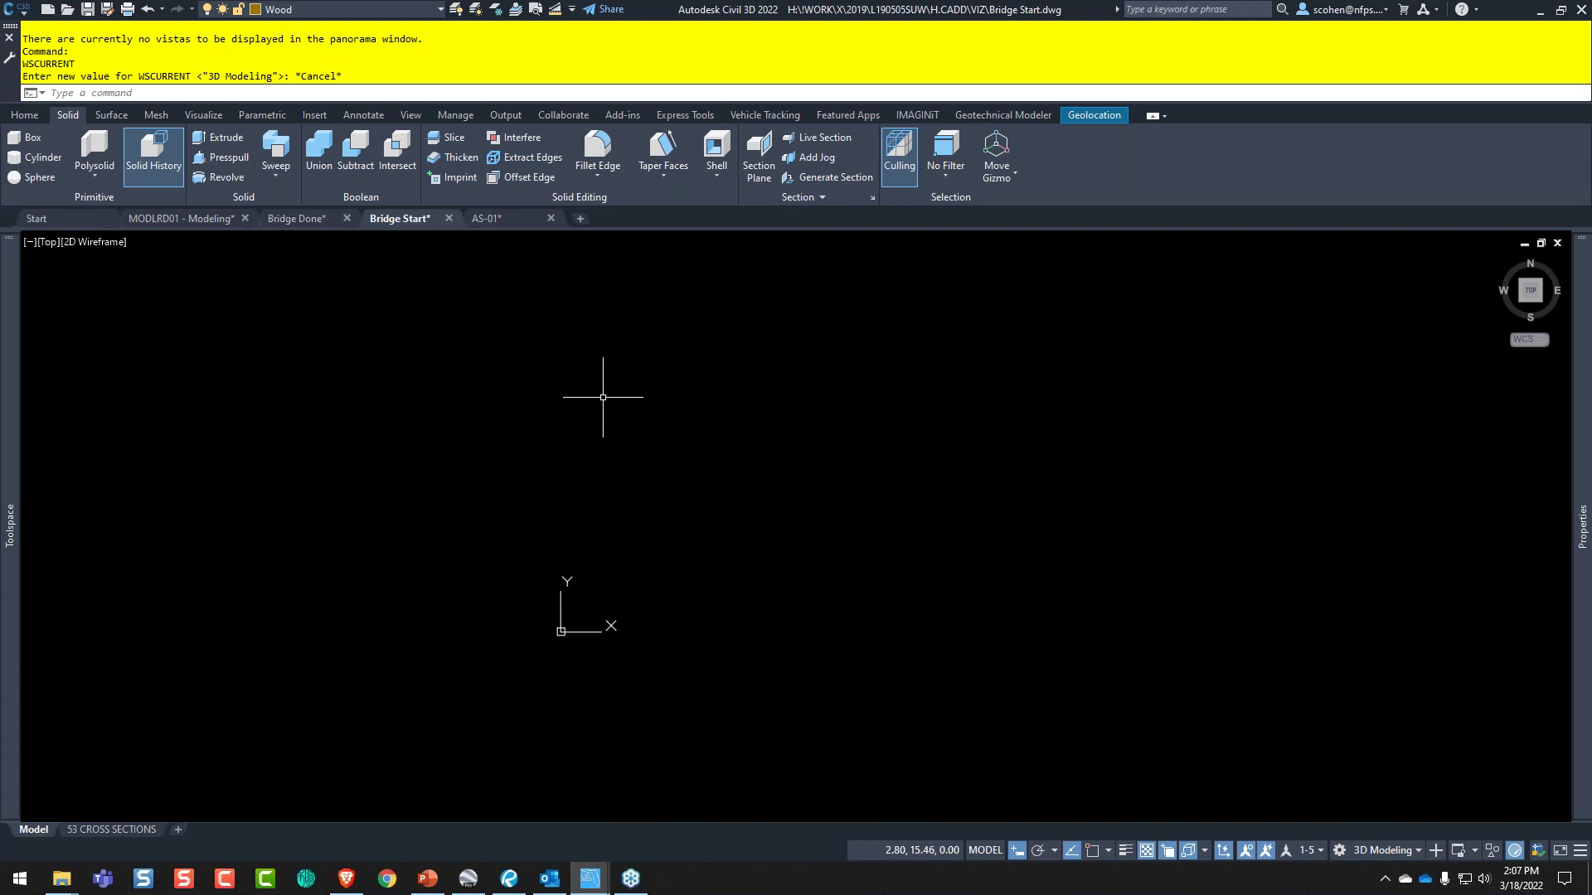
{"action": "left_click", "coordinate": [25, 118]}
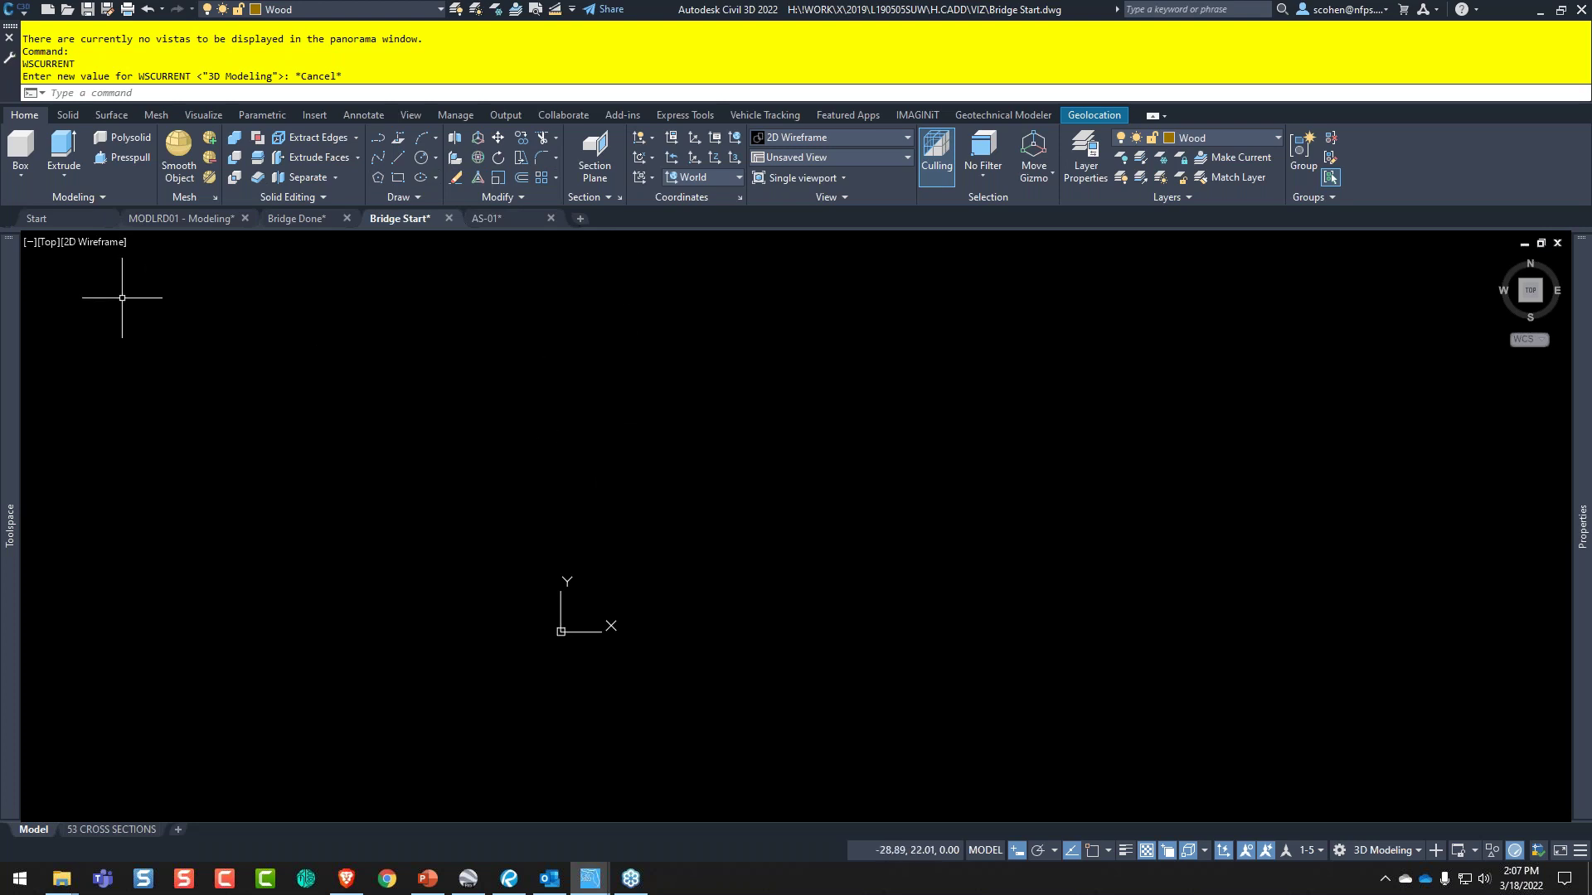
- Check the Bridge Canopy Details sheet in Bluebeam Revu and switch to Google Earth Pro to view the trail's Ichetucknee River crossing
{"action": "left_click_drag", "start_coordinate": [2, 16], "coordinate": [1121, 7]}
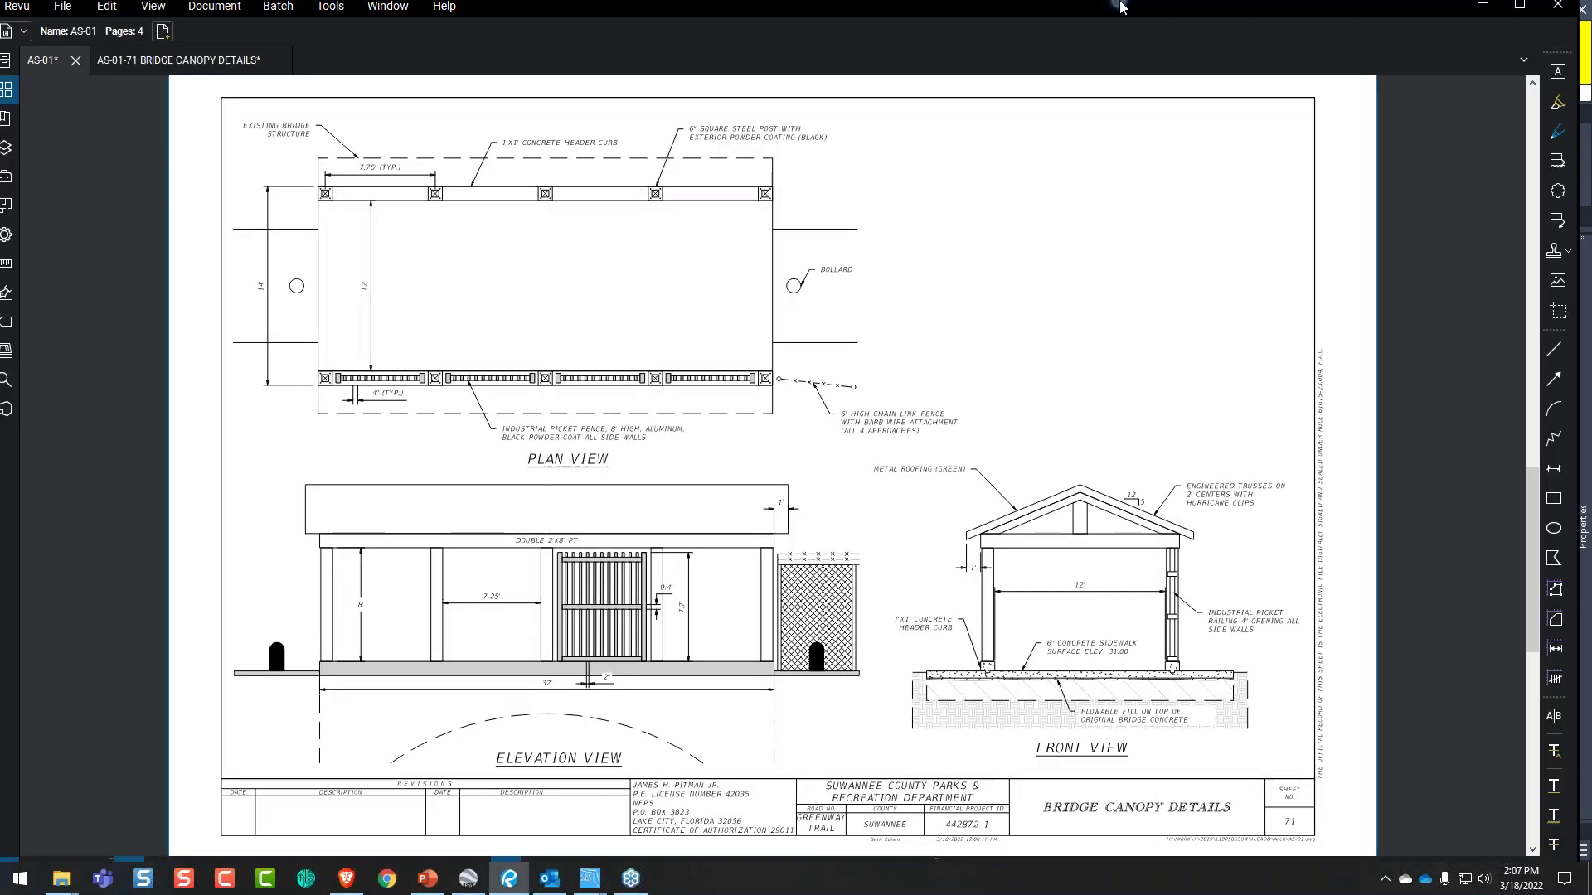
{"action": "left_click", "coordinate": [471, 880]}
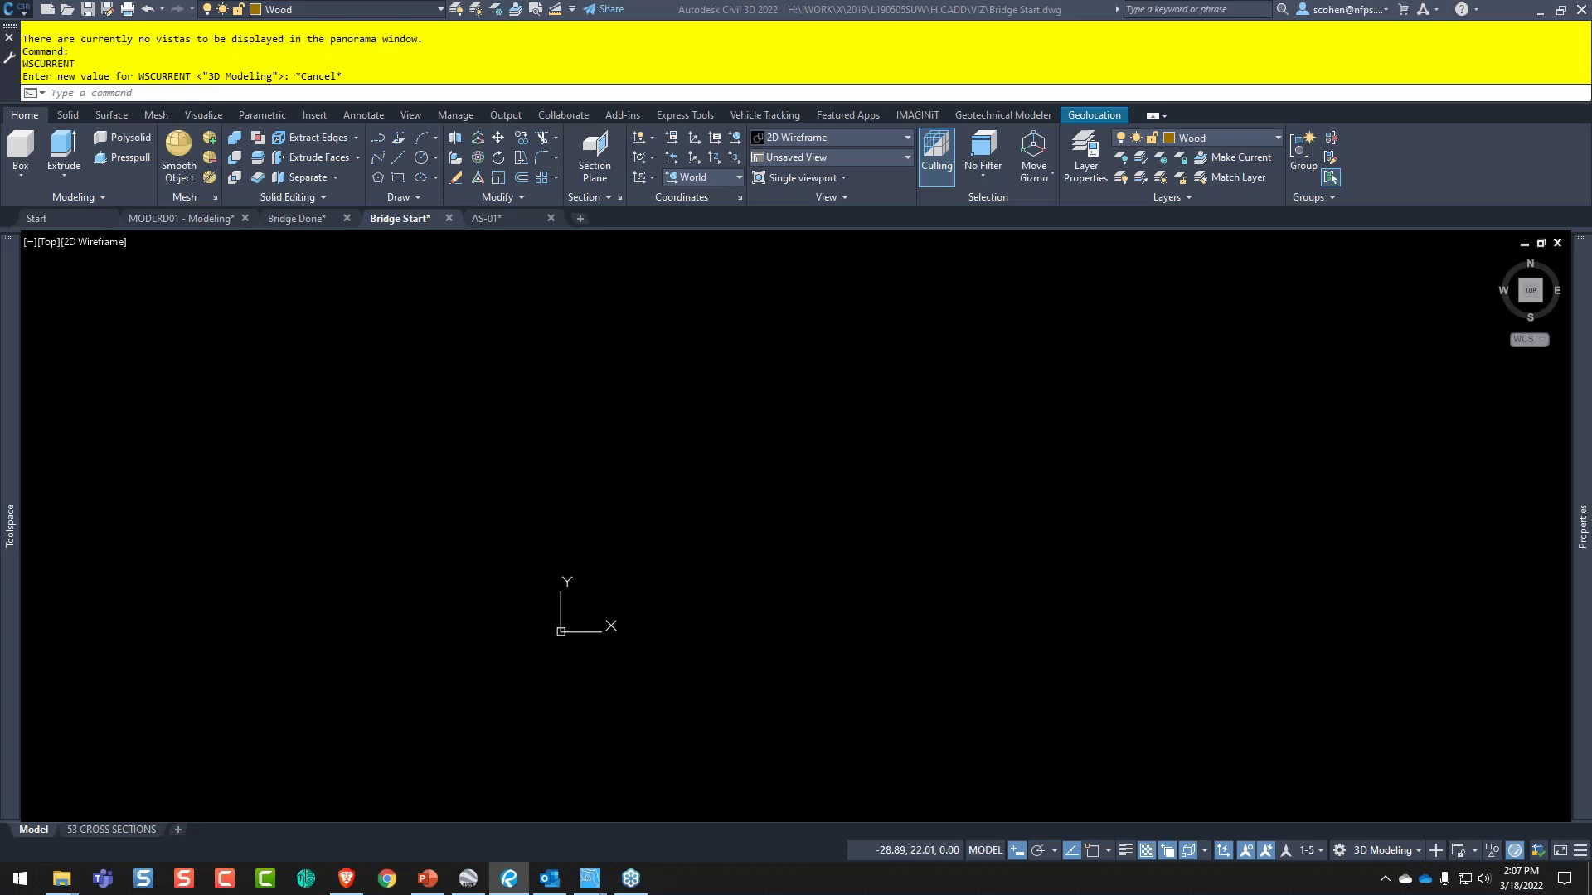
{"action": "left_click", "coordinate": [472, 882]}
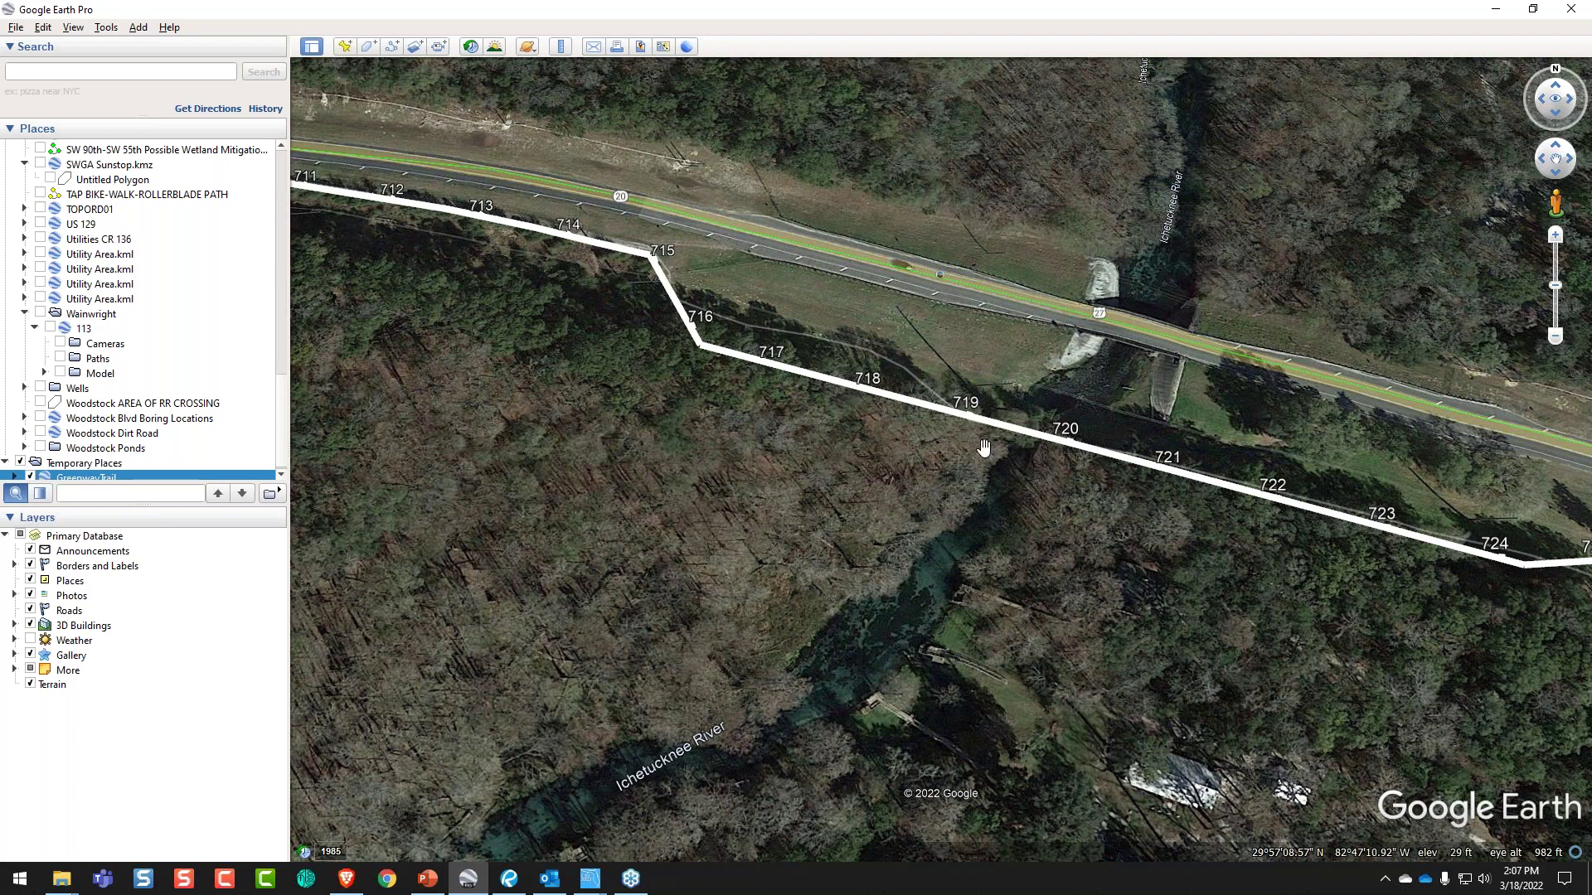
- Examine the greenway trail's Ichetucknee River crossing in Google Earth Pro from overhead and tilted viewpoints, and return to Civil 3D
{"action": "scroll", "coordinate": [984, 448], "scroll_direction": "down", "scroll_amount": 3}
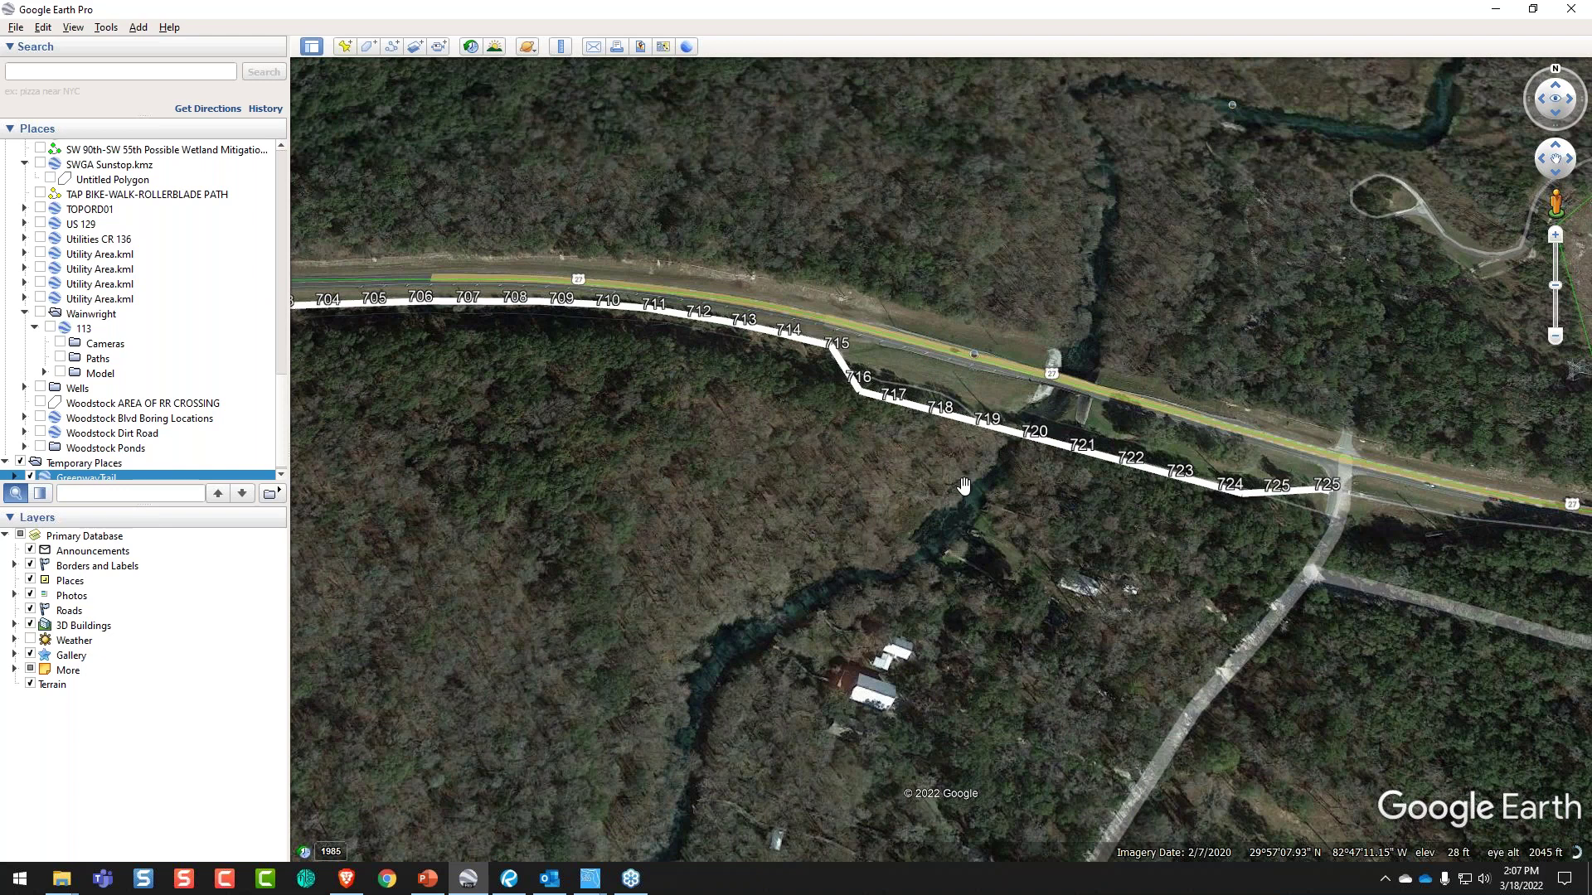
{"action": "left_click_drag", "start_coordinate": [964, 486], "coordinate": [894, 507]}
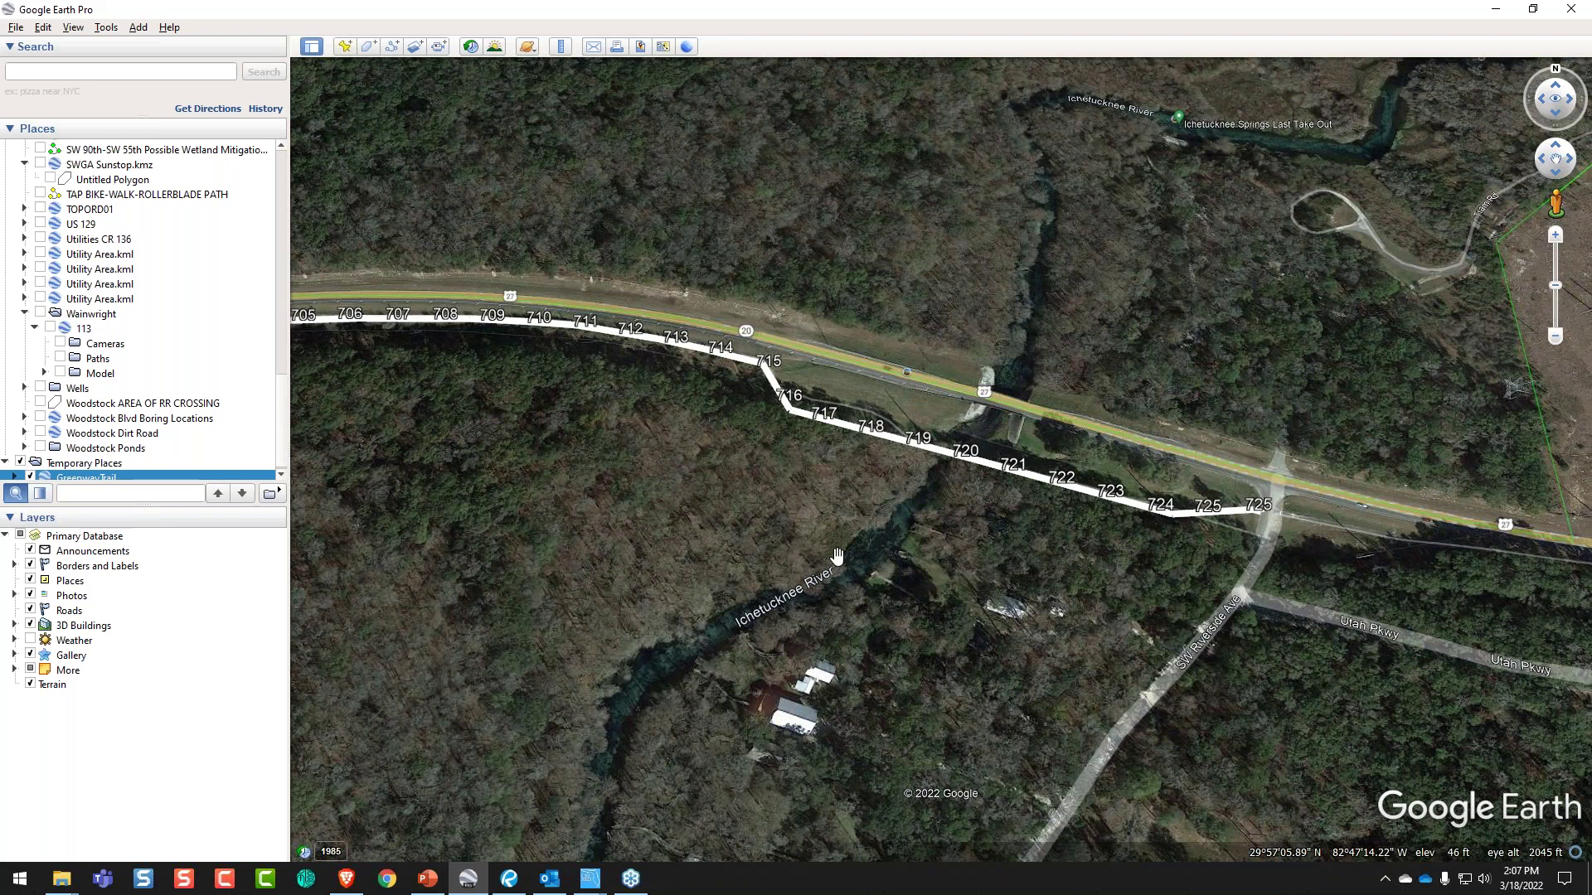
{"action": "left_click_drag", "start_coordinate": [1085, 531], "coordinate": [948, 539]}
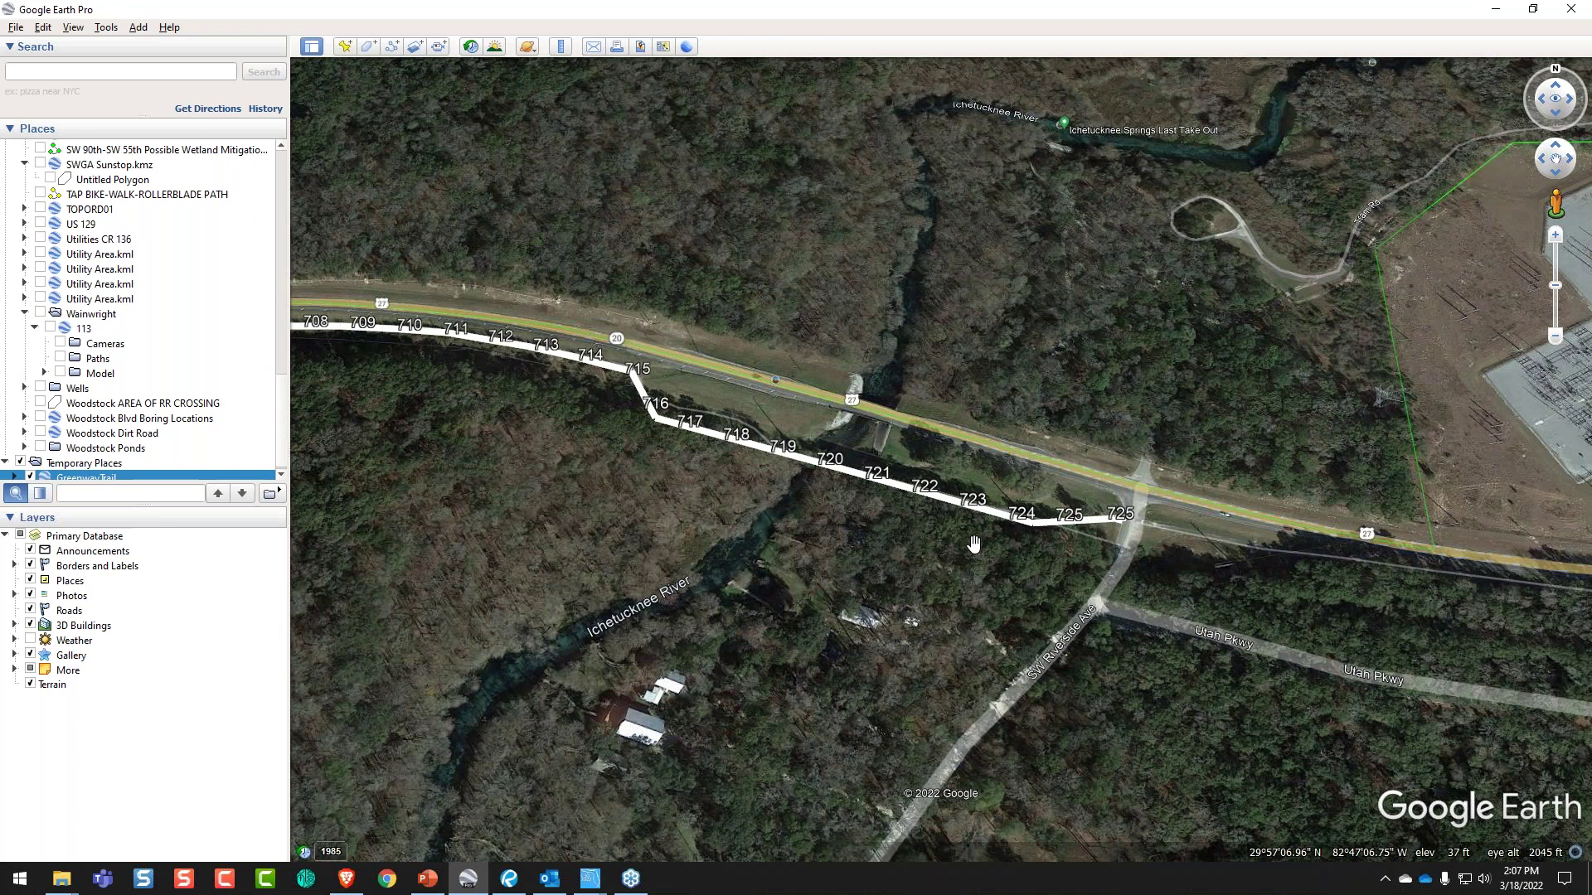
{"action": "scroll", "coordinate": [1138, 508], "scroll_direction": "up", "scroll_amount": 1}
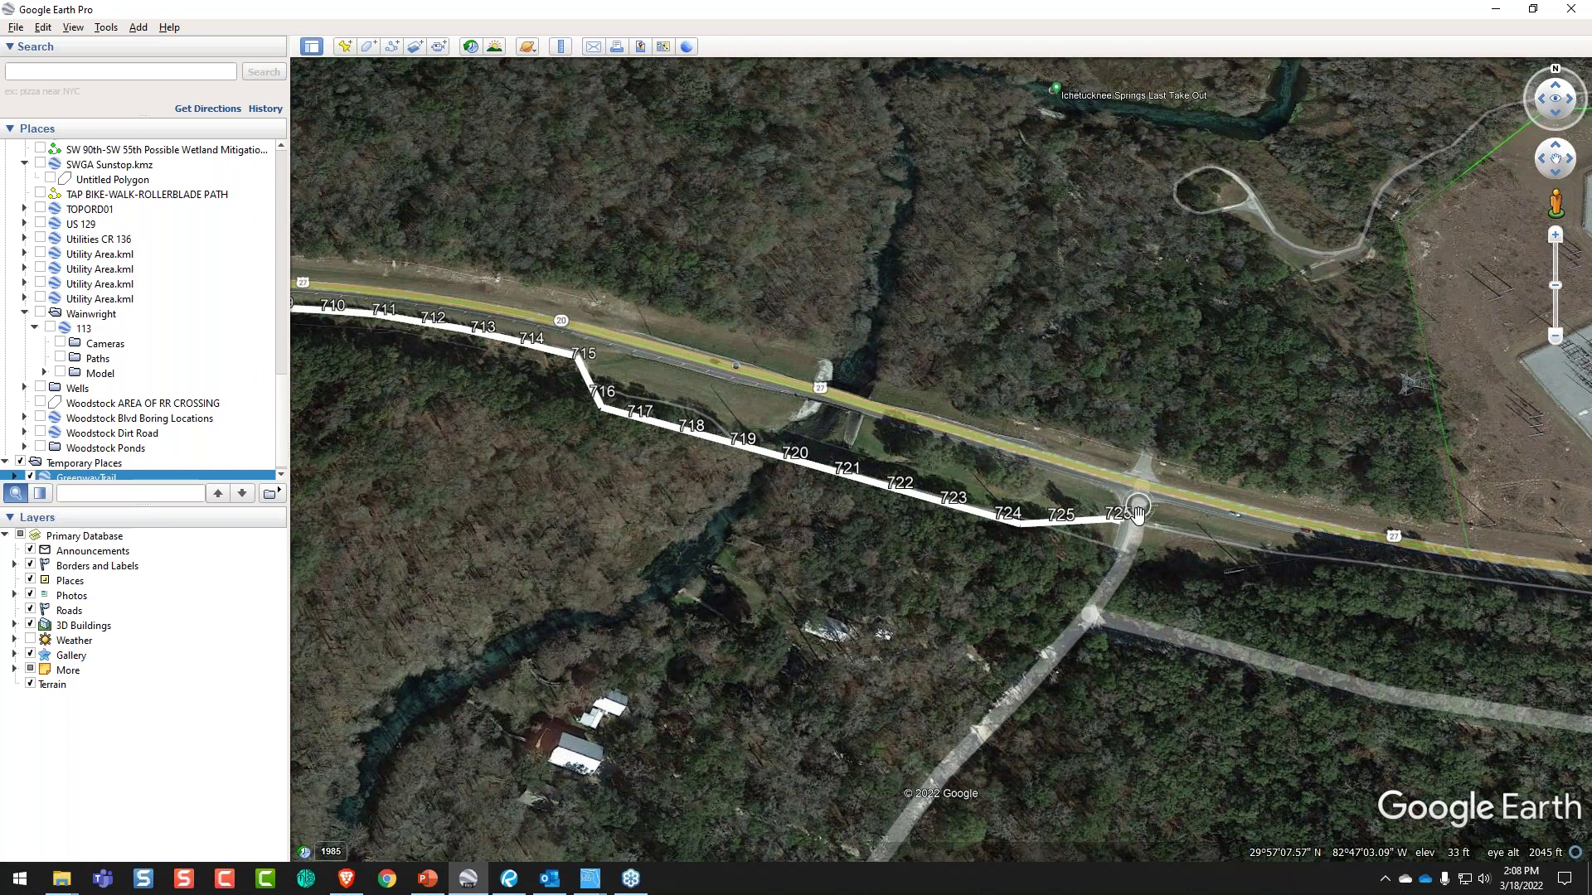
{"action": "scroll", "coordinate": [1138, 513], "scroll_direction": "up", "scroll_amount": 3}
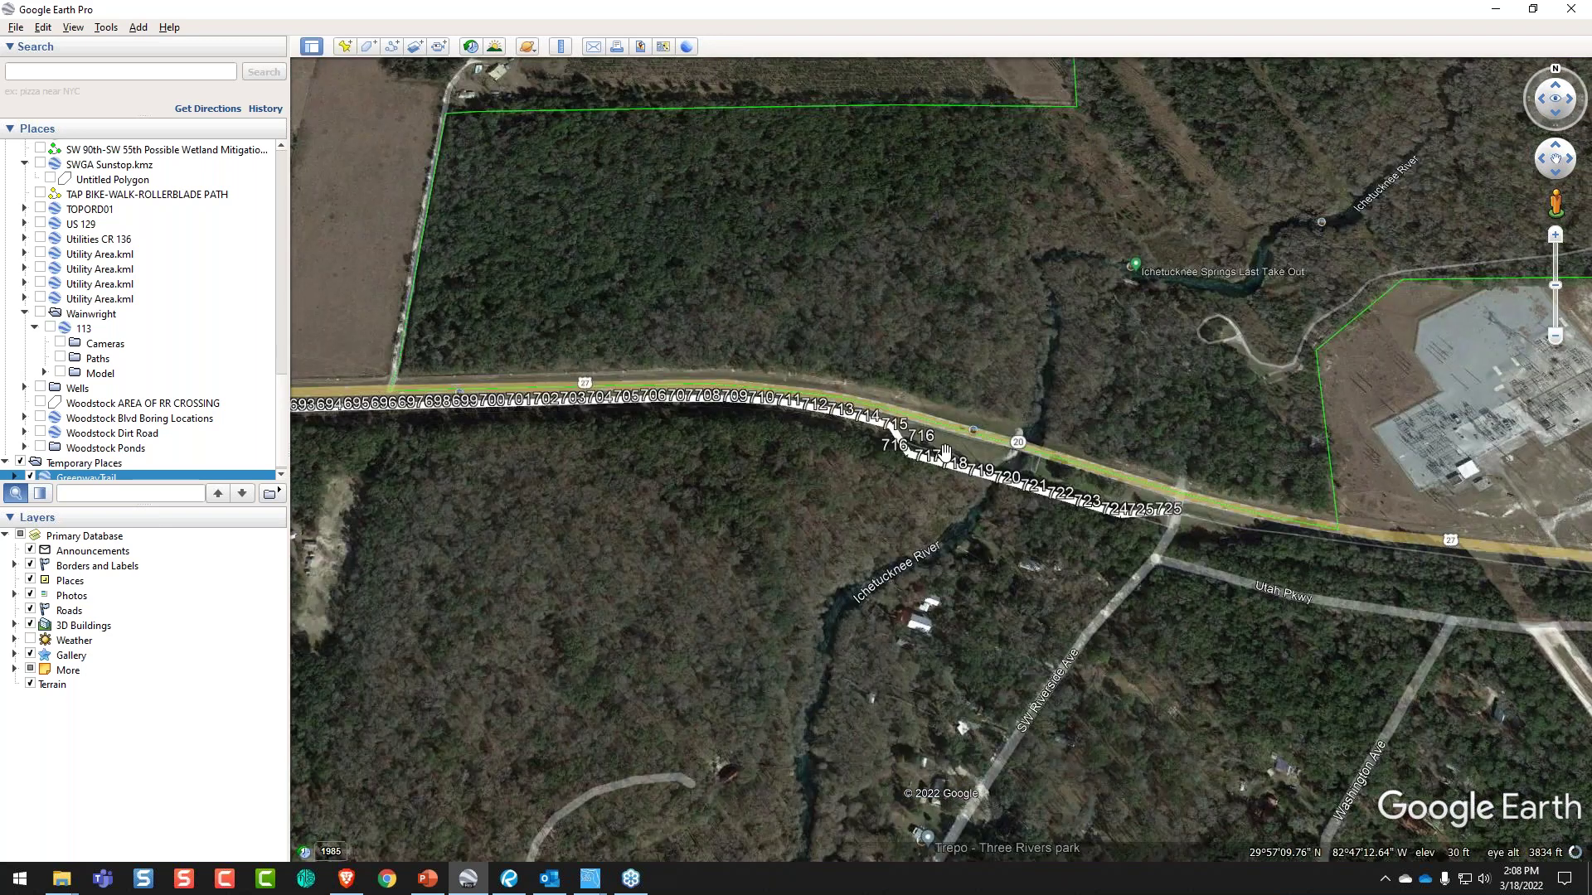
{"action": "scroll", "coordinate": [945, 452], "scroll_direction": "up", "scroll_amount": 5}
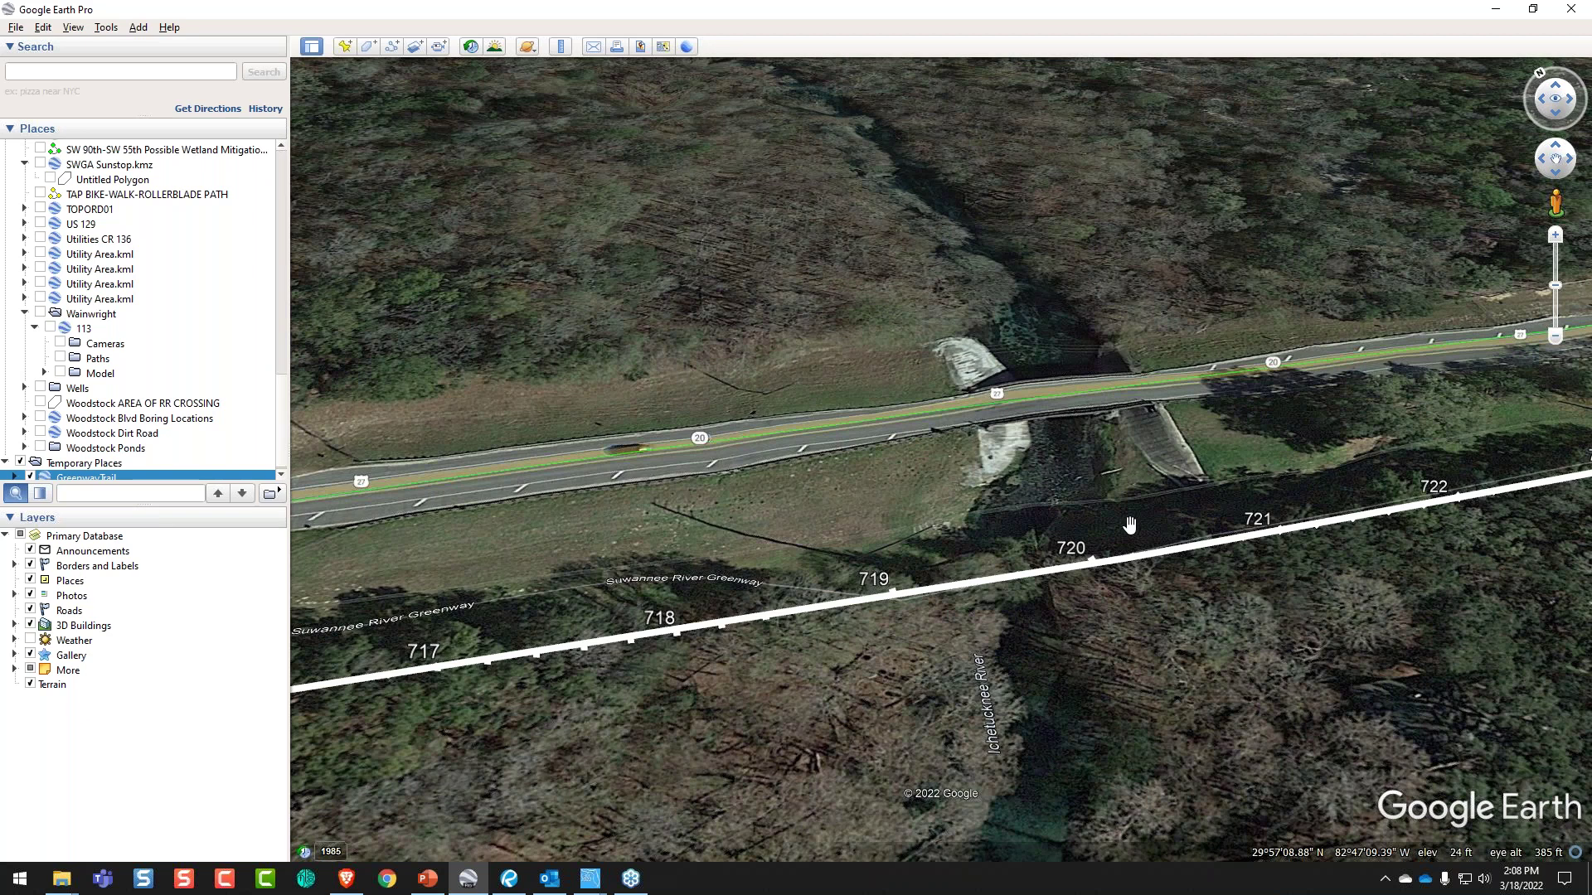
{"action": "middle_click_drag", "start_coordinate": [1130, 525], "coordinate": [871, 598]}
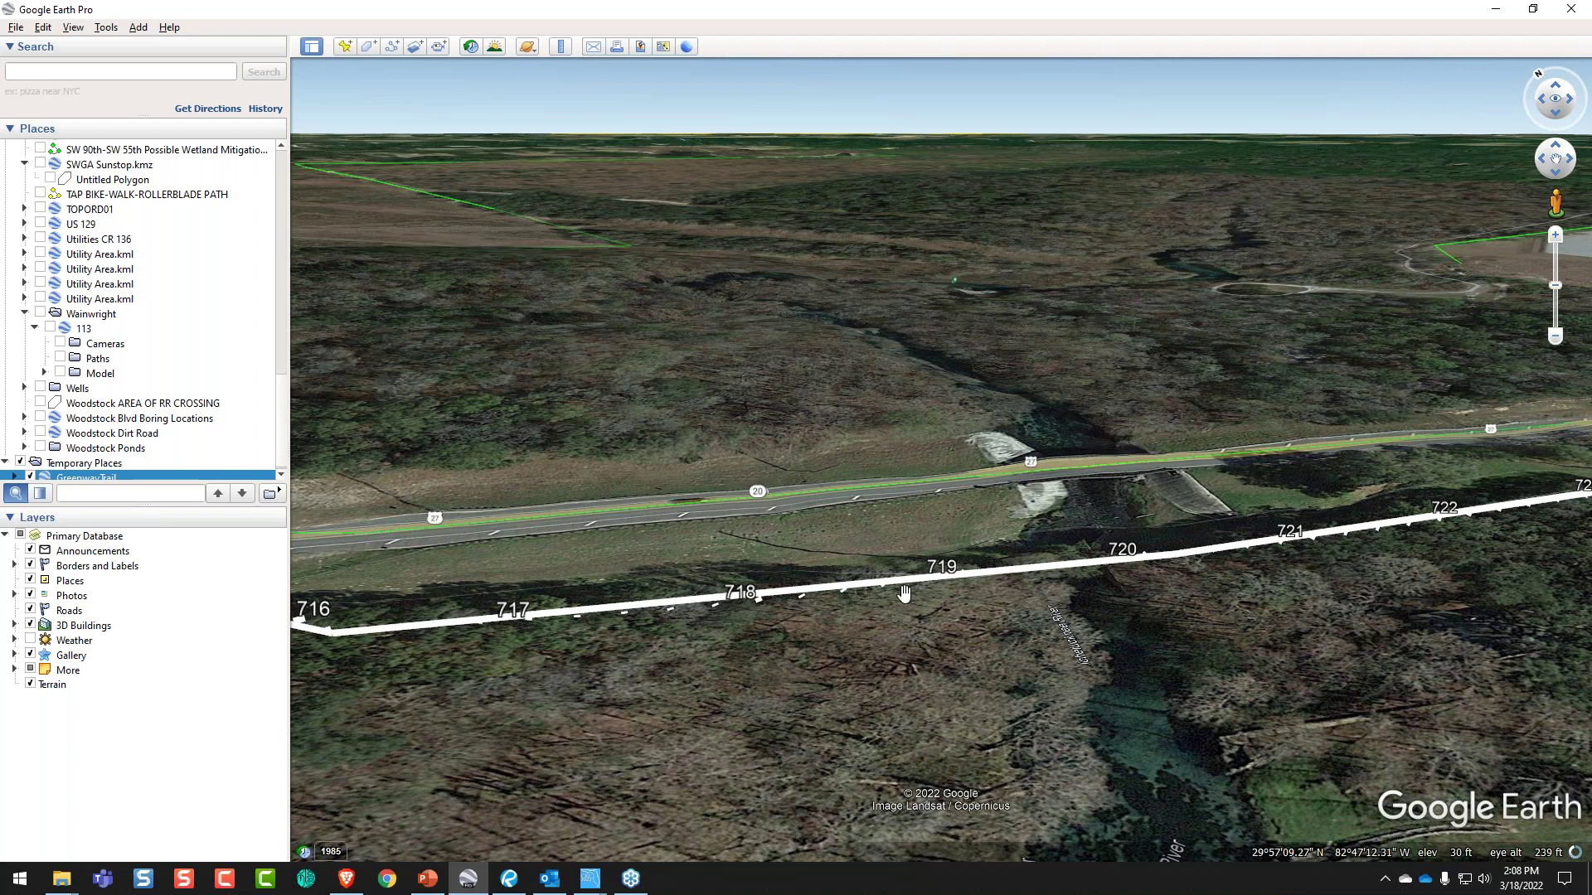
{"action": "middle_click_drag", "start_coordinate": [904, 594], "coordinate": [1017, 341]}
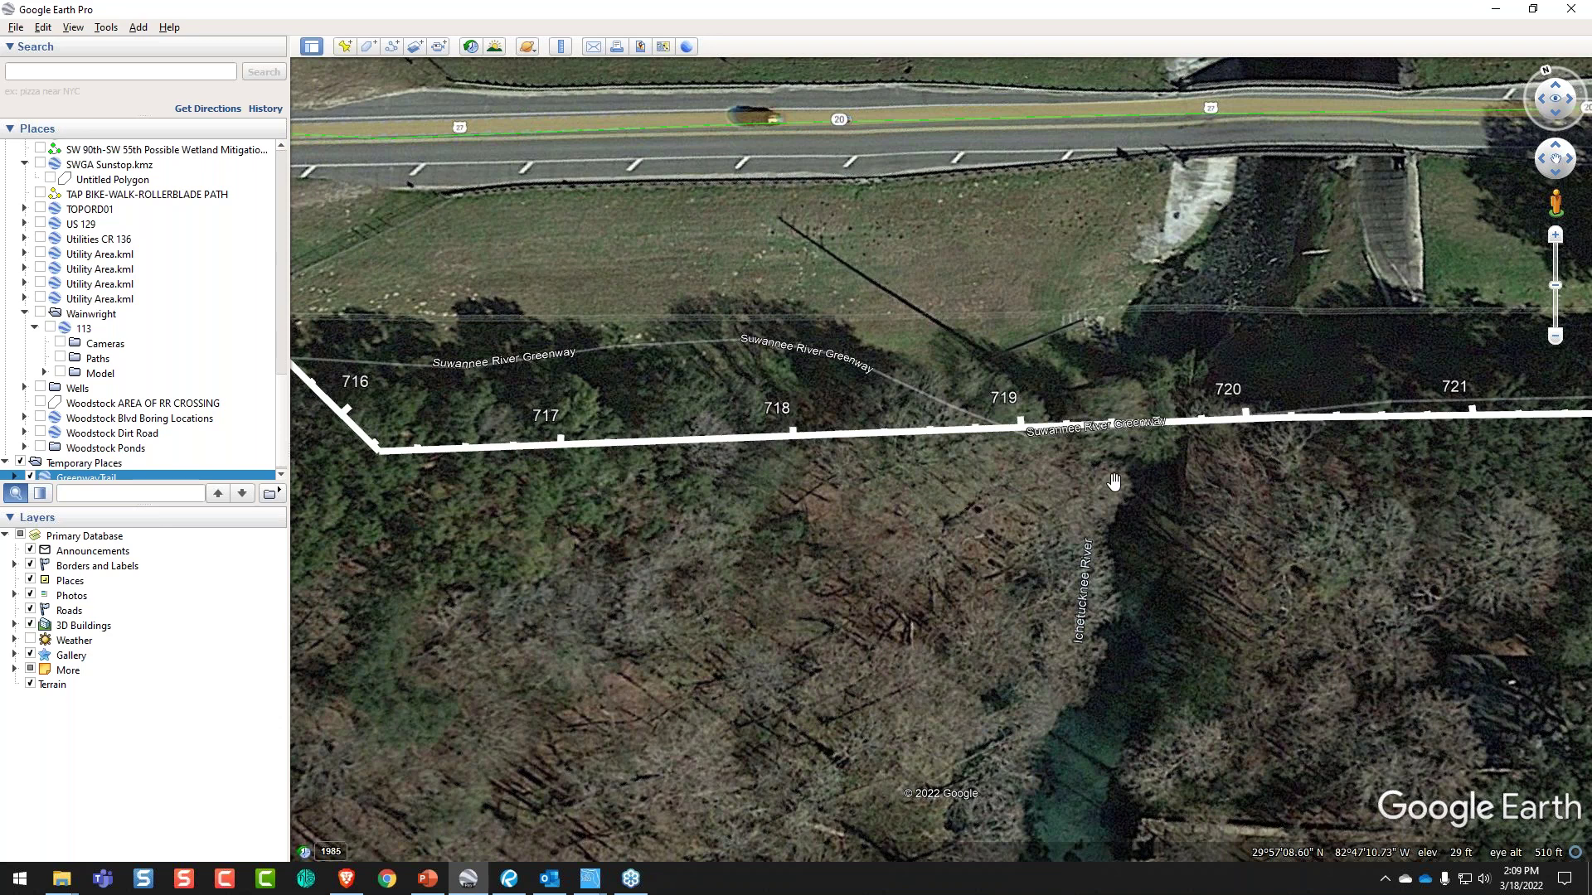
{"action": "scroll", "coordinate": [849, 514], "scroll_direction": "down", "scroll_amount": 3}
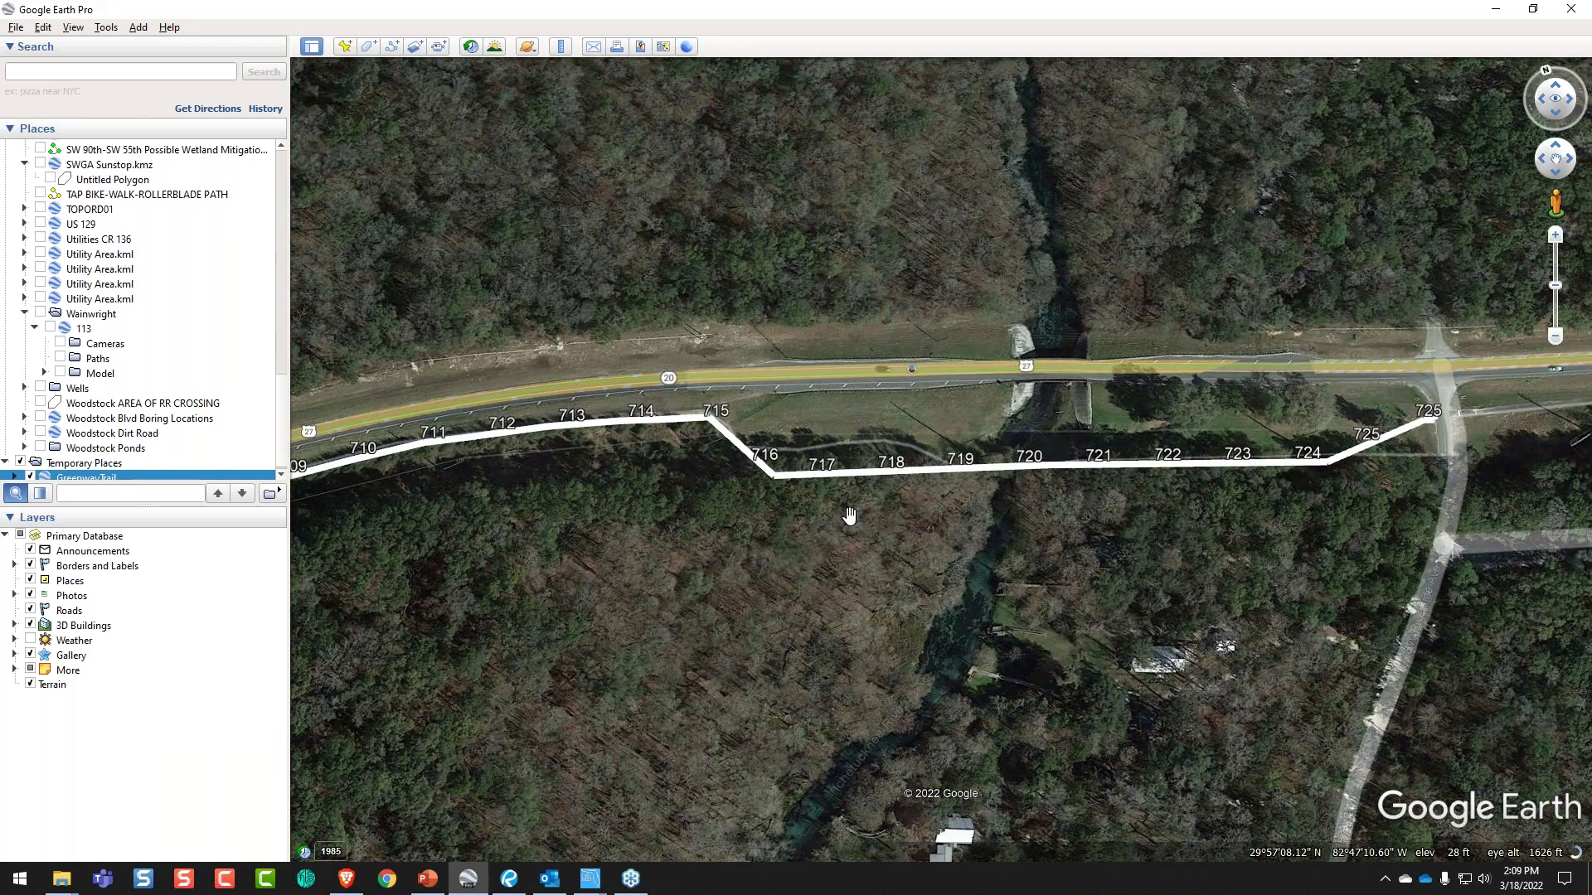
{"action": "left_click", "coordinate": [1493, 13]}
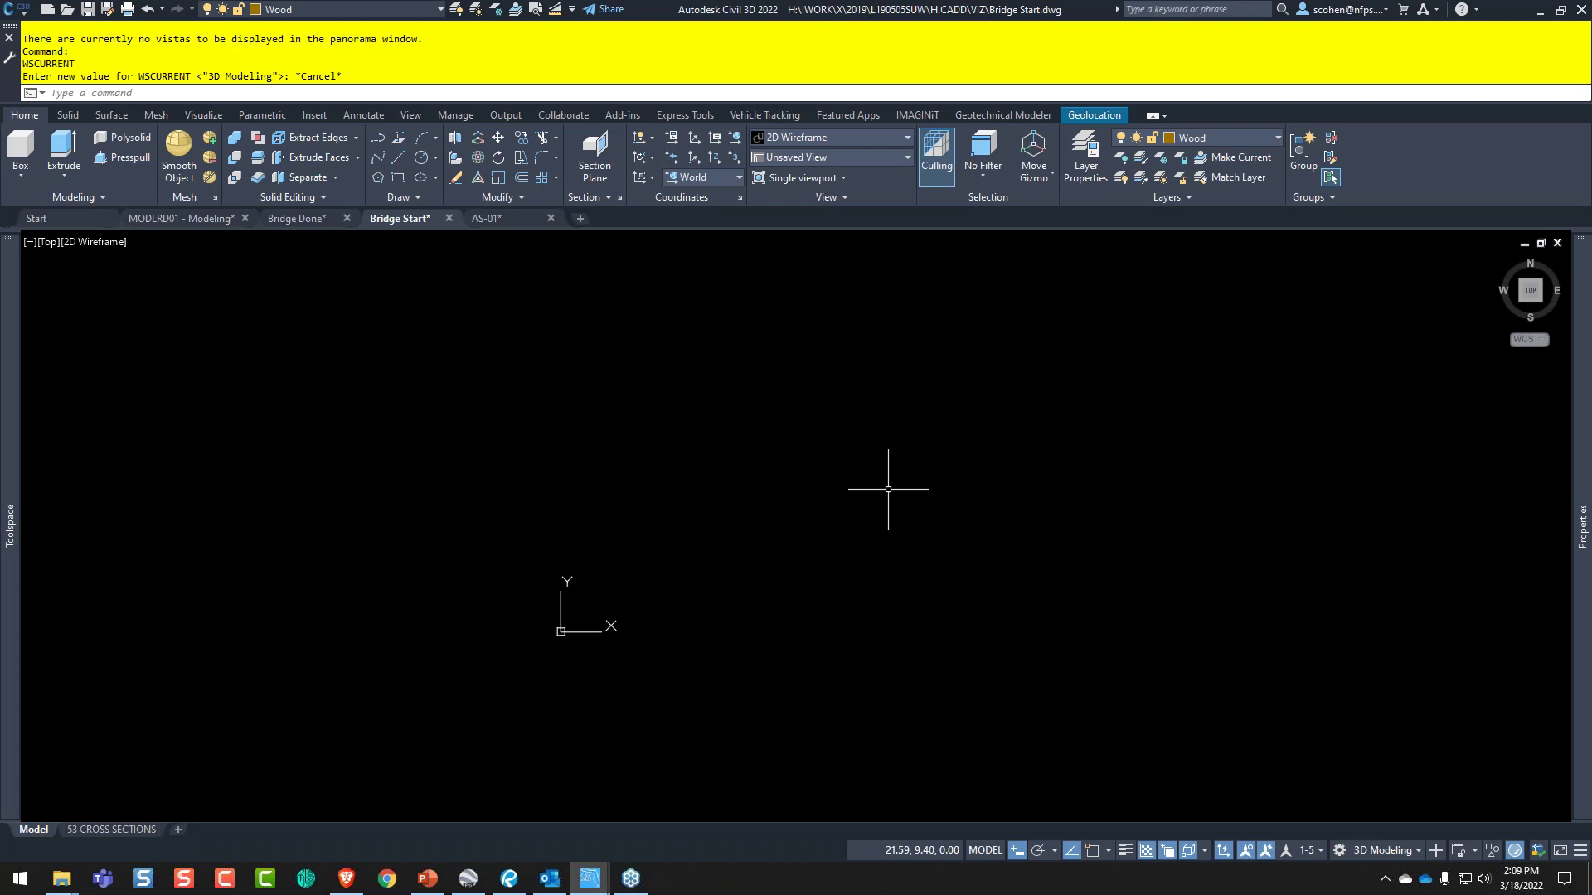
- Switch to the MODLRD01 - Modeling drawing and inspect the canopy bridge's location along the trail in plan view
{"action": "left_click", "coordinate": [134, 219]}
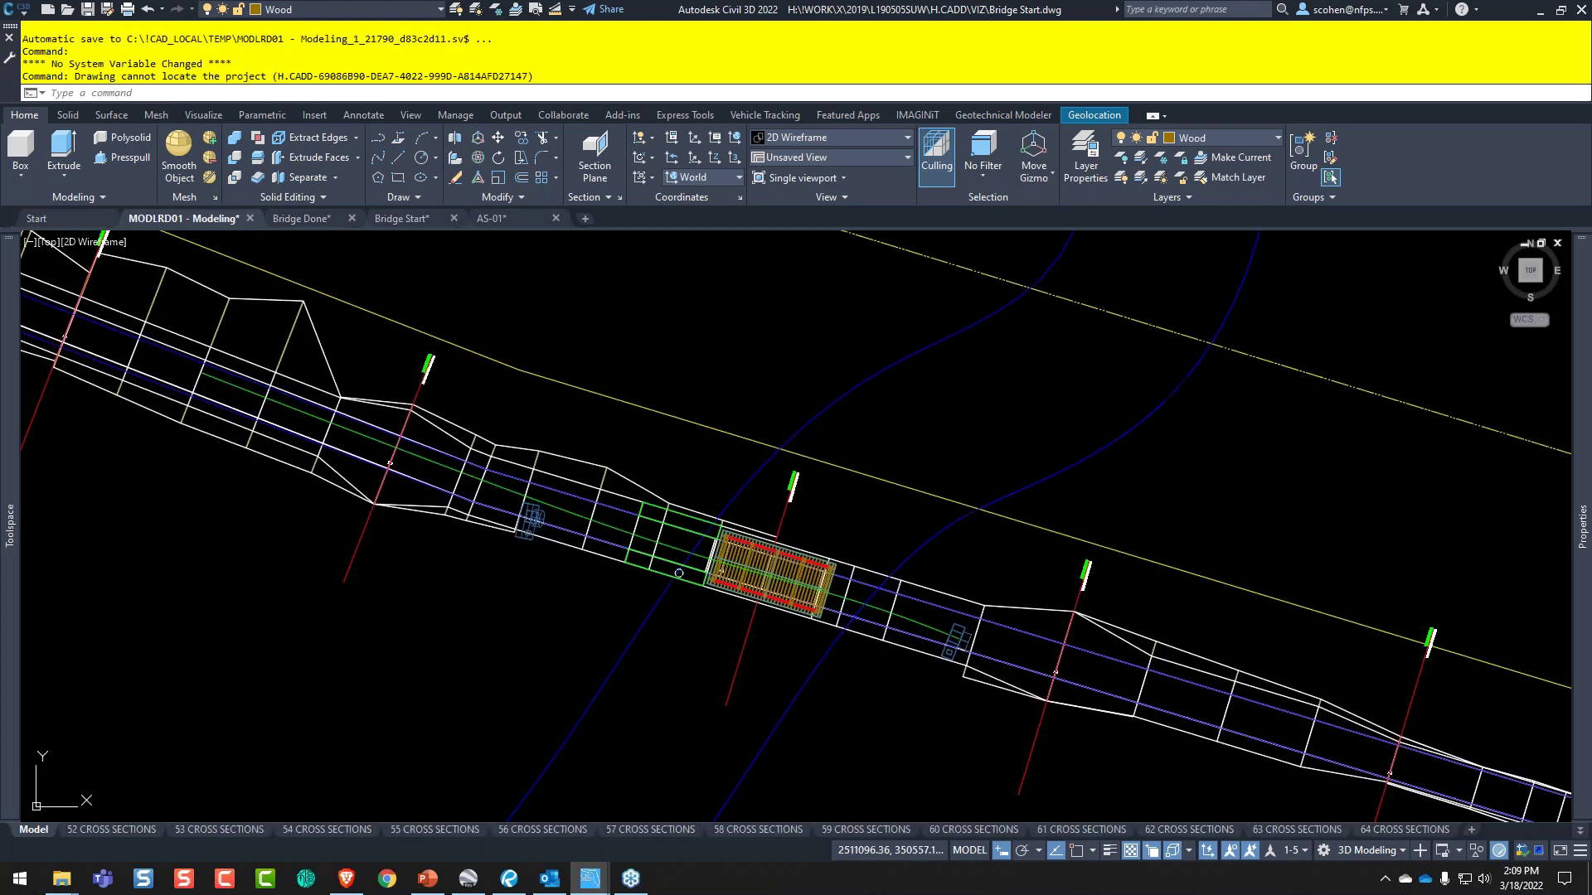
{"action": "scroll", "coordinate": [718, 573], "scroll_direction": "down", "scroll_amount": 6}
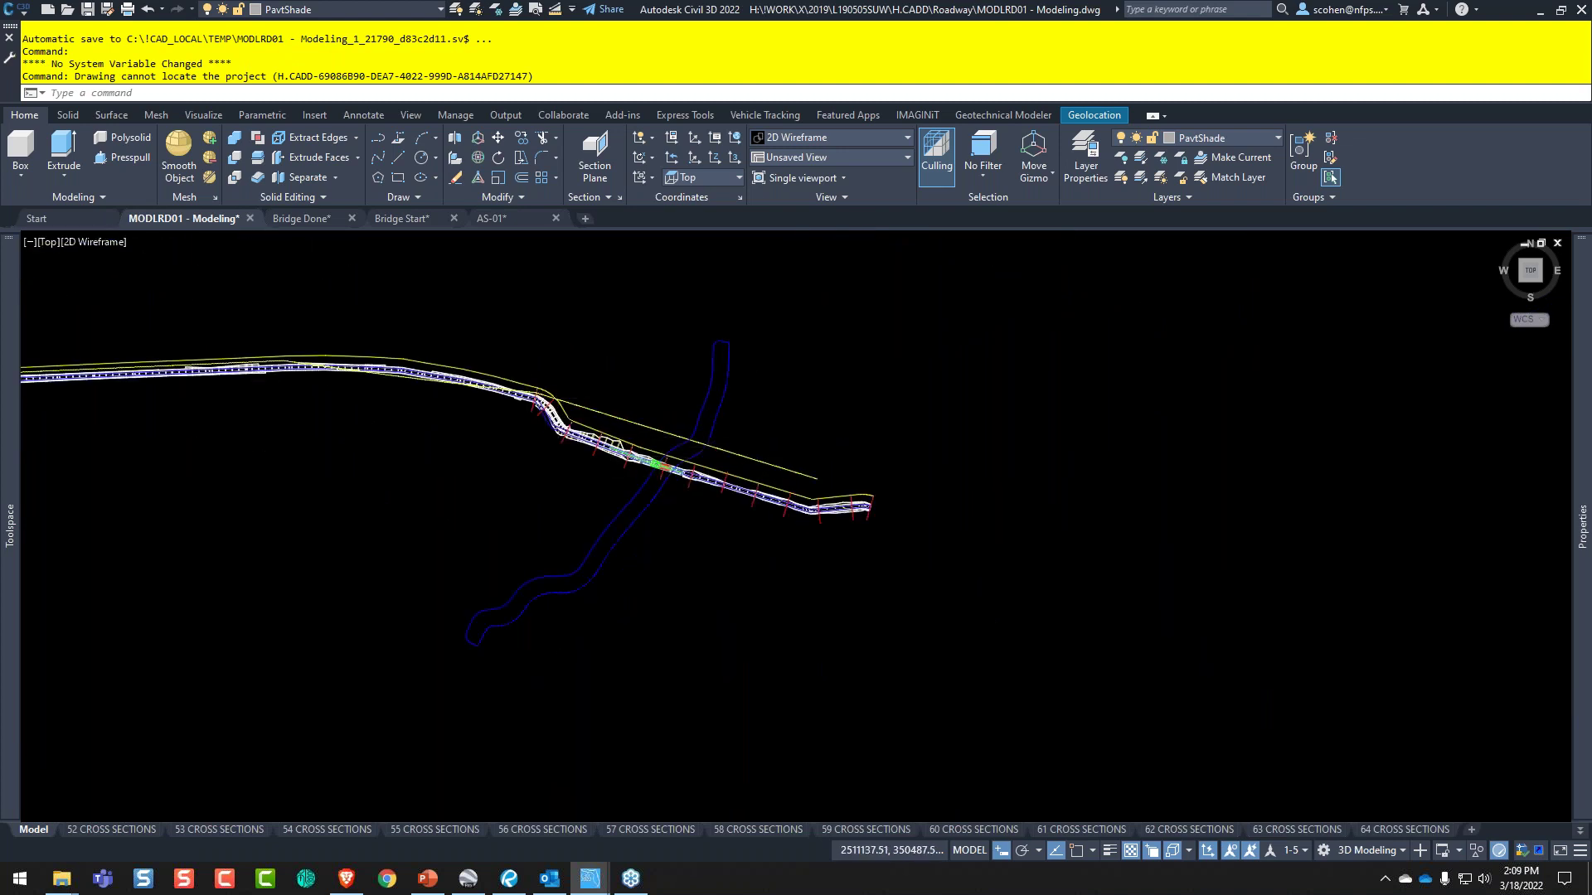
{"action": "scroll", "coordinate": [693, 464], "scroll_direction": "up", "scroll_amount": 4}
{"action": "scroll", "coordinate": [693, 464], "scroll_direction": "up", "scroll_amount": 4}
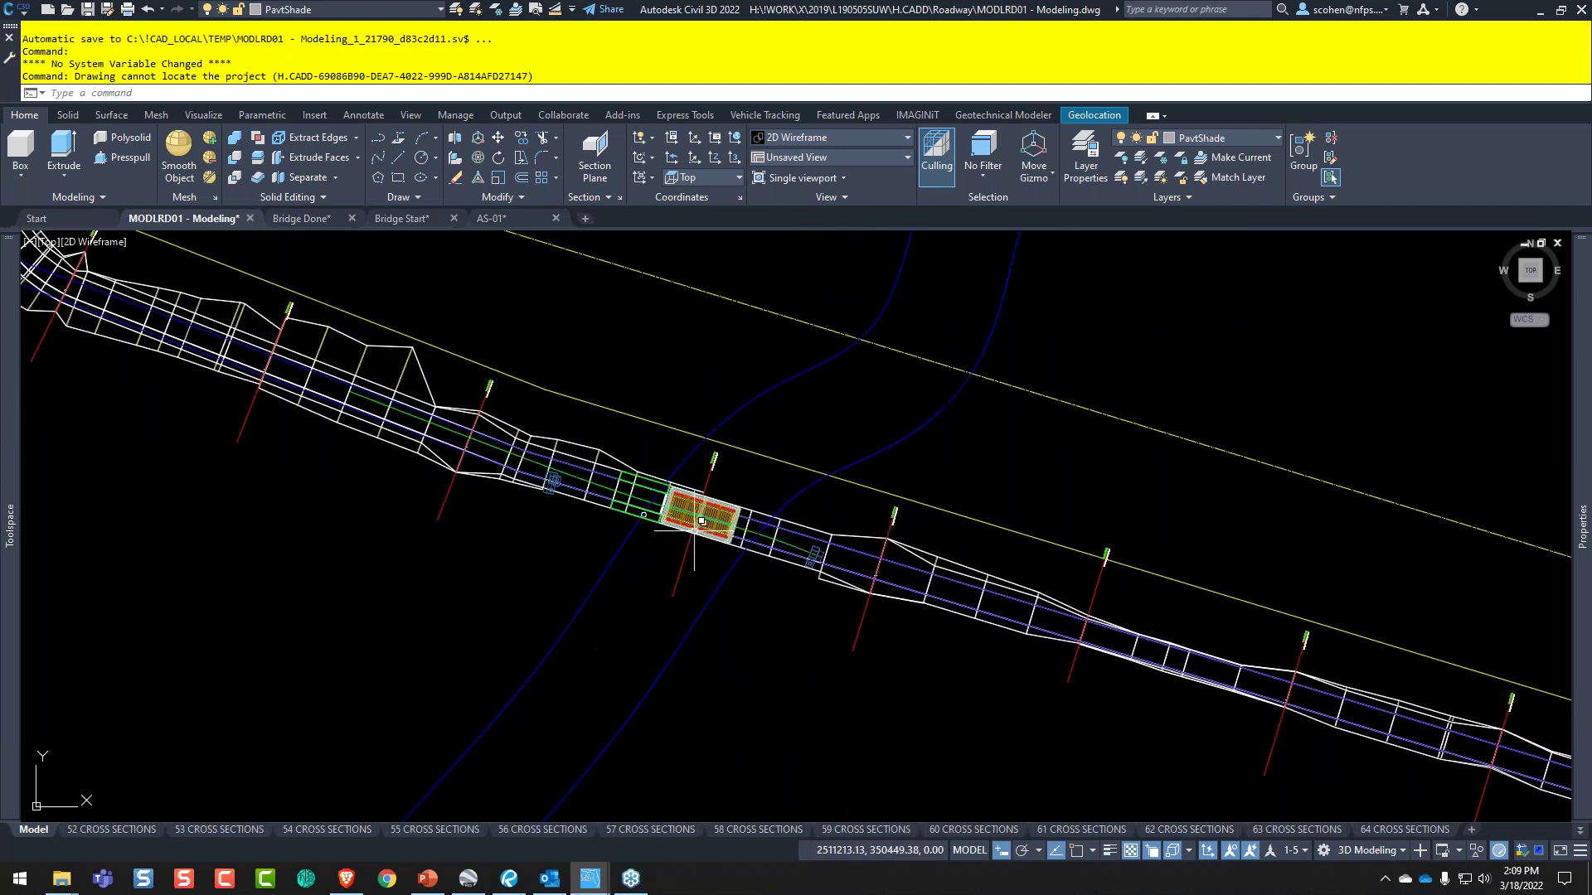
{"action": "scroll", "coordinate": [702, 520], "scroll_direction": "up", "scroll_amount": 2}
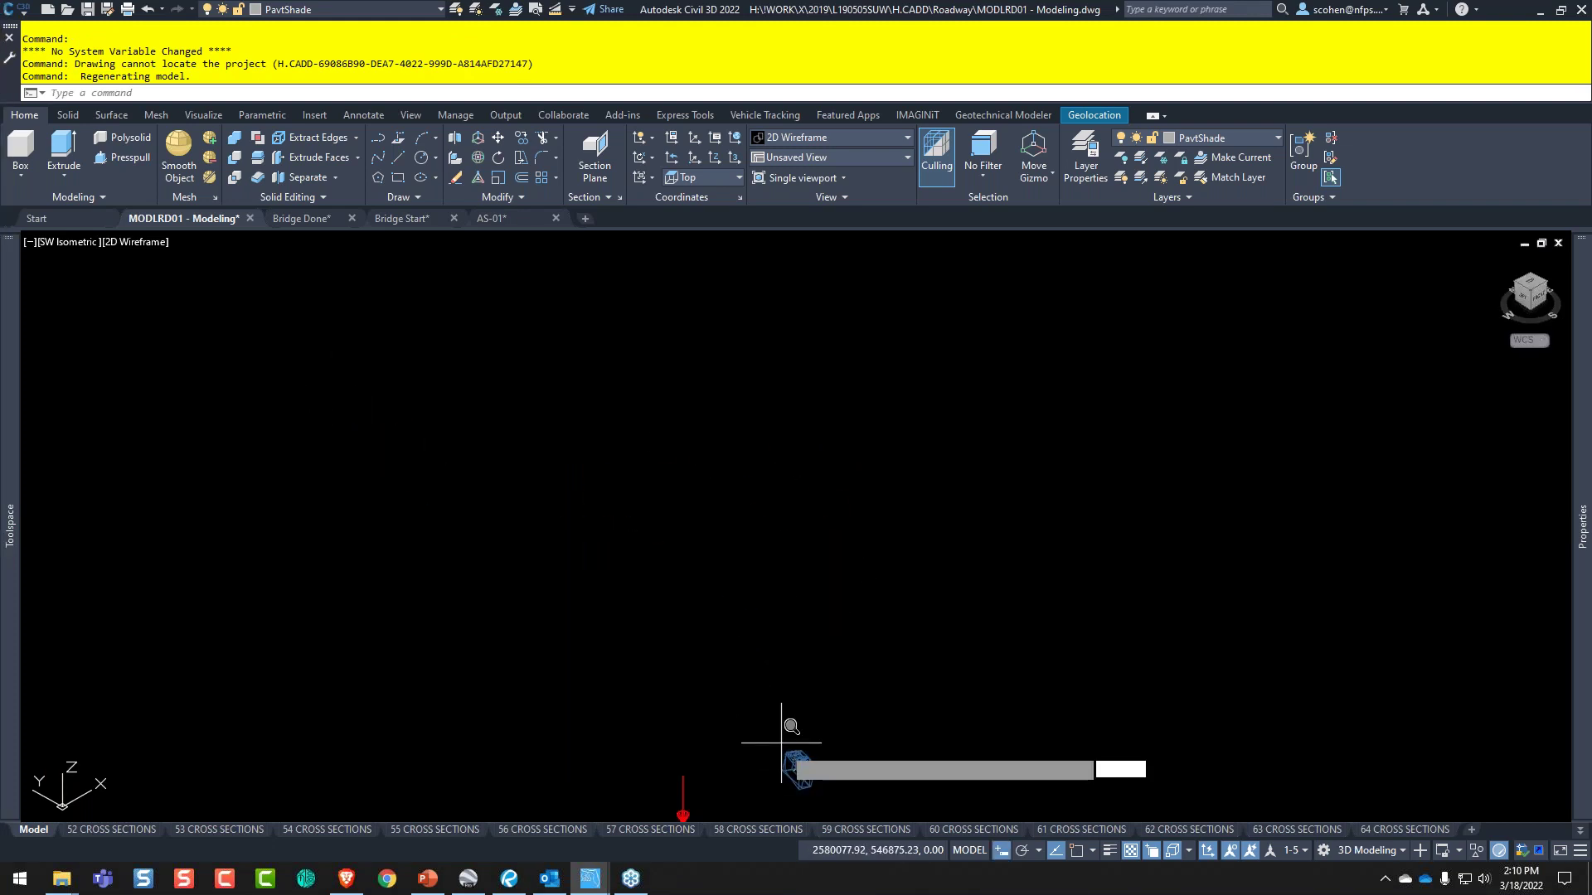
- Zoom to the trail model in the southwest isometric view, inspect the canopy bridge up close and regenerate the drawing
{"action": "type", "text": "Z"}
{"action": "key", "text": "Return"}
{"action": "left_click", "coordinate": [801, 774]}
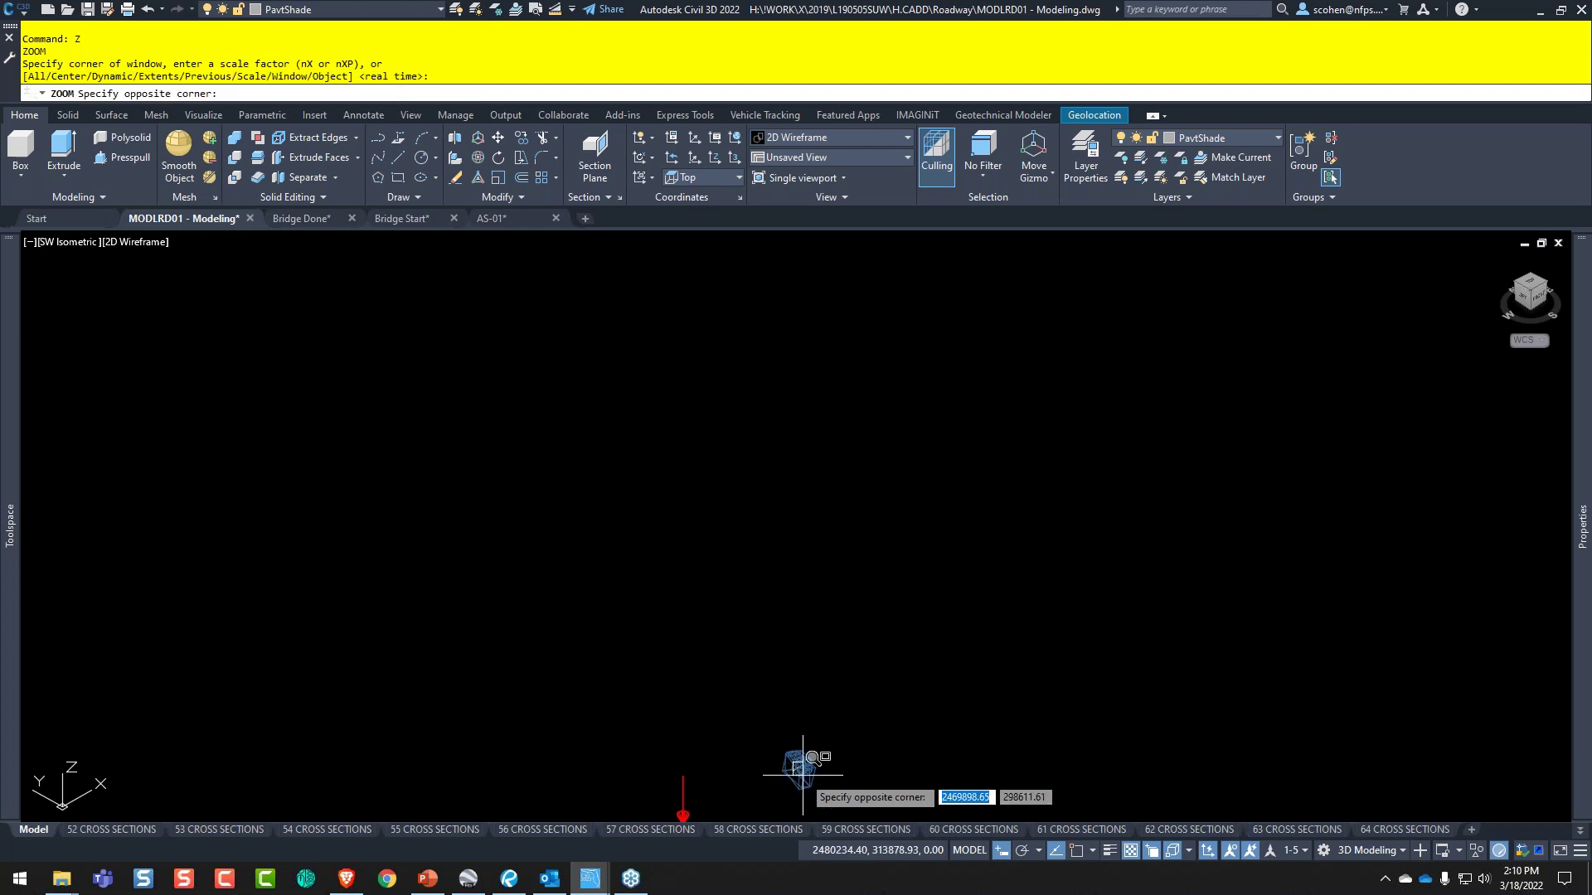
{"action": "left_click", "coordinate": [838, 674]}
{"action": "scroll", "coordinate": [838, 674], "scroll_direction": "down", "scroll_amount": 6}
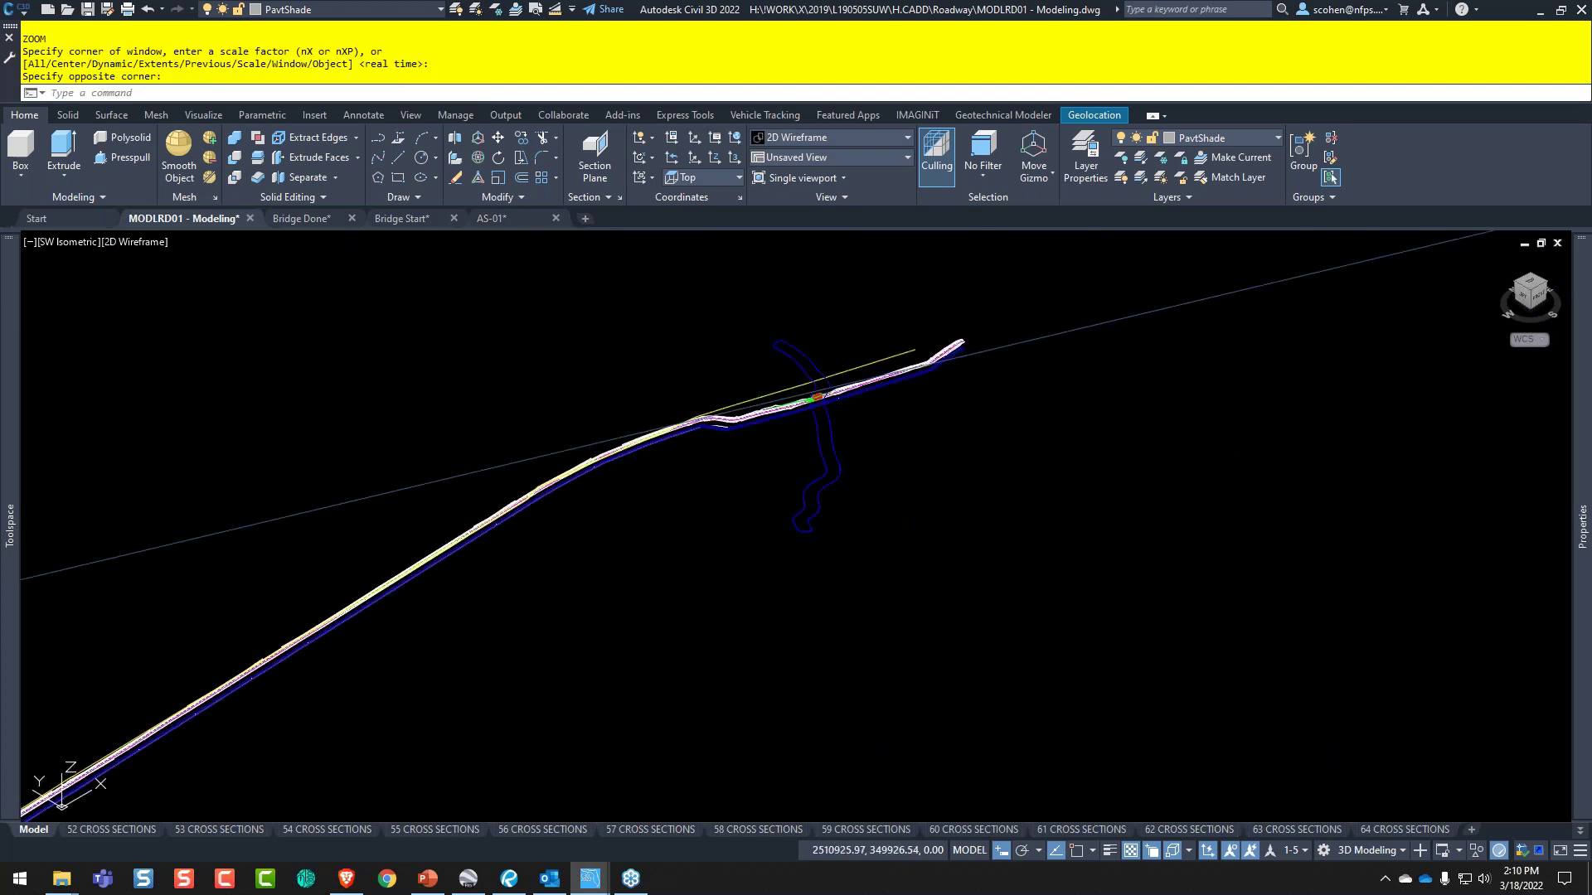
{"action": "scroll", "coordinate": [747, 458], "scroll_direction": "up", "scroll_amount": 3}
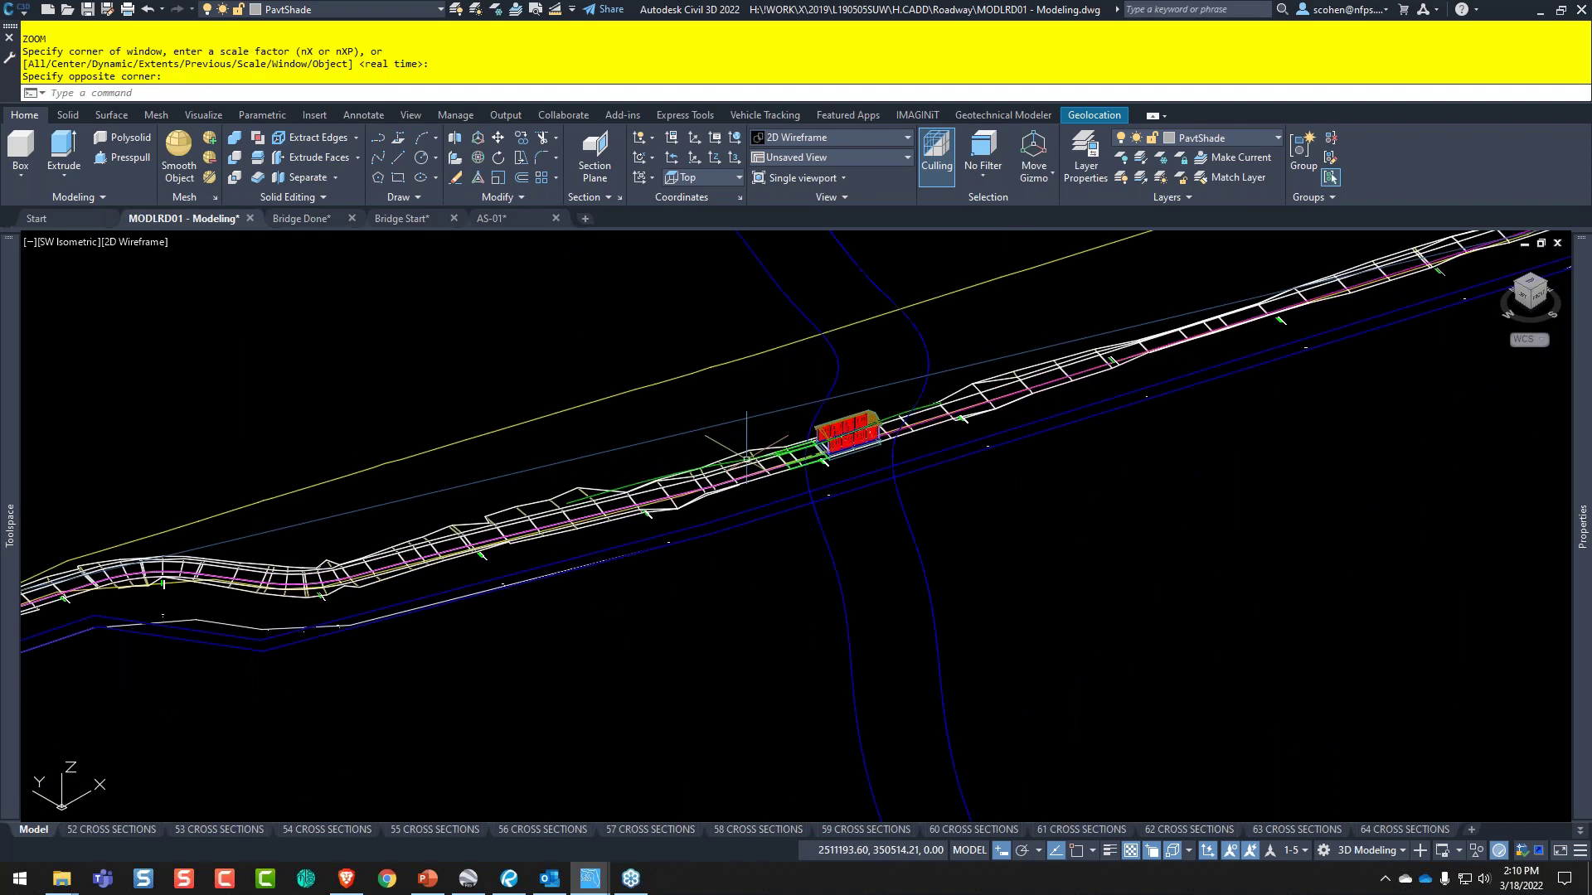
{"action": "scroll", "coordinate": [808, 448], "scroll_direction": "up", "scroll_amount": 6}
{"action": "scroll", "coordinate": [903, 410], "scroll_direction": "up", "scroll_amount": 4}
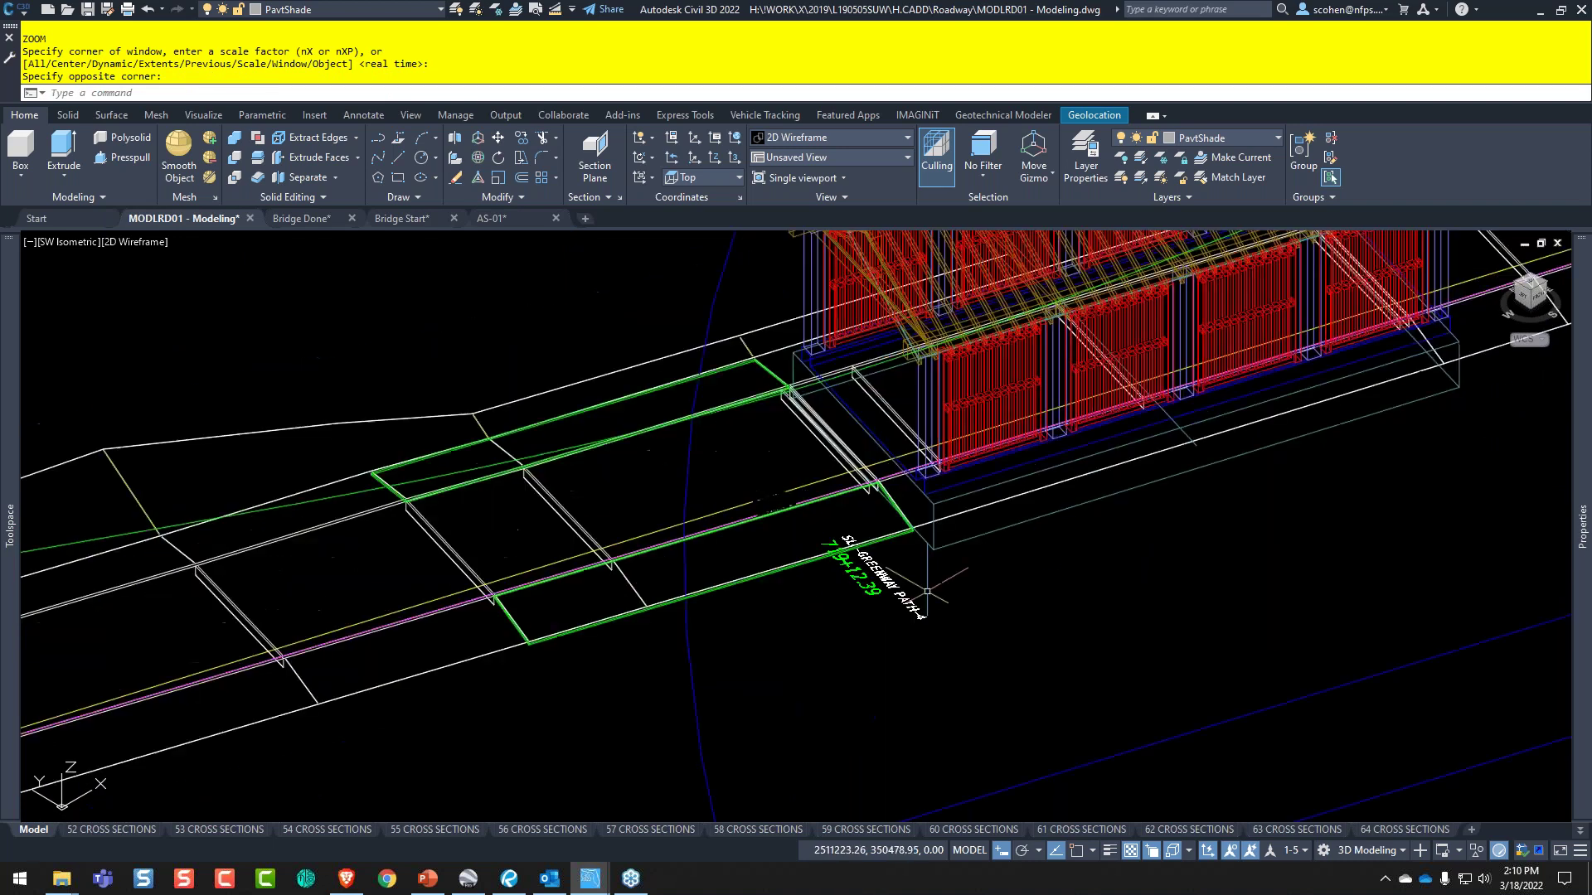
{"action": "scroll", "coordinate": [903, 606], "scroll_direction": "down", "scroll_amount": 5}
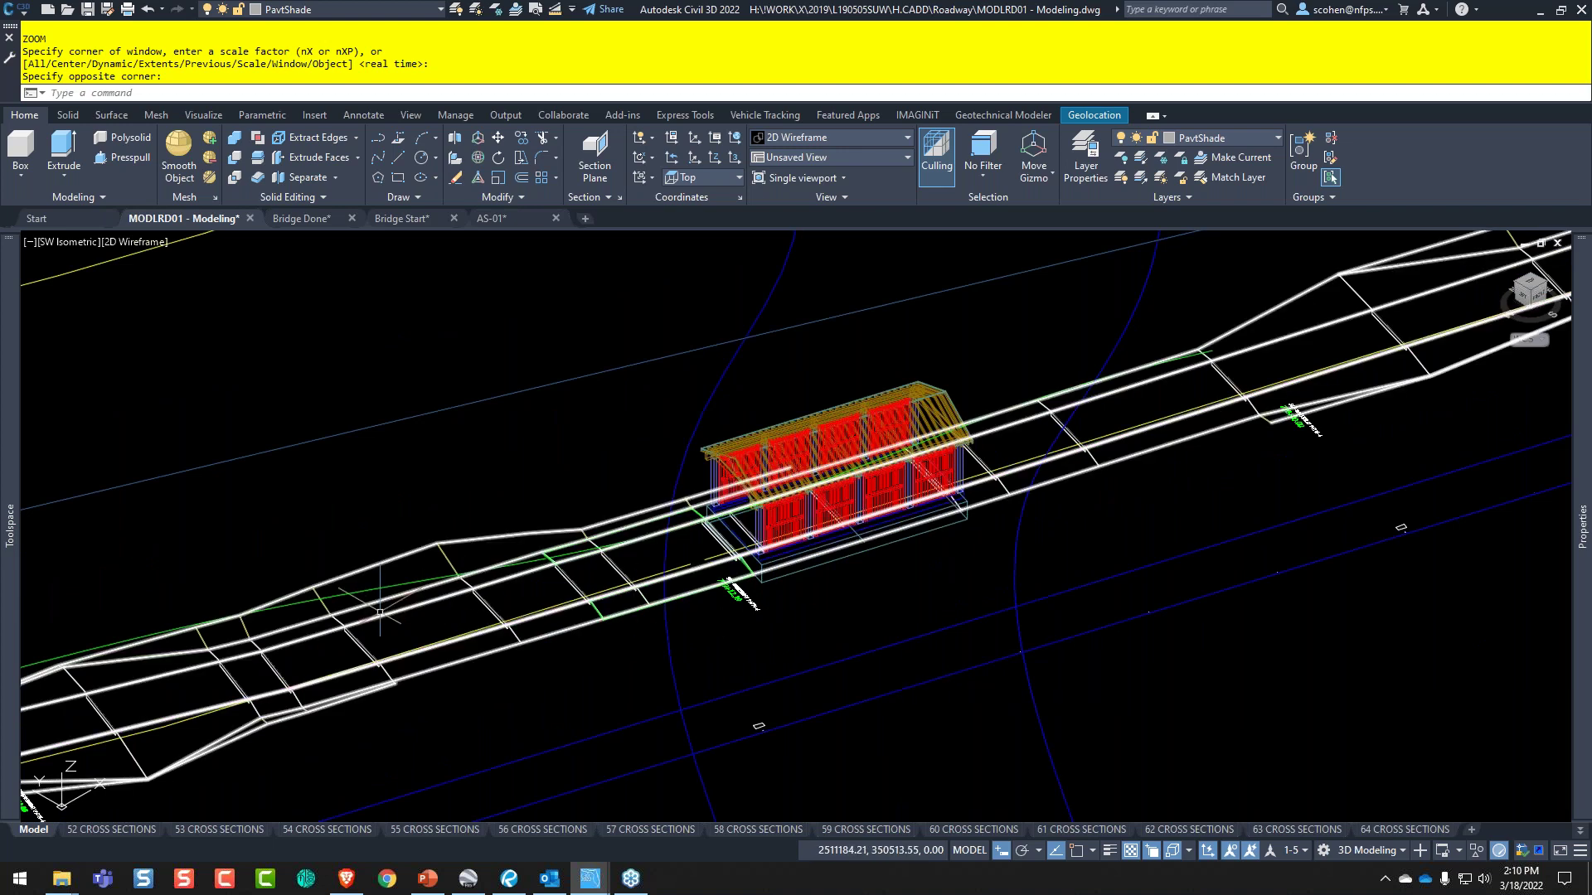
{"action": "type", "text": "r"}
{"action": "key", "text": "Return"}
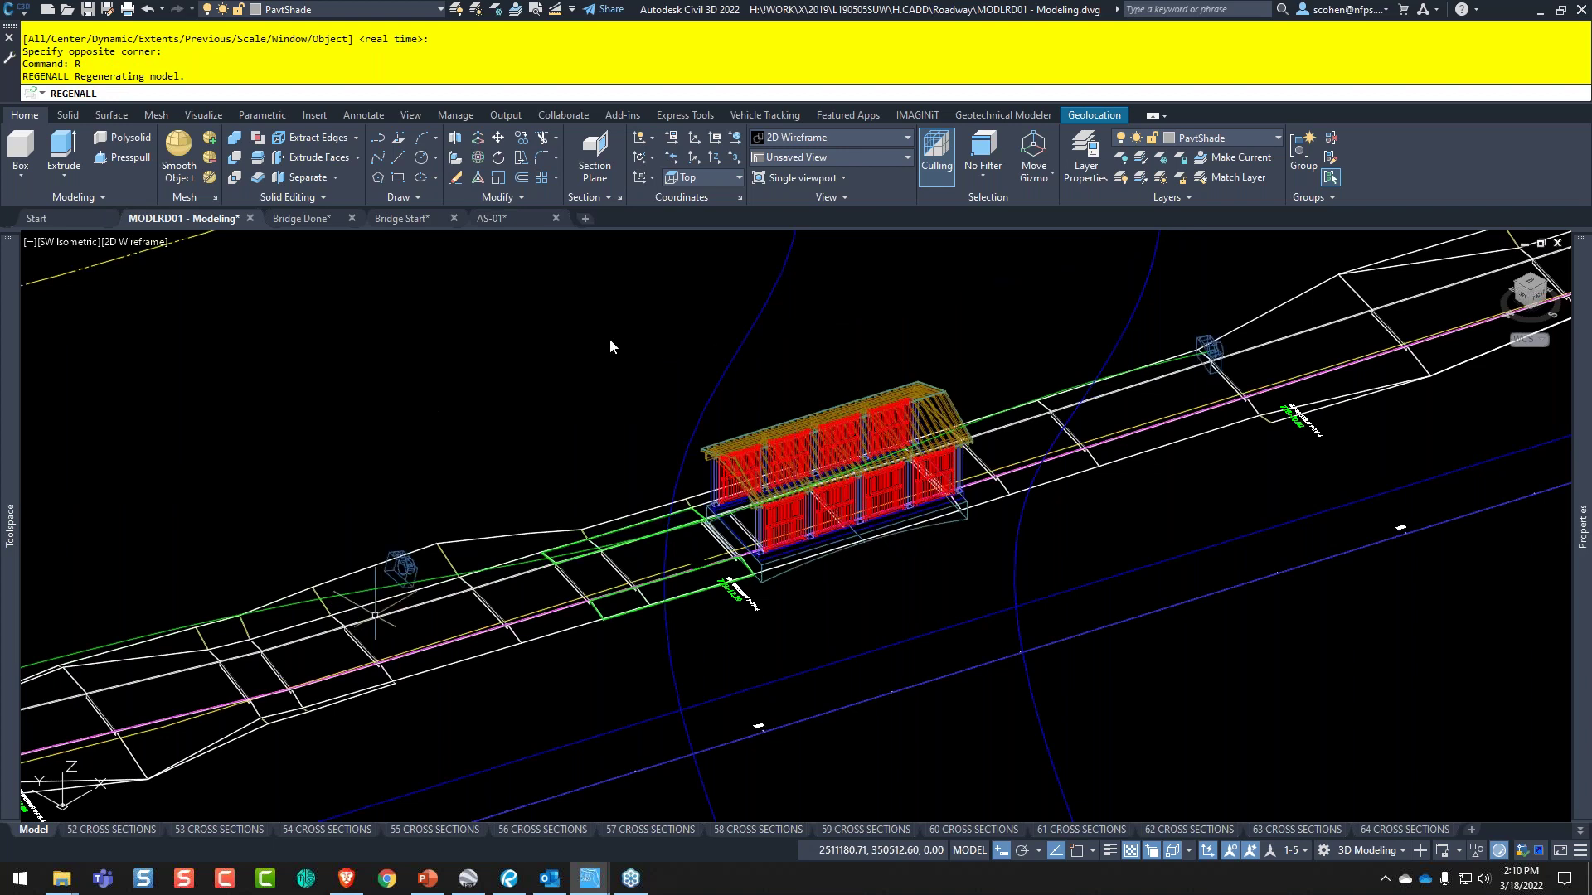
- Return to the Bridge Start drawing and review its list of layers
{"action": "left_click", "coordinate": [393, 218]}
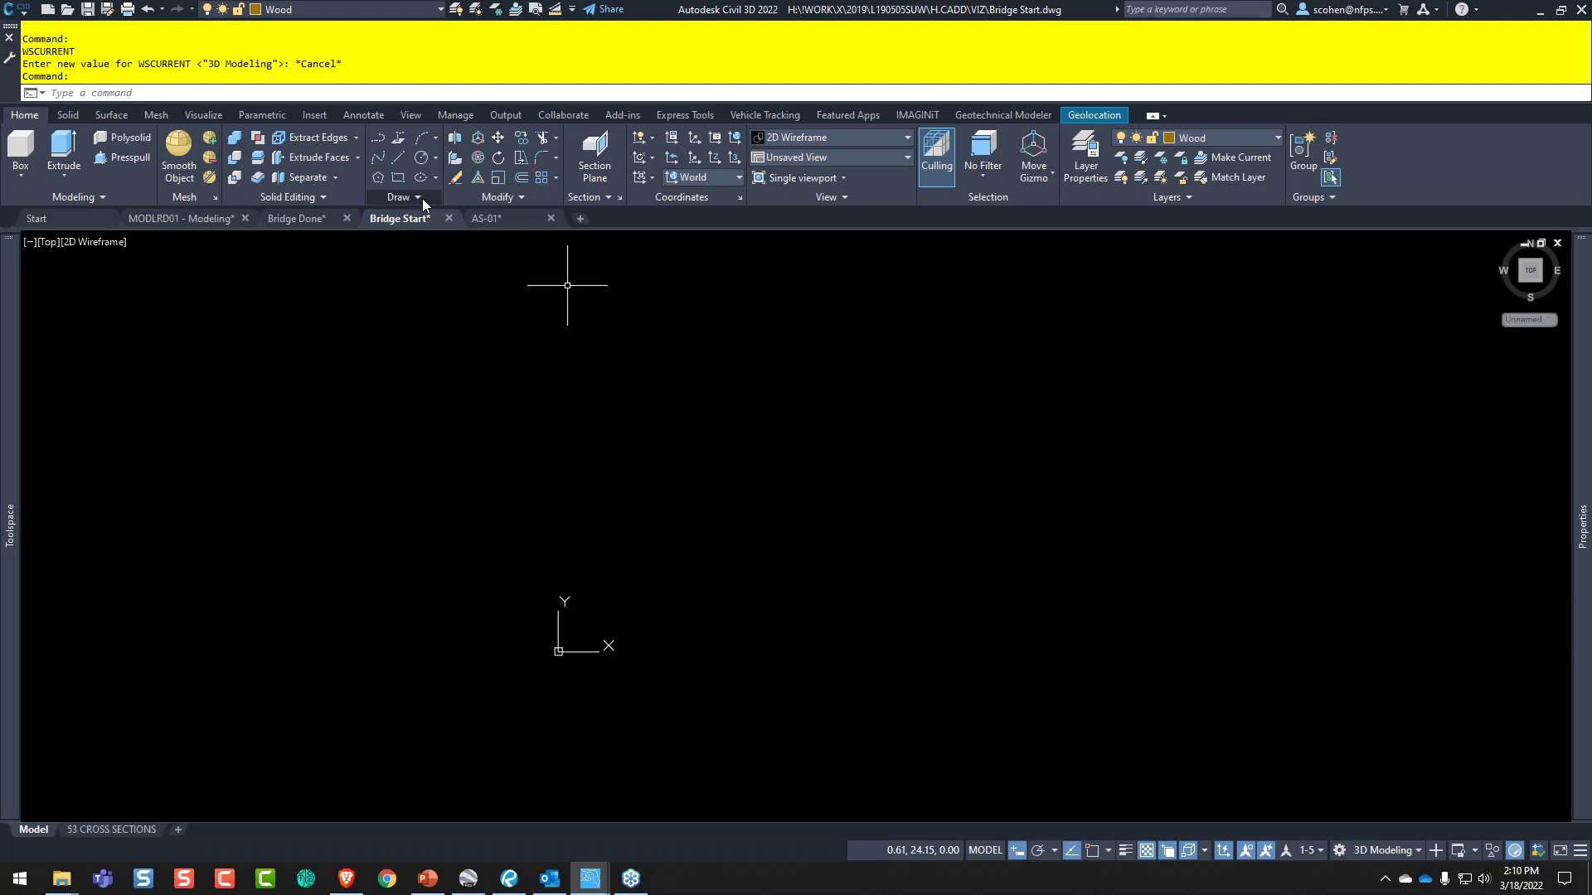
{"action": "left_click", "coordinate": [419, 10]}
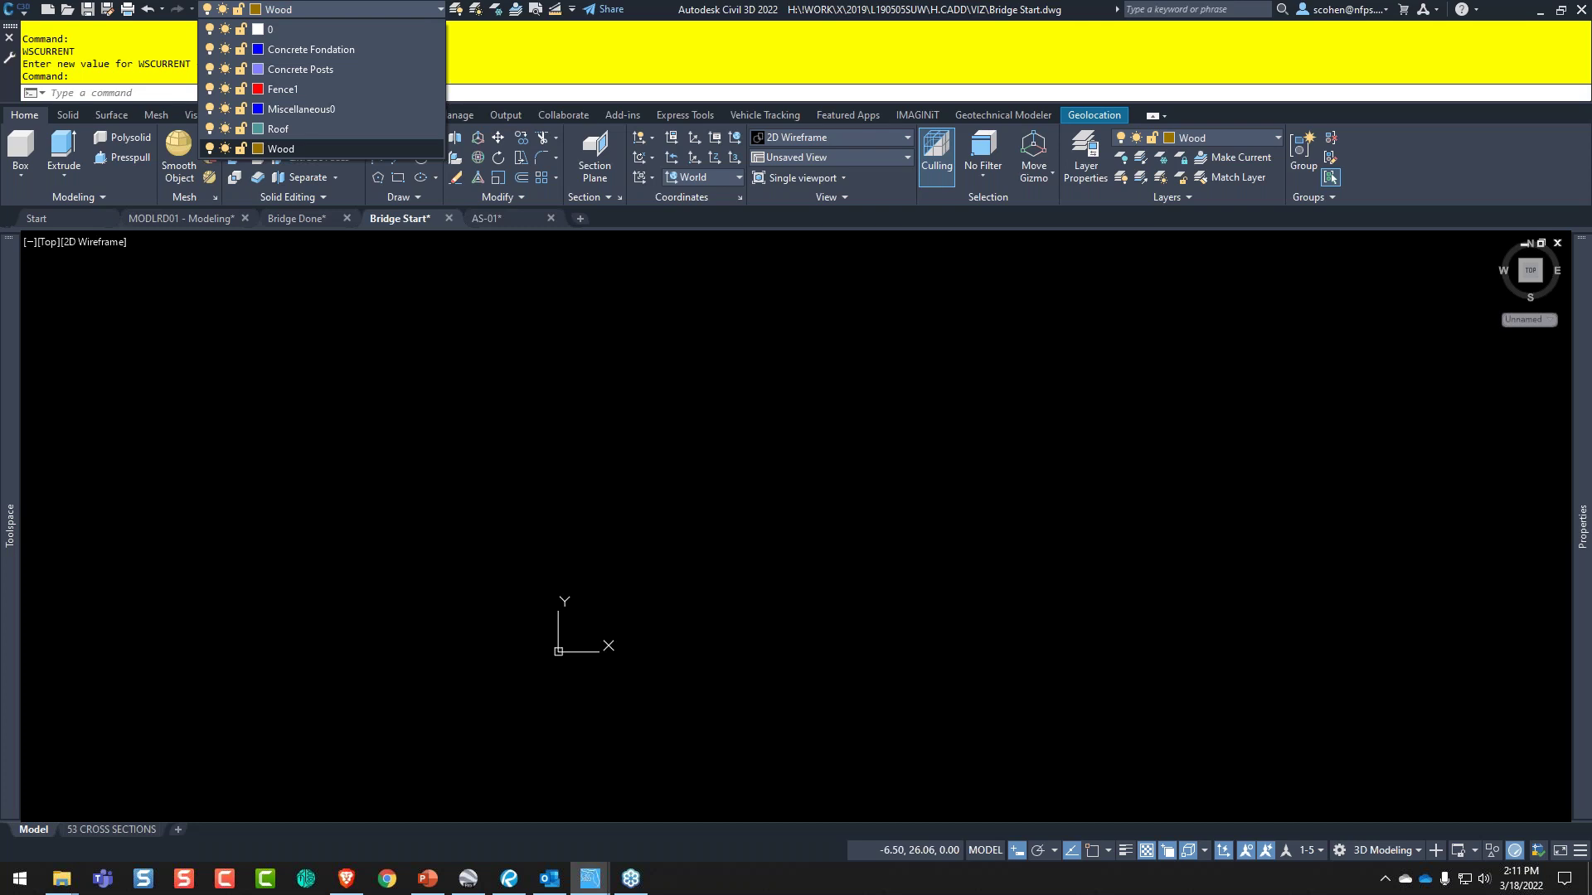
{"action": "left_click", "coordinate": [748, 386]}
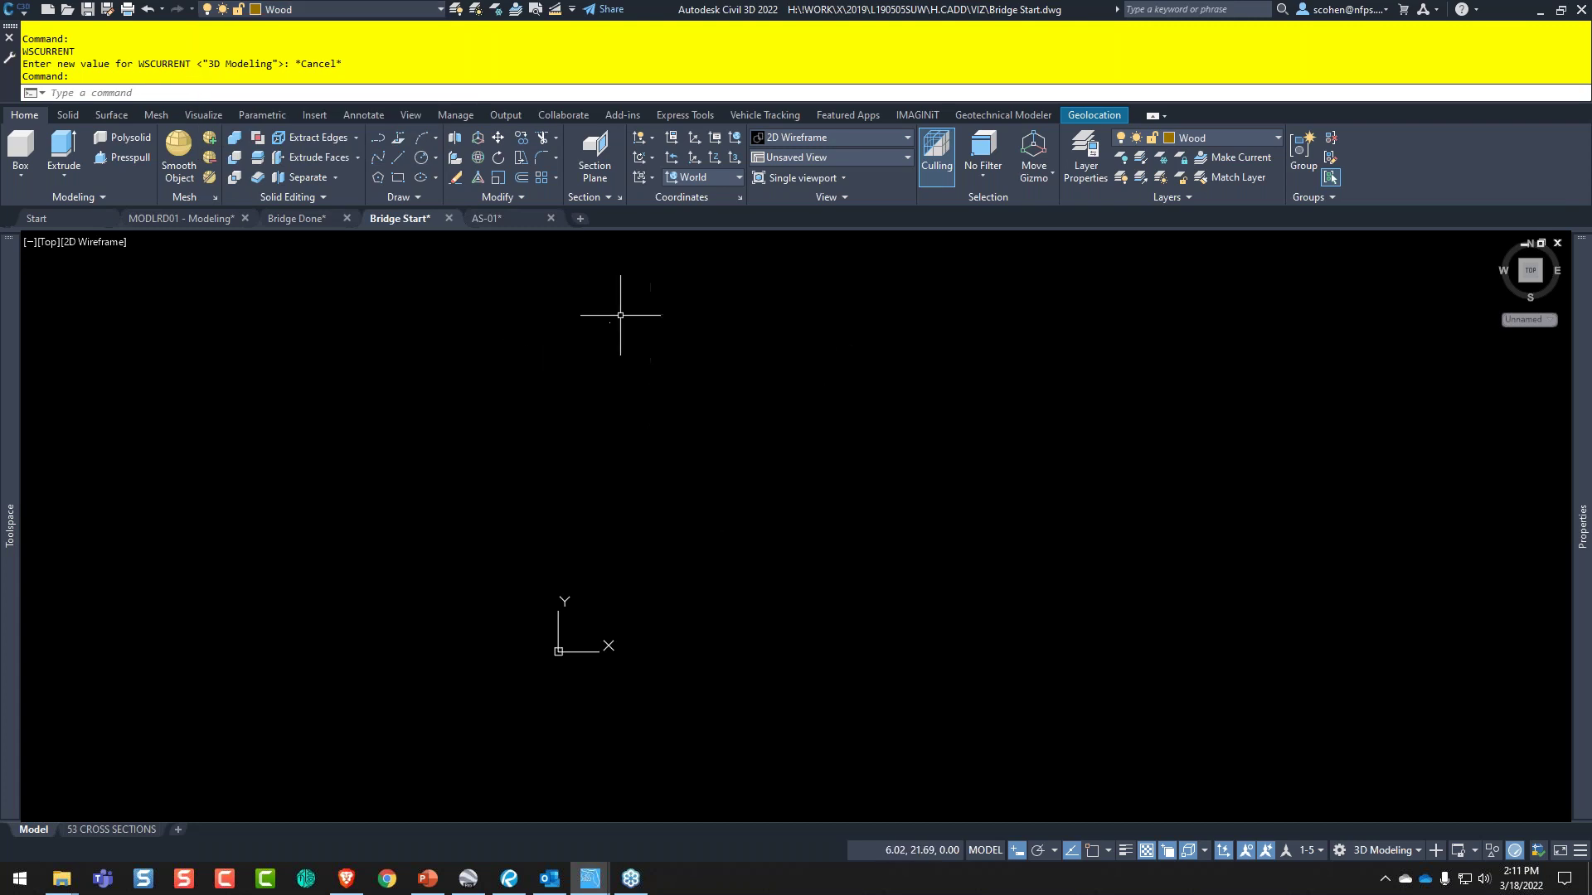
- Review the materials attached by layer in an enlarged Material Attachment Options dialog and close it without making changes
{"action": "left_click", "coordinate": [206, 116]}
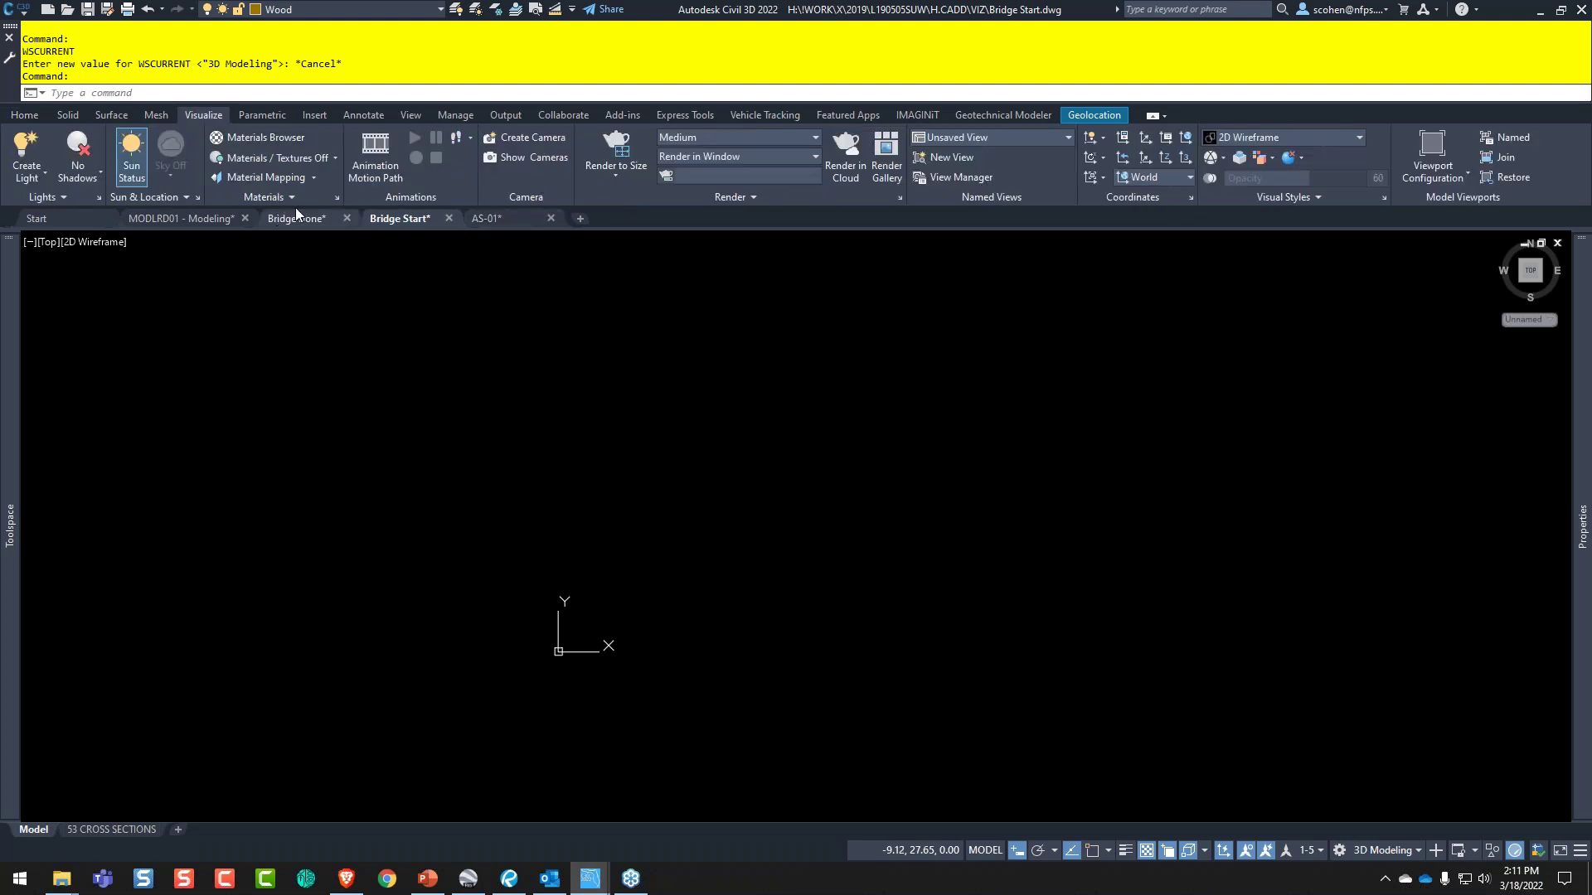
{"action": "left_click", "coordinate": [315, 201]}
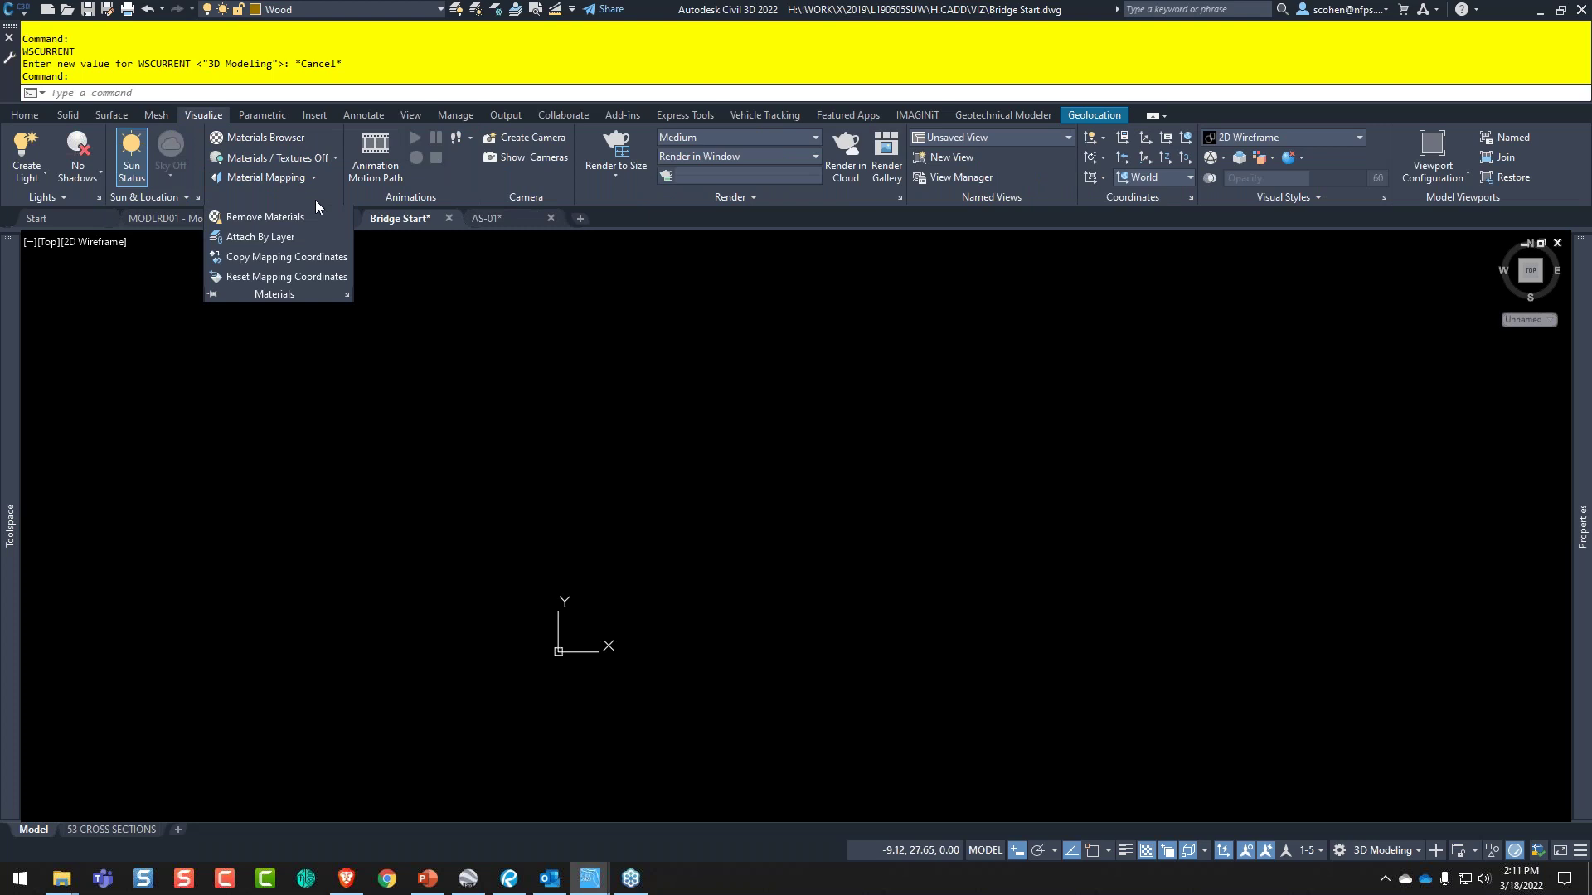
{"action": "left_click", "coordinate": [267, 247]}
{"action": "left_click_drag", "start_coordinate": [602, 238], "coordinate": [544, 176]}
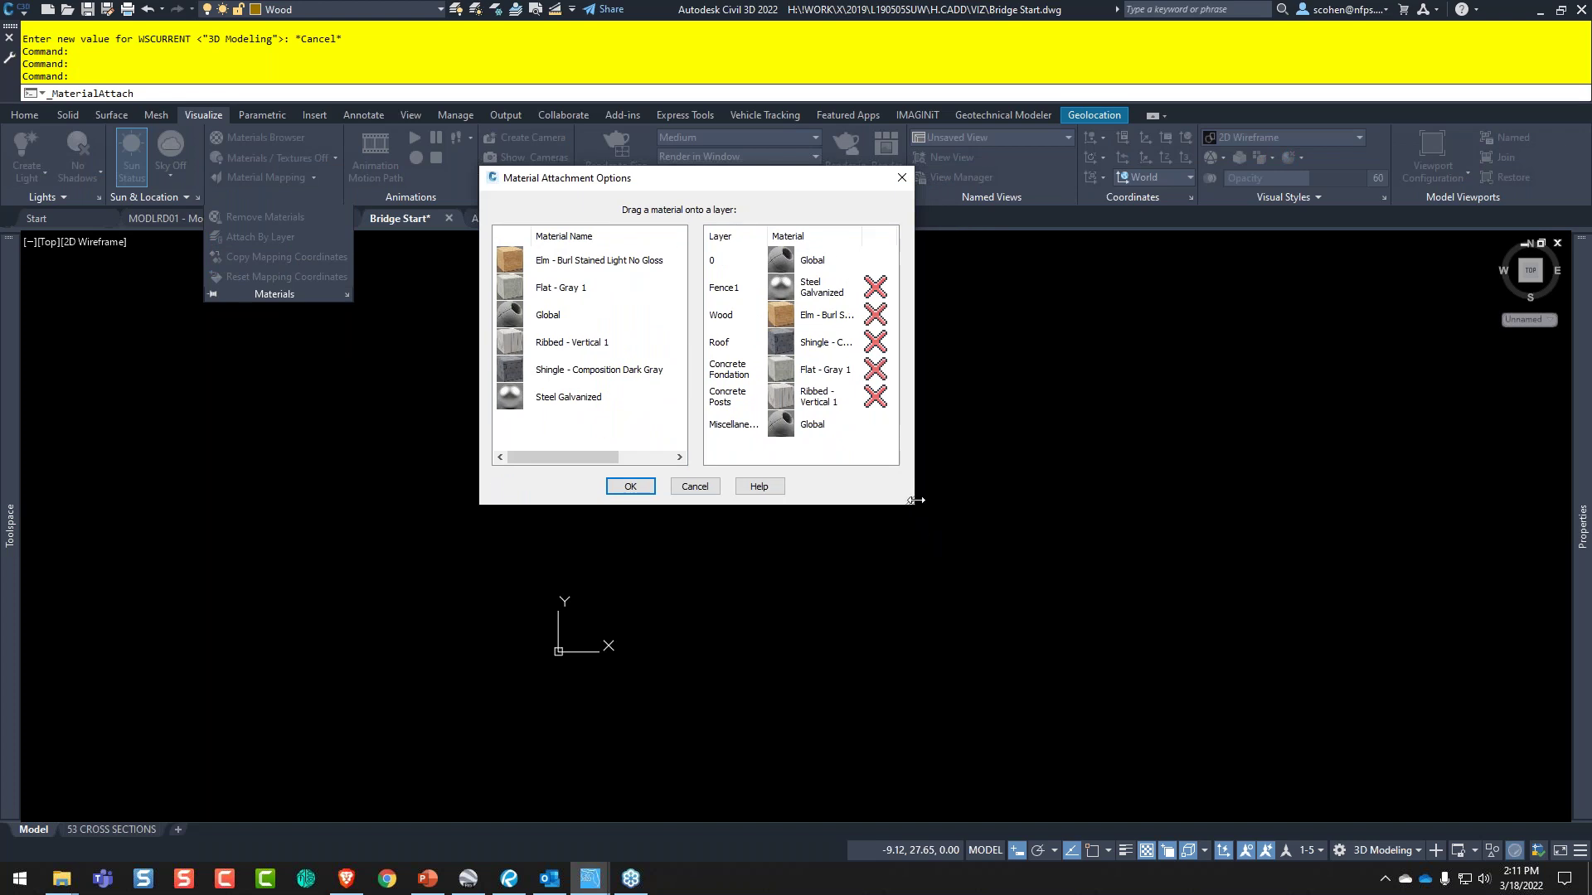
{"action": "left_click_drag", "start_coordinate": [920, 501], "coordinate": [1385, 635]}
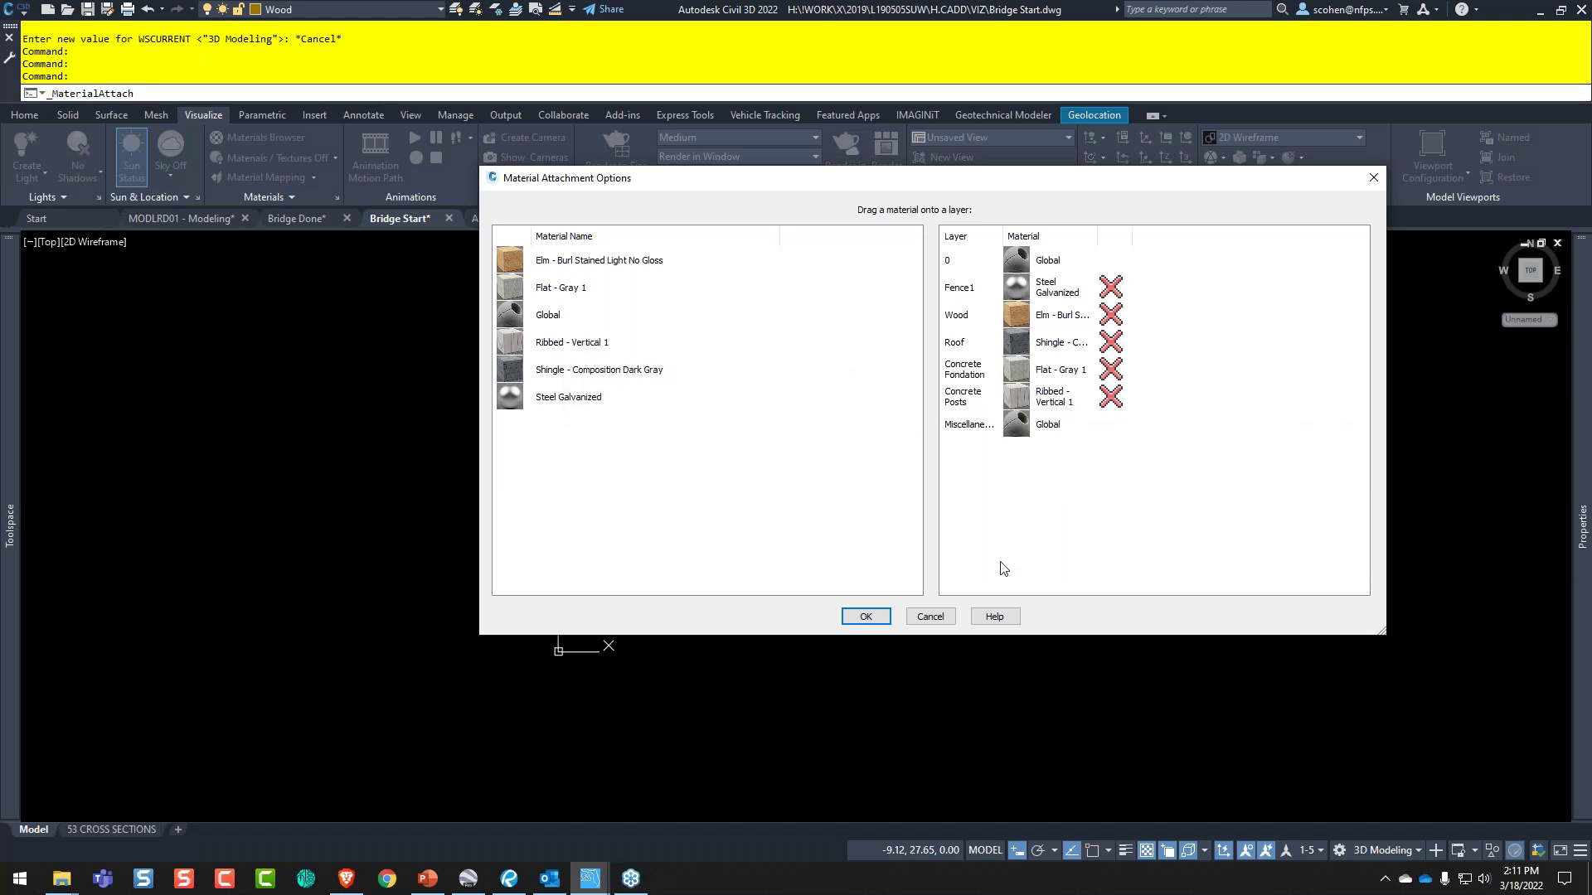
{"action": "left_click", "coordinate": [930, 616]}
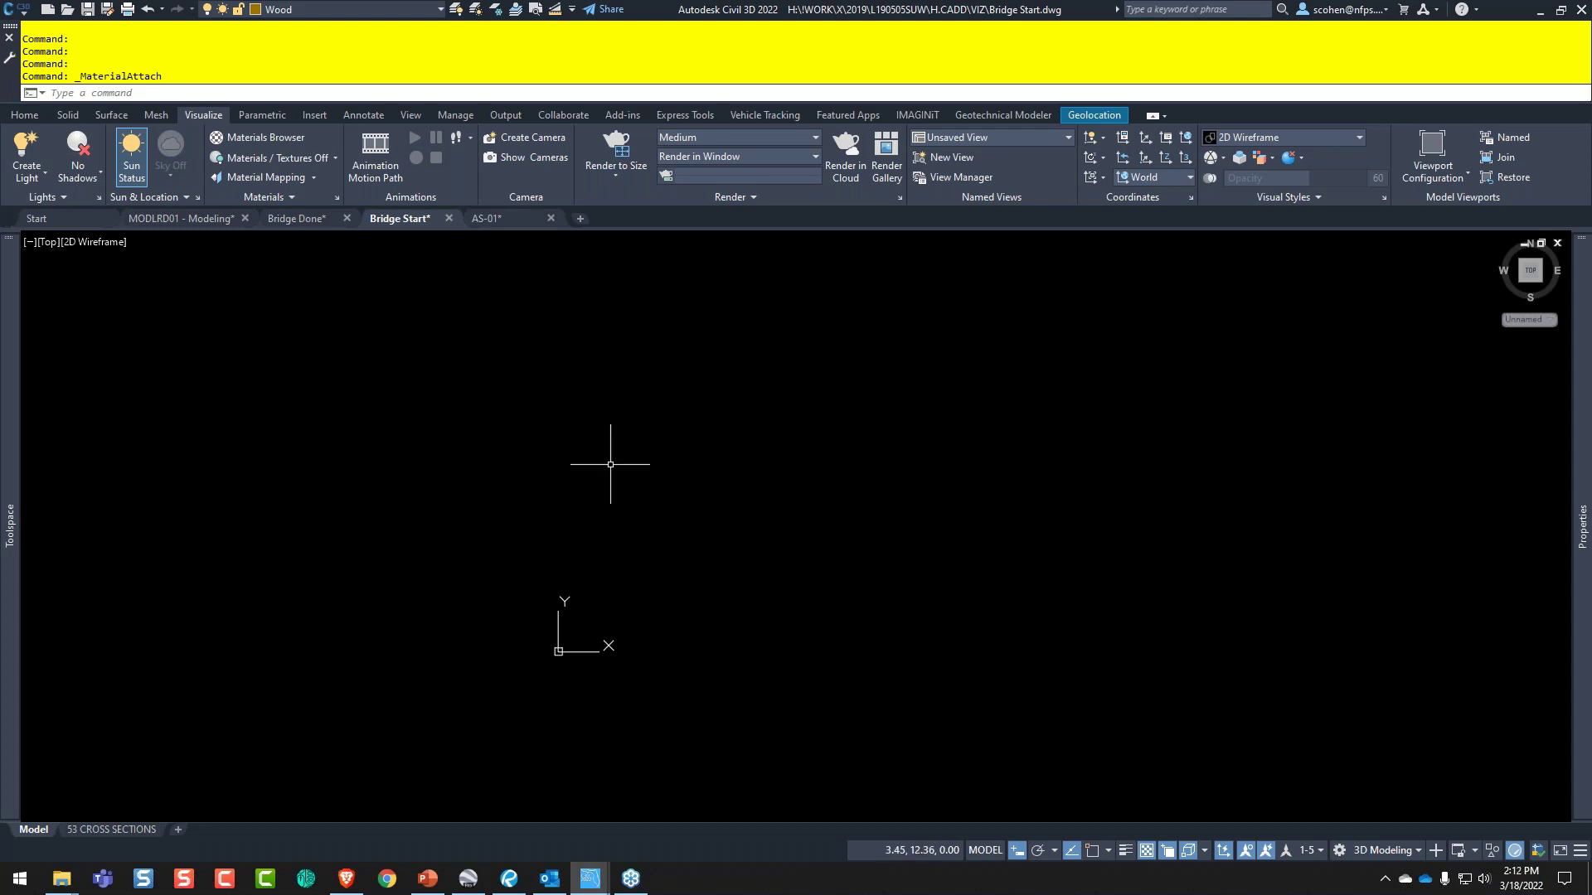
- Make Concrete Fondation the current layer and check the Bridge Canopy Details sheet in Bluebeam Revu before returning to Civil 3D
{"action": "left_click", "coordinate": [331, 15]}
{"action": "left_click", "coordinate": [311, 50]}
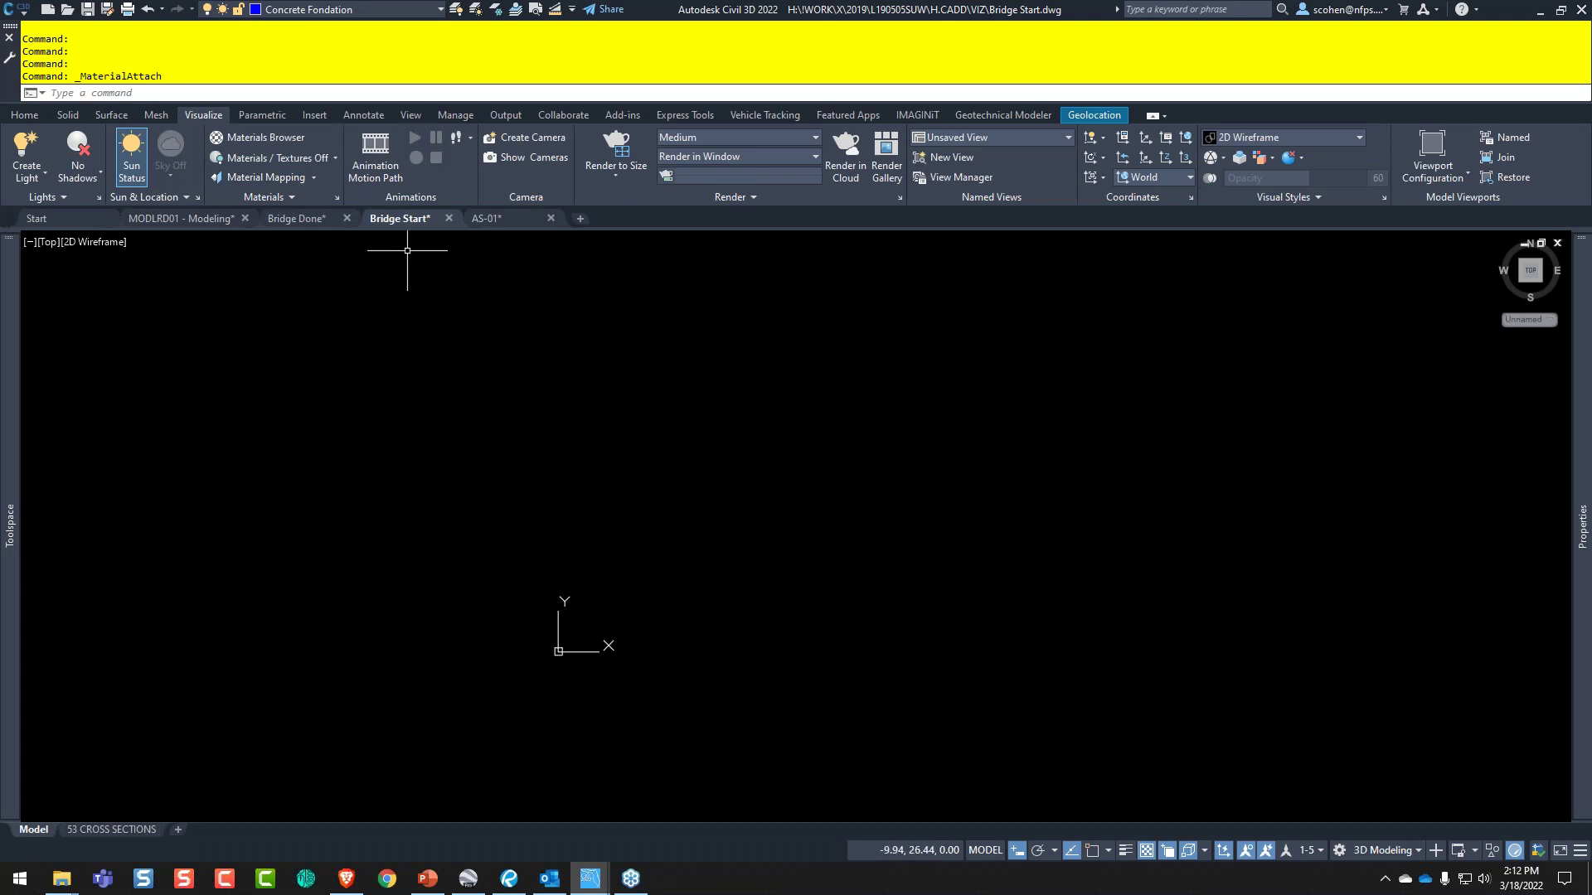
{"action": "key", "text": "alt+Tab"}
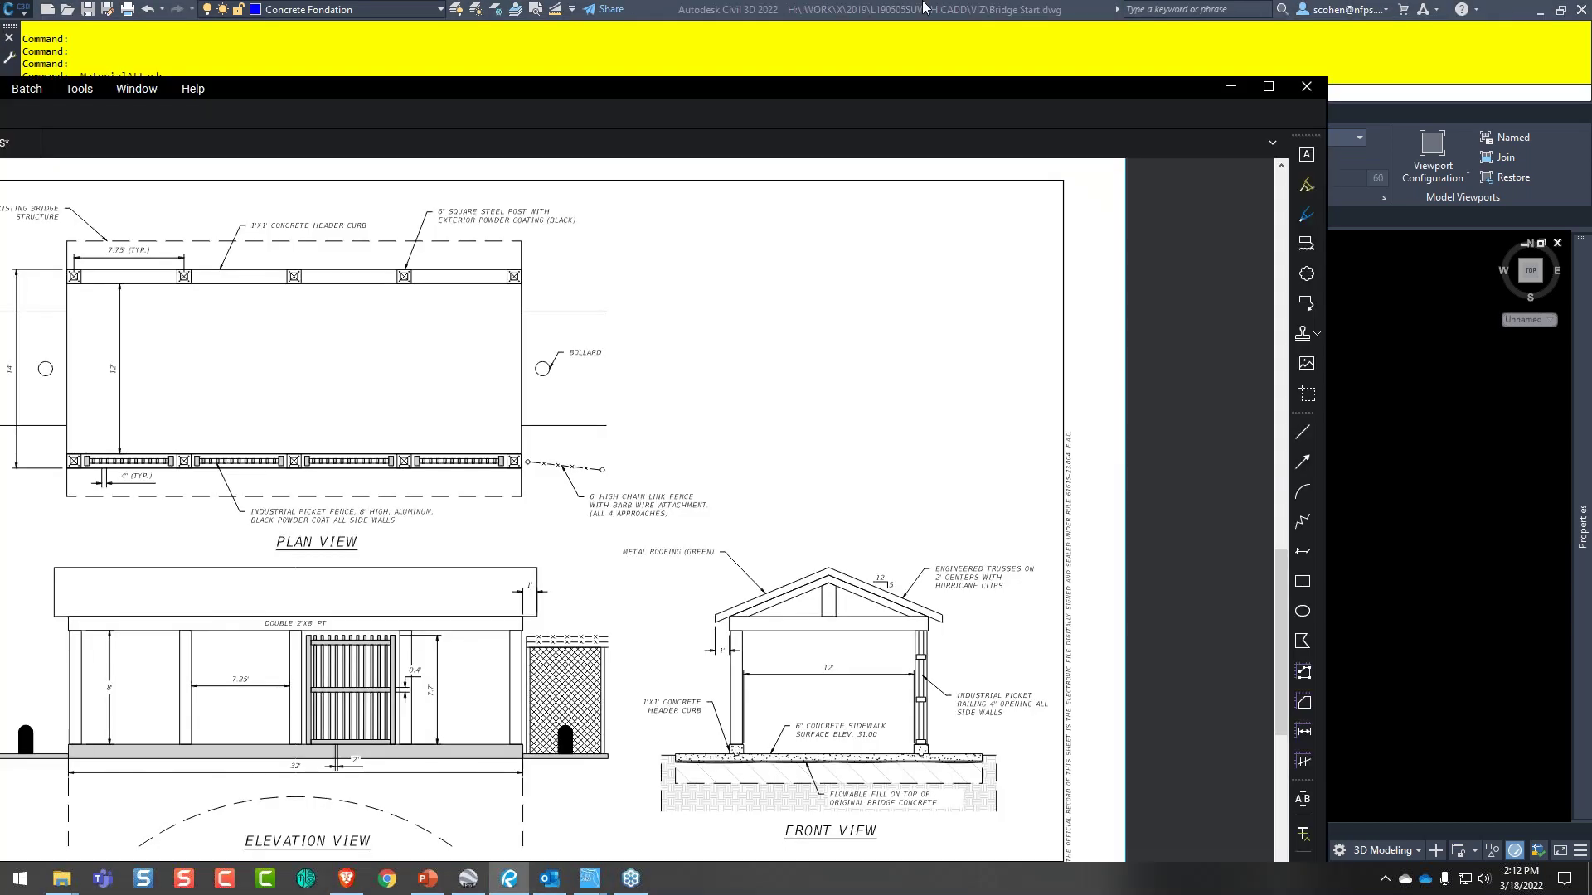
{"action": "left_click_drag", "start_coordinate": [924, 7], "coordinate": [924, 1]}
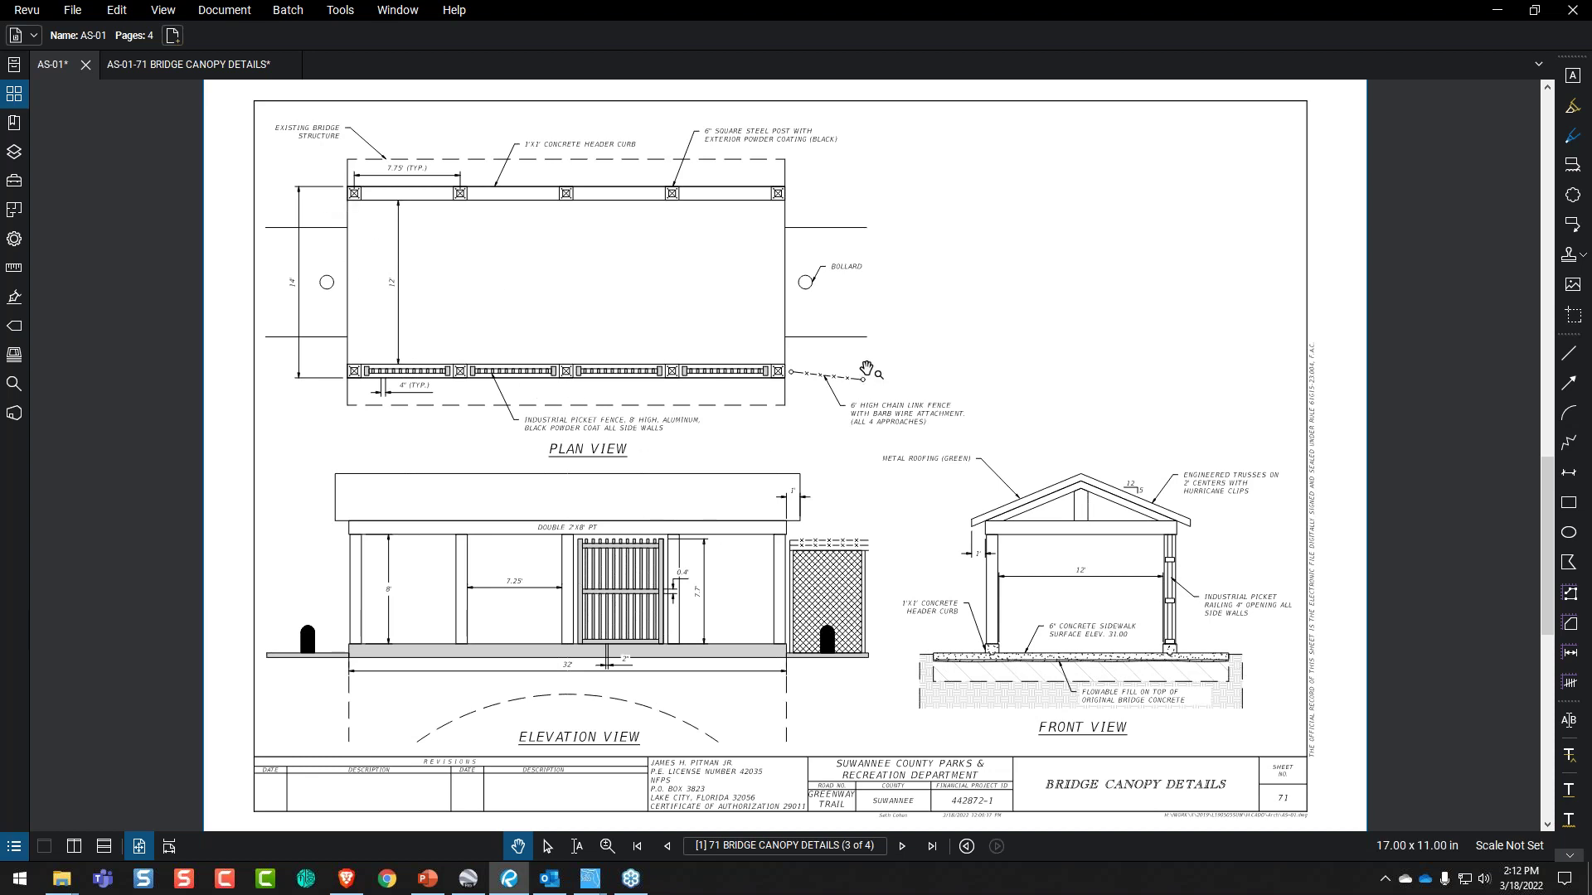
{"action": "left_click_drag", "start_coordinate": [1210, 4], "coordinate": [288, 433]}
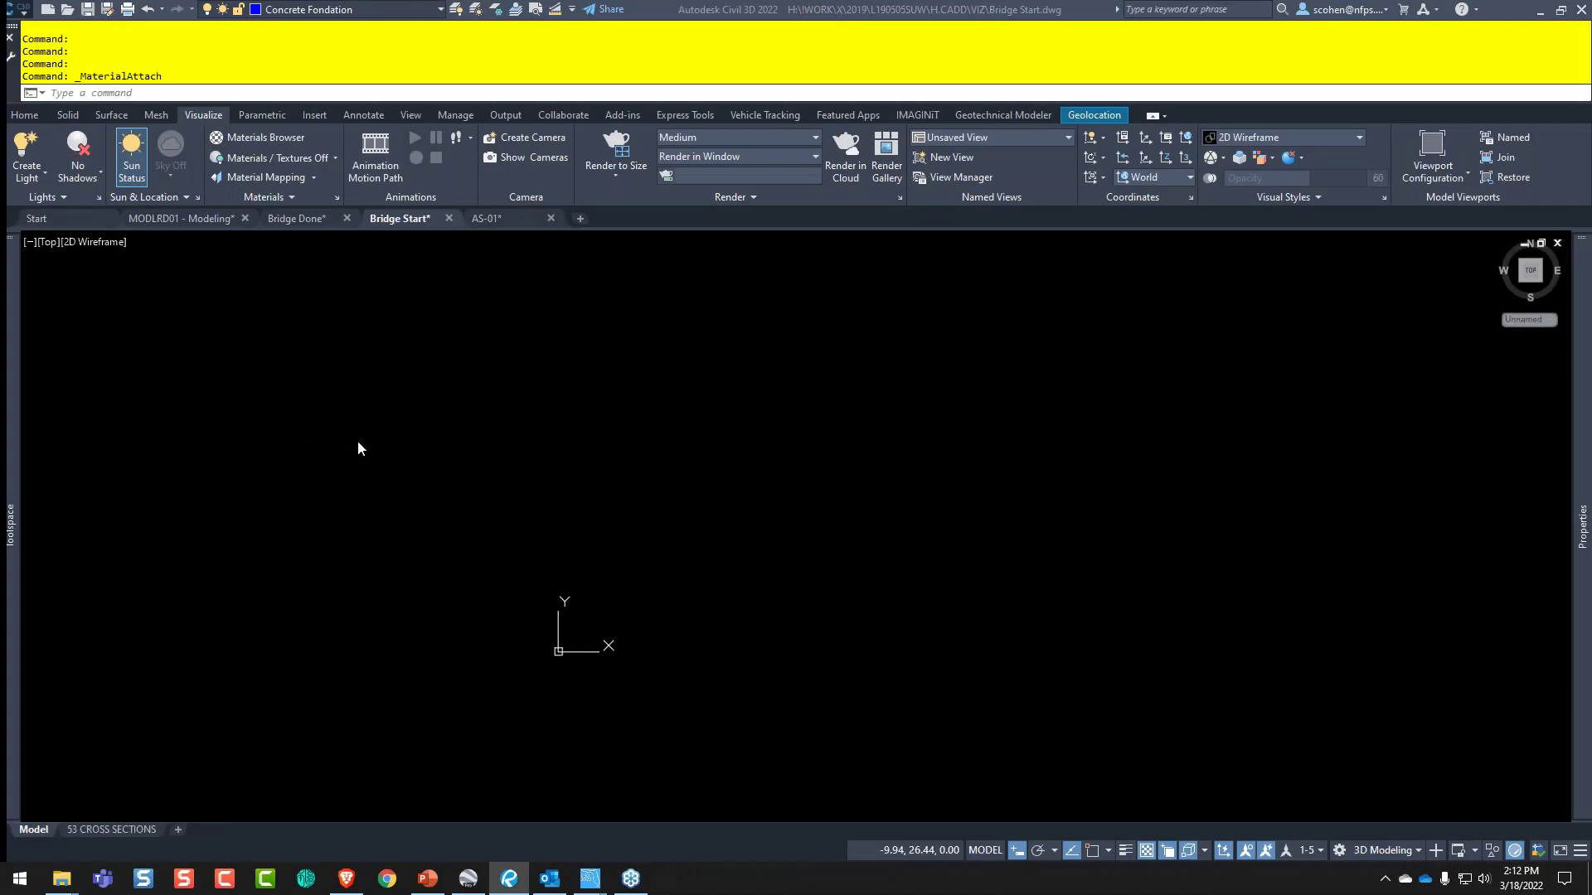
{"action": "left_click", "coordinate": [880, 8]}
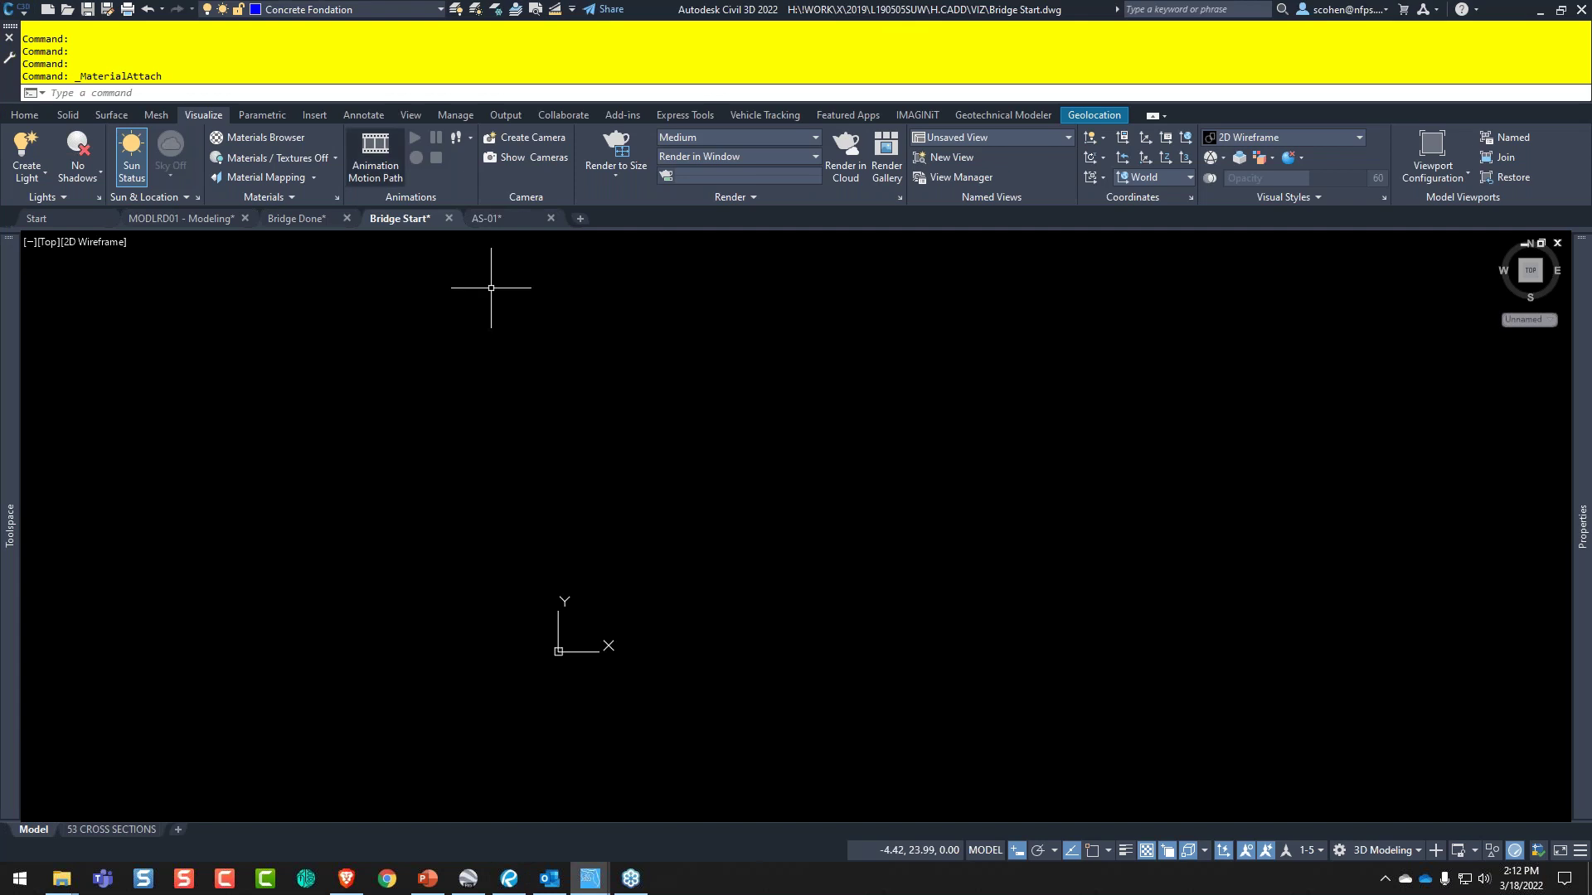
- Draw a 32 by 16 rectangle for the concrete foundation with its first corner at 0,0
{"action": "type", "text": "REC"}
{"action": "key", "text": "Return"}
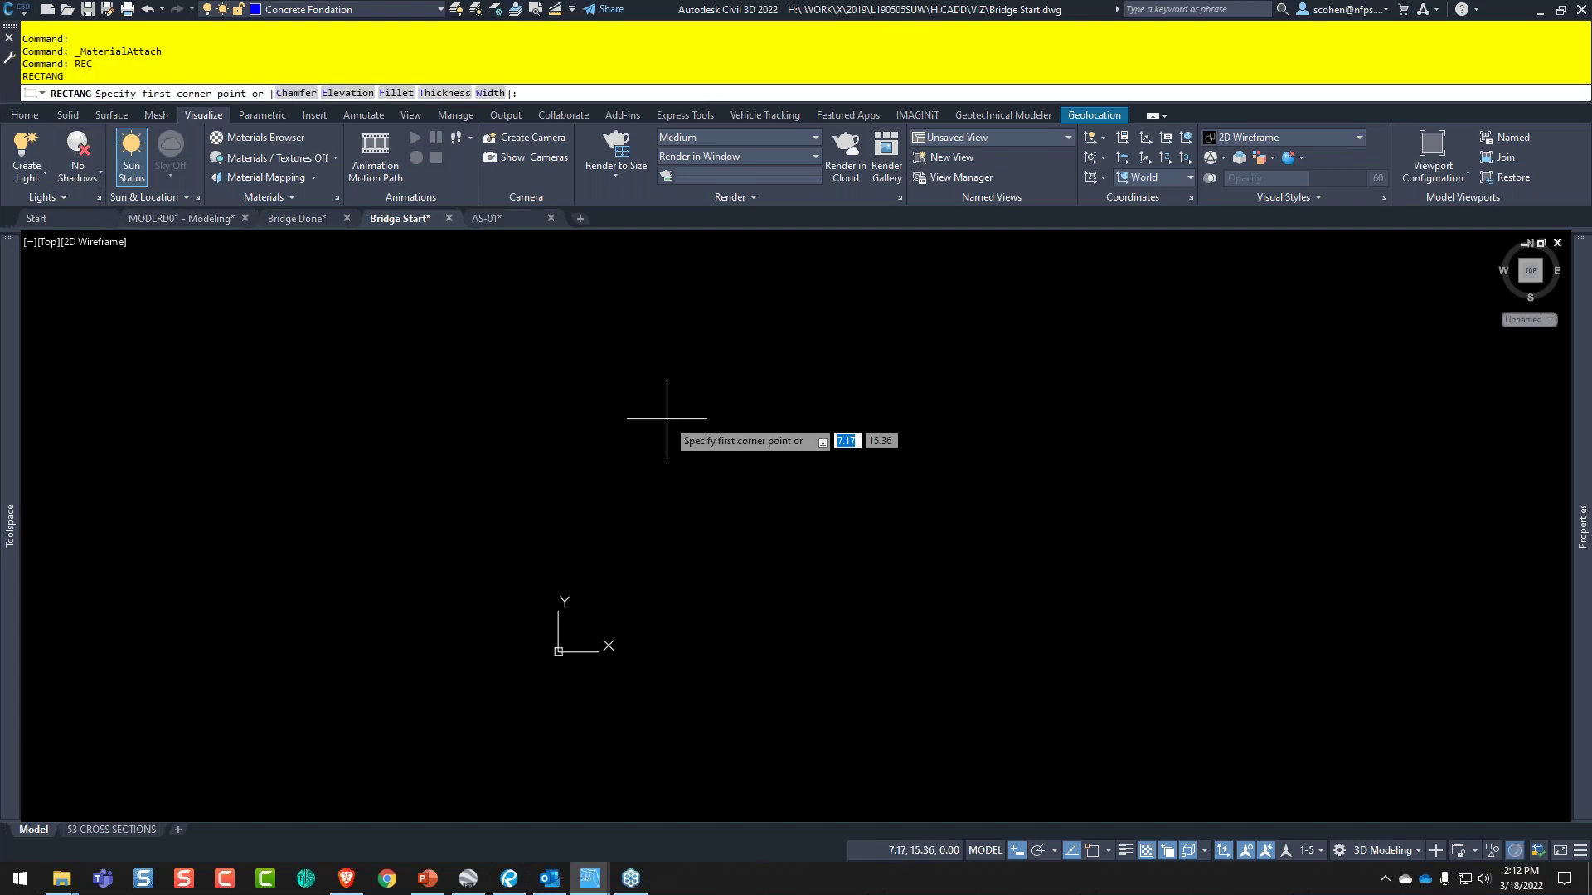
{"action": "type", "text": "0,0"}
{"action": "key", "text": "Return"}
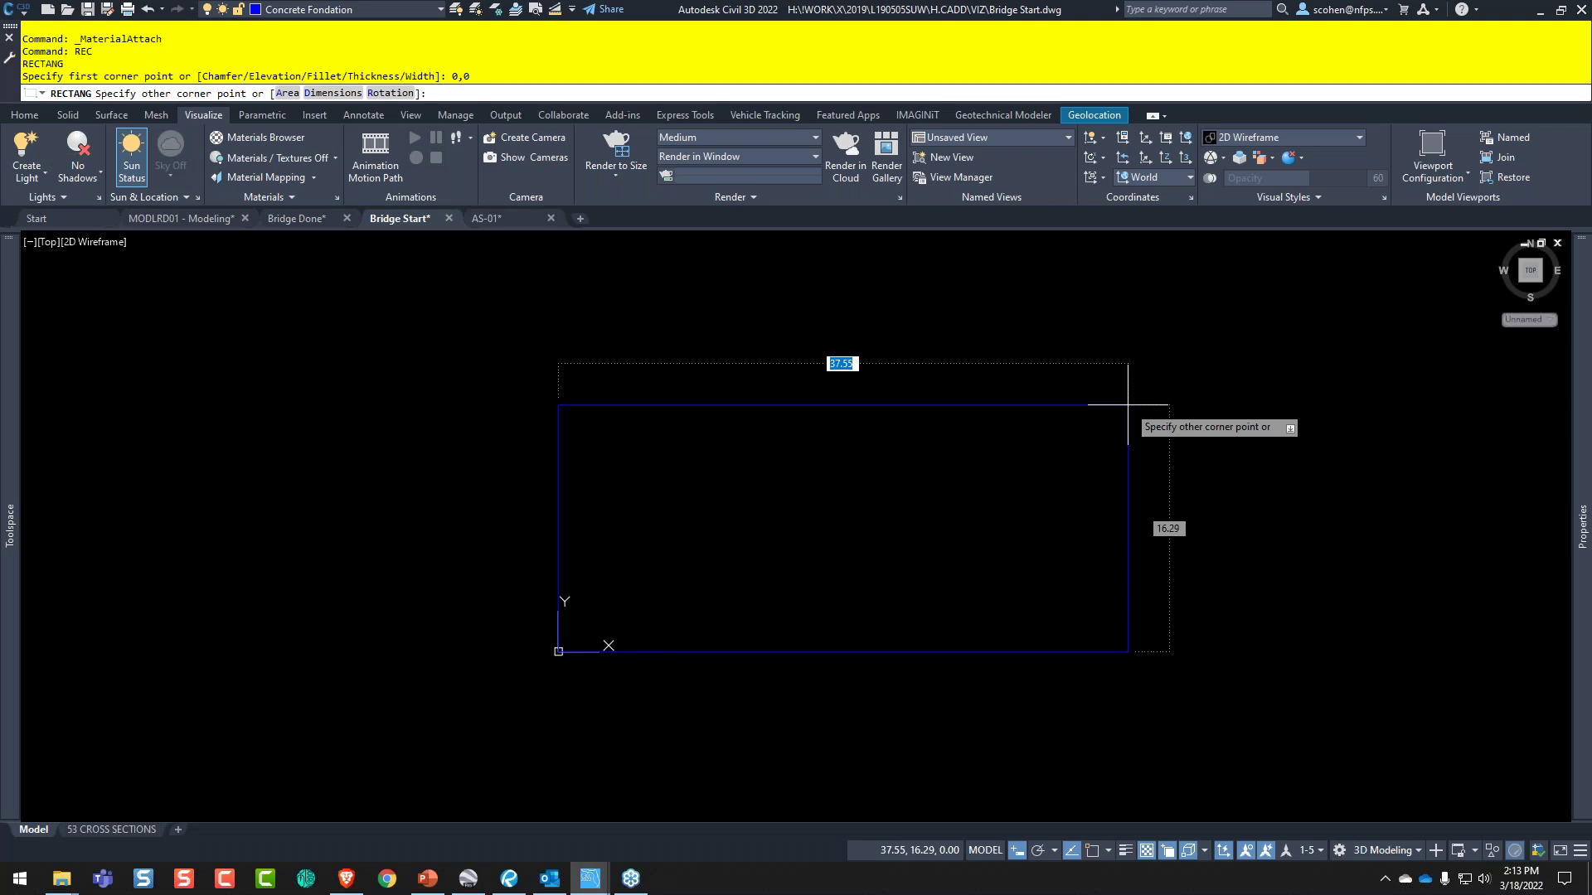
{"action": "type", "text": "32"}
{"action": "key", "text": "Tab"}
{"action": "type", "text": "16"}
{"action": "key", "text": "Return"}
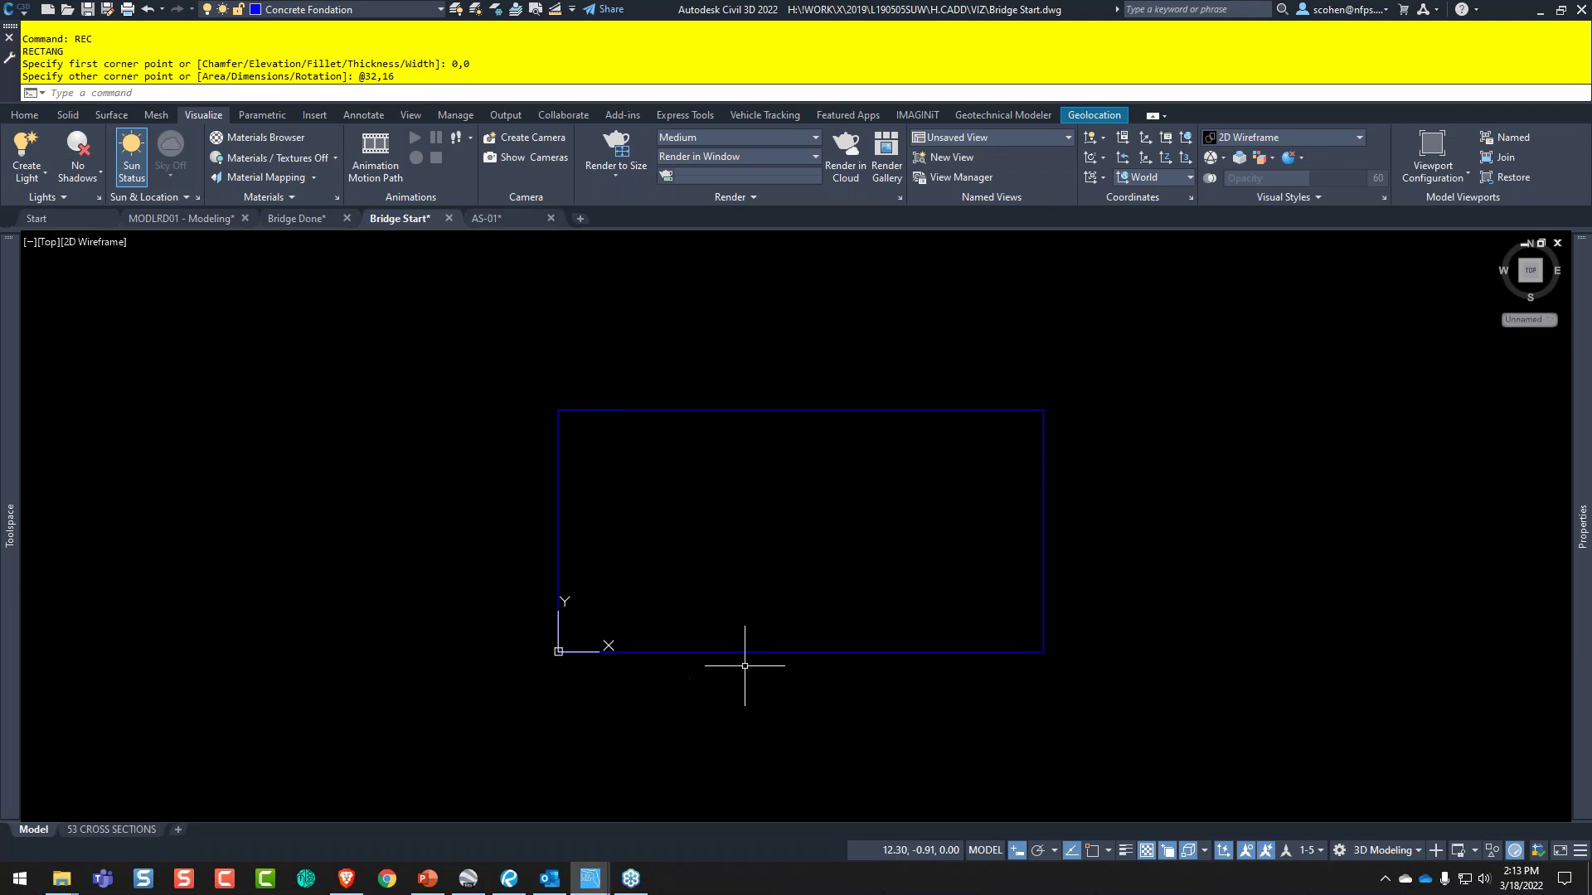
- Enlarge the ViewCube to Normal size in the ViewCube settings
{"action": "middle_click_drag", "start_coordinate": [779, 730], "coordinate": [867, 538], "text": "shift"}
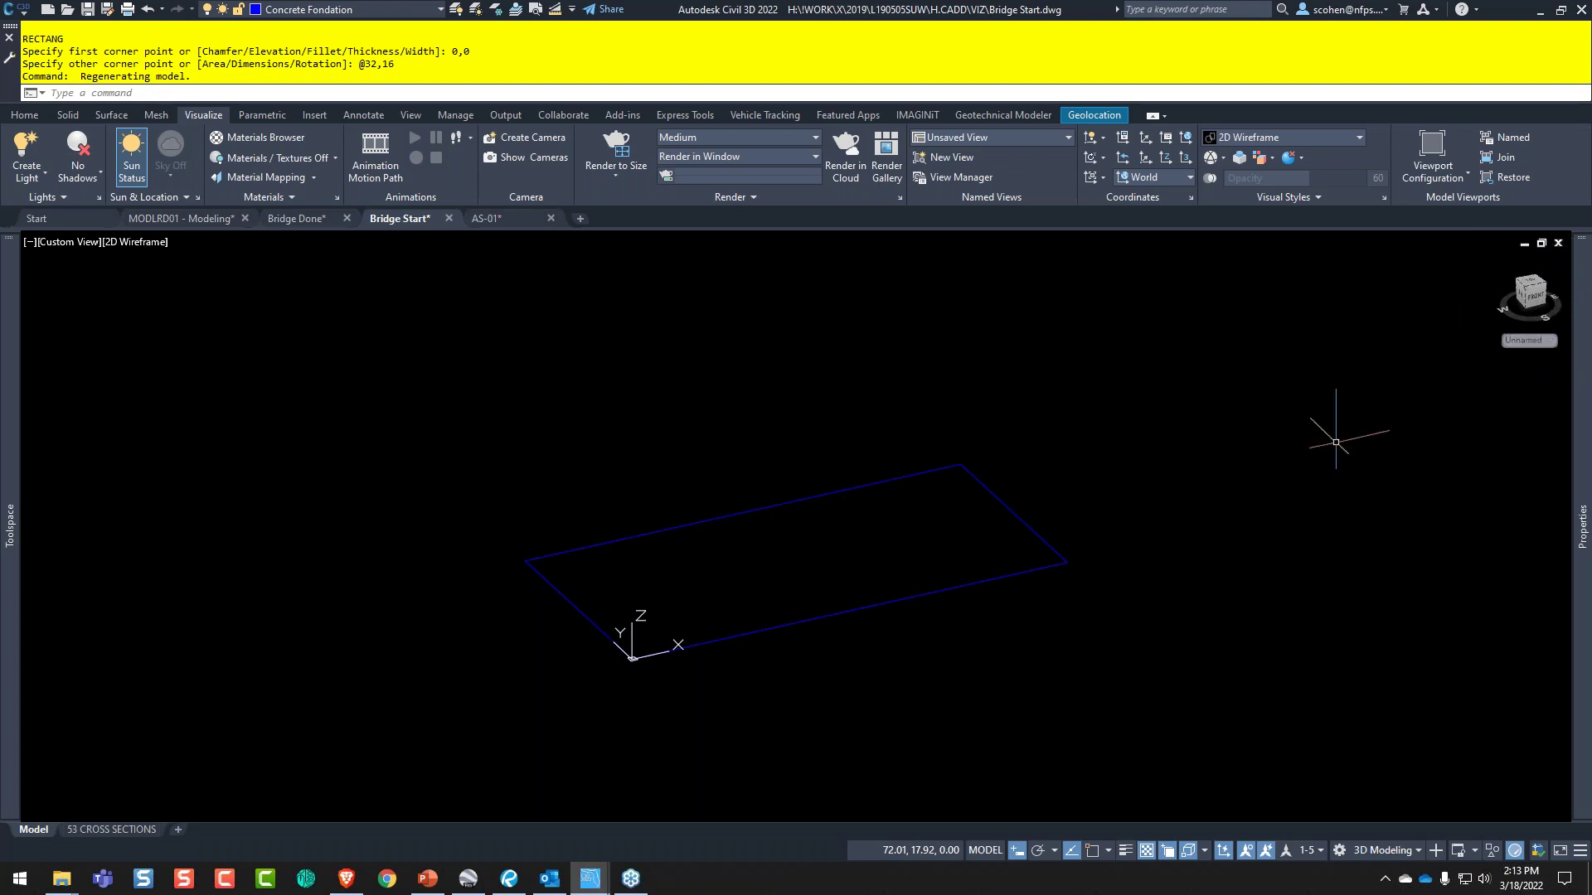
{"action": "mouse_move", "coordinate": [894, 681]}
{"action": "middle_mouse_down", "text": "shift"}
{"action": "mouse_move", "coordinate": [949, 377]}
{"action": "mouse_move", "coordinate": [1027, 373]}
{"action": "mouse_move", "coordinate": [1144, 456]}
{"action": "mouse_move", "coordinate": [1119, 372]}
{"action": "mouse_move", "coordinate": [1016, 344]}
{"action": "mouse_move", "coordinate": [878, 345]}
{"action": "mouse_move", "coordinate": [840, 379]}
{"action": "middle_mouse_up", "text": "shift"}
{"action": "left_click_drag", "start_coordinate": [856, 524], "coordinate": [900, 598]}
{"action": "key", "text": "Escape"}
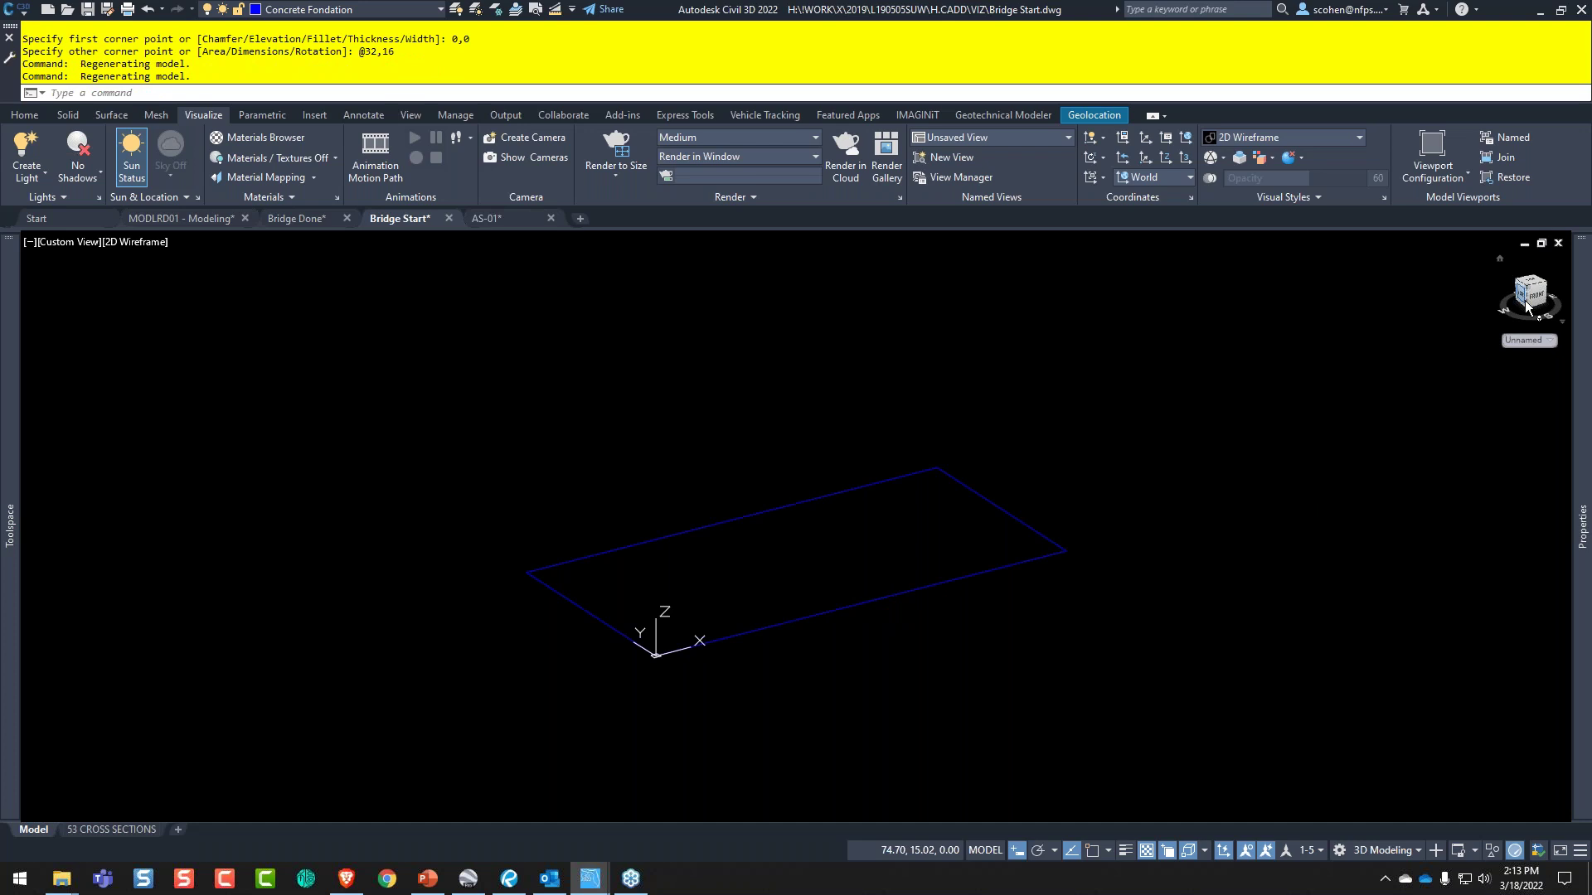
{"action": "right_click", "coordinate": [1526, 307]}
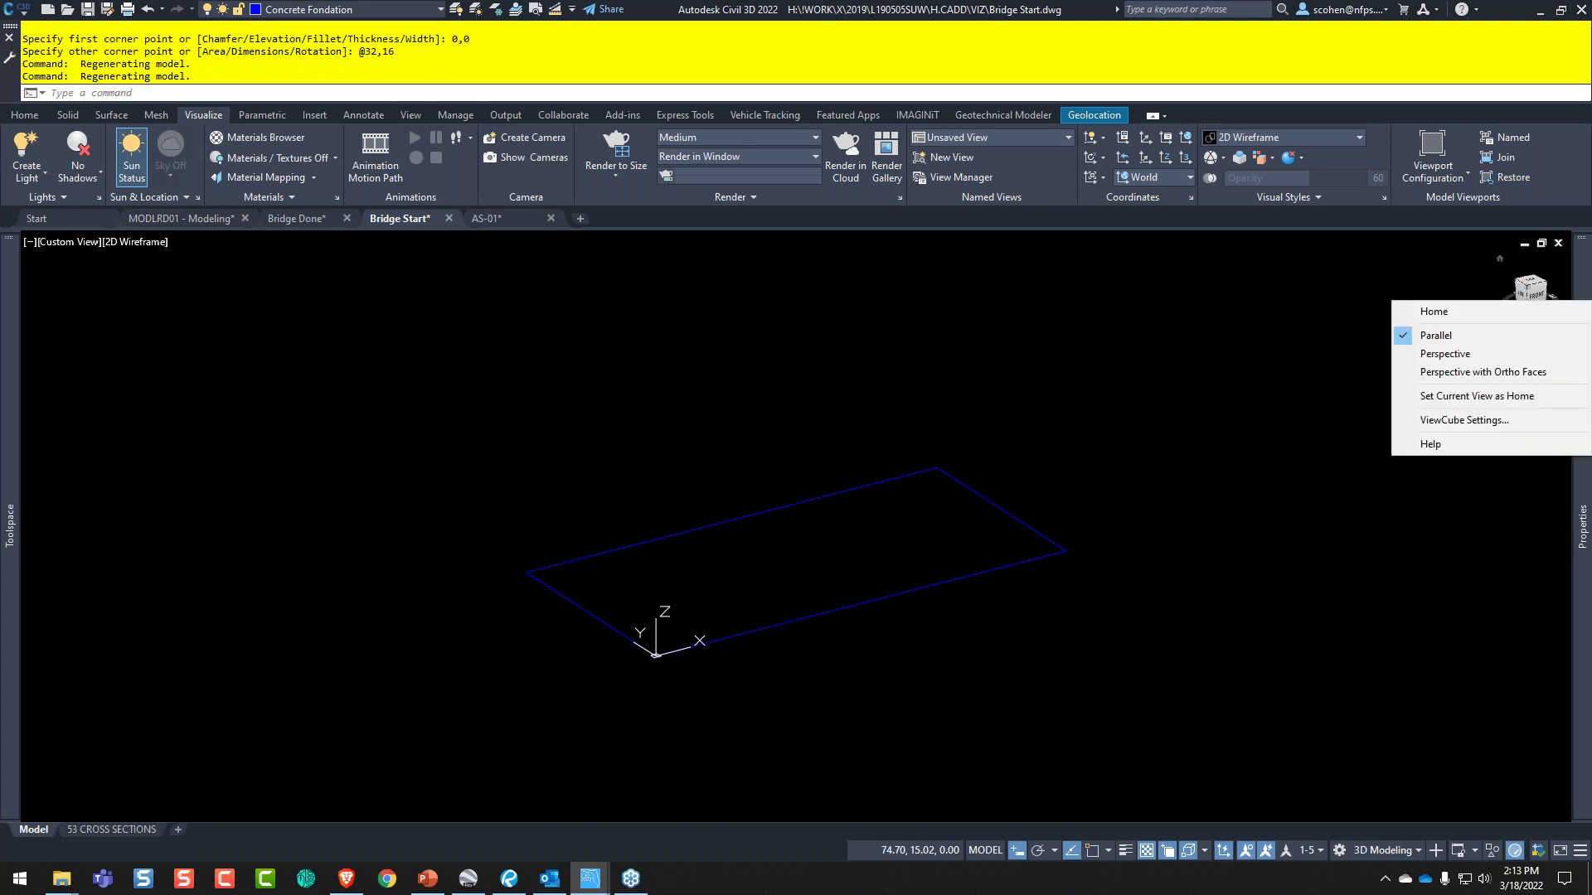
{"action": "left_click", "coordinate": [1501, 419]}
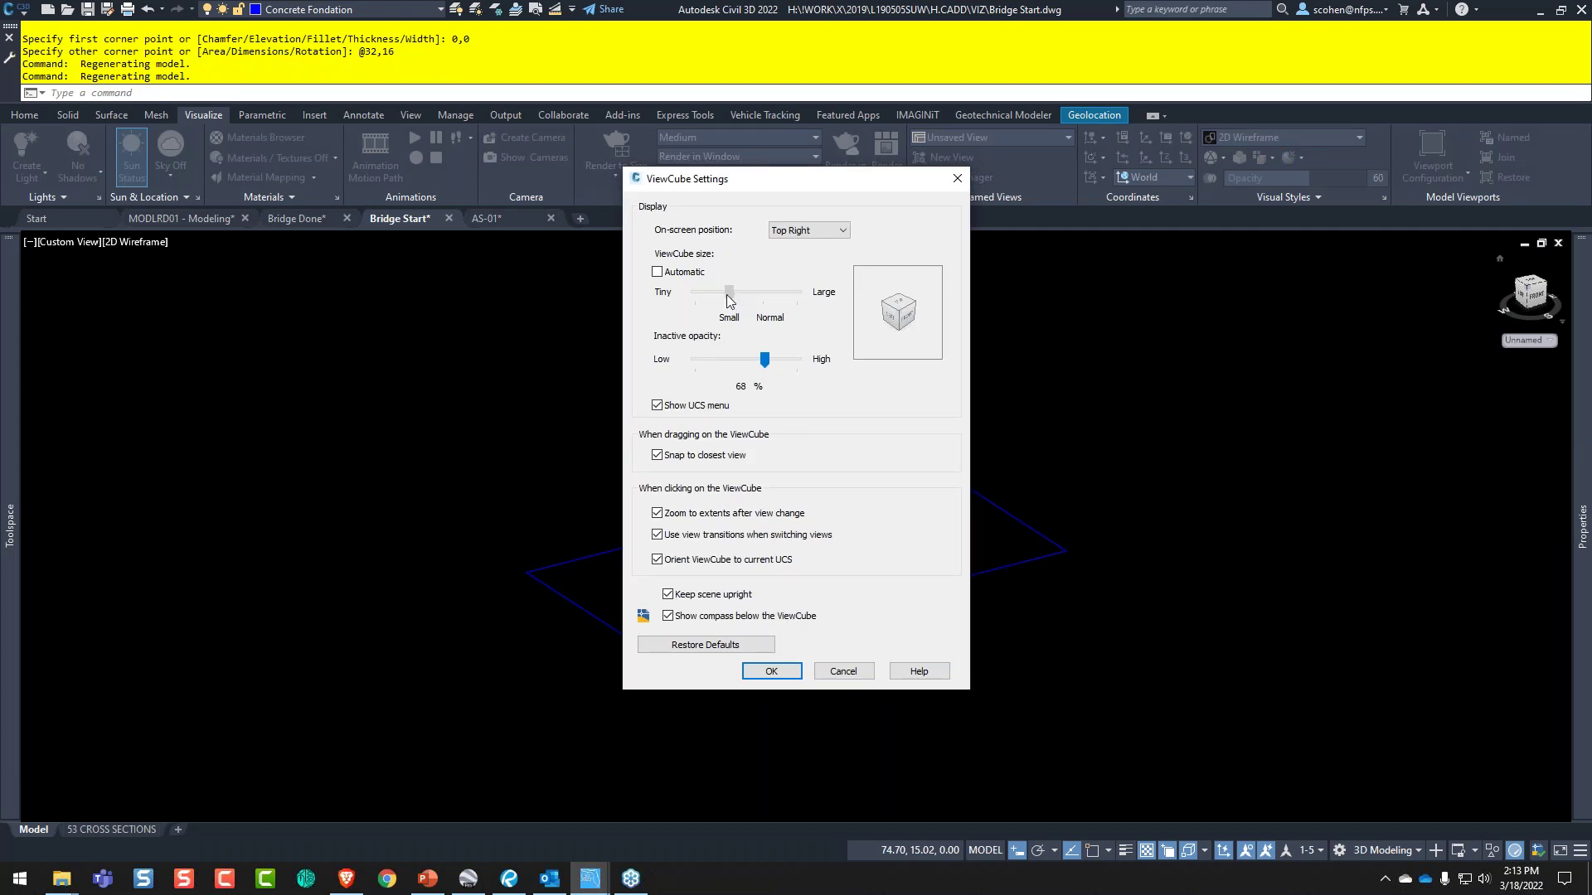
{"action": "left_click_drag", "start_coordinate": [727, 295], "coordinate": [761, 295]}
{"action": "left_click", "coordinate": [783, 674]}
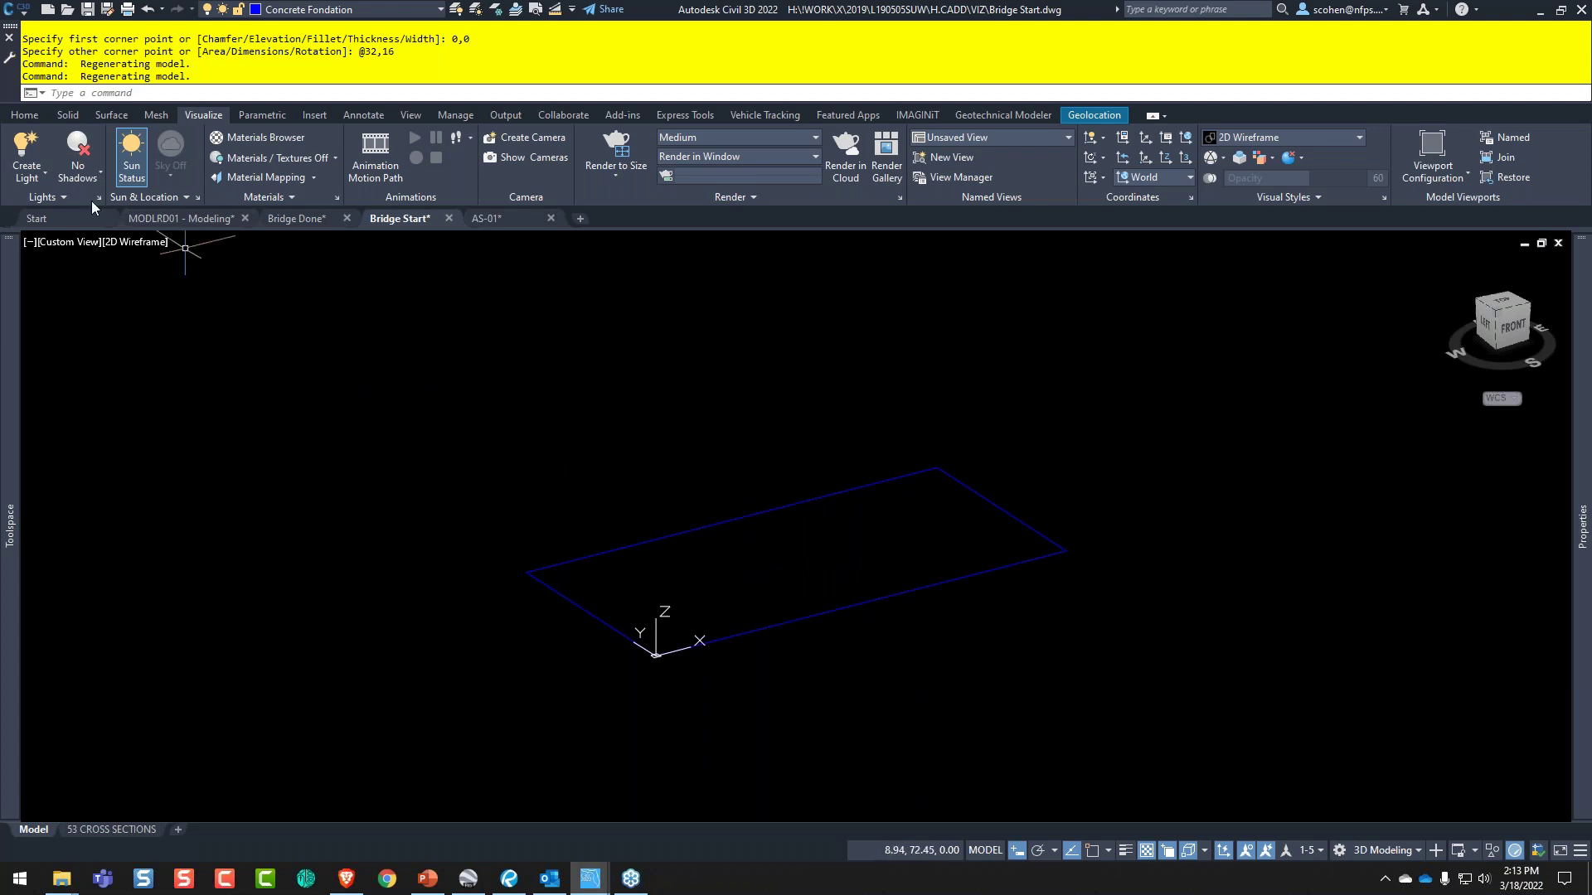
- Press-pull the area inside the rectangle 3 units downward to form the solid foundation block
{"action": "left_click", "coordinate": [25, 114]}
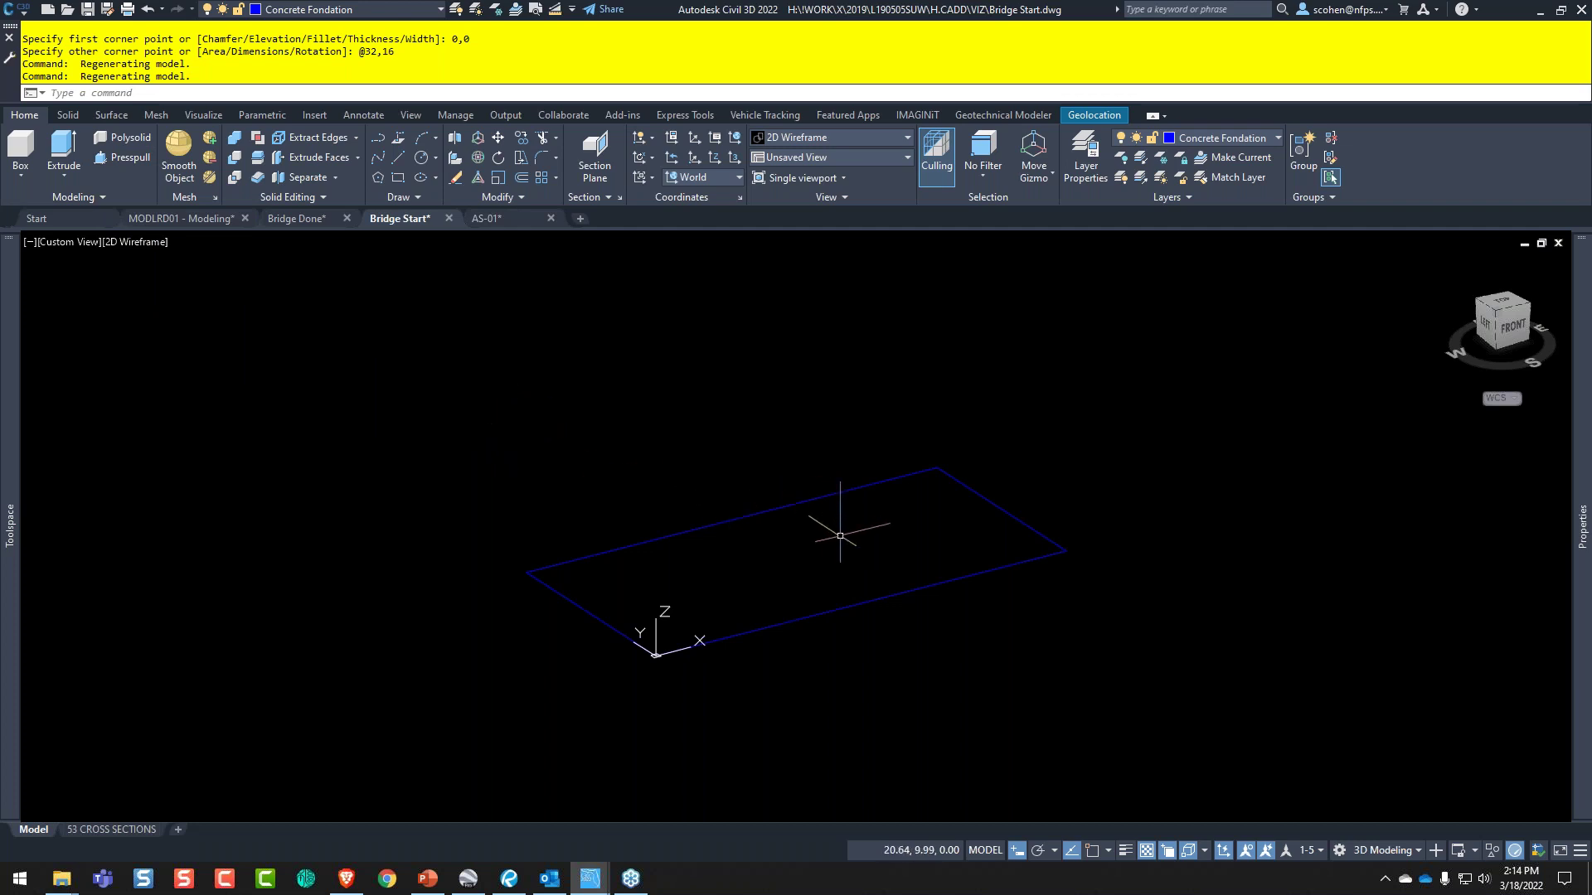
{"action": "key", "text": "ctrl+shift+e"}
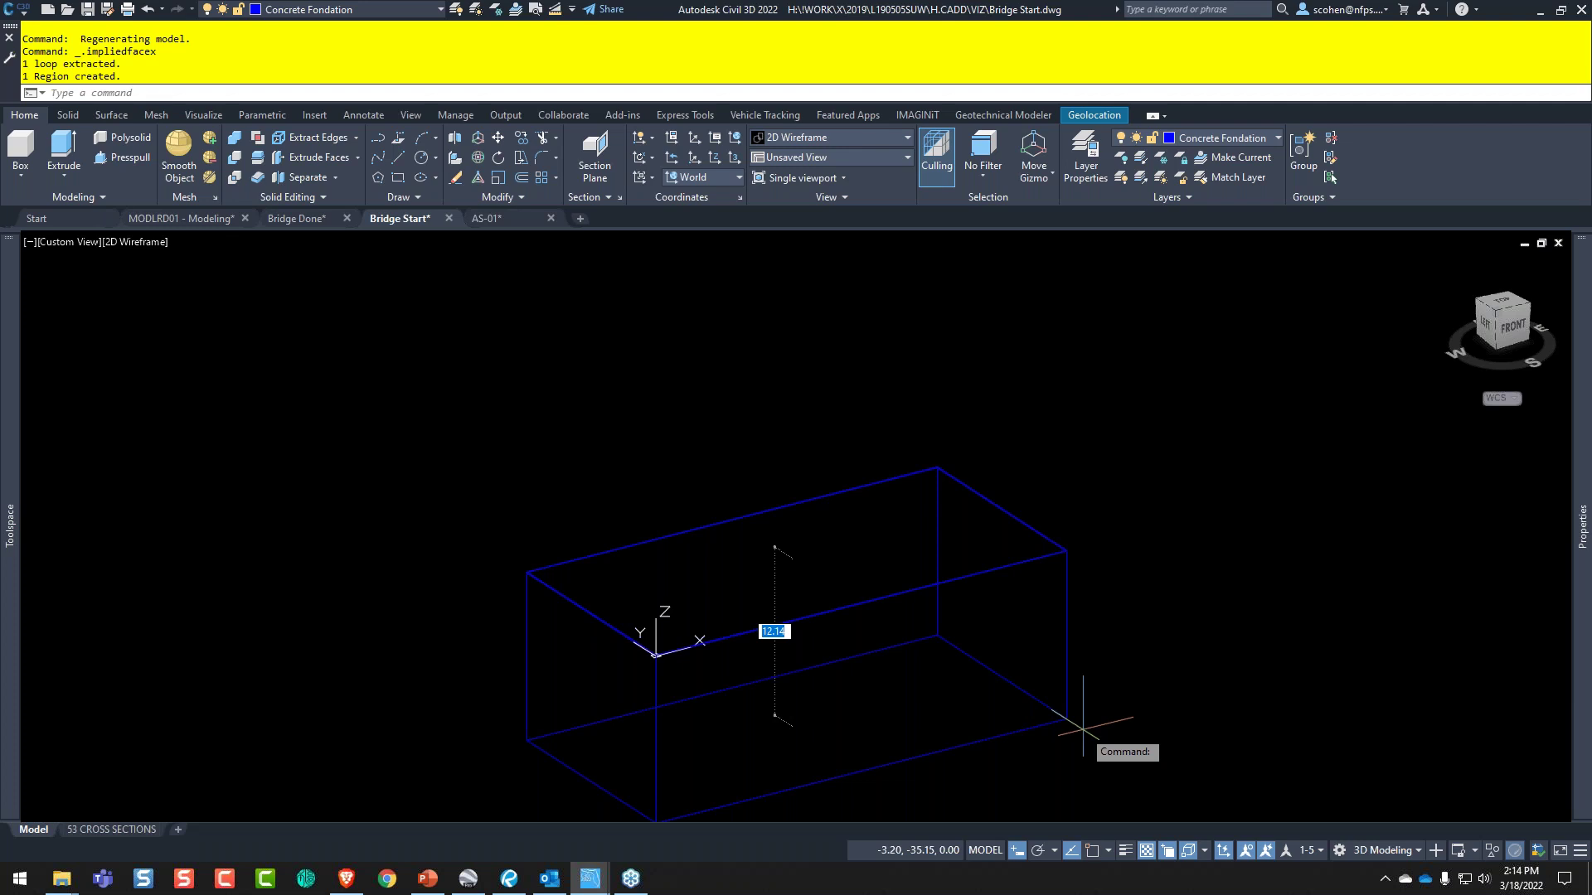
{"action": "key", "text": "Return"}
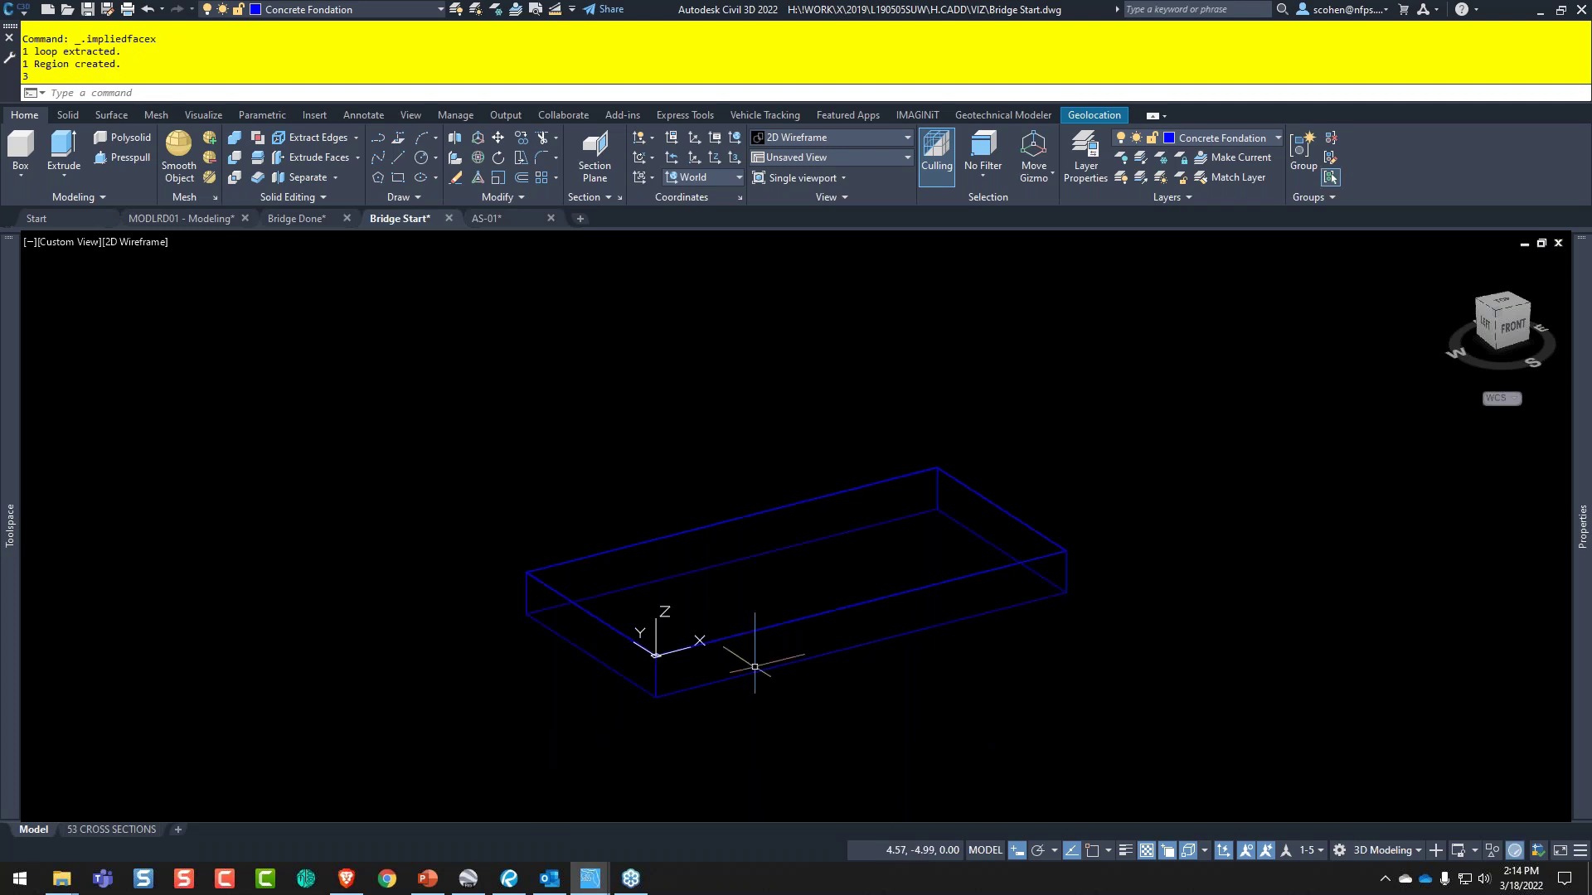
- Check the bridge's plan, elevation and front views on the AS-01 sheet in Bluebeam Revu and return to Civil 3D
{"action": "scroll", "coordinate": [771, 634], "scroll_direction": "up", "scroll_amount": 5}
{"action": "middle_click_drag", "start_coordinate": [805, 633], "coordinate": [667, 542]}
{"action": "scroll", "coordinate": [743, 507], "scroll_direction": "down", "scroll_amount": 2}
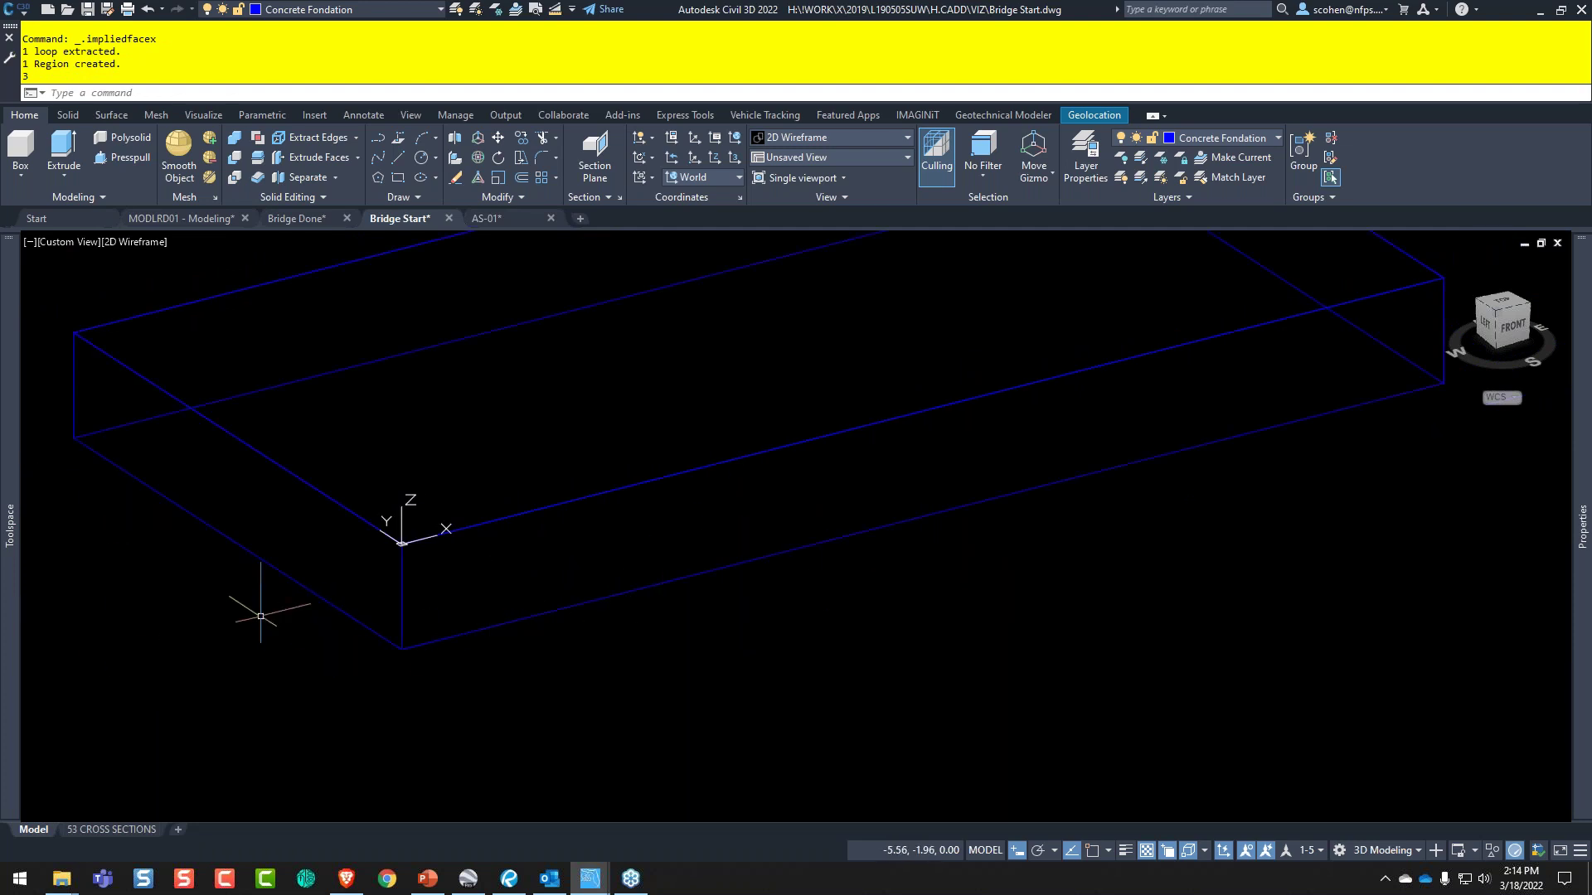
{"action": "key", "text": "alt+Tab"}
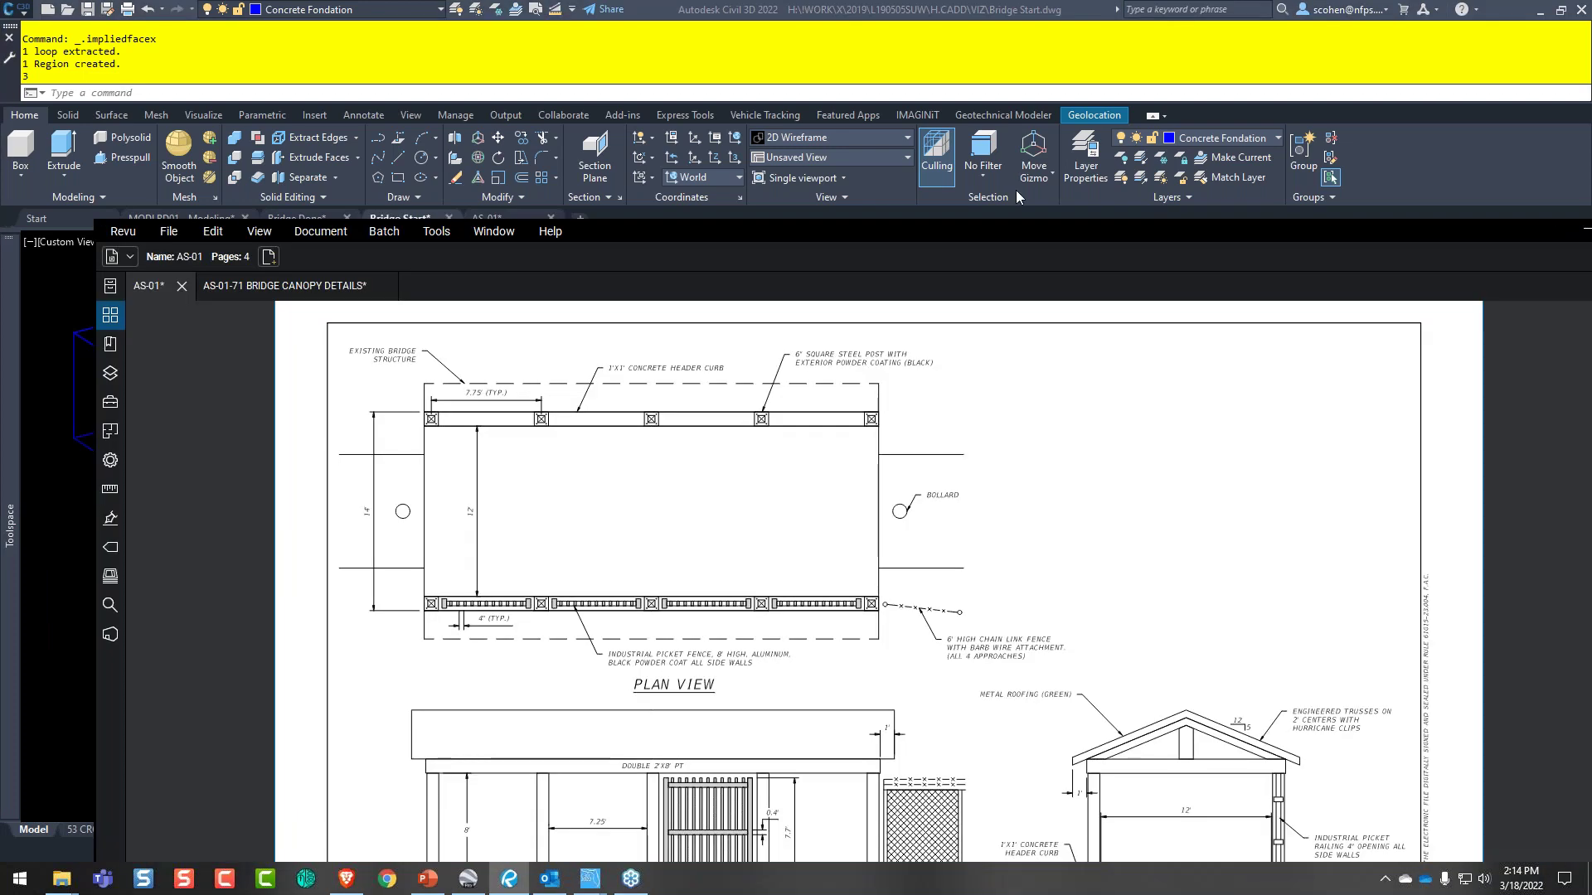
{"action": "left_click_drag", "start_coordinate": [1016, 231], "coordinate": [942, 70]}
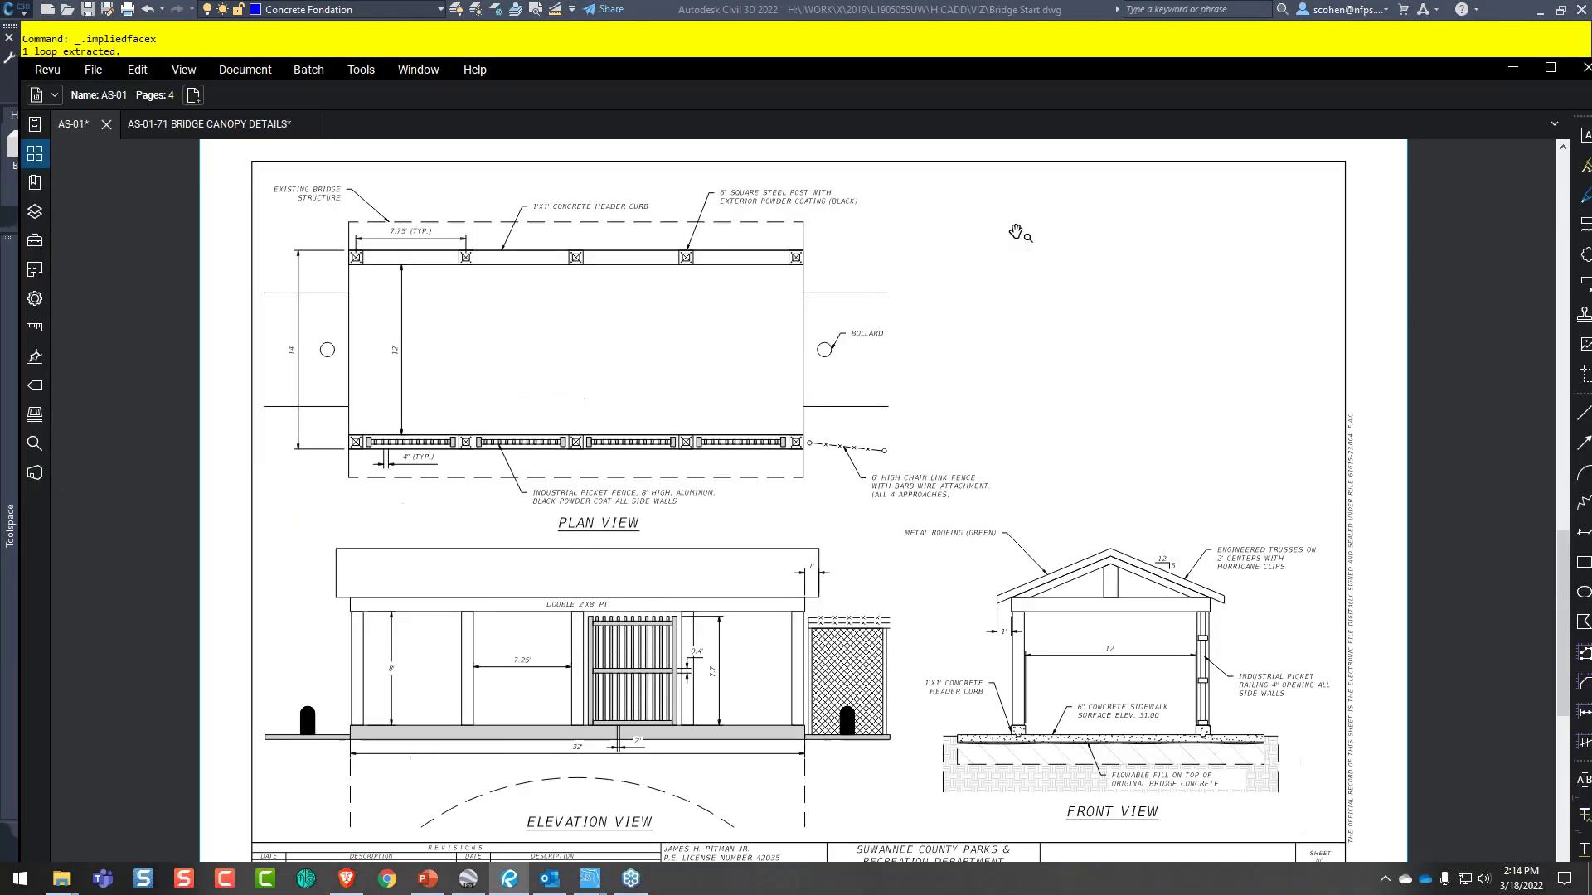
{"action": "left_click", "coordinate": [948, 15]}
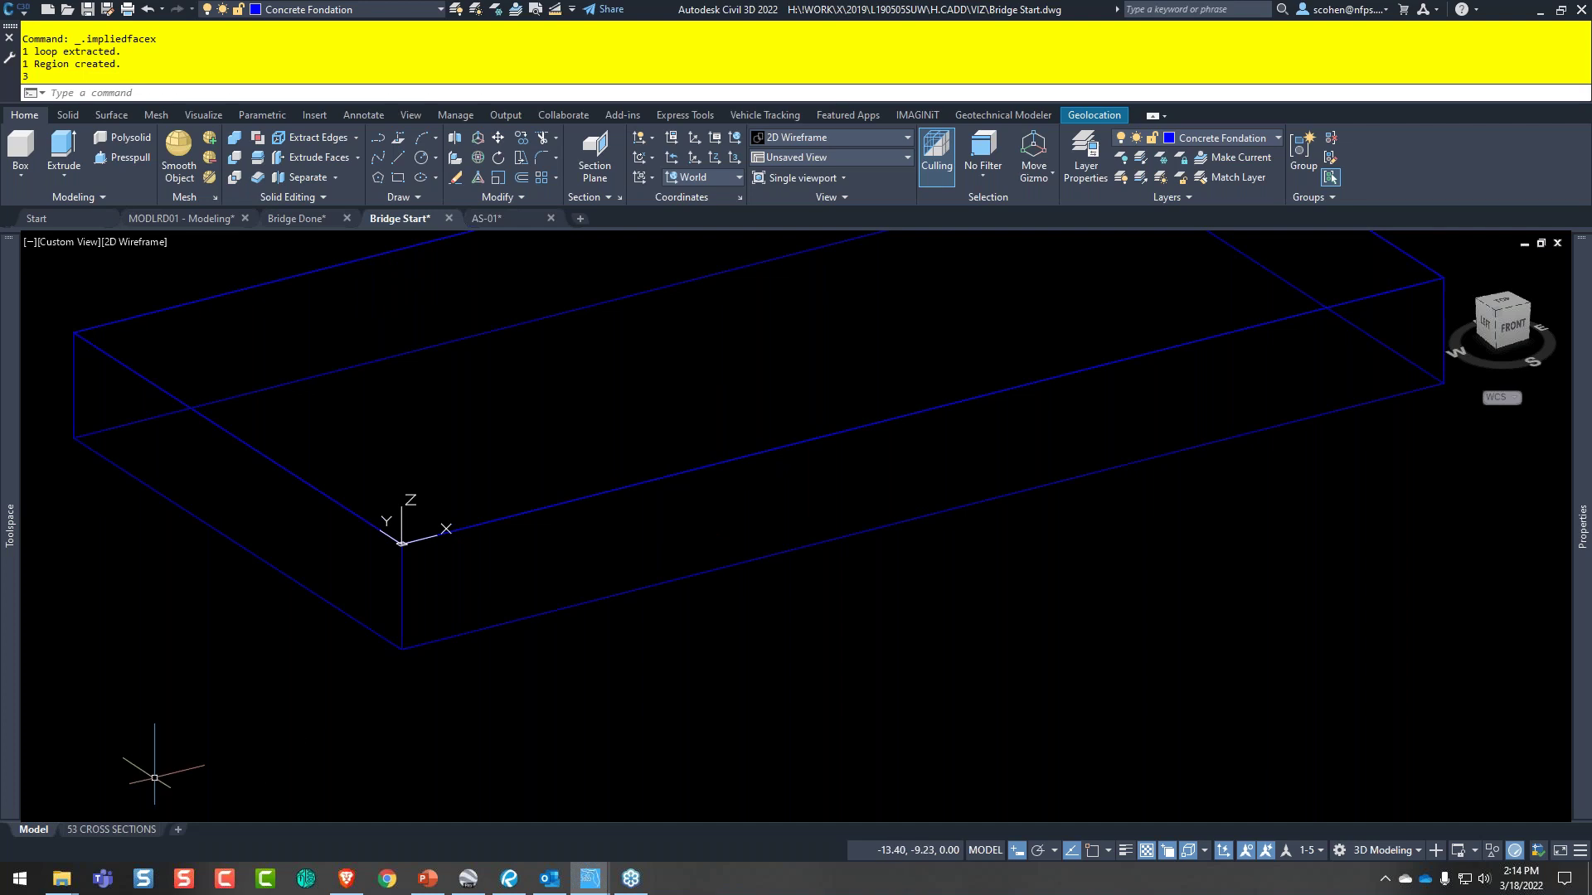
{"action": "key", "text": "alt+Tab"}
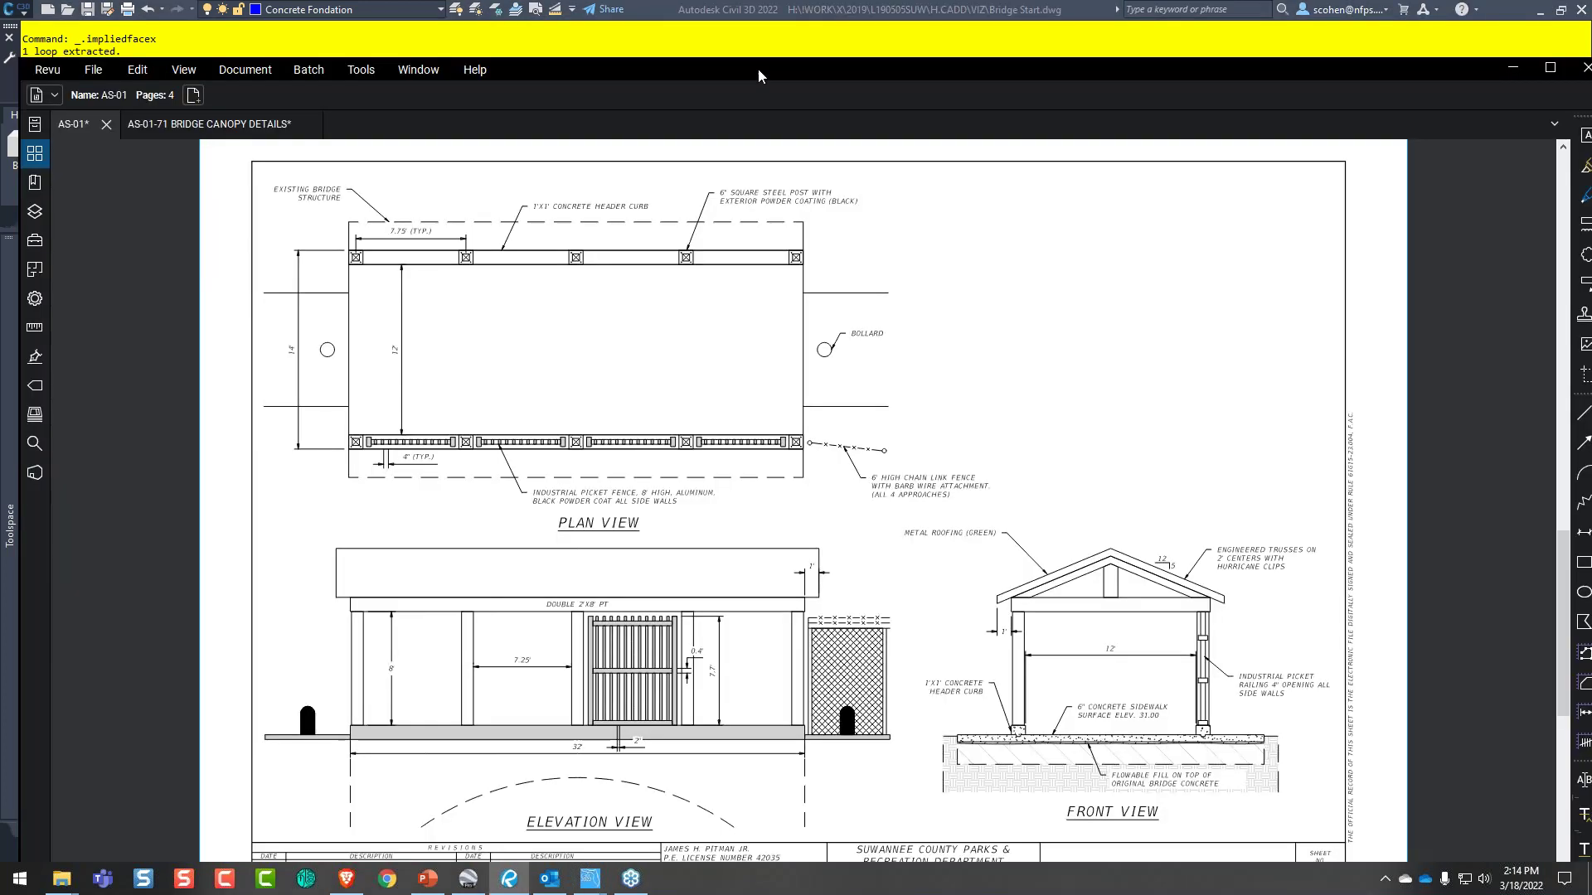
{"action": "key", "text": "alt+Tab"}
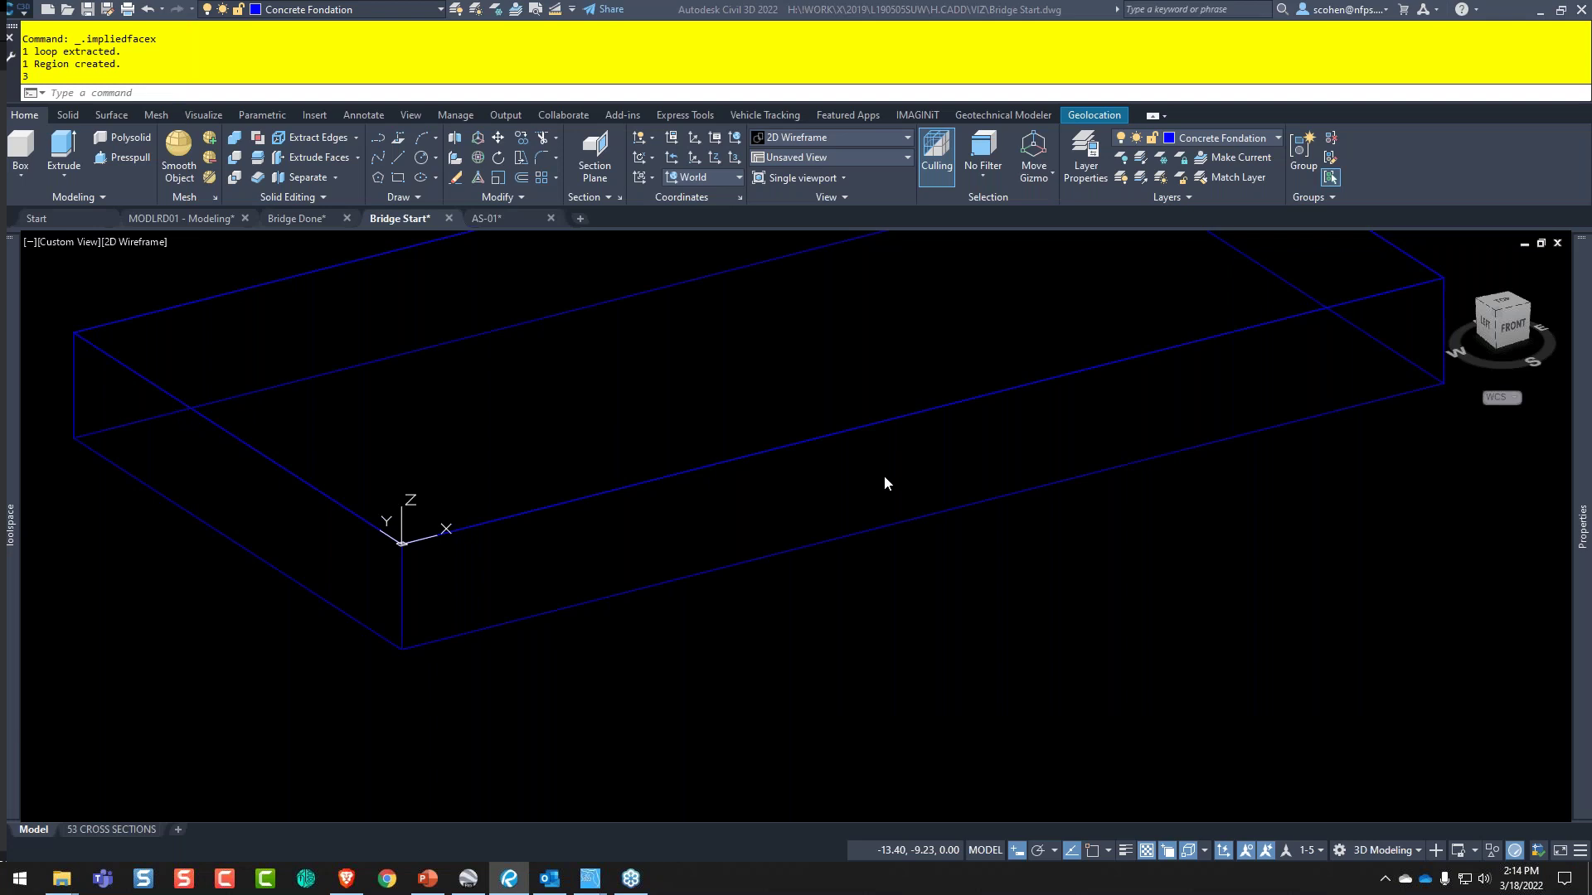
{"action": "left_click", "coordinate": [858, 624]}
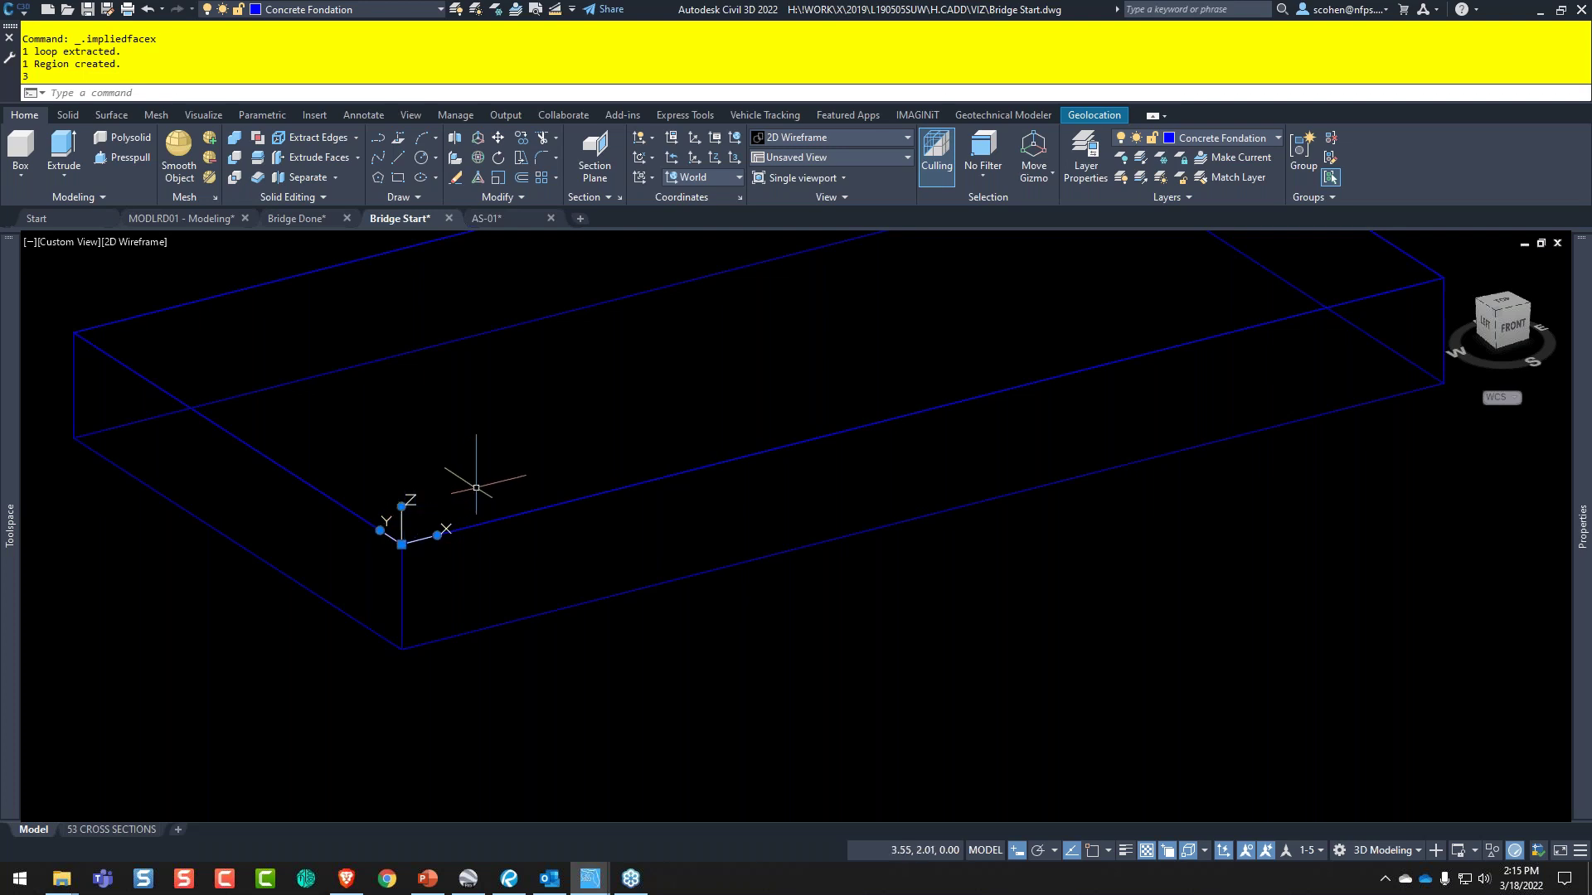
{"action": "type", "text": "a"}
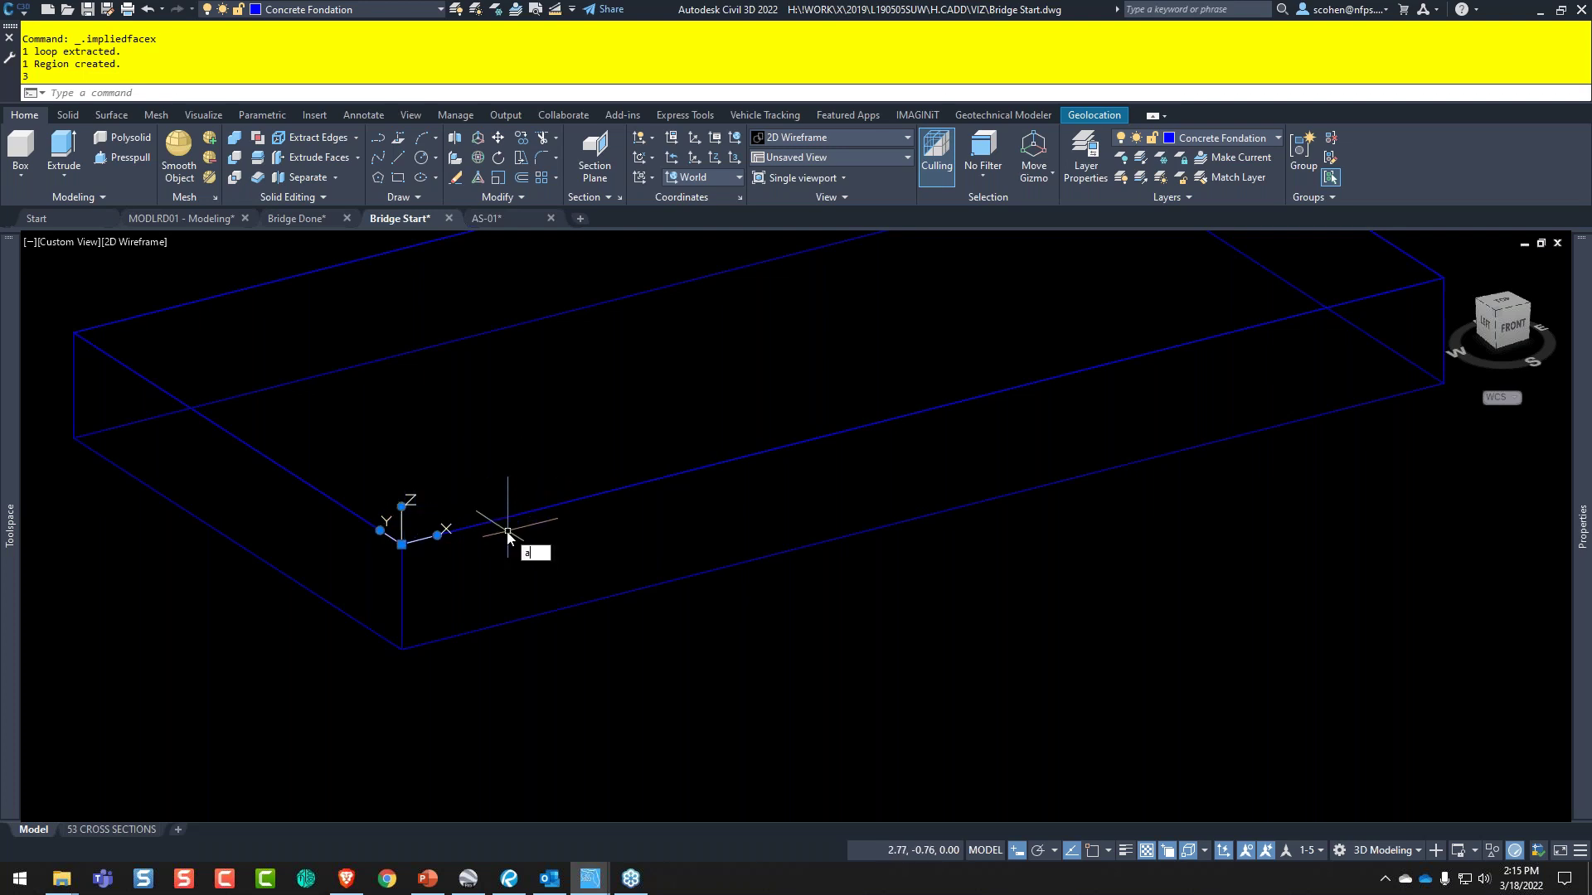
{"action": "key", "text": "Return"}
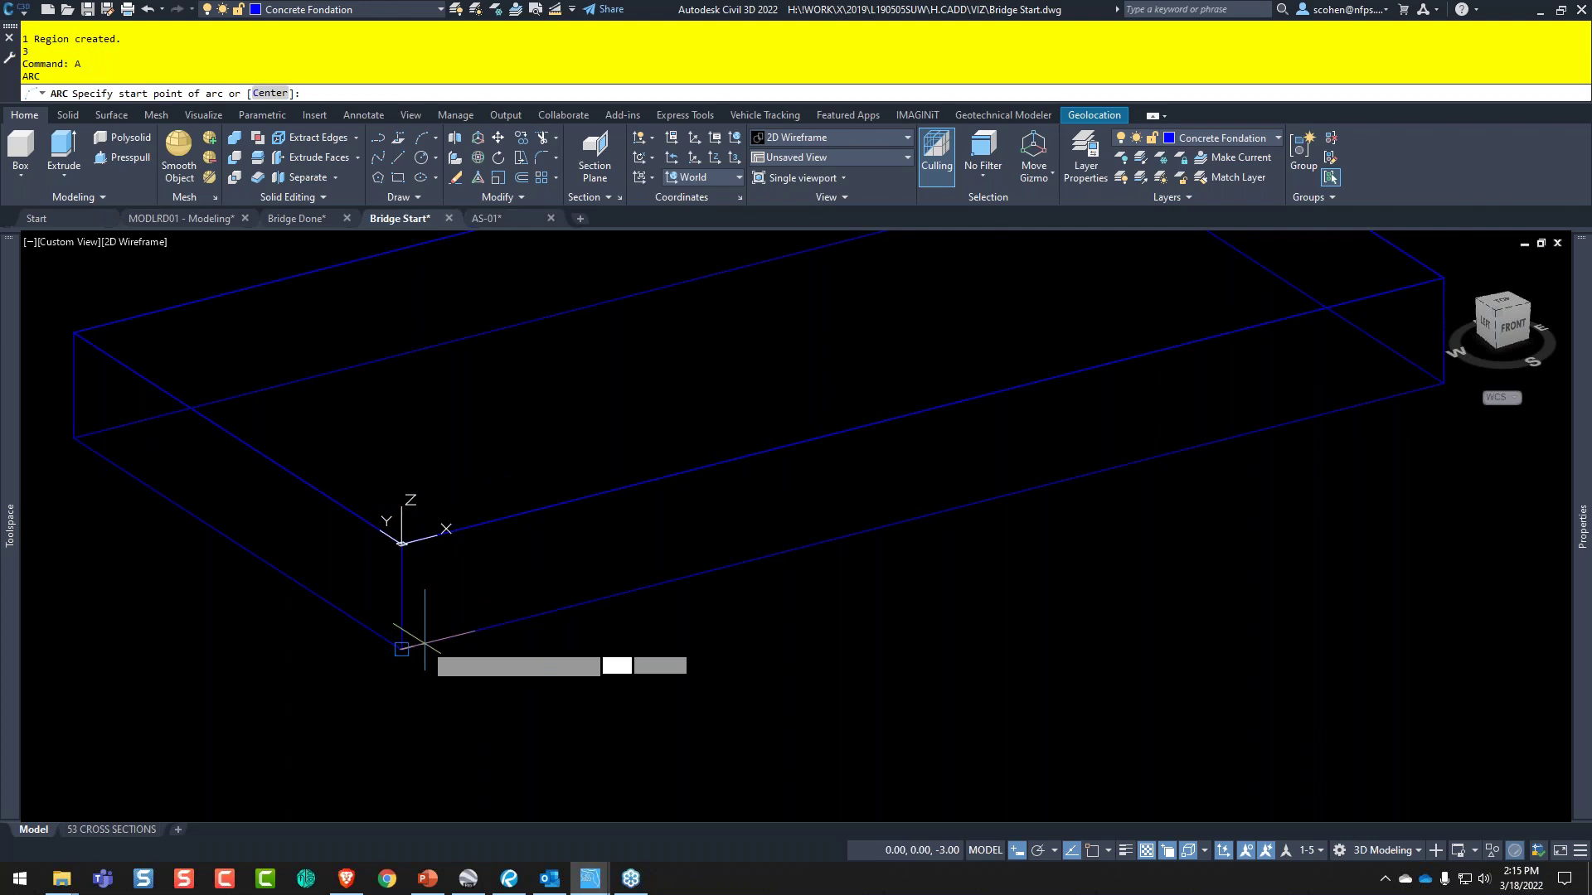
{"action": "left_click", "coordinate": [401, 648]}
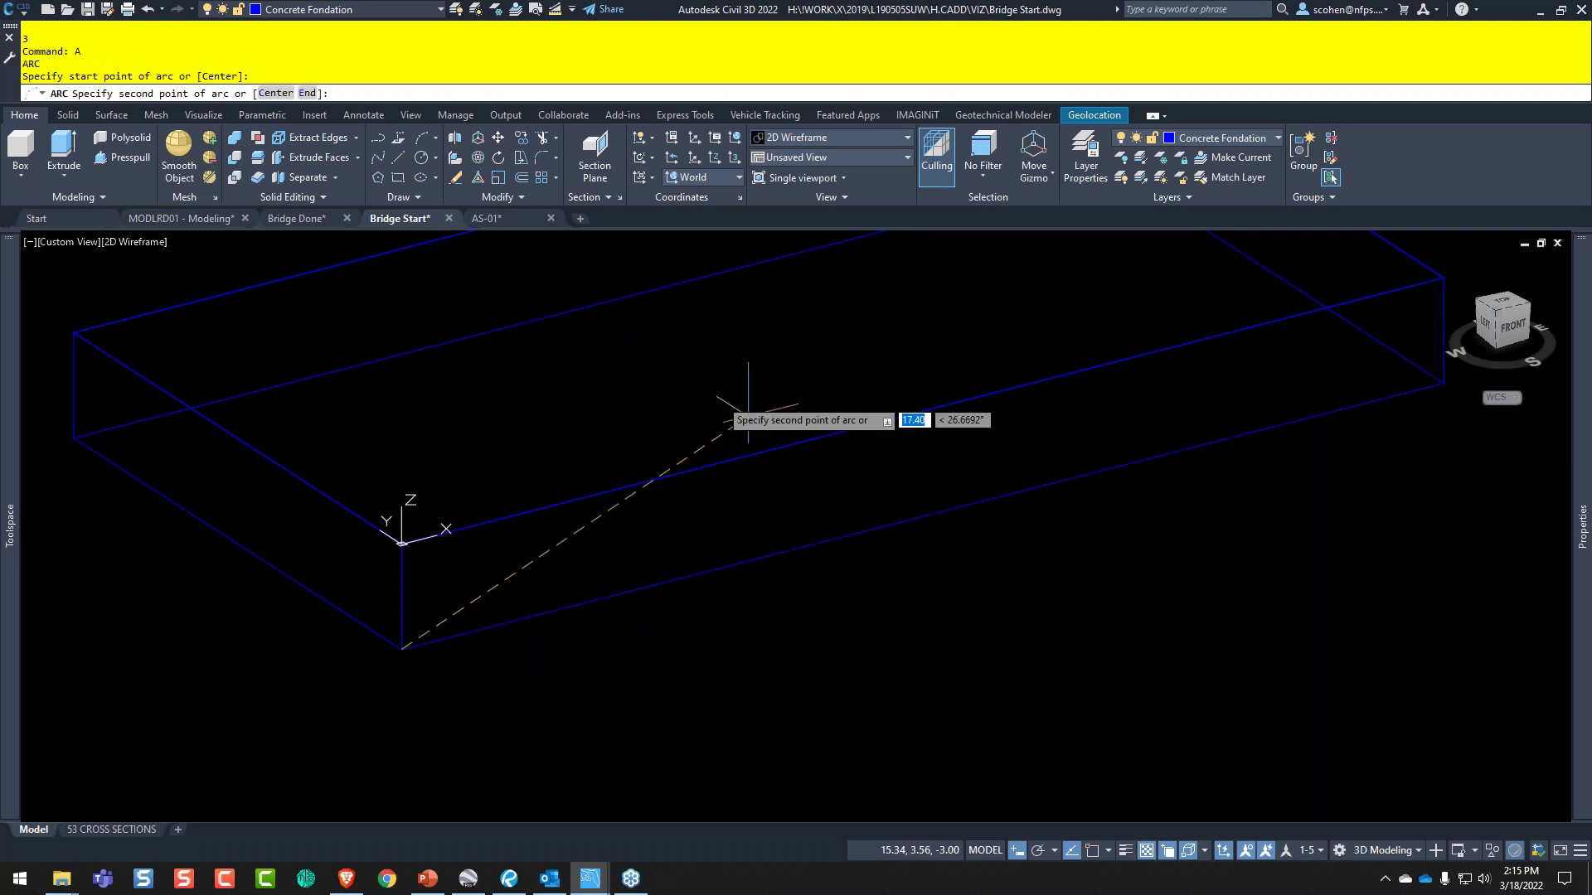
{"action": "left_click", "coordinate": [931, 460]}
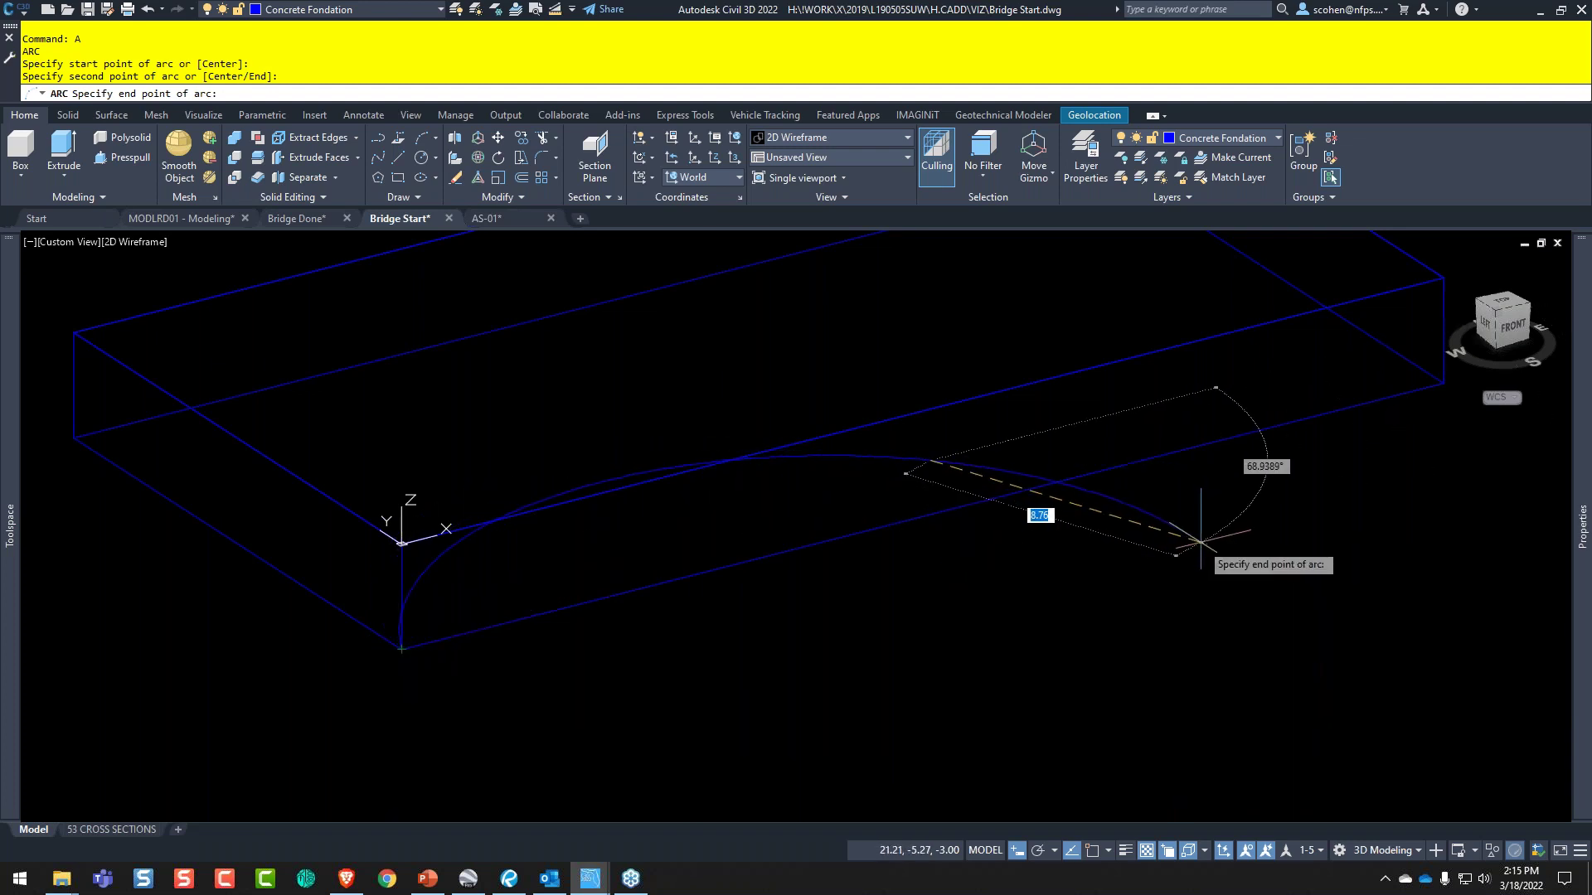
{"action": "key", "text": "Escape"}
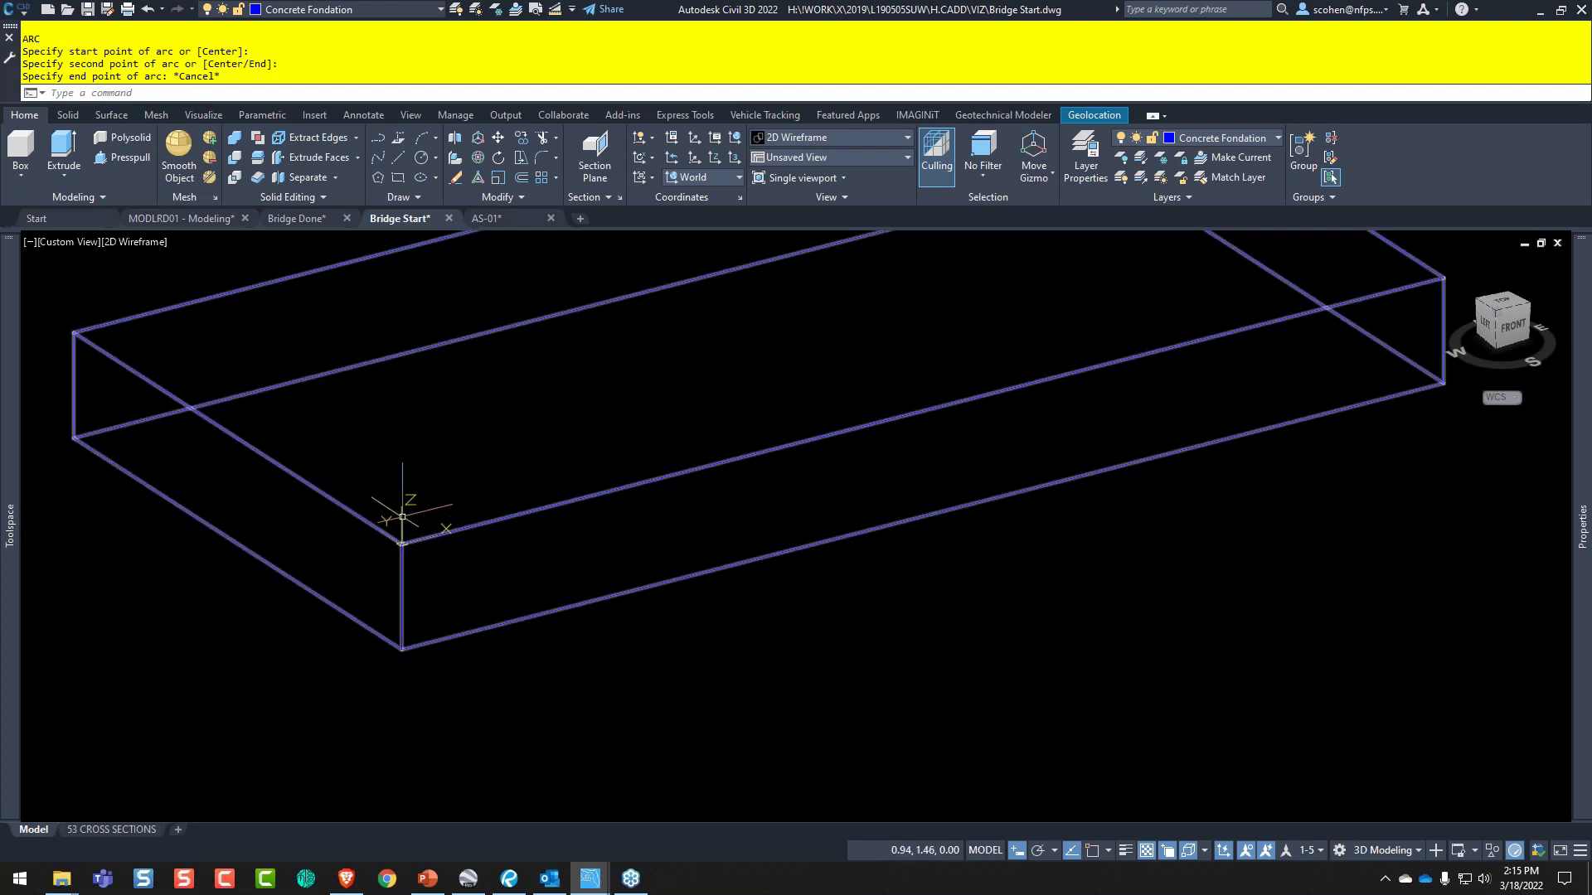
- Reorient the UCS so its Y axis points vertically upward, with polar tracking and object snap turned on
{"action": "left_click", "coordinate": [385, 519]}
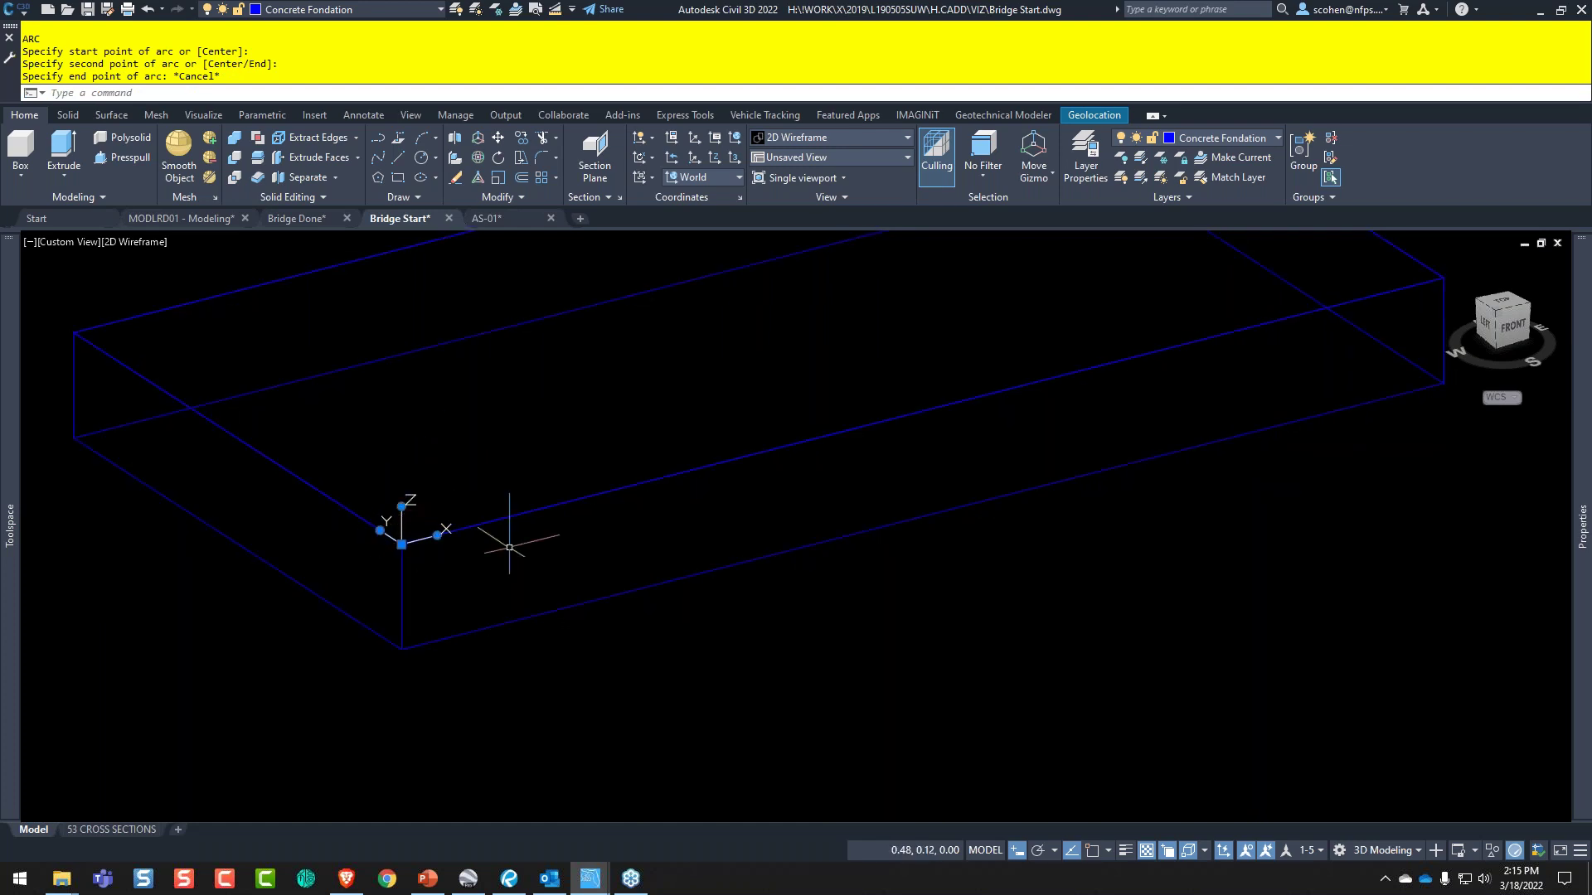
{"action": "left_click", "coordinate": [380, 531]}
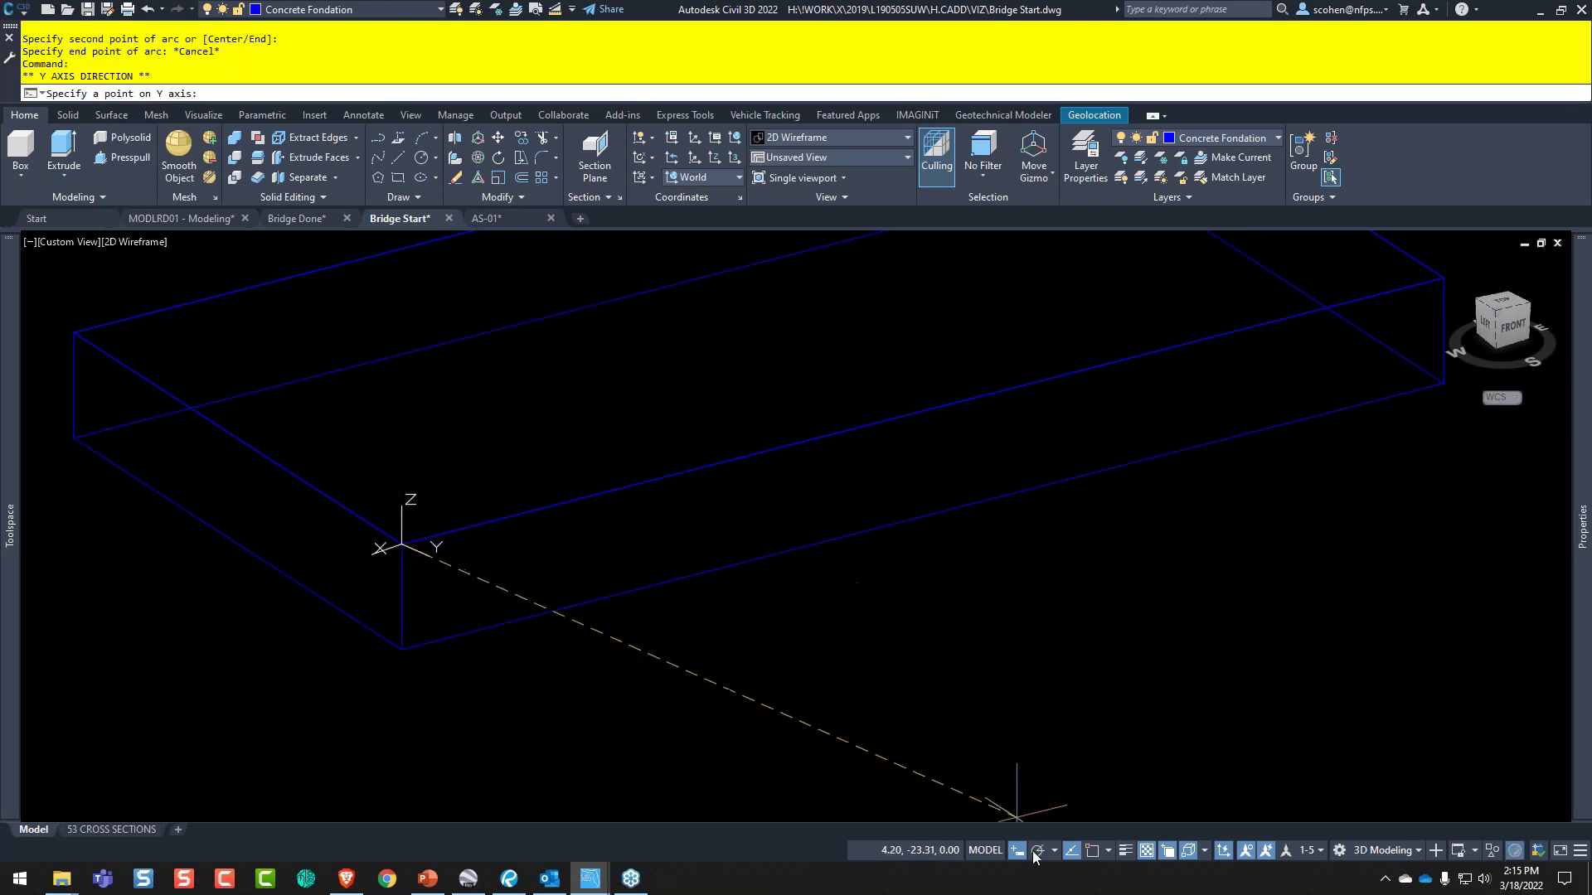
{"action": "left_click", "coordinate": [1093, 851]}
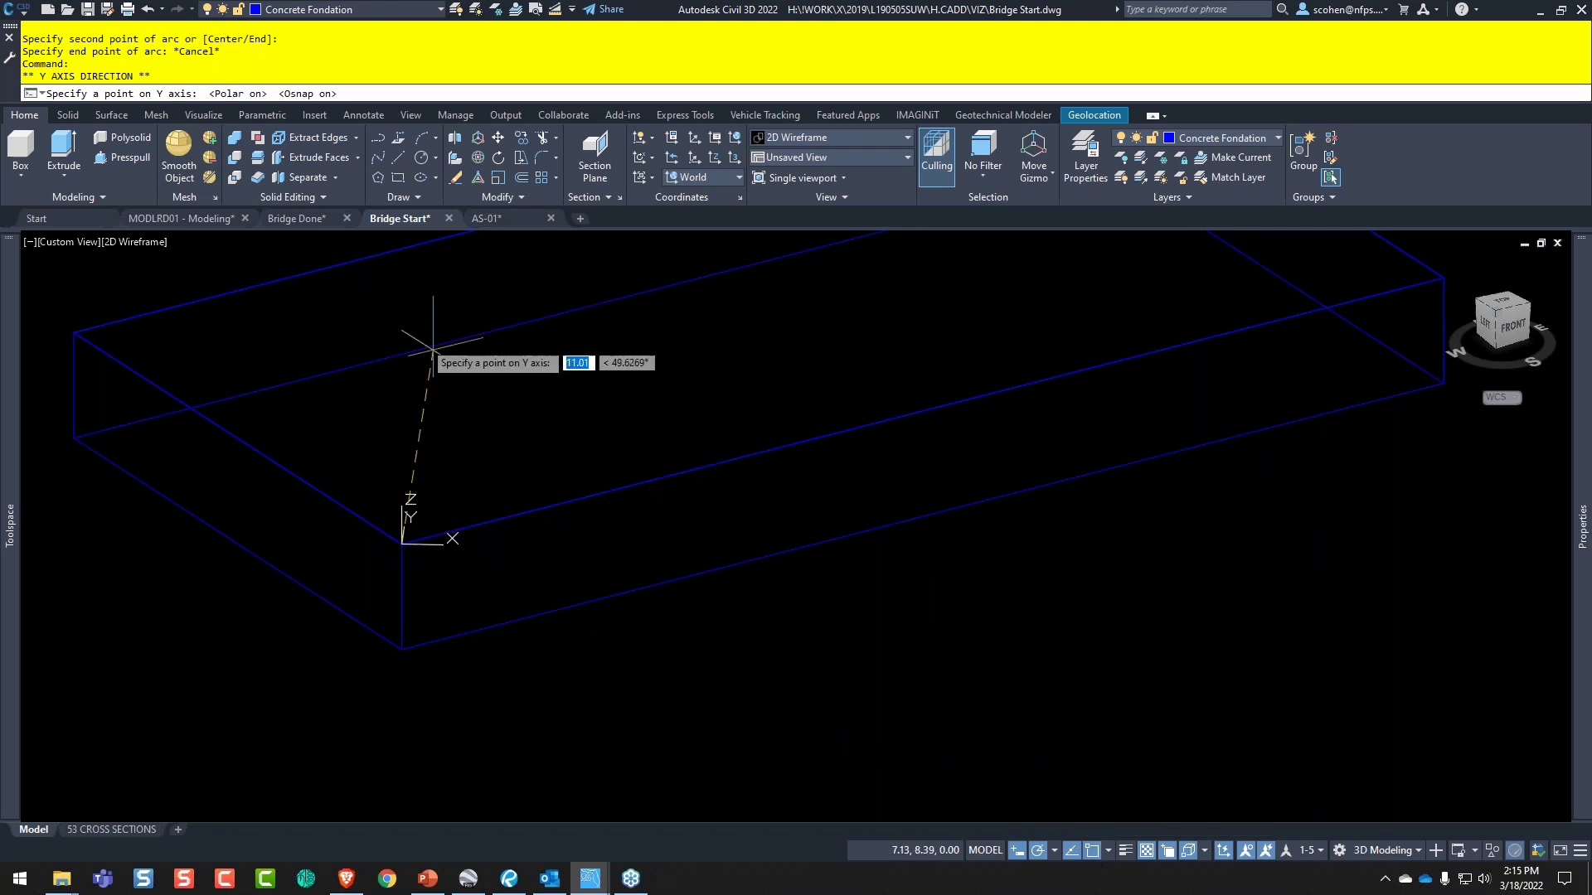
{"action": "left_click", "coordinate": [402, 298]}
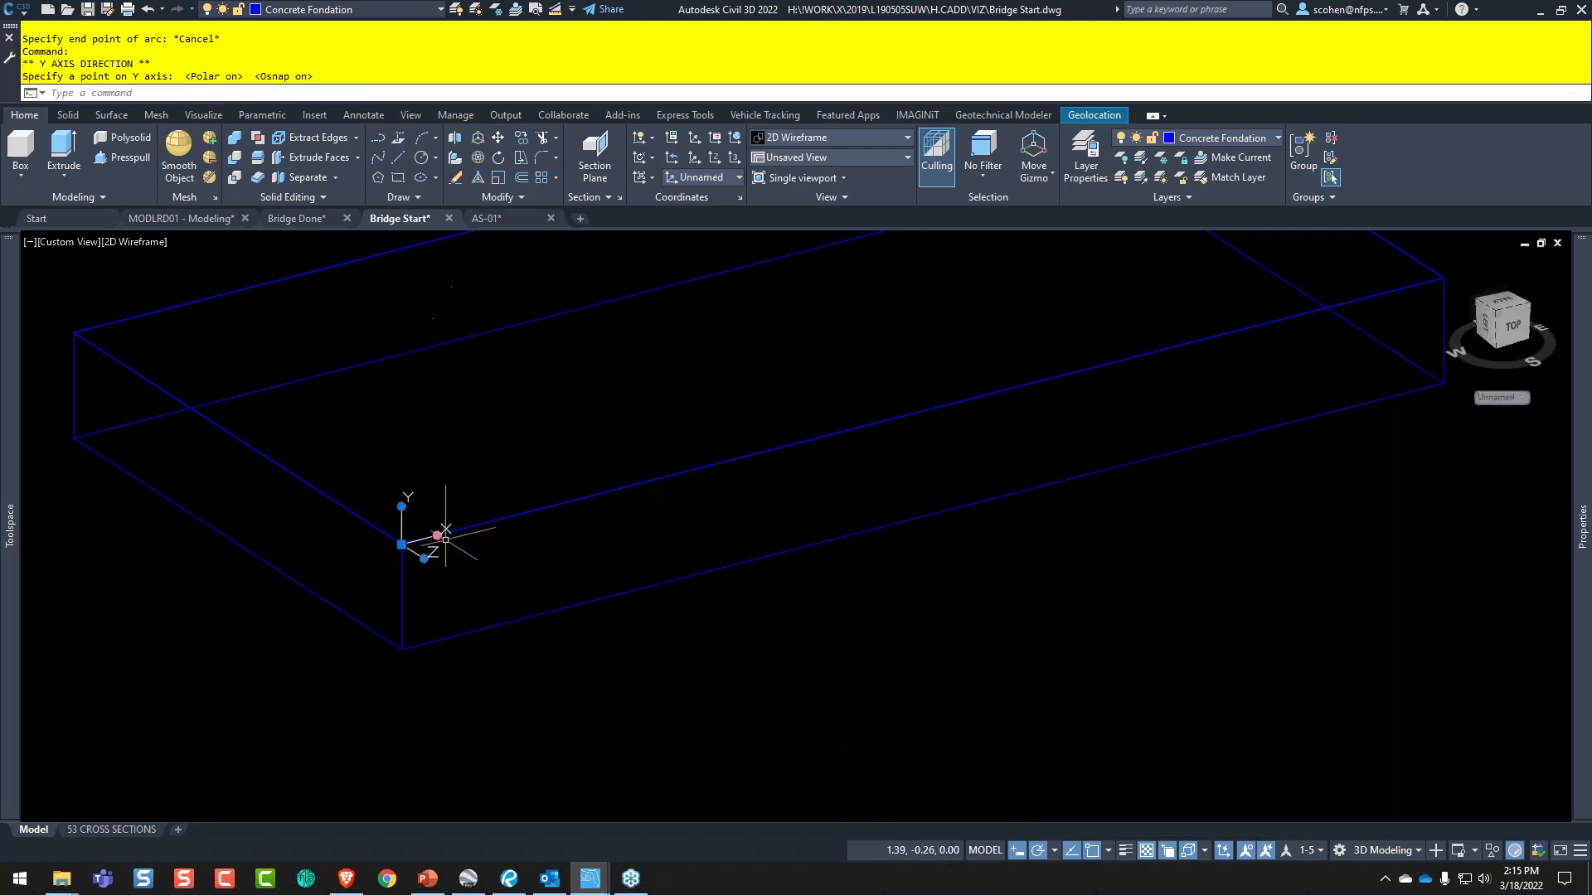
{"action": "key", "text": "Escape"}
{"action": "key", "text": "Escape"}
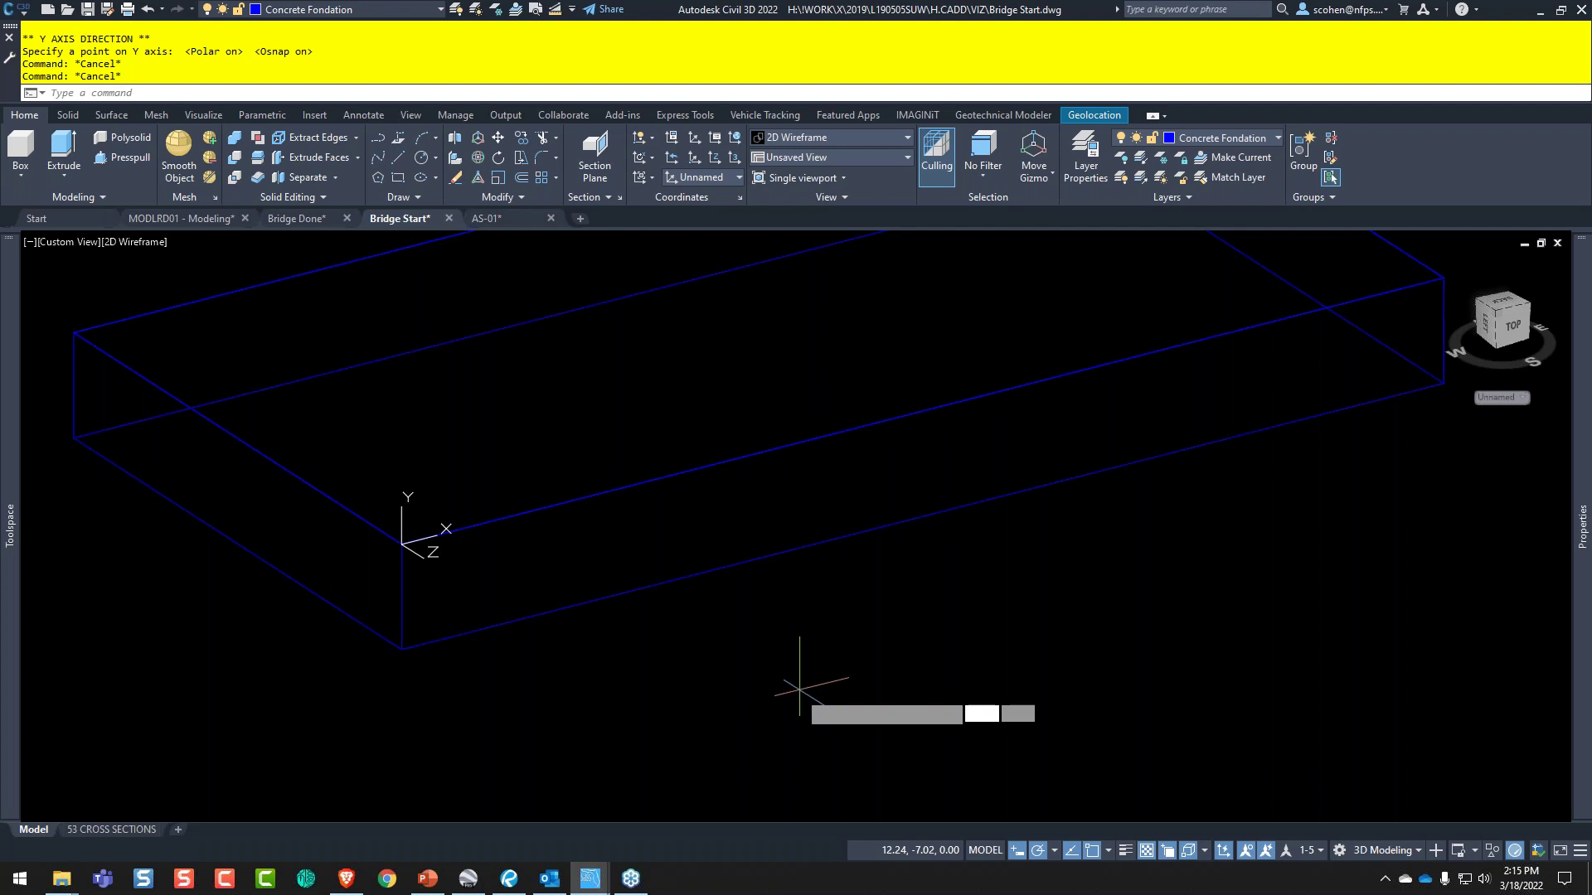
{"action": "type", "text": "REC"}
{"action": "key", "text": "Return"}
{"action": "left_click", "coordinate": [649, 721]}
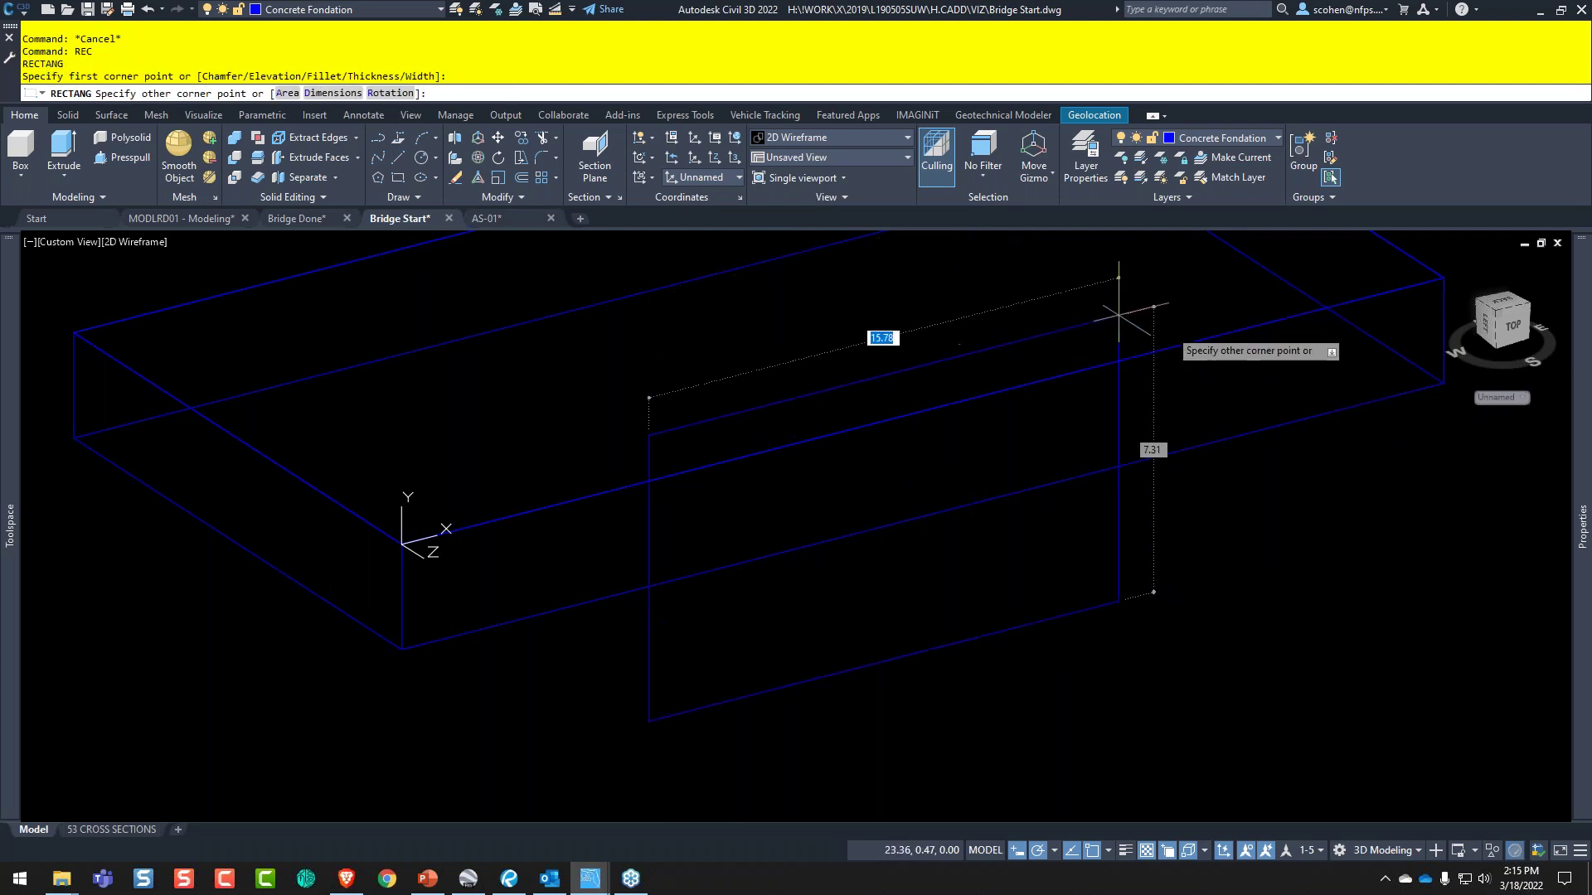
{"action": "key", "text": "Escape"}
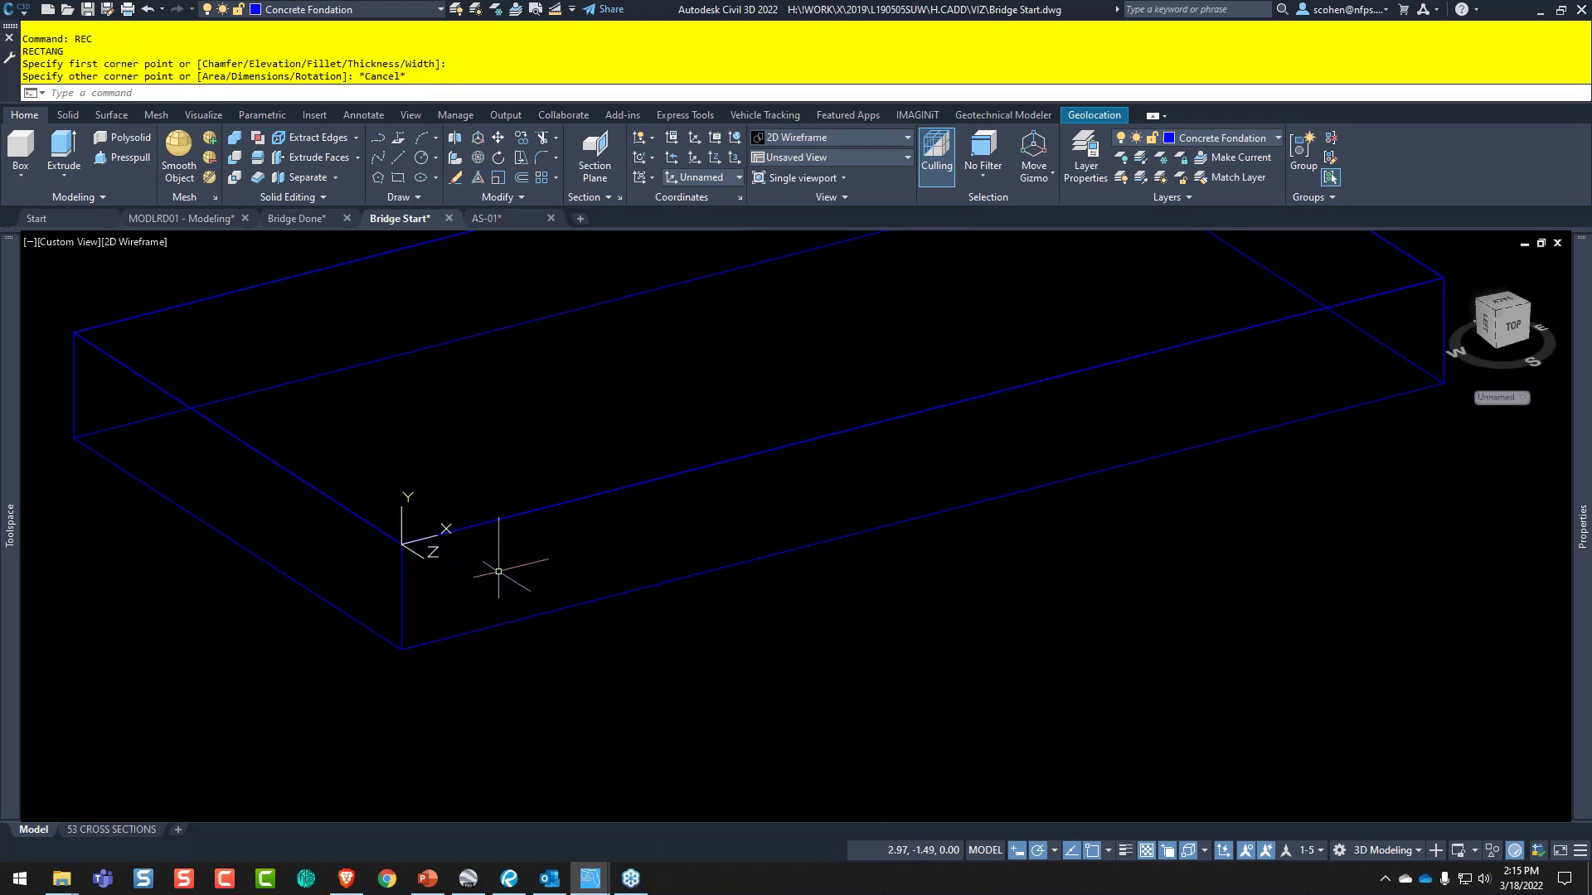
{"action": "type", "text": "a"}
{"action": "key", "text": "Return"}
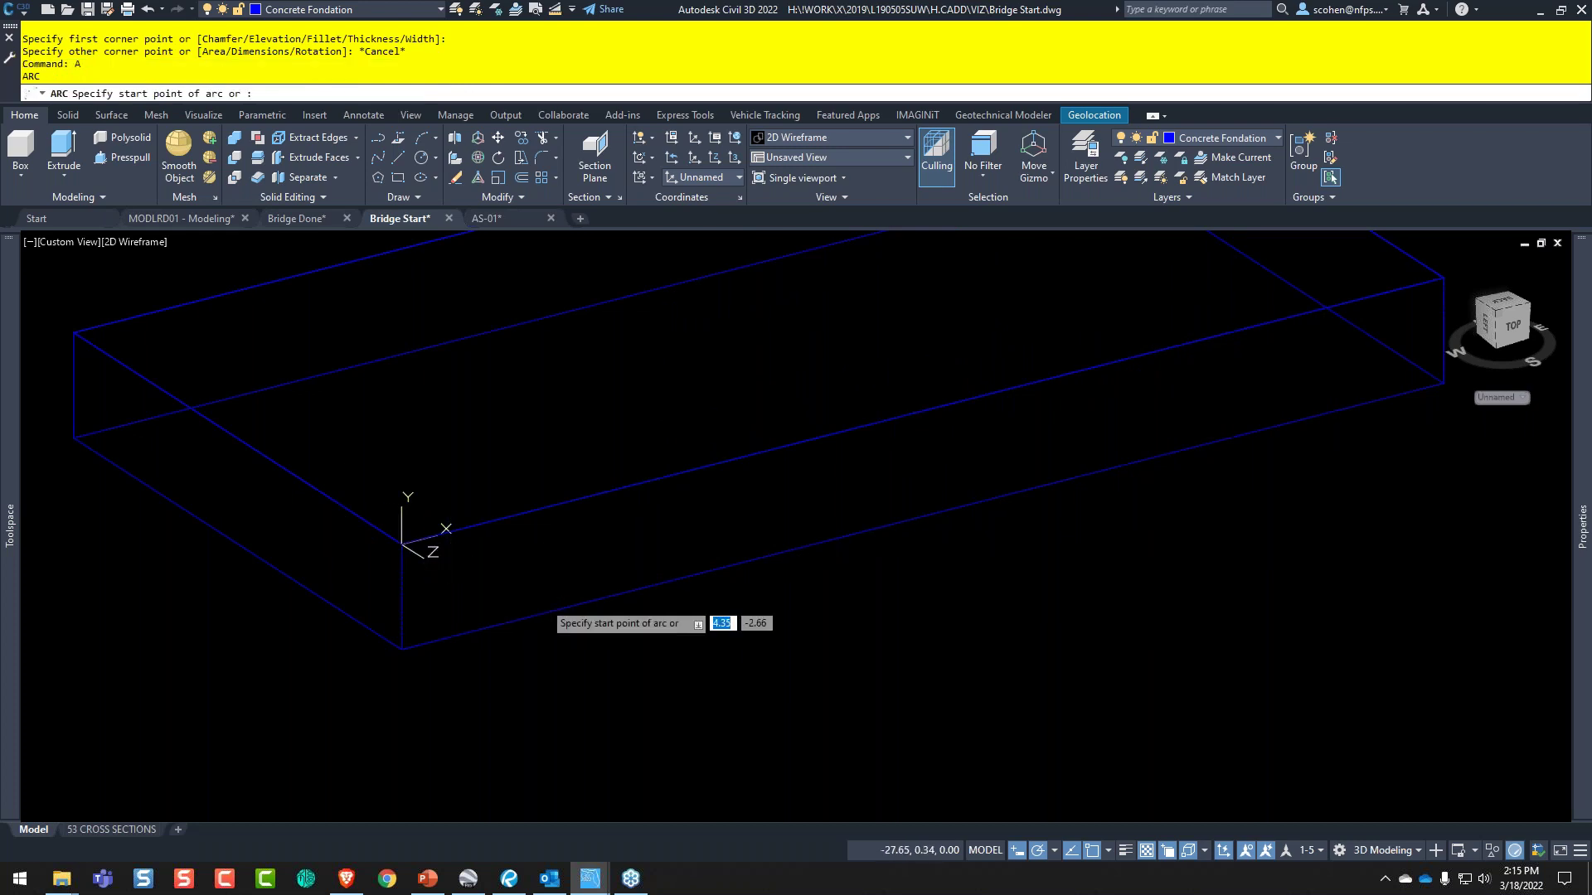
{"action": "left_click", "coordinate": [469, 613]}
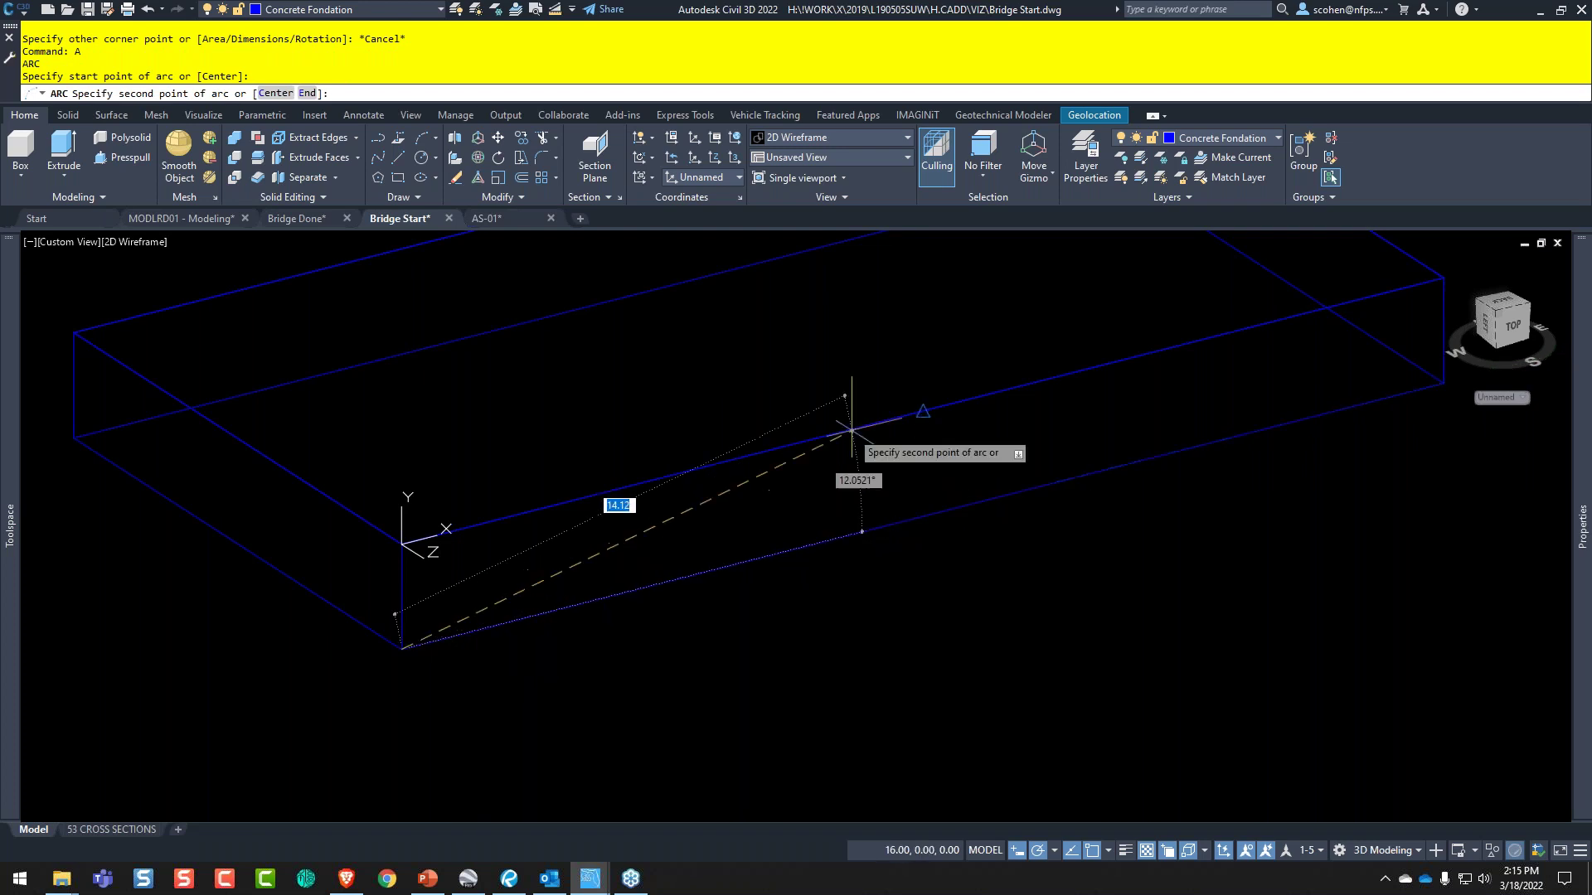
{"action": "key", "text": "Escape"}
- Start a new arc and turn off Dynamic UCS so the arc stays on the side face
{"action": "type", "text": "a"}
{"action": "key", "text": "Return"}
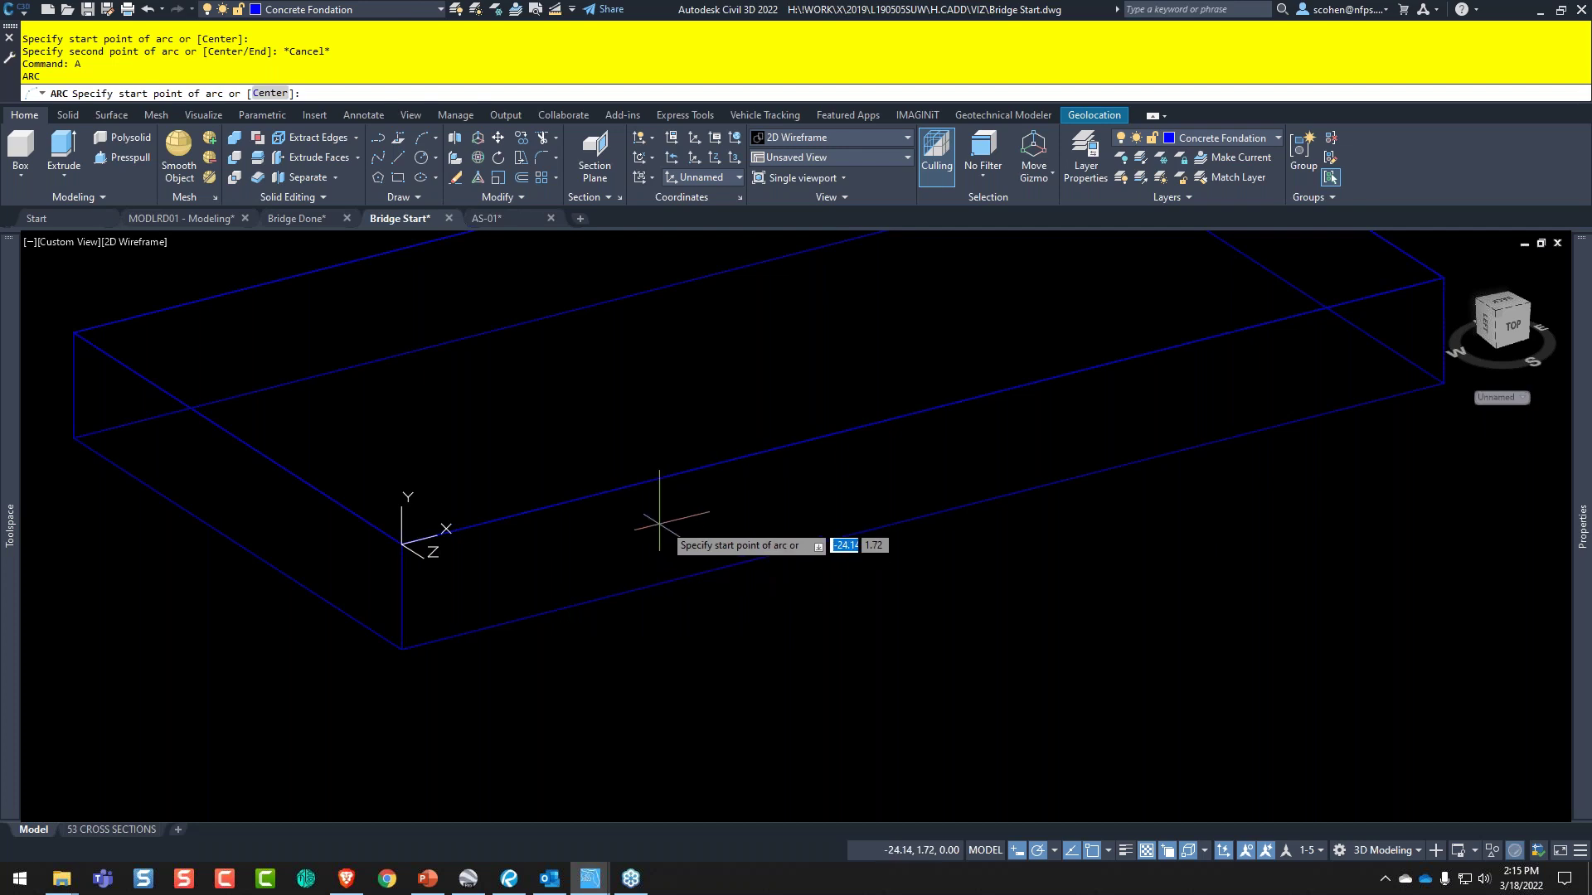
{"action": "left_click", "coordinate": [1580, 858]}
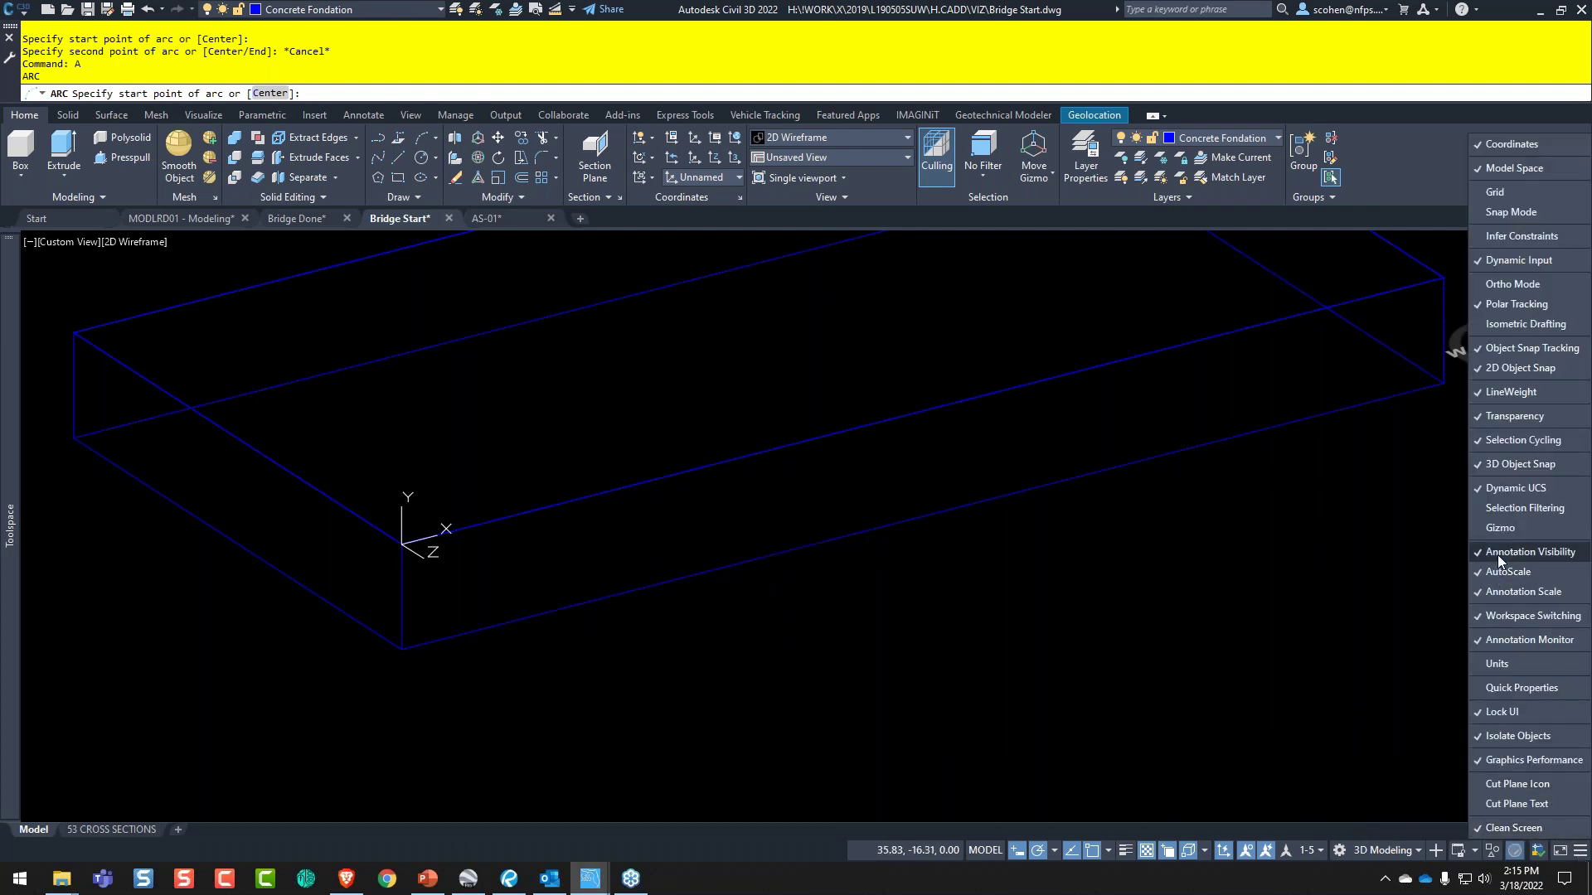
{"action": "left_click", "coordinate": [1221, 854]}
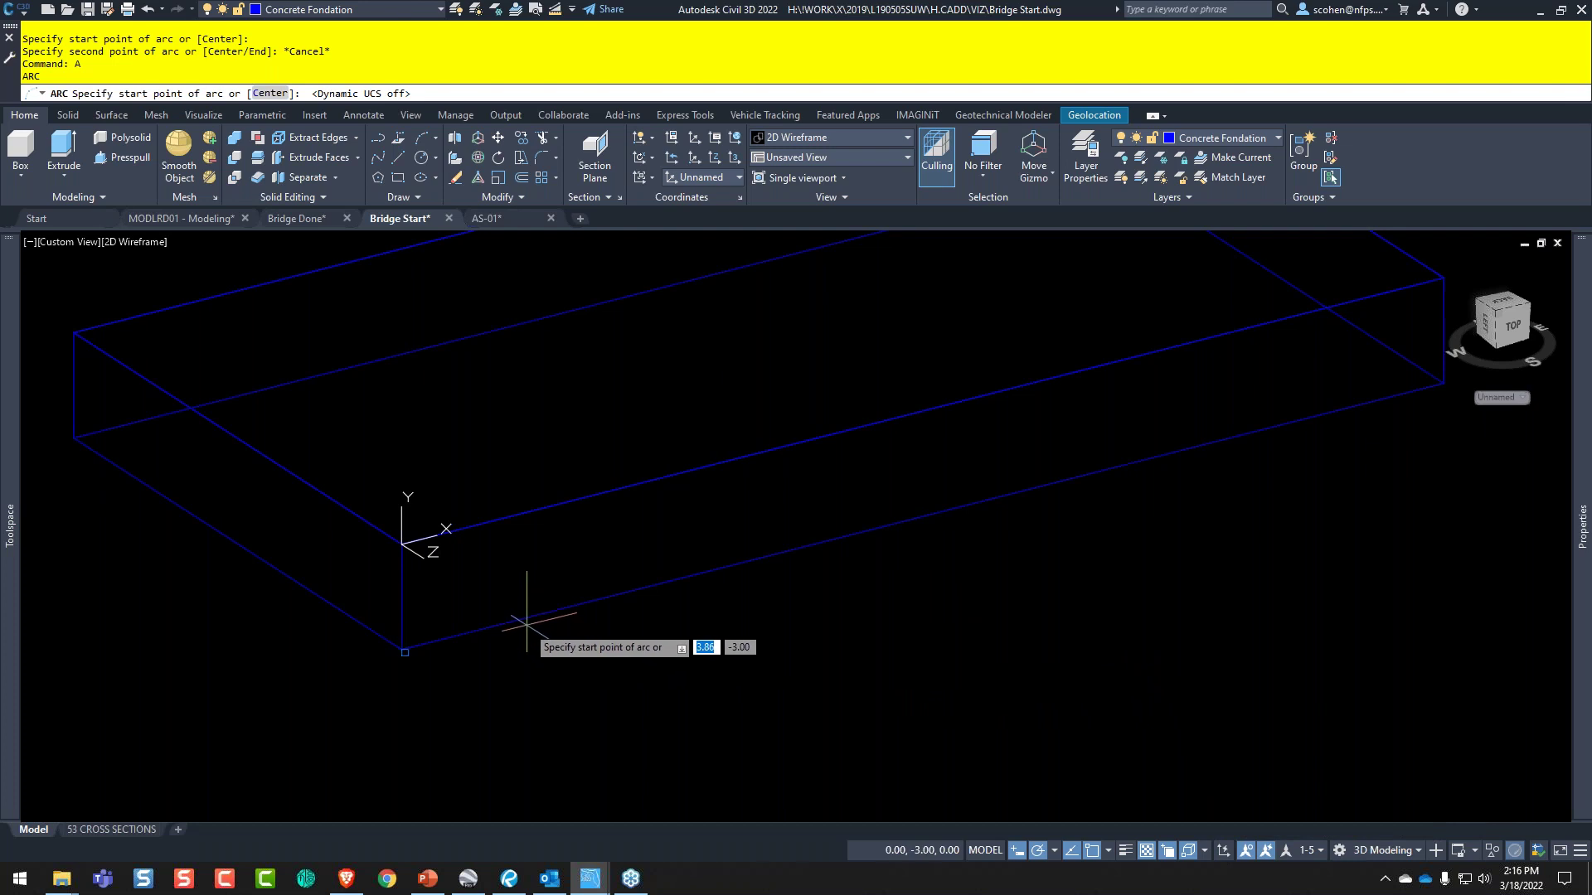
- Draw the arc between the side face's lower corners, passing midway between the midpoints of its top and bottom edges
{"action": "left_click", "coordinate": [405, 653]}
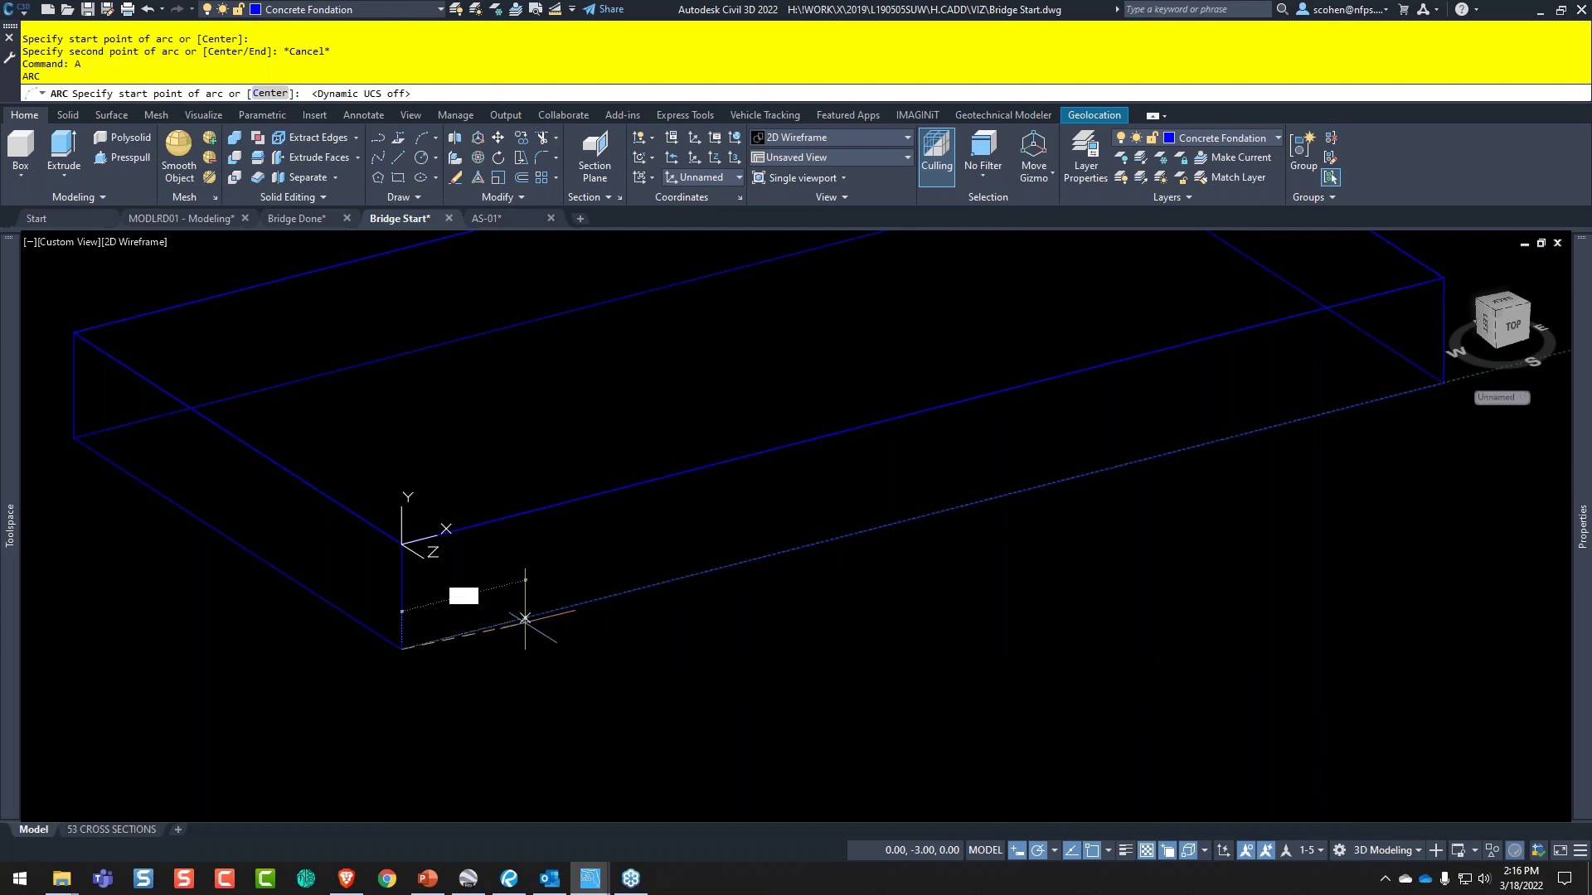
{"action": "right_click", "coordinate": [891, 505], "text": "shift"}
{"action": "left_click", "coordinate": [969, 153]}
{"action": "left_click", "coordinate": [981, 501]}
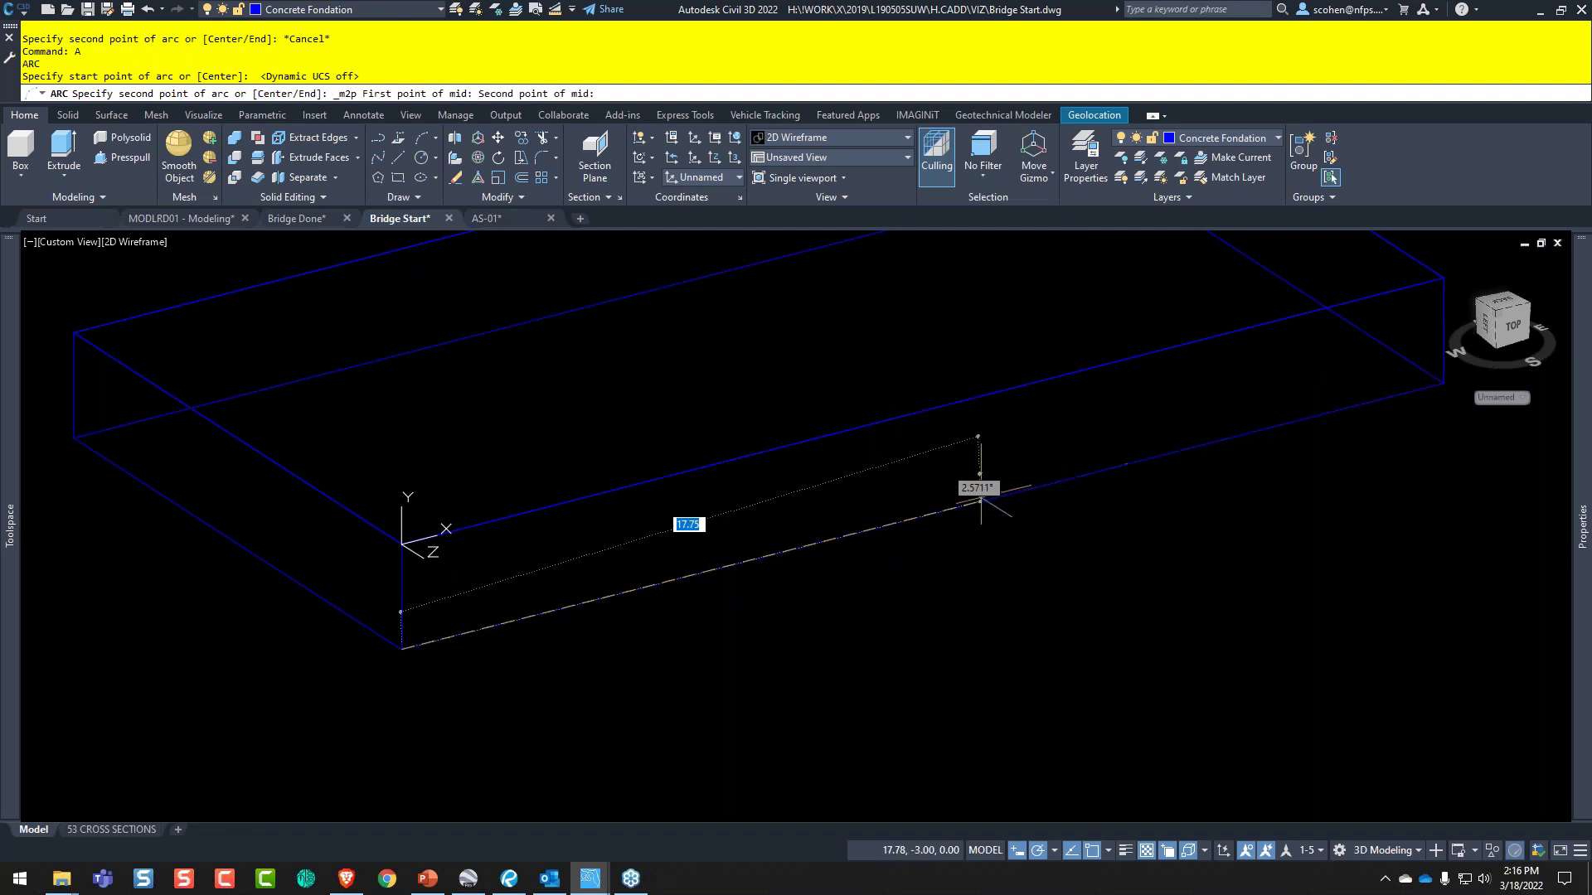
{"action": "left_click", "coordinate": [920, 518]}
{"action": "left_click", "coordinate": [921, 516]}
{"action": "middle_click_drag", "start_coordinate": [1114, 428], "coordinate": [888, 480]}
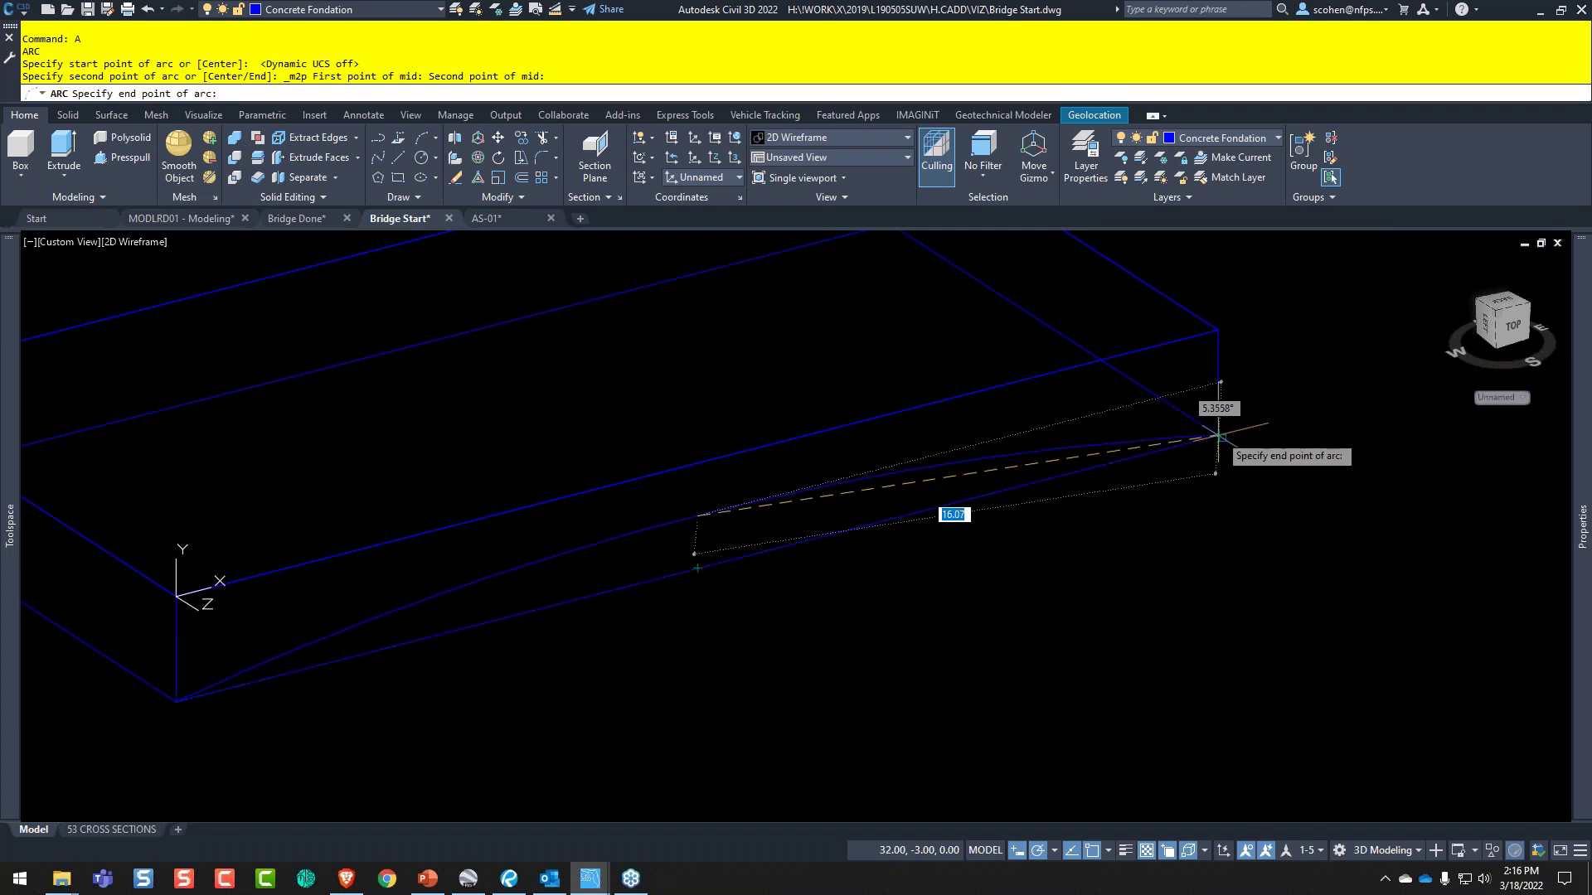
{"action": "key", "text": "Escape"}
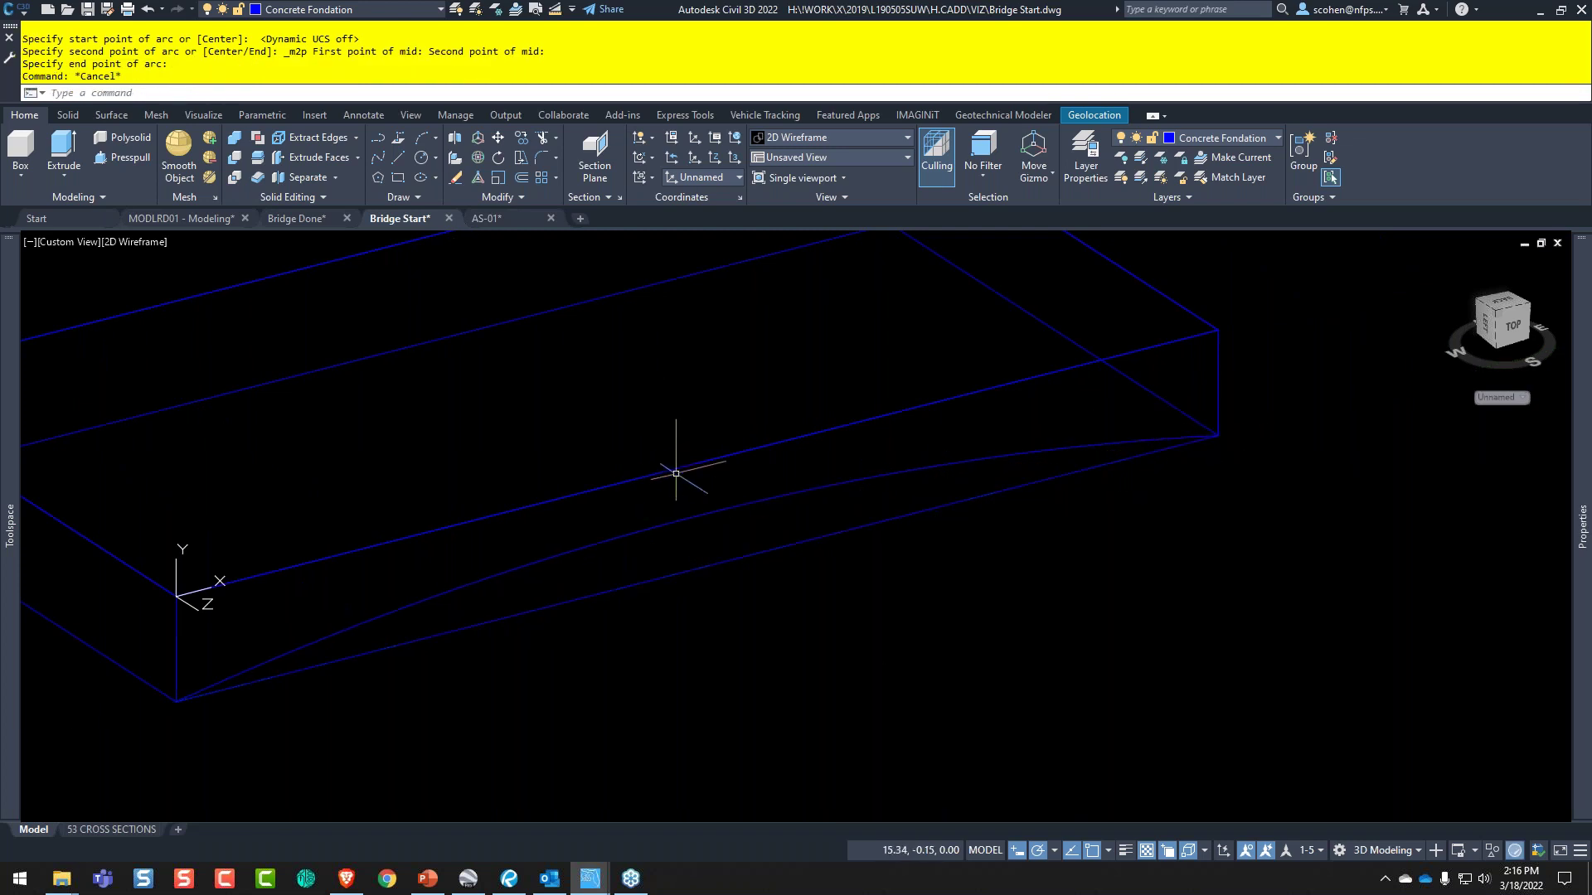
{"action": "left_click", "coordinate": [1203, 853]}
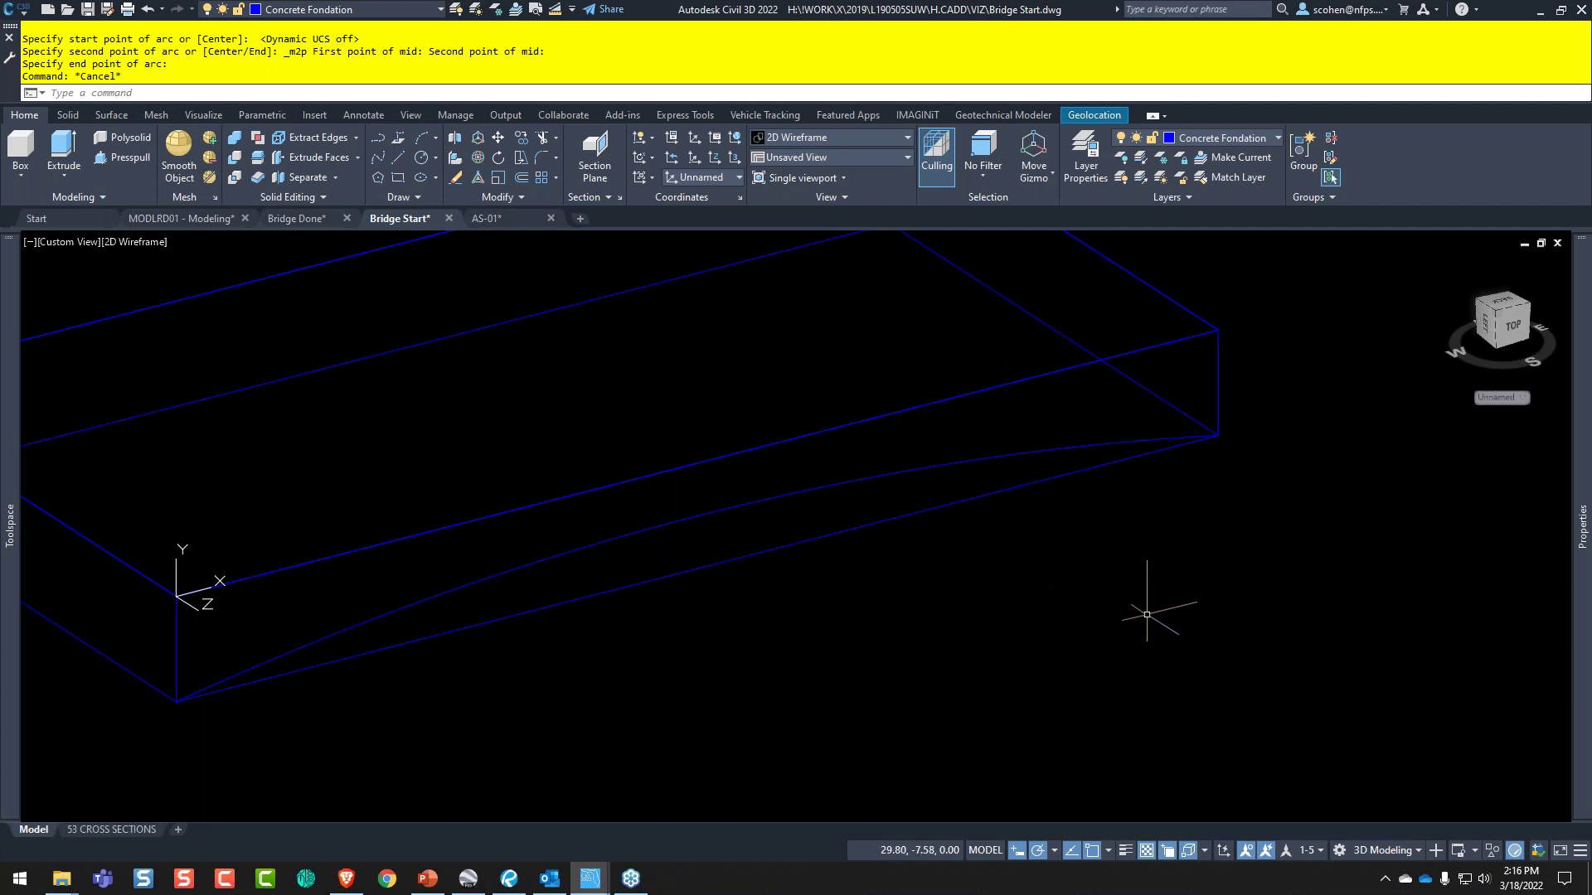
{"action": "left_click", "coordinate": [1578, 851]}
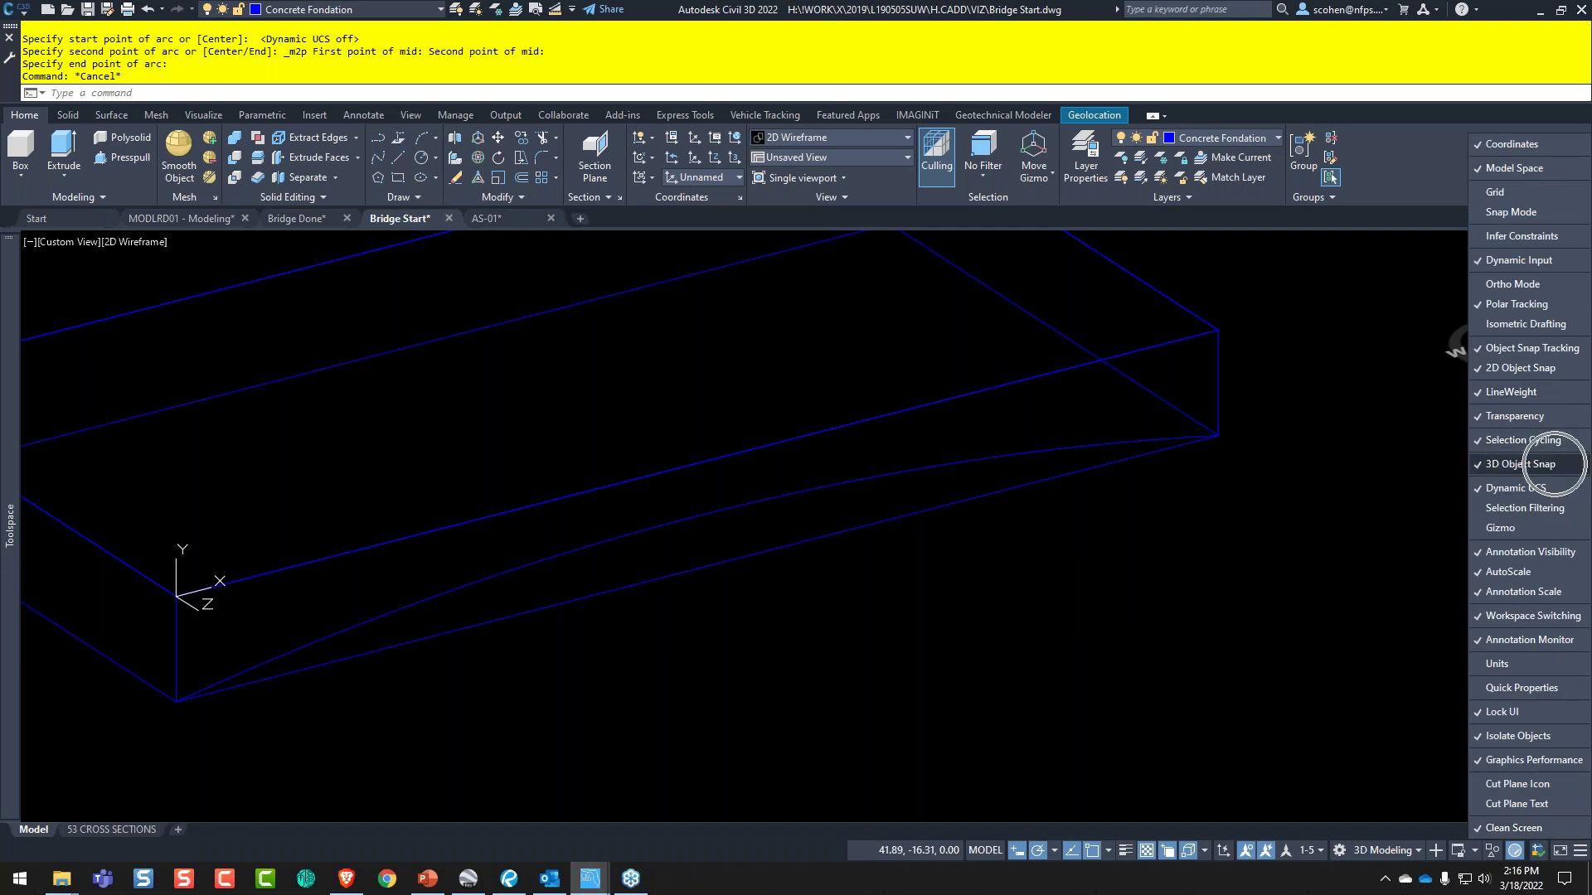
{"action": "key", "text": "Escape"}
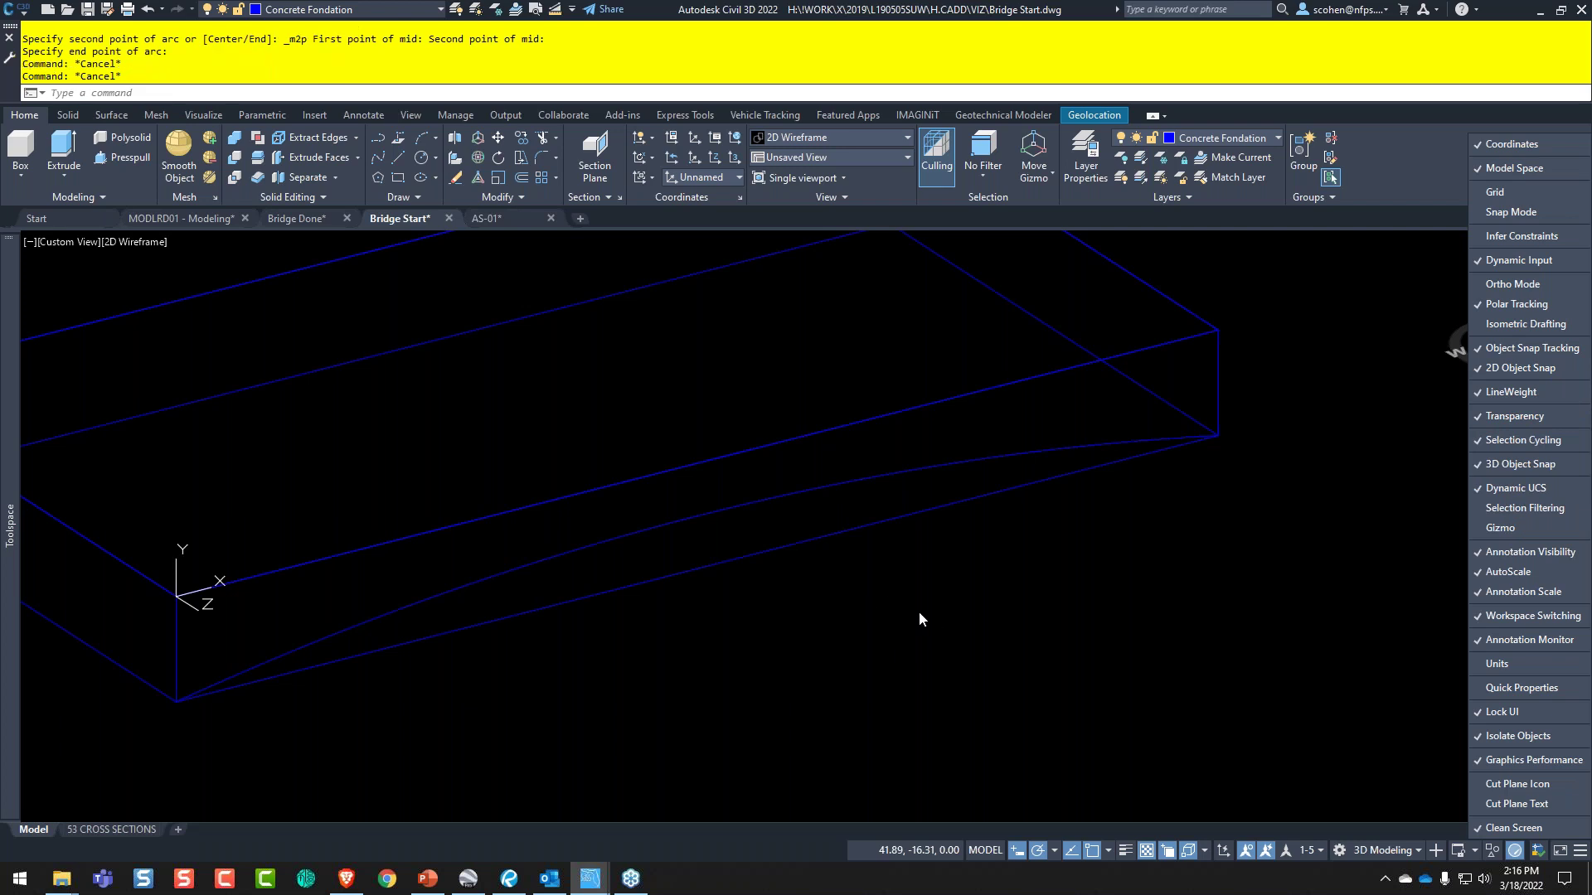
- Press-pull the area beneath the arc back through the whole block to cut out the arched underside
{"action": "scroll", "coordinate": [1013, 683], "scroll_direction": "down", "scroll_amount": 4}
{"action": "middle_click_drag", "start_coordinate": [1016, 638], "coordinate": [1100, 597]}
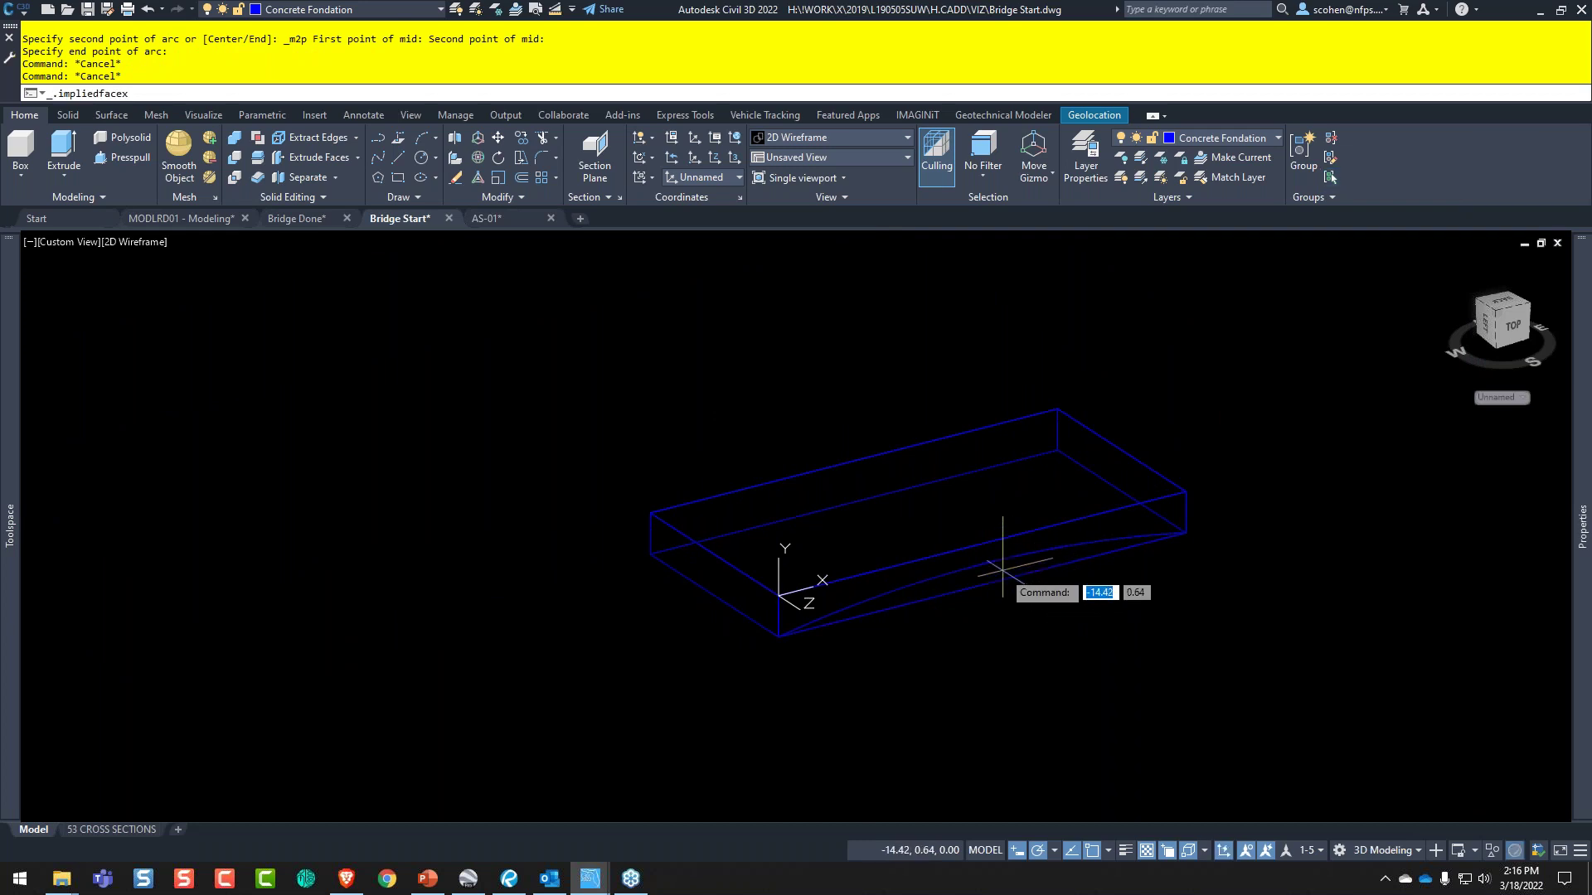
{"action": "left_click", "coordinate": [1003, 570]}
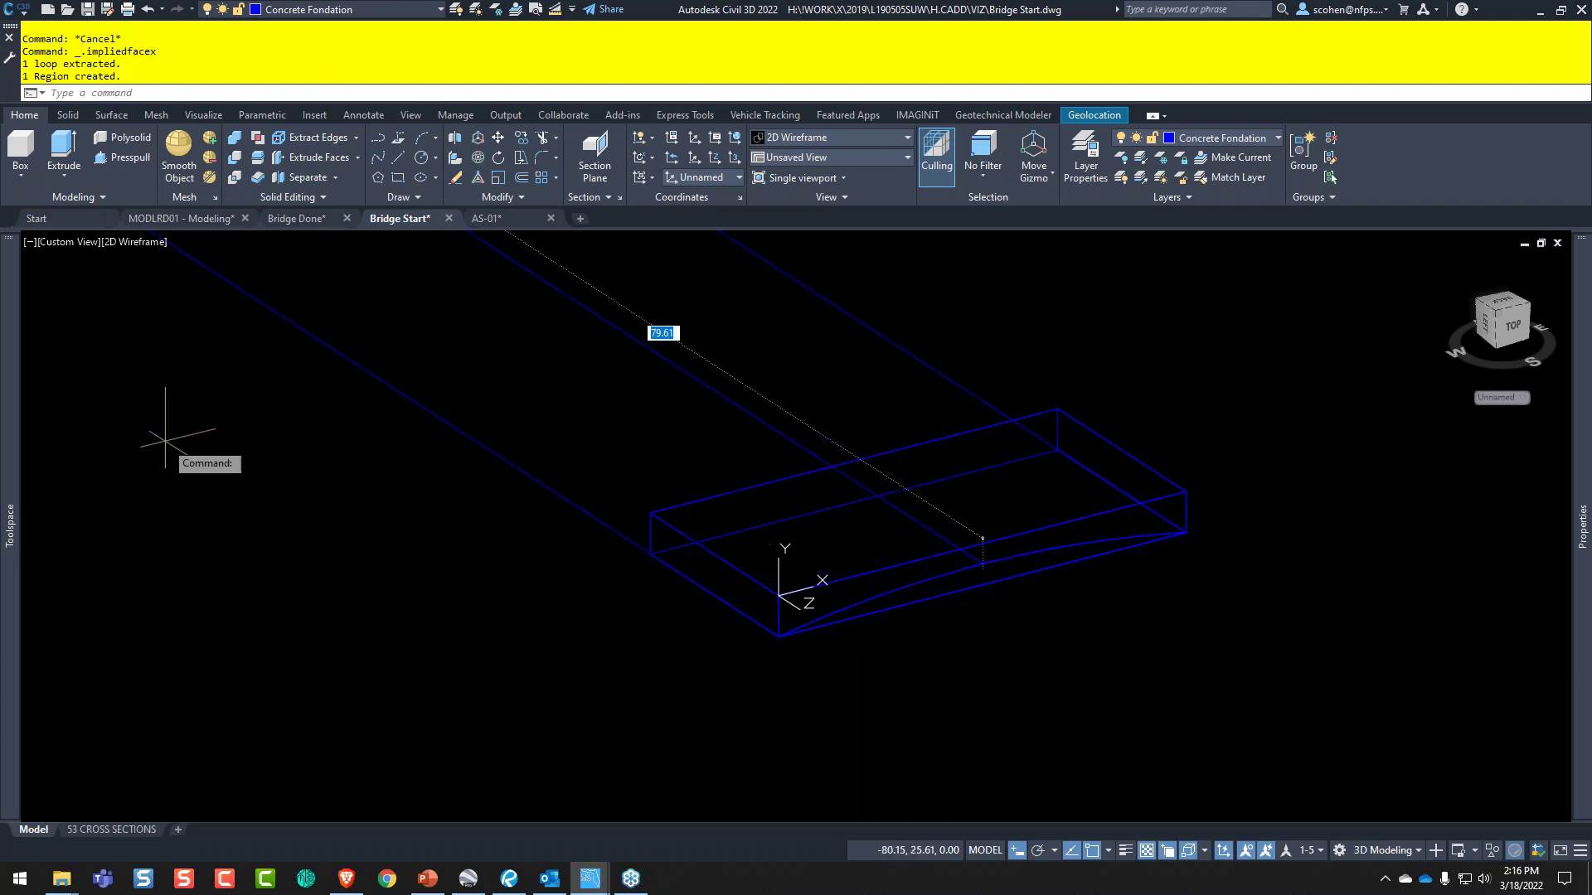
{"action": "key", "text": "Escape"}
- Inspect the arched foundation block from several angles in the Realistic visual style
{"action": "mouse_move", "coordinate": [950, 665]}
{"action": "middle_mouse_down", "text": "shift"}
{"action": "mouse_move", "coordinate": [920, 619]}
{"action": "mouse_move", "coordinate": [757, 636]}
{"action": "mouse_move", "coordinate": [917, 639]}
{"action": "middle_mouse_up", "text": "shift"}
{"action": "left_click", "coordinate": [137, 241]}
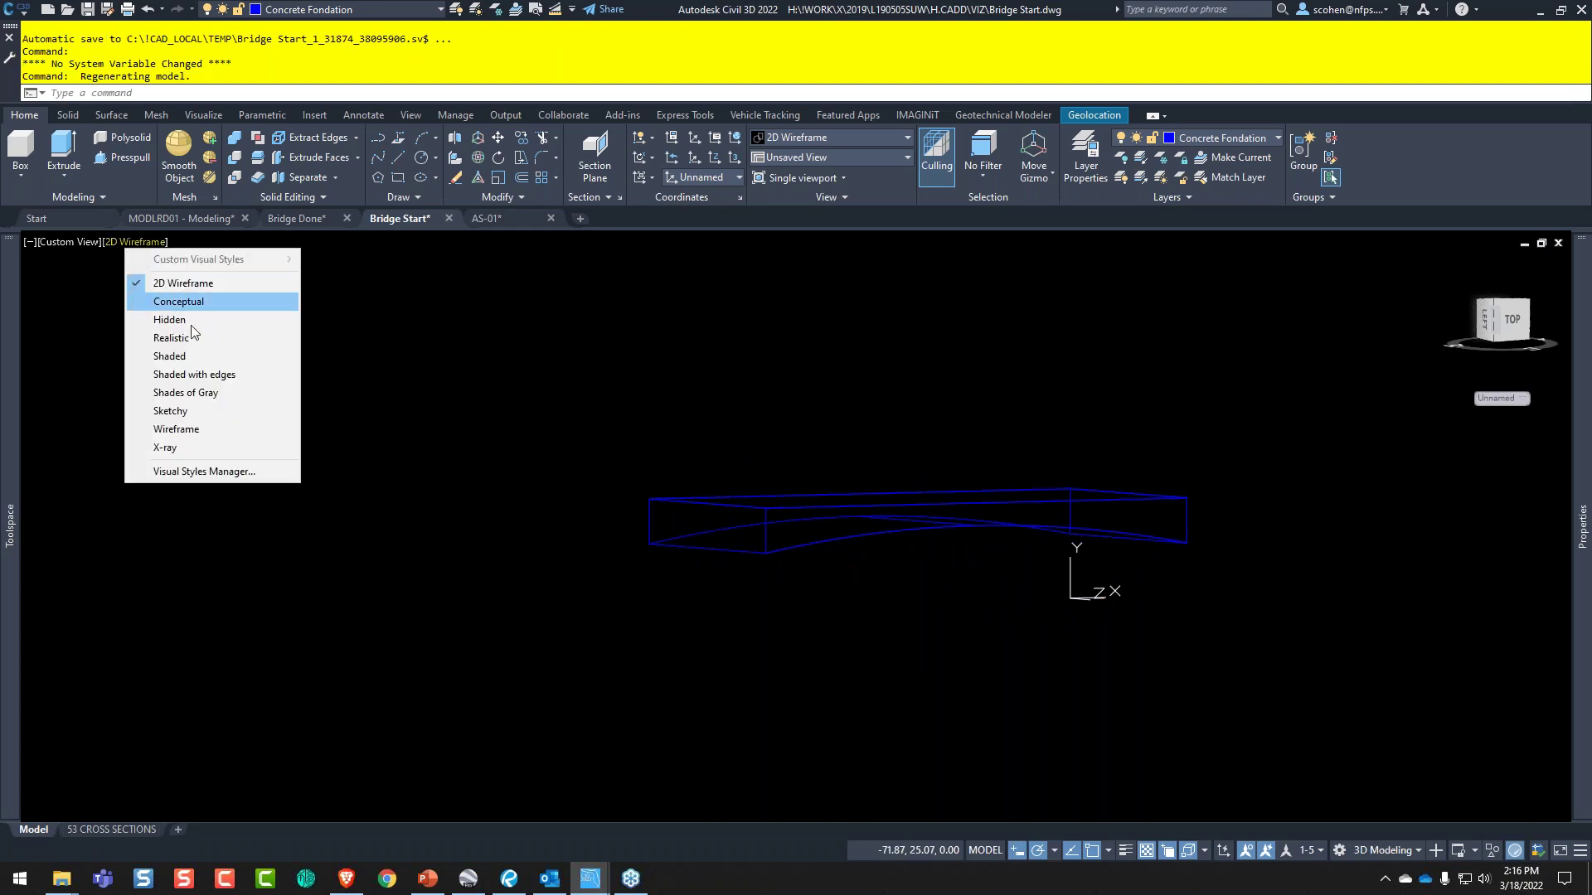
{"action": "left_click", "coordinate": [195, 339]}
{"action": "left_click", "coordinate": [195, 342]}
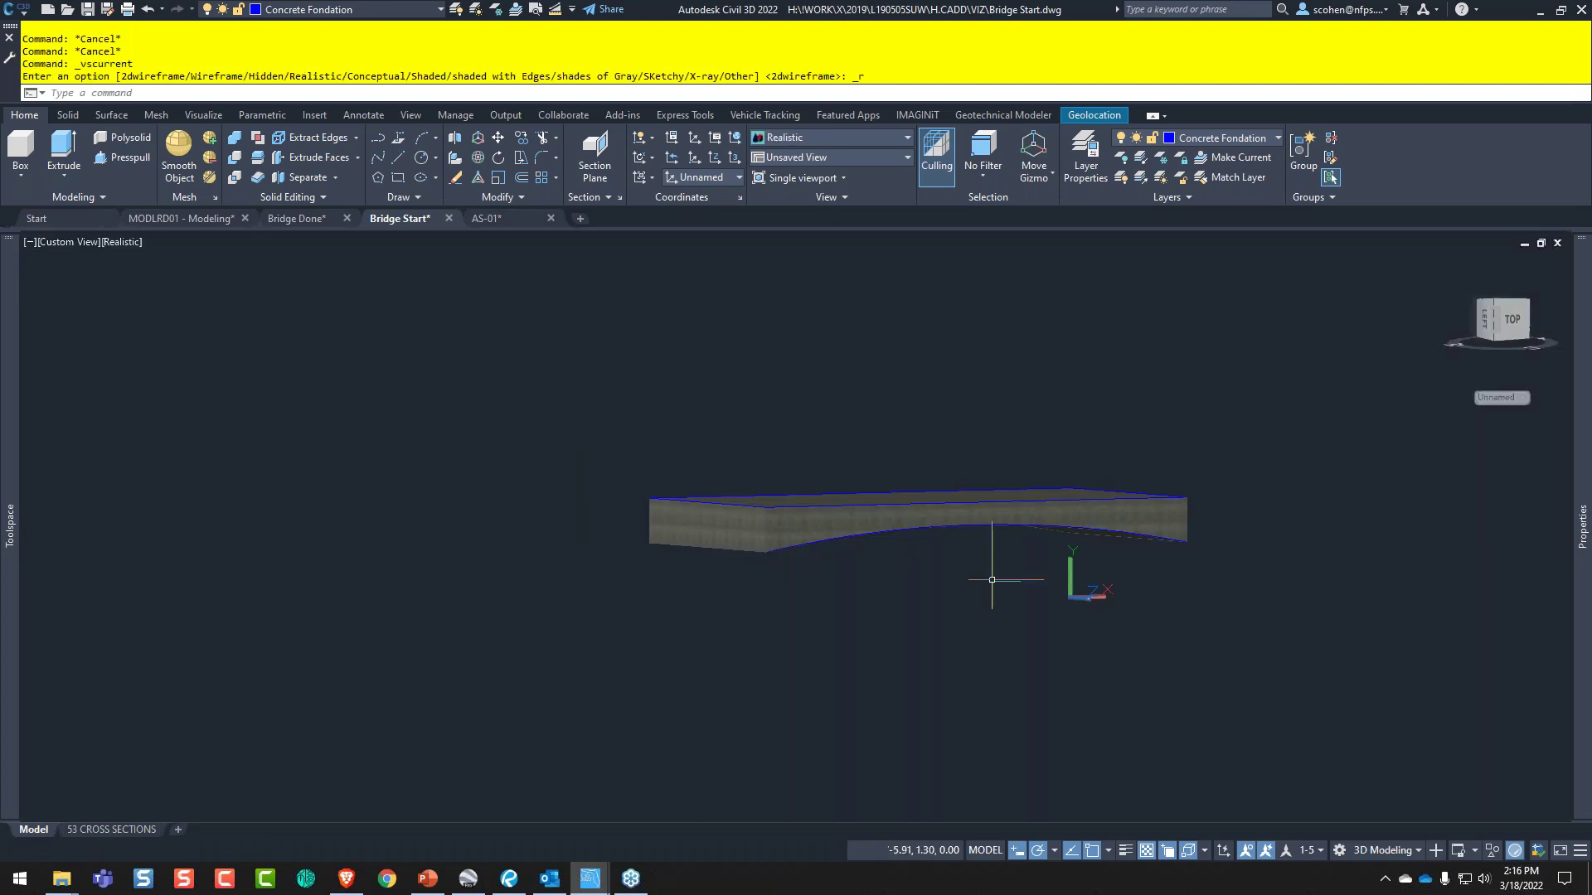
{"action": "mouse_move", "coordinate": [818, 608]}
{"action": "middle_mouse_down", "text": "shift"}
{"action": "mouse_move", "coordinate": [838, 632]}
{"action": "mouse_move", "coordinate": [974, 654]}
{"action": "mouse_move", "coordinate": [775, 594]}
{"action": "mouse_move", "coordinate": [815, 614]}
{"action": "middle_mouse_up", "text": "shift"}
{"action": "scroll", "coordinate": [809, 536], "scroll_direction": "up", "scroll_amount": 3}
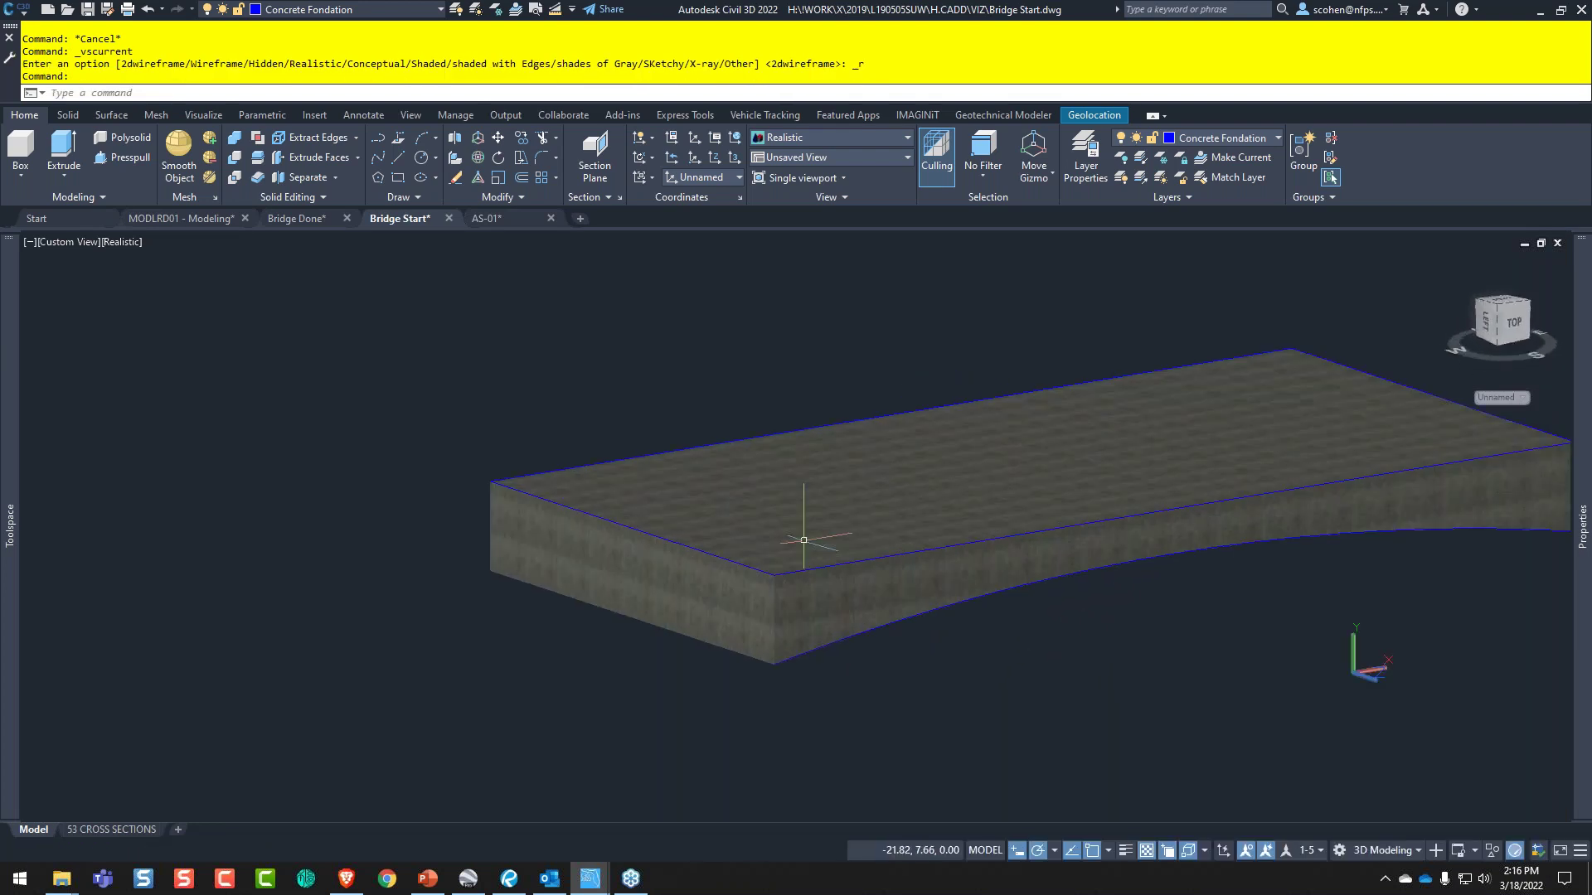
{"action": "scroll", "coordinate": [882, 569], "scroll_direction": "down", "scroll_amount": 2}
{"action": "middle_click_drag", "start_coordinate": [586, 390], "coordinate": [468, 418]}
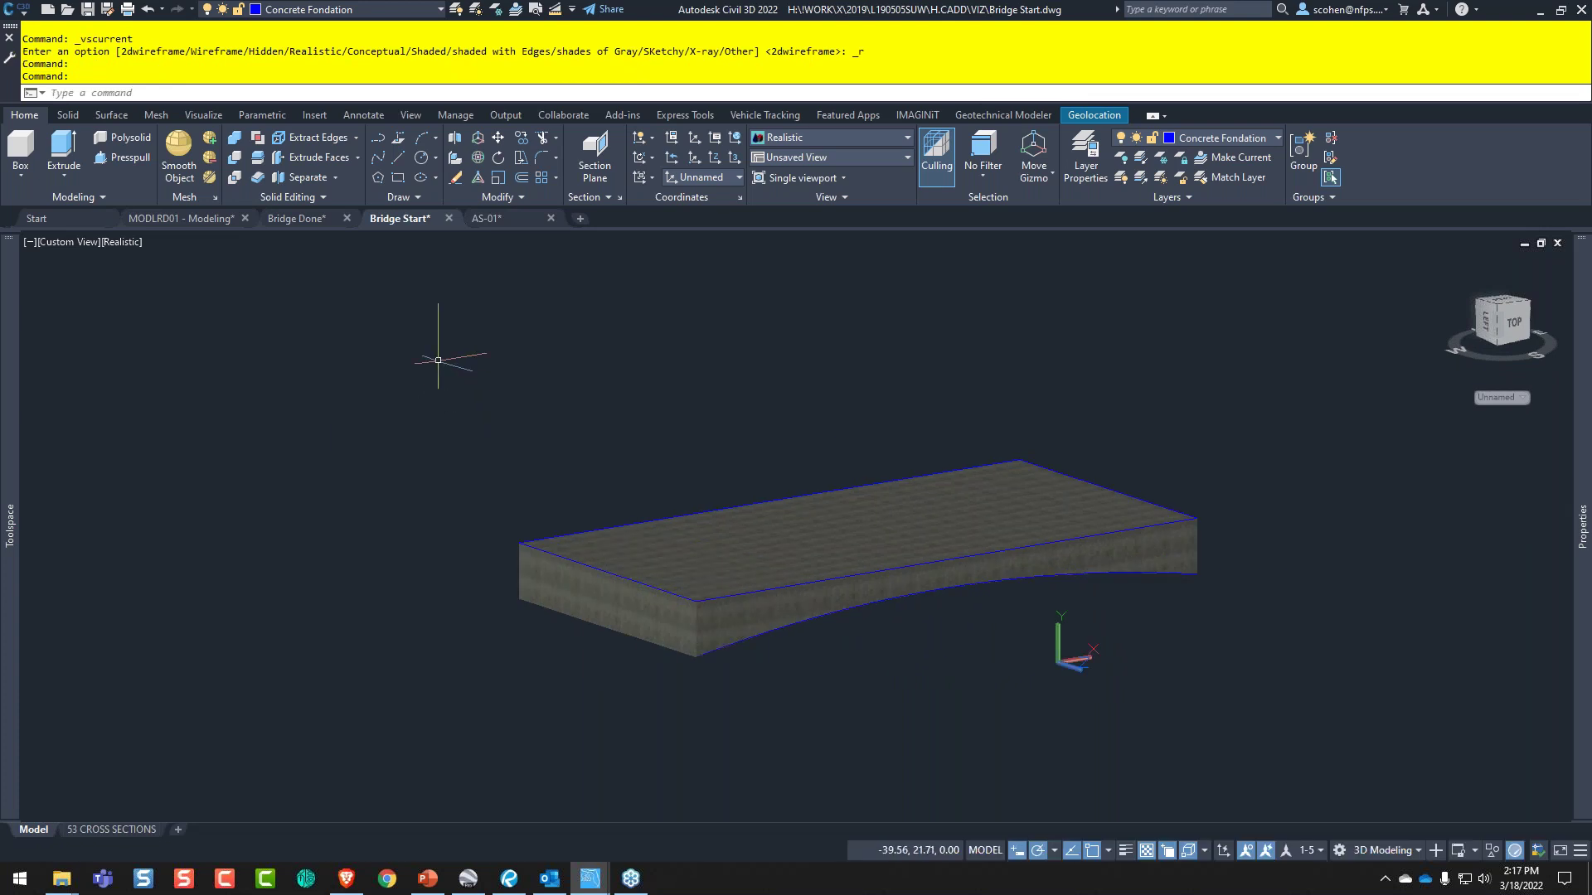
- Set the uniform background colour of the 3D parallel projection to Black in the display options
{"action": "right_click", "coordinate": [438, 361]}
{"action": "left_click", "coordinate": [497, 622]}
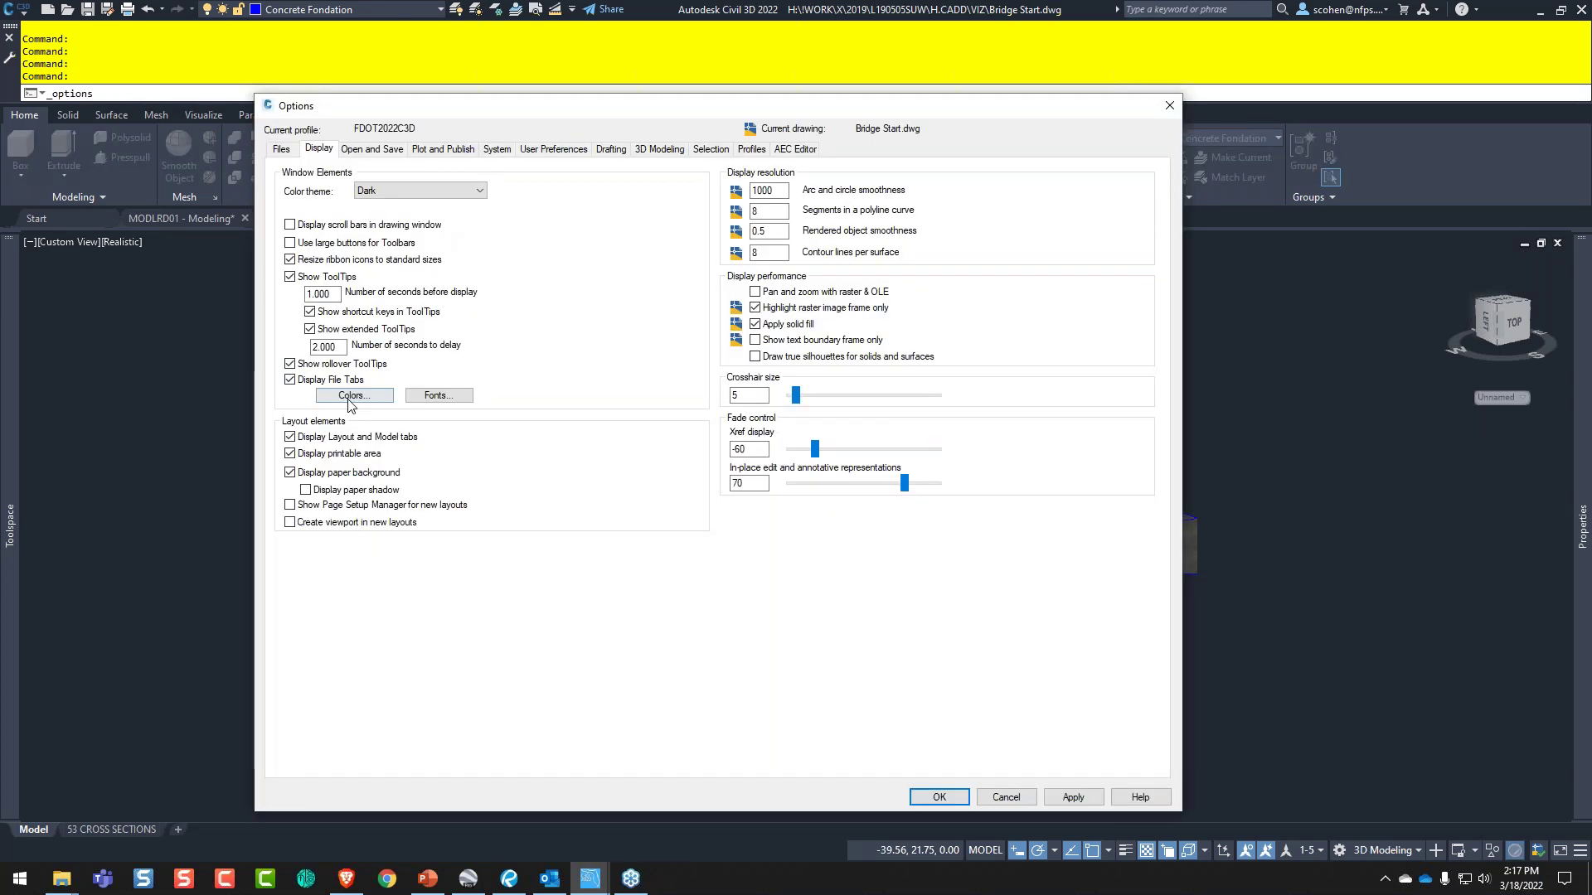
{"action": "left_click", "coordinate": [354, 395]}
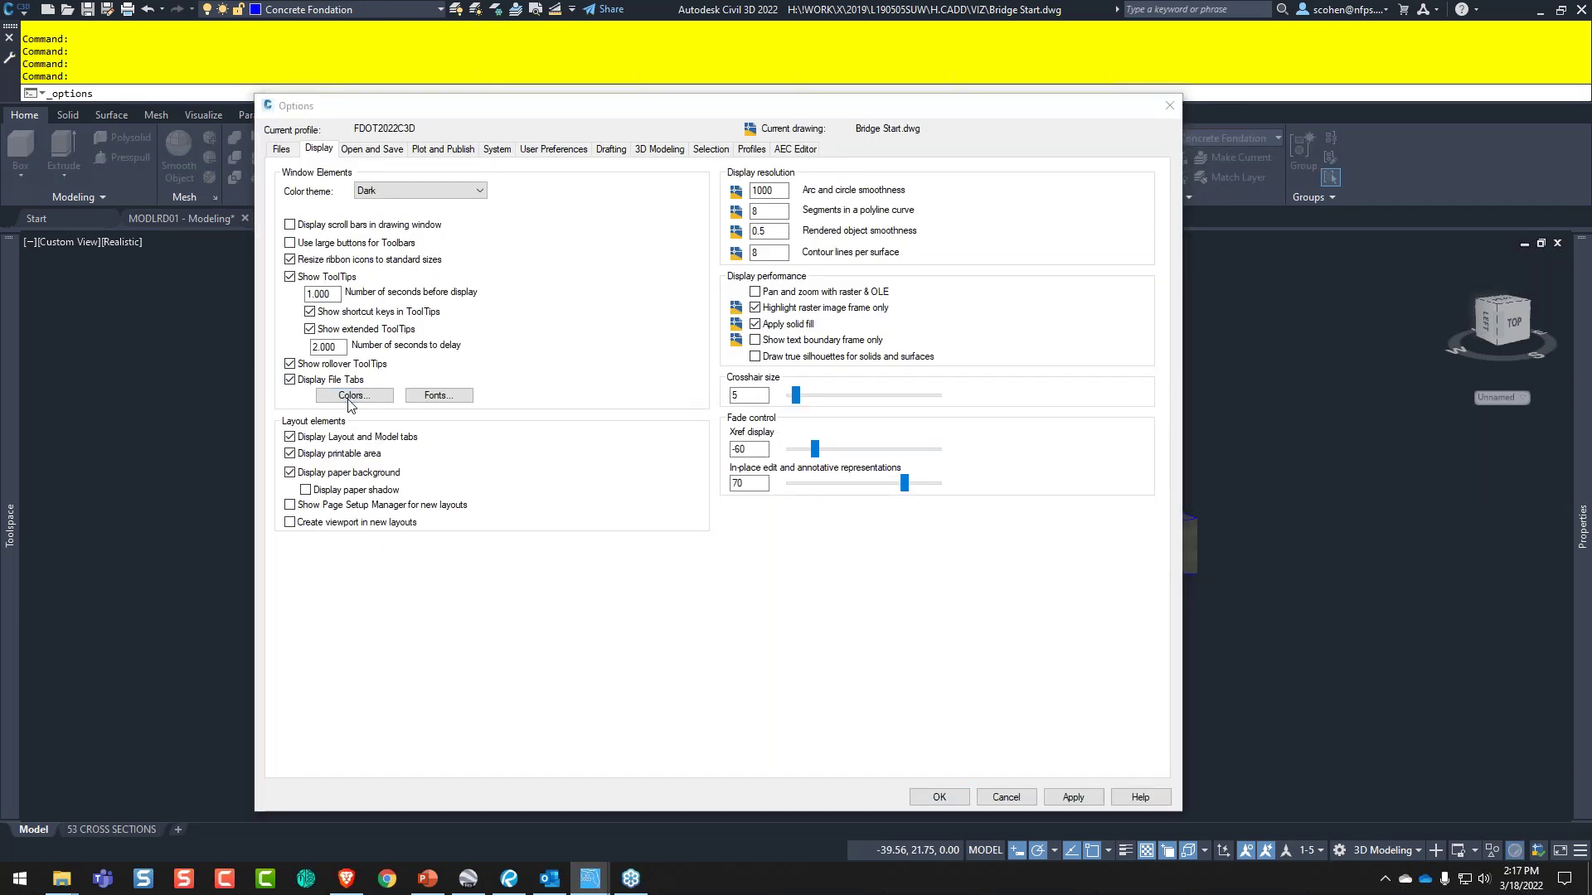
{"action": "left_click", "coordinate": [928, 258]}
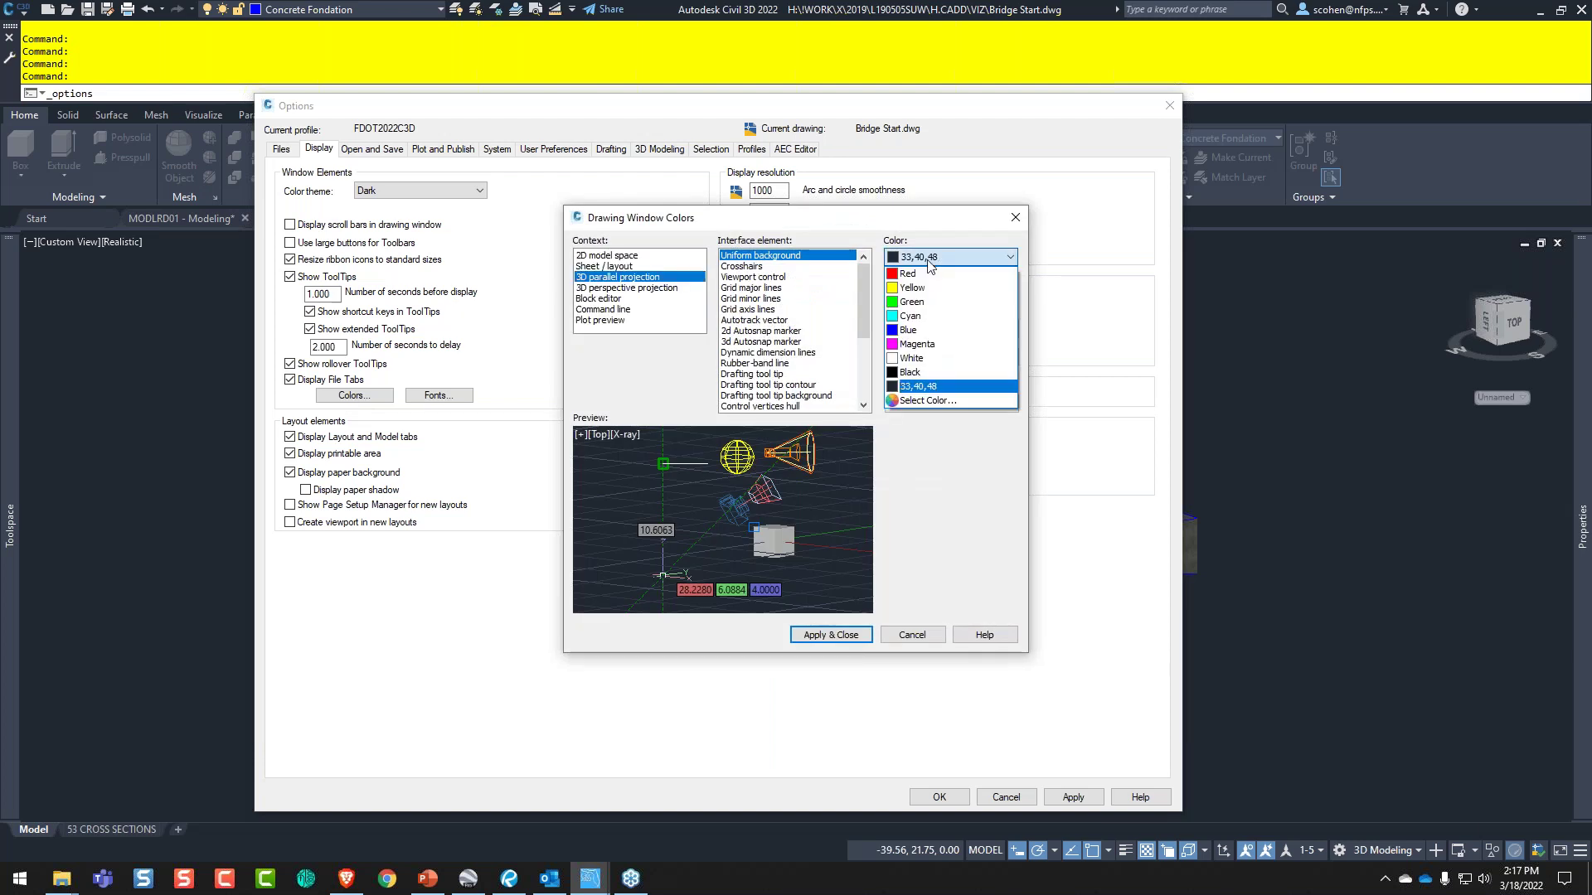
{"action": "left_click", "coordinate": [929, 376]}
{"action": "left_click", "coordinate": [832, 635]}
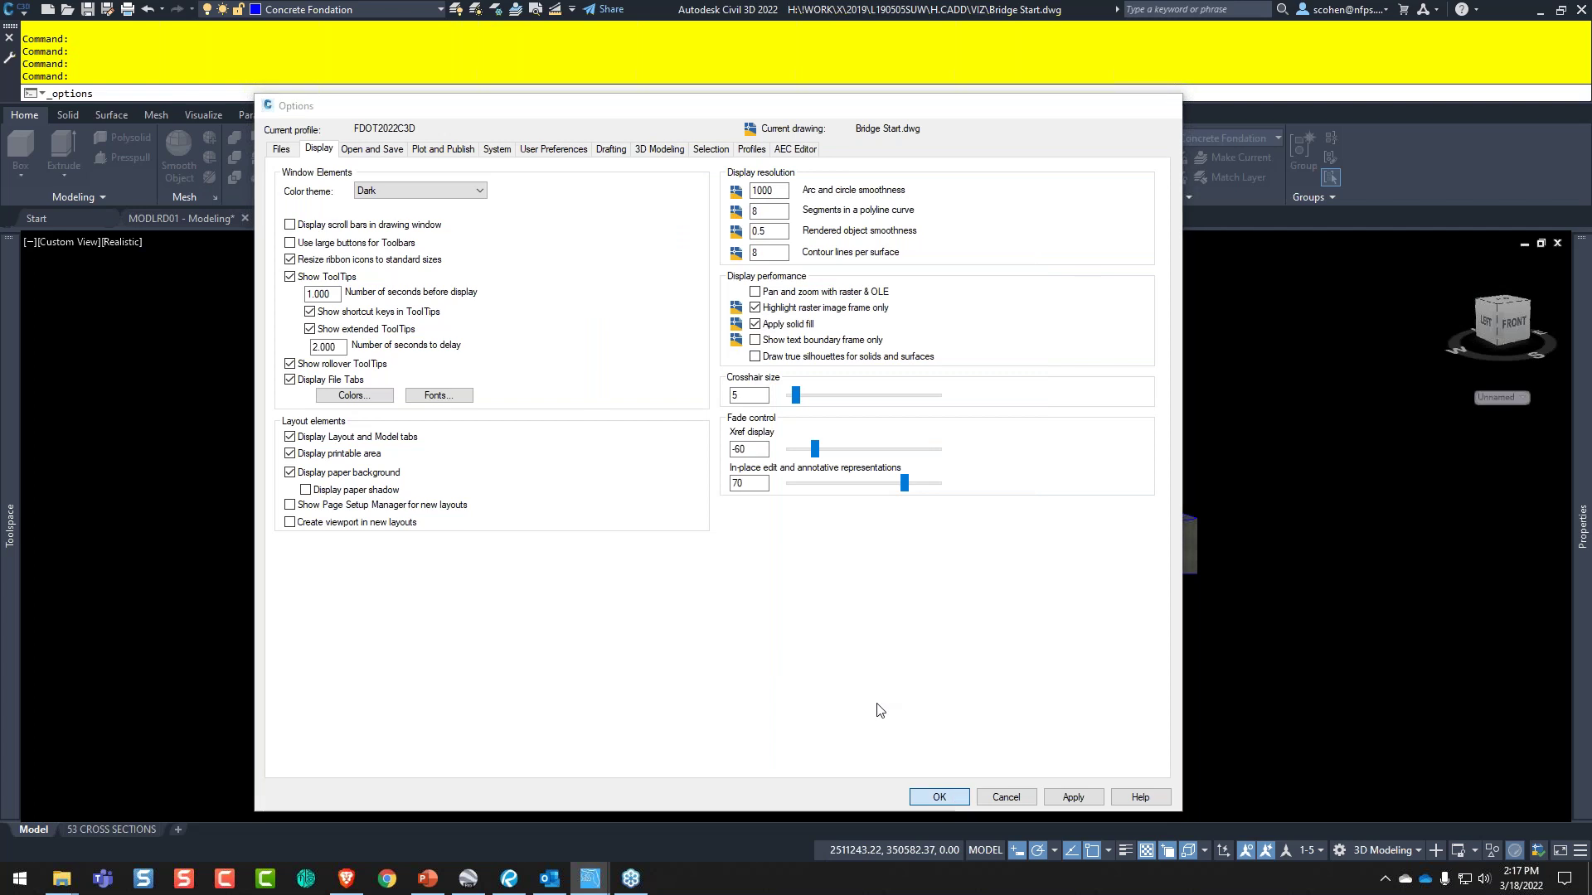
{"action": "key", "text": "Return"}
- Switch the visual style back to 2D Wireframe and orbit toward the block's short end
{"action": "left_click", "coordinate": [123, 241]}
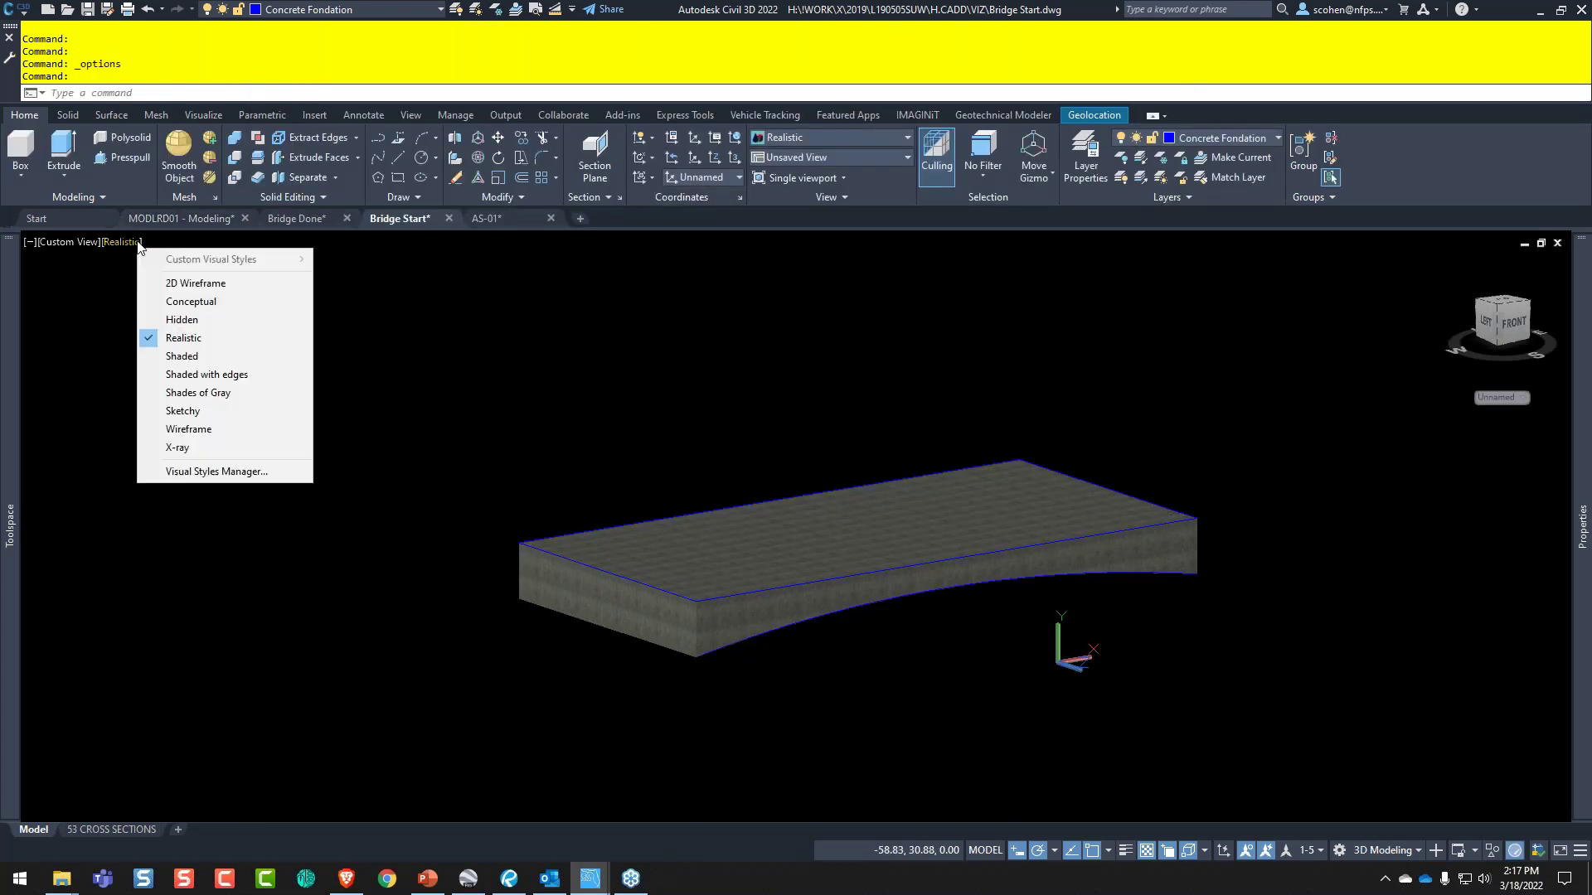
{"action": "left_click", "coordinate": [174, 282]}
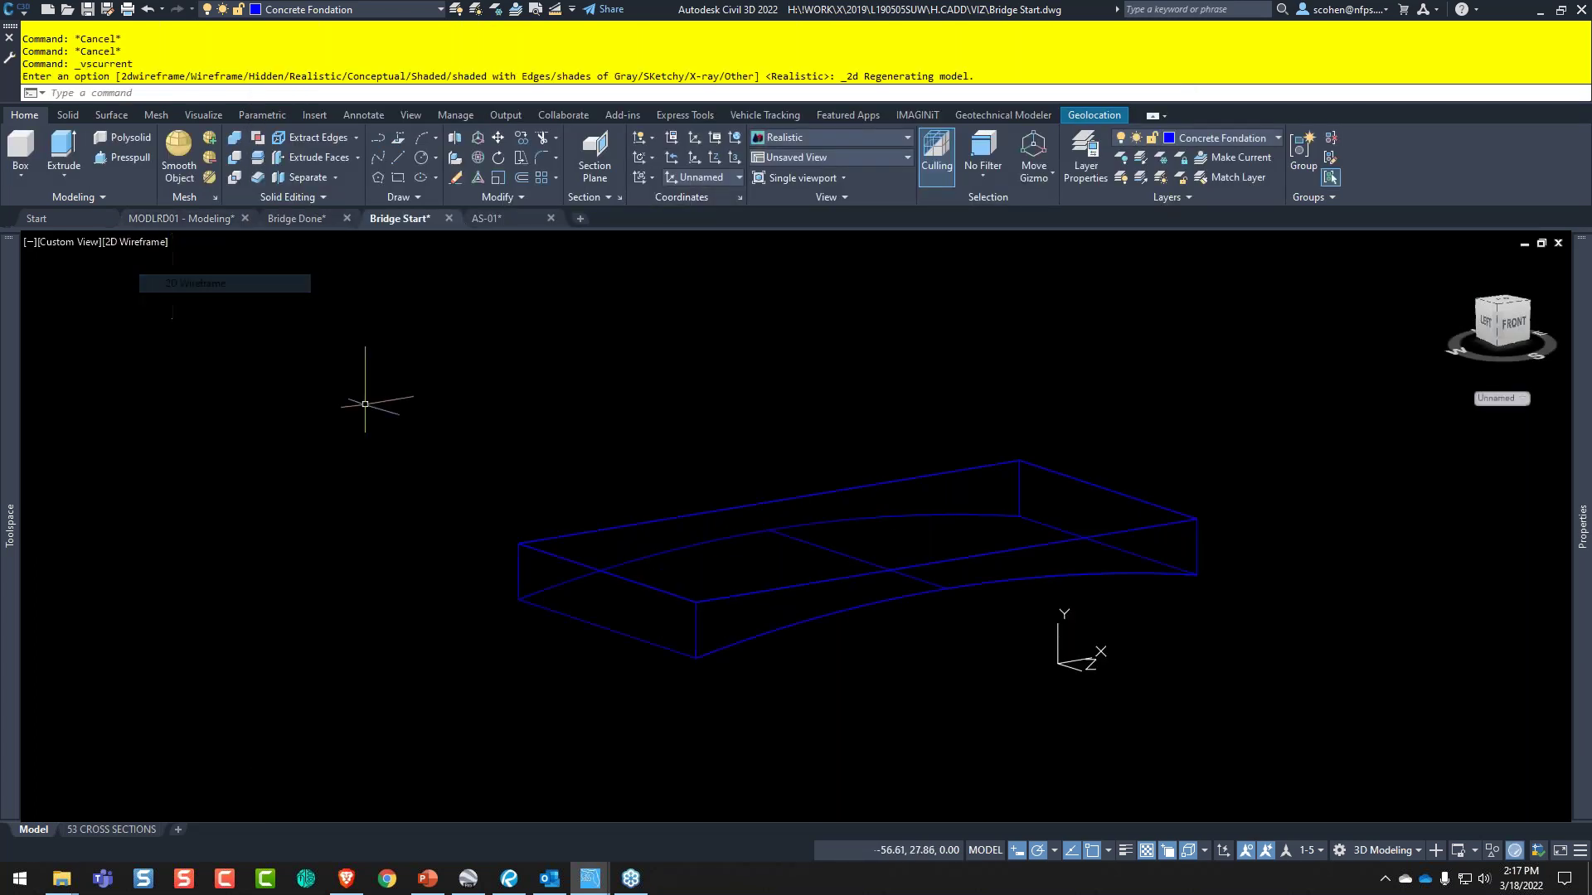
{"action": "middle_click_drag", "start_coordinate": [703, 556], "coordinate": [706, 648], "text": "shift"}
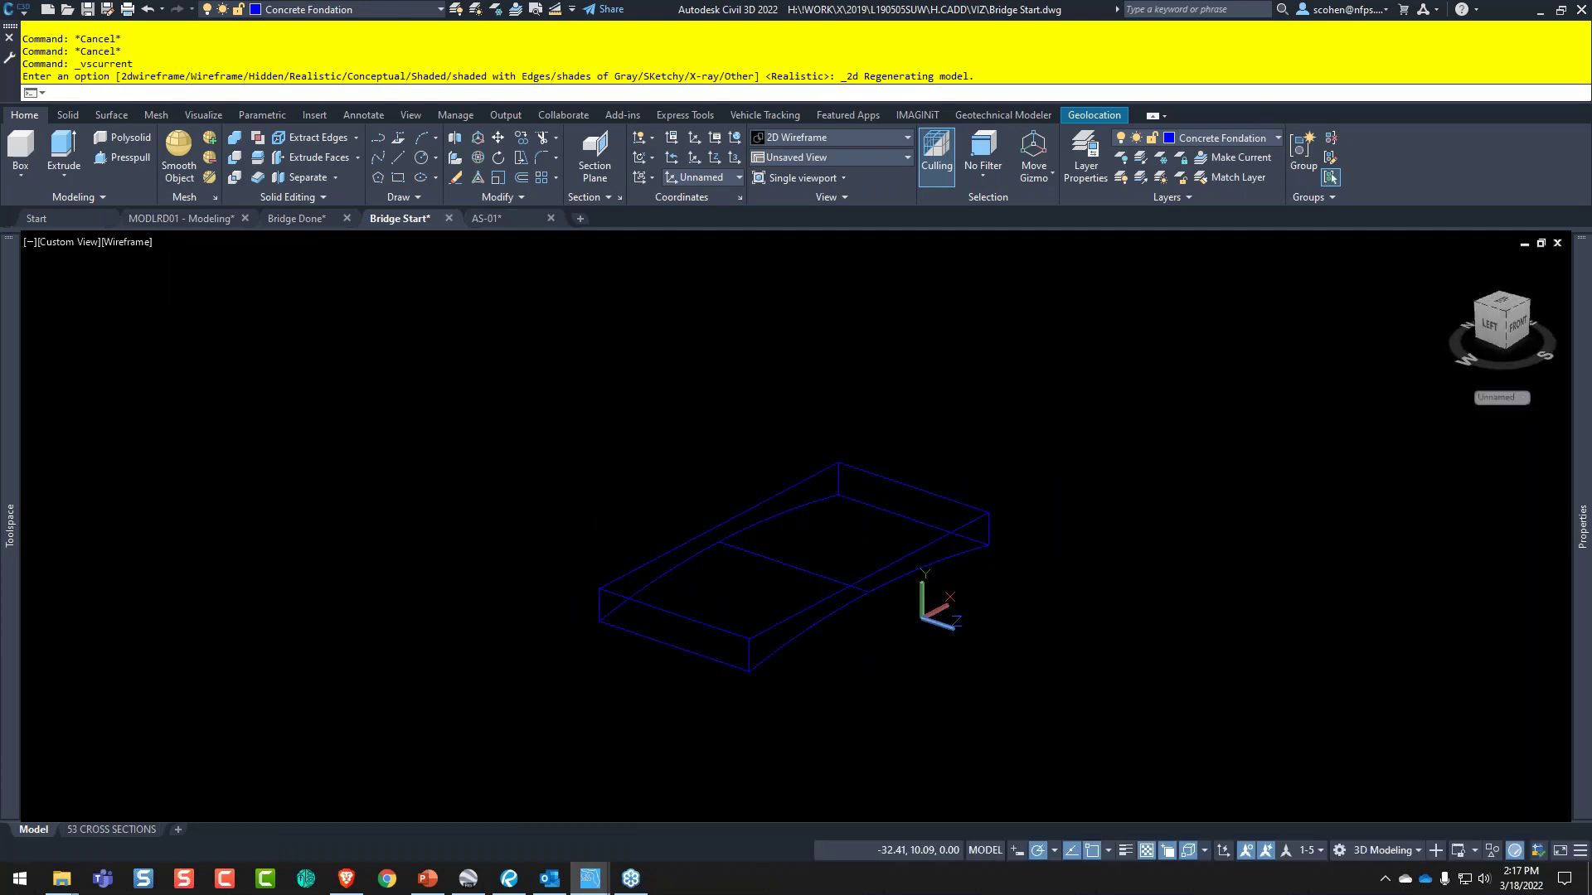
{"action": "scroll", "coordinate": [597, 605], "scroll_direction": "up", "scroll_amount": 5}
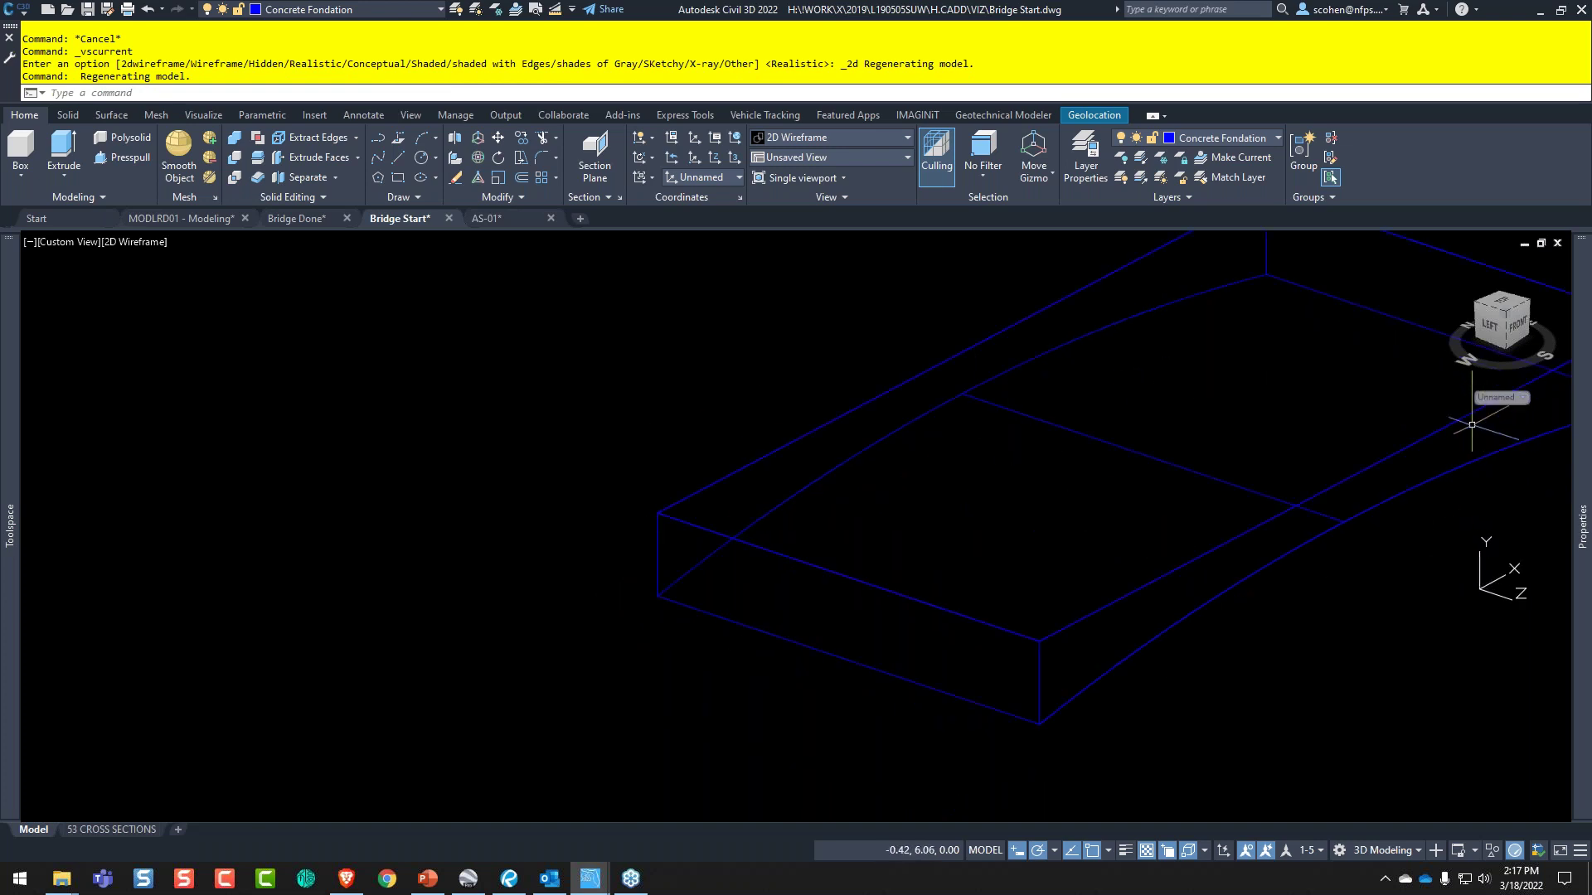
{"action": "middle_click_drag", "start_coordinate": [1153, 635], "coordinate": [782, 552]}
{"action": "scroll", "coordinate": [857, 537], "scroll_direction": "down", "scroll_amount": 2}
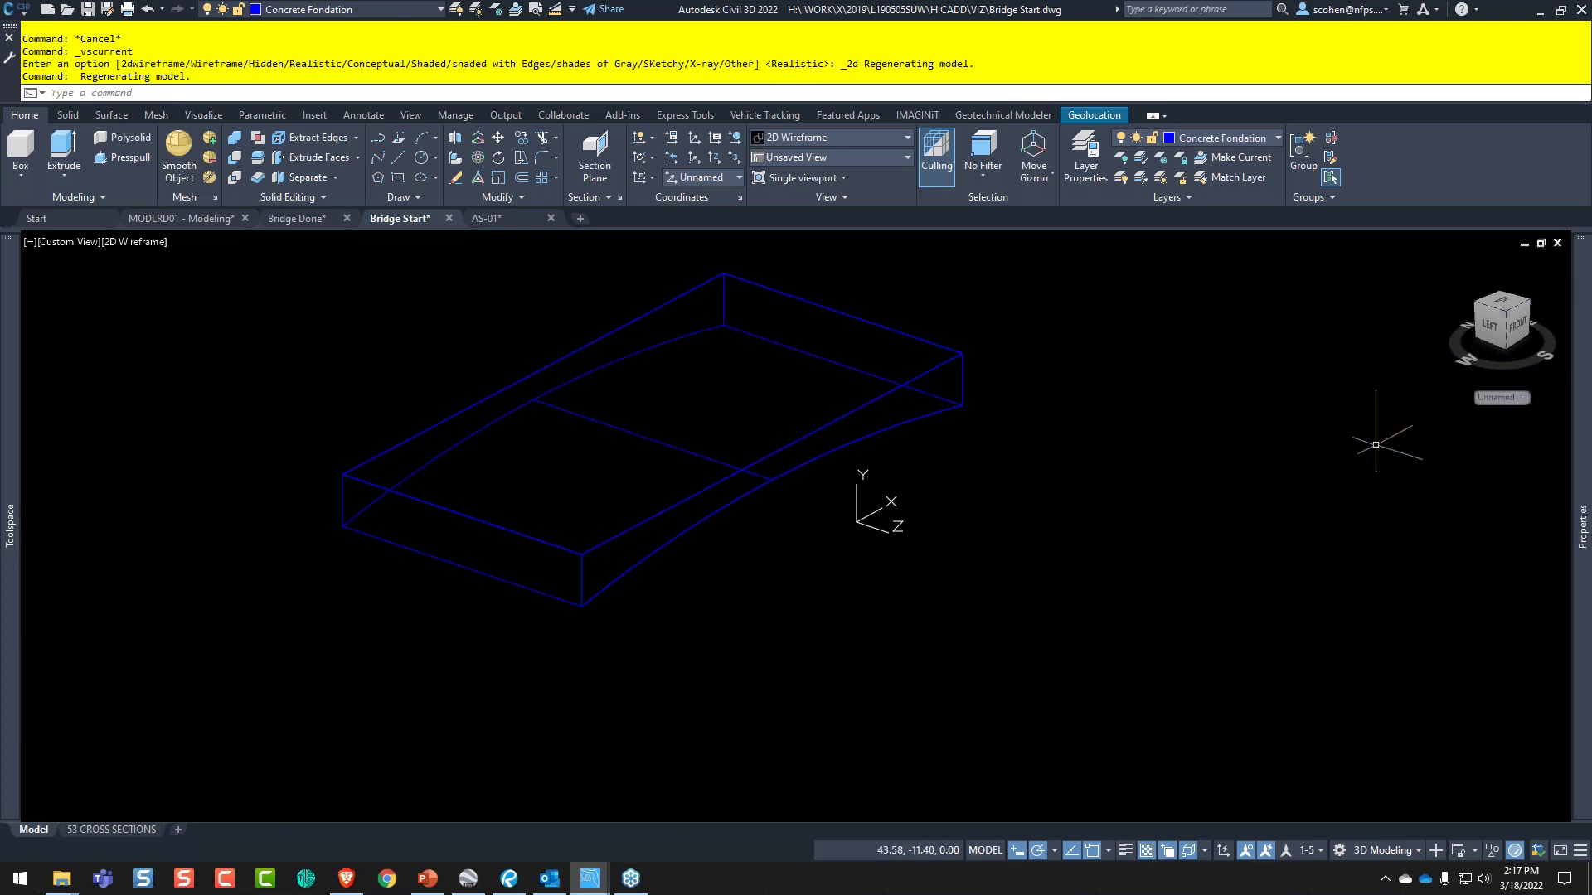
- Reset the UCS to the world coordinate system (WCS)
{"action": "left_click", "coordinate": [1499, 398]}
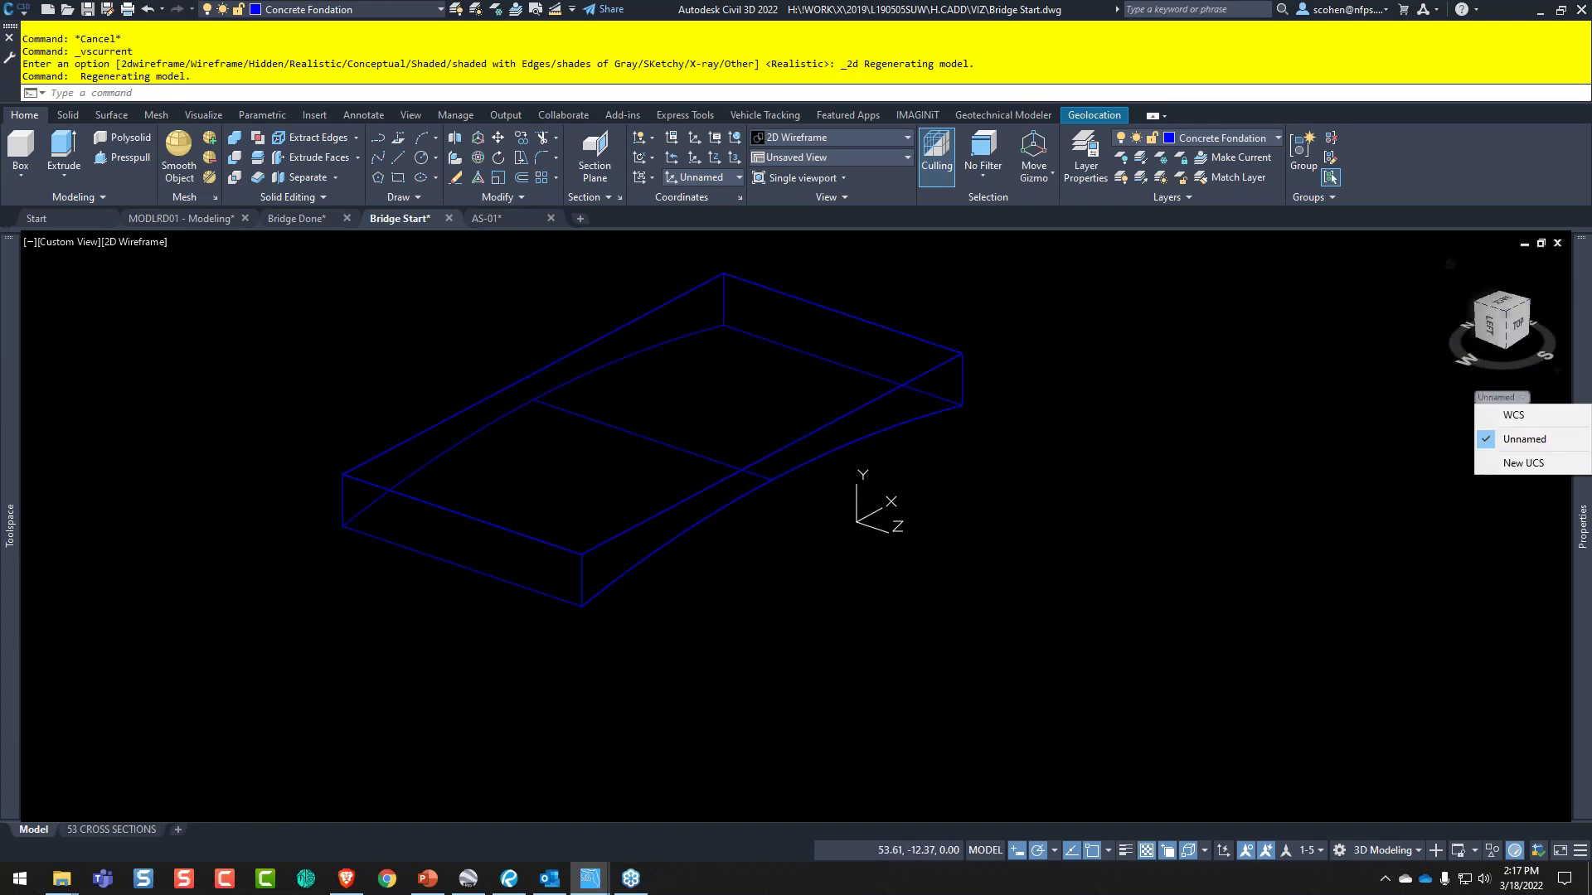
{"action": "left_click", "coordinate": [1504, 413]}
{"action": "middle_click_drag", "start_coordinate": [733, 580], "coordinate": [952, 640]}
{"action": "scroll", "coordinate": [814, 540], "scroll_direction": "up", "scroll_amount": 3}
{"action": "scroll", "coordinate": [816, 552], "scroll_direction": "up", "scroll_amount": 2}
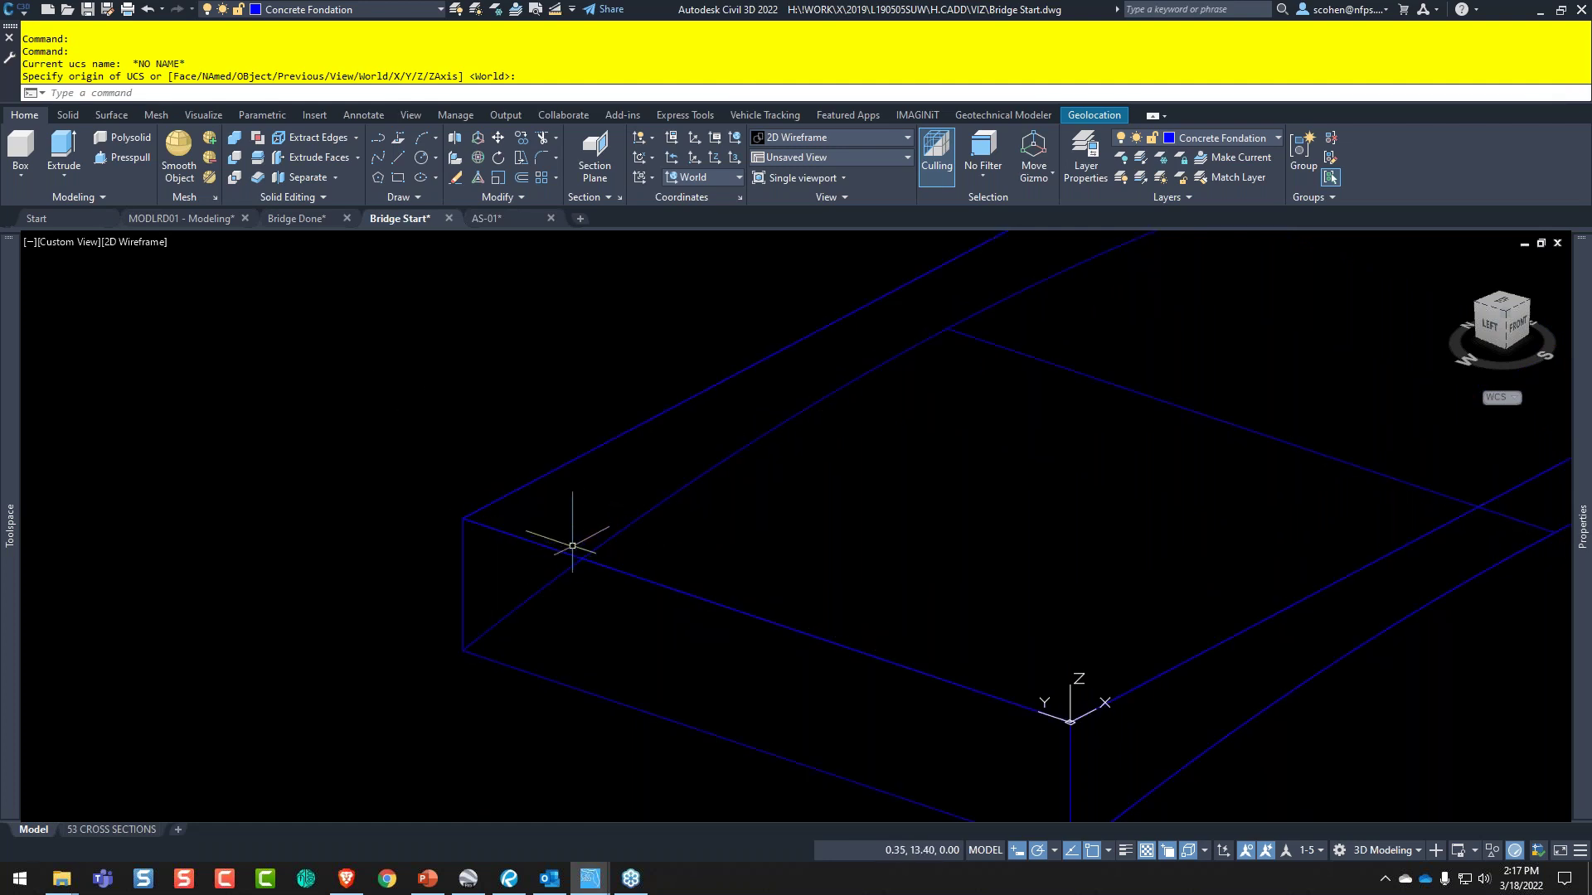
{"action": "left_click", "coordinate": [372, 8]}
{"action": "left_click", "coordinate": [369, 12]}
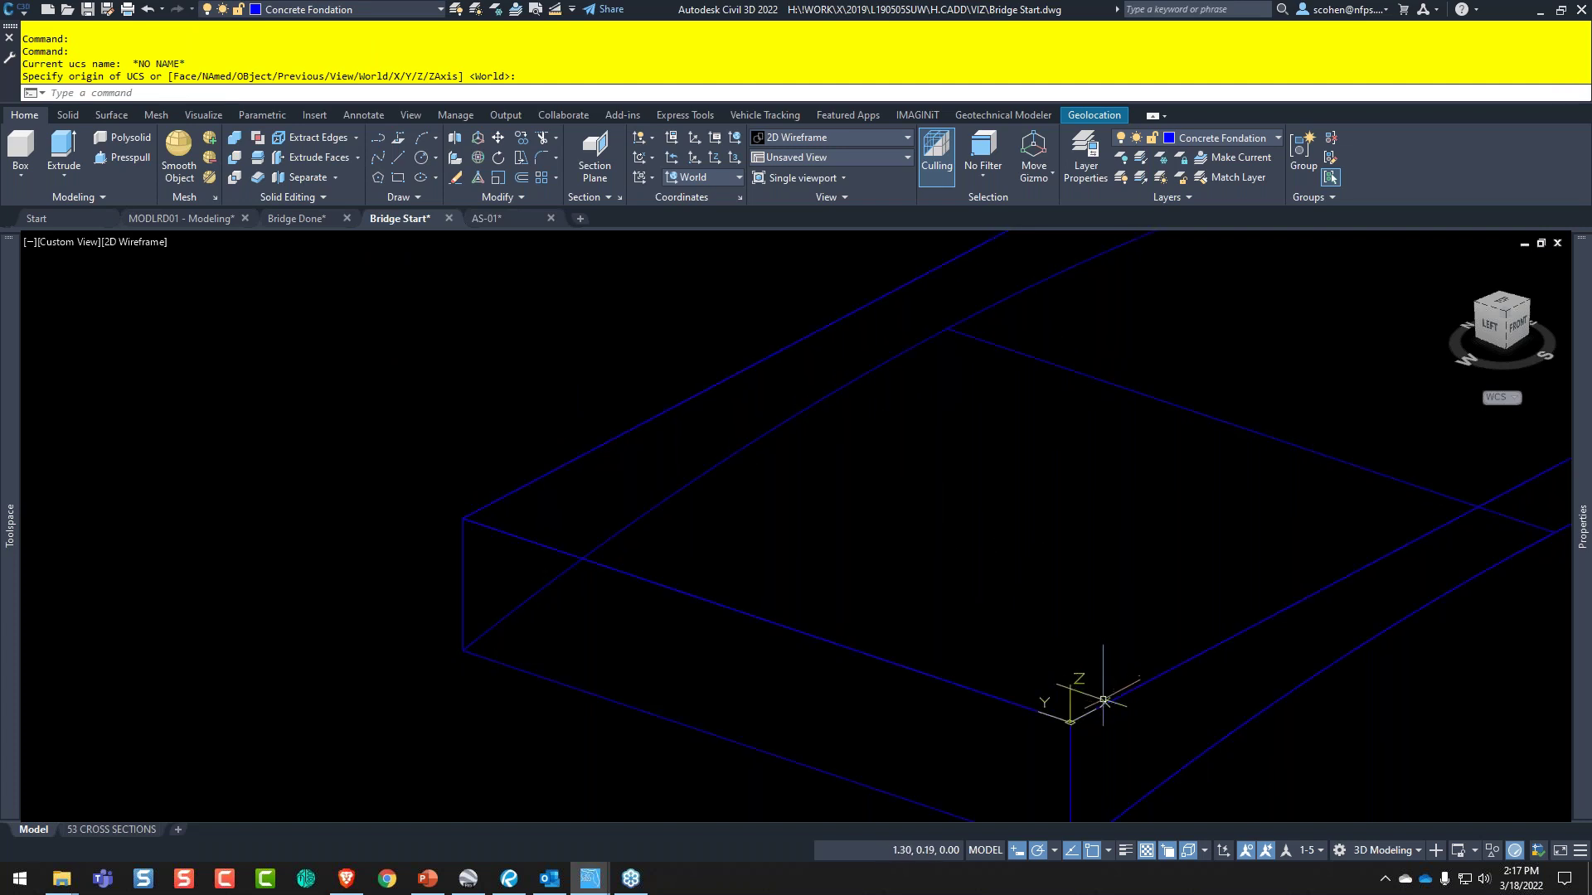
- Align the UCS with the block's short end face, X along its top edge direction and Y pointing vertically upward
{"action": "middle_click_drag", "start_coordinate": [1119, 680], "coordinate": [884, 538]}
{"action": "left_click", "coordinate": [891, 541]}
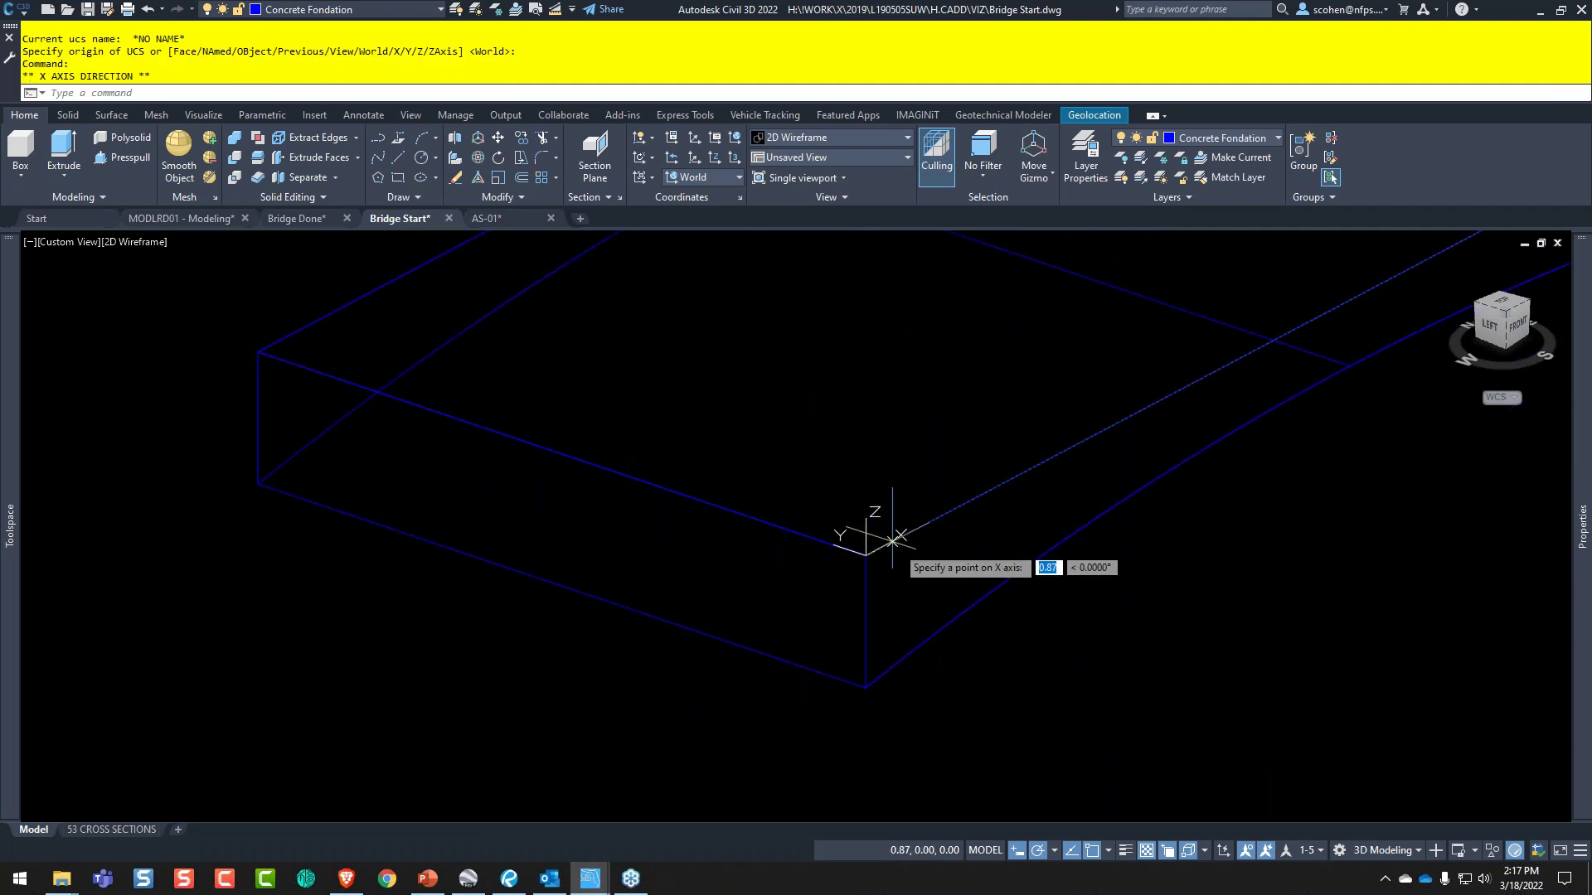
{"action": "left_click", "coordinate": [1107, 636]}
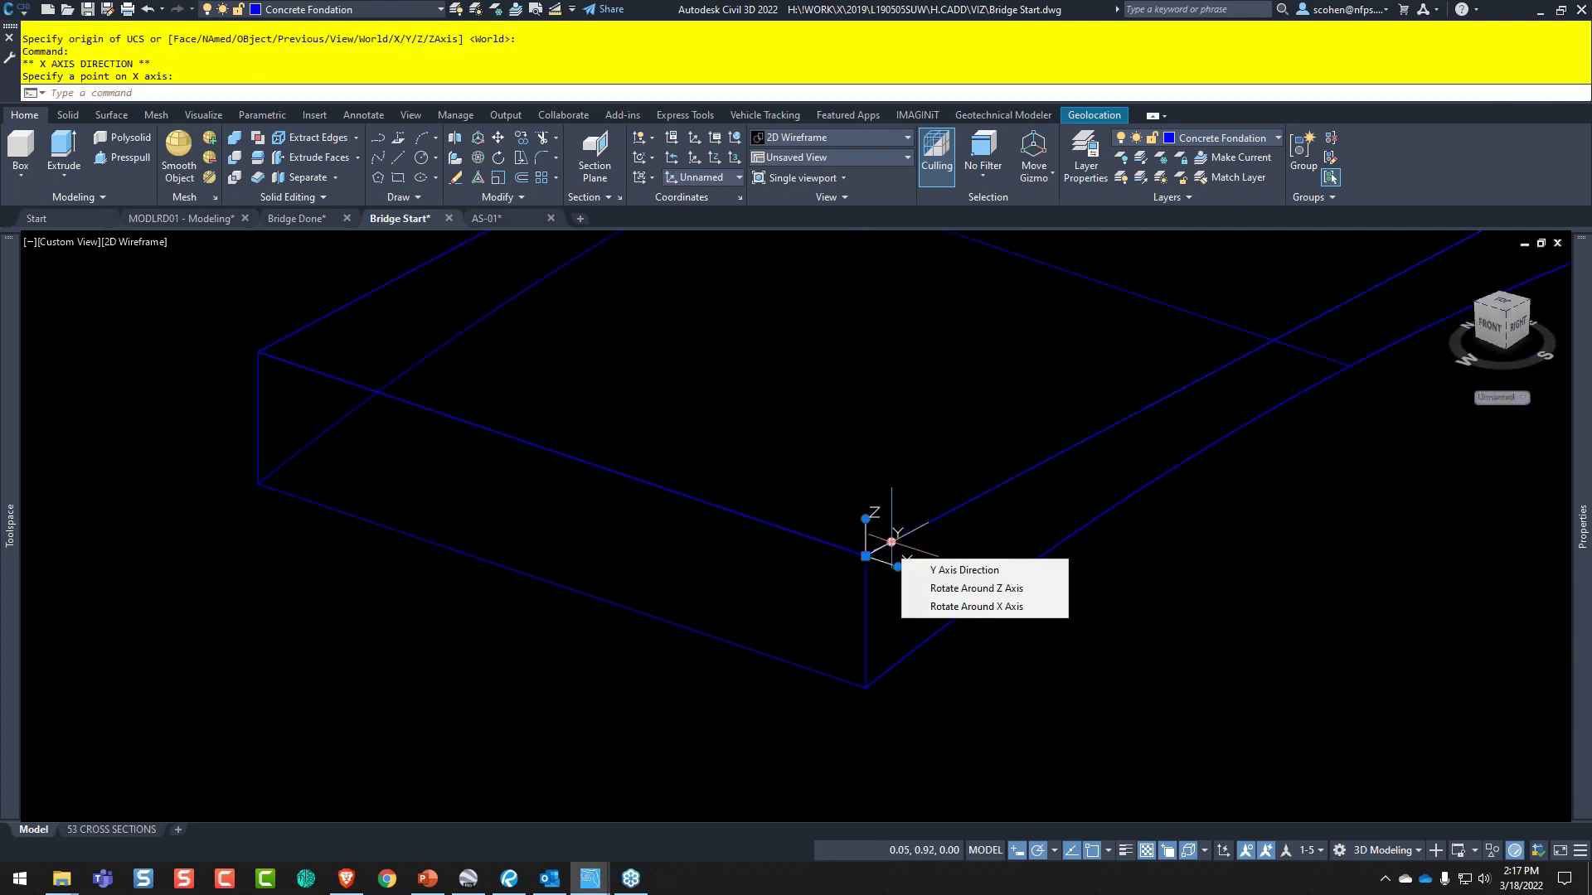
{"action": "left_click", "coordinate": [890, 540]}
{"action": "left_click", "coordinate": [853, 398]}
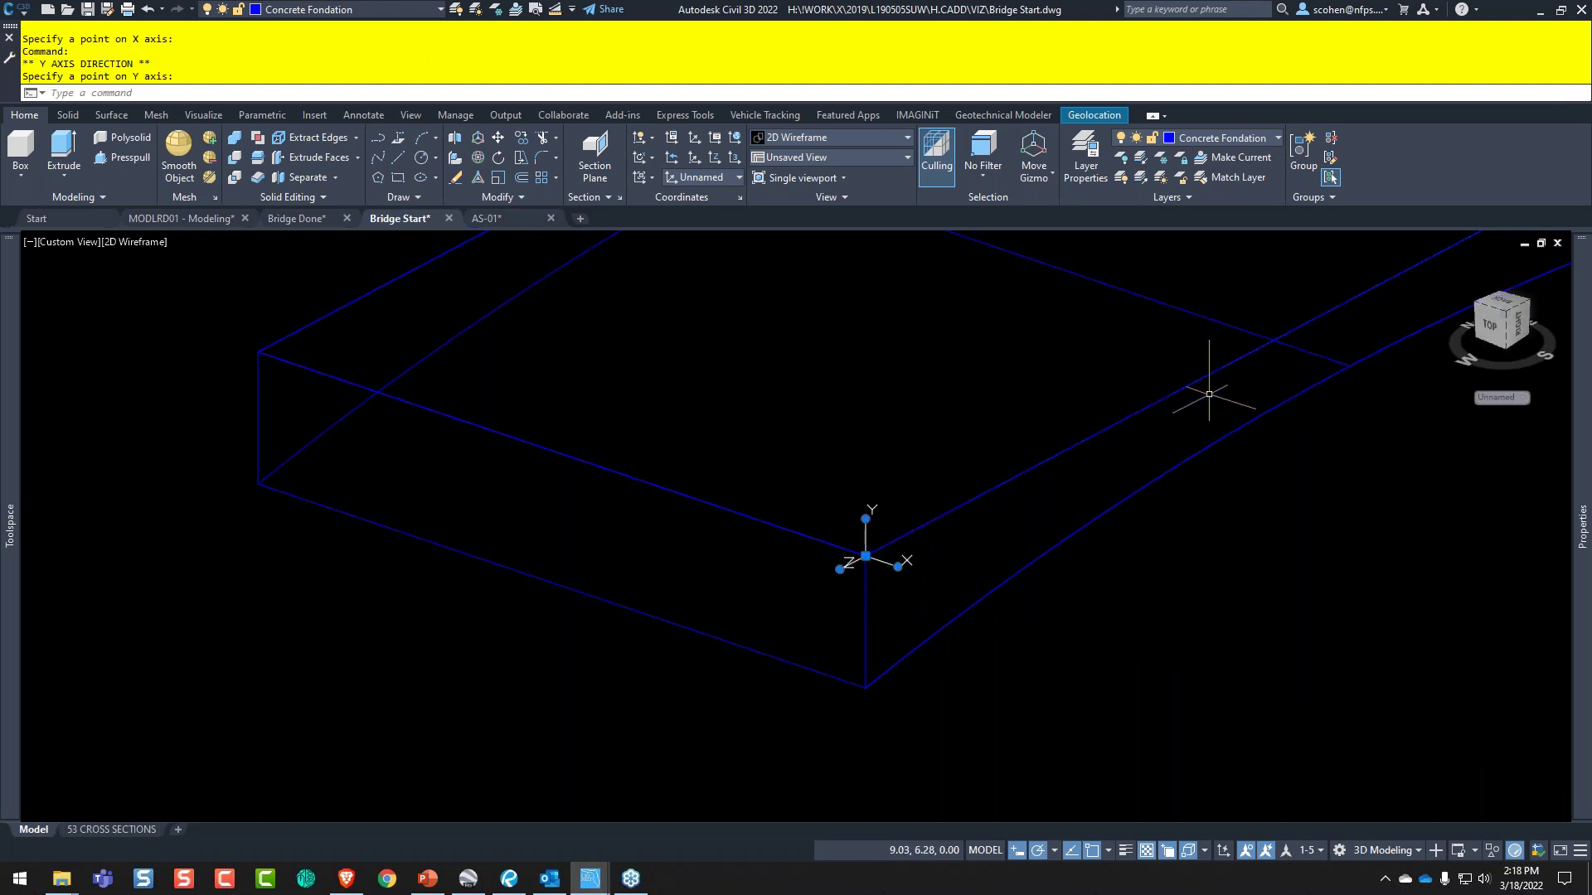
{"action": "middle_click_drag", "start_coordinate": [469, 355], "coordinate": [765, 601]}
{"action": "key", "text": "Escape"}
{"action": "key", "text": "Escape"}
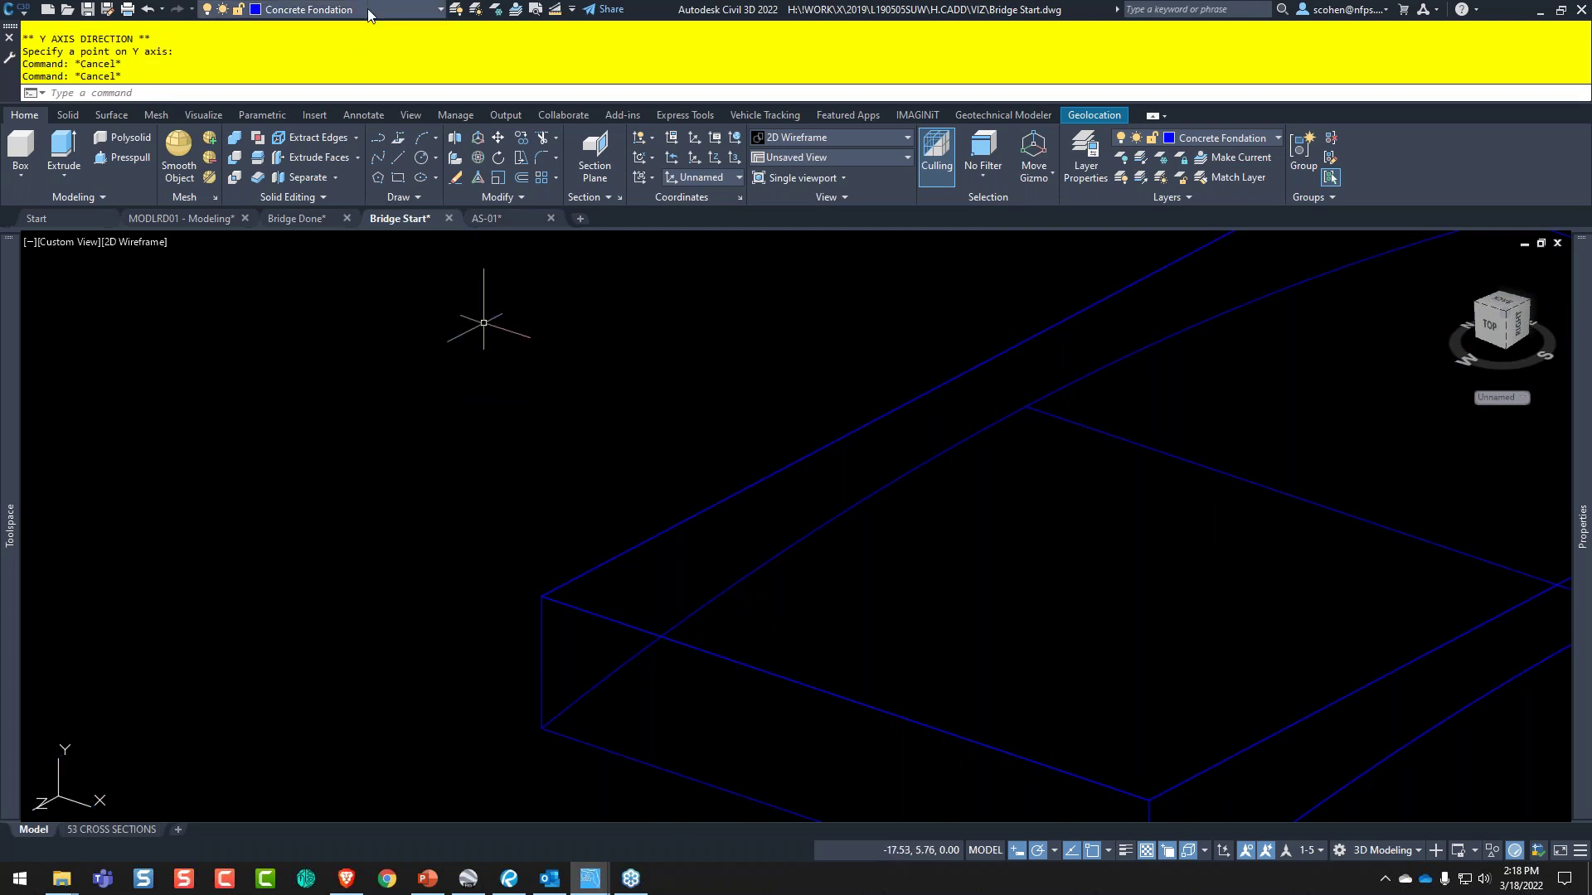
- Draw a 1 by 1 rectangle on the block's end plane, starting 1 unit along the top edge from its corner
{"action": "type", "text": "rec"}
{"action": "key", "text": "Return"}
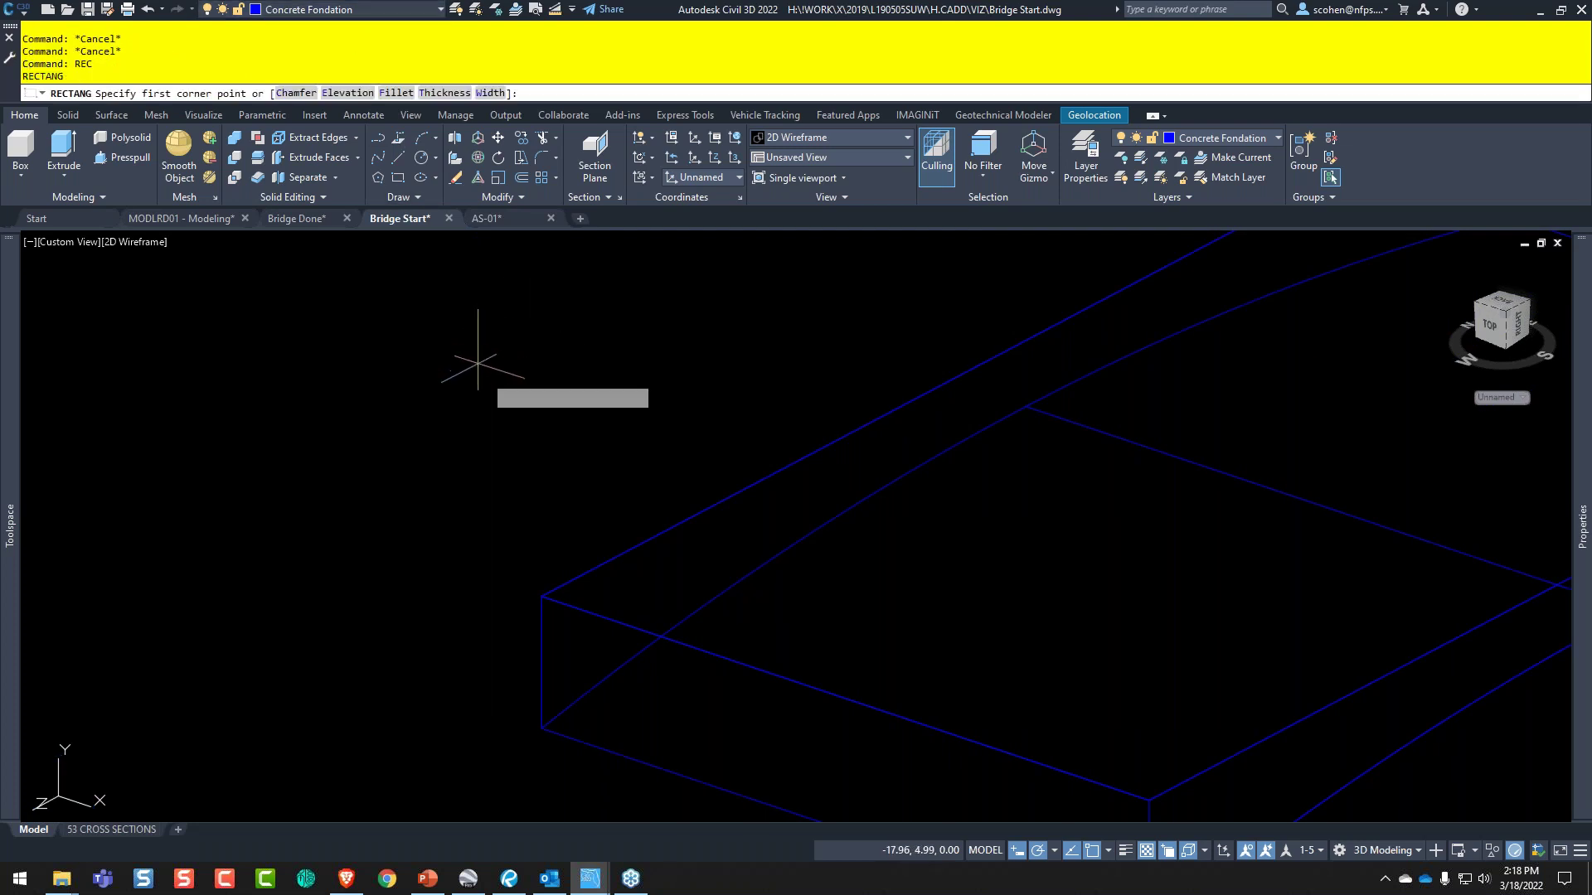
{"action": "scroll", "coordinate": [550, 558], "scroll_direction": "up", "scroll_amount": 2}
{"action": "middle_click_drag", "start_coordinate": [586, 580], "coordinate": [579, 540]}
{"action": "scroll", "coordinate": [551, 581], "scroll_direction": "up", "scroll_amount": 4}
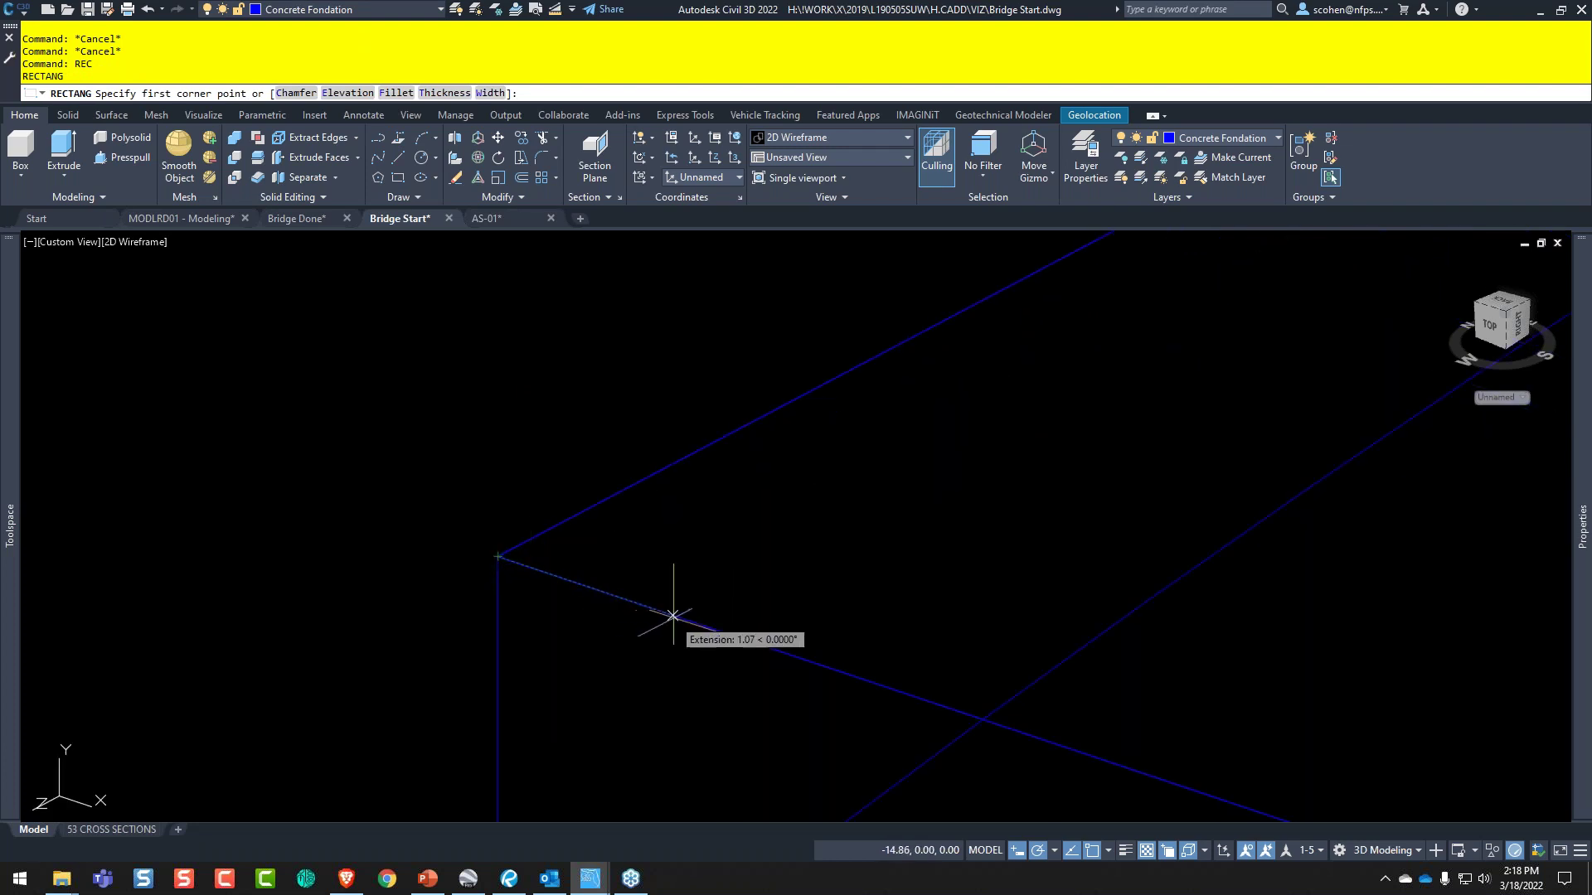
{"action": "type", "text": "1"}
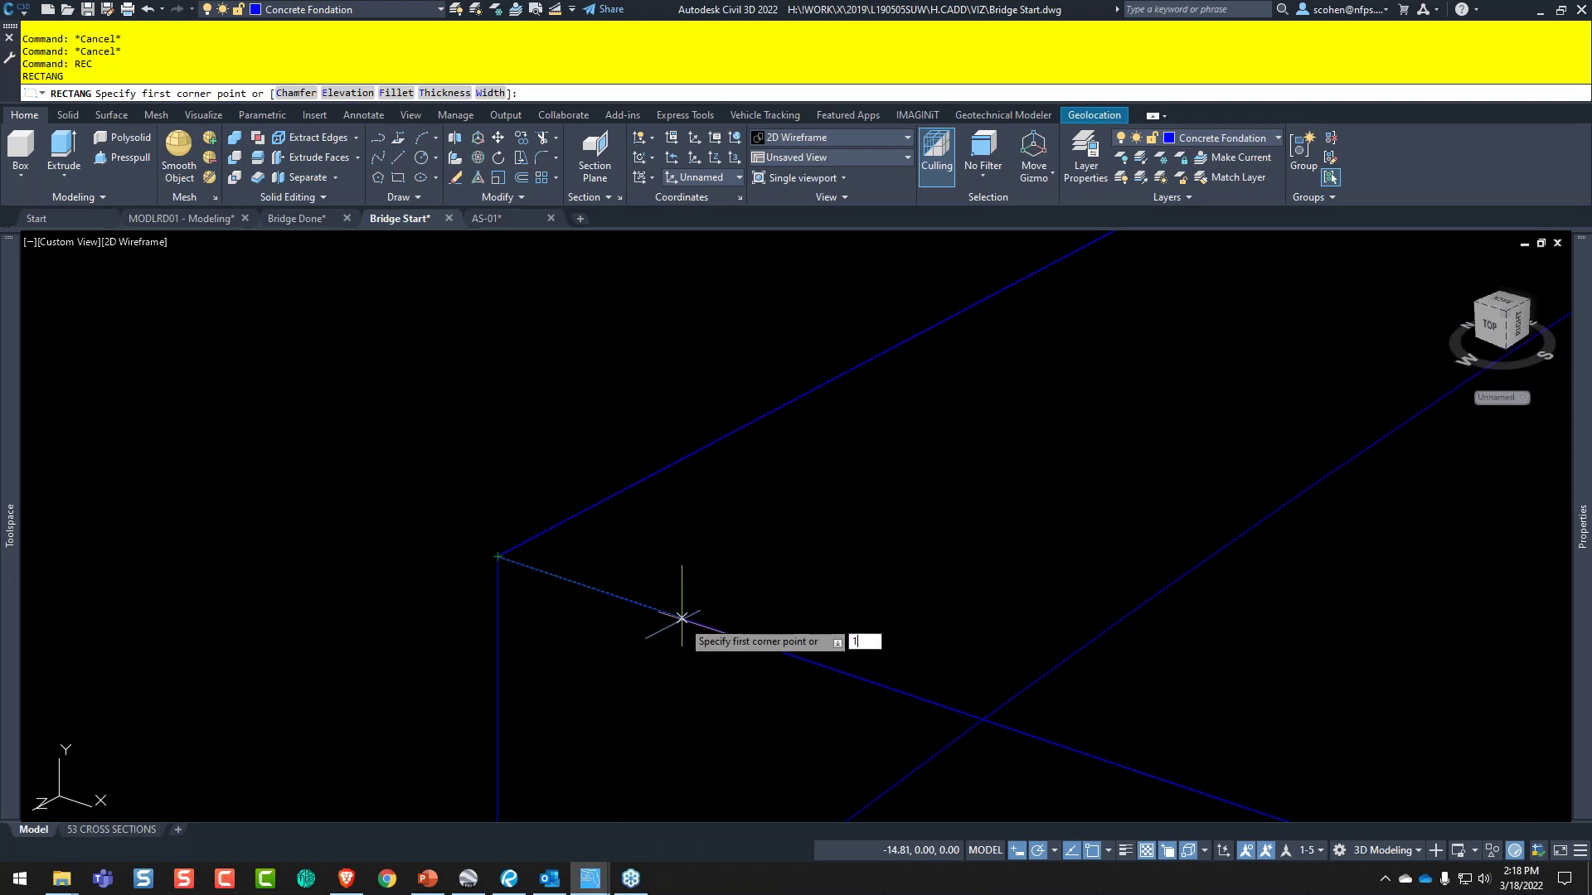
{"action": "key", "text": "Return"}
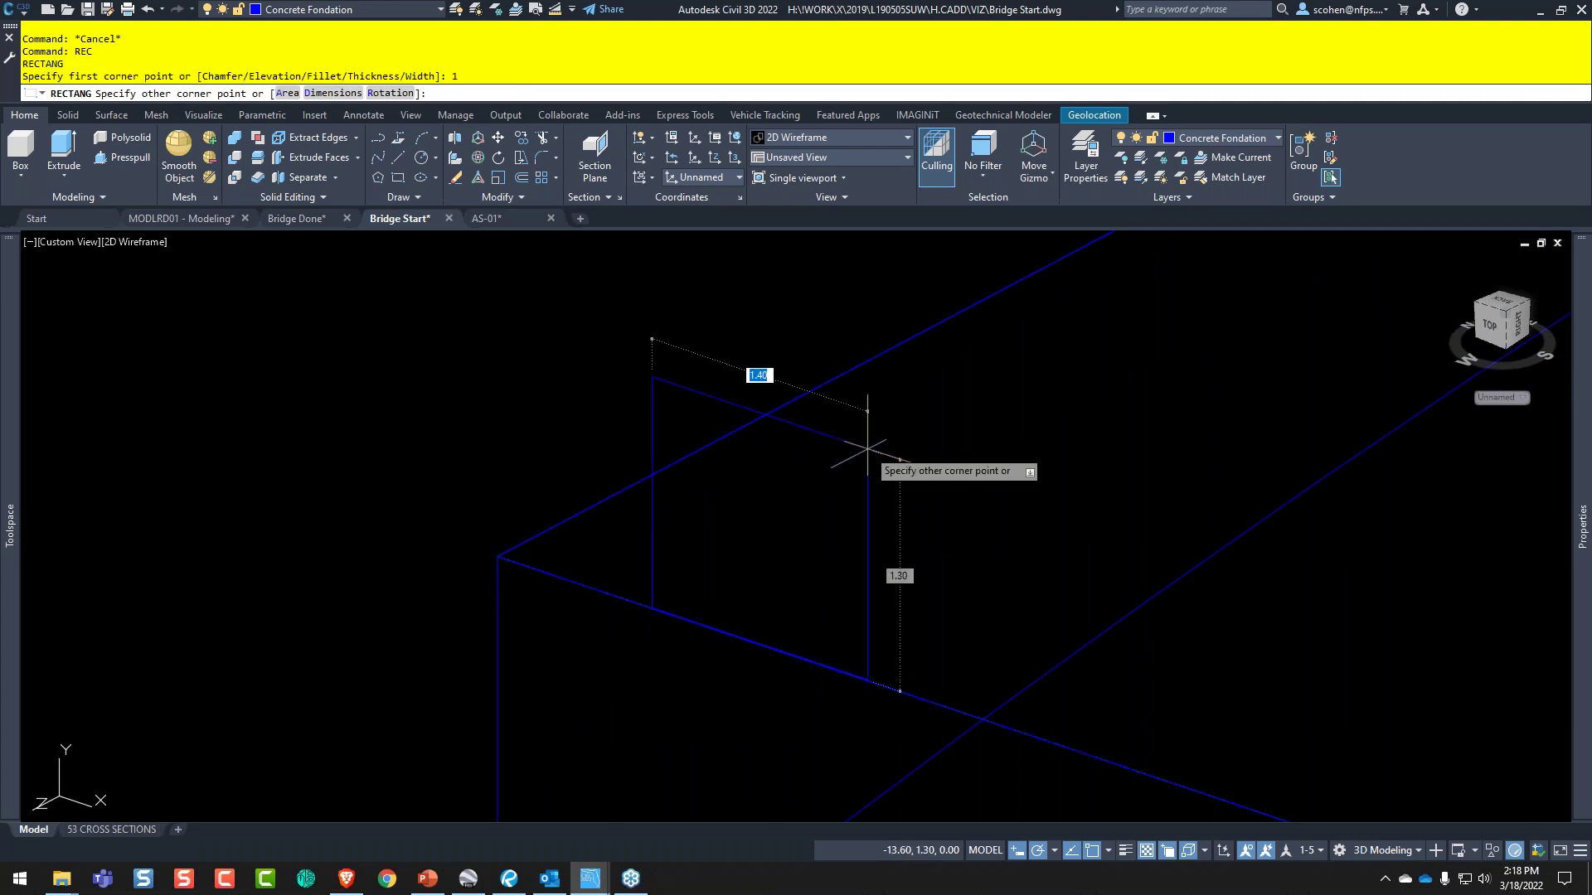
{"action": "type", "text": "1,1"}
{"action": "key", "text": "Return"}
- Extrude the small square along the full length of the block to its far end edge as a curb
{"action": "scroll", "coordinate": [880, 428], "scroll_direction": "down", "scroll_amount": 4}
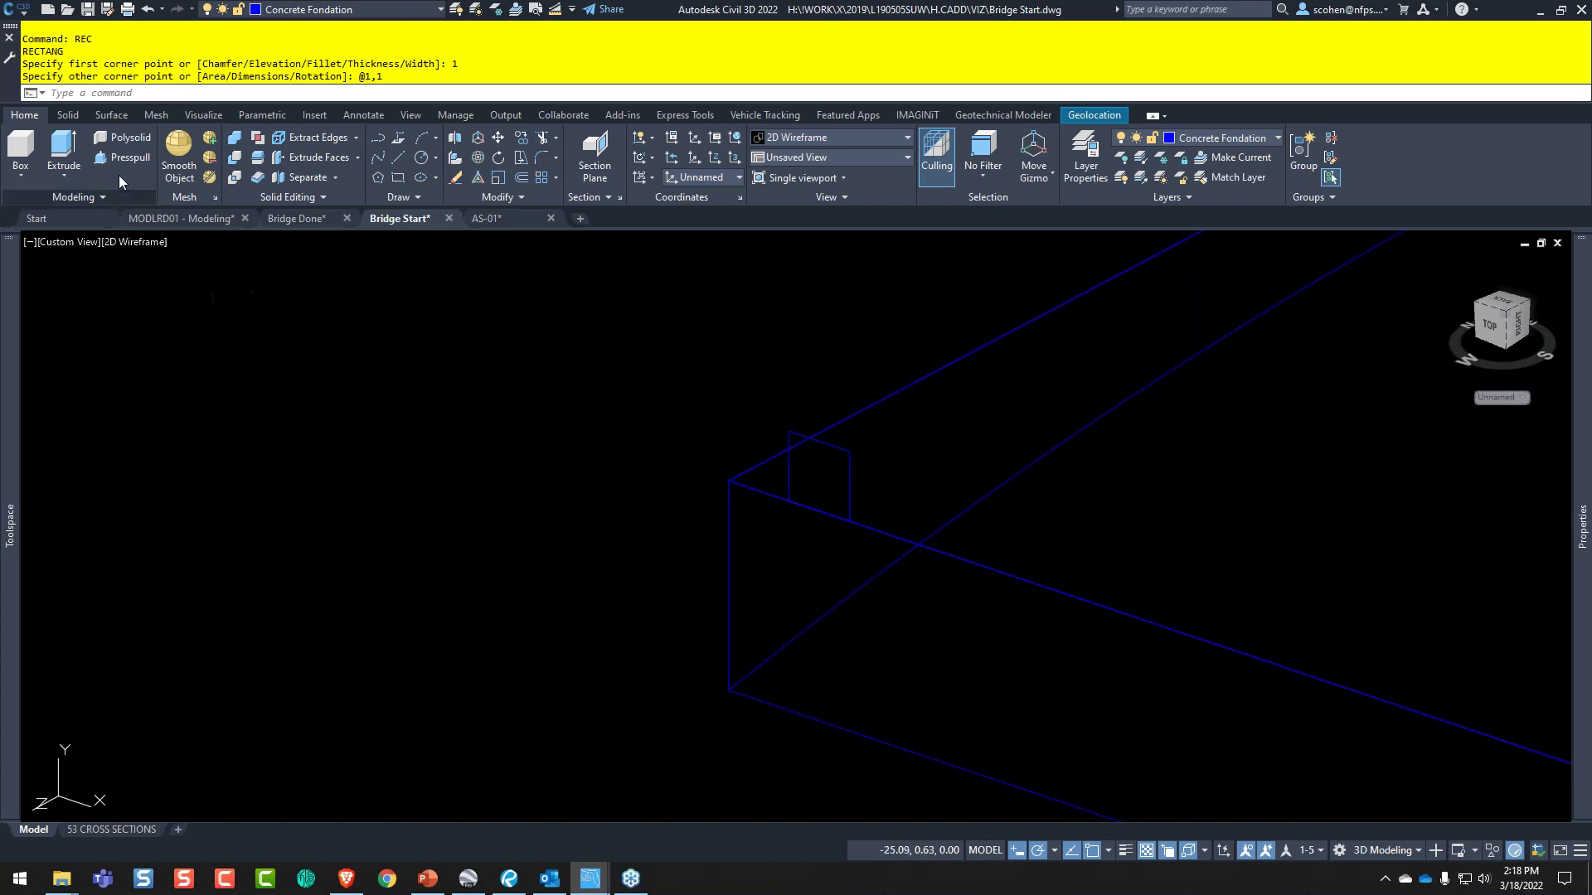
{"action": "left_click", "coordinate": [64, 149]}
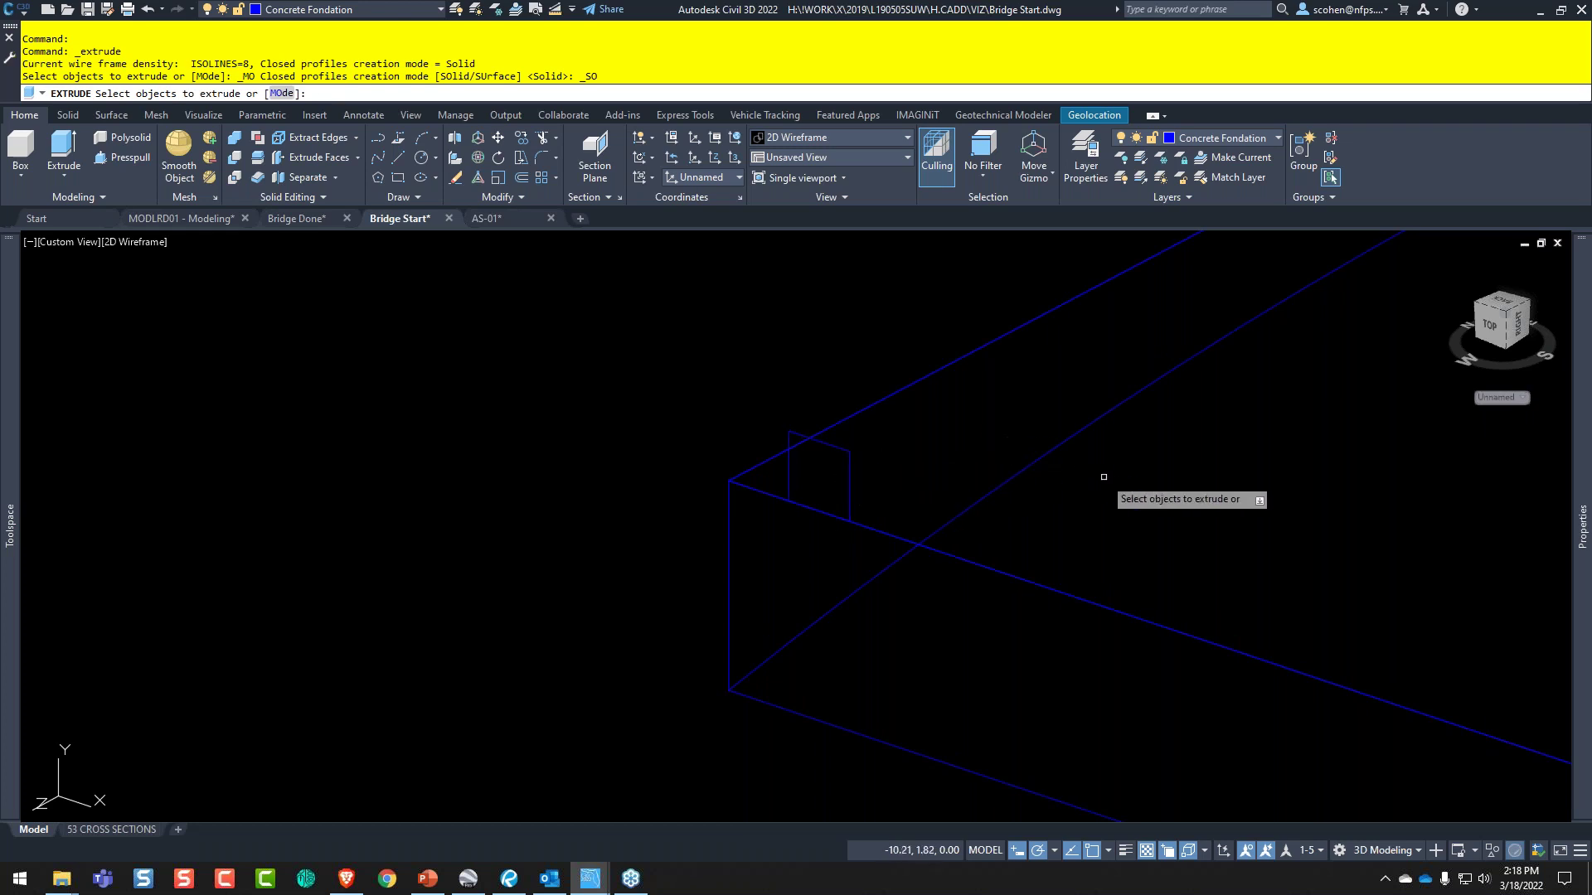
{"action": "left_click", "coordinate": [833, 447]}
{"action": "key", "text": "Return"}
{"action": "scroll", "coordinate": [931, 384], "scroll_direction": "down", "scroll_amount": 4}
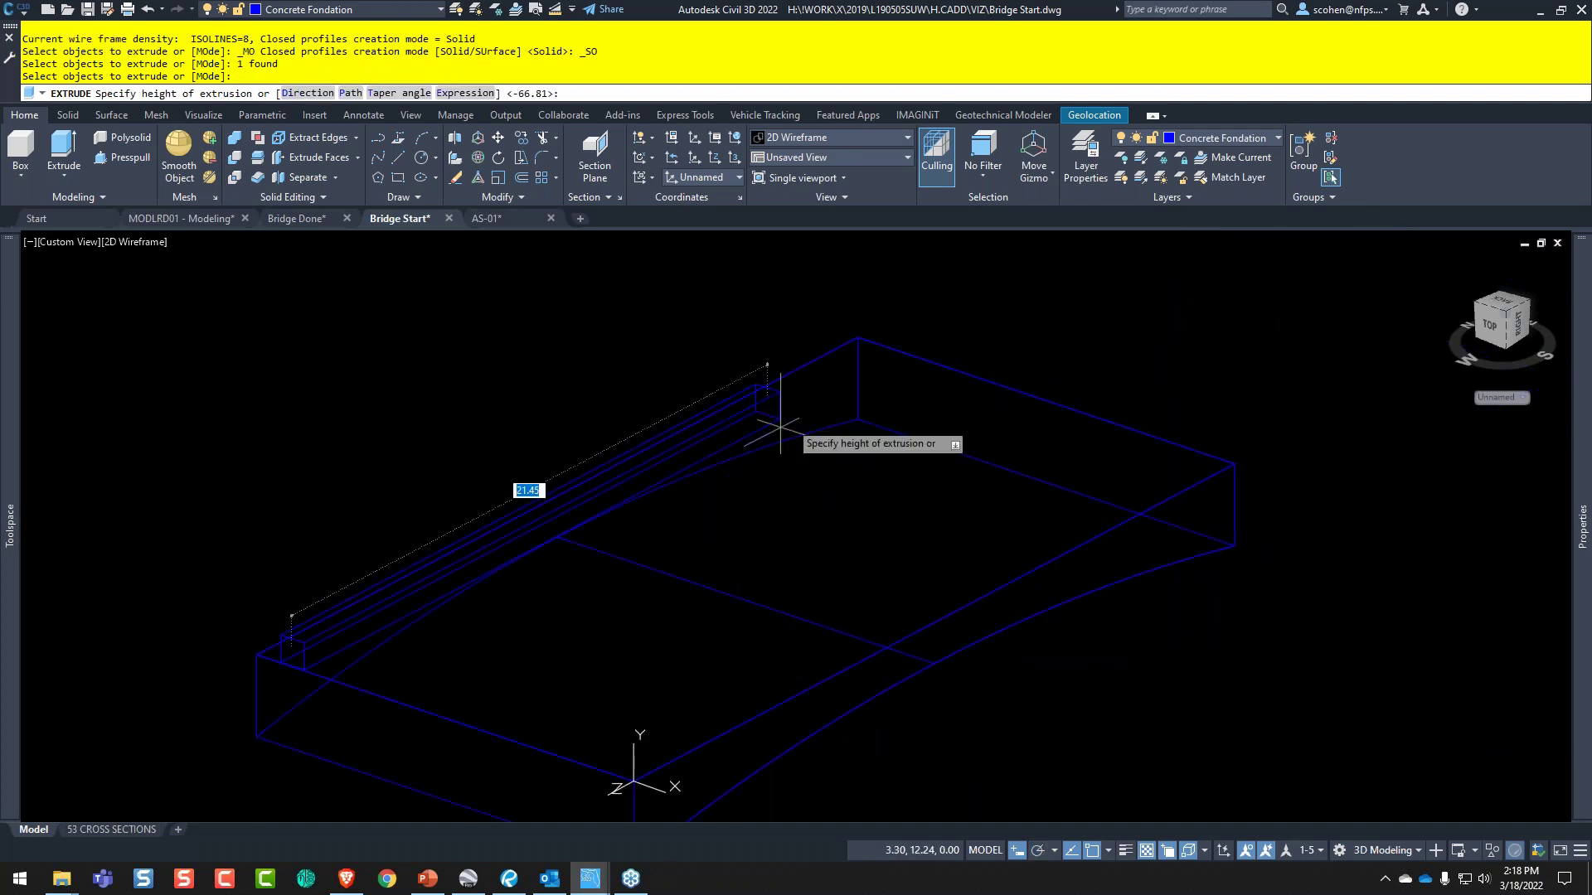
{"action": "right_click", "coordinate": [845, 398], "text": "shift"}
{"action": "key", "text": "r"}
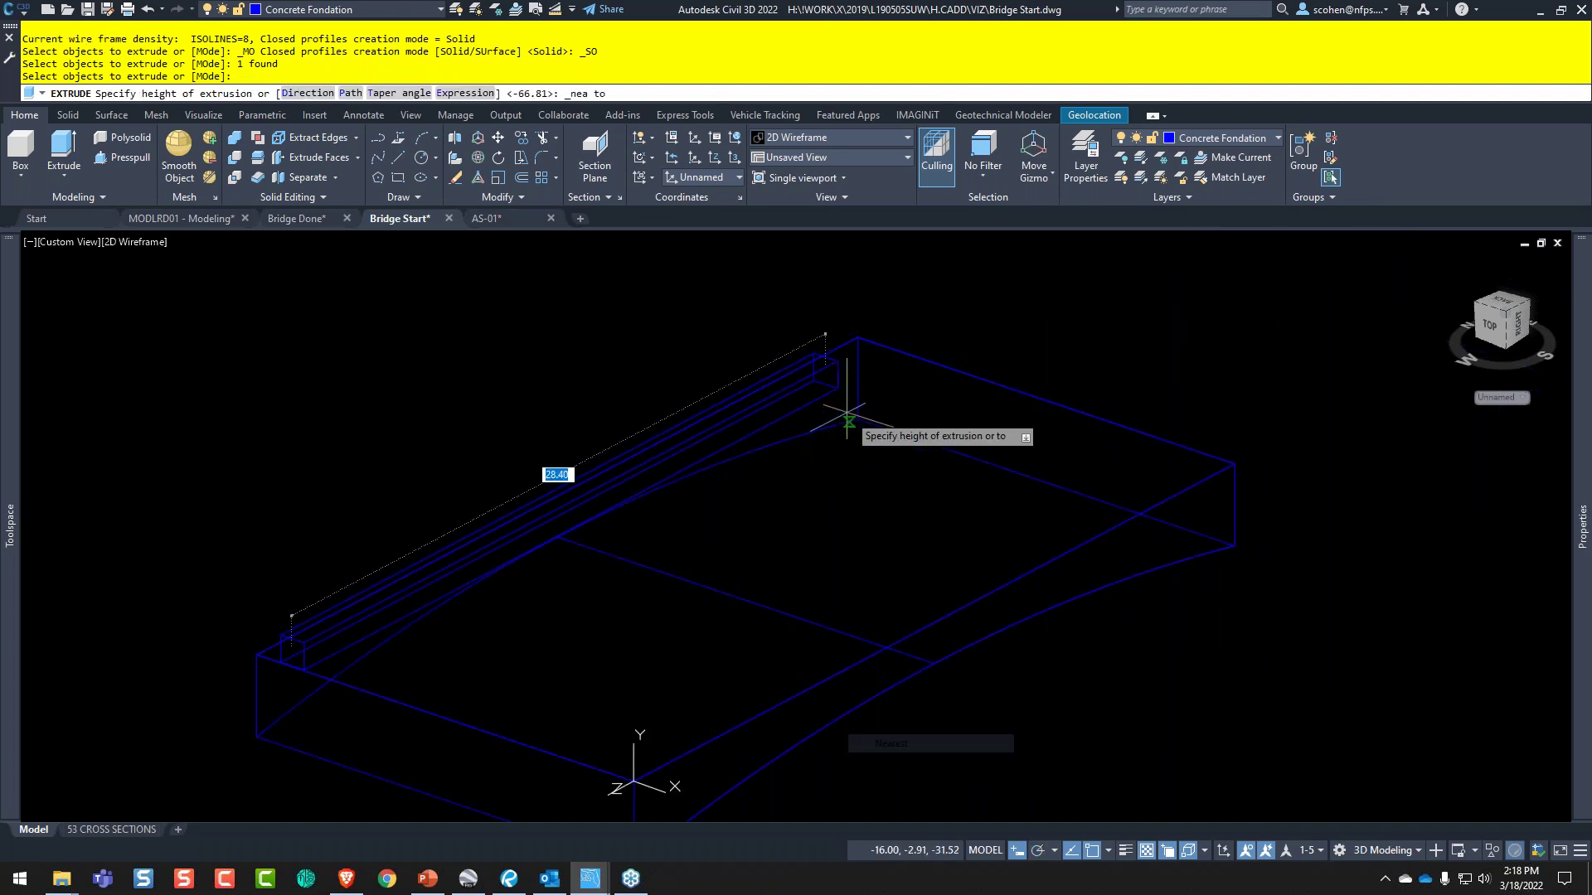
{"action": "left_click", "coordinate": [1087, 418]}
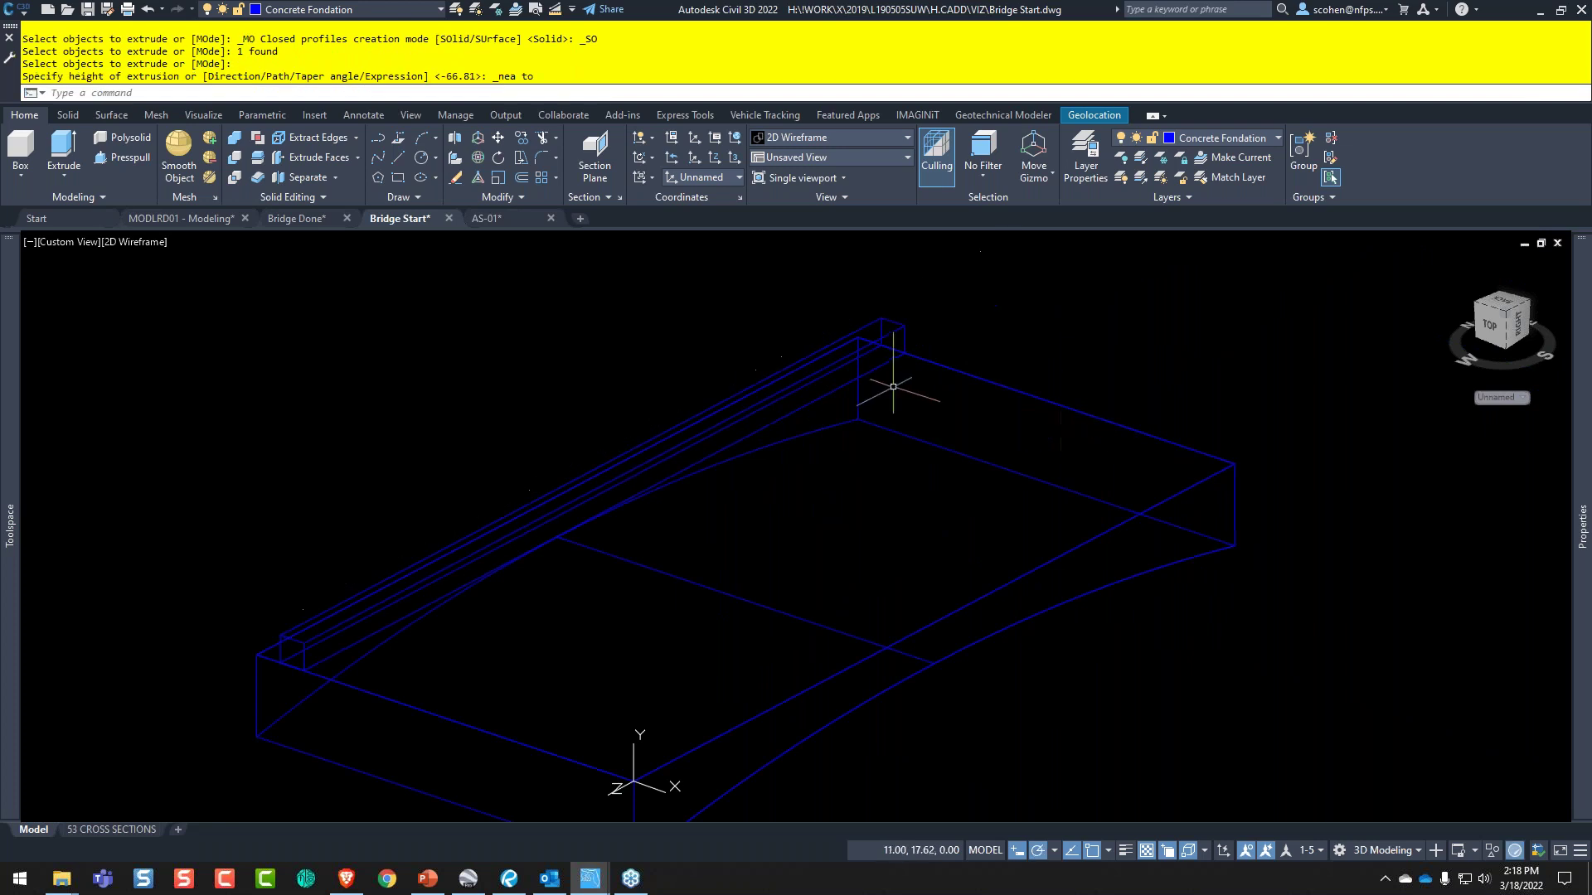
{"action": "middle_click_drag", "start_coordinate": [604, 576], "coordinate": [682, 484]}
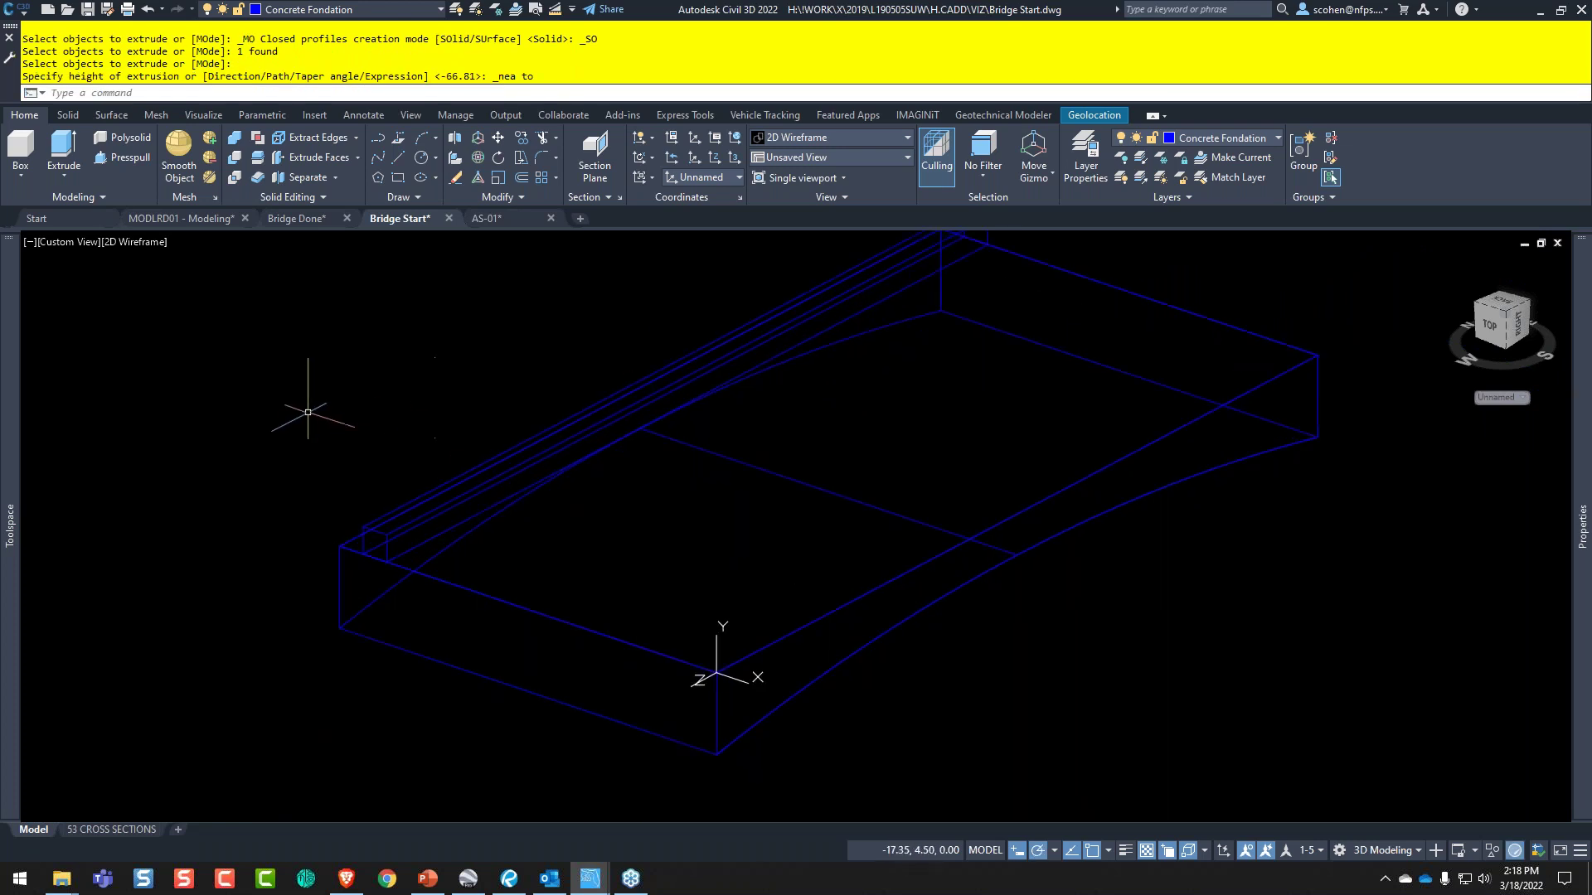
{"action": "type", "text": "mi"}
{"action": "key", "text": "Return"}
{"action": "type", "text": "imi"}
{"action": "key", "text": "Return"}
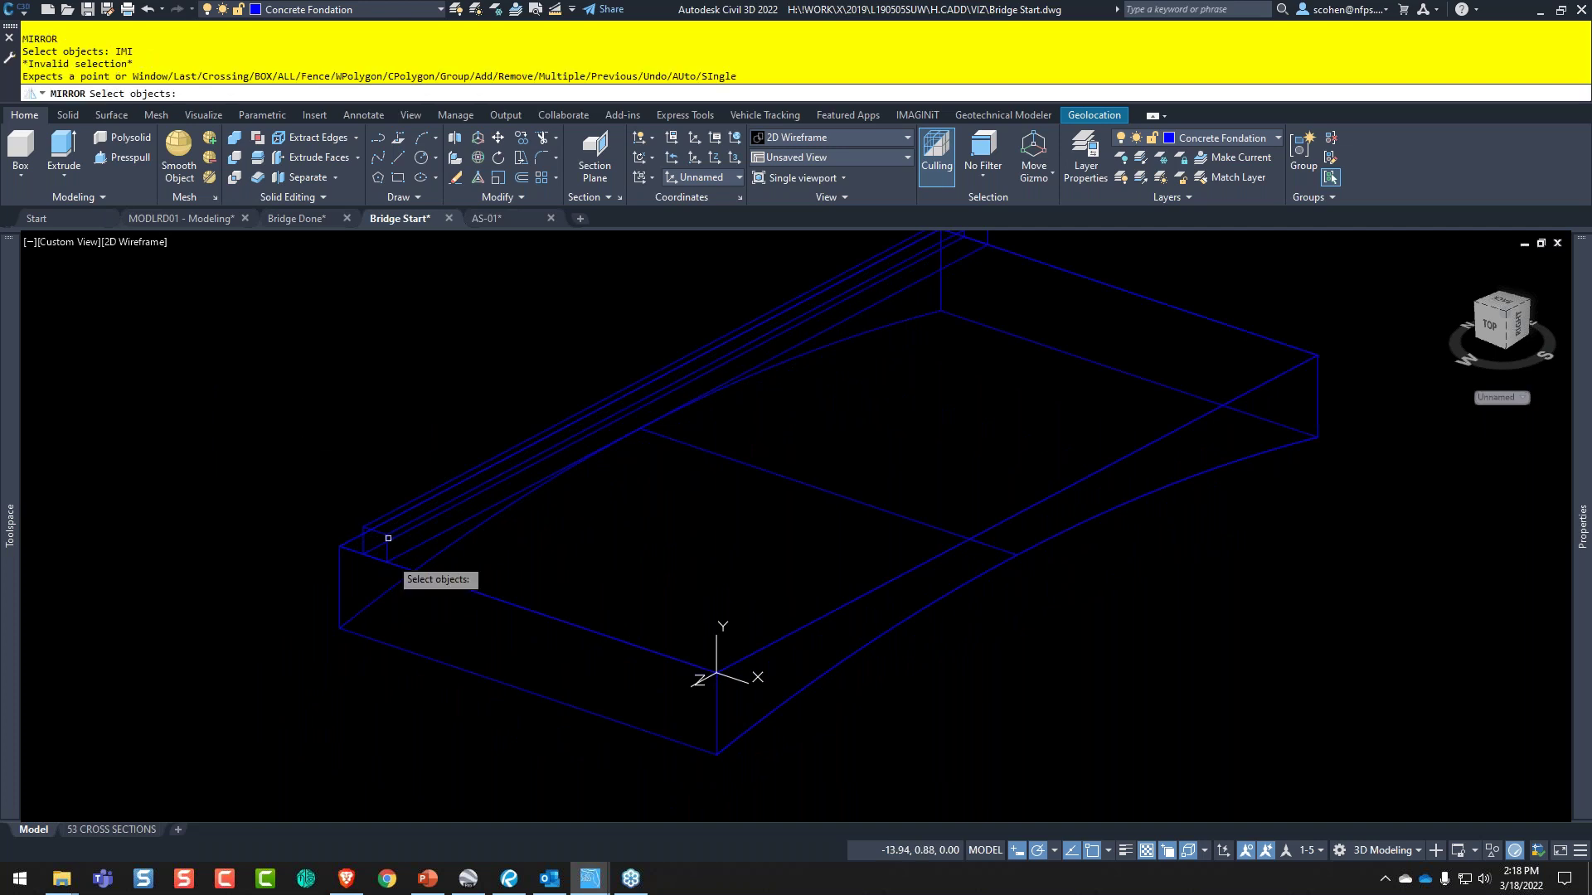
{"action": "left_click", "coordinate": [411, 530]}
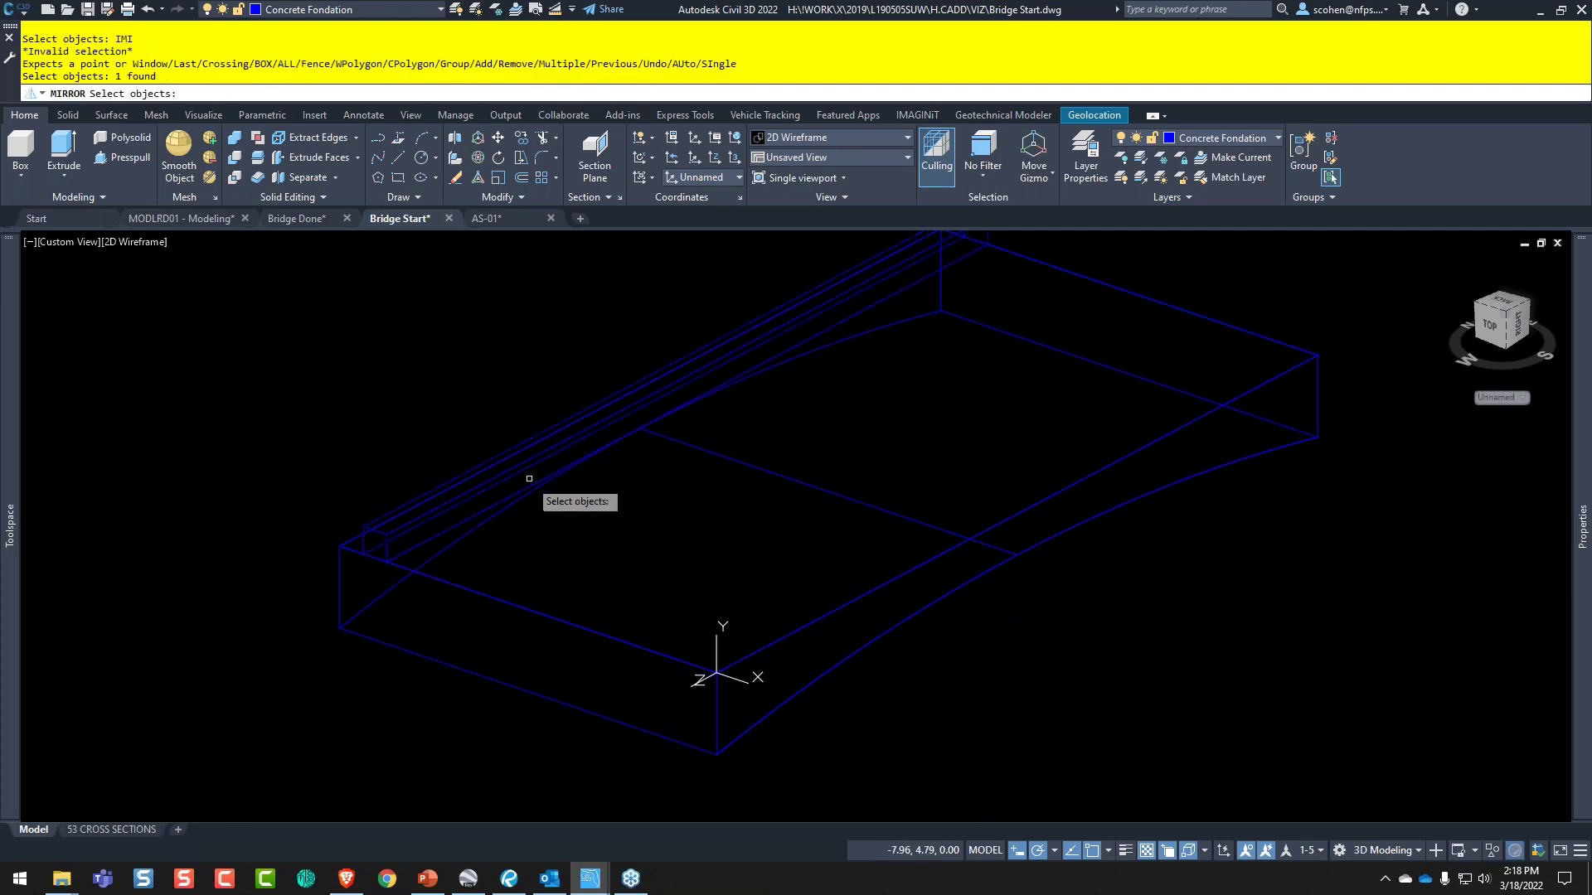
{"action": "key", "text": "Return"}
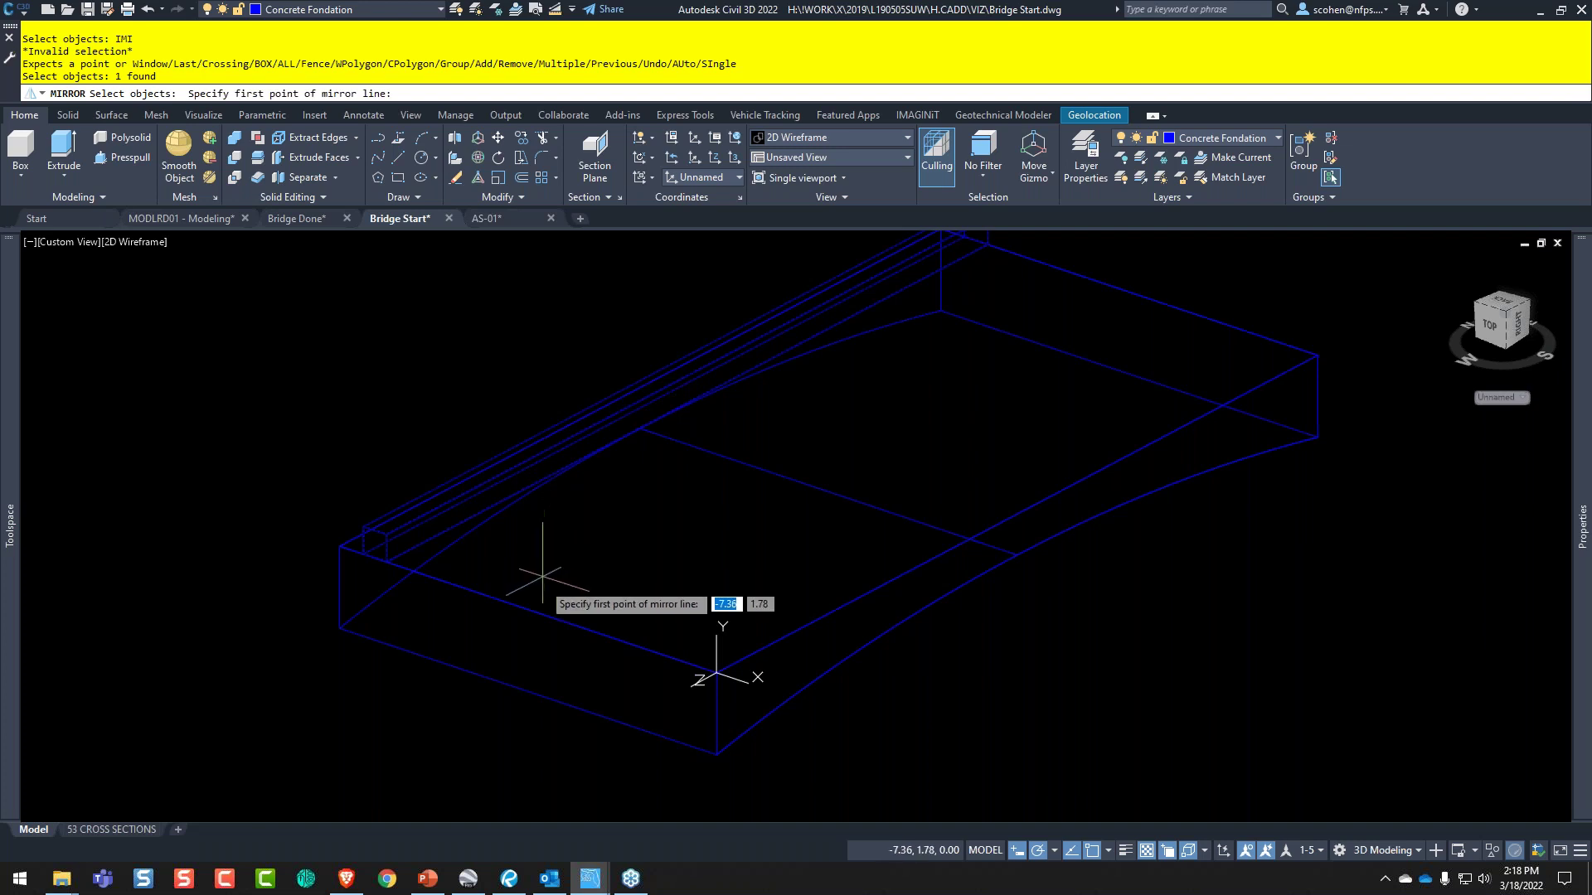
{"action": "left_click", "coordinate": [529, 609]}
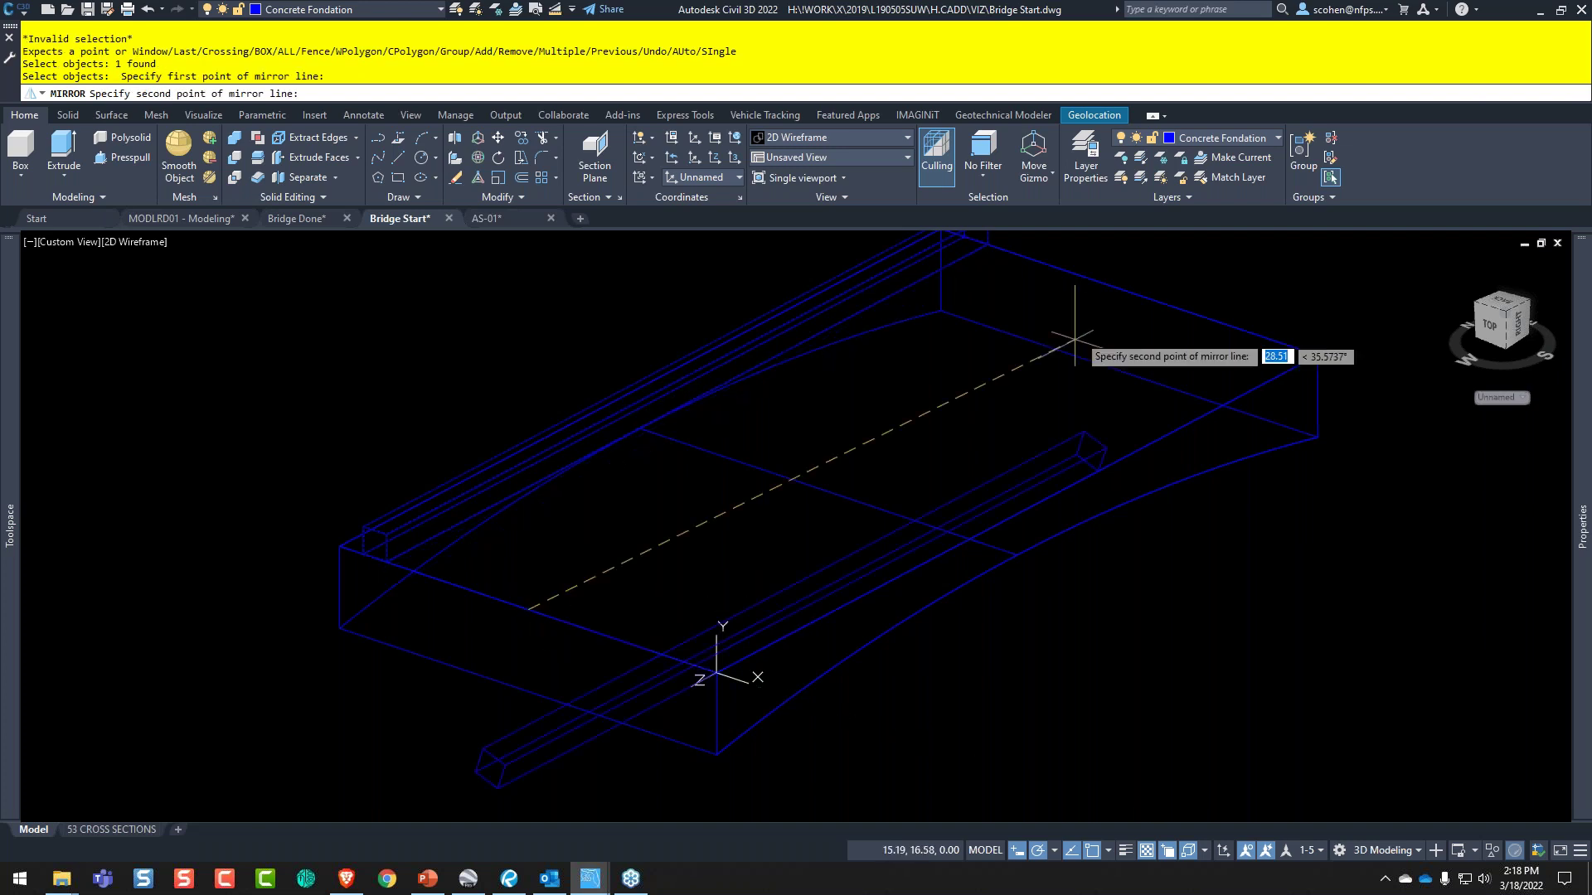
{"action": "middle_click_drag", "start_coordinate": [1173, 259], "coordinate": [967, 415]}
{"action": "key", "text": "Escape"}
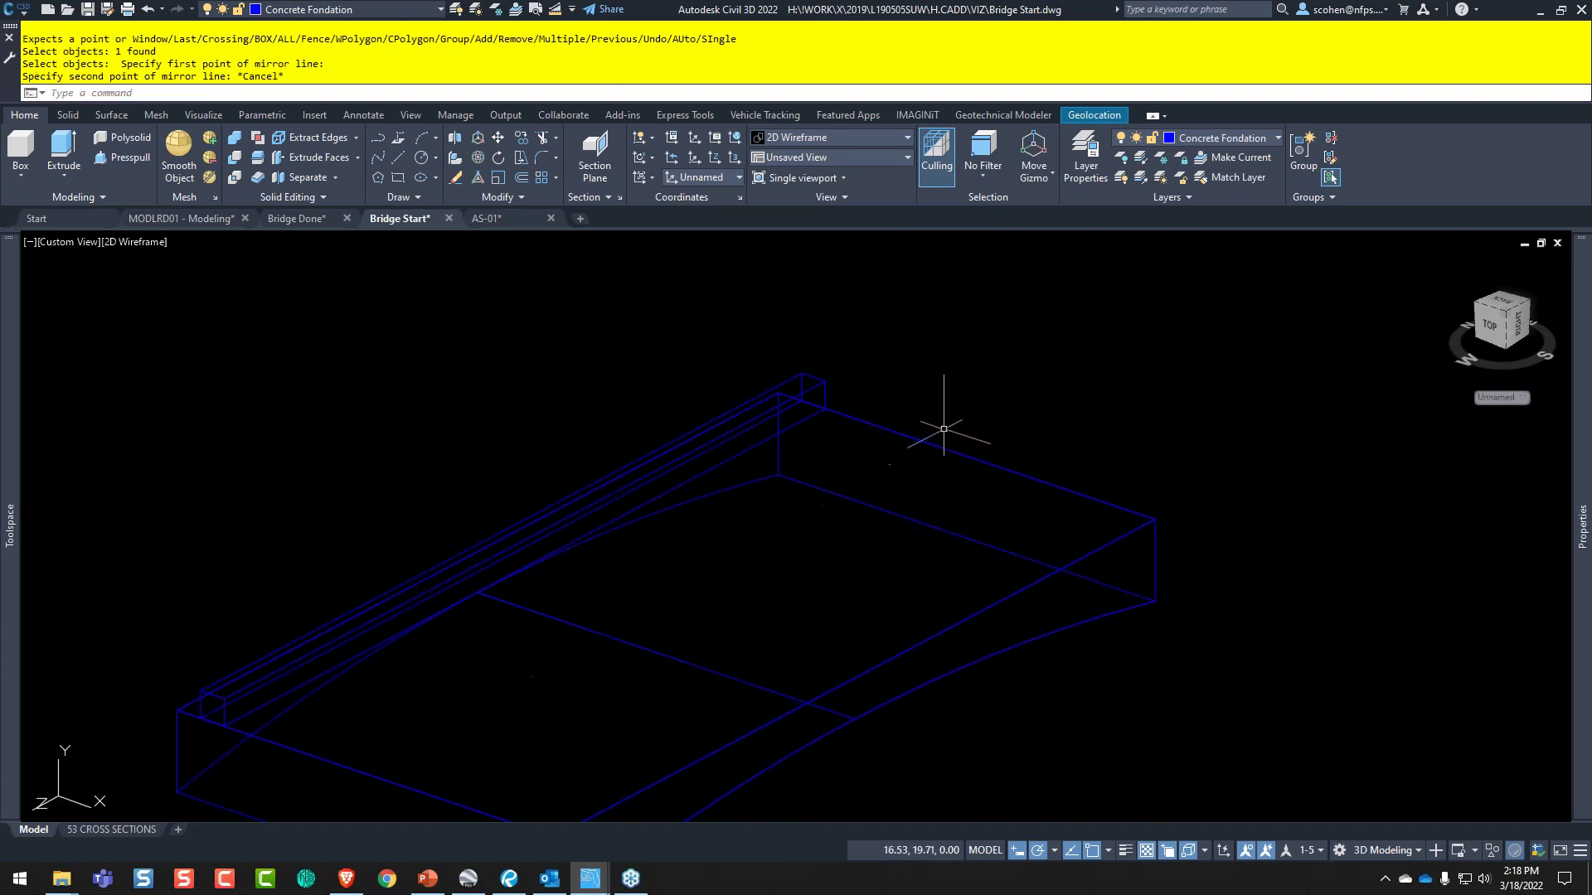
{"action": "key", "text": "Escape"}
- Reset the UCS to the world coordinate system (WCS)
{"action": "middle_click_drag", "start_coordinate": [573, 812], "coordinate": [650, 597]}
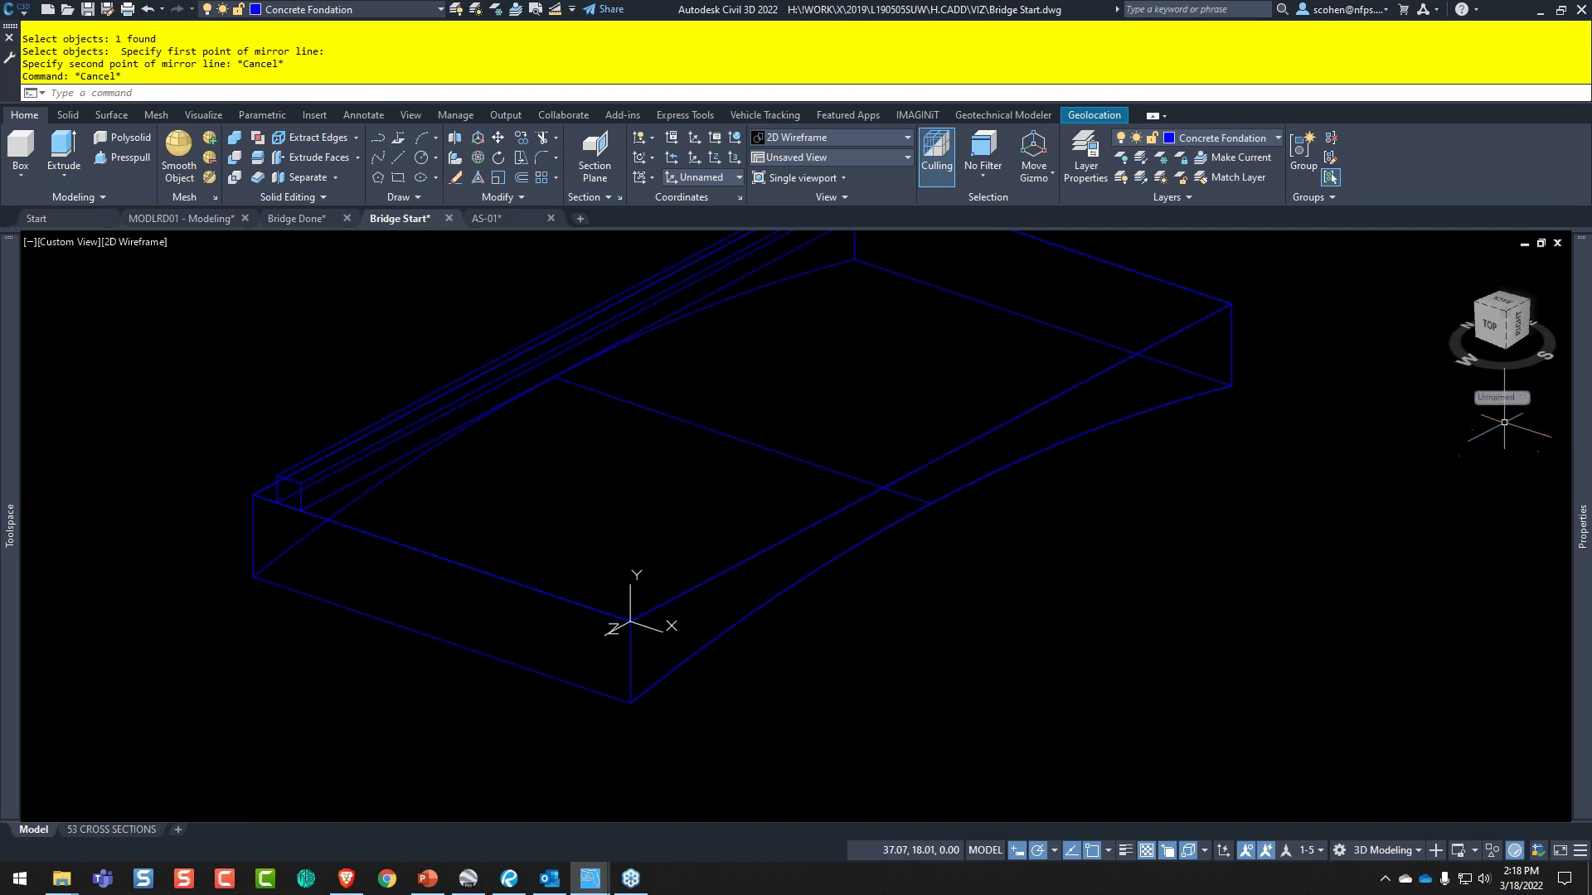
{"action": "left_click", "coordinate": [1501, 401]}
{"action": "left_click", "coordinate": [1509, 396]}
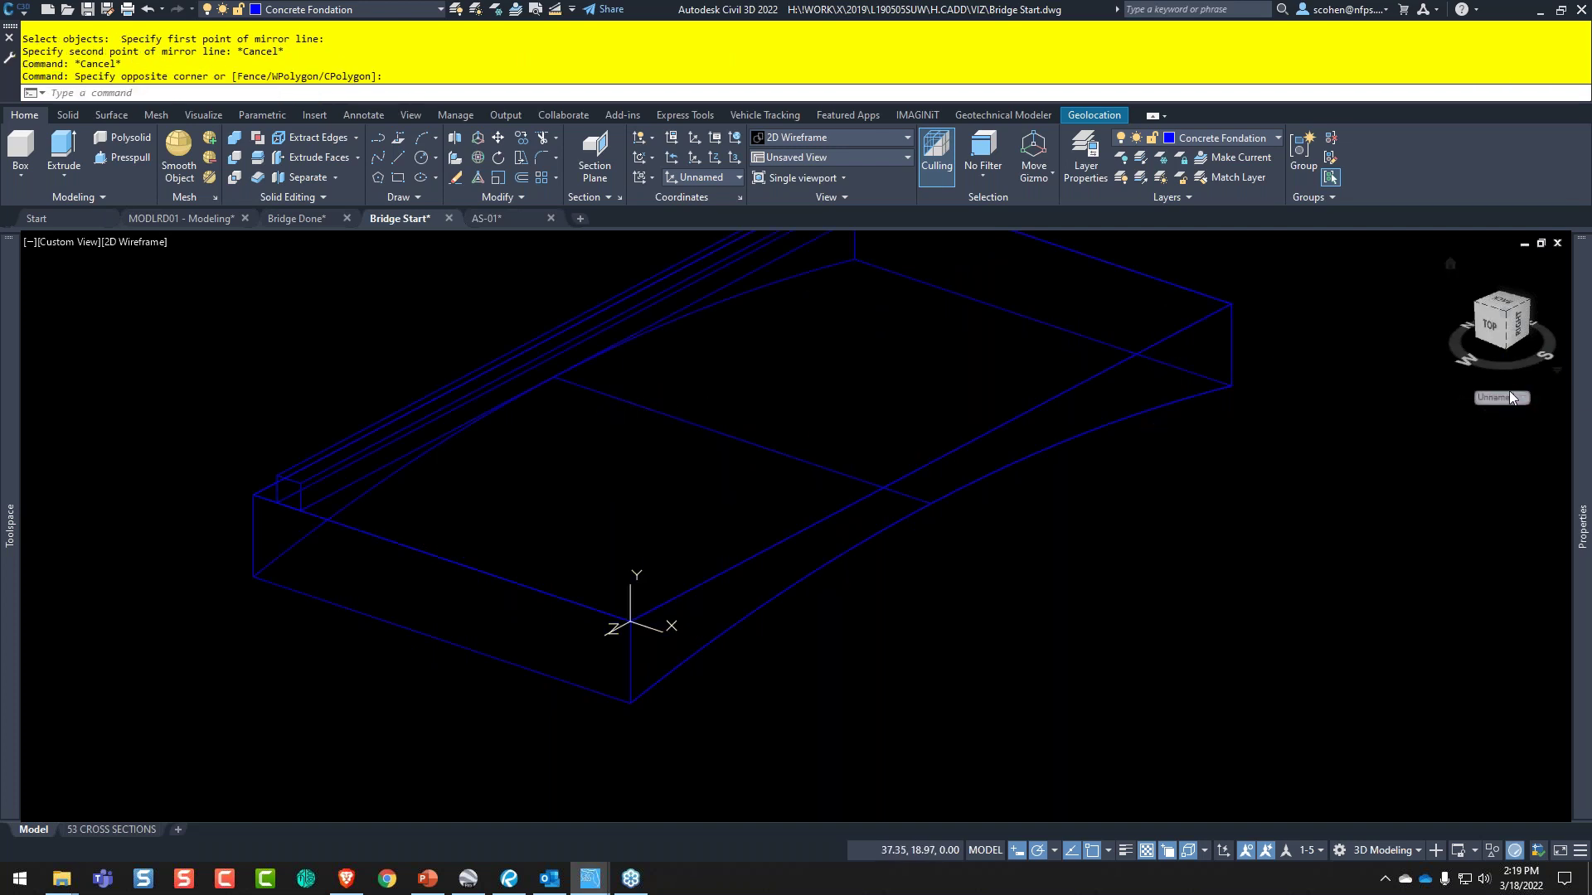
{"action": "left_click", "coordinate": [1510, 397]}
{"action": "left_click", "coordinate": [1509, 415]}
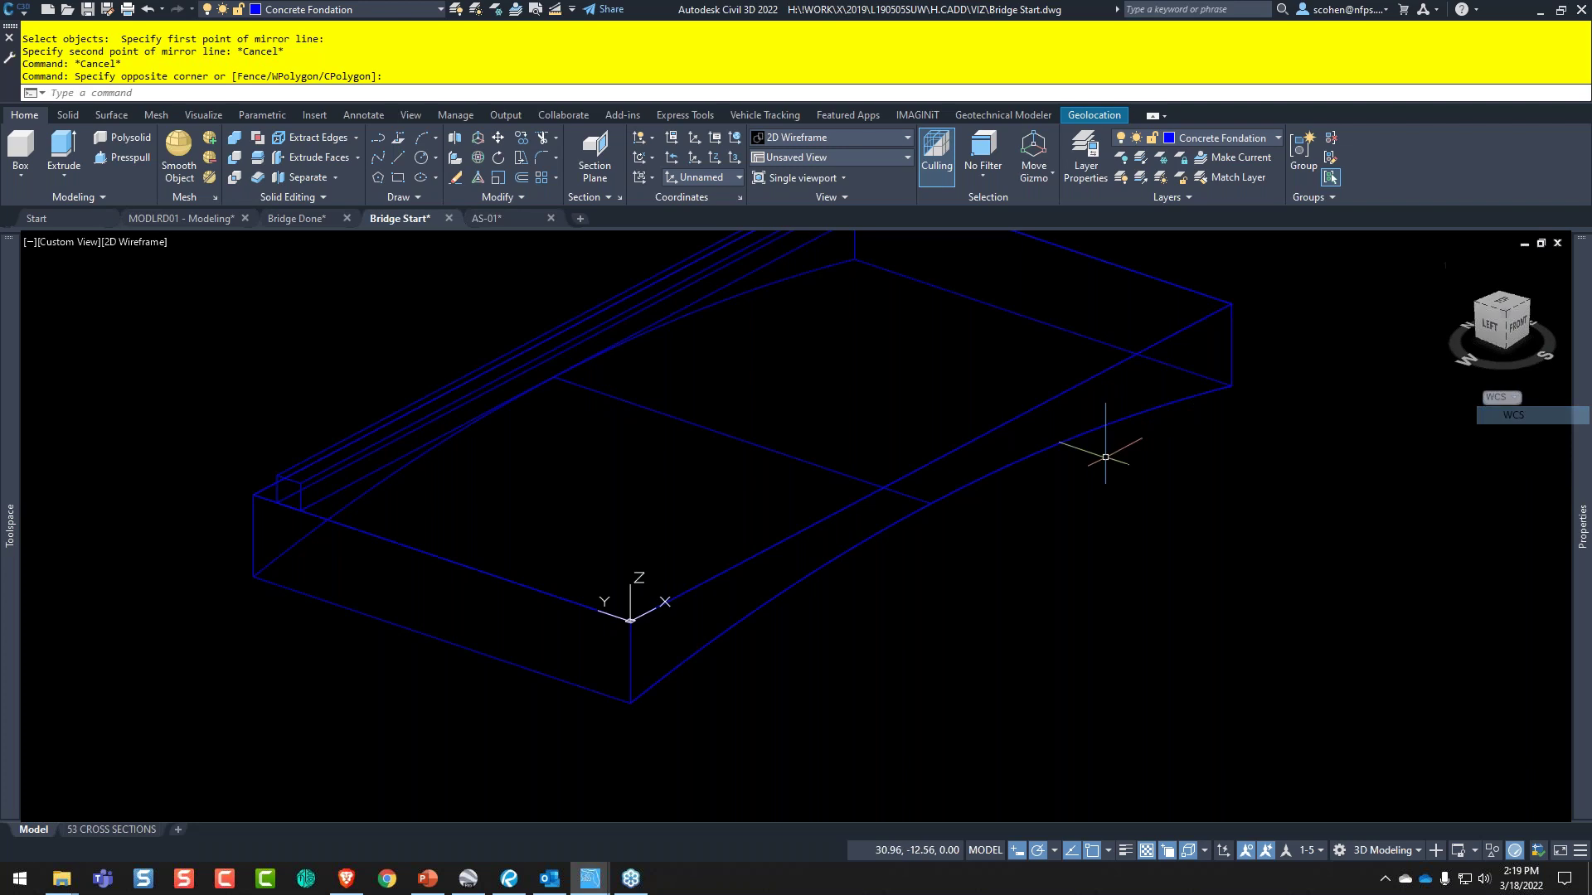
- Mirror the curb to the block's opposite side about the lengthwise centreline through the short top edge's midpoint, keeping the original
{"action": "type", "text": "mi"}
{"action": "key", "text": "Return"}
{"action": "type", "text": "imi"}
{"action": "key", "text": "Return"}
{"action": "left_click", "coordinate": [282, 475]}
{"action": "key", "text": "Return"}
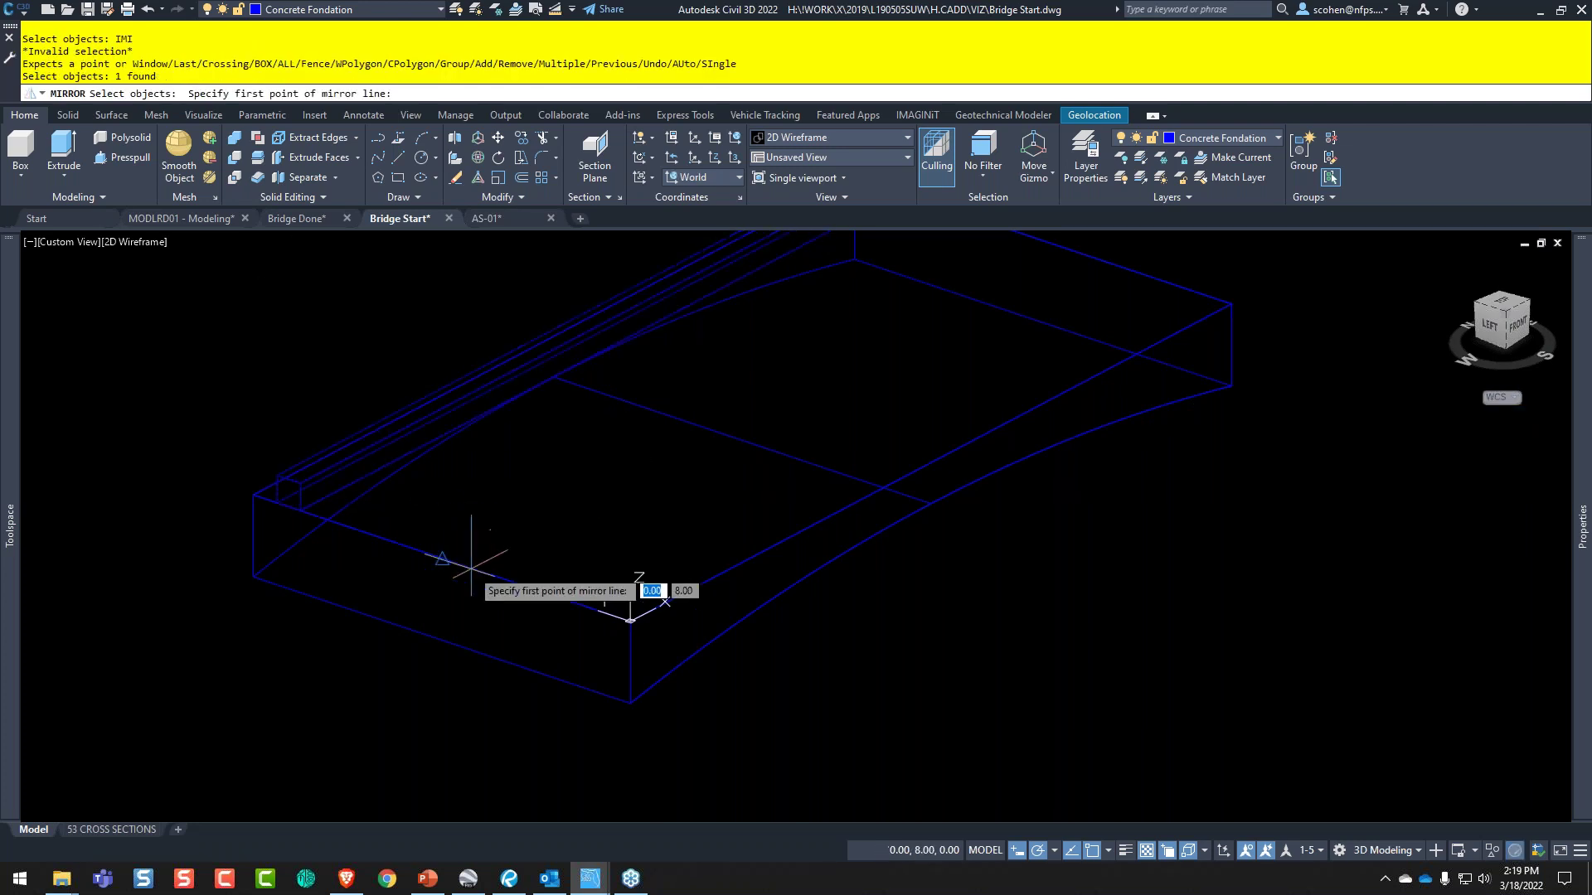
{"action": "left_click", "coordinate": [442, 558]}
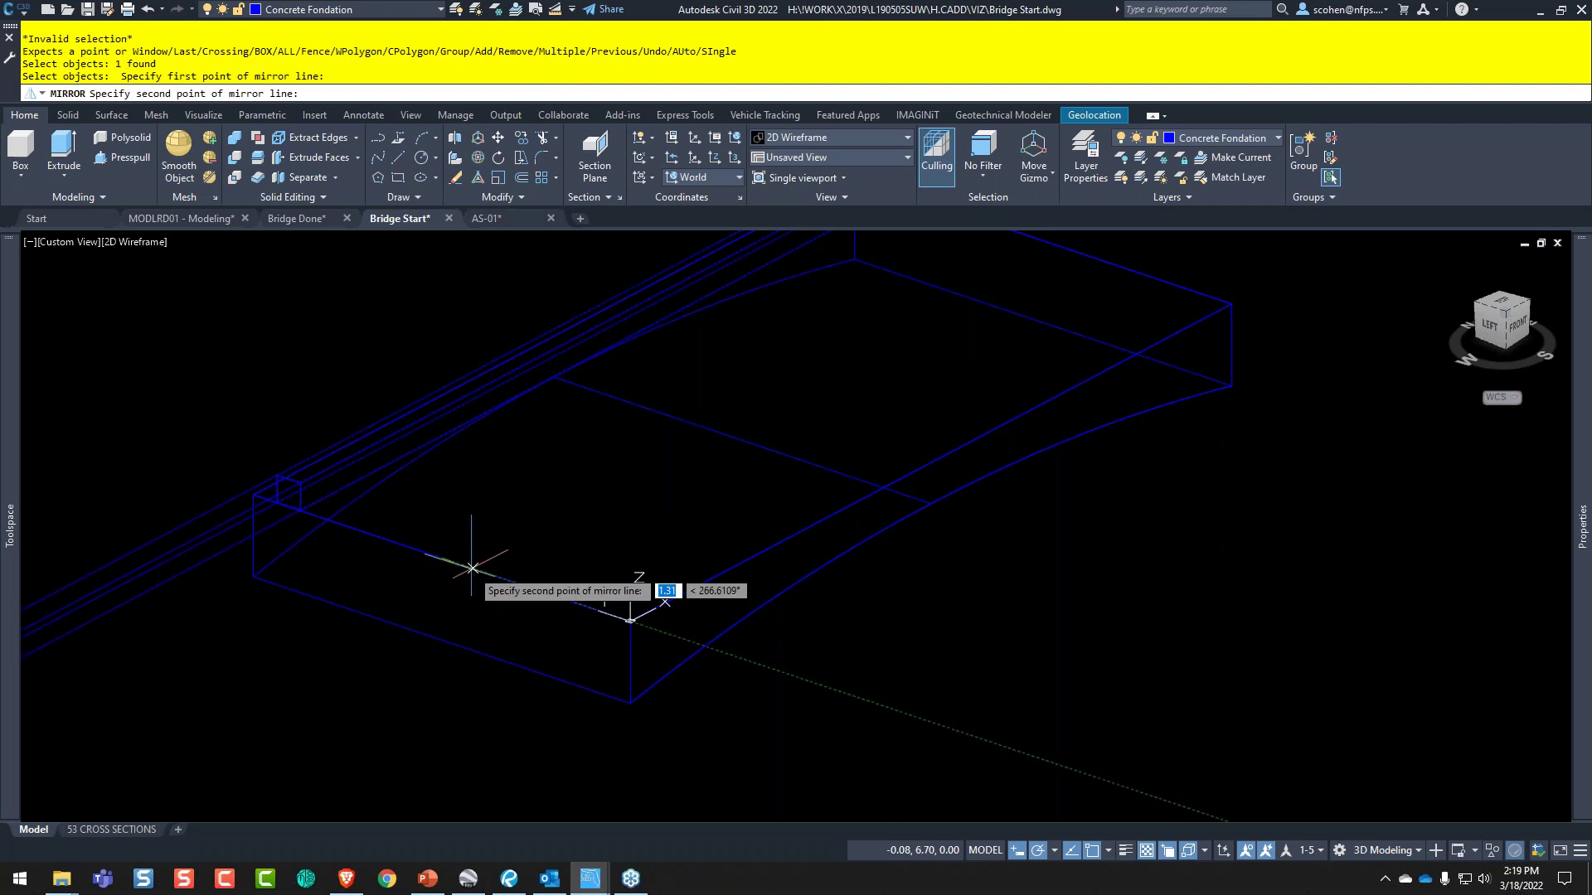
{"action": "left_click", "coordinate": [540, 509]}
{"action": "key", "text": "Return"}
{"action": "scroll", "coordinate": [522, 597], "scroll_direction": "down", "scroll_amount": 2}
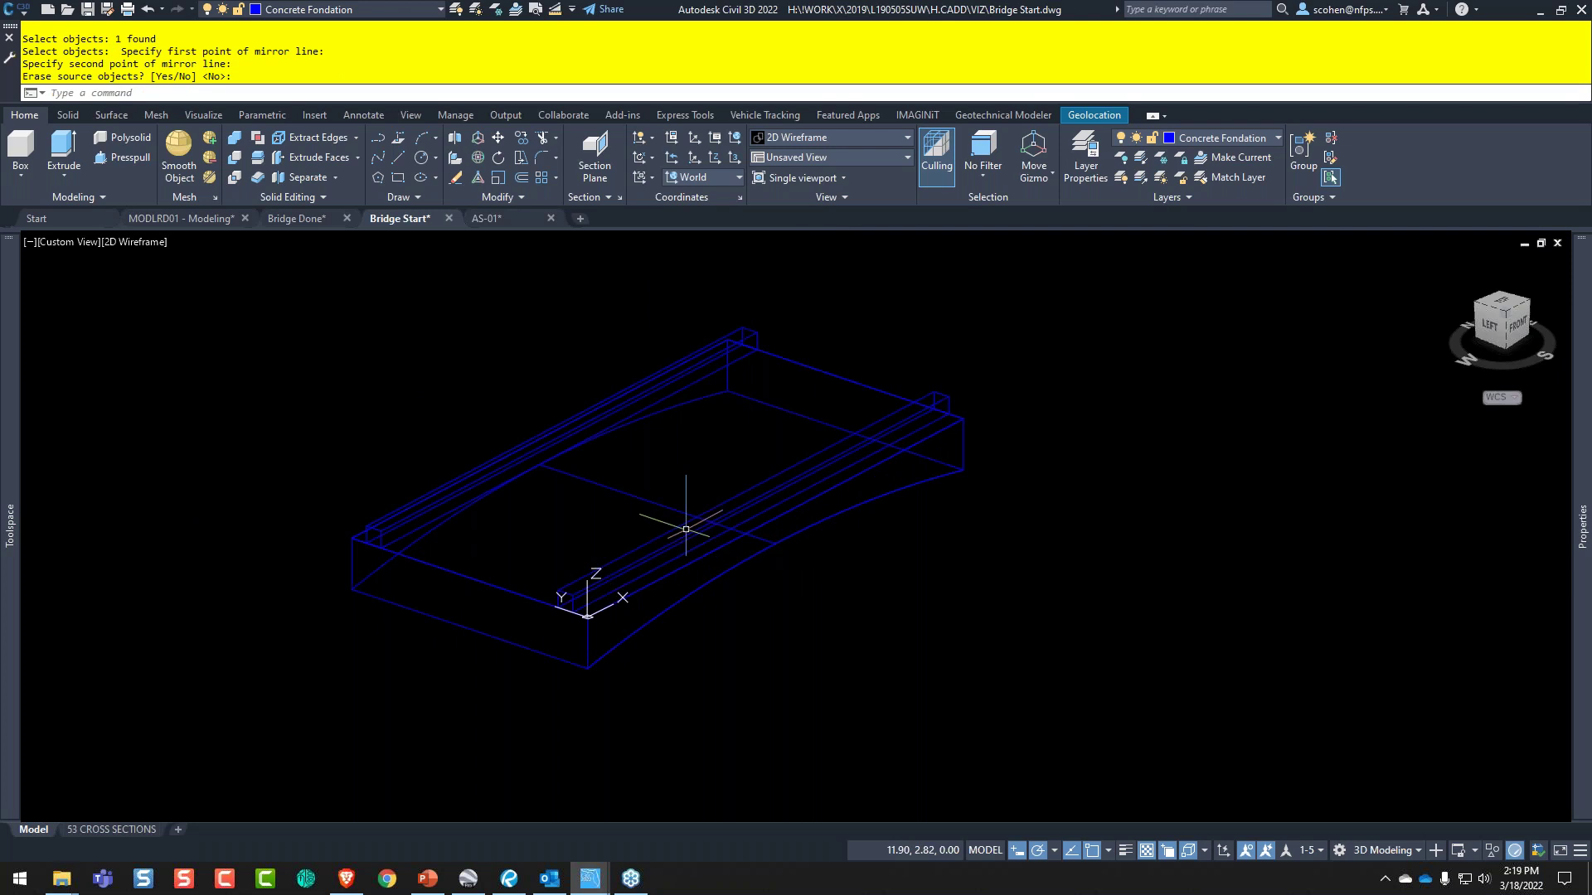
- Make Concrete Posts the current layer and draw a 1 by 1 rectangle on top of the original curb's near end
{"action": "scroll", "coordinate": [369, 534], "scroll_direction": "up", "scroll_amount": 5}
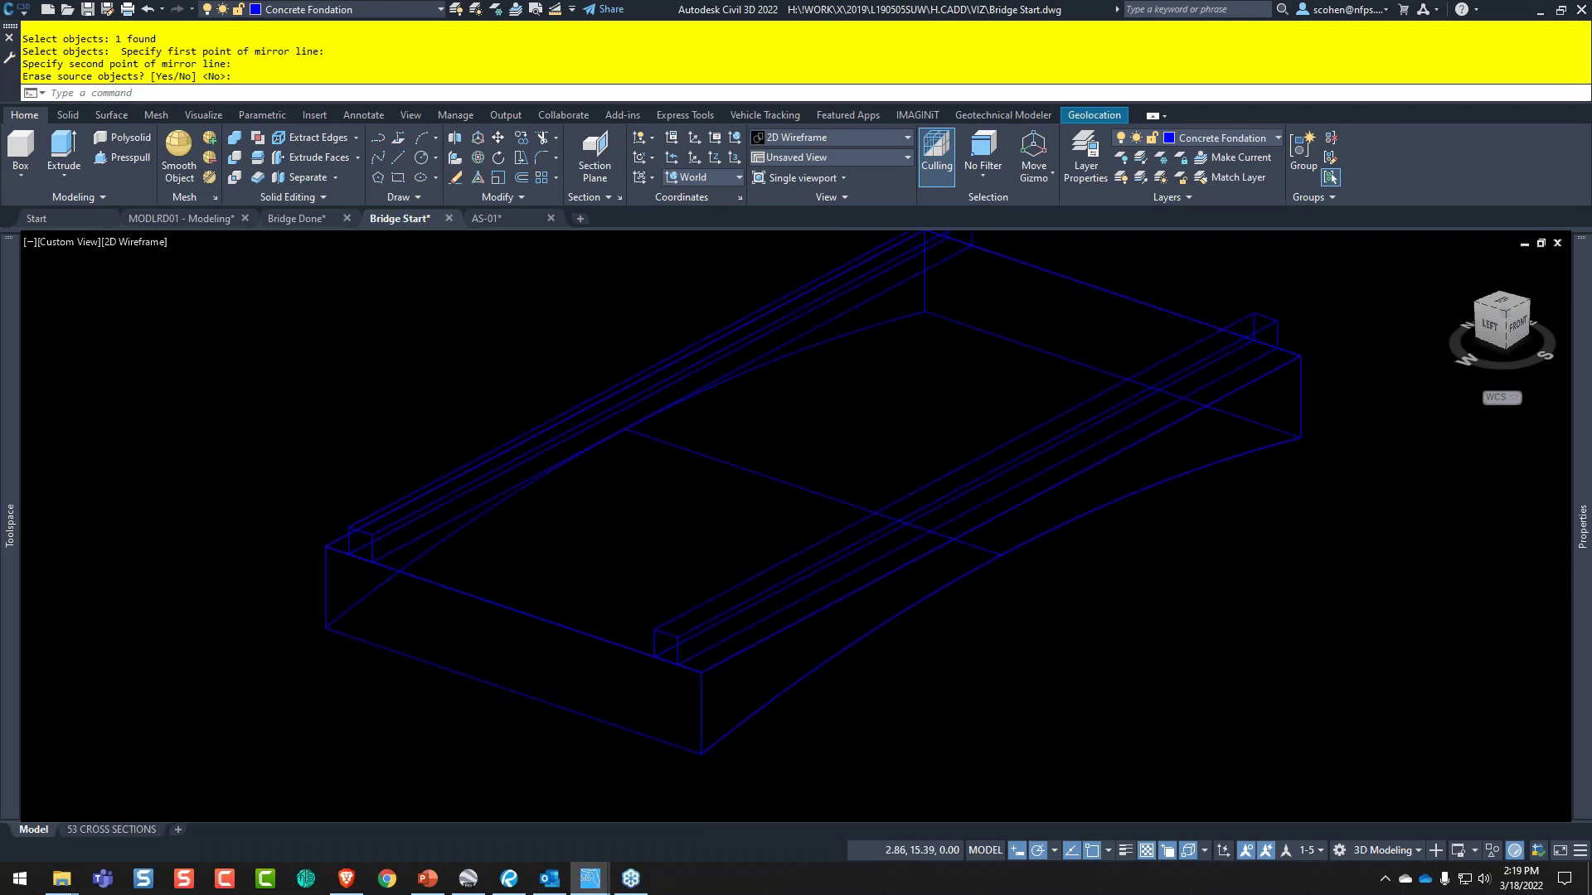
{"action": "left_click", "coordinate": [348, 9]}
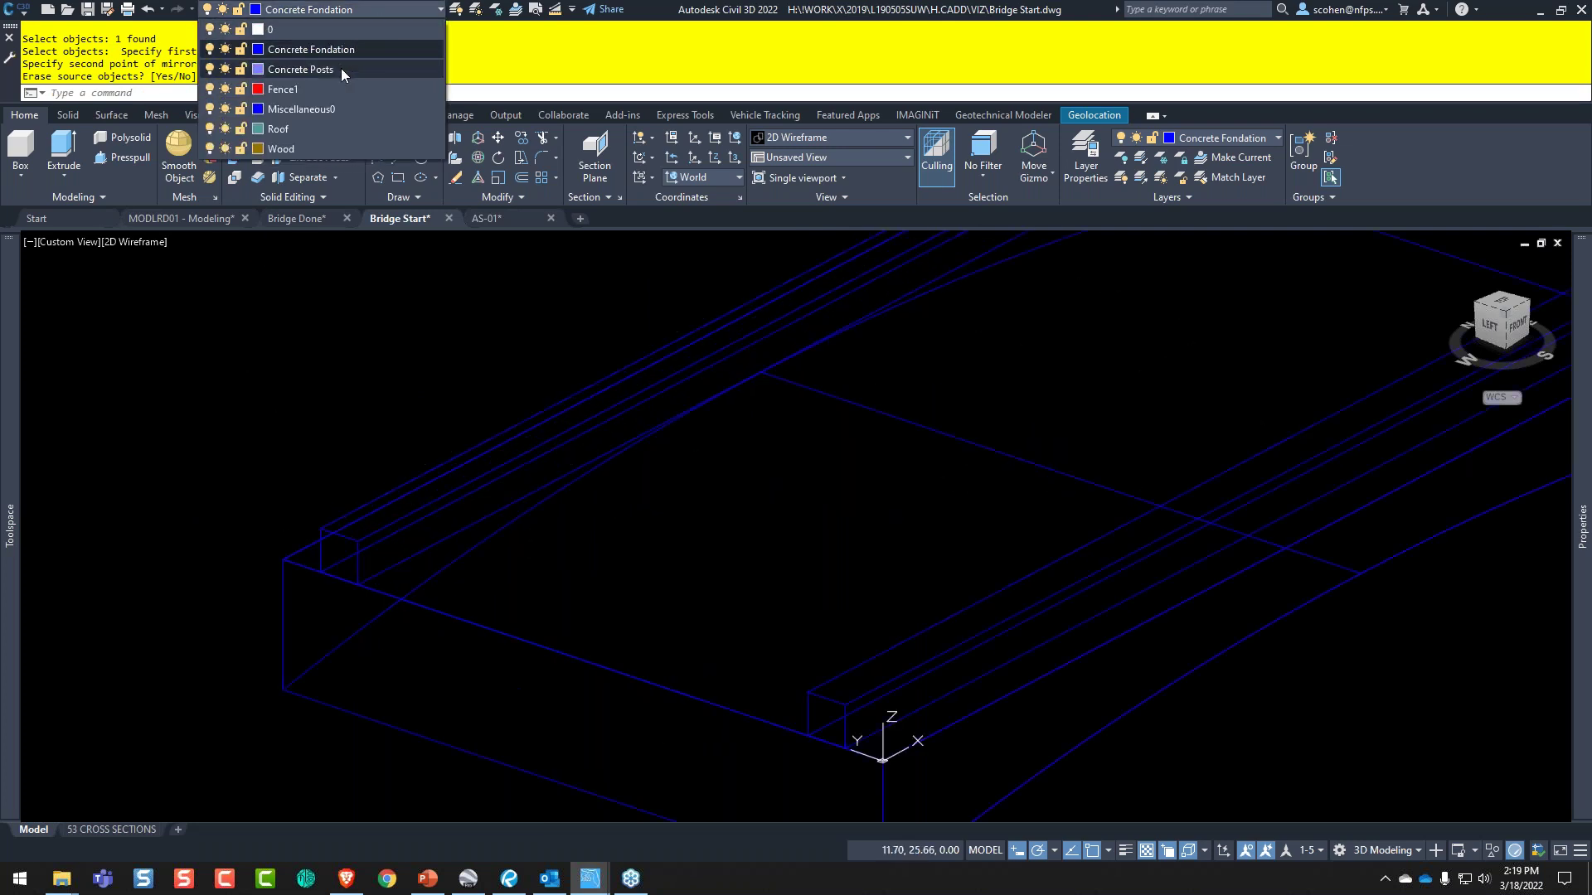
{"action": "left_click", "coordinate": [341, 68]}
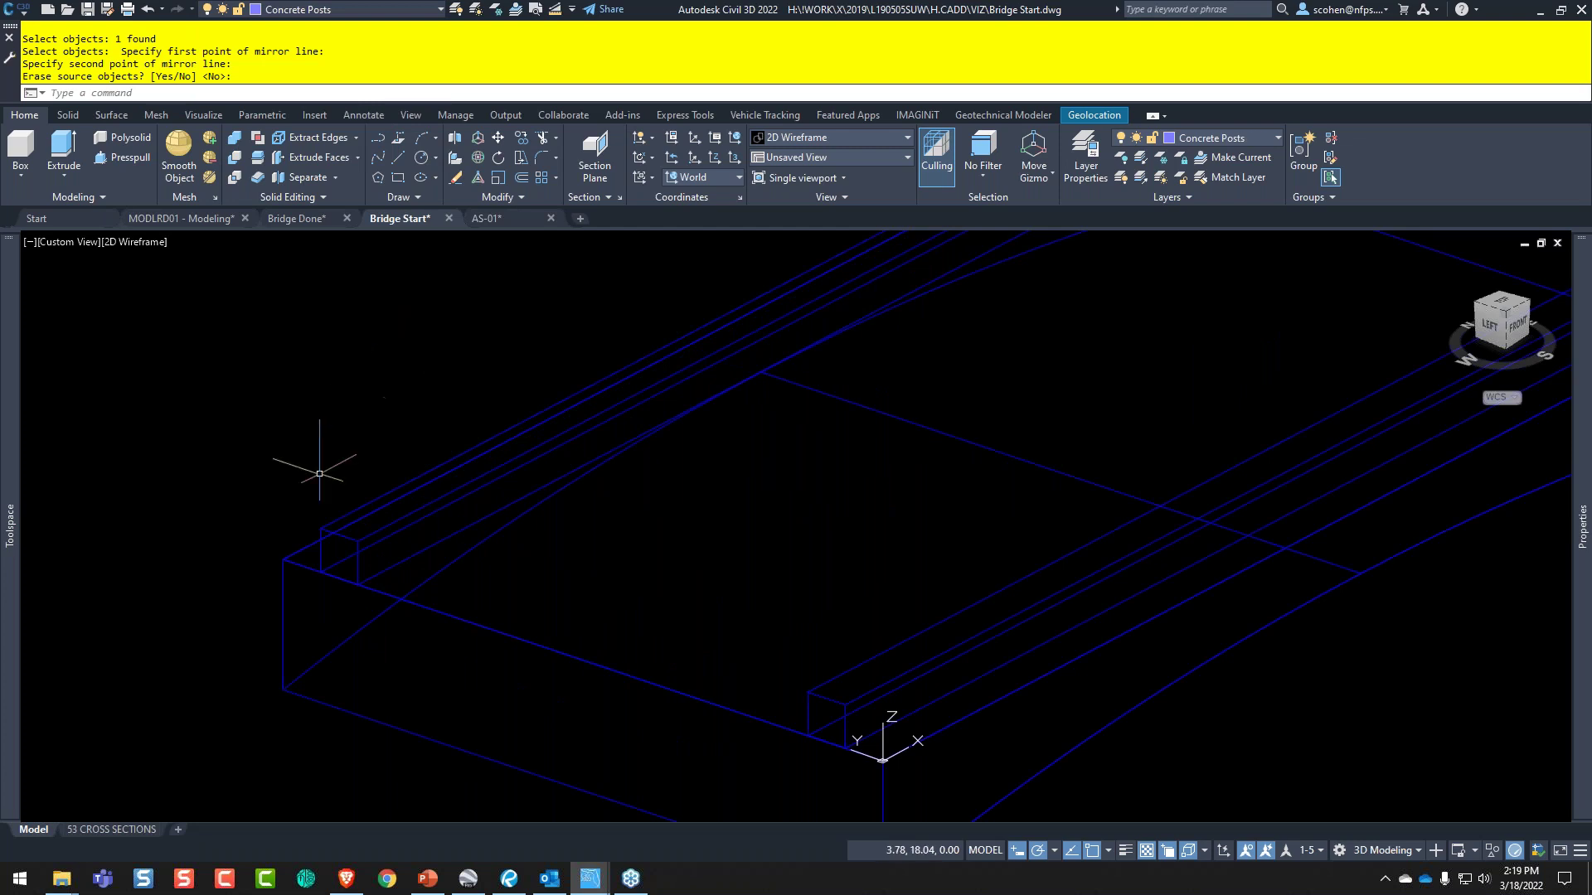
{"action": "scroll", "coordinate": [312, 473], "scroll_direction": "up", "scroll_amount": 4}
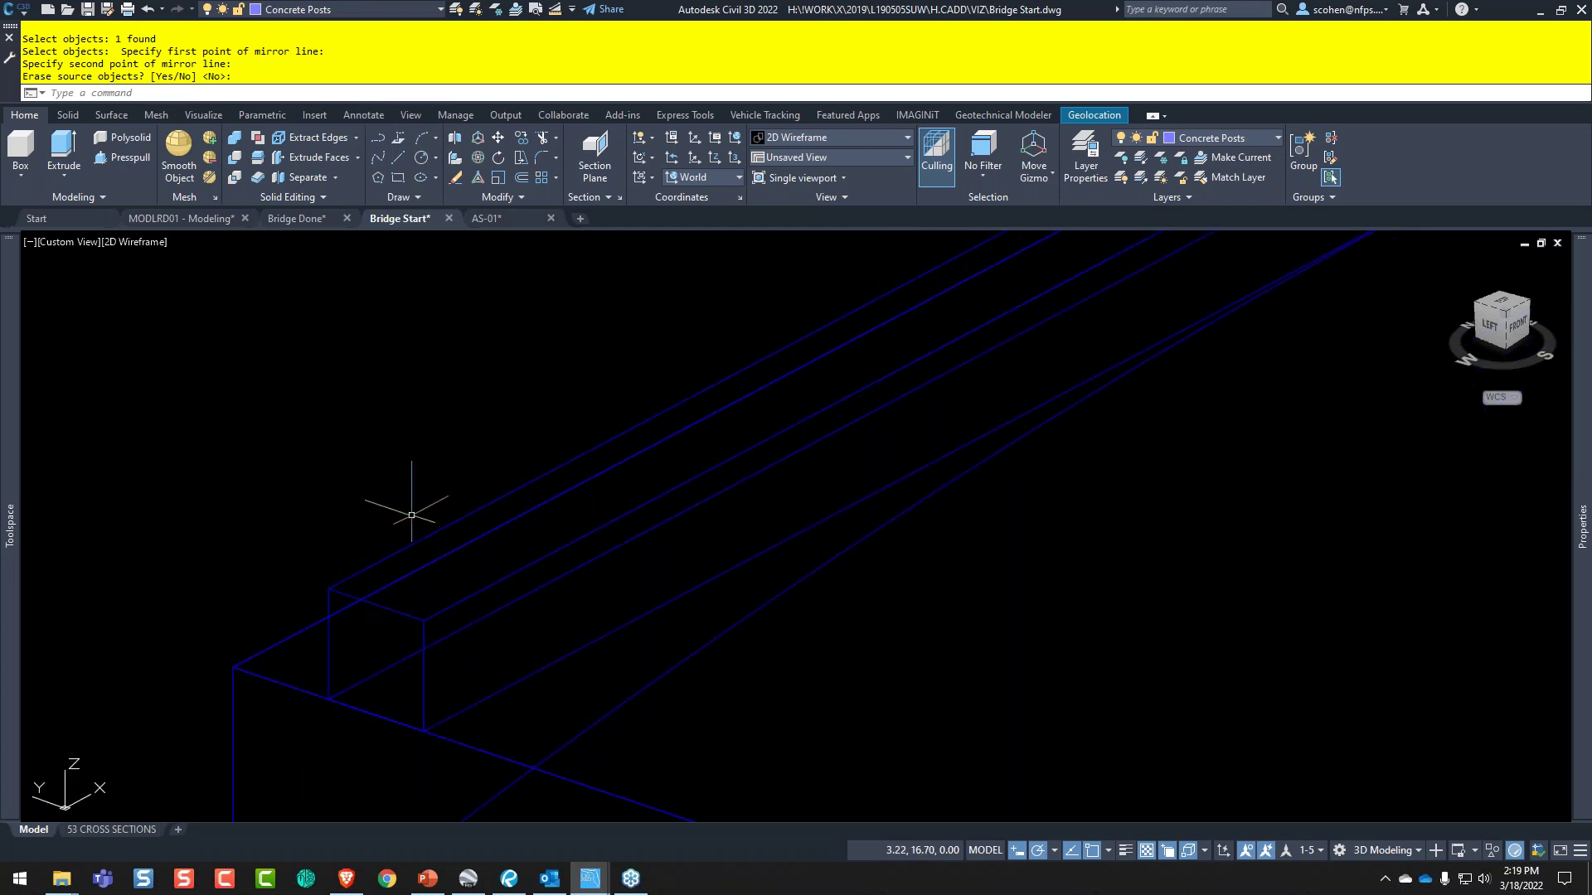
{"action": "type", "text": "rec"}
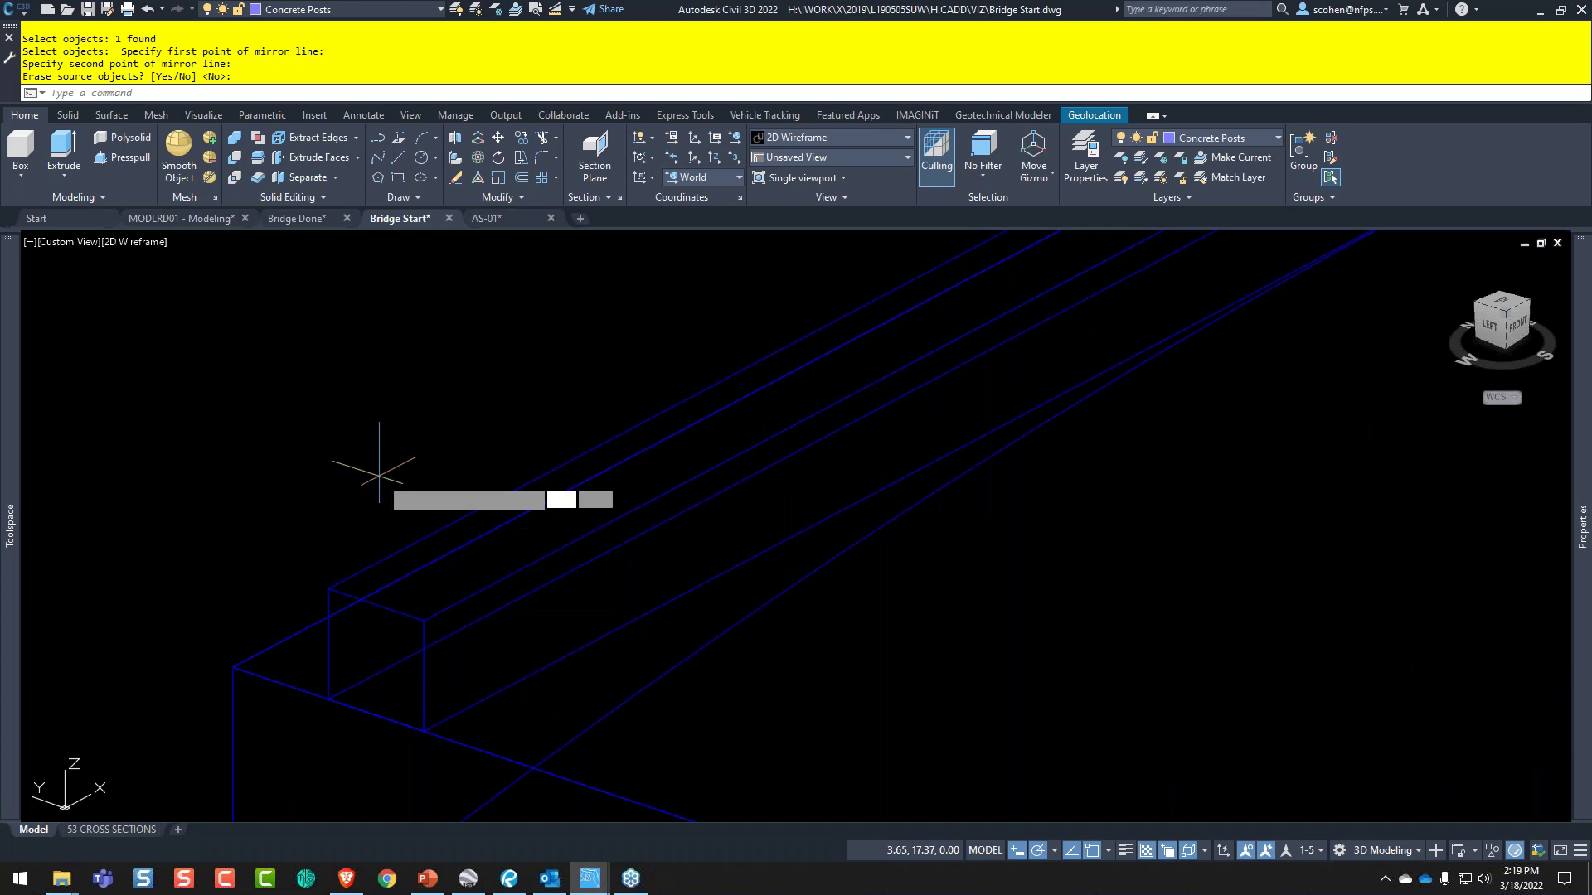
{"action": "key", "text": "Return"}
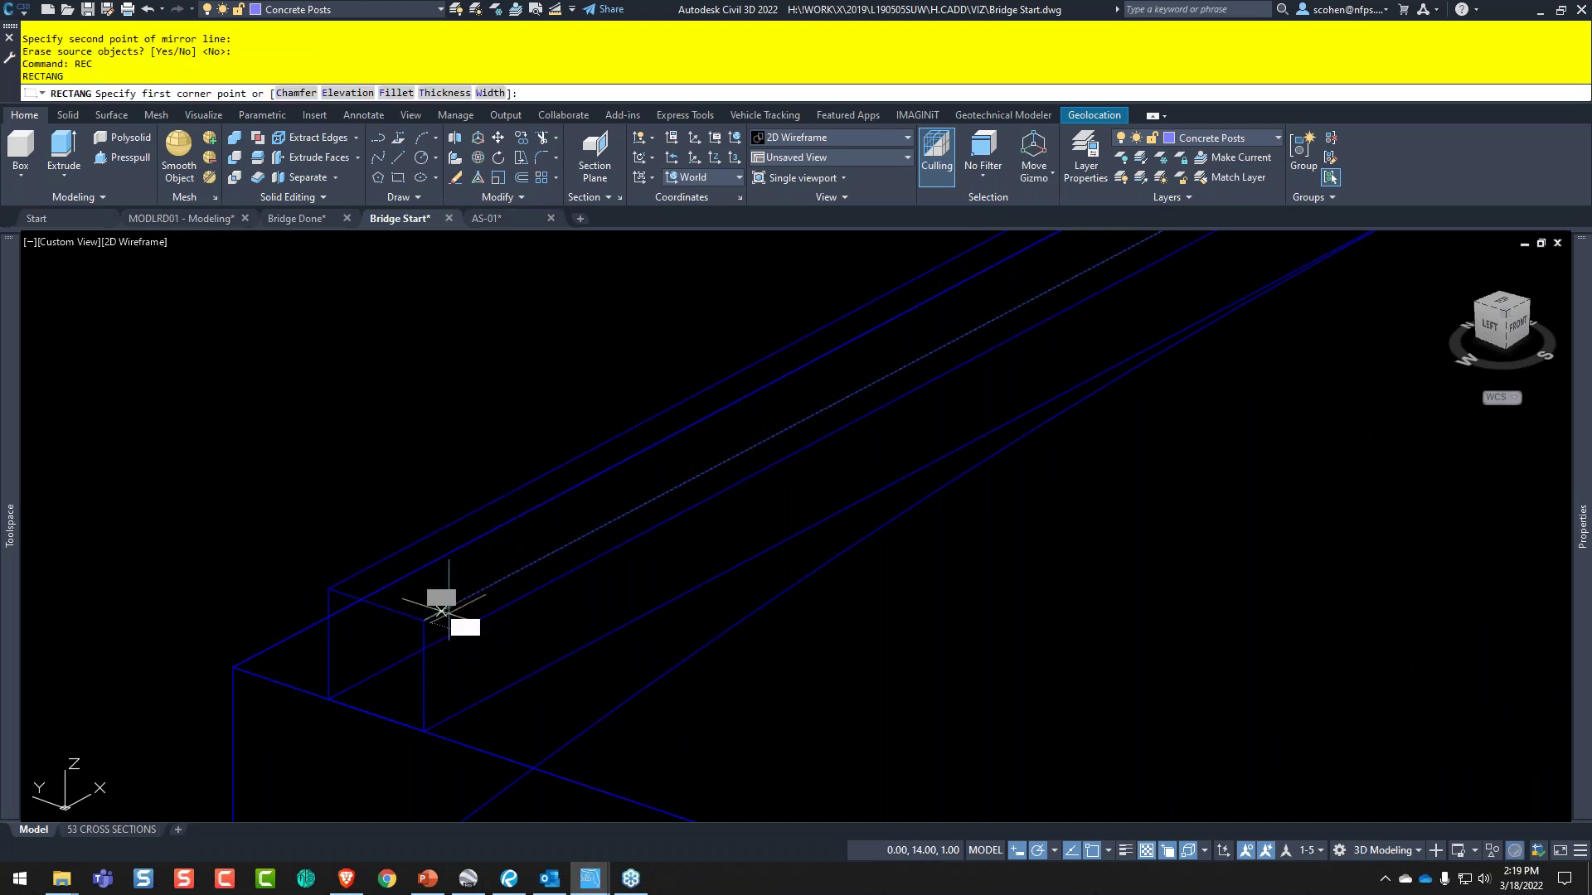
{"action": "left_click", "coordinate": [442, 611]}
{"action": "type", "text": "1,1"}
{"action": "key", "text": "Return"}
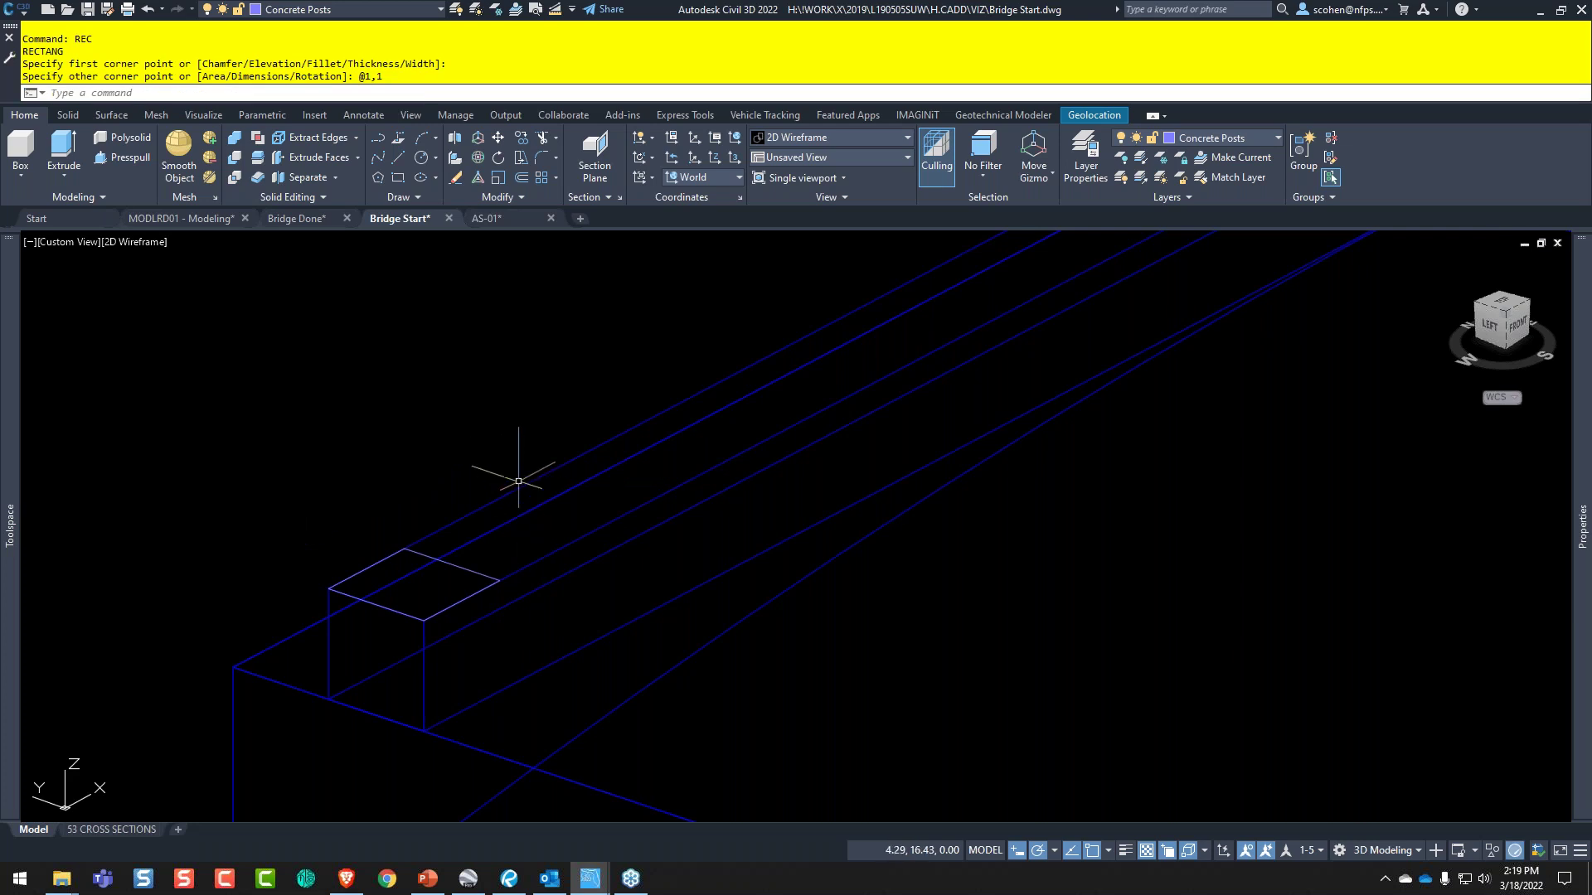
- Extrude the square on the curb's end 8 units upward to form a post
{"action": "scroll", "coordinate": [567, 444], "scroll_direction": "down", "scroll_amount": 2}
{"action": "middle_click_drag", "start_coordinate": [584, 432], "coordinate": [435, 511]}
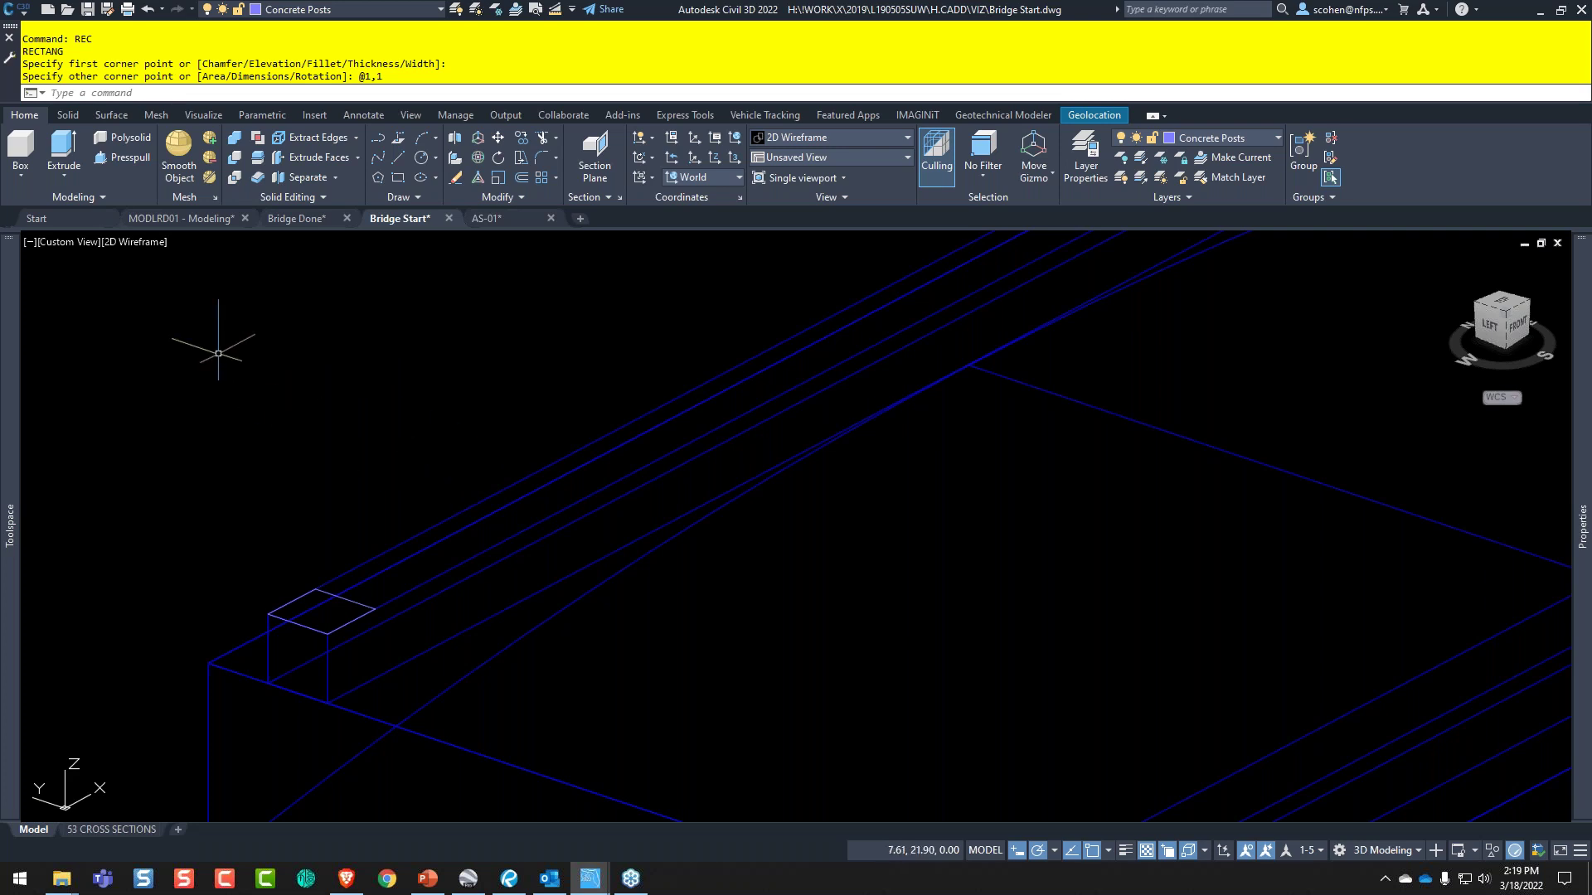
{"action": "left_click", "coordinate": [63, 149]}
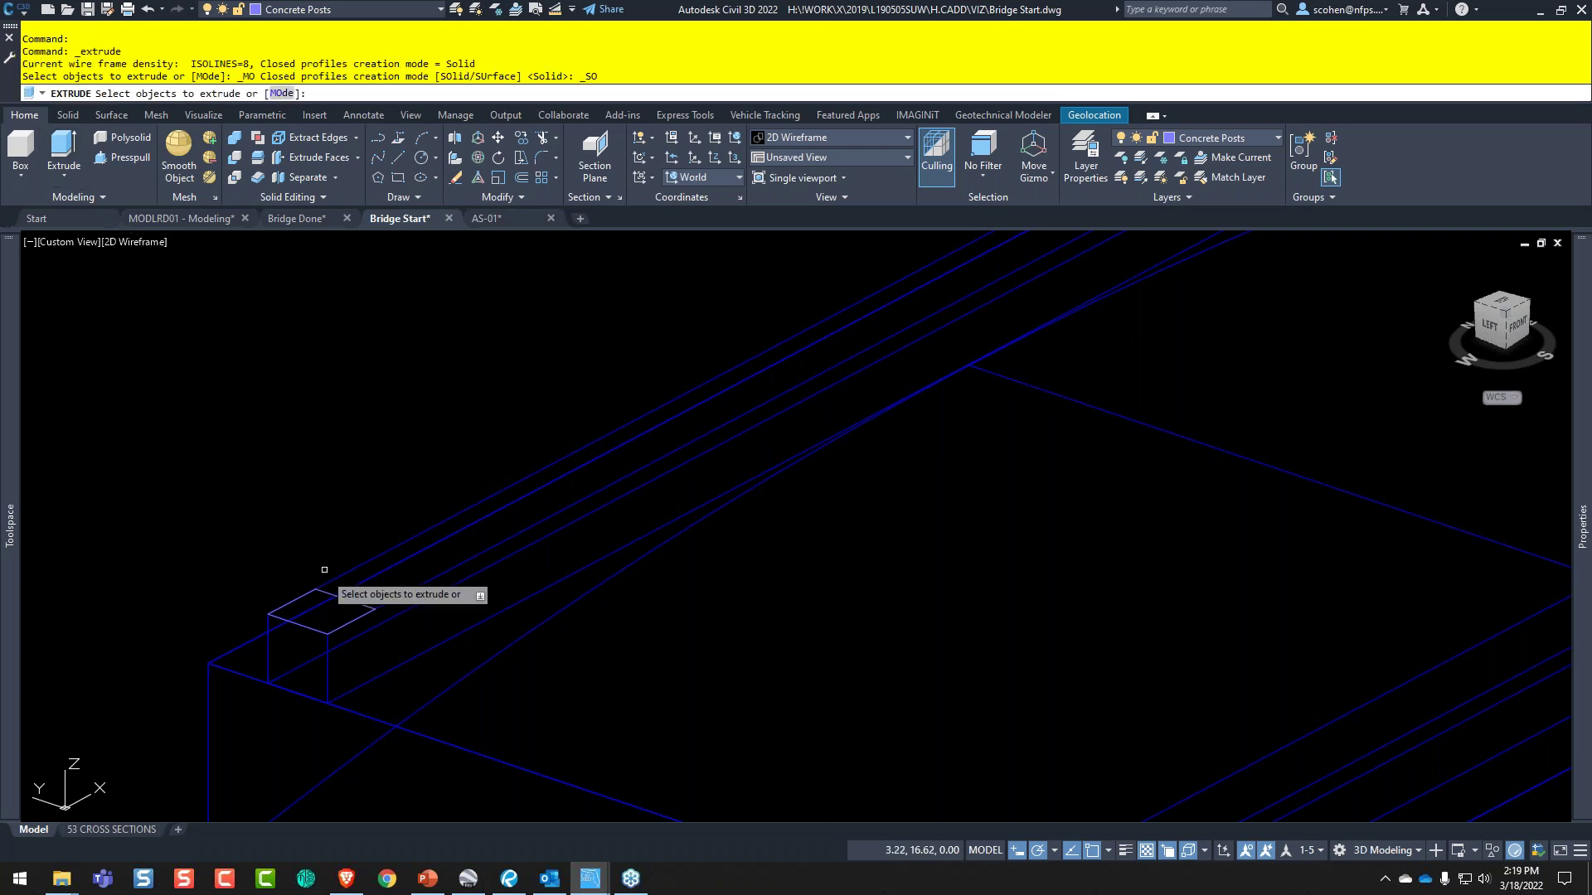
{"action": "left_click", "coordinate": [346, 599]}
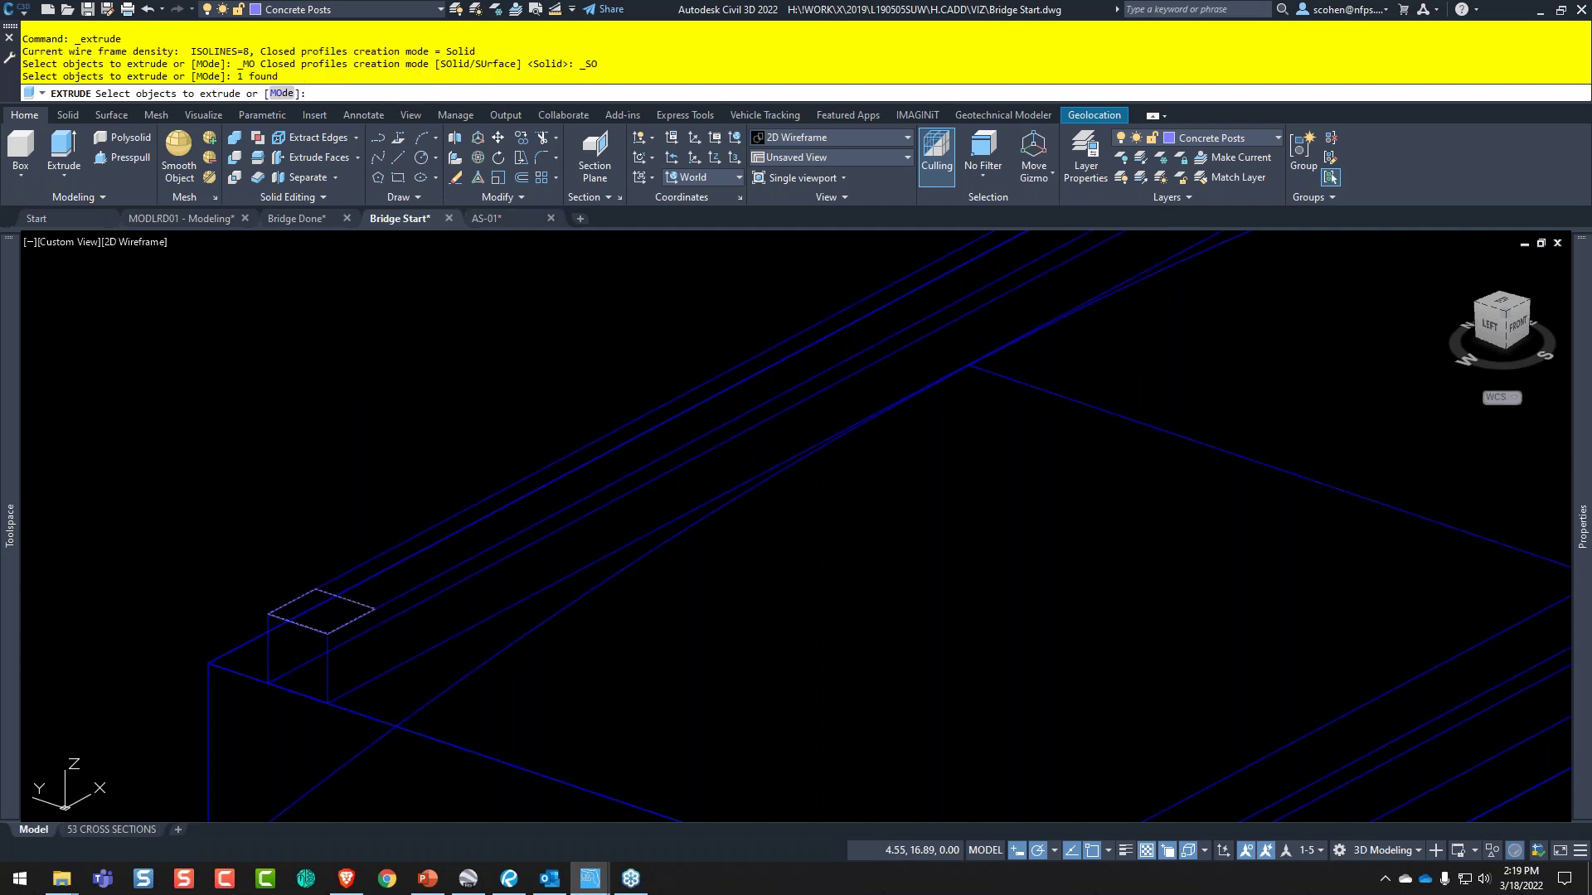
{"action": "key", "text": "Return"}
{"action": "type", "text": "8"}
{"action": "key", "text": "Return"}
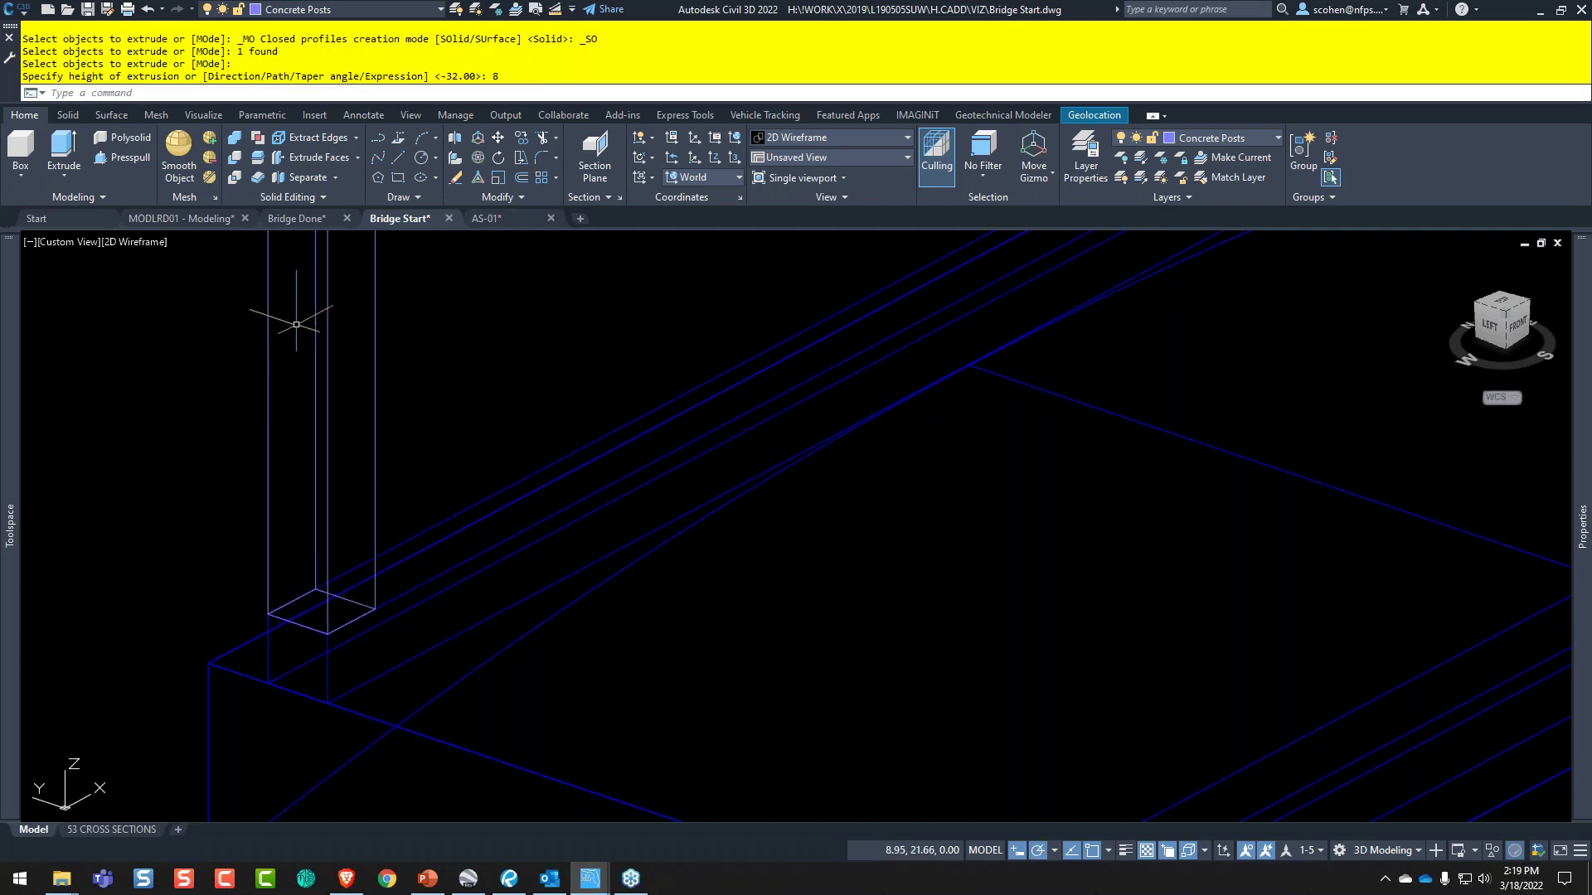
- Copy the post along the curb's length as a linear array of 5 items spaced 7.75 units apart
{"action": "scroll", "coordinate": [355, 441], "scroll_direction": "down", "scroll_amount": 4}
{"action": "middle_click_drag", "start_coordinate": [493, 381], "coordinate": [383, 468]}
{"action": "type", "text": "co"}
{"action": "key", "text": "Return"}
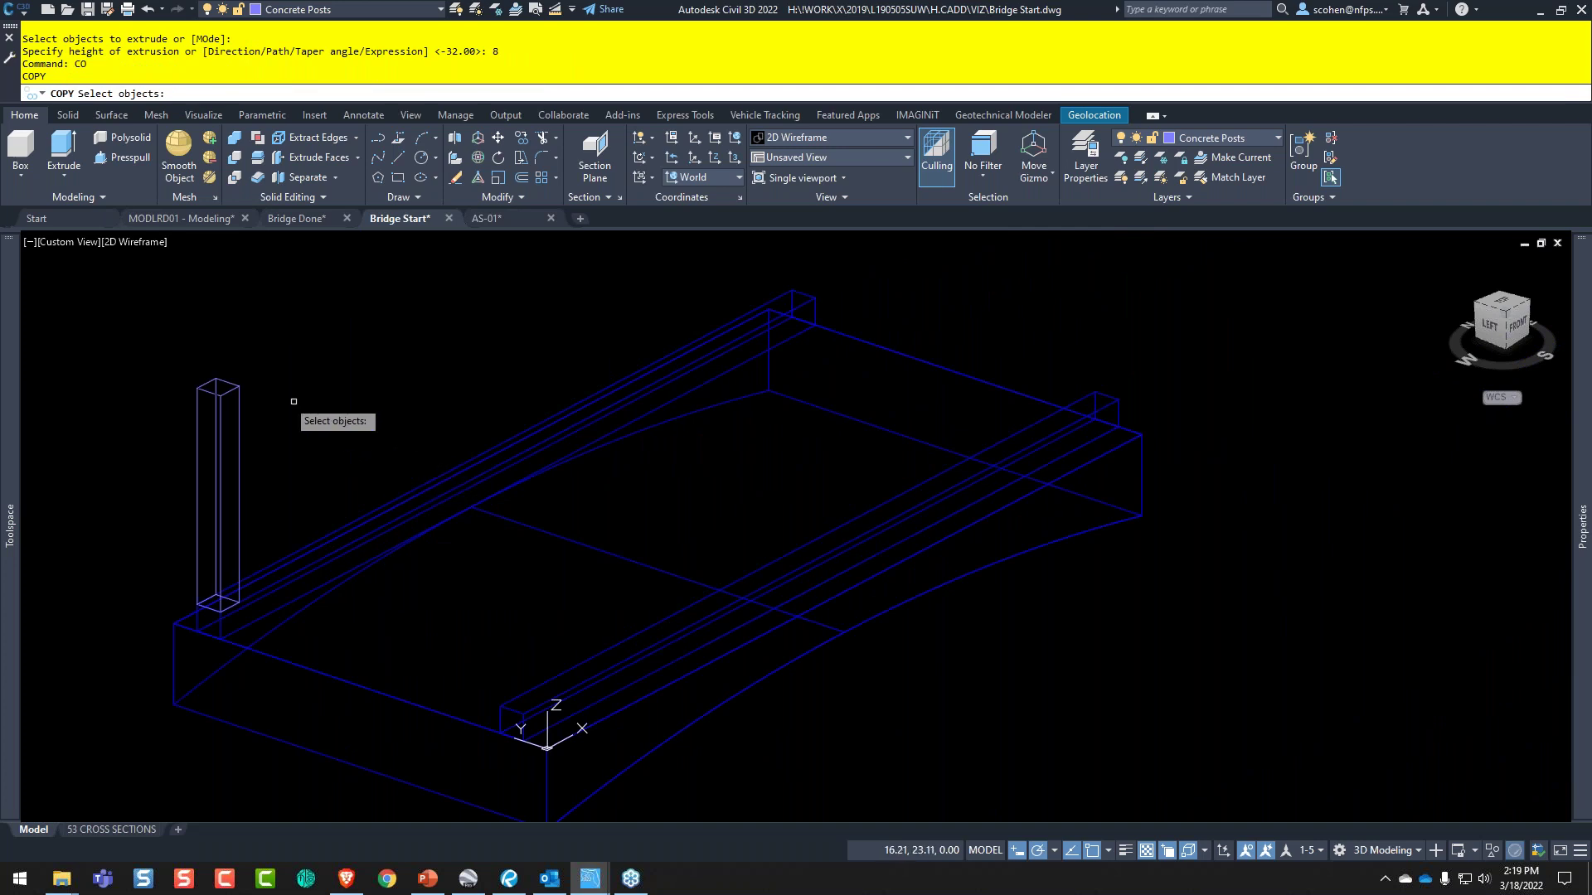
{"action": "left_click", "coordinate": [240, 396]}
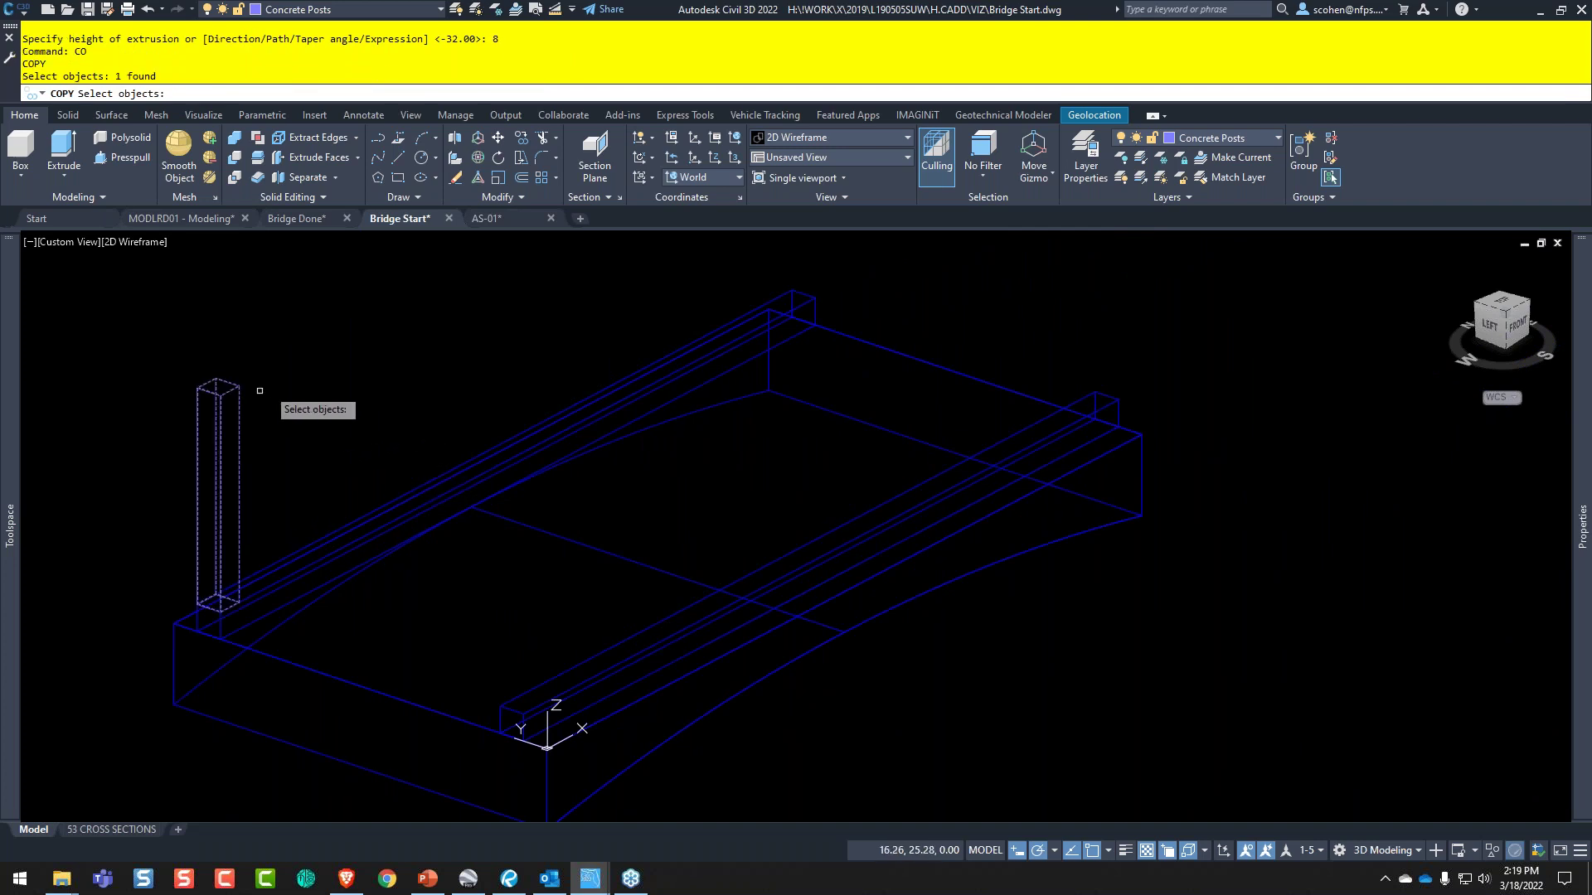
{"action": "key", "text": "Return"}
{"action": "scroll", "coordinate": [308, 470], "scroll_direction": "up", "scroll_amount": 4}
{"action": "middle_click_drag", "start_coordinate": [255, 601], "coordinate": [344, 451]}
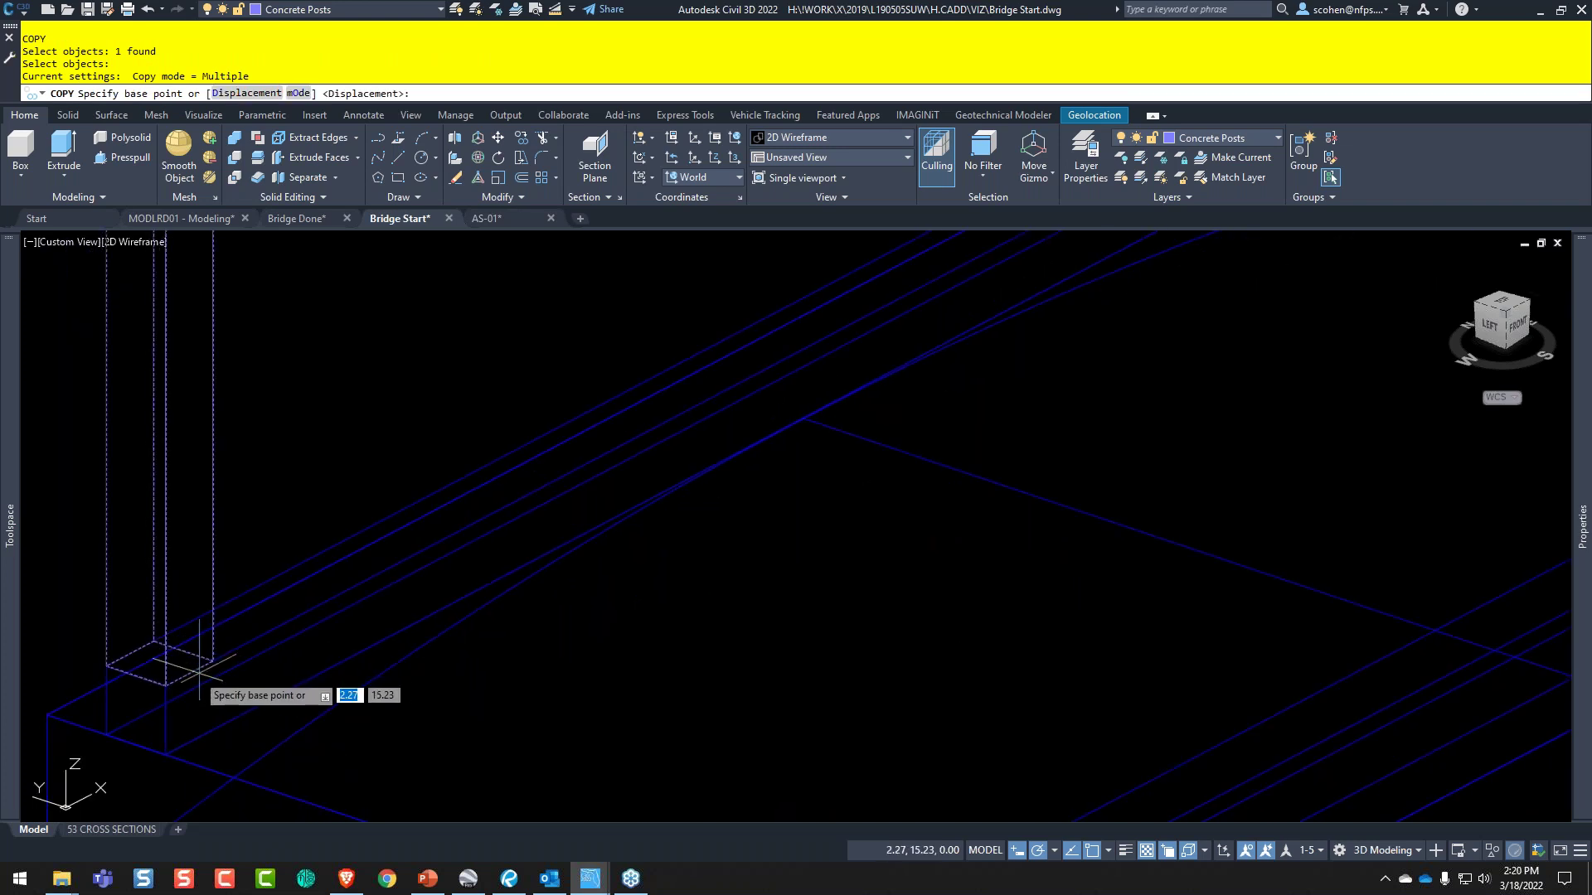
{"action": "left_click", "coordinate": [190, 673]}
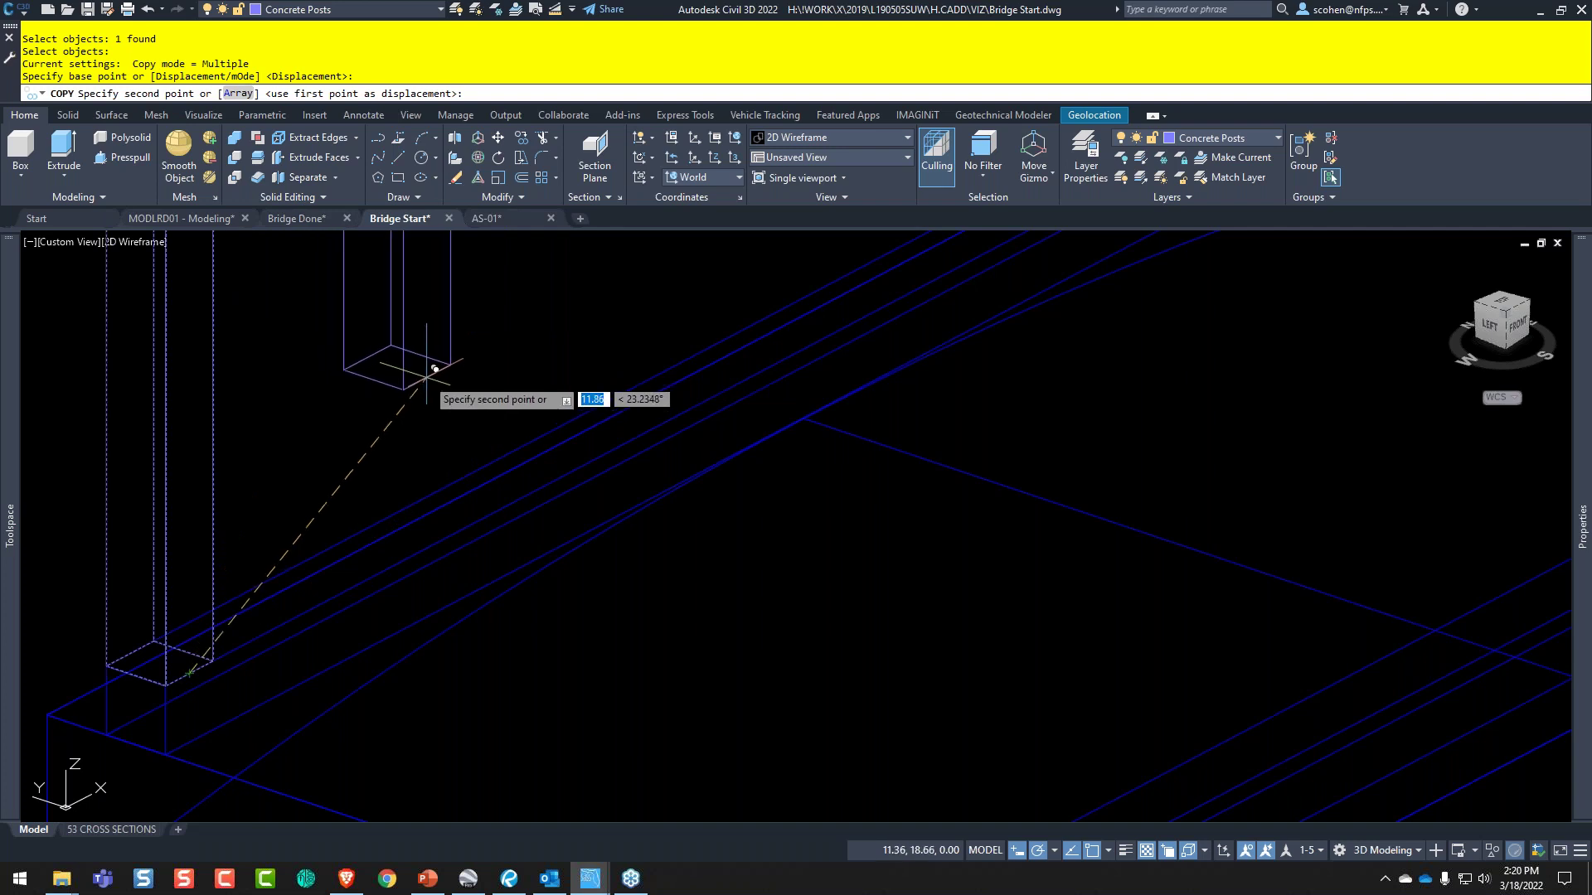
{"action": "type", "text": "a"}
{"action": "key", "text": "Return"}
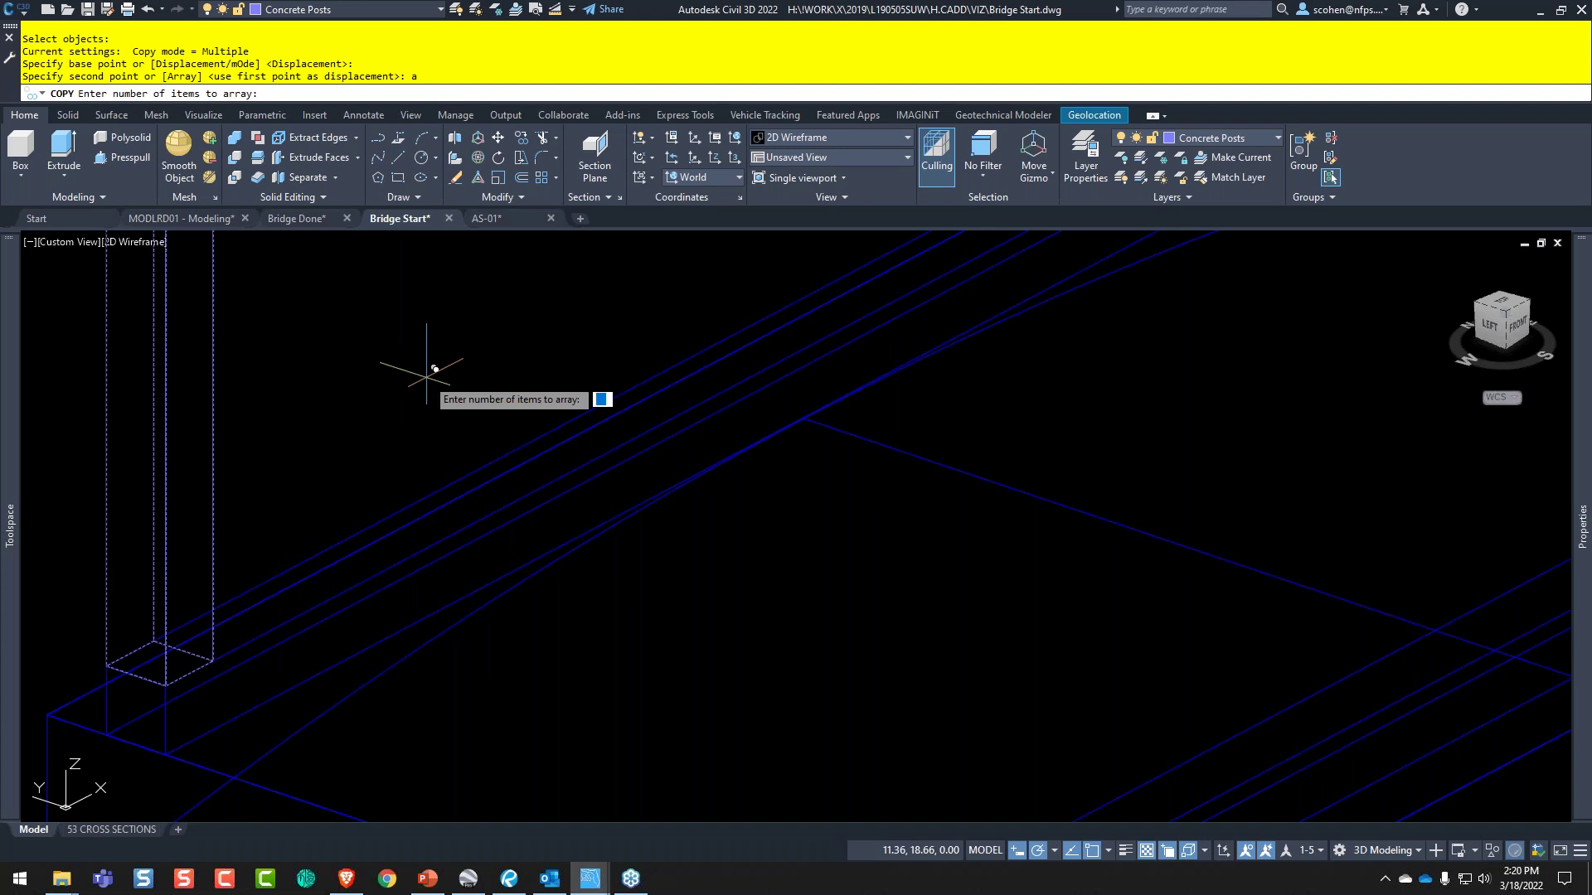
{"action": "key", "text": "Return"}
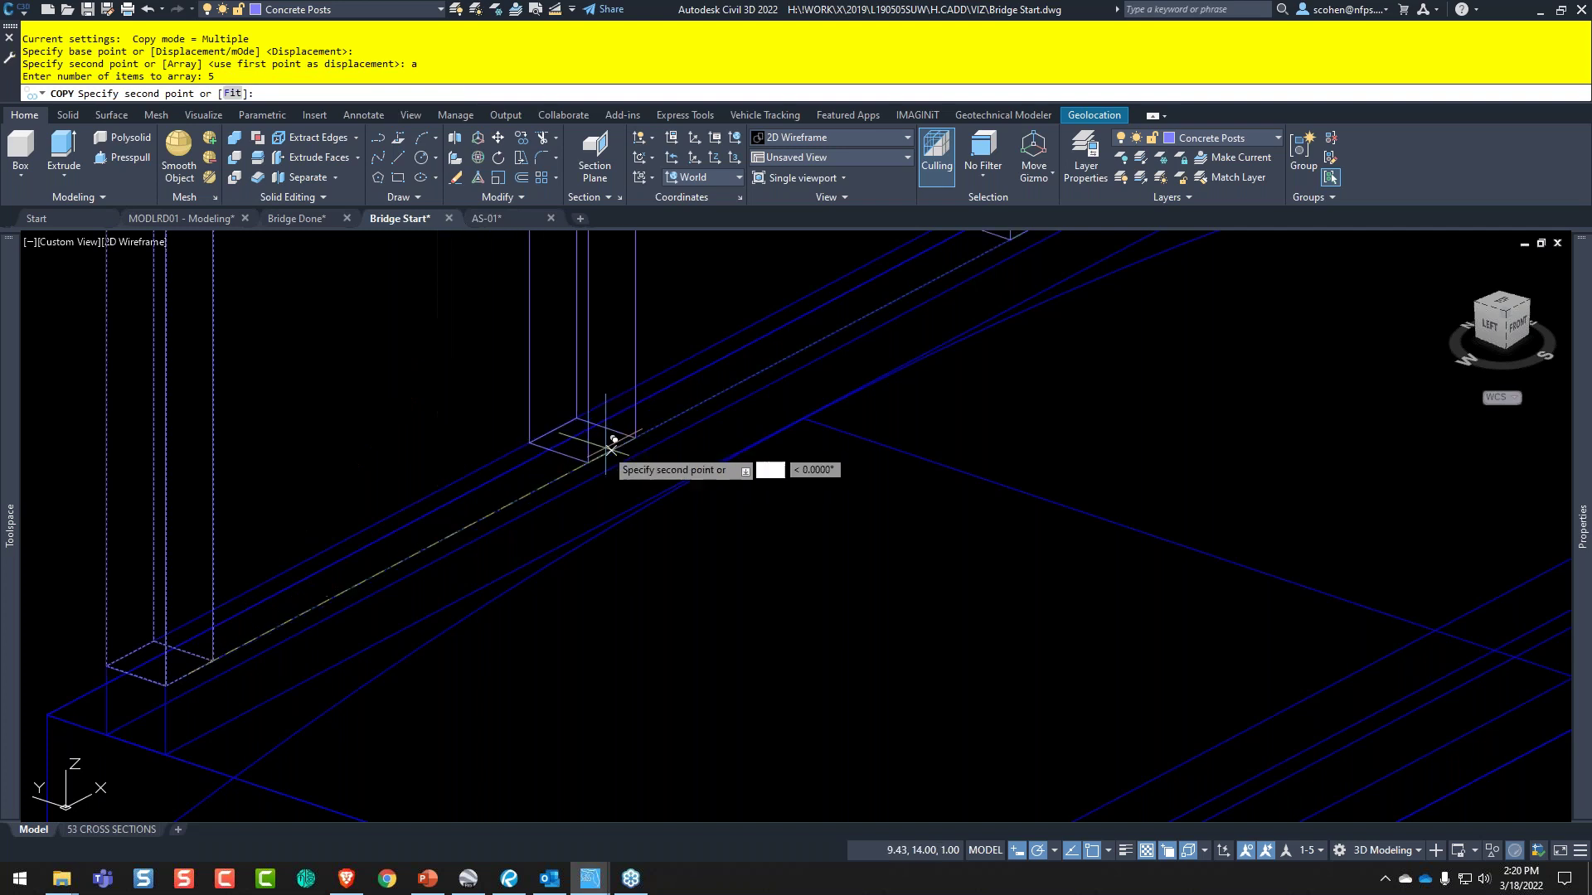
{"action": "scroll", "coordinate": [528, 415], "scroll_direction": "down", "scroll_amount": 5}
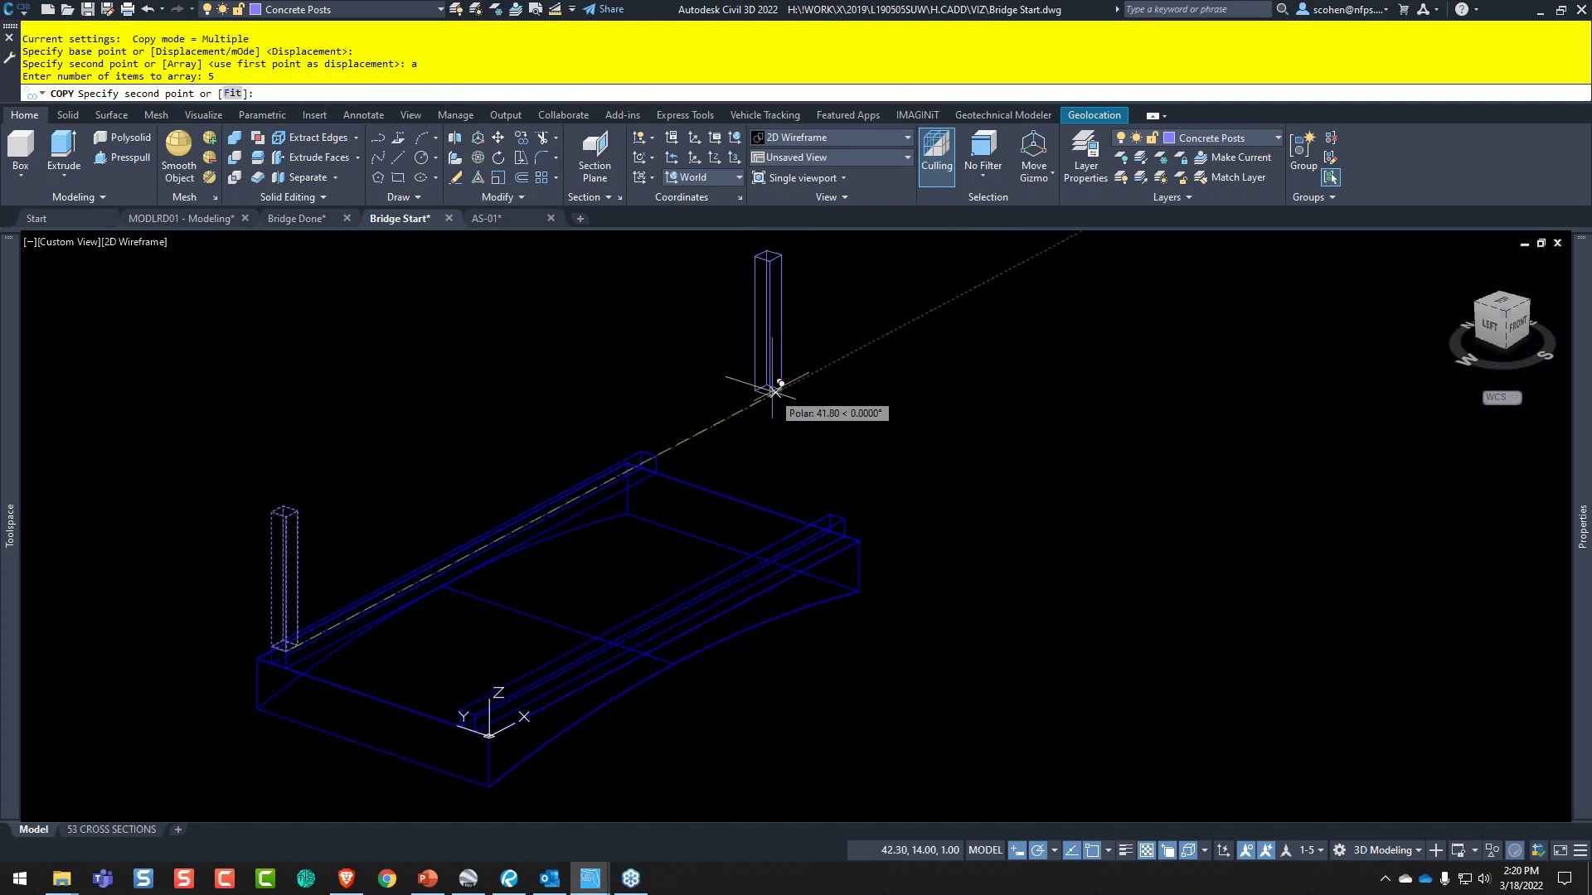
{"action": "type", "text": "7.7"}
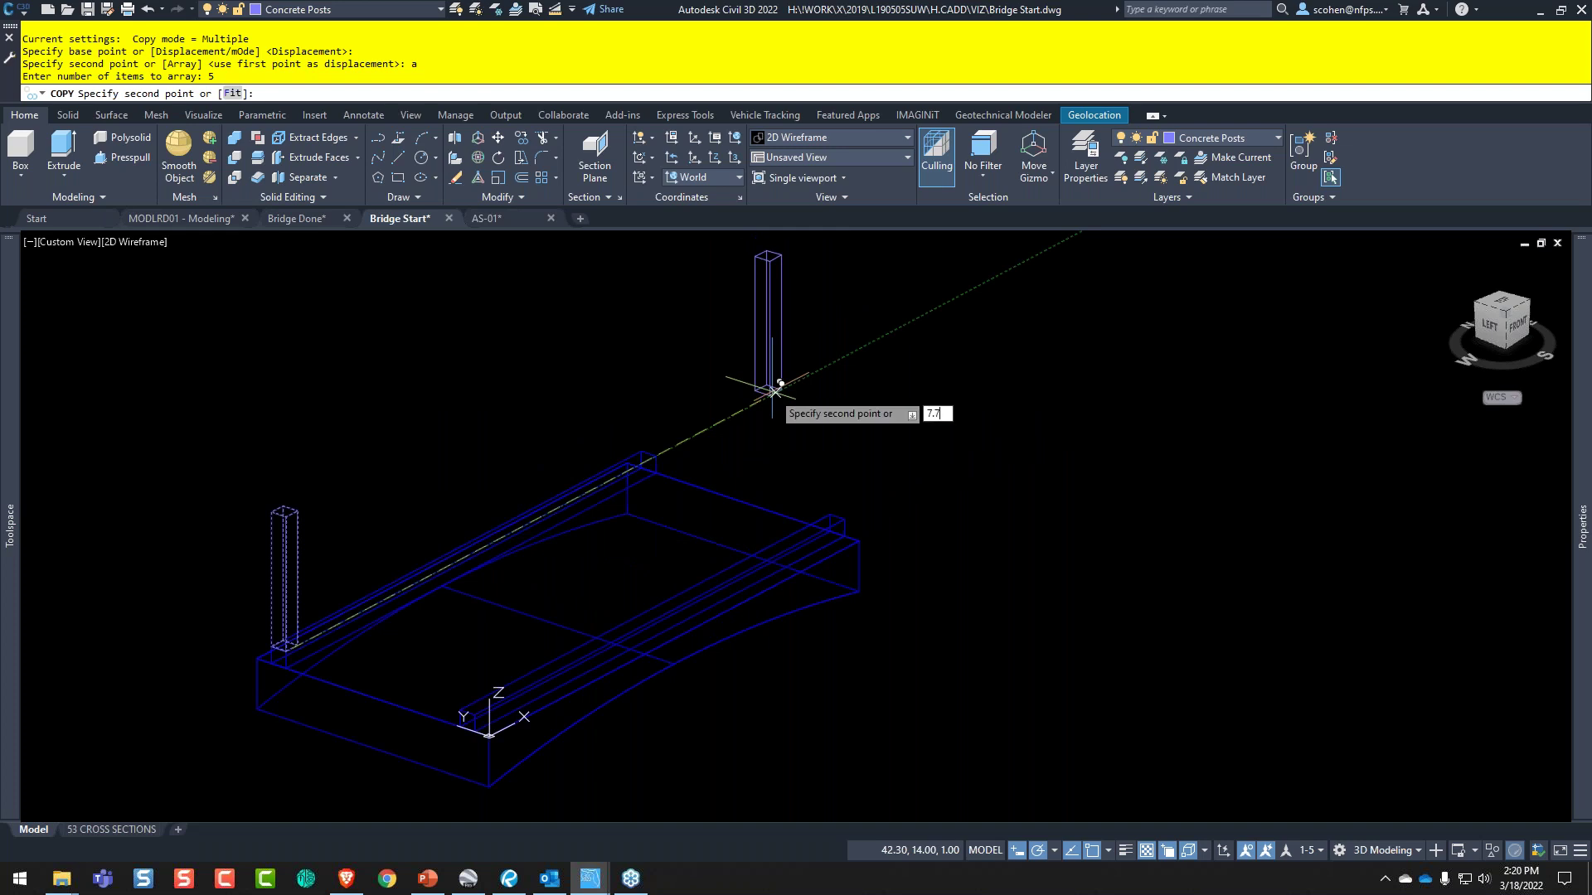
{"action": "type", "text": "5"}
{"action": "key", "text": "Return"}
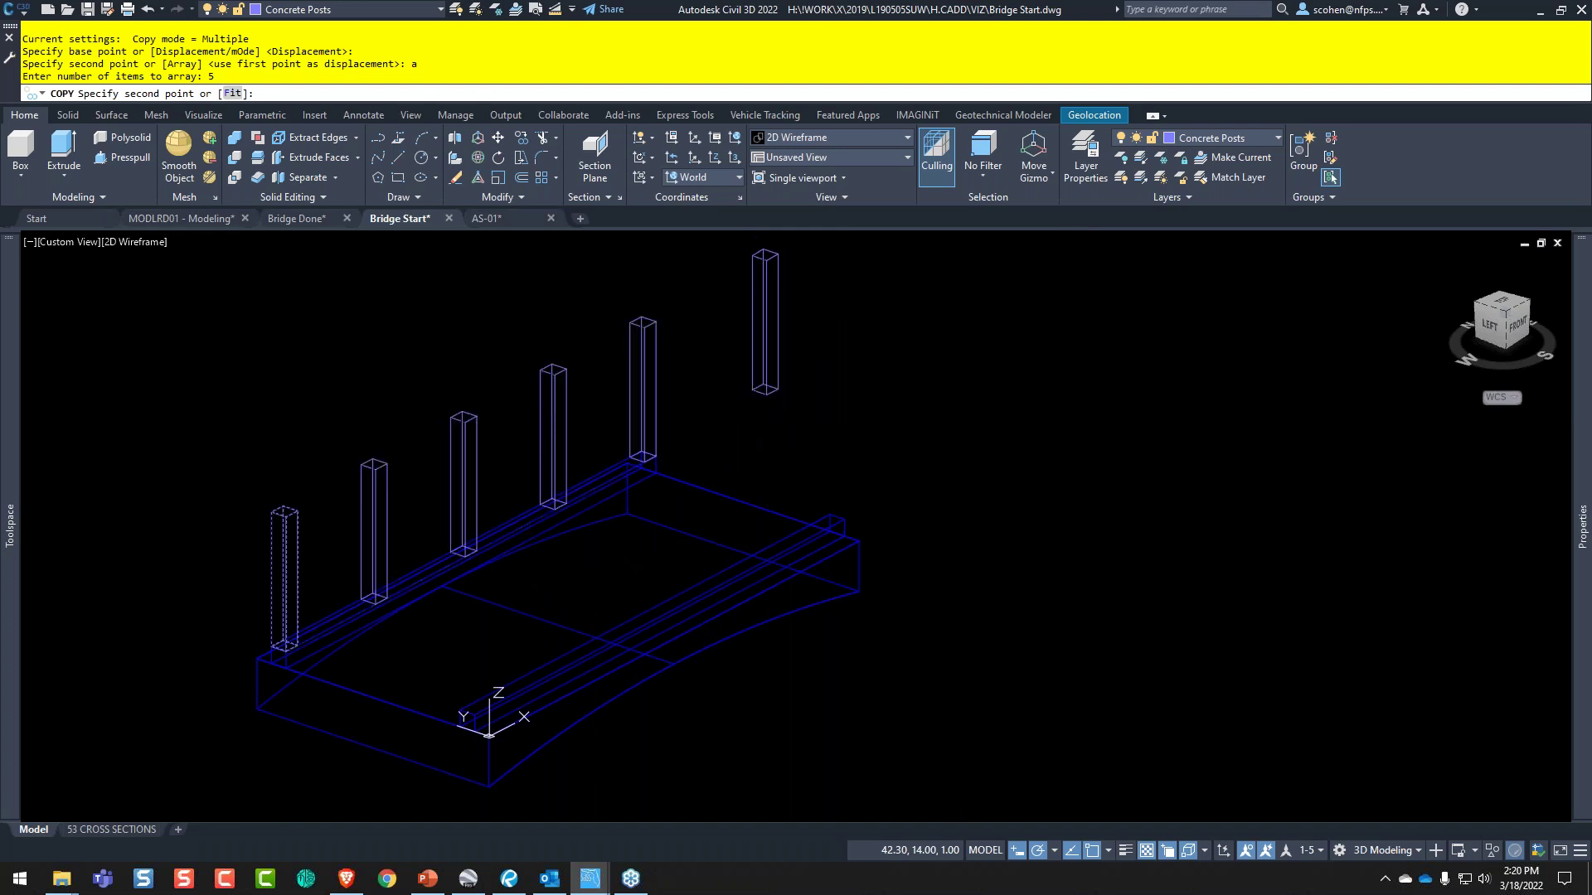
{"action": "key", "text": "Escape"}
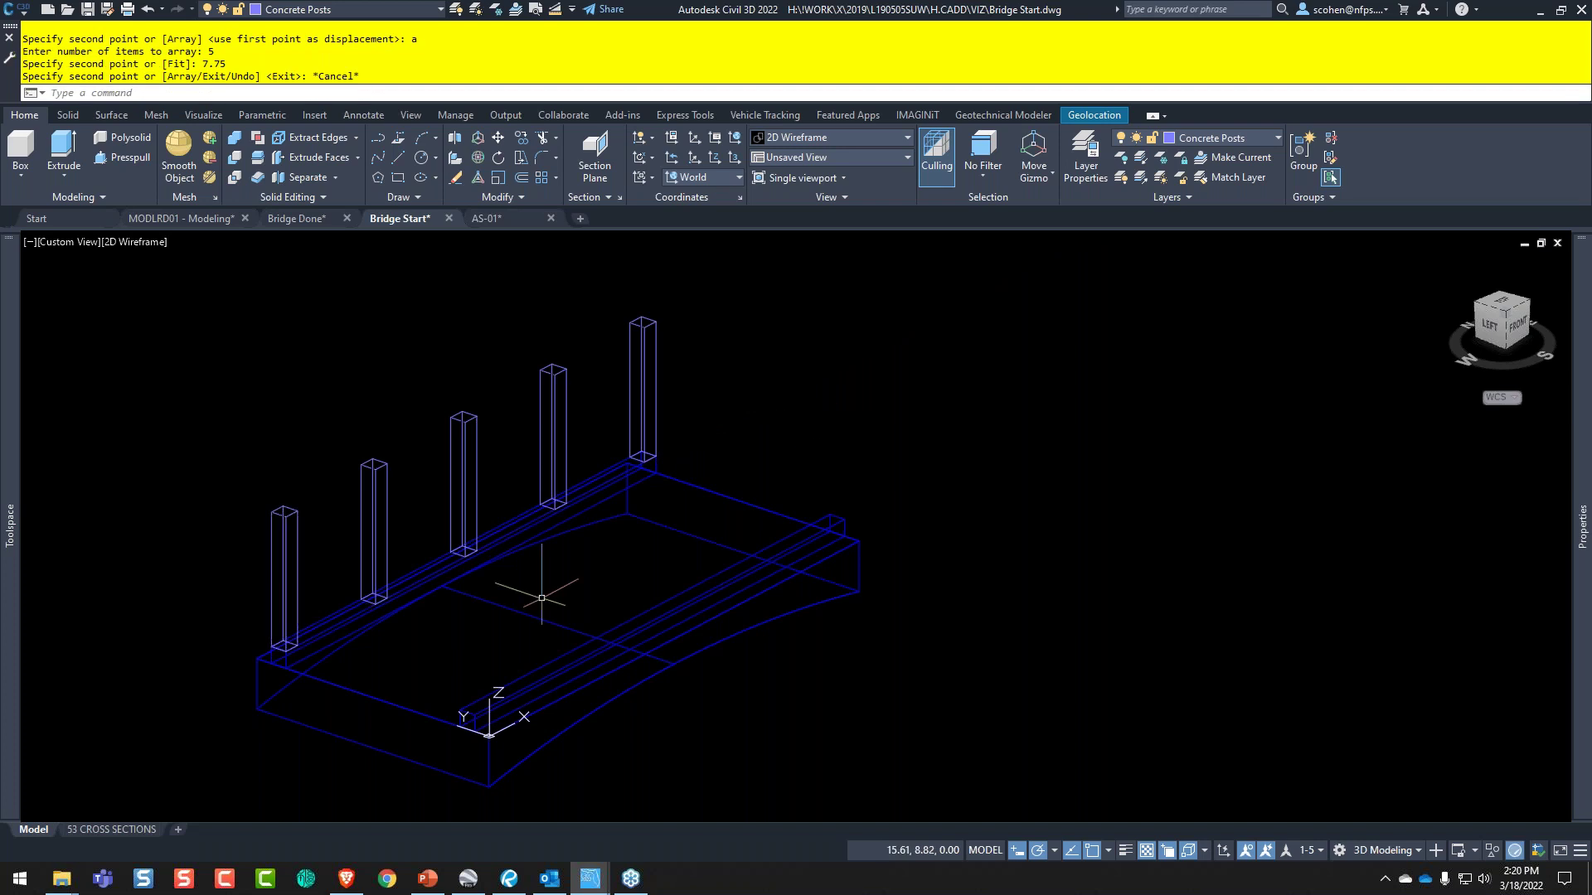
- Mirror the five posts onto the opposite curb about the bridge's lengthwise centreline, keeping the originals
{"action": "left_click", "coordinate": [423, 571]}
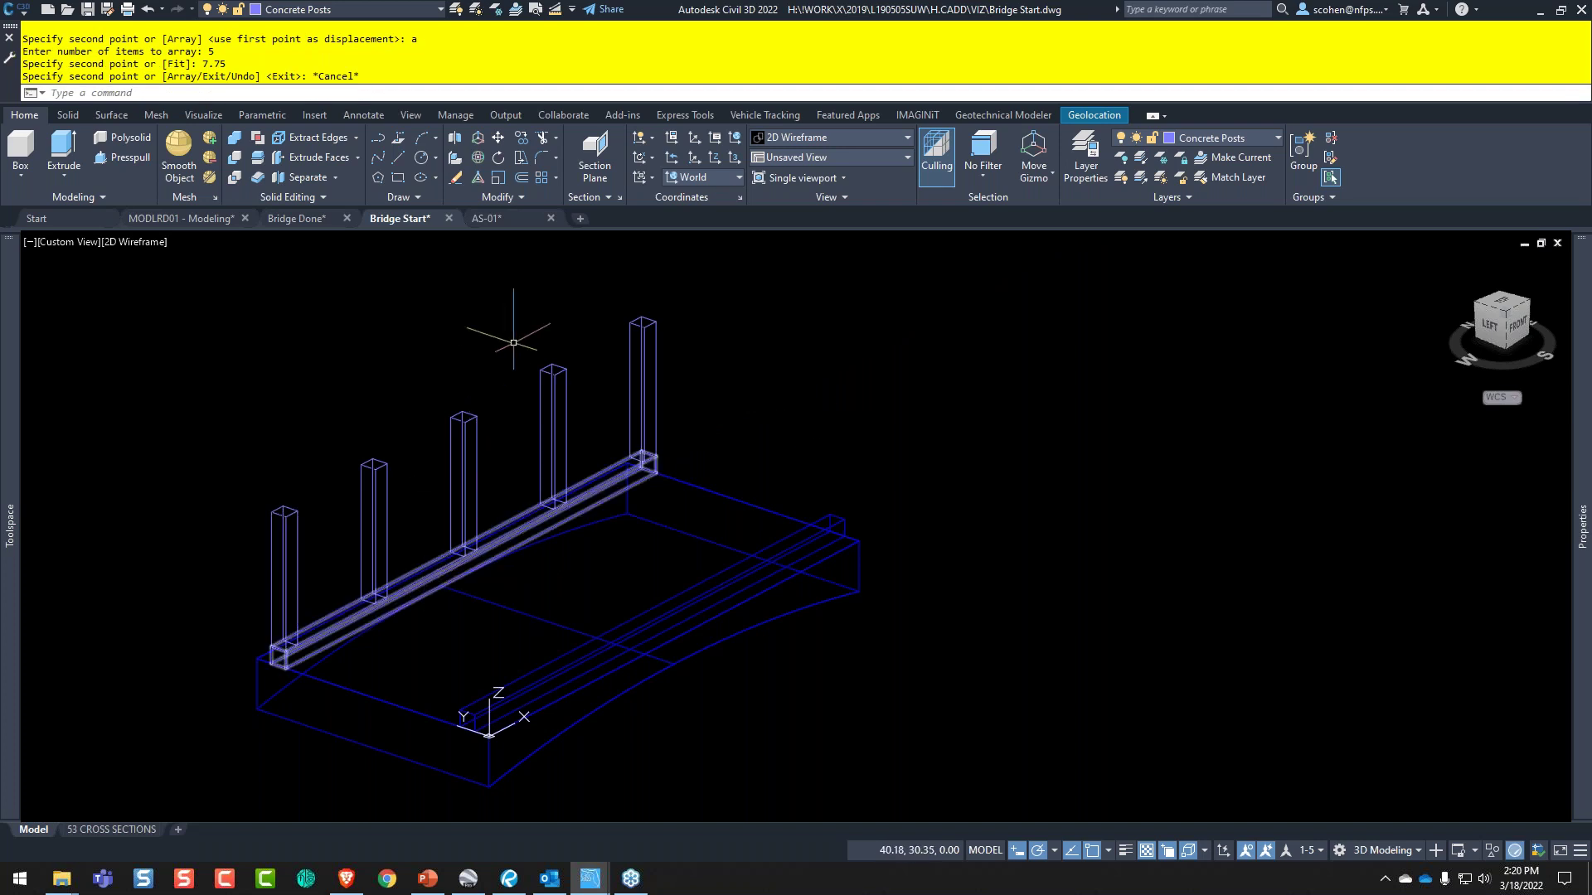
{"action": "key", "text": "Escape"}
{"action": "left_click", "coordinate": [676, 286]}
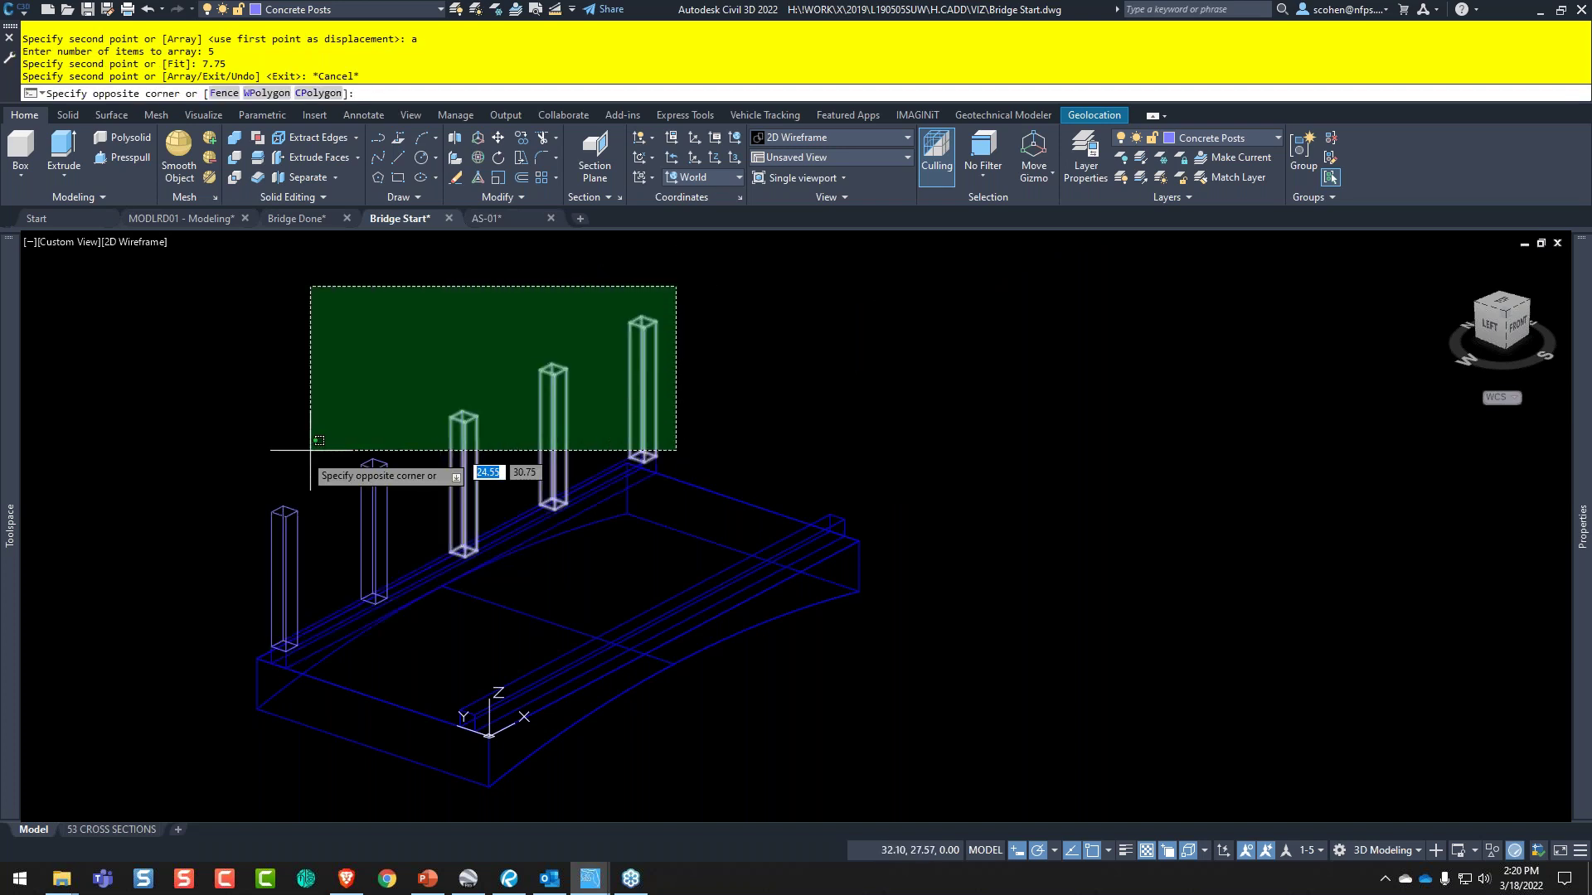
{"action": "left_click", "coordinate": [315, 422]}
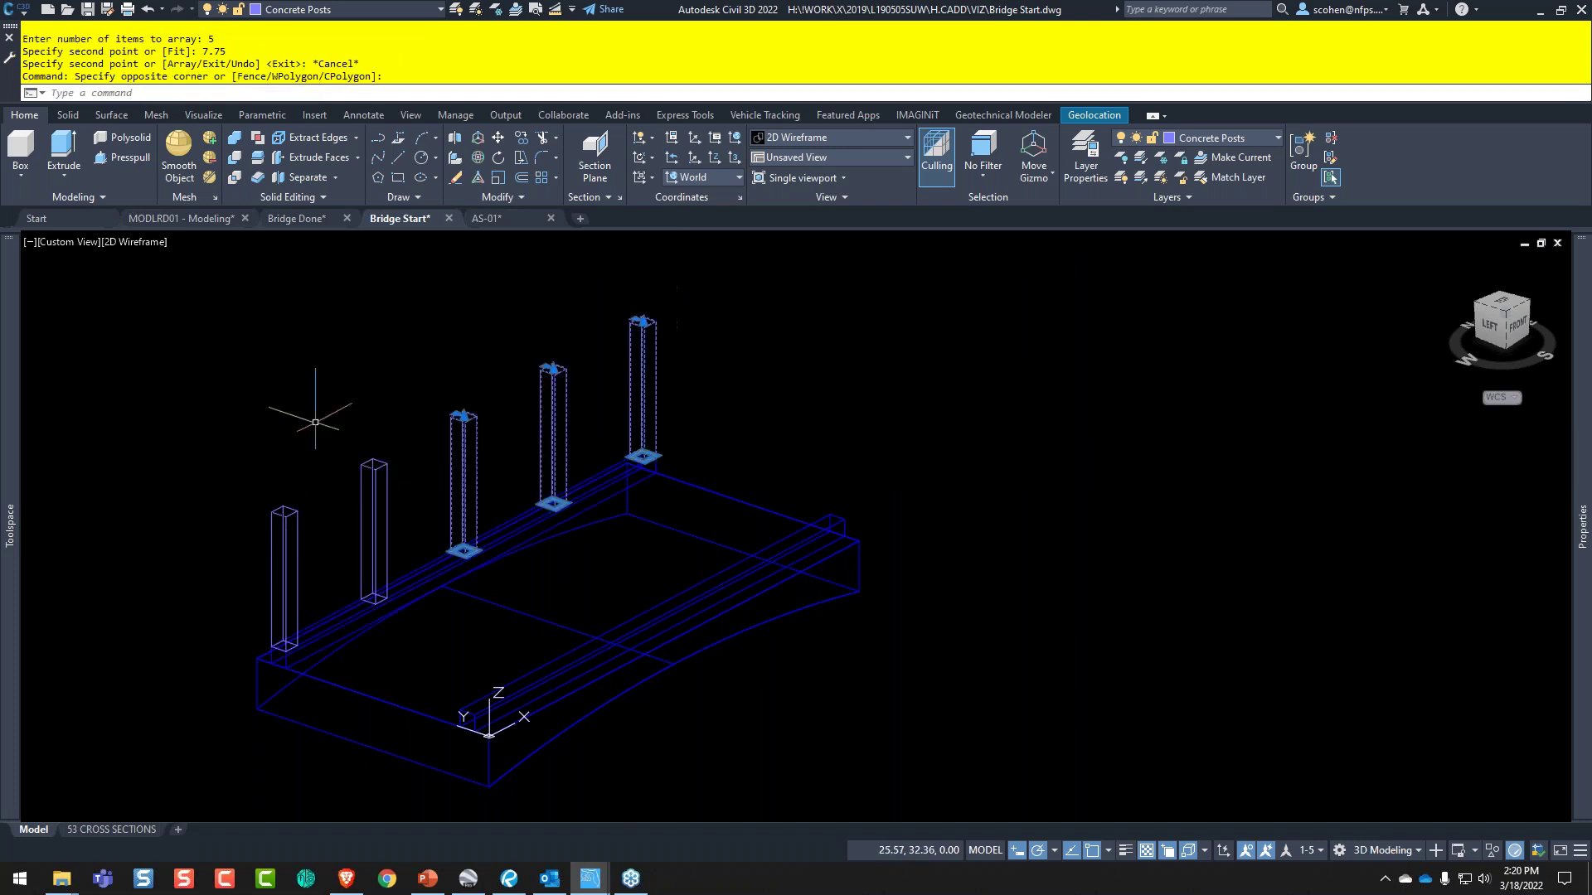
{"action": "left_click", "coordinate": [382, 449]}
{"action": "left_click", "coordinate": [221, 564]}
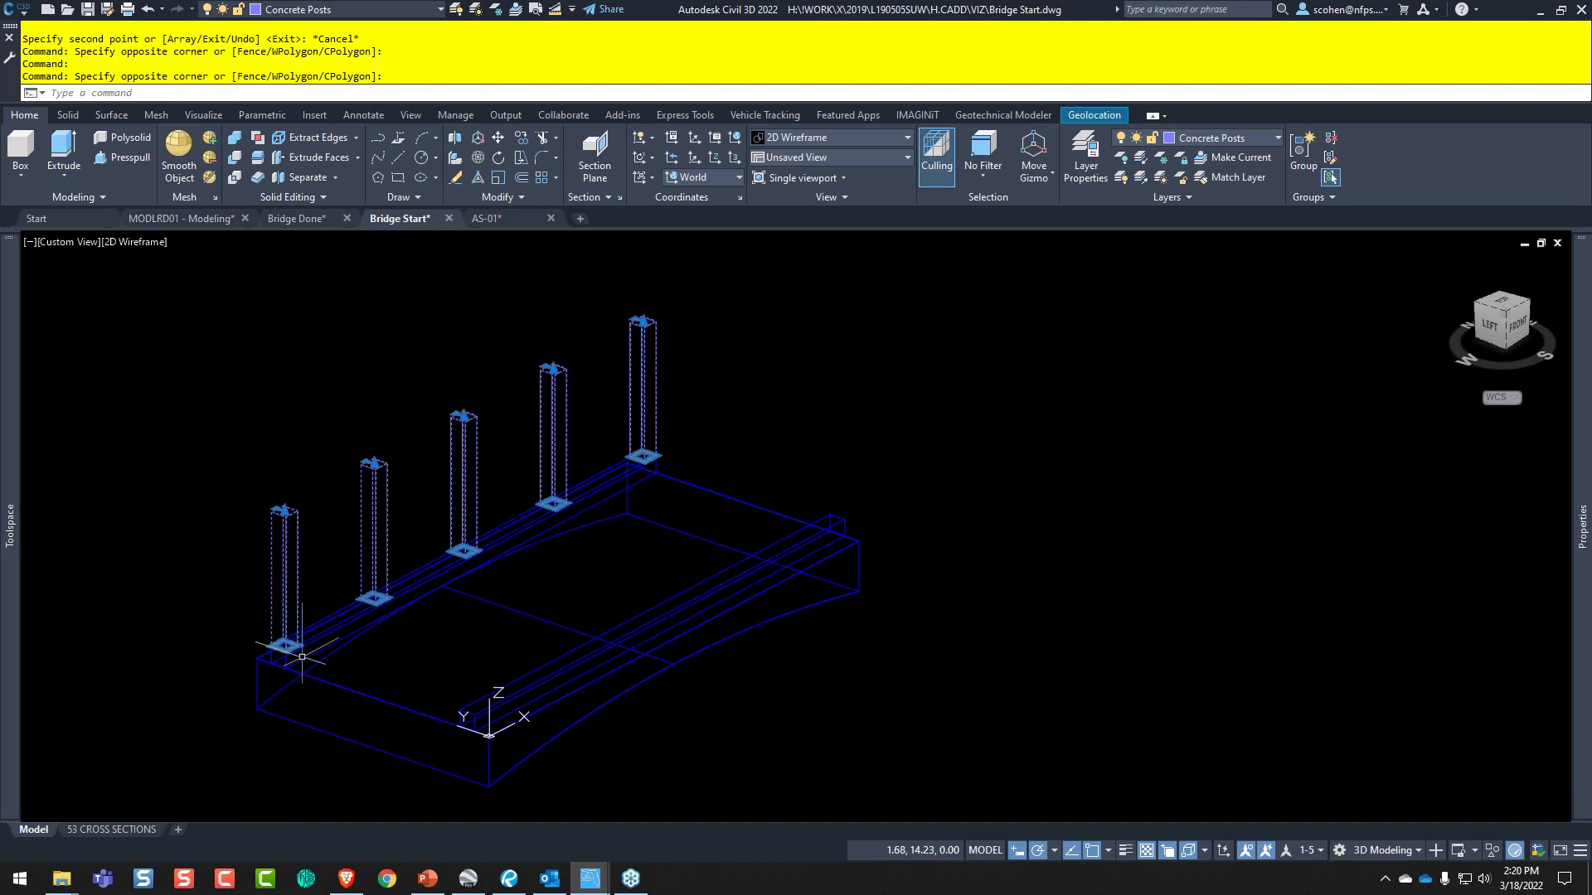
{"action": "key", "text": "Escape"}
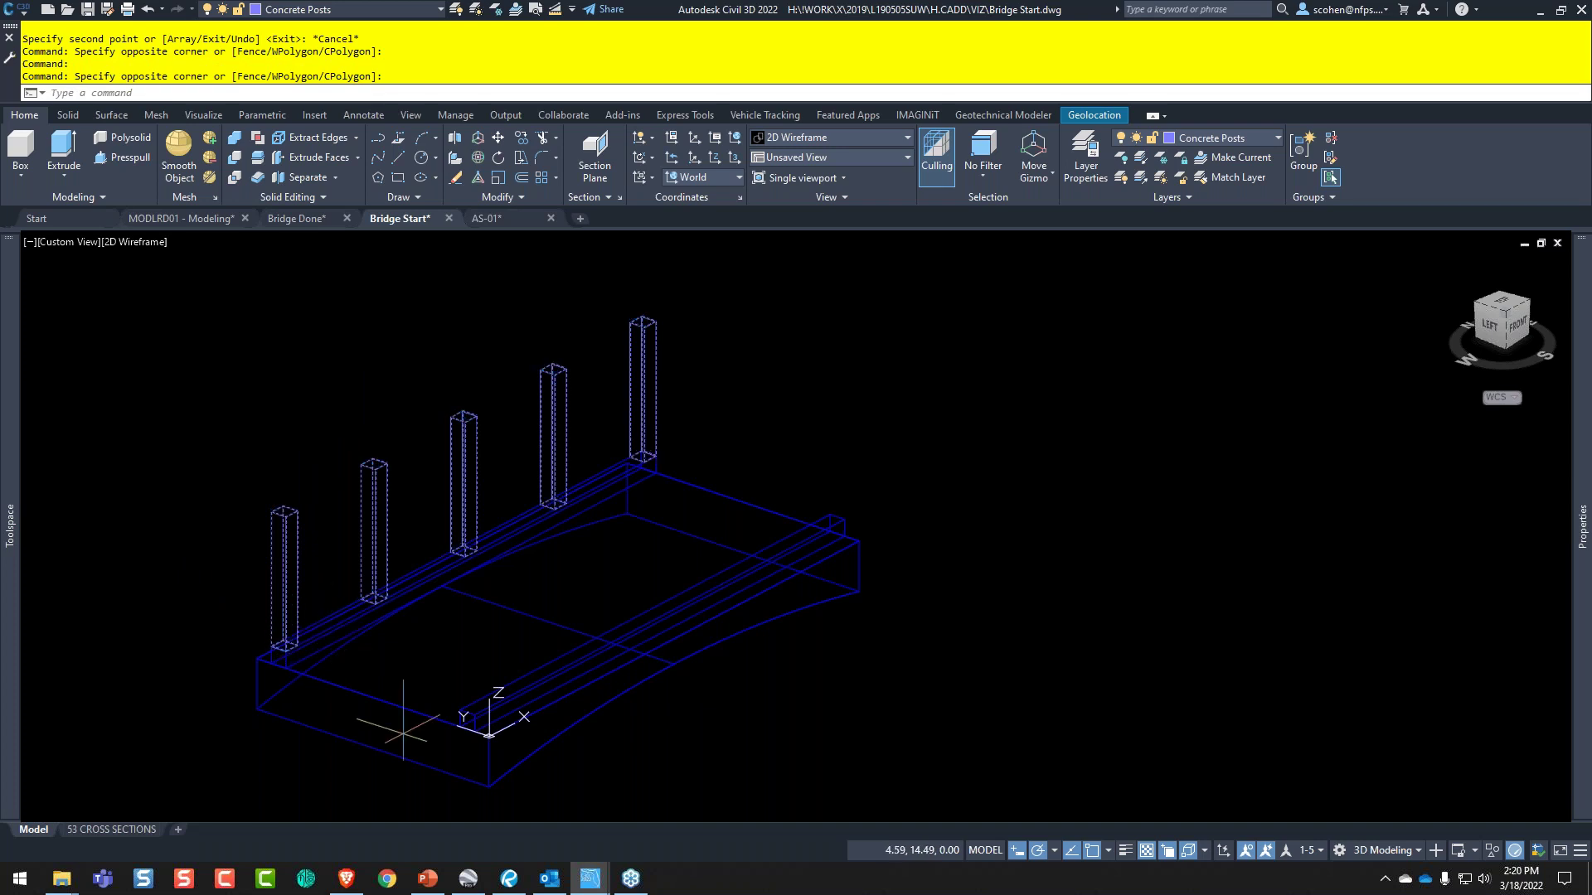
{"action": "type", "text": "mi"}
{"action": "key", "text": "Return"}
{"action": "type", "text": "imi"}
{"action": "key", "text": "Return"}
{"action": "left_click", "coordinate": [374, 697]}
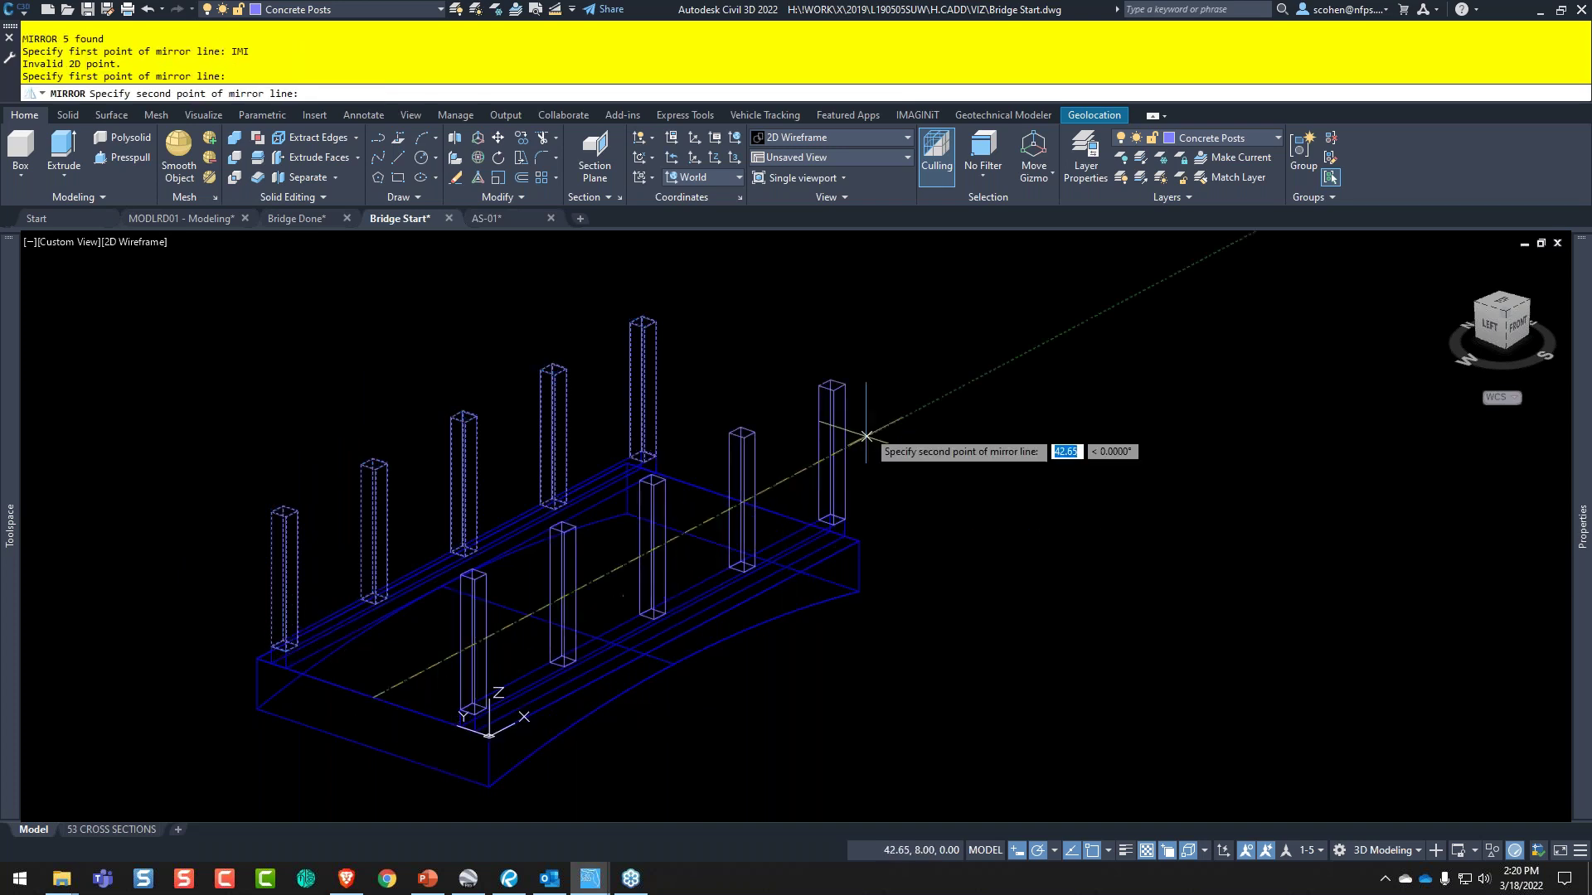
{"action": "left_click", "coordinate": [863, 434]}
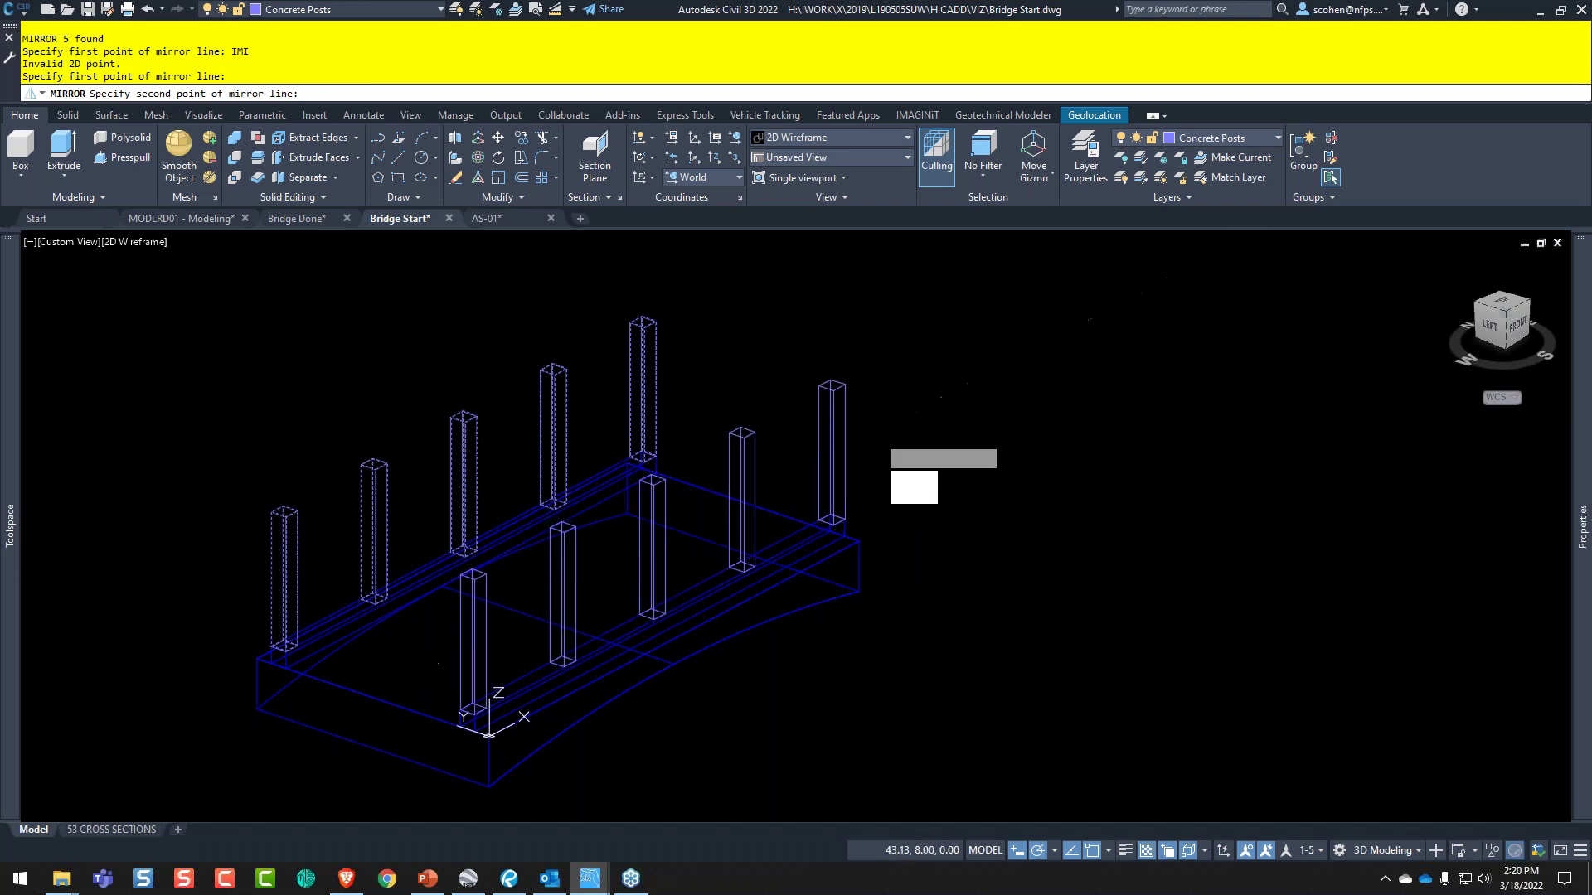
{"action": "key", "text": "Return"}
{"action": "key", "text": "Escape"}
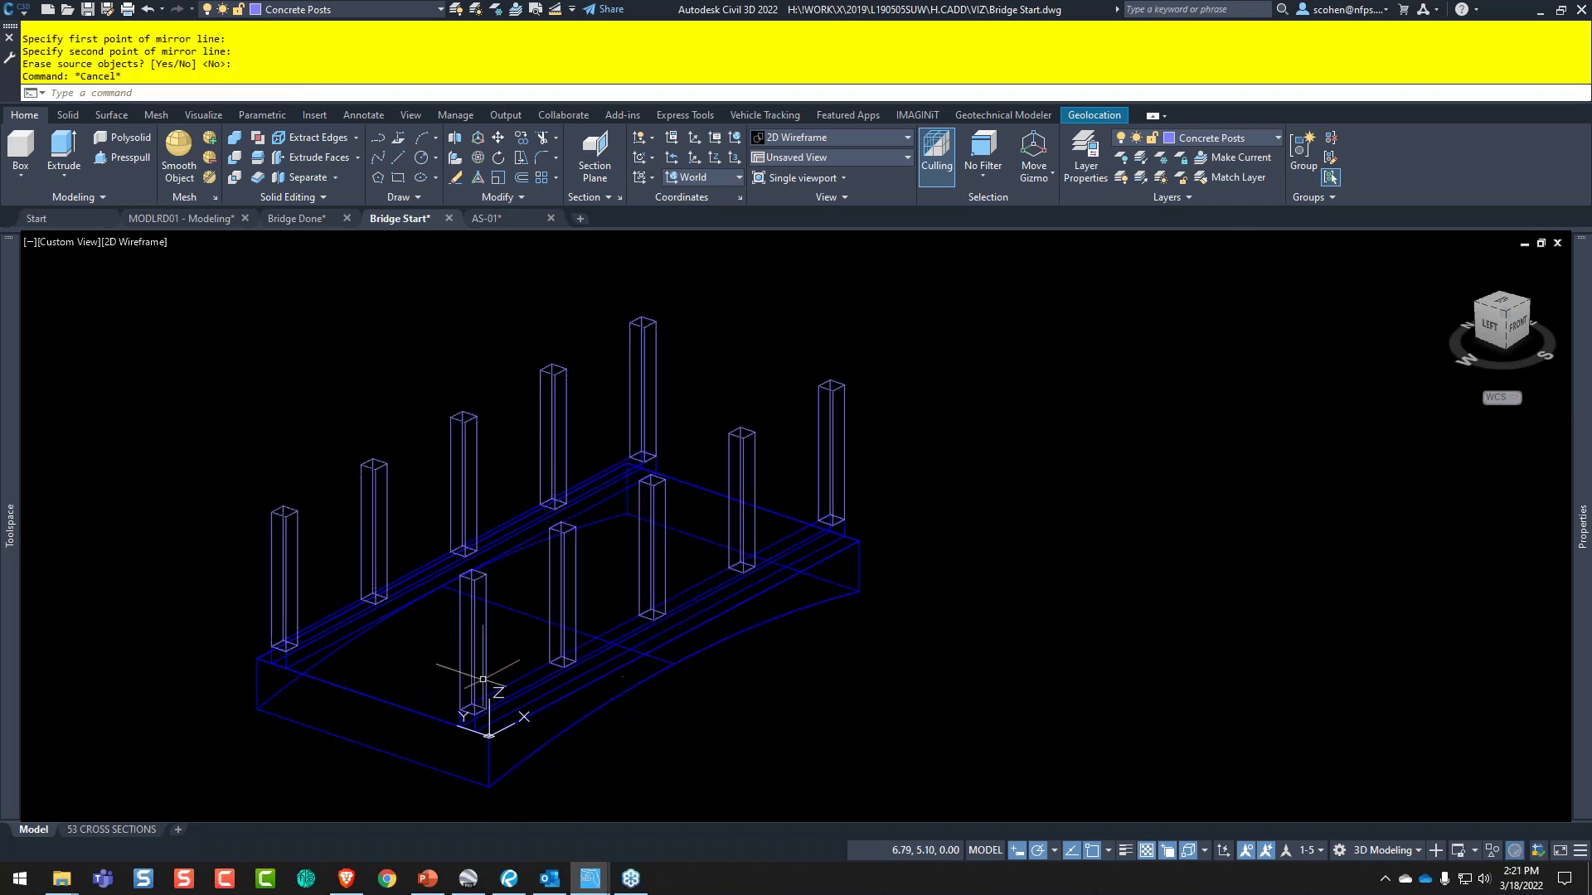
- Display the bridge in the Realistic visual style and save the drawing
{"action": "left_click", "coordinate": [134, 241]}
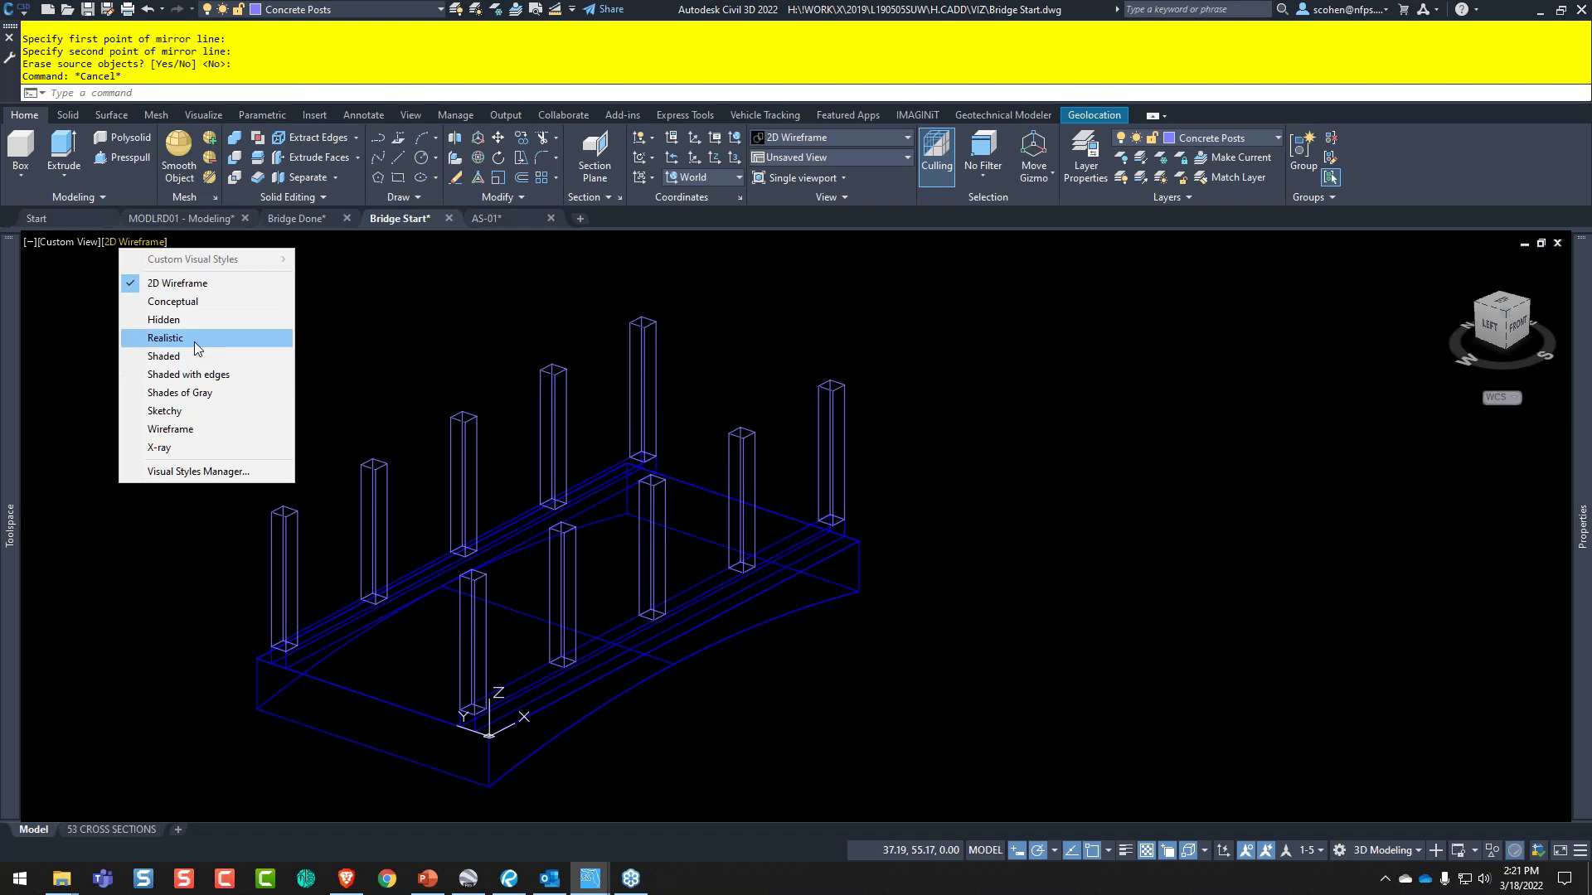
{"action": "left_click", "coordinate": [195, 338]}
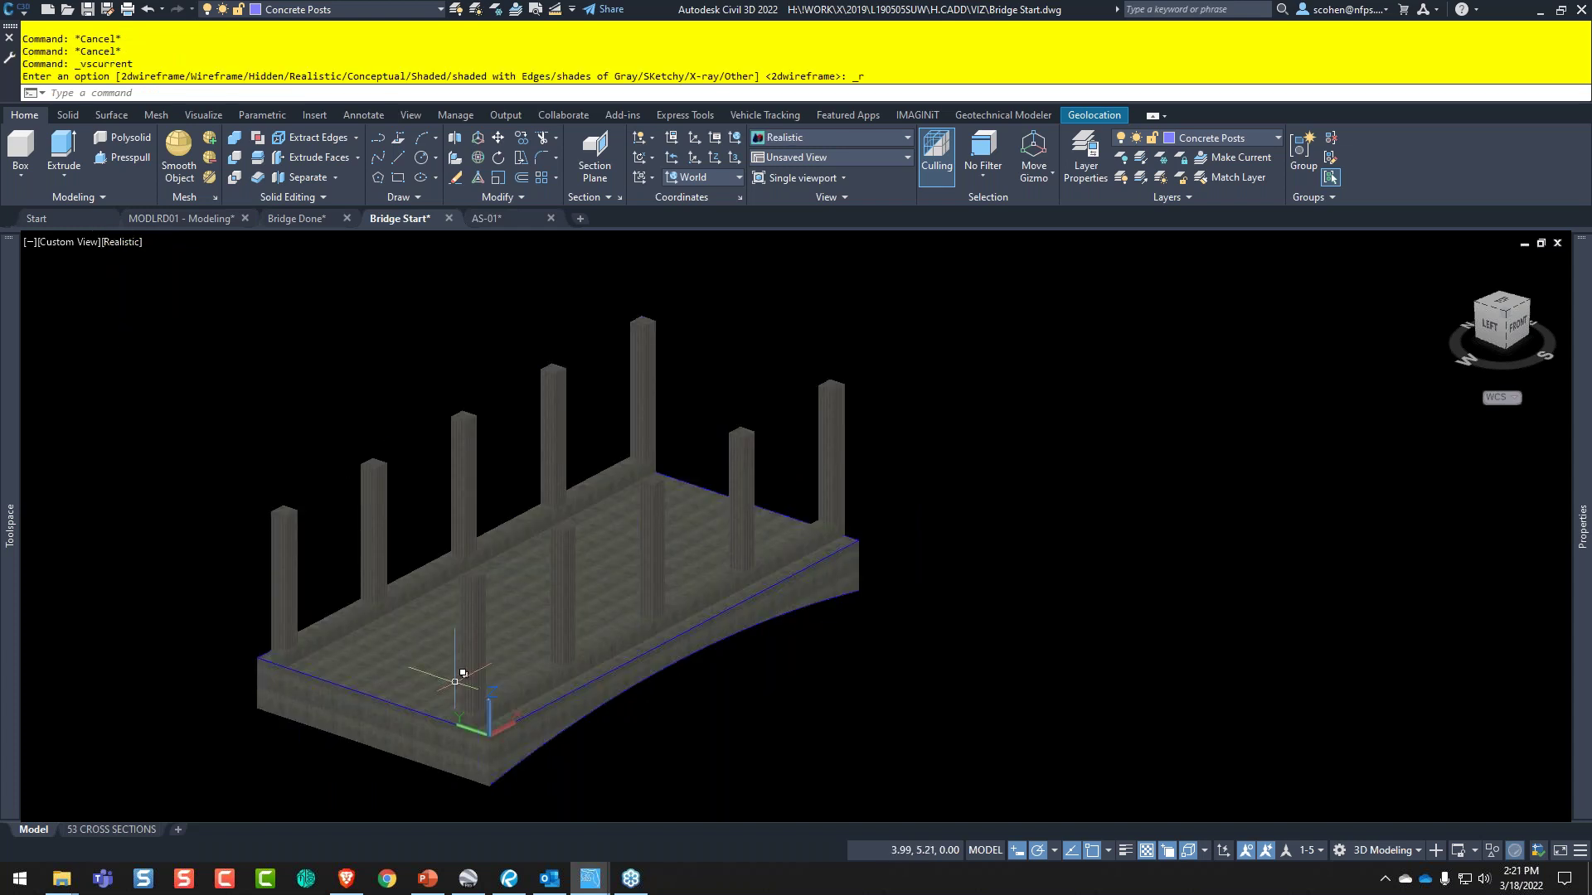
{"action": "scroll", "coordinate": [455, 683], "scroll_direction": "up", "scroll_amount": 3}
{"action": "middle_click_drag", "start_coordinate": [454, 684], "coordinate": [448, 485], "text": "shift"}
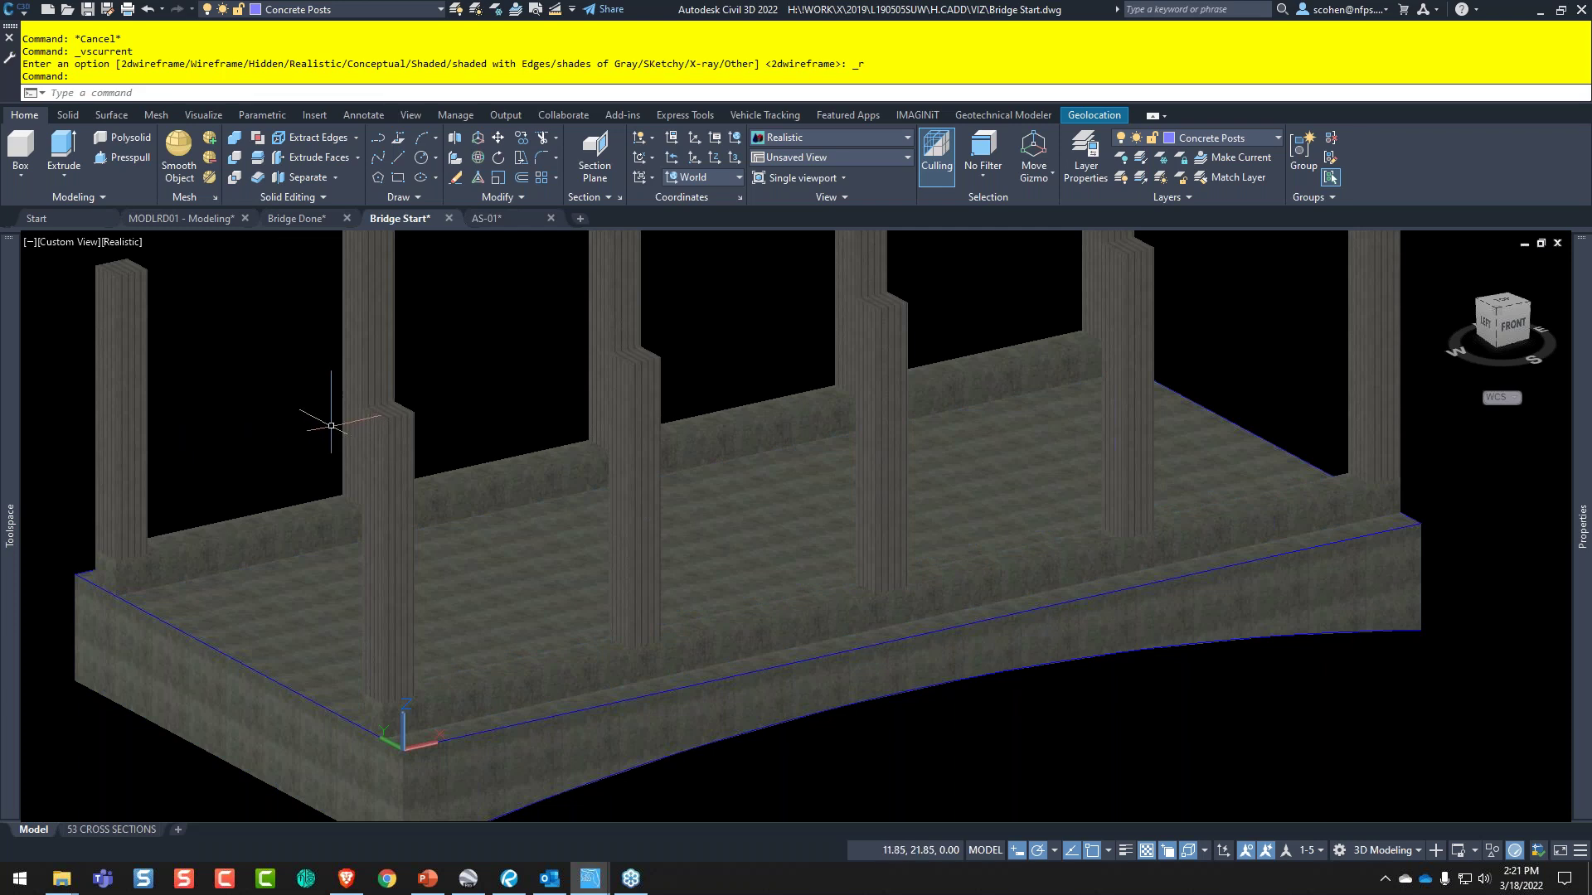
{"action": "key", "text": "ctrl+s"}
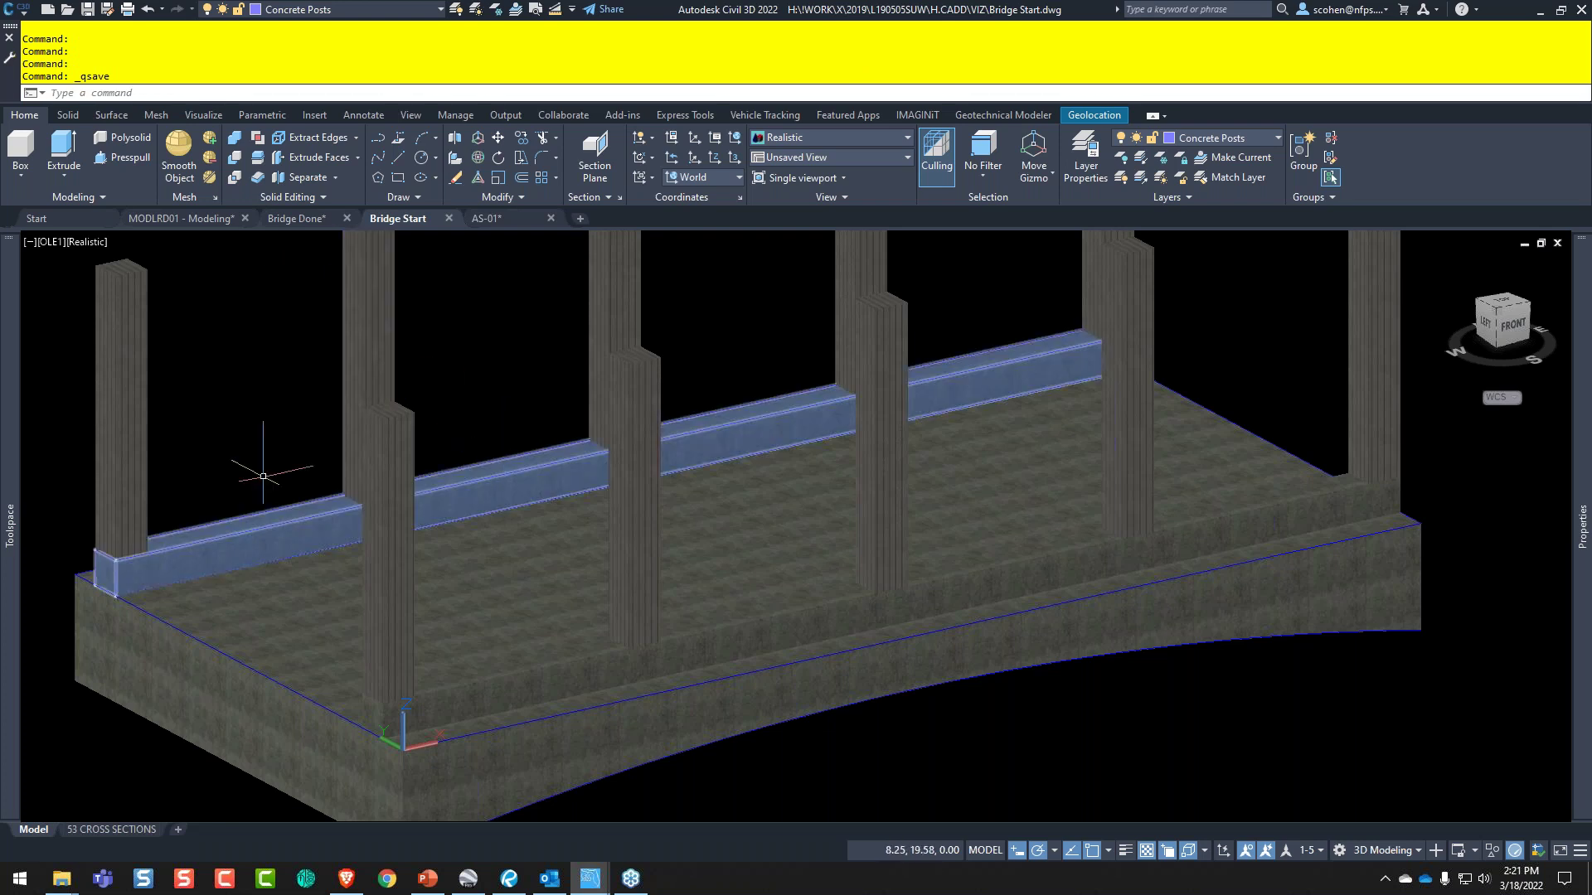
- Return the model to the 2D Wireframe visual style for work at the near curb end
{"action": "left_click", "coordinate": [128, 241]}
{"action": "left_click", "coordinate": [172, 283]}
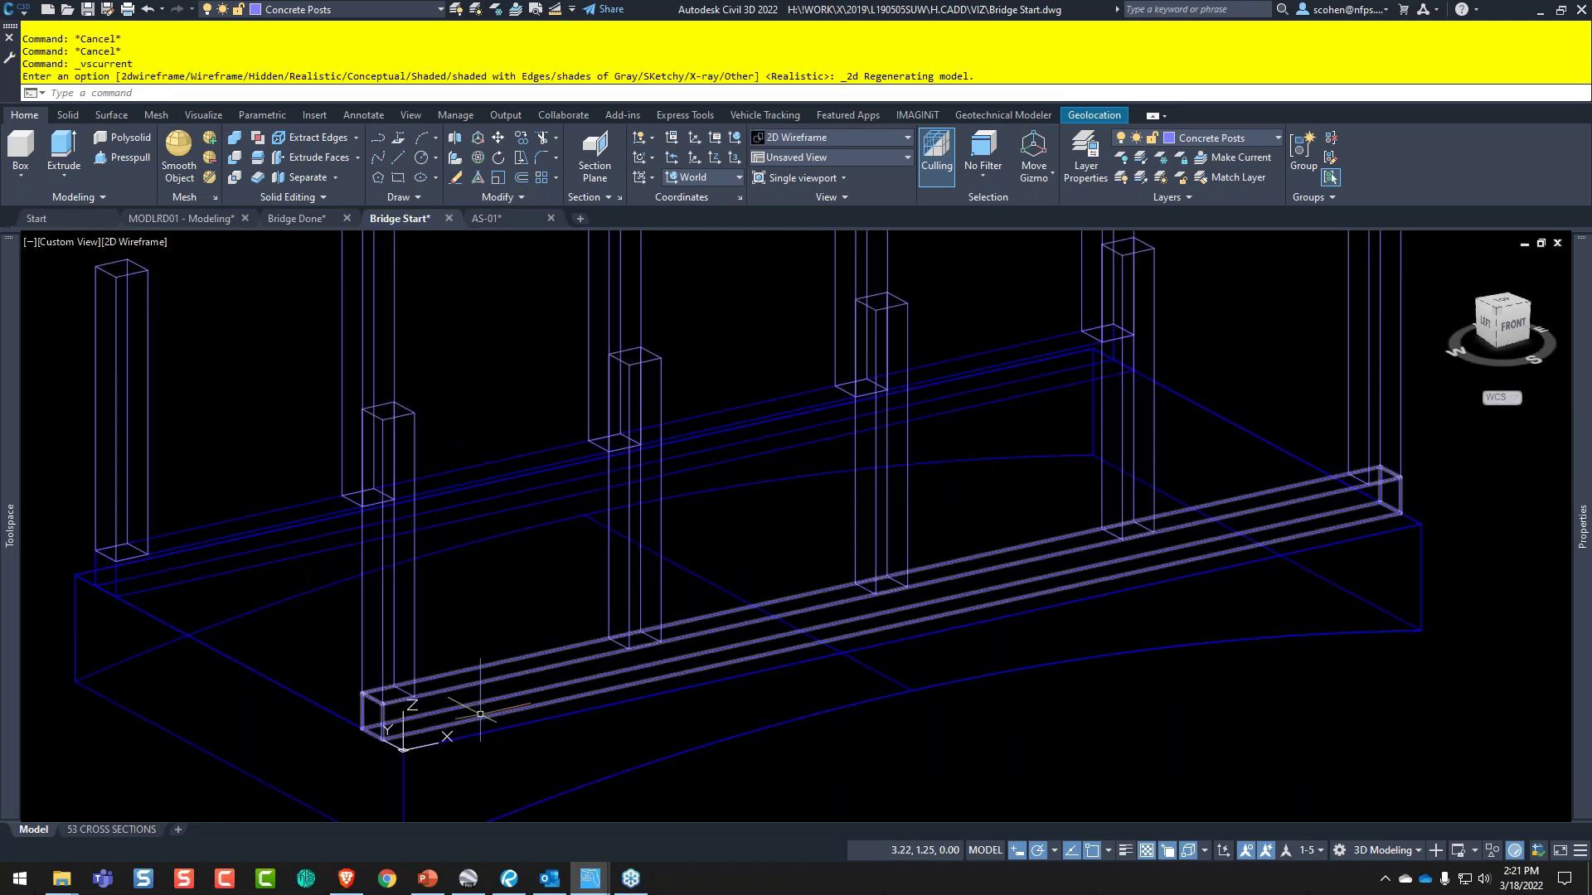
{"action": "scroll", "coordinate": [712, 520], "scroll_direction": "up", "scroll_amount": 5}
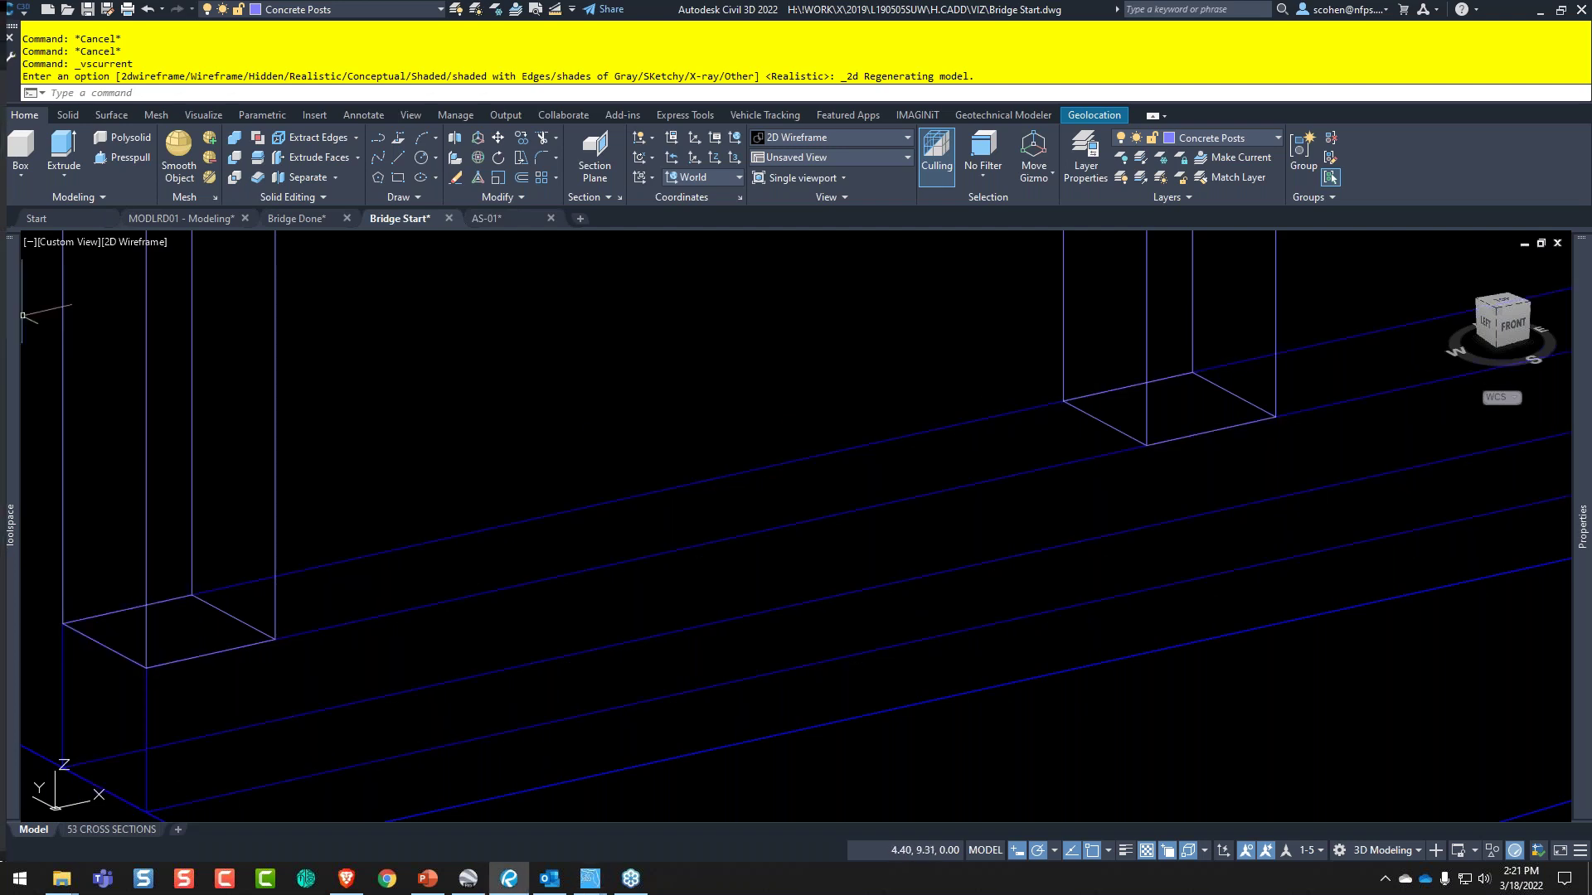
- Switch to the bridge canopy details PDF in Revu and examine the picket fence dimensions in the plan and elevation views
{"action": "left_click_drag", "start_coordinate": [0, 9], "coordinate": [1052, 0]}
{"action": "scroll", "coordinate": [395, 401], "scroll_direction": "up", "scroll_amount": 6}
{"action": "scroll", "coordinate": [251, 355], "scroll_direction": "up", "scroll_amount": 2}
{"action": "scroll", "coordinate": [252, 358], "scroll_direction": "down", "scroll_amount": 3}
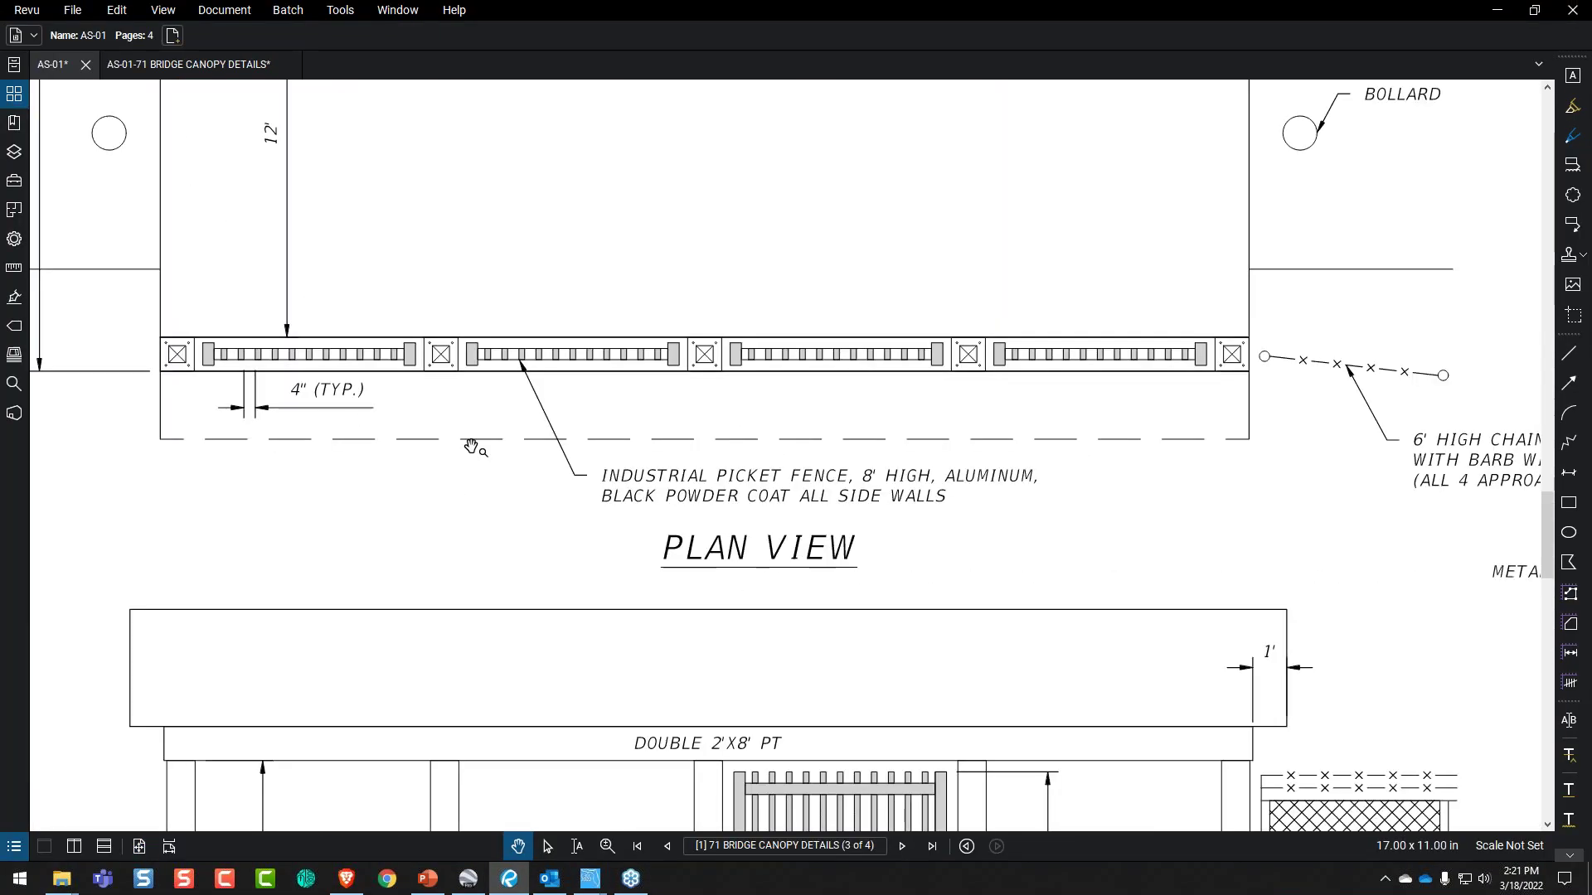
{"action": "scroll", "coordinate": [471, 447], "scroll_direction": "down", "scroll_amount": 2}
{"action": "left_click_drag", "start_coordinate": [616, 642], "coordinate": [594, 352]}
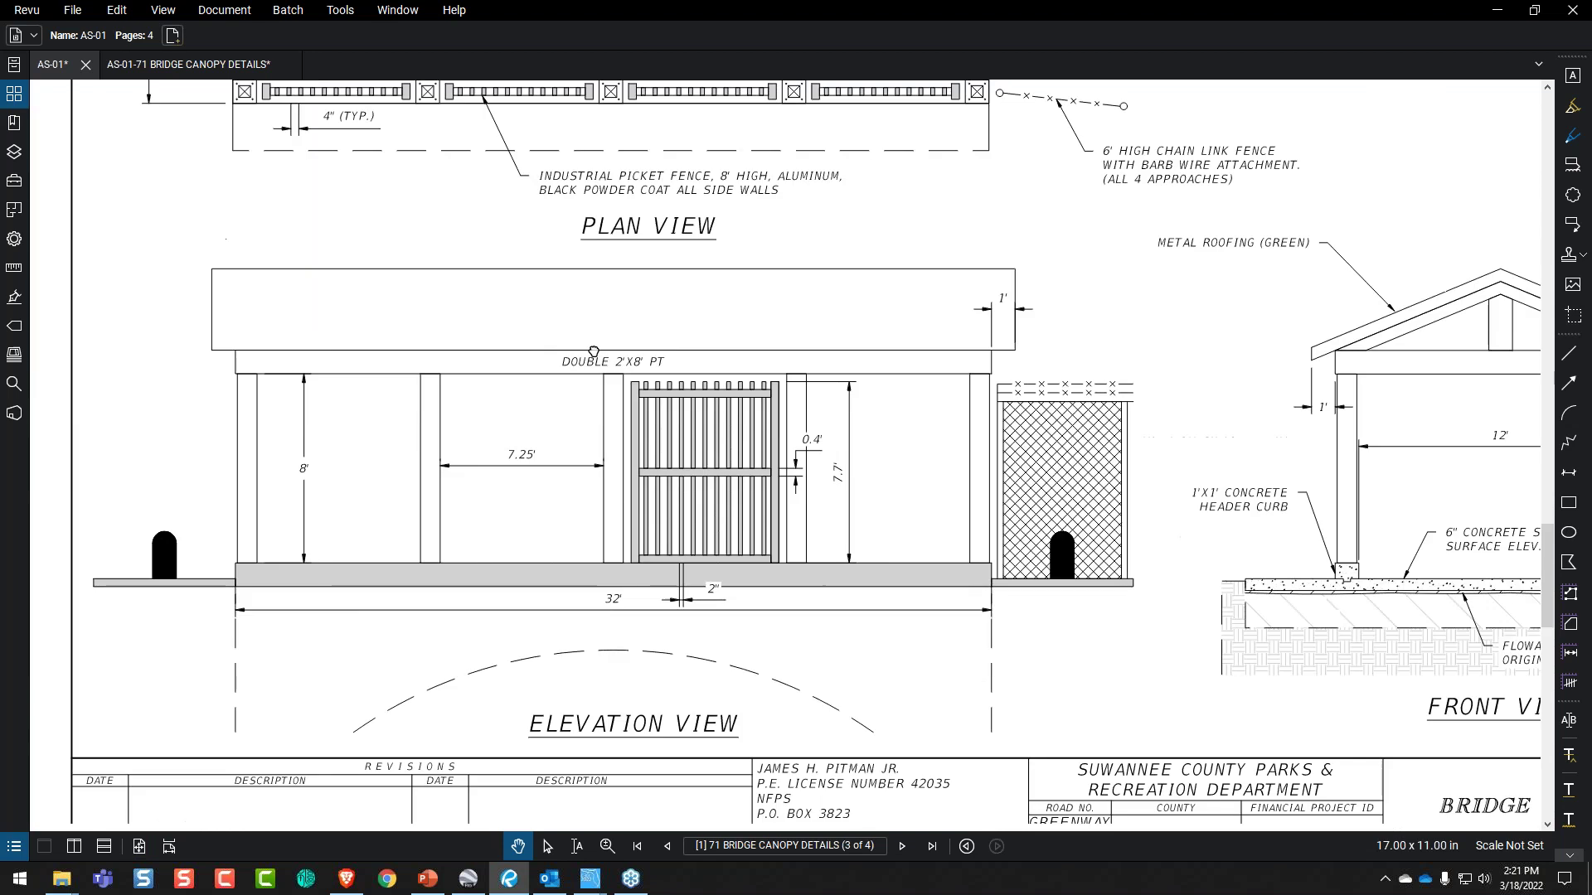
{"action": "scroll", "coordinate": [1147, 257], "scroll_direction": "up", "scroll_amount": 2}
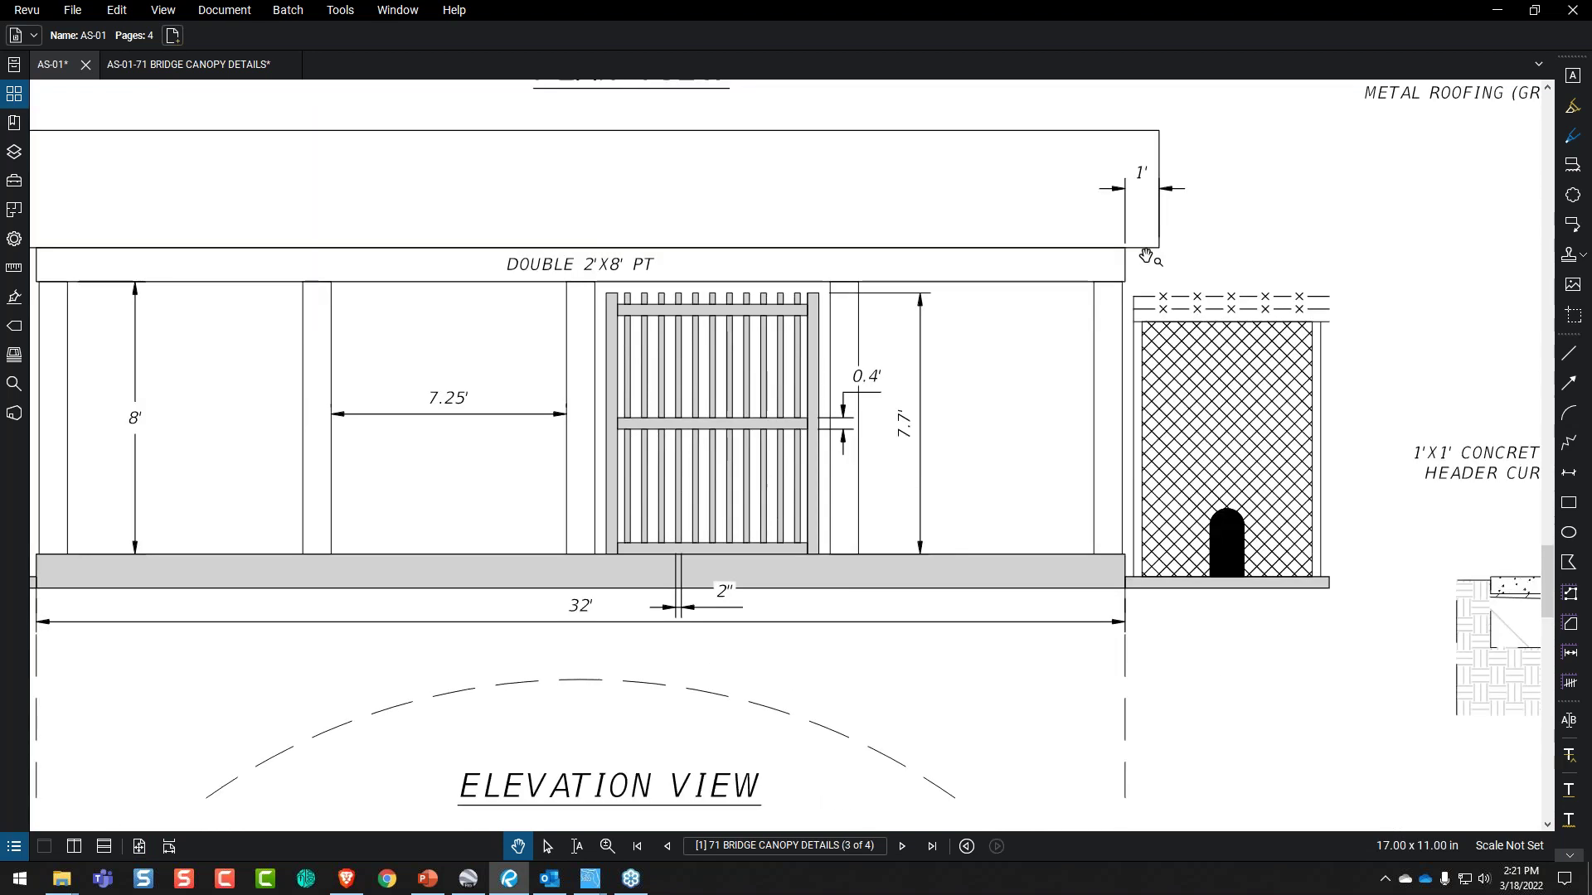
{"action": "left_click", "coordinate": [1506, 7]}
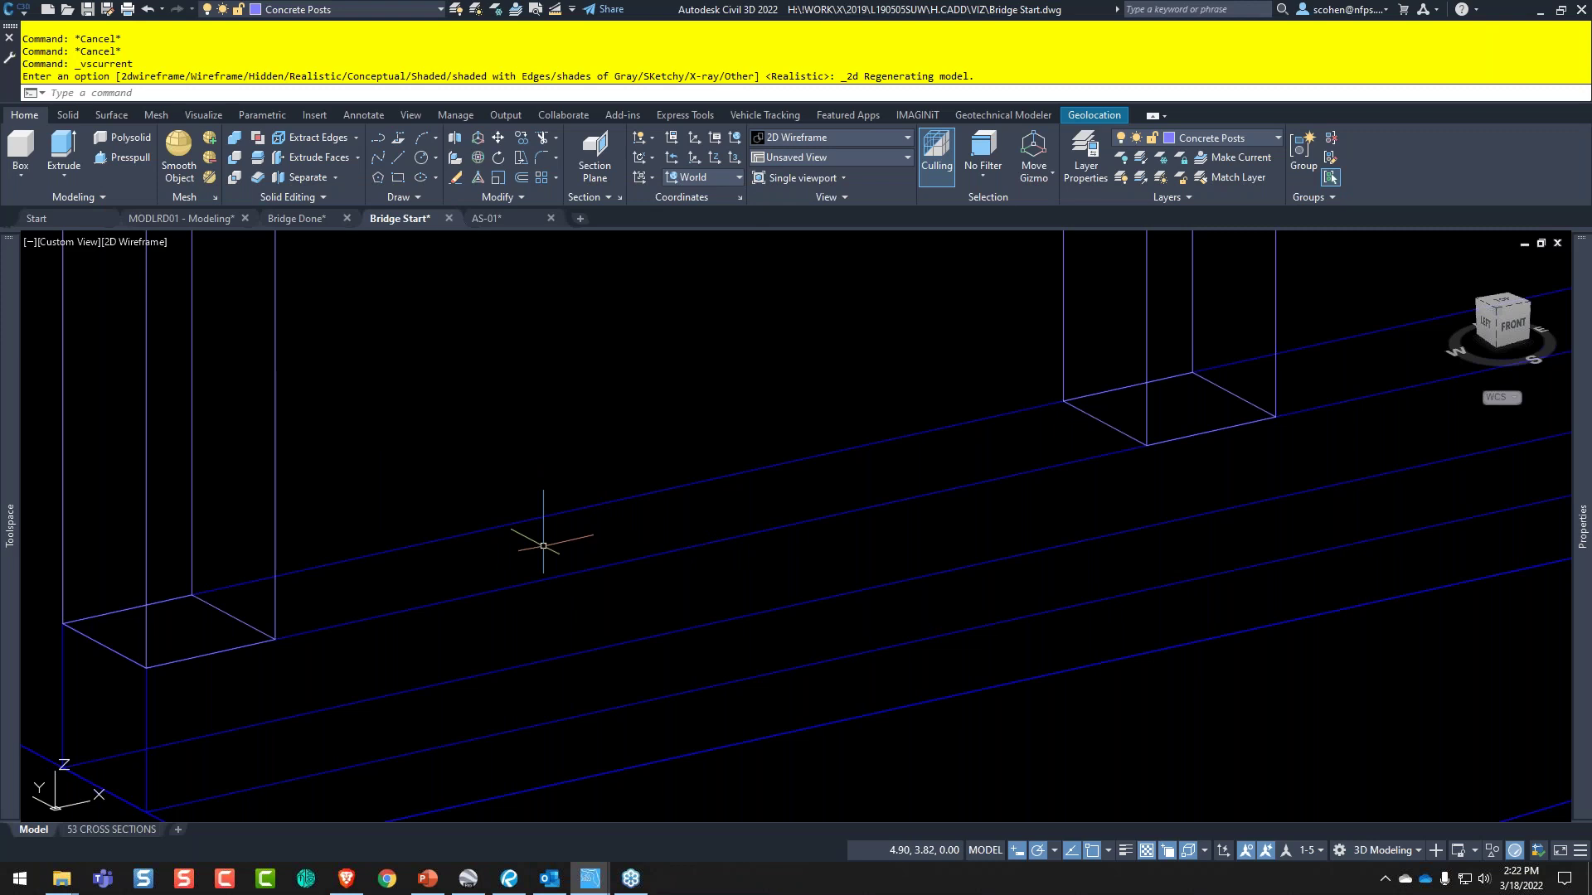
{"action": "key", "text": "ctrl"}
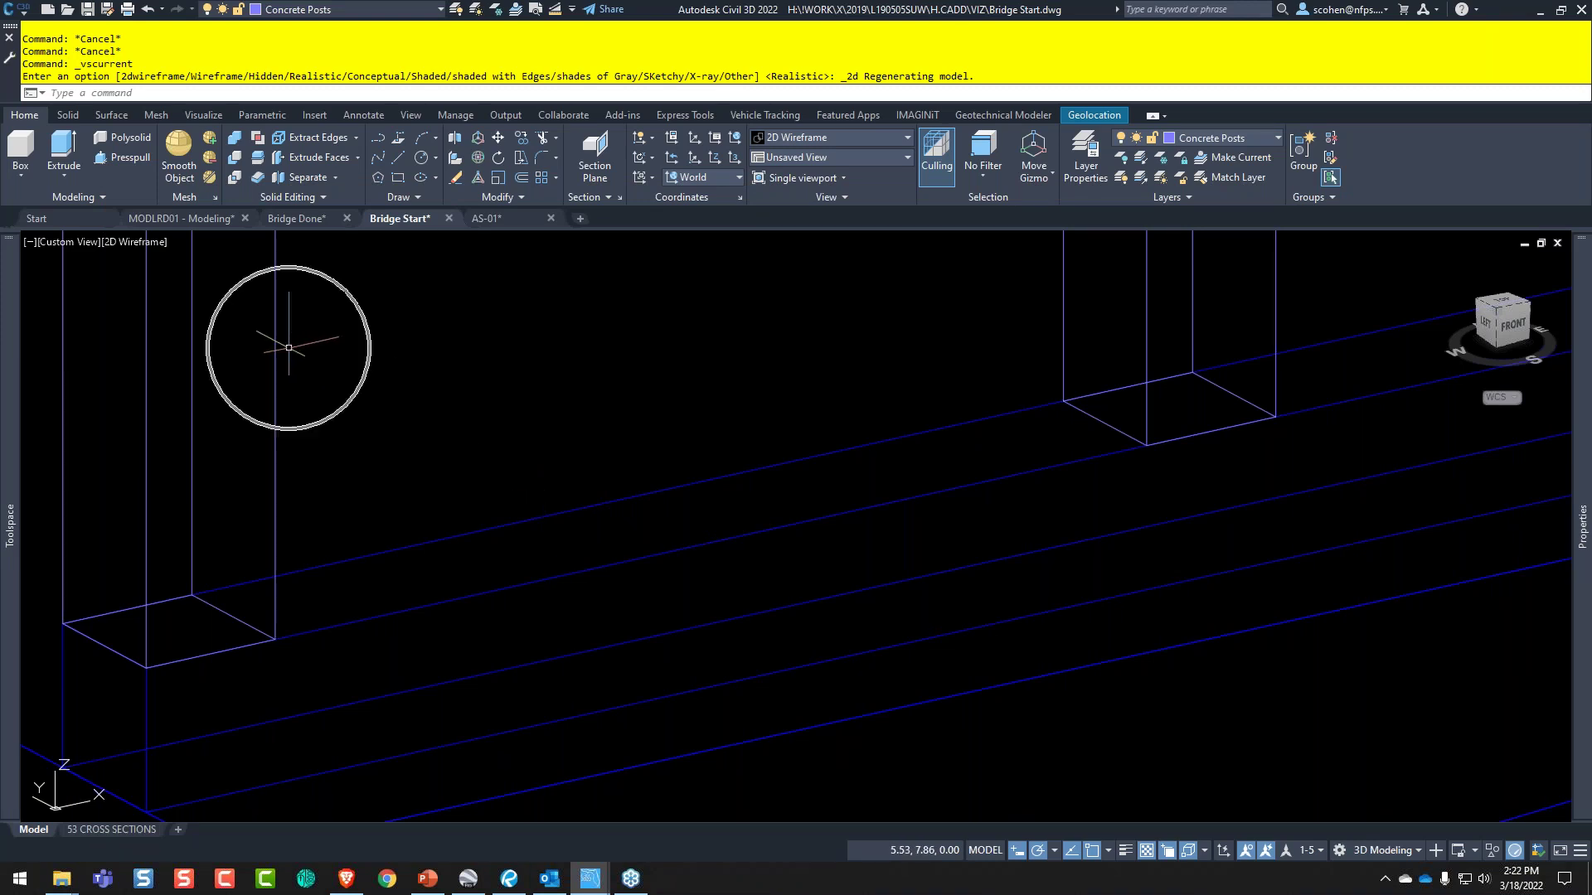
{"action": "key", "text": "ctrl"}
{"action": "type", "text": "re"}
{"action": "key", "text": "Escape"}
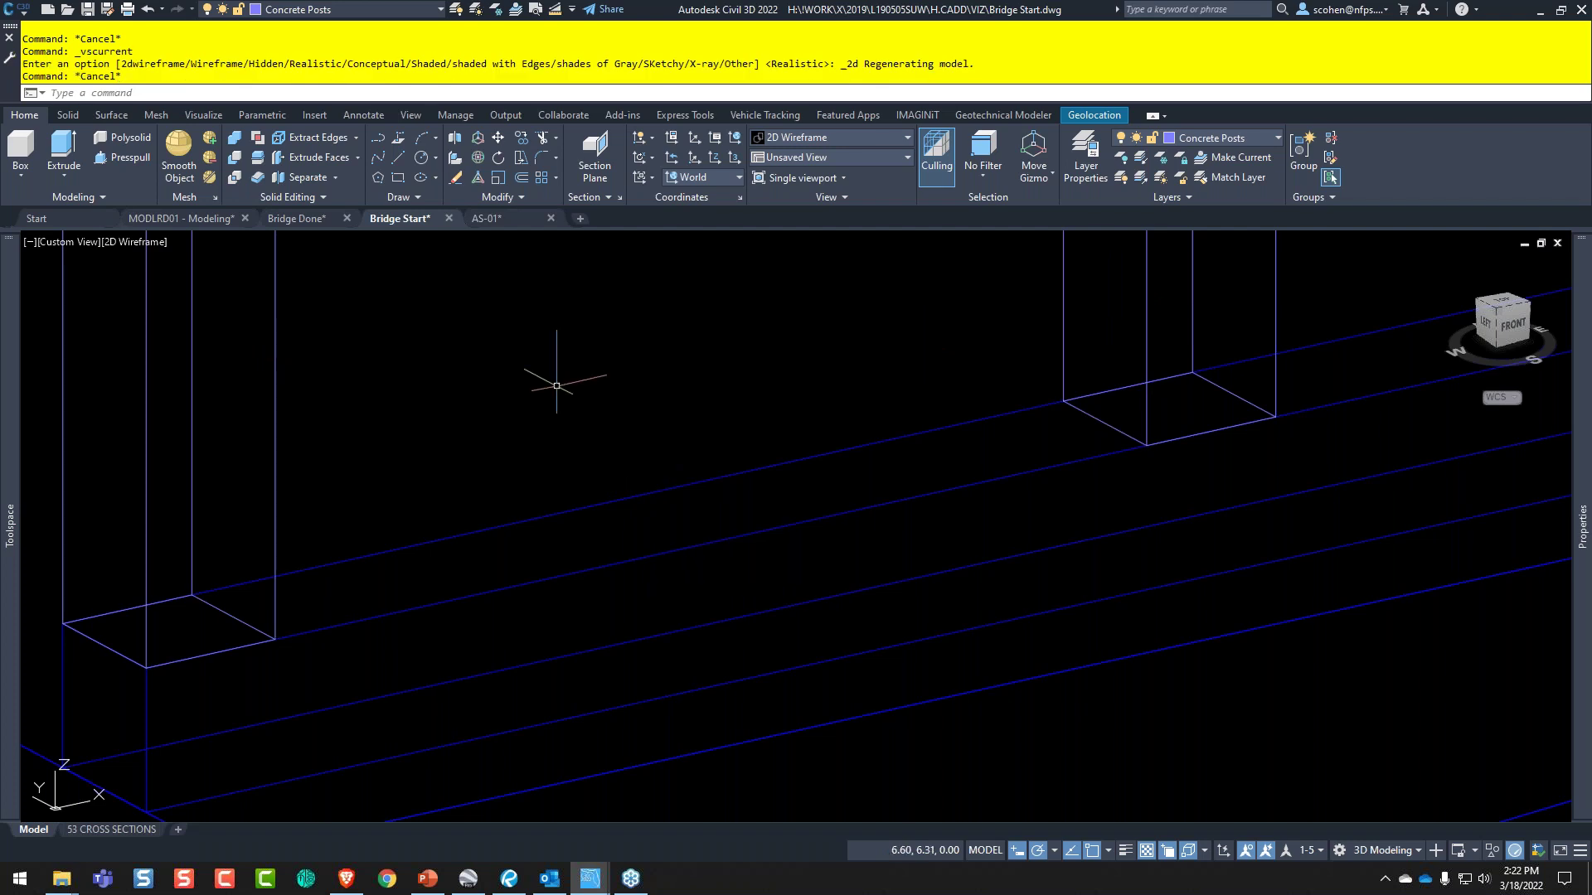
{"action": "key", "text": "Escape"}
- Make Fence1 the current layer and draw a 0.167 by 0.3333 rectangle for a picket between the first two posts
{"action": "left_click", "coordinate": [385, 10]}
{"action": "left_click", "coordinate": [282, 89]}
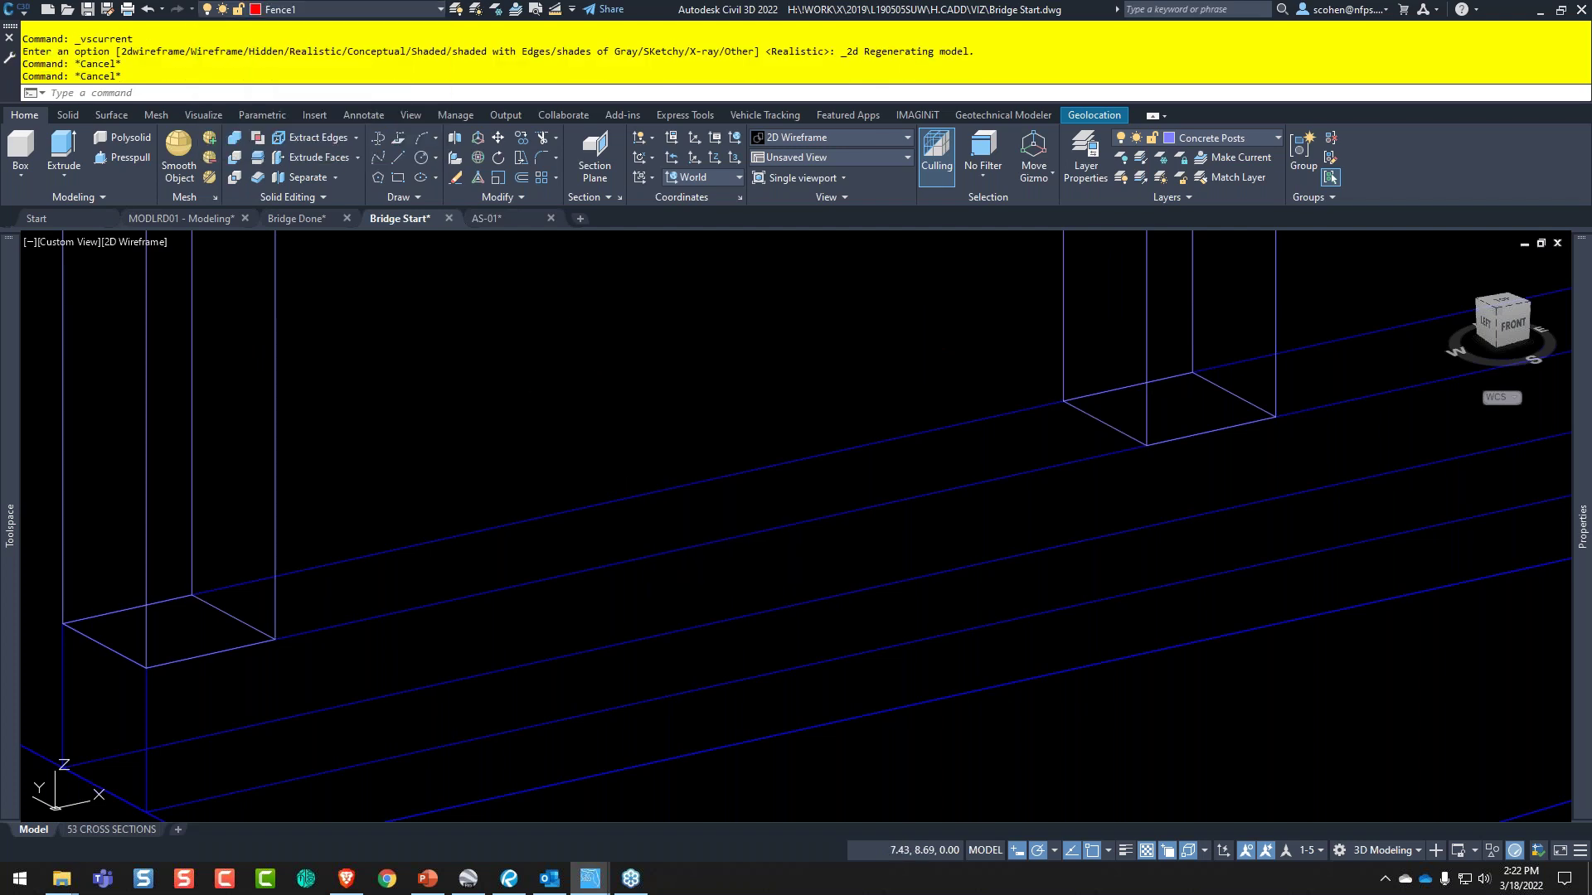
{"action": "type", "text": "re"}
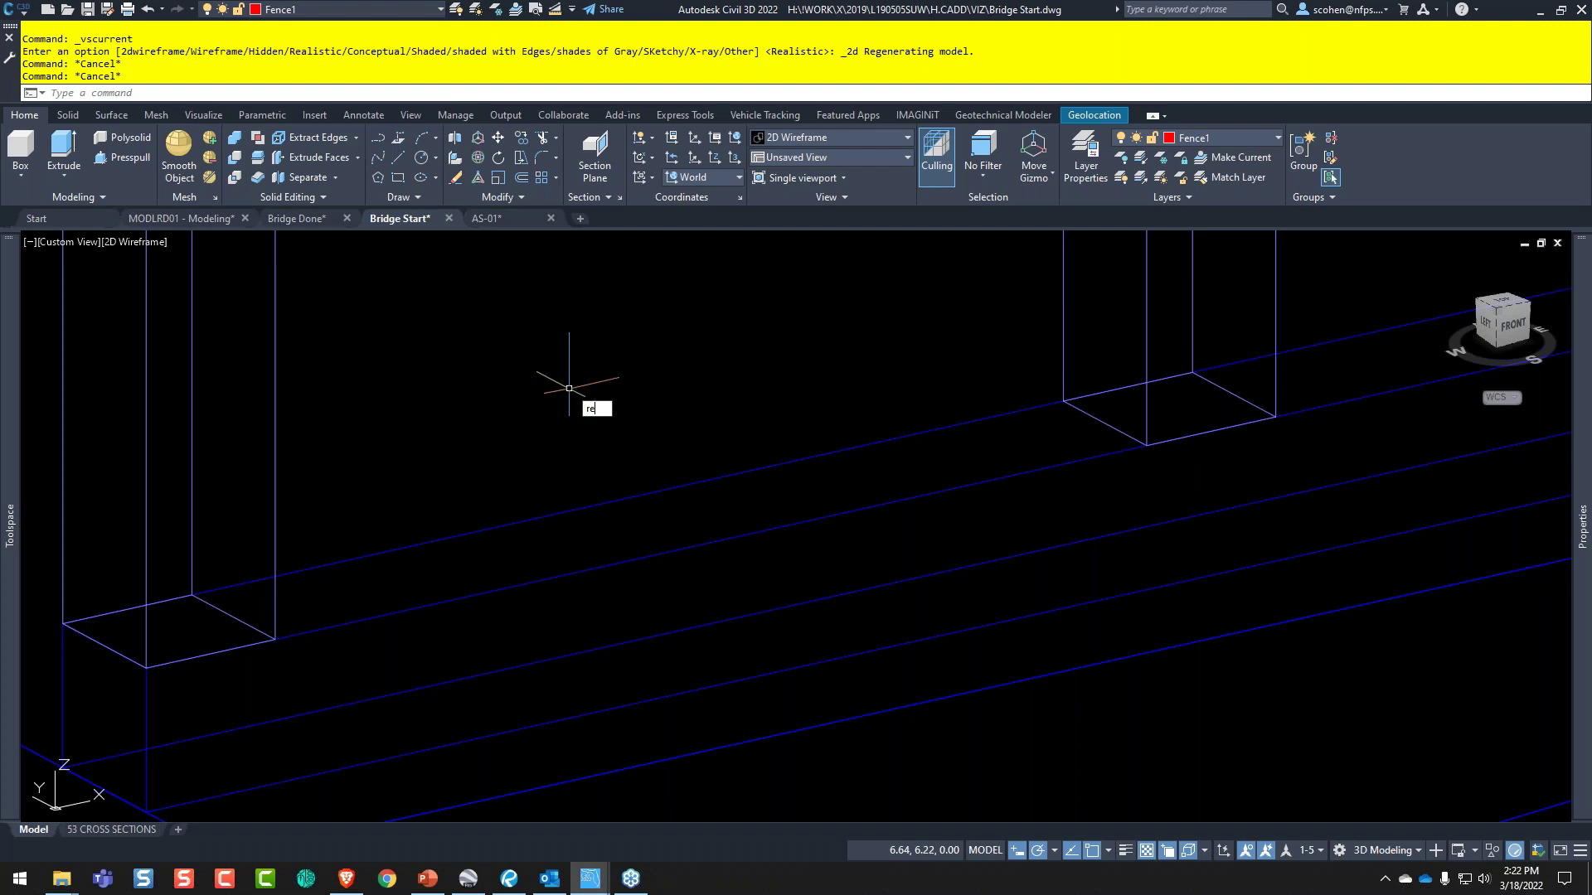
{"action": "type", "text": "rec"}
{"action": "key", "text": "Return"}
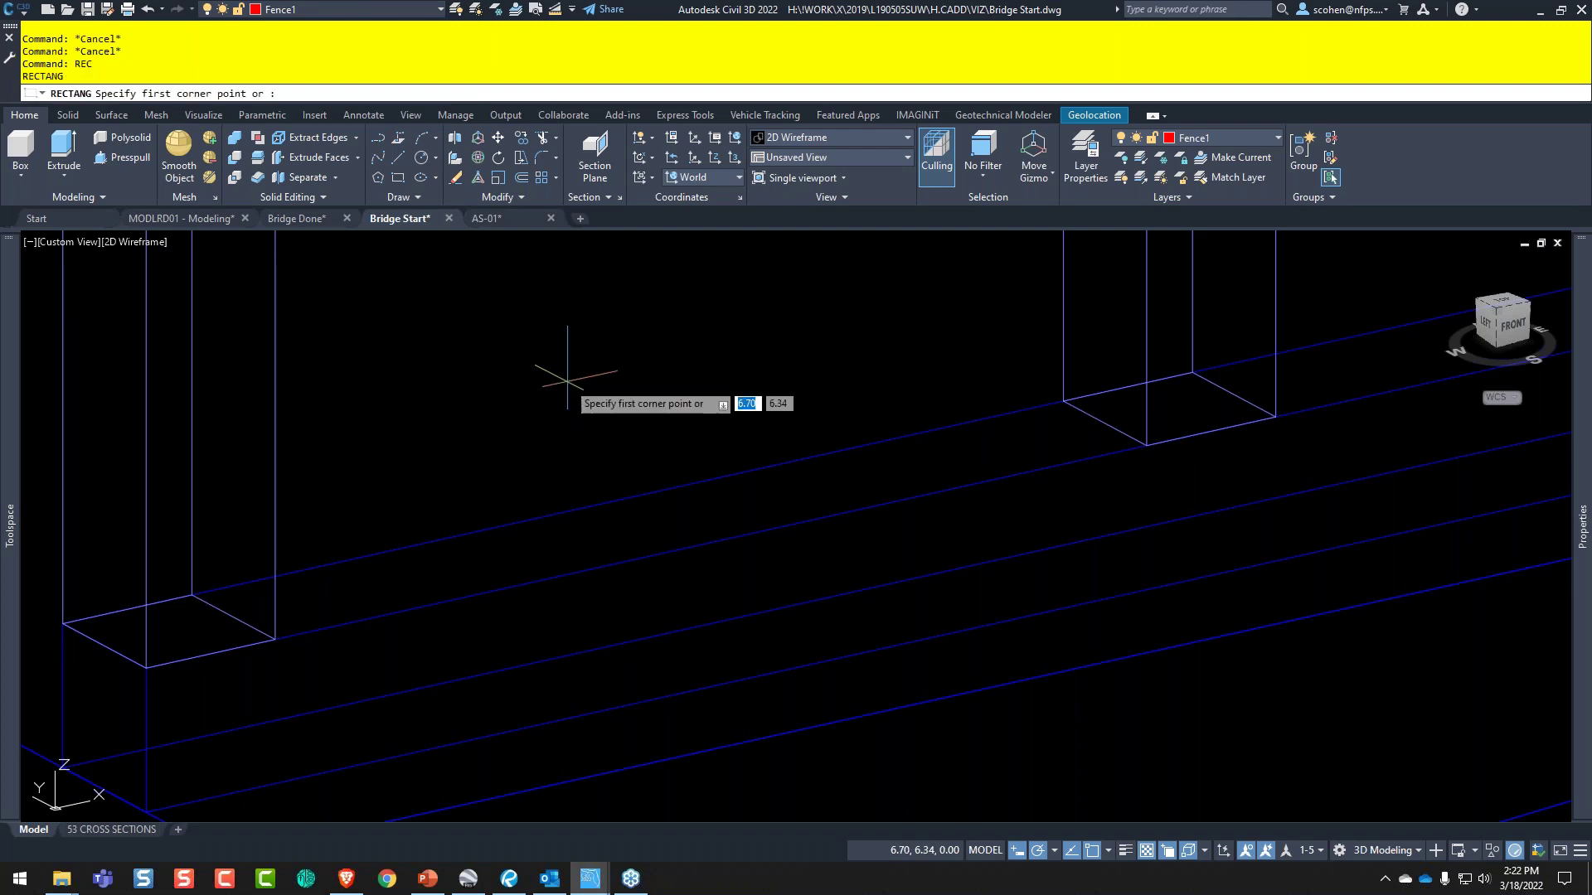
{"action": "left_click", "coordinate": [574, 457]}
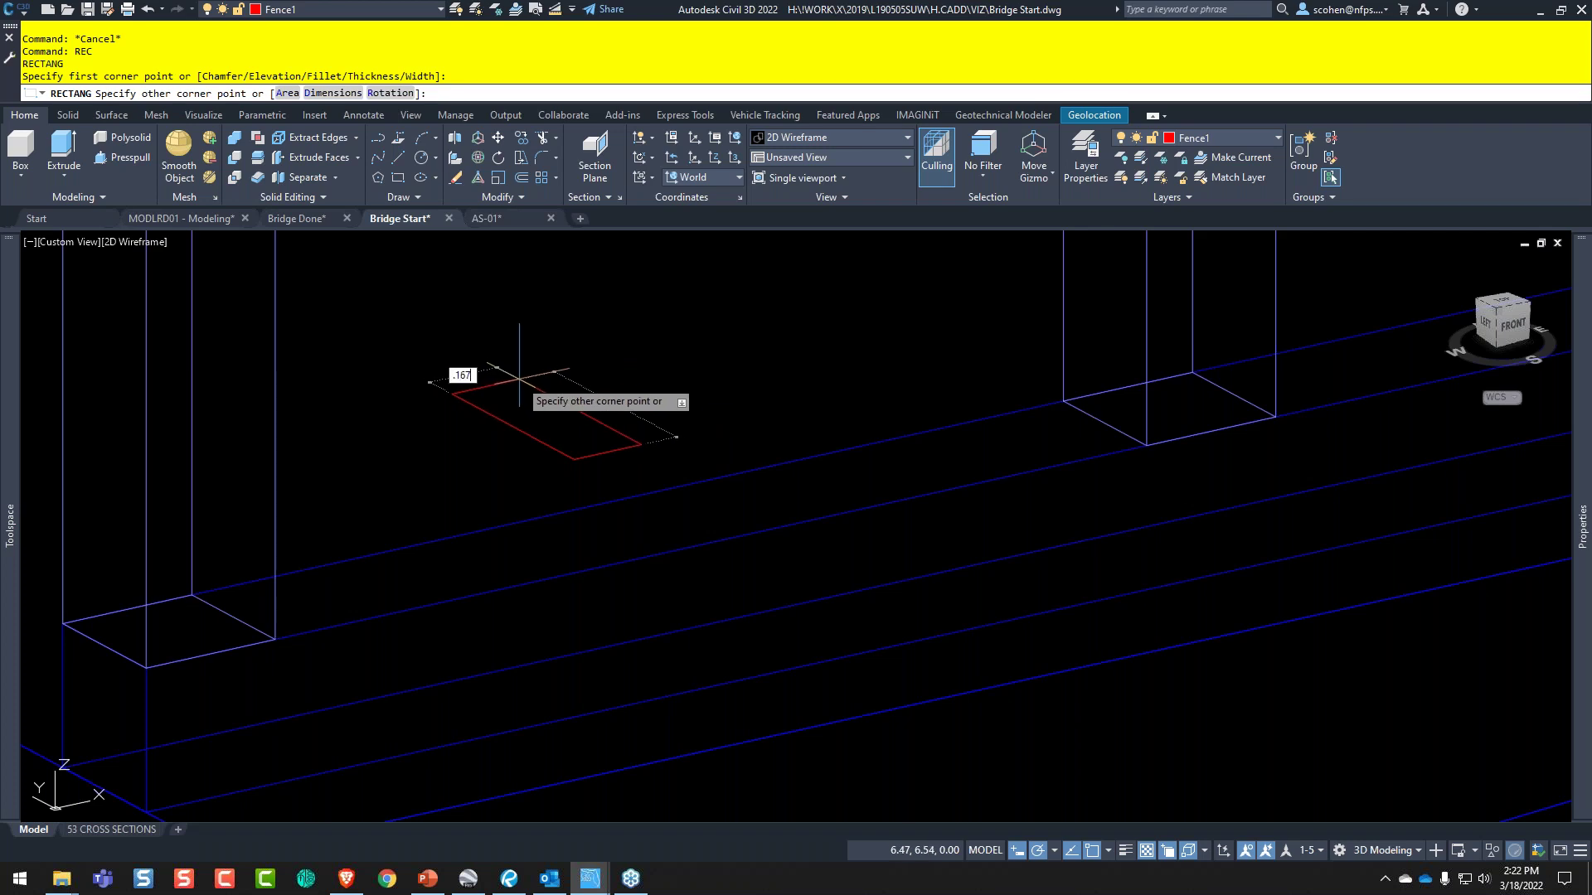
{"action": "type", "text": ".167"}
{"action": "key", "text": "Tab"}
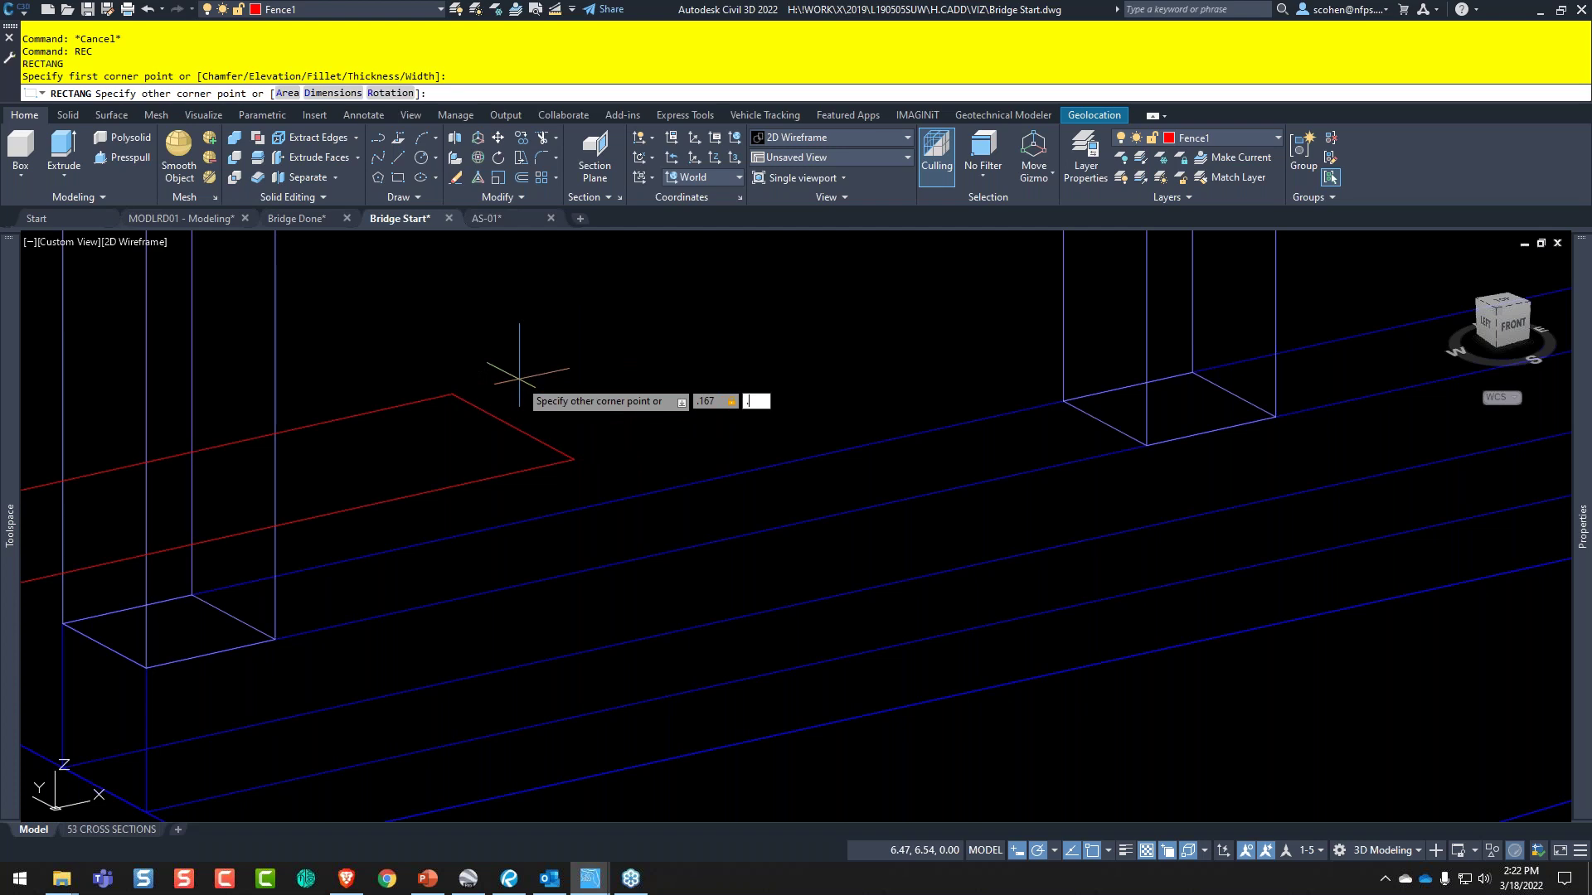
{"action": "key", "text": "Return"}
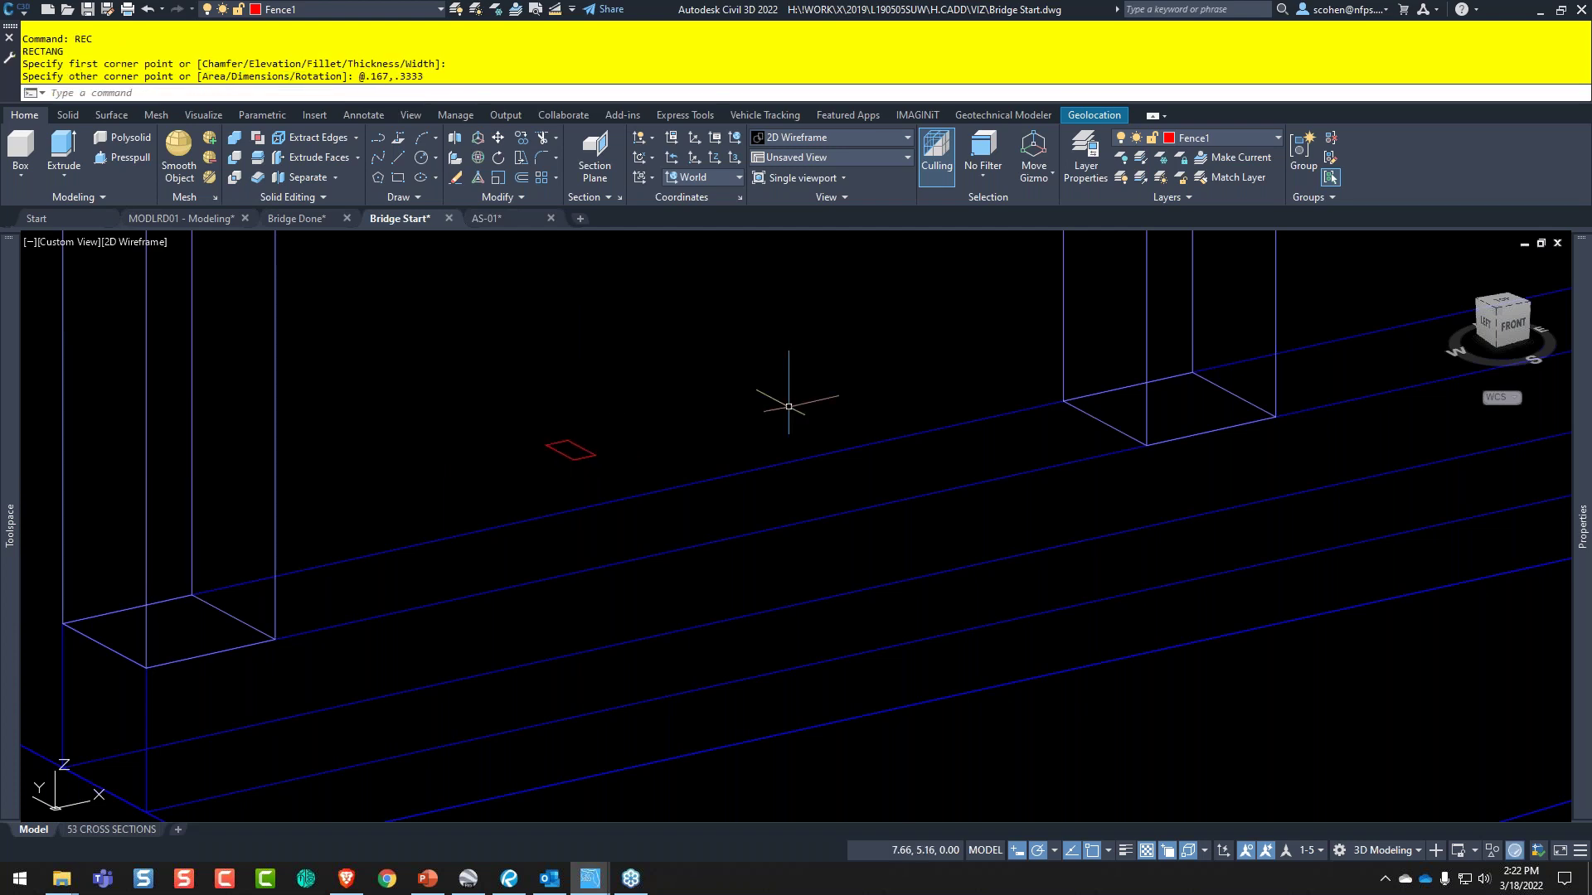
- Move the picket rectangle by its centre to the point midway between the facing base edges of the two posts
{"action": "scroll", "coordinate": [575, 431], "scroll_direction": "up", "scroll_amount": 2}
{"action": "type", "text": "m"}
{"action": "key", "text": "Return"}
{"action": "left_click", "coordinate": [614, 421]}
{"action": "left_click", "coordinate": [502, 516]}
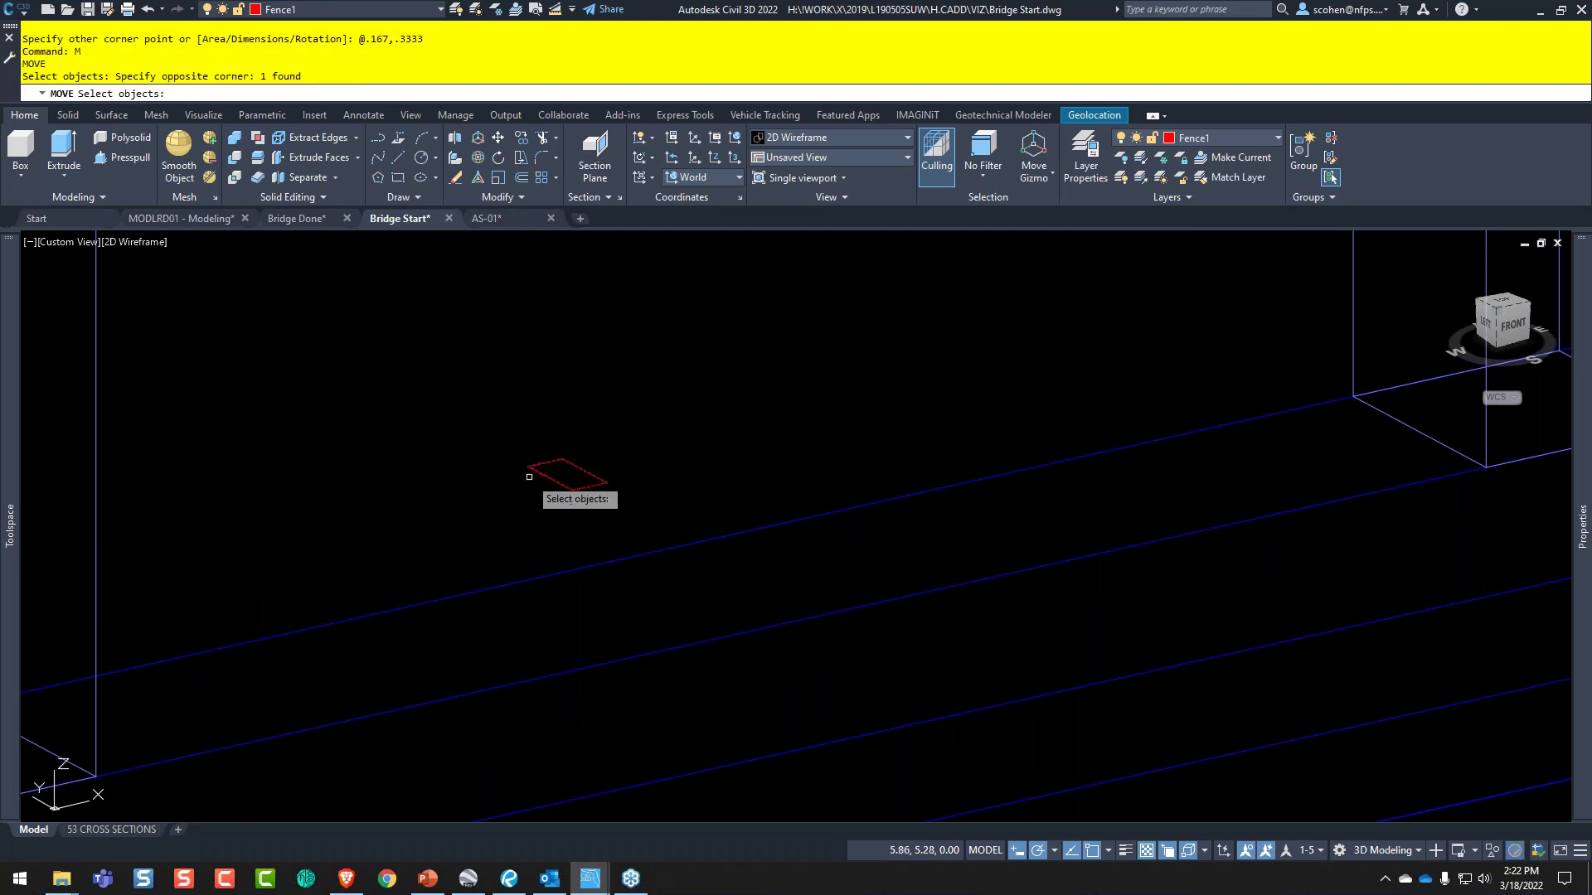
{"action": "key", "text": "Return"}
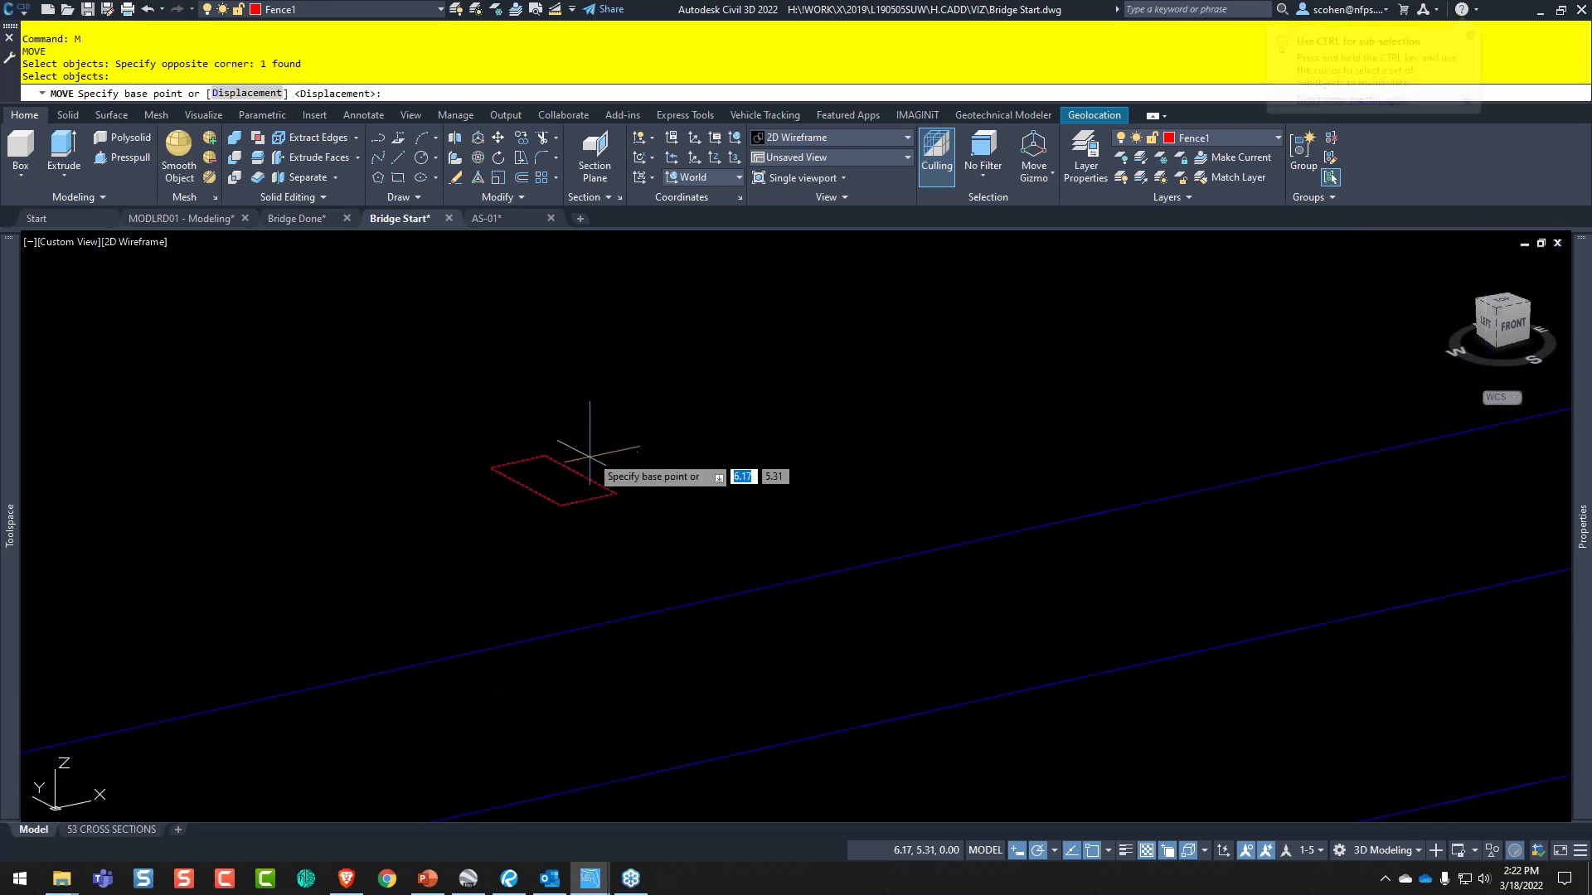
{"action": "right_click", "coordinate": [647, 431], "text": "shift"}
{"action": "left_click", "coordinate": [705, 478]}
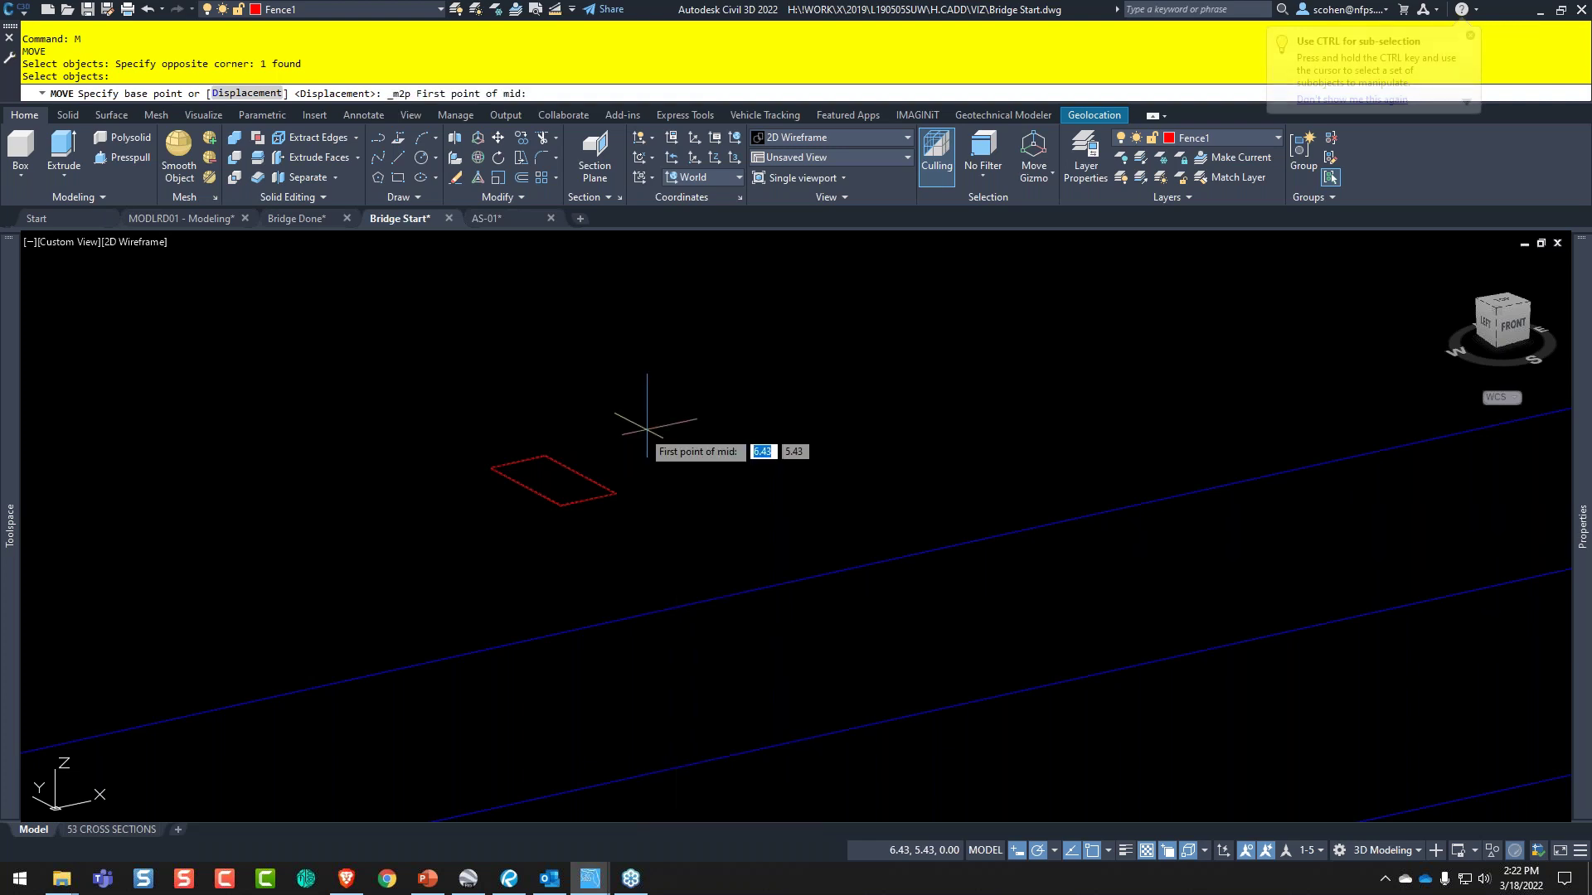
{"action": "left_click", "coordinate": [578, 472]}
{"action": "left_click", "coordinate": [522, 484]}
{"action": "scroll", "coordinate": [682, 518], "scroll_direction": "down", "scroll_amount": 4}
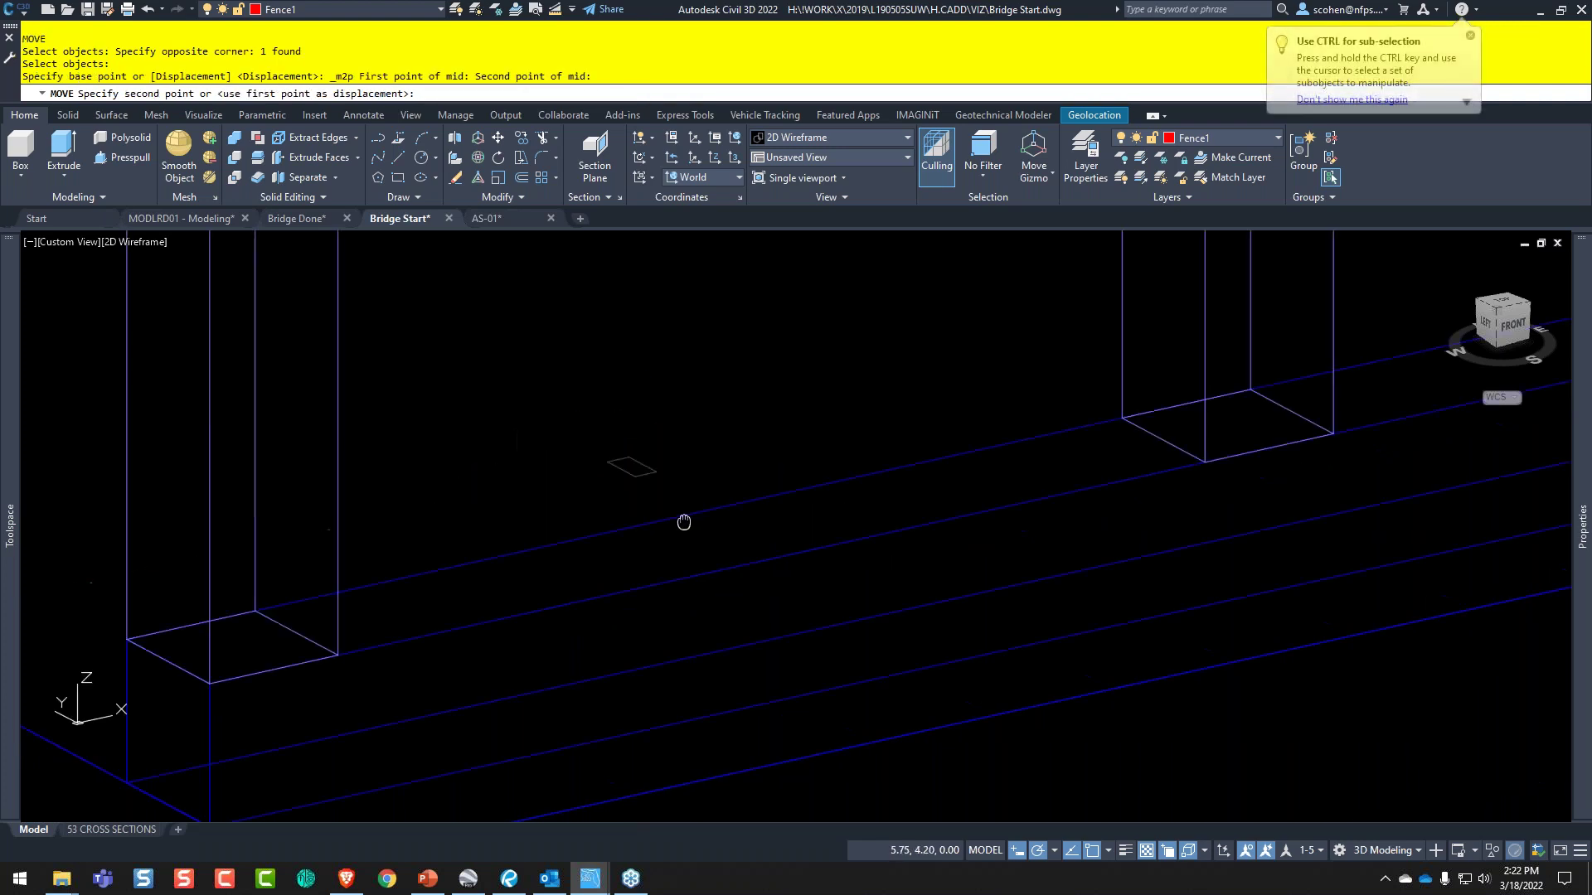
{"action": "right_click", "coordinate": [699, 496], "text": "shift"}
{"action": "left_click", "coordinate": [729, 157]}
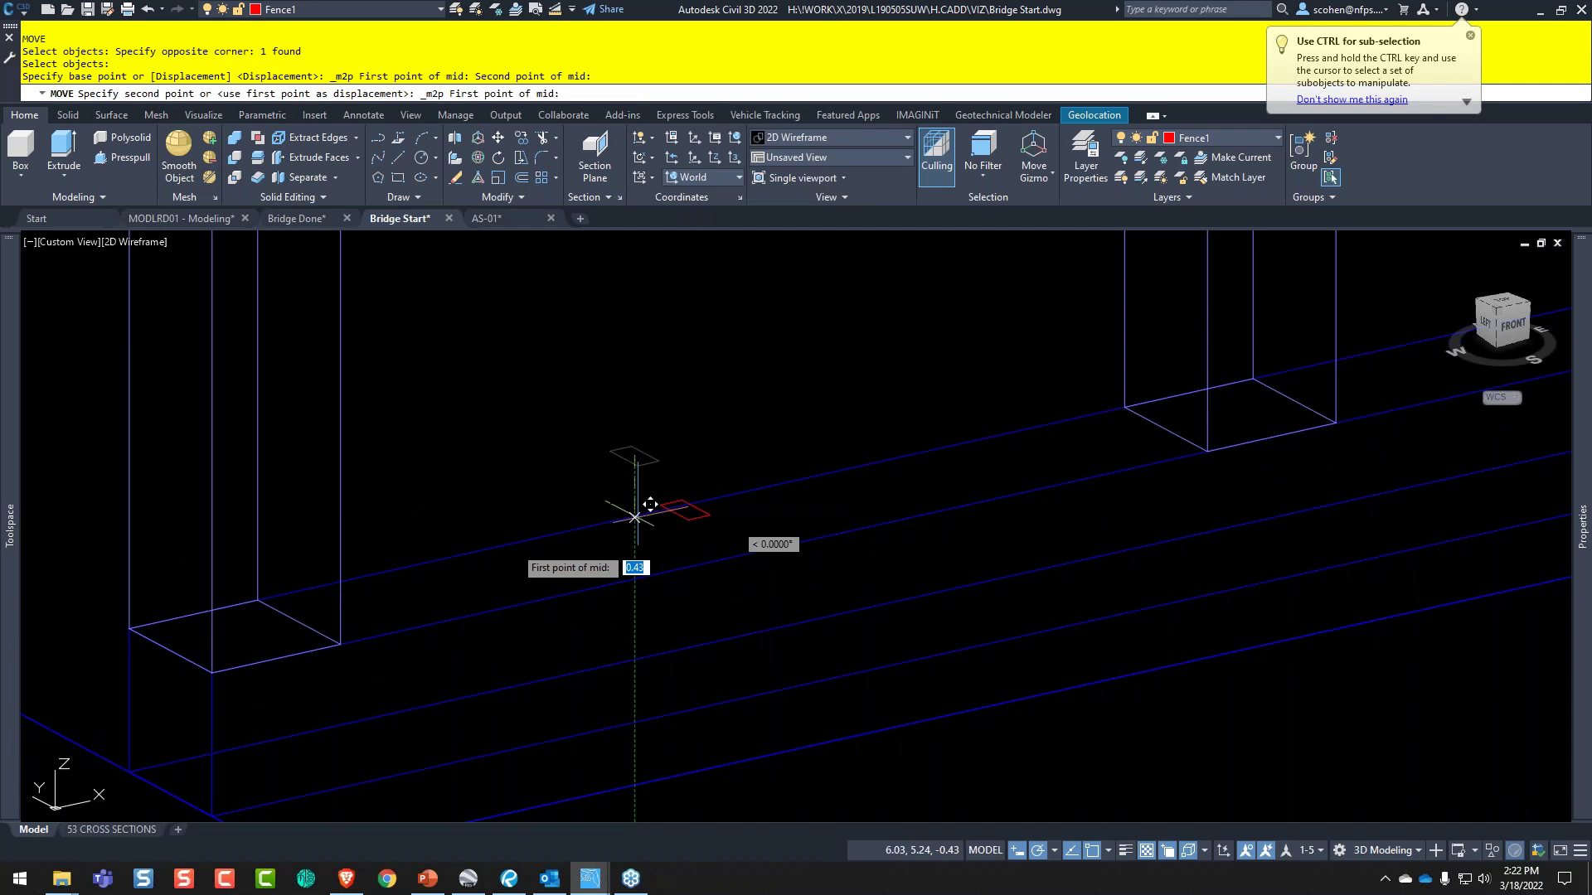
{"action": "left_click", "coordinate": [312, 611]}
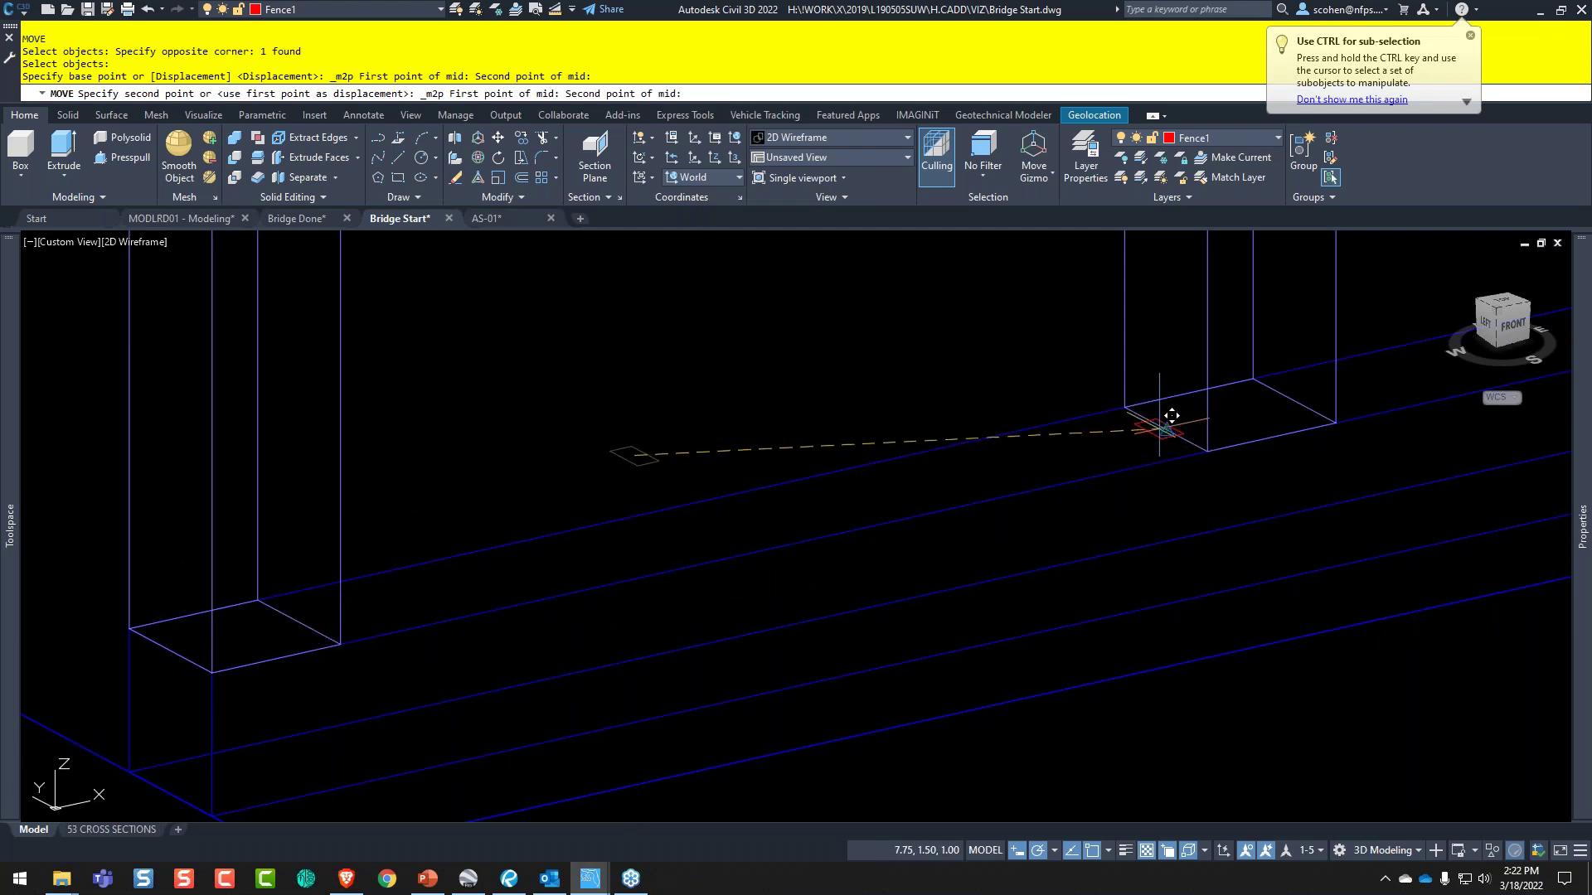
{"action": "left_click", "coordinate": [1161, 419]}
- Copy the picket rectangle along the curb toward the next post, leaving a 0.333 gap from the original's near corner
{"action": "middle_click_drag", "start_coordinate": [847, 398], "coordinate": [507, 460]}
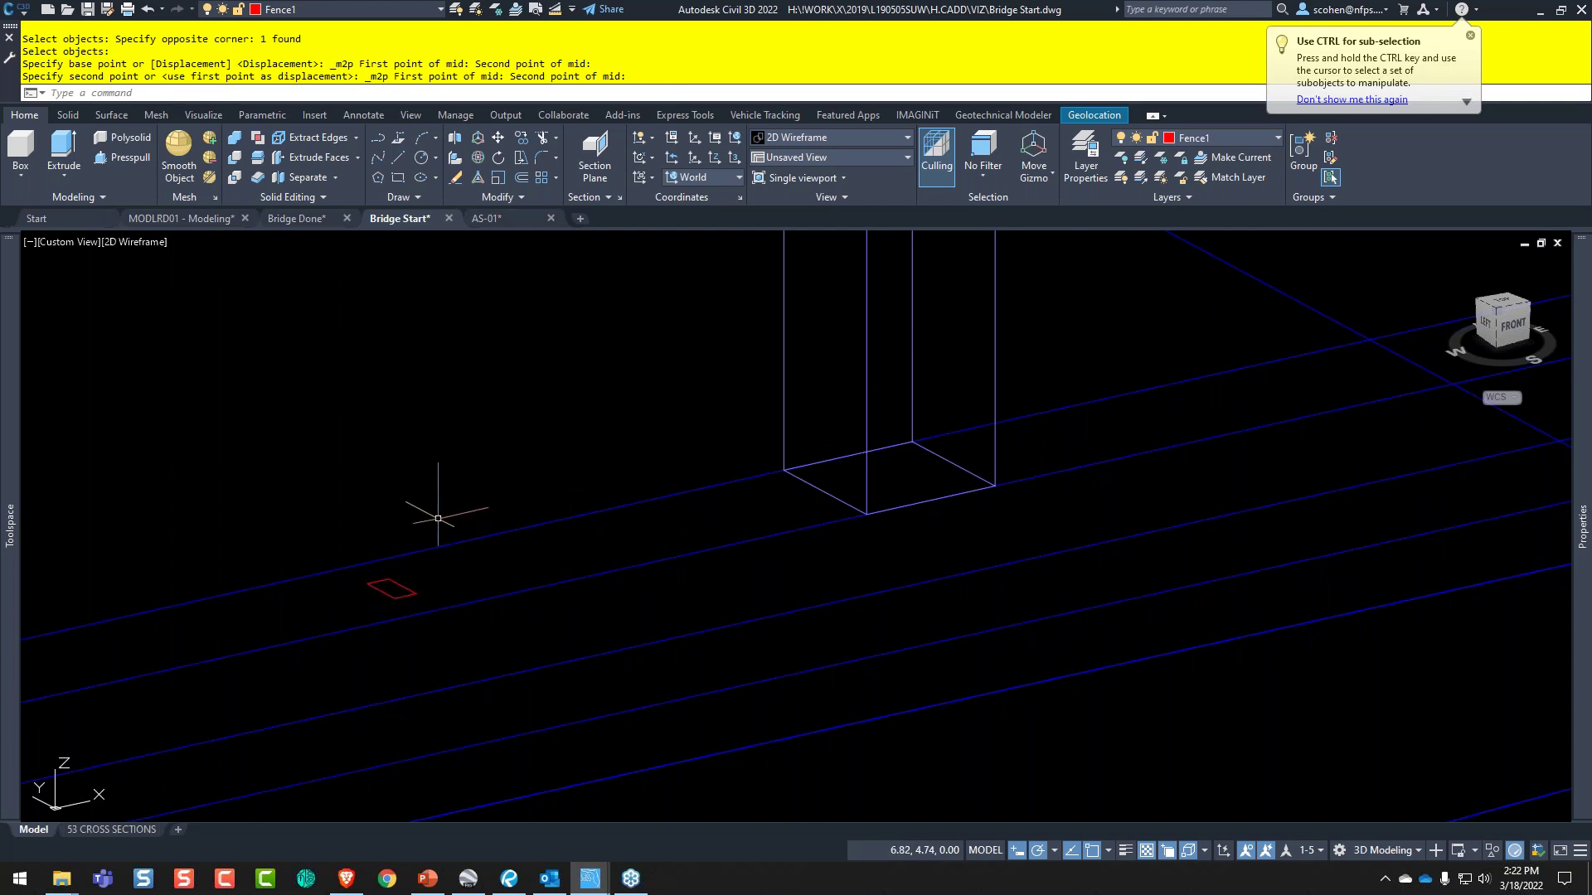
{"action": "type", "text": "co"}
{"action": "key", "text": "Return"}
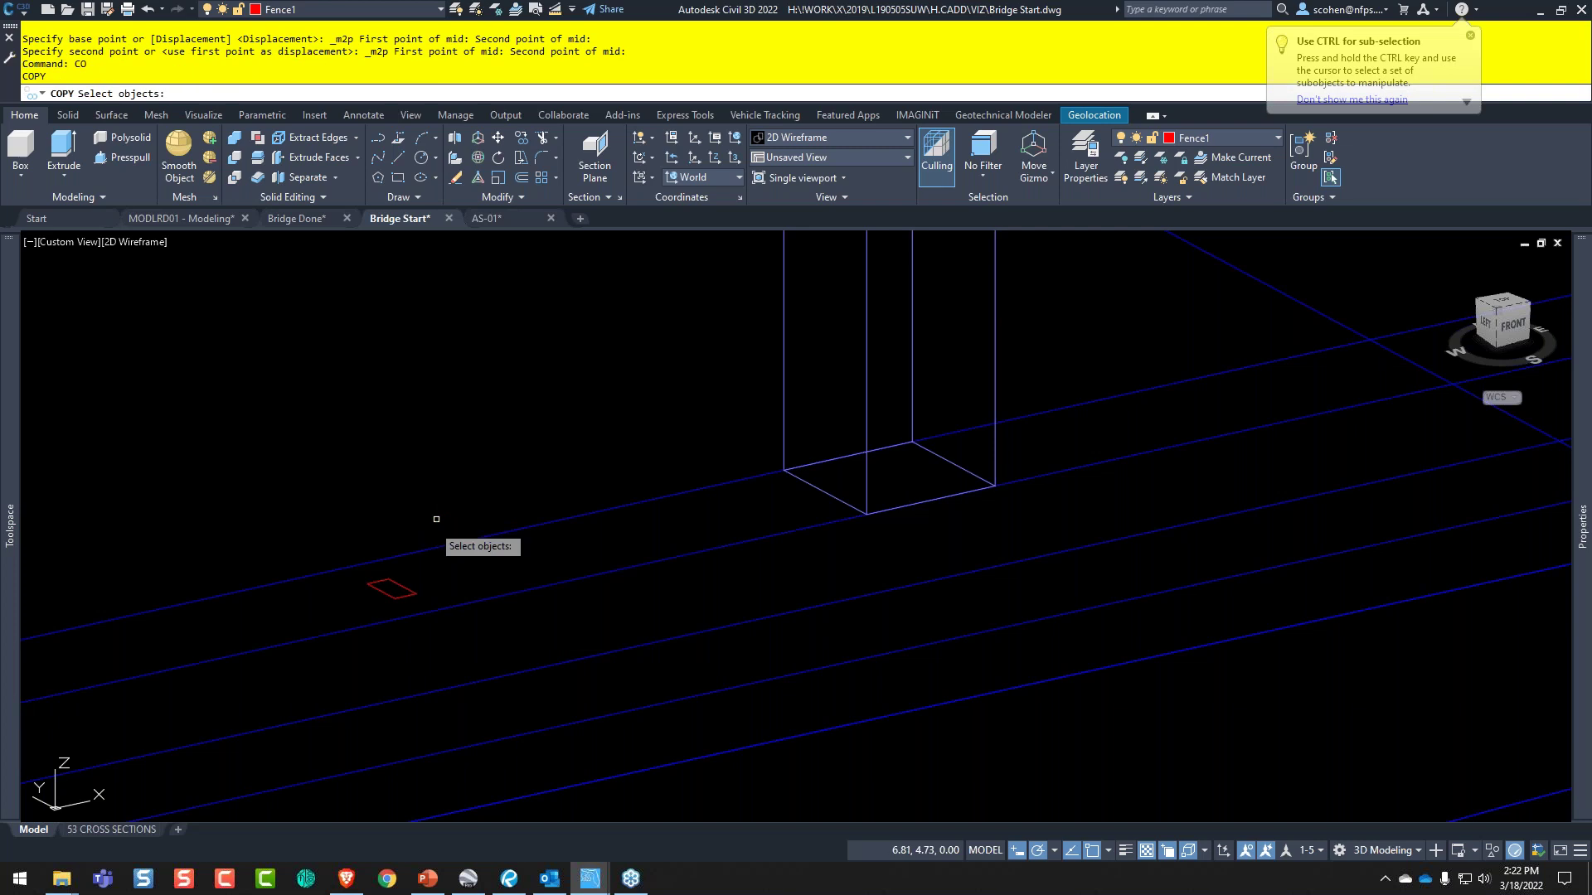
{"action": "scroll", "coordinate": [403, 597], "scroll_direction": "up", "scroll_amount": 2}
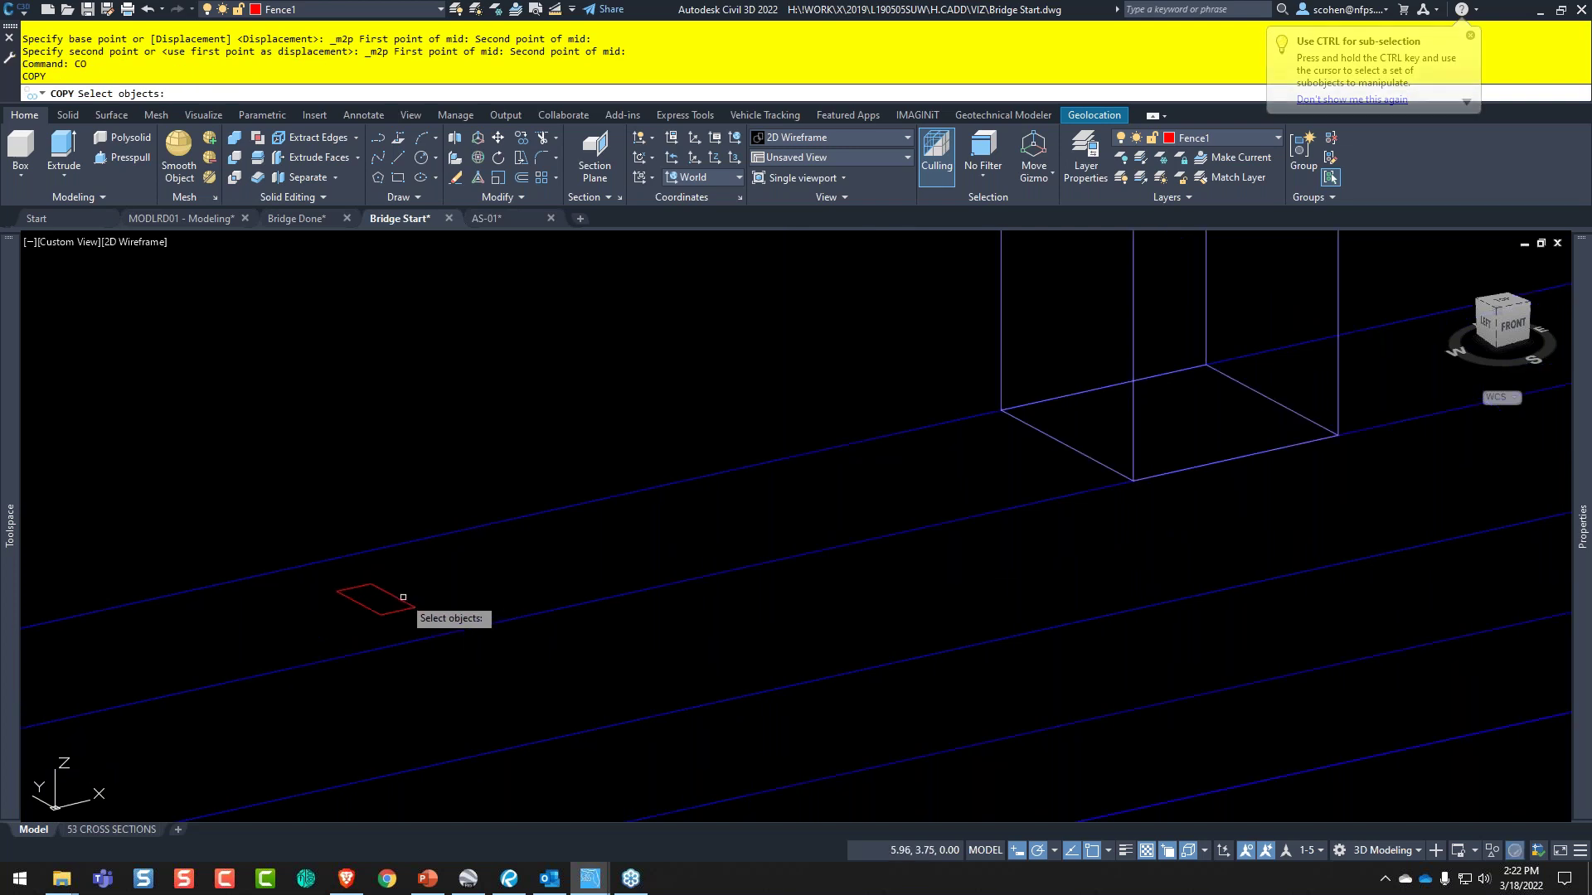
{"action": "left_click", "coordinate": [403, 597]}
{"action": "key", "text": "Return"}
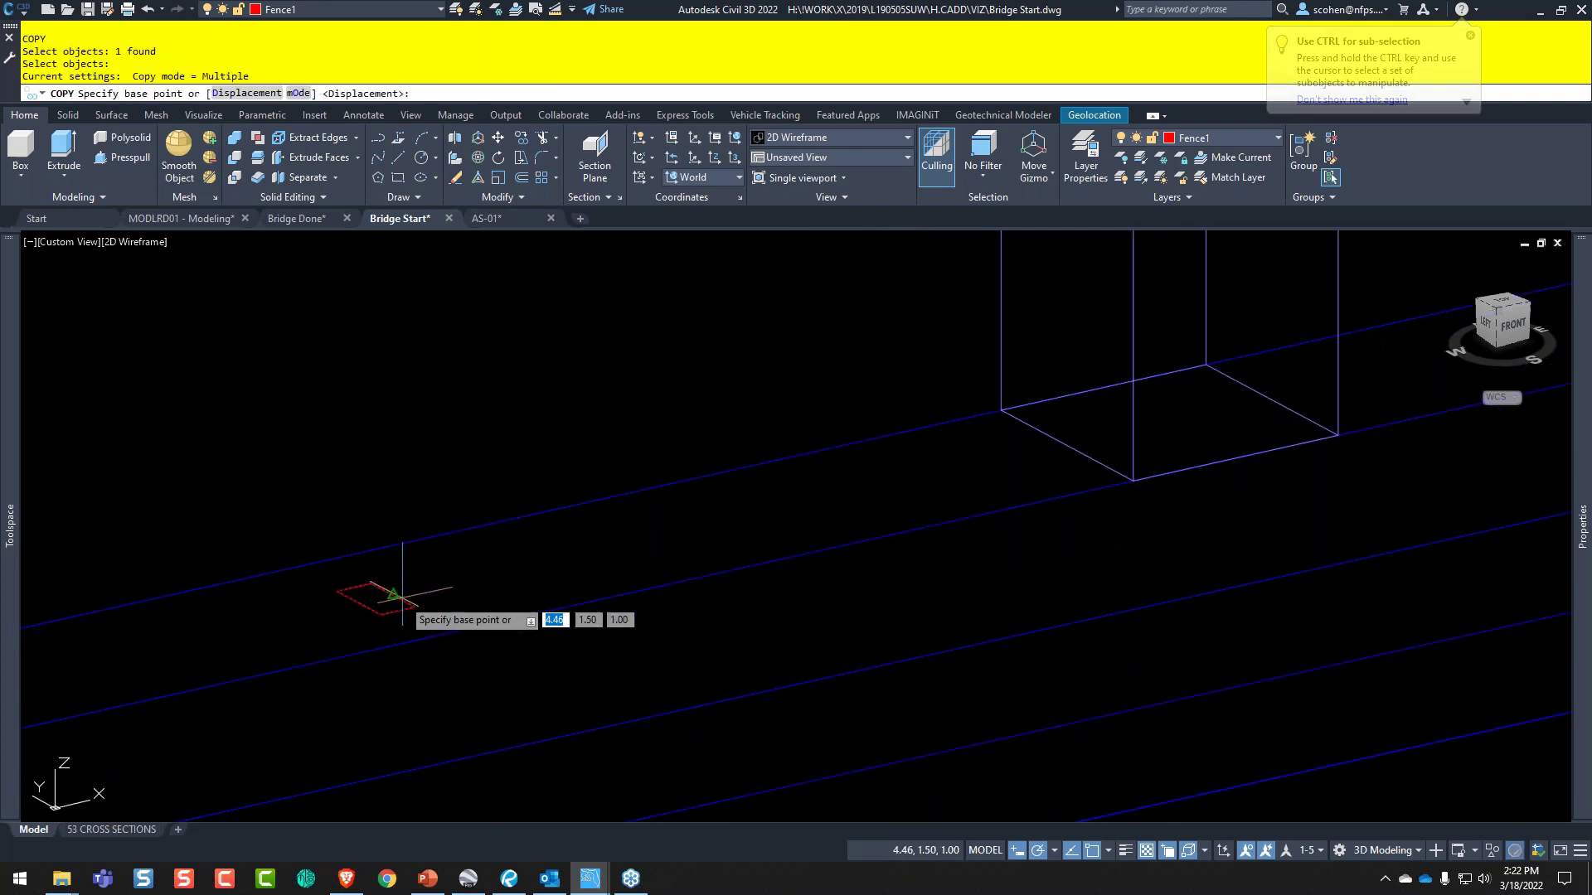
{"action": "scroll", "coordinate": [427, 591], "scroll_direction": "up", "scroll_amount": 4}
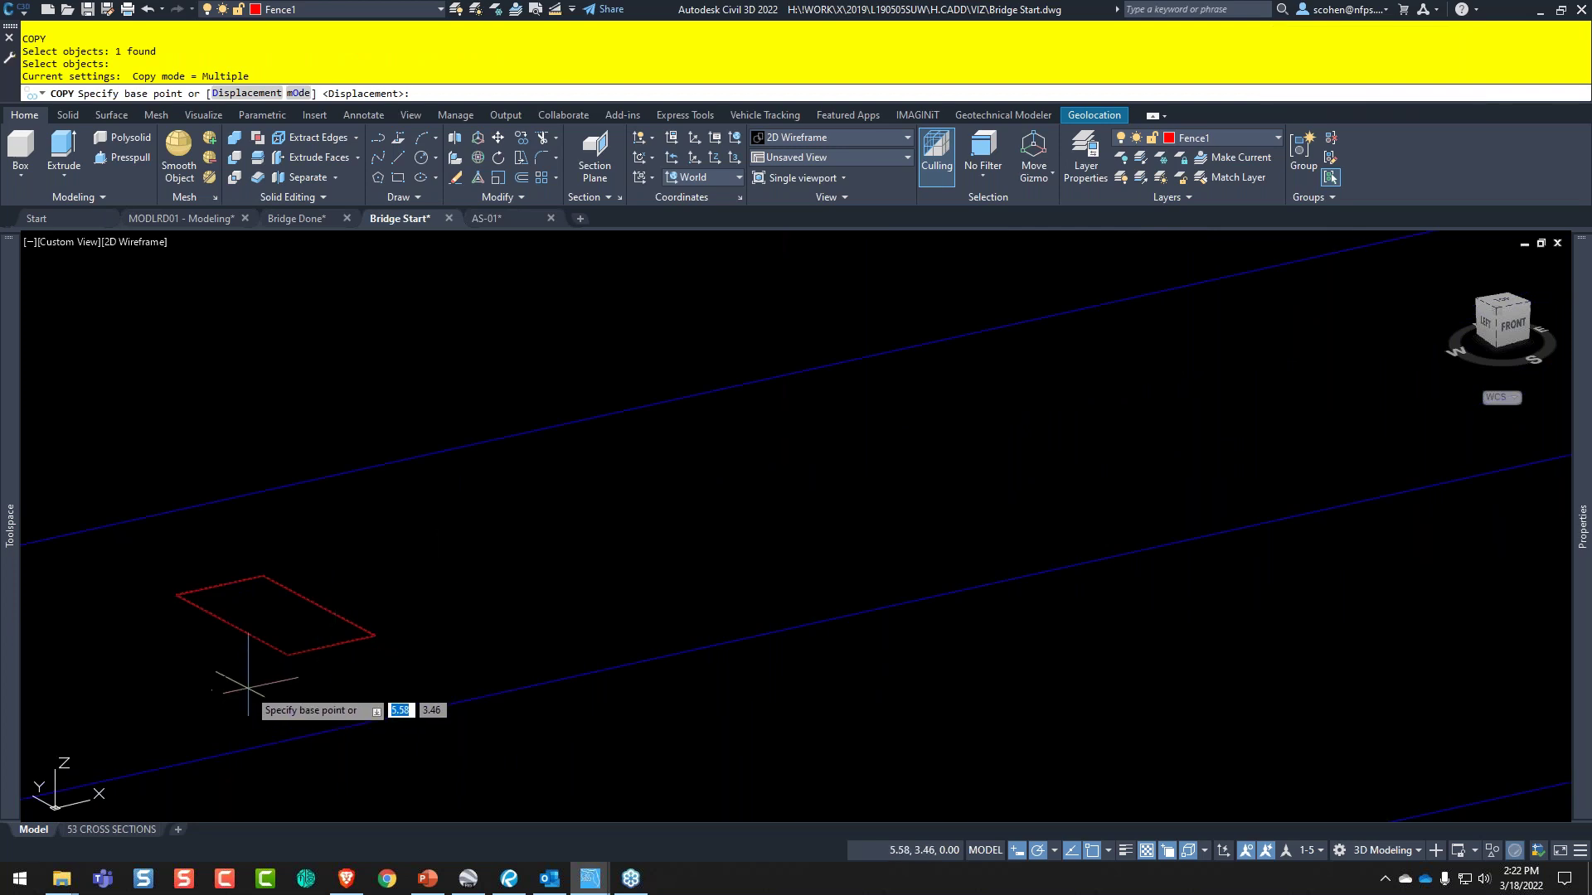
{"action": "left_click", "coordinate": [288, 655]}
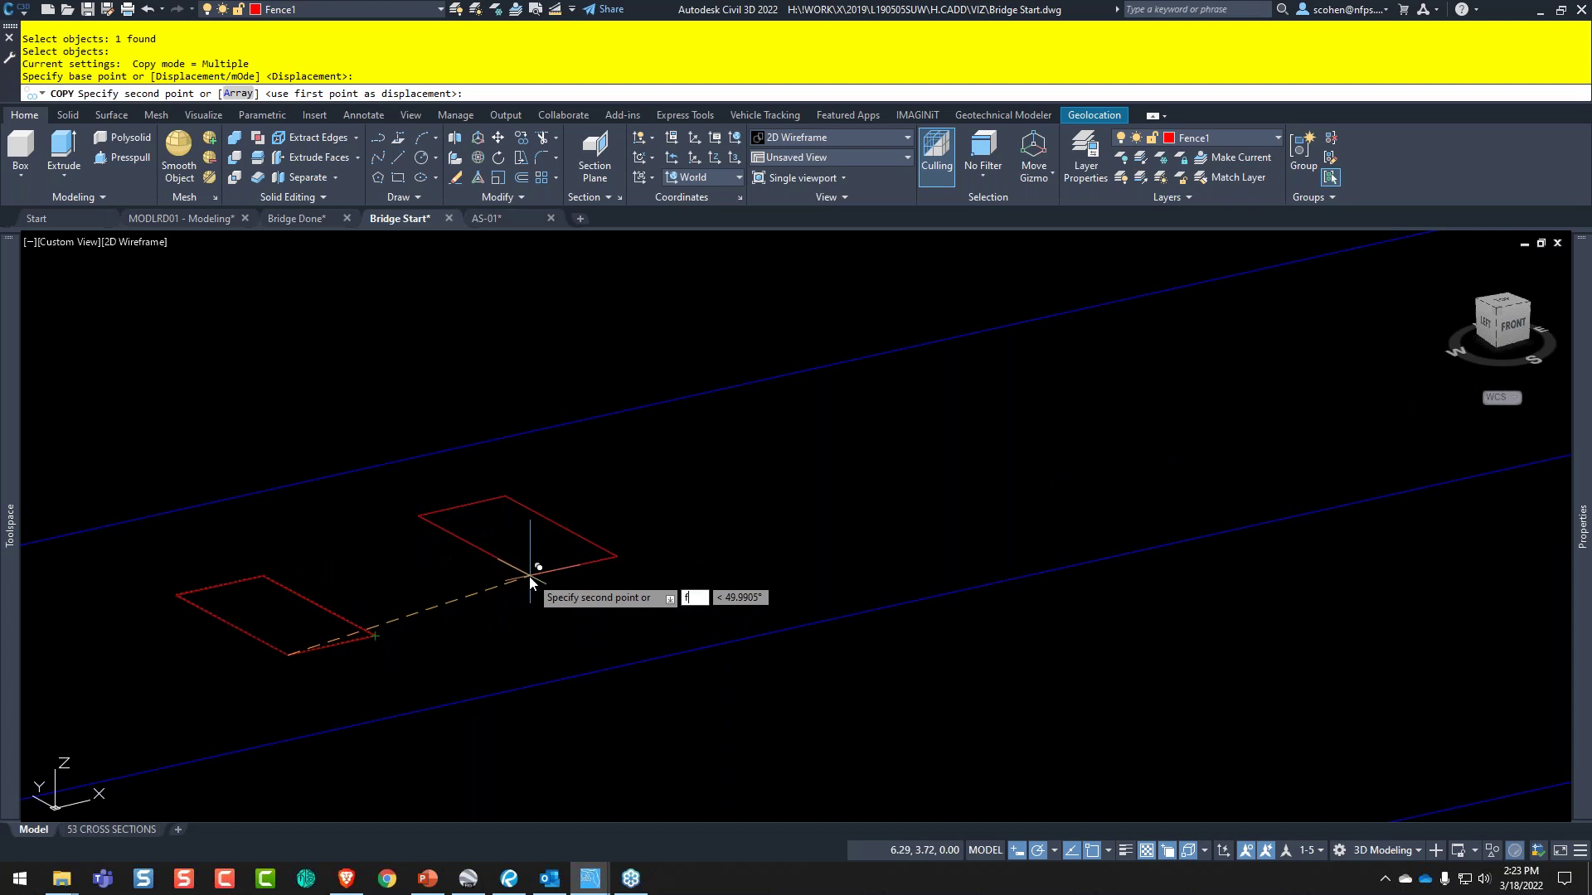
{"action": "type", "text": "f"}
{"action": "key", "text": "Return"}
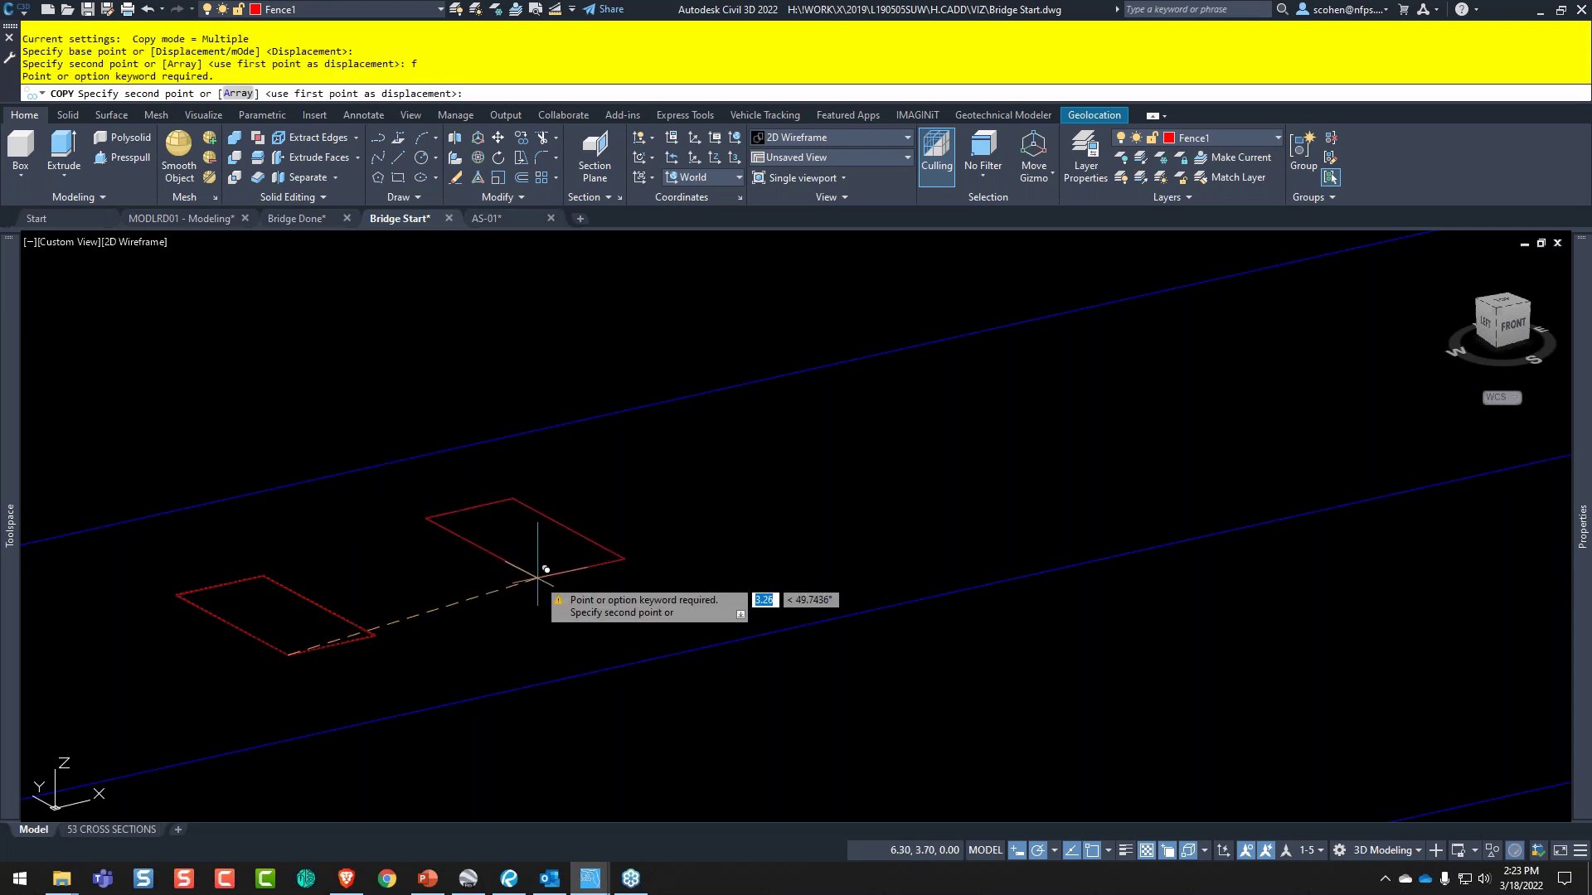
{"action": "right_click", "coordinate": [525, 582], "text": "shift"}
{"action": "key", "text": "f"}
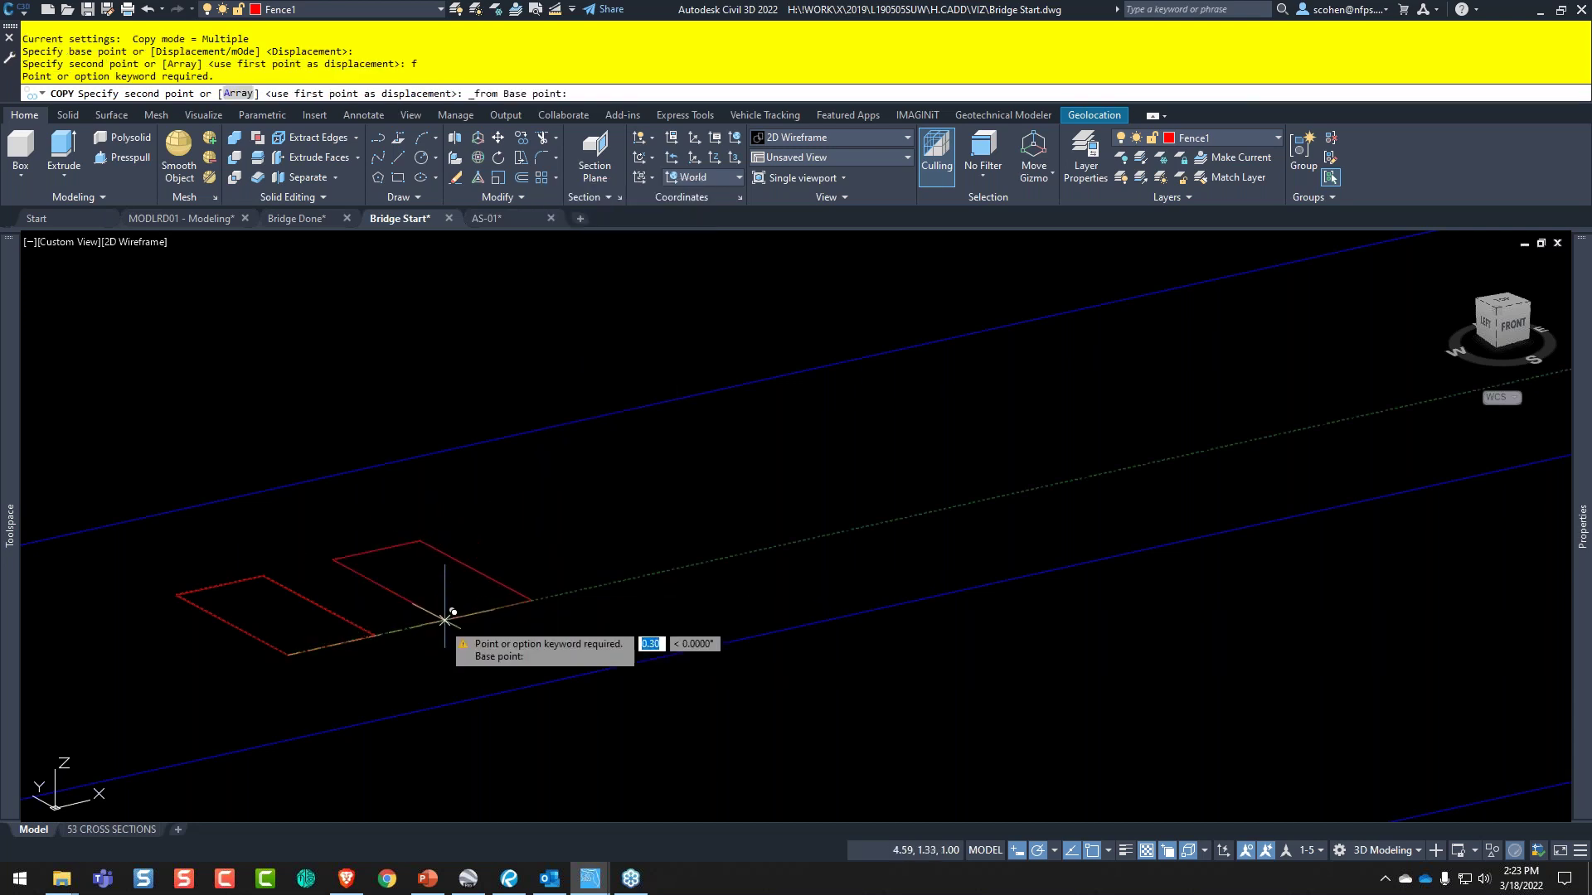
{"action": "left_click", "coordinate": [376, 636]}
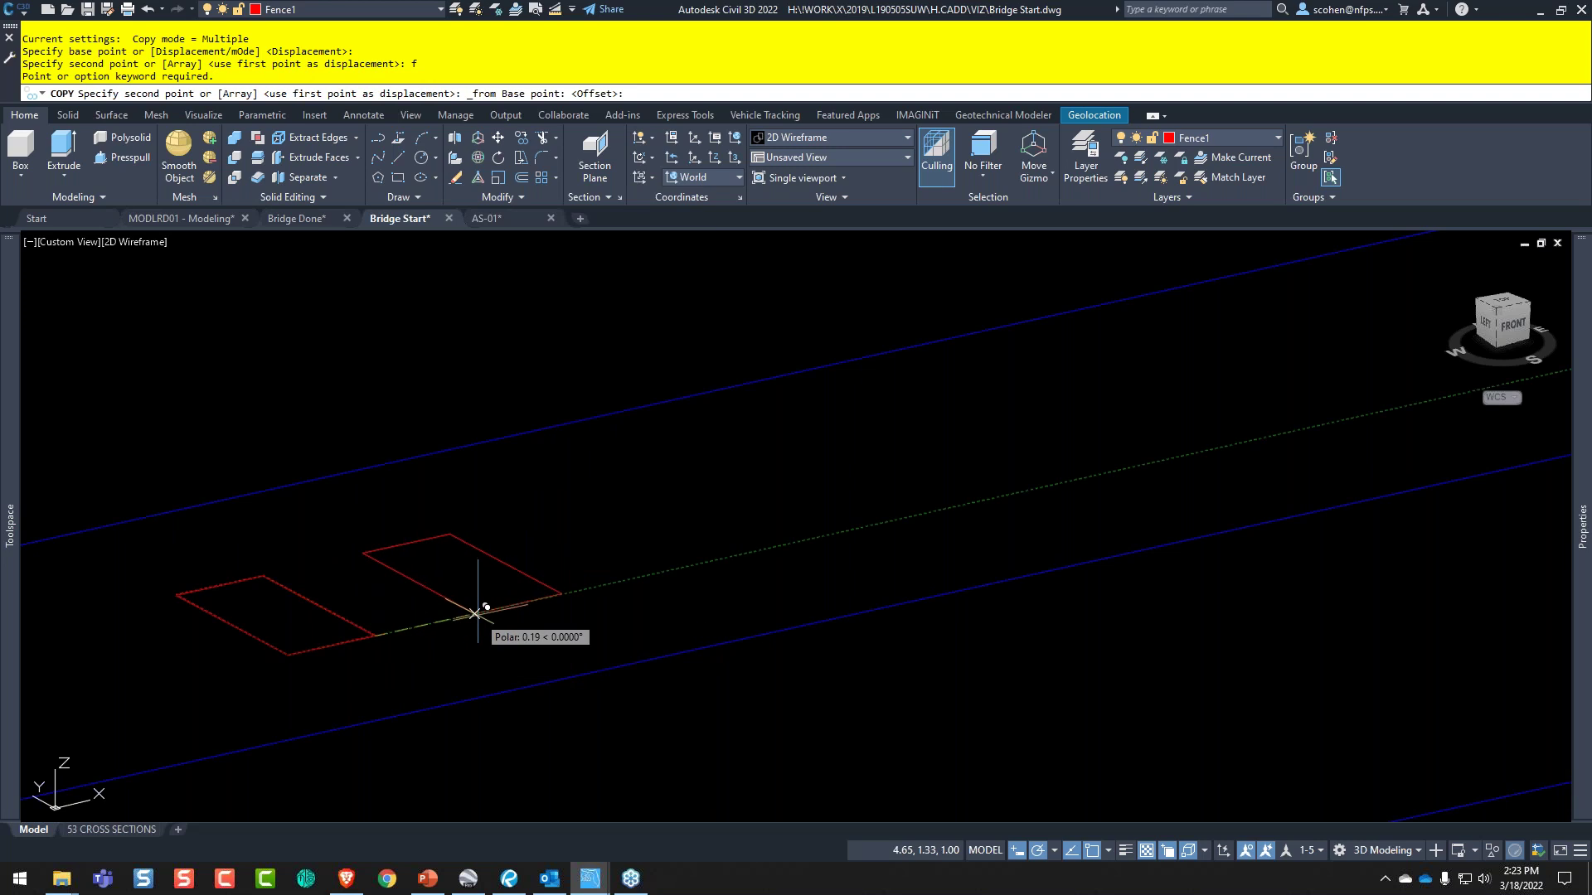
{"action": "type", "text": ".333"}
{"action": "key", "text": "Return"}
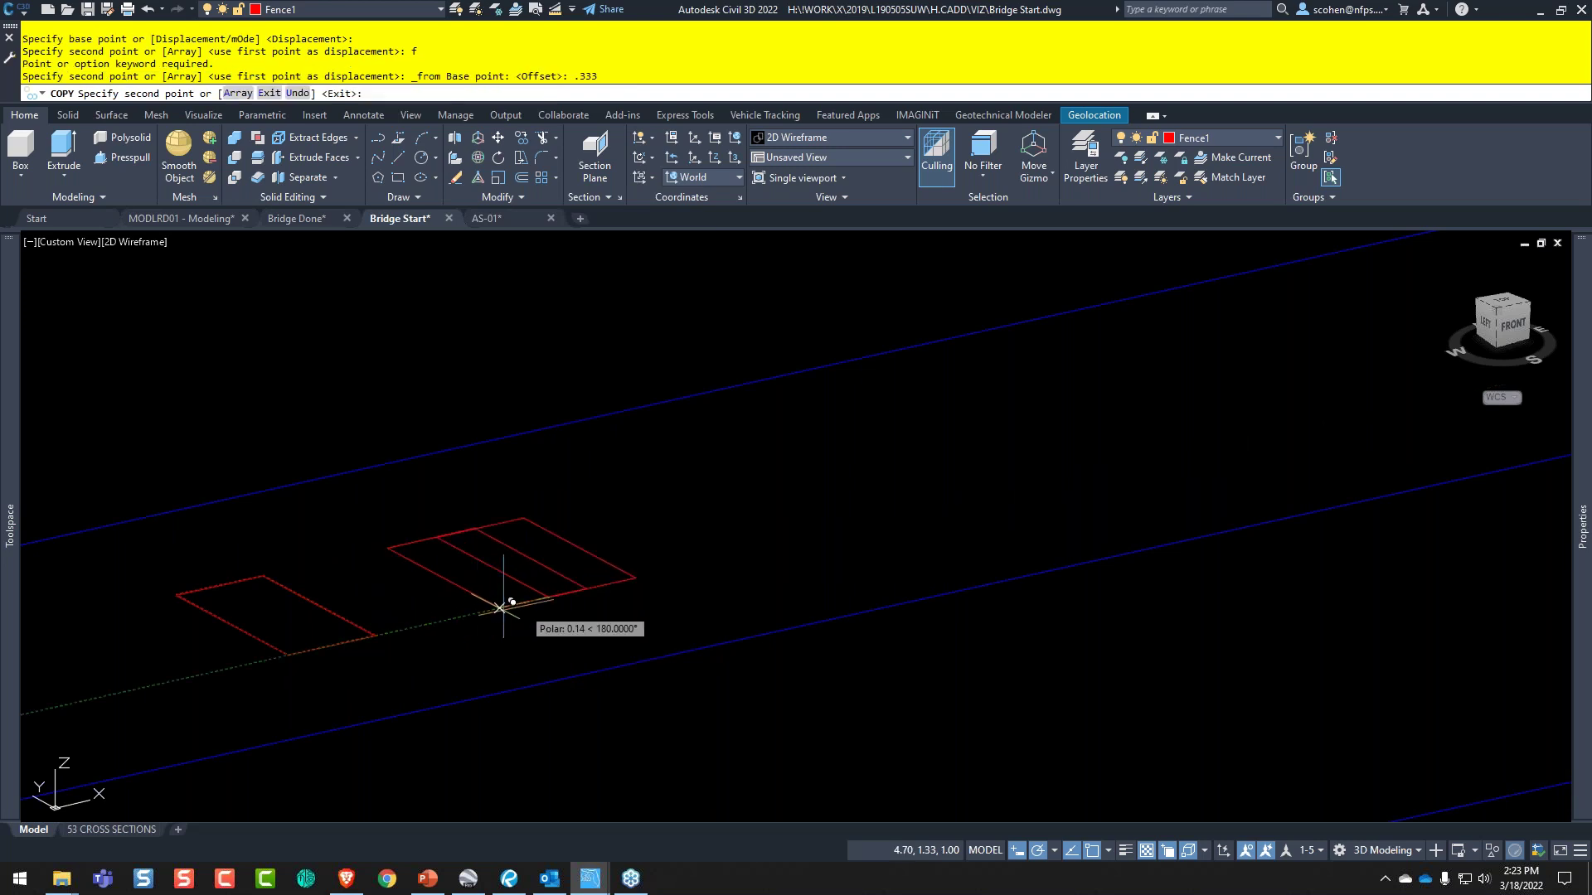
{"action": "key", "text": "Escape"}
{"action": "key", "text": "Escape"}
- Measure the gap between the two picket rectangles and save the drawing
{"action": "type", "text": "D"}
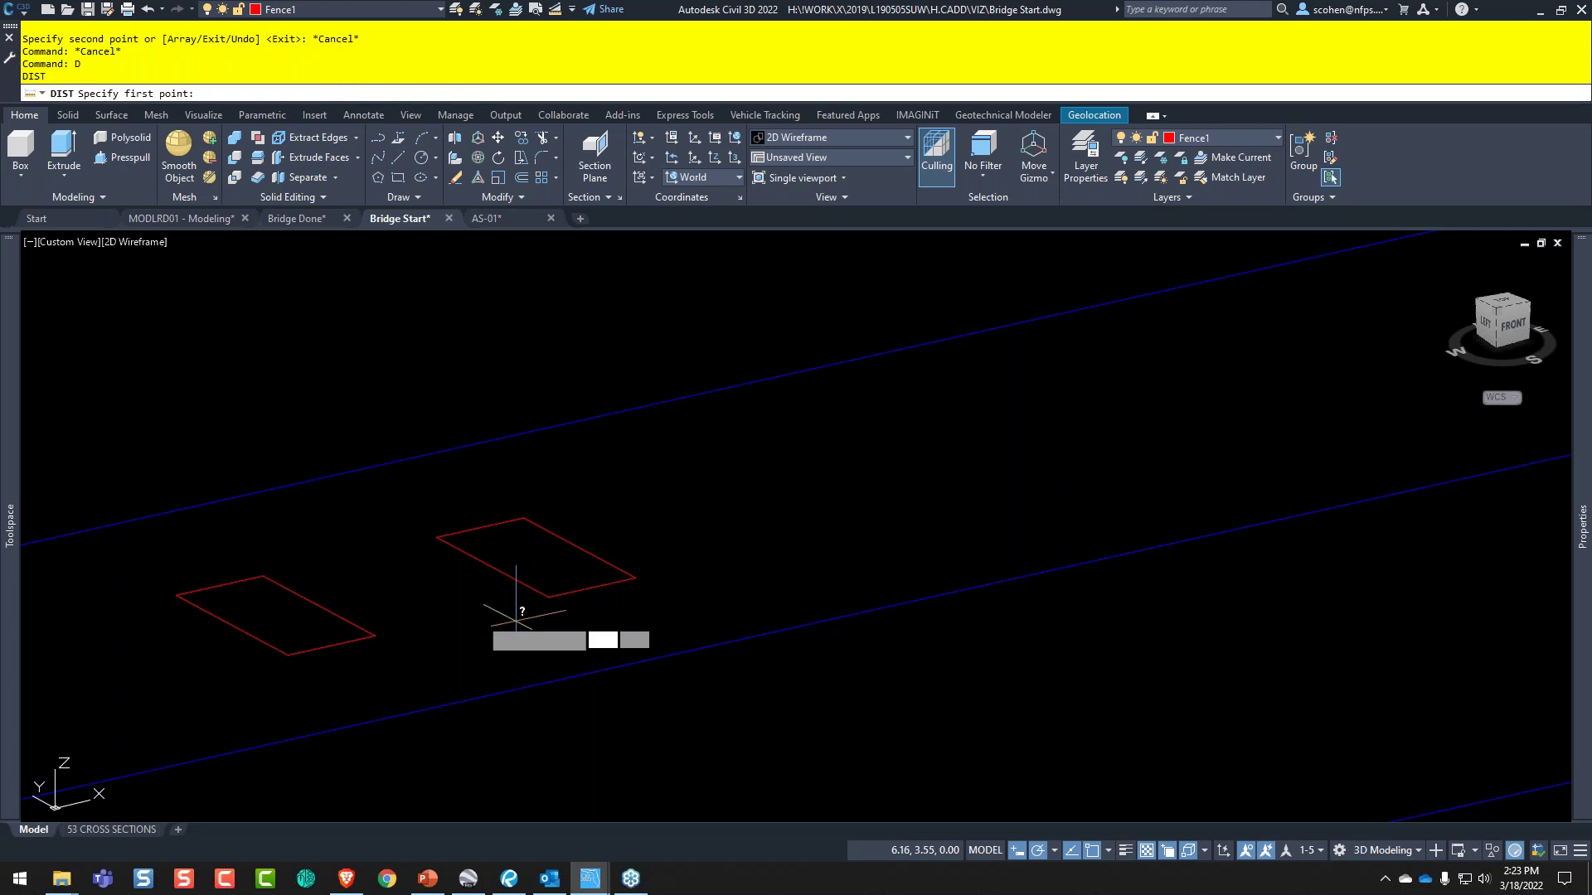
{"action": "key", "text": "Return"}
{"action": "left_click", "coordinate": [375, 636]}
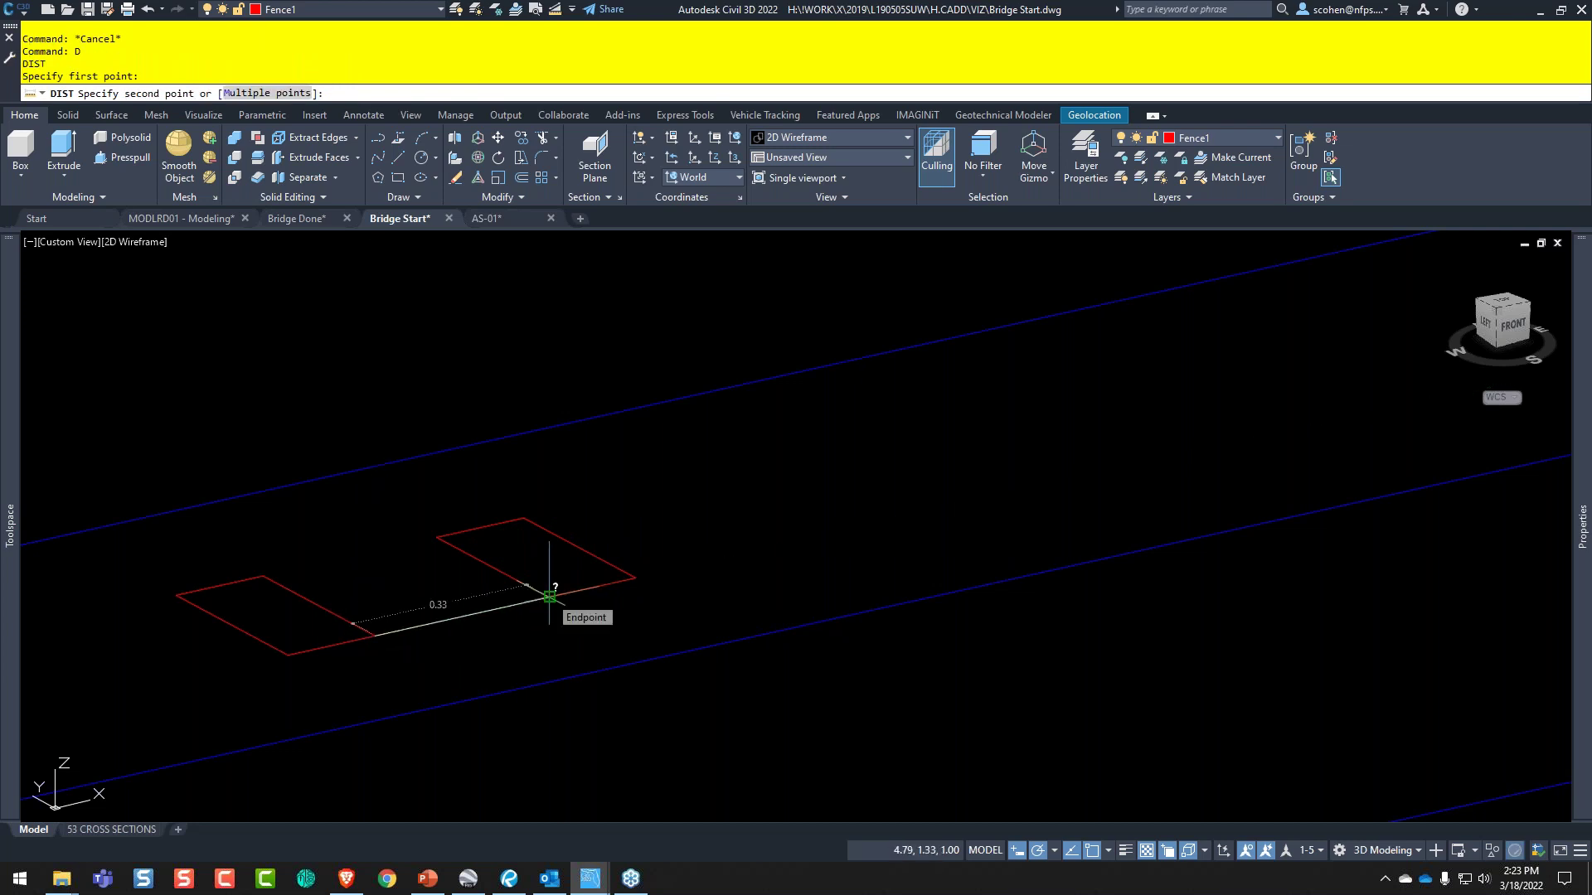
{"action": "key", "text": "Escape"}
{"action": "key", "text": "Escape"}
{"action": "key", "text": "ctrl+s"}
- Copy the second picket rectangle as a 6-item array toward the post, using the corner-to-corner spacing of the first two rectangles
{"action": "scroll", "coordinate": [687, 488], "scroll_direction": "down", "scroll_amount": 3}
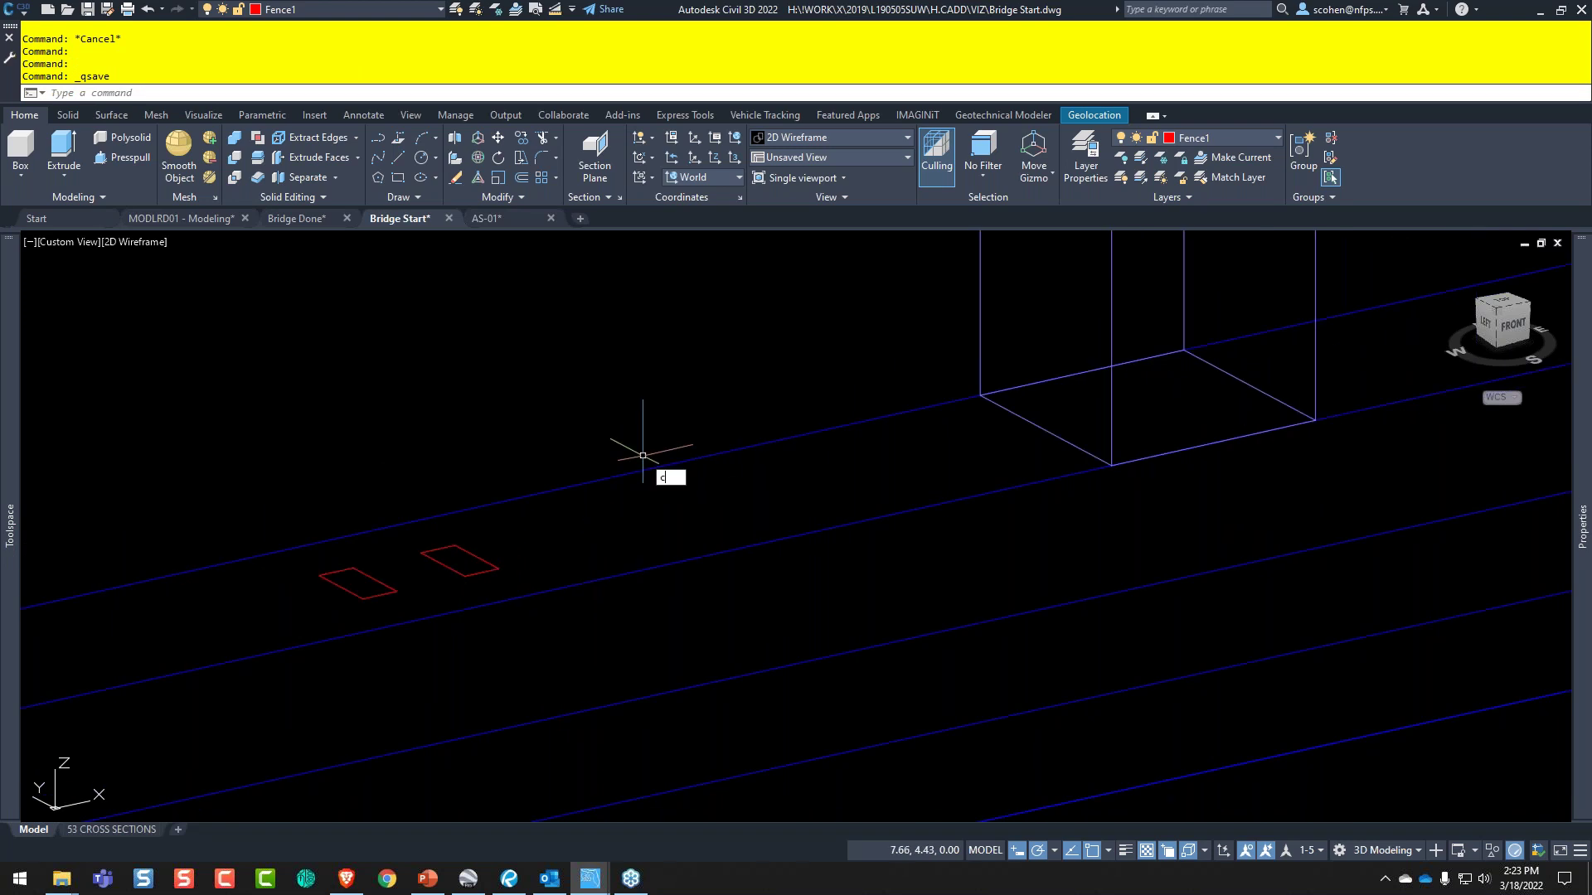
{"action": "type", "text": "C"}
{"action": "key", "text": "Return"}
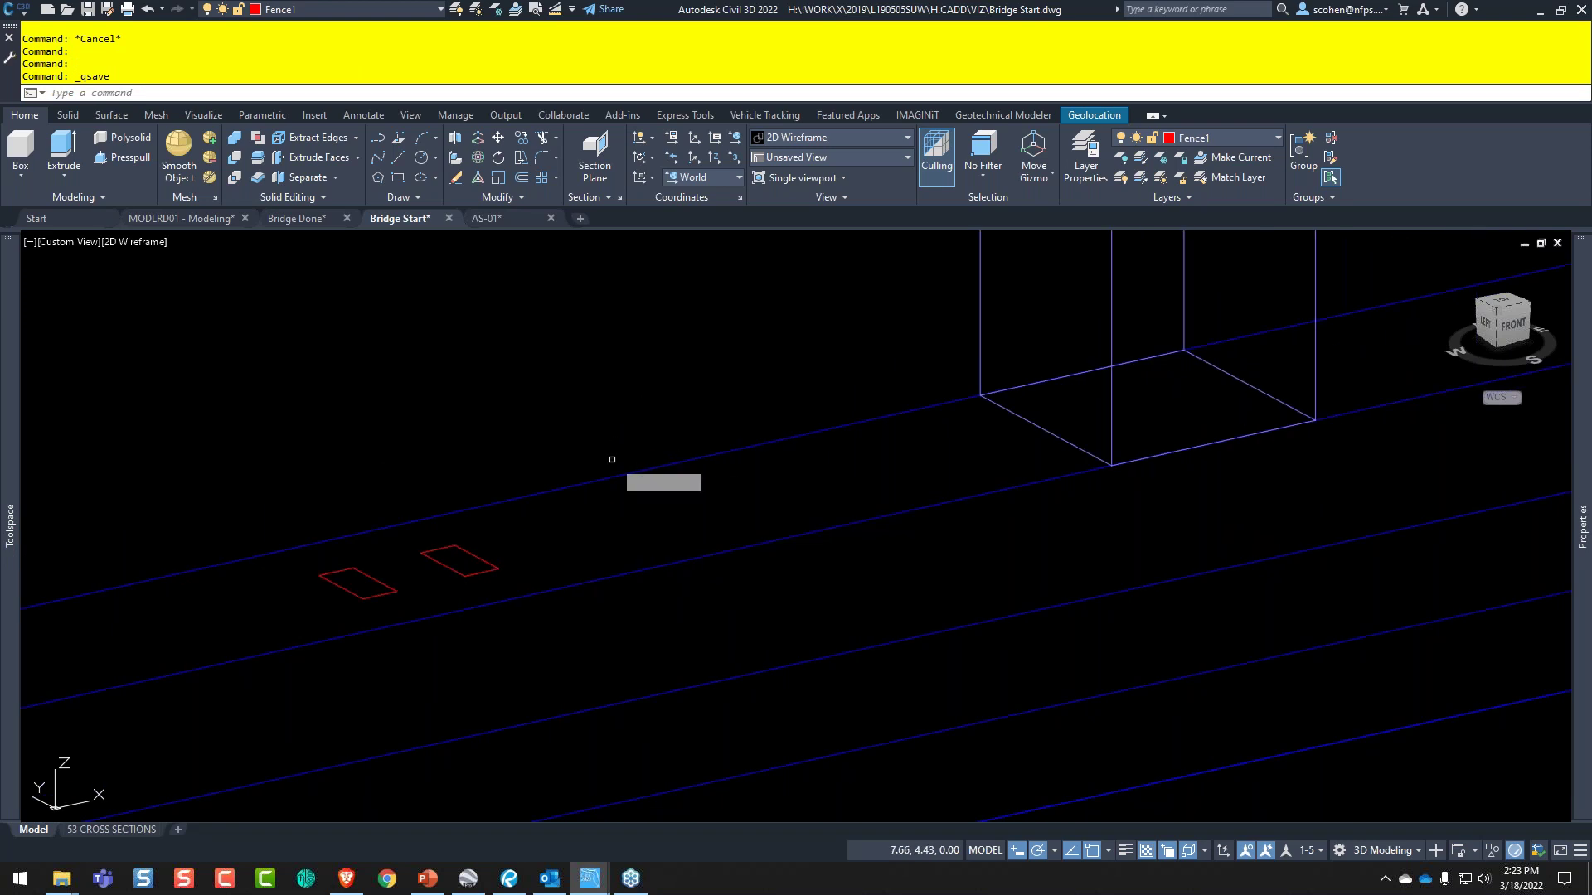
{"action": "left_click", "coordinate": [494, 566]}
{"action": "key", "text": "Return"}
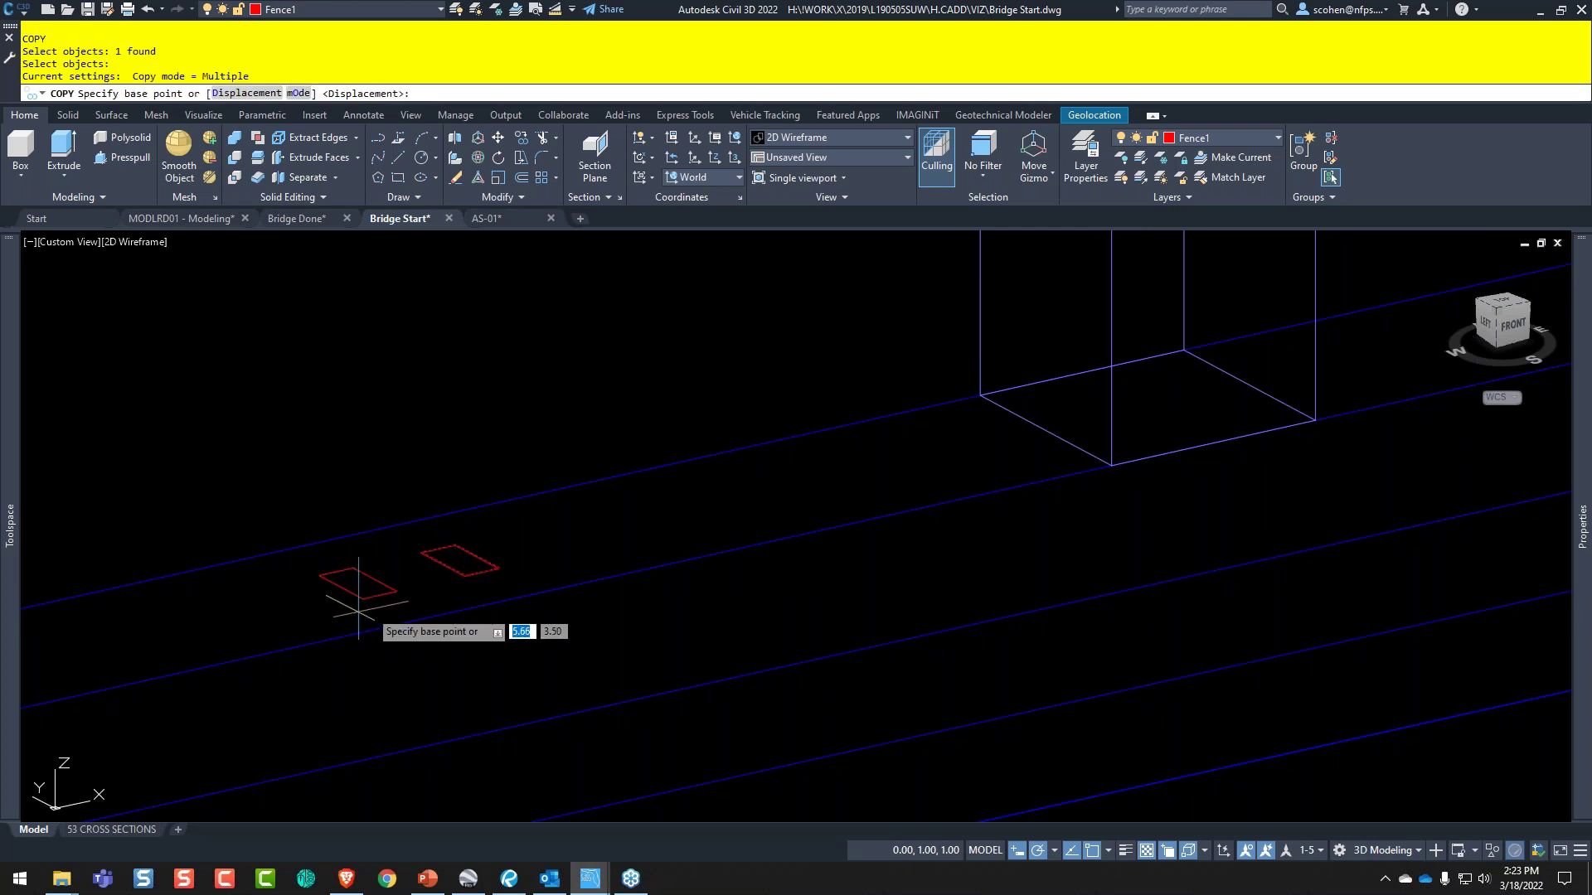
{"action": "left_click", "coordinate": [397, 590]}
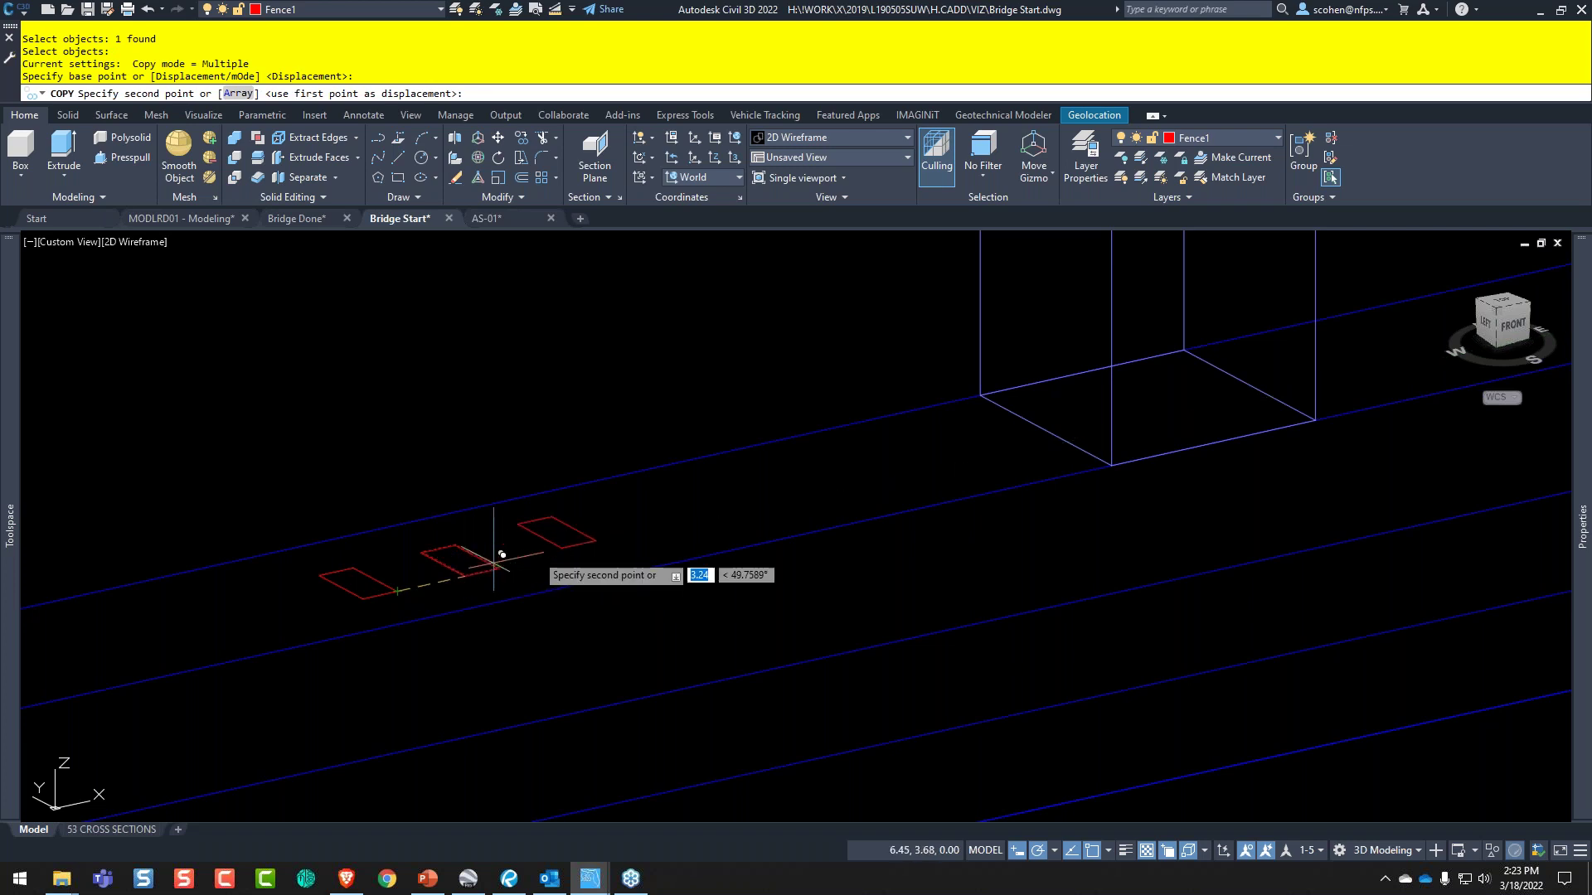
{"action": "type", "text": "a"}
{"action": "key", "text": "Return"}
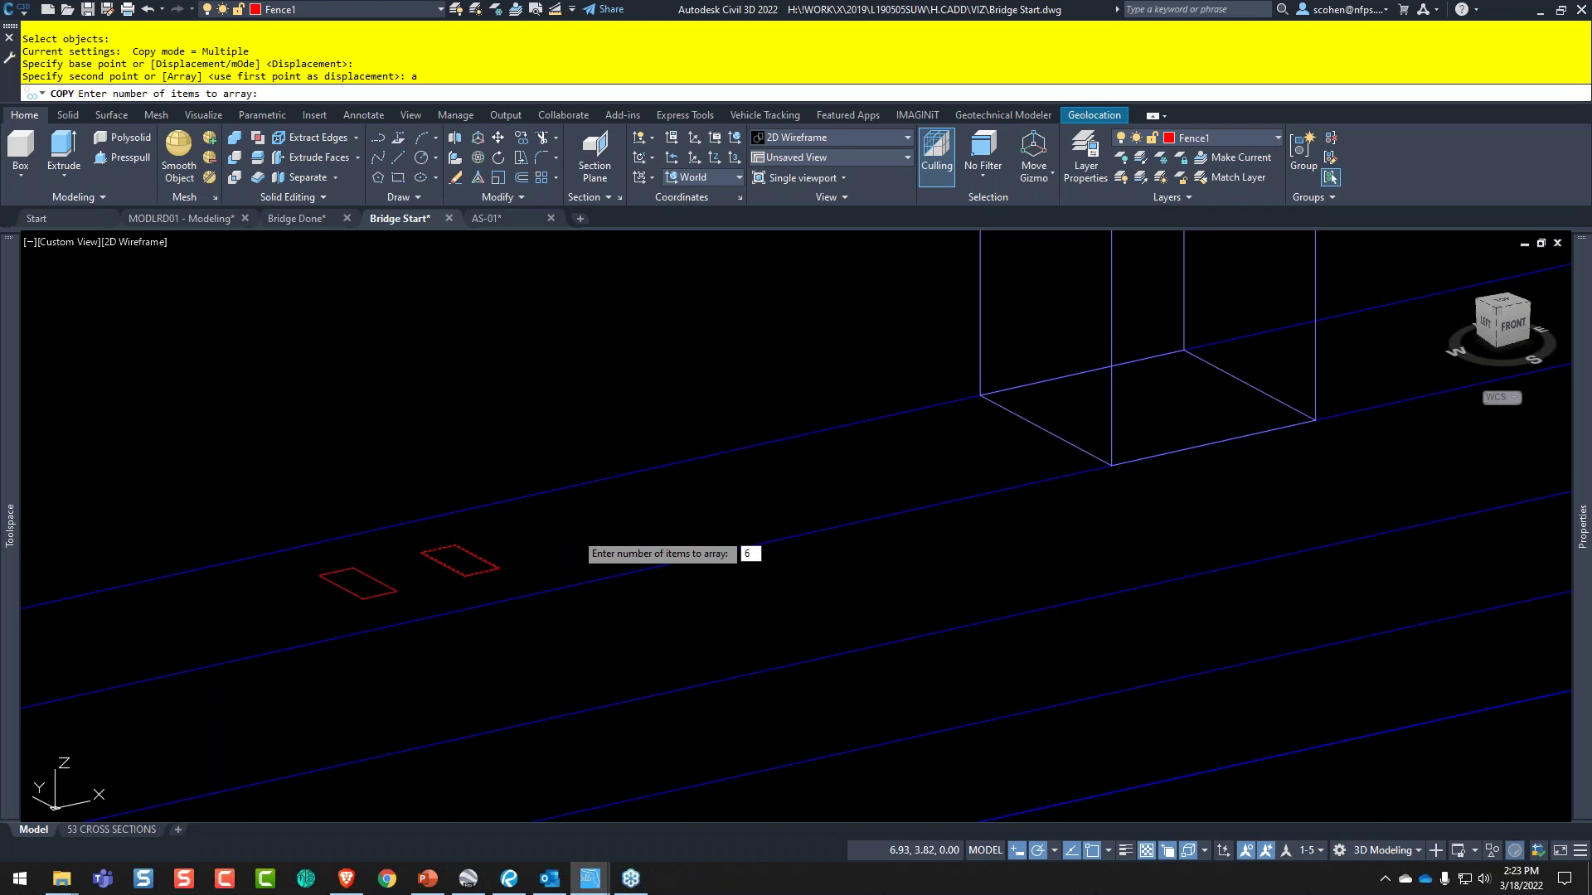
{"action": "key", "text": "Return"}
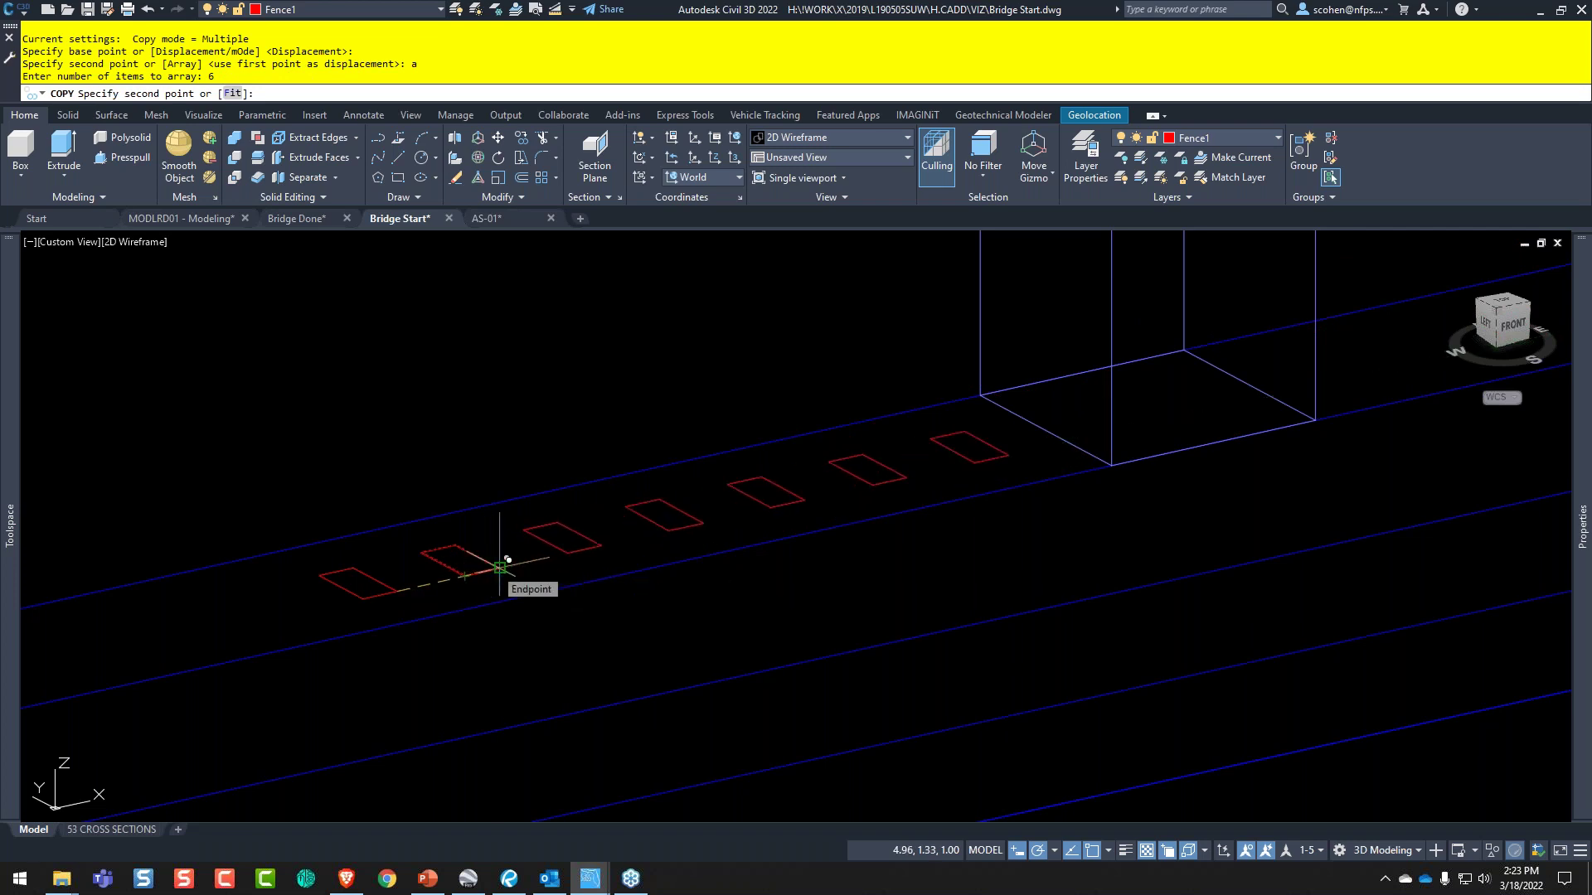
{"action": "left_click", "coordinate": [500, 568]}
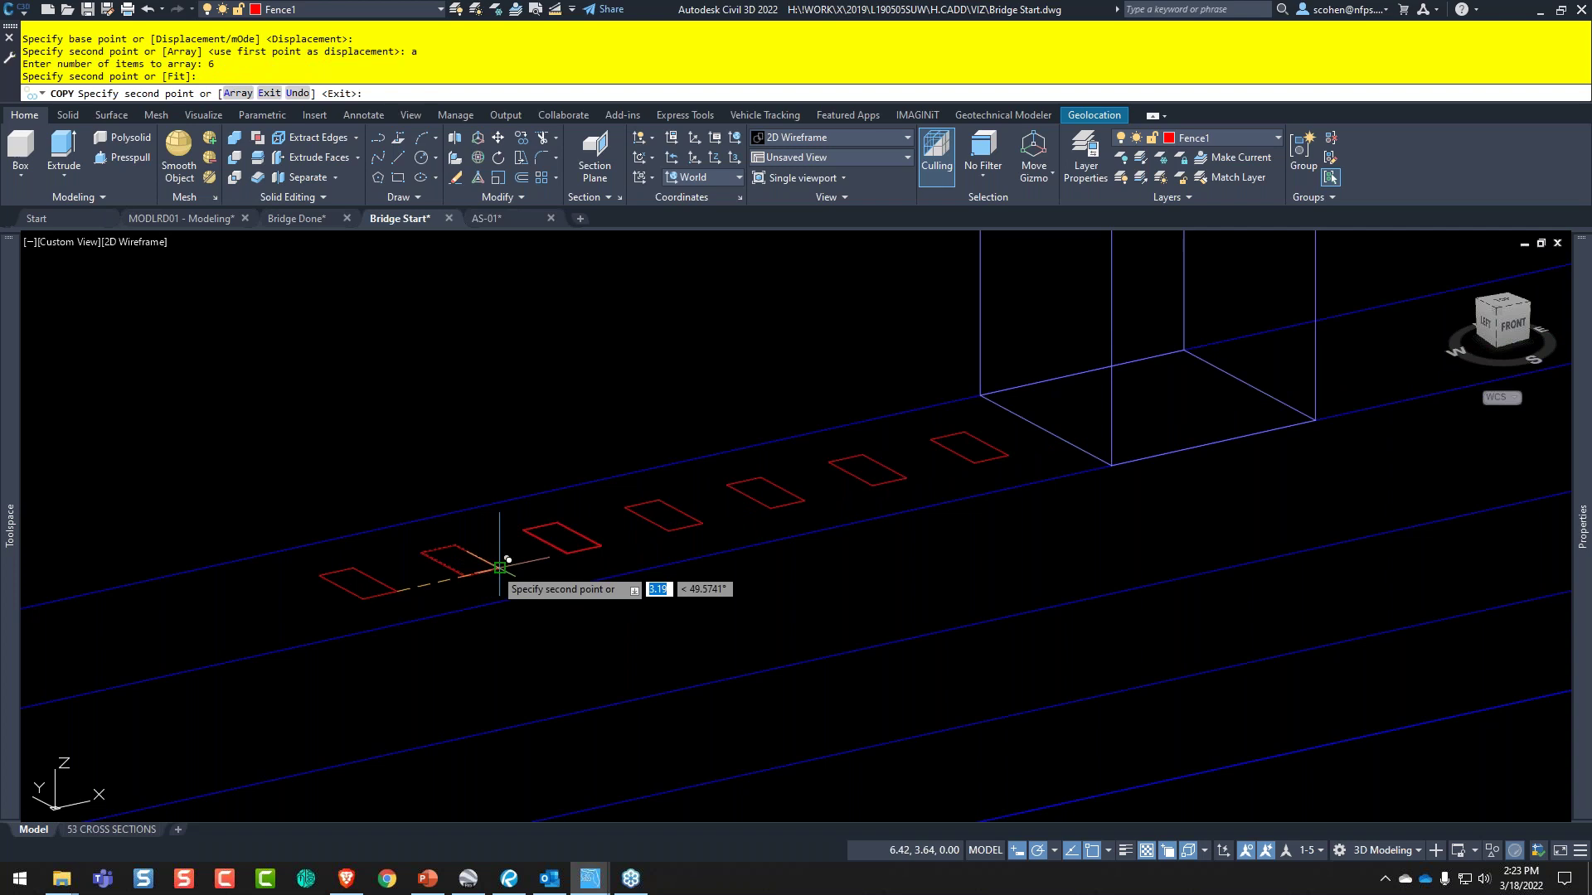
{"action": "key", "text": "Escape"}
- Measure the gap between two neighbouring picket rectangles in the arrayed row
{"action": "type", "text": "d"}
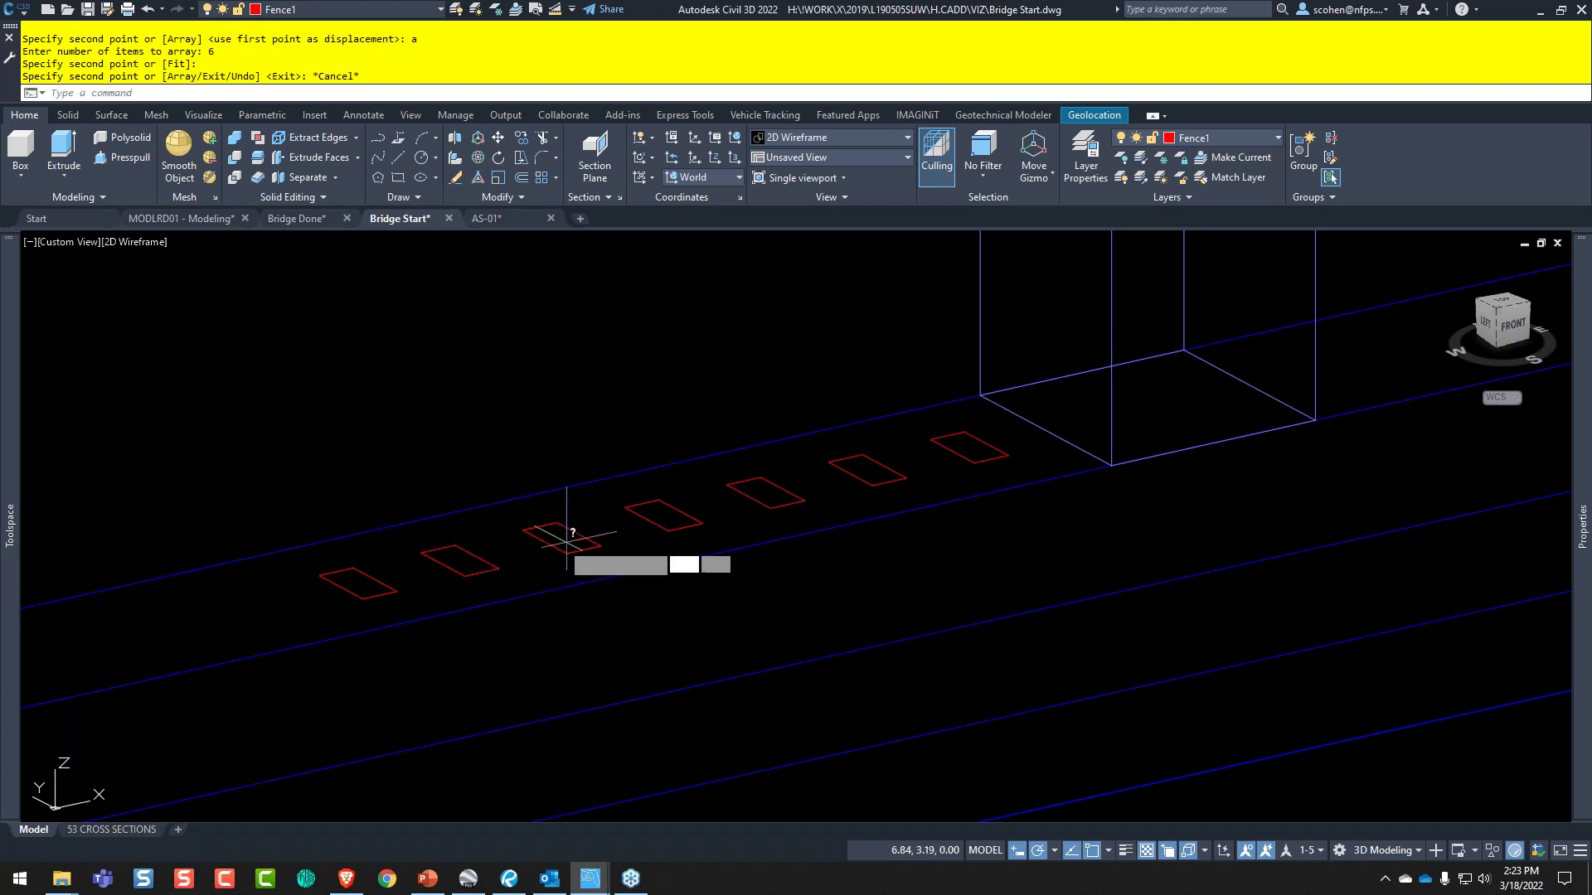
{"action": "key", "text": "Return"}
{"action": "left_click", "coordinate": [601, 545]}
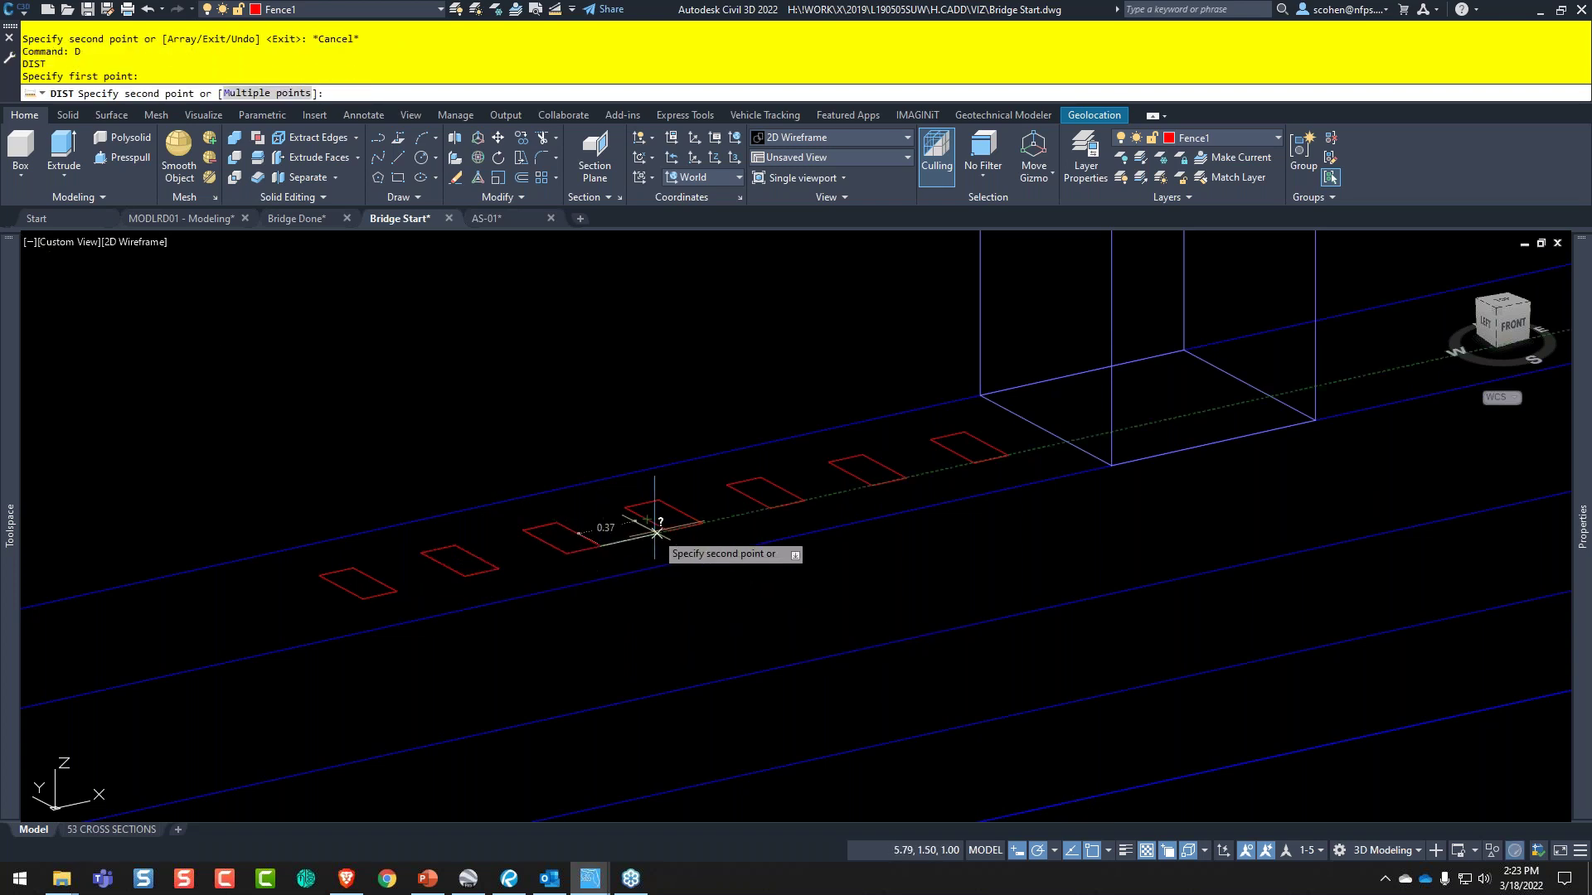
{"action": "key", "text": "Escape"}
{"action": "key", "text": "Escape"}
- Try to measure the gap between the last picket rectangle in the row and the nearby concrete post
{"action": "scroll", "coordinate": [937, 511], "scroll_direction": "down", "scroll_amount": 3}
{"action": "scroll", "coordinate": [977, 455], "scroll_direction": "up", "scroll_amount": 3}
{"action": "type", "text": "d"}
{"action": "key", "text": "Return"}
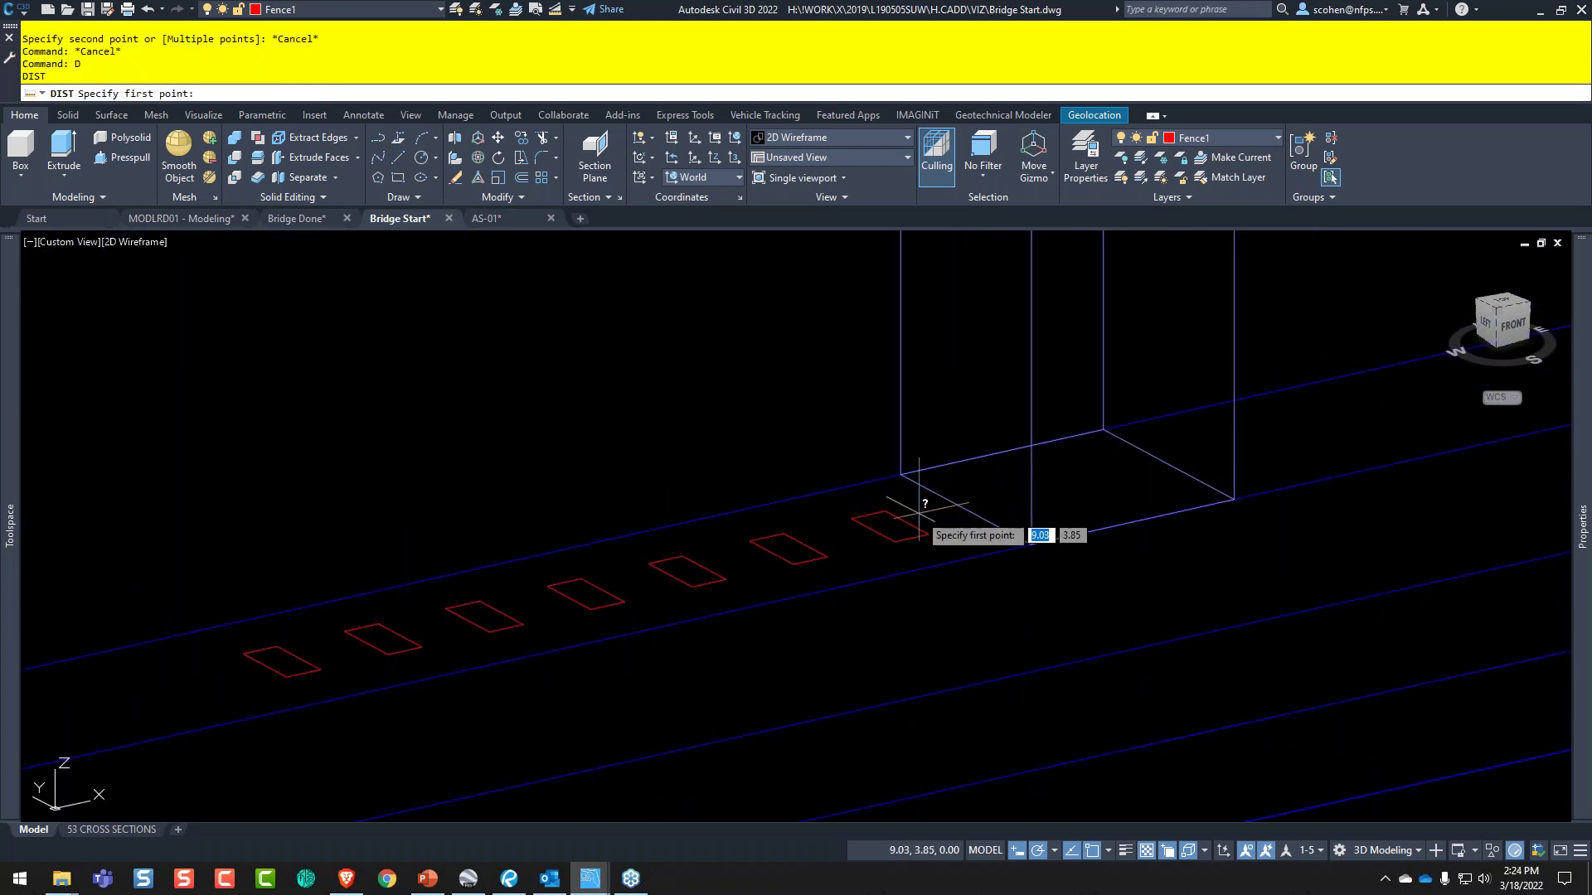
{"action": "left_click", "coordinate": [903, 524]}
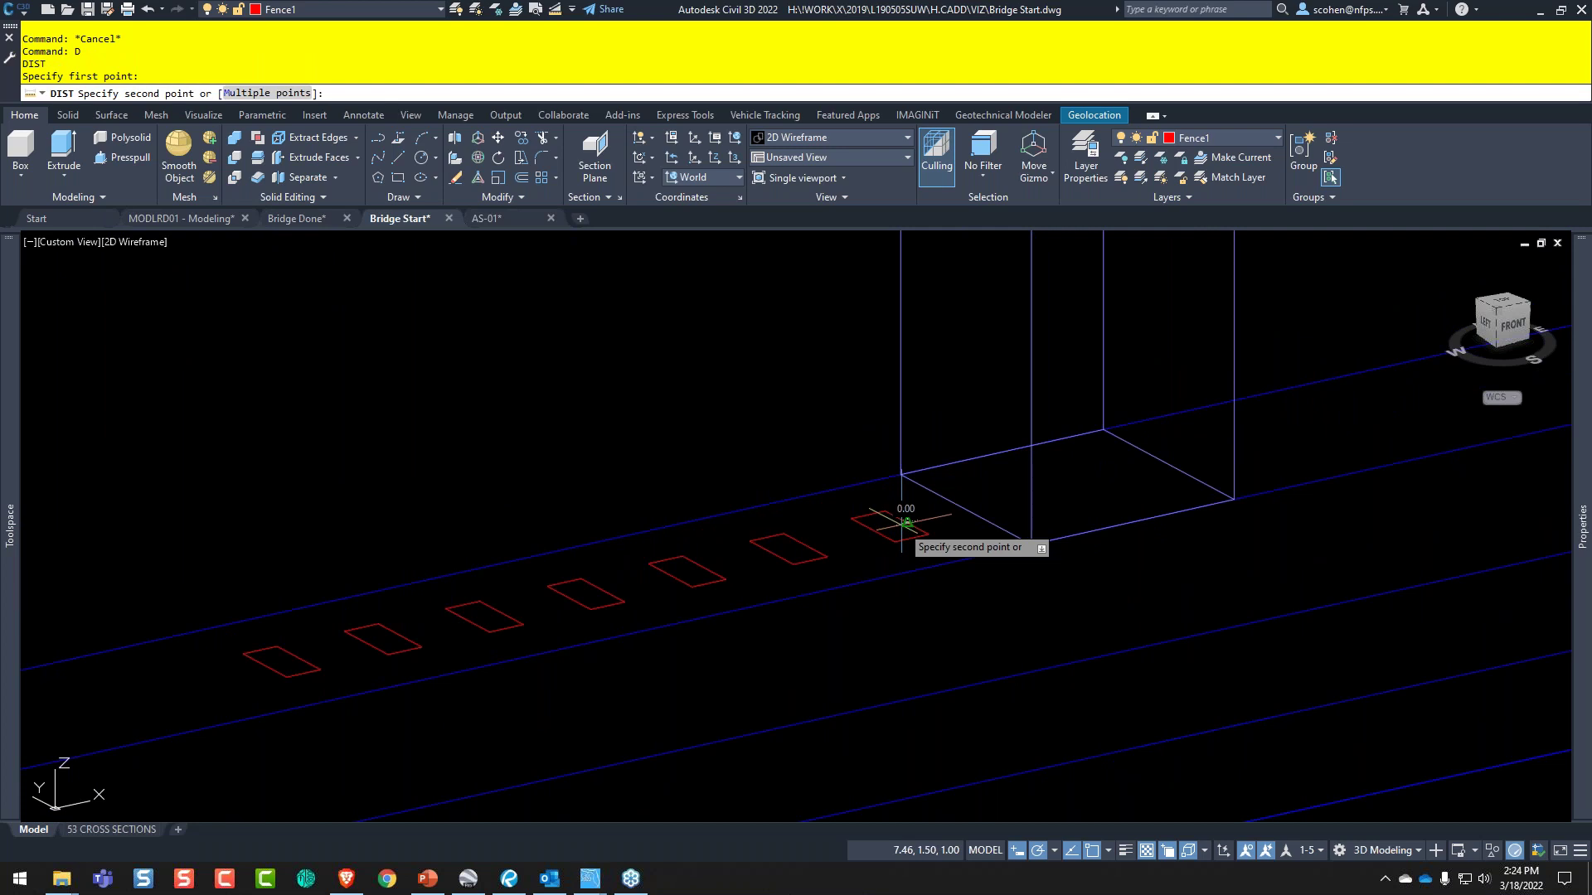
- Check the picket spacing on the elevation view in Bluebeam Revu, then return to the bridge drawing and cancel the distance measurement
{"action": "key", "text": "alt+Tab"}
{"action": "key", "text": "Escape"}
{"action": "key", "text": "alt+Tab"}
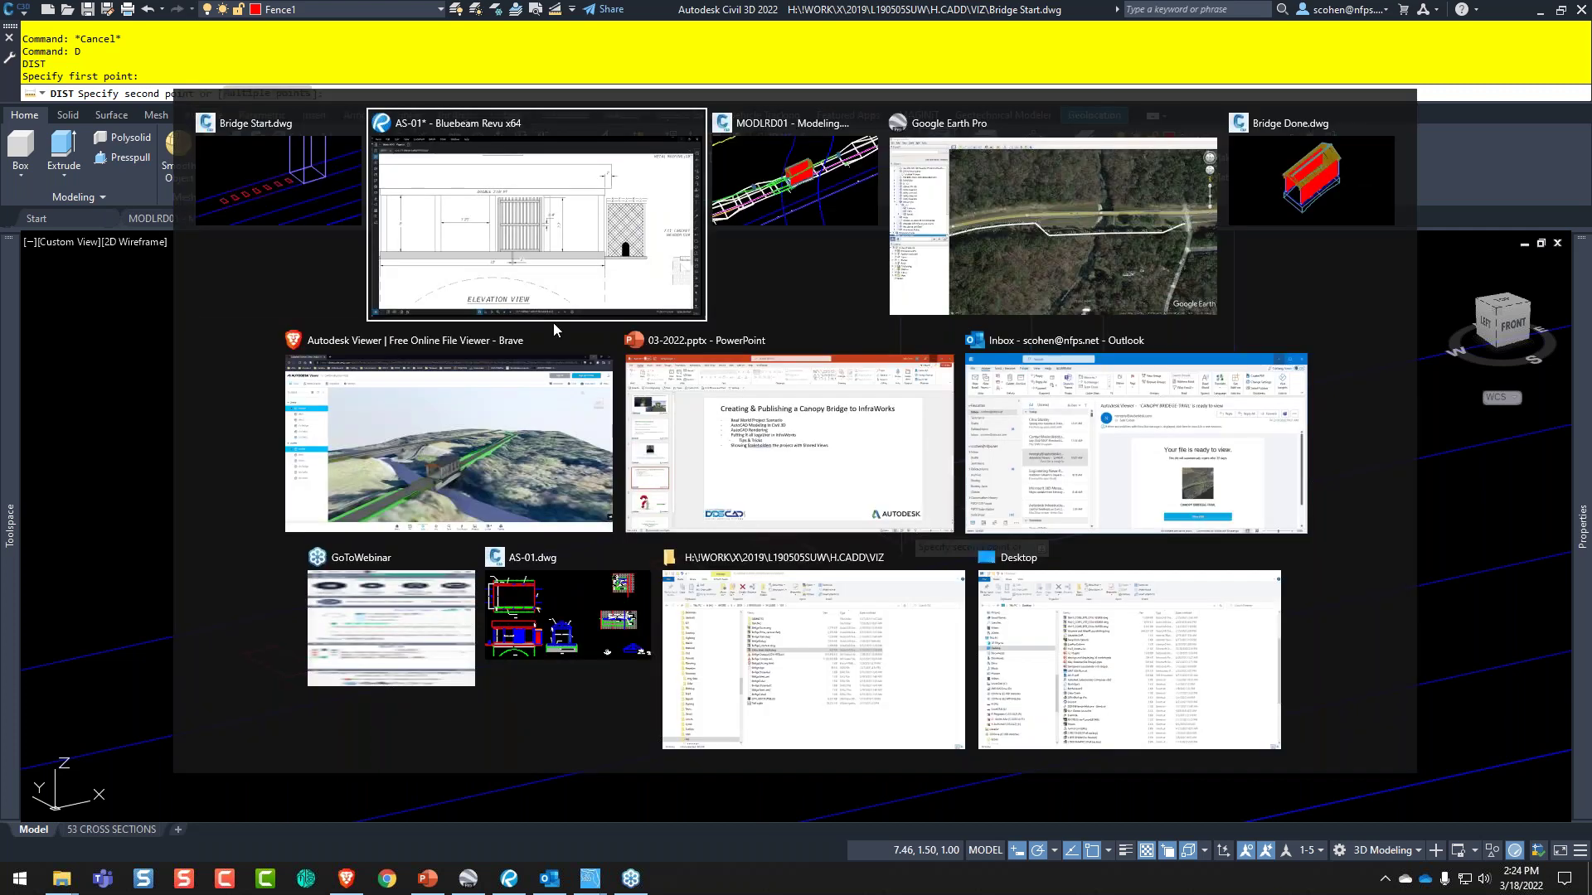
{"action": "key", "text": "Escape"}
{"action": "key", "text": "alt+Tab"}
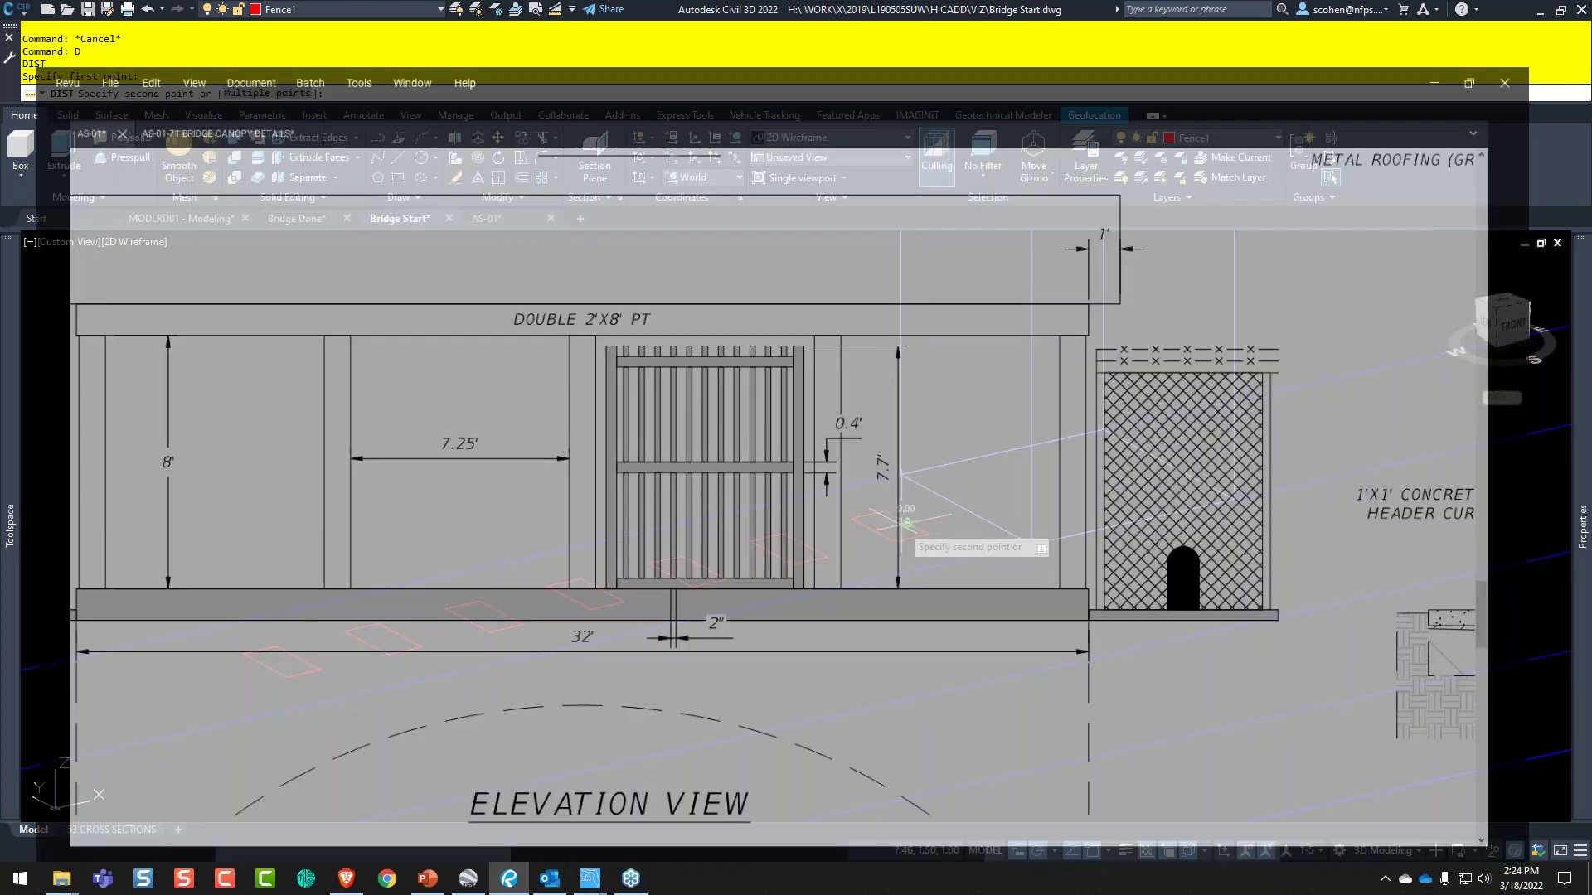
{"action": "key", "text": "alt+Tab"}
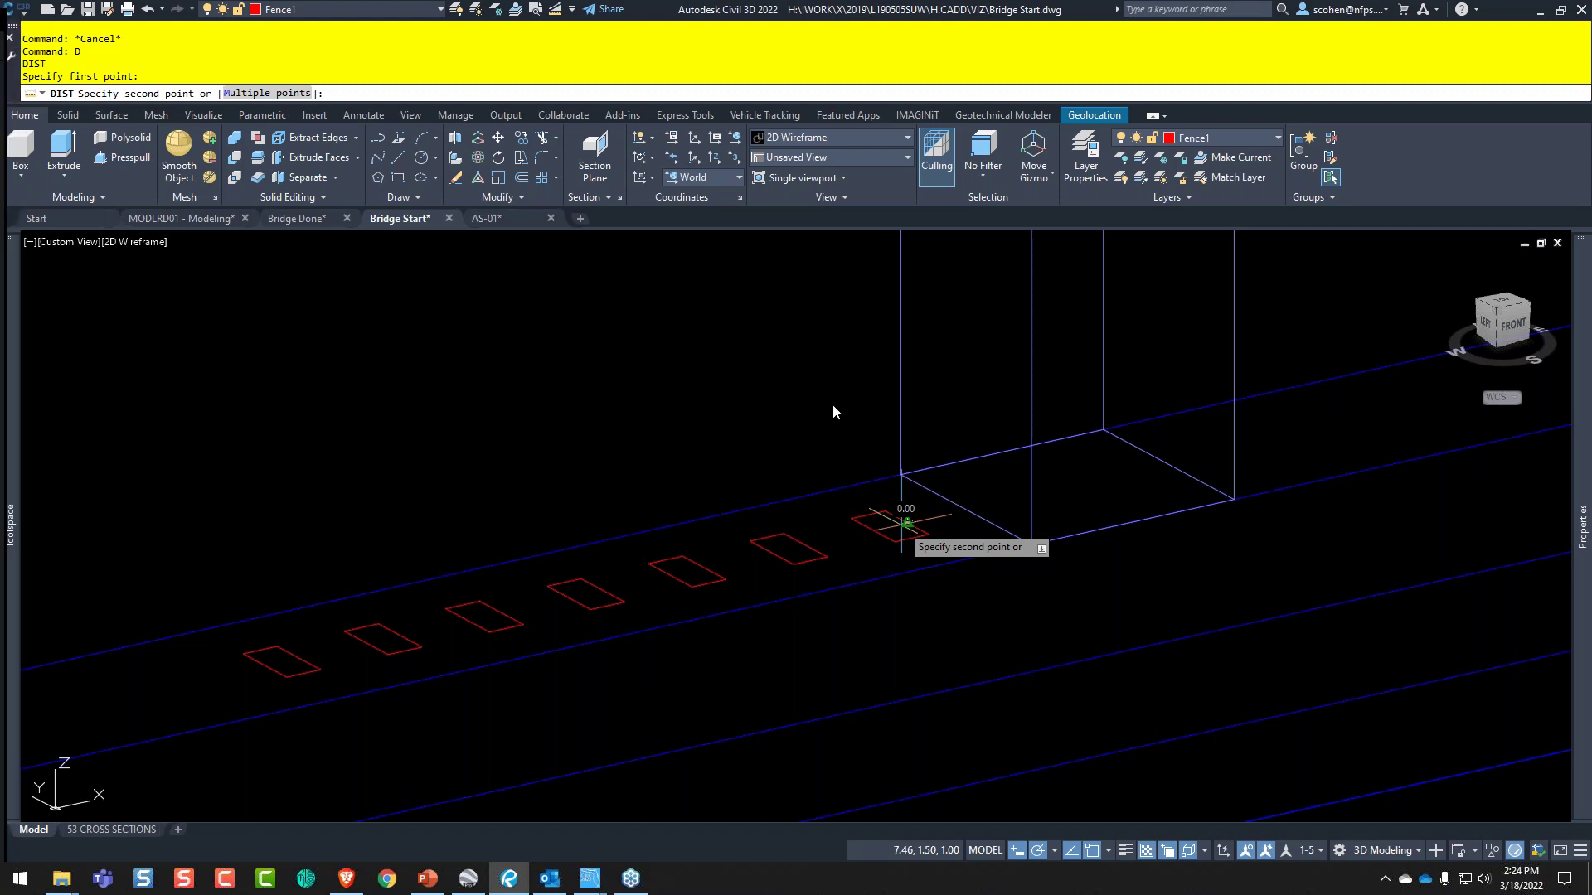
{"action": "key", "text": "alt+Tab"}
{"action": "key", "text": "alt+Tab"}
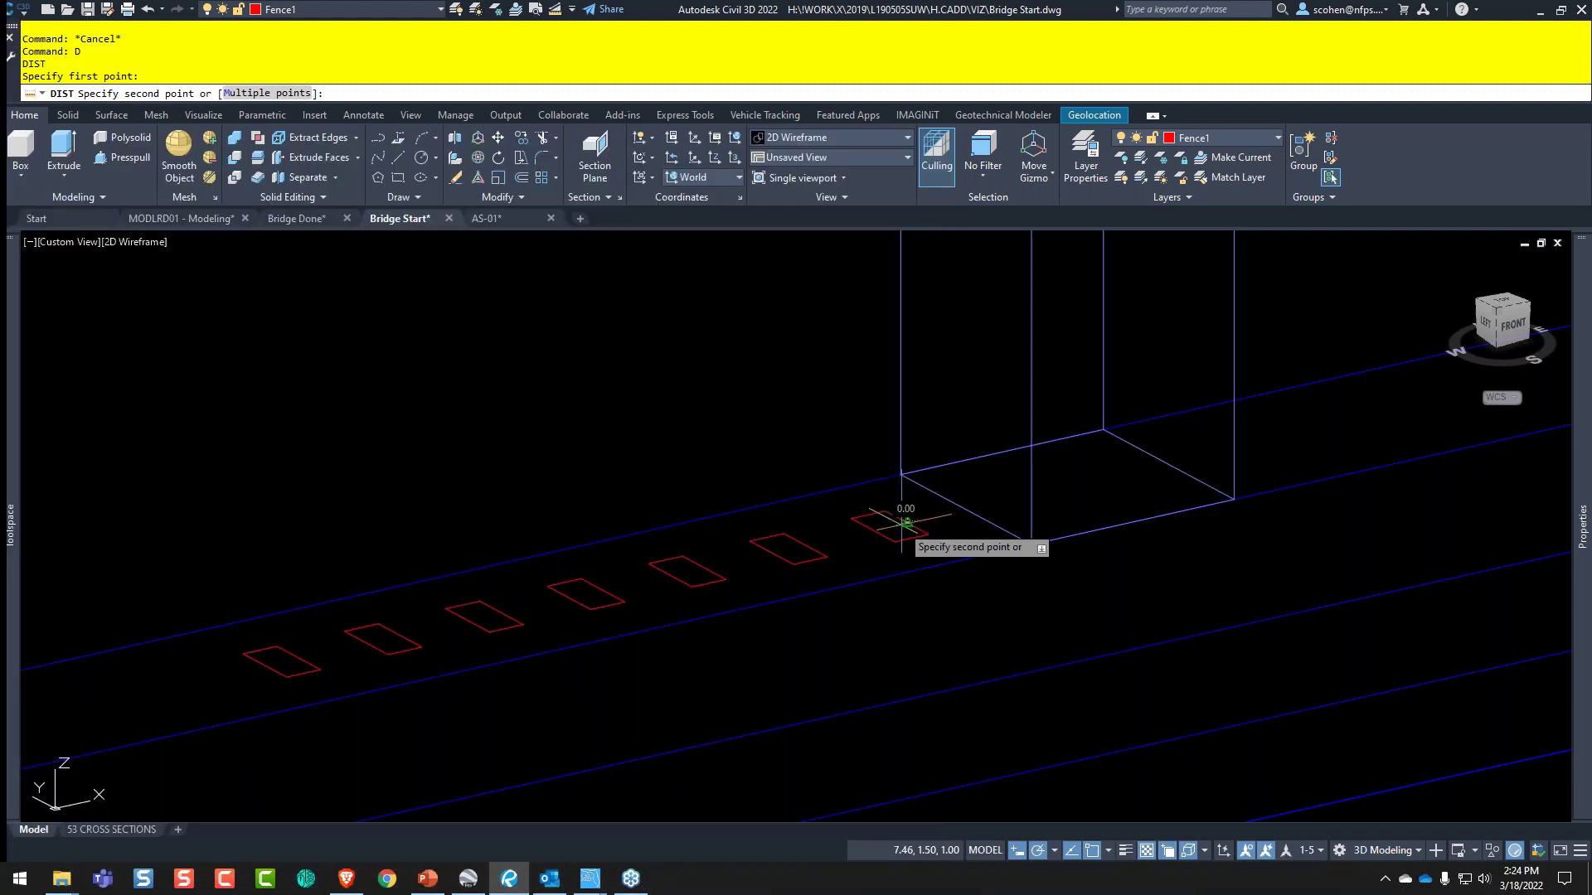
{"action": "key", "text": "alt+Tab"}
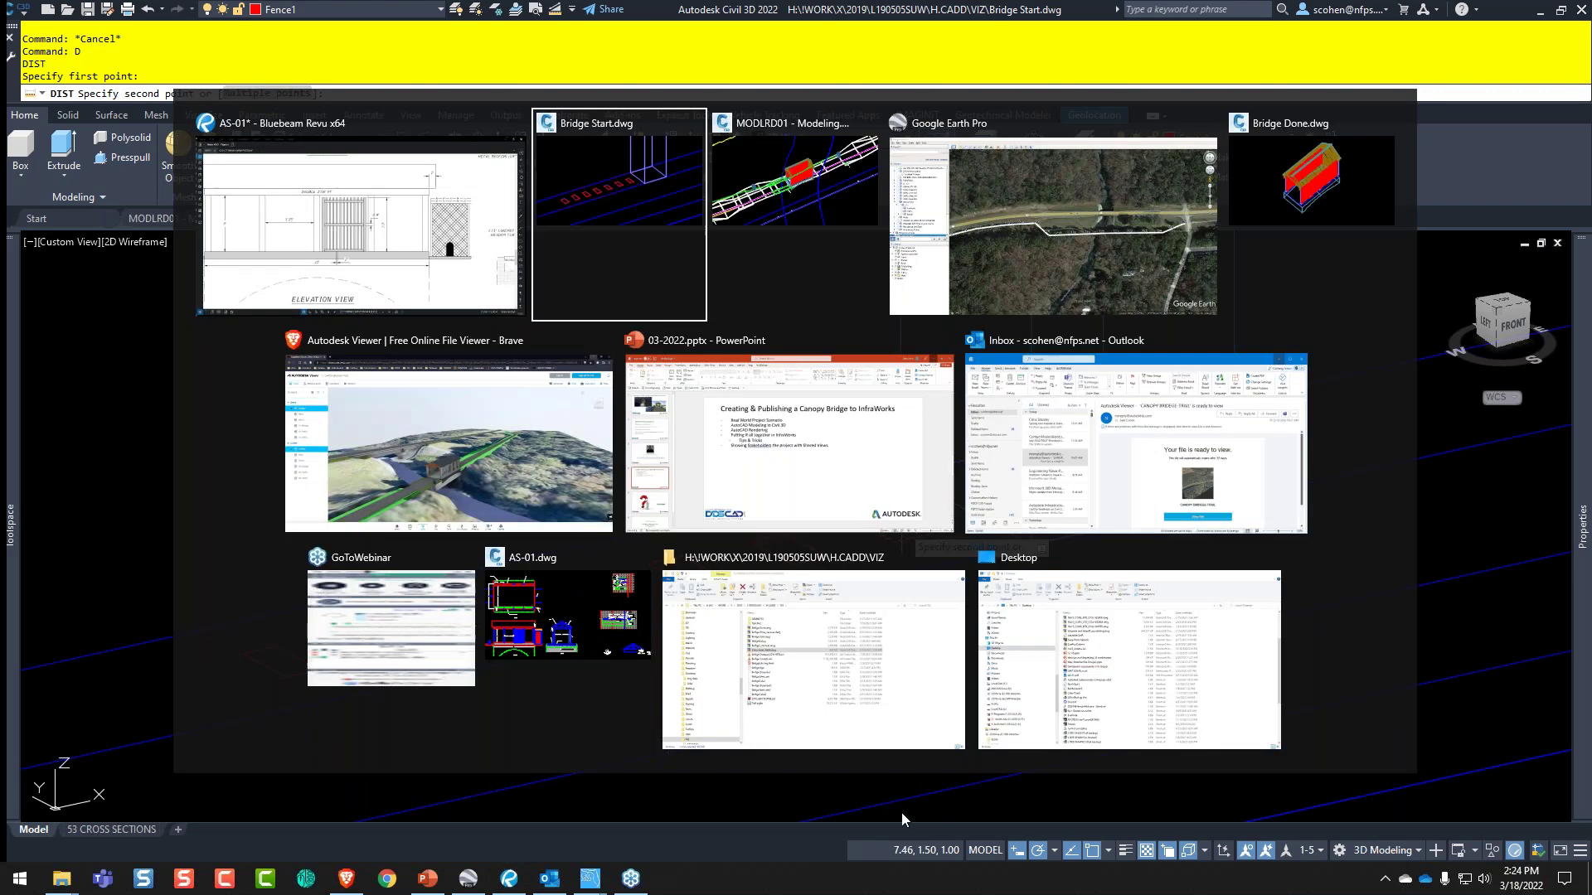
{"action": "key", "text": "alt+shift+Tab"}
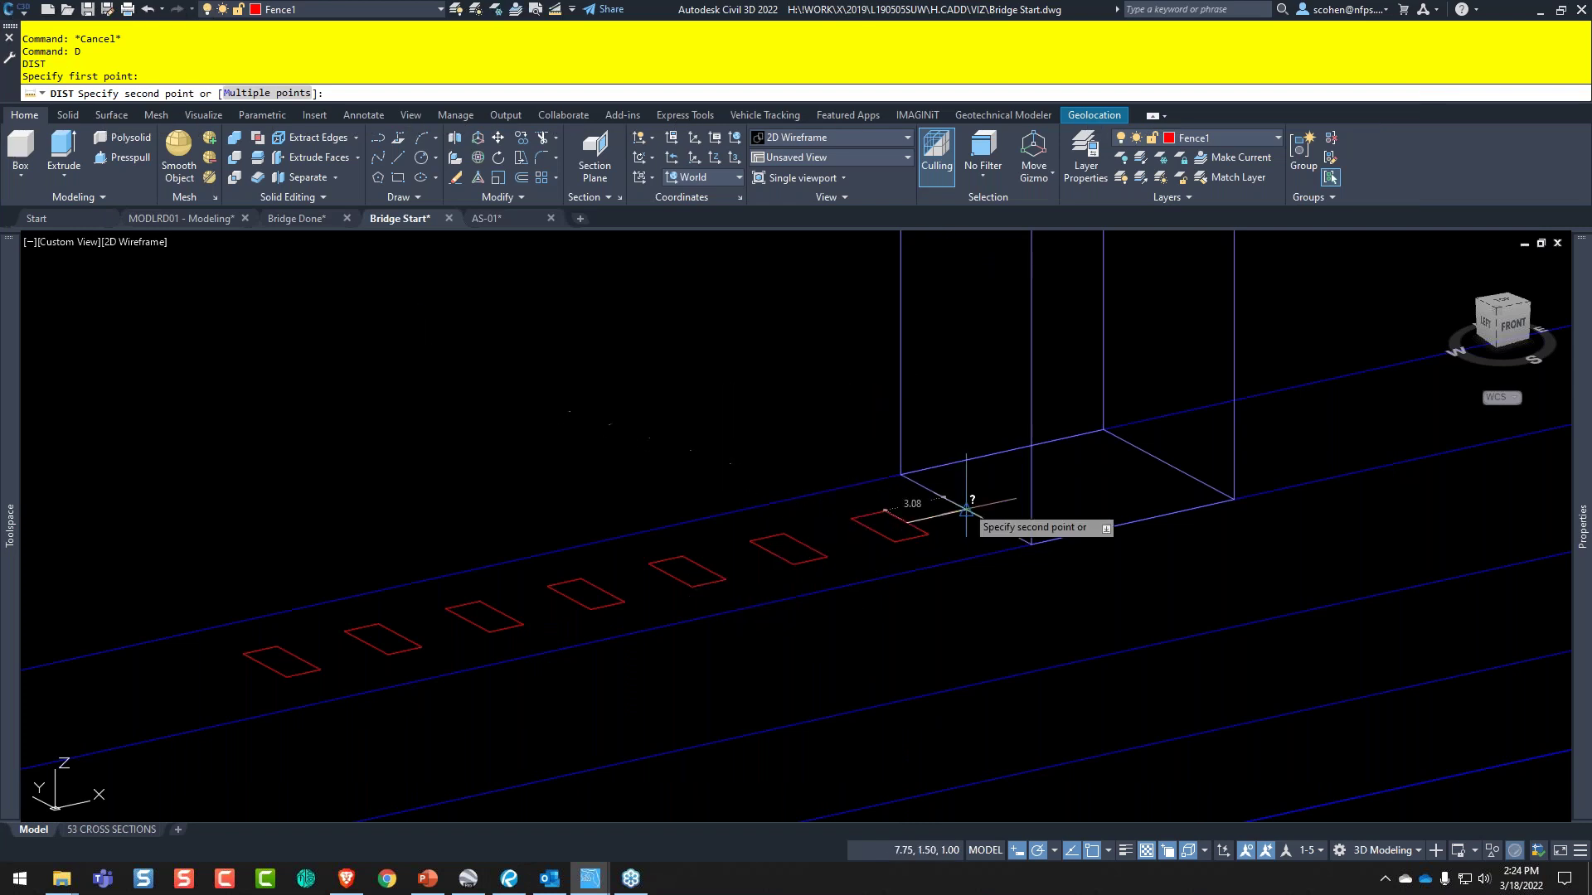
{"action": "key", "text": "Escape"}
{"action": "key", "text": "Escape"}
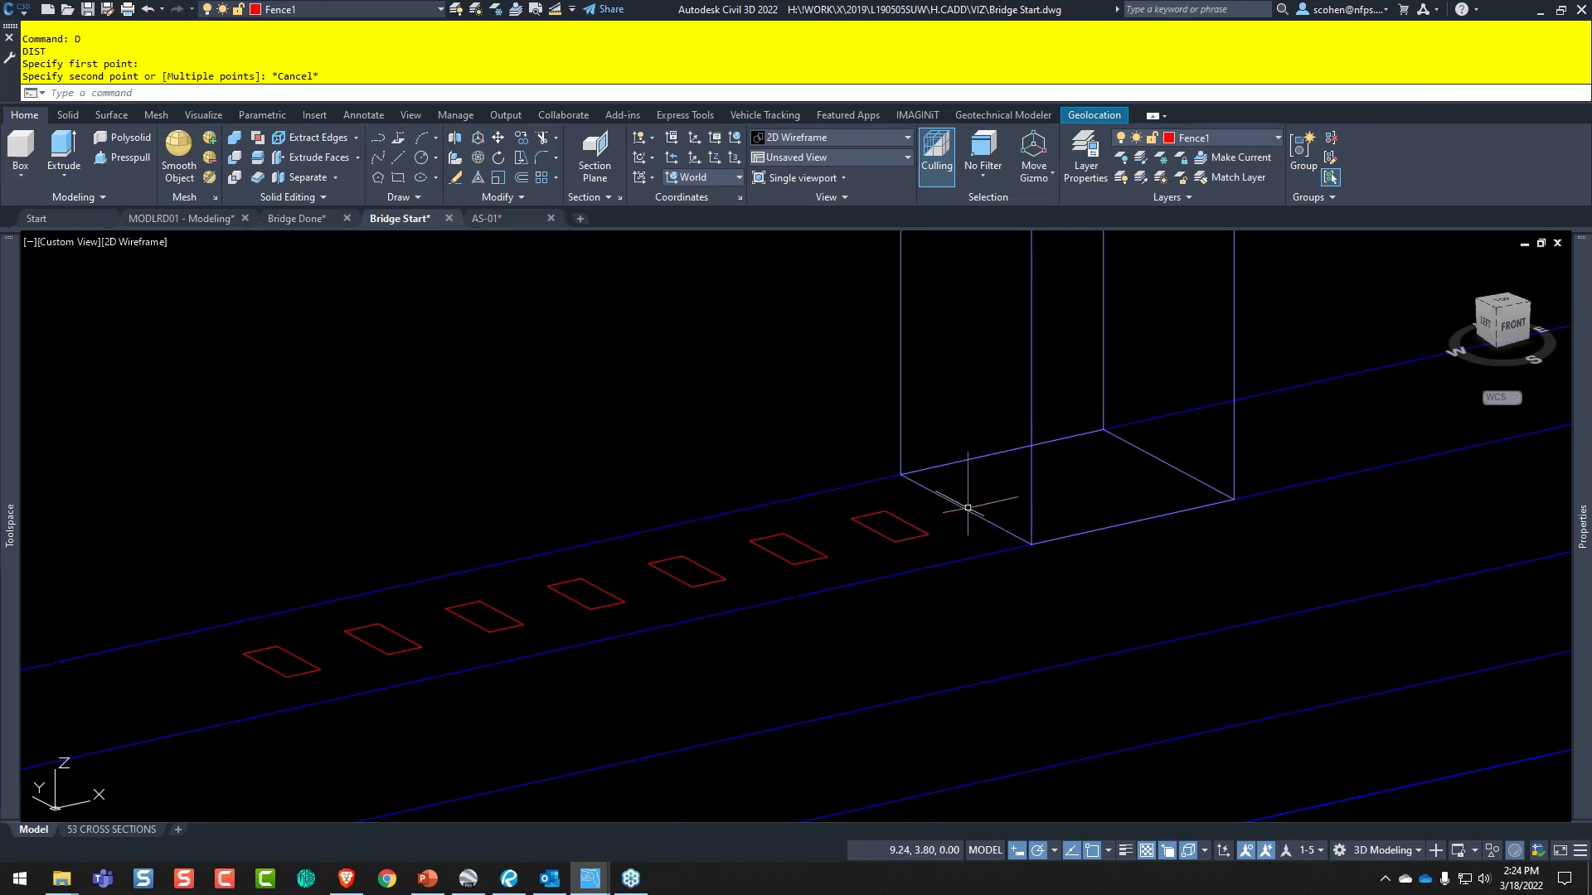
- Mirror the six arrayed picket rectangles toward the opposite post about the middle of the original picket rectangle, keeping the source objects
{"action": "middle_click_drag", "start_coordinate": [569, 525], "coordinate": [857, 558]}
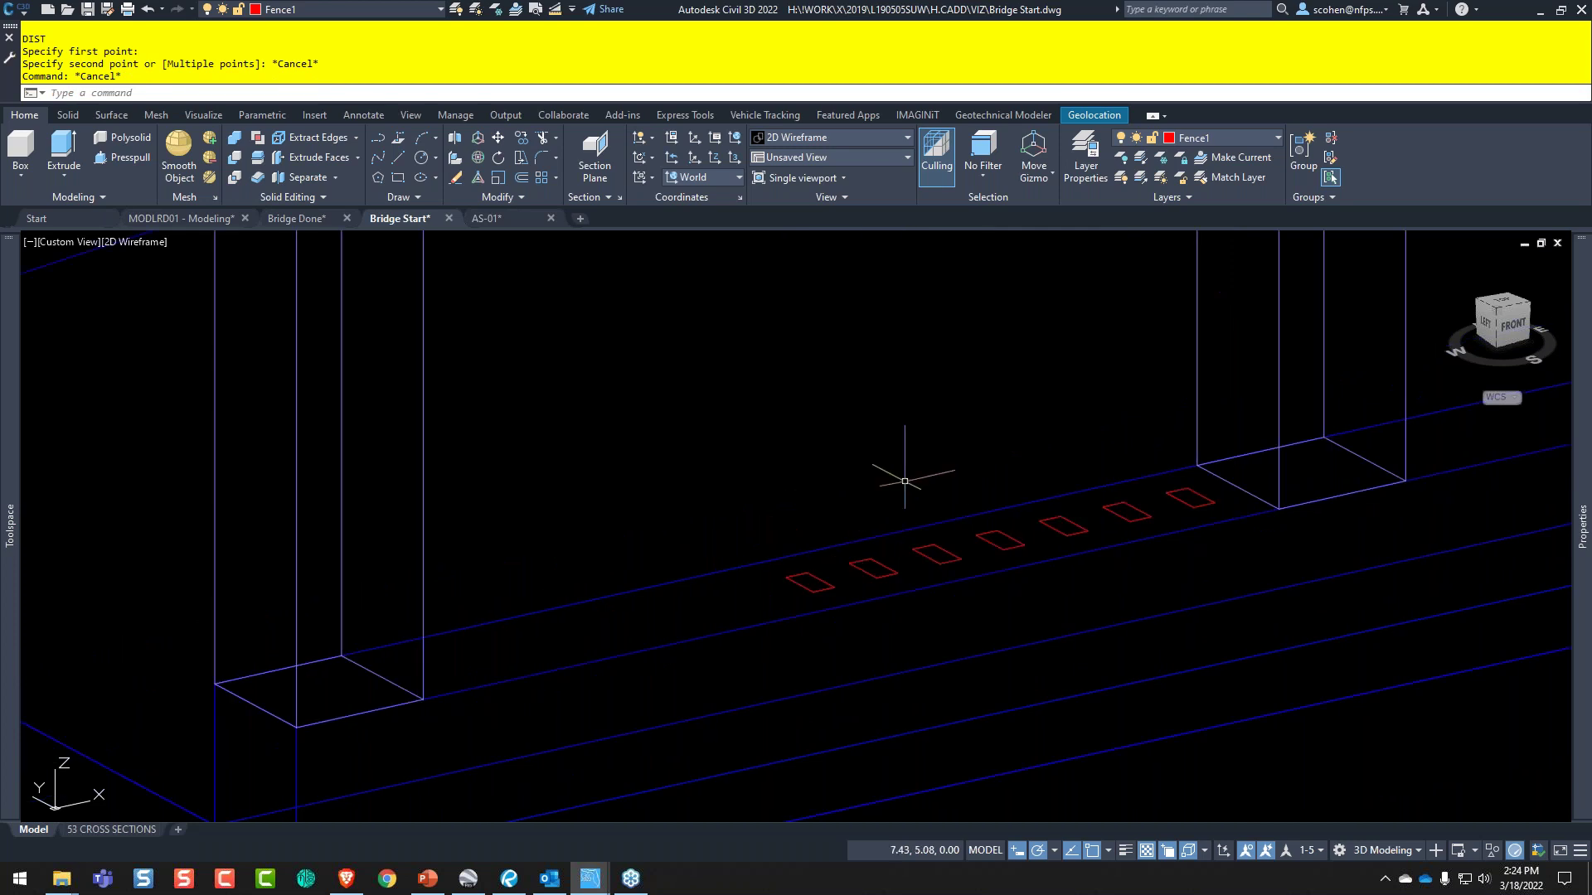
{"action": "type", "text": "MI"}
{"action": "key", "text": "Return"}
{"action": "type", "text": "IMI"}
{"action": "key", "text": "Return"}
{"action": "left_click", "coordinate": [845, 449]}
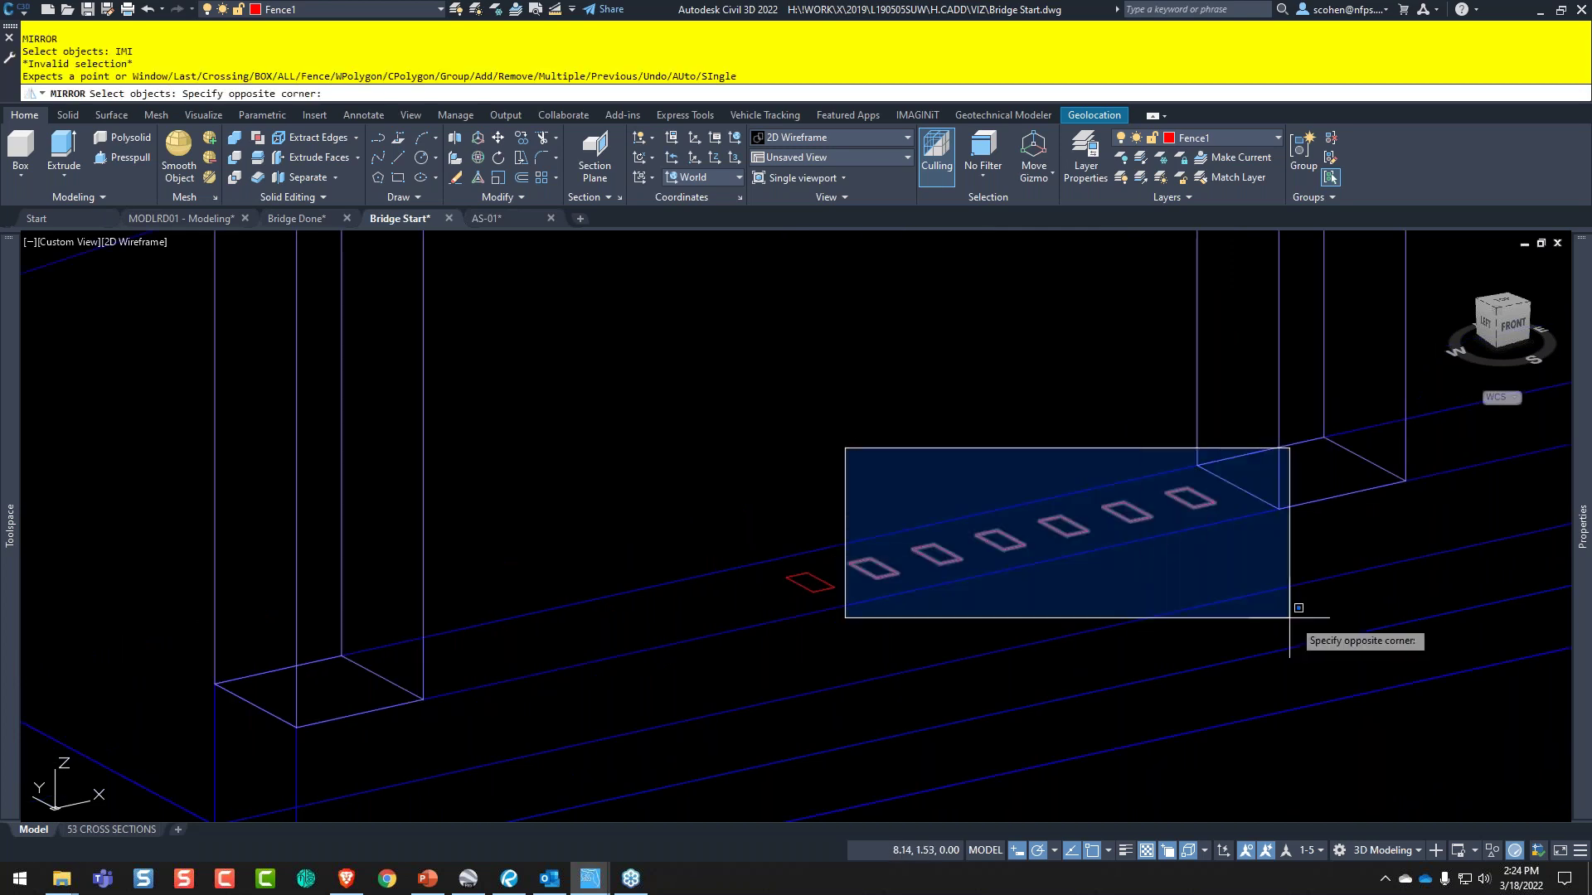
{"action": "left_click", "coordinate": [1385, 638]}
{"action": "key", "text": "Return"}
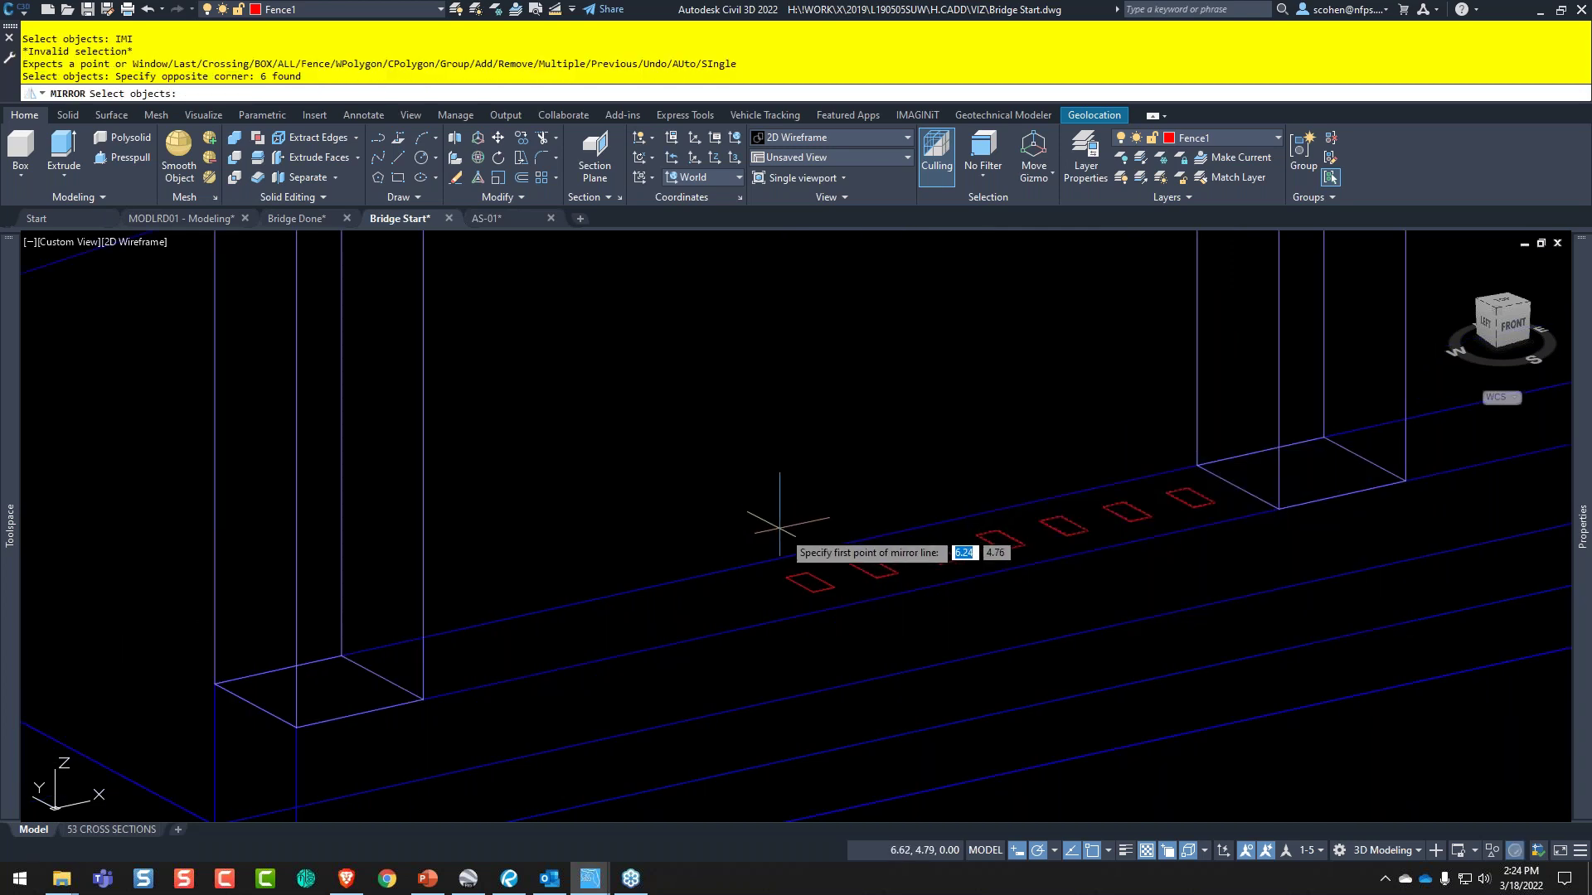
{"action": "left_click", "coordinate": [800, 578]}
{"action": "left_click", "coordinate": [800, 578]}
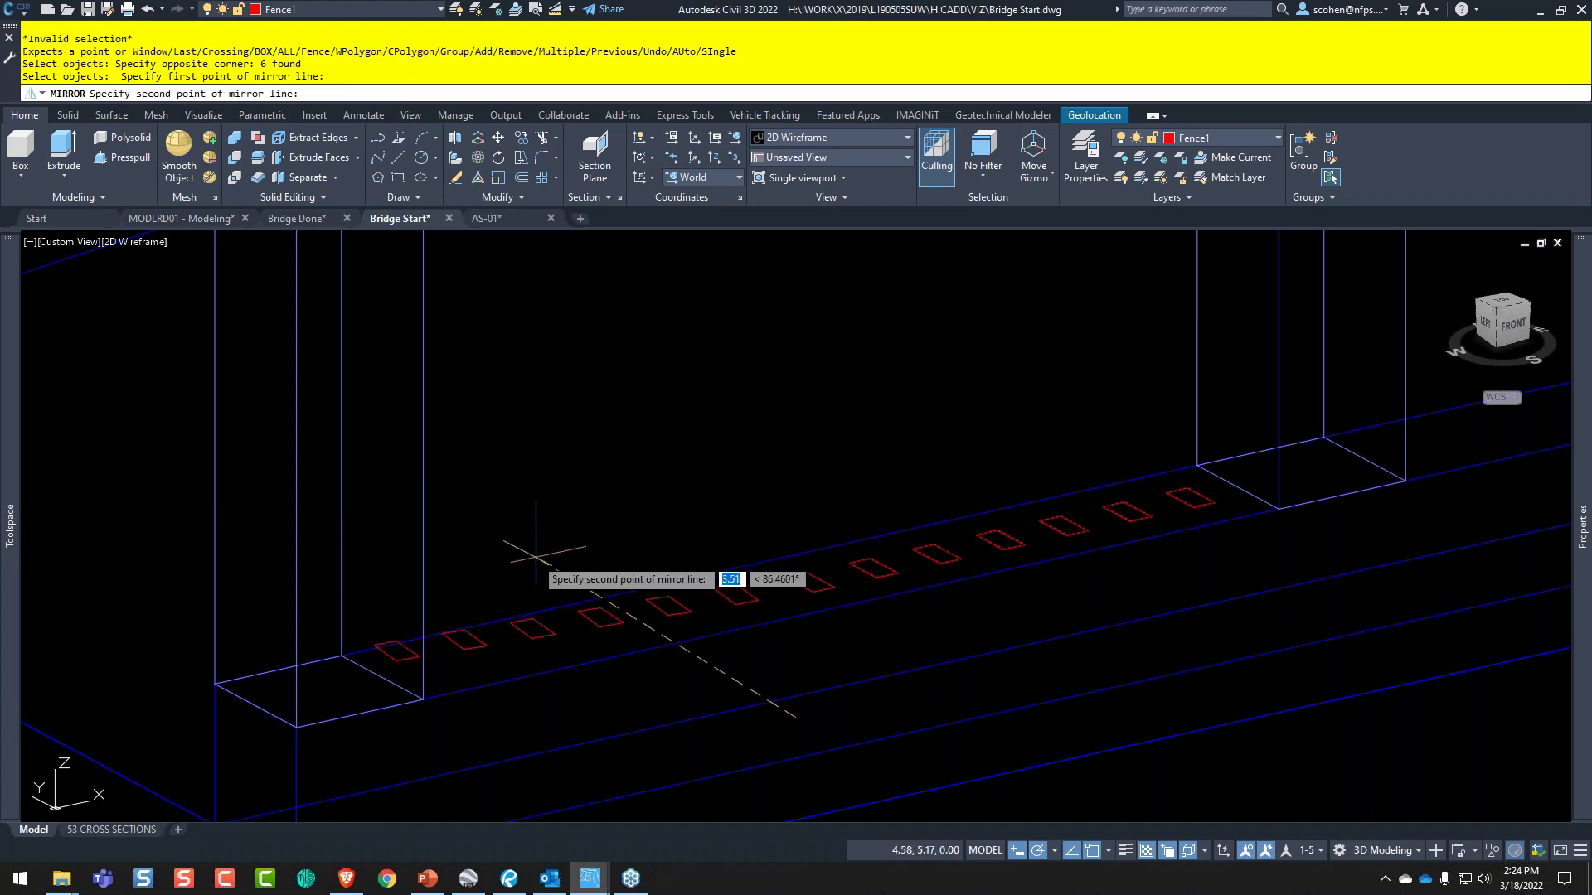
{"action": "left_click", "coordinate": [530, 560]}
{"action": "key", "text": "Return"}
{"action": "scroll", "coordinate": [526, 572], "scroll_direction": "down", "scroll_amount": 2}
{"action": "scroll", "coordinate": [527, 572], "scroll_direction": "down", "scroll_amount": 2}
{"action": "scroll", "coordinate": [580, 580], "scroll_direction": "up", "scroll_amount": 2}
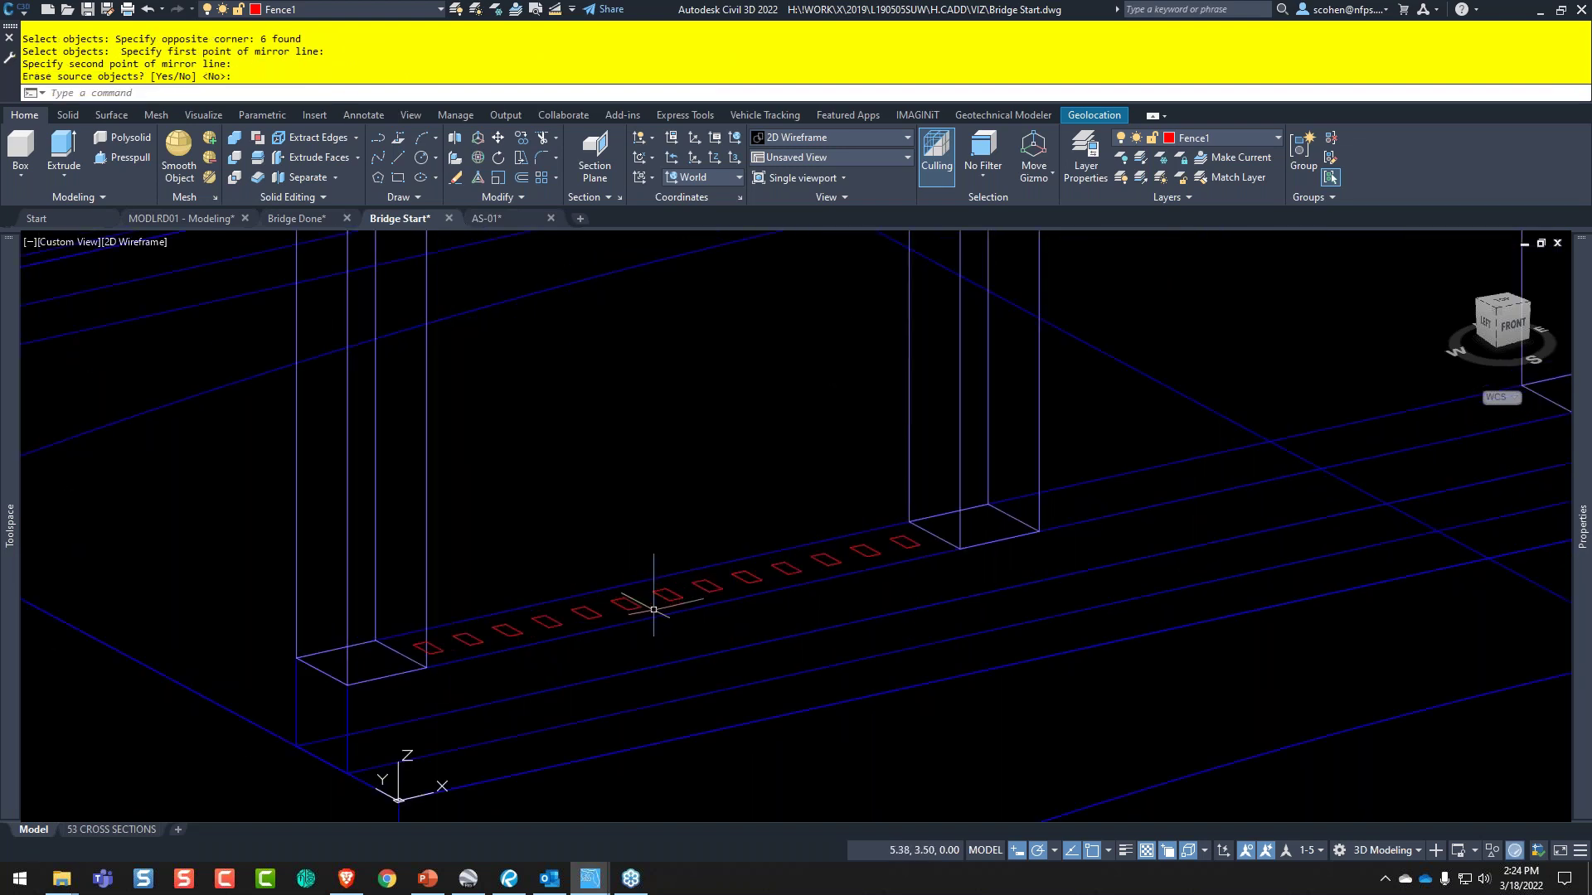
{"action": "type", "text": "EX"}
{"action": "key", "text": "Return"}
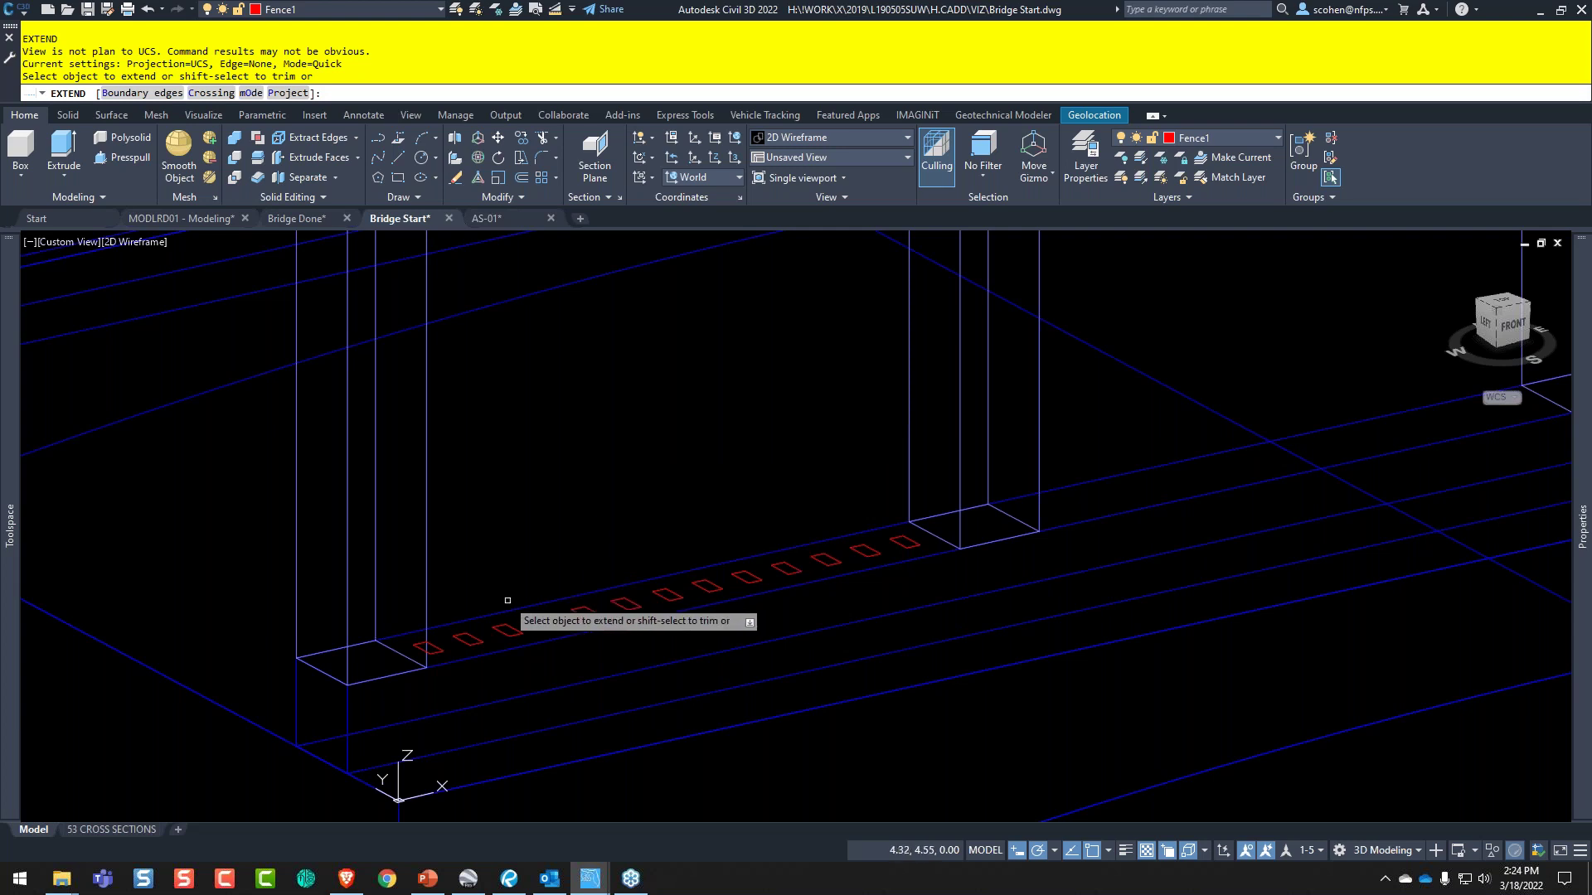
{"action": "left_click", "coordinate": [218, 483]}
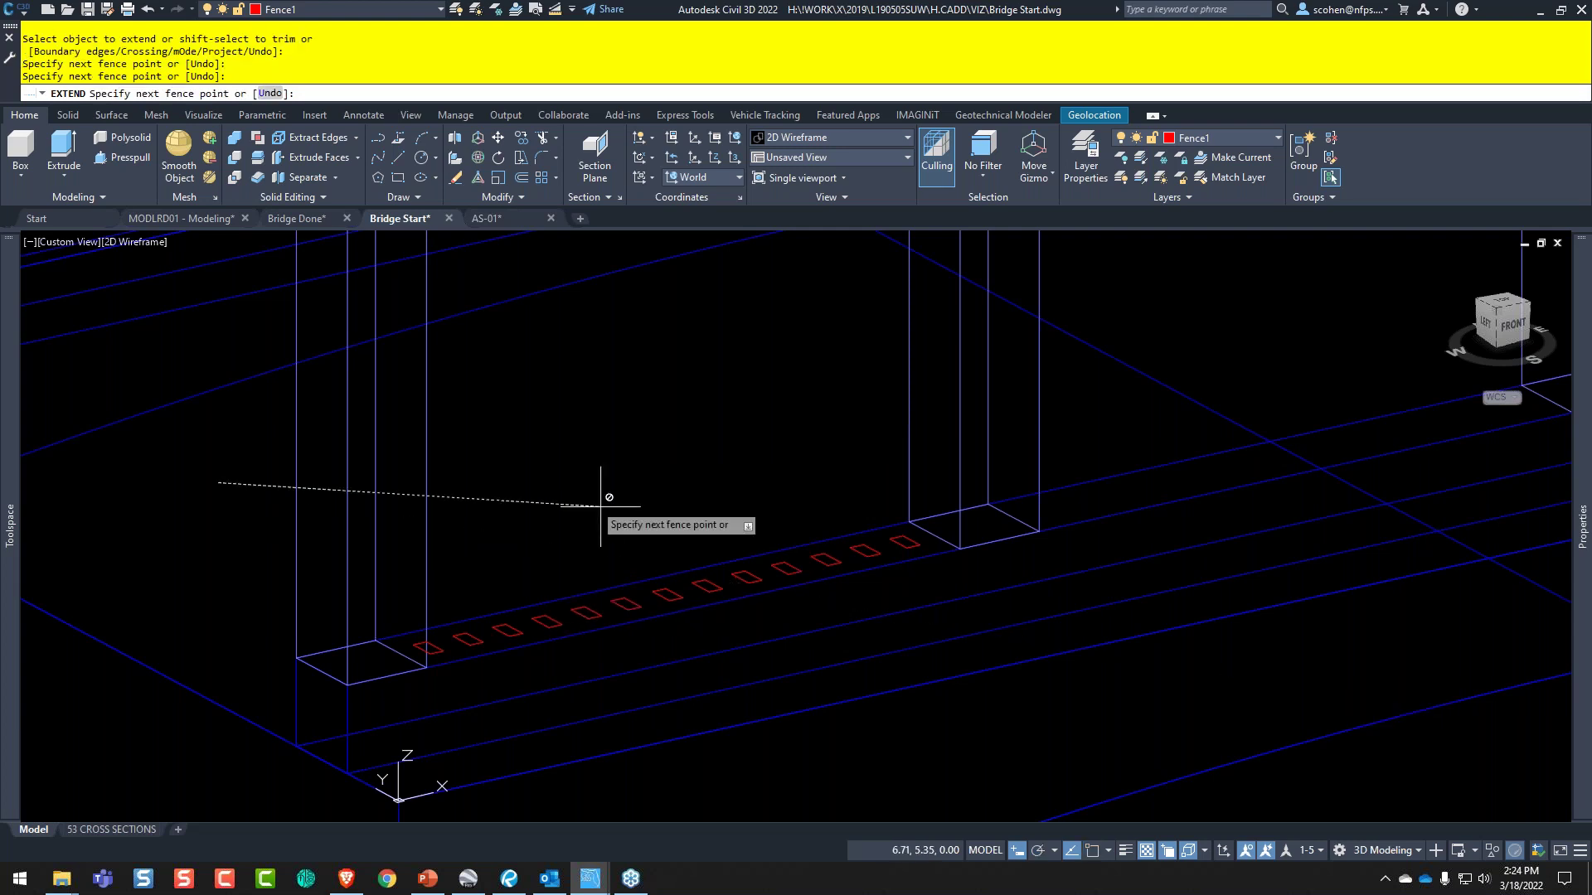
{"action": "key", "text": "Escape"}
{"action": "key", "text": "Escape"}
{"action": "key", "text": "Escape"}
- Extrude all 13 picket rectangles between the two posts to a height of 7.7
{"action": "type", "text": "EXT"}
{"action": "key", "text": "Return"}
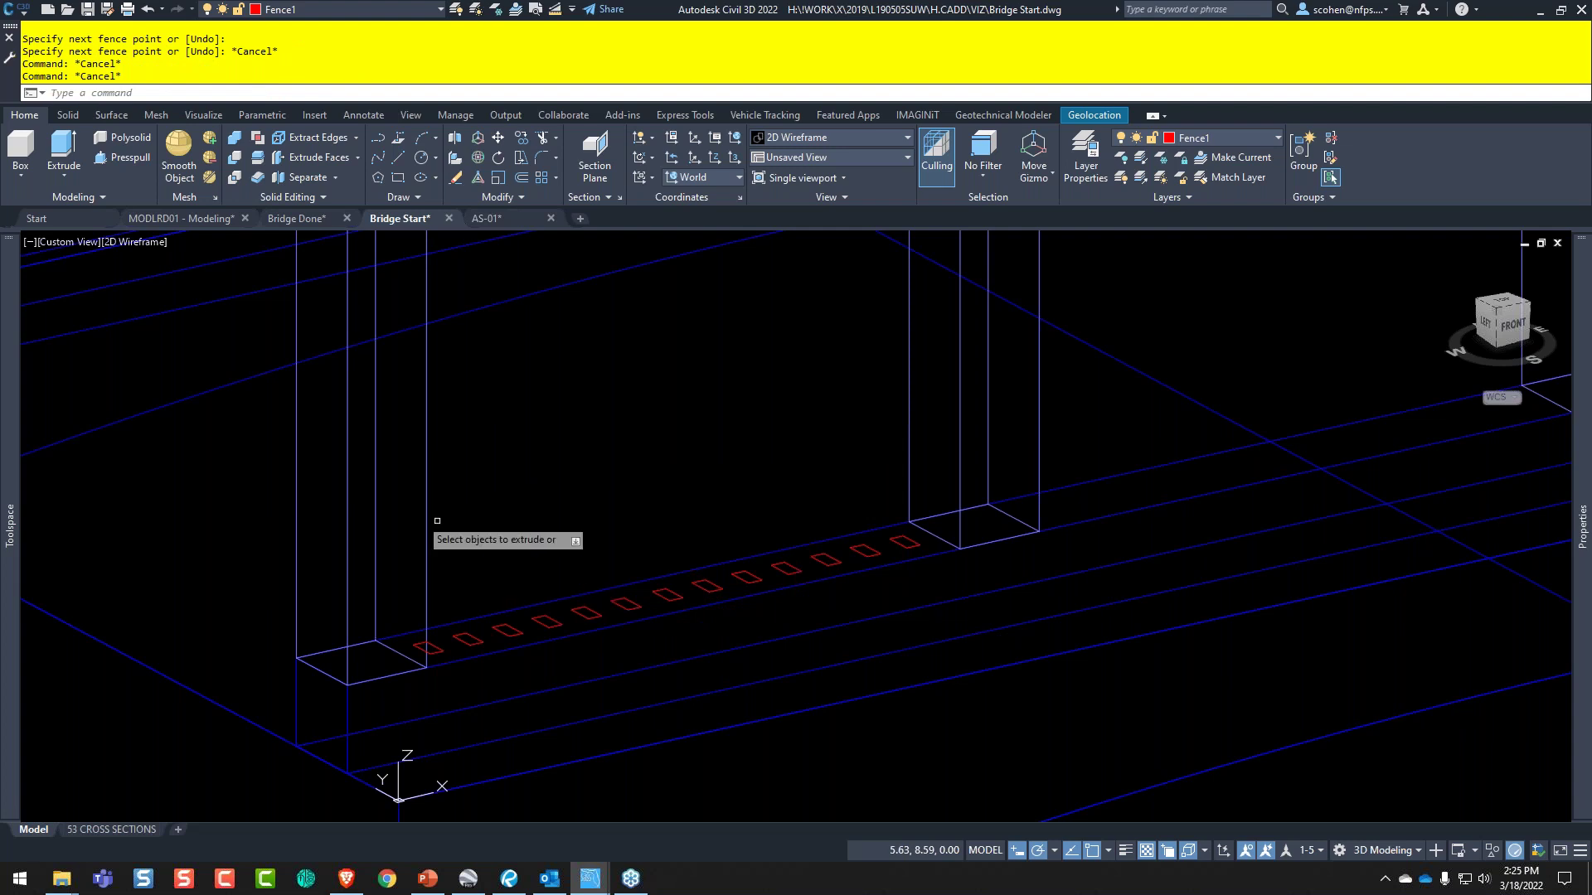
{"action": "left_click", "coordinate": [217, 439]}
{"action": "left_click", "coordinate": [1160, 723]}
{"action": "key", "text": "Return"}
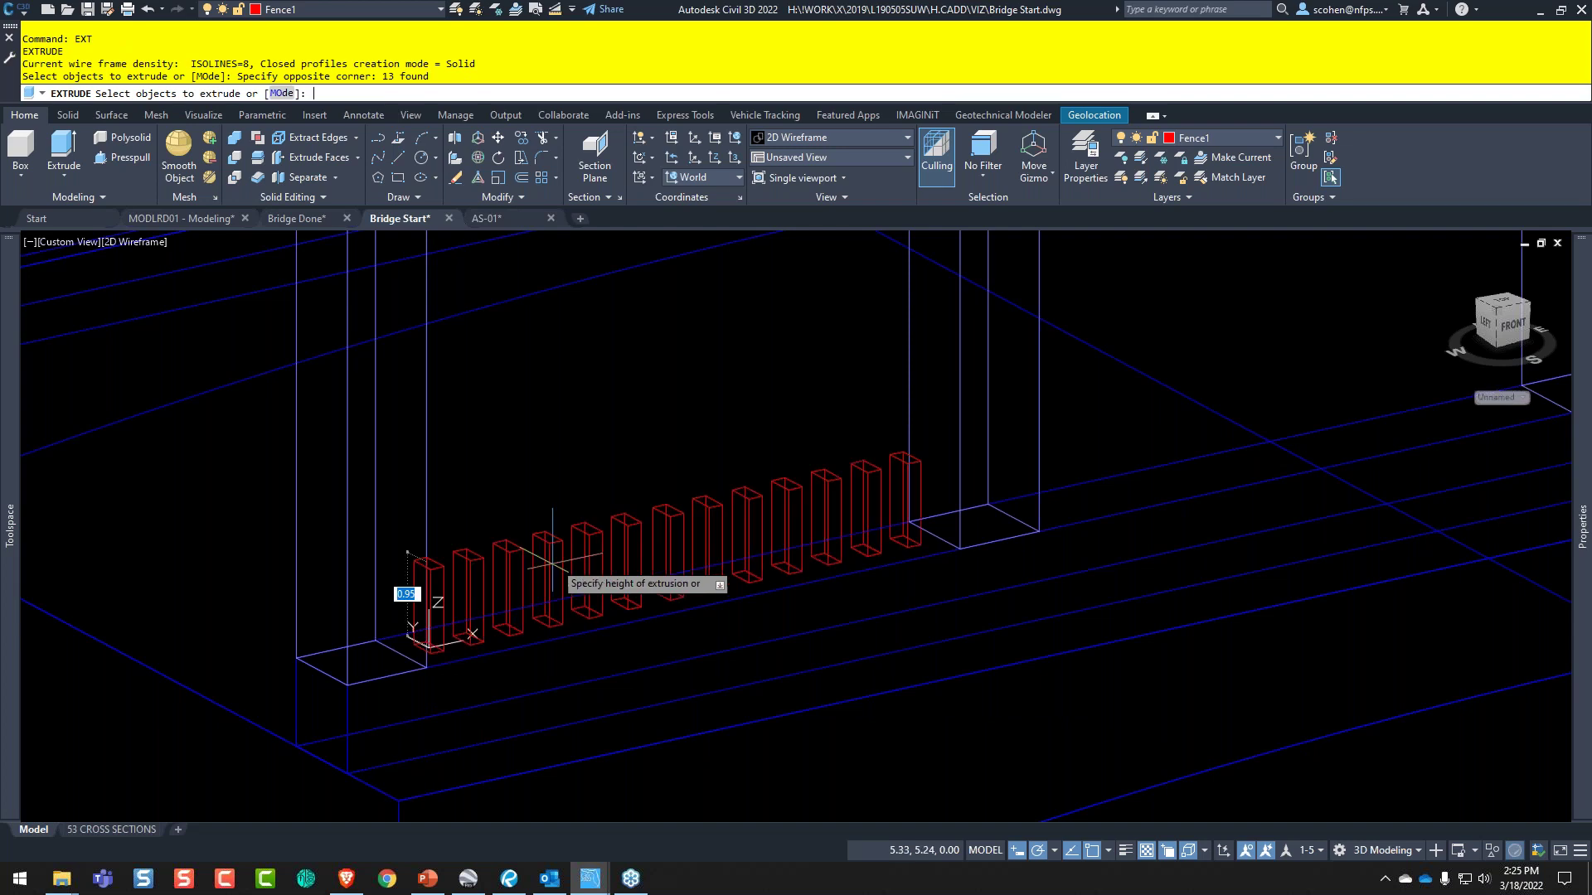
{"action": "type", "text": "7.7"}
{"action": "key", "text": "Return"}
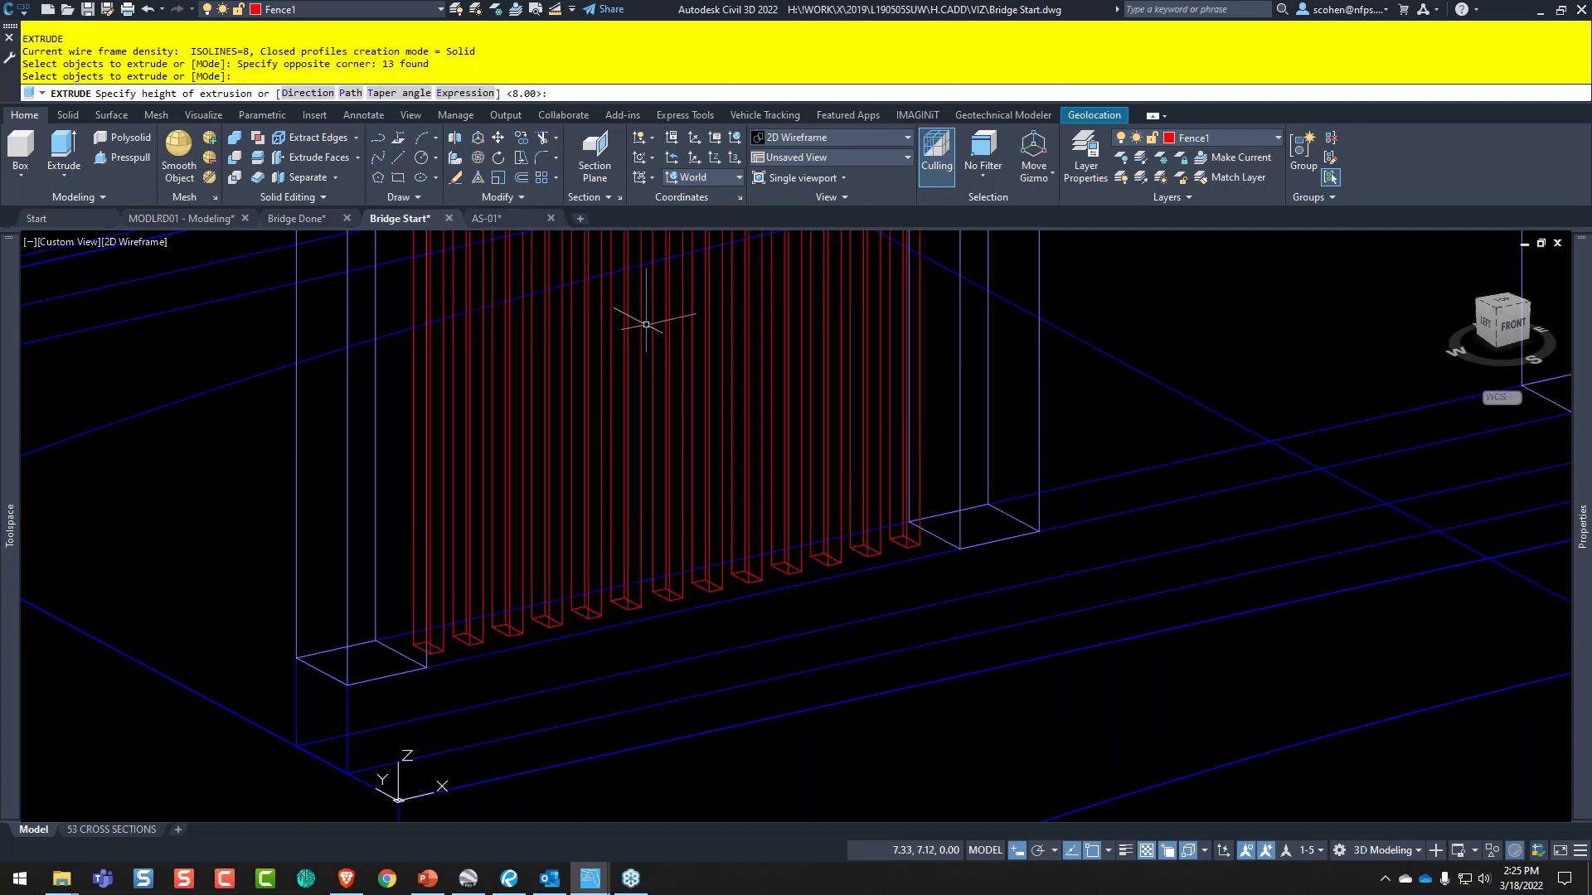
{"action": "scroll", "coordinate": [796, 365], "scroll_direction": "down", "scroll_amount": 2}
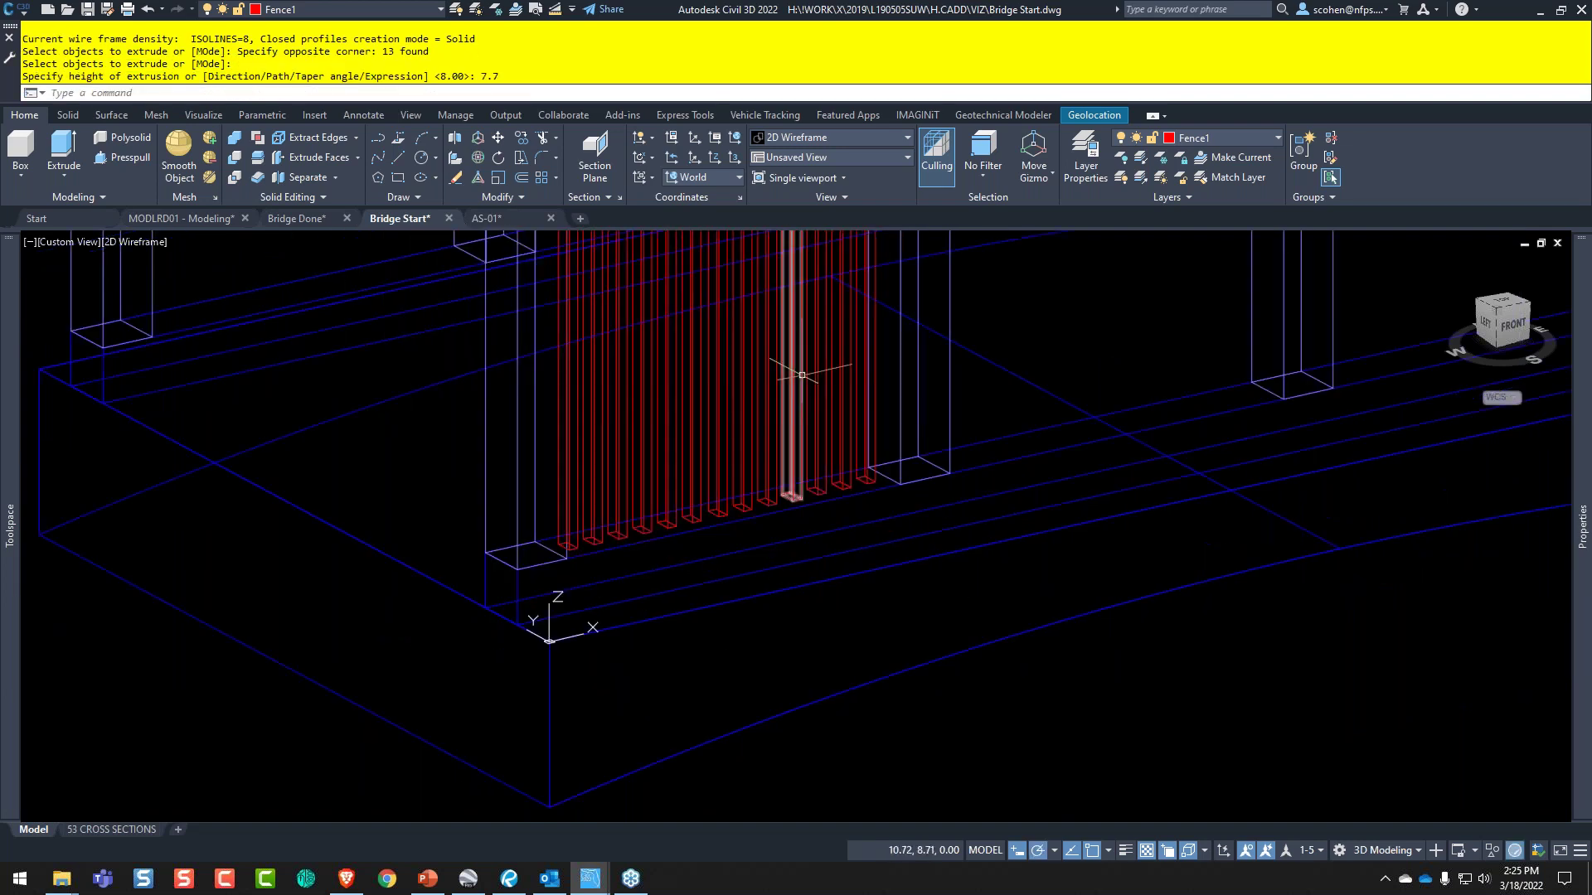
{"action": "middle_click_drag", "start_coordinate": [801, 376], "coordinate": [687, 529]}
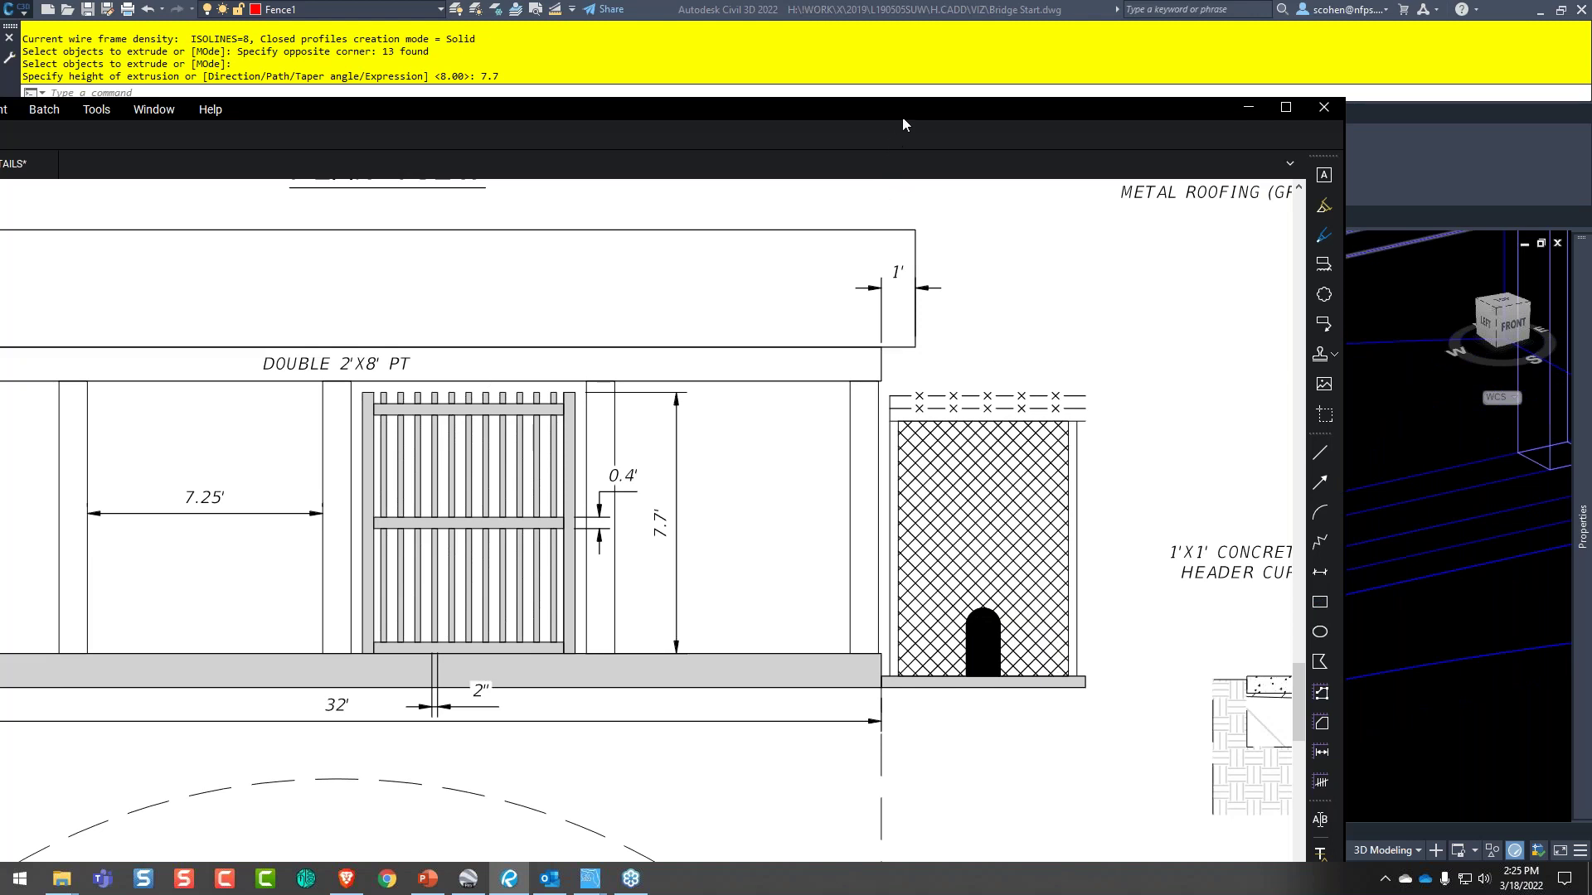
- Consult the fence elevation in Bluebeam Revu, then isolate the first and last pickets of the row in the bridge drawing
{"action": "left_click_drag", "start_coordinate": [904, 106], "coordinate": [828, 146]}
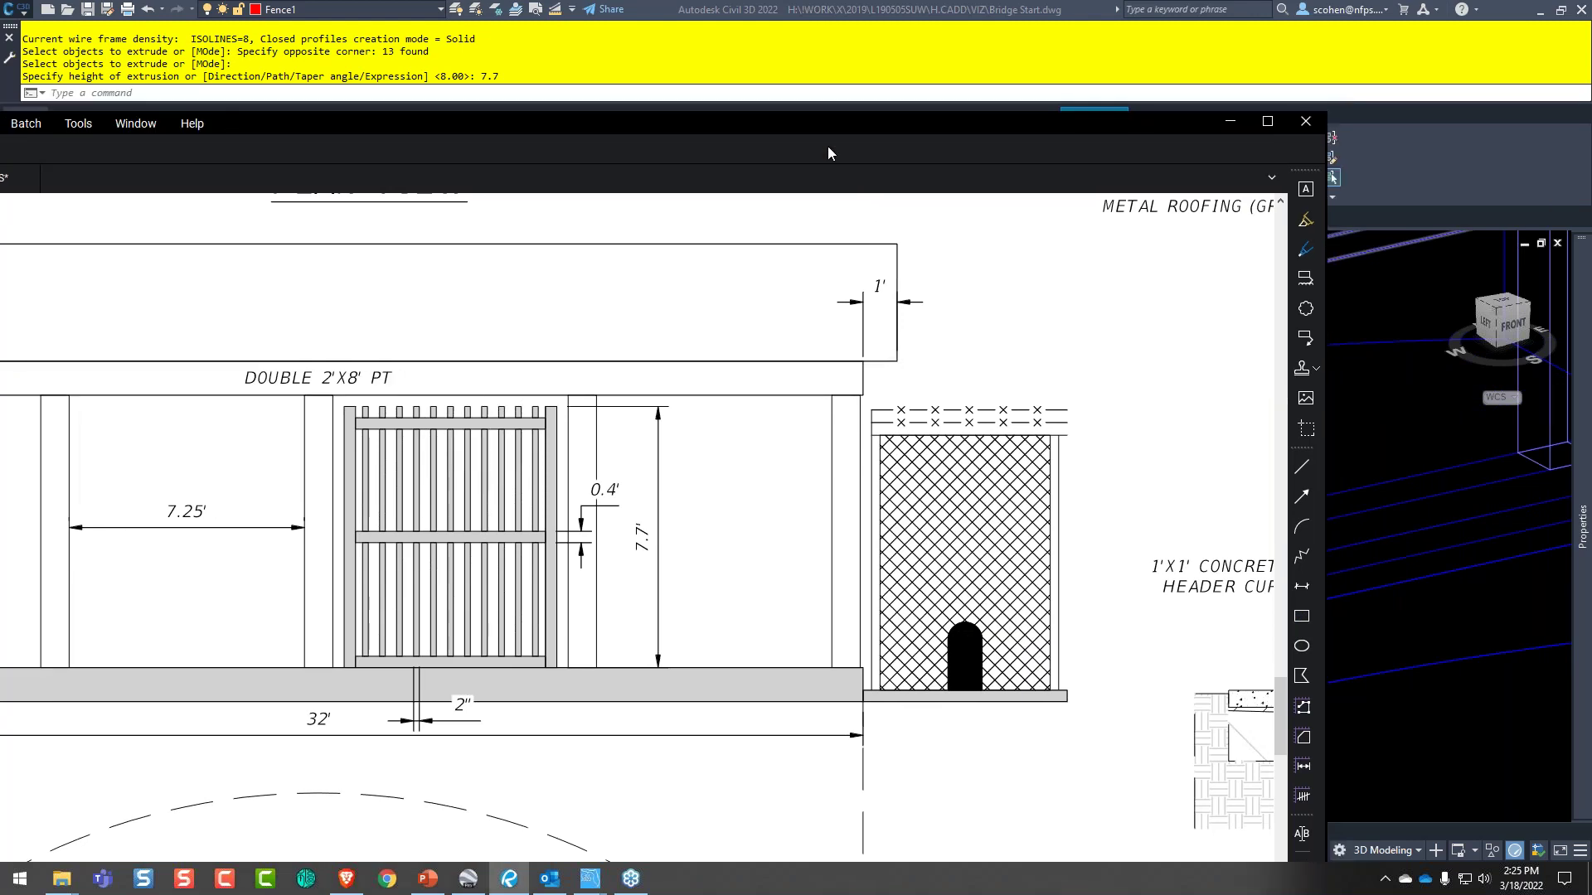
{"action": "left_click", "coordinate": [808, 4]}
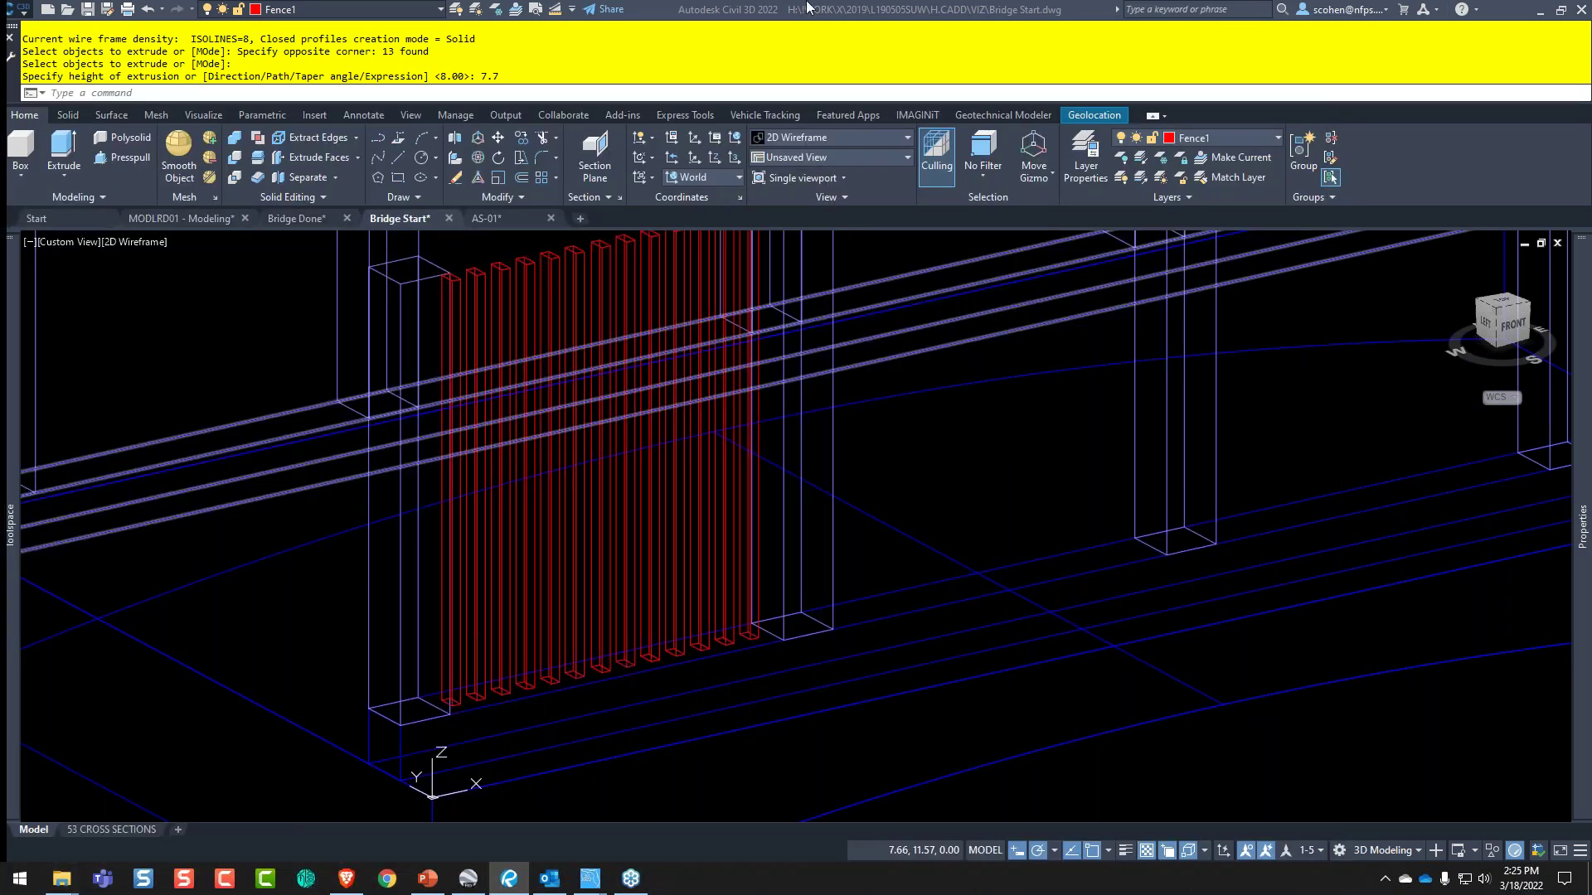
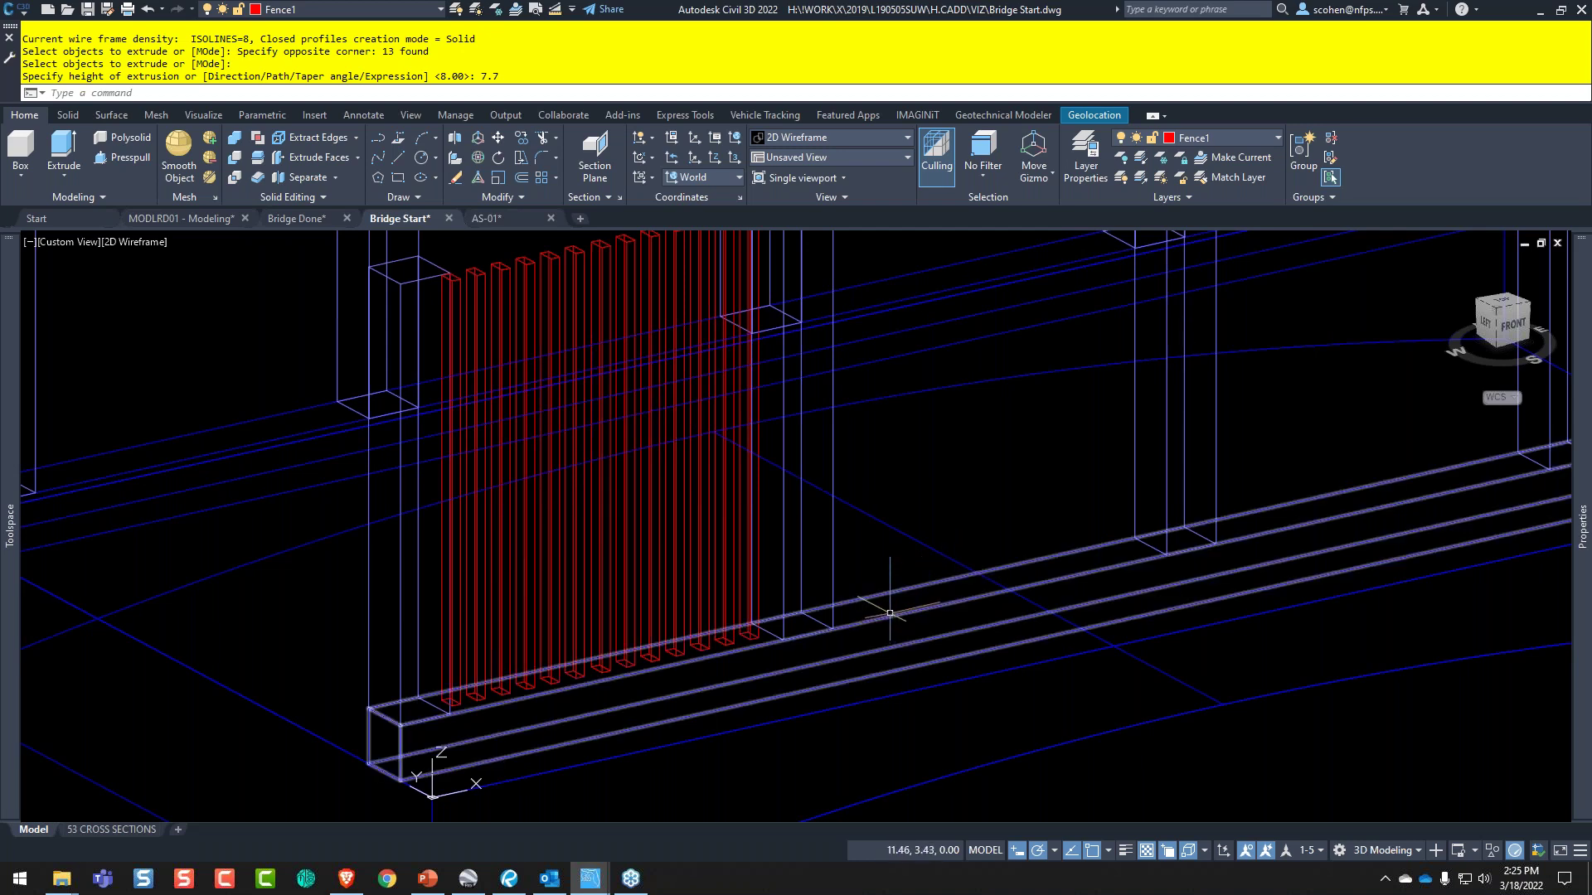
{"action": "mouse_move", "coordinate": [894, 597]}
{"action": "middle_mouse_down", "text": "shift"}
{"action": "mouse_move", "coordinate": [675, 586]}
{"action": "mouse_move", "coordinate": [810, 509]}
{"action": "mouse_move", "coordinate": [769, 546]}
{"action": "mouse_move", "coordinate": [644, 597]}
{"action": "mouse_move", "coordinate": [696, 604]}
{"action": "middle_mouse_up", "text": "shift"}
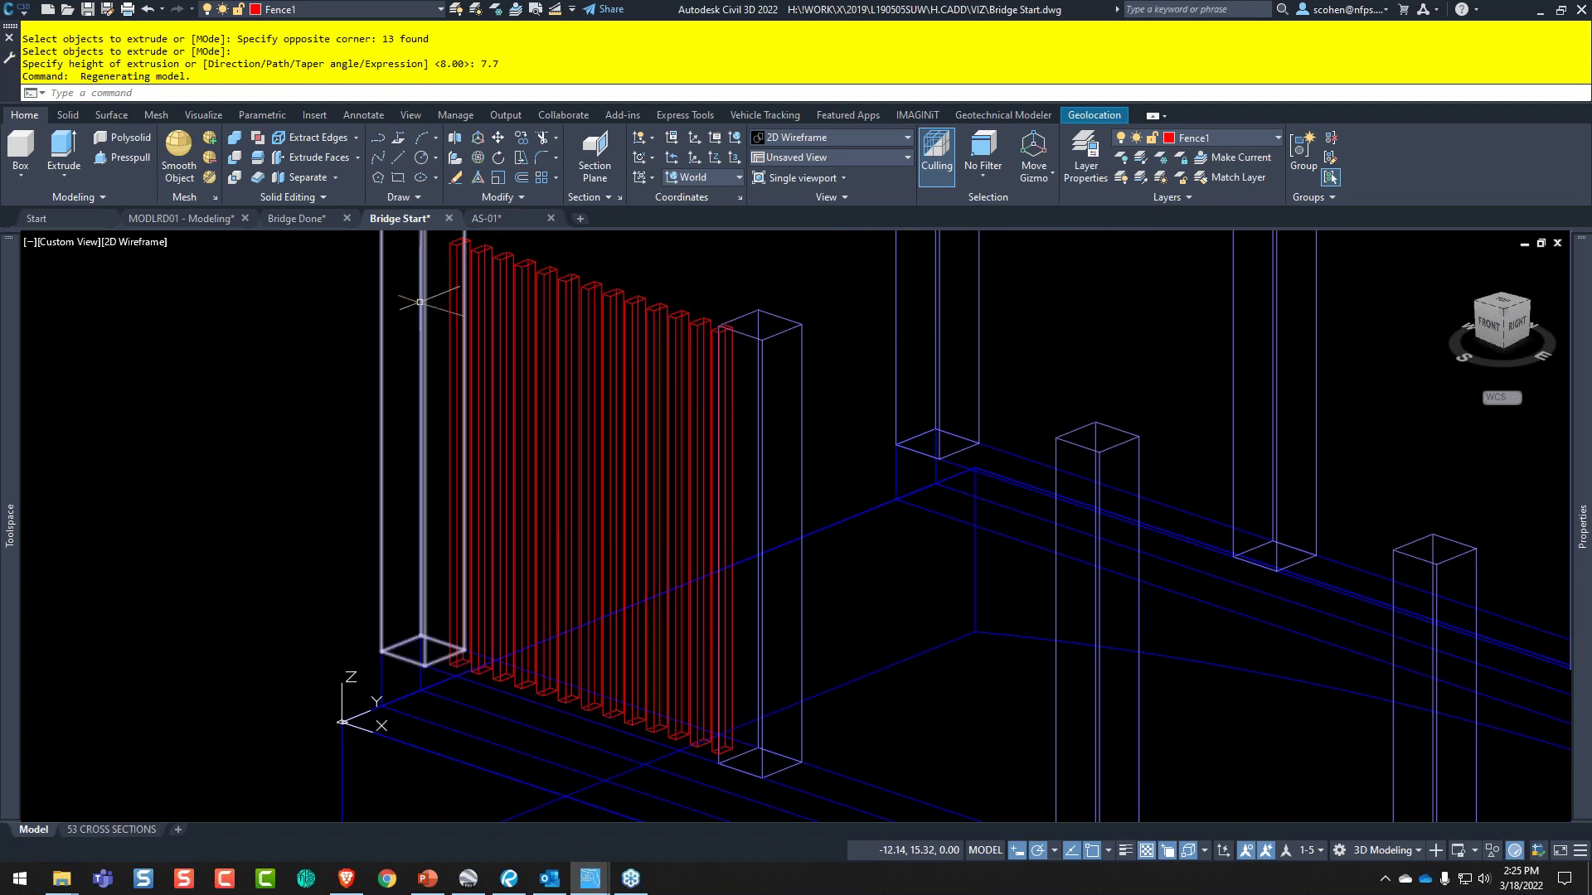
{"action": "scroll", "coordinate": [490, 398], "scroll_direction": "up", "scroll_amount": 6}
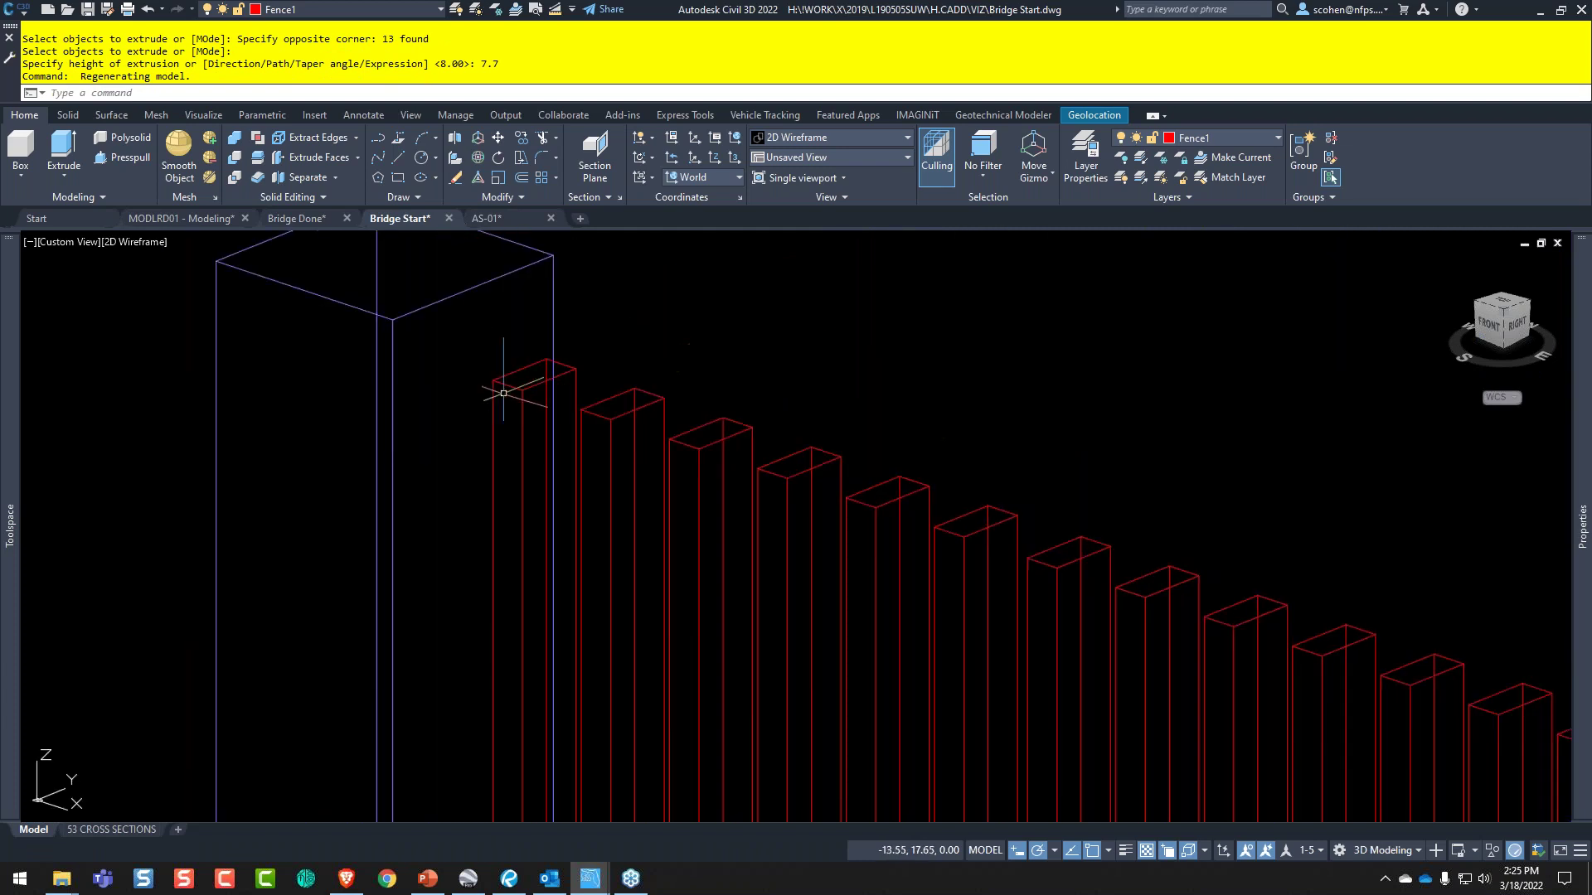
{"action": "scroll", "coordinate": [1004, 510], "scroll_direction": "down", "scroll_amount": 6}
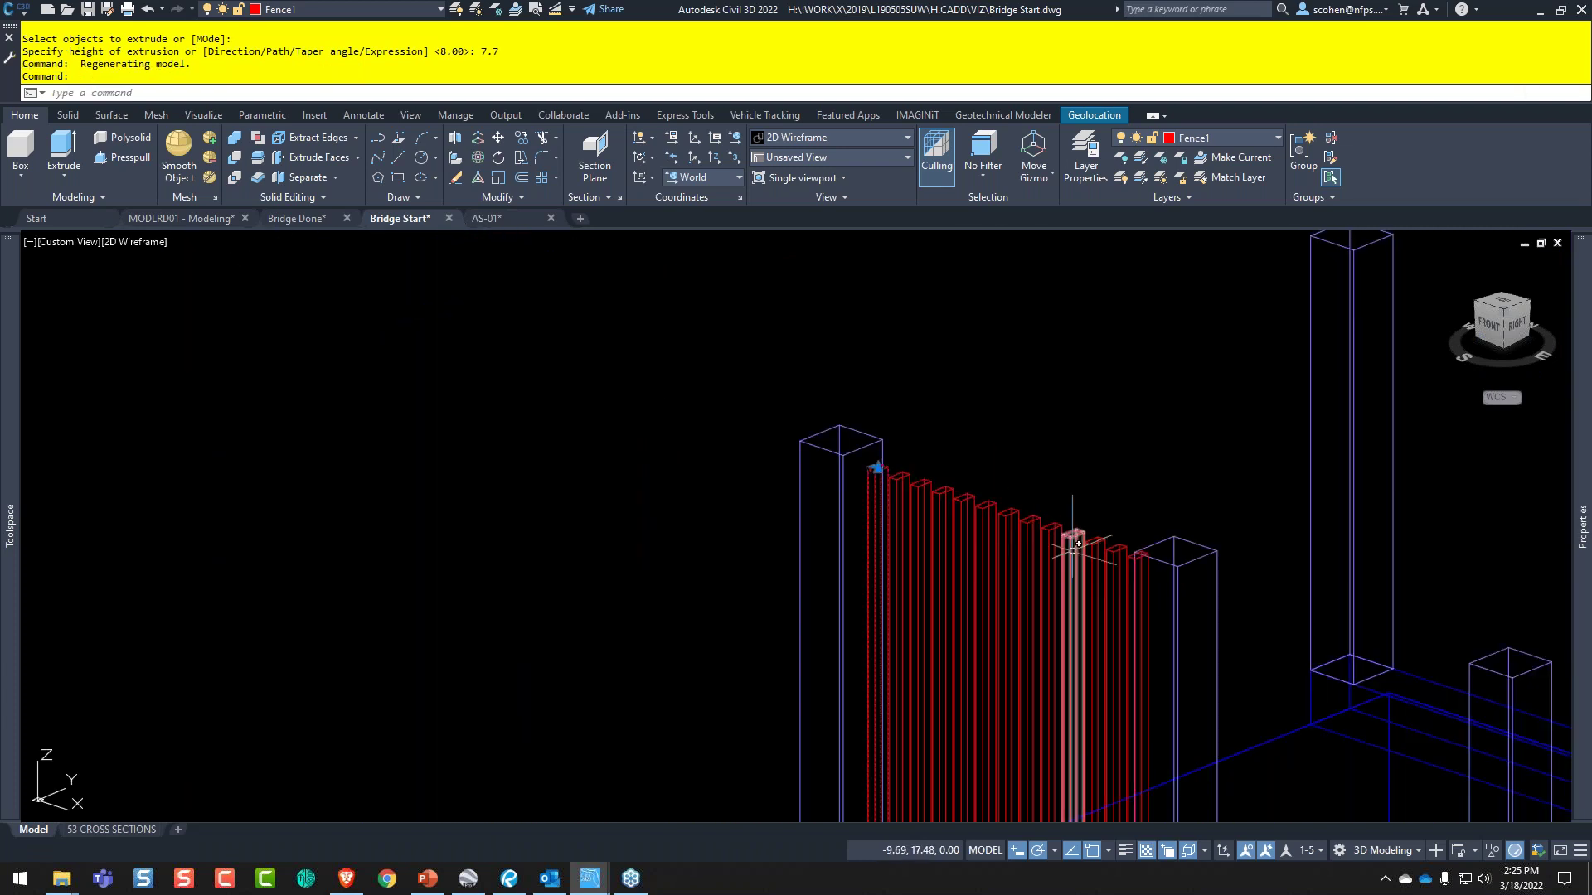
{"action": "scroll", "coordinate": [1074, 548], "scroll_direction": "up", "scroll_amount": 8}
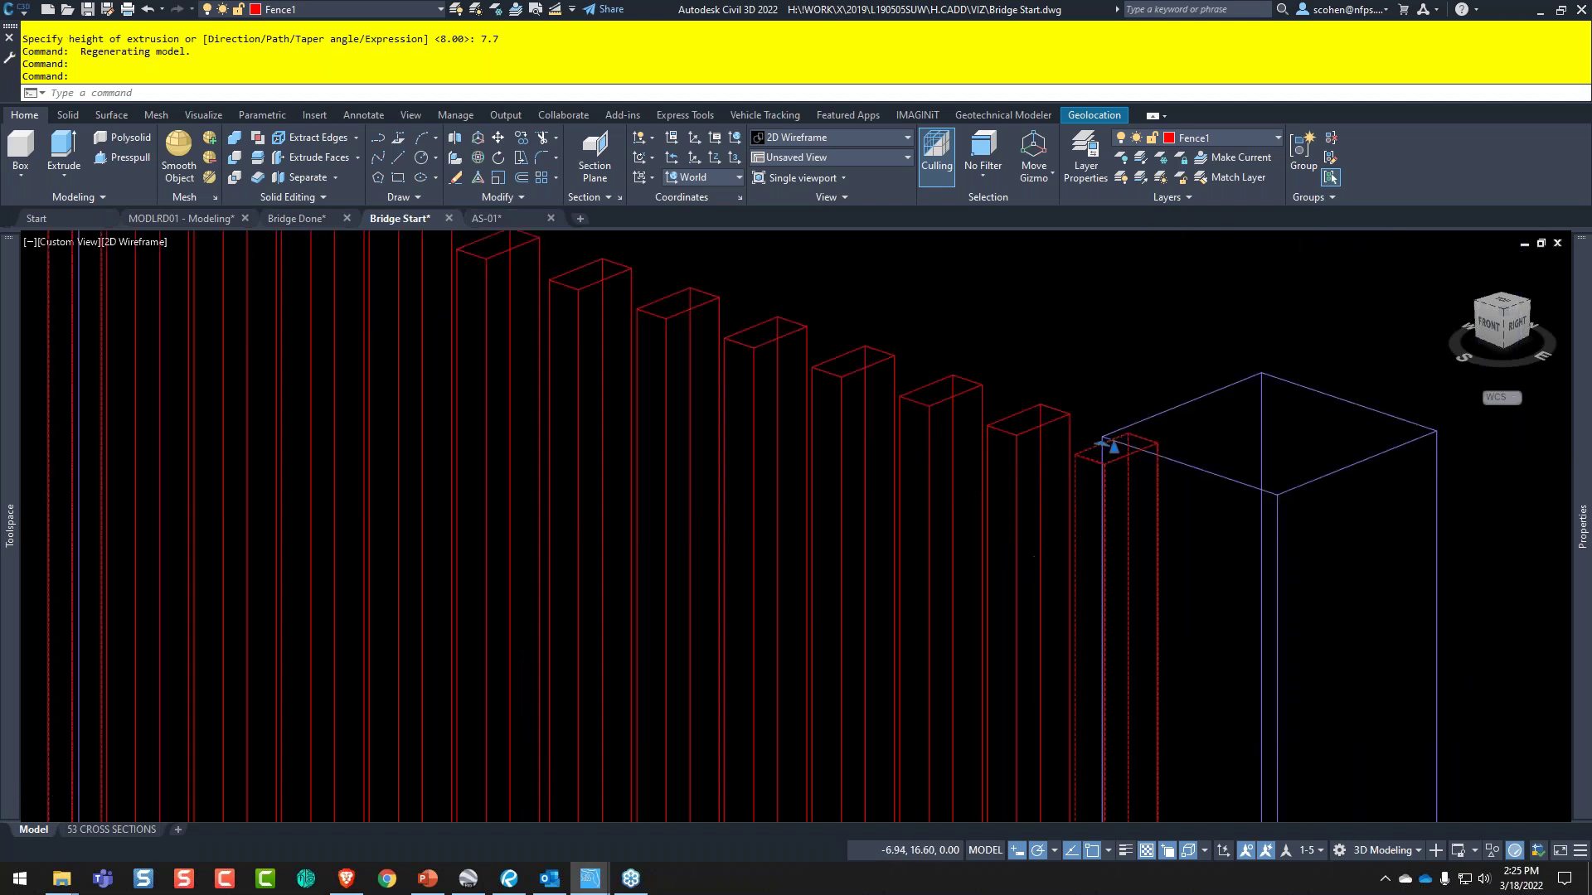
{"action": "scroll", "coordinate": [1034, 555], "scroll_direction": "down", "scroll_amount": 5}
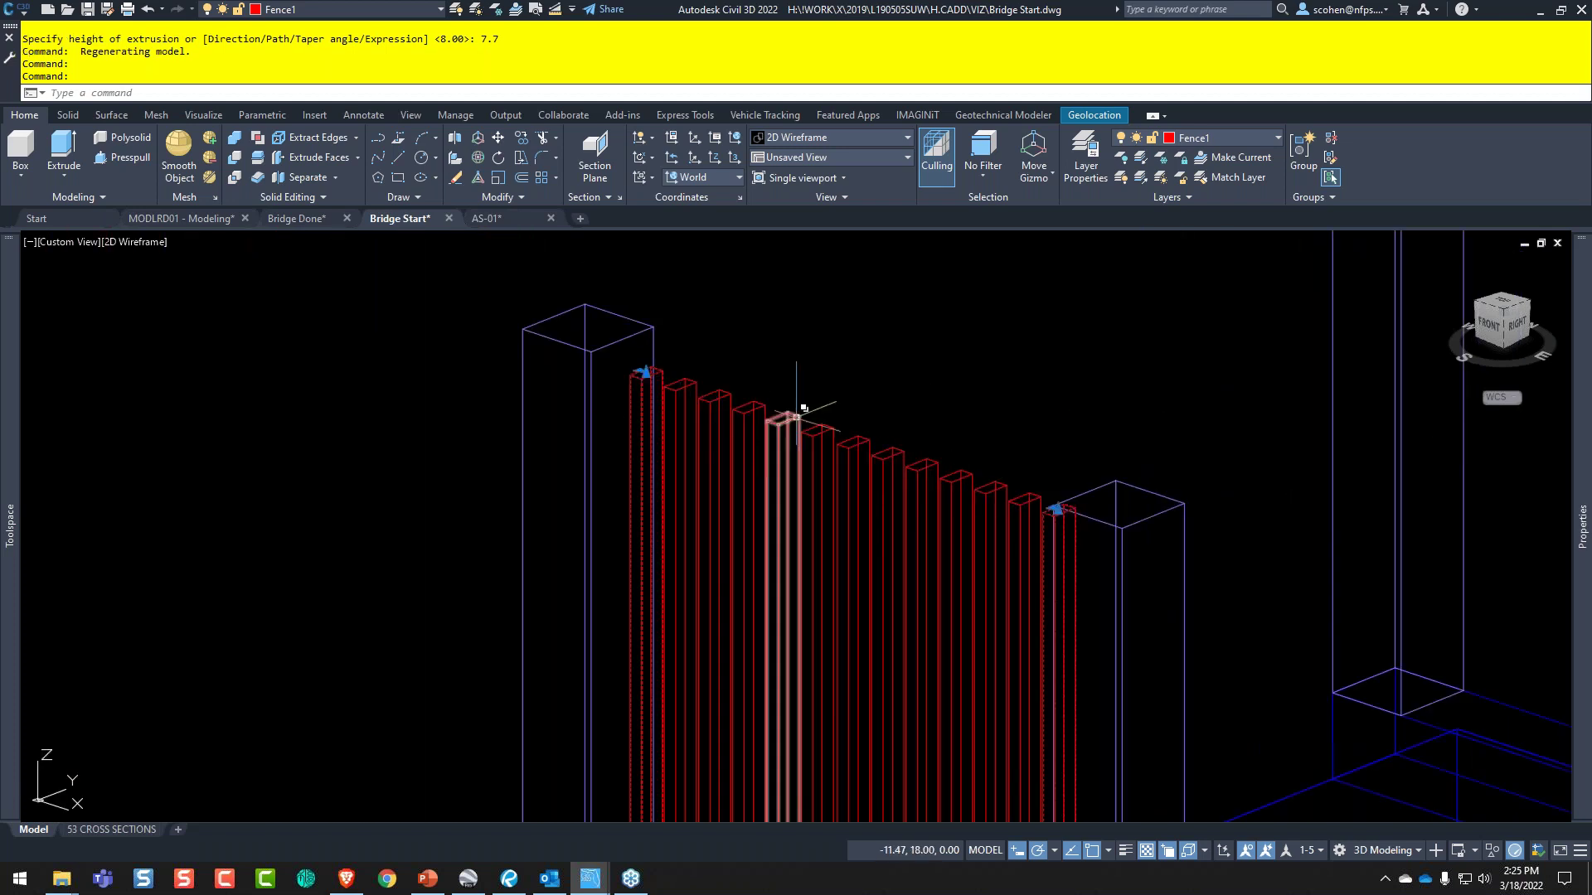
{"action": "right_click", "coordinate": [862, 323]}
{"action": "mouse_move", "coordinate": [902, 373]}
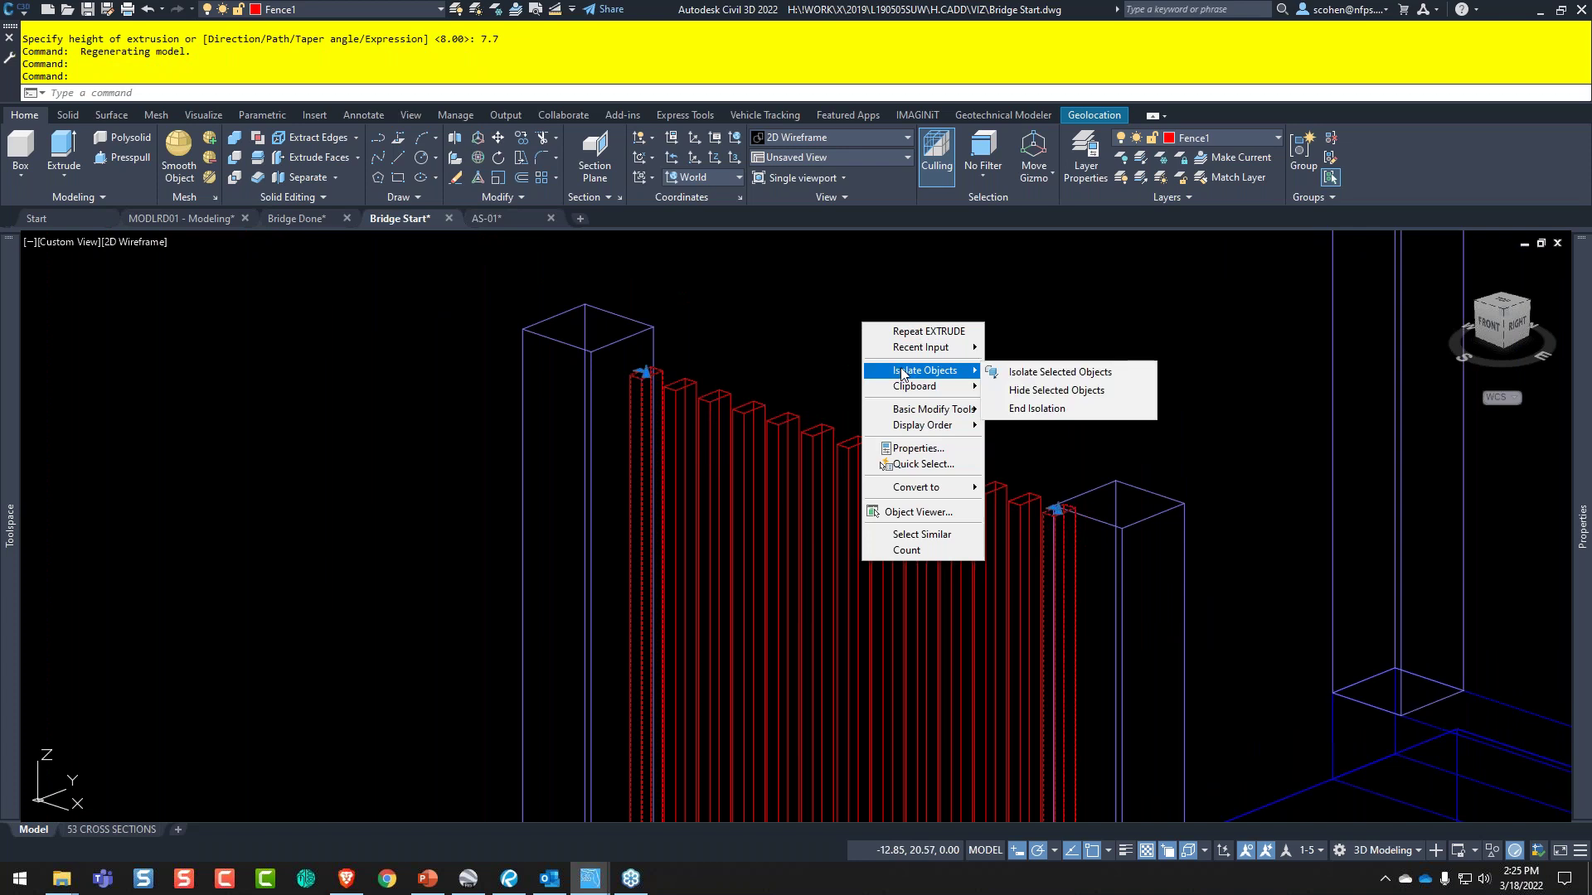
{"action": "left_click", "coordinate": [1054, 372]}
- Examine the bases and tops of the two isolated end pickets
{"action": "middle_click_drag", "start_coordinate": [832, 563], "coordinate": [910, 264]}
{"action": "middle_click_drag", "start_coordinate": [747, 748], "coordinate": [768, 566]}
{"action": "scroll", "coordinate": [768, 565], "scroll_direction": "up", "scroll_amount": 2}
{"action": "scroll", "coordinate": [768, 565], "scroll_direction": "up", "scroll_amount": 2}
{"action": "middle_click_drag", "start_coordinate": [775, 480], "coordinate": [781, 679]}
{"action": "scroll", "coordinate": [908, 429], "scroll_direction": "down", "scroll_amount": 2}
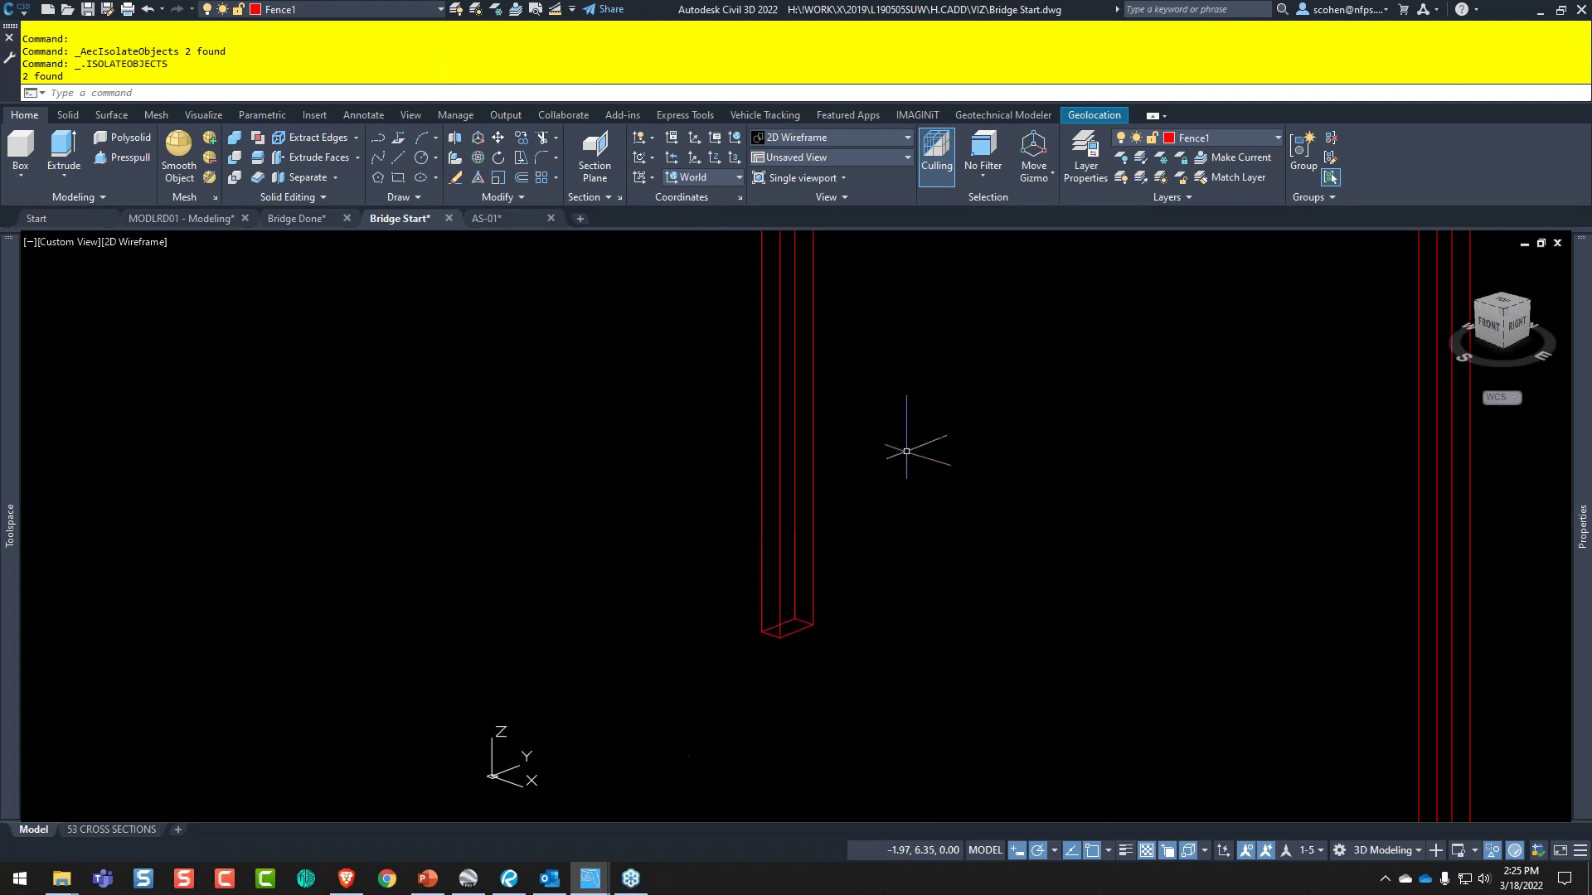
{"action": "middle_click_drag", "start_coordinate": [931, 391], "coordinate": [842, 586]}
{"action": "scroll", "coordinate": [842, 586], "scroll_direction": "down", "scroll_amount": 2}
{"action": "middle_click_drag", "start_coordinate": [850, 482], "coordinate": [830, 567]}
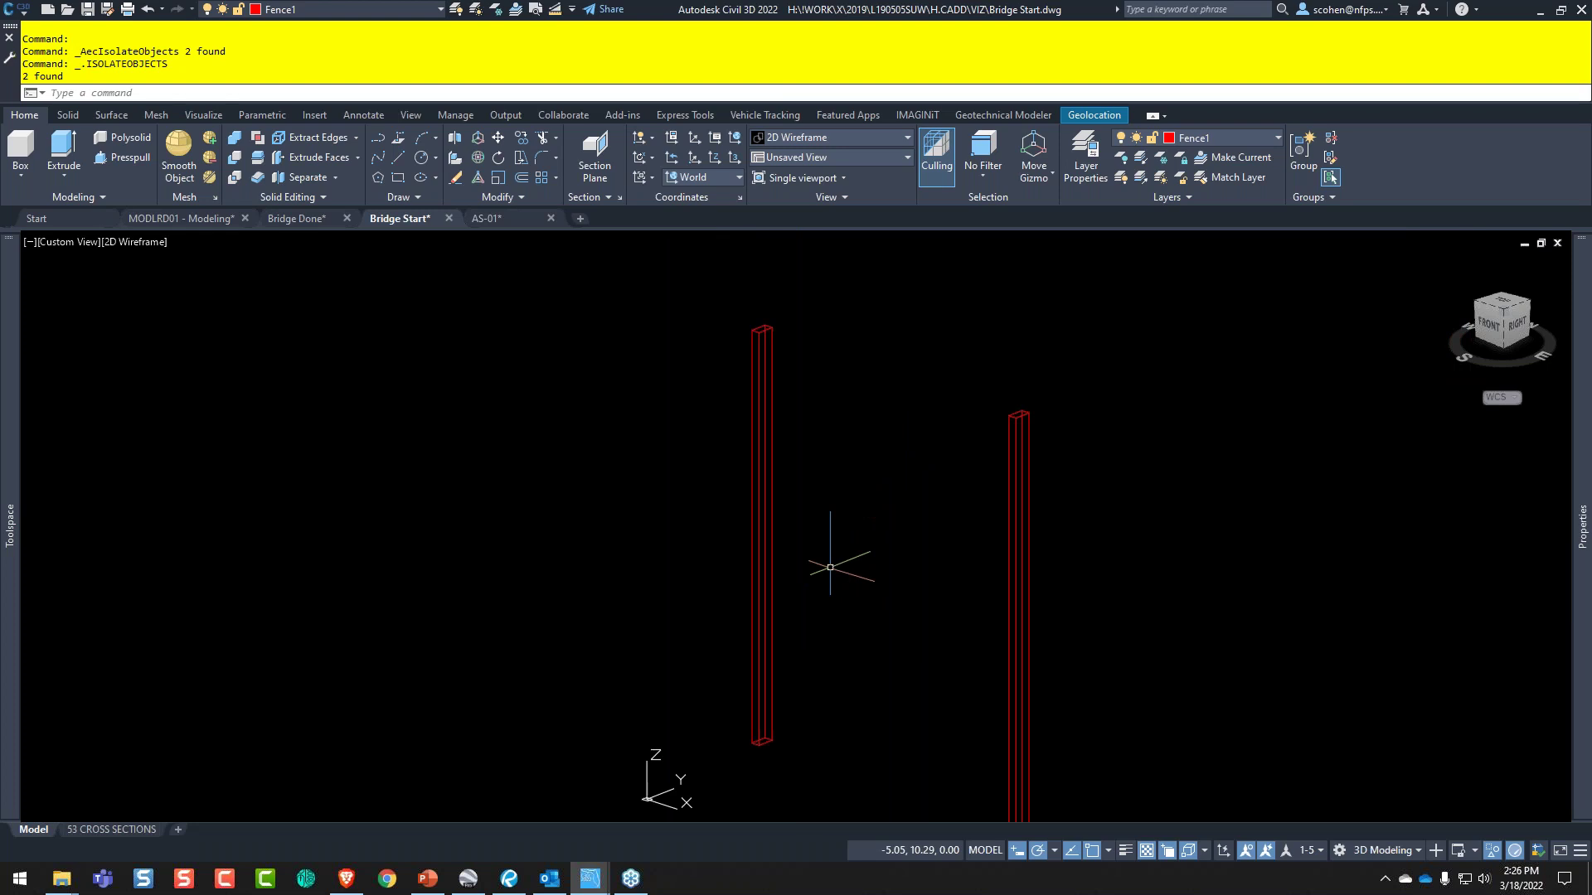
{"action": "scroll", "coordinate": [817, 462], "scroll_direction": "up", "scroll_amount": 2}
{"action": "middle_click_drag", "start_coordinate": [817, 462], "coordinate": [830, 574]}
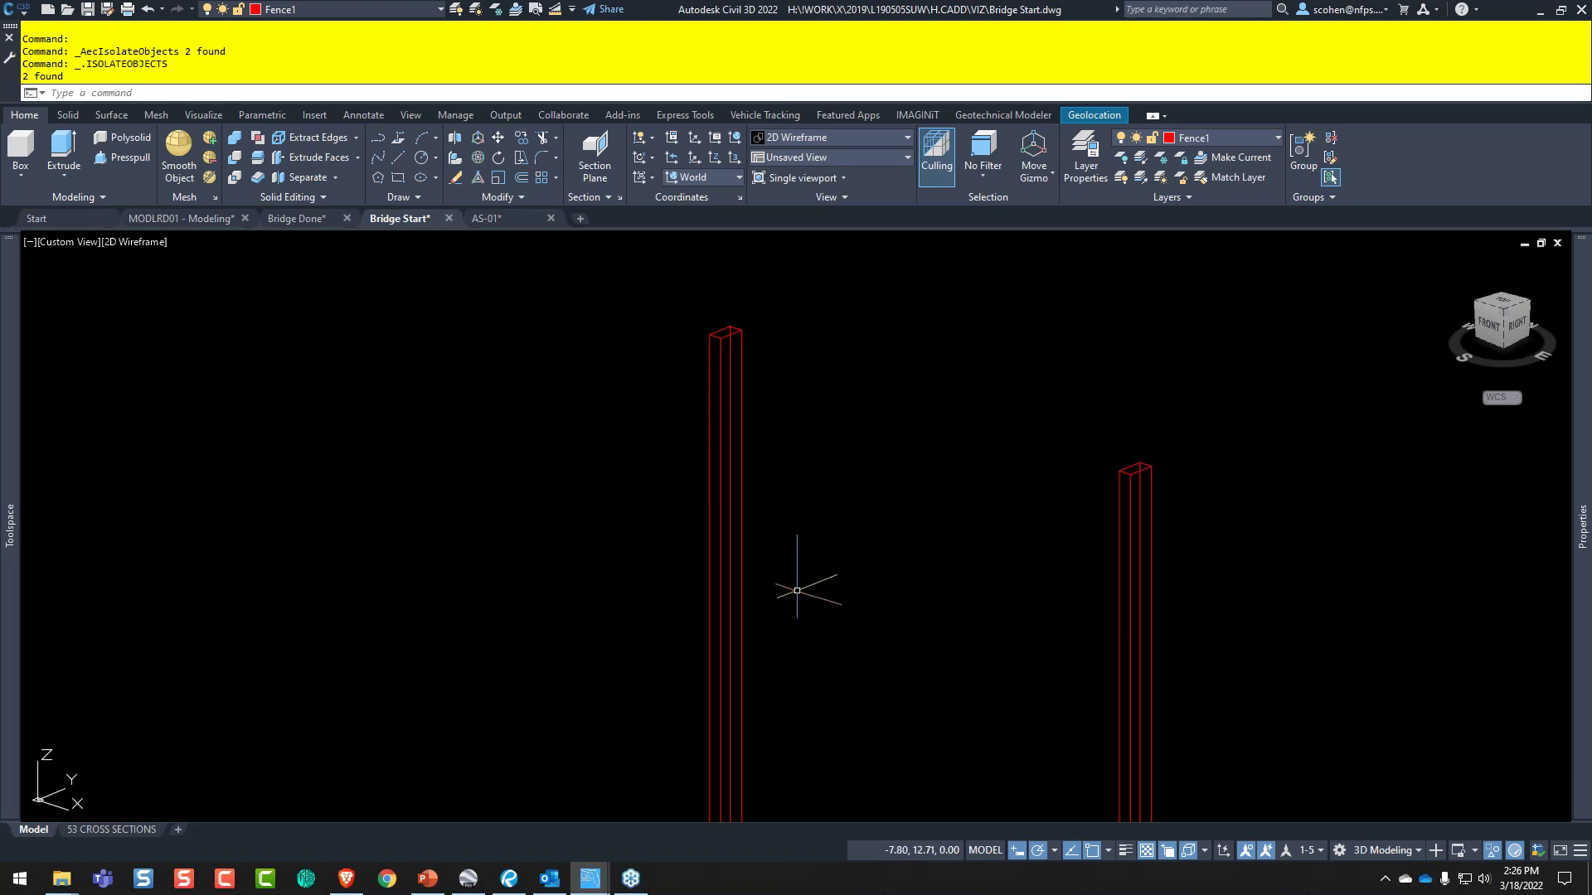
{"action": "type", "text": "REC"}
{"action": "key", "text": "Return"}
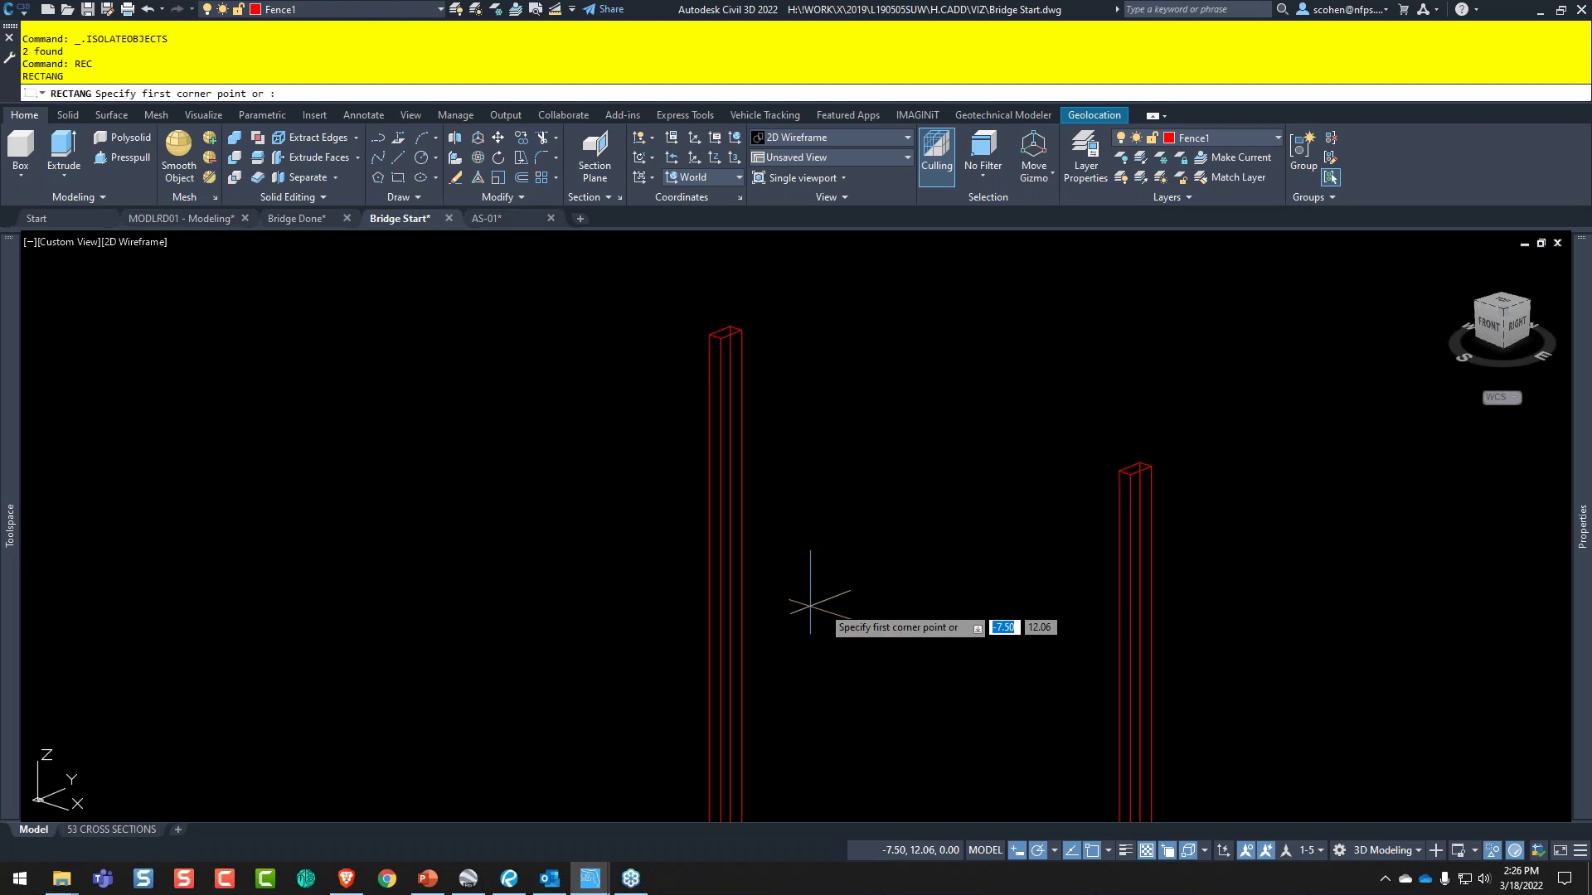
{"action": "left_click", "coordinate": [834, 626]}
{"action": "key", "text": "Escape"}
{"action": "key", "text": "Escape"}
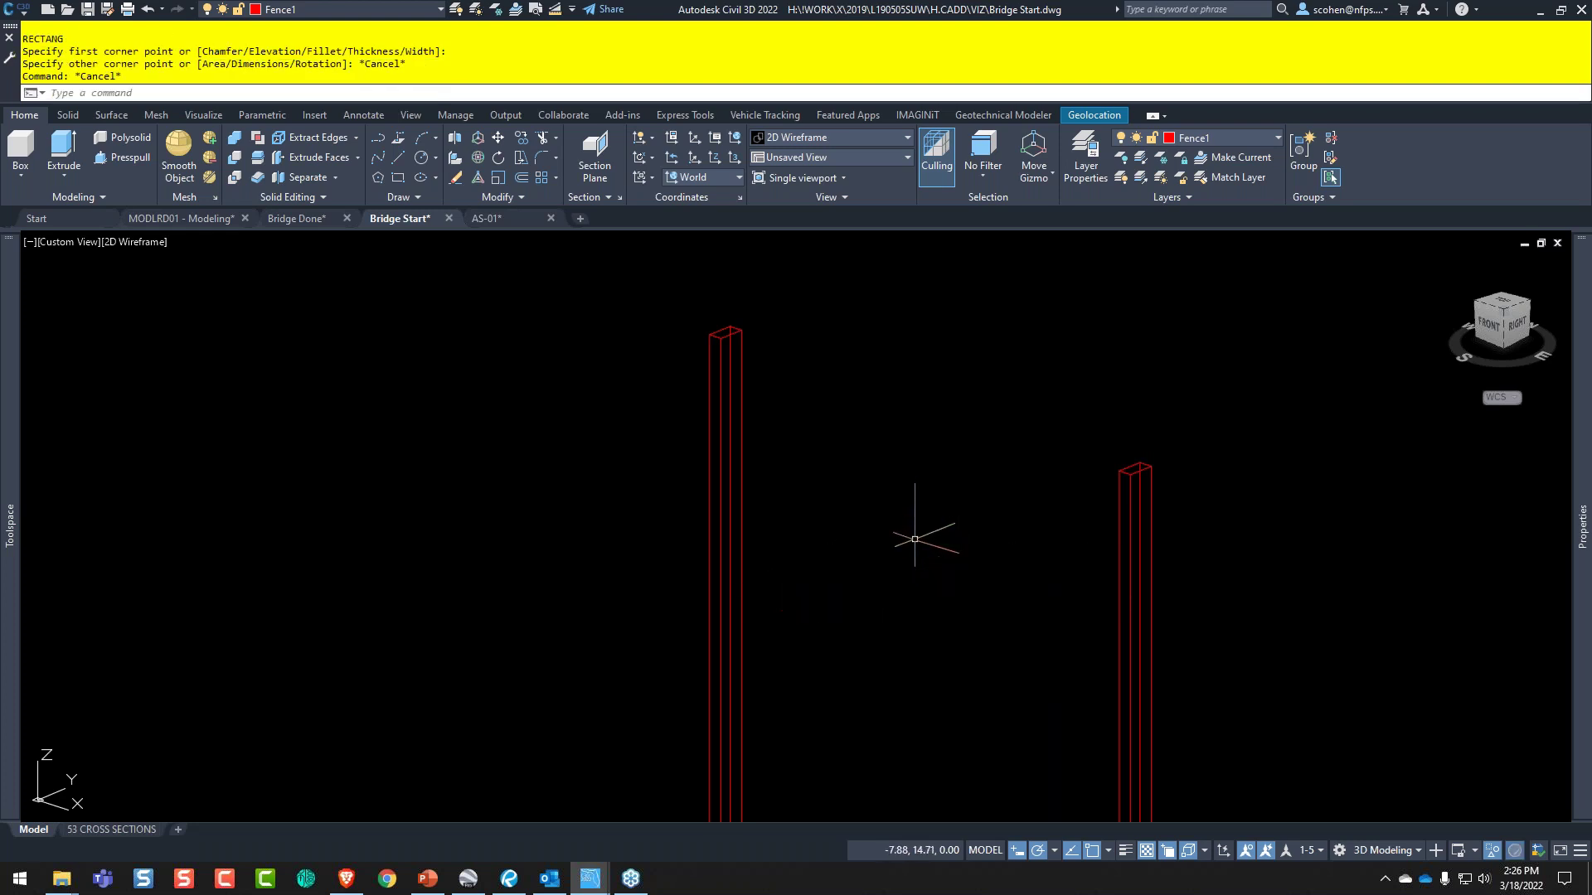
- Reorient the UCS so its Y axis points straight up and its X axis runs across the picket row
{"action": "middle_click_drag", "start_coordinate": [229, 734], "coordinate": [401, 625]}
{"action": "scroll", "coordinate": [401, 625], "scroll_direction": "down", "scroll_amount": 2}
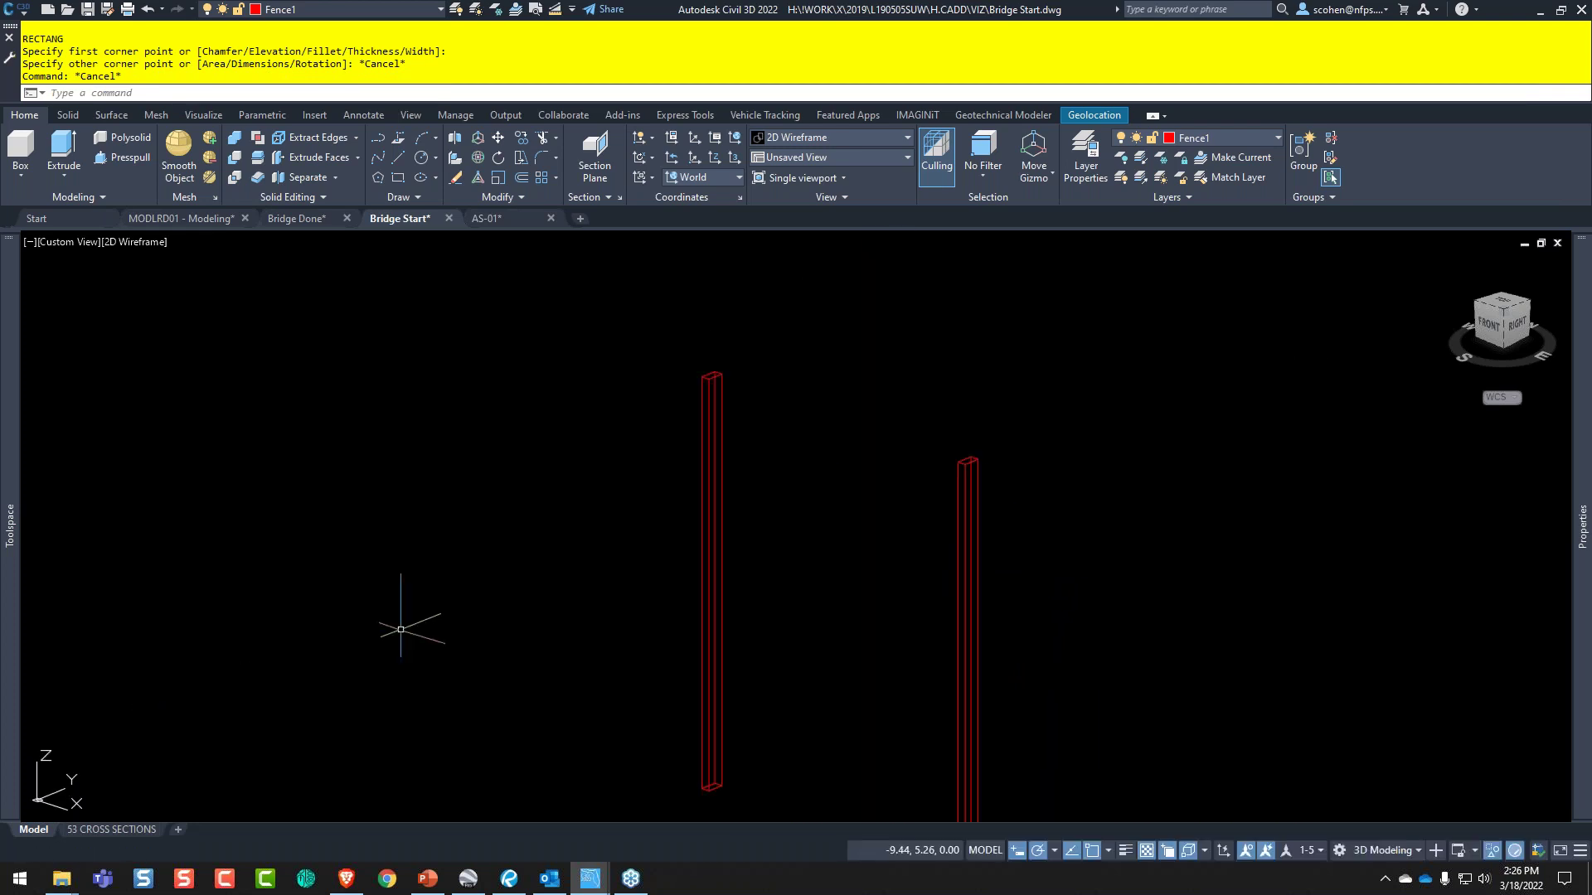
{"action": "left_click", "coordinate": [54, 786]}
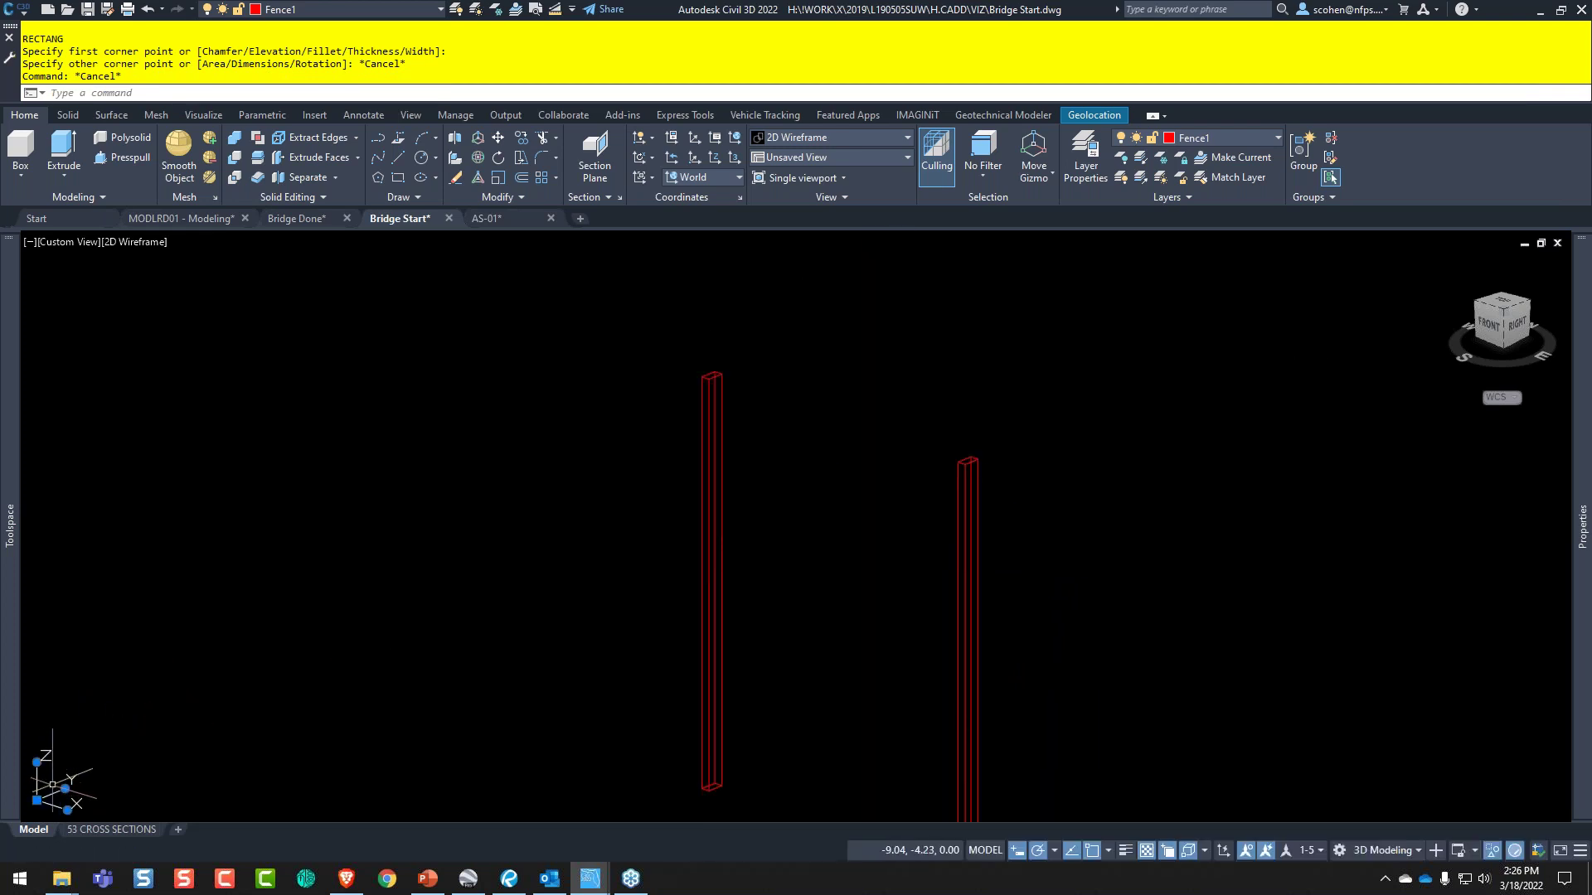
{"action": "left_click", "coordinate": [65, 788]}
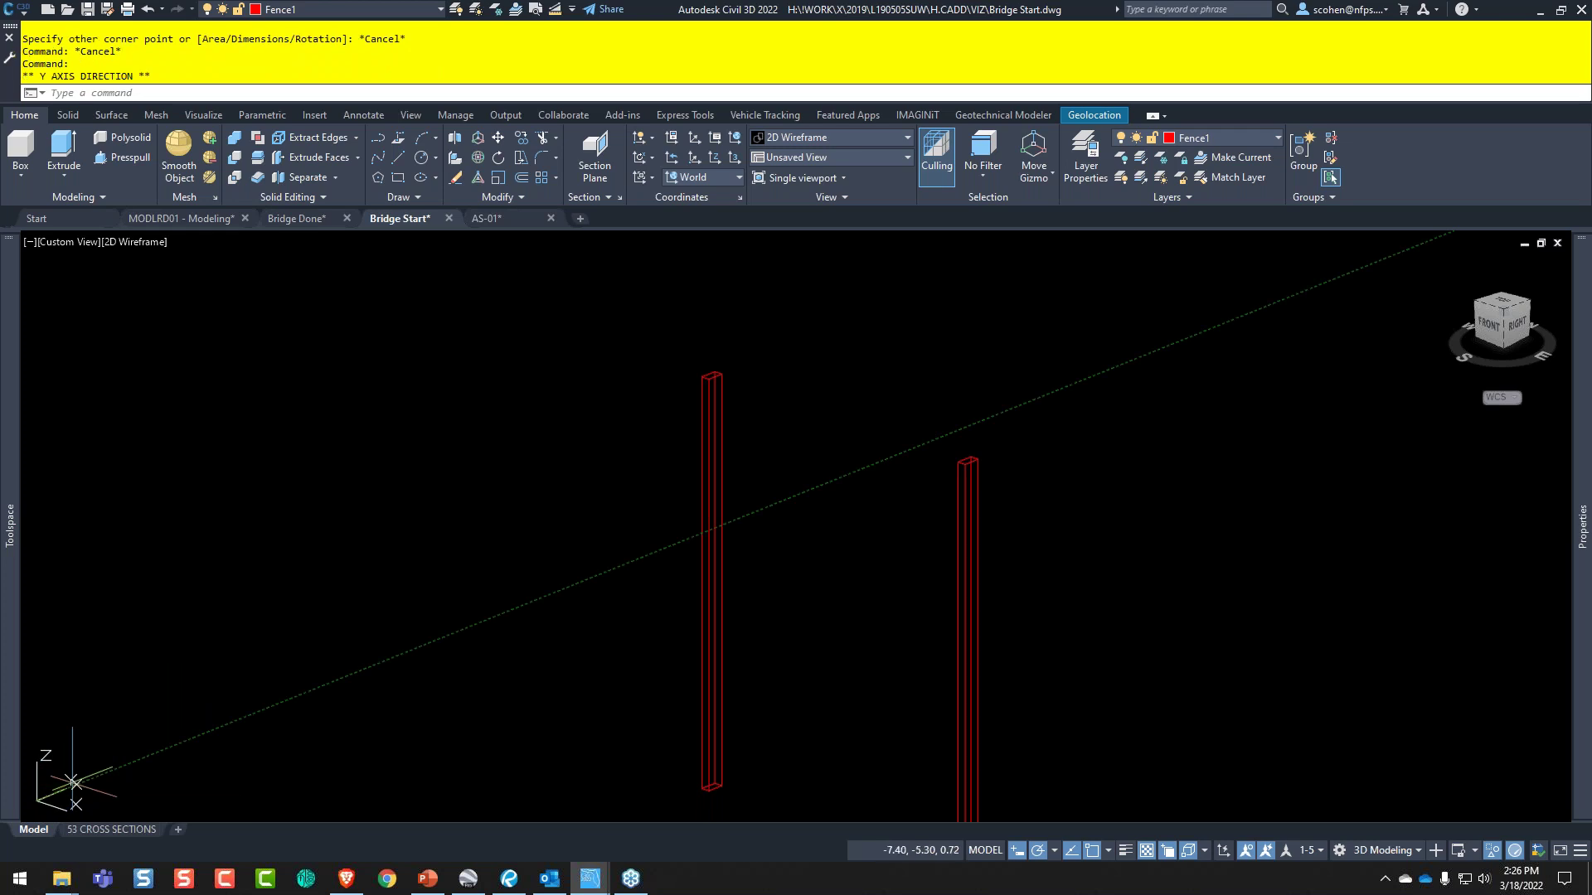
{"action": "left_click", "coordinate": [35, 664]}
{"action": "left_click", "coordinate": [94, 804]}
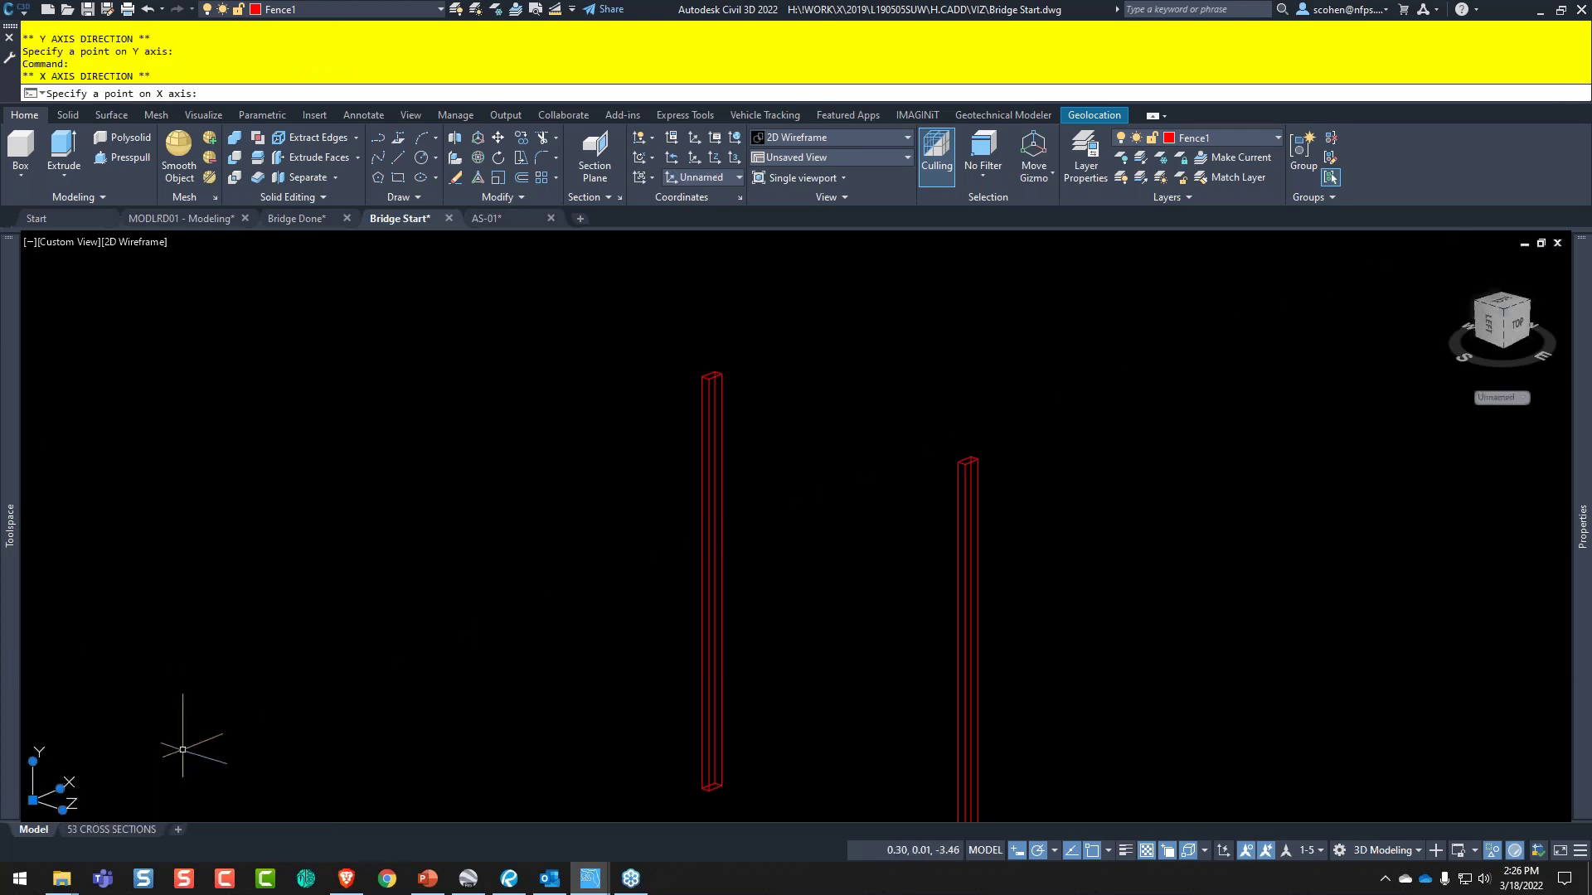
{"action": "left_click", "coordinate": [799, 569]}
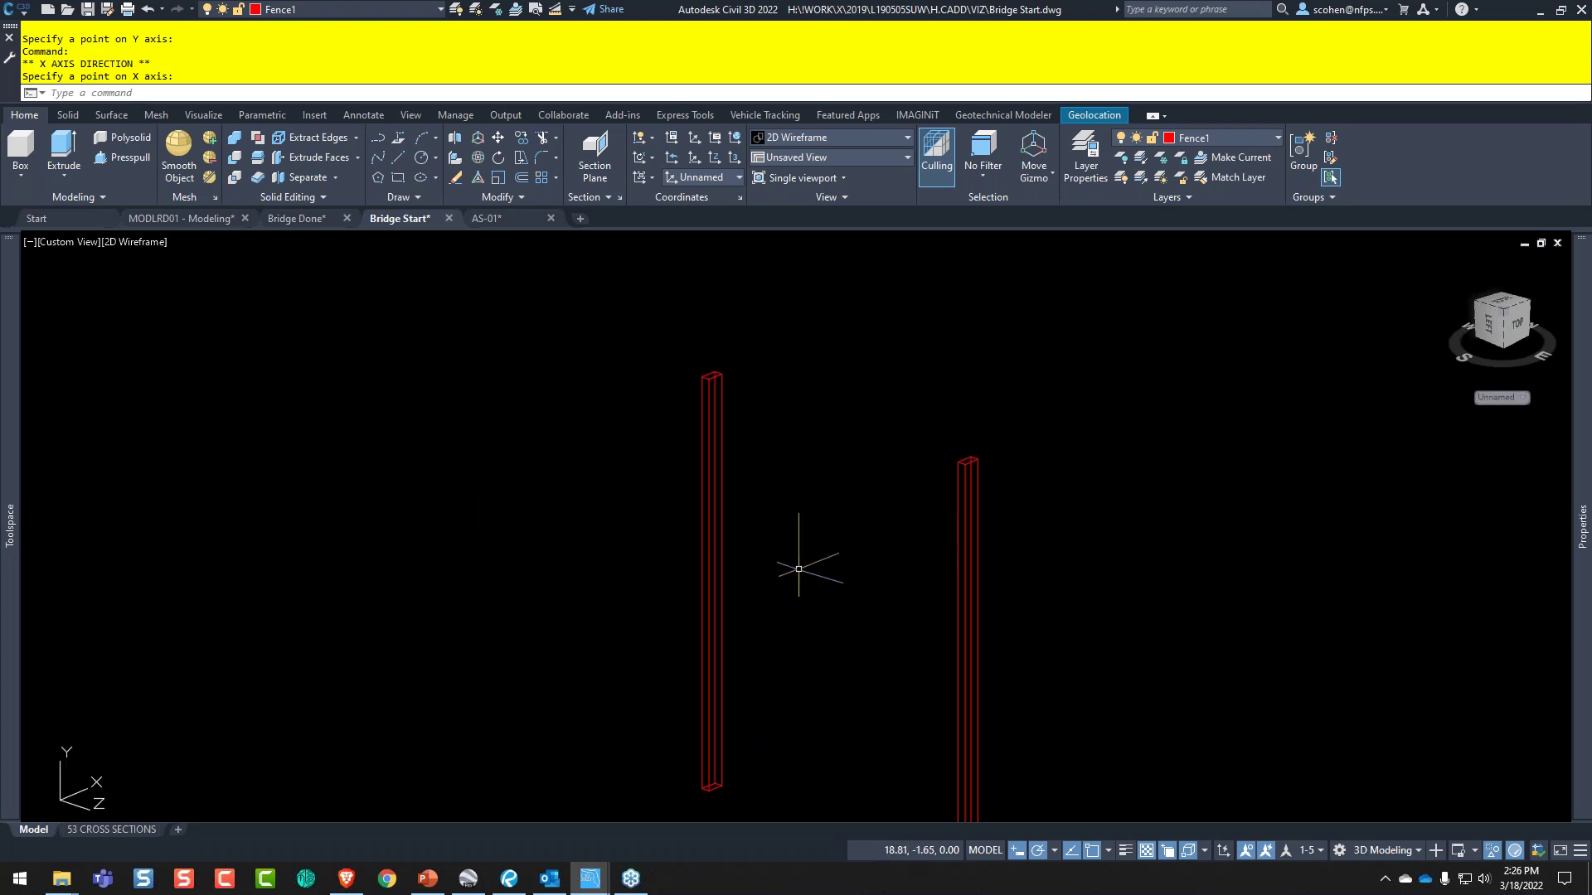
- Draw a 0.4 by 0.333 rectangle for the rail profile in the open space between the two end pickets
{"action": "key", "text": "Escape"}
{"action": "type", "text": "rec"}
{"action": "key", "text": "Return"}
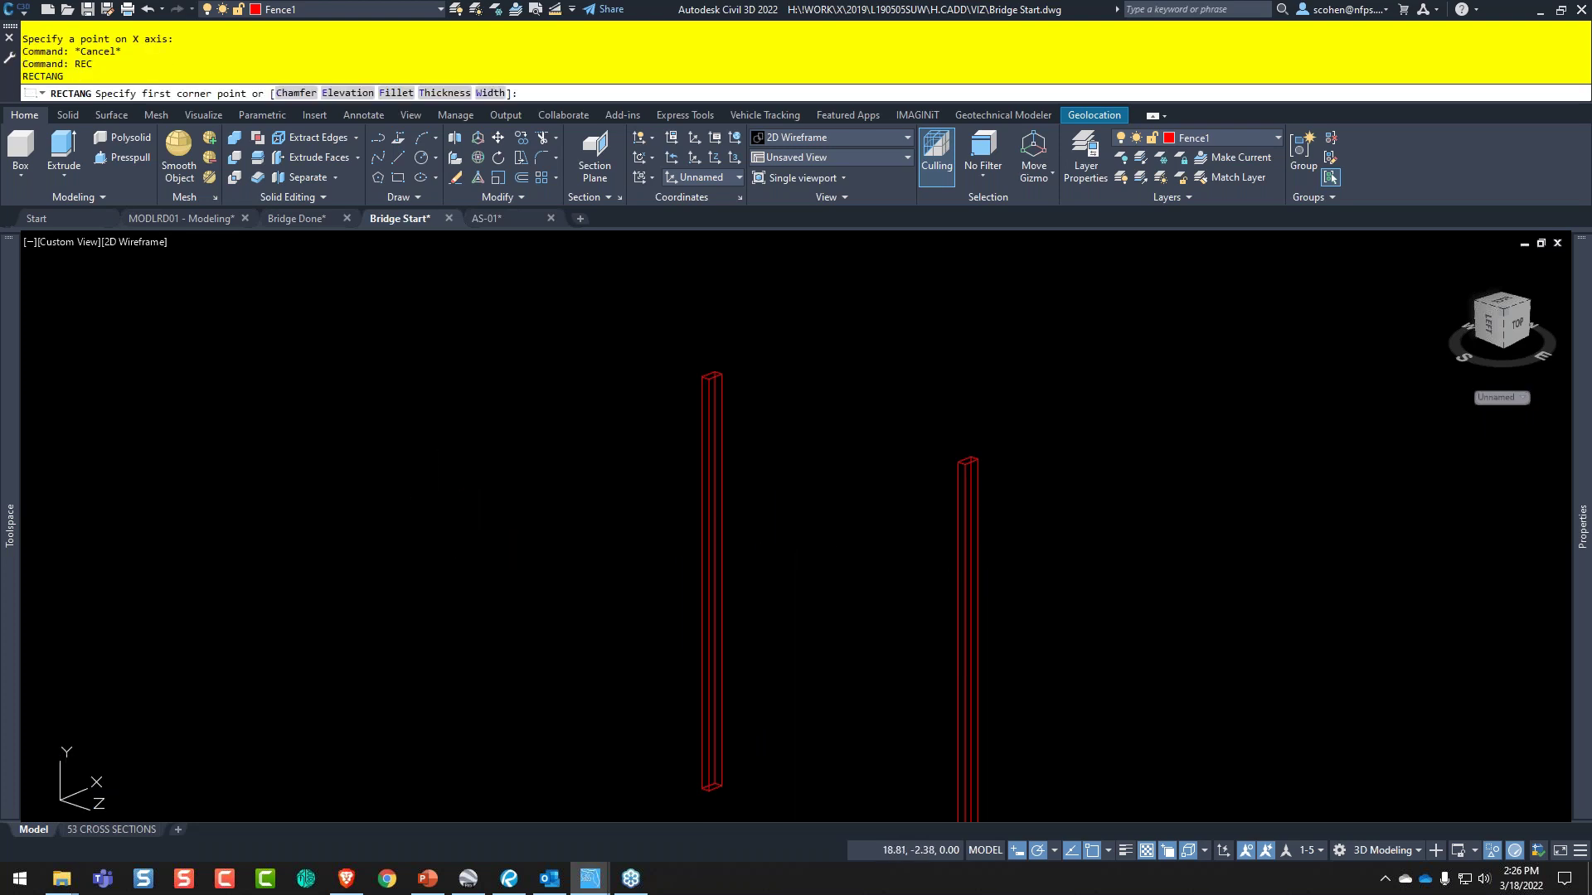
{"action": "left_click", "coordinate": [785, 634]}
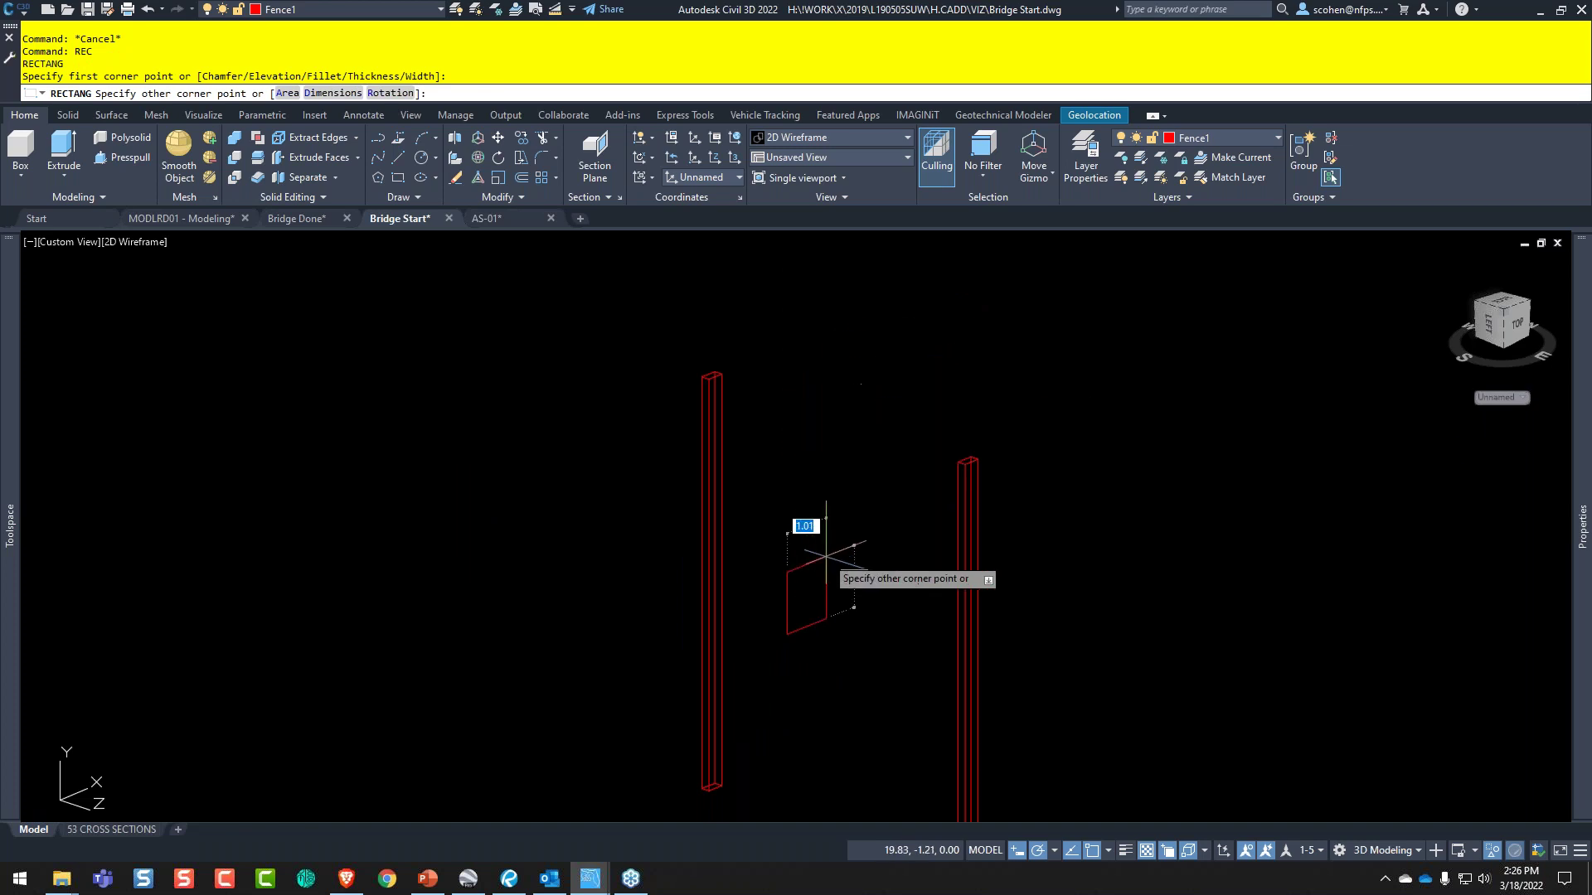
{"action": "scroll", "coordinate": [833, 580], "scroll_direction": "up", "scroll_amount": 6}
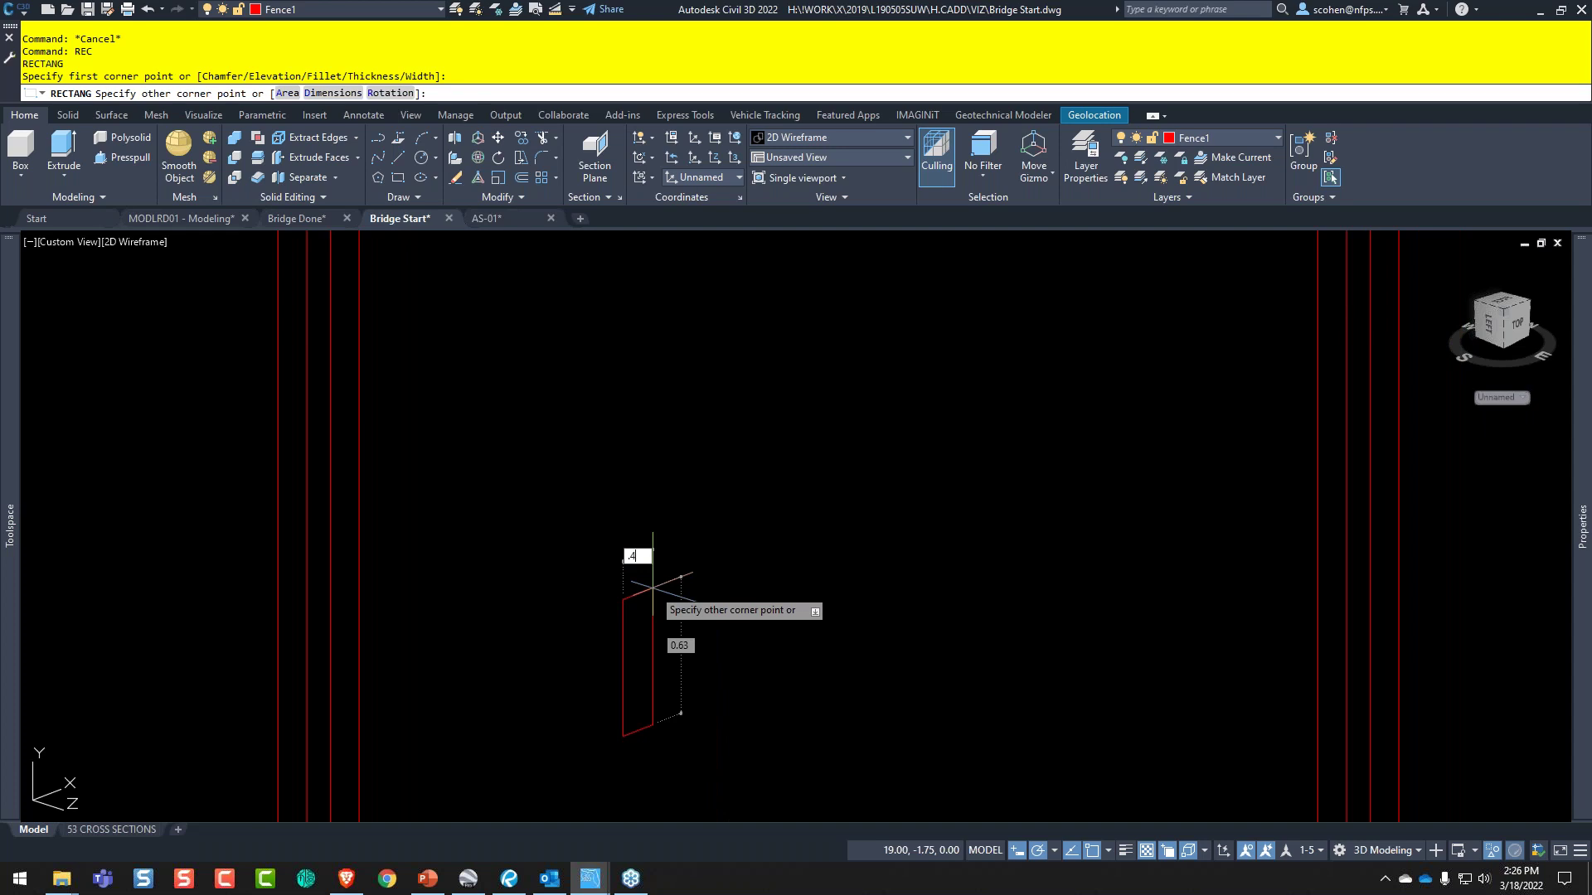
{"action": "key", "text": "Tab"}
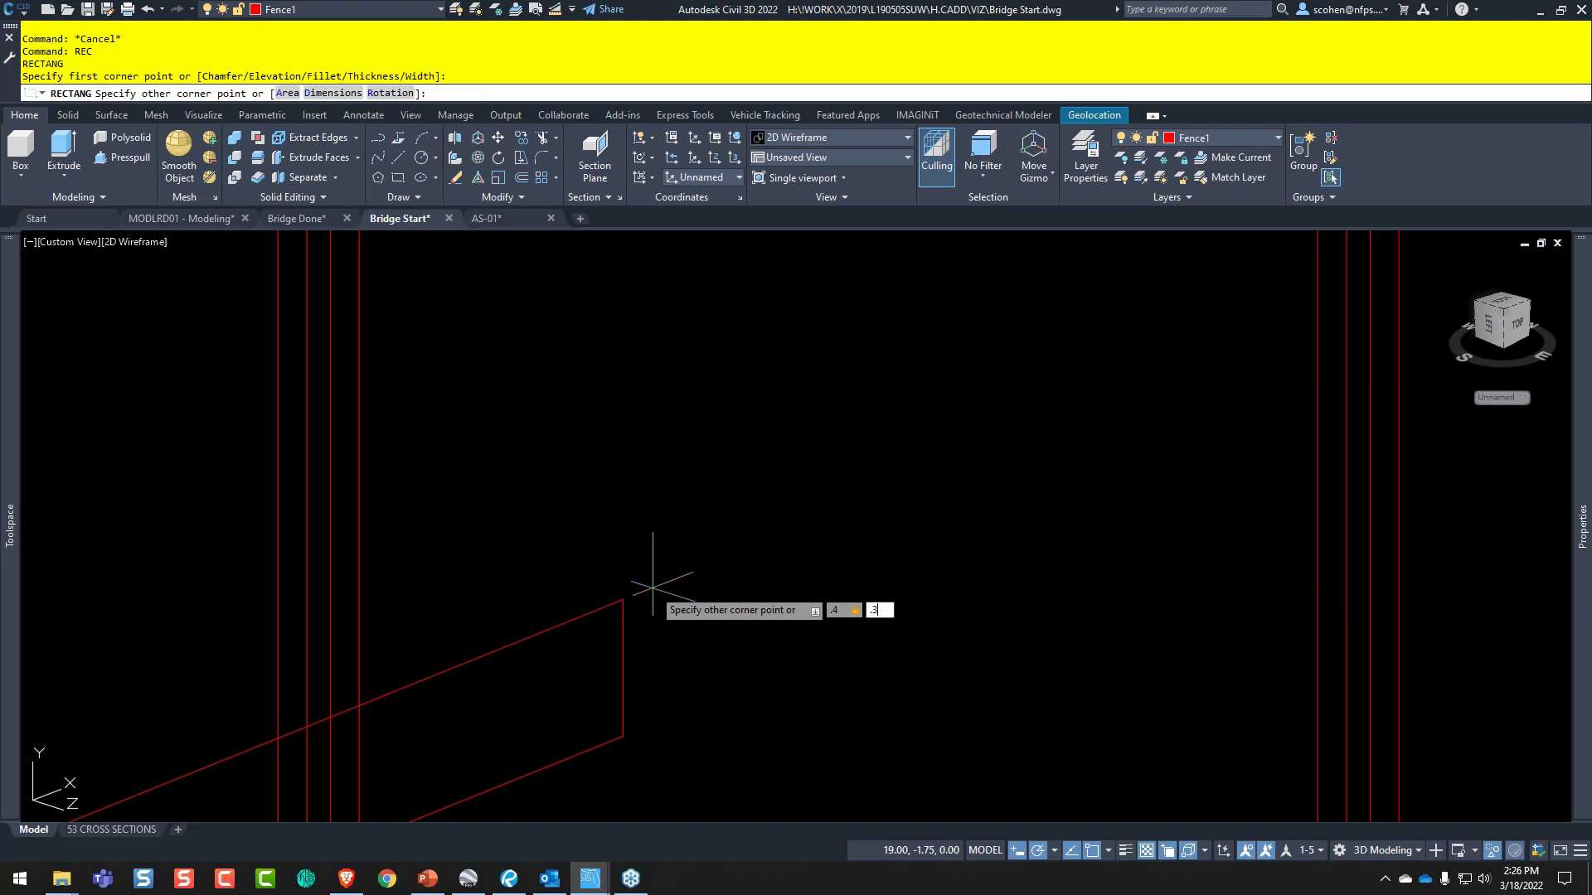
{"action": "key", "text": "Return"}
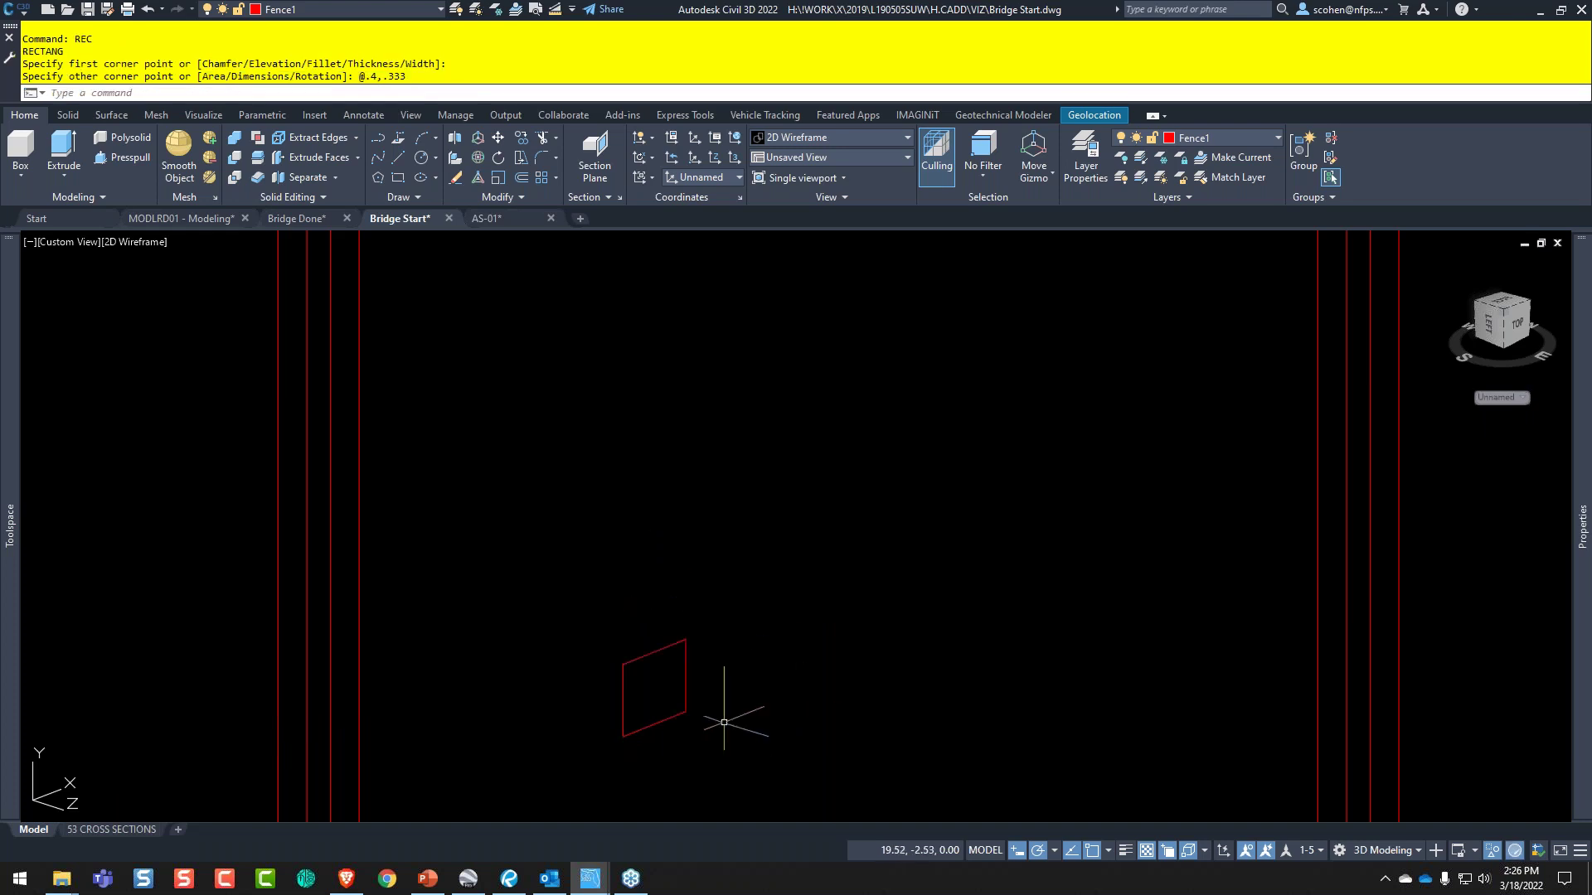
- Try to measure the distance across the first picket, between its vertical edges and from its top corner
{"action": "type", "text": "d"}
{"action": "key", "text": "Return"}
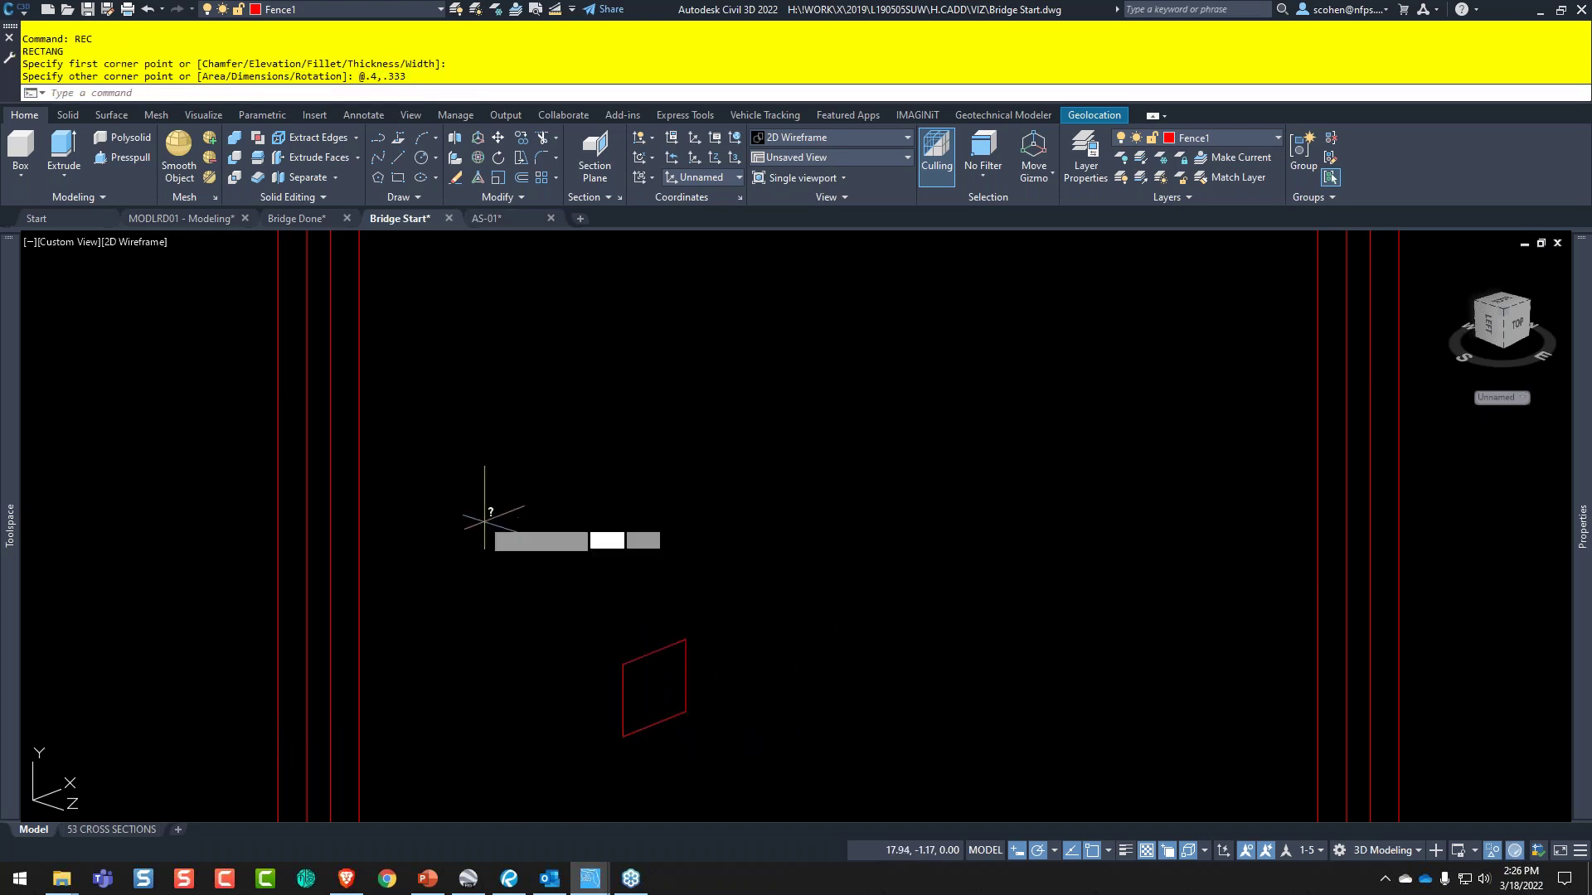
{"action": "right_click", "coordinate": [470, 464], "text": "shift"}
{"action": "key", "text": "r"}
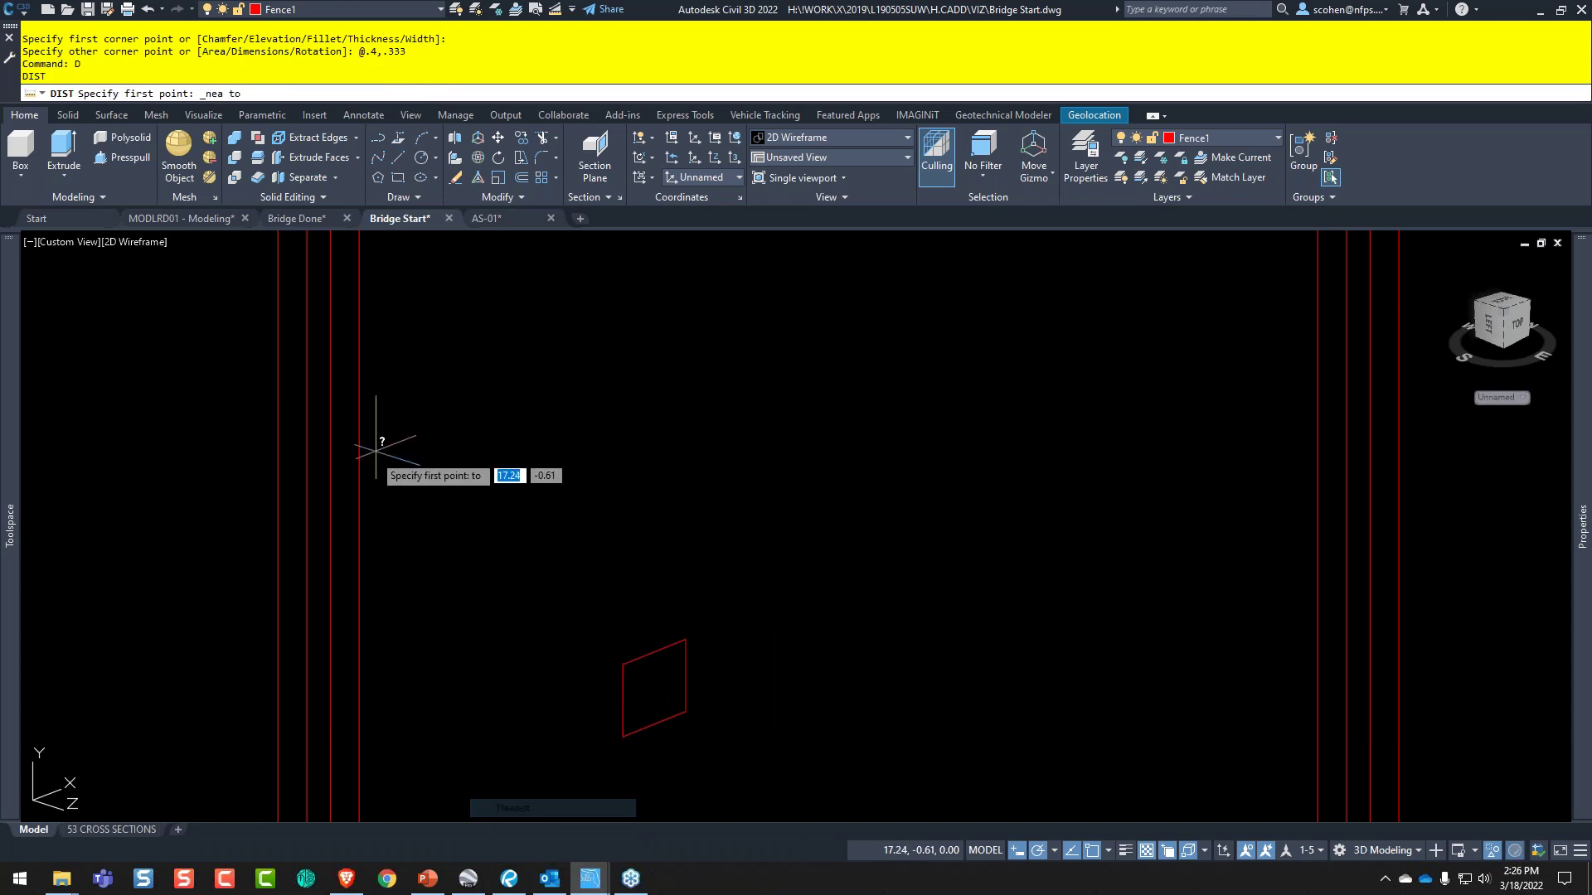
{"action": "left_click", "coordinate": [365, 464]}
{"action": "right_click", "coordinate": [488, 472], "text": "shift"}
{"action": "key", "text": "p"}
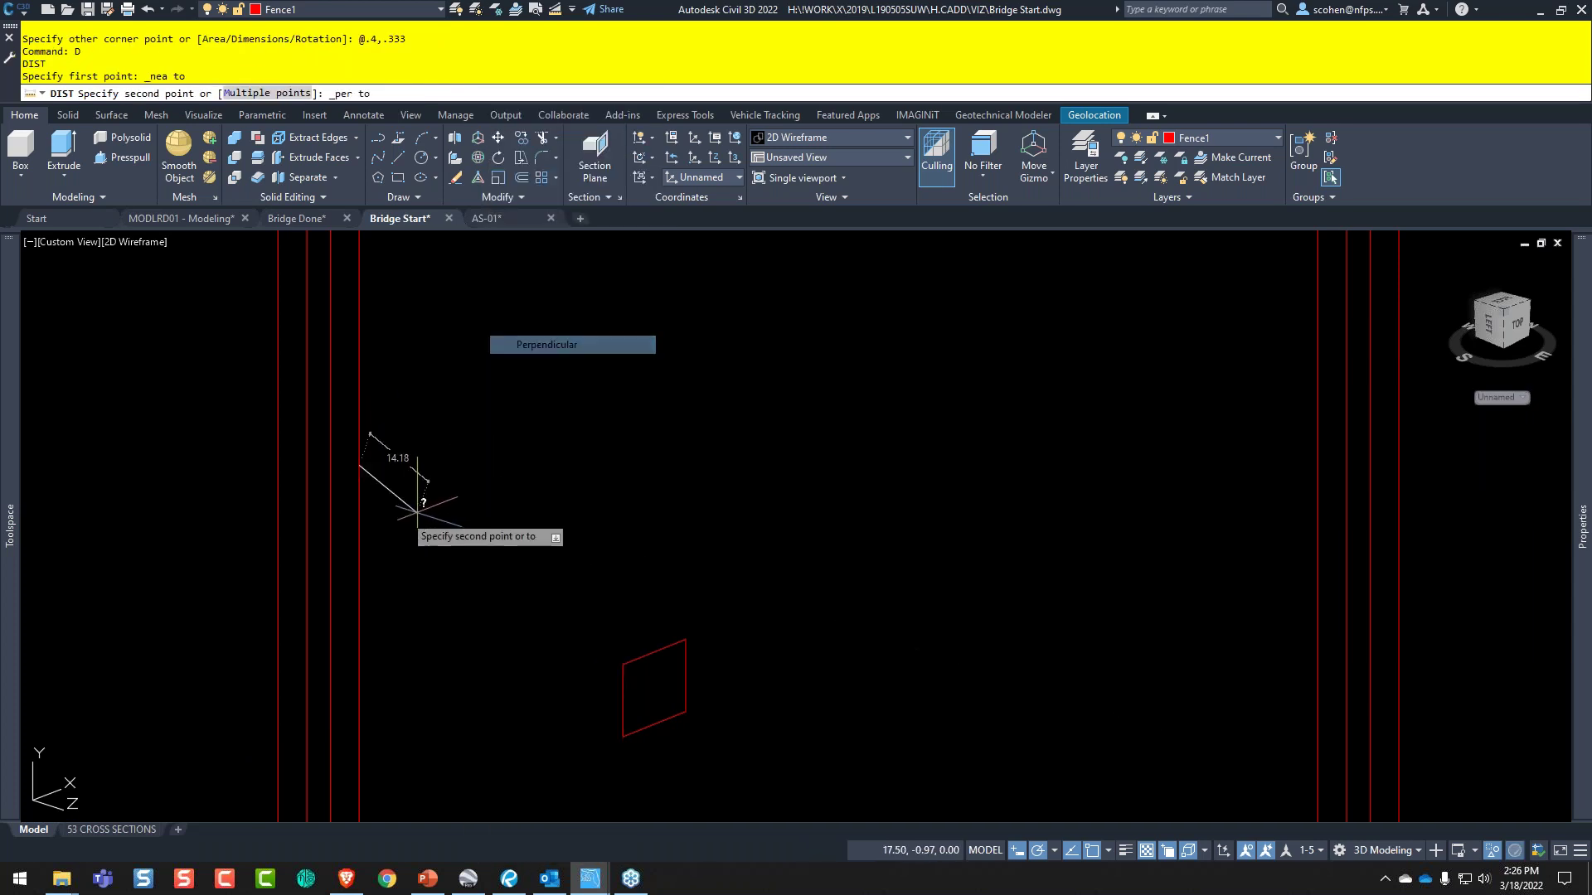
{"action": "scroll", "coordinate": [346, 524], "scroll_direction": "down", "scroll_amount": 3}
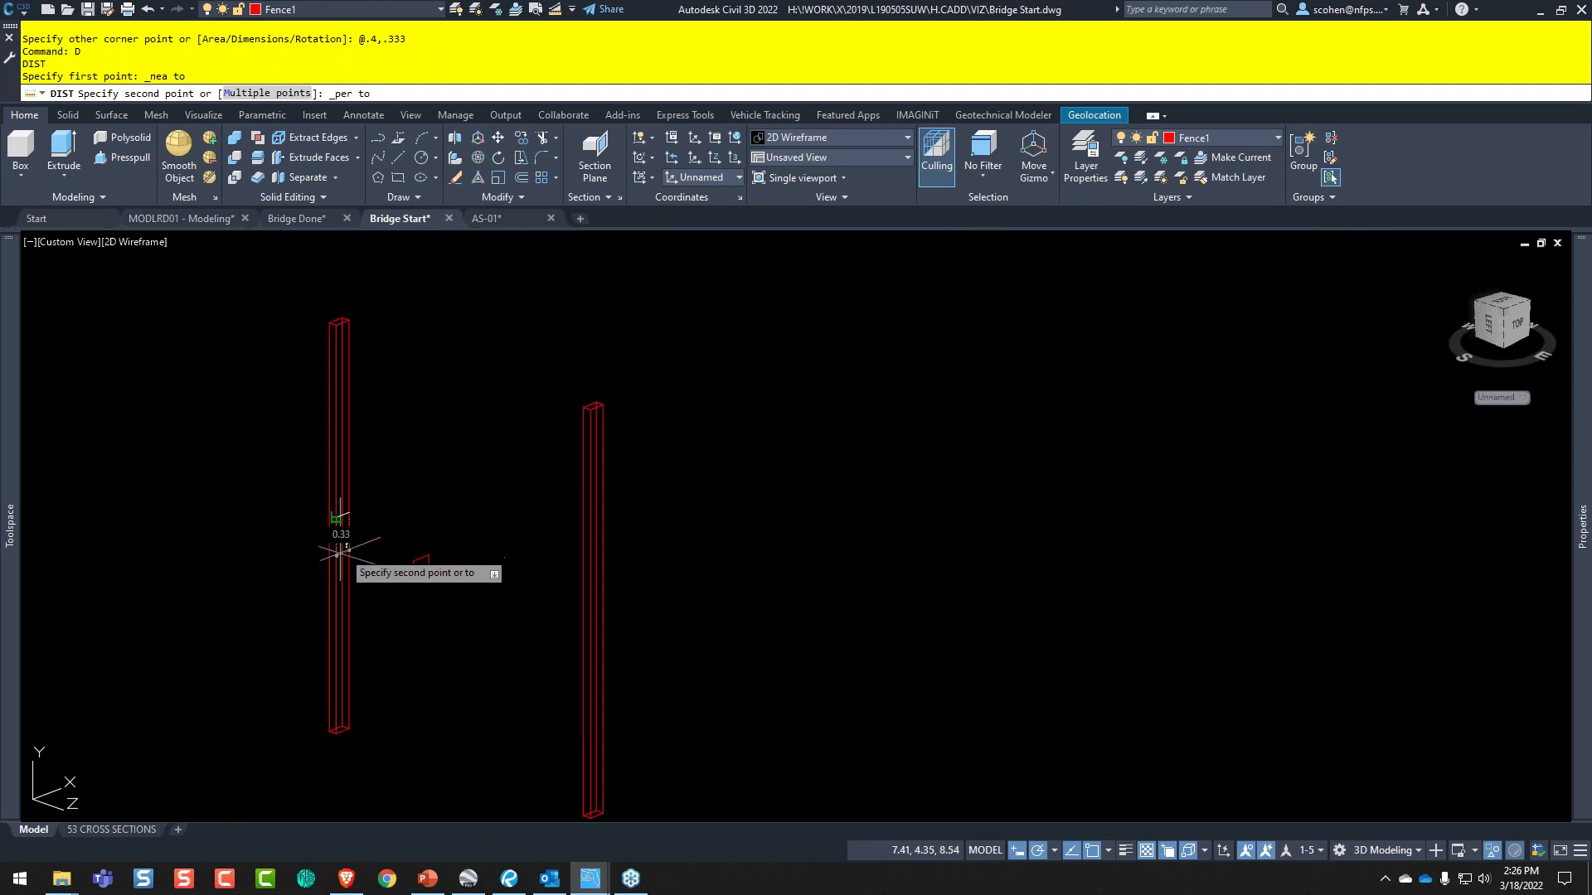
{"action": "key", "text": "Escape"}
{"action": "key", "text": "Return"}
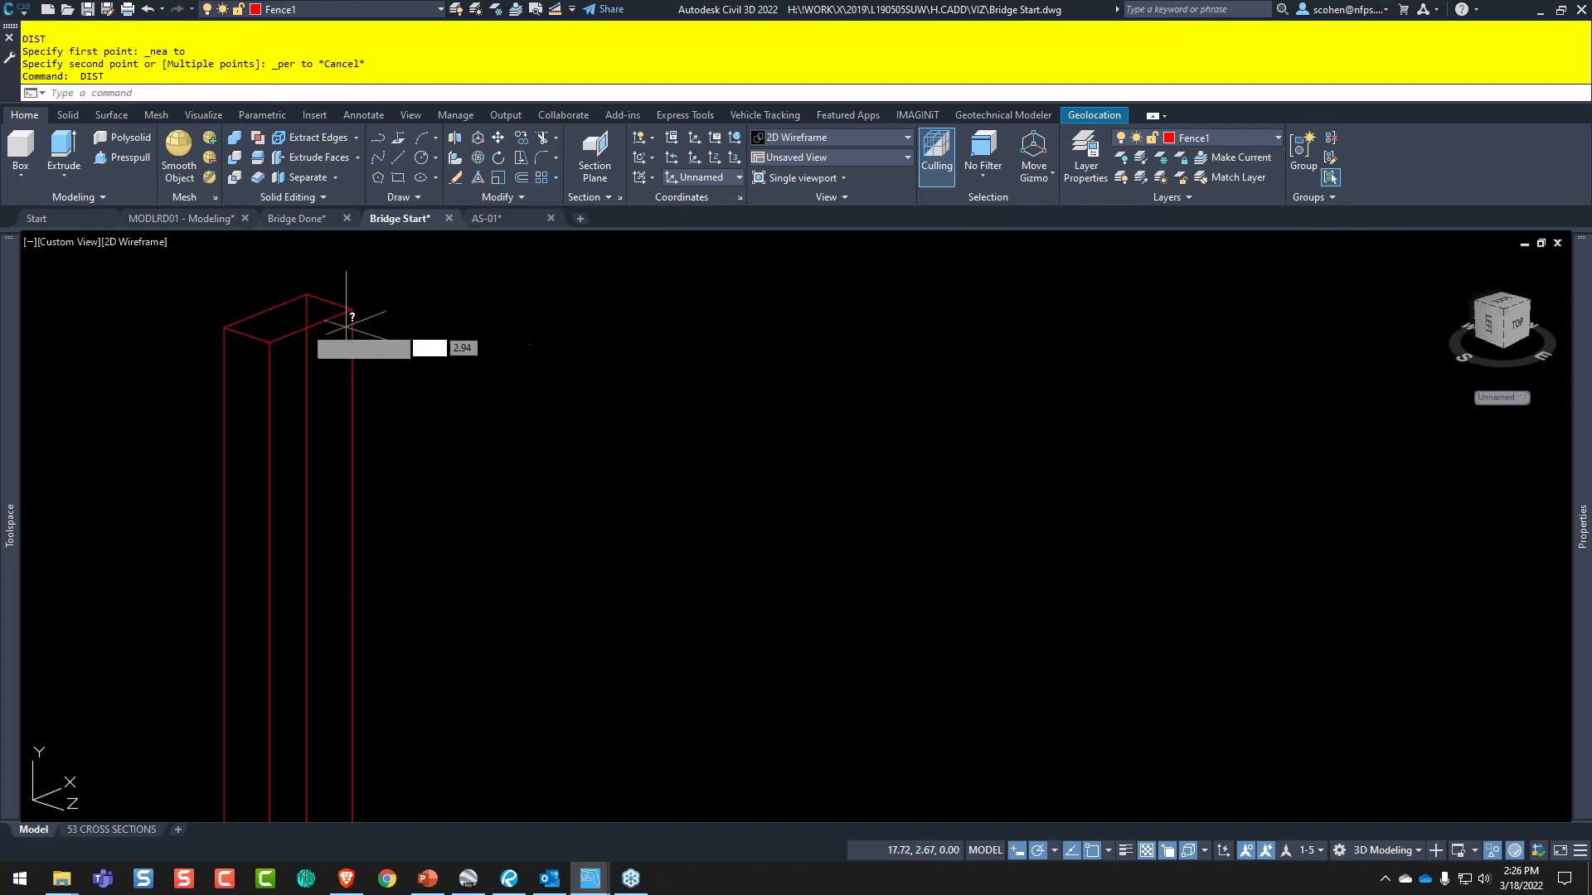
{"action": "left_click", "coordinate": [270, 343]}
{"action": "scroll", "coordinate": [495, 366], "scroll_direction": "down", "scroll_amount": 2}
{"action": "key", "text": "Escape"}
{"action": "middle_click_drag", "start_coordinate": [646, 730], "coordinate": [684, 432]}
{"action": "type", "text": "m"}
{"action": "key", "text": "space"}
{"action": "left_click", "coordinate": [732, 578]}
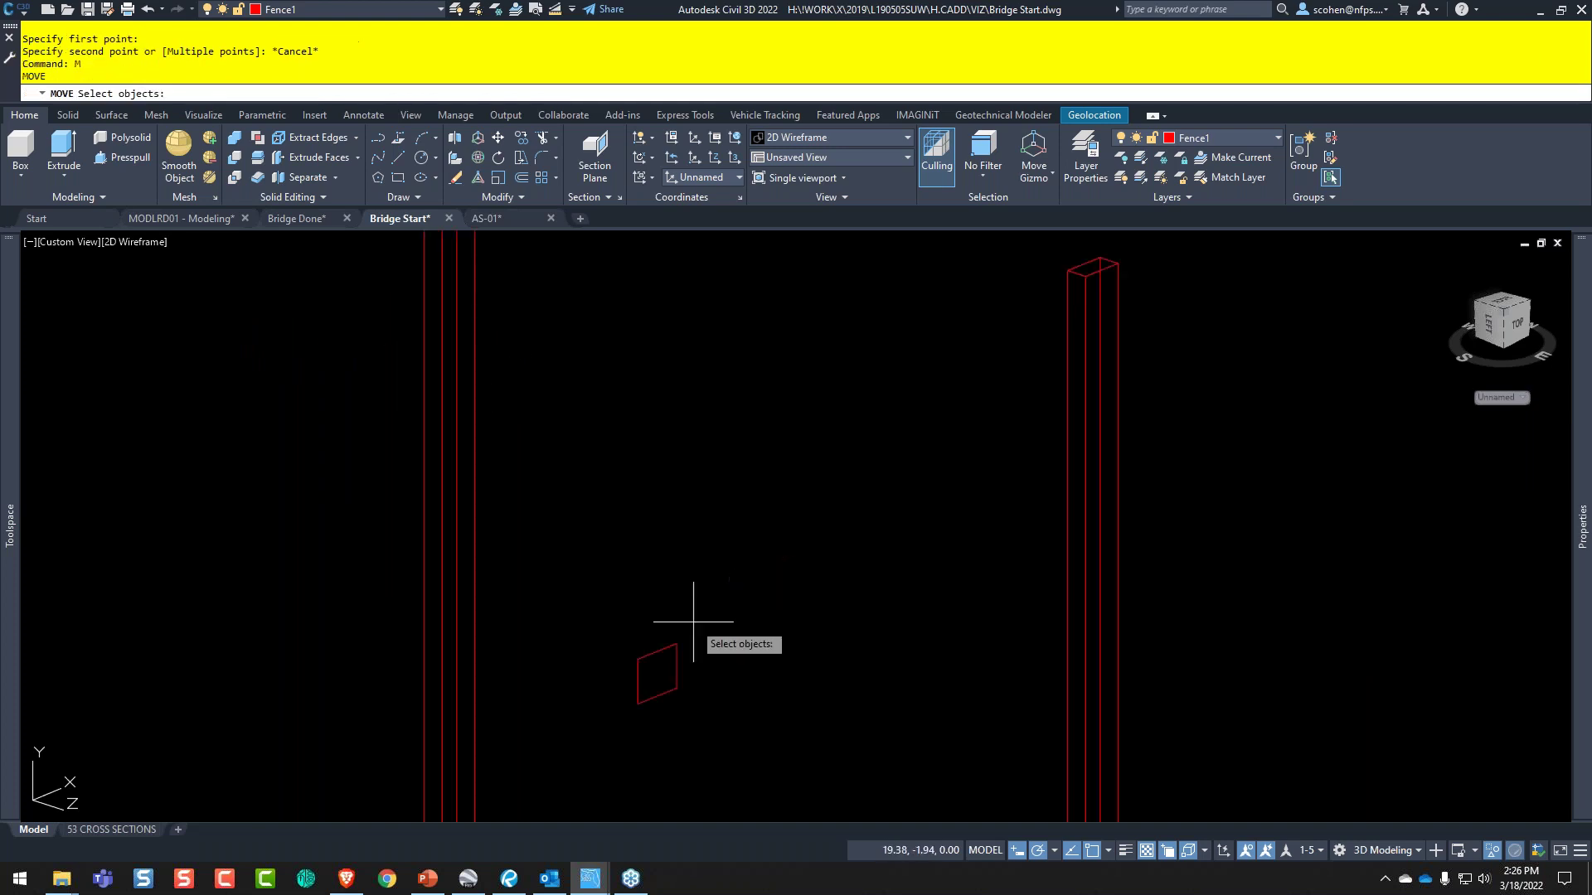
{"action": "left_click", "coordinate": [620, 731]}
{"action": "key", "text": "space"}
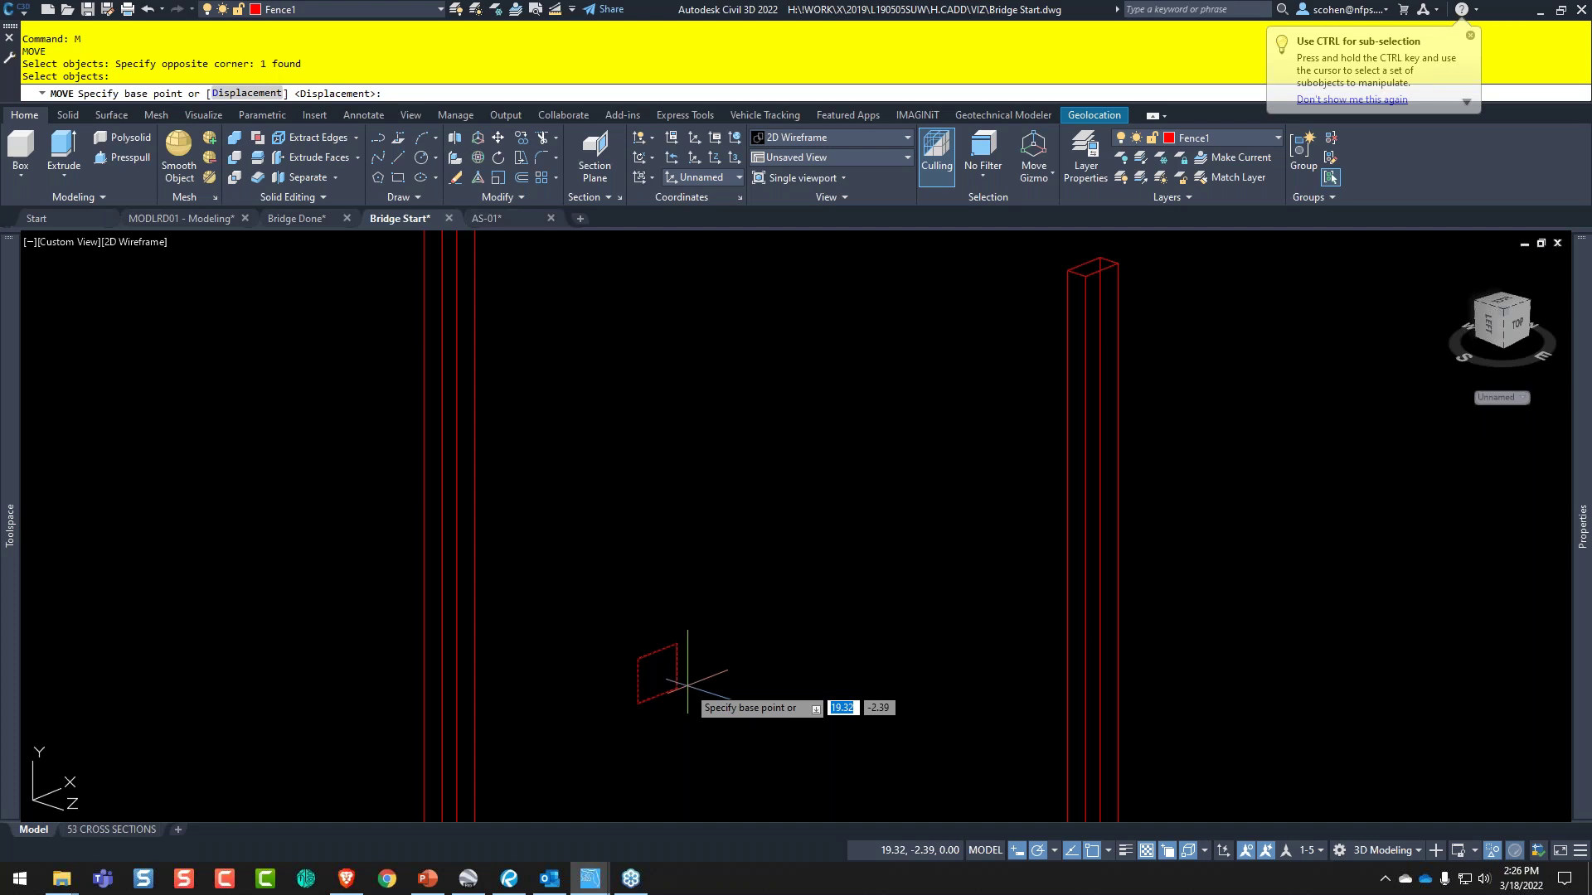
- Check the fence elevation in Bluebeam Revu for the rail placement, and return to the Bridge Start drawing
{"action": "key", "text": "alt+Tab"}
{"action": "key", "text": "alt+Tab"}
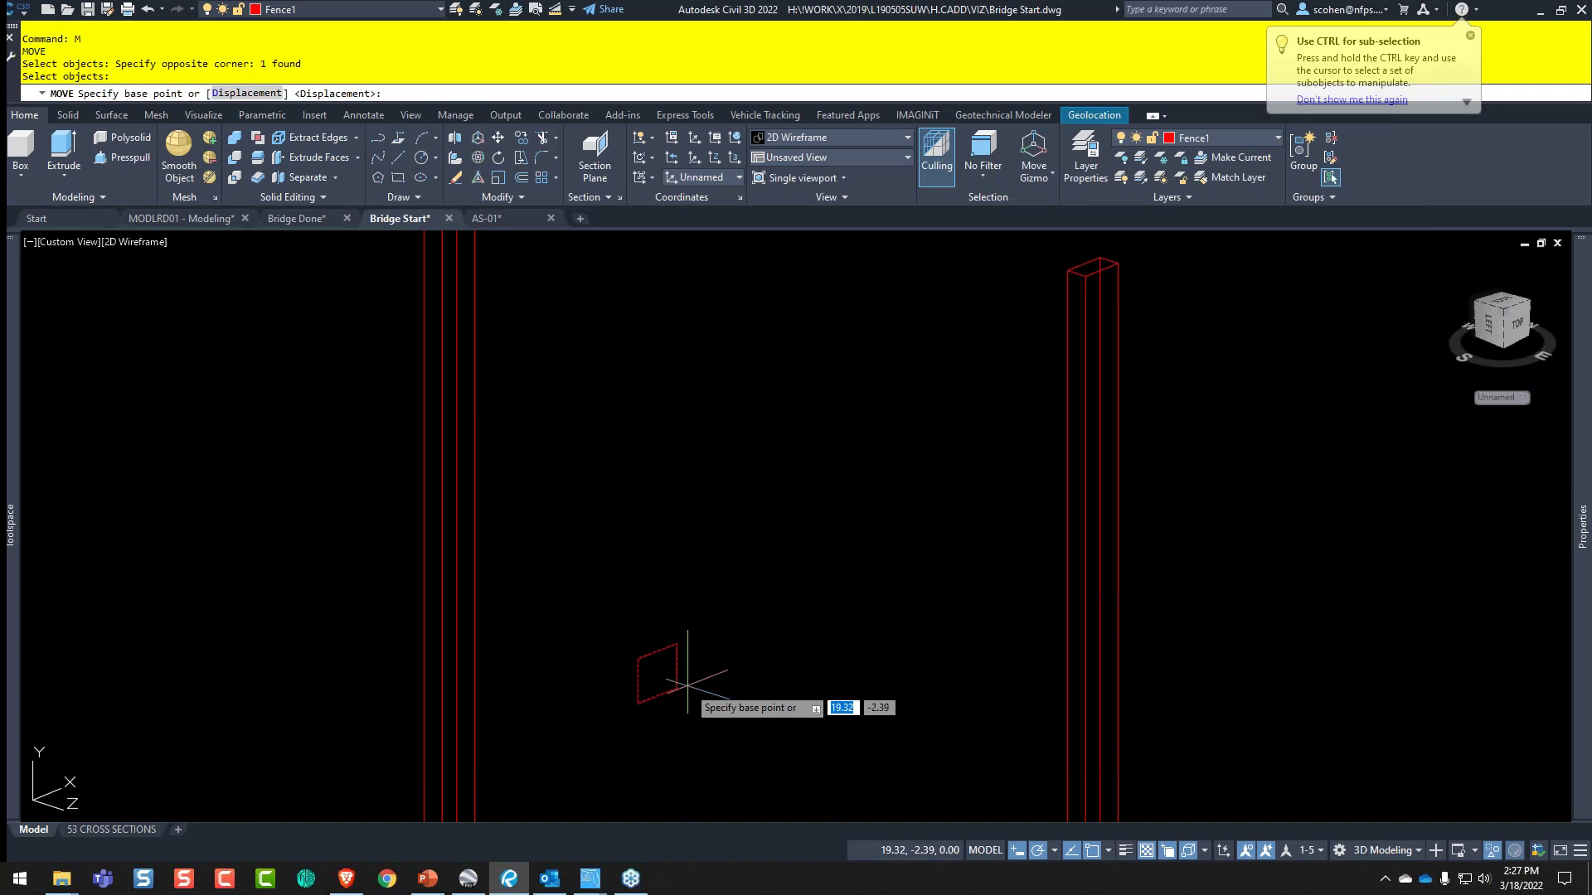
{"action": "key", "text": "alt+Tab"}
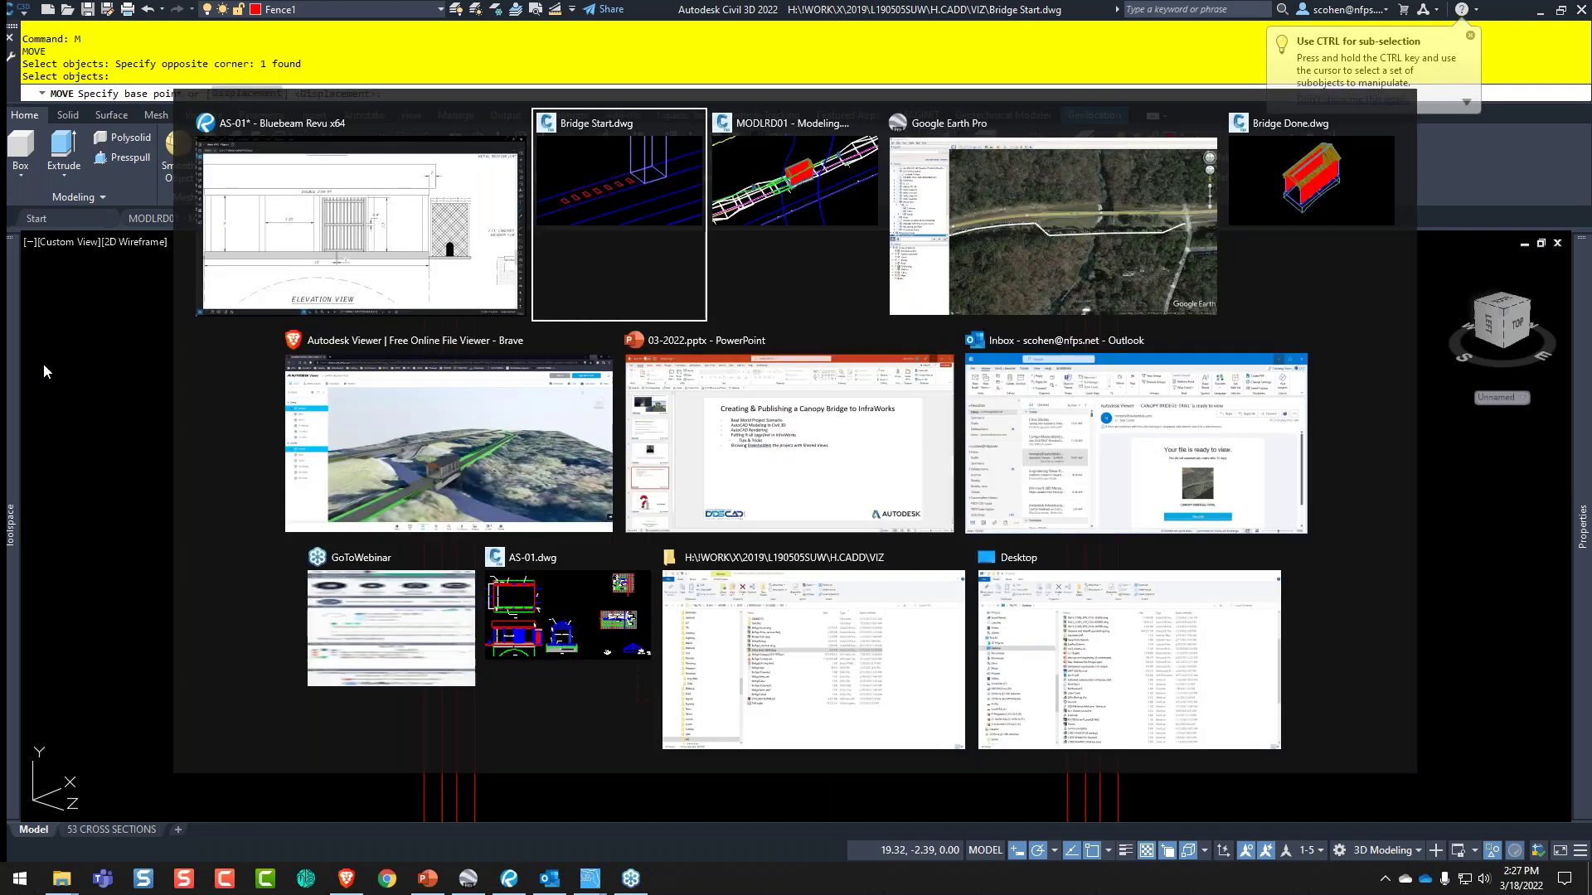
{"action": "right_click", "coordinate": [93, 353], "text": "shift"}
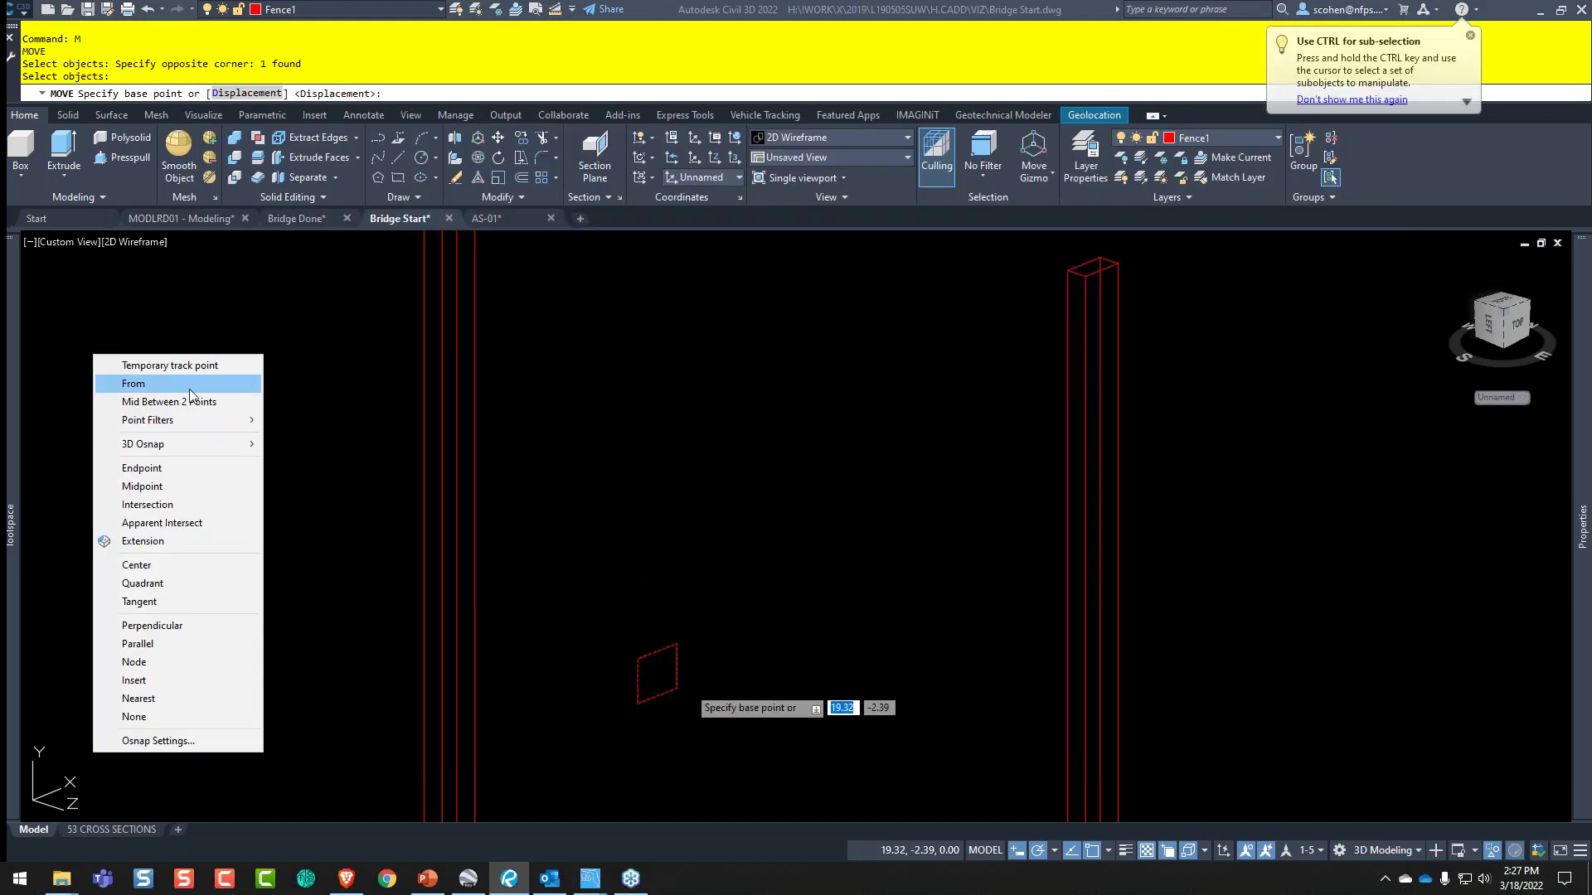
{"action": "key", "text": "Escape"}
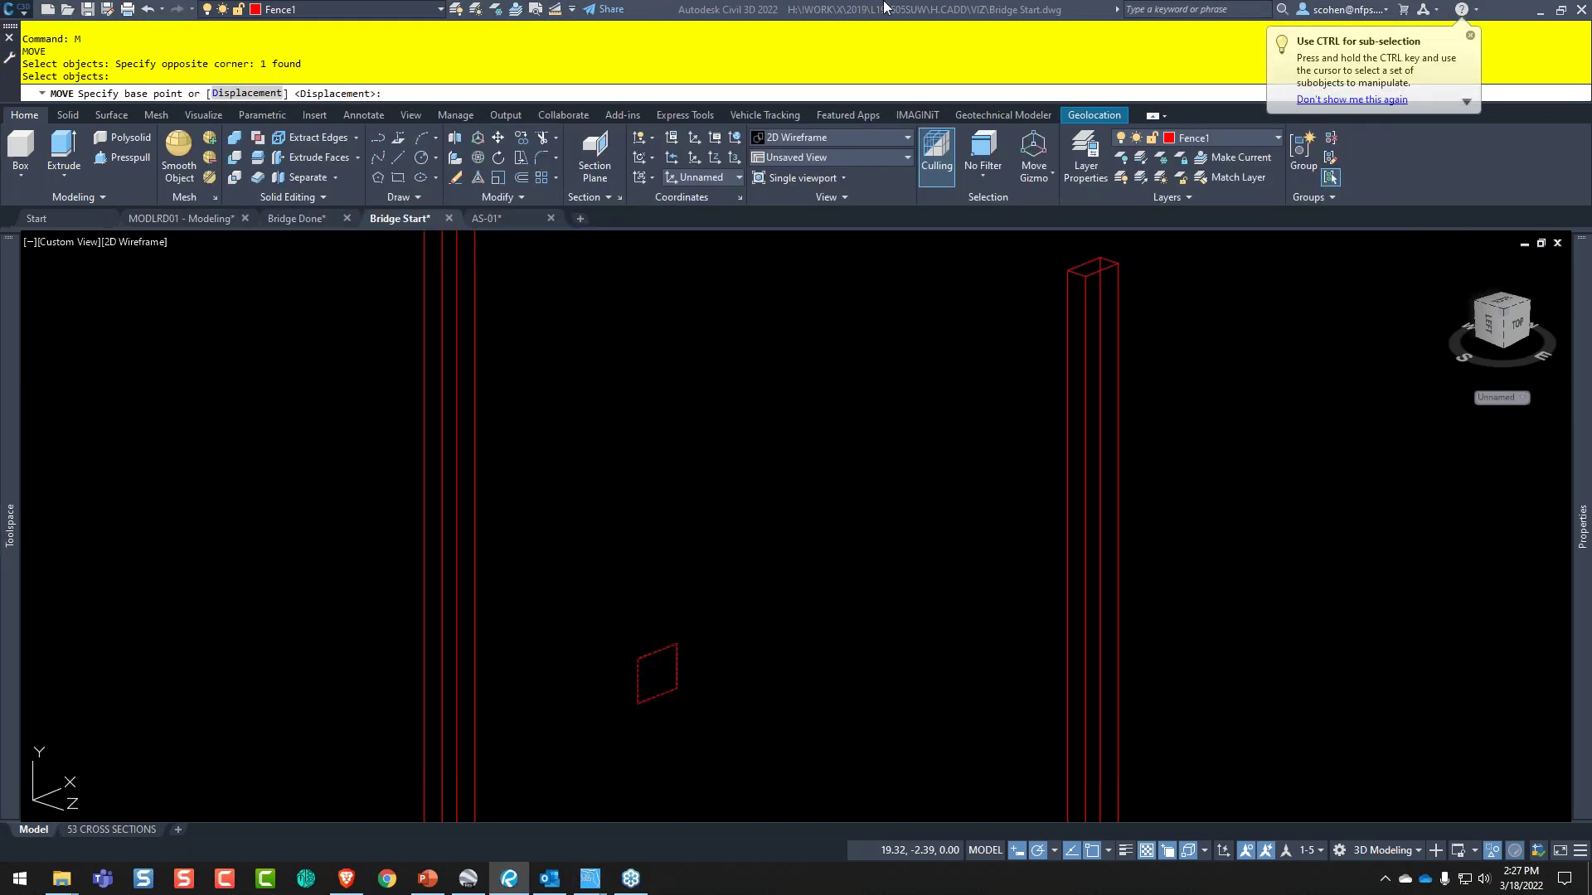
{"action": "scroll", "coordinate": [674, 698], "scroll_direction": "up", "scroll_amount": 2}
{"action": "scroll", "coordinate": [677, 703], "scroll_direction": "up", "scroll_amount": 2}
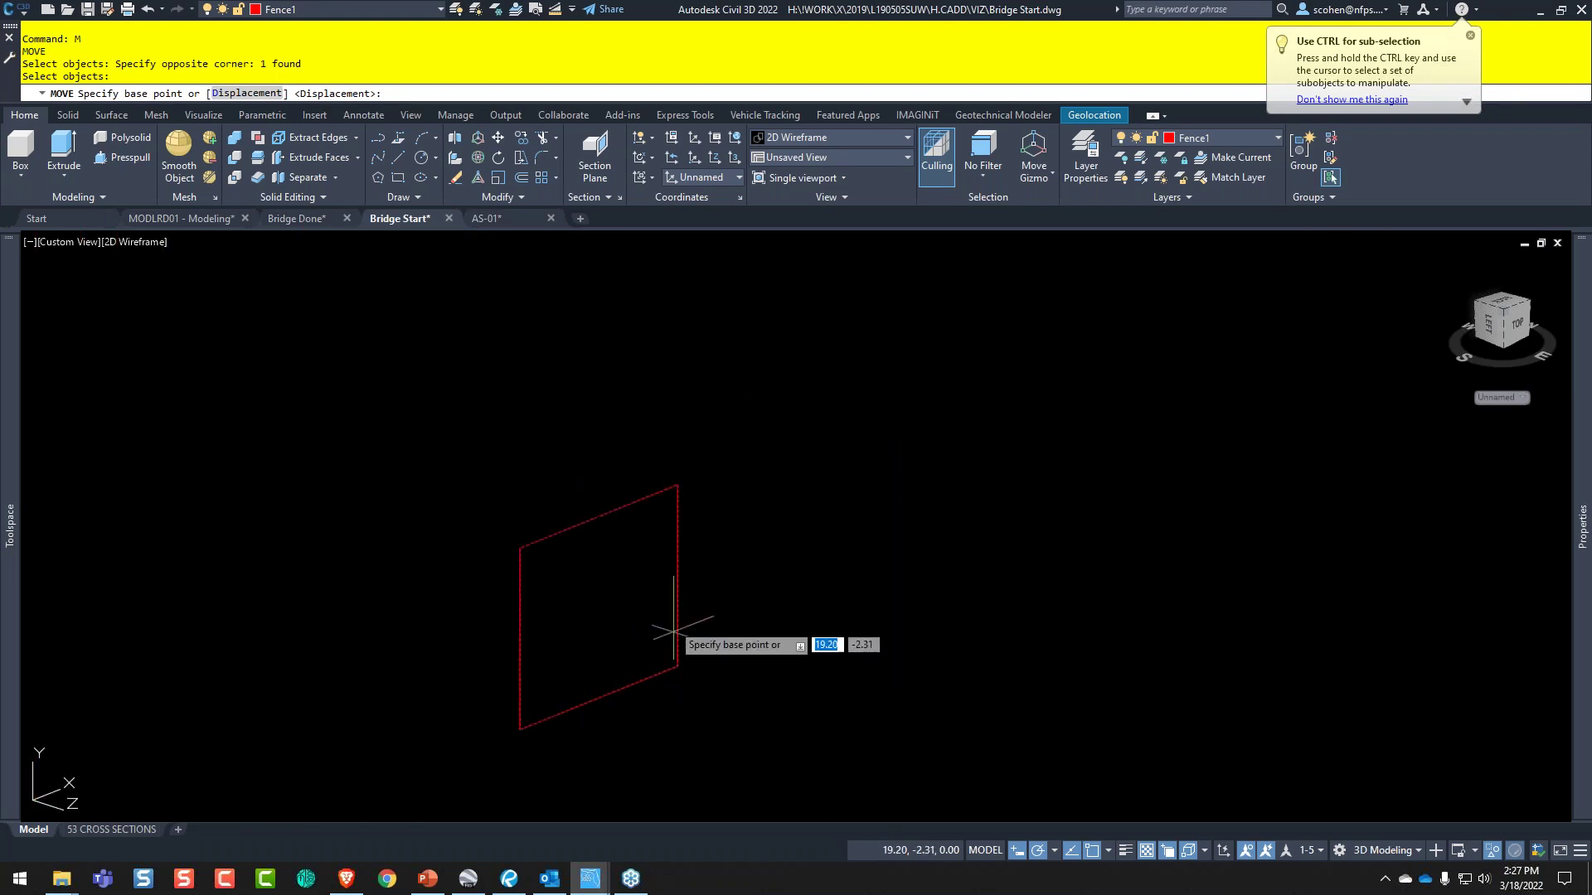
{"action": "mouse_move", "coordinate": [519, 638]}
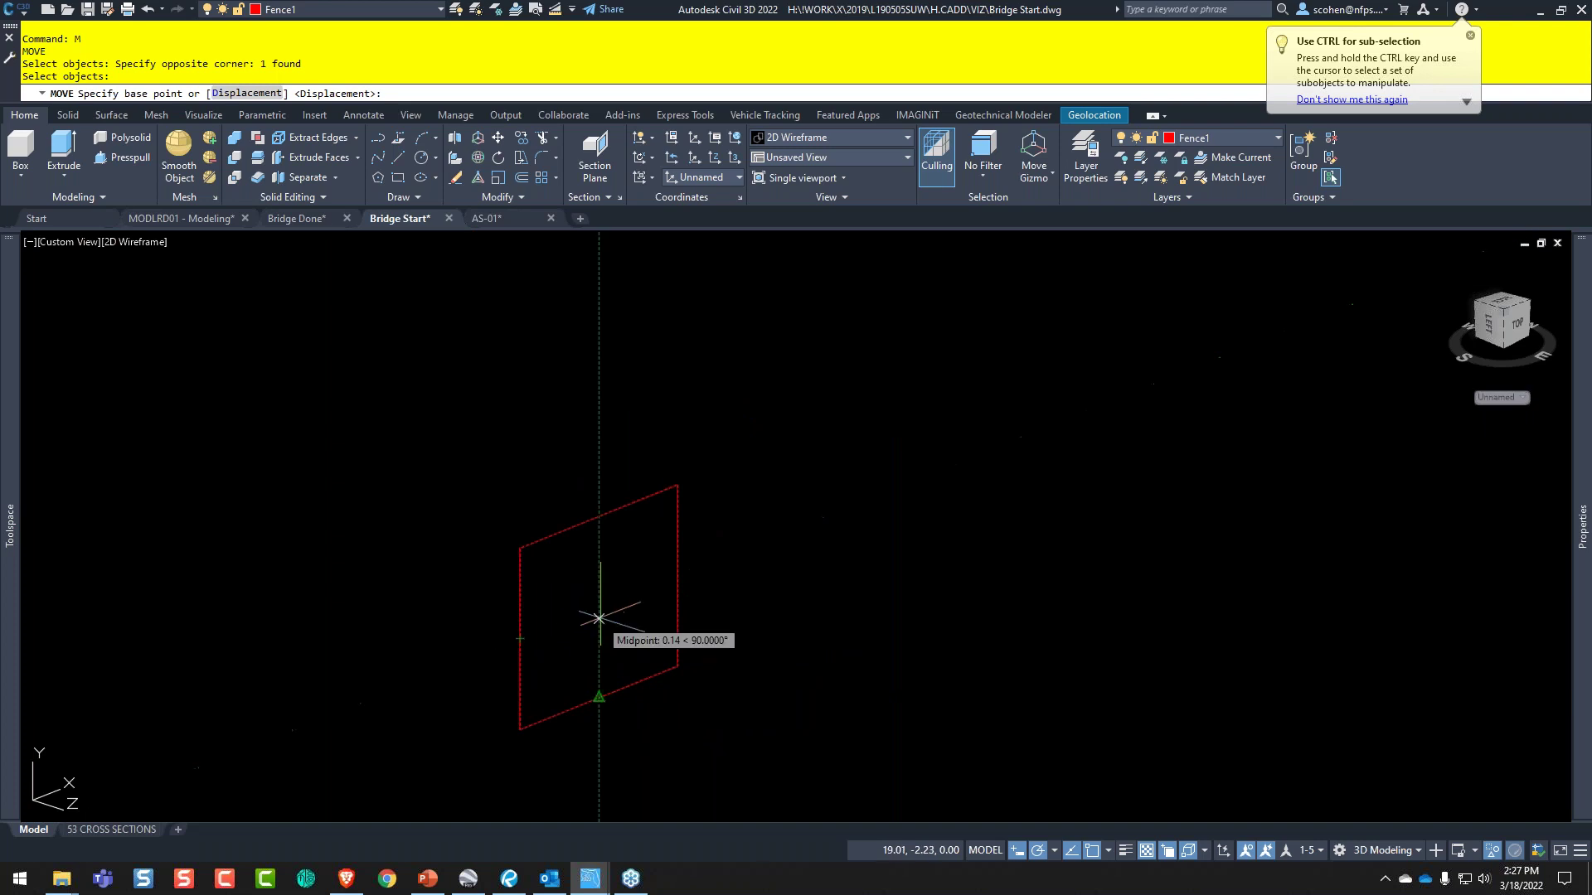
{"action": "left_click", "coordinate": [599, 606]}
{"action": "scroll", "coordinate": [355, 505], "scroll_direction": "down", "scroll_amount": 6}
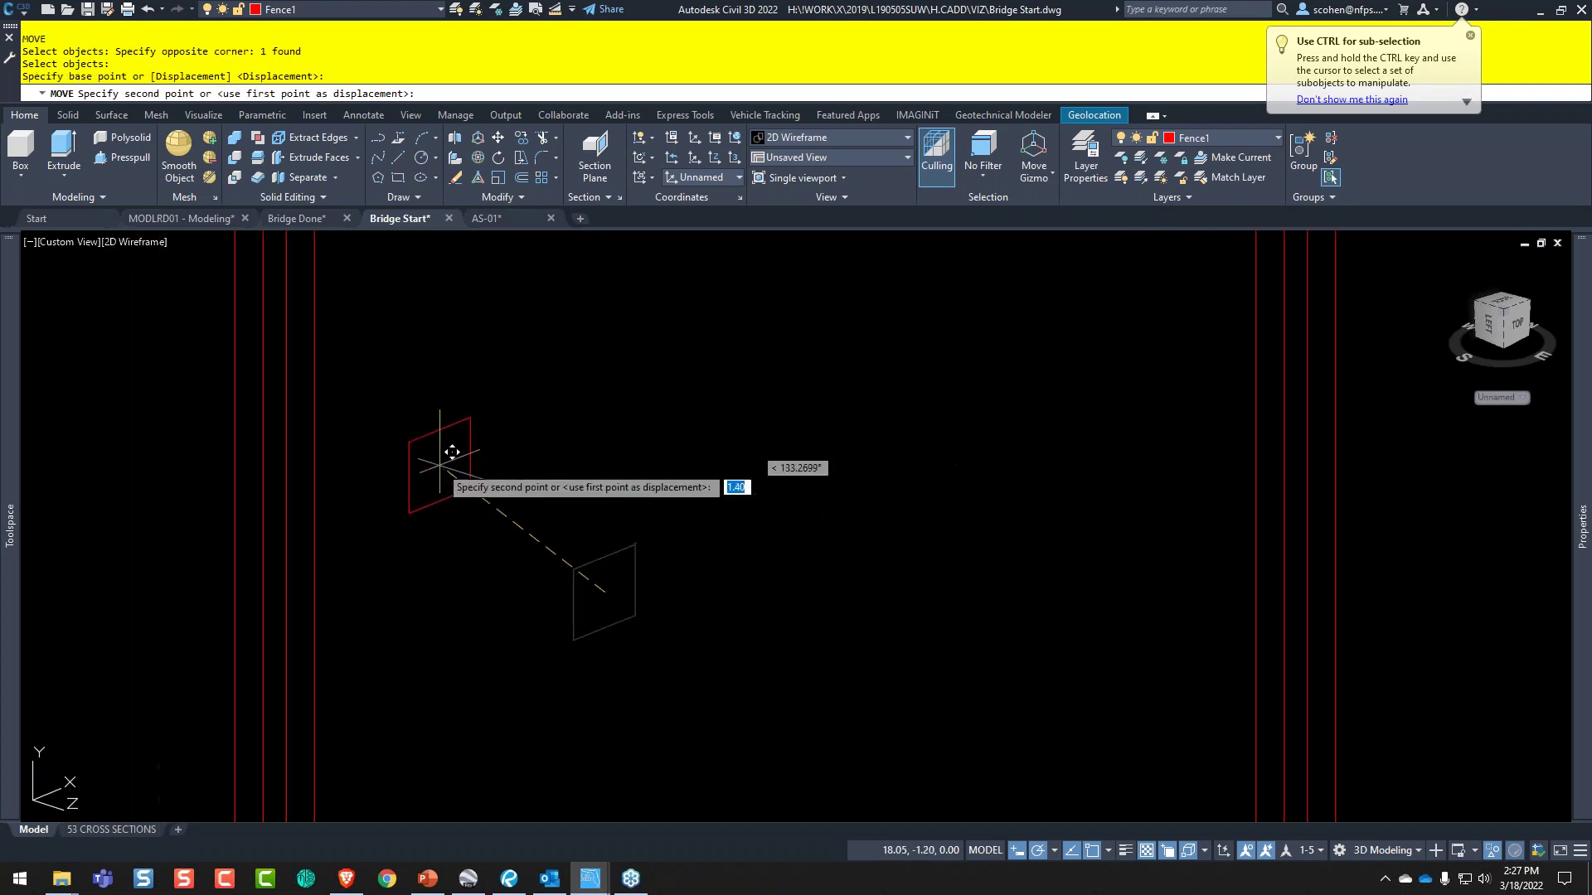
{"action": "middle_click_drag", "start_coordinate": [461, 391], "coordinate": [461, 561]}
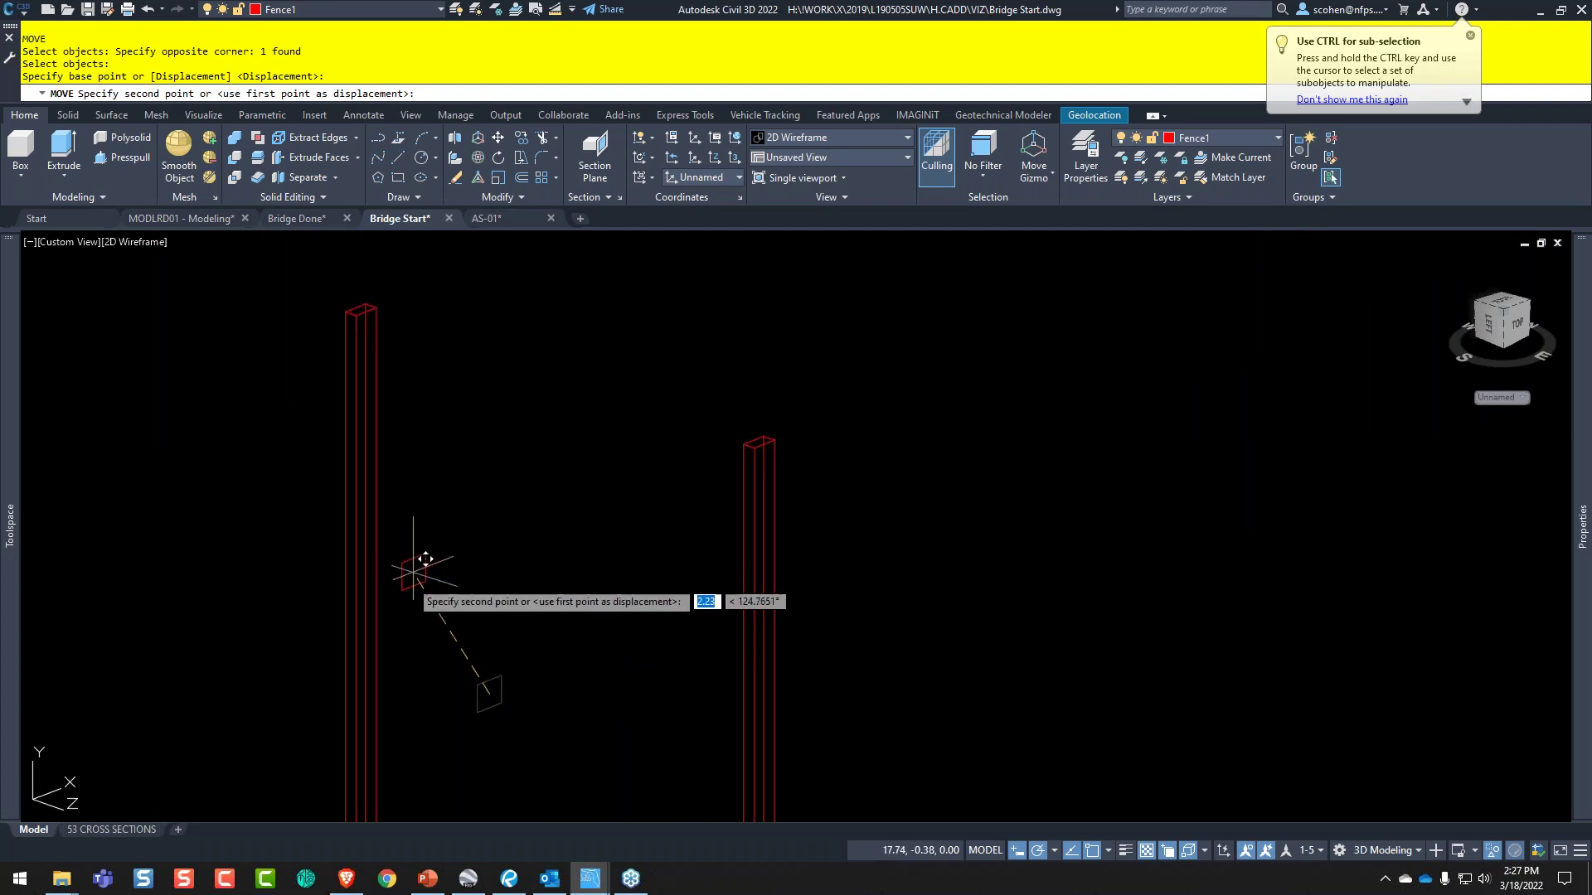
{"action": "right_click", "coordinate": [398, 608], "text": "shift"}
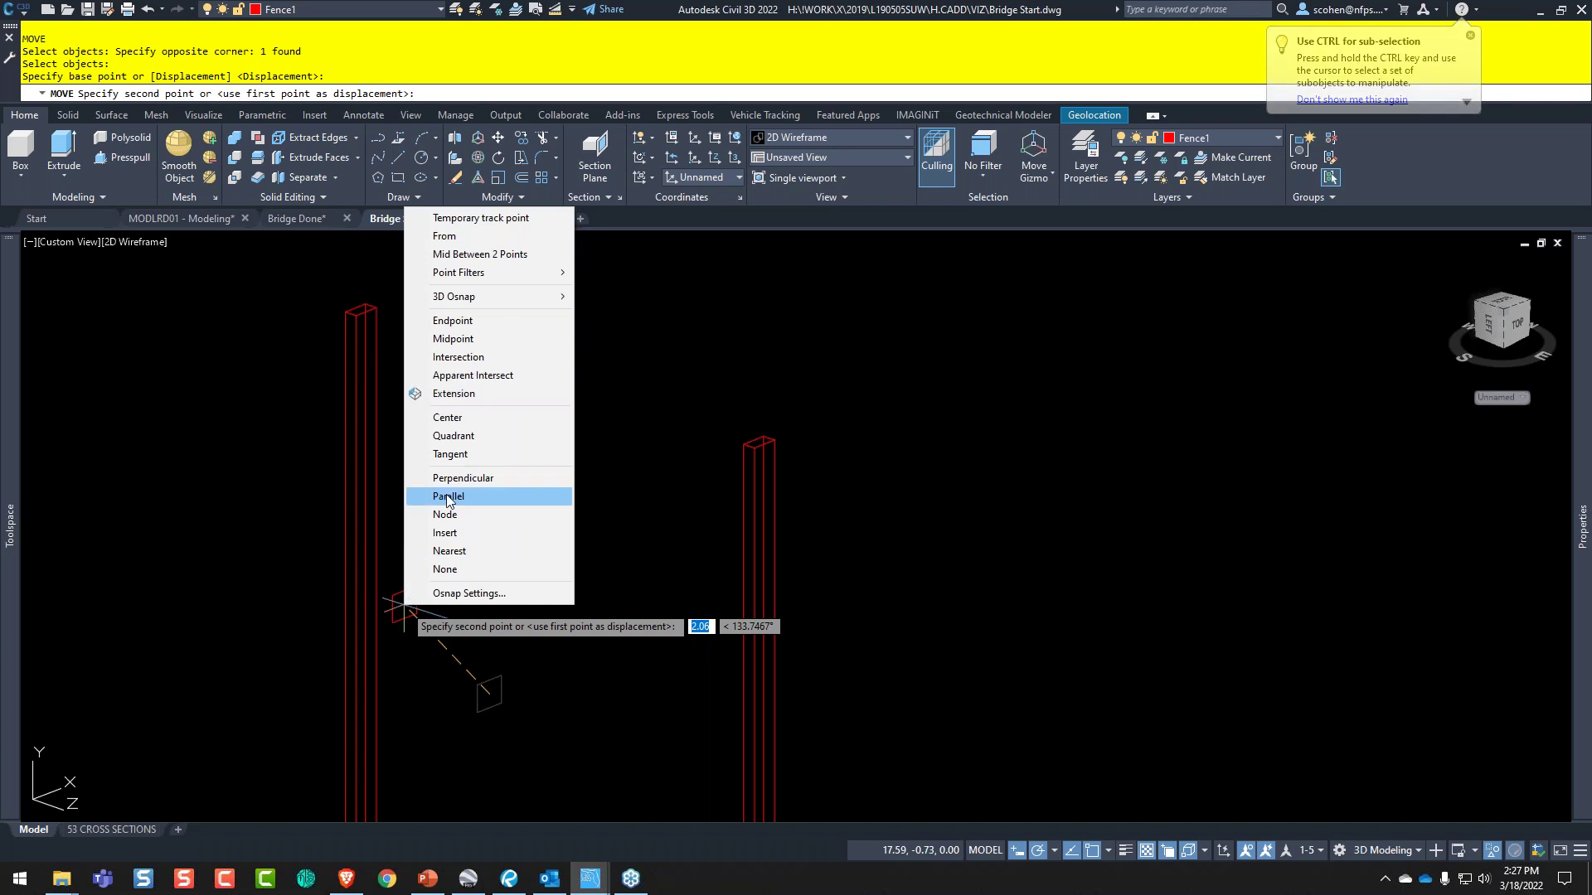
{"action": "left_click", "coordinate": [479, 253]}
{"action": "scroll", "coordinate": [483, 476], "scroll_direction": "up", "scroll_amount": 2}
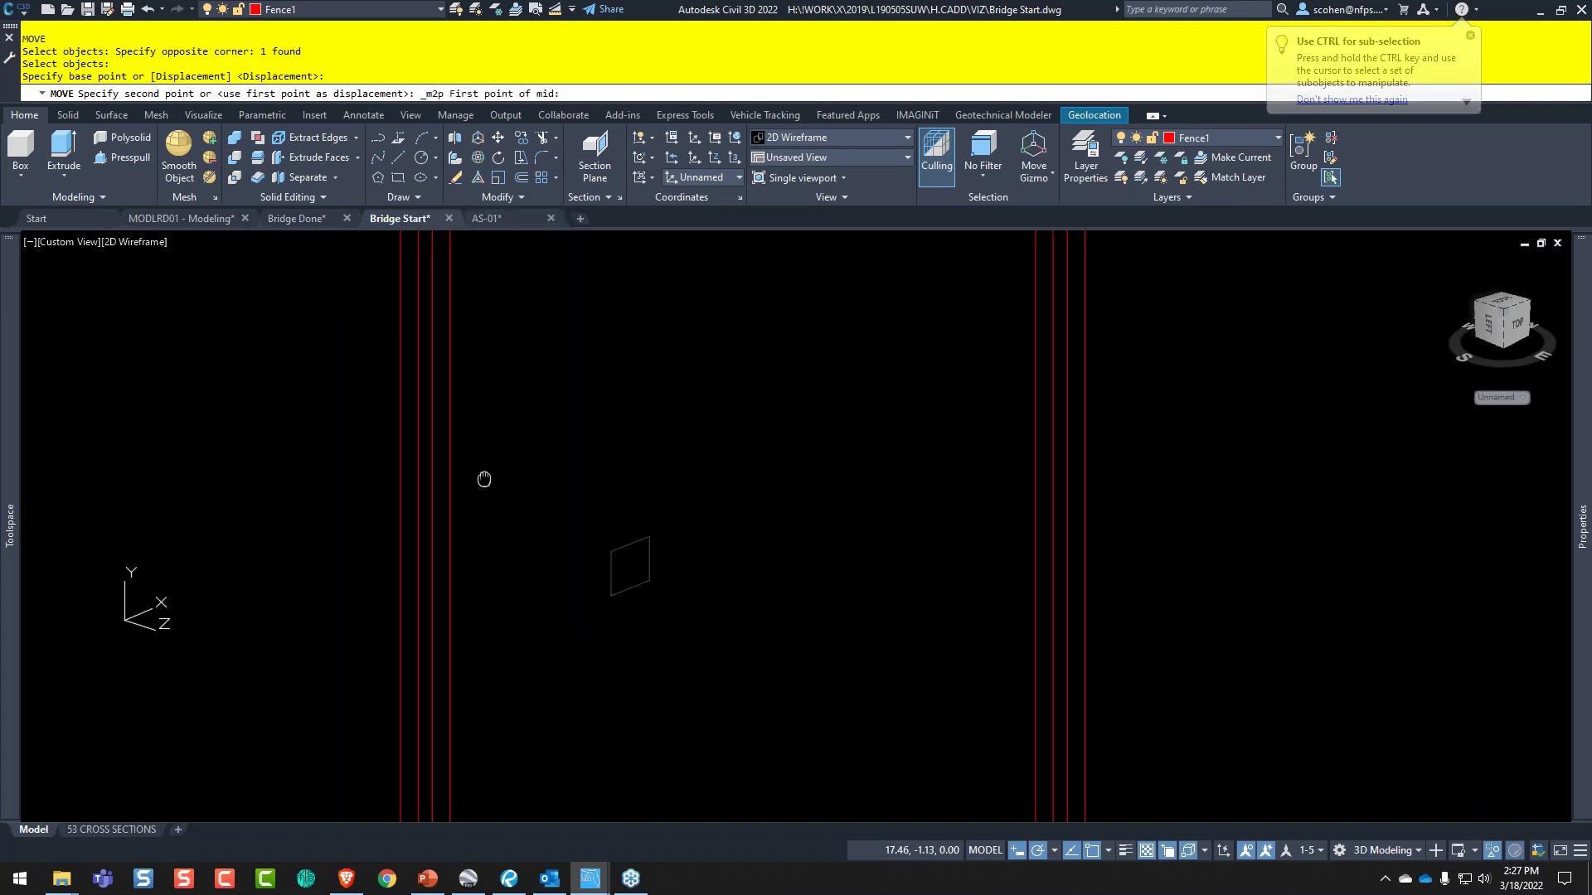
{"action": "scroll", "coordinate": [491, 490], "scroll_direction": "up", "scroll_amount": 3}
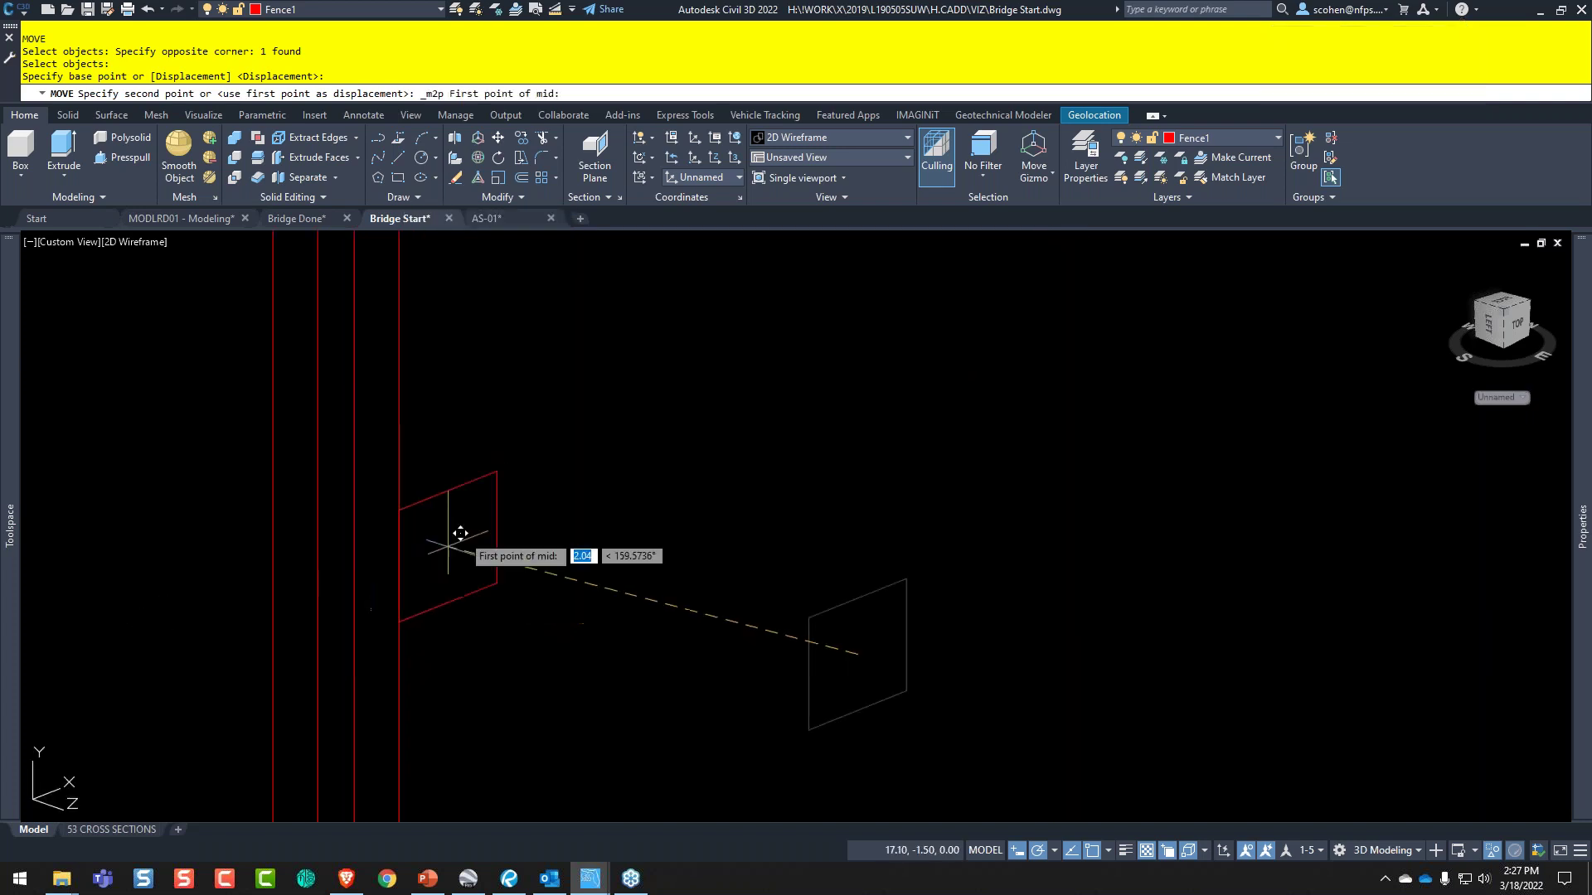
{"action": "key", "text": "Escape"}
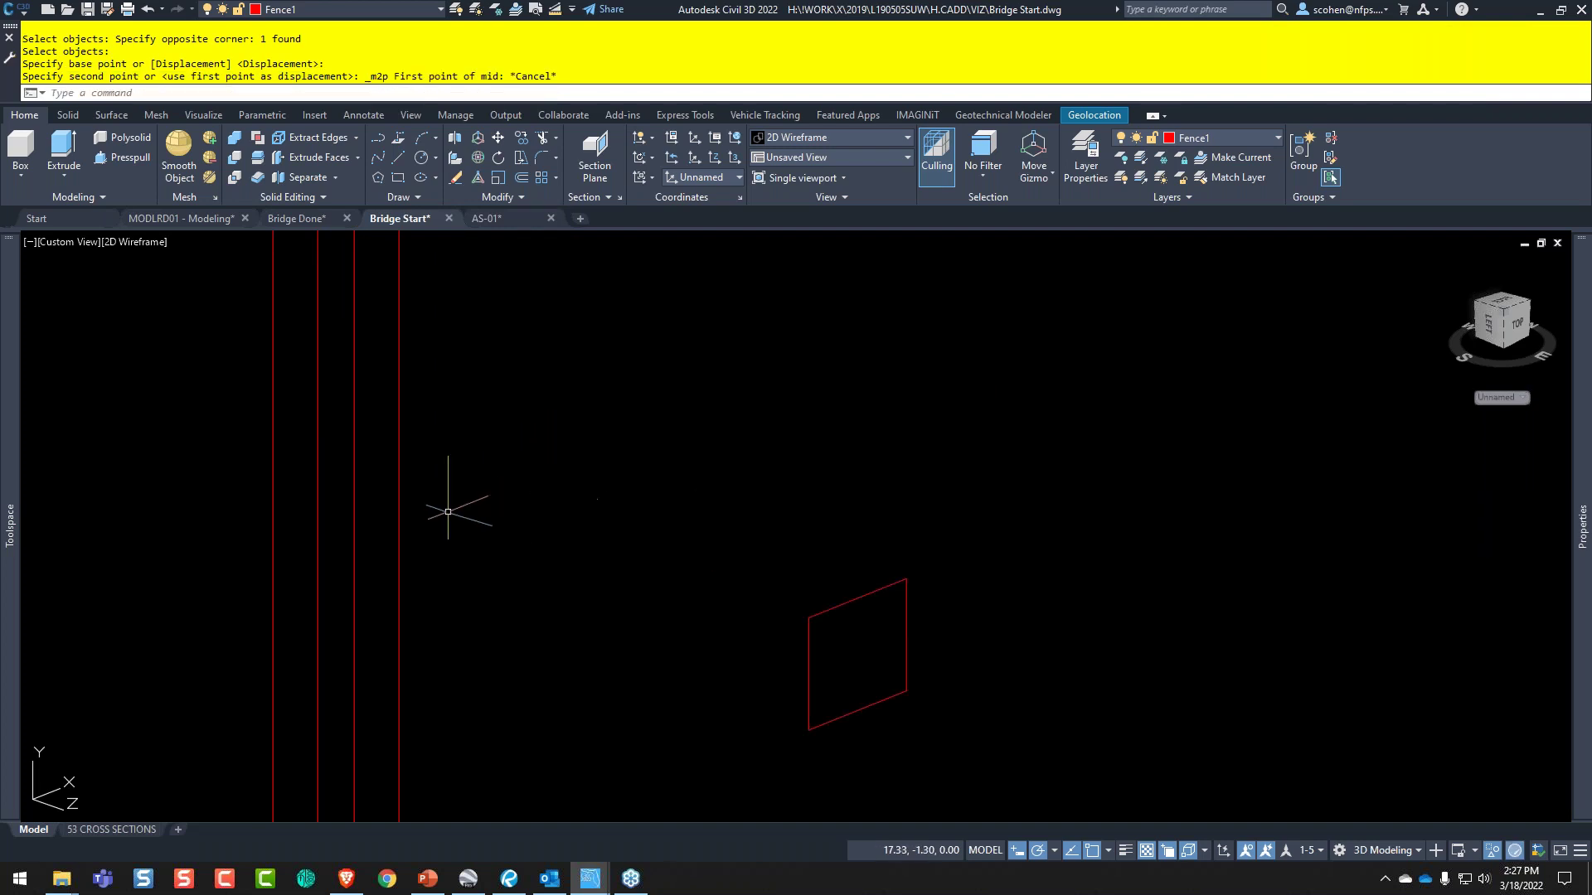
- Move the rail rectangle by its centre onto the first picket of the row
{"action": "left_click", "coordinate": [879, 569]}
{"action": "left_click", "coordinate": [847, 612]}
{"action": "type", "text": "m"}
{"action": "key", "text": "space"}
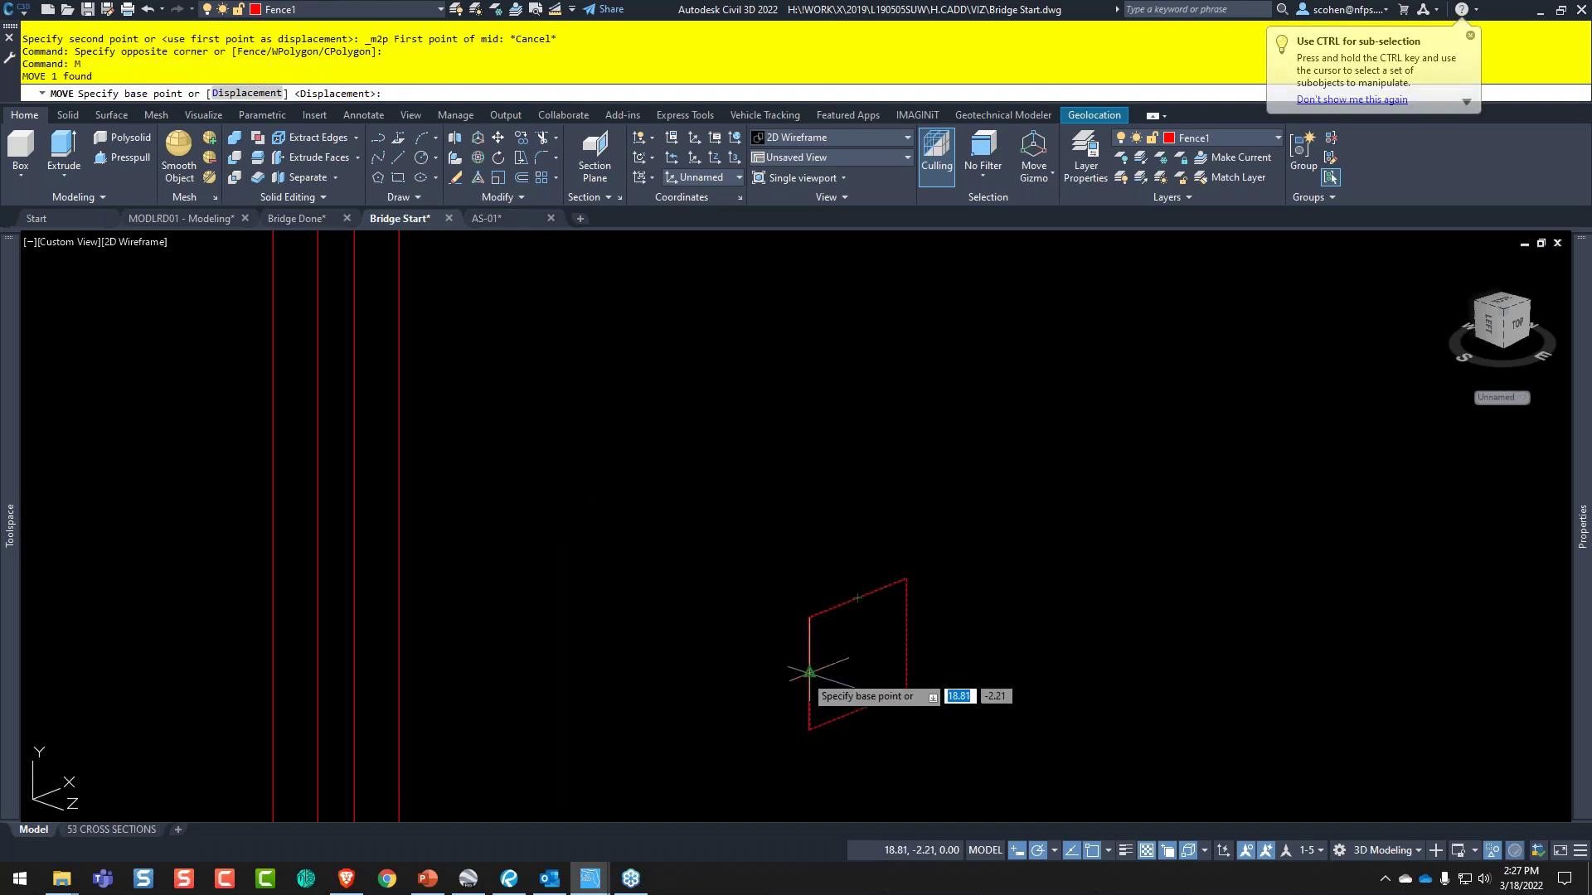
{"action": "left_click", "coordinate": [844, 659]}
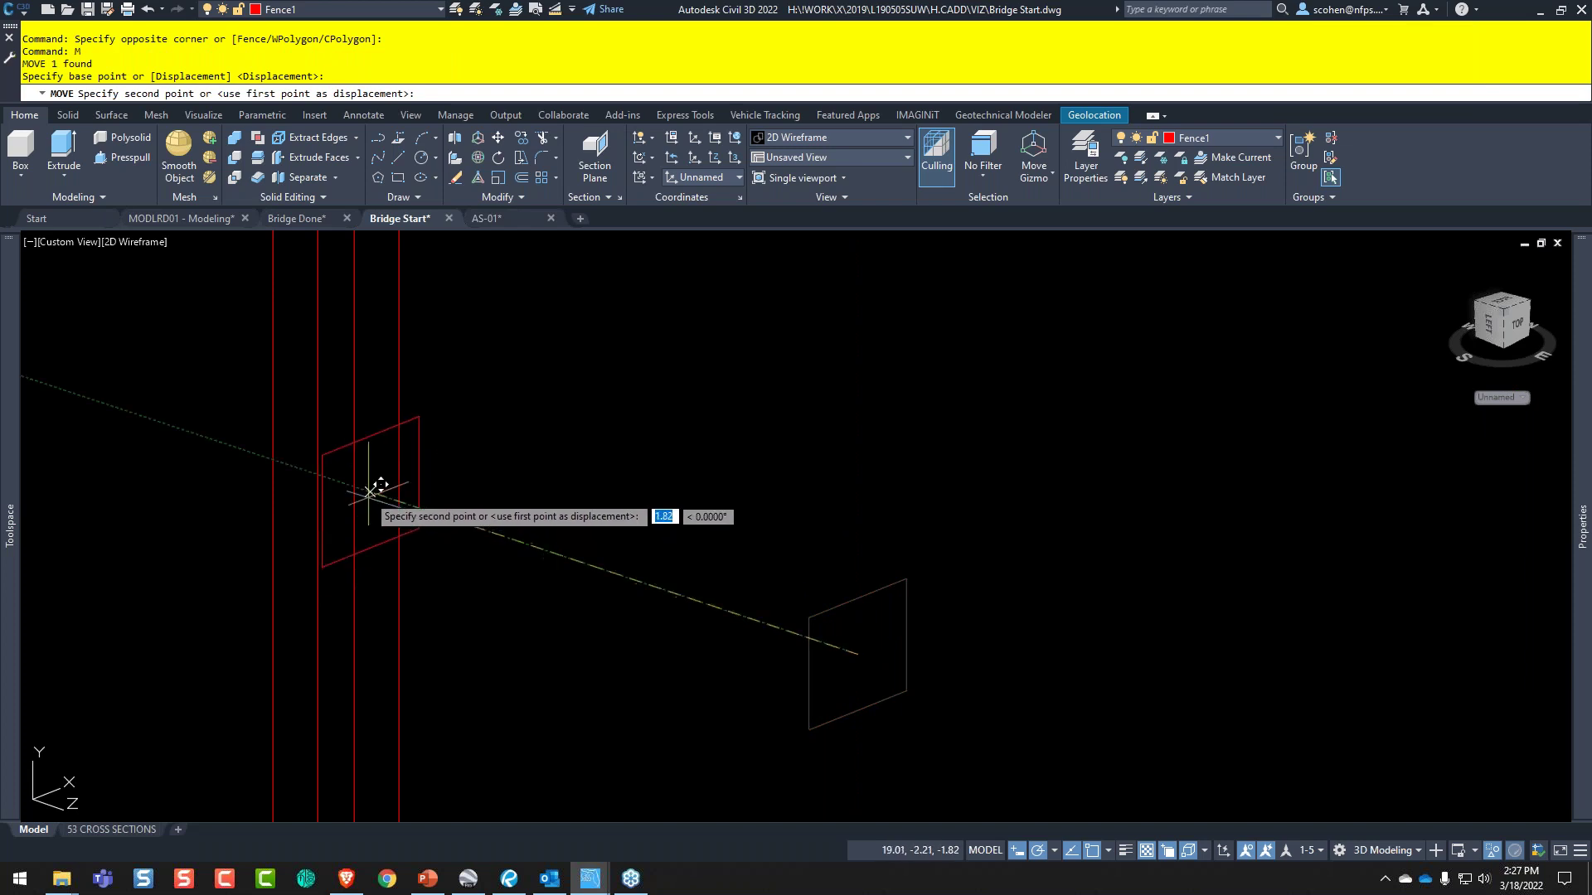
{"action": "scroll", "coordinate": [377, 484], "scroll_direction": "down", "scroll_amount": 5}
{"action": "scroll", "coordinate": [374, 483], "scroll_direction": "up", "scroll_amount": 4}
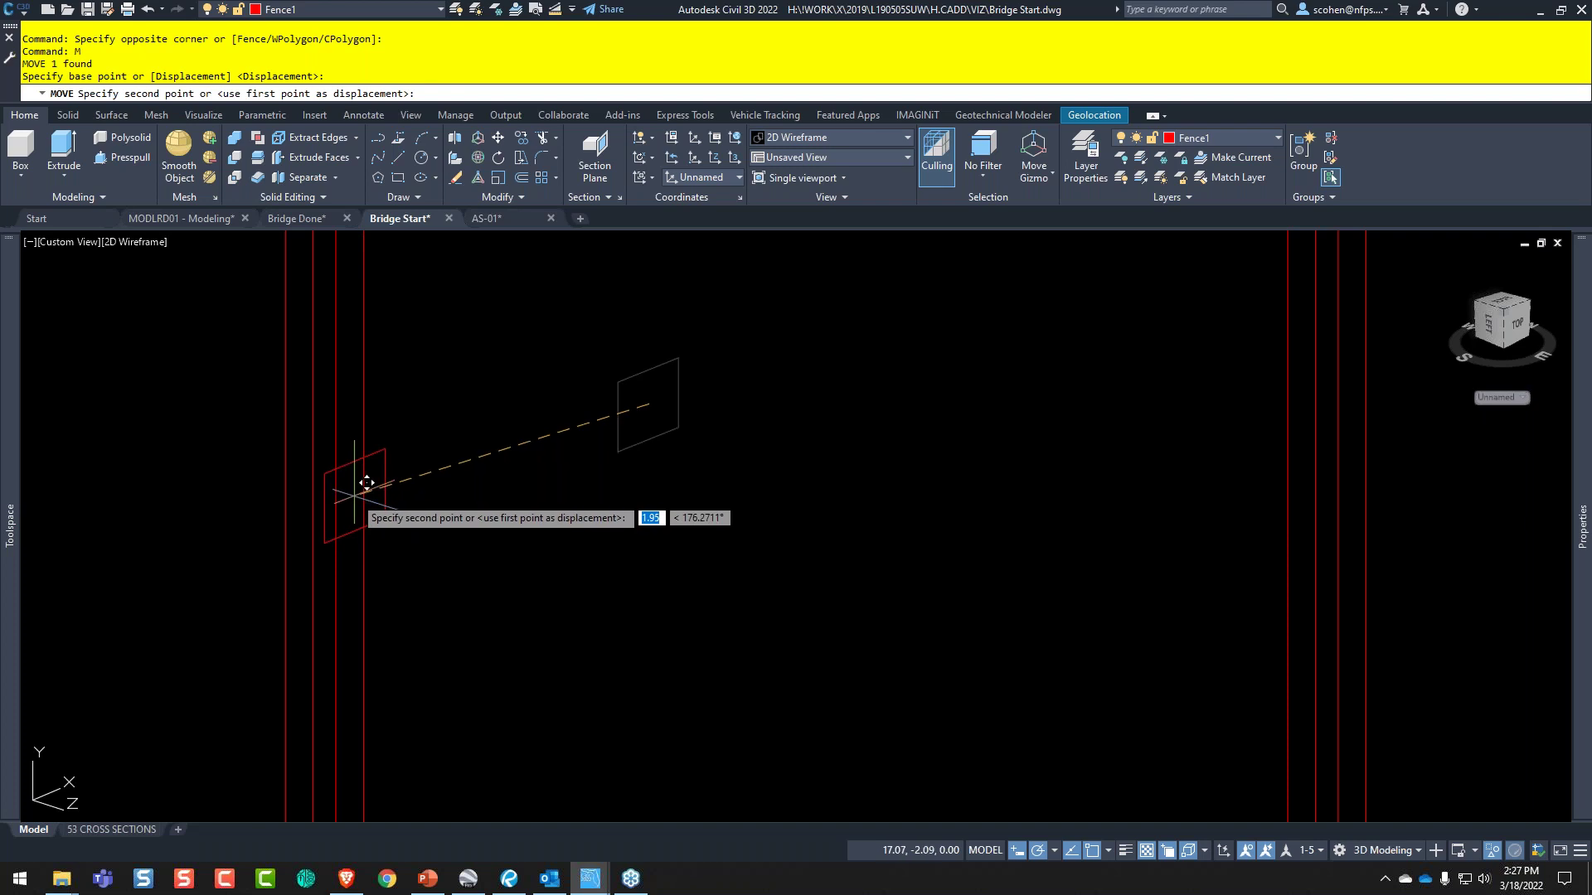
{"action": "key", "text": "Return"}
- Stretch one vertical side of the rail rectangle from its midpoint perpendicular onto the first picket's nearest vertical edge
{"action": "middle_click_drag", "start_coordinate": [504, 459], "coordinate": [565, 626]}
{"action": "scroll", "coordinate": [533, 486], "scroll_direction": "down", "scroll_amount": 3}
{"action": "middle_click_drag", "start_coordinate": [533, 486], "coordinate": [518, 558], "text": "shift"}
{"action": "scroll", "coordinate": [466, 445], "scroll_direction": "up", "scroll_amount": 5}
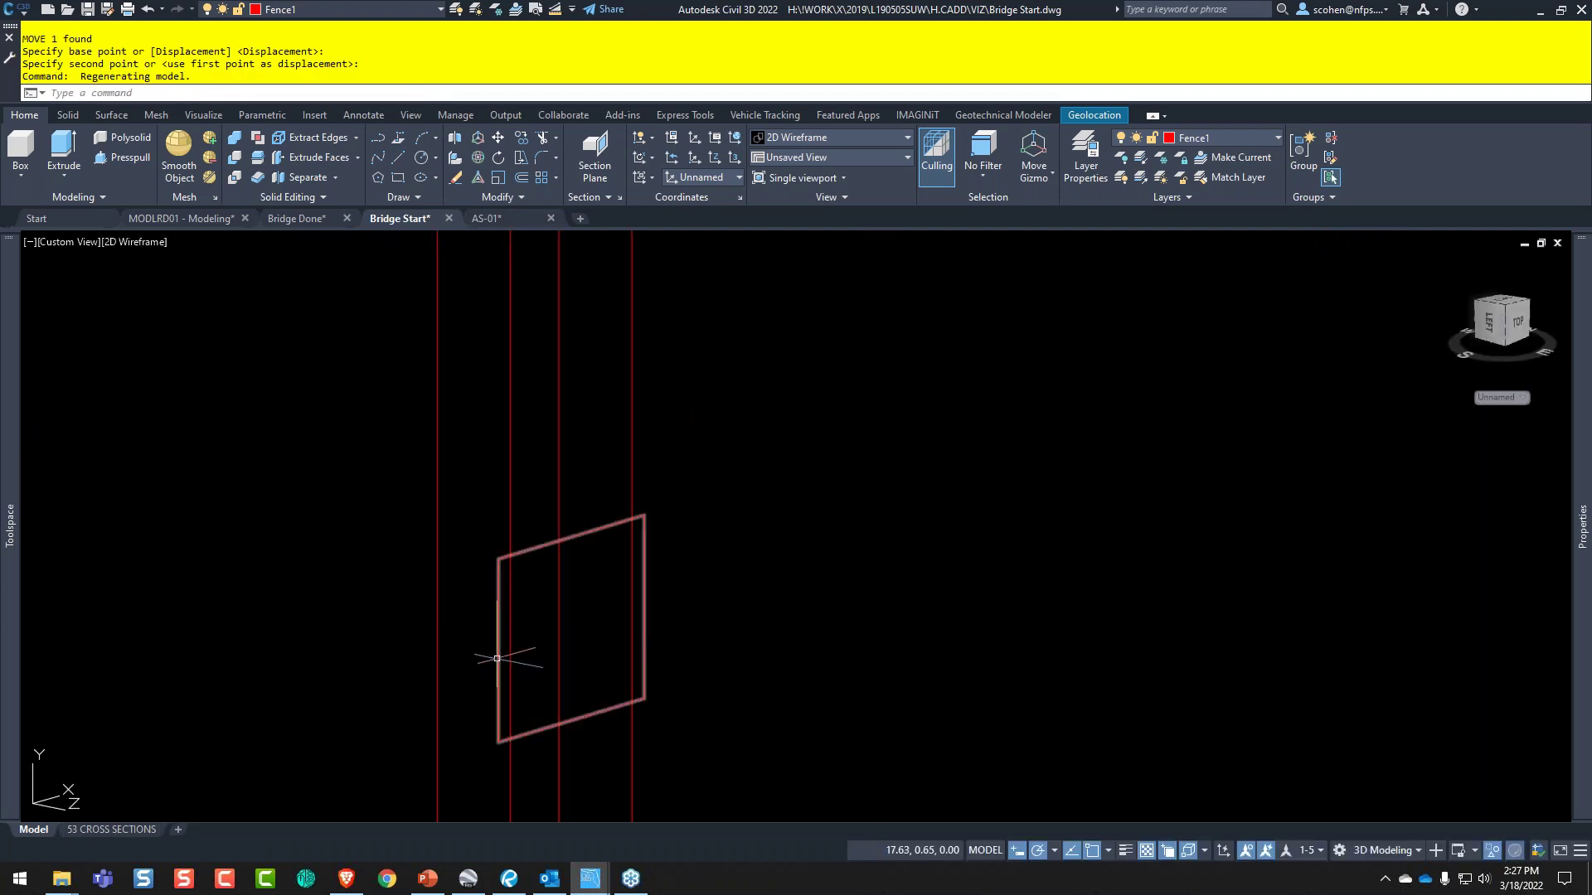
{"action": "left_click", "coordinate": [498, 657]}
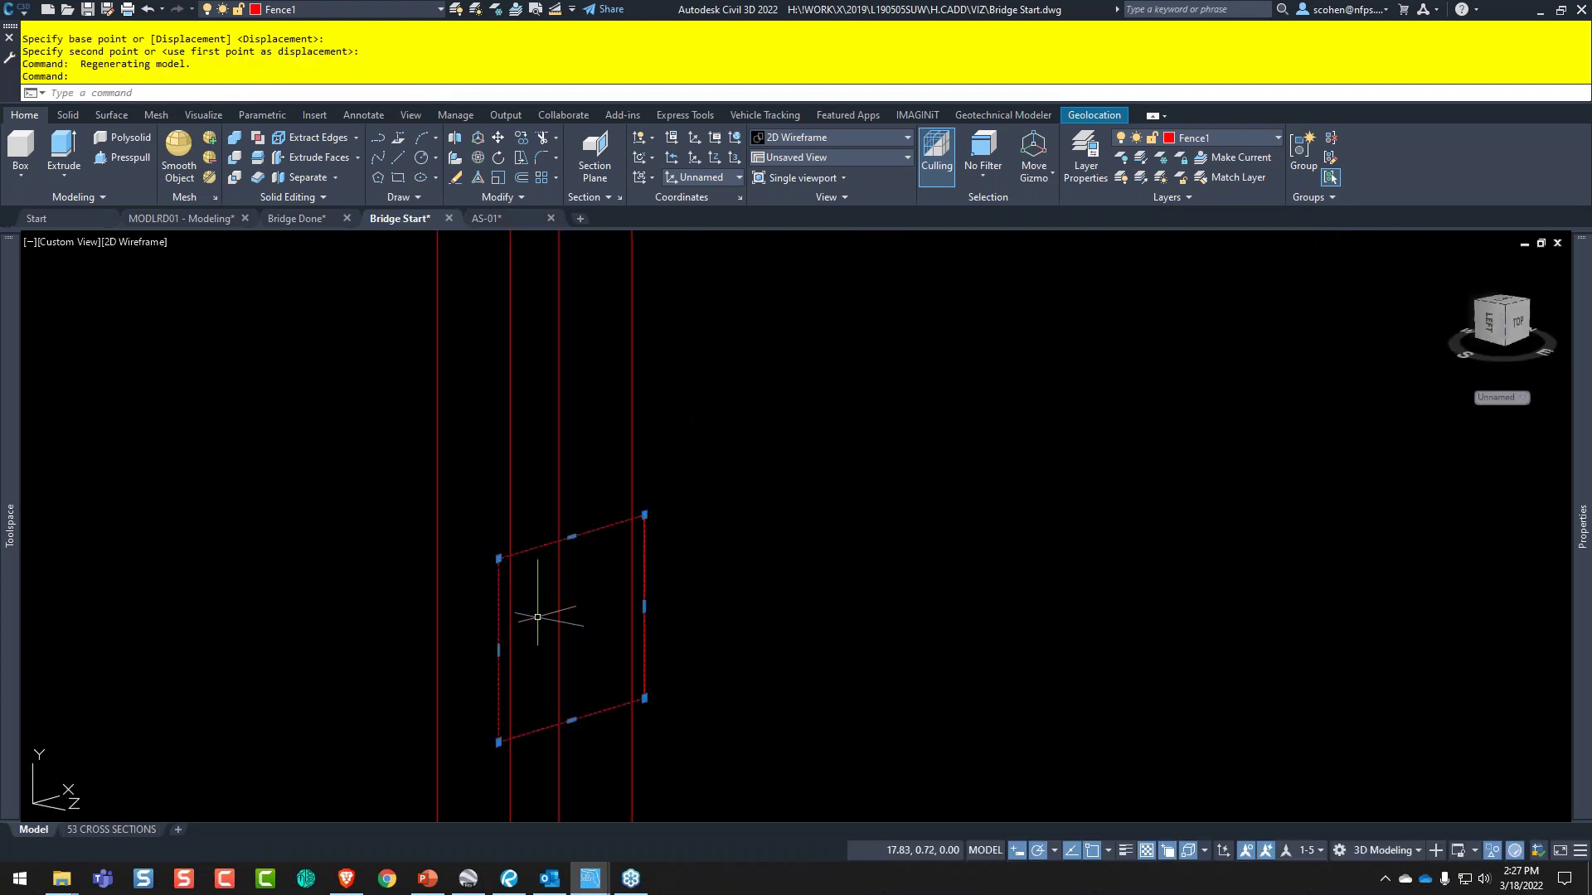
{"action": "scroll", "coordinate": [487, 647], "scroll_direction": "up", "scroll_amount": 4}
{"action": "left_click", "coordinate": [486, 648]}
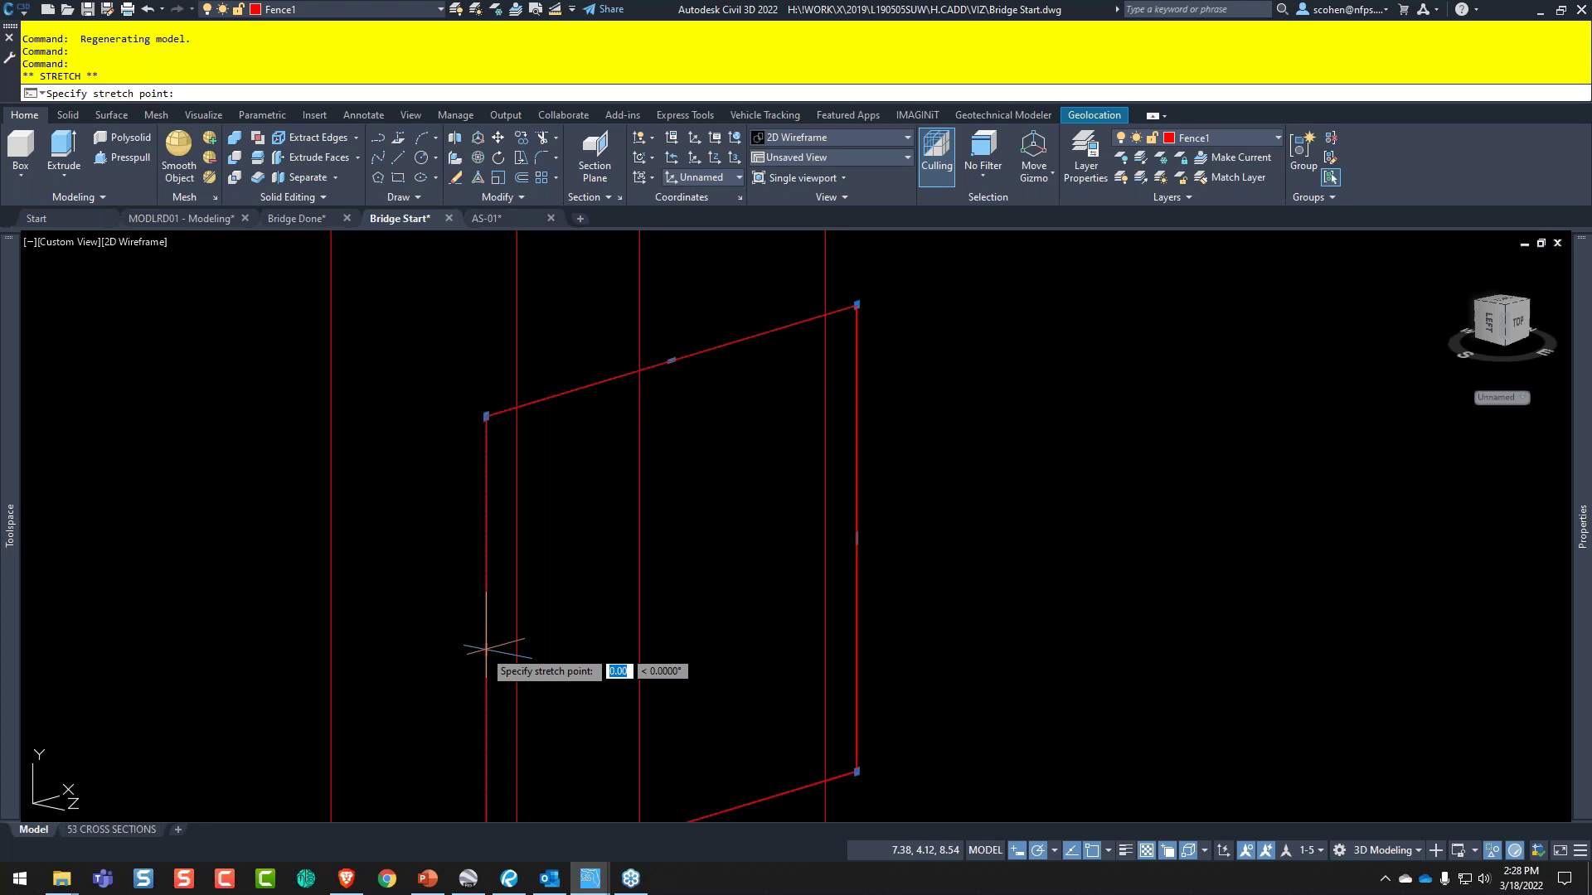
{"action": "key", "text": "alt+Tab"}
{"action": "key", "text": "alt+Tab"}
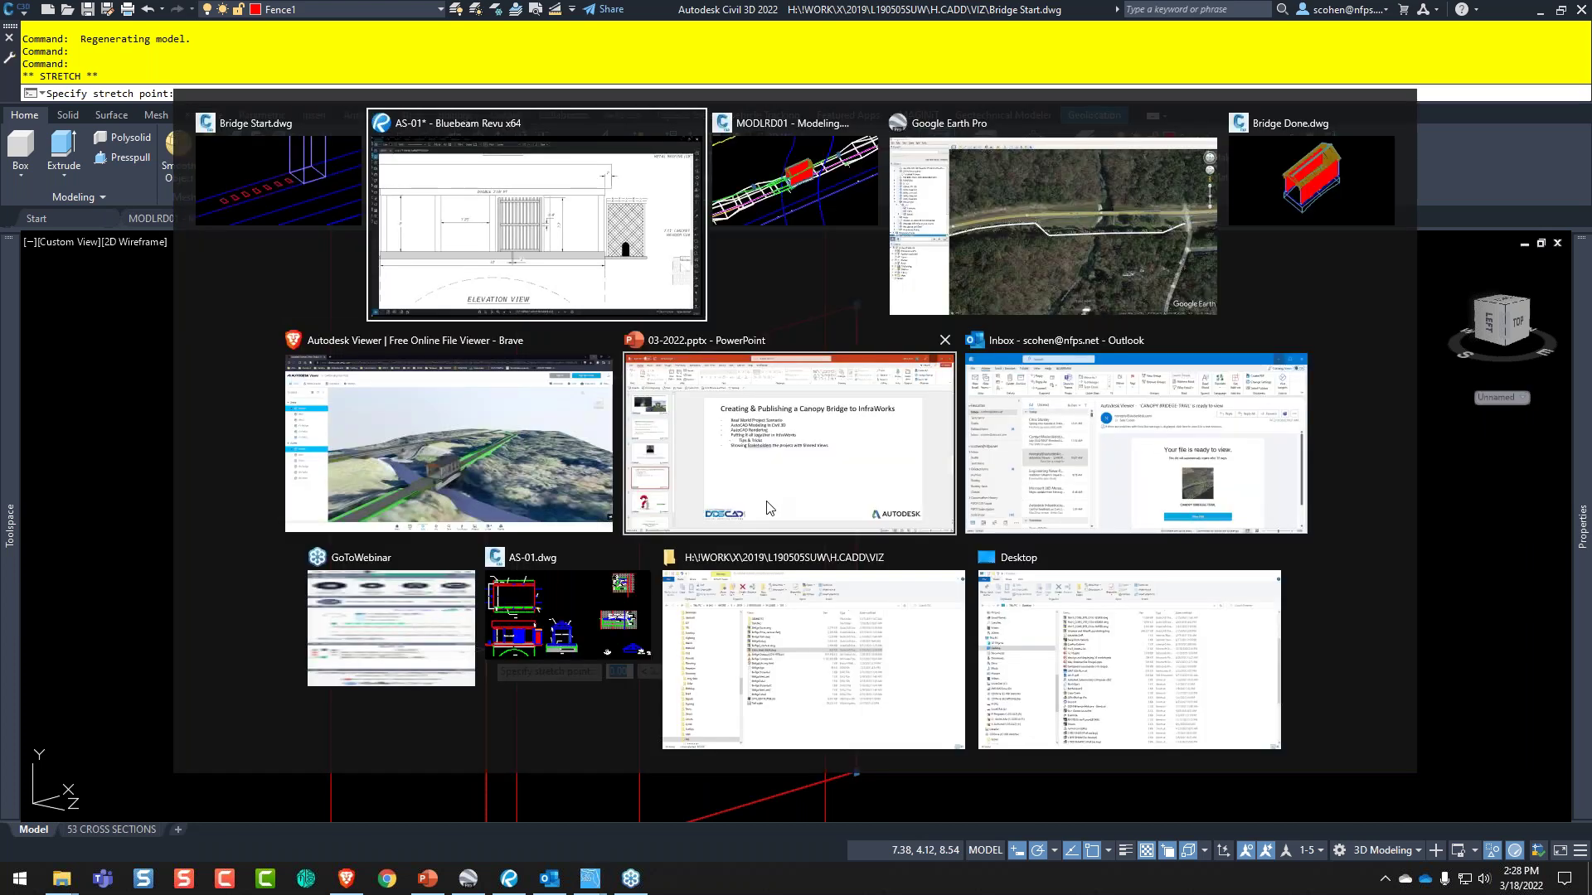
{"action": "key", "text": "alt+Tab"}
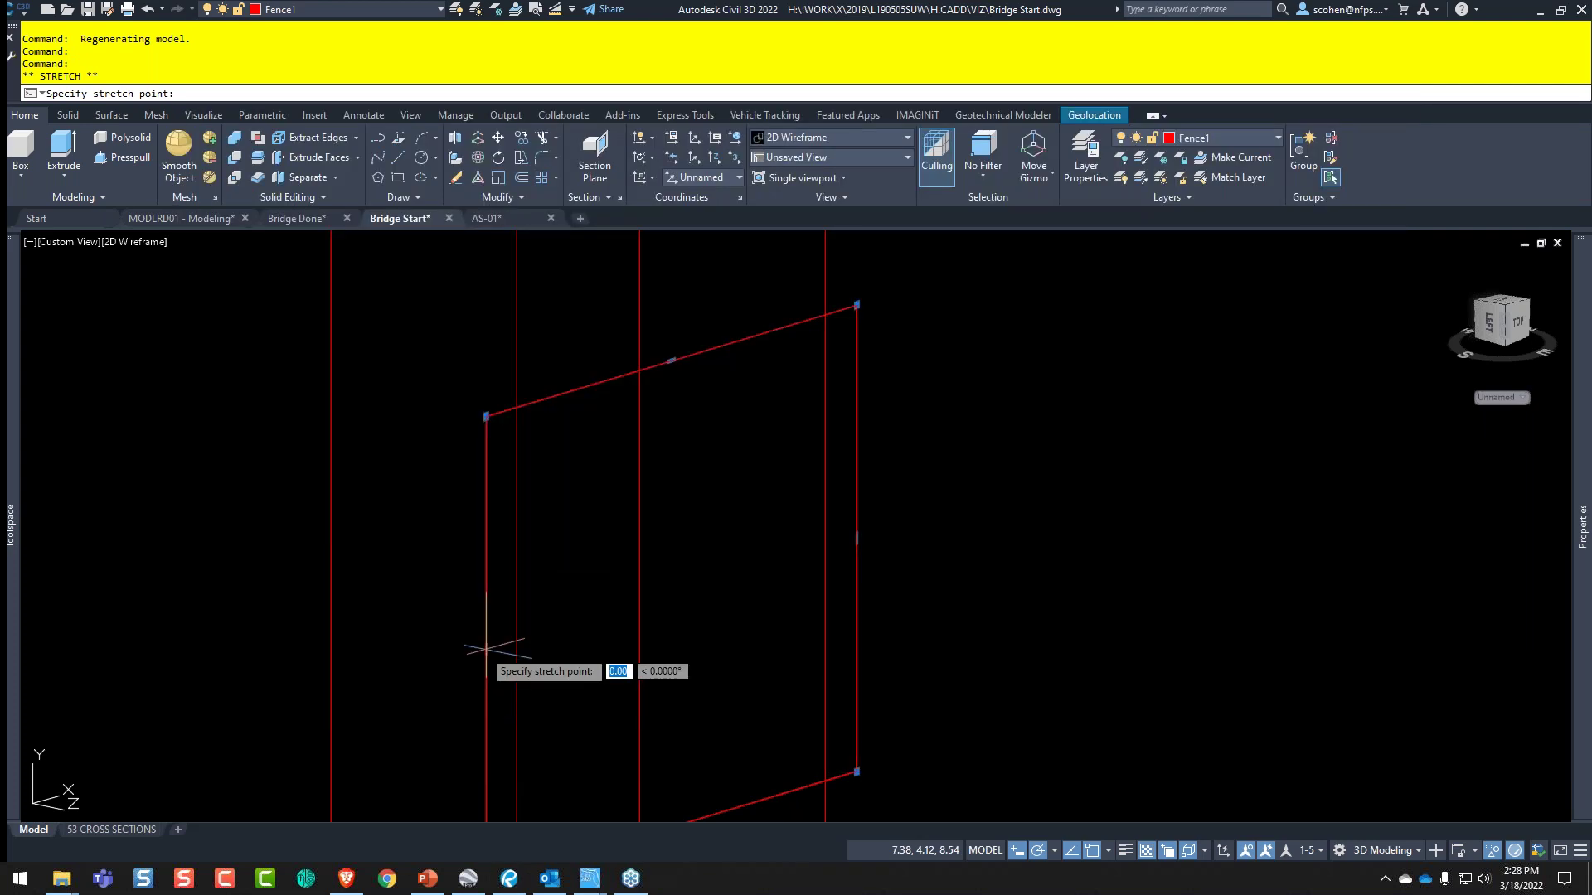
{"action": "key", "text": "alt+Tab"}
{"action": "key", "text": "alt+Tab"}
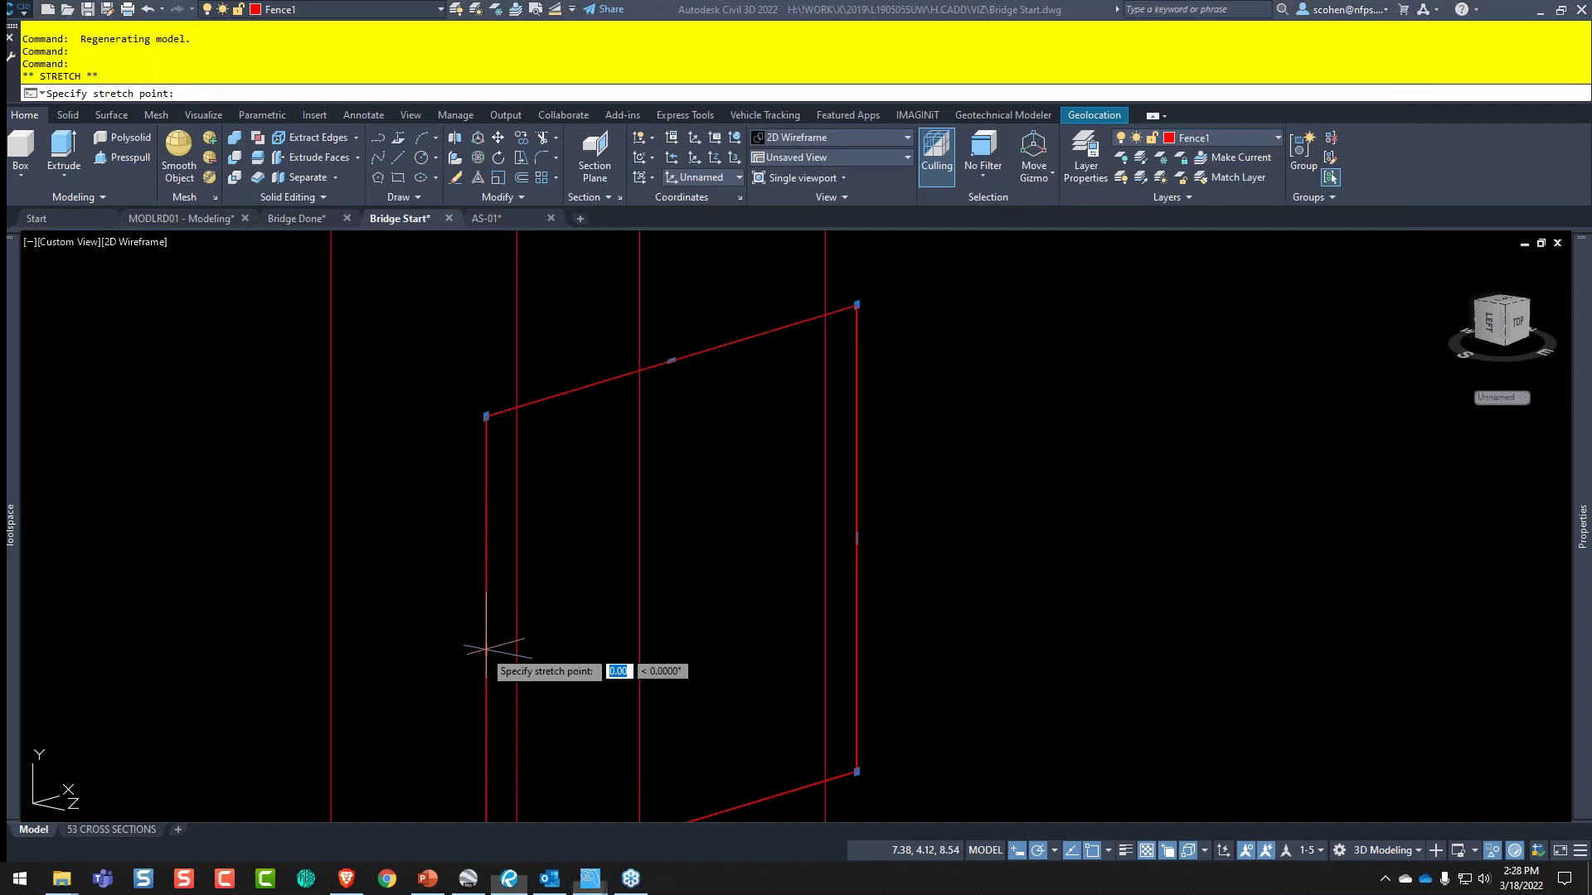
{"action": "right_click", "coordinate": [1061, 538], "text": "shift"}
{"action": "left_click", "coordinate": [1141, 412]}
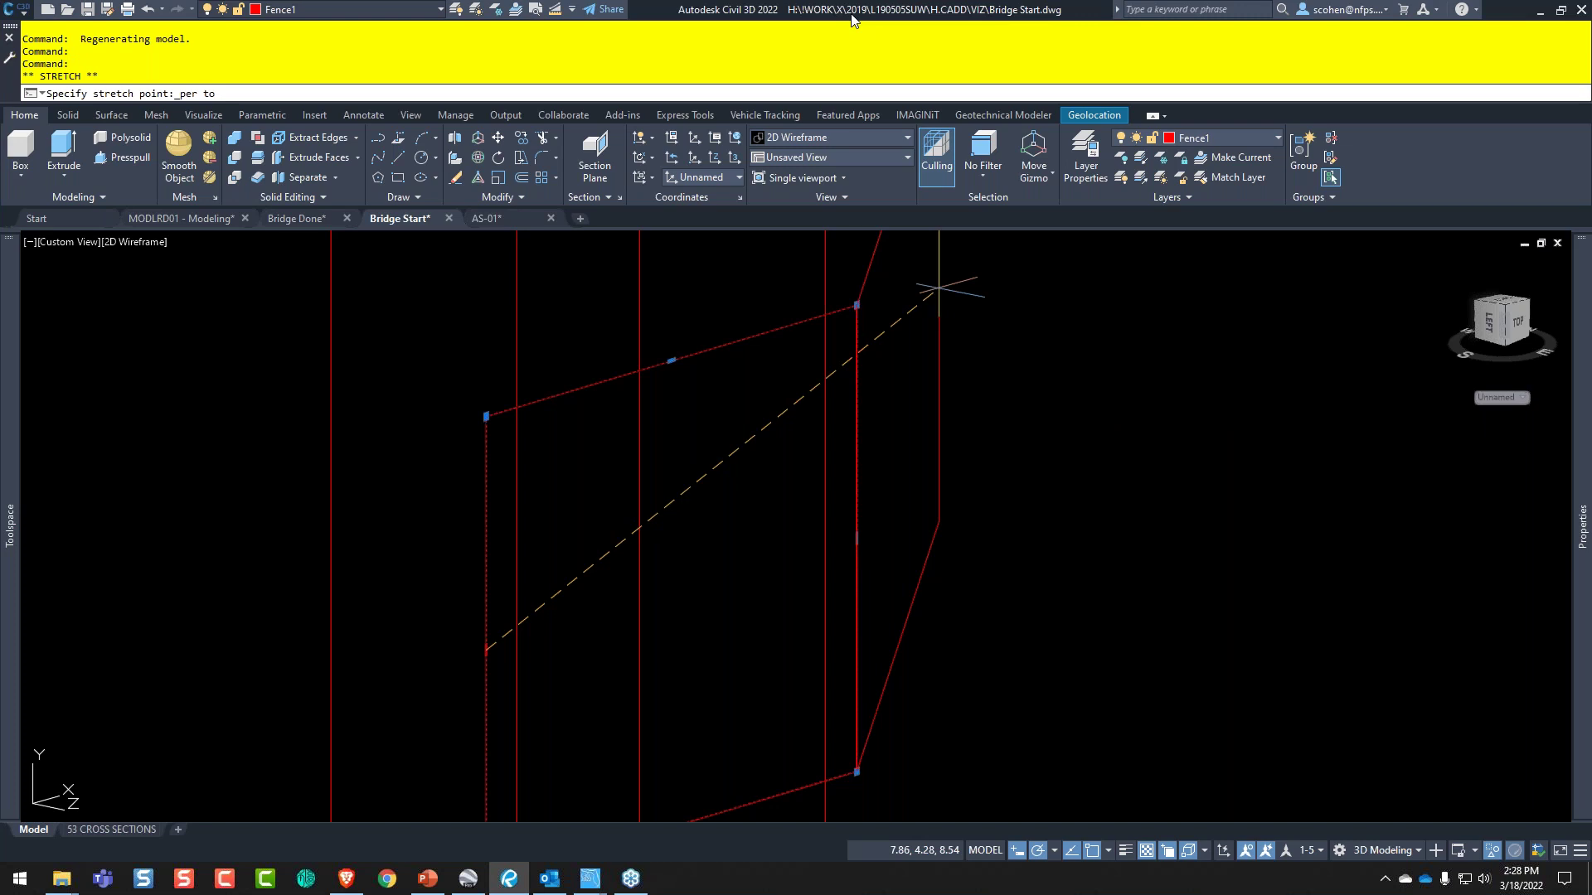
{"action": "left_click", "coordinate": [515, 540]}
- Stretch the rectangle's opposite vertical side onto the picket's other edge so the rail profile matches the picket depth
{"action": "left_click", "coordinate": [856, 539]}
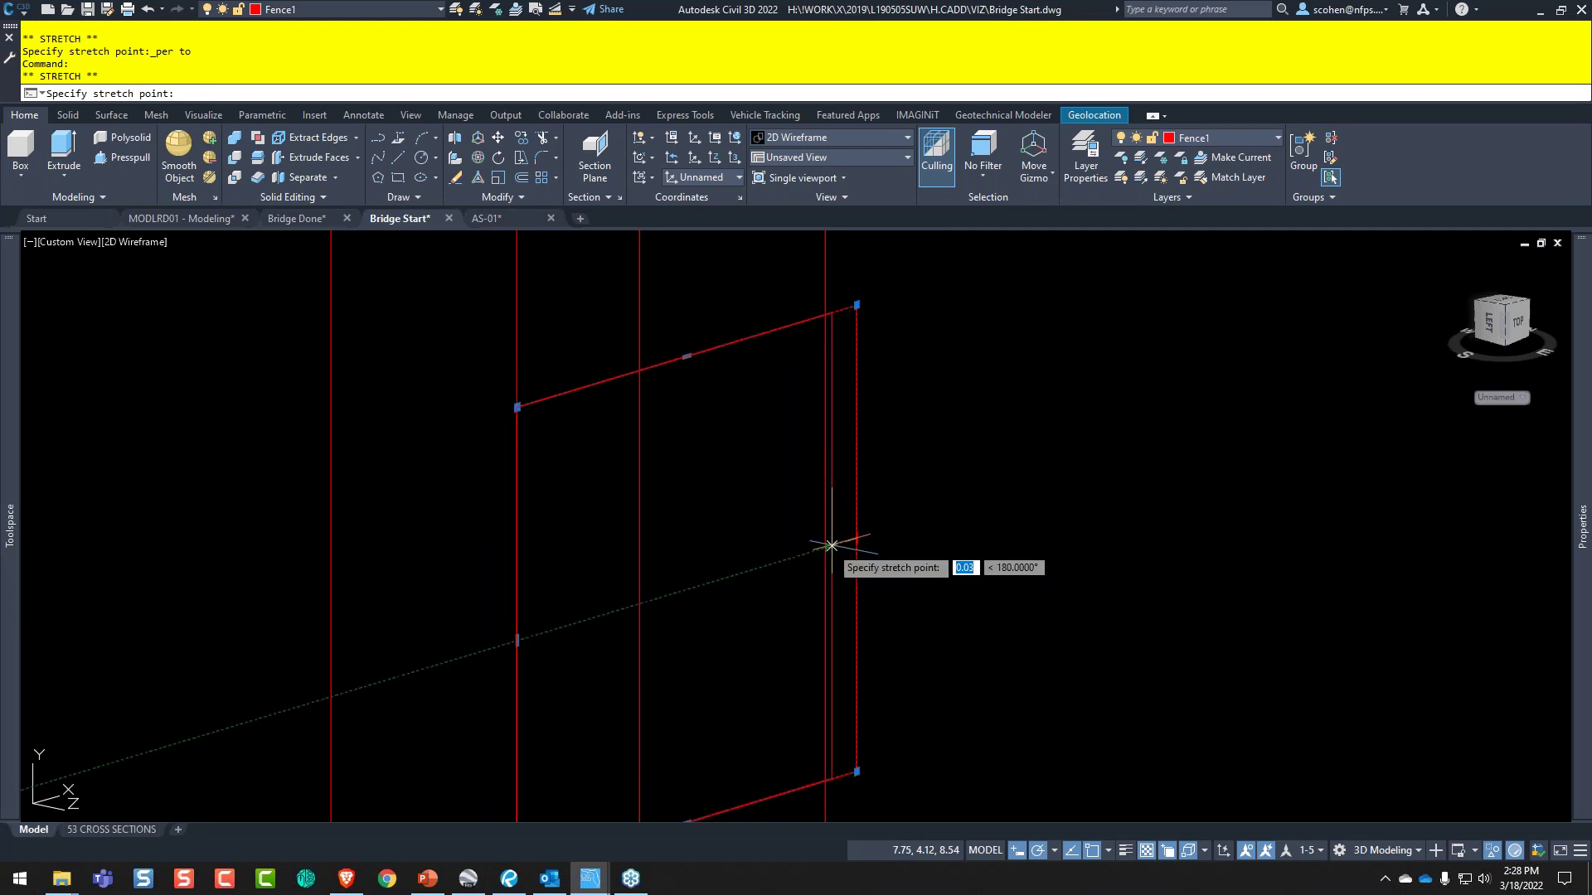
{"action": "left_click", "coordinate": [832, 546]}
{"action": "scroll", "coordinate": [1069, 526], "scroll_direction": "down", "scroll_amount": 10}
{"action": "scroll", "coordinate": [1108, 539], "scroll_direction": "down", "scroll_amount": 2}
{"action": "middle_click_drag", "start_coordinate": [1108, 540], "coordinate": [877, 445]}
{"action": "key", "text": "Escape"}
- Extrude the rail rectangle as a solid from the first picket across to the end picket of the row
{"action": "scroll", "coordinate": [775, 410], "scroll_direction": "up", "scroll_amount": 4}
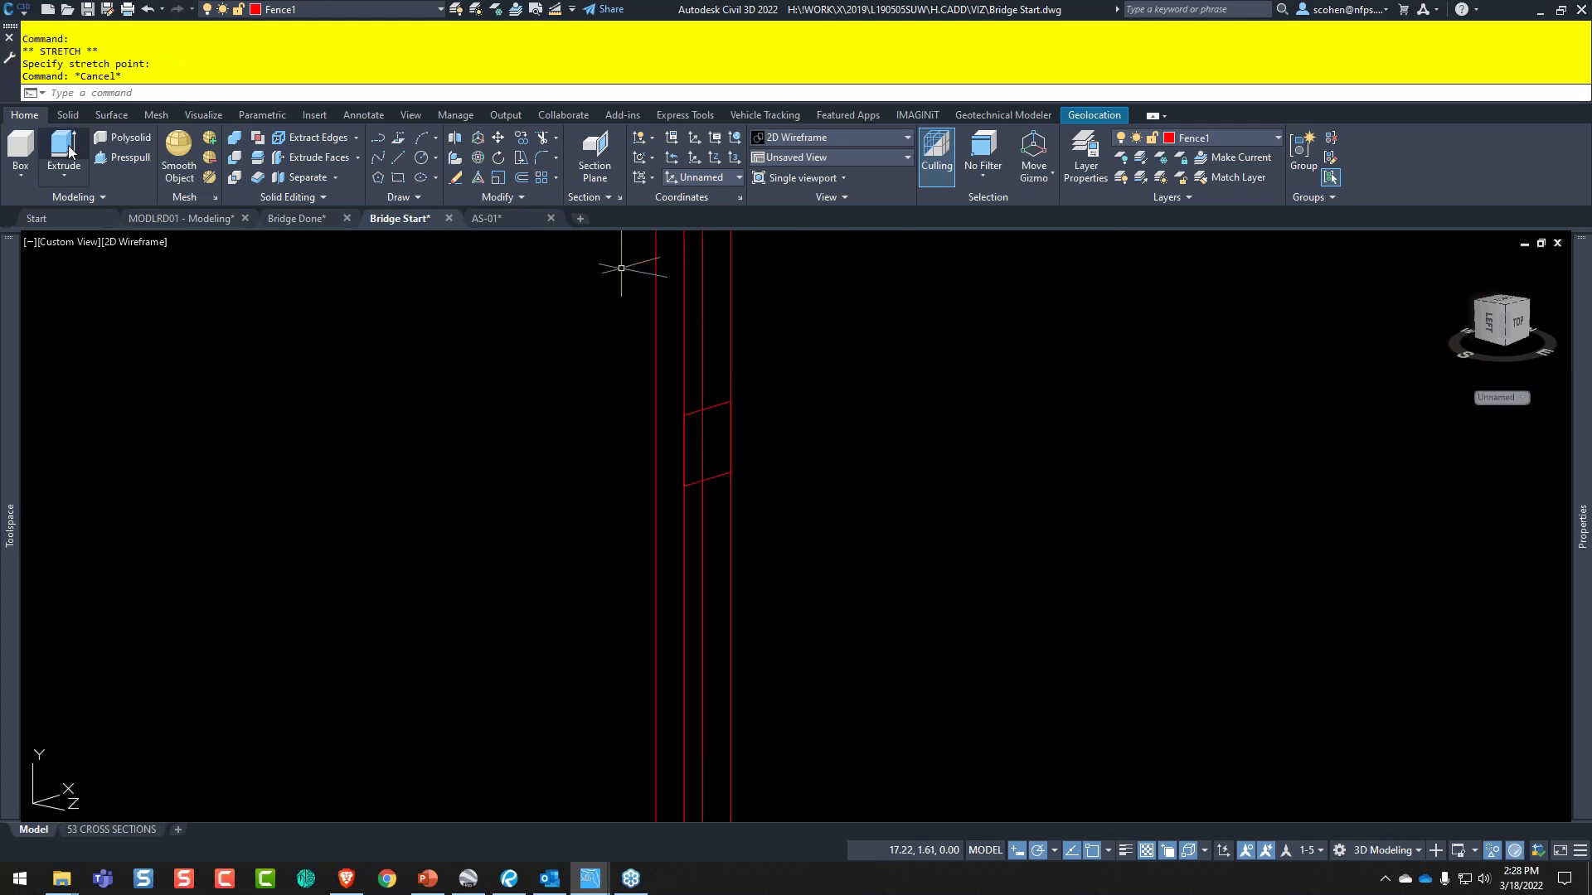
{"action": "scroll", "coordinate": [821, 439], "scroll_direction": "up", "scroll_amount": 4}
{"action": "left_click", "coordinate": [554, 375]}
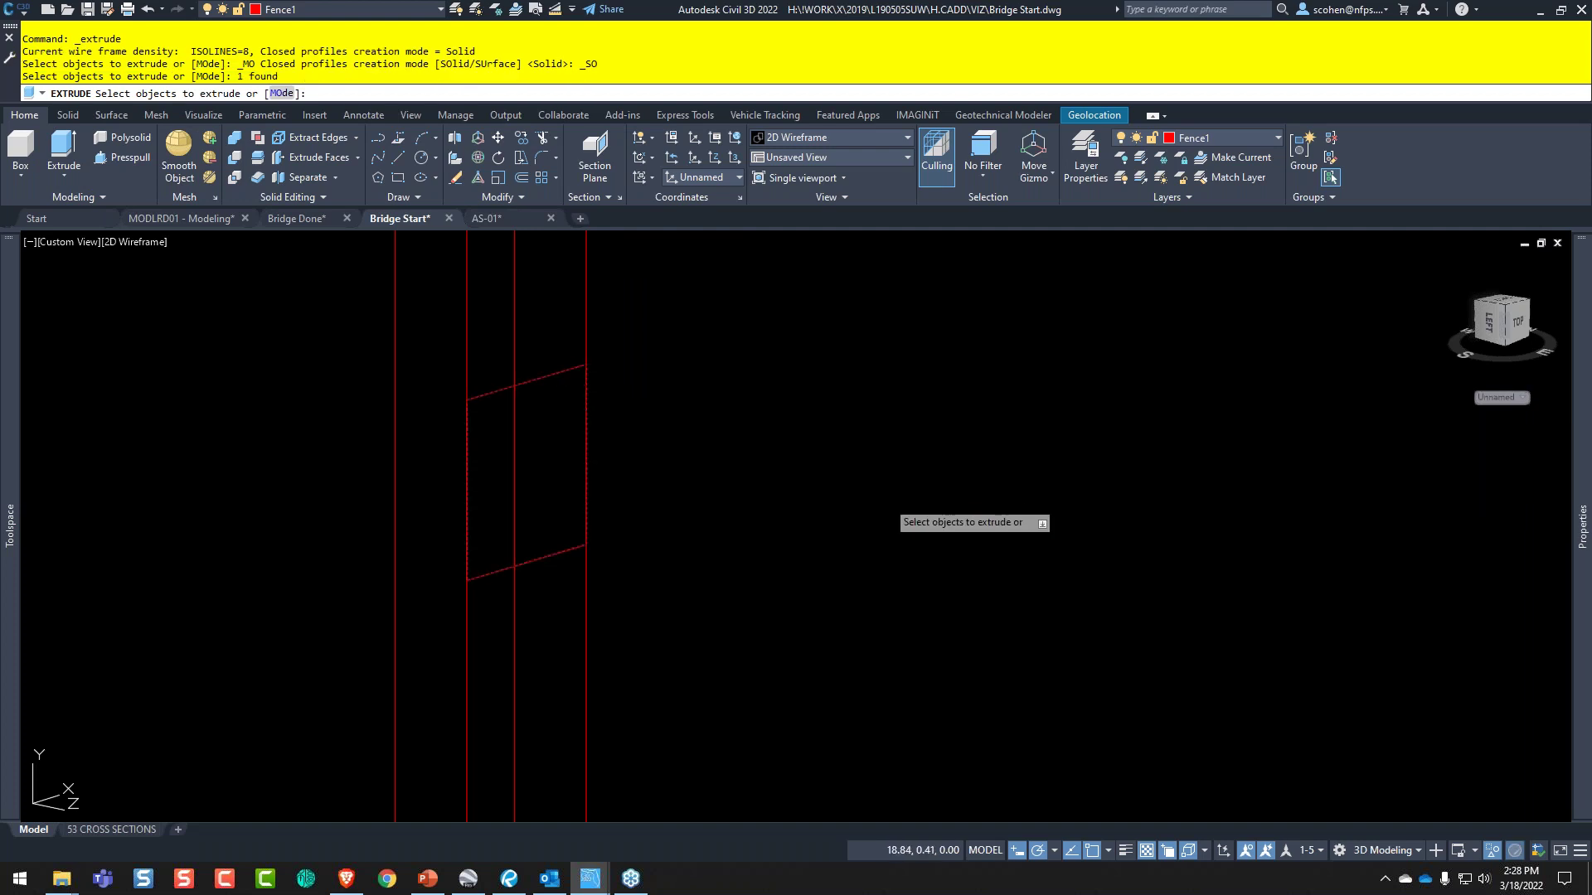
{"action": "key", "text": "Return"}
{"action": "scroll", "coordinate": [883, 497], "scroll_direction": "down", "scroll_amount": 2}
{"action": "scroll", "coordinate": [883, 497], "scroll_direction": "down", "scroll_amount": 2}
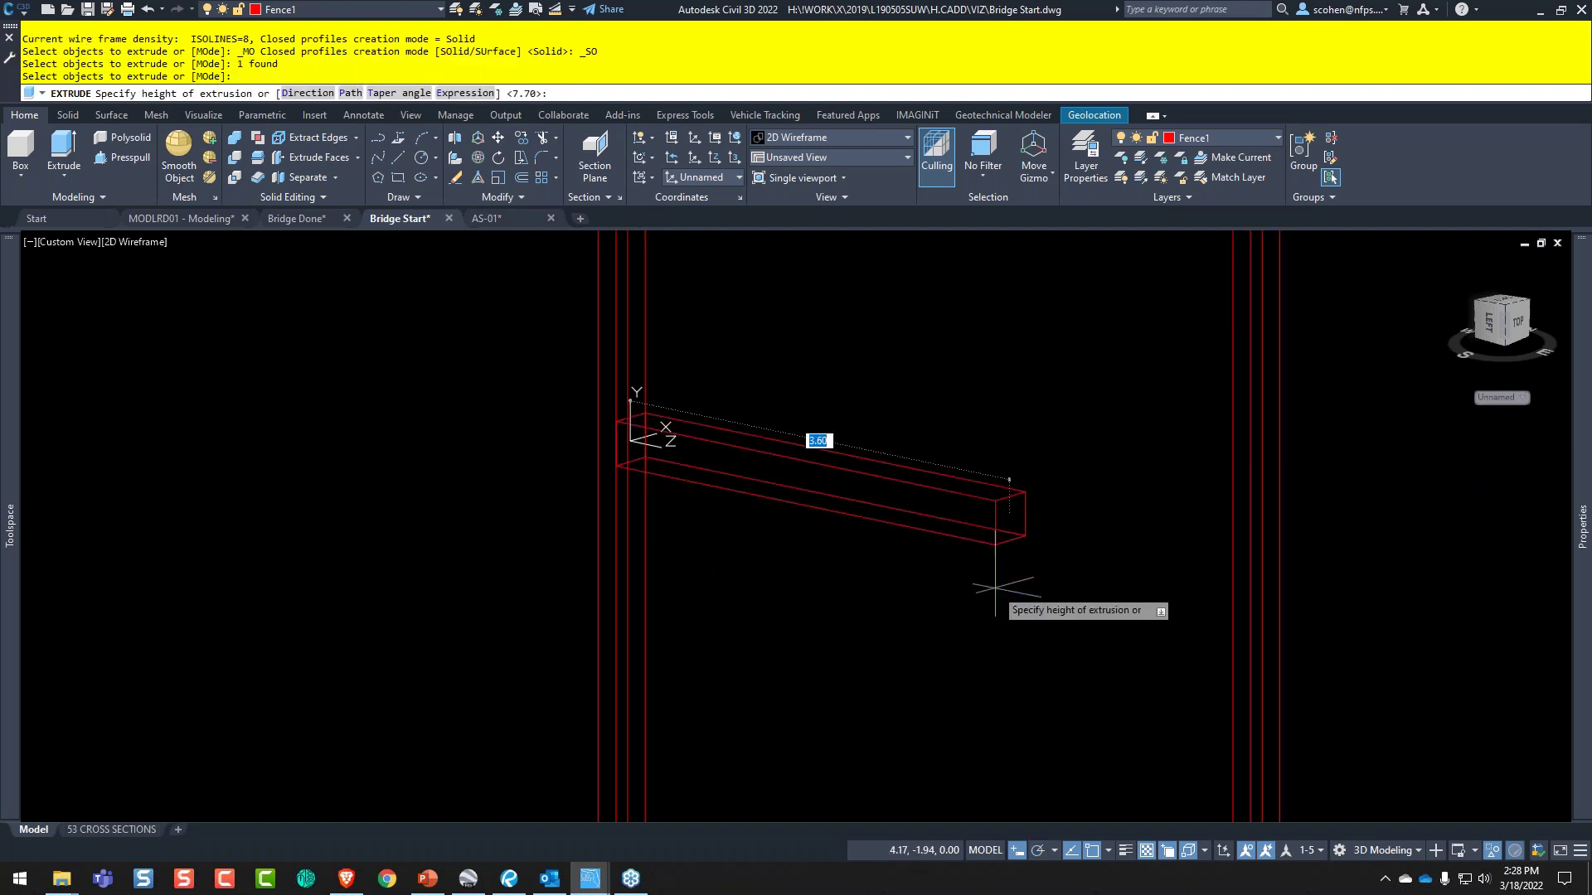
{"action": "scroll", "coordinate": [994, 617], "scroll_direction": "down", "scroll_amount": 2}
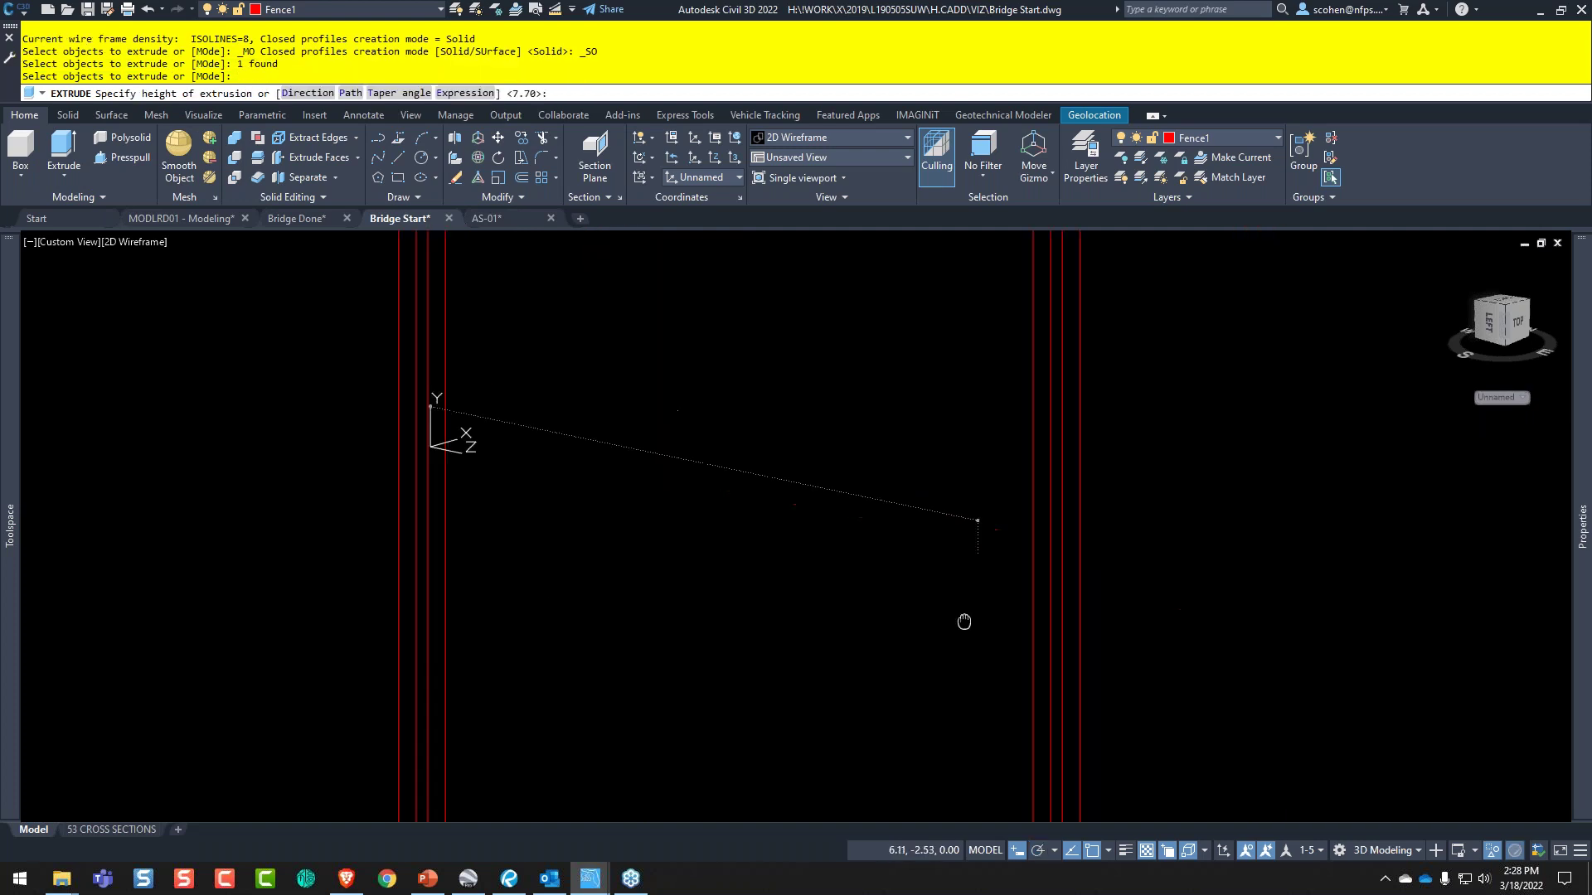
{"action": "left_click", "coordinate": [1031, 611]}
- Copy the rail solid straight down to the bottom corner of the first picket
{"action": "scroll", "coordinate": [479, 444], "scroll_direction": "down", "scroll_amount": 4}
{"action": "scroll", "coordinate": [462, 473], "scroll_direction": "up", "scroll_amount": 4}
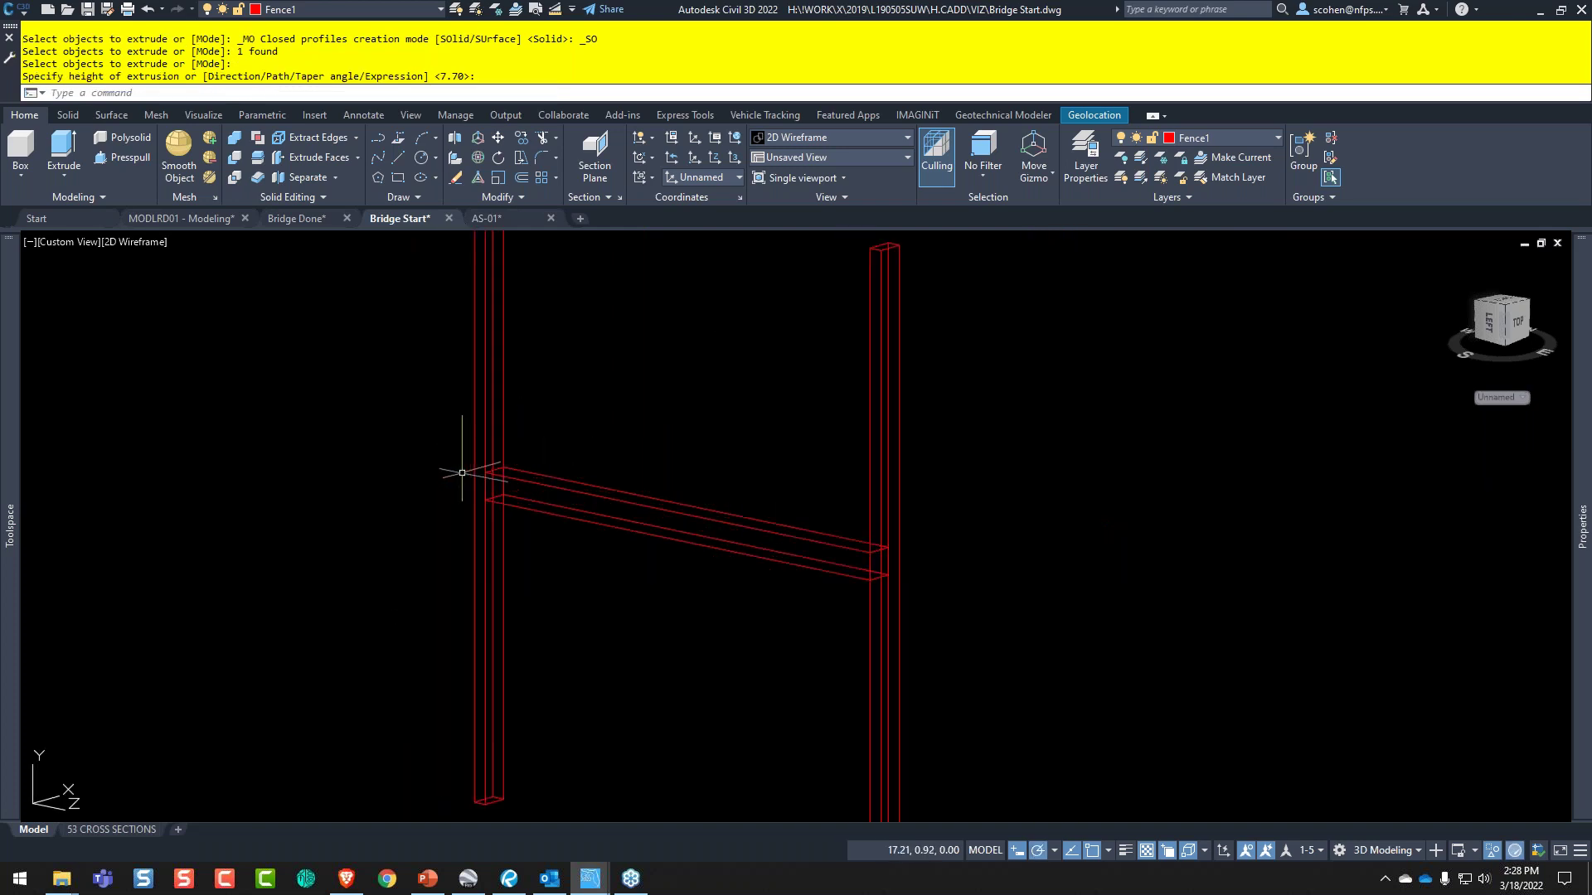
{"action": "key", "text": "space"}
{"action": "type", "text": "c"}
{"action": "key", "text": "space"}
{"action": "left_click", "coordinate": [753, 477]}
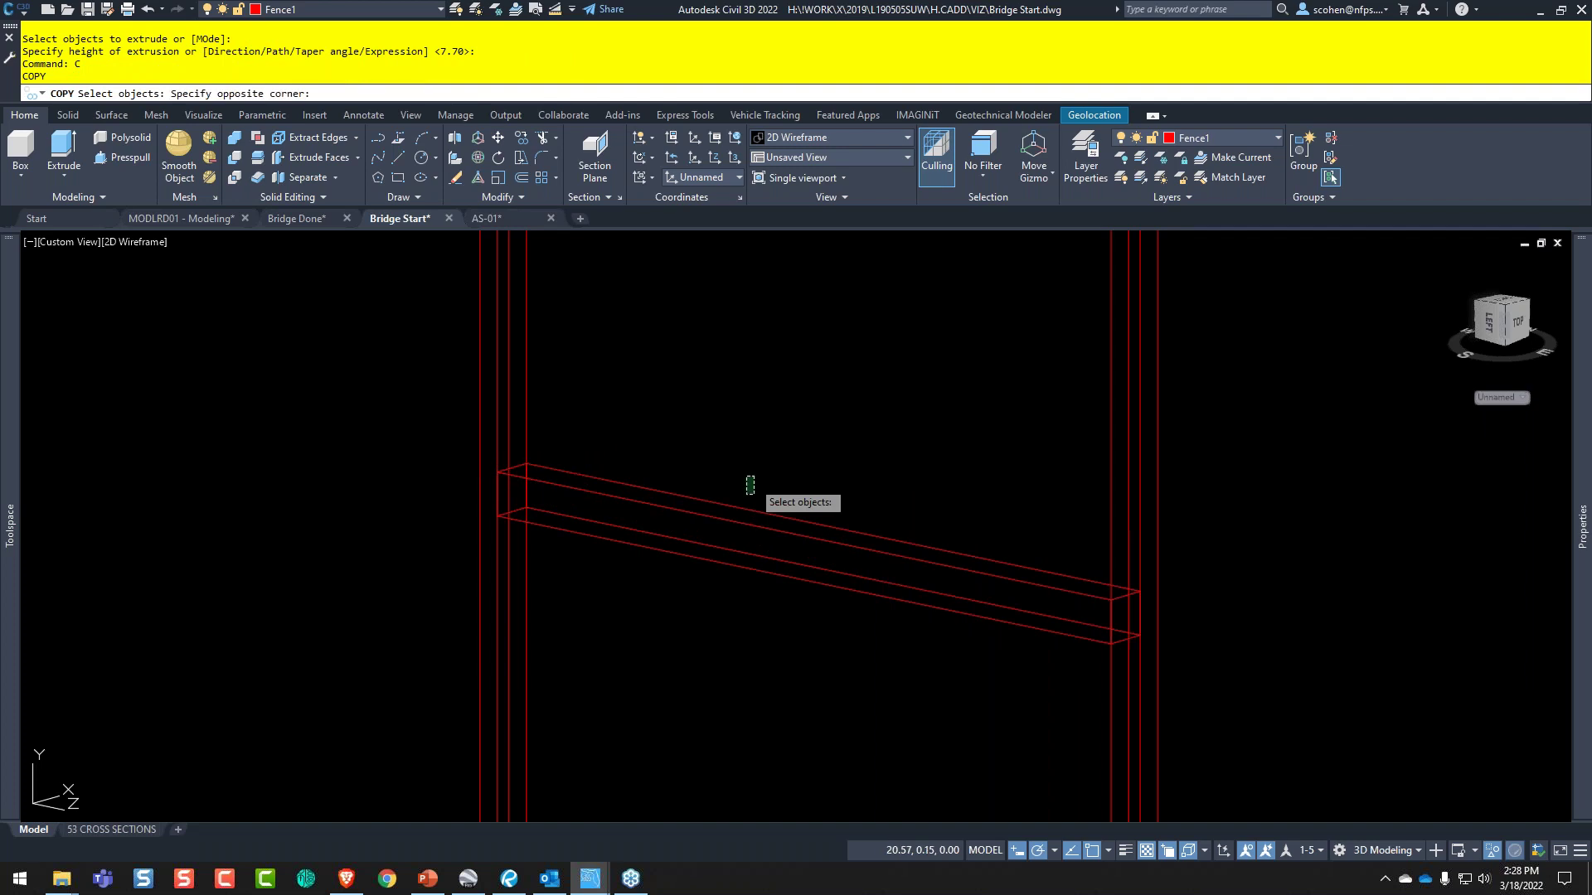
{"action": "left_click", "coordinate": [682, 593]}
{"action": "key", "text": "Return"}
{"action": "scroll", "coordinate": [552, 545], "scroll_direction": "up", "scroll_amount": 2}
{"action": "left_click", "coordinate": [647, 631]}
{"action": "left_click", "coordinate": [648, 629]}
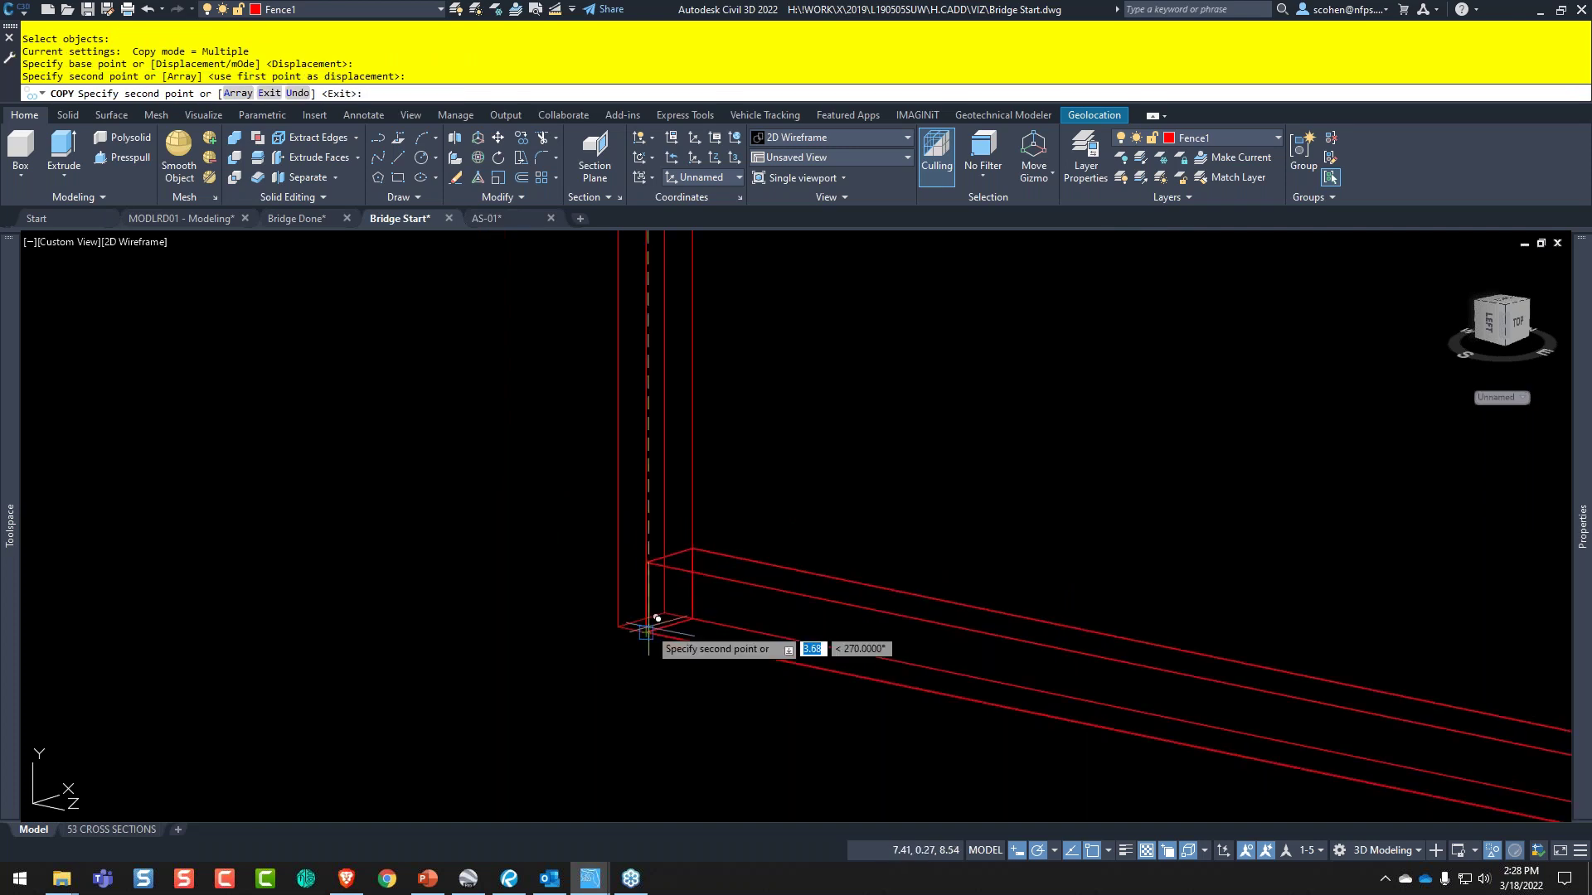
{"action": "scroll", "coordinate": [647, 628], "scroll_direction": "down", "scroll_amount": 5}
{"action": "scroll", "coordinate": [688, 464], "scroll_direction": "up", "scroll_amount": 5}
{"action": "key", "text": "Escape"}
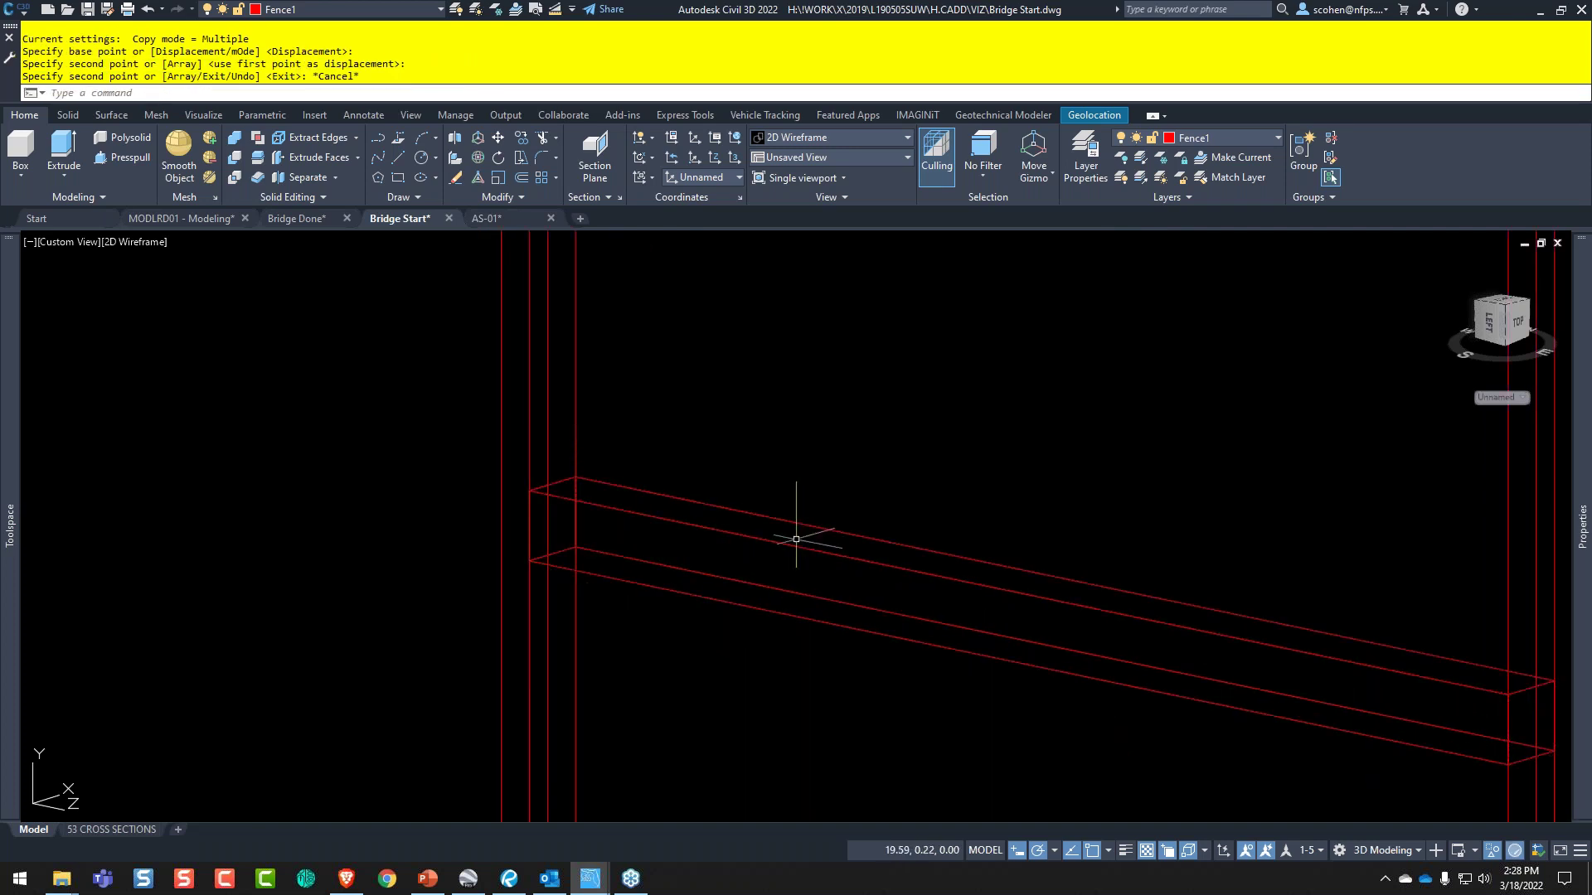
{"action": "key", "text": "Escape"}
- Copy the middle rail up to a point offset .333 below the top corner of the first picket
{"action": "key", "text": "Return"}
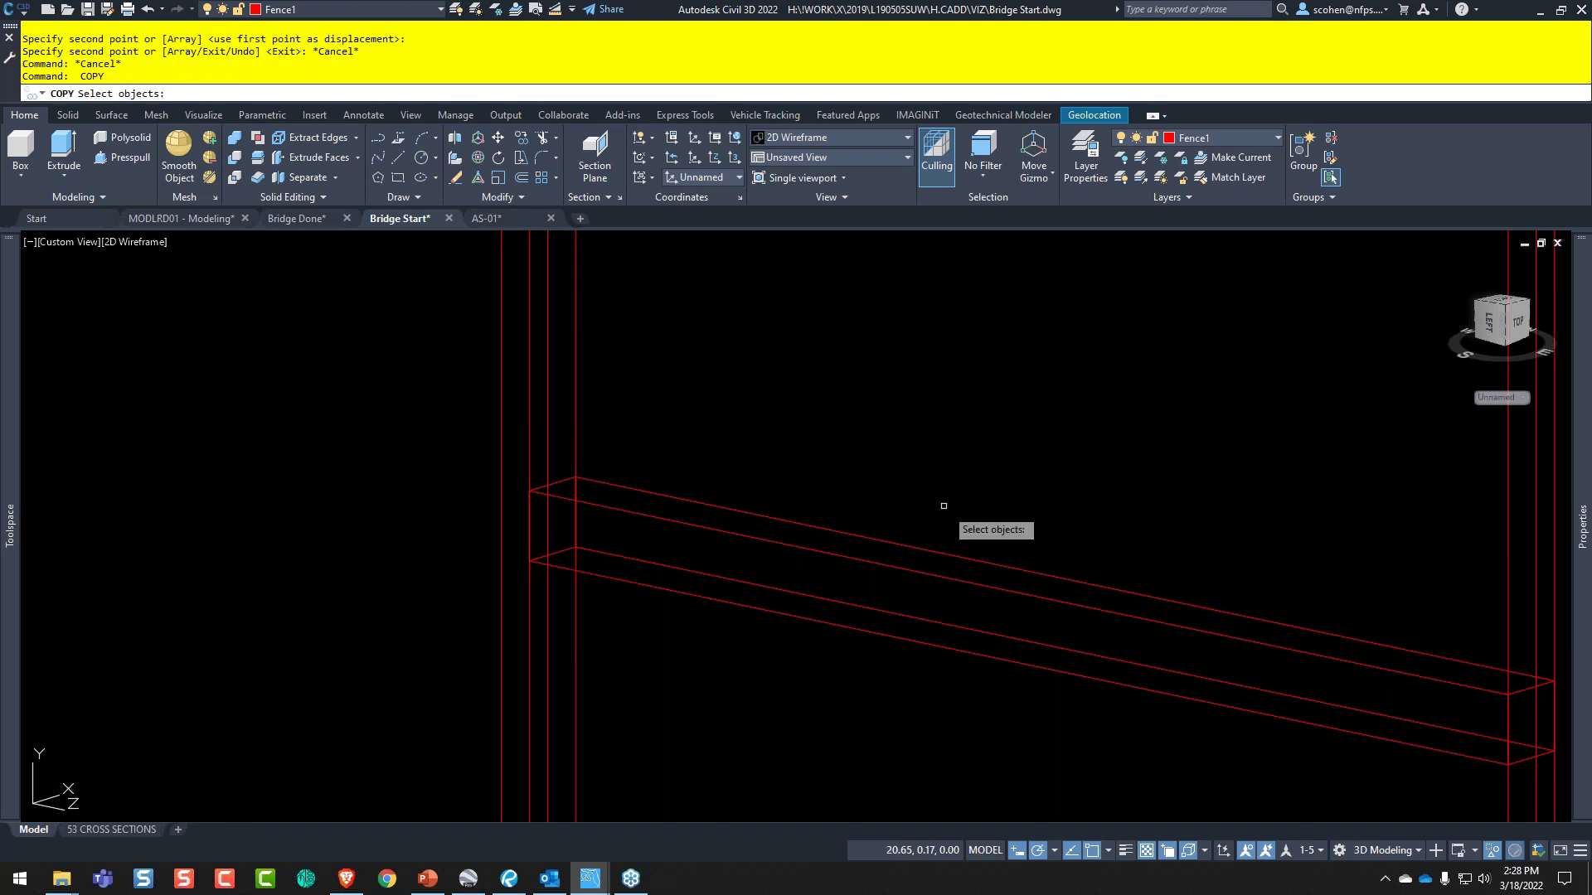
{"action": "left_click", "coordinate": [726, 465]}
{"action": "left_click", "coordinate": [609, 512]}
{"action": "key", "text": "Return"}
{"action": "left_click", "coordinate": [609, 512]}
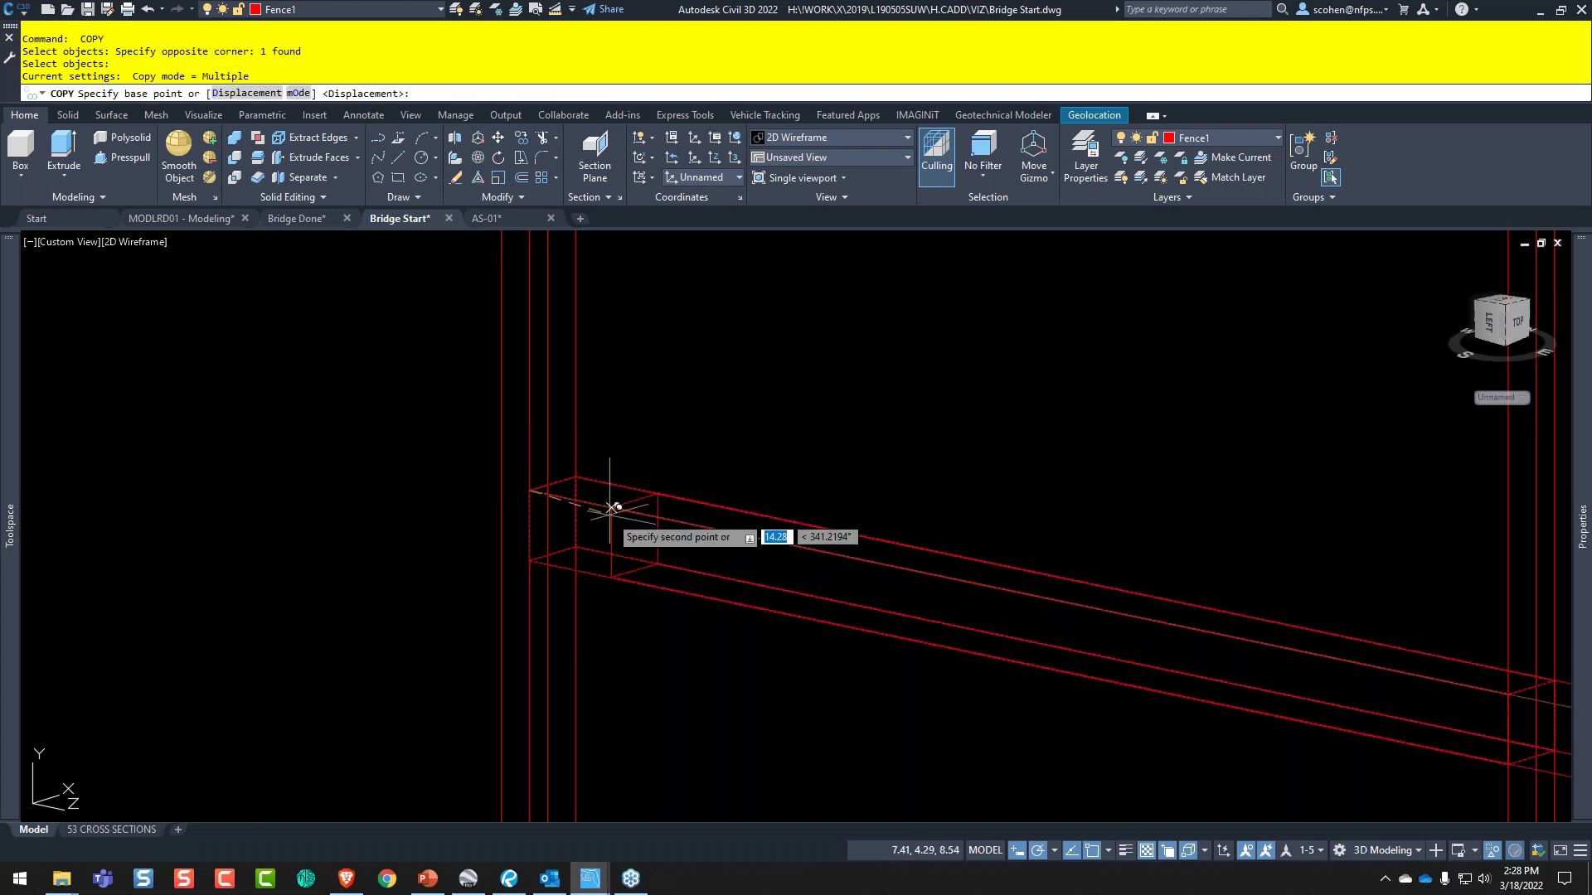
{"action": "scroll", "coordinate": [572, 514], "scroll_direction": "up", "scroll_amount": 5}
{"action": "right_click", "coordinate": [592, 407], "text": "shift"}
{"action": "left_click", "coordinate": [625, 445]}
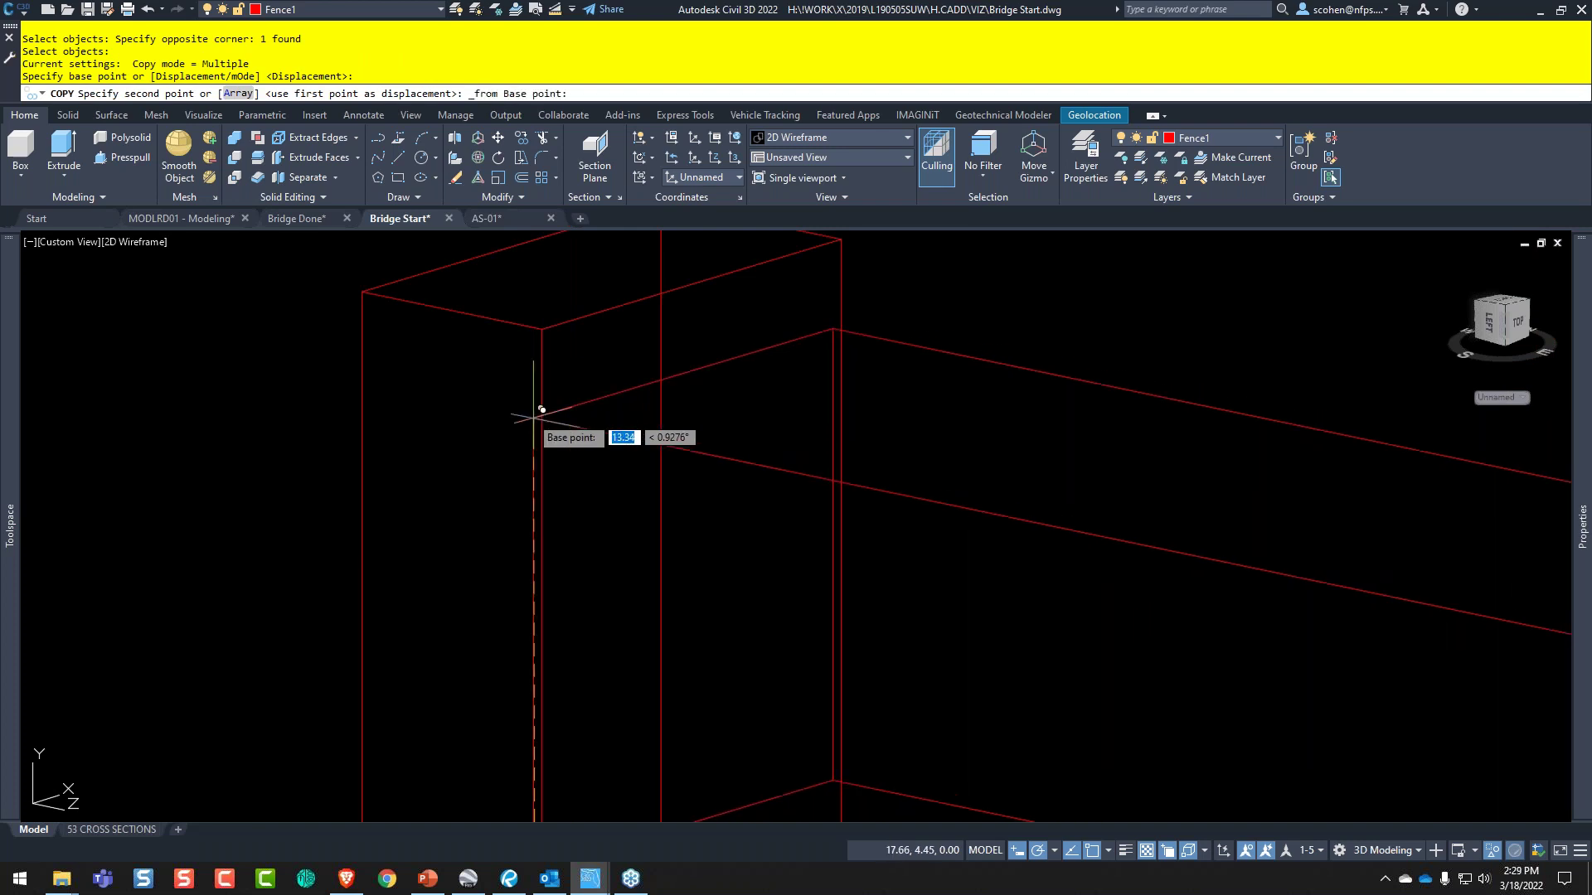
{"action": "left_click", "coordinate": [542, 329]}
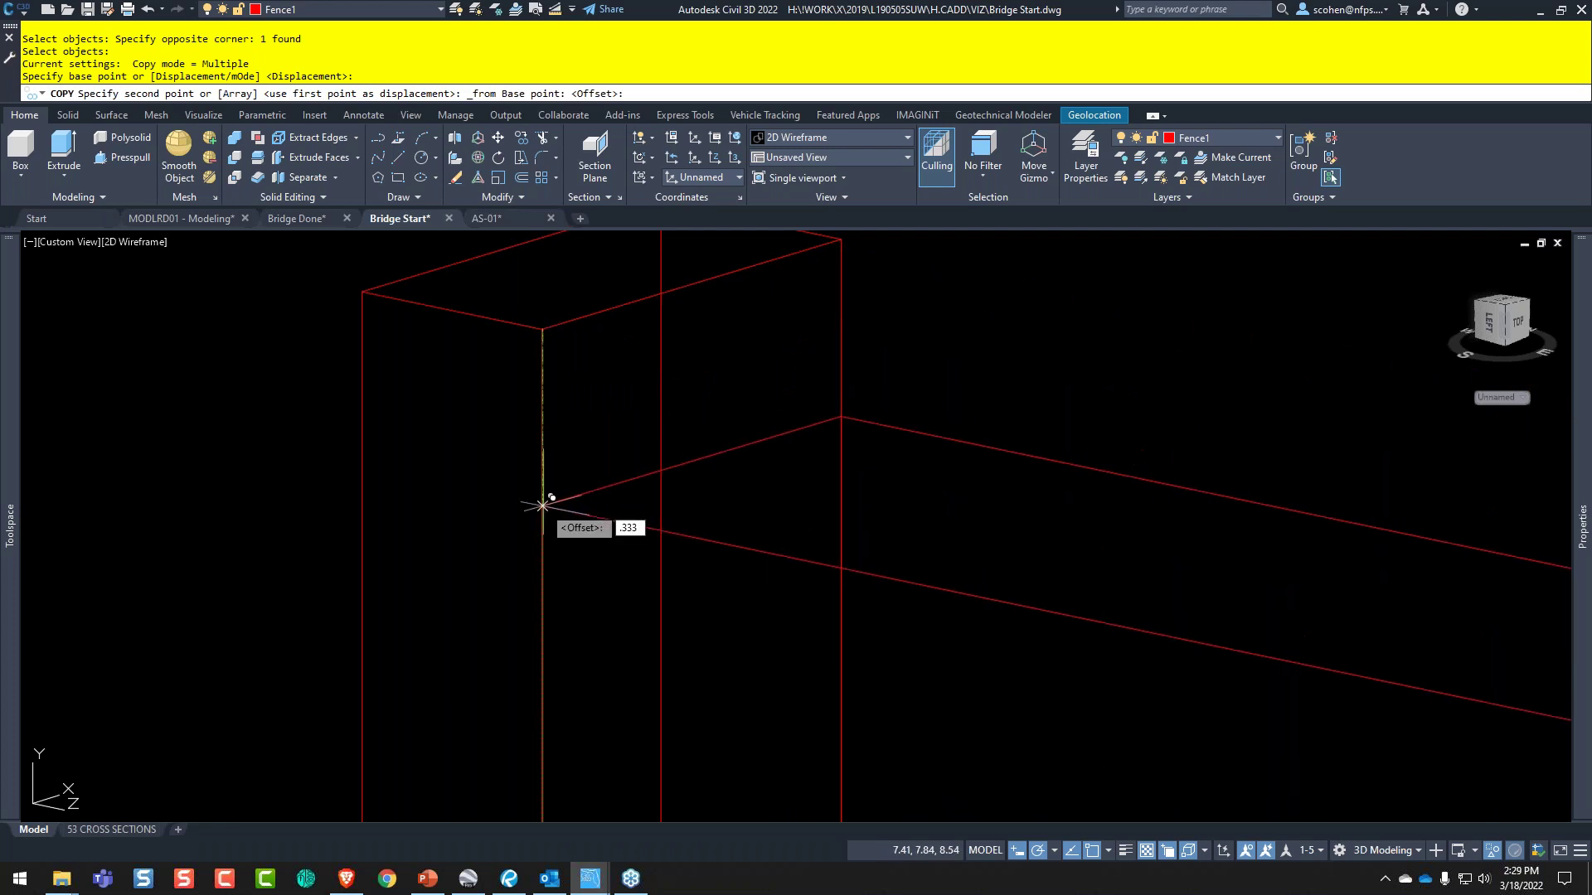
{"action": "type", "text": ".333"}
{"action": "key", "text": "Return"}
{"action": "scroll", "coordinate": [674, 393], "scroll_direction": "down", "scroll_amount": 3}
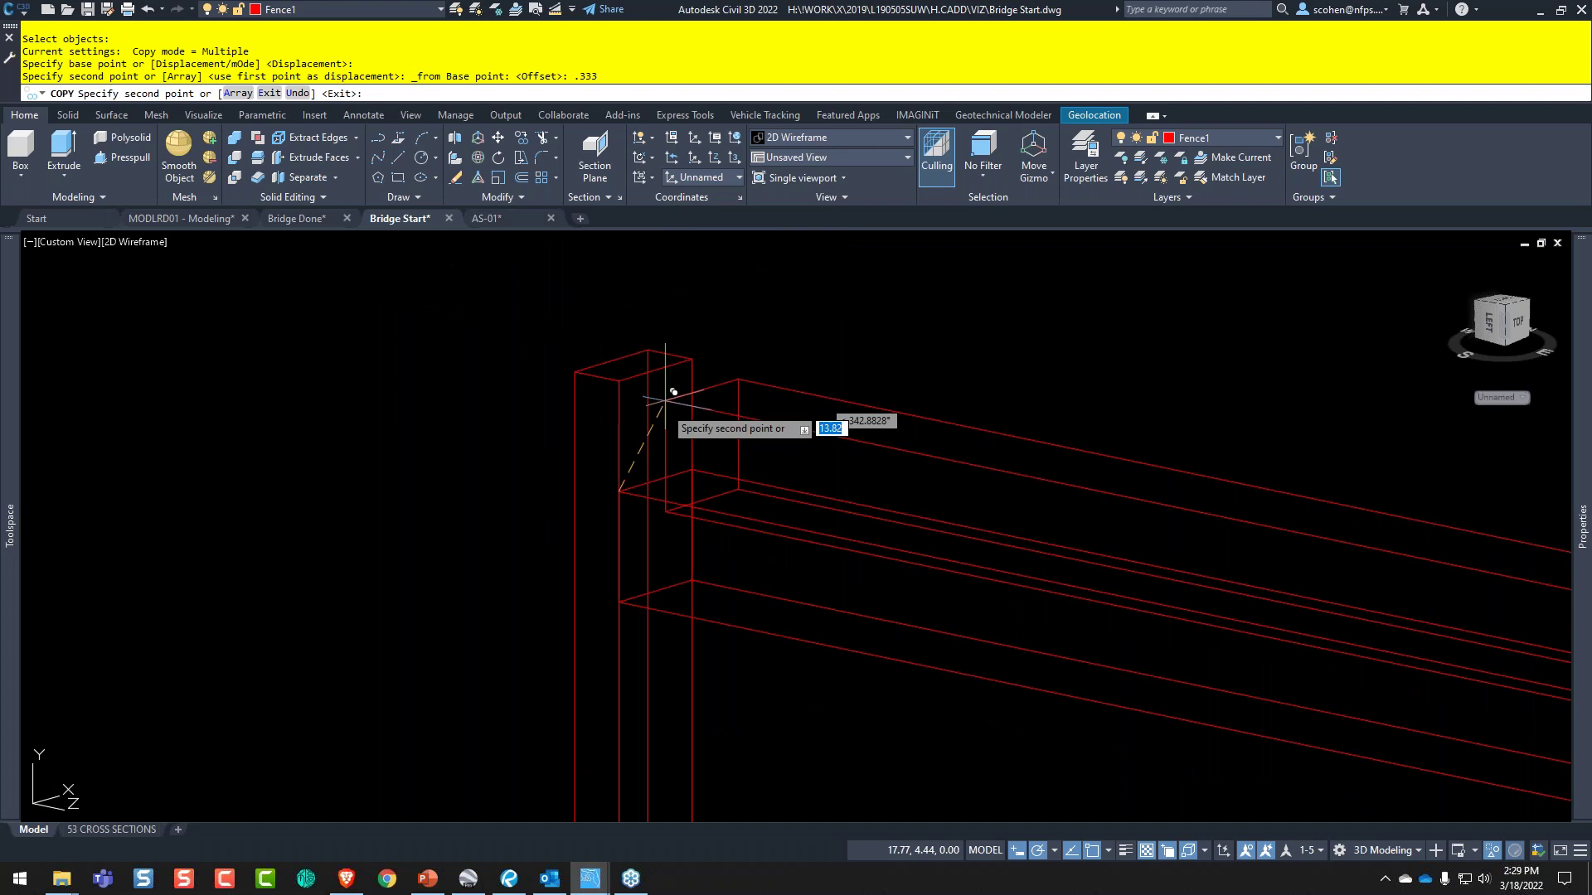
{"action": "scroll", "coordinate": [673, 392], "scroll_direction": "down", "scroll_amount": 5}
{"action": "key", "text": "Escape"}
{"action": "key", "text": "Escape"}
- End the object isolation to bring back all the pickets, concrete posts and bridge deck
{"action": "right_click", "coordinate": [161, 414]}
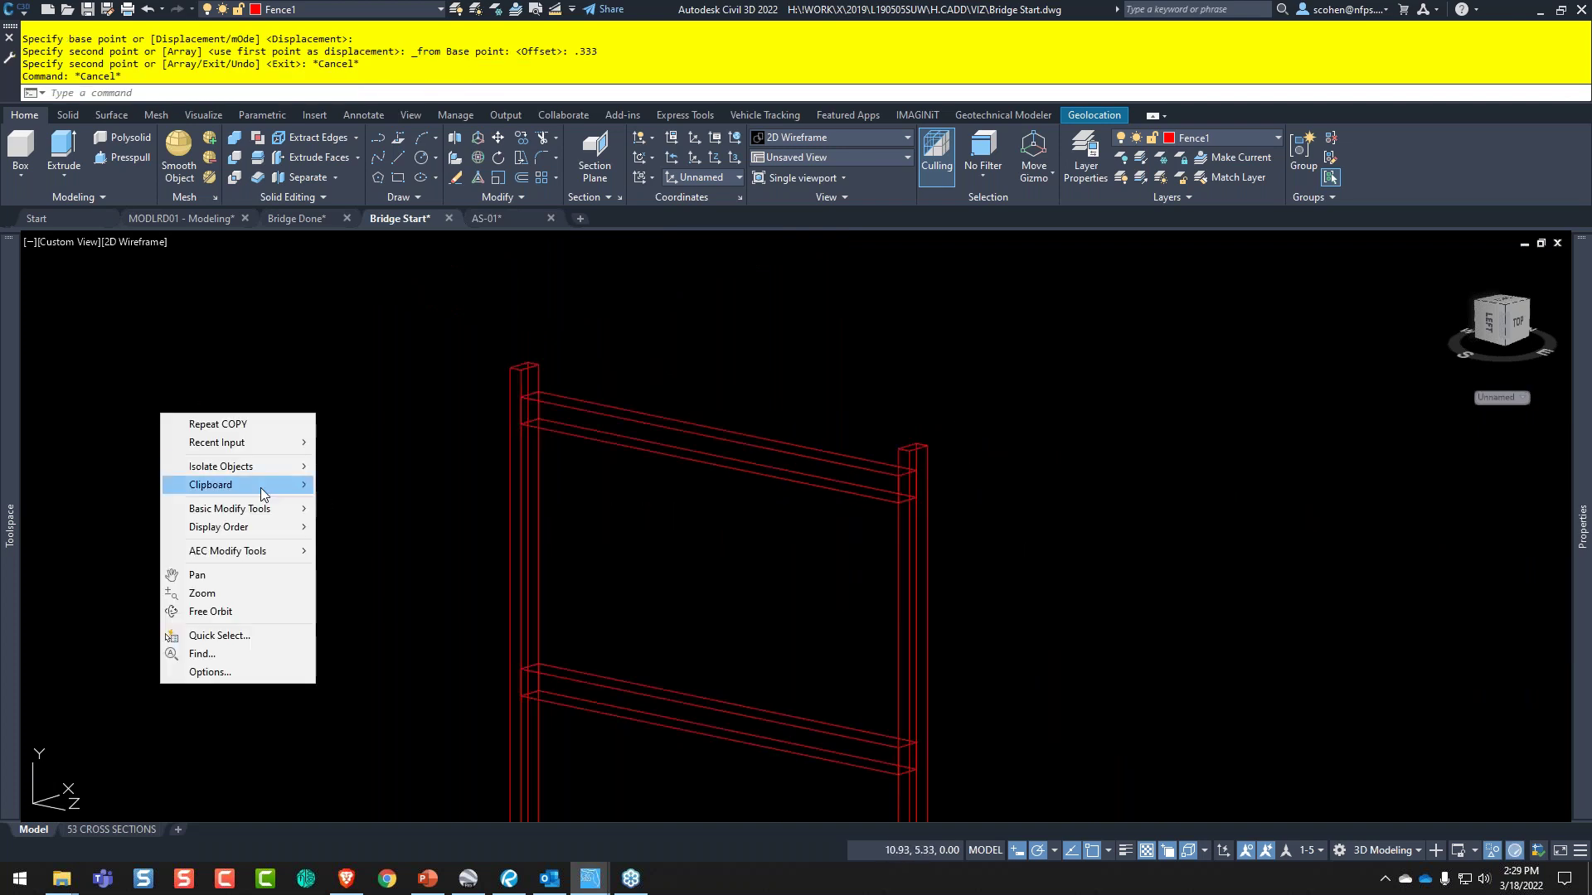
{"action": "mouse_move", "coordinate": [250, 468]}
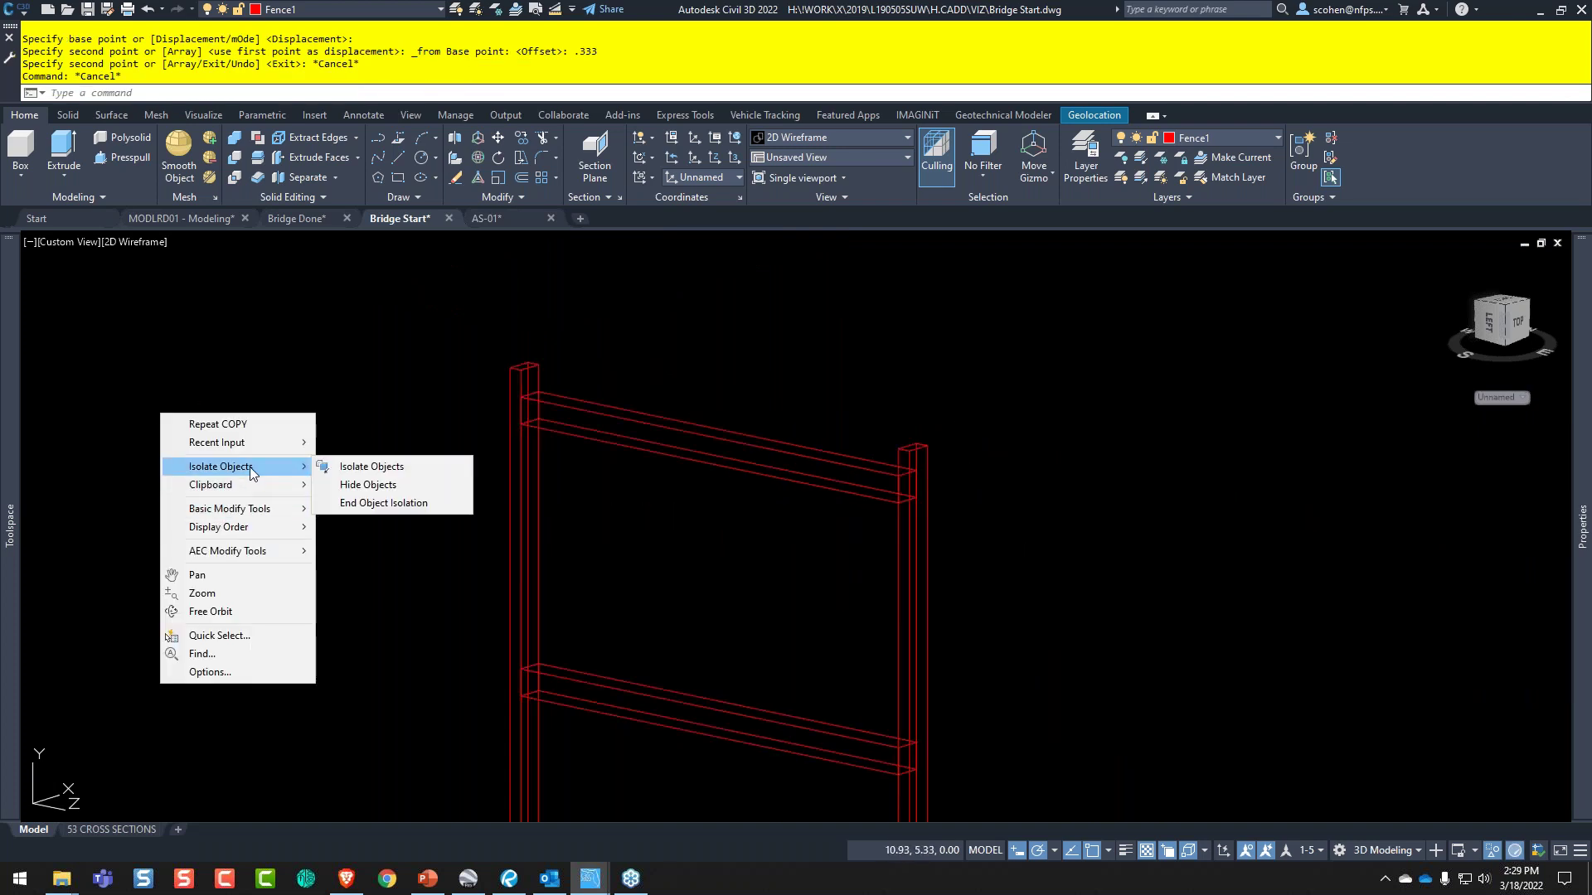
{"action": "left_click", "coordinate": [357, 504]}
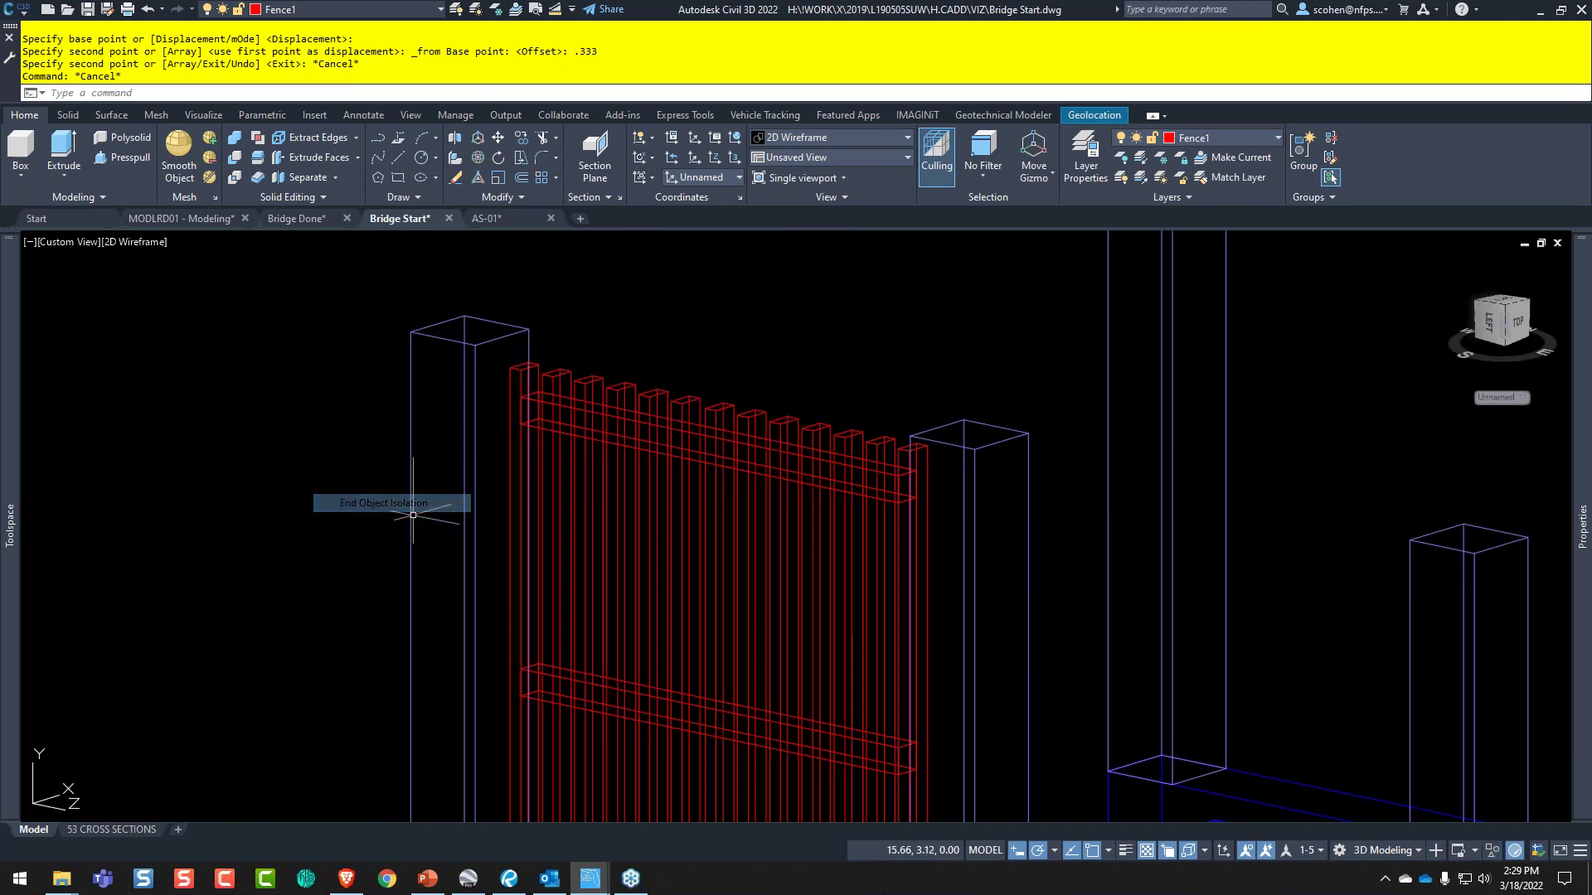
{"action": "scroll", "coordinate": [674, 593], "scroll_direction": "down", "scroll_amount": 3}
{"action": "mouse_move", "coordinate": [767, 727]}
{"action": "middle_mouse_down"}
{"action": "mouse_move", "coordinate": [746, 504]}
{"action": "mouse_move", "coordinate": [954, 509]}
{"action": "middle_mouse_up"}
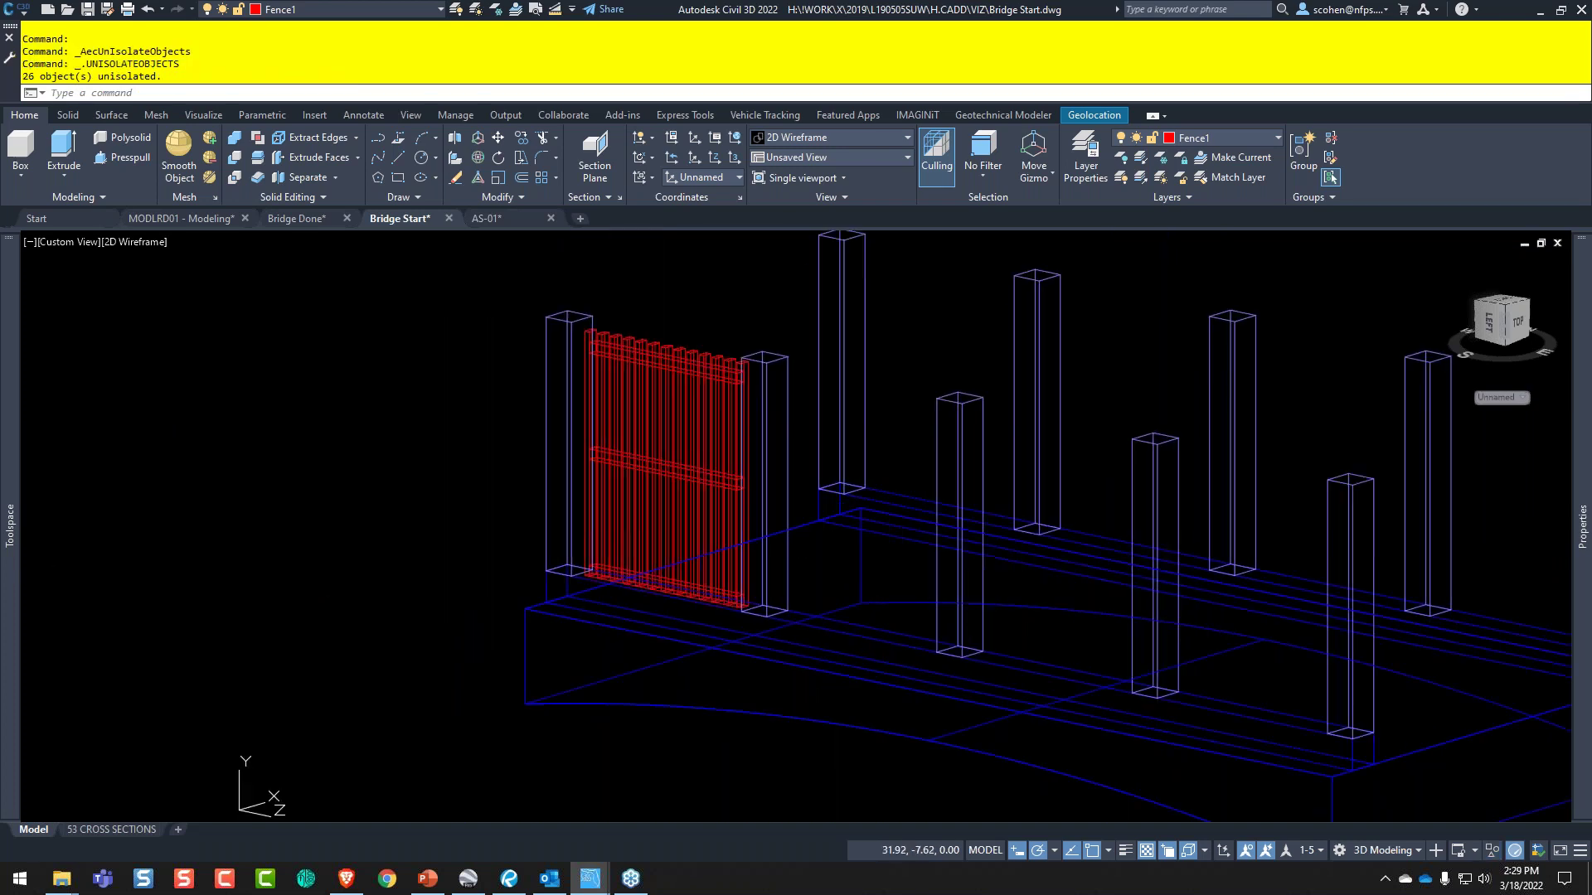
- Select every fence solid similar to one fence piece and isolate the pickets and rails
{"action": "scroll", "coordinate": [831, 595], "scroll_direction": "up", "scroll_amount": 3}
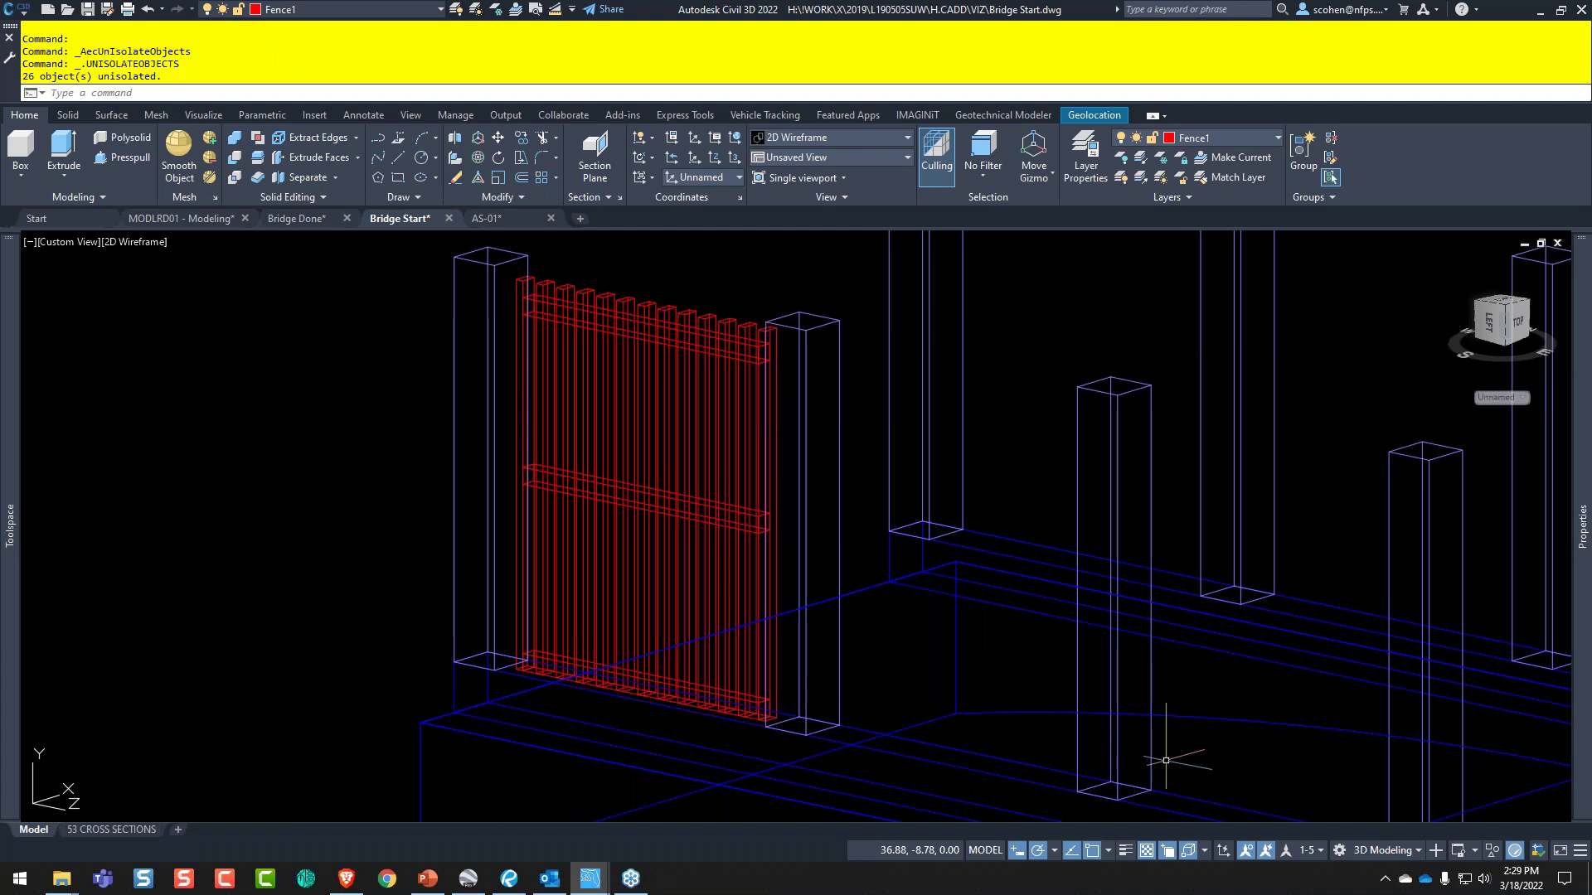
{"action": "left_click", "coordinate": [659, 441]}
{"action": "right_click", "coordinate": [243, 431]}
{"action": "left_click", "coordinate": [315, 669]}
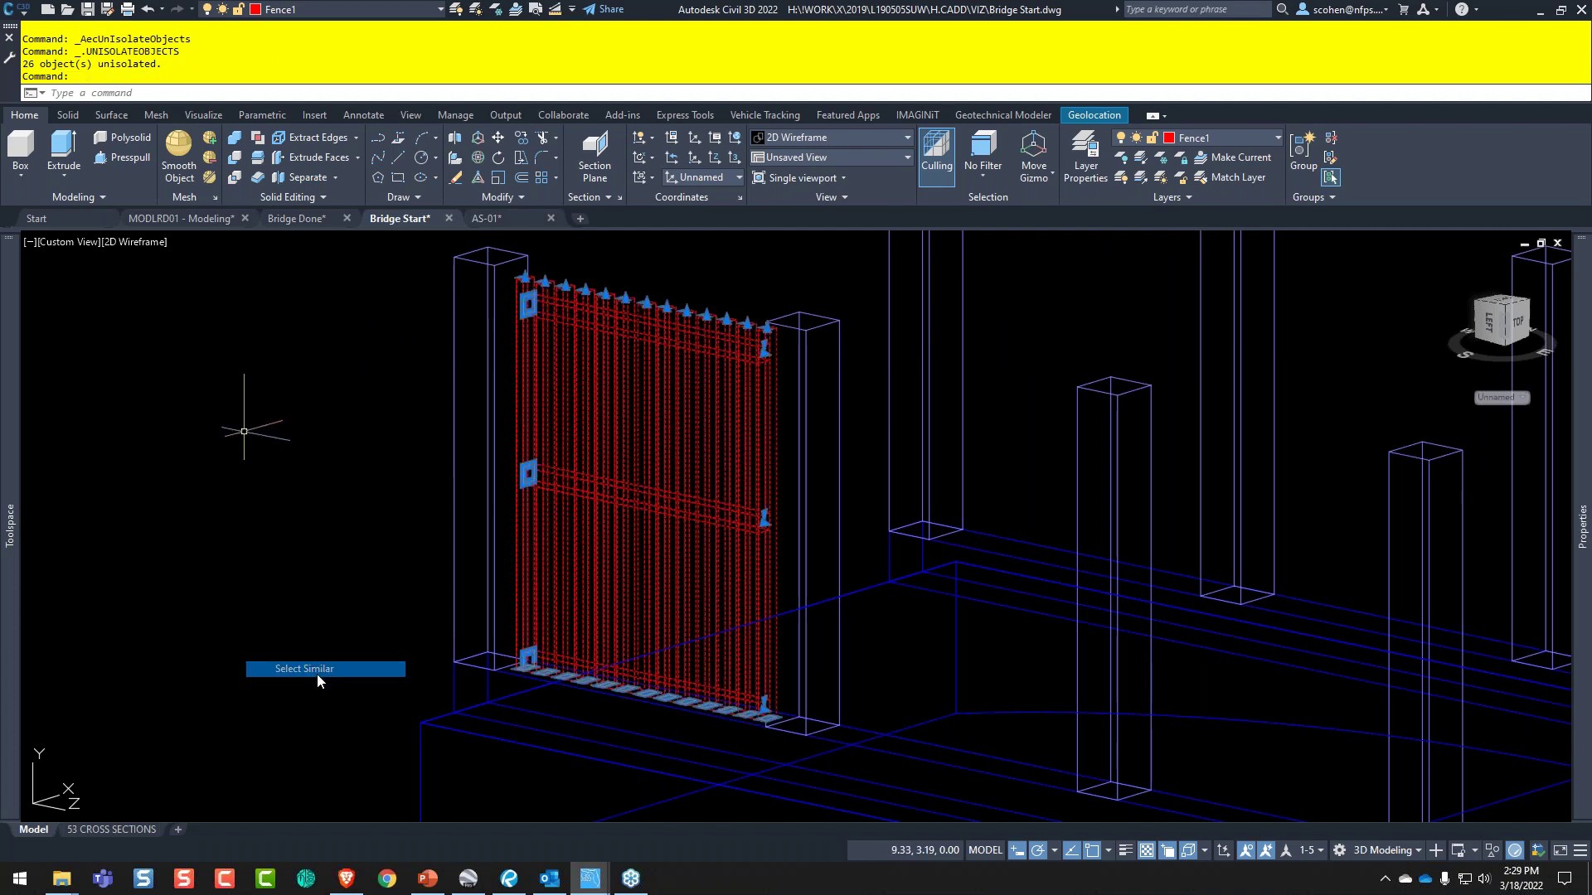
{"action": "right_click", "coordinate": [215, 479]}
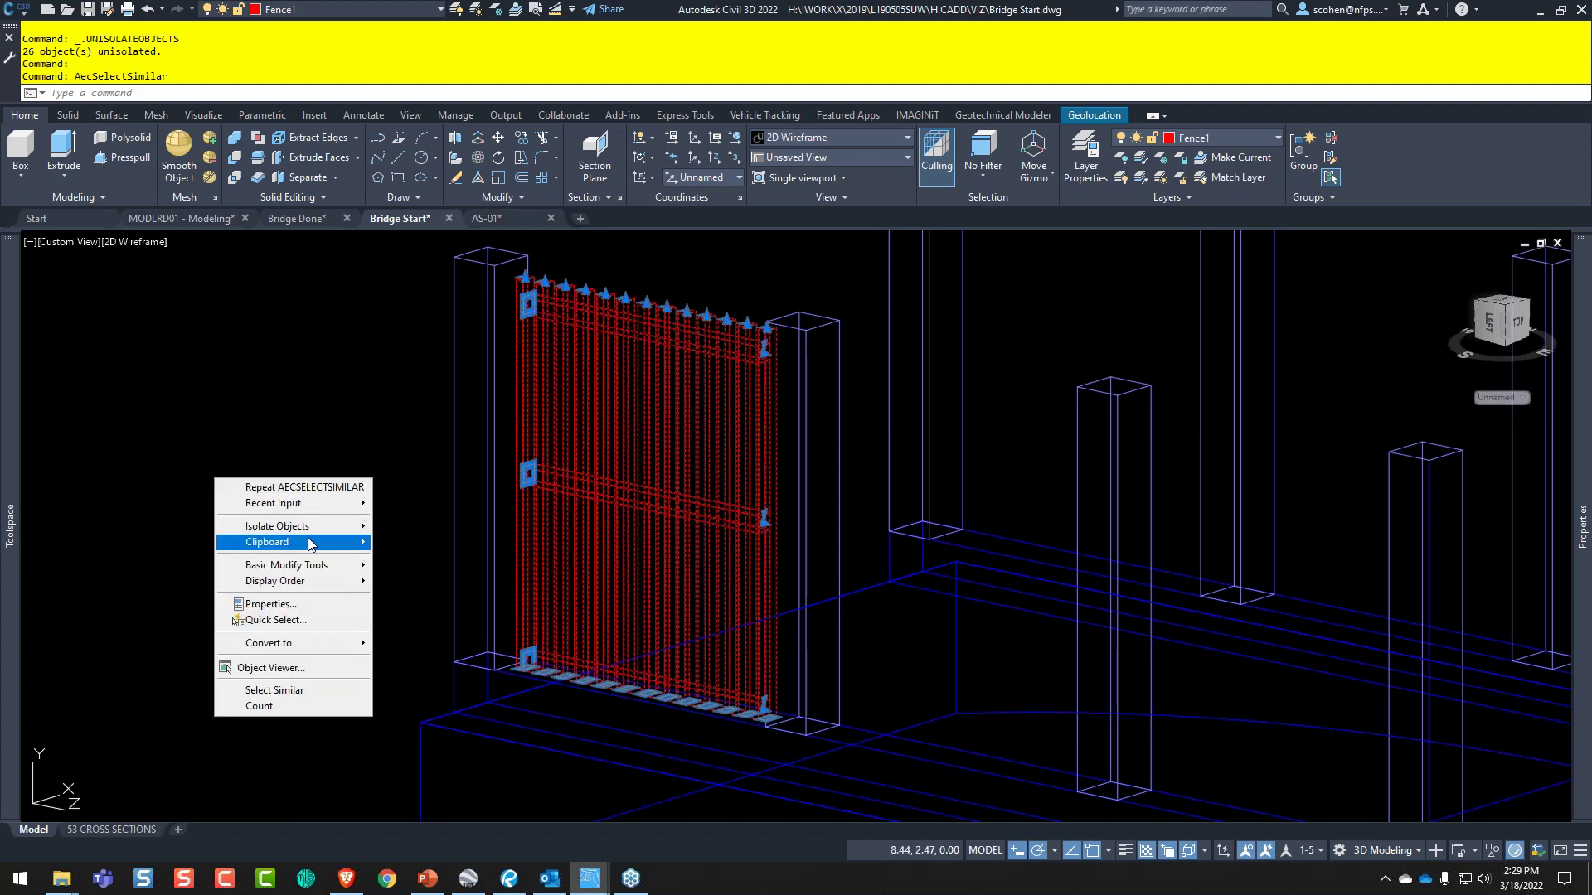
{"action": "mouse_move", "coordinate": [323, 527]}
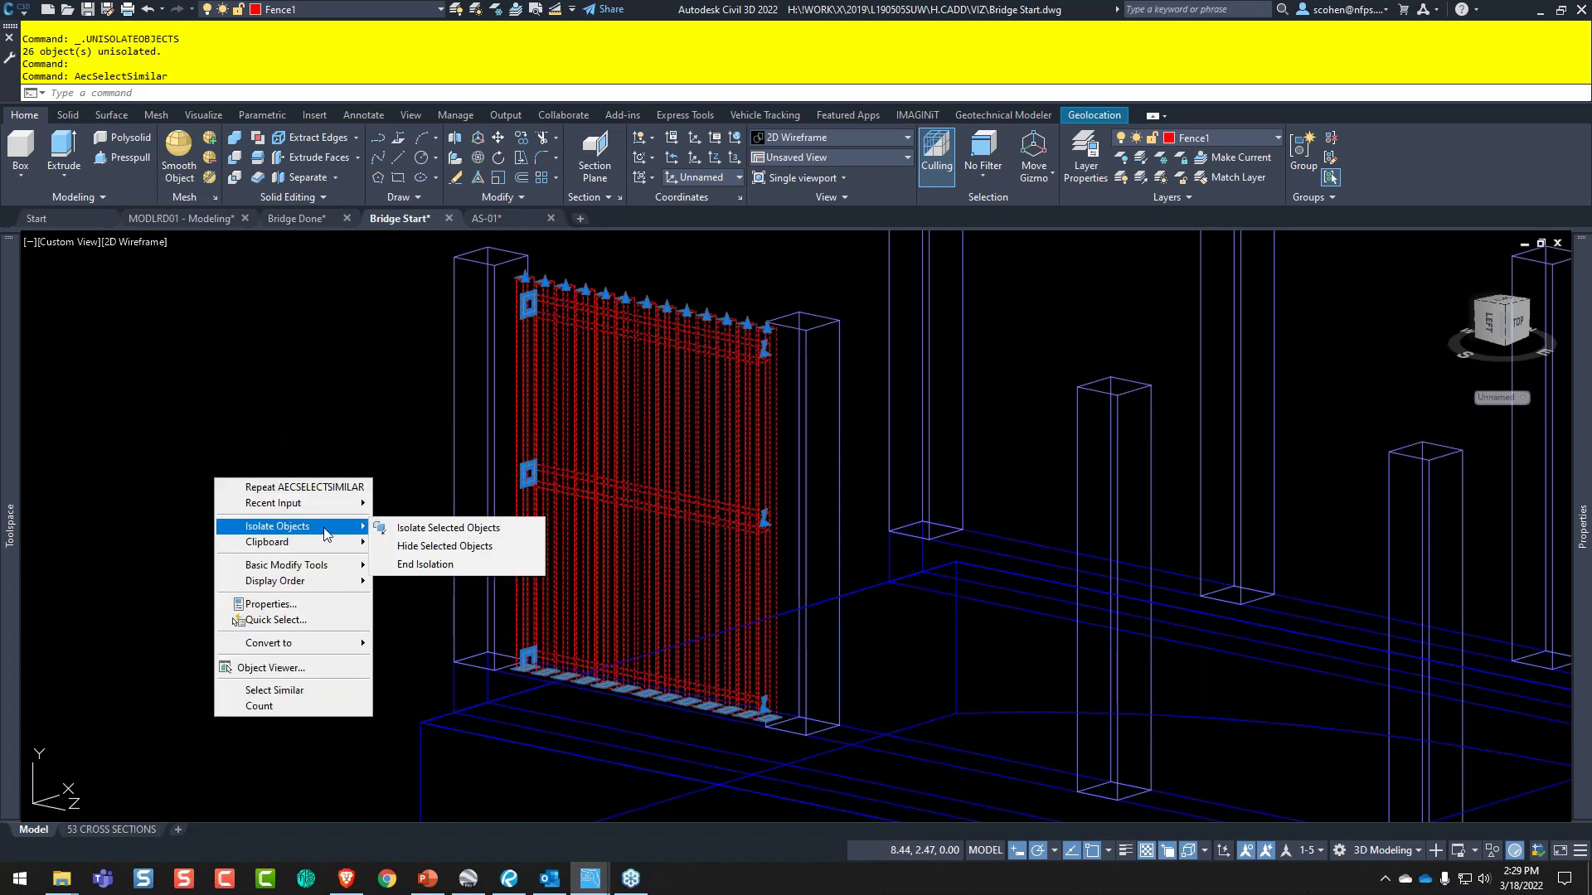
{"action": "left_click", "coordinate": [452, 528]}
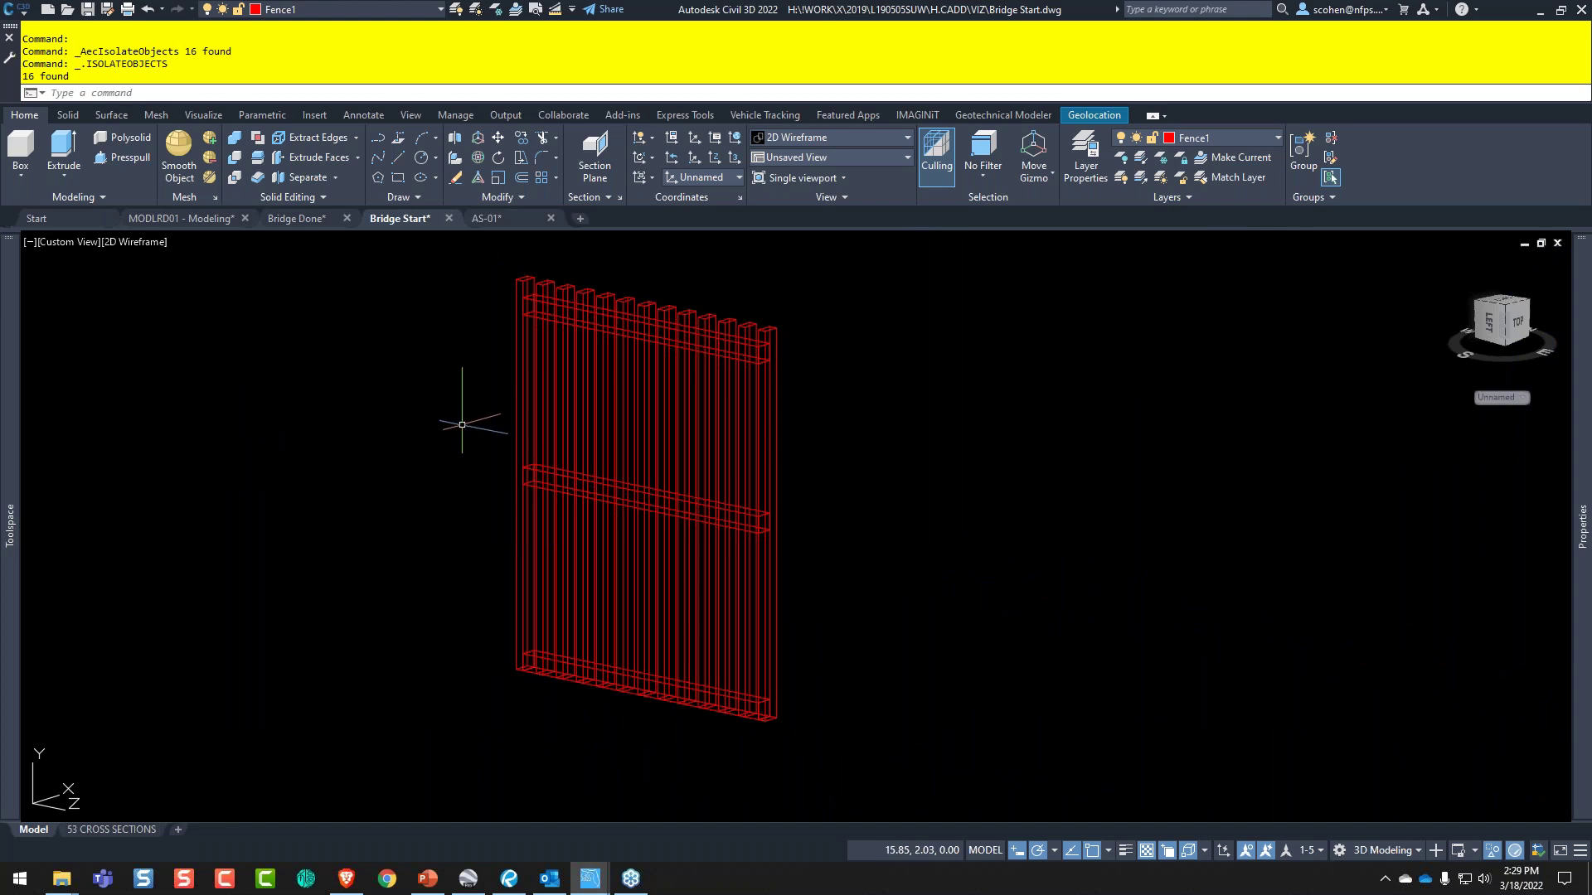
- Union all the isolated pickets and the three rails into a single fence panel solid
{"action": "scroll", "coordinate": [688, 431], "scroll_direction": "down", "scroll_amount": 2}
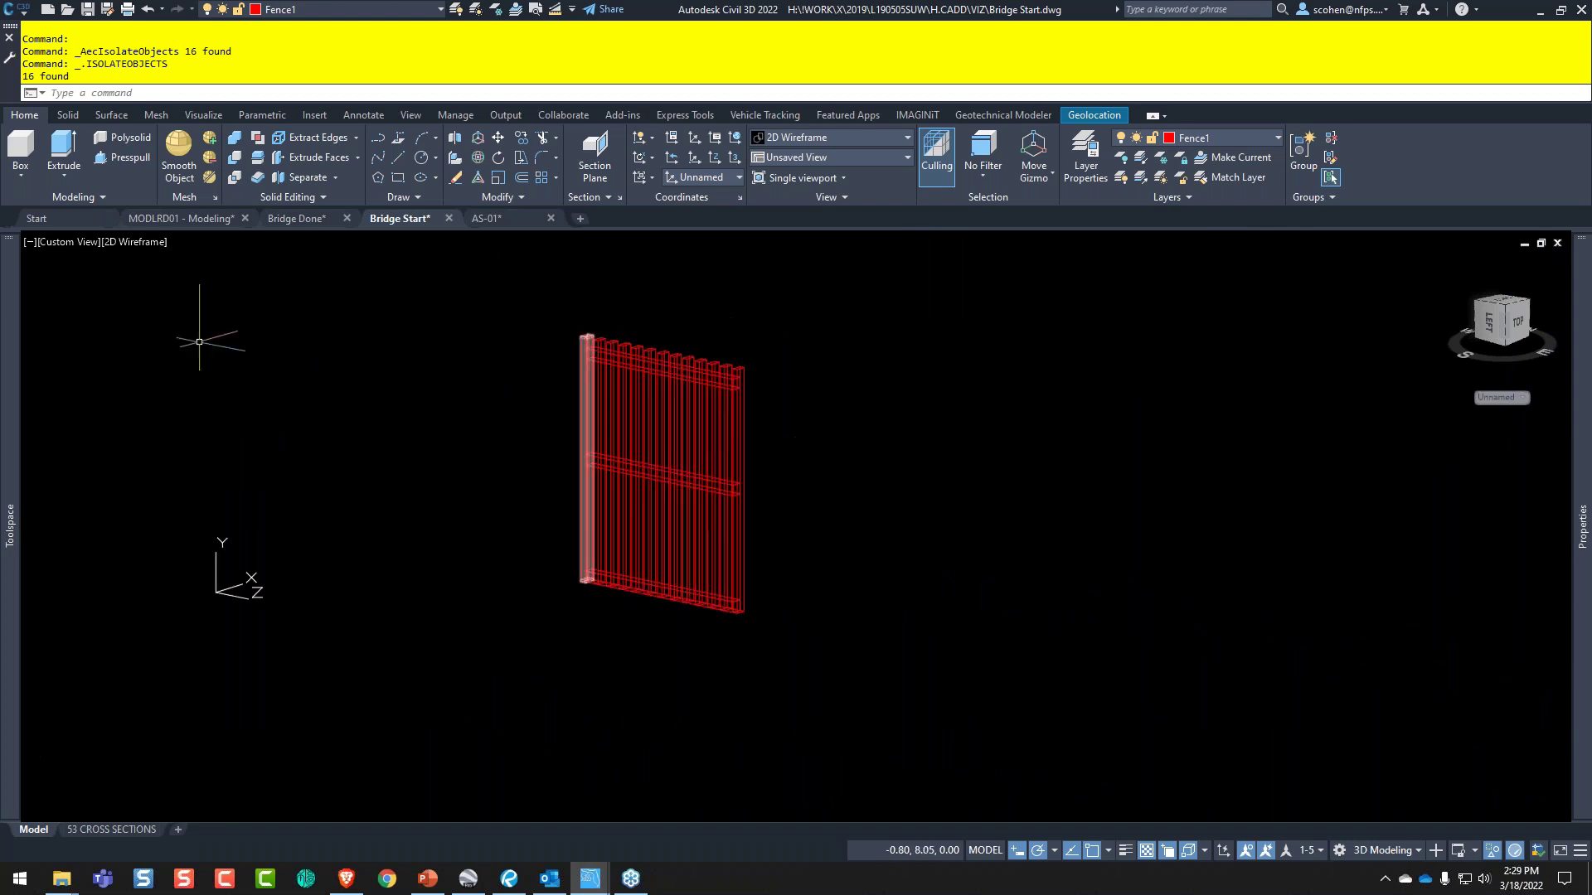
{"action": "left_click", "coordinate": [68, 116]}
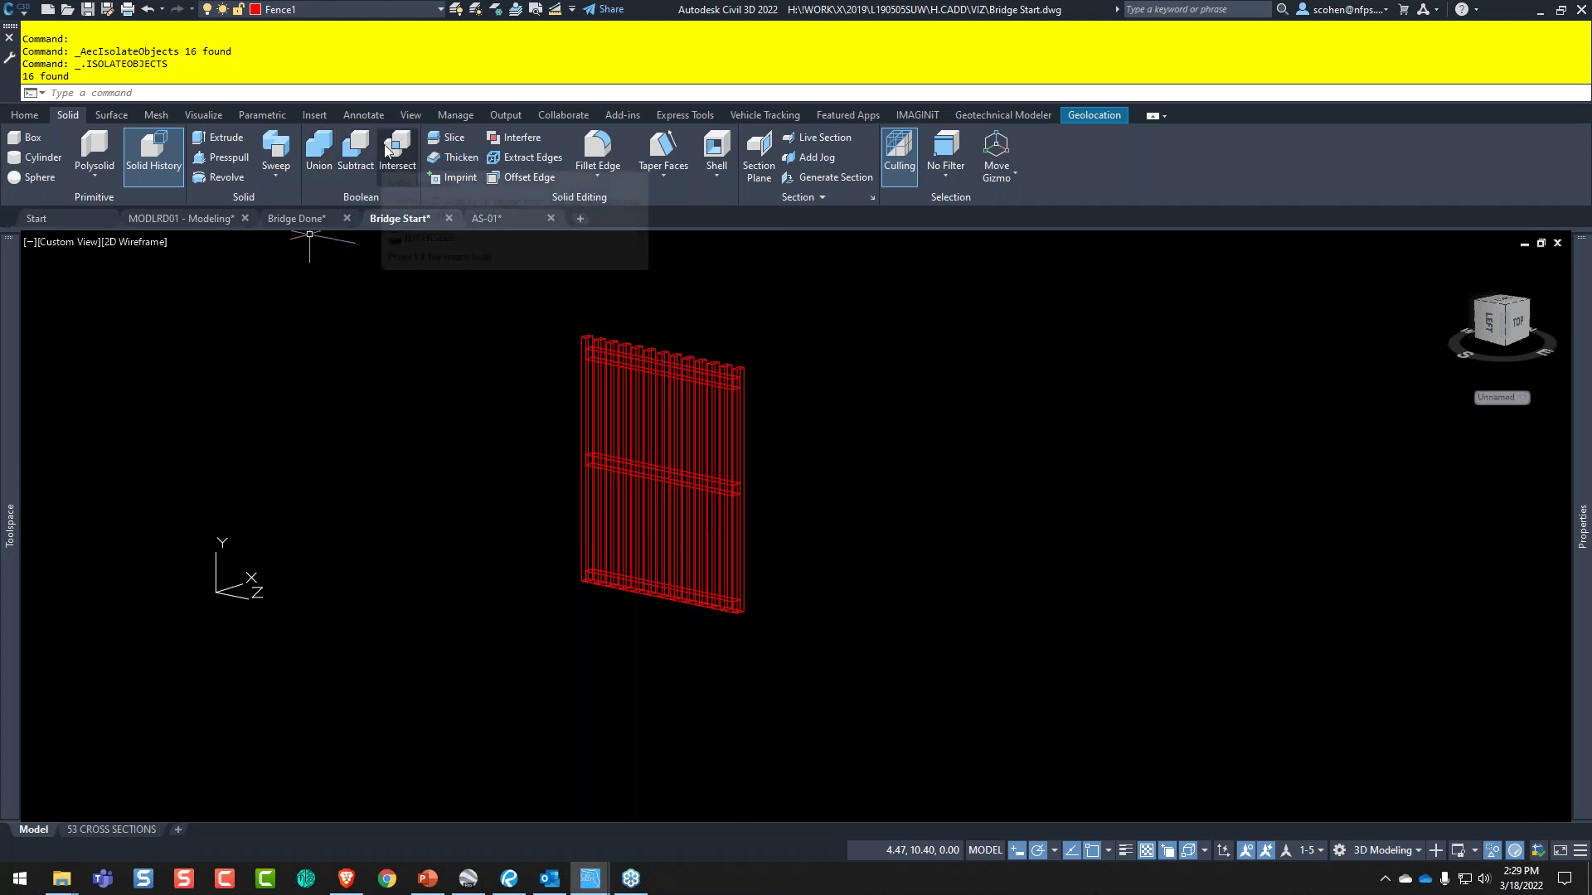
{"action": "left_click", "coordinate": [317, 159]}
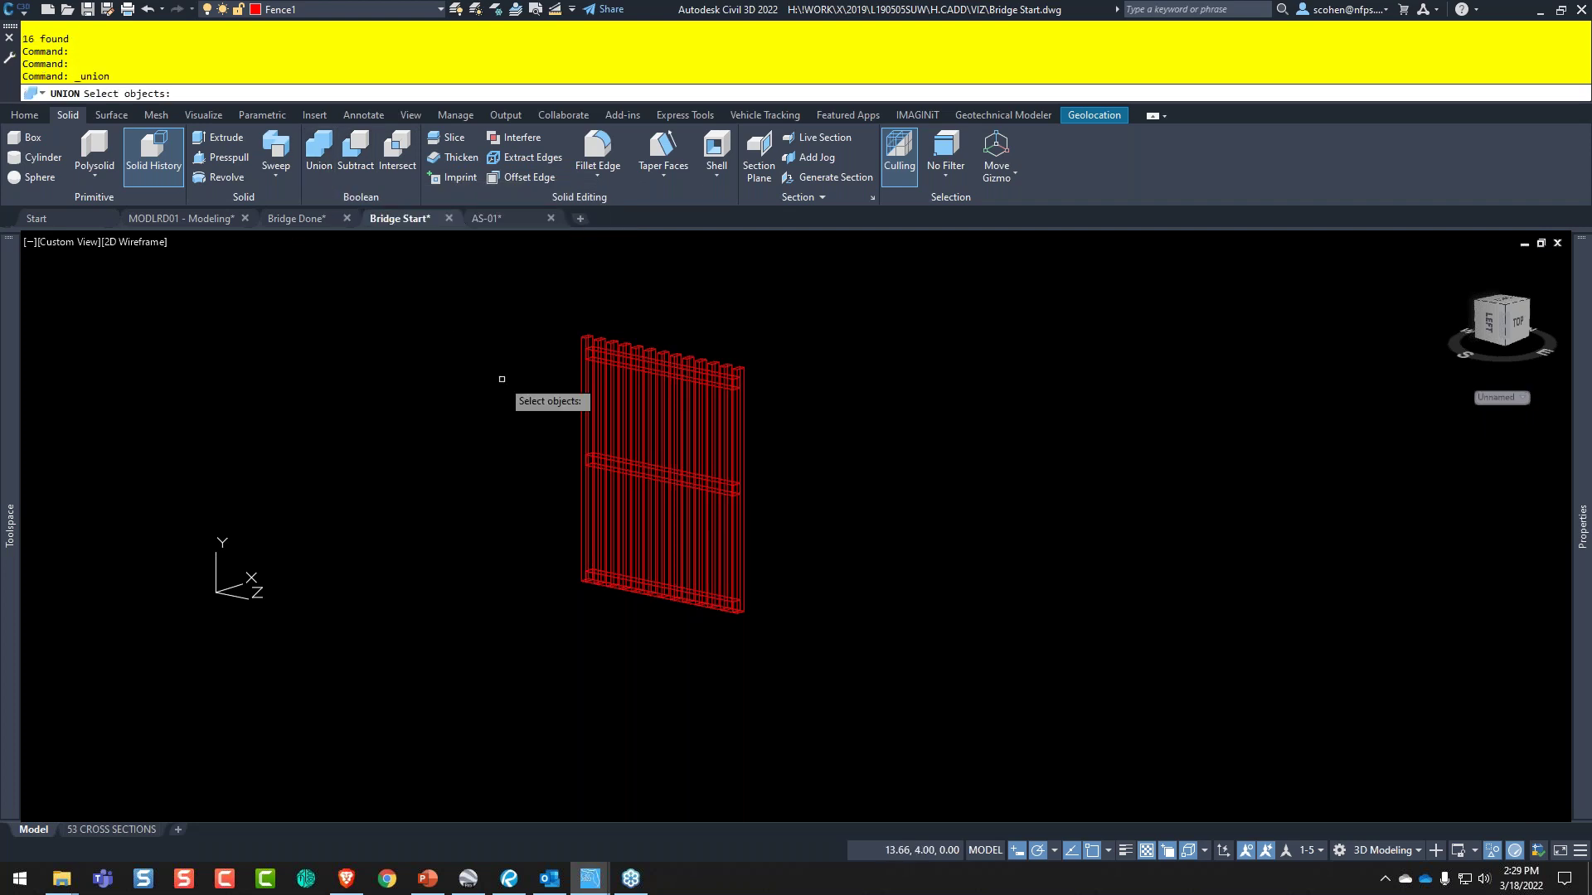
{"action": "left_click", "coordinate": [471, 281]}
{"action": "left_click", "coordinate": [986, 720]}
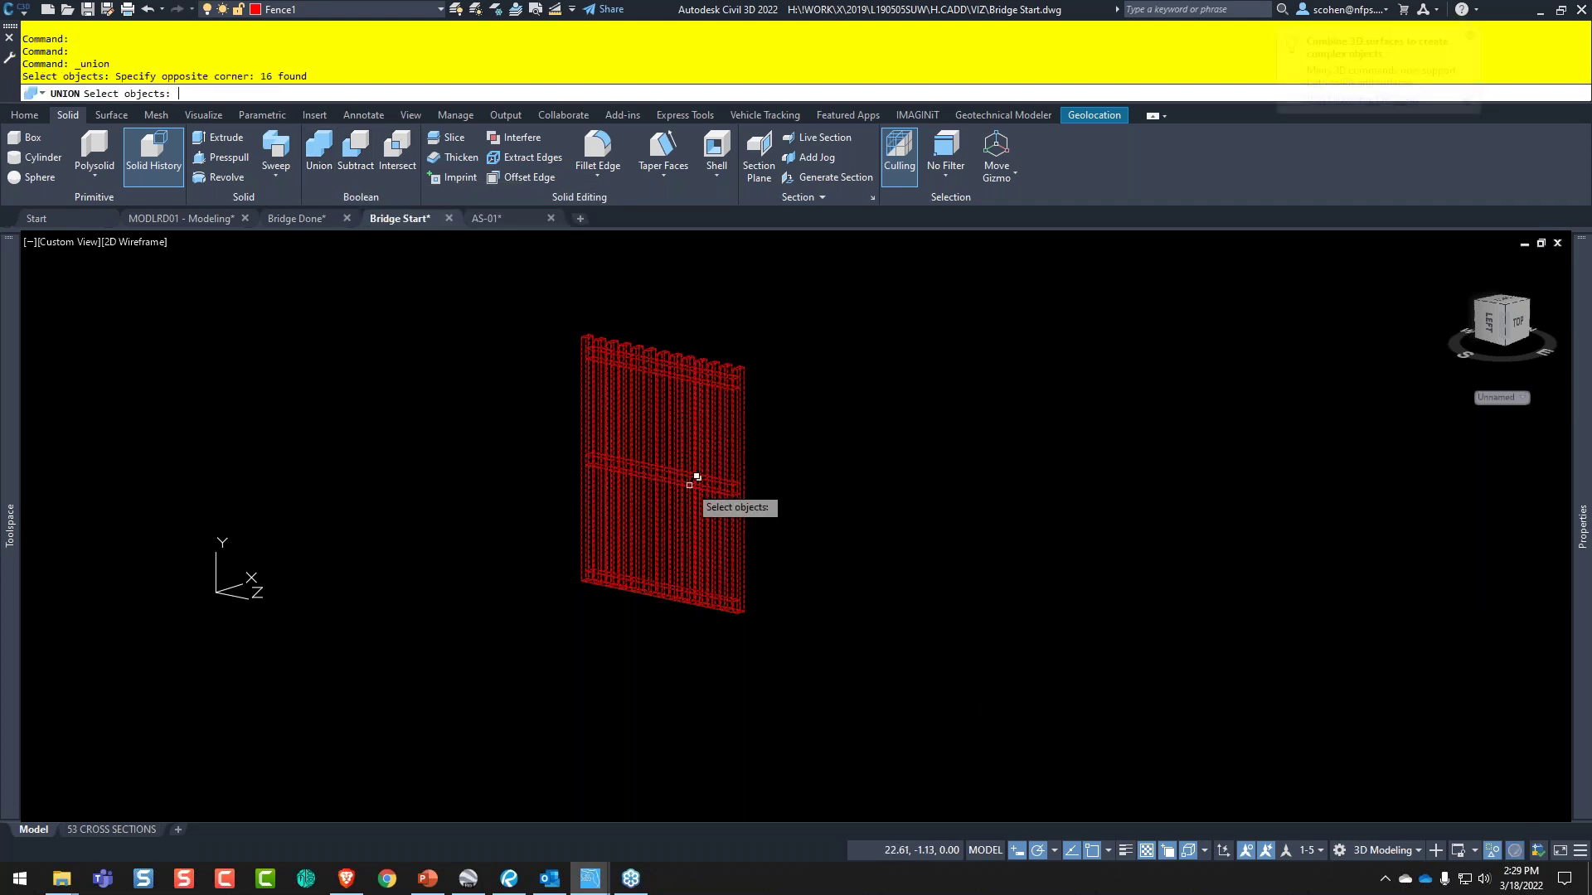
{"action": "scroll", "coordinate": [854, 401], "scroll_direction": "up", "scroll_amount": 4}
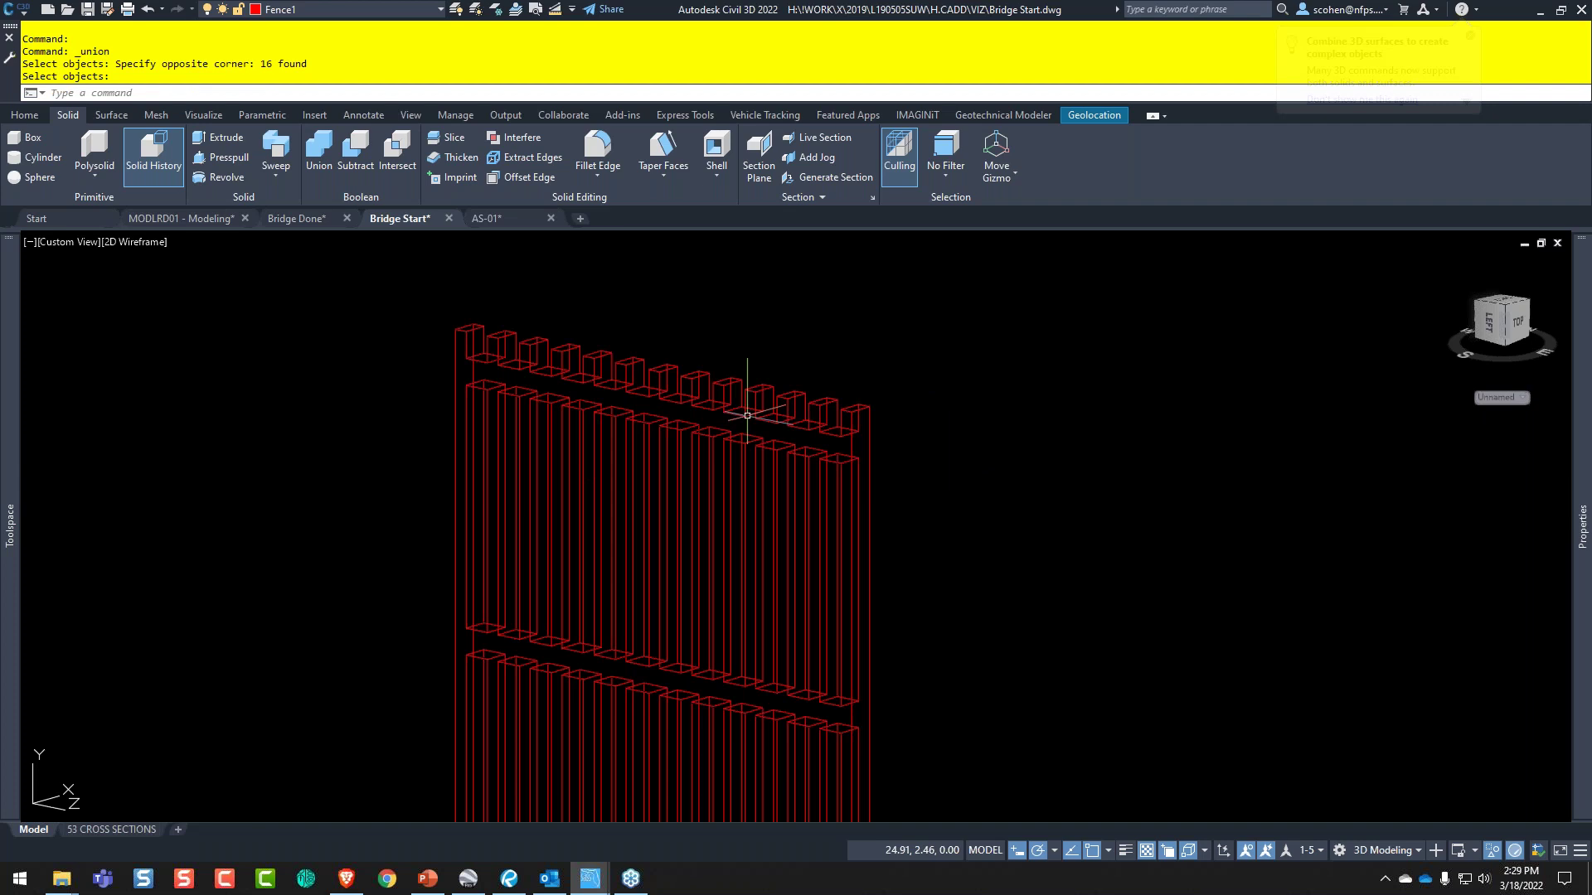
- Check the unified fence panel from another angle in the Realistic visual style, and return the view to 2D Wireframe
{"action": "left_click", "coordinate": [141, 241]}
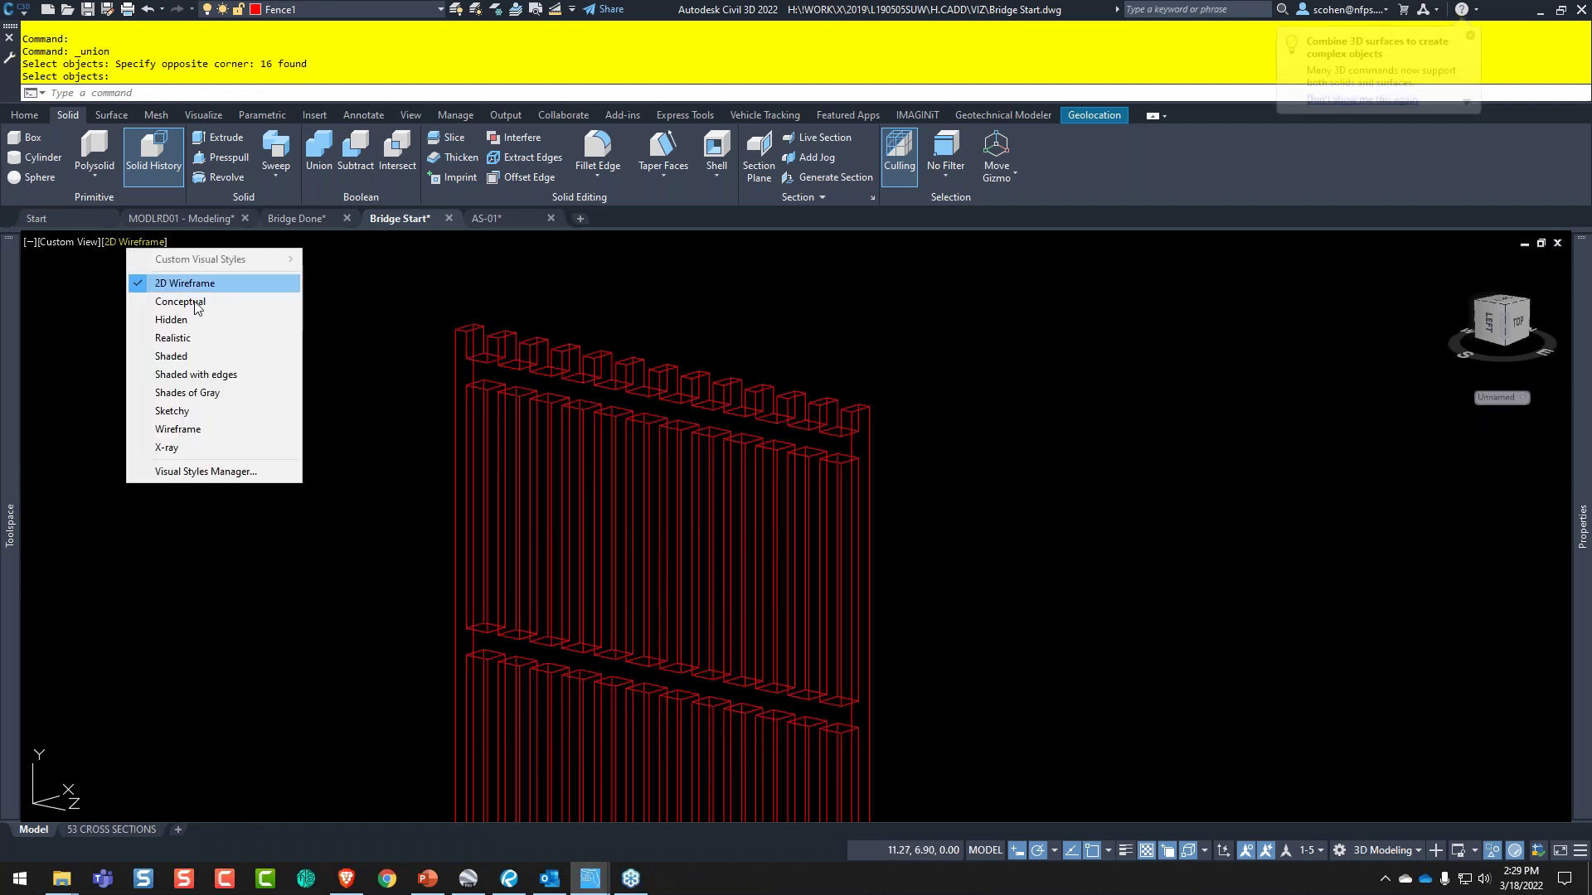
{"action": "left_click", "coordinate": [228, 343]}
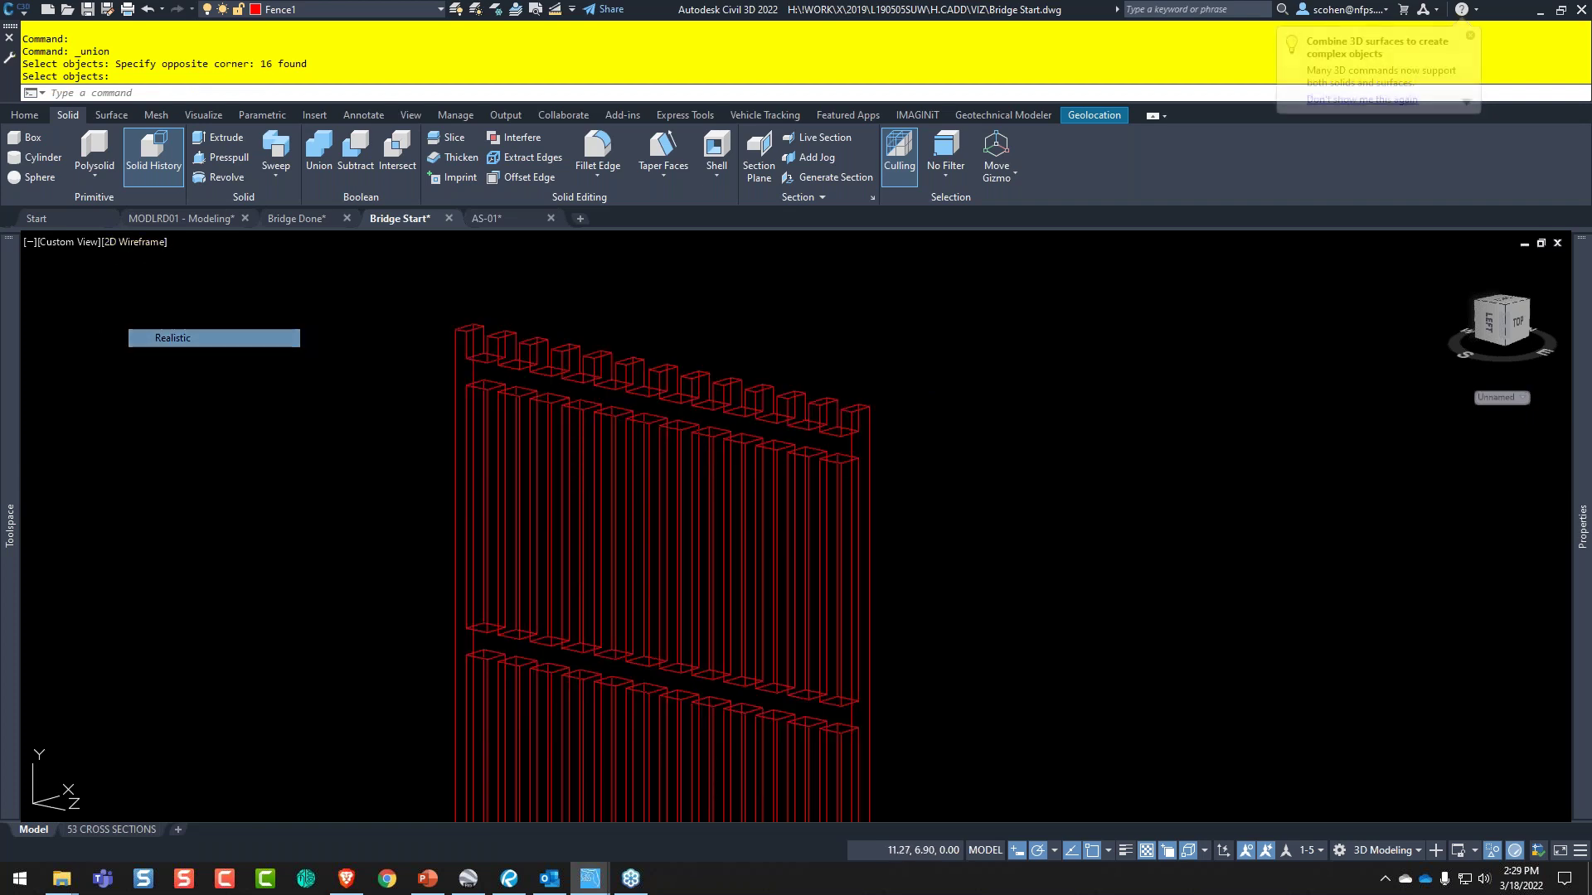
{"action": "mouse_move", "coordinate": [452, 500]}
{"action": "middle_mouse_down", "text": "shift"}
{"action": "mouse_move", "coordinate": [714, 643]}
{"action": "mouse_move", "coordinate": [650, 636]}
{"action": "mouse_move", "coordinate": [661, 688]}
{"action": "mouse_move", "coordinate": [659, 630]}
{"action": "middle_mouse_up", "text": "shift"}
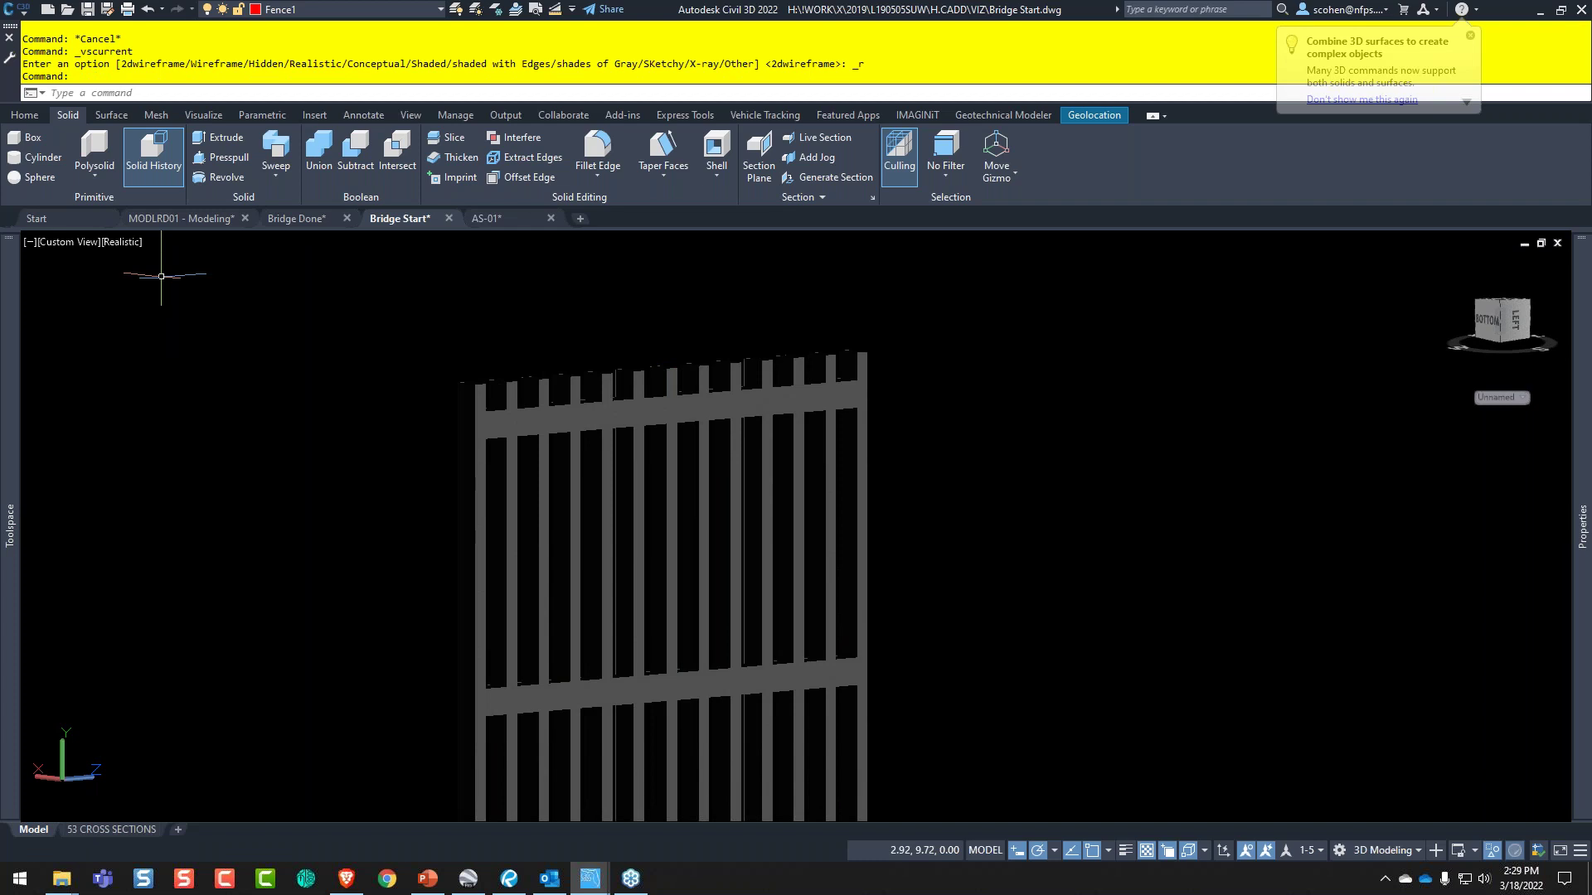
{"action": "left_click", "coordinate": [120, 242]}
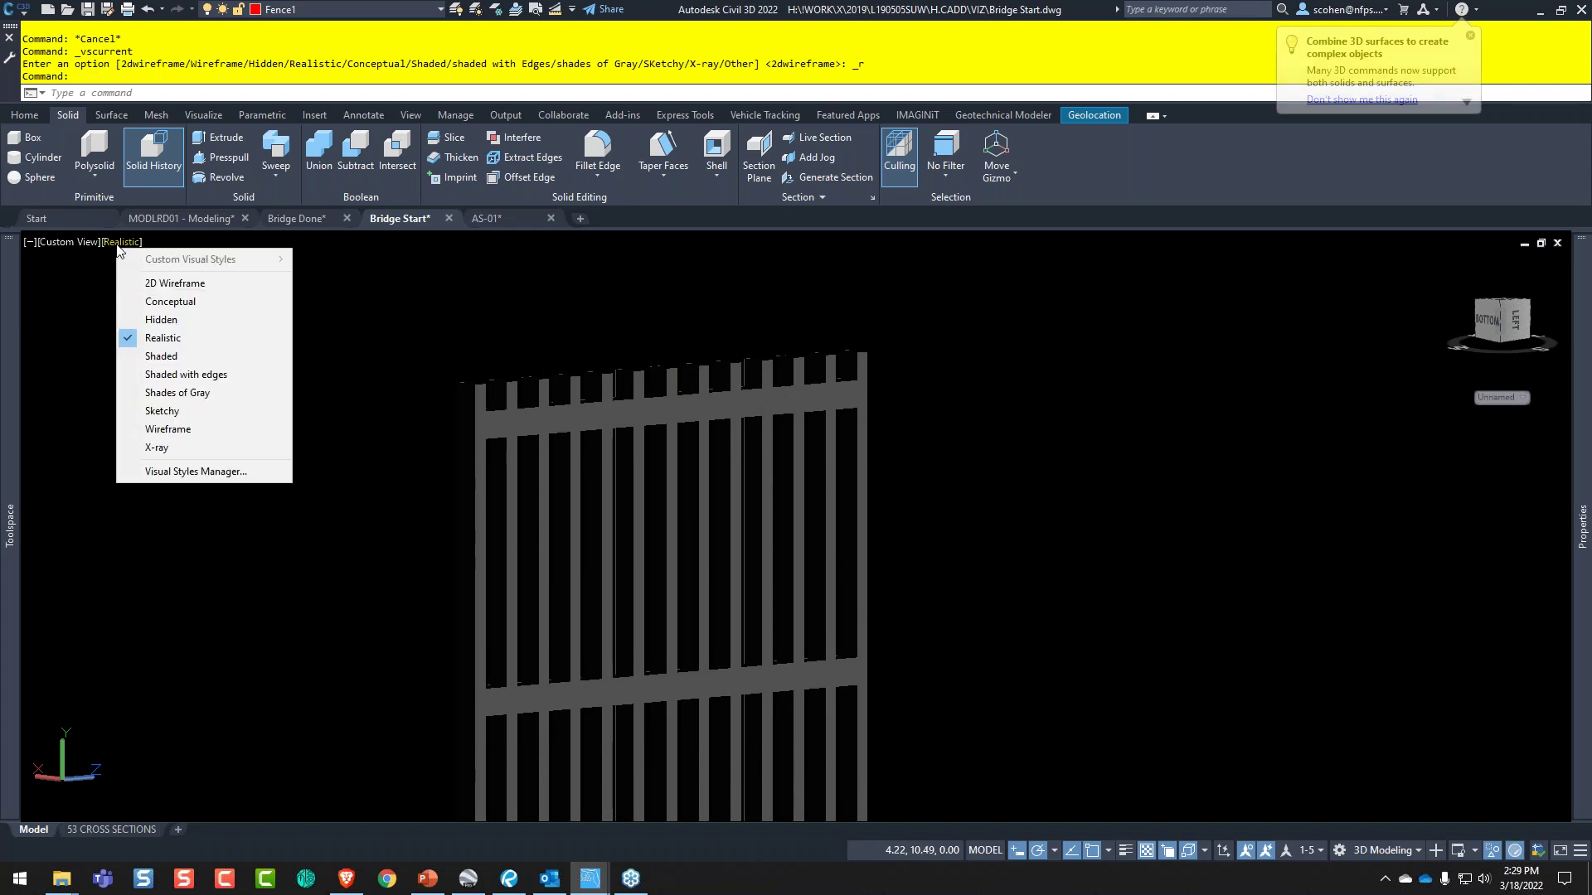
{"action": "left_click", "coordinate": [191, 291]}
- End the object isolation to show the concrete posts and bridge deck around the fence panel again
{"action": "right_click", "coordinate": [343, 504]}
{"action": "mouse_move", "coordinate": [440, 556]}
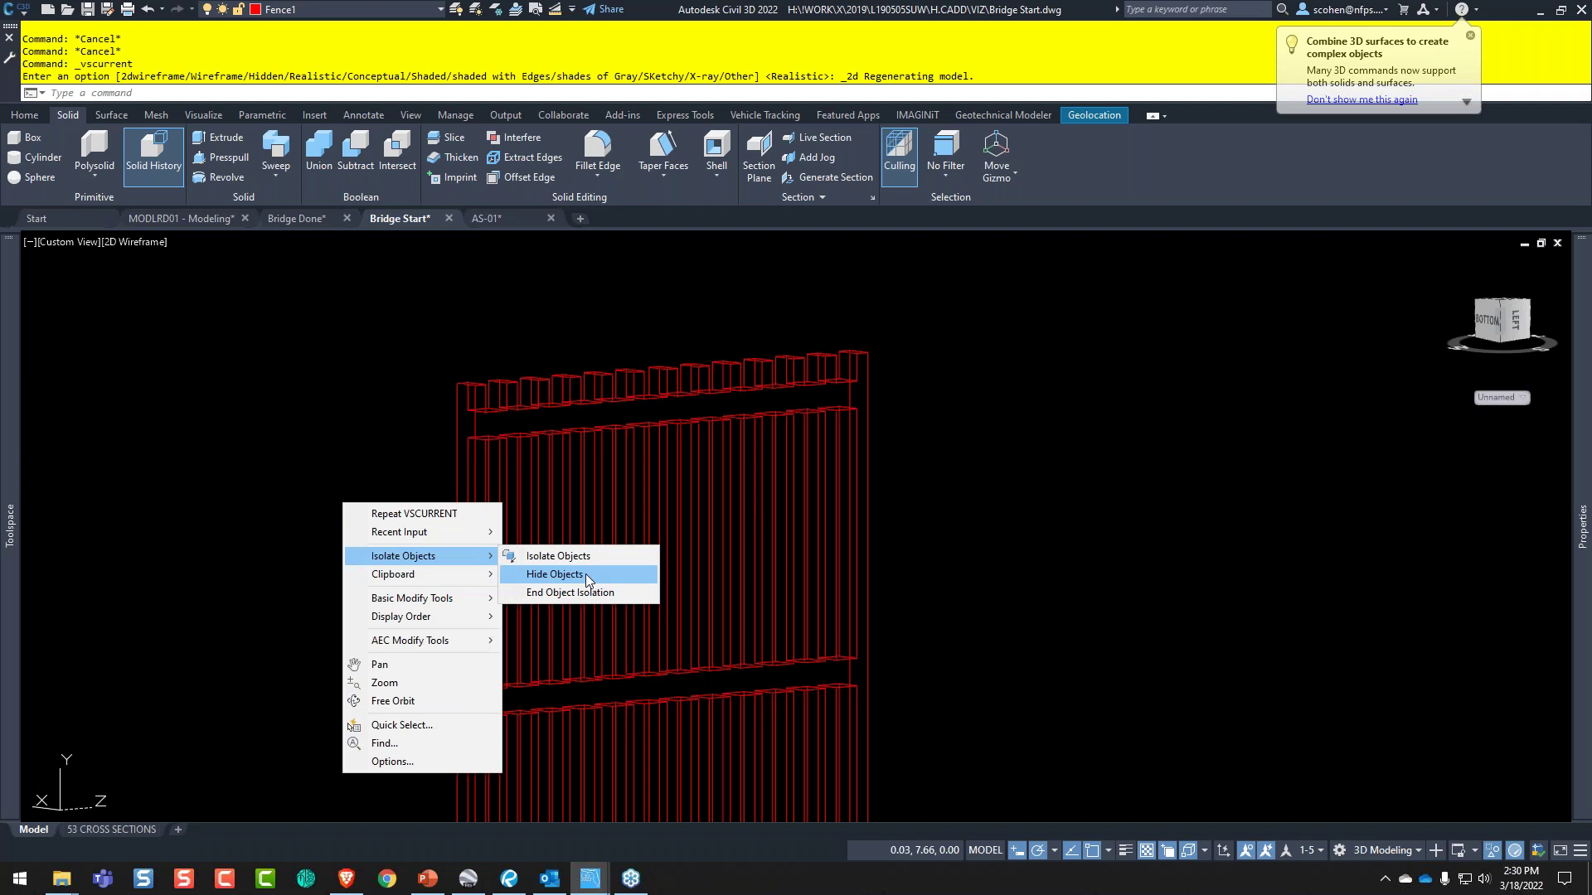
{"action": "left_click", "coordinate": [571, 592]}
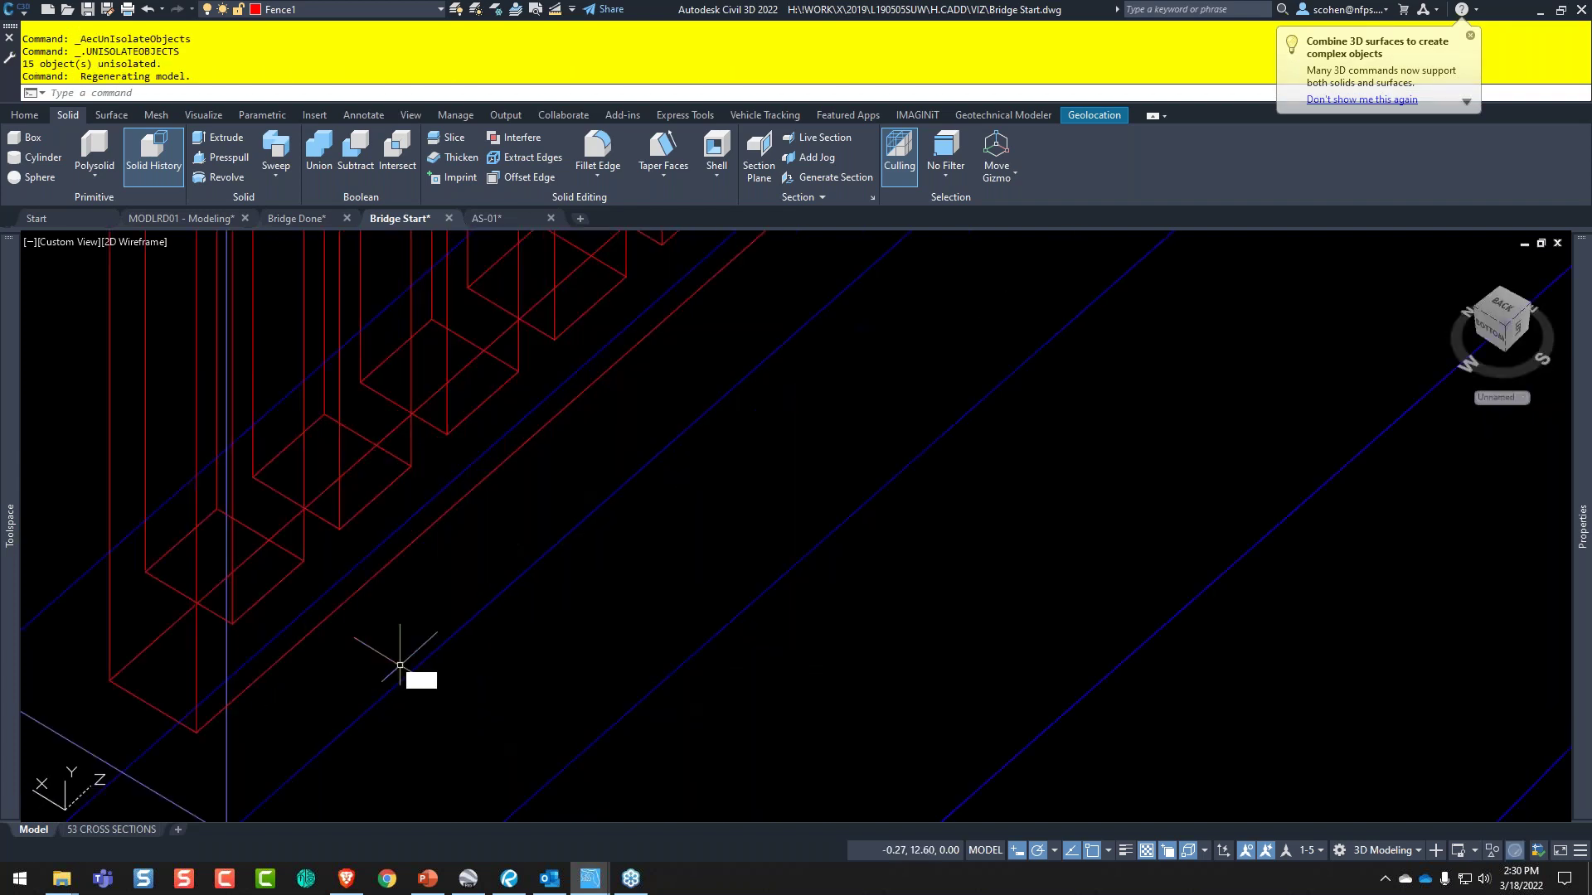
- Copy the fence panel into the second bay, using matching bottom corners of the first and second concrete posts as base and target points
{"action": "type", "text": "c"}
{"action": "key", "text": "Return"}
{"action": "left_click", "coordinate": [298, 562]}
{"action": "key", "text": "Return"}
{"action": "middle_click_drag", "start_coordinate": [284, 779], "coordinate": [287, 471]}
{"action": "left_click", "coordinate": [232, 525]}
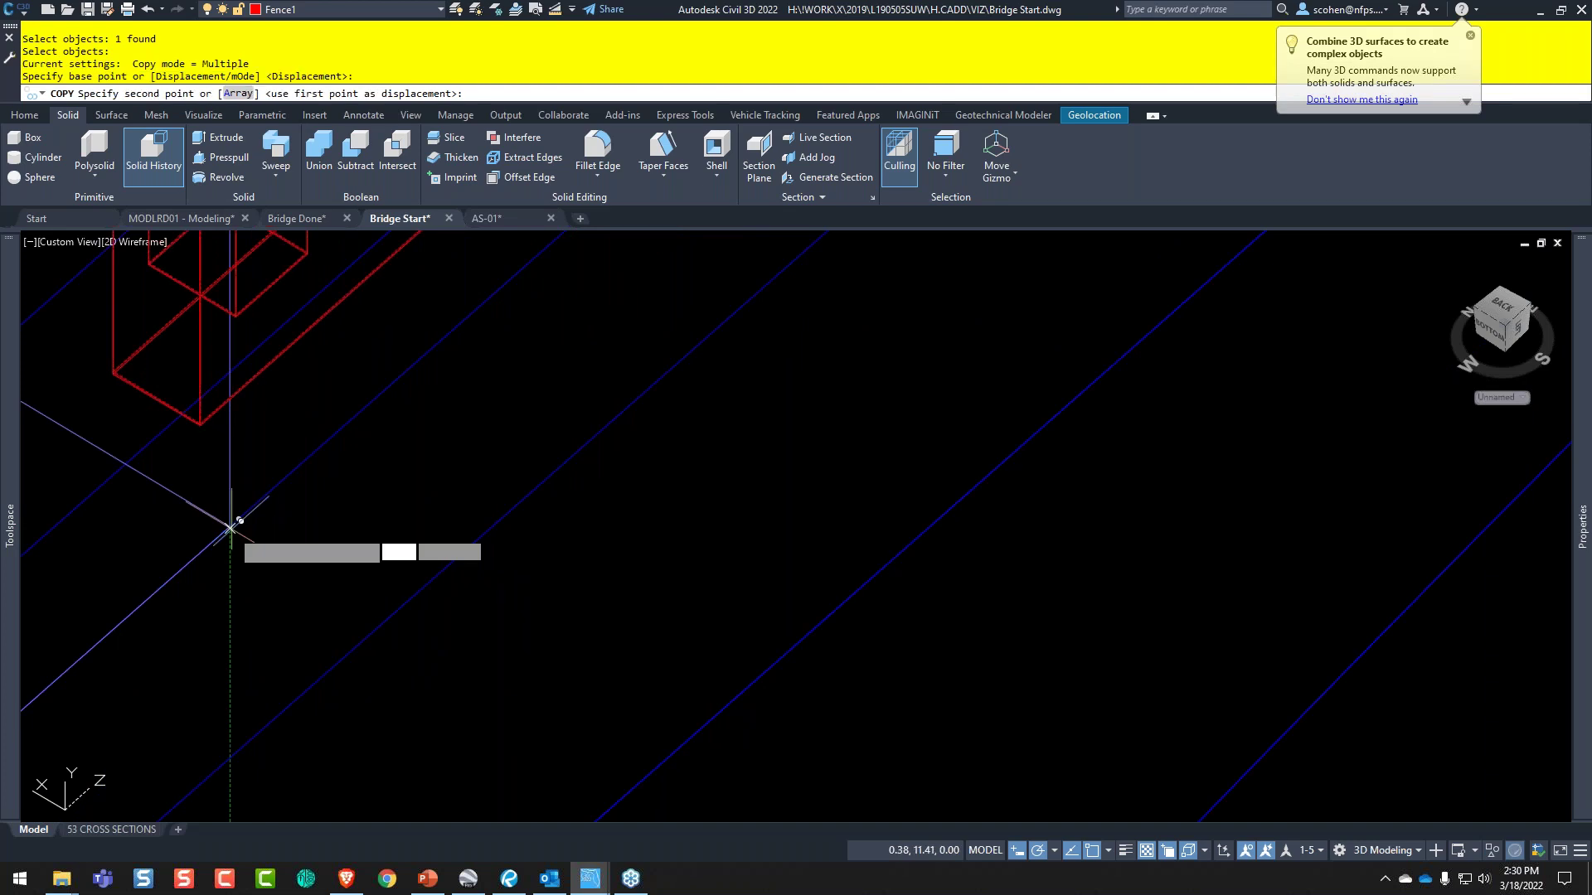
{"action": "scroll", "coordinate": [483, 448], "scroll_direction": "down", "scroll_amount": 2}
{"action": "scroll", "coordinate": [483, 447], "scroll_direction": "up", "scroll_amount": 2}
{"action": "scroll", "coordinate": [203, 522], "scroll_direction": "up", "scroll_amount": 2}
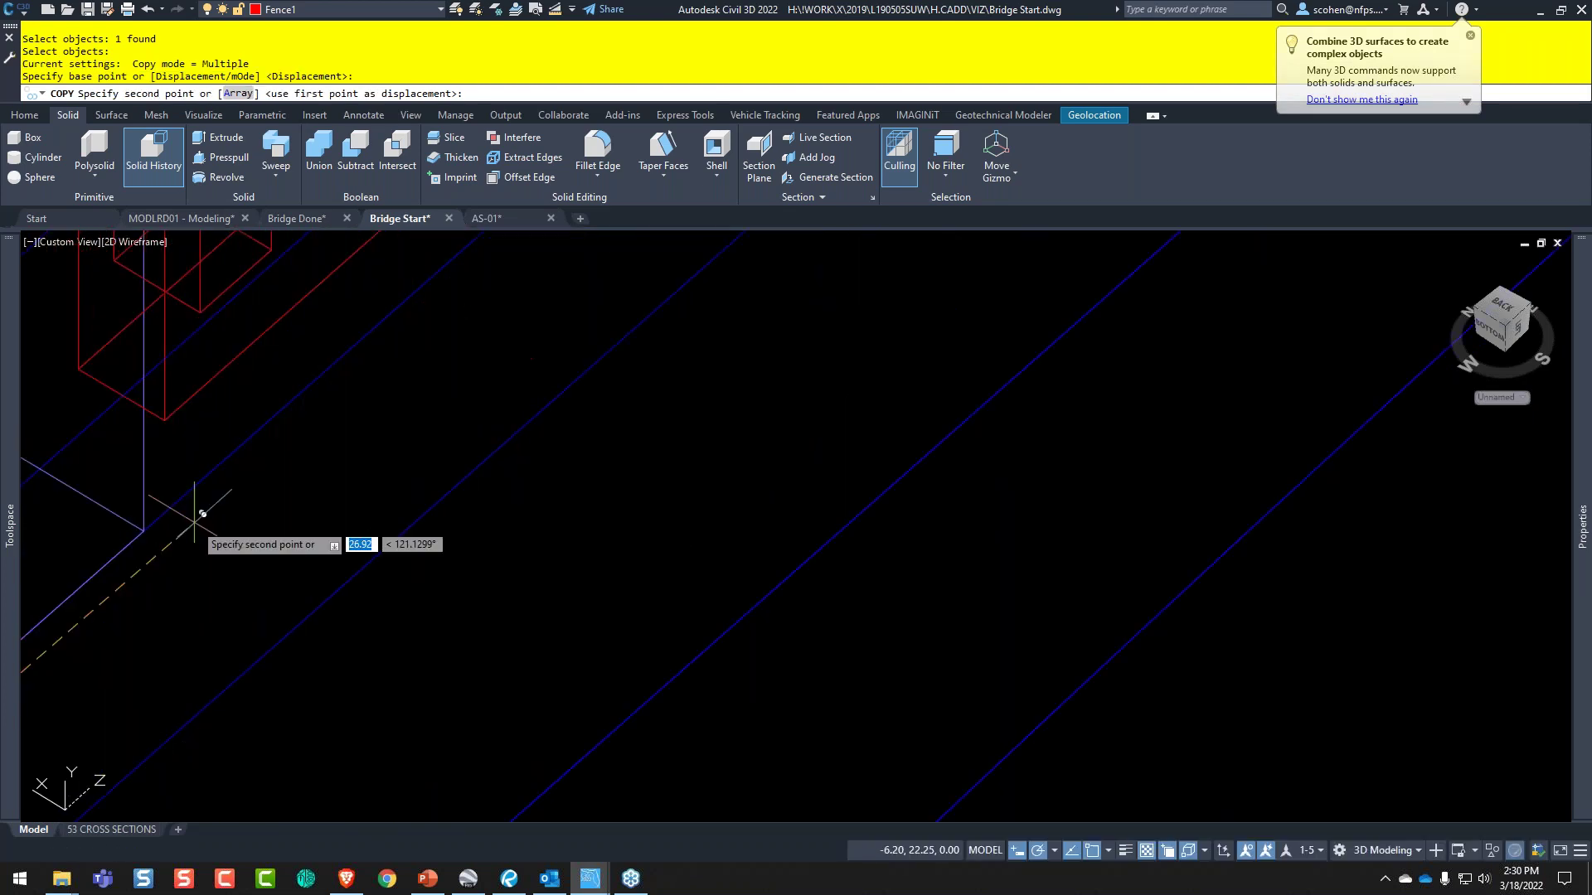
{"action": "left_click", "coordinate": [143, 529]}
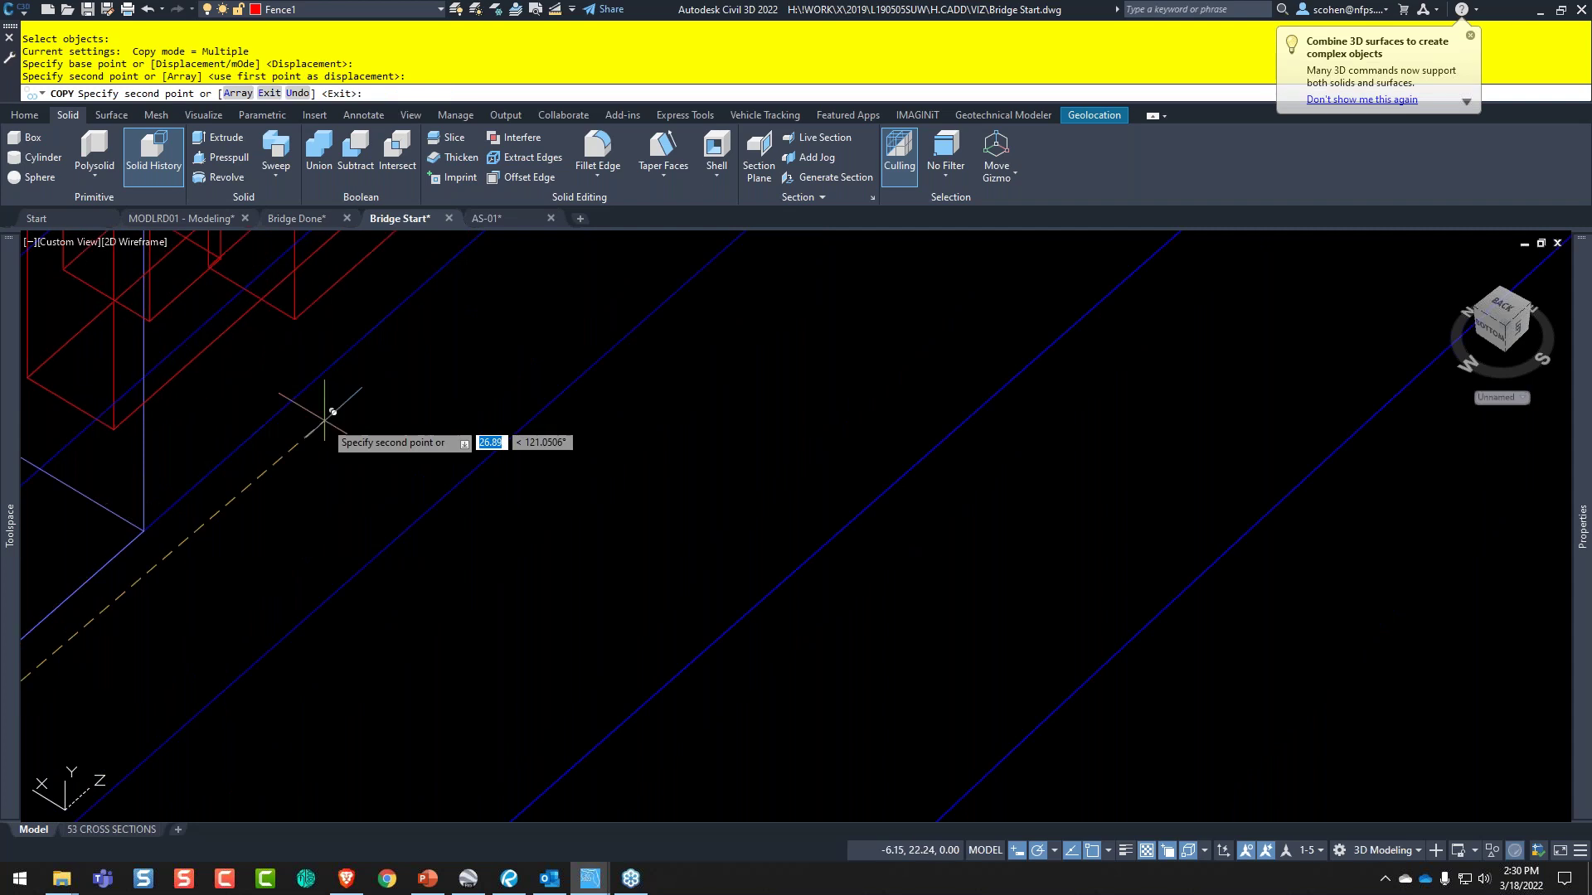
- Place two more fence panel copies at the matching bottom corners of the next two posts, and finish copying
{"action": "scroll", "coordinate": [331, 412], "scroll_direction": "down", "scroll_amount": 2}
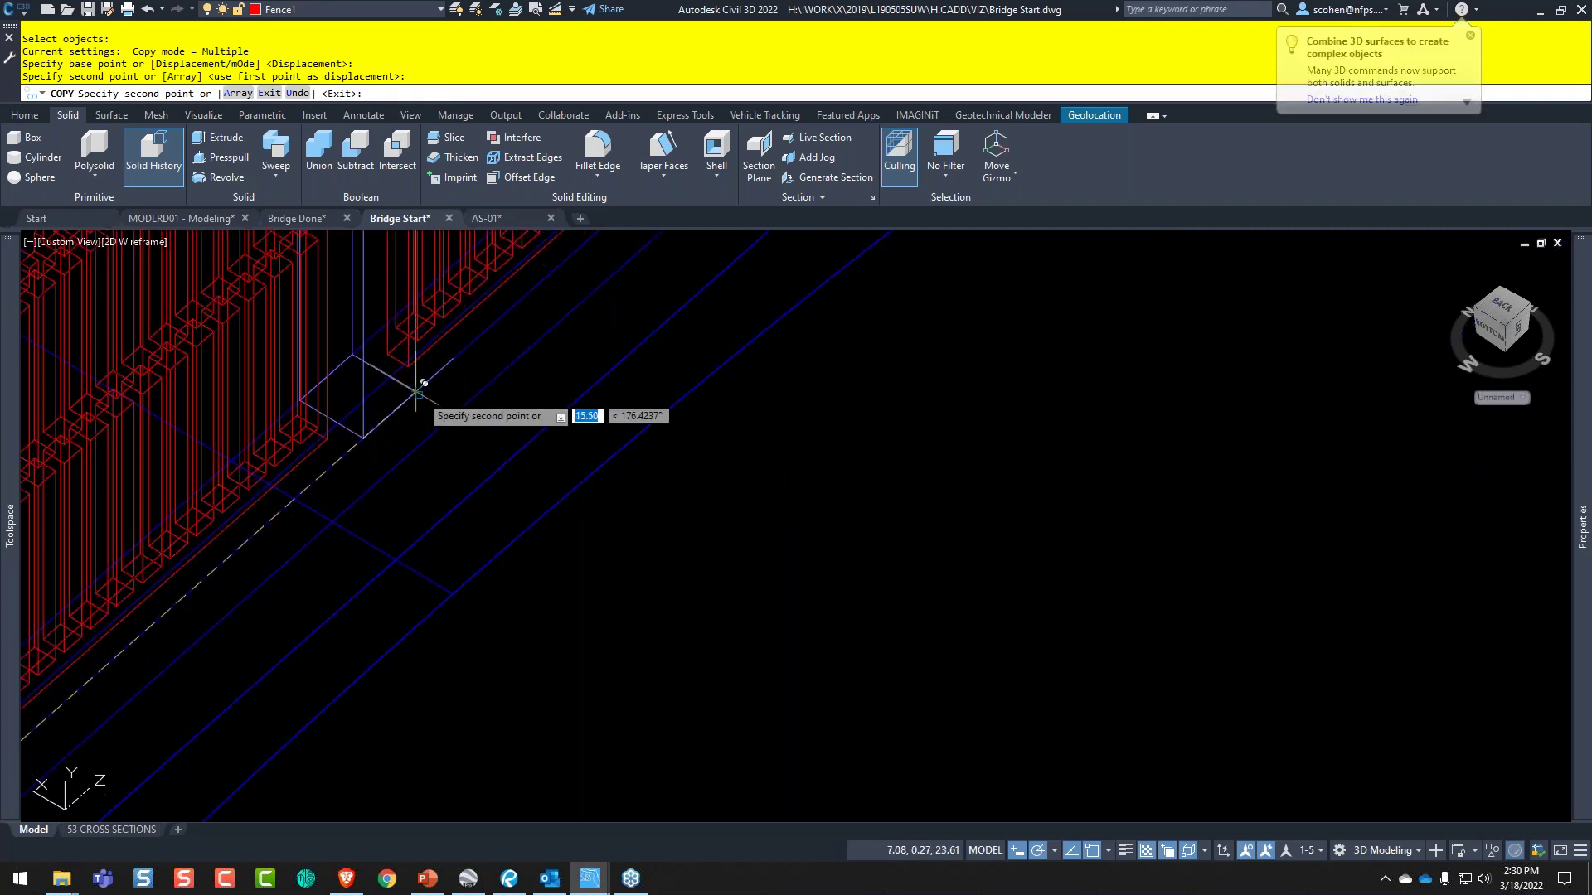
{"action": "left_click", "coordinate": [416, 390]}
{"action": "scroll", "coordinate": [330, 537], "scroll_direction": "up", "scroll_amount": 2}
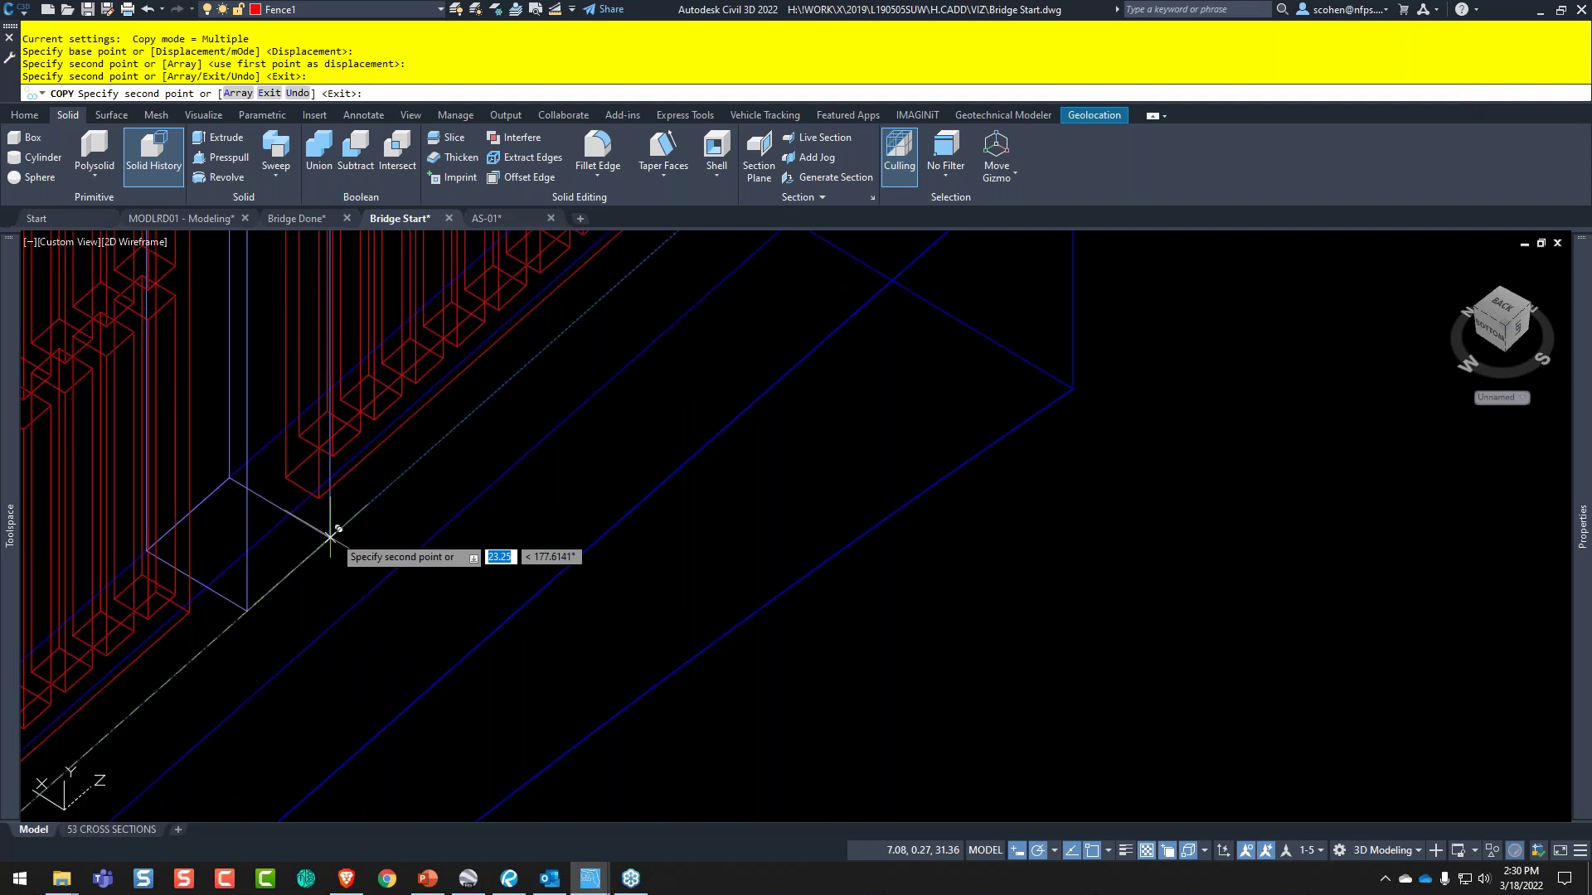
{"action": "left_click", "coordinate": [330, 537]}
{"action": "scroll", "coordinate": [628, 467], "scroll_direction": "down", "scroll_amount": 3}
{"action": "key", "text": "Escape"}
{"action": "key", "text": "Escape"}
{"action": "scroll", "coordinate": [444, 558], "scroll_direction": "down", "scroll_amount": 5}
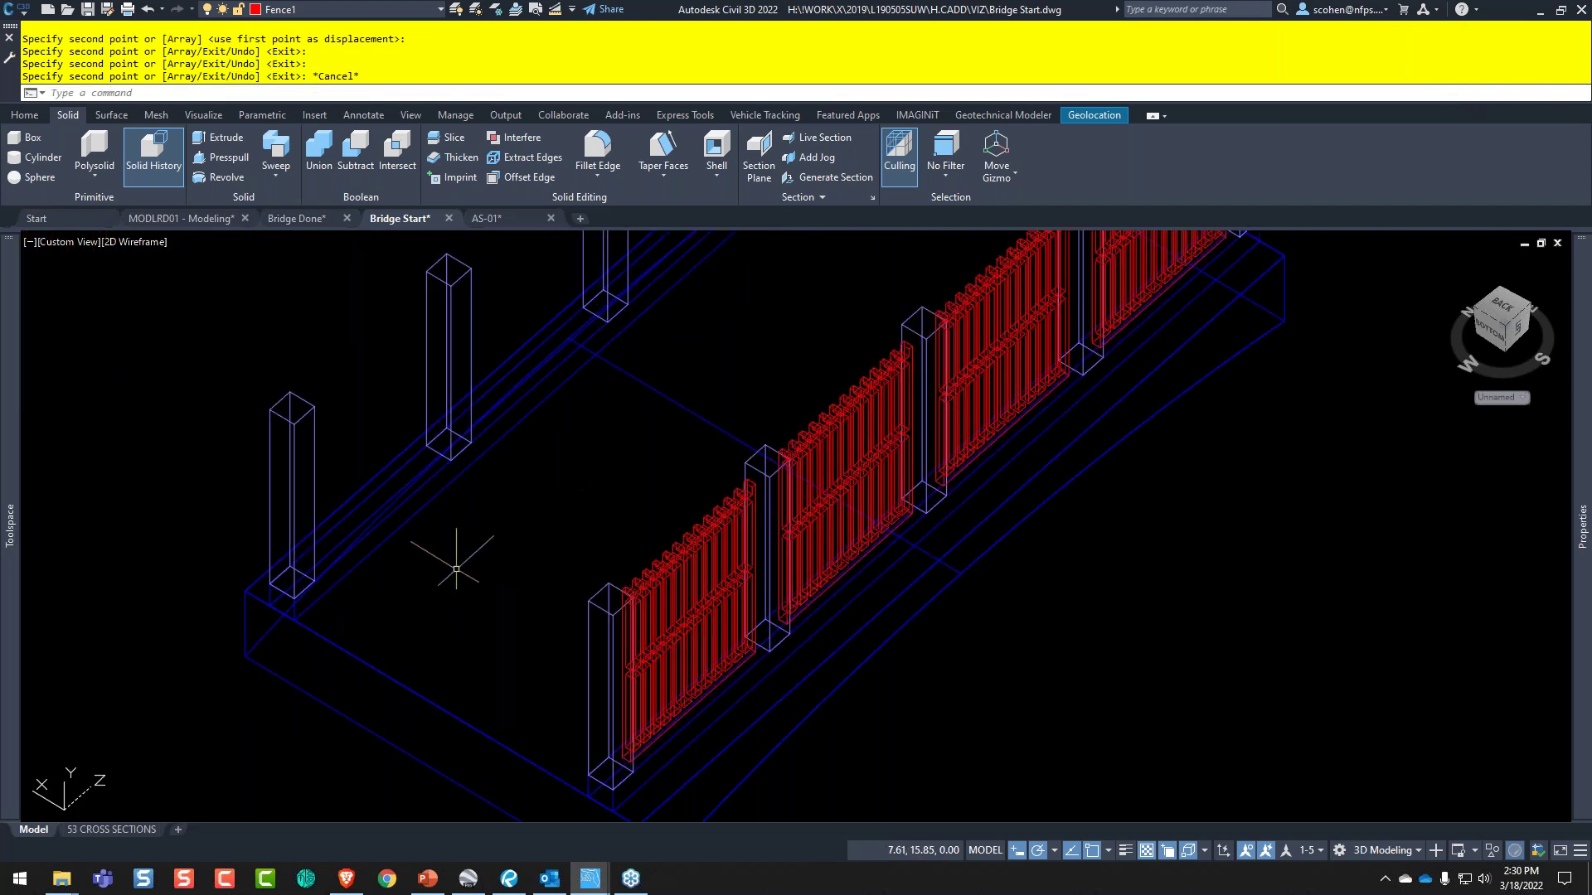
{"action": "right_click", "coordinate": [917, 491]}
{"action": "left_click", "coordinate": [972, 745]}
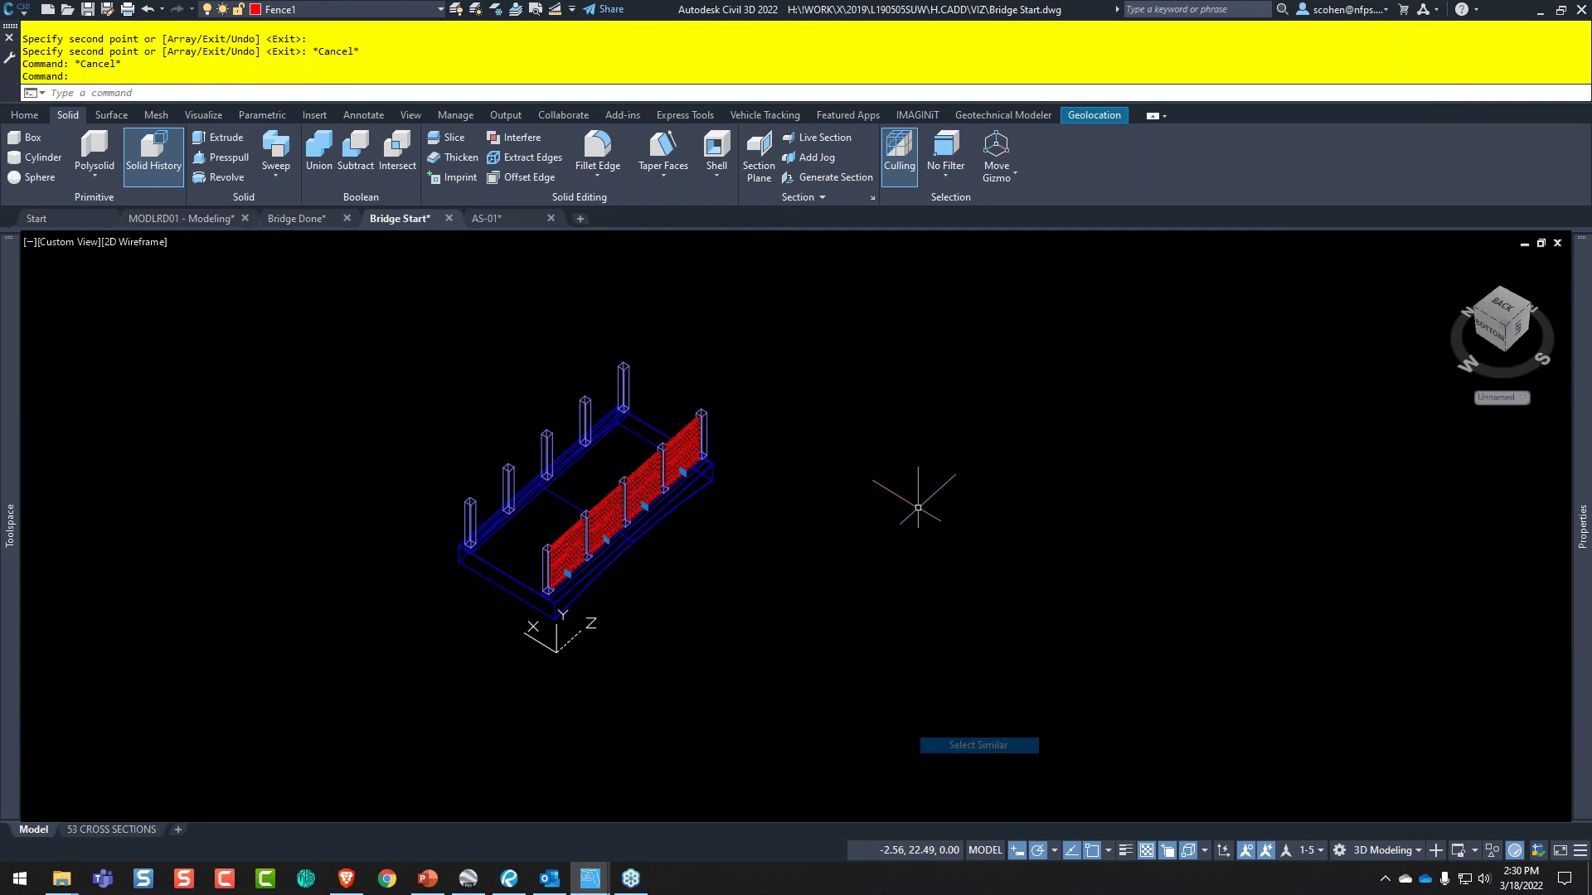
{"action": "scroll", "coordinate": [502, 544], "scroll_direction": "up", "scroll_amount": 2}
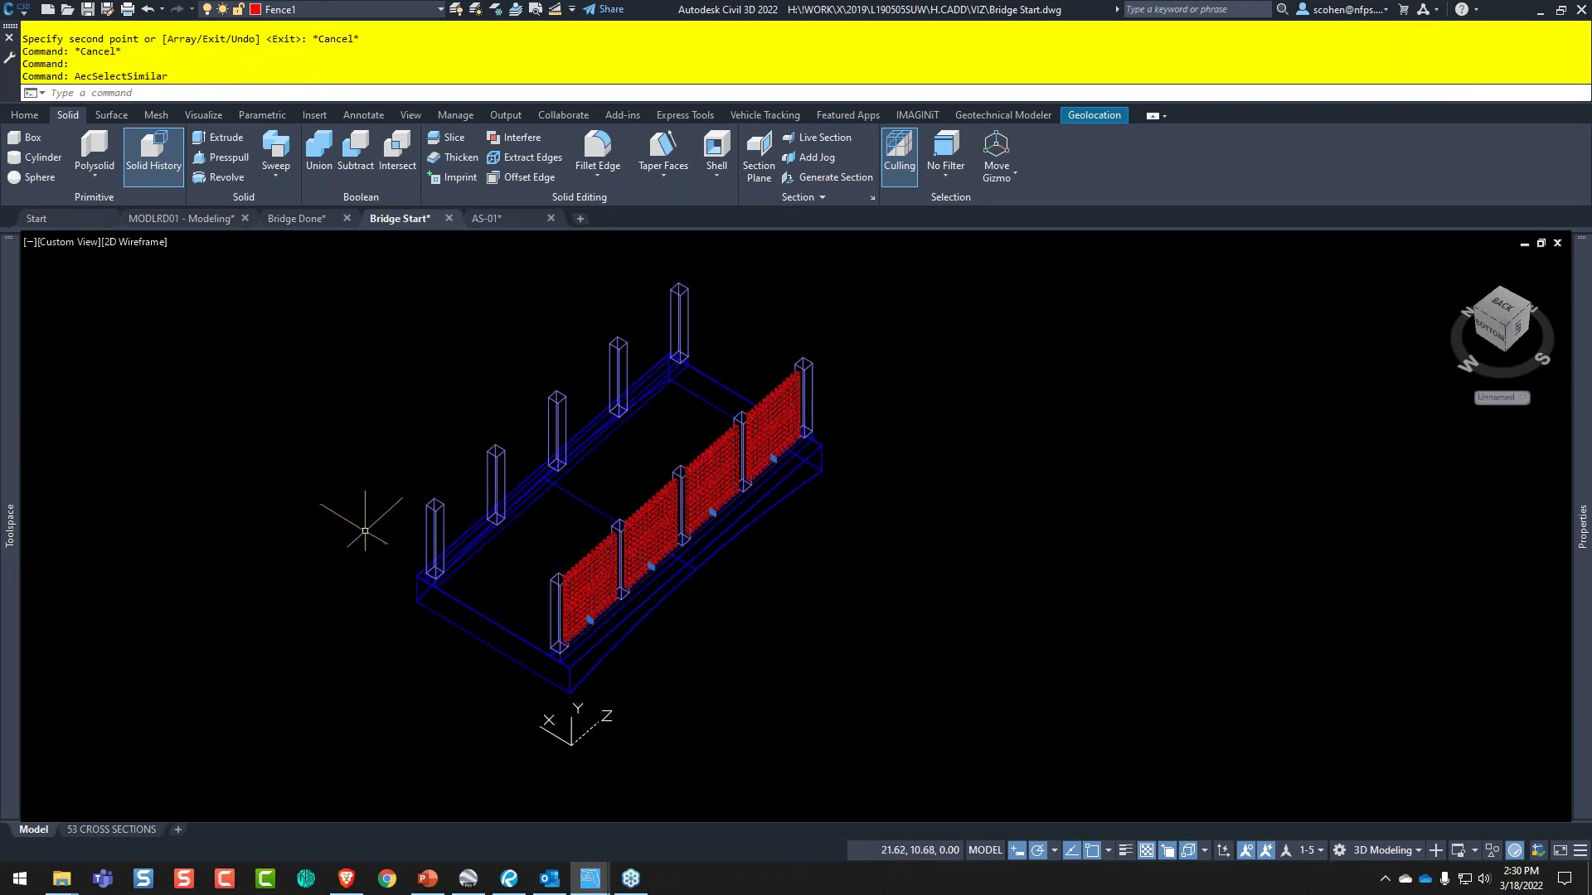
{"action": "type", "text": "mi"}
{"action": "key", "text": "Return"}
{"action": "key", "text": "Return"}
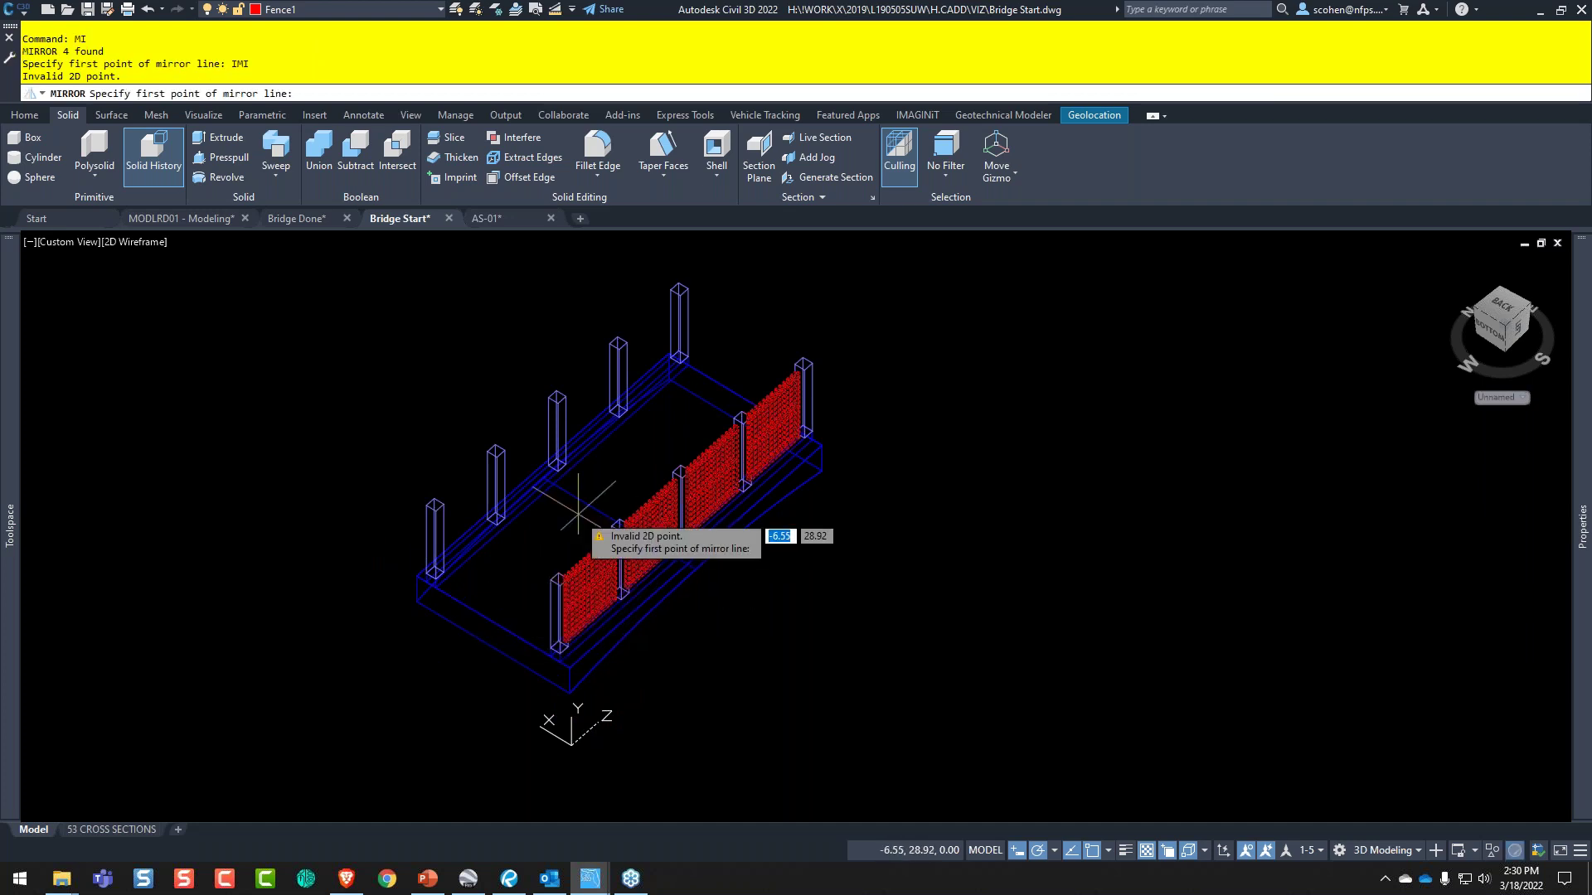
{"action": "key", "text": "Escape"}
- Restore the World coordinate system (WCS) as the current UCS
{"action": "left_click", "coordinate": [1500, 397]}
{"action": "left_click", "coordinate": [1505, 410]}
{"action": "left_click", "coordinate": [1504, 412]}
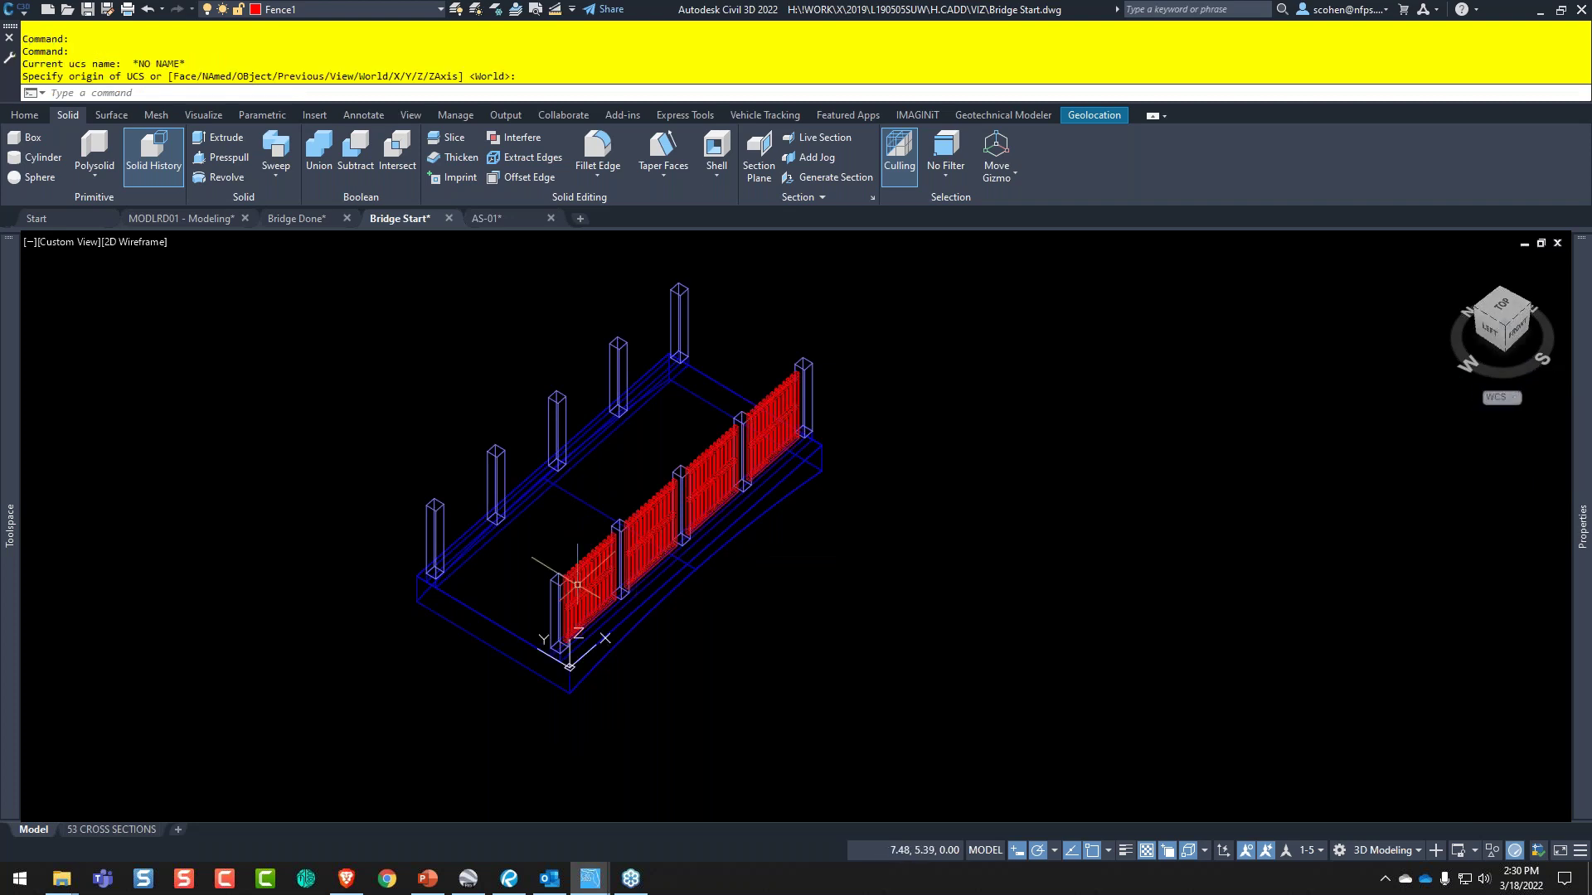
- Select all similar fence panels and mirror them to the opposite side across the deck's lengthwise centreline, keeping the originals
{"action": "left_click", "coordinate": [570, 663]}
{"action": "right_click", "coordinate": [1078, 468]}
{"action": "left_click", "coordinate": [1140, 703]}
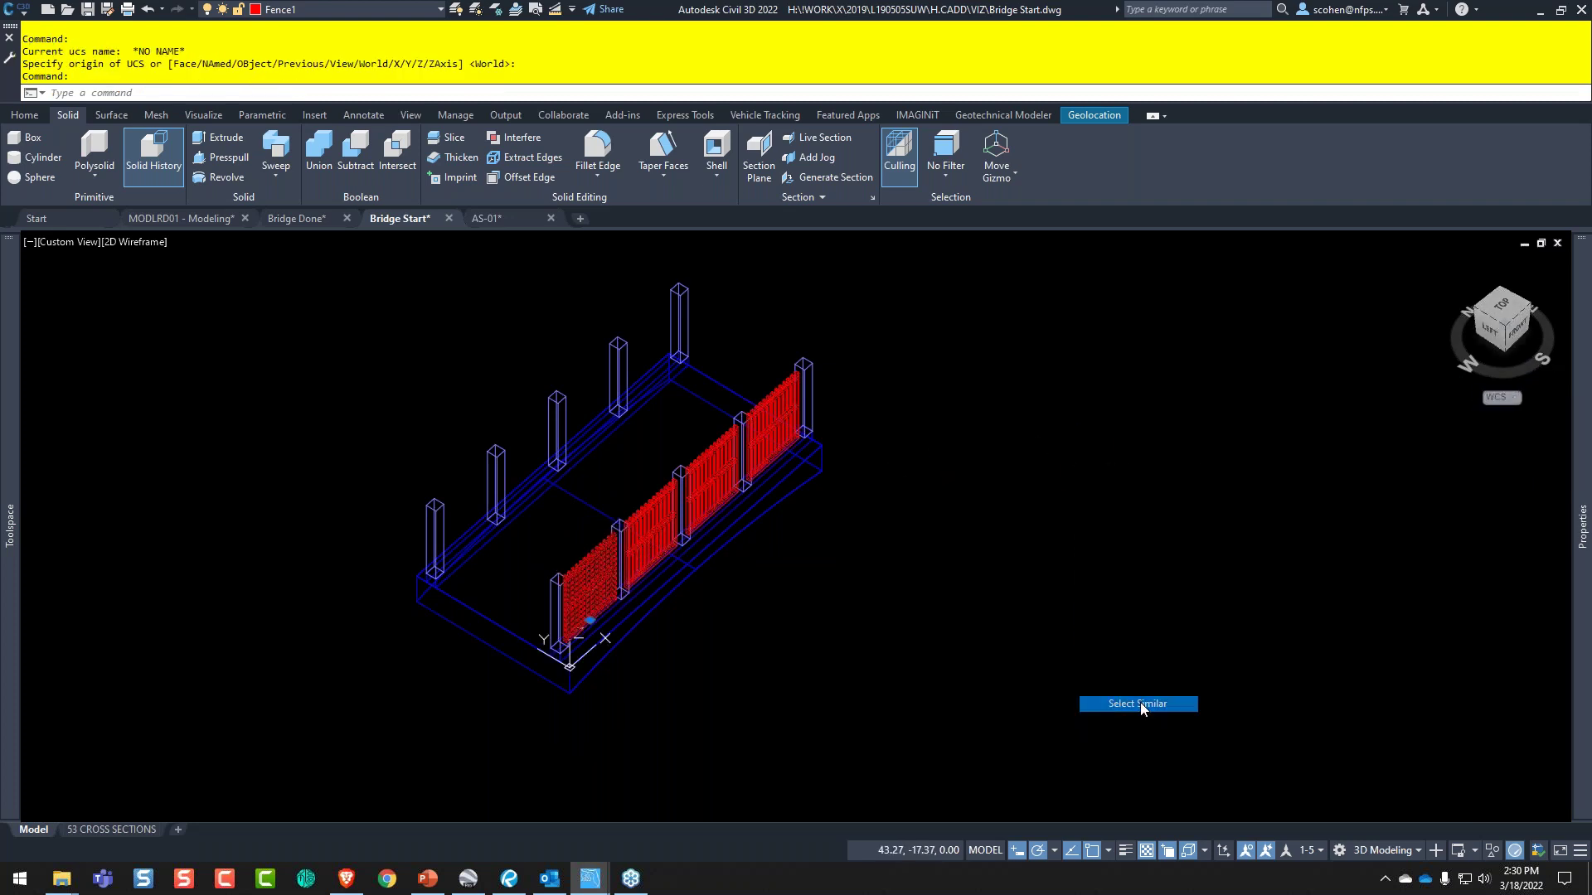
{"action": "type", "text": "mi"}
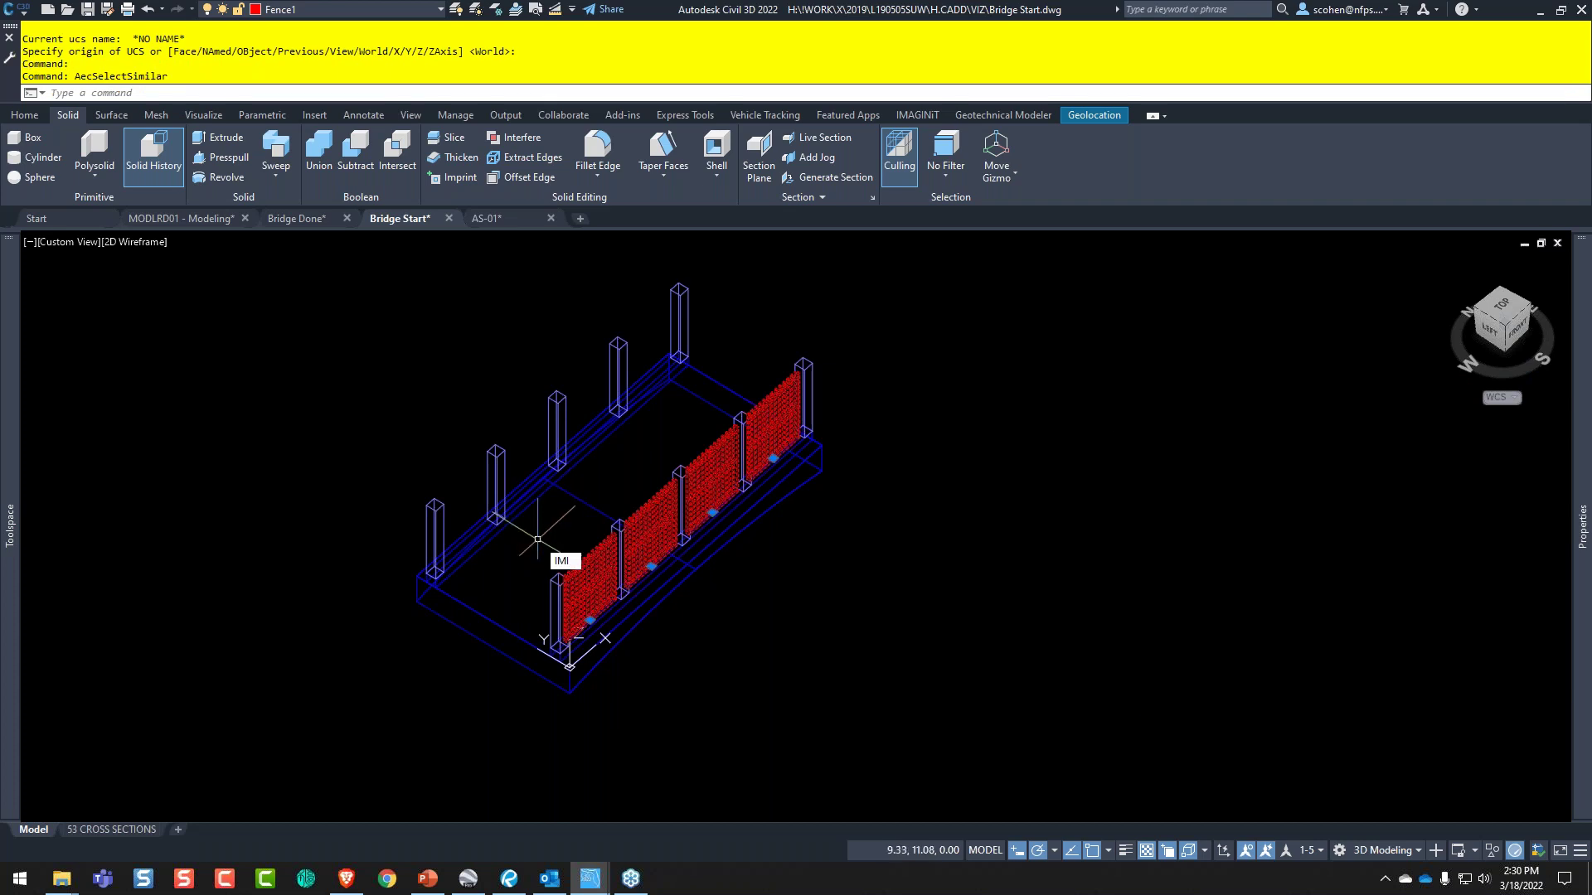
{"action": "key", "text": "Return"}
{"action": "type", "text": "imi"}
{"action": "key", "text": "Return"}
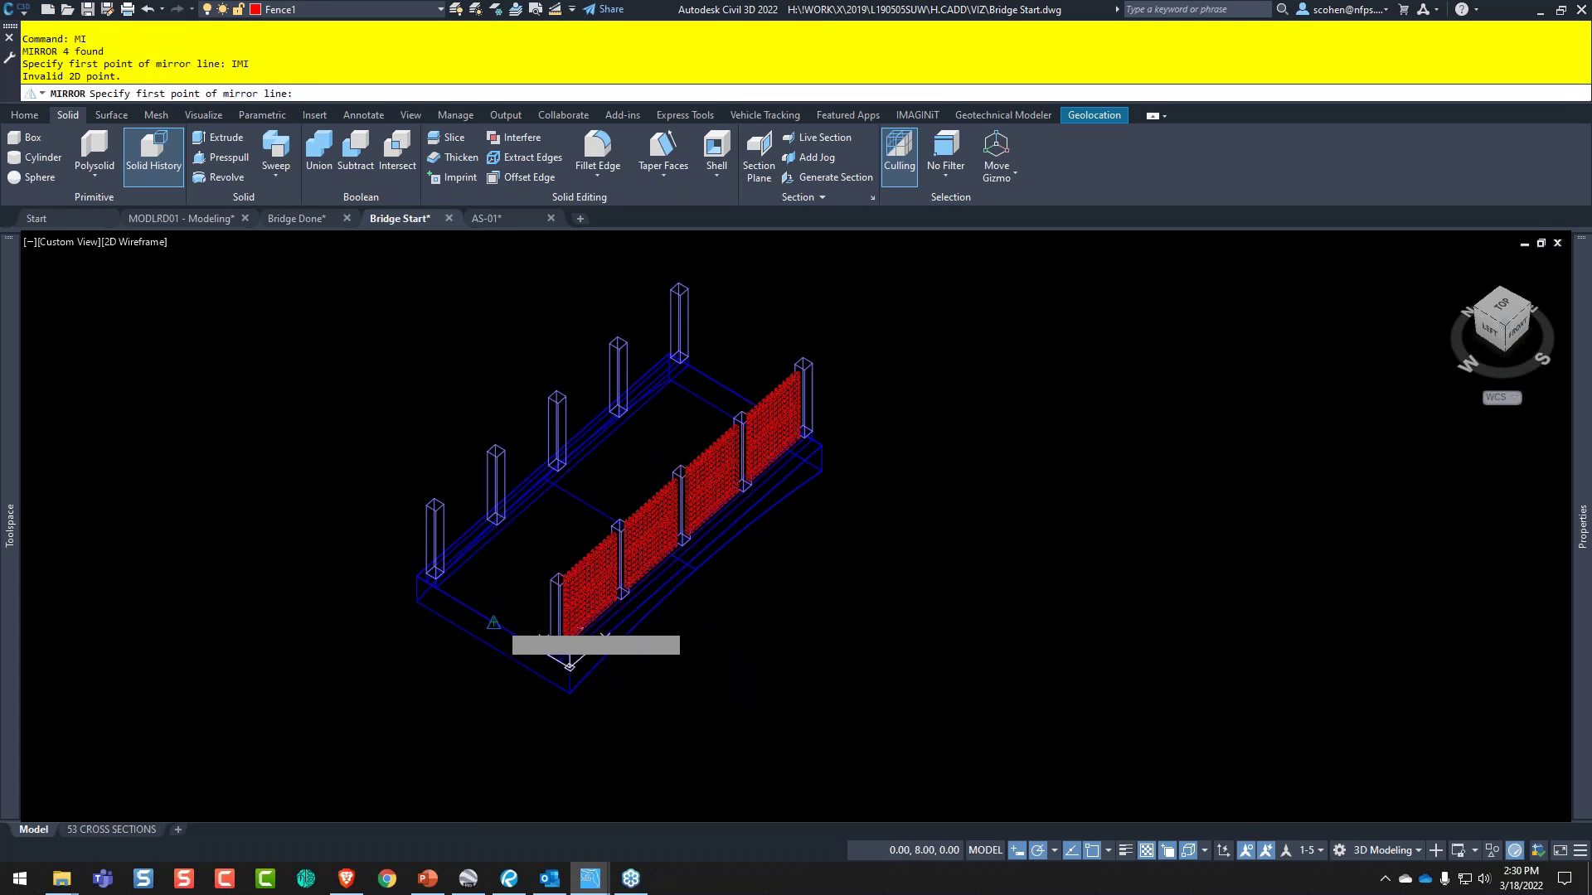
{"action": "left_click", "coordinate": [495, 621]}
{"action": "left_click", "coordinate": [829, 328]}
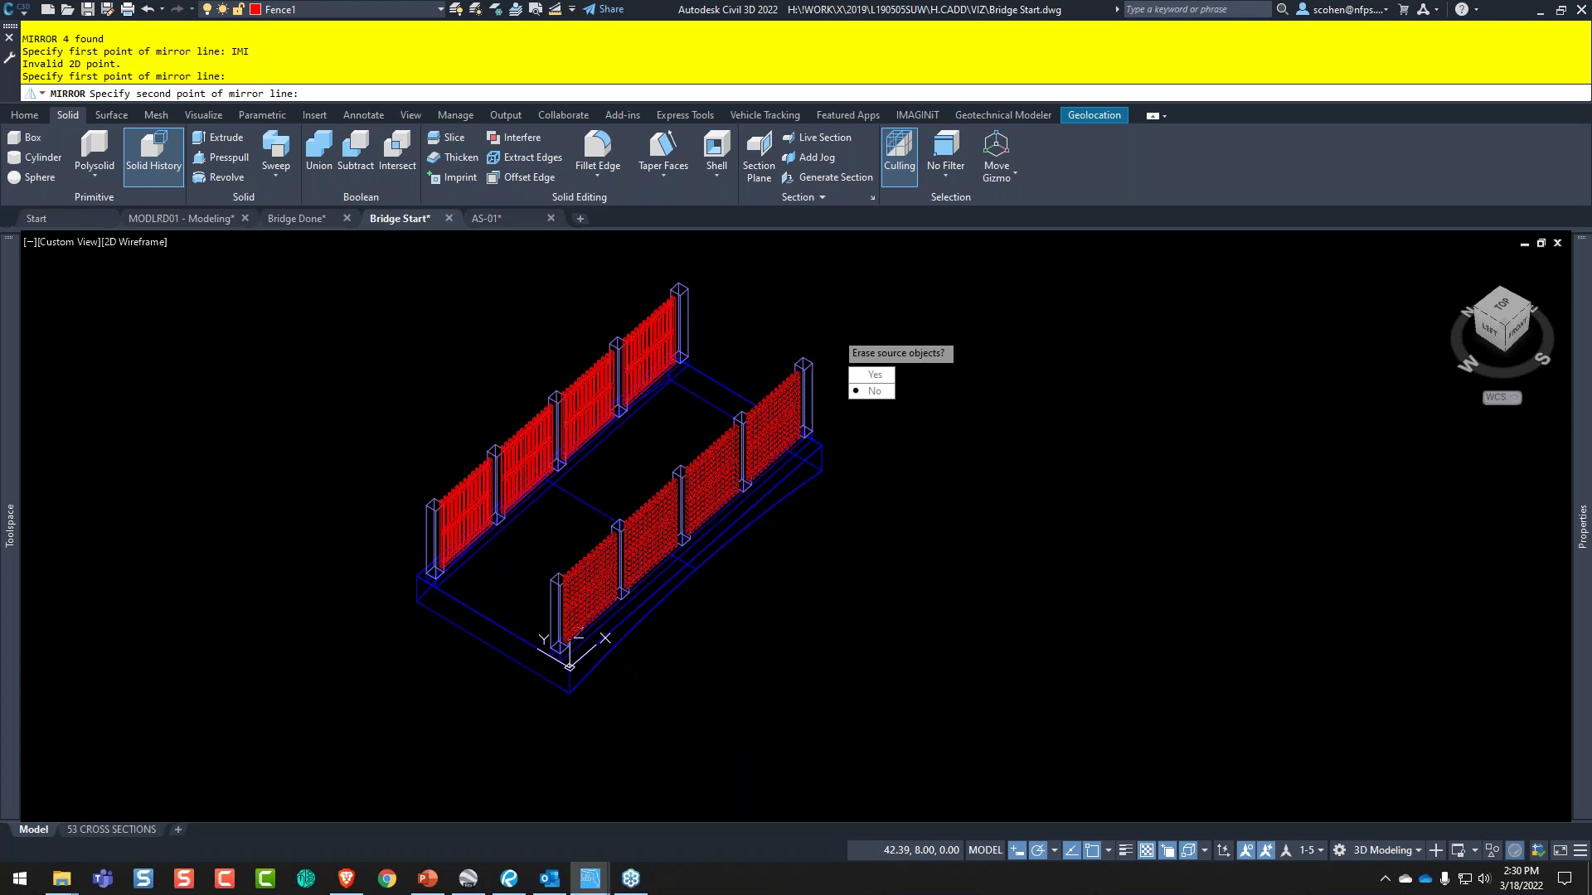
{"action": "key", "text": "Return"}
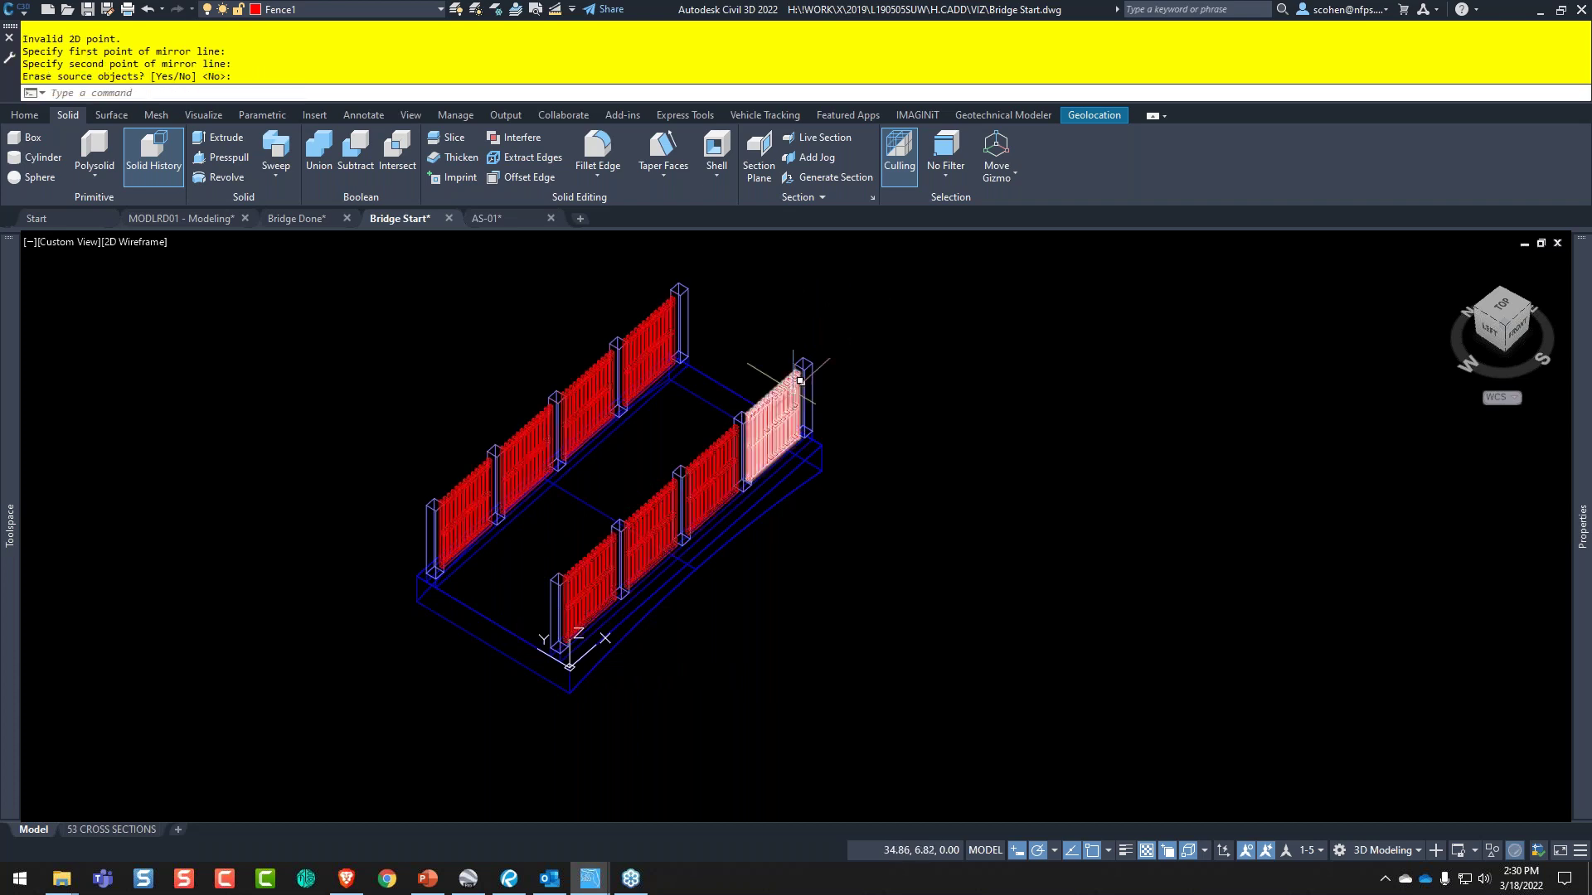
{"action": "key", "text": "Escape"}
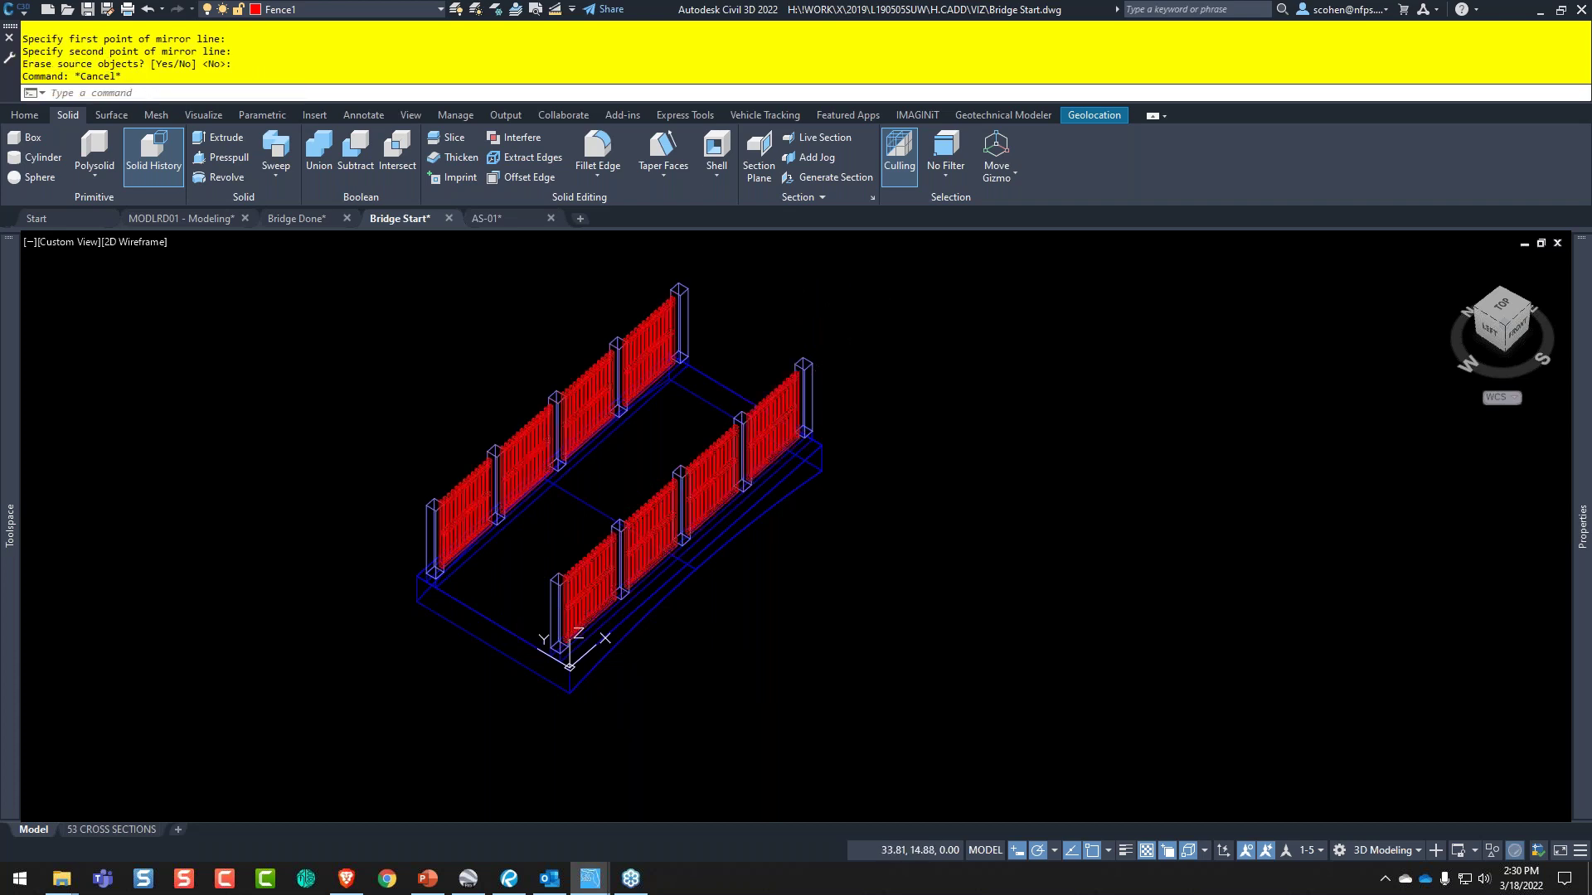
{"action": "key", "text": "Escape"}
{"action": "scroll", "coordinate": [426, 515], "scroll_direction": "up", "scroll_amount": 5}
{"action": "scroll", "coordinate": [426, 514], "scroll_direction": "down", "scroll_amount": 3}
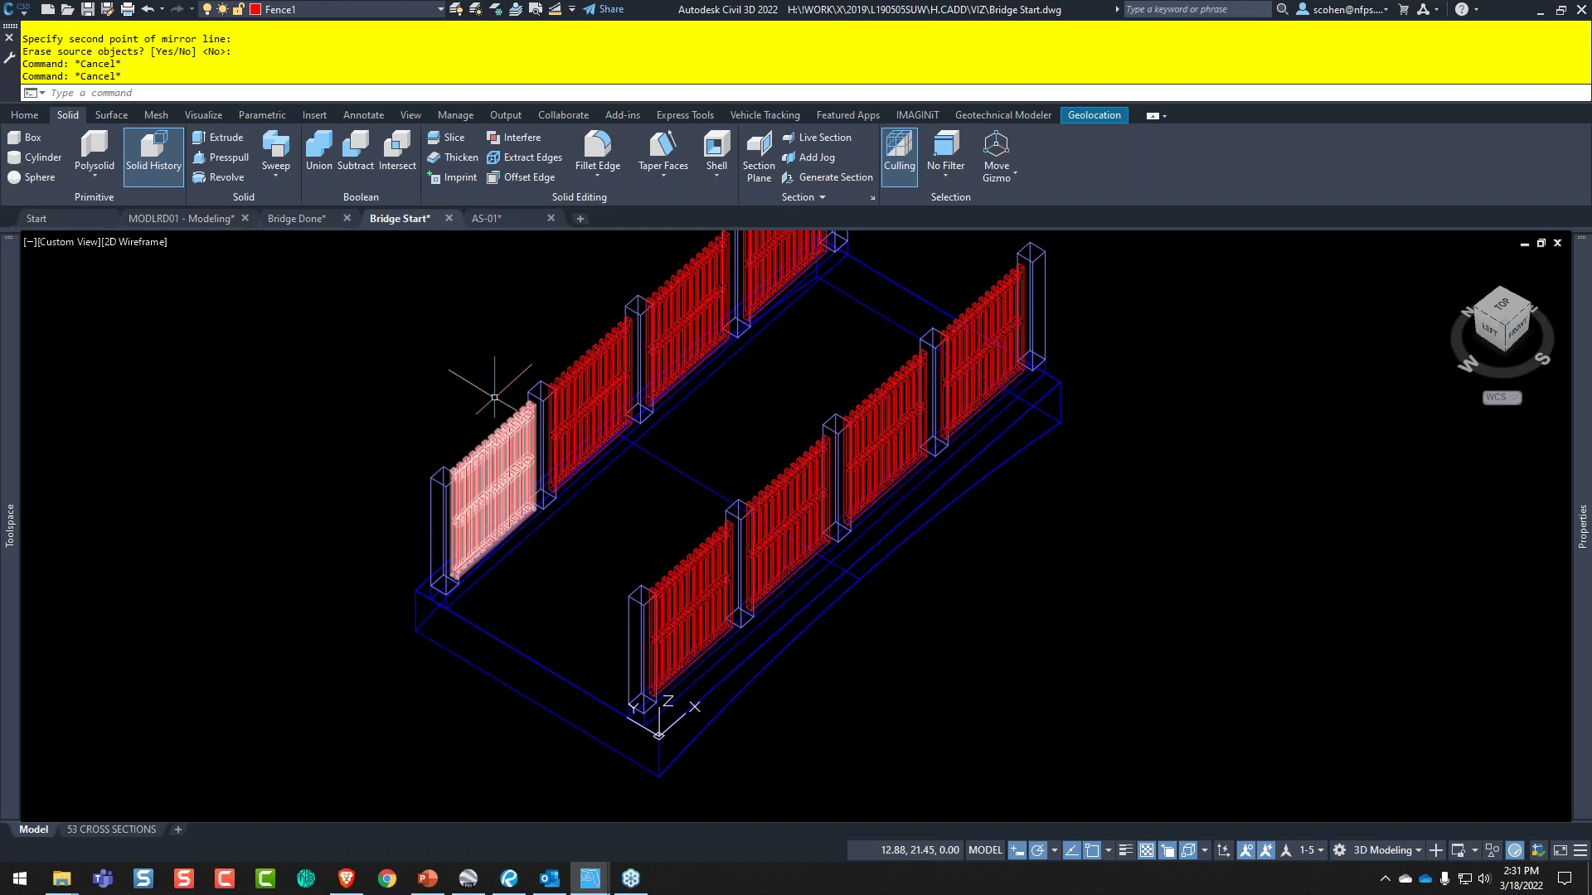
- Switch to the AS-01 drawing and examine the roof truss, overhang and slope in the canopy bridge section
{"action": "key", "text": "ctrl+Tab"}
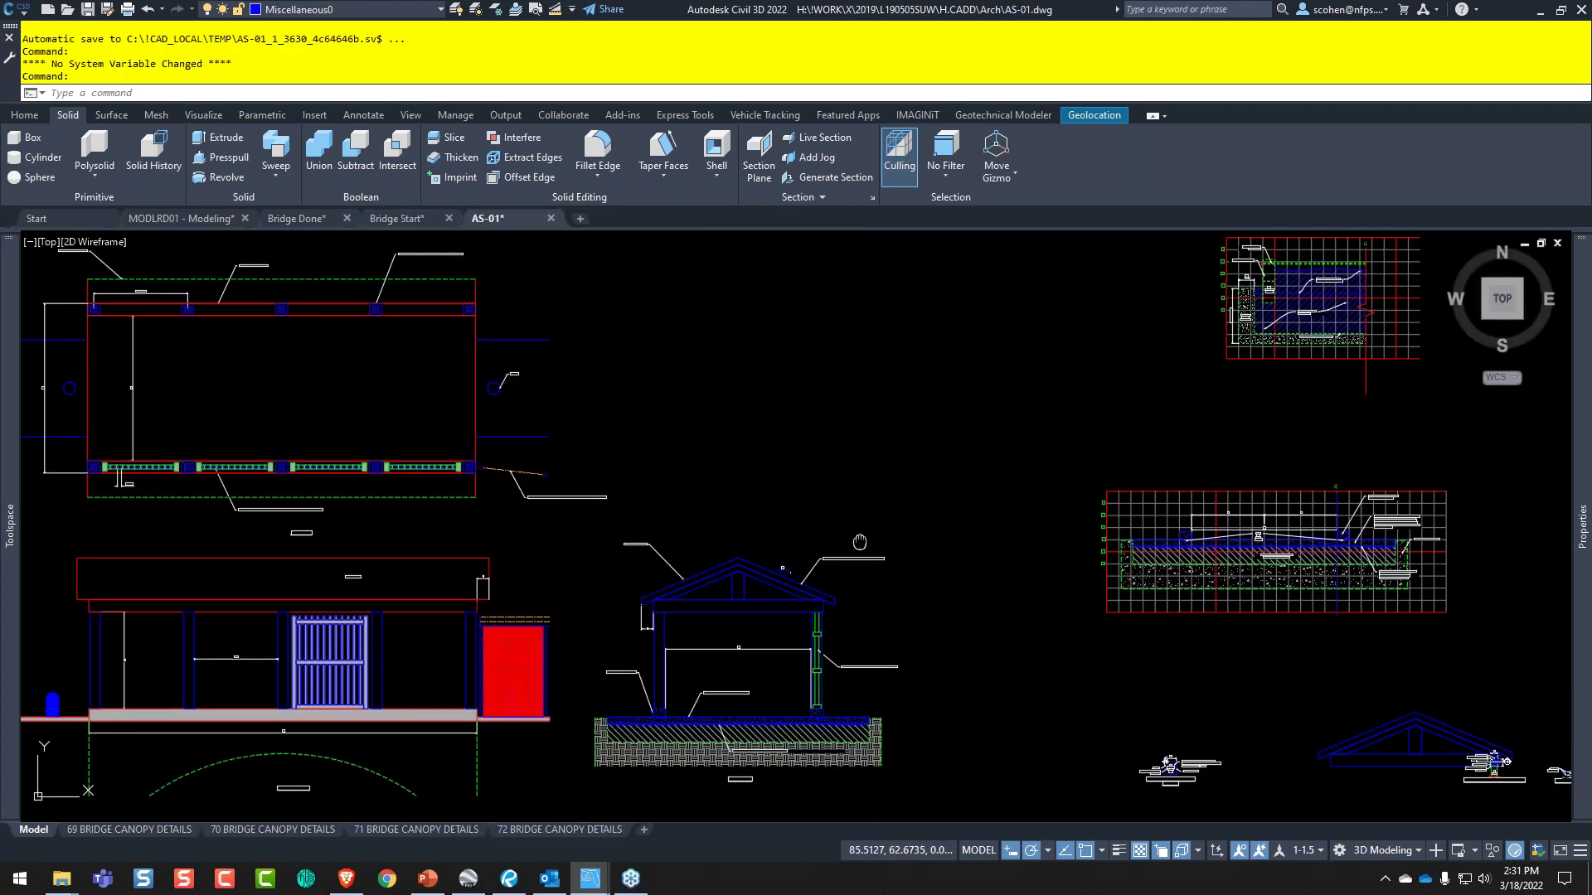
{"action": "middle_click_drag", "start_coordinate": [859, 542], "coordinate": [741, 512]}
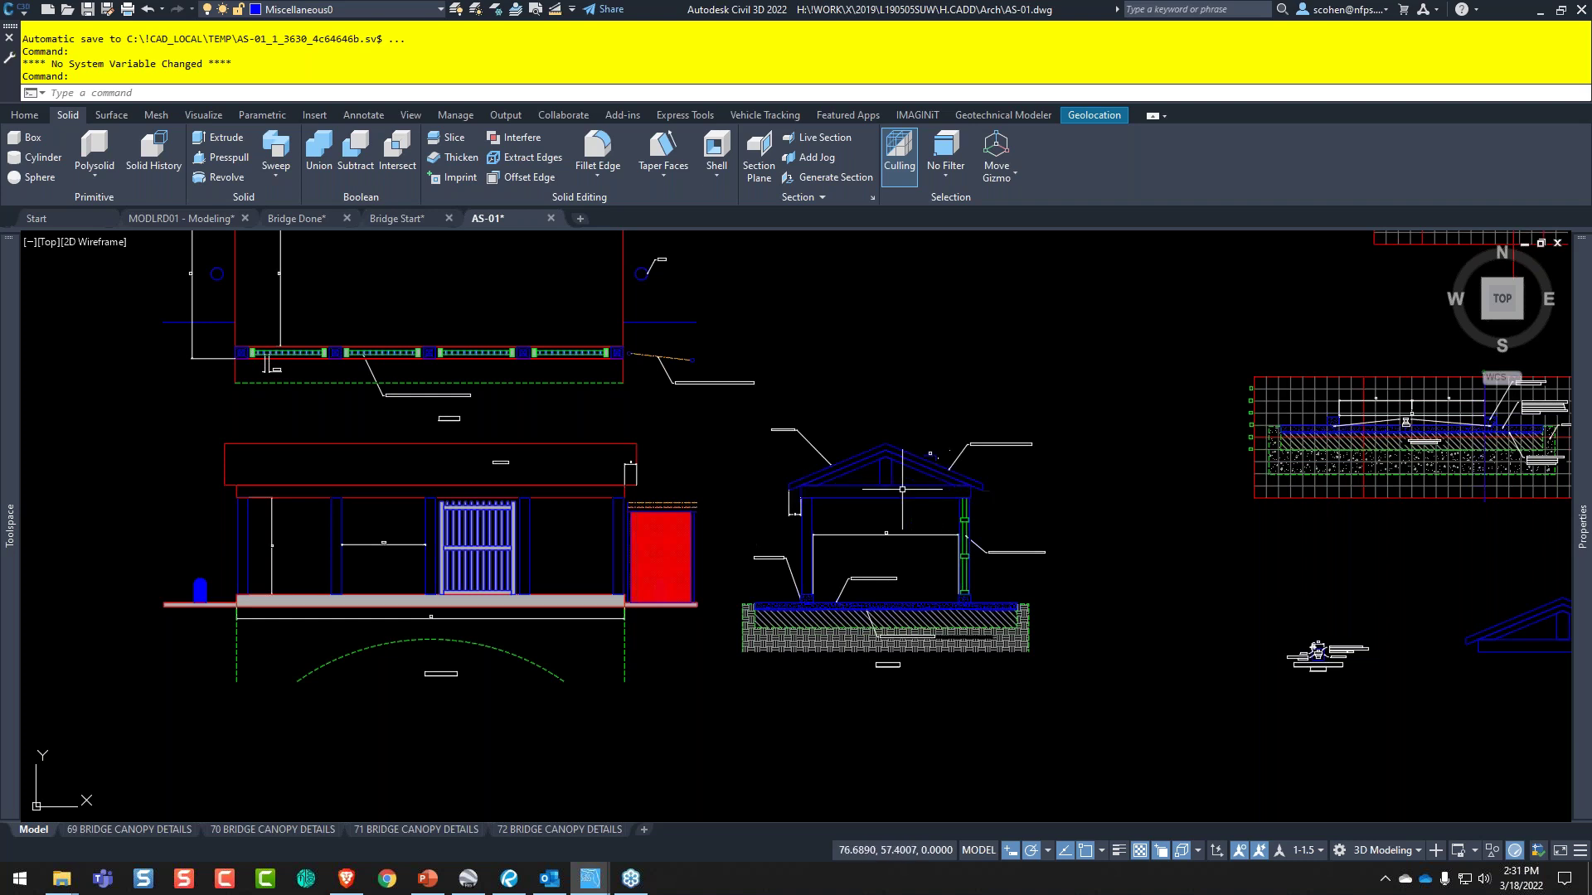
{"action": "scroll", "coordinate": [900, 475], "scroll_direction": "up", "scroll_amount": 2}
{"action": "scroll", "coordinate": [899, 475], "scroll_direction": "up", "scroll_amount": 8}
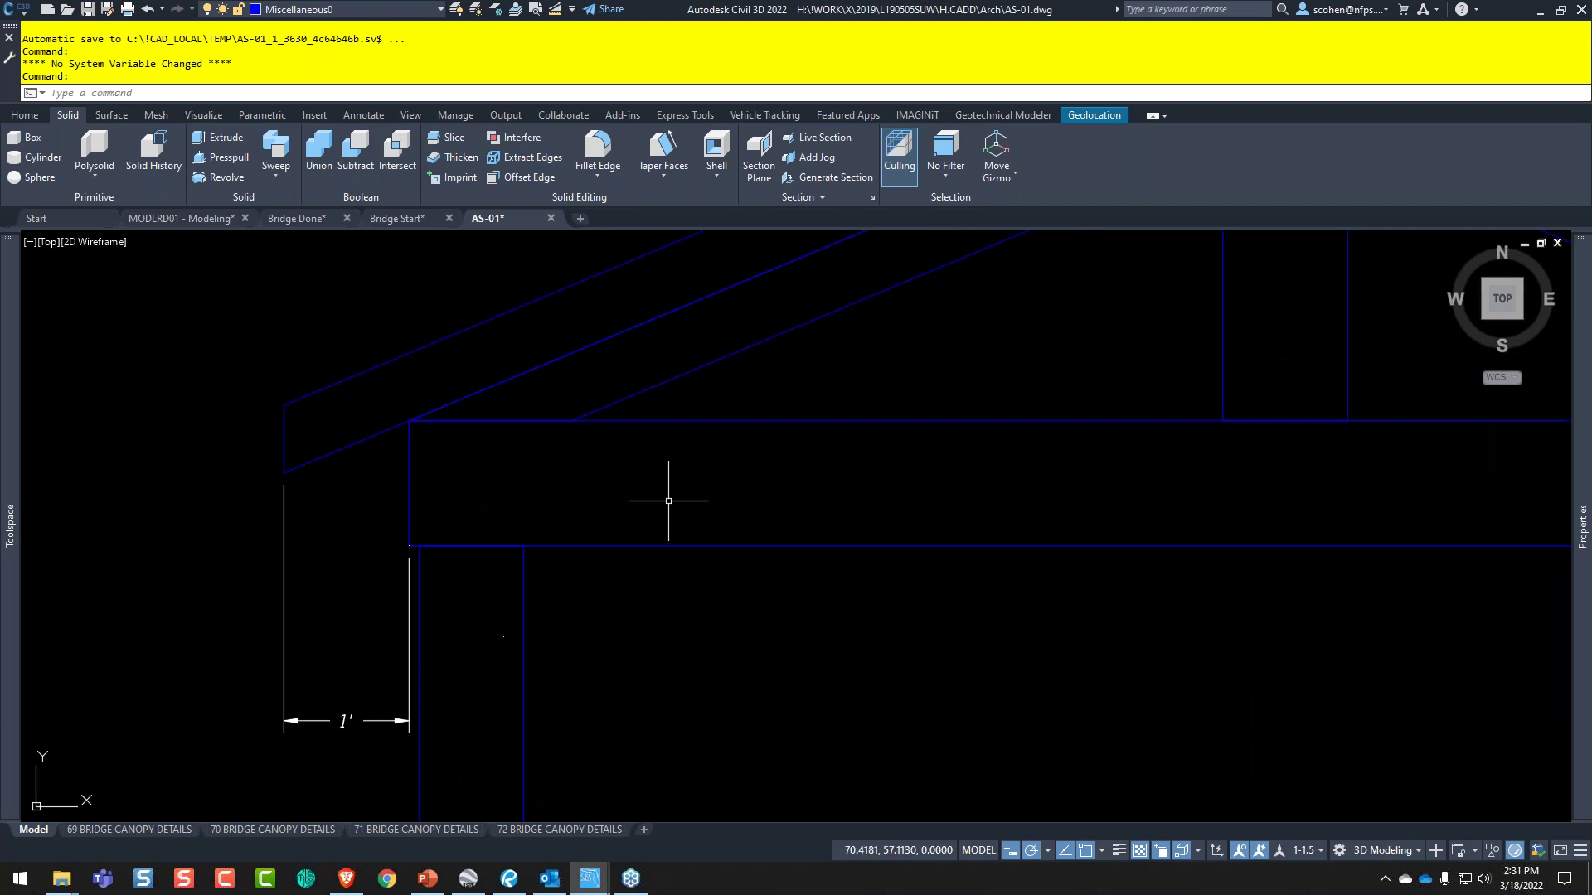
{"action": "scroll", "coordinate": [889, 490], "scroll_direction": "down", "scroll_amount": 2}
{"action": "scroll", "coordinate": [889, 490], "scroll_direction": "down", "scroll_amount": 2}
{"action": "middle_click_drag", "start_coordinate": [978, 512], "coordinate": [793, 521]}
{"action": "middle_click_drag", "start_coordinate": [962, 558], "coordinate": [862, 523]}
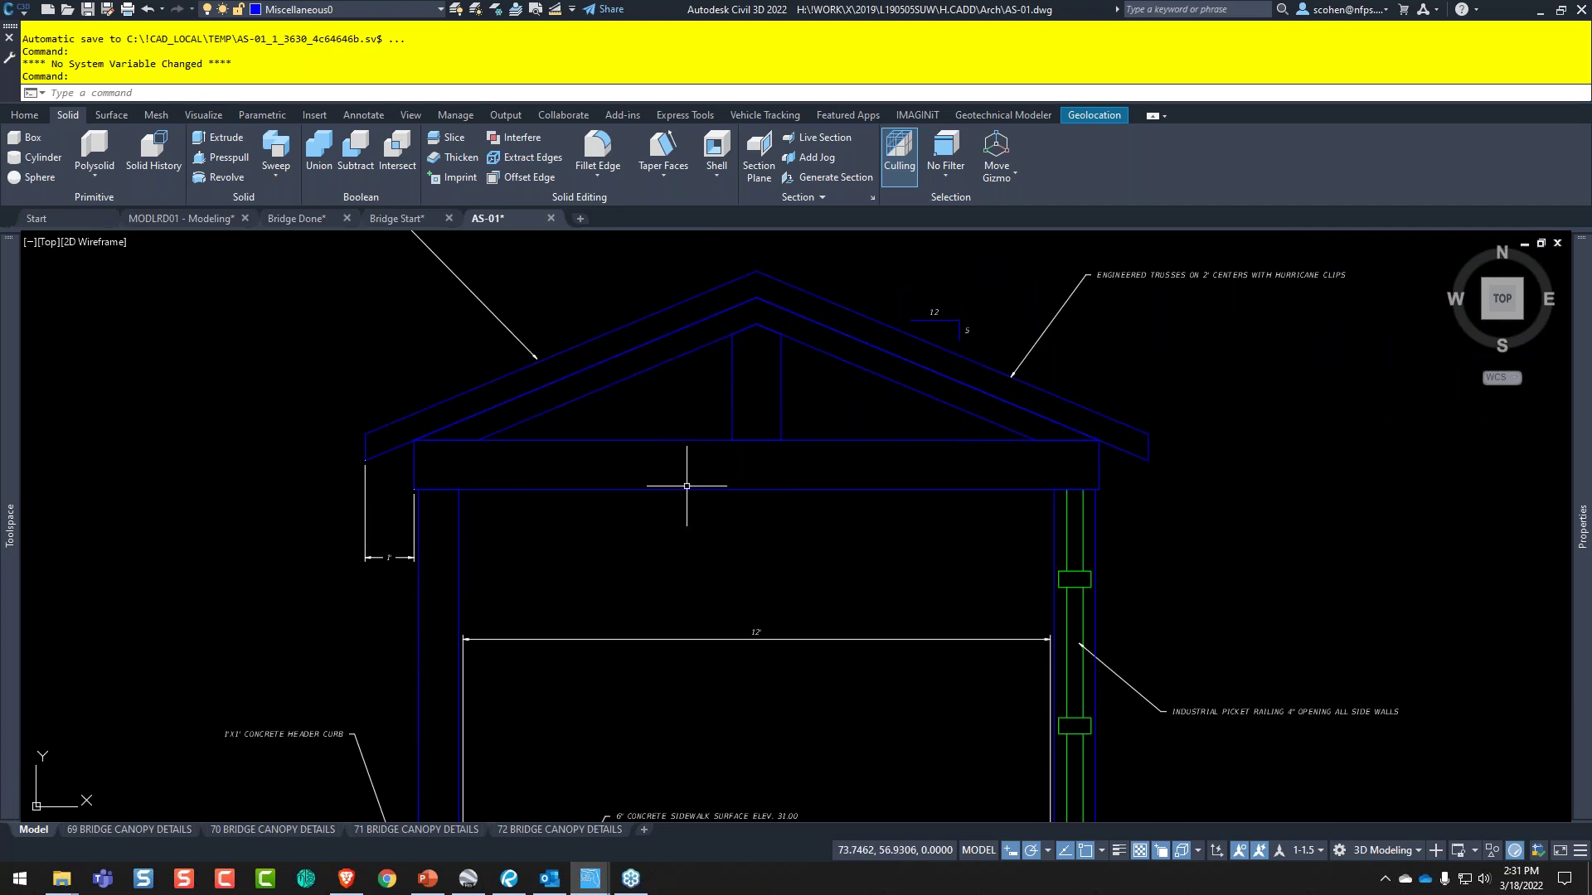
{"action": "scroll", "coordinate": [647, 504], "scroll_direction": "down", "scroll_amount": 6}
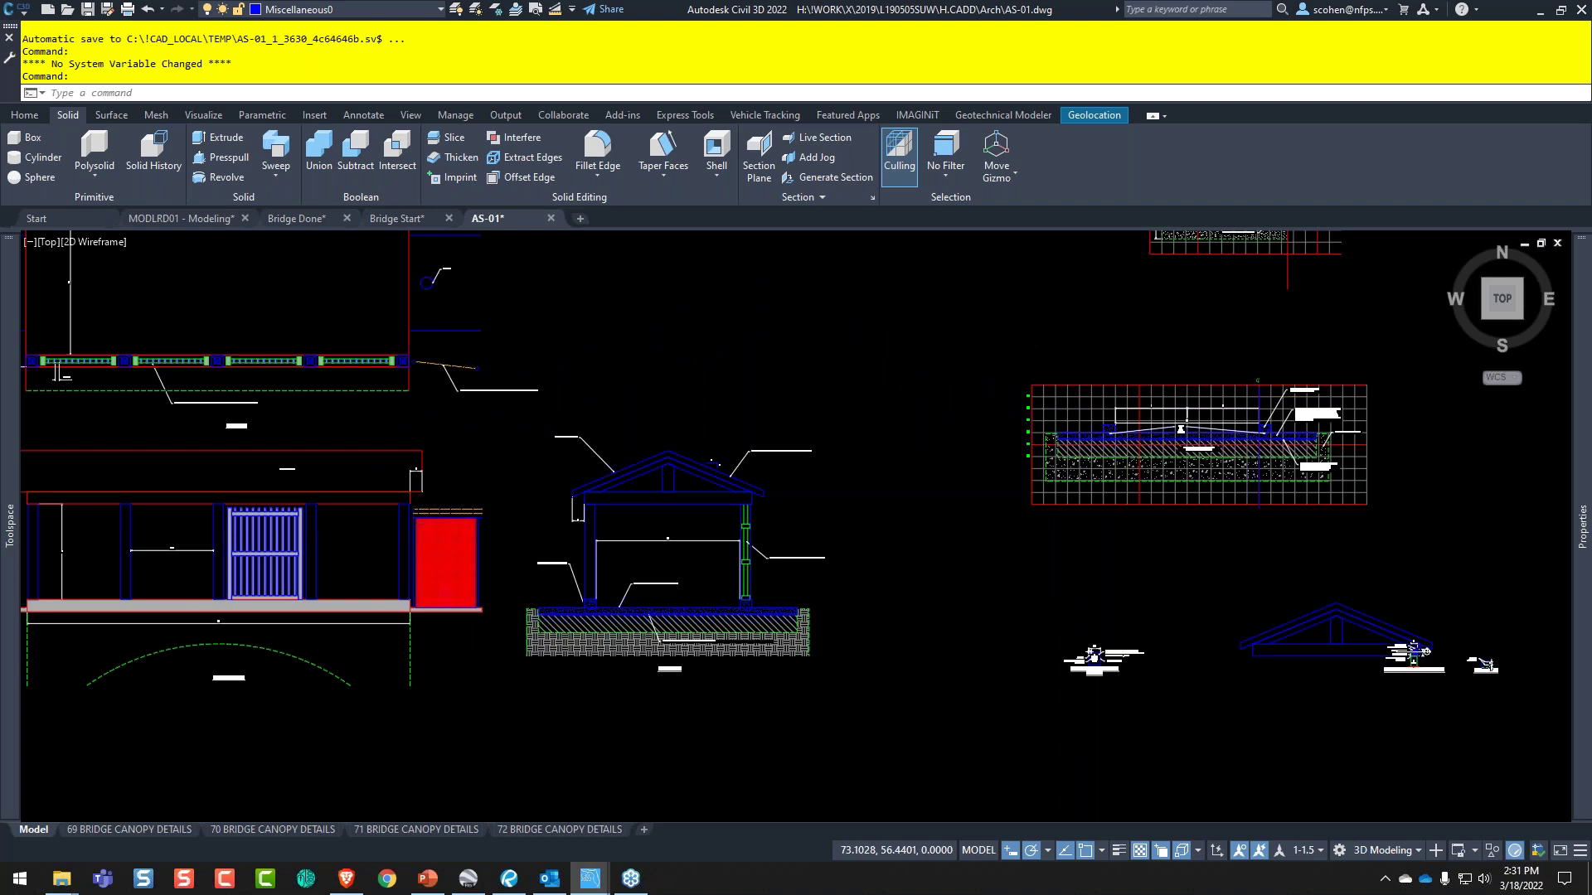
{"action": "middle_click_drag", "start_coordinate": [345, 548], "coordinate": [647, 620]}
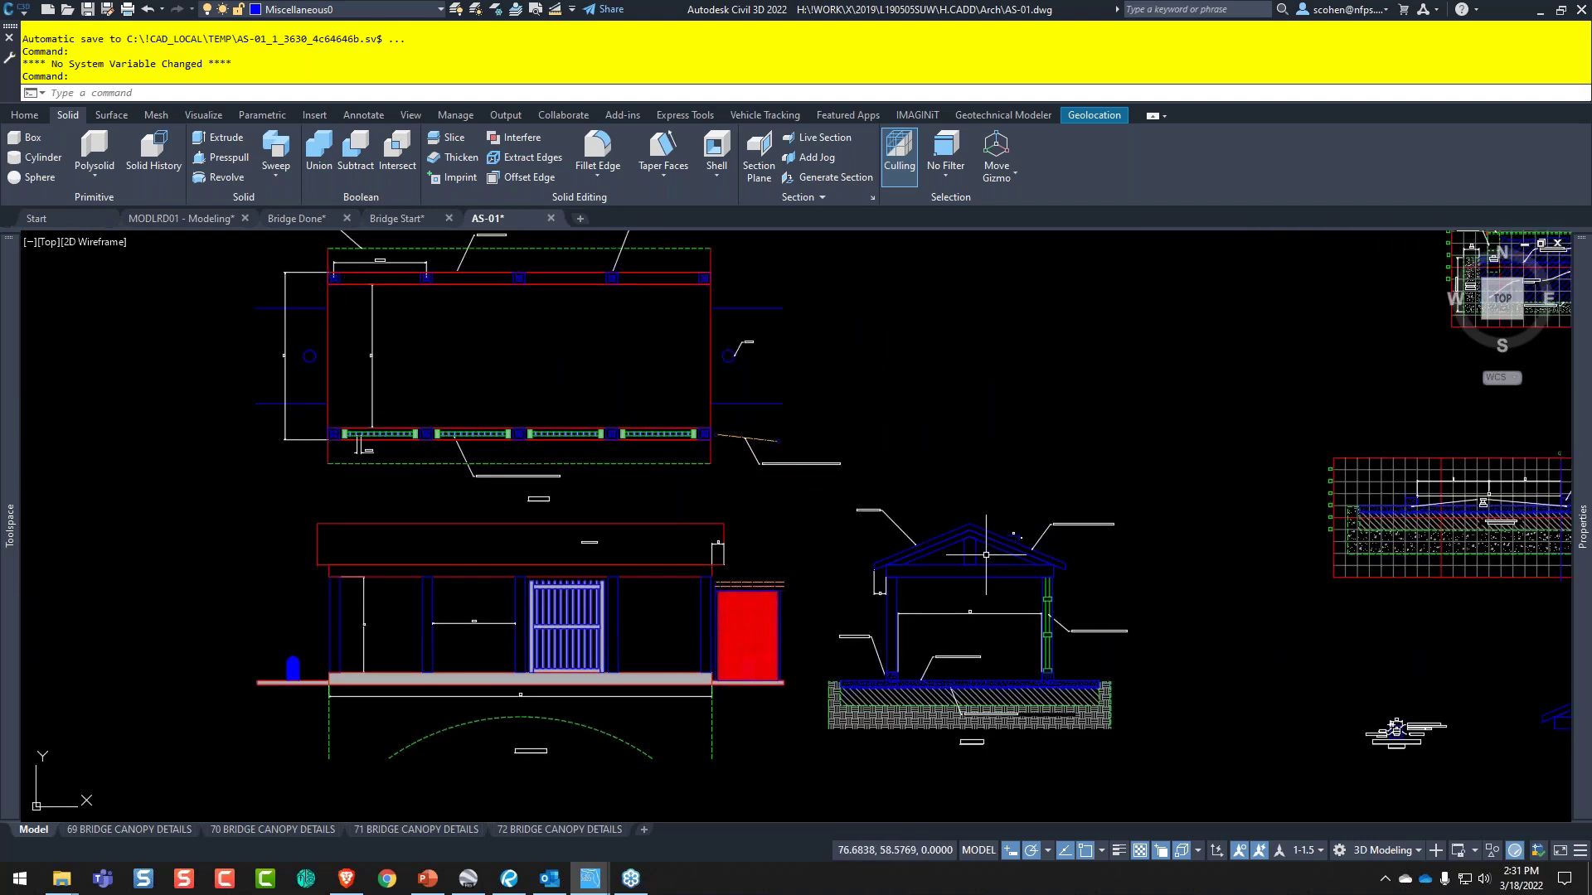
- Select the outlines of the centre post and the sloped rafters of the roof truss in the bridge section
{"action": "mouse_move", "coordinate": [978, 555]}
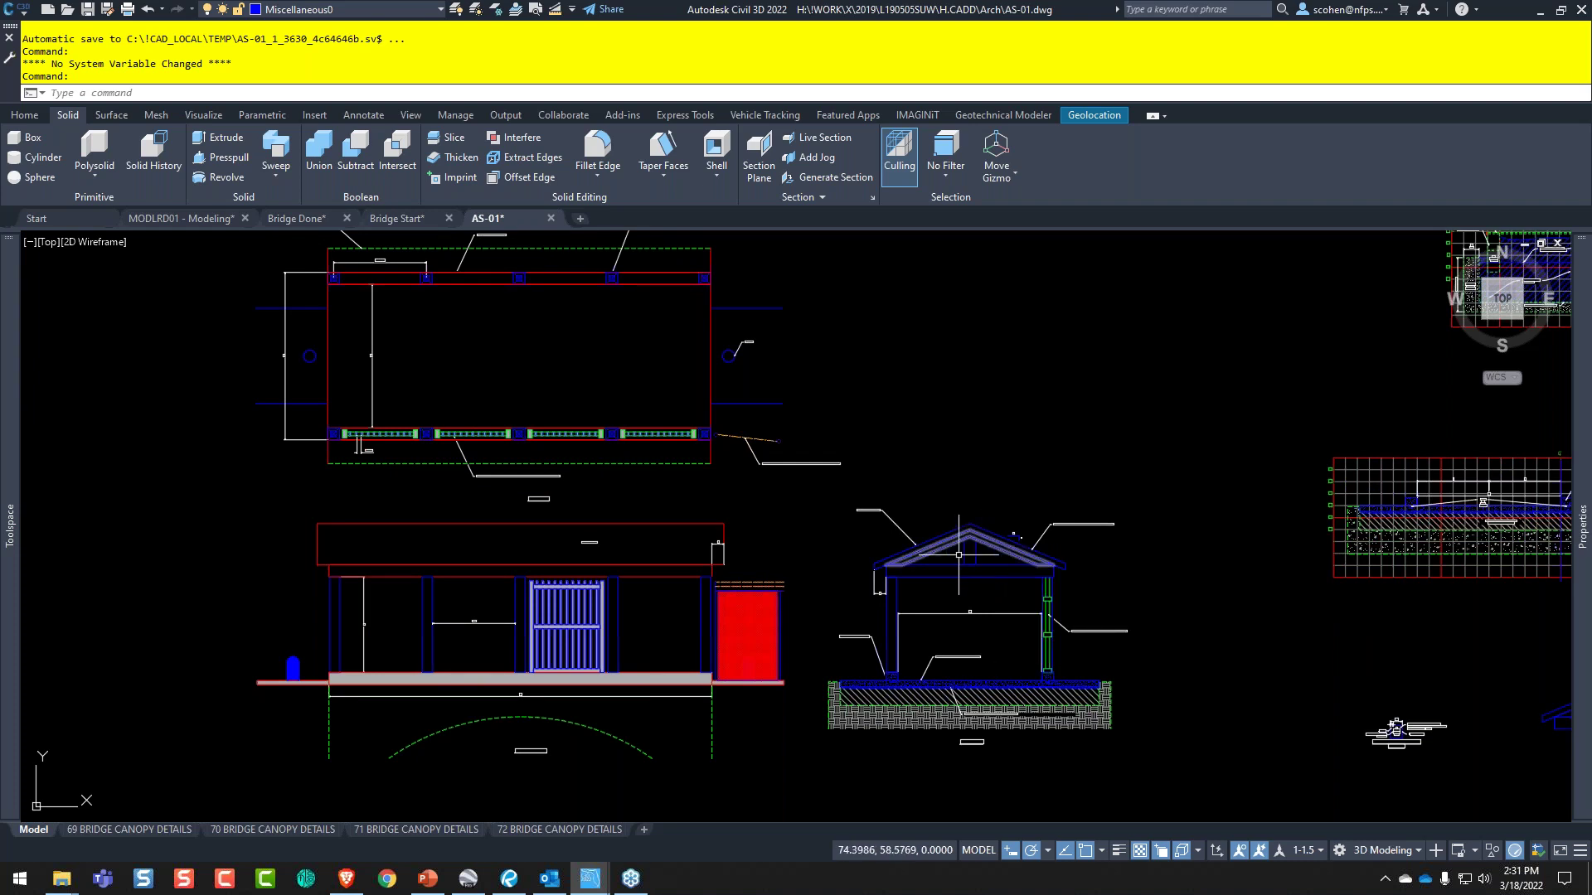
{"action": "scroll", "coordinate": [958, 554], "scroll_direction": "up", "scroll_amount": 5}
{"action": "scroll", "coordinate": [959, 555], "scroll_direction": "up", "scroll_amount": 2}
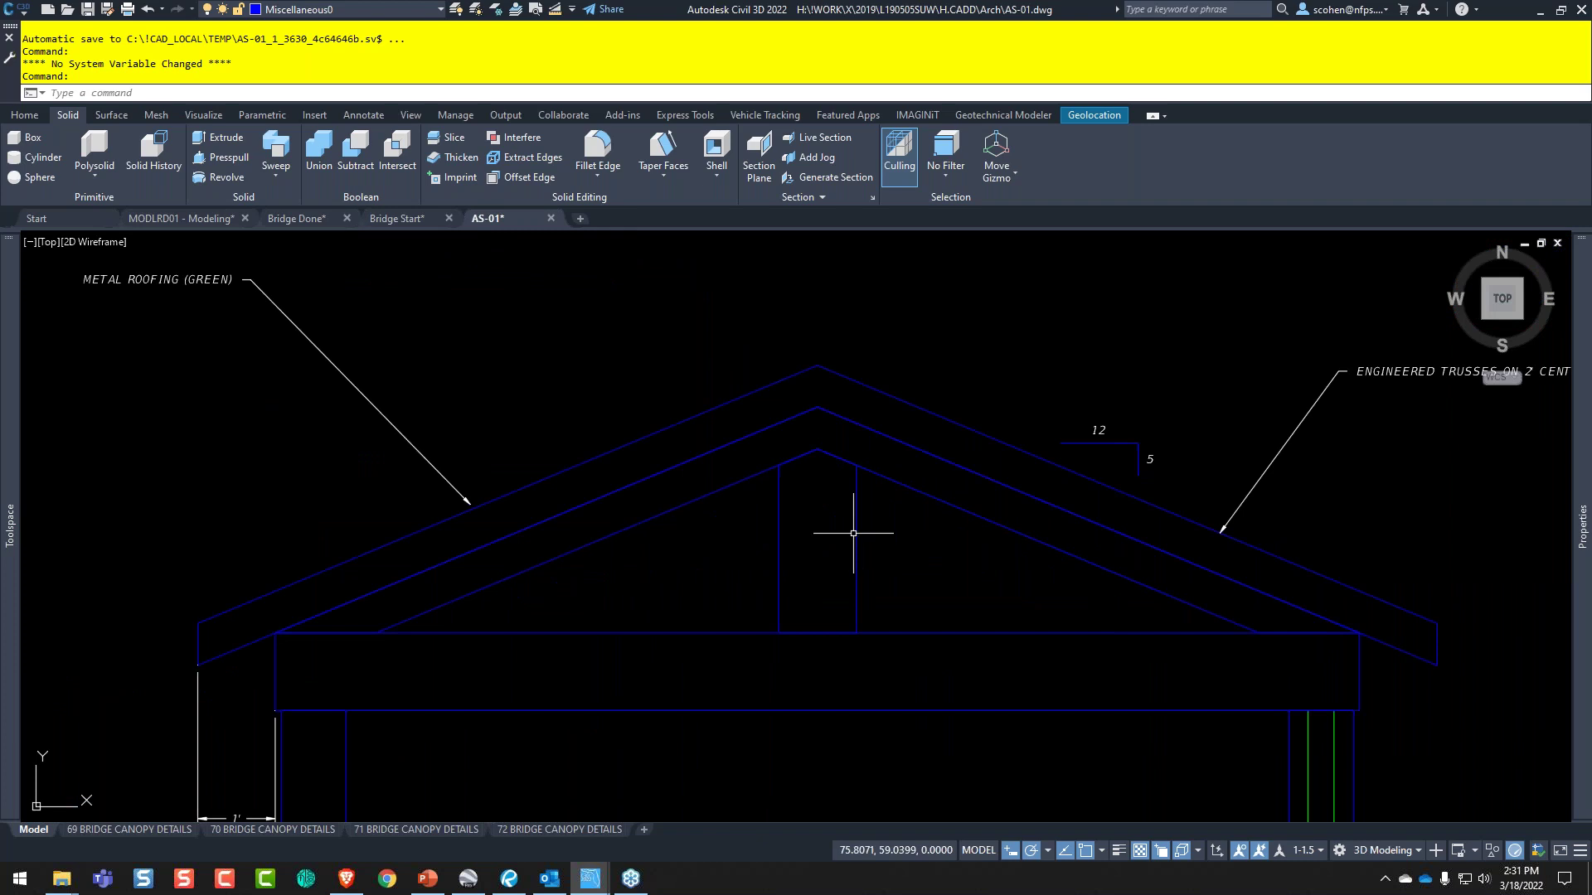
{"action": "left_click", "coordinate": [856, 532]}
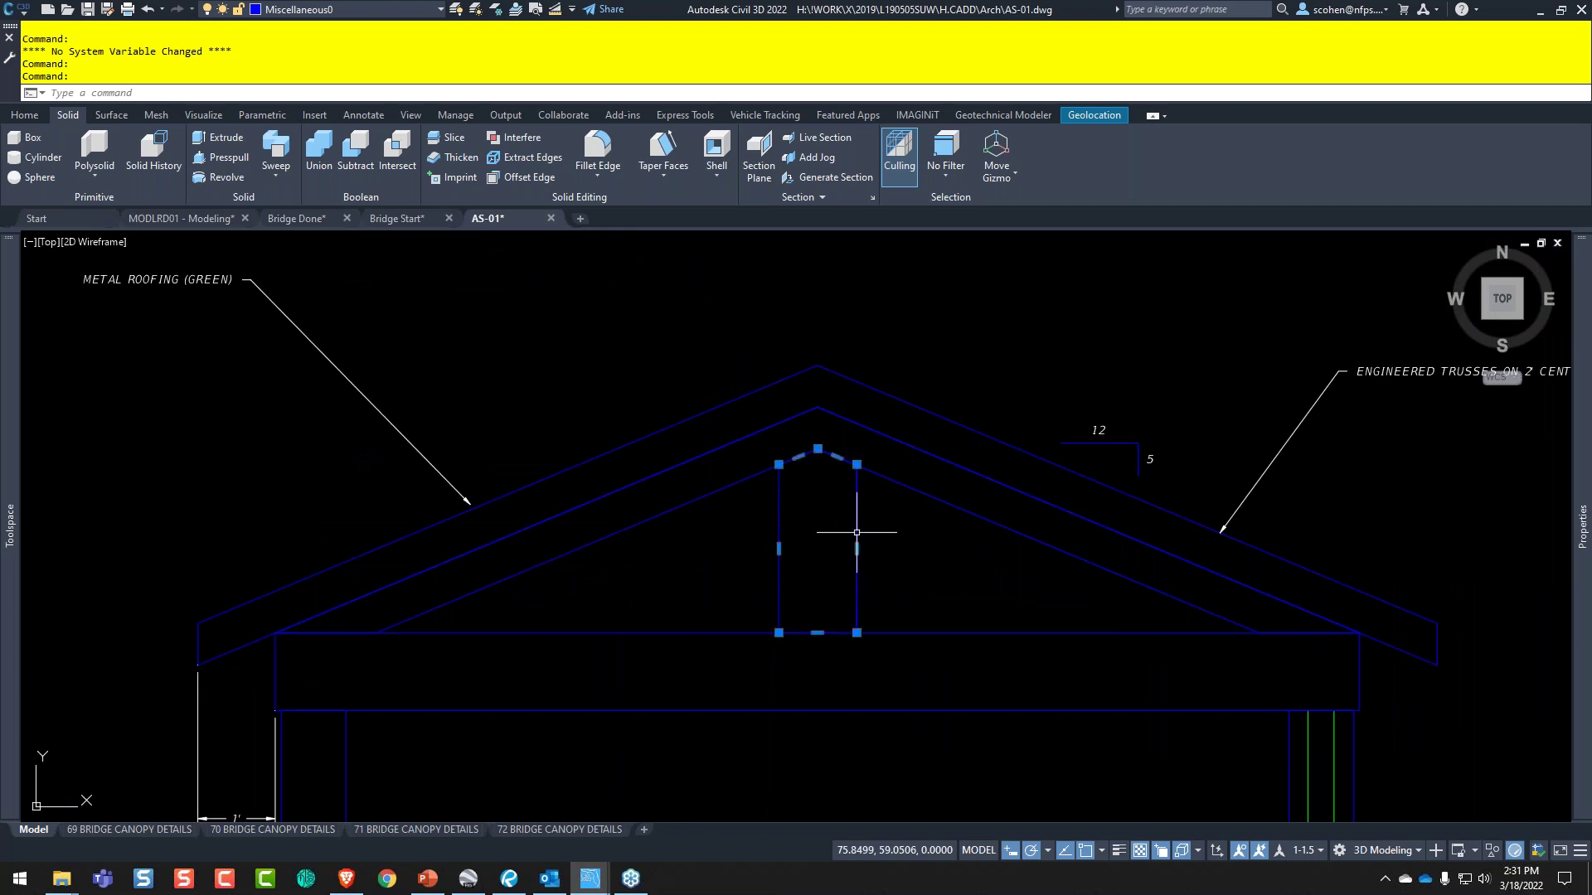
{"action": "left_click", "coordinate": [657, 515]}
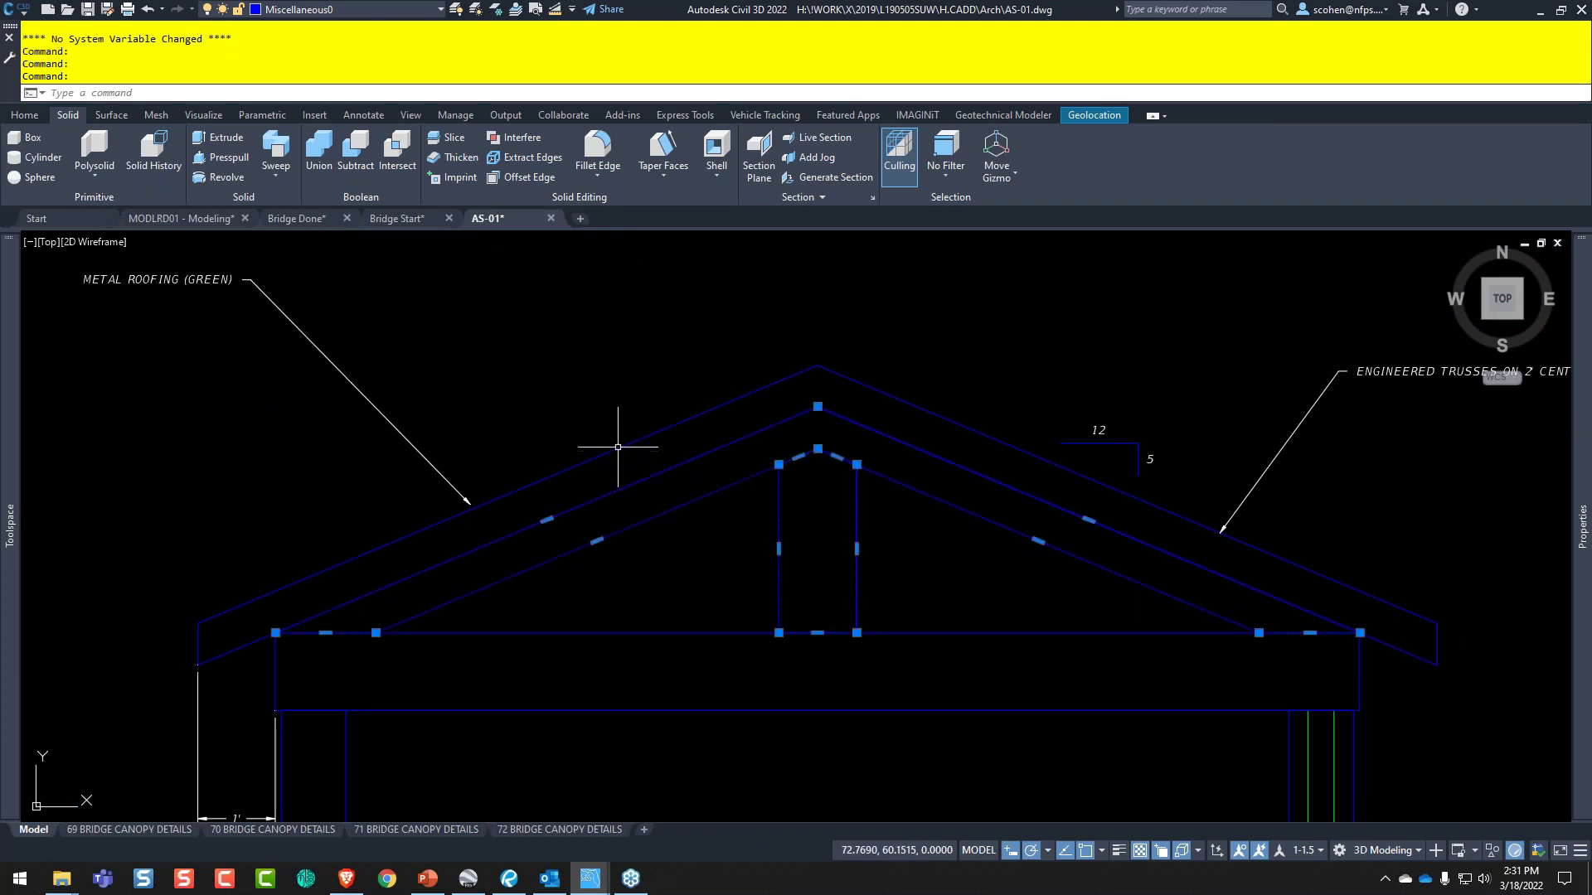
- Copy the roofing and truss outlines with a base point at the lower left end of the beam, and switch to the Bridge Start drawing
{"action": "left_click", "coordinate": [617, 445]}
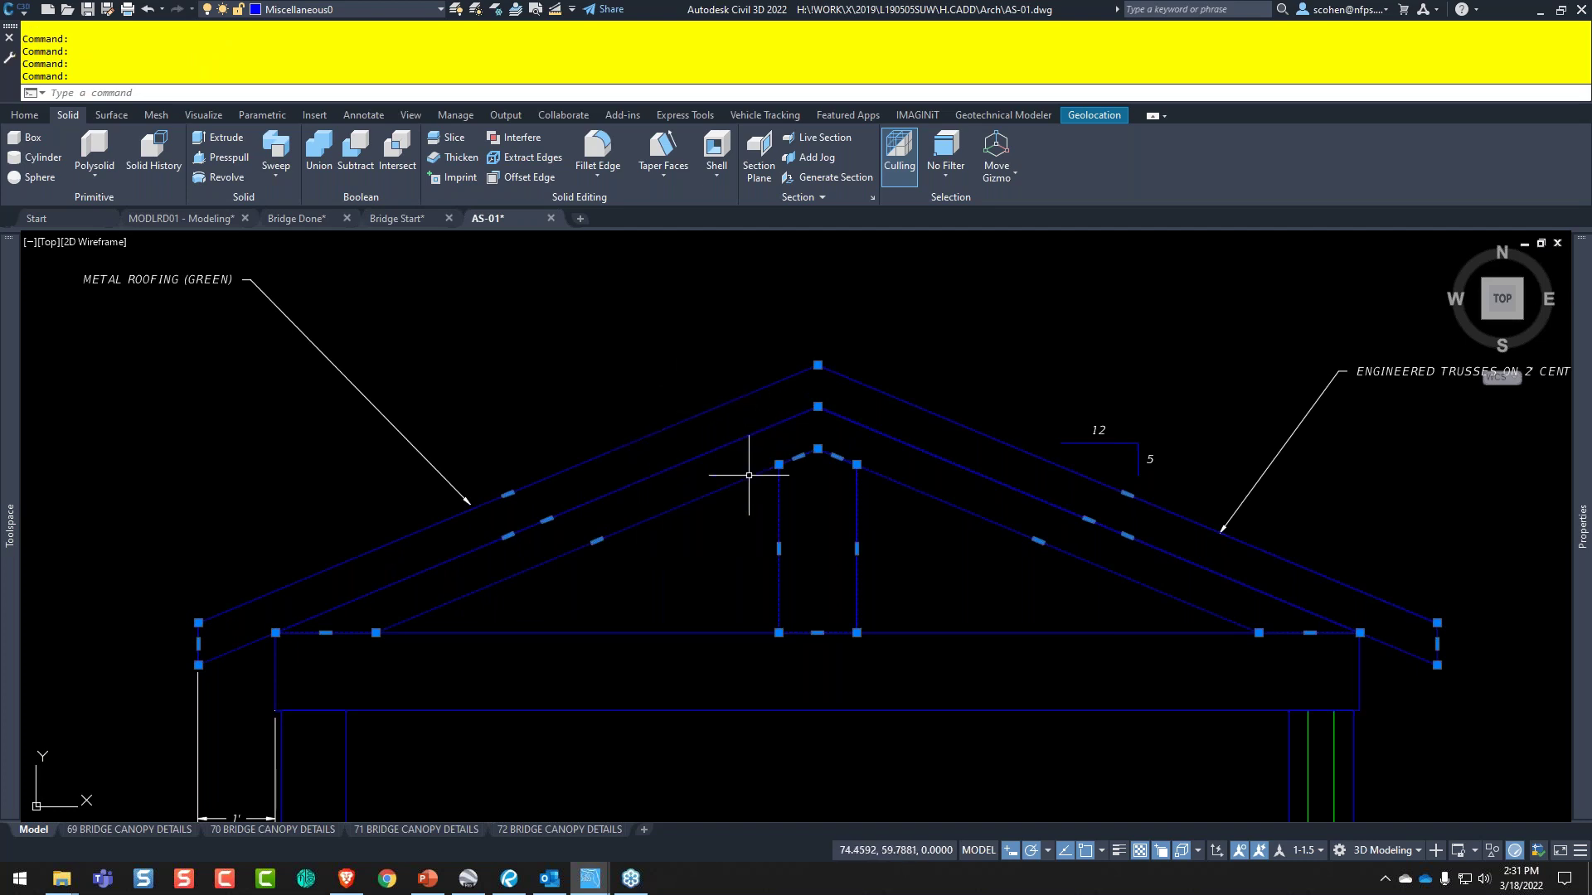
{"action": "left_click", "coordinate": [728, 523]}
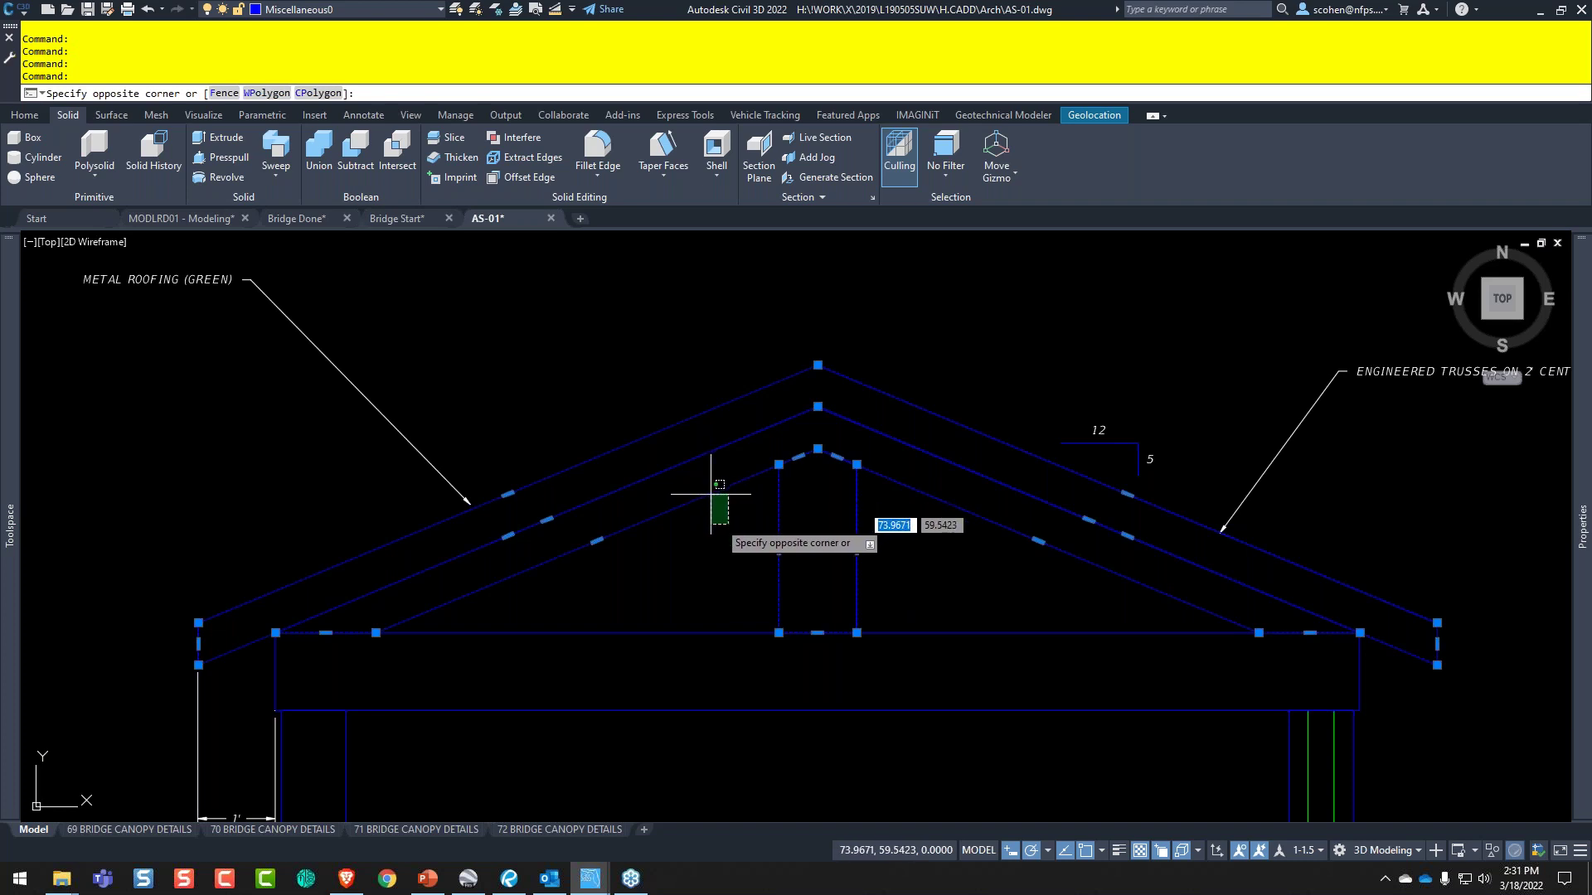
{"action": "left_click", "coordinate": [708, 514]}
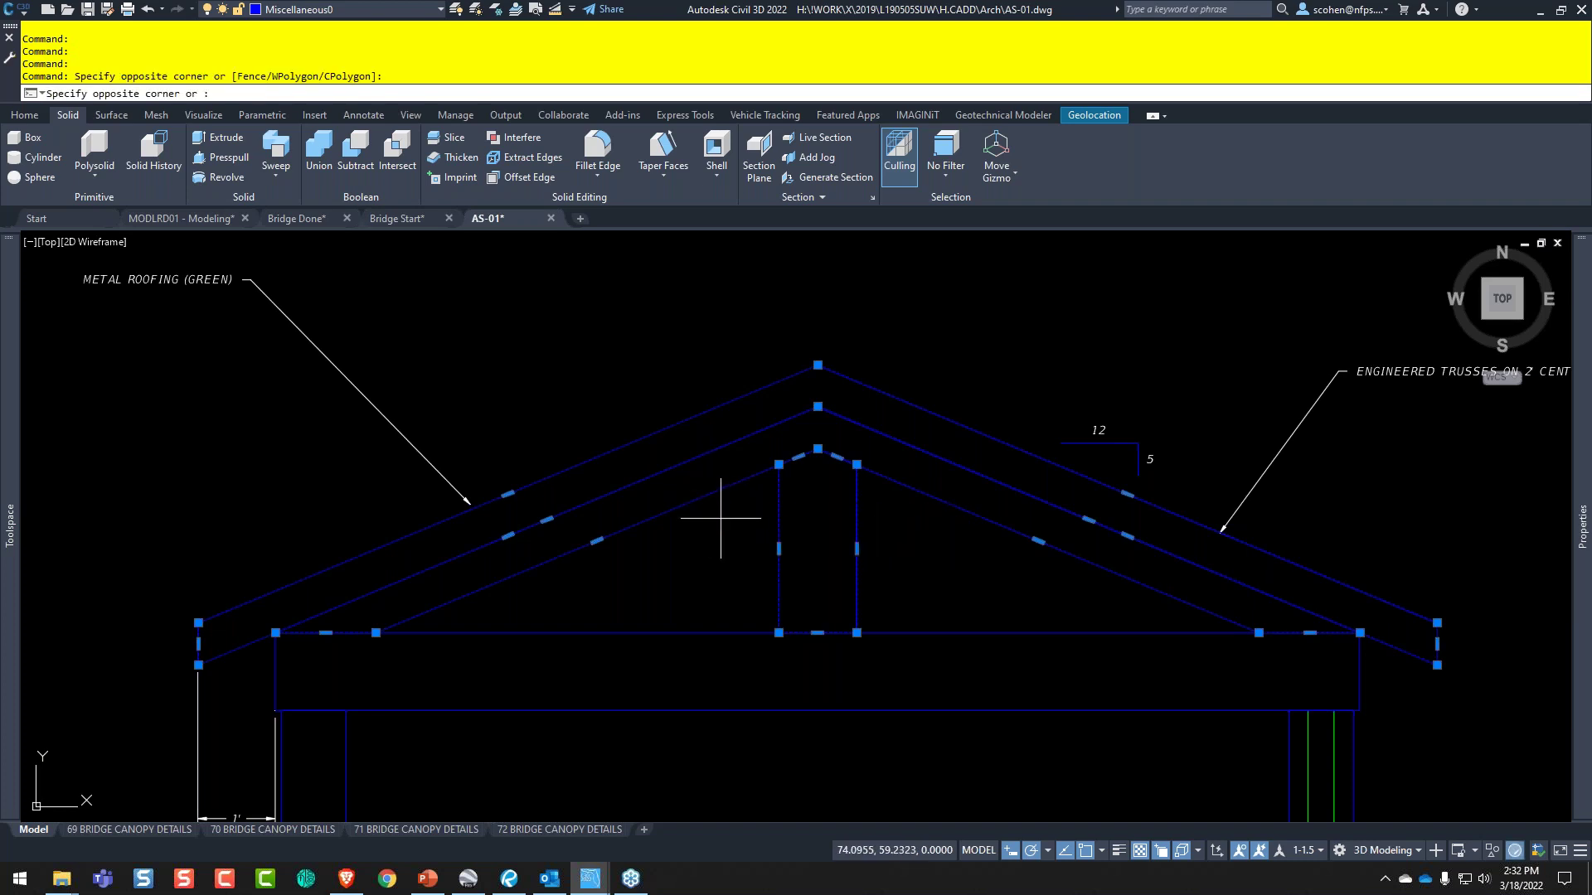
{"action": "left_click", "coordinate": [655, 431]}
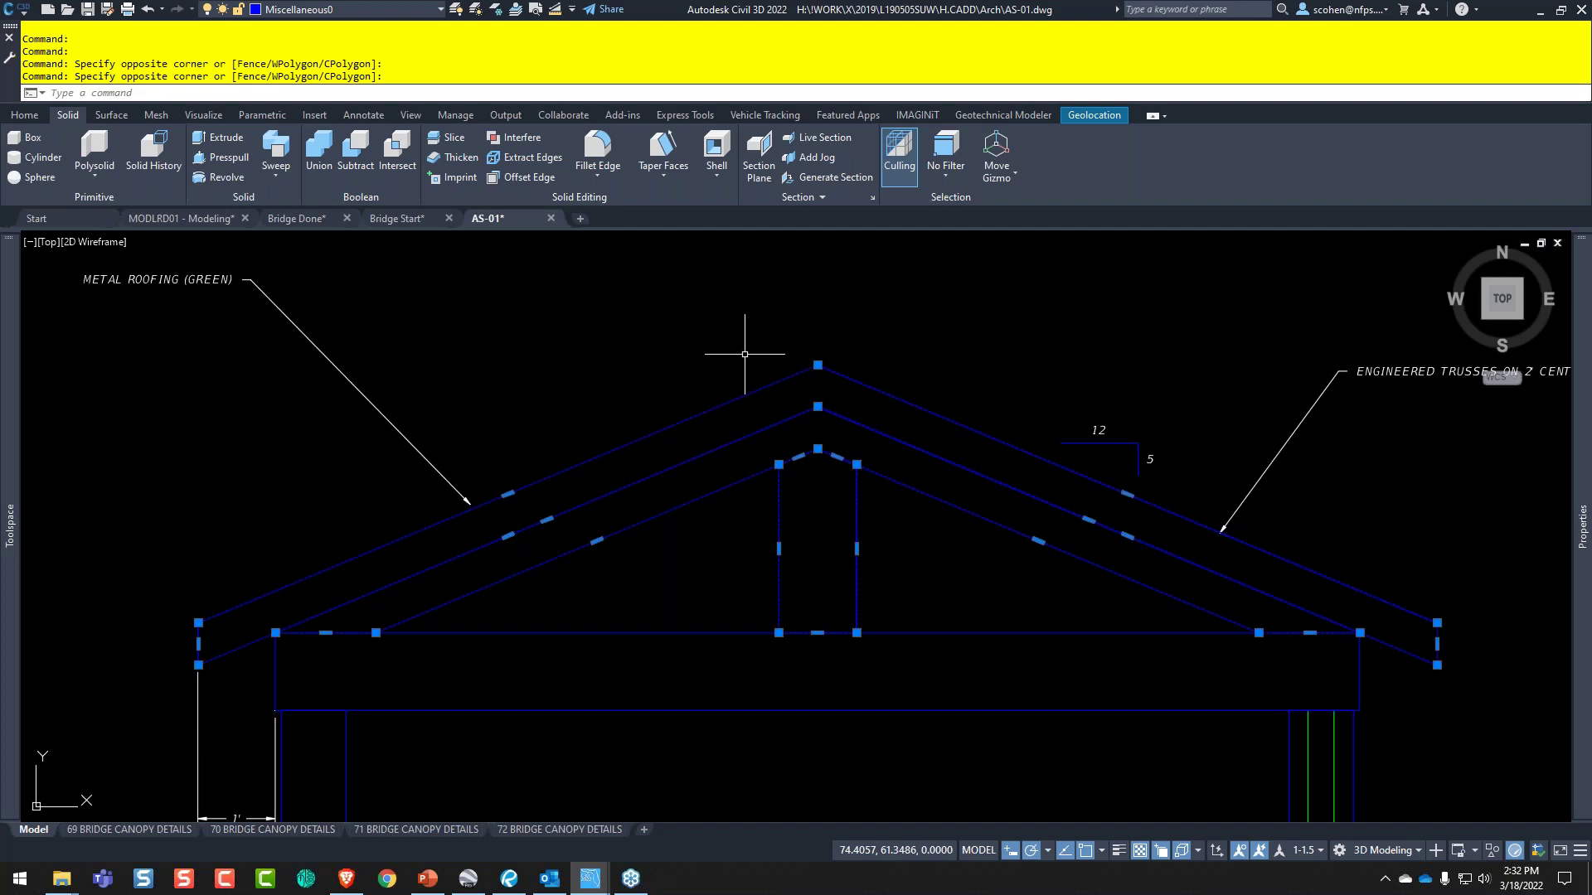
{"action": "key", "text": "ctrl+shift+c"}
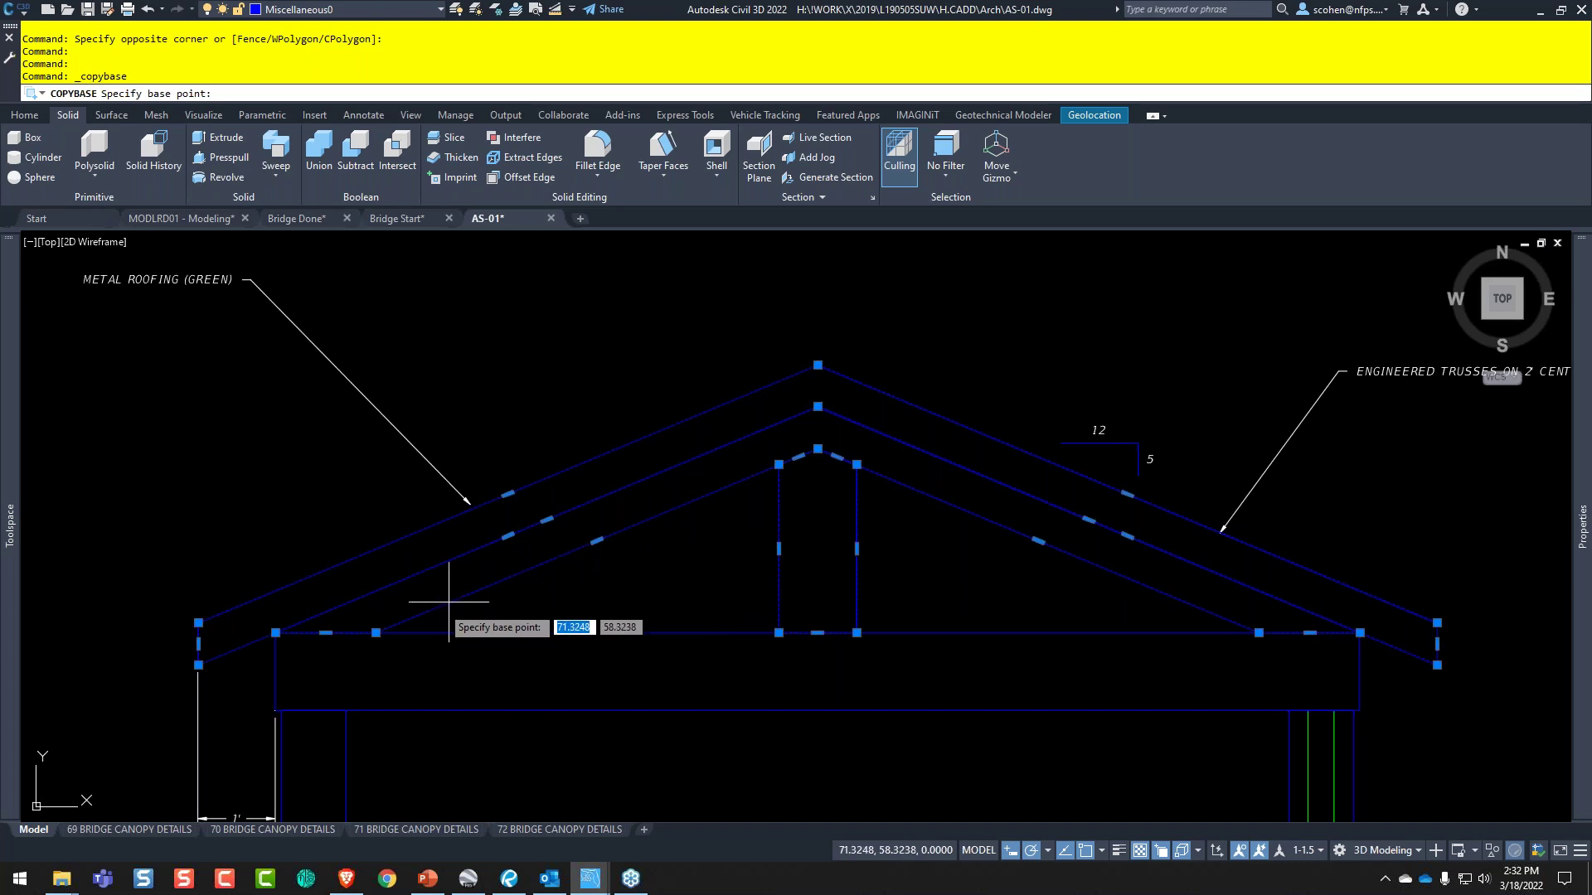
{"action": "left_click", "coordinate": [273, 651]}
{"action": "left_click", "coordinate": [273, 650]}
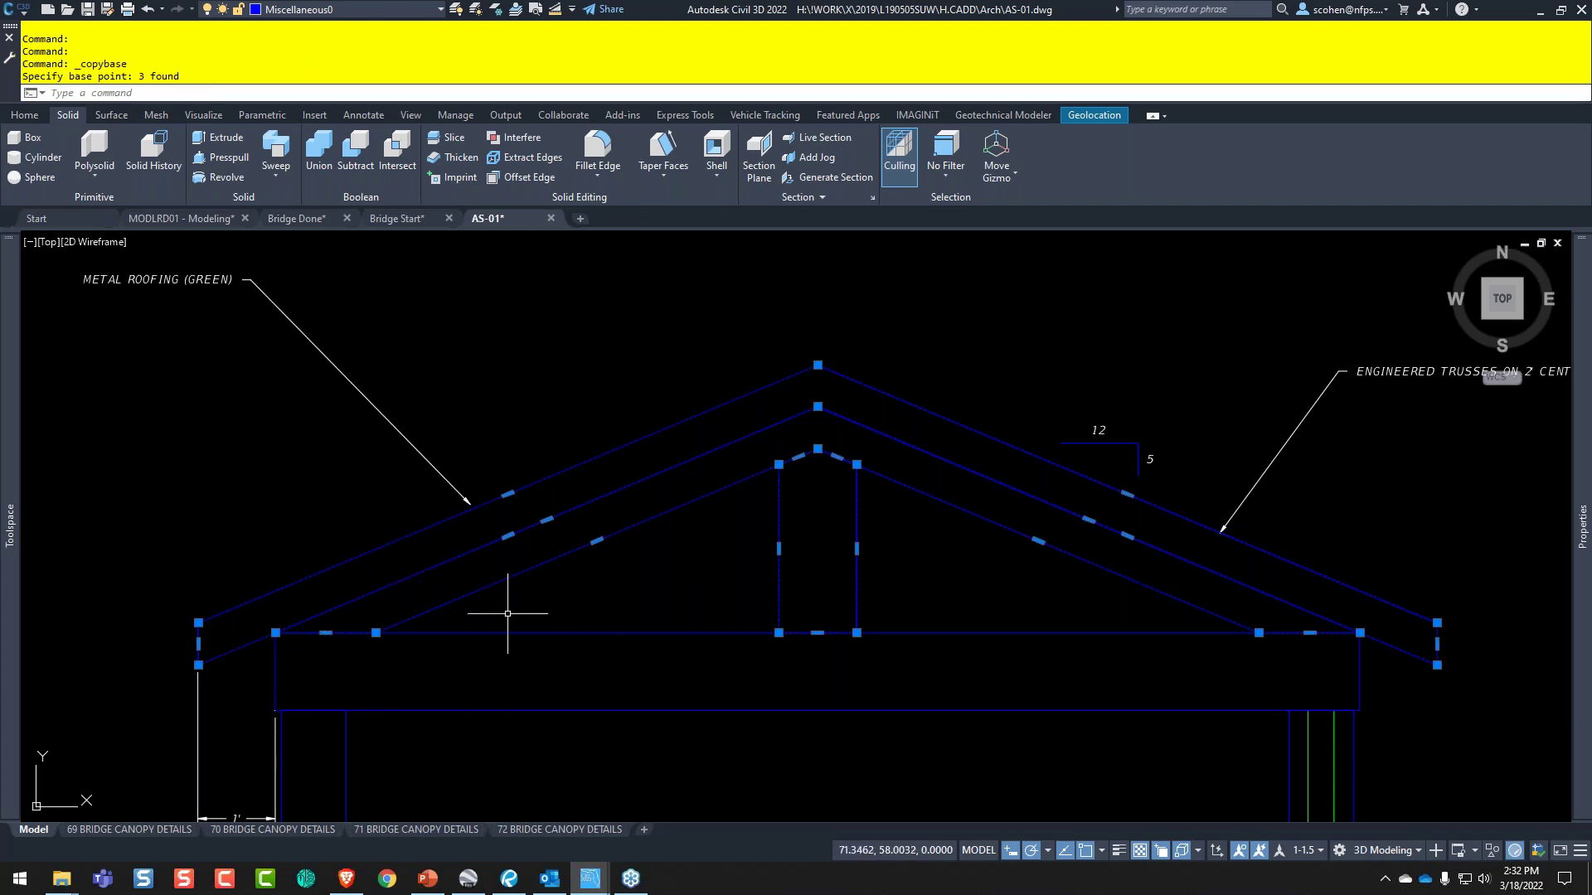
{"action": "key", "text": "ctrl+shift+c"}
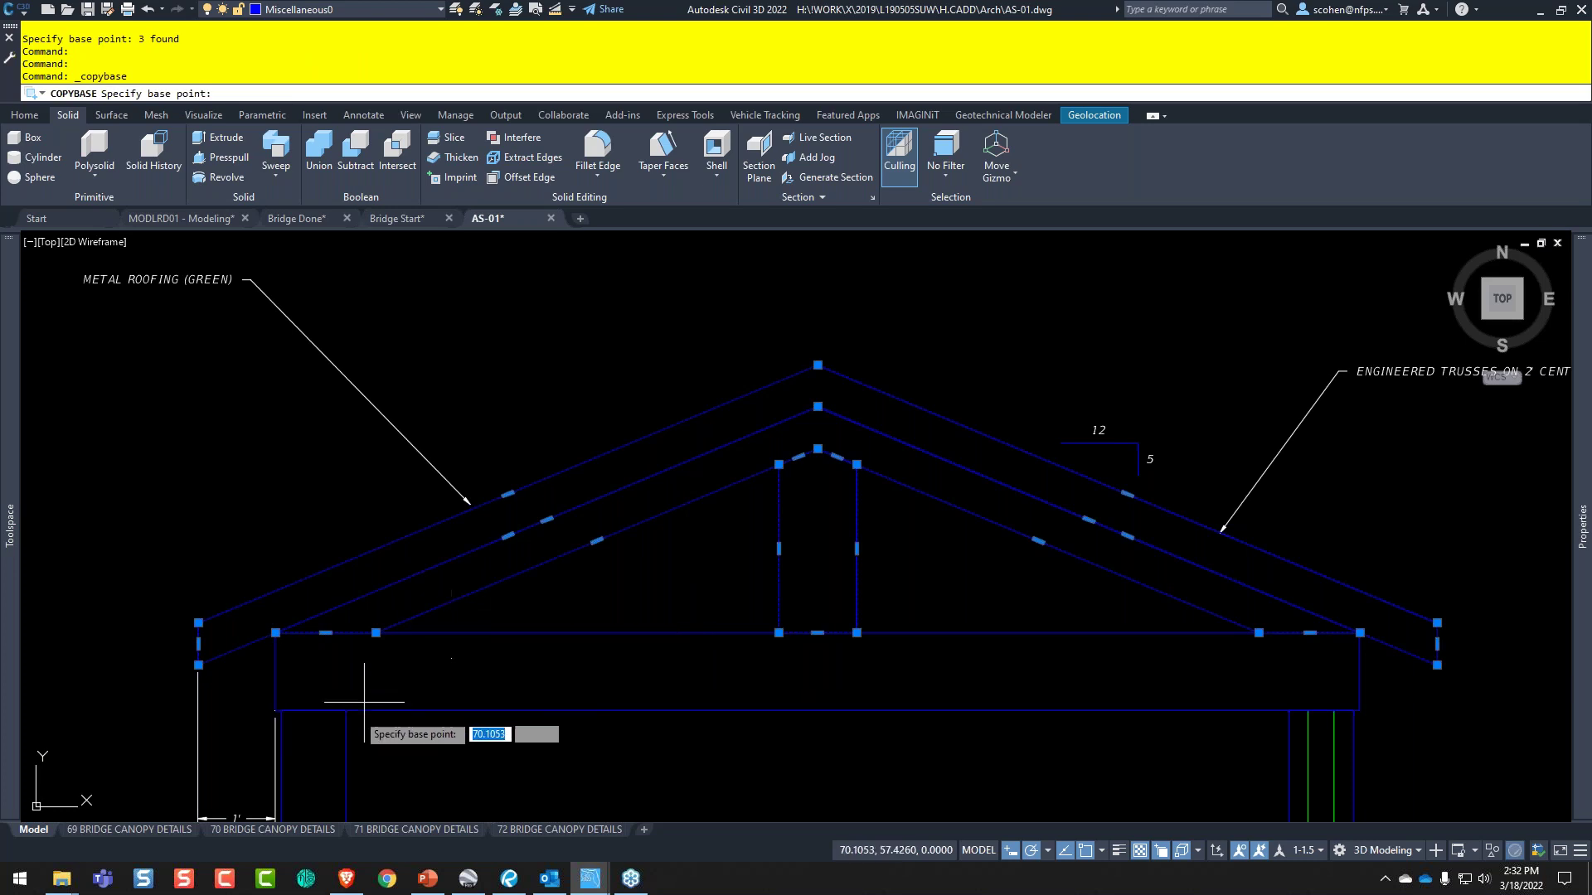
{"action": "left_click", "coordinate": [288, 726]}
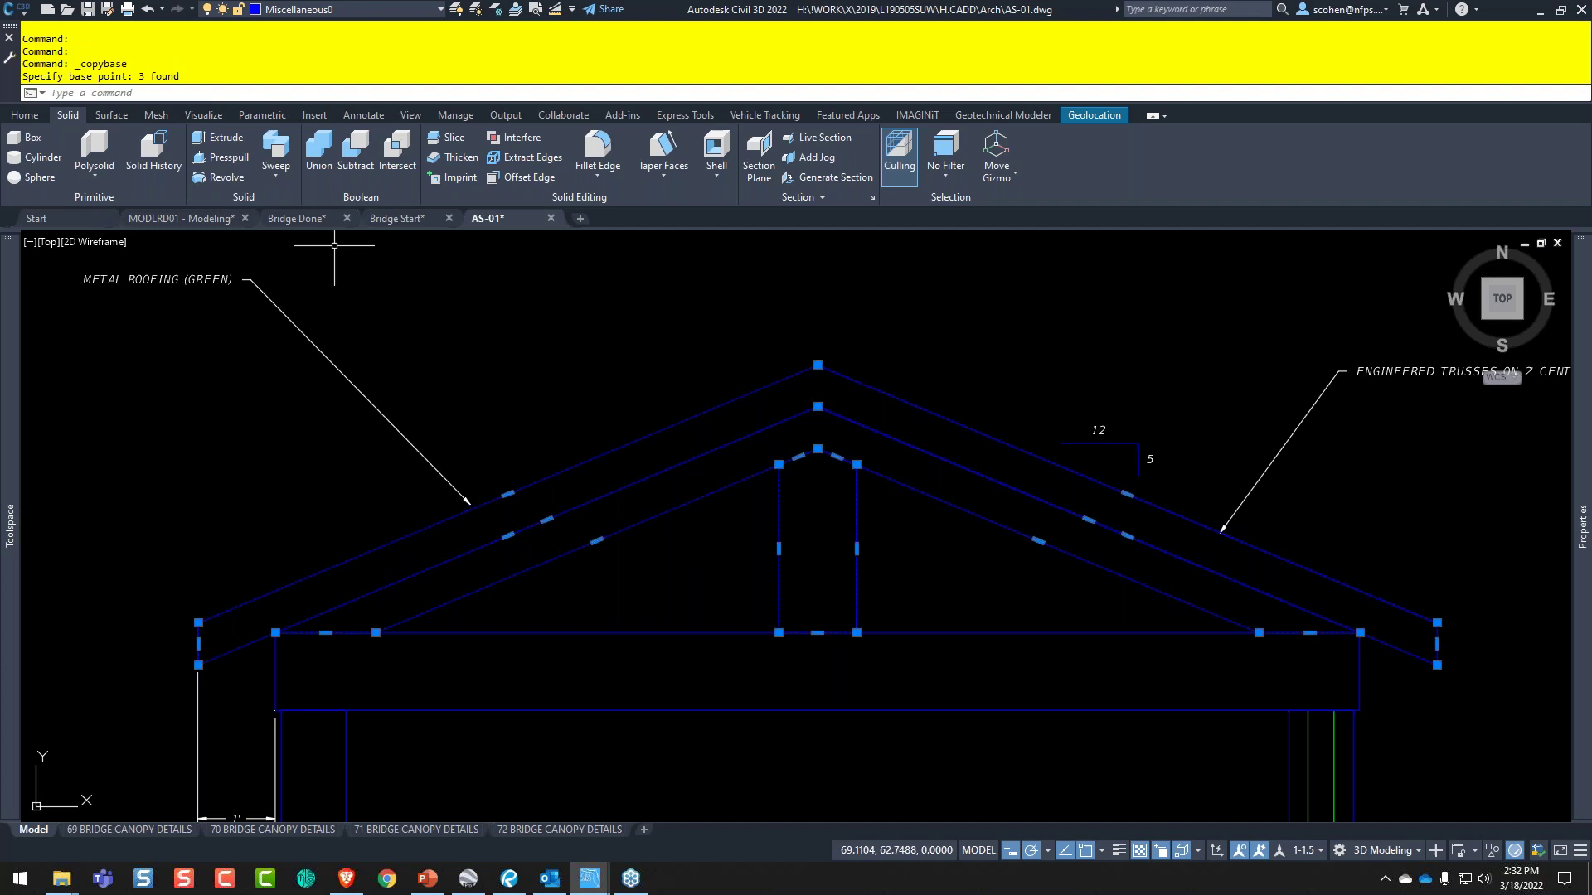
{"action": "left_click", "coordinate": [401, 219]}
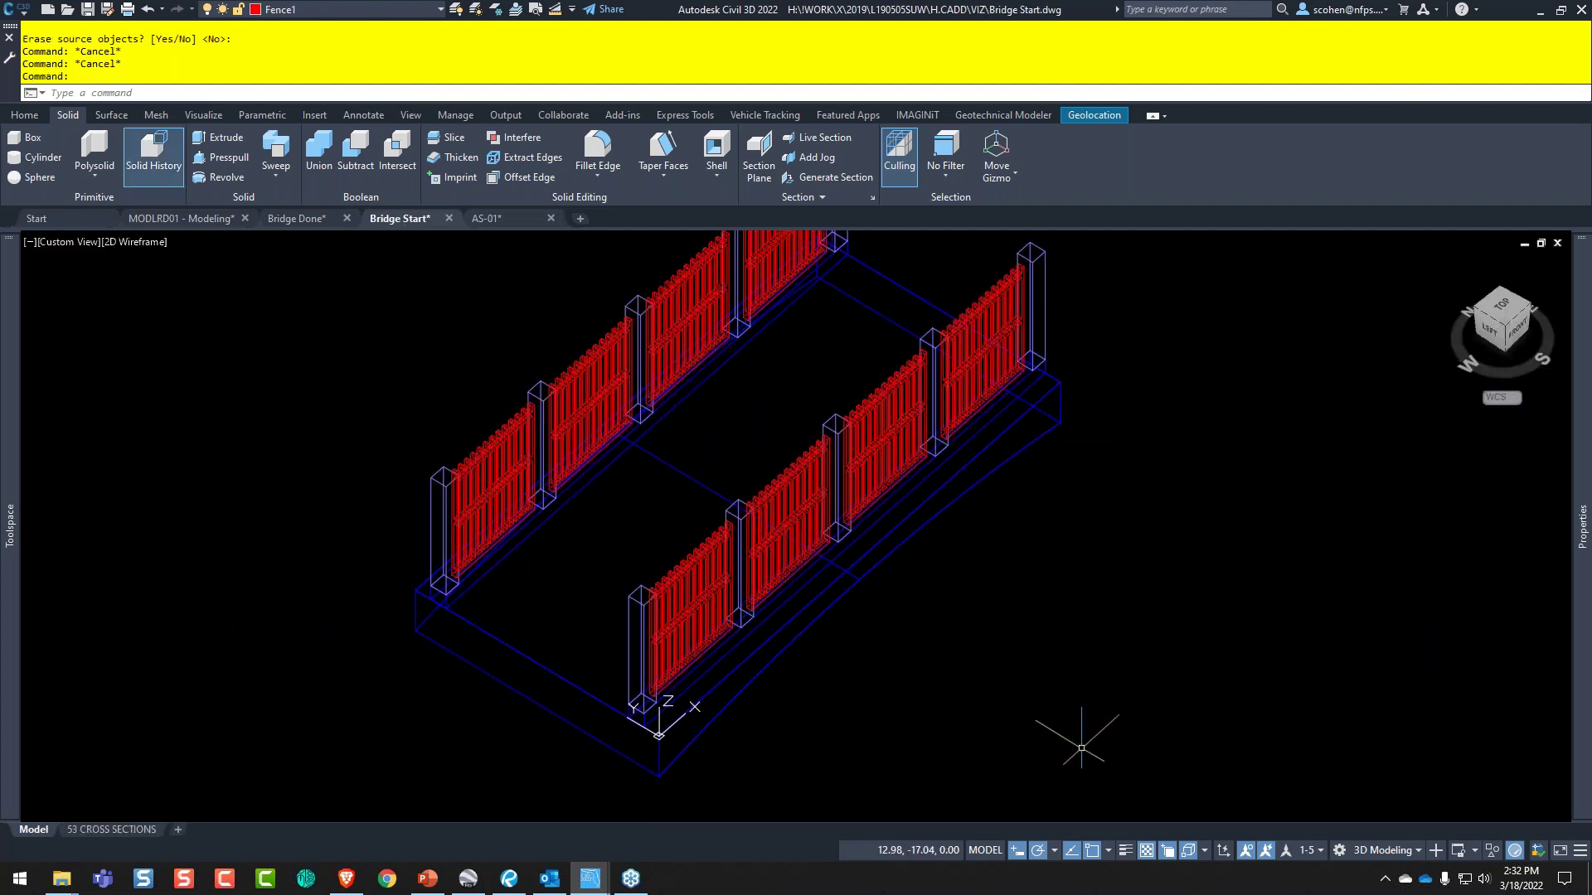
{"action": "key", "text": "ctrl+v"}
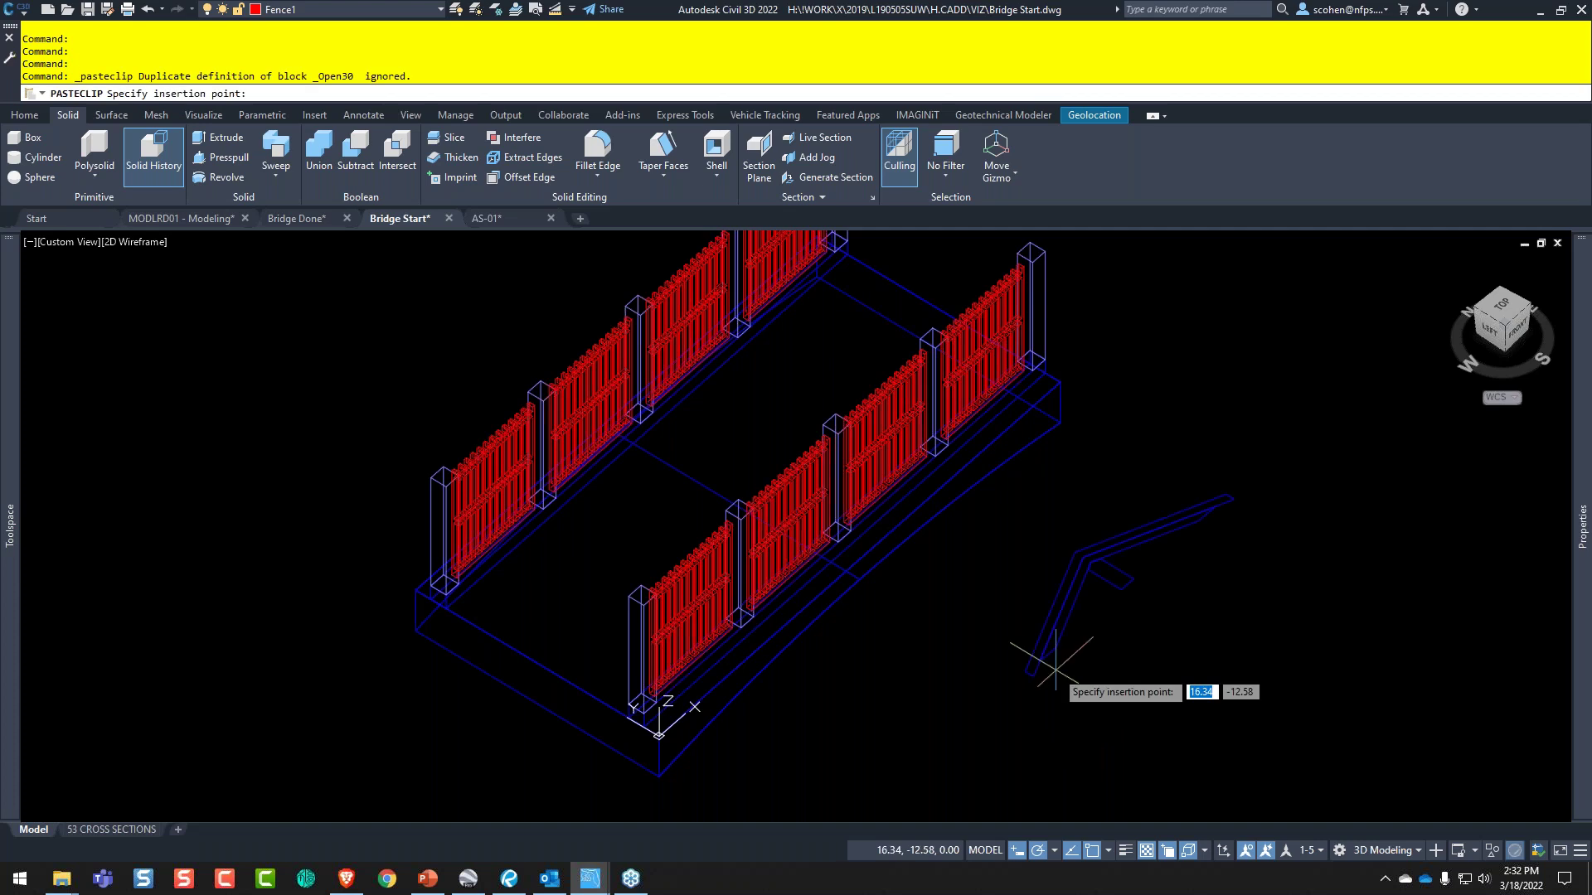
{"action": "middle_click_drag", "start_coordinate": [1055, 670], "coordinate": [1358, 756]}
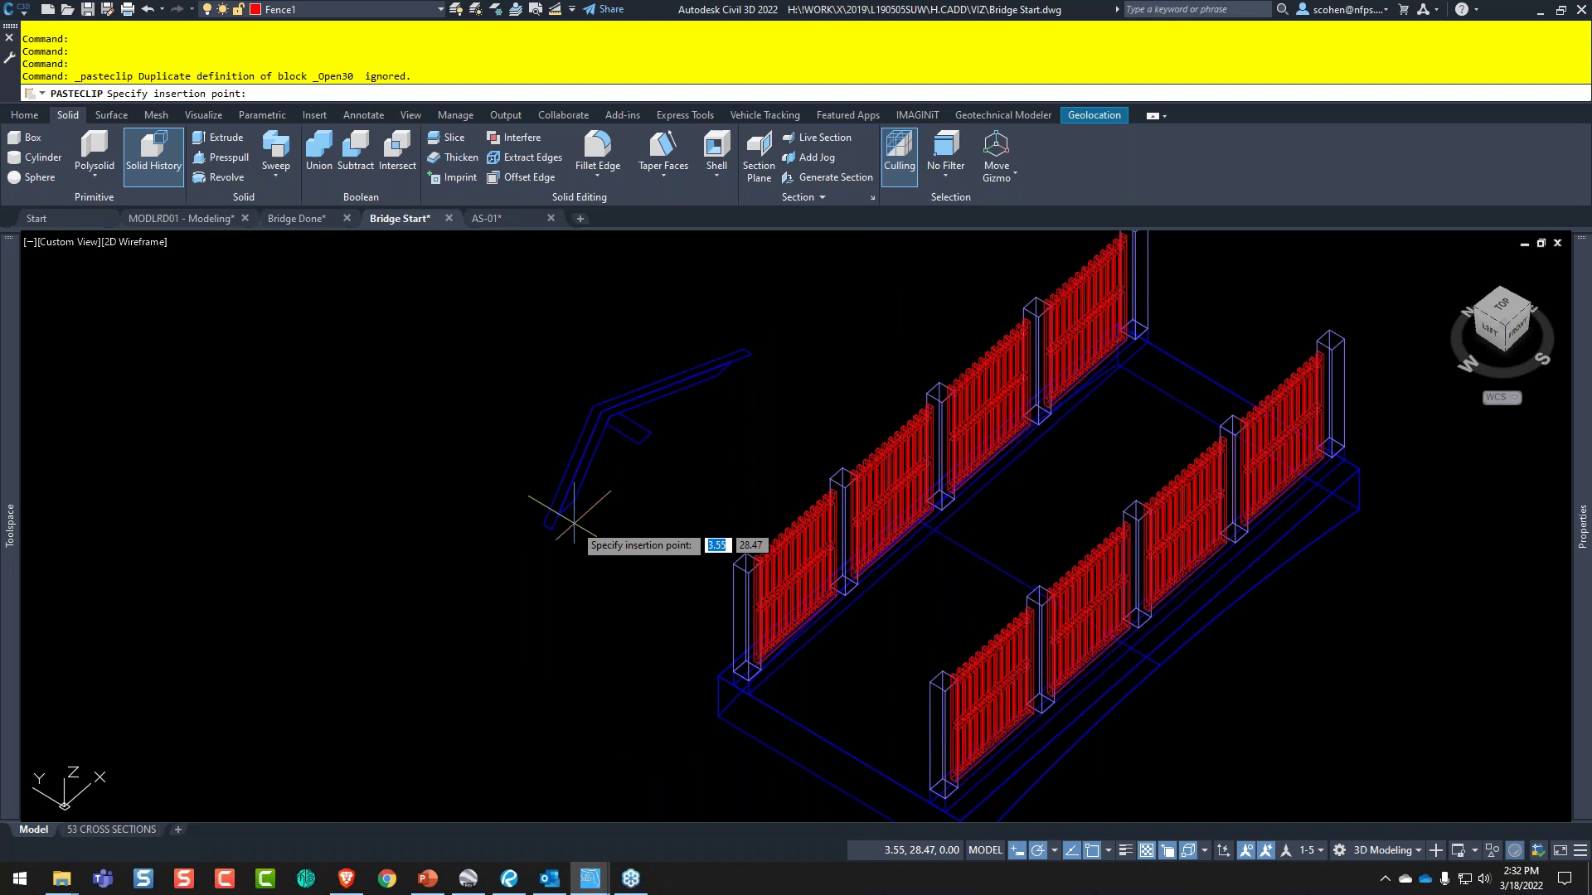
{"action": "key", "text": "Escape"}
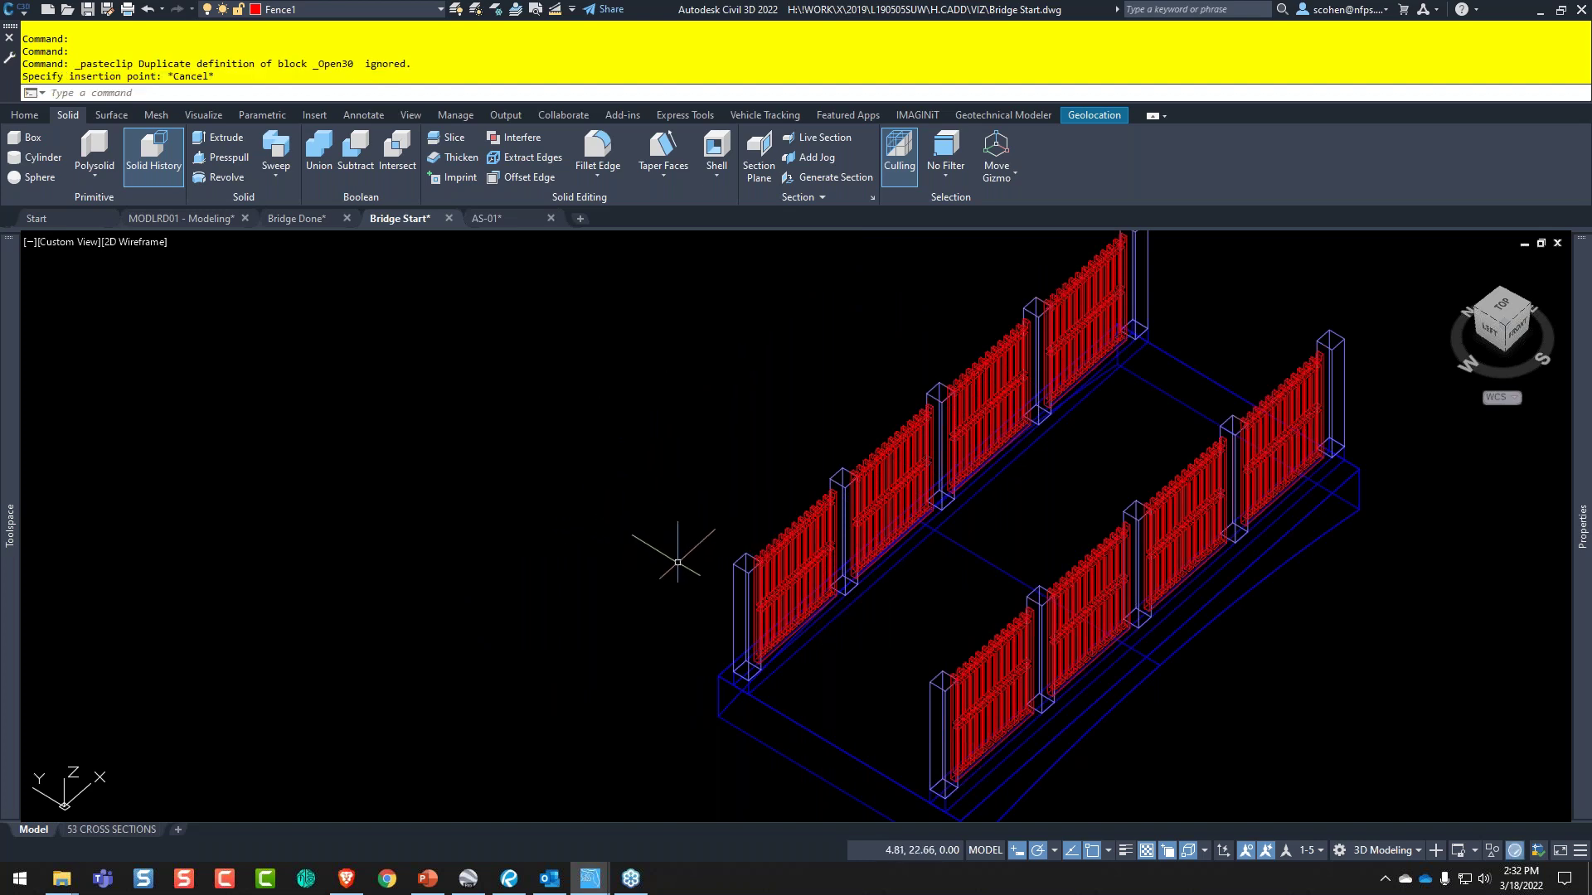
- Reorient the UCS at the bridge corner so X runs across the deck's width and Y points straight up
{"action": "middle_click_drag", "start_coordinate": [664, 545], "coordinate": [509, 465]}
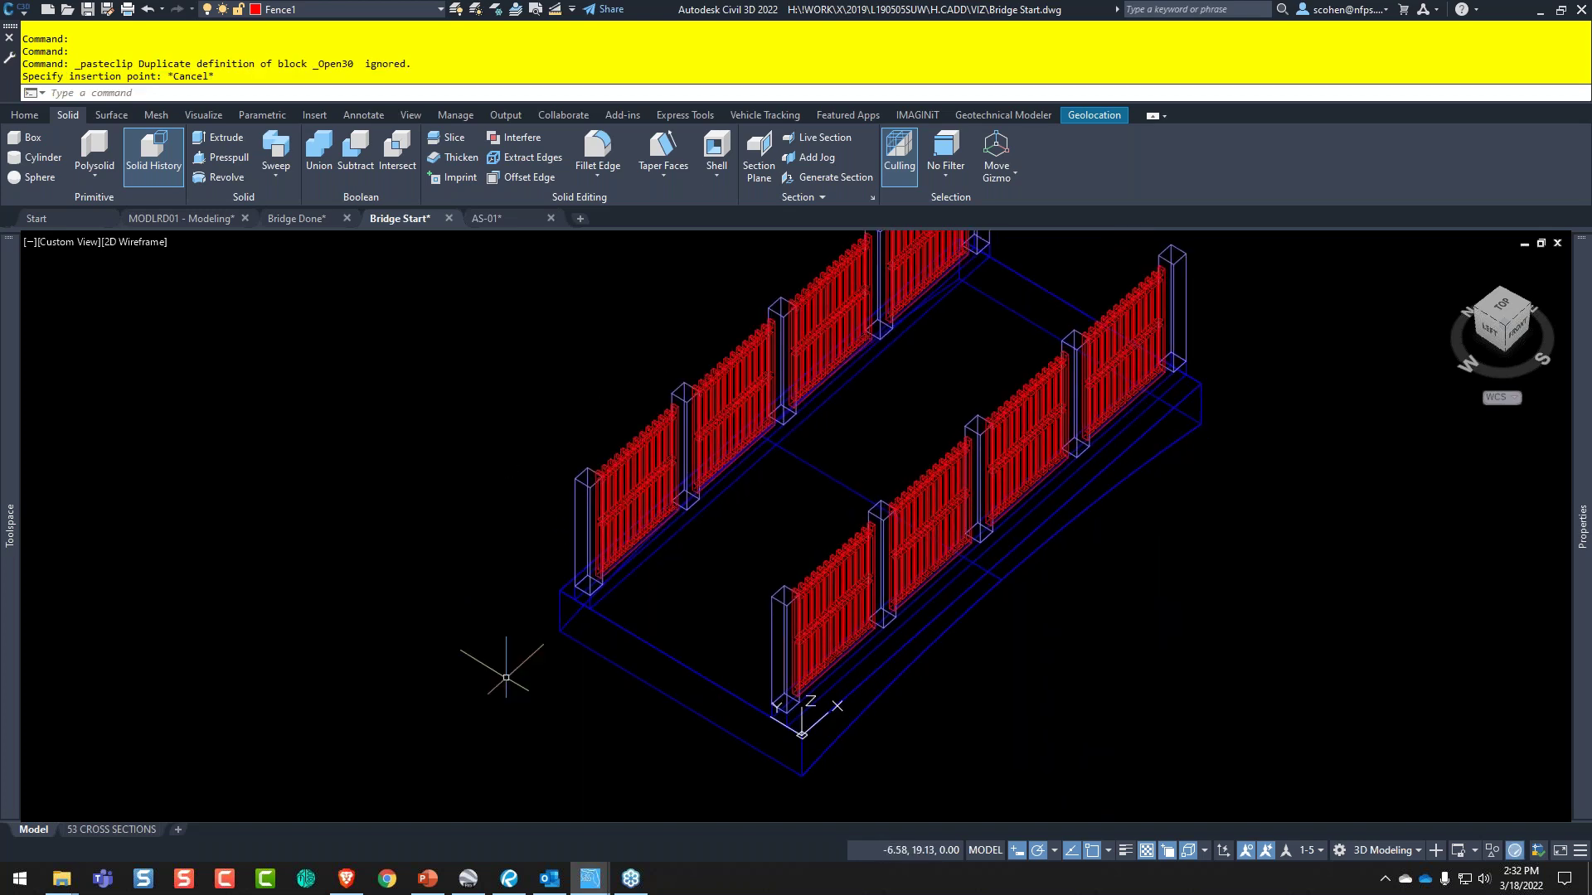
{"action": "scroll", "coordinate": [841, 725], "scroll_direction": "up", "scroll_amount": 2}
{"action": "scroll", "coordinate": [825, 724], "scroll_direction": "down", "scroll_amount": 2}
{"action": "left_click", "coordinate": [823, 714]}
{"action": "mouse_move", "coordinate": [822, 713]}
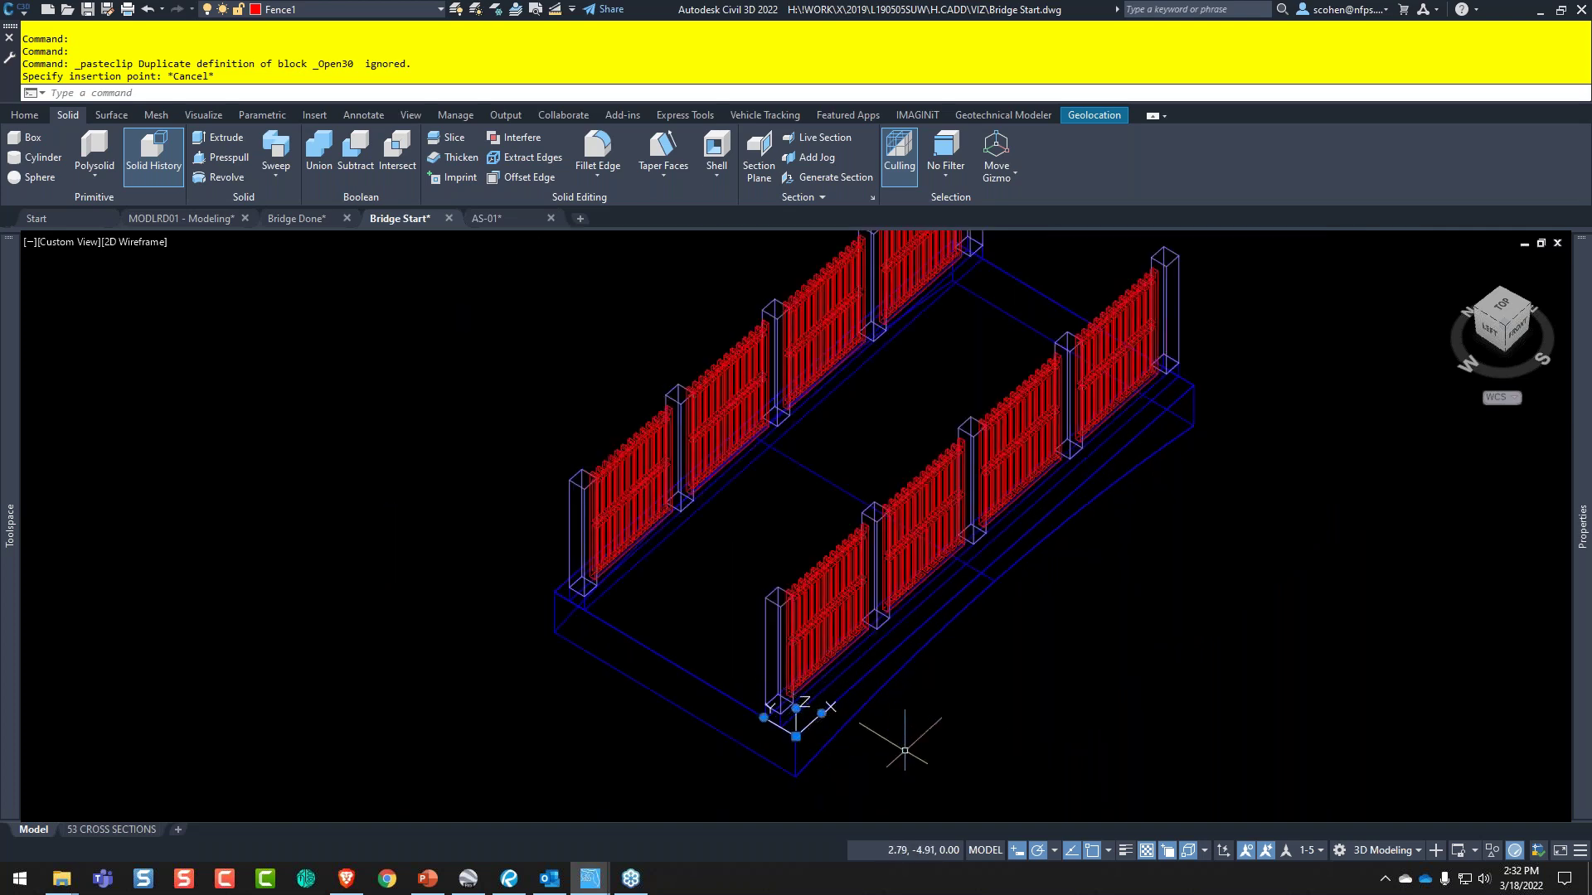
{"action": "left_click", "coordinate": [822, 713]}
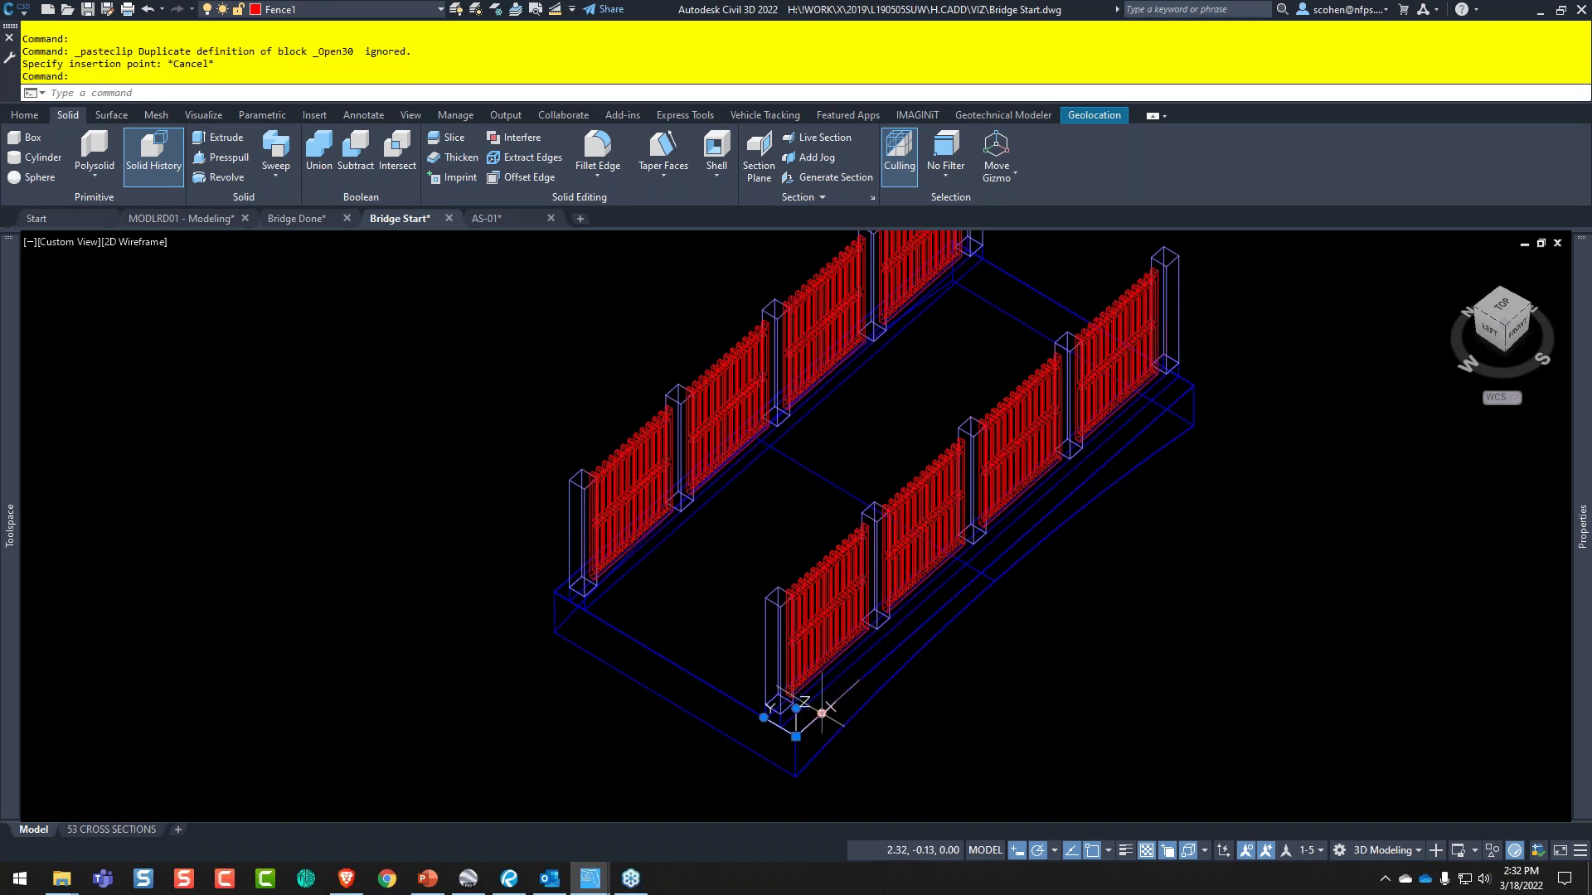
{"action": "left_click", "coordinate": [821, 713]}
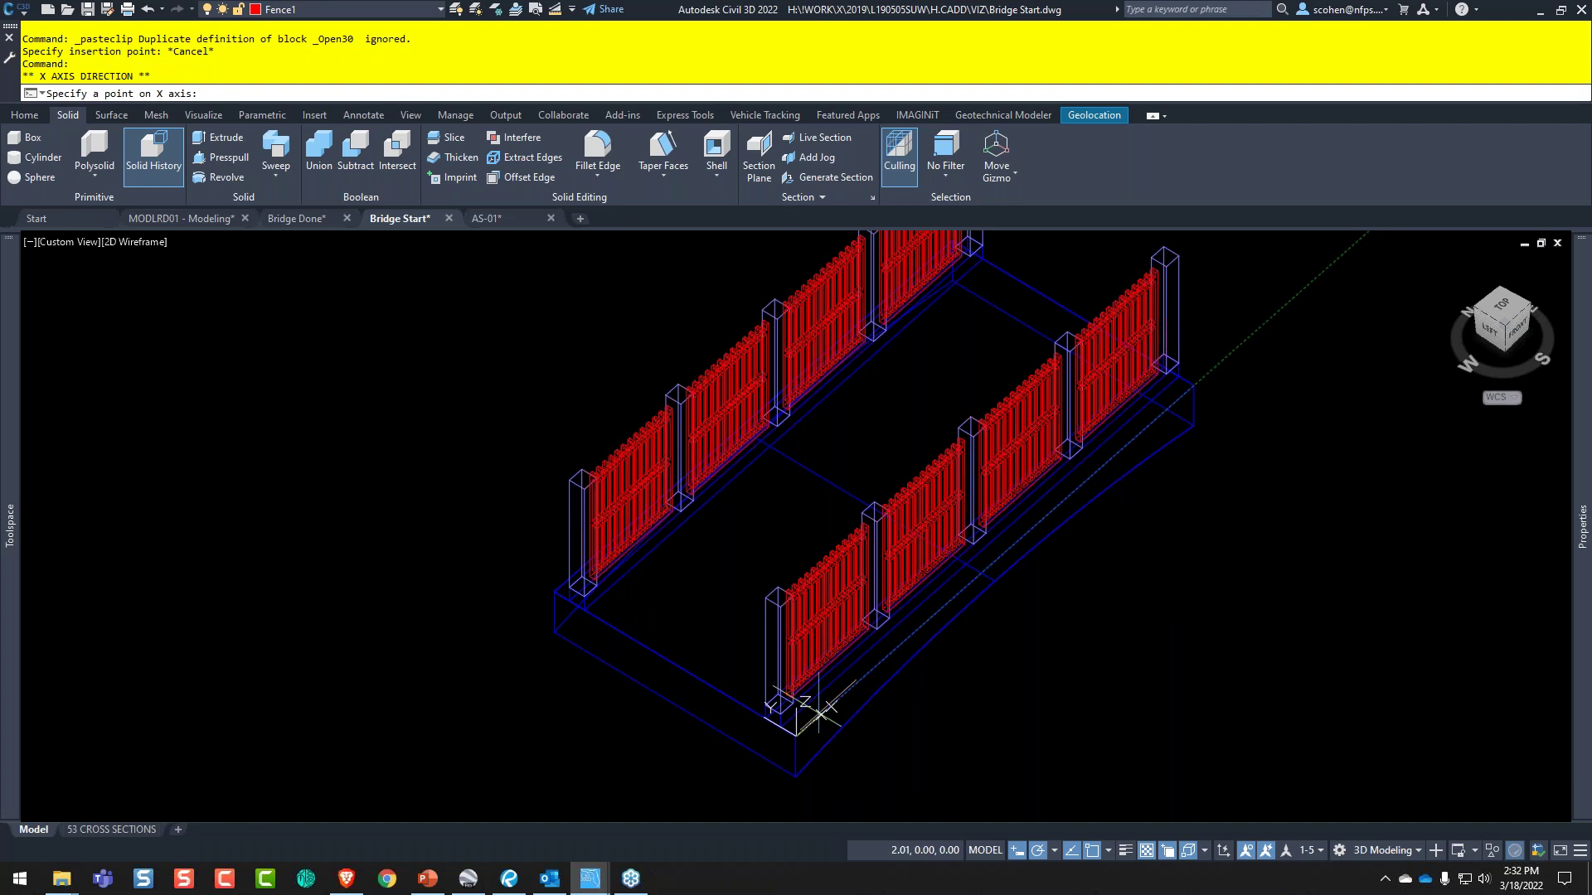
{"action": "left_click", "coordinate": [883, 781]}
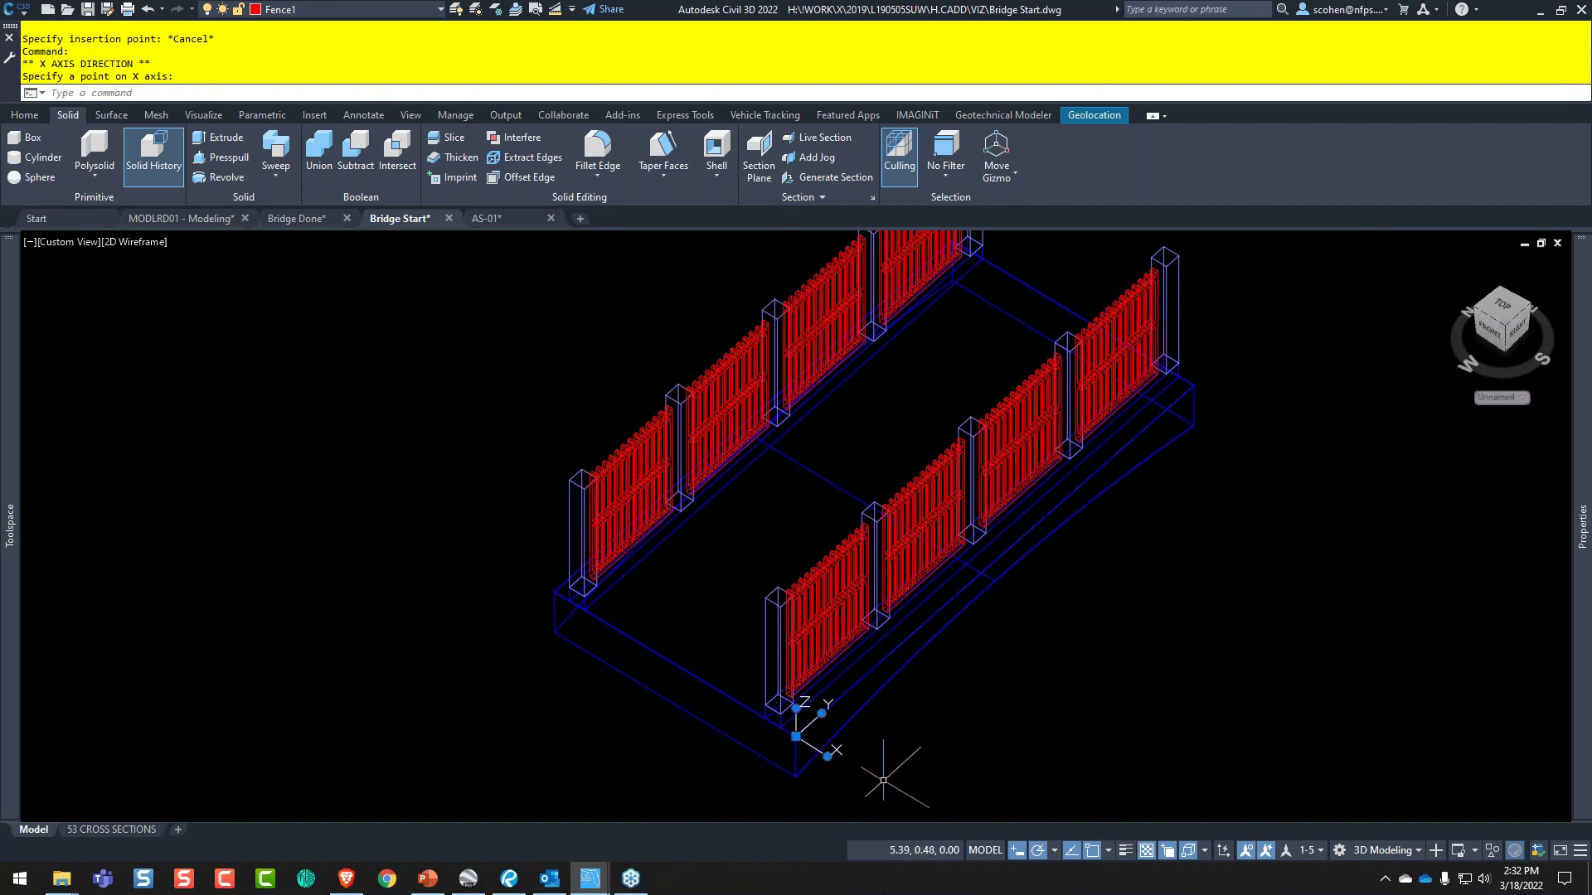
{"action": "left_click", "coordinate": [821, 713]}
{"action": "left_click", "coordinate": [794, 488]}
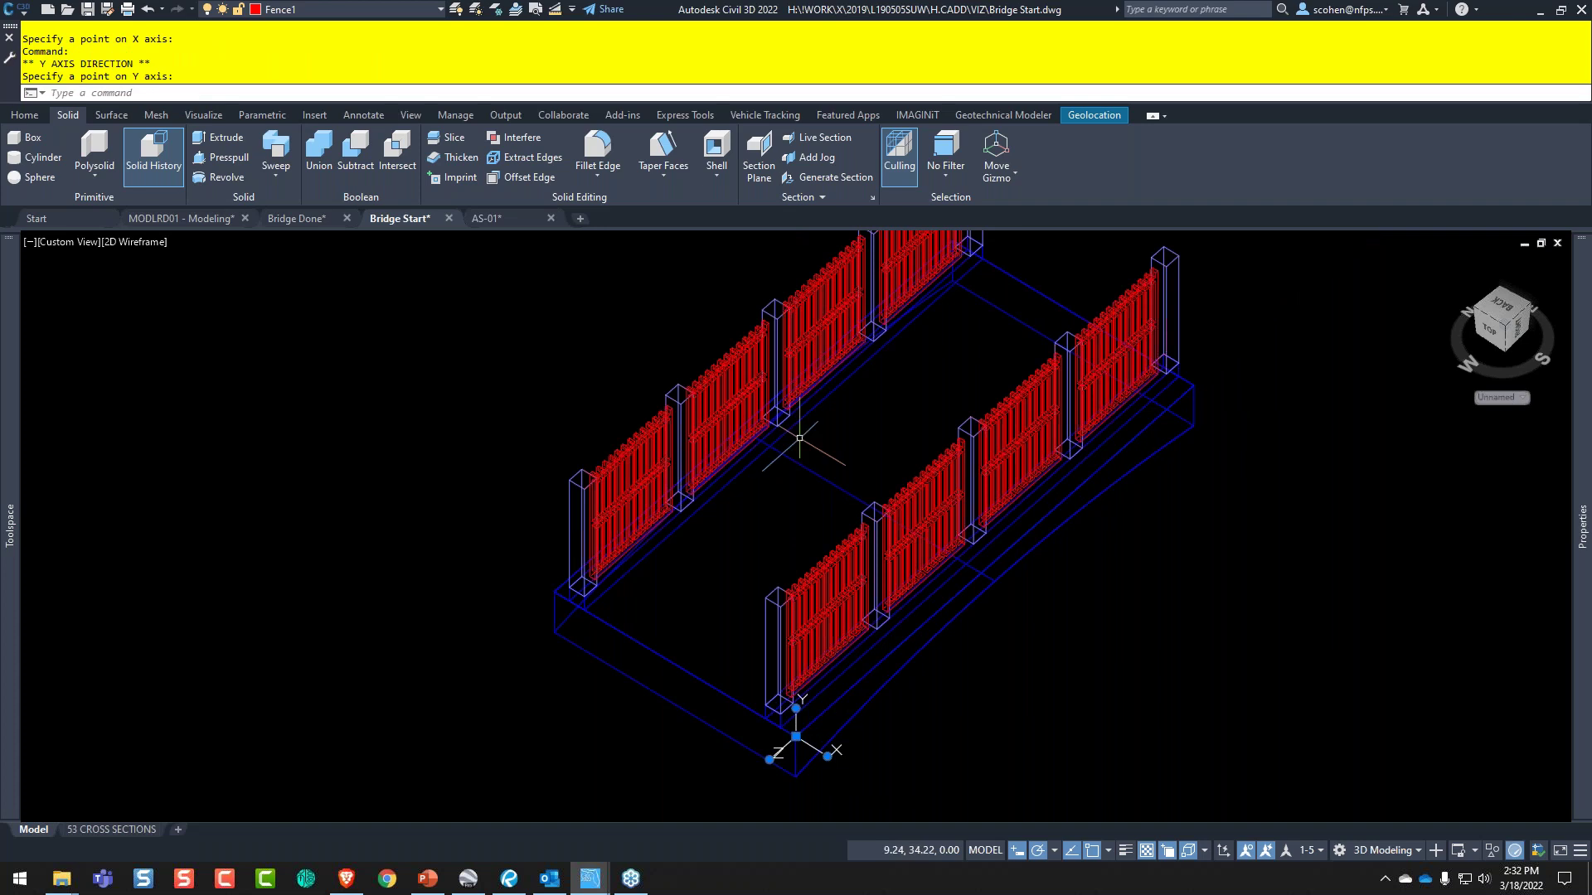
{"action": "key", "text": "Escape"}
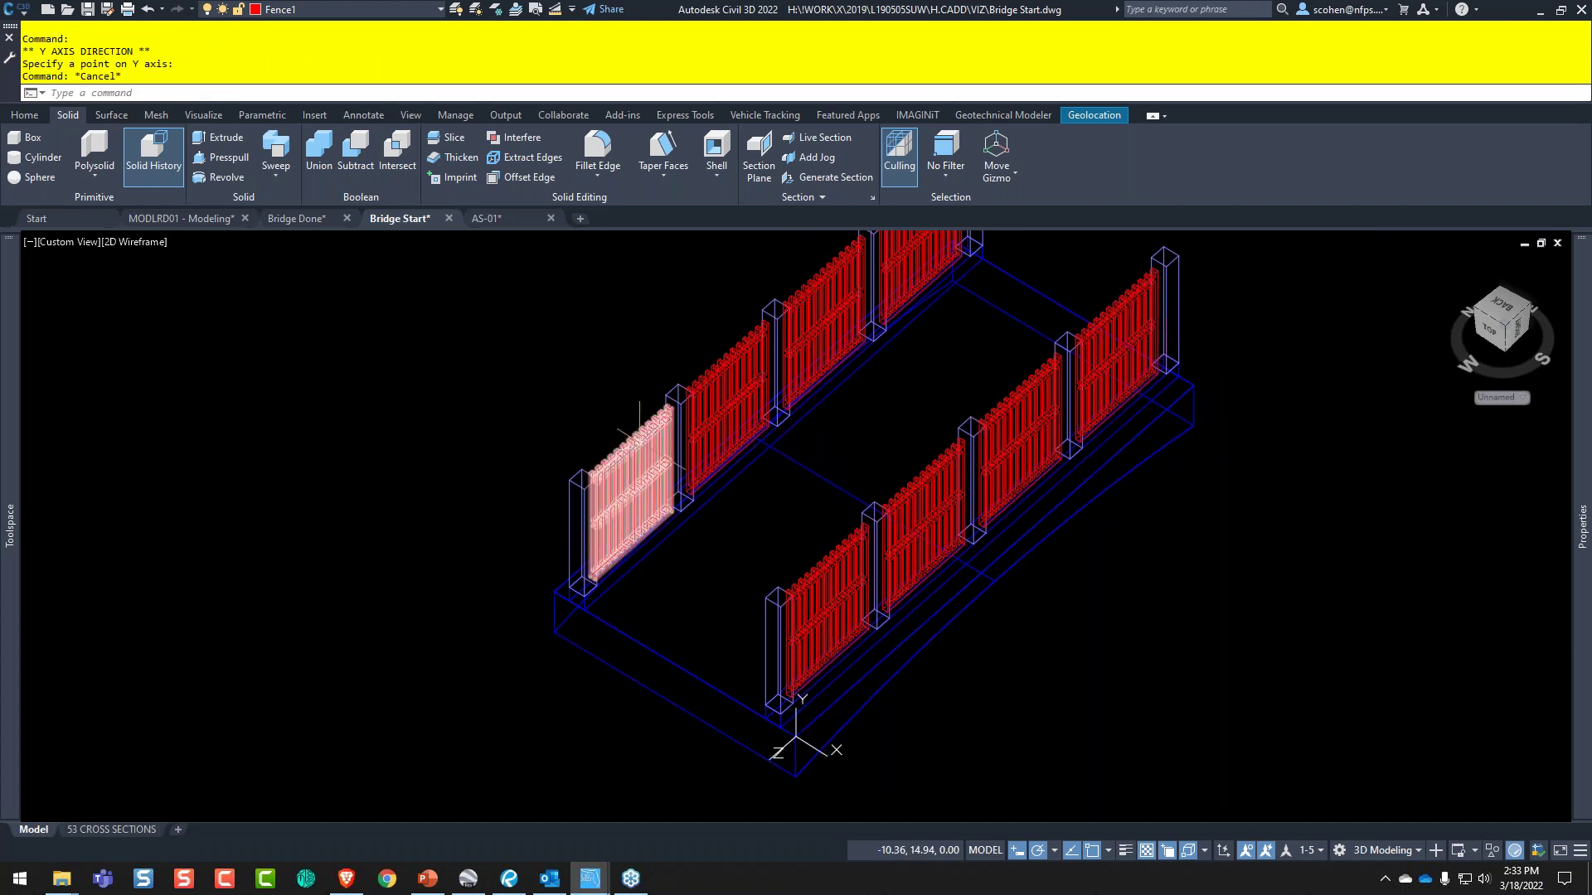
- Paste the copied roofing and truss outlines upright at the top of the front end post in the far fence row
{"action": "key", "text": "ctrl+v"}
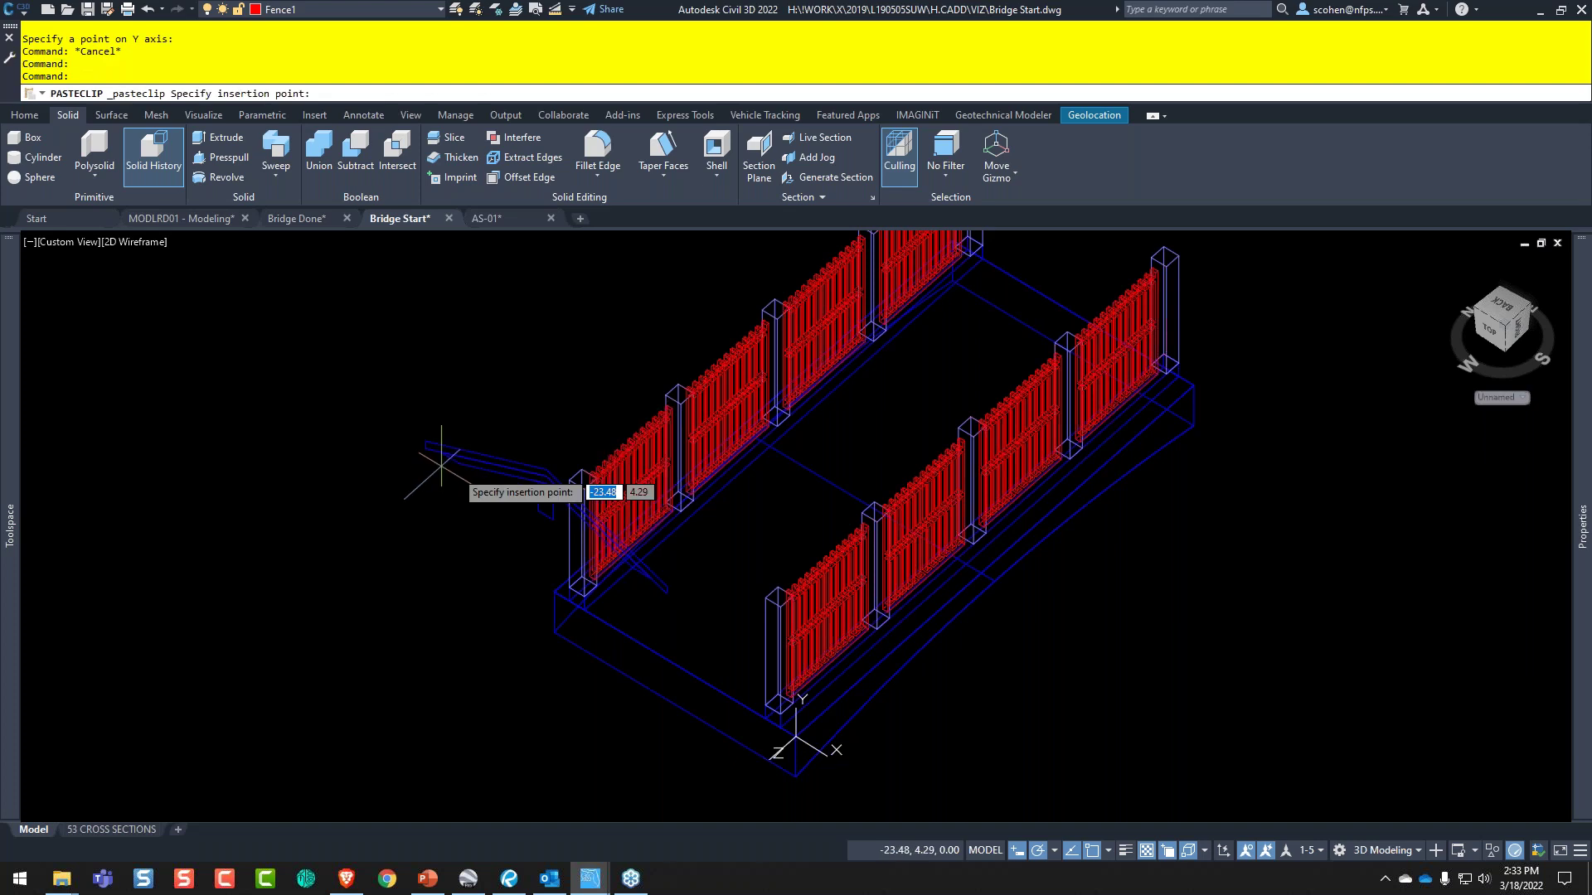
{"action": "scroll", "coordinate": [441, 462], "scroll_direction": "up", "scroll_amount": 4}
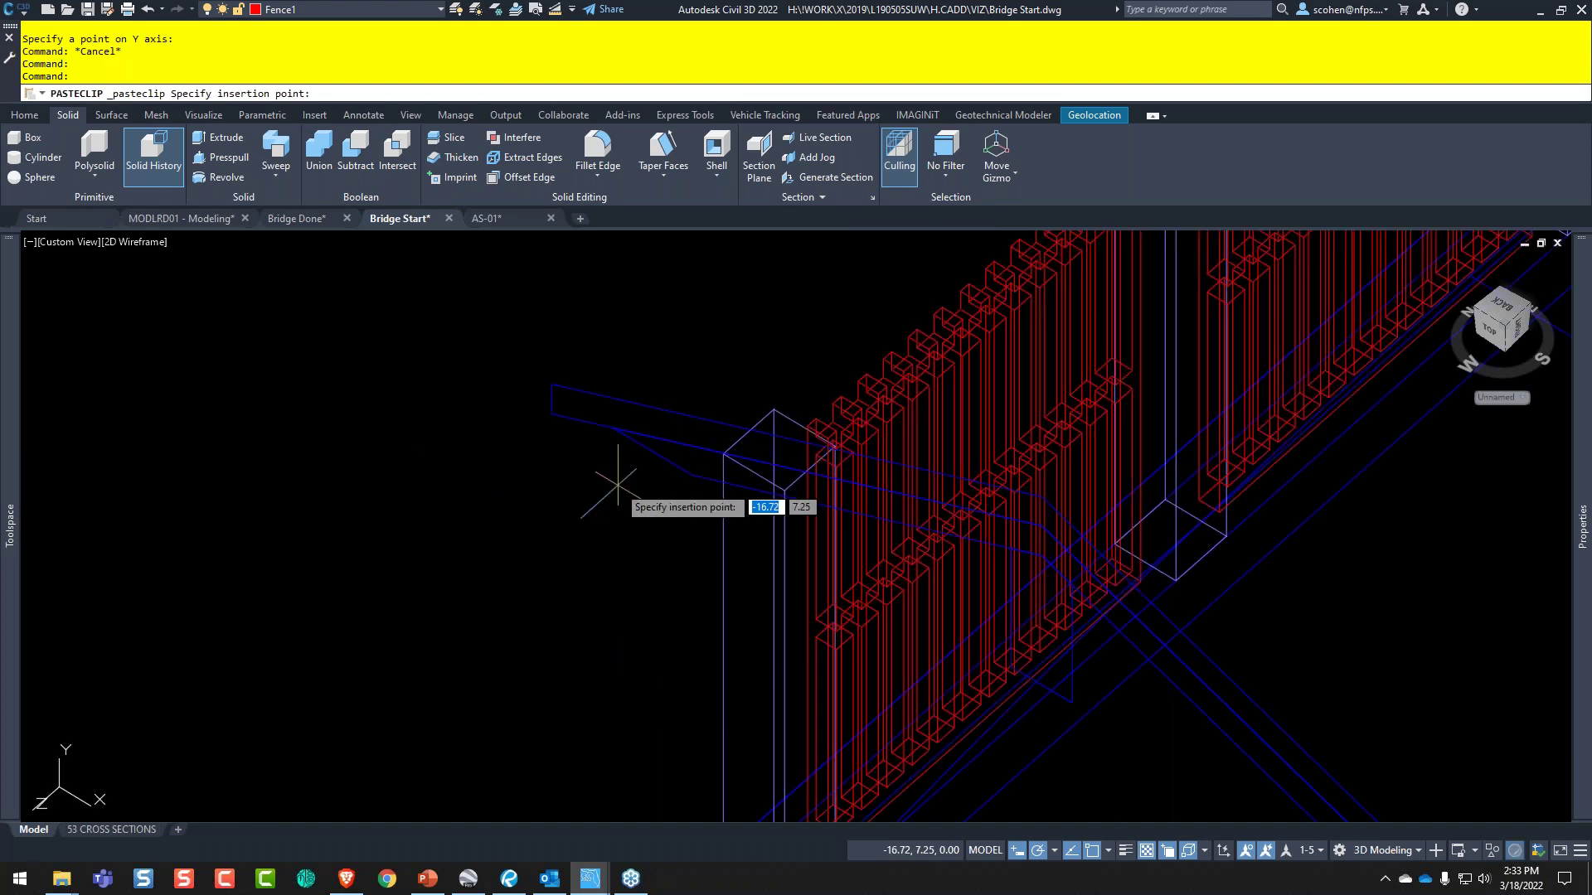
{"action": "left_click", "coordinate": [736, 596]}
{"action": "middle_click_drag", "start_coordinate": [736, 595], "coordinate": [870, 446], "text": "shift"}
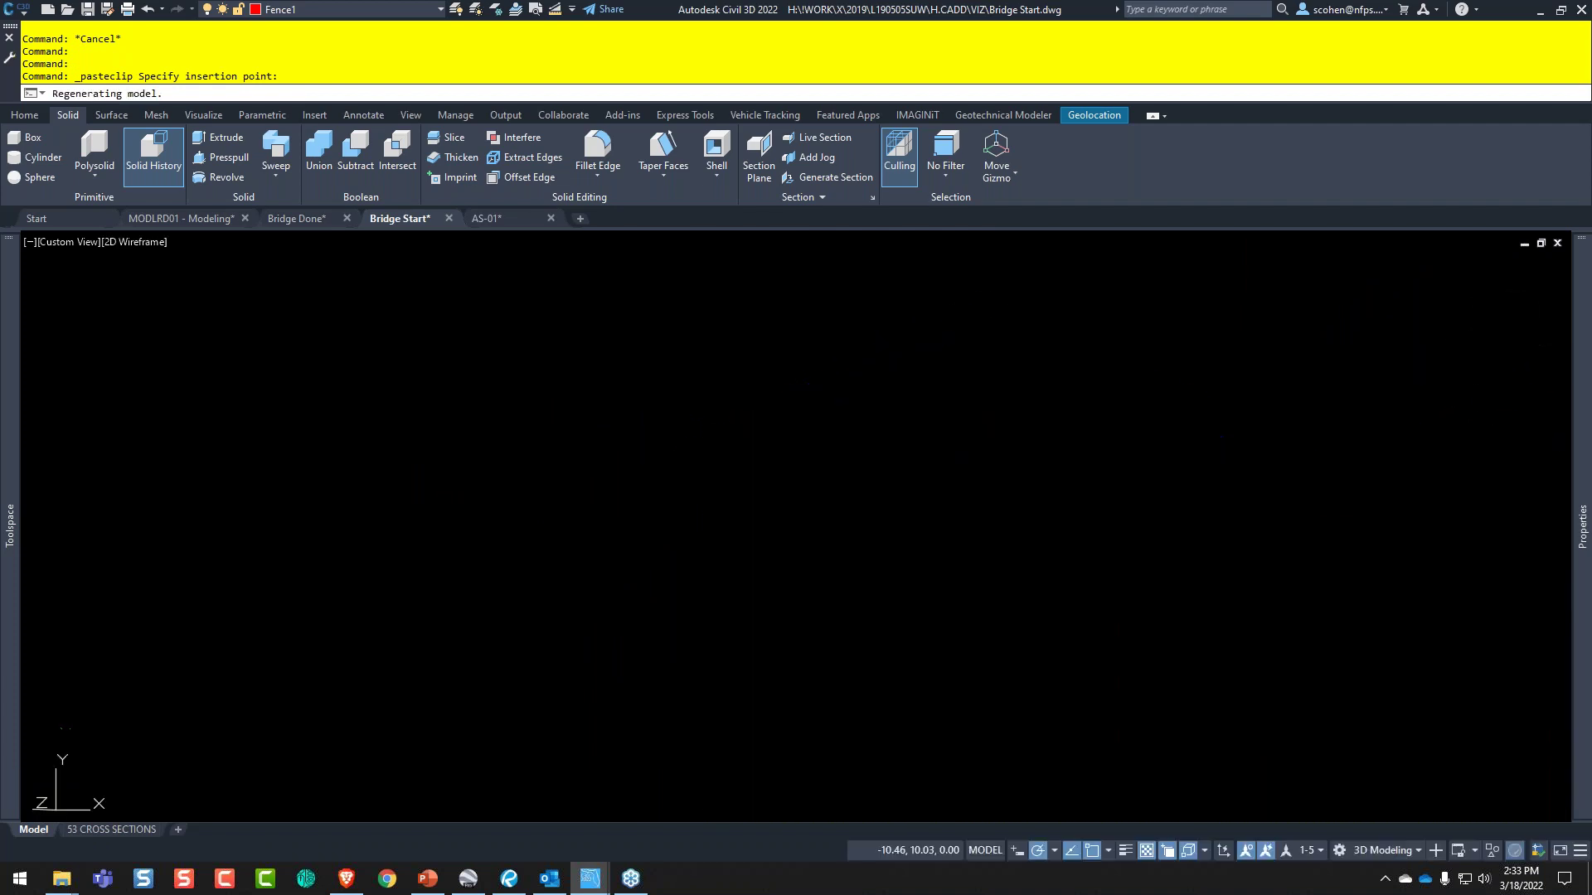
{"action": "middle_click_drag", "start_coordinate": [744, 565], "coordinate": [761, 541]}
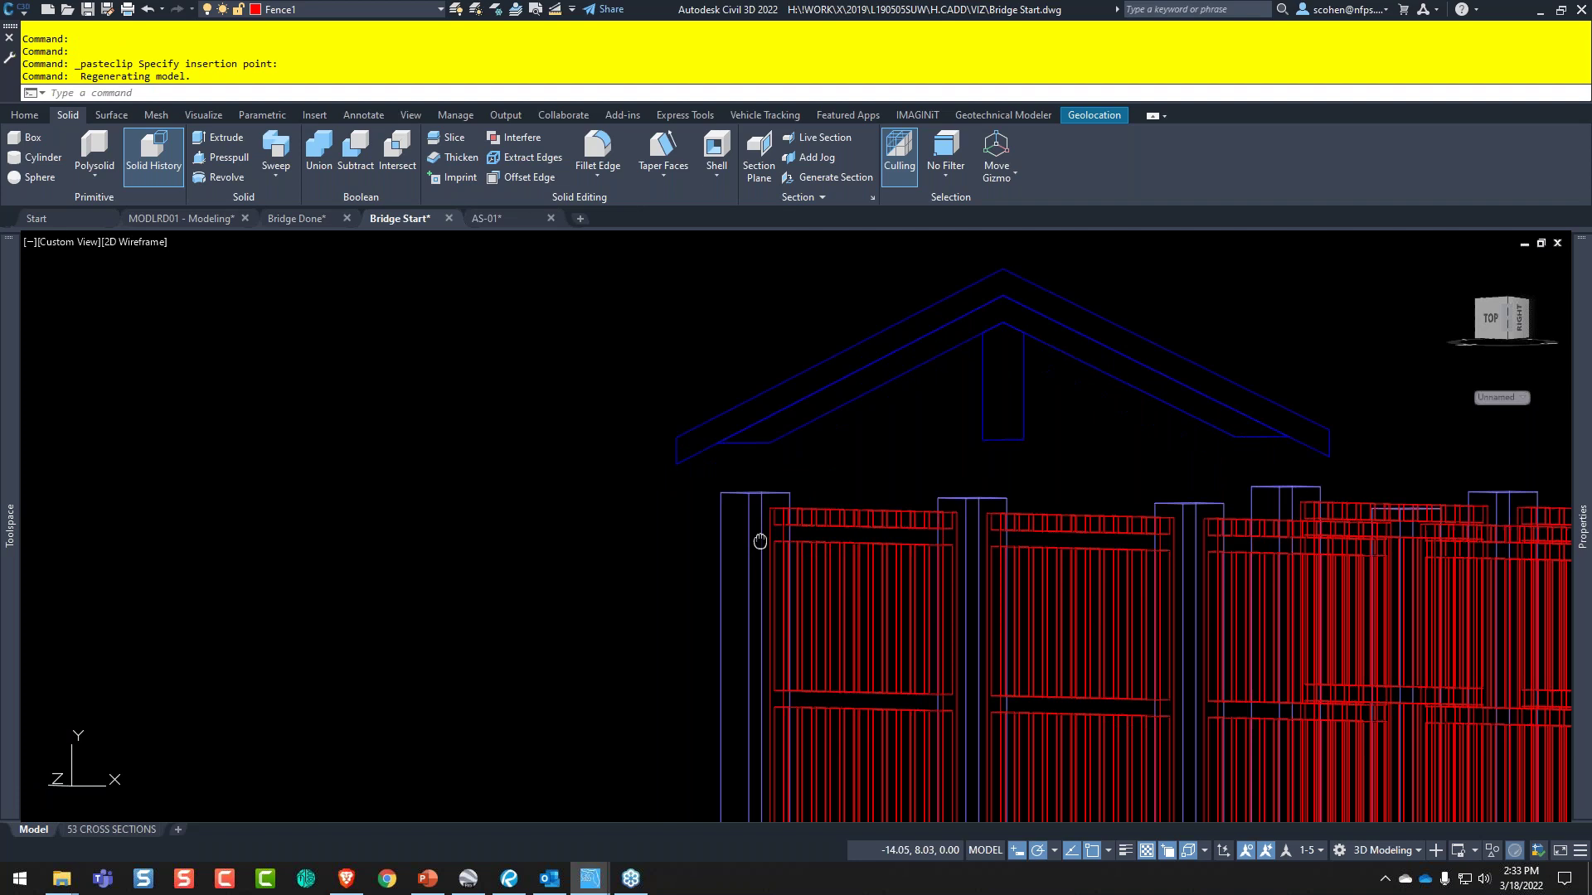
{"action": "middle_click_drag", "start_coordinate": [761, 541], "coordinate": [818, 461]}
{"action": "type", "text": "D"}
{"action": "key", "text": "Return"}
{"action": "left_click", "coordinate": [779, 414]}
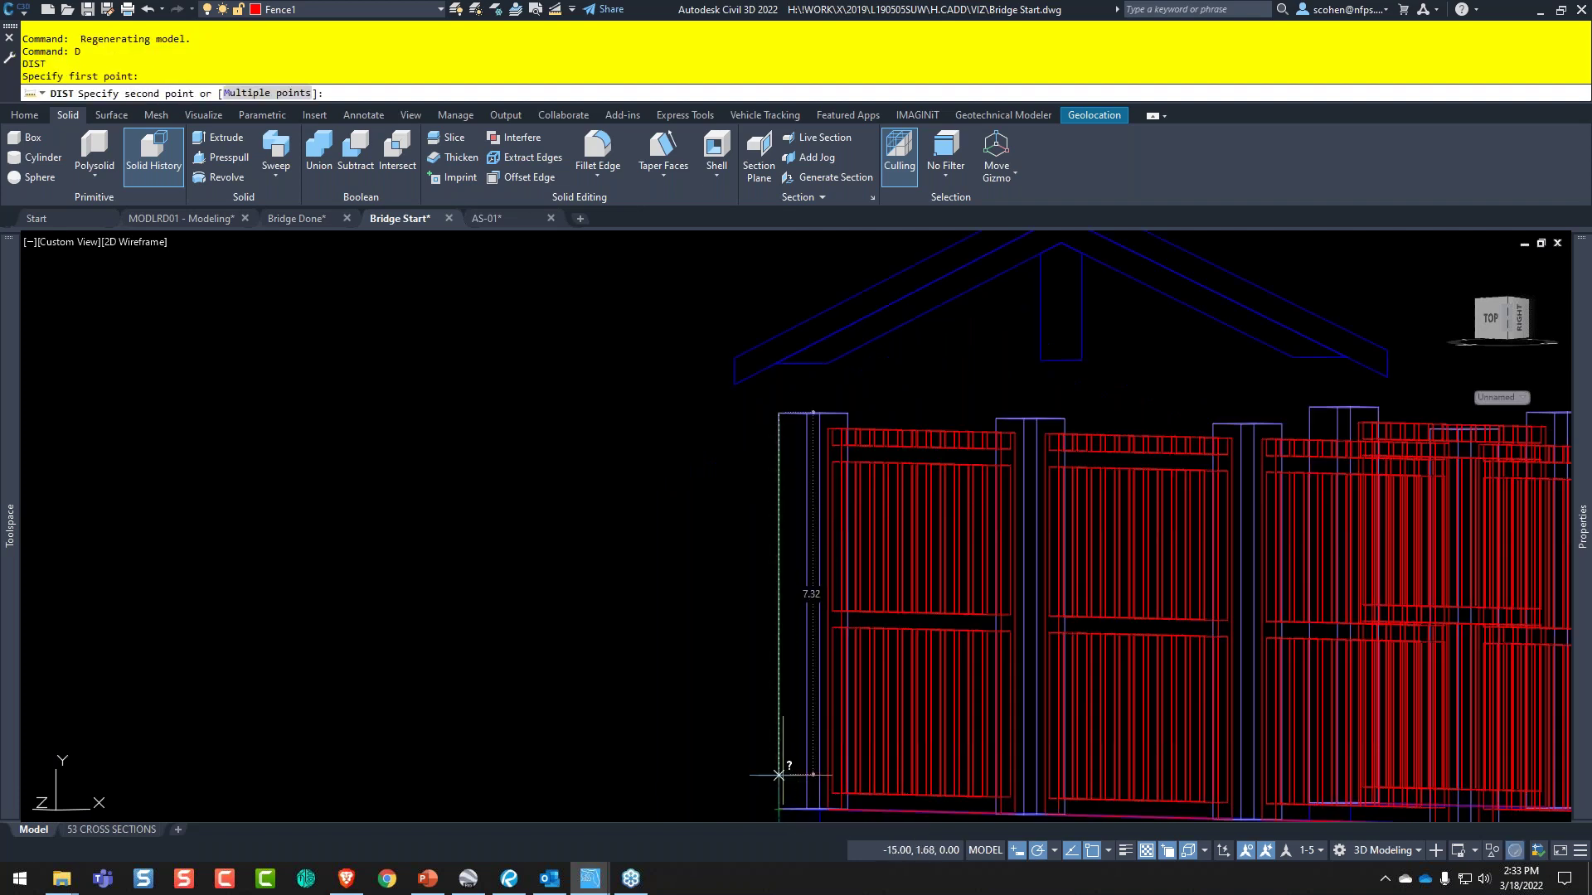
{"action": "middle_click_drag", "start_coordinate": [772, 501], "coordinate": [701, 657]}
{"action": "key", "text": "Escape"}
- Move the three pasted roof and truss outlines straight down so the truss heel sits on the end post's top
{"action": "type", "text": "m"}
{"action": "key", "text": "Return"}
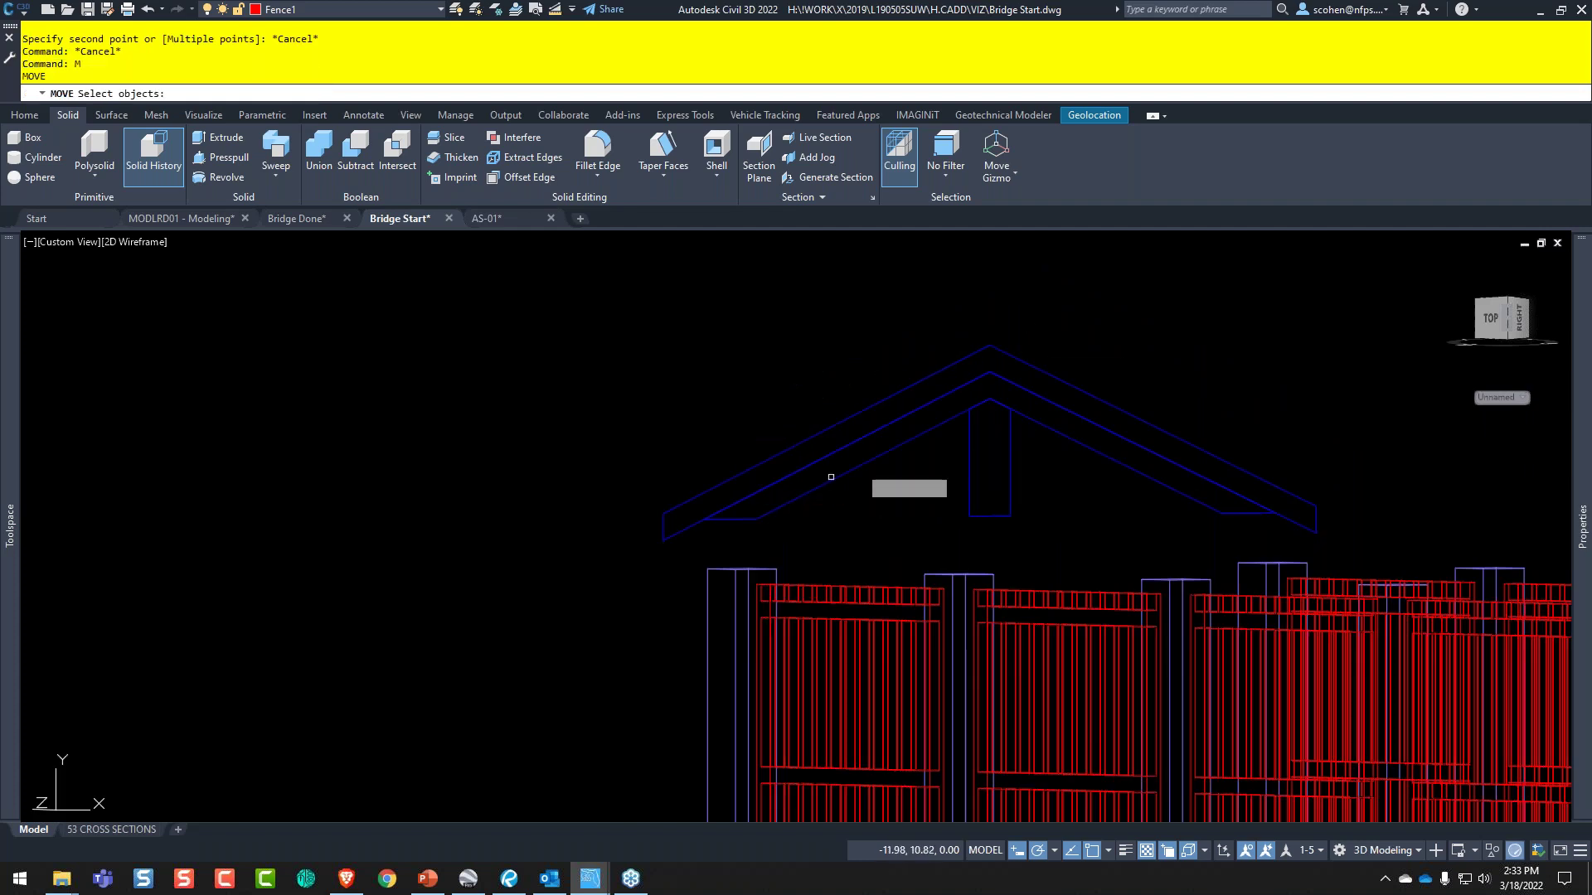
{"action": "left_click", "coordinate": [1029, 328]}
{"action": "left_click", "coordinate": [917, 461]}
{"action": "key", "text": "Return"}
{"action": "scroll", "coordinate": [734, 547], "scroll_direction": "up", "scroll_amount": 4}
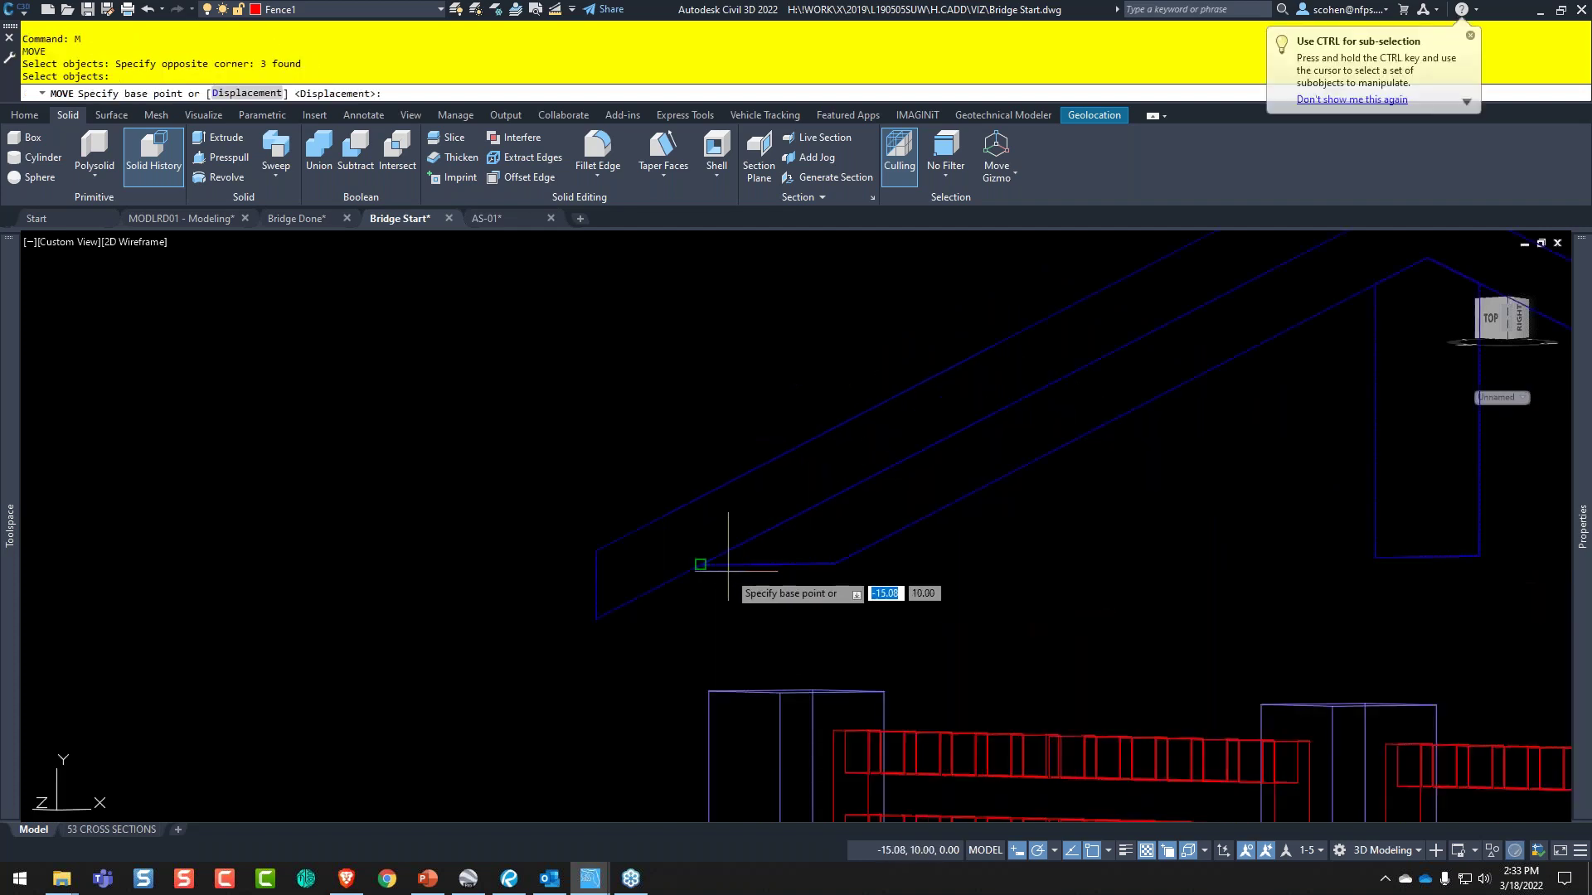
{"action": "left_click", "coordinate": [728, 566]}
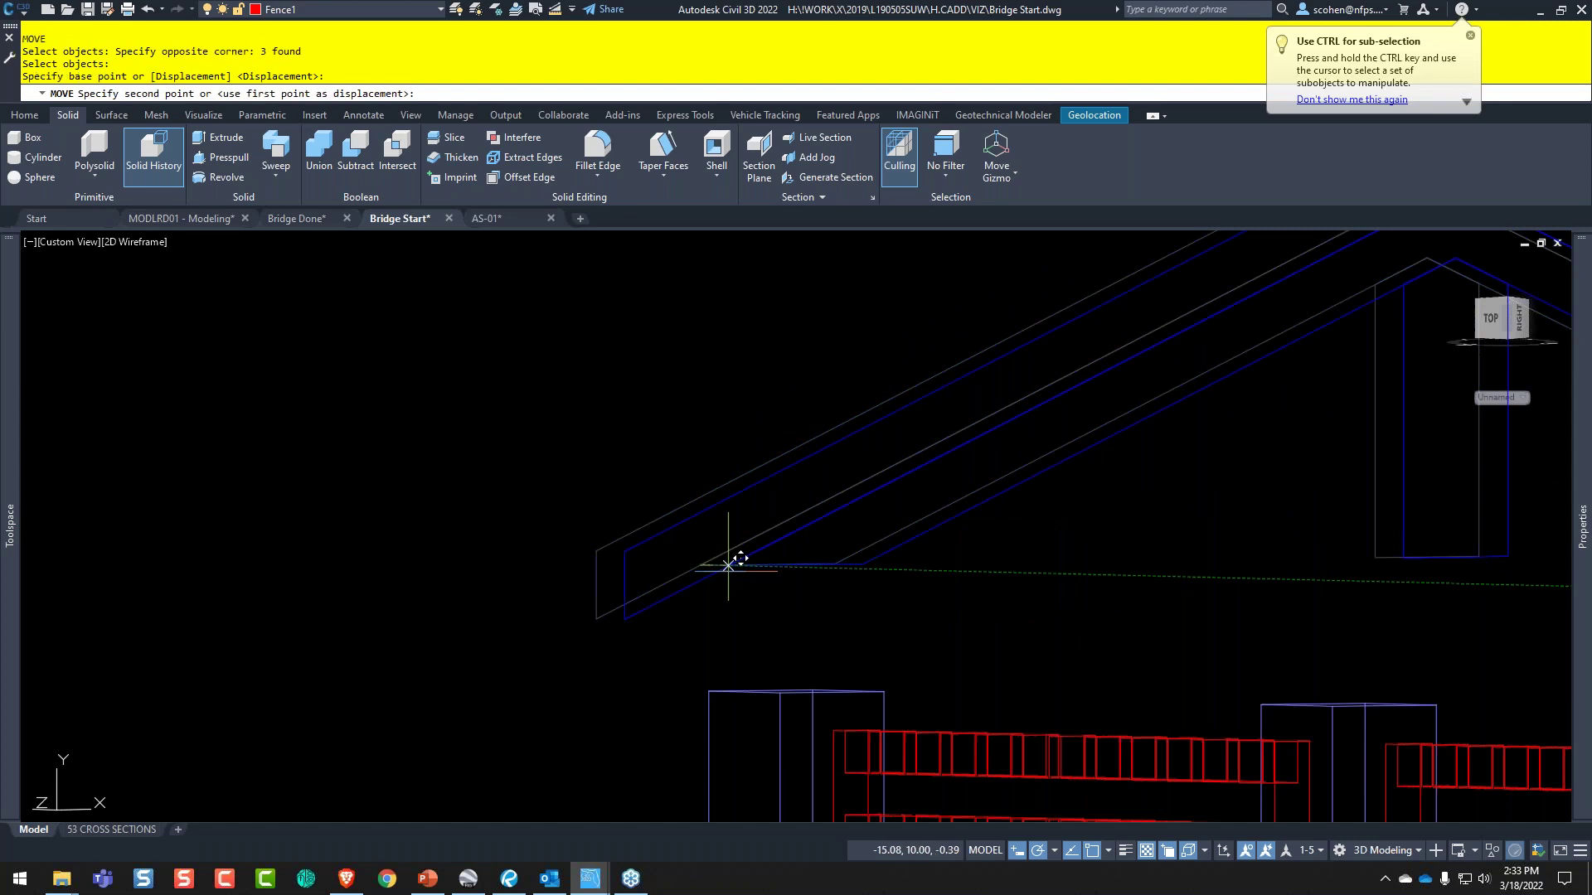
{"action": "left_click", "coordinate": [728, 682]}
- Make Wood the current layer
{"action": "scroll", "coordinate": [995, 590], "scroll_direction": "down", "scroll_amount": 3}
{"action": "middle_click_drag", "start_coordinate": [995, 590], "coordinate": [1158, 676], "text": "shift"}
{"action": "middle_click_drag", "start_coordinate": [1173, 680], "coordinate": [1191, 689], "text": "shift"}
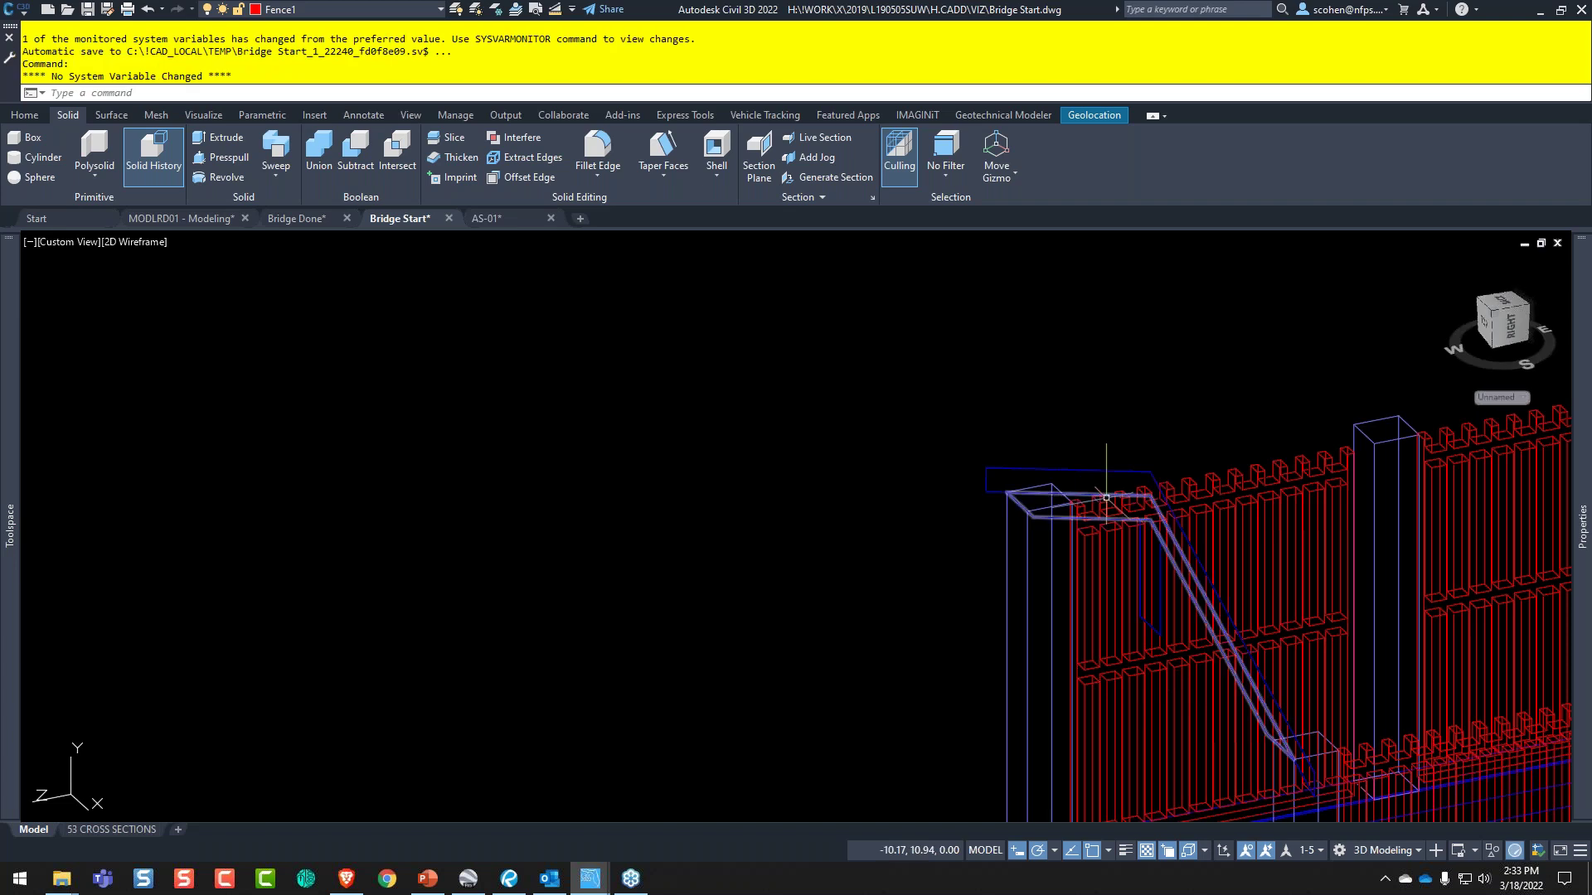
{"action": "scroll", "coordinate": [1105, 497], "scroll_direction": "up", "scroll_amount": 2}
{"action": "middle_click_drag", "start_coordinate": [1158, 681], "coordinate": [721, 548]}
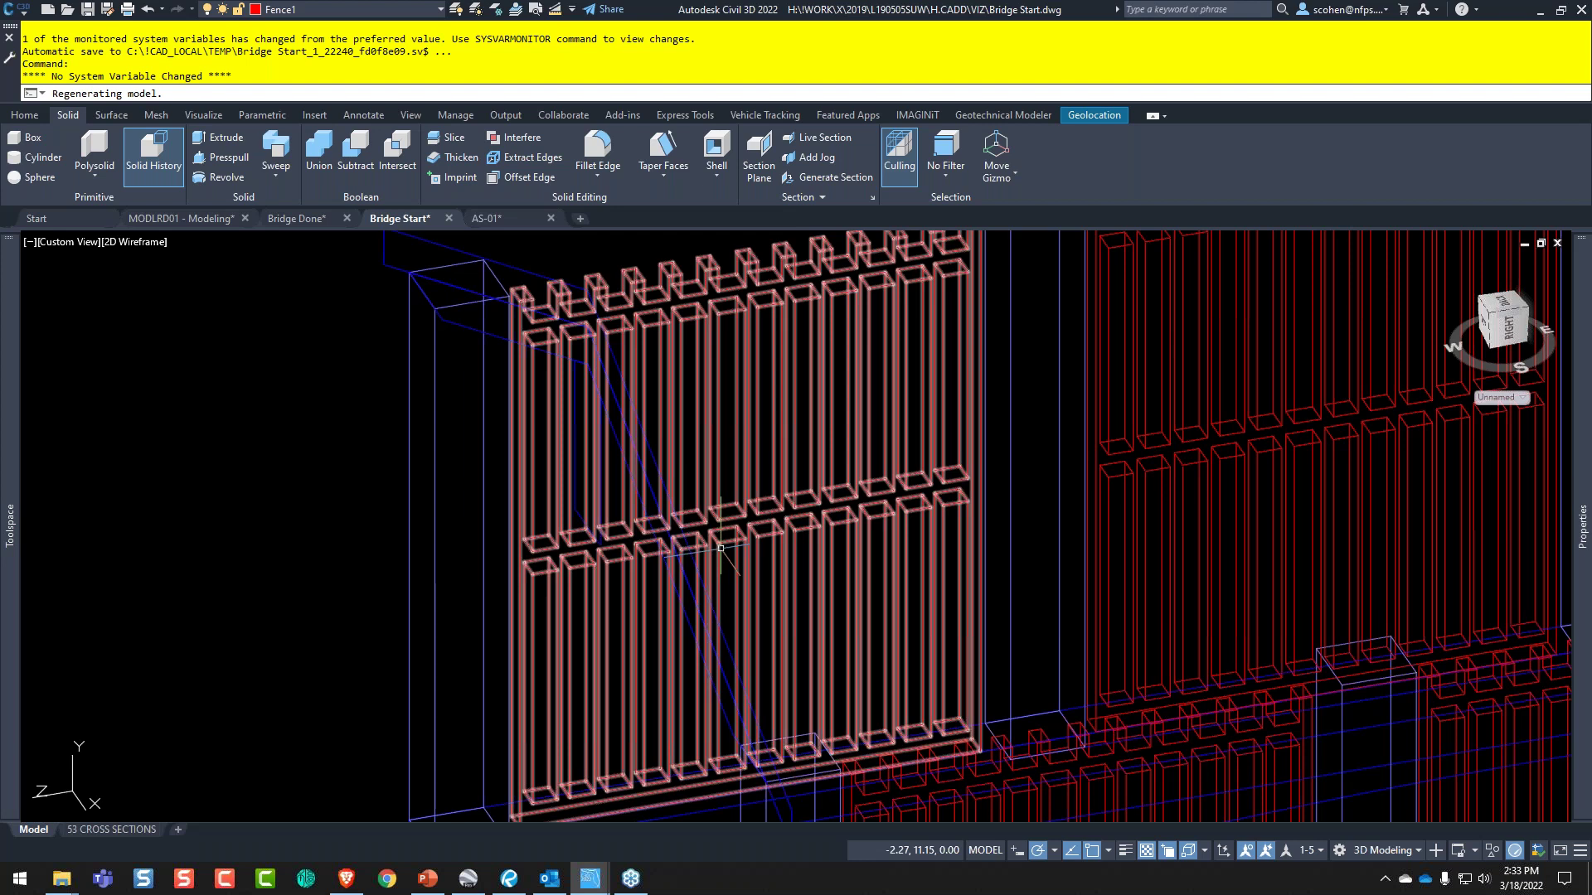
{"action": "scroll", "coordinate": [823, 548], "scroll_direction": "up", "scroll_amount": 4}
{"action": "scroll", "coordinate": [822, 548], "scroll_direction": "down", "scroll_amount": 5}
{"action": "middle_click_drag", "start_coordinate": [822, 548], "coordinate": [667, 634]}
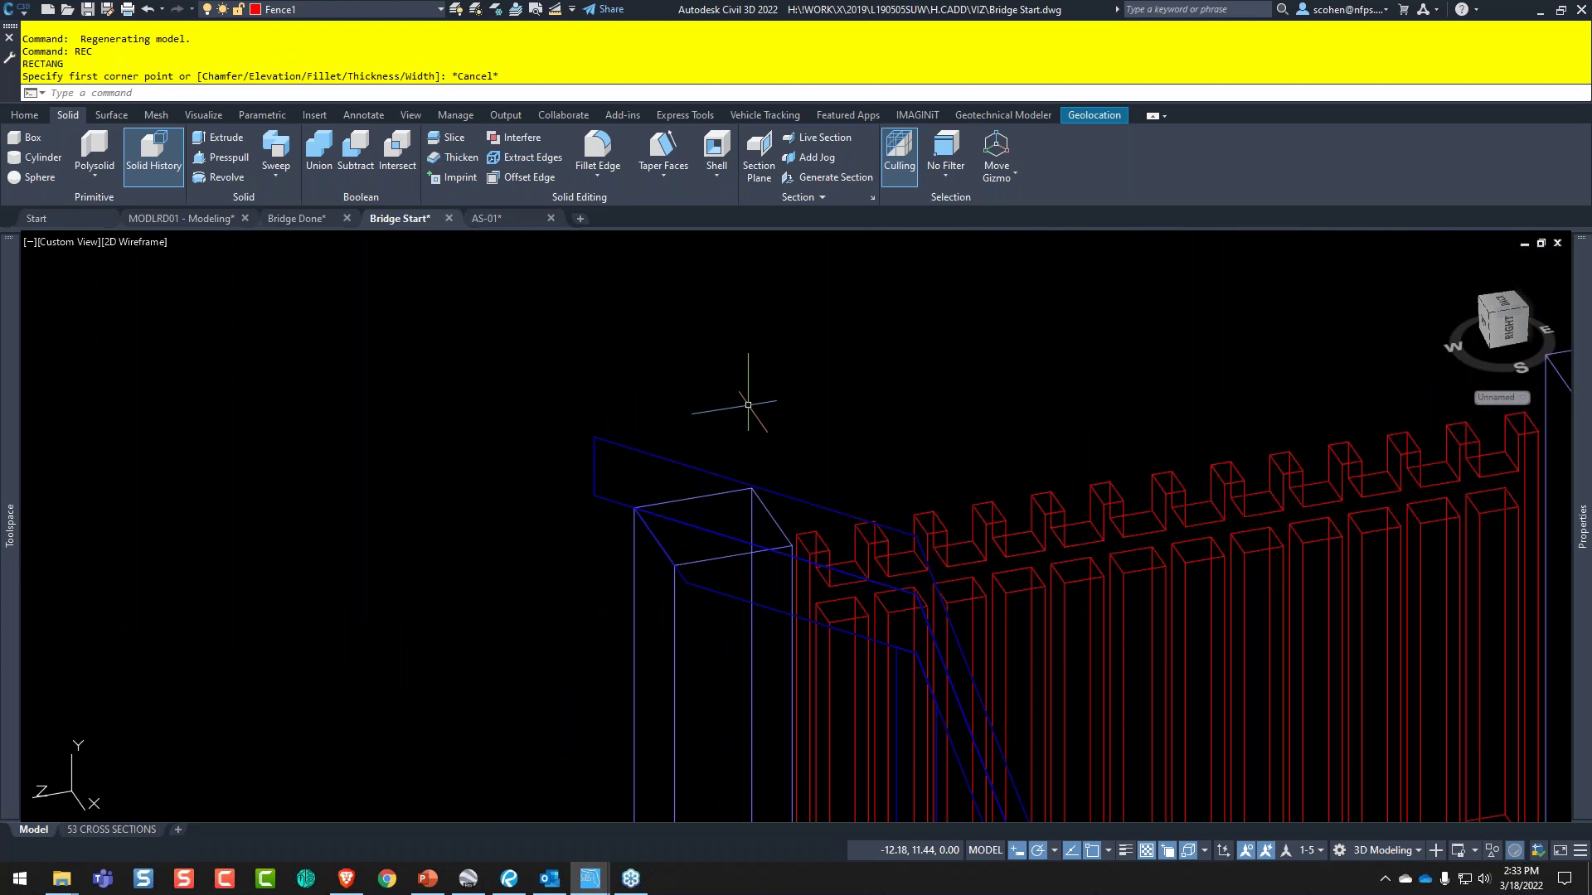
{"action": "key", "text": "Escape"}
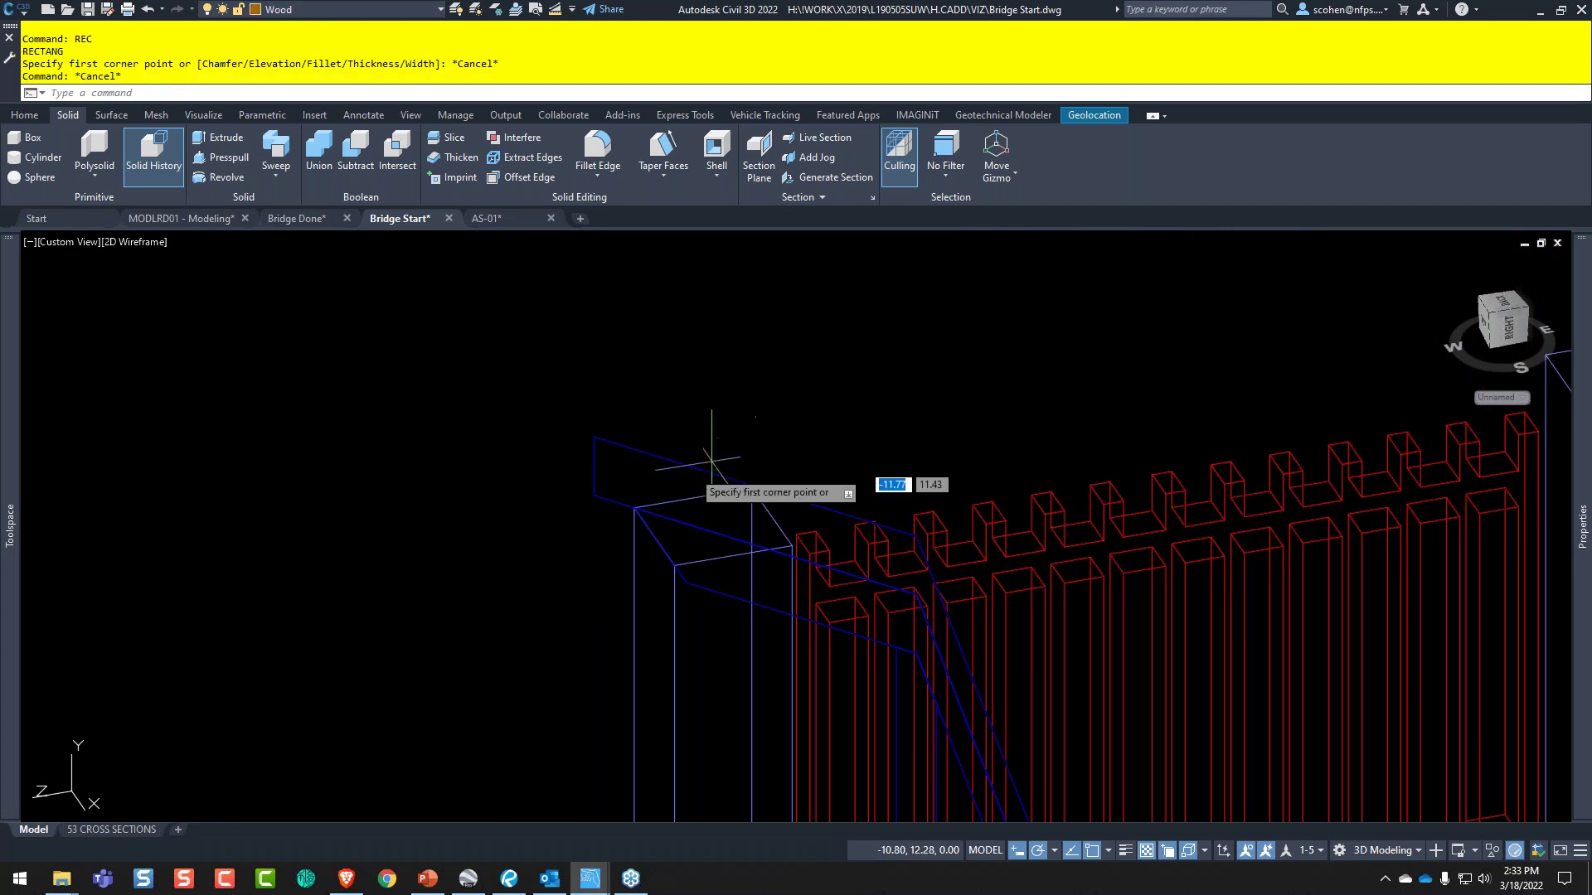
- Try a rectangle with corner offset @1,14 from the midpoint of the front end post's top edge, and undo it
{"action": "type", "text": "REC"}
{"action": "key", "text": "Return"}
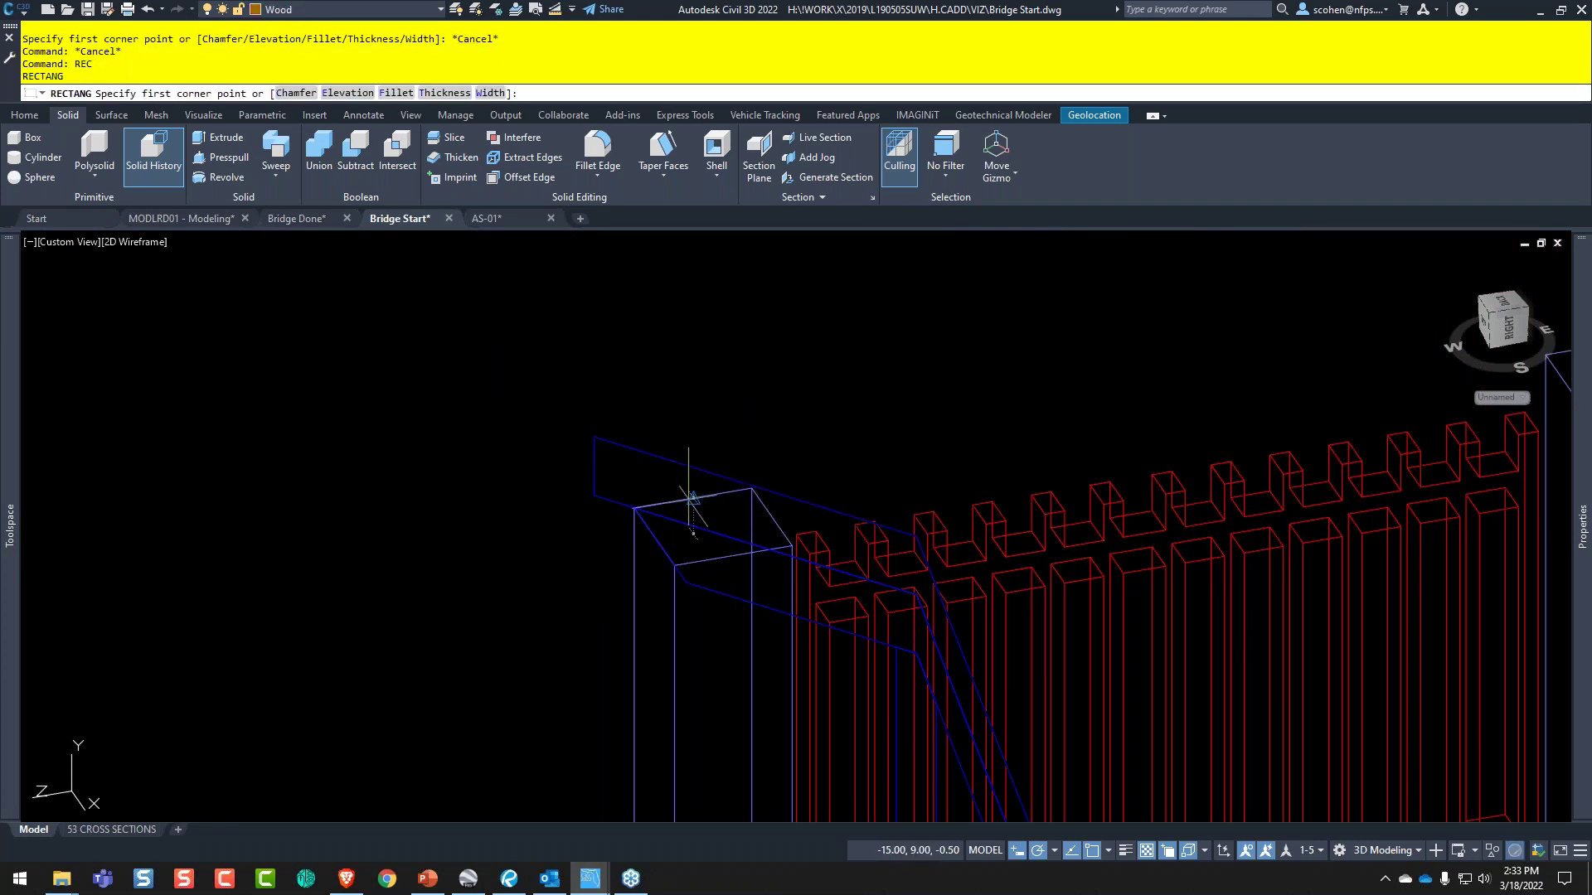
{"action": "left_click", "coordinate": [690, 498]}
{"action": "scroll", "coordinate": [690, 497], "scroll_direction": "down", "scroll_amount": 3}
{"action": "middle_click_drag", "start_coordinate": [691, 497], "coordinate": [1047, 523]}
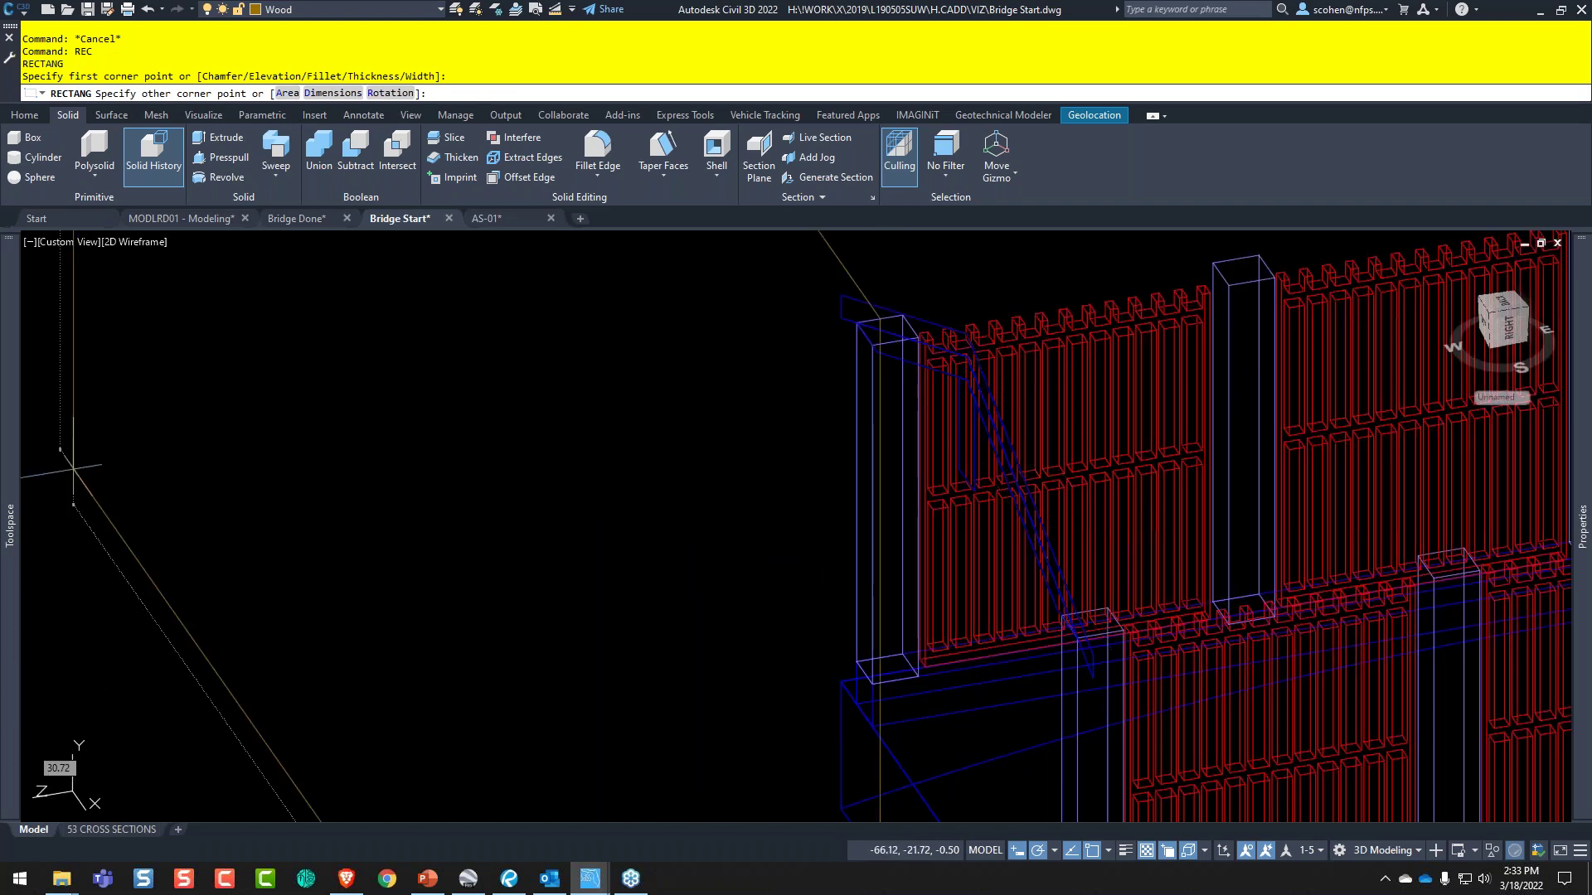
{"action": "left_click", "coordinate": [509, 879]}
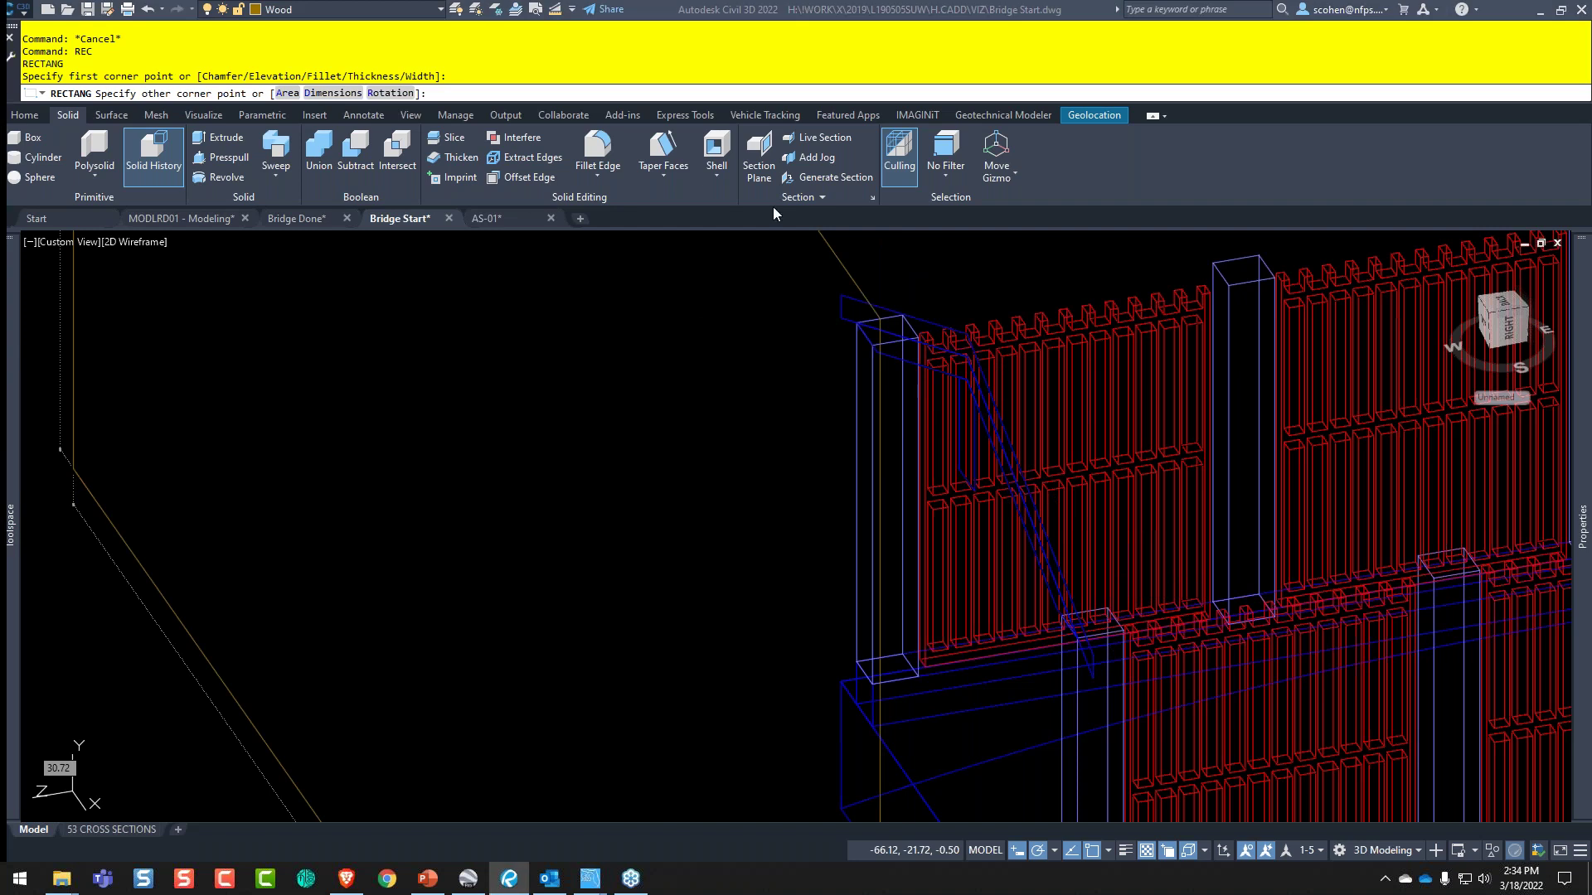
{"action": "left_click", "coordinate": [782, 8]}
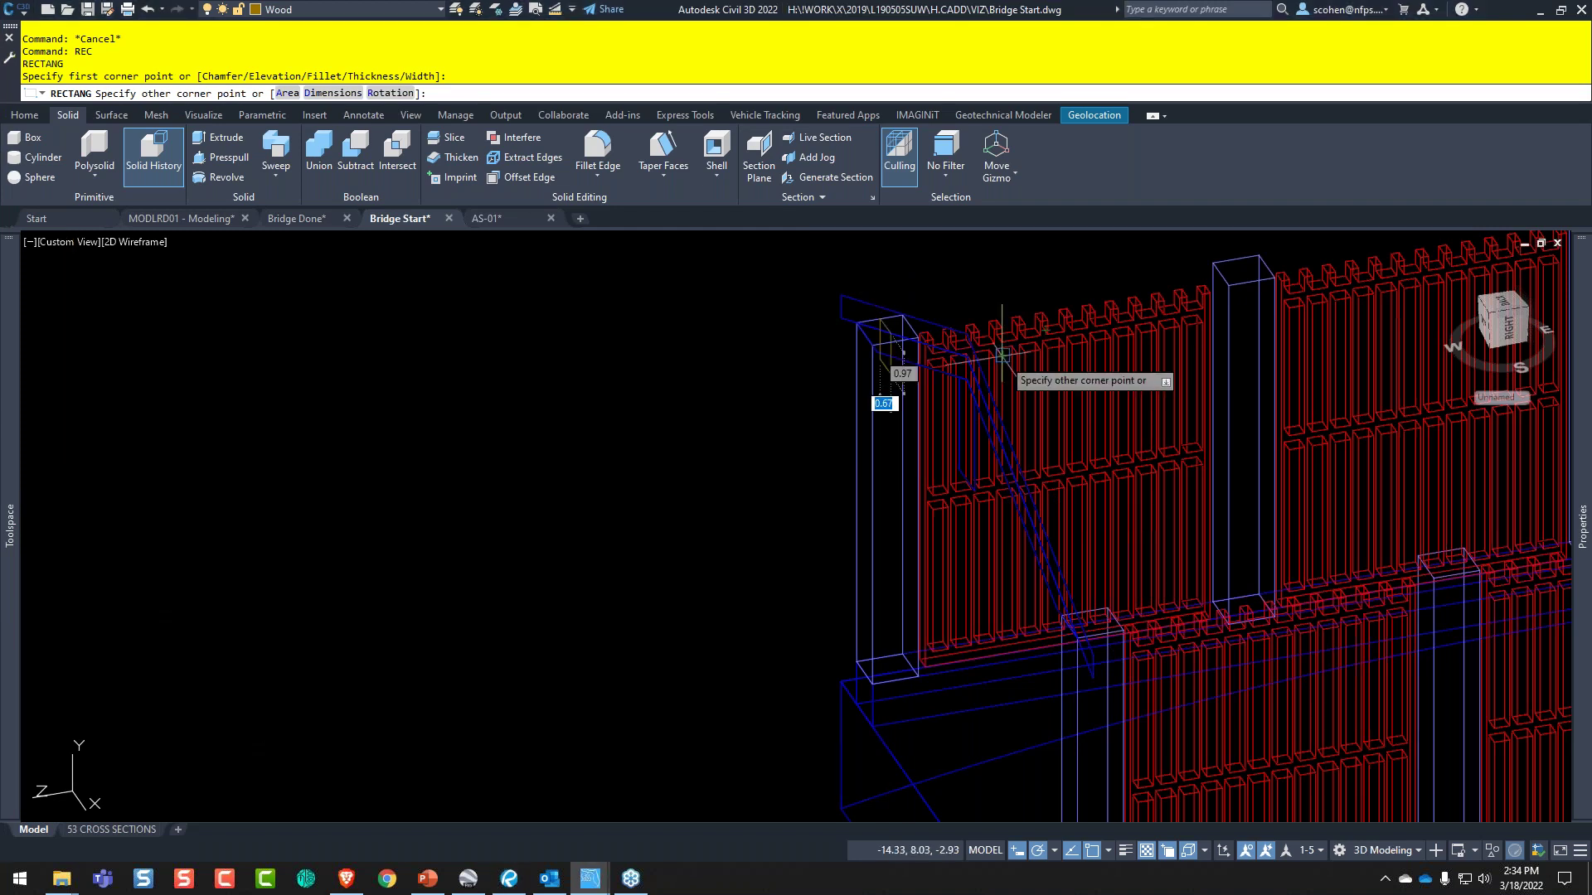
{"action": "scroll", "coordinate": [978, 431], "scroll_direction": "down", "scroll_amount": 3}
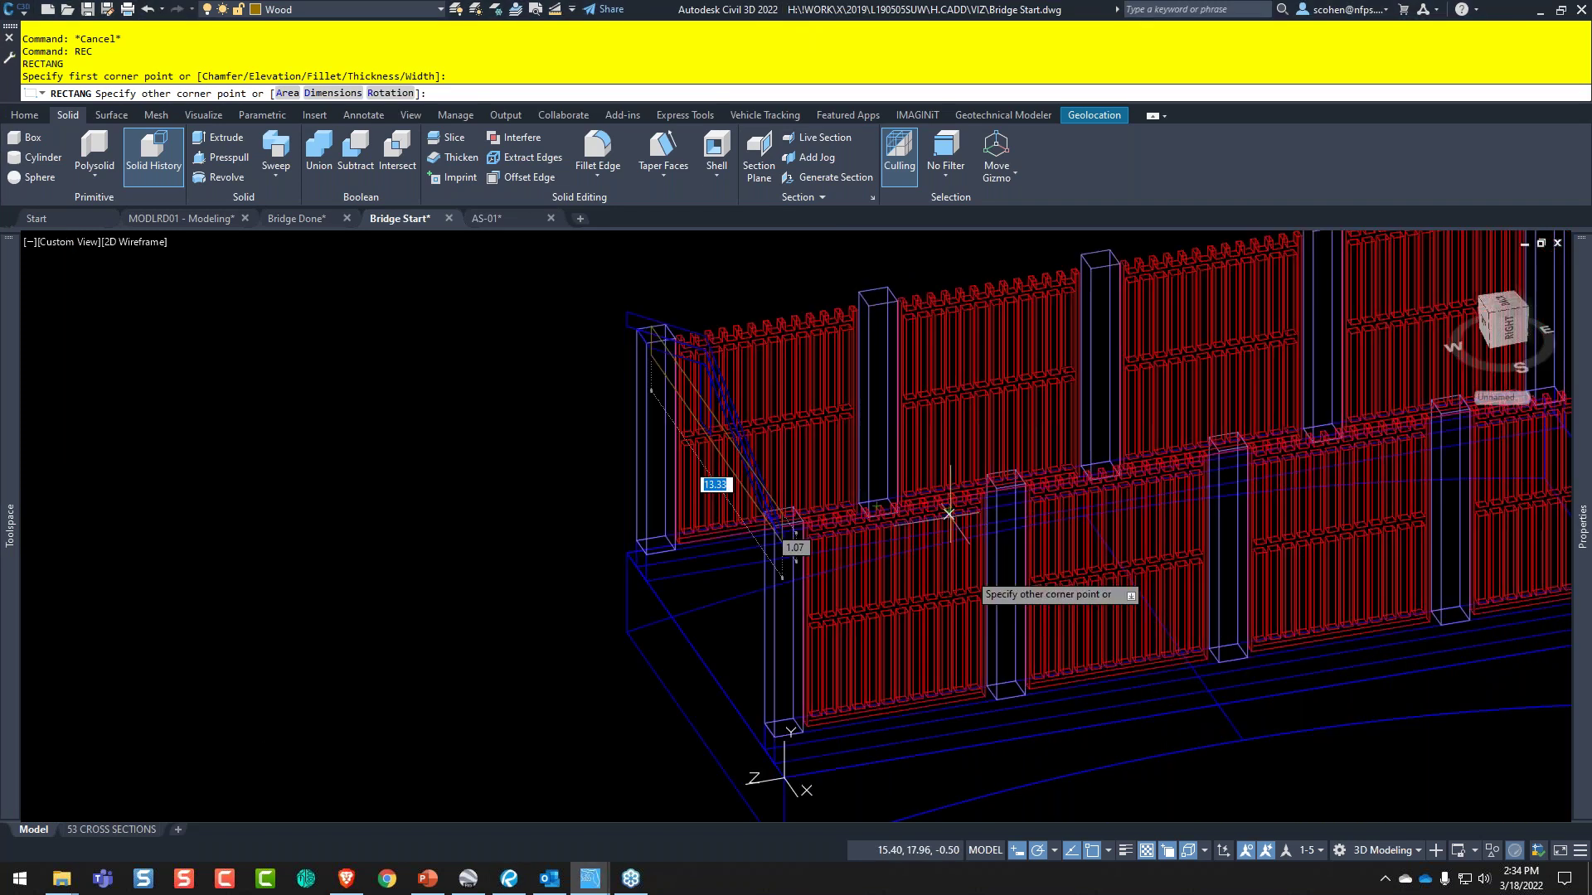
{"action": "scroll", "coordinate": [1033, 589], "scroll_direction": "down", "scroll_amount": 3}
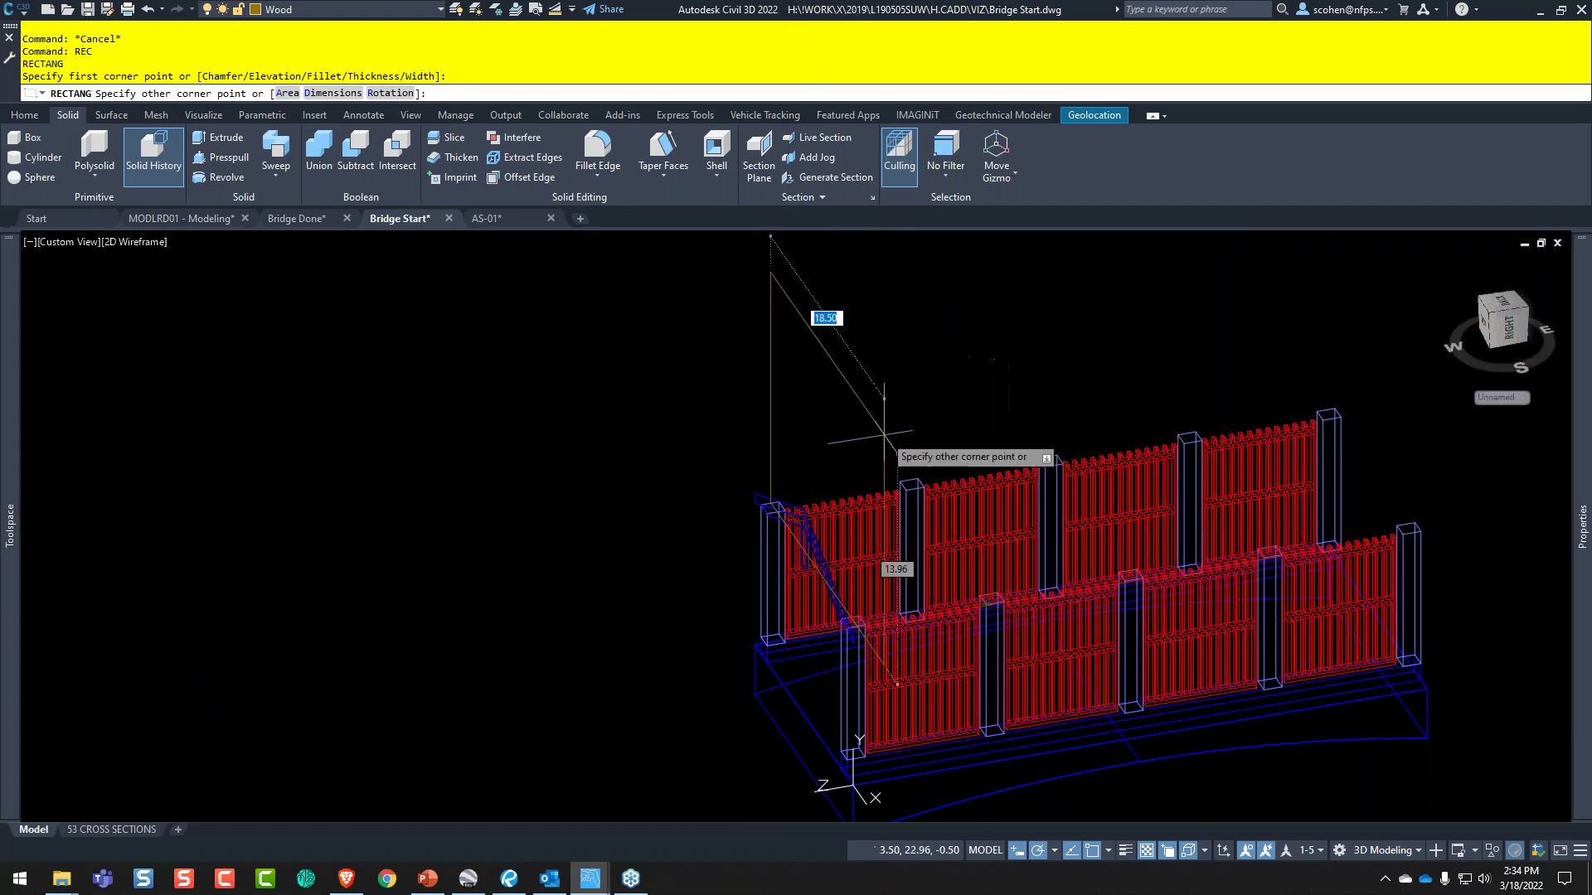
{"action": "type", "text": "1,"}
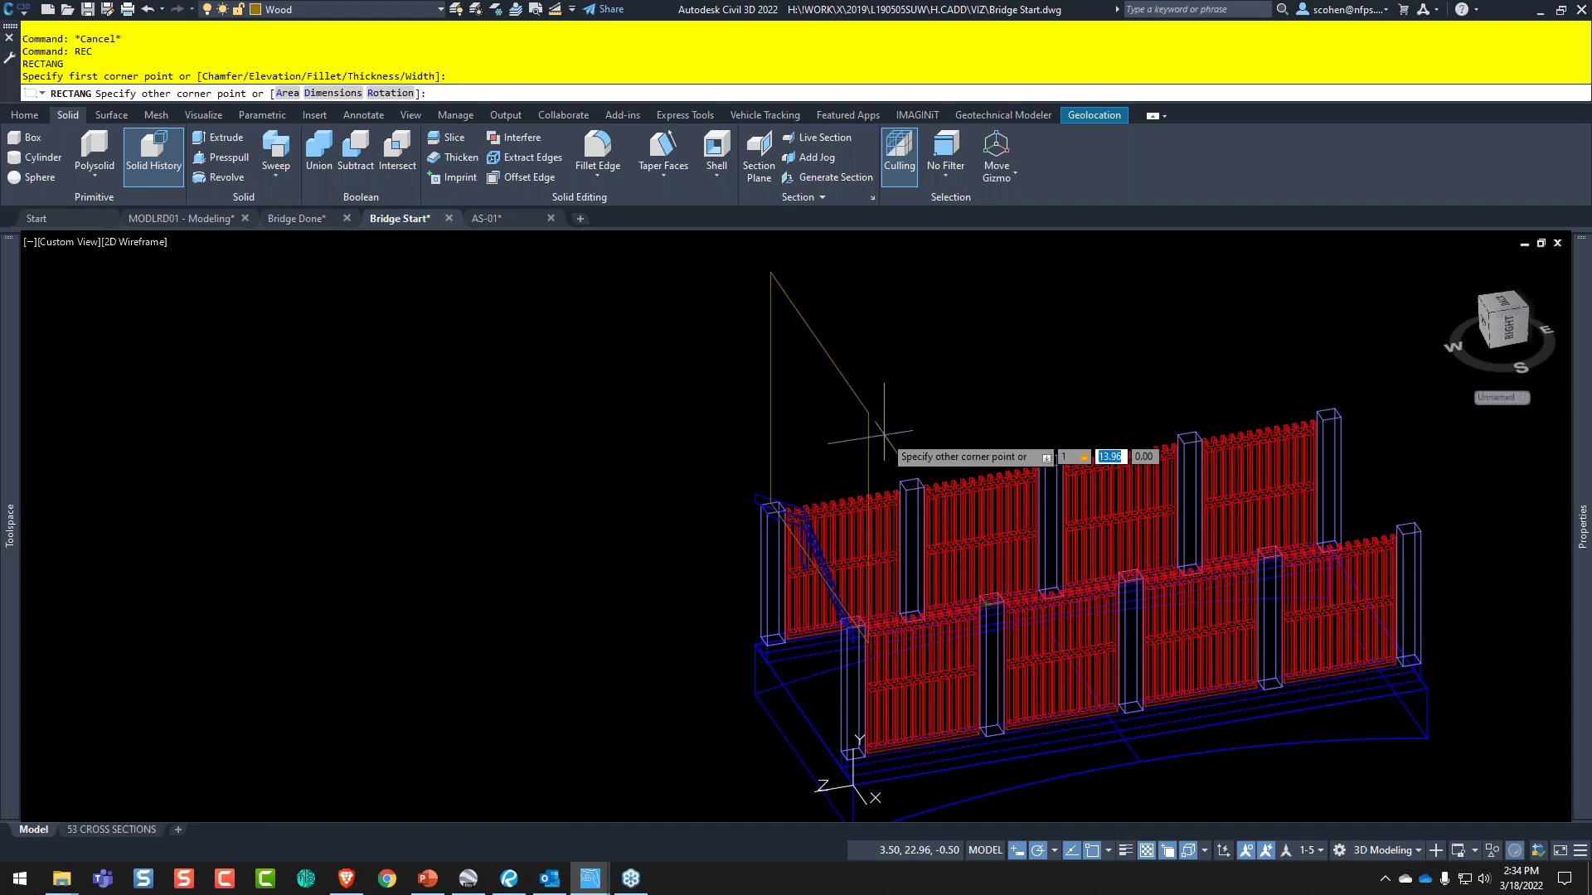
{"action": "type", "text": "14"}
{"action": "key", "text": "Return"}
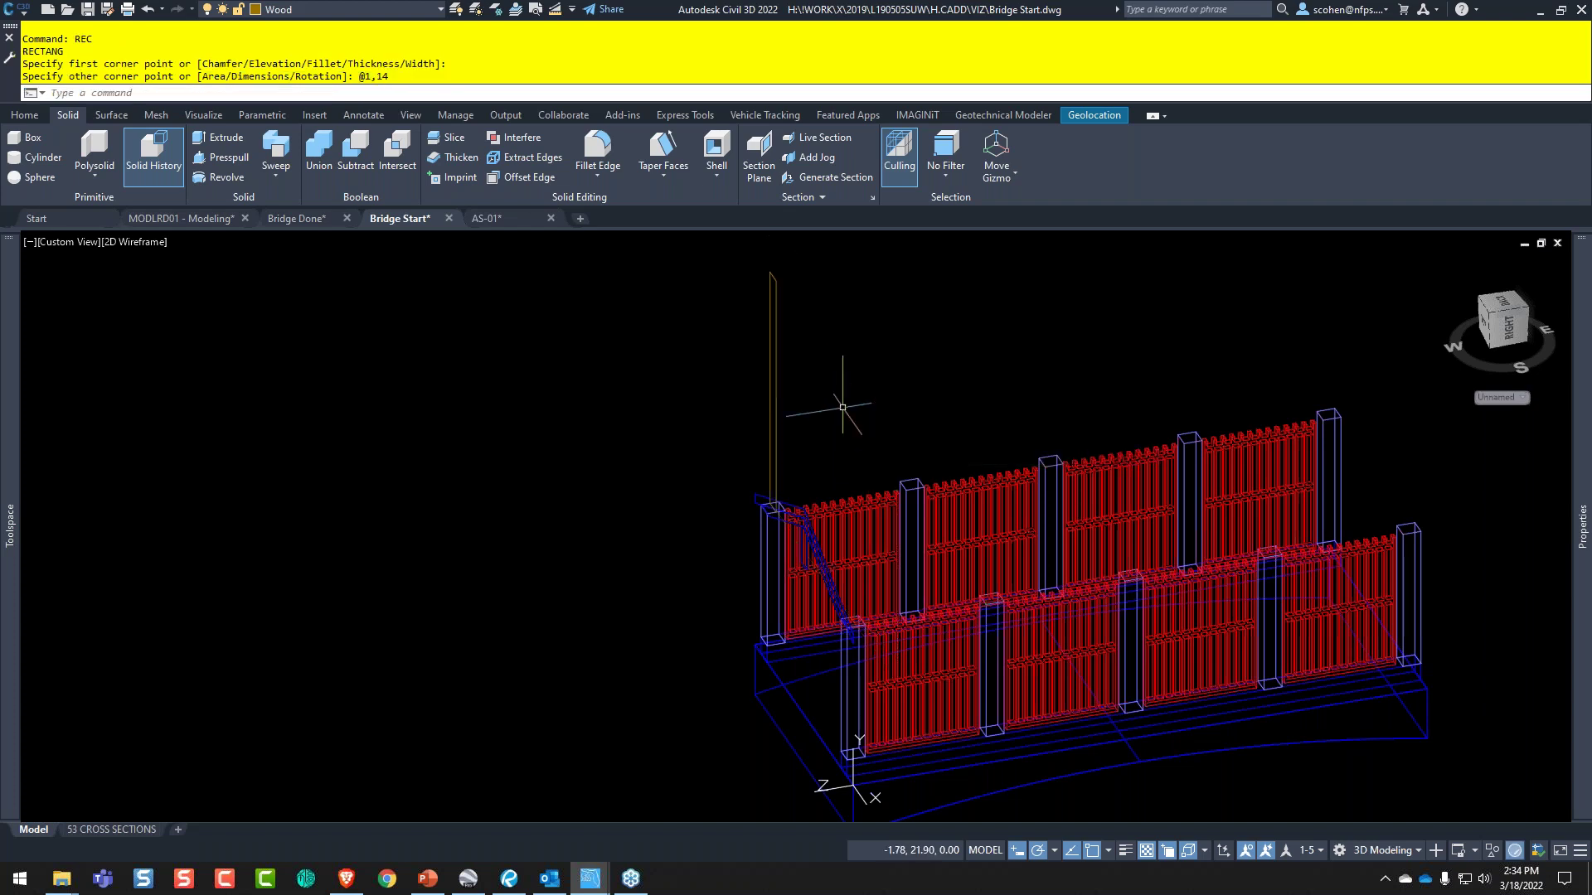
{"action": "type", "text": "u"}
{"action": "key", "text": "Return"}
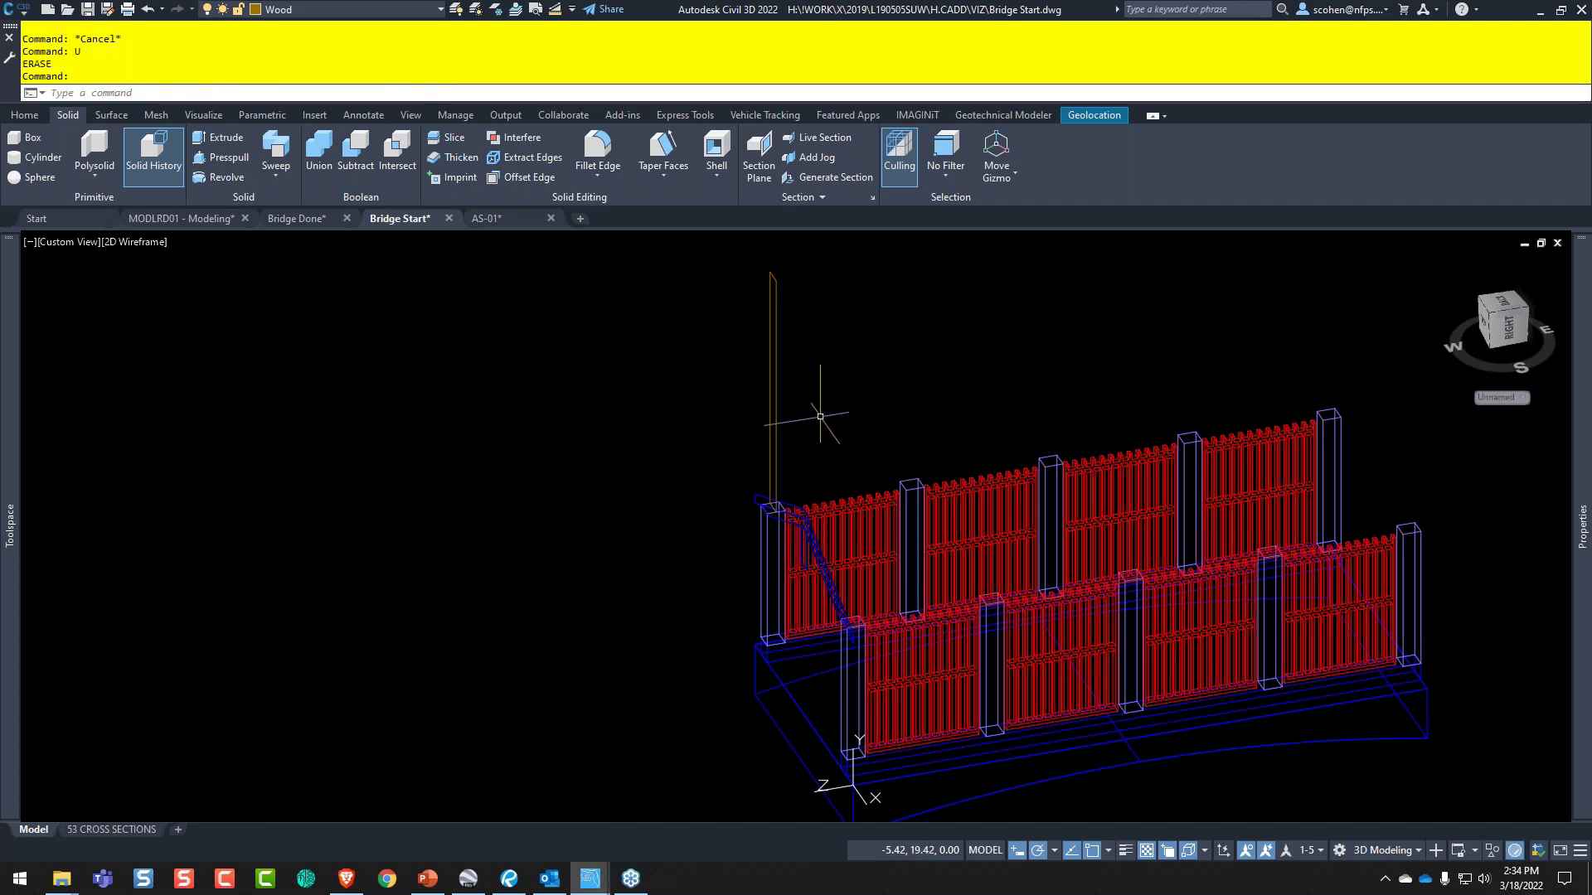
{"action": "scroll", "coordinate": [793, 531], "scroll_direction": "up", "scroll_amount": 8}
{"action": "type", "text": "rec"}
{"action": "key", "text": "Return"}
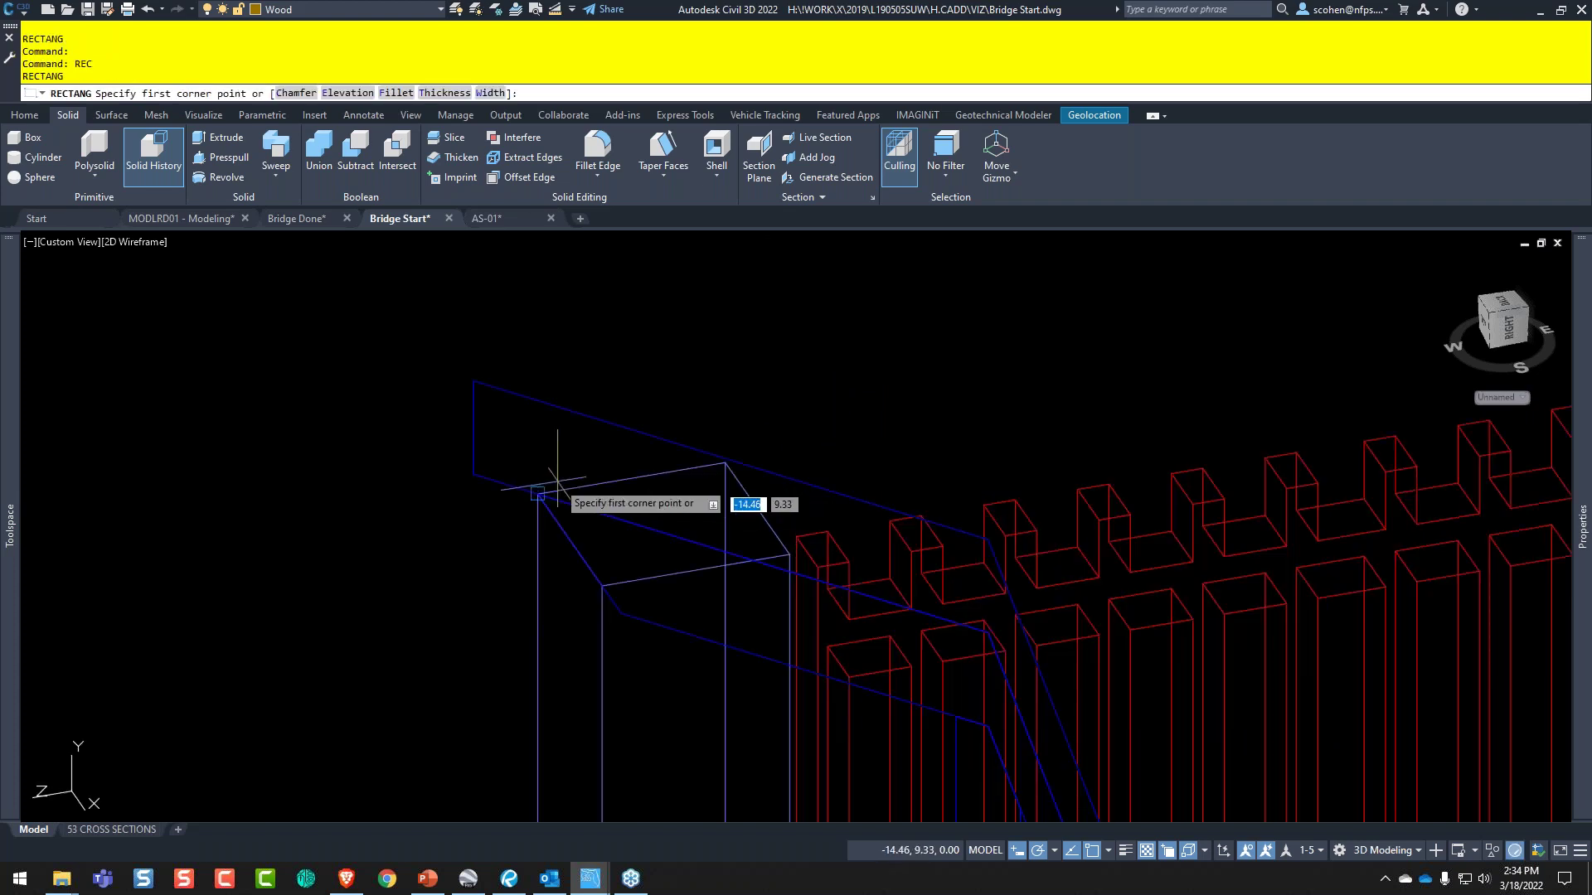
{"action": "left_click", "coordinate": [631, 475]}
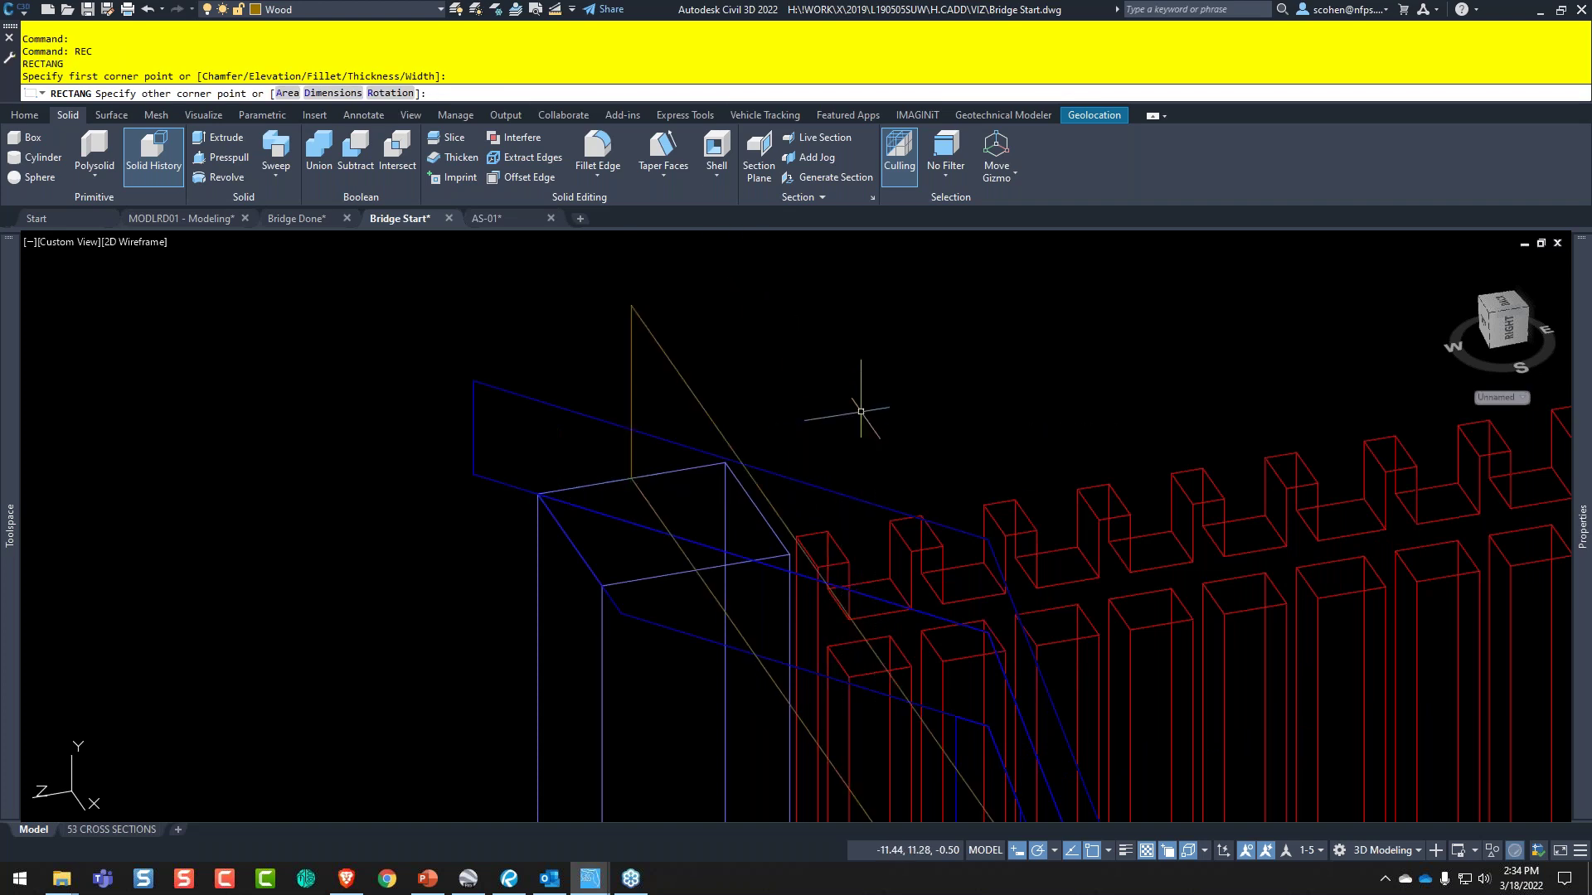
{"action": "type", "text": "@14,1"}
{"action": "key", "text": "Return"}
- Press/pull the rectangle by .0833 toward the outer end of the bridge to make a solid cross beam
{"action": "scroll", "coordinate": [862, 409], "scroll_direction": "up", "scroll_amount": 3}
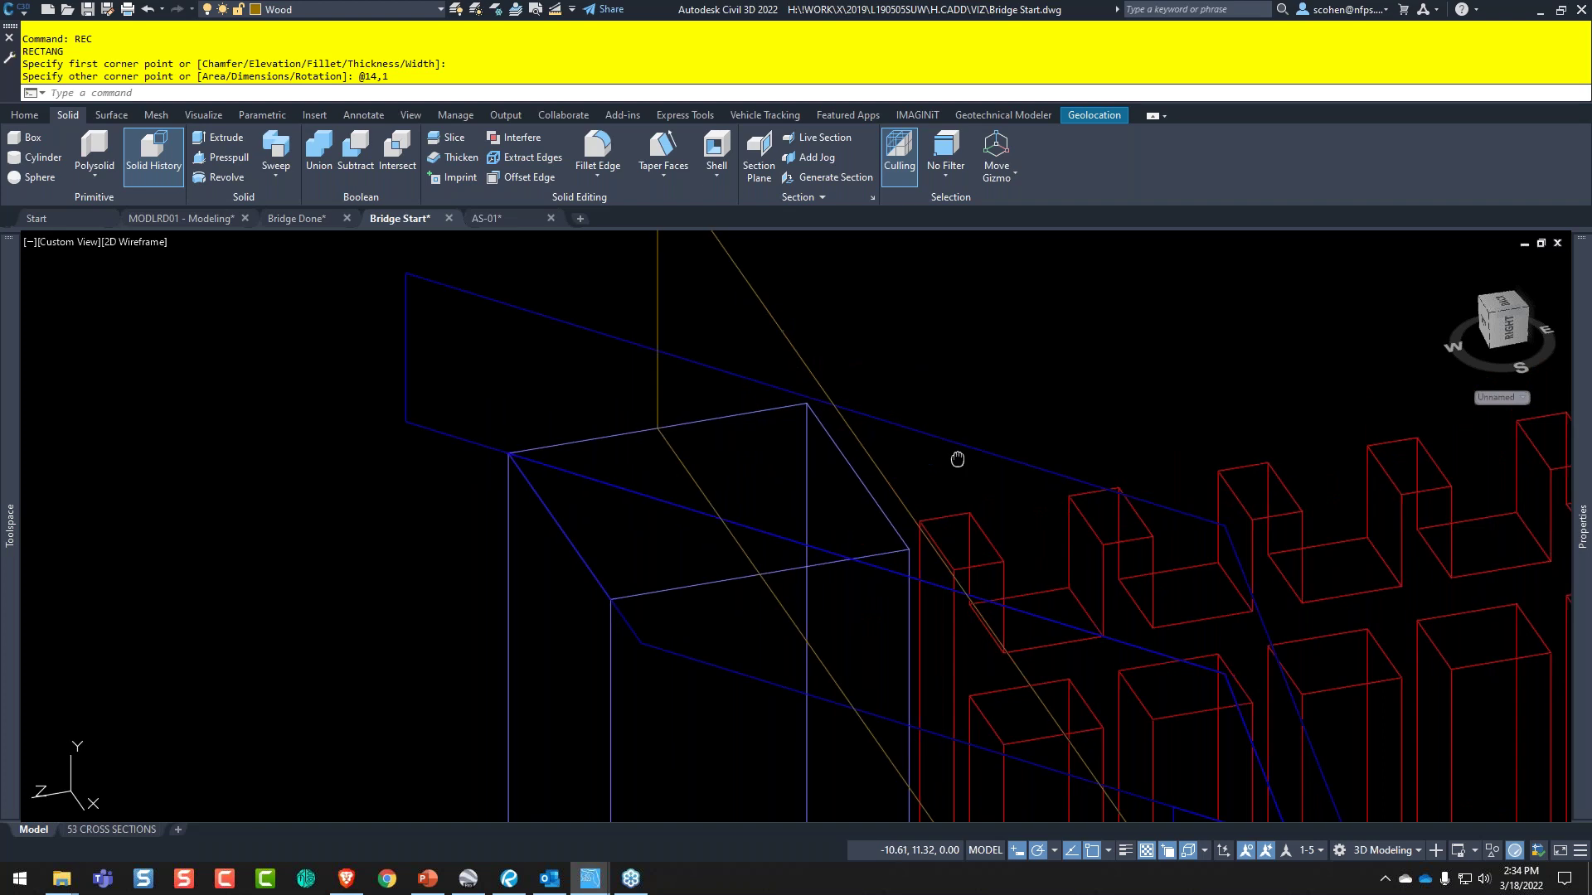
{"action": "middle_click_drag", "start_coordinate": [952, 455], "coordinate": [818, 579]}
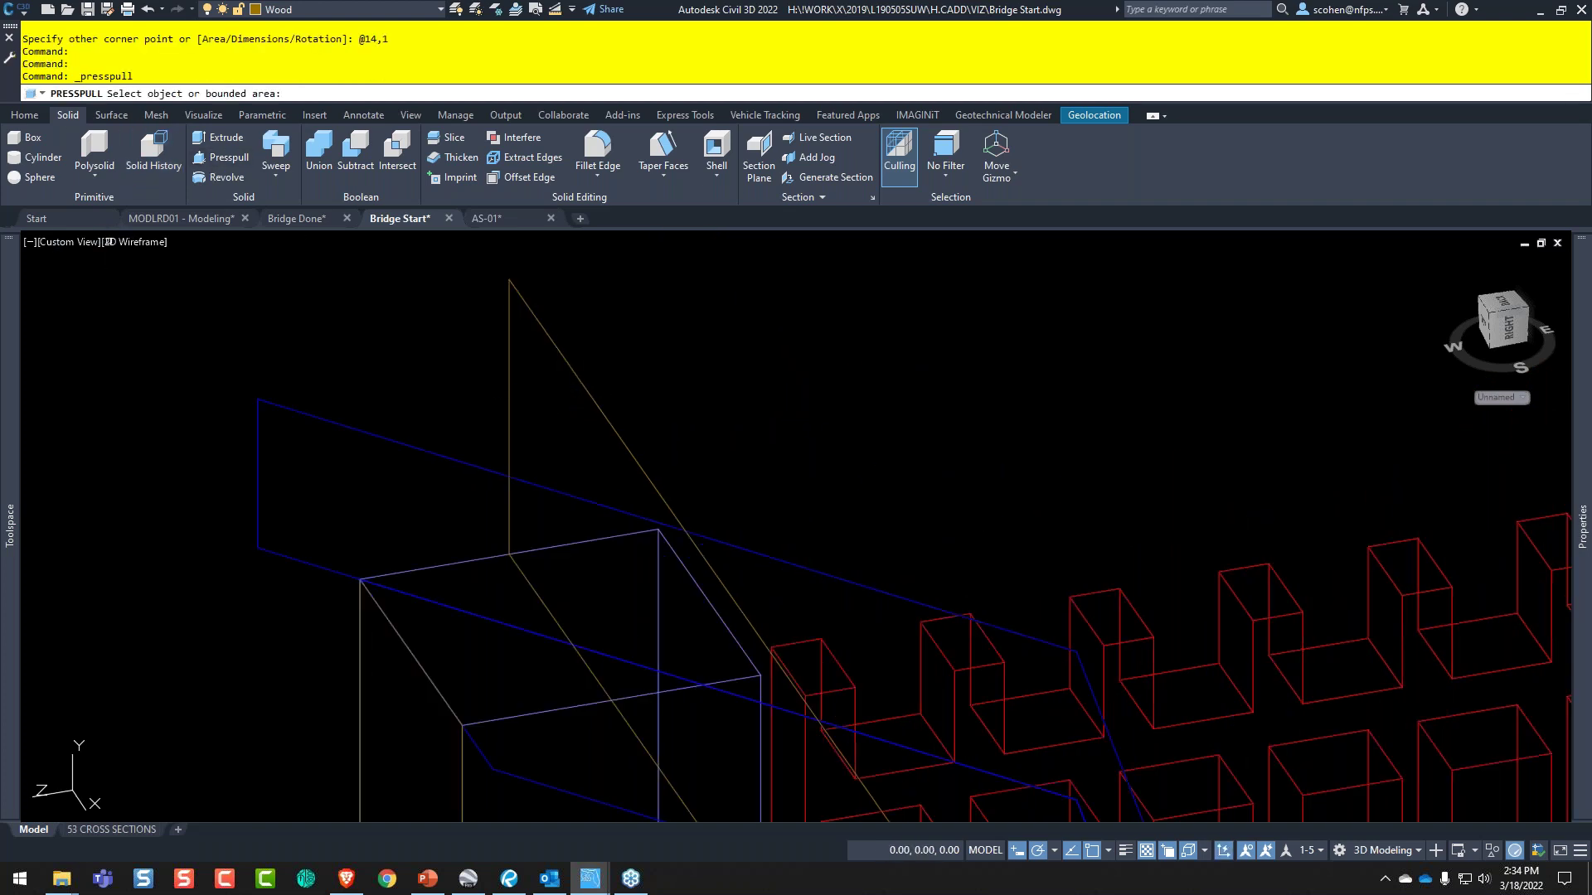
{"action": "left_click", "coordinate": [587, 393]}
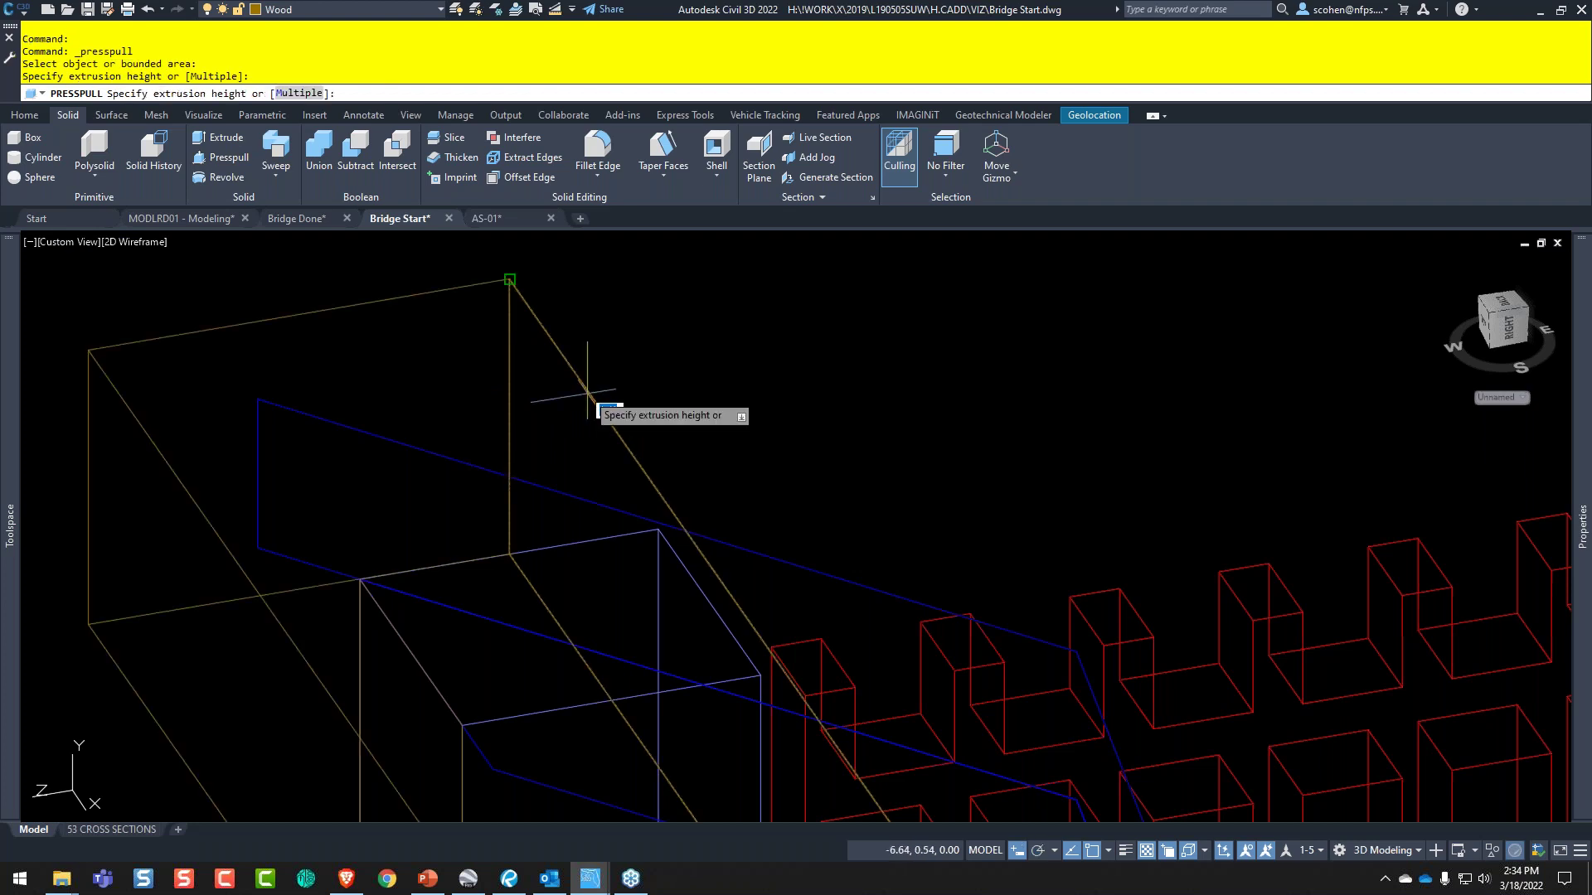
{"action": "type", "text": ".125"}
{"action": "key", "text": "Return"}
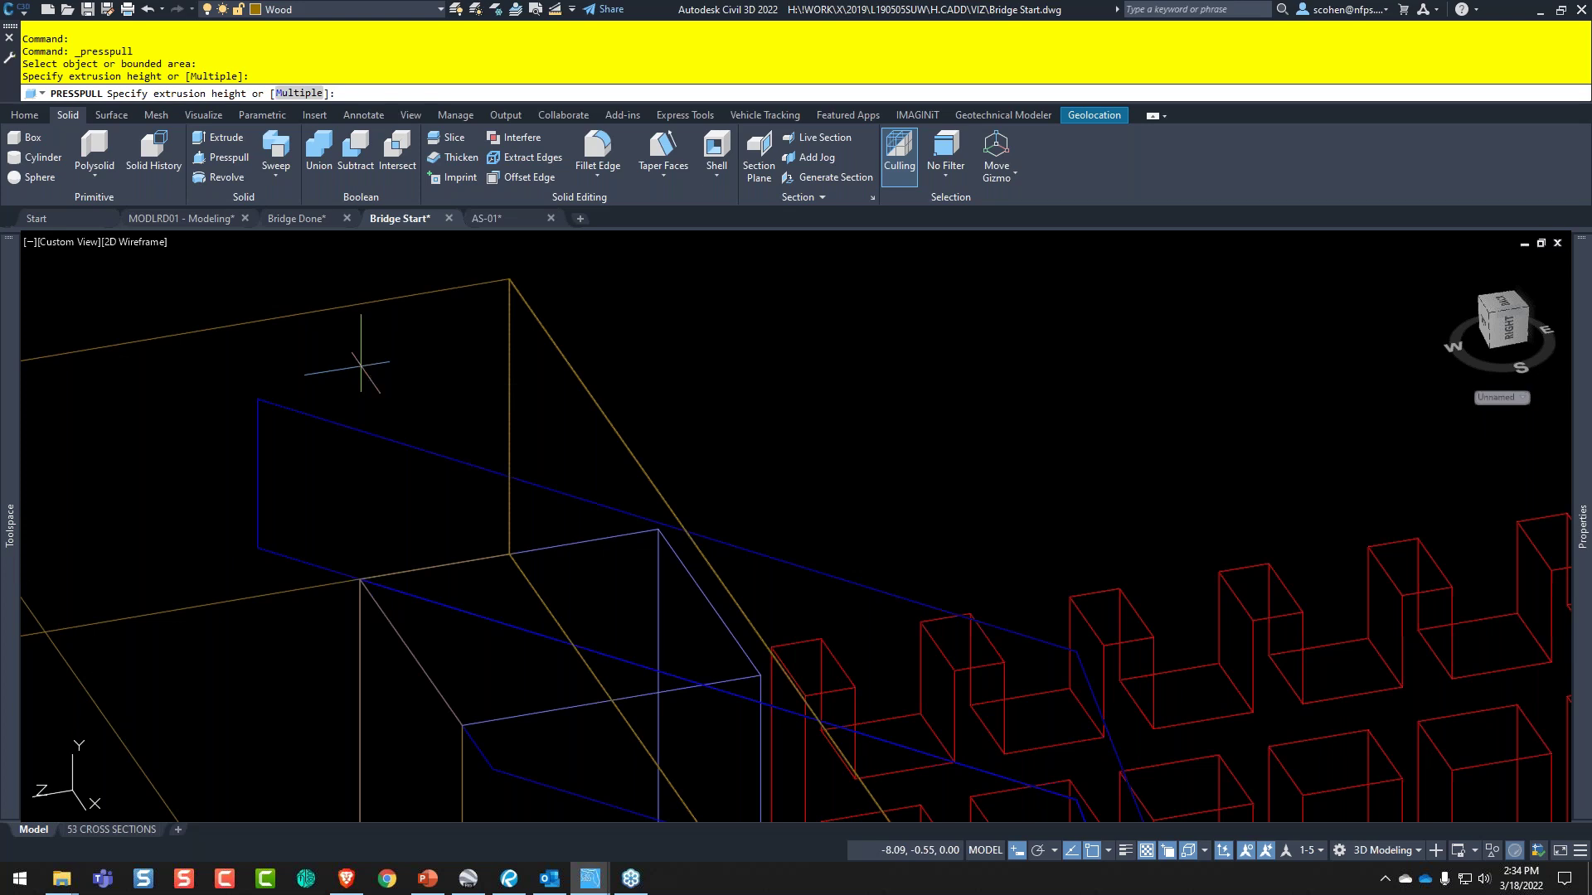
{"action": "type", "text": ".0833"}
{"action": "key", "text": "Return"}
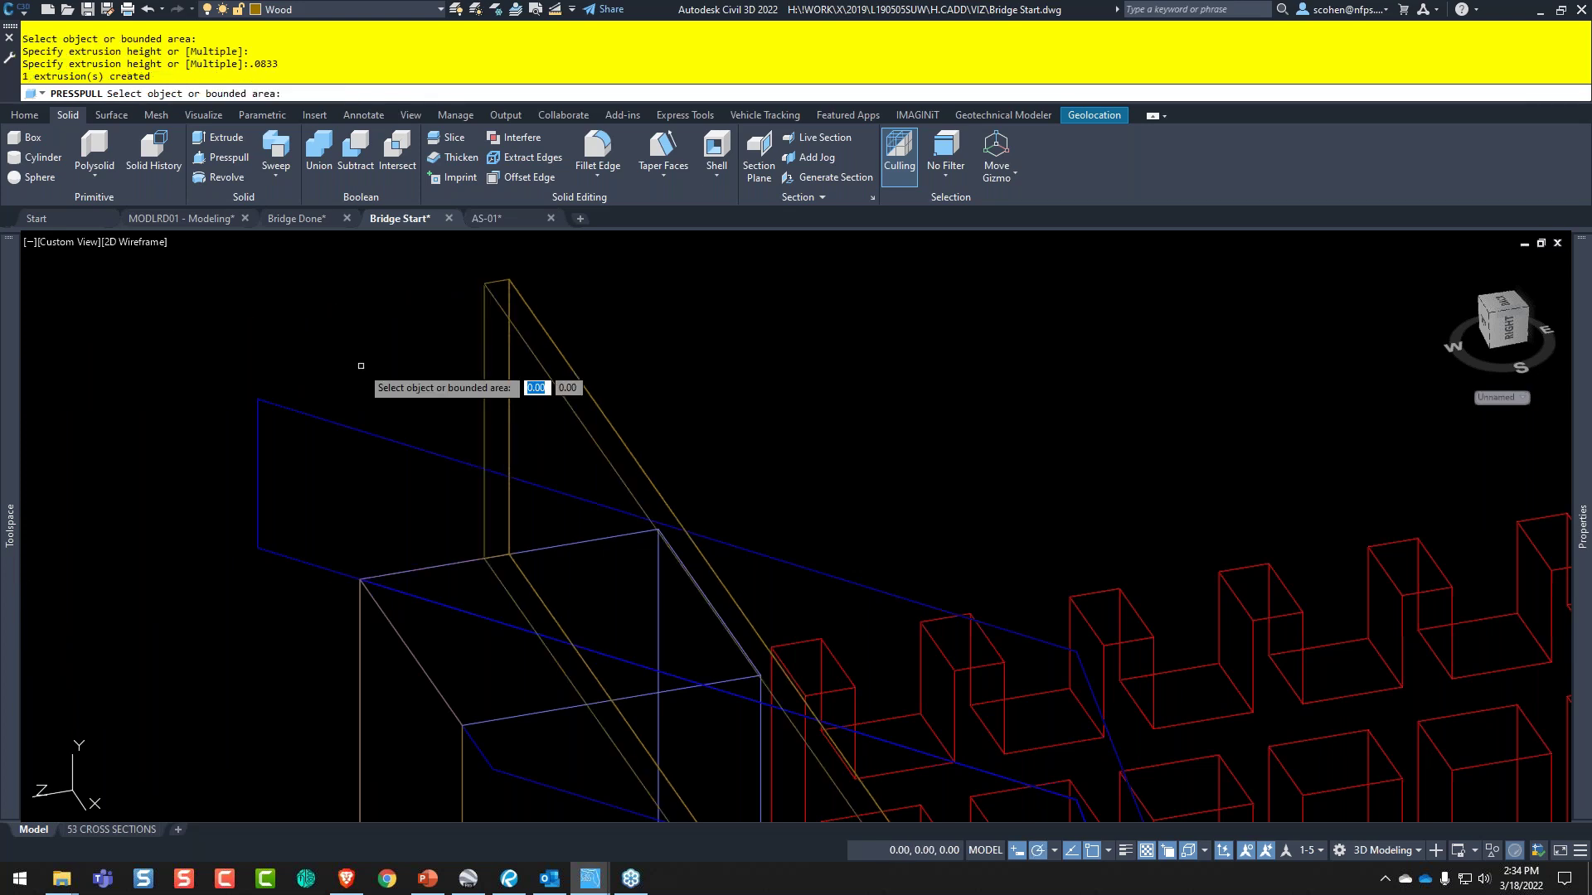
- Press/pull the beam's opposite face by .08333 so it thickens on the other side of the rectangle
{"action": "middle_click_drag", "start_coordinate": [361, 365], "coordinate": [609, 407], "text": "shift"}
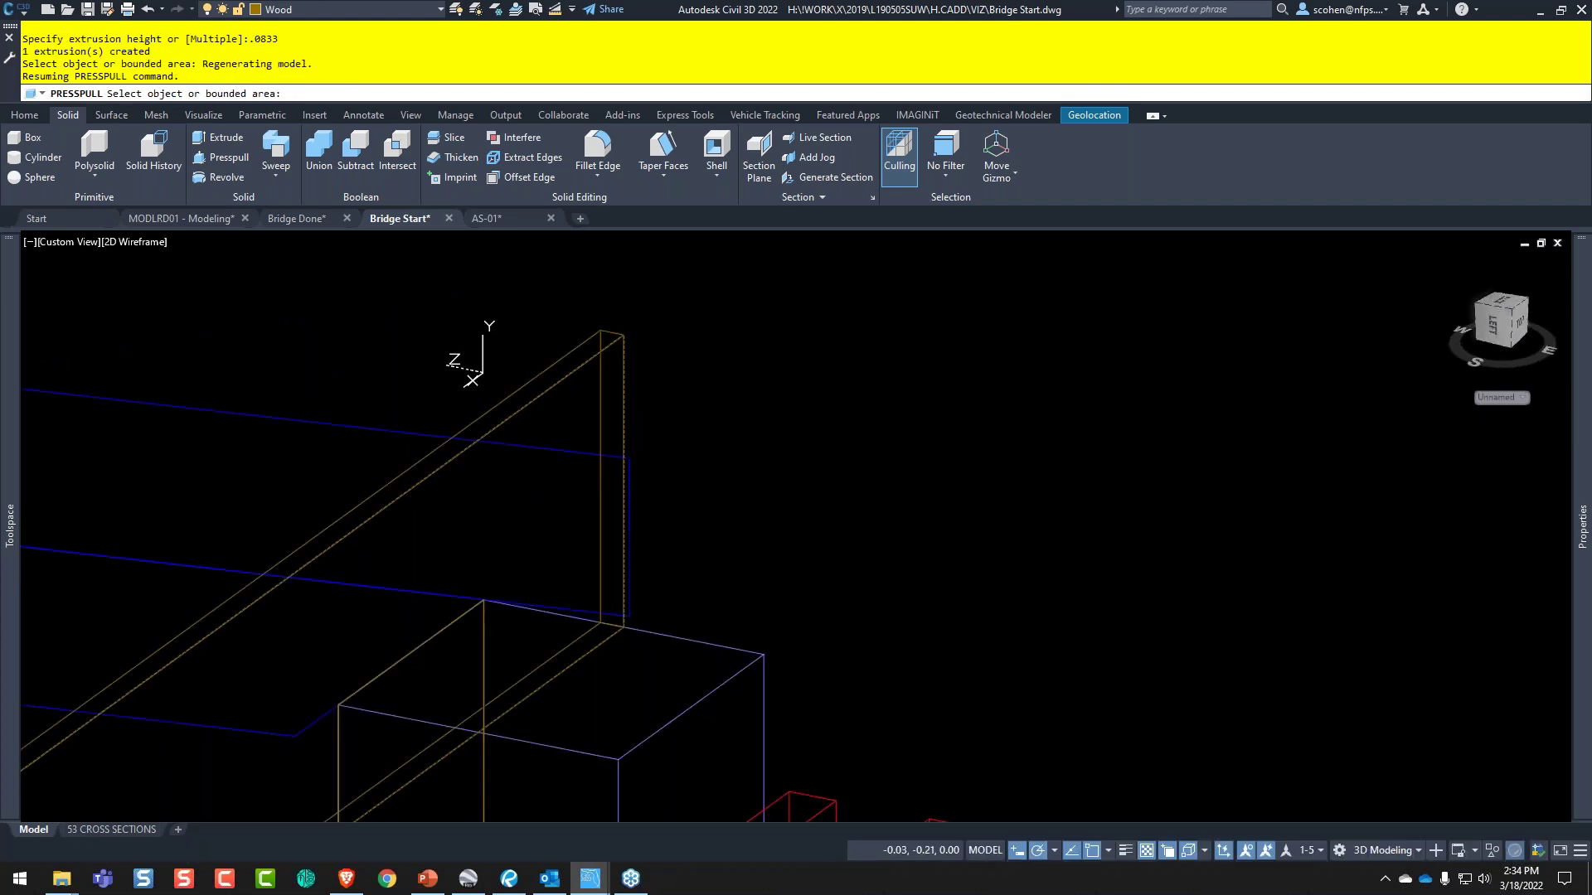
{"action": "left_click", "coordinate": [630, 414]}
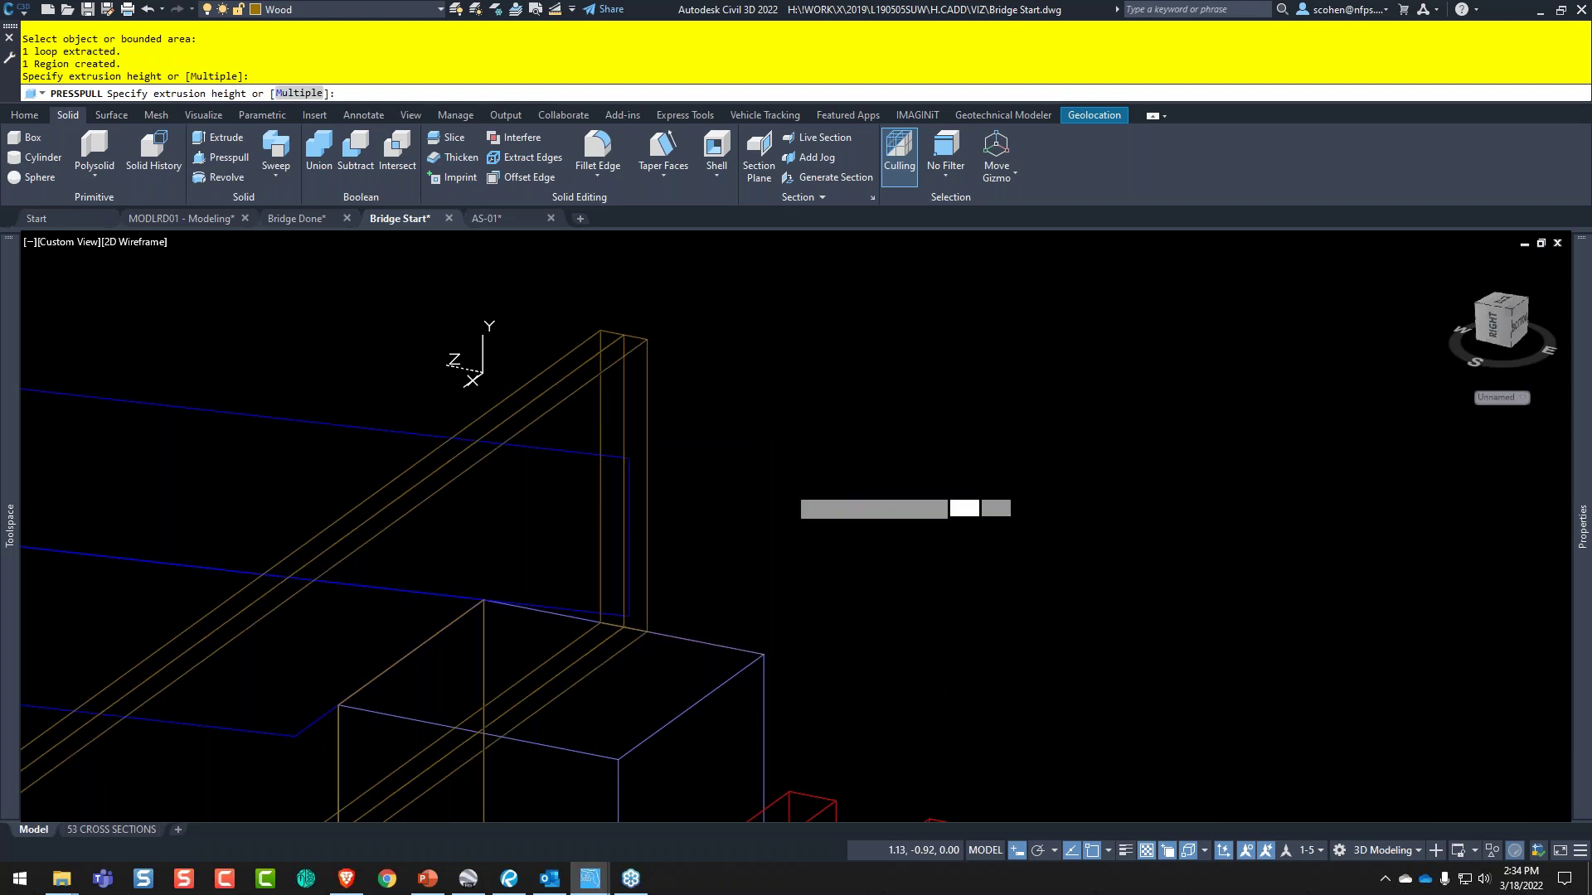
{"action": "type", "text": ".08333"}
{"action": "key", "text": "Return"}
{"action": "key", "text": "Return"}
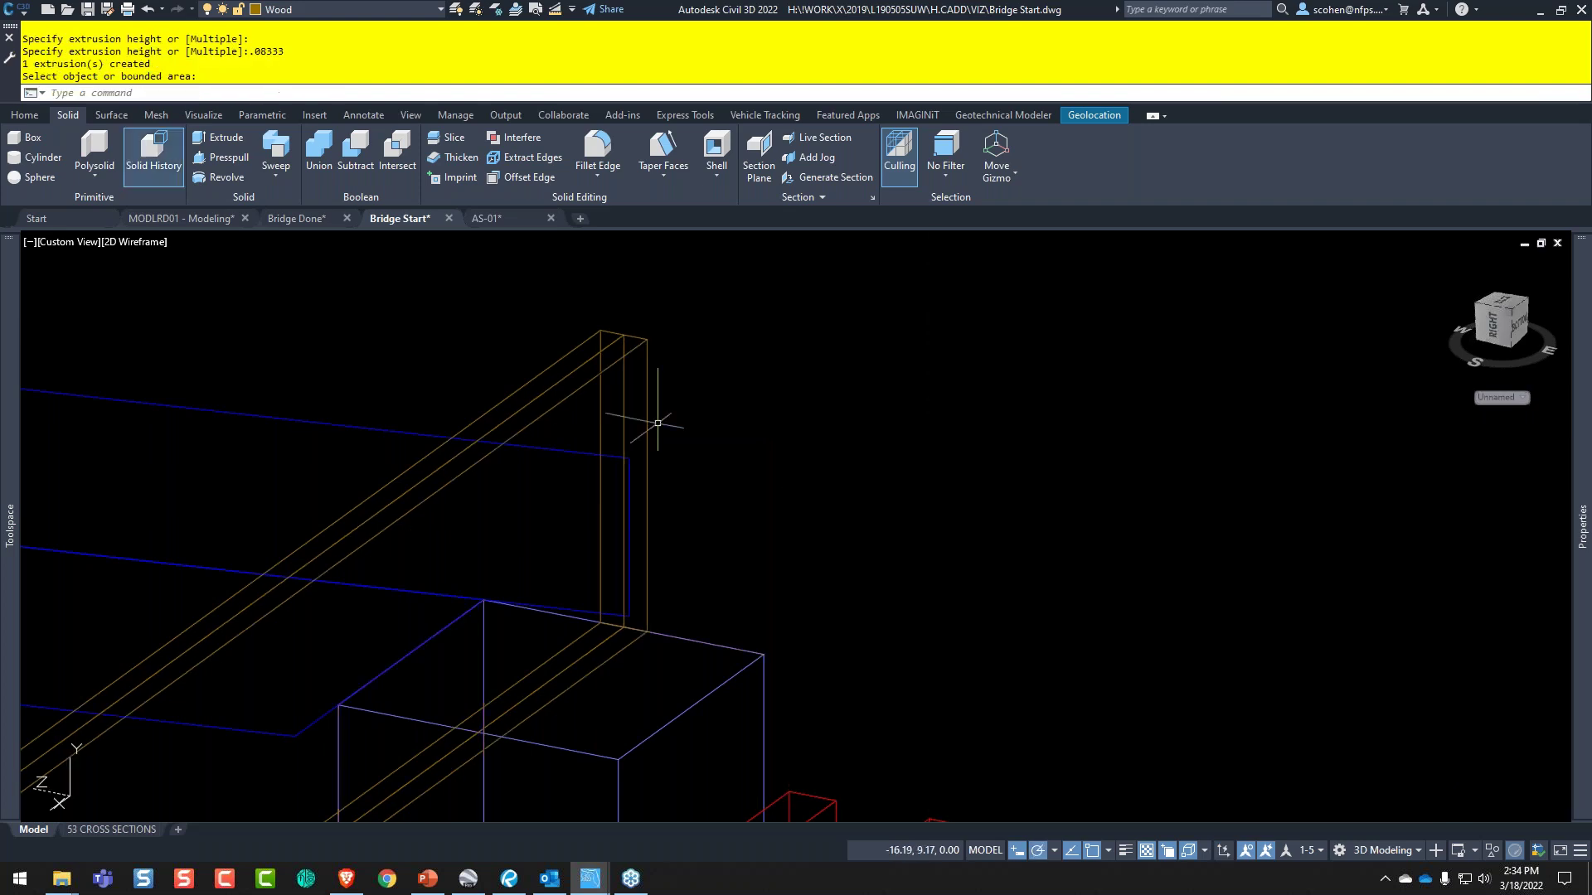
- Delete the construction rectangle in the middle of the wooden cross beam
{"action": "left_click", "coordinate": [620, 344]}
{"action": "left_click", "coordinate": [619, 339]}
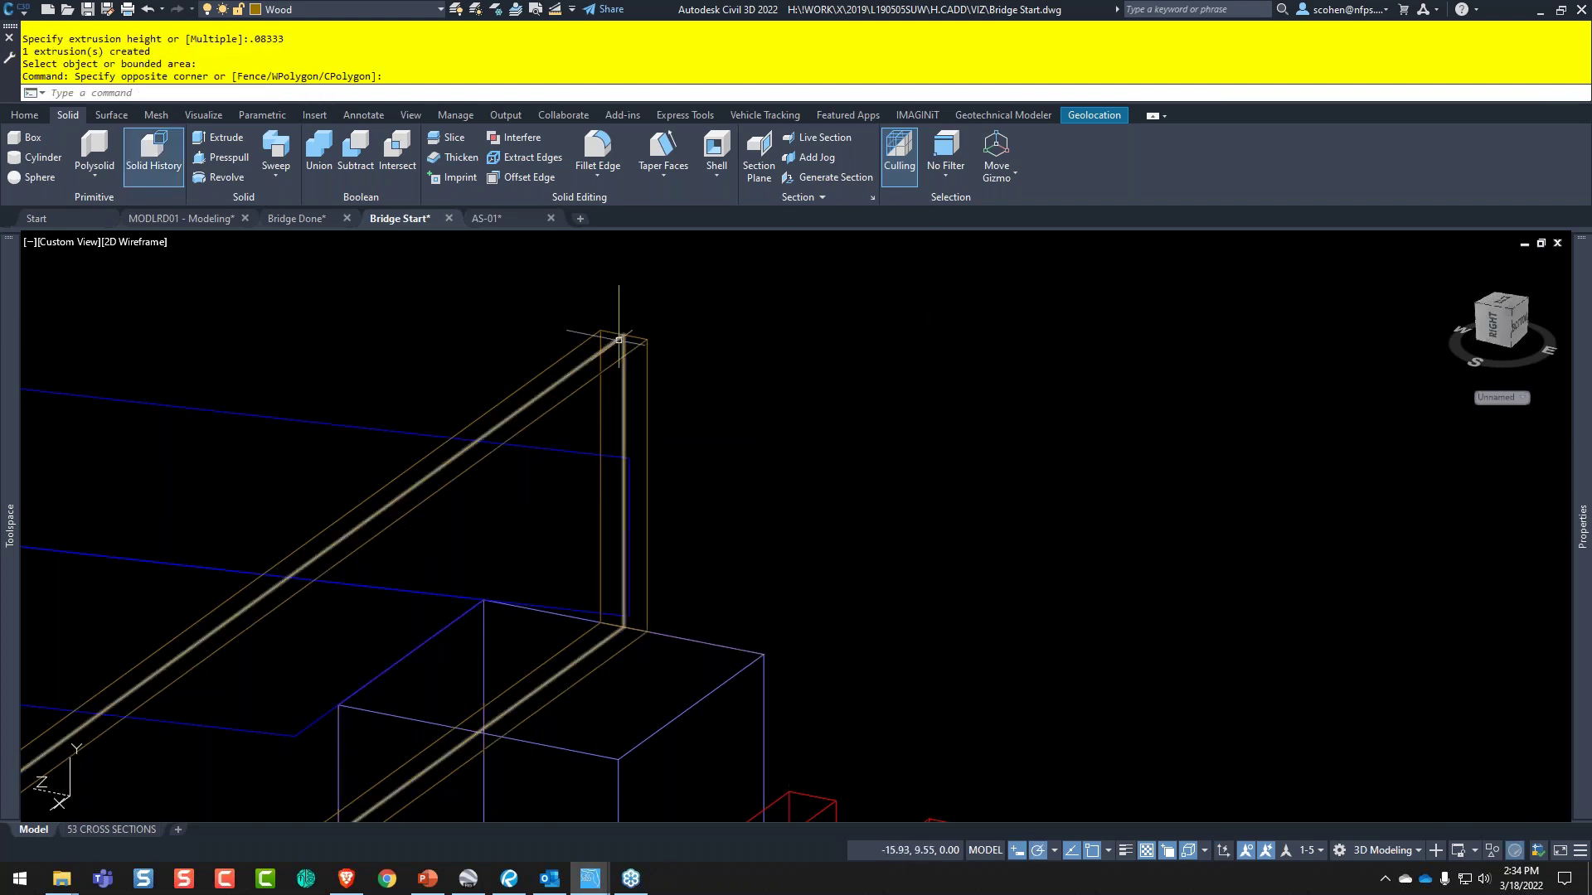
{"action": "key", "text": "Delete"}
- Delete the three roof and truss outlines and paste them again, level with the cross beam's top above the end post
{"action": "scroll", "coordinate": [722, 386], "scroll_direction": "down", "scroll_amount": 2}
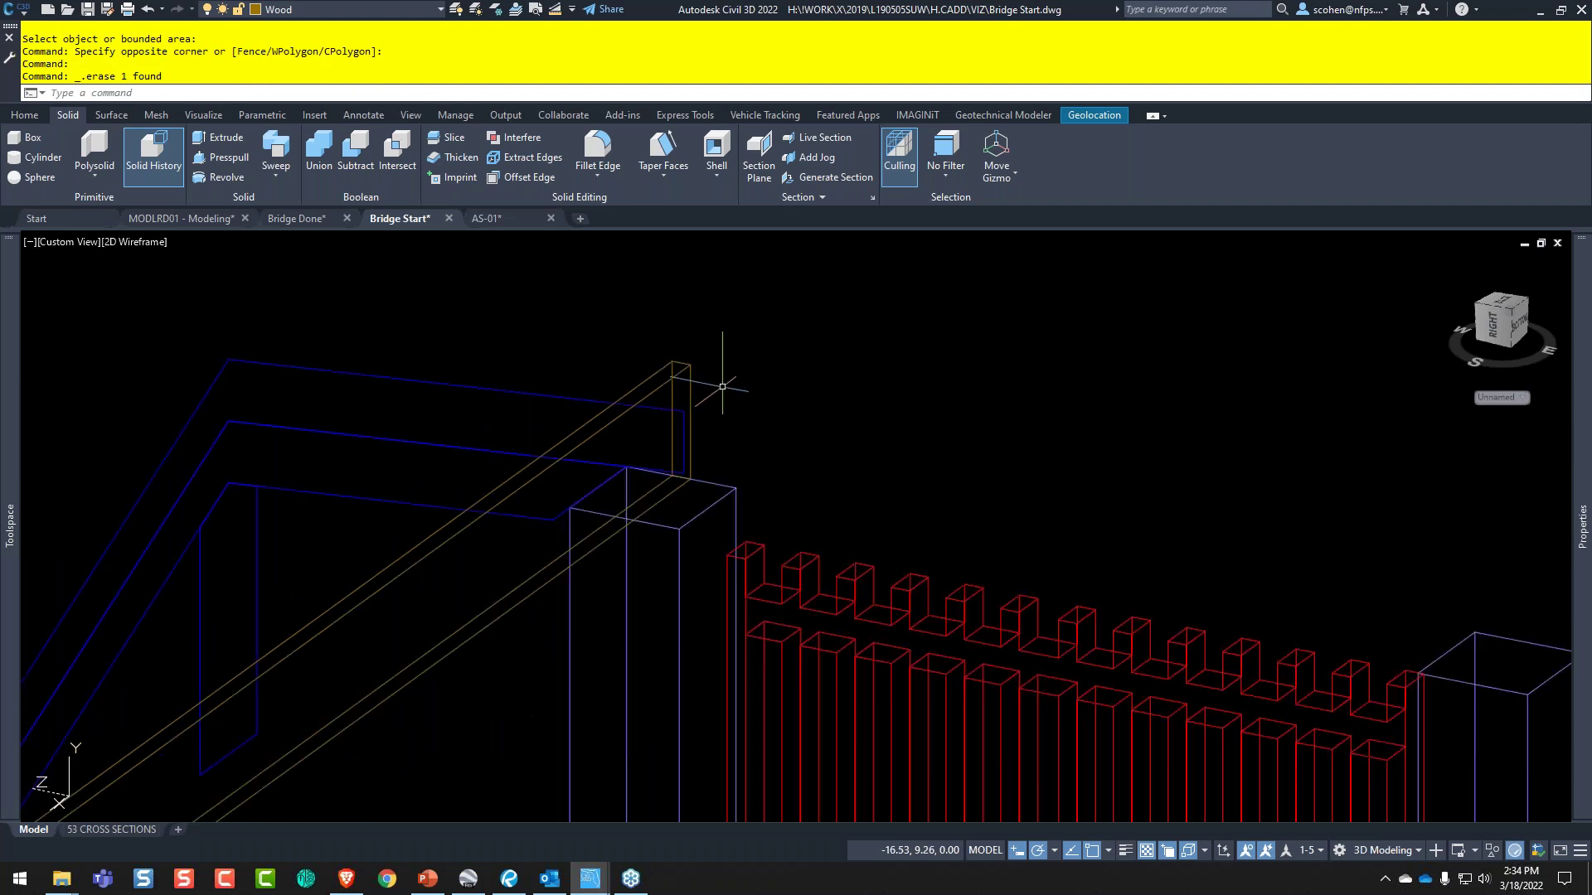
{"action": "scroll", "coordinate": [722, 386], "scroll_direction": "down", "scroll_amount": 2}
{"action": "middle_click_drag", "start_coordinate": [641, 589], "coordinate": [931, 479]}
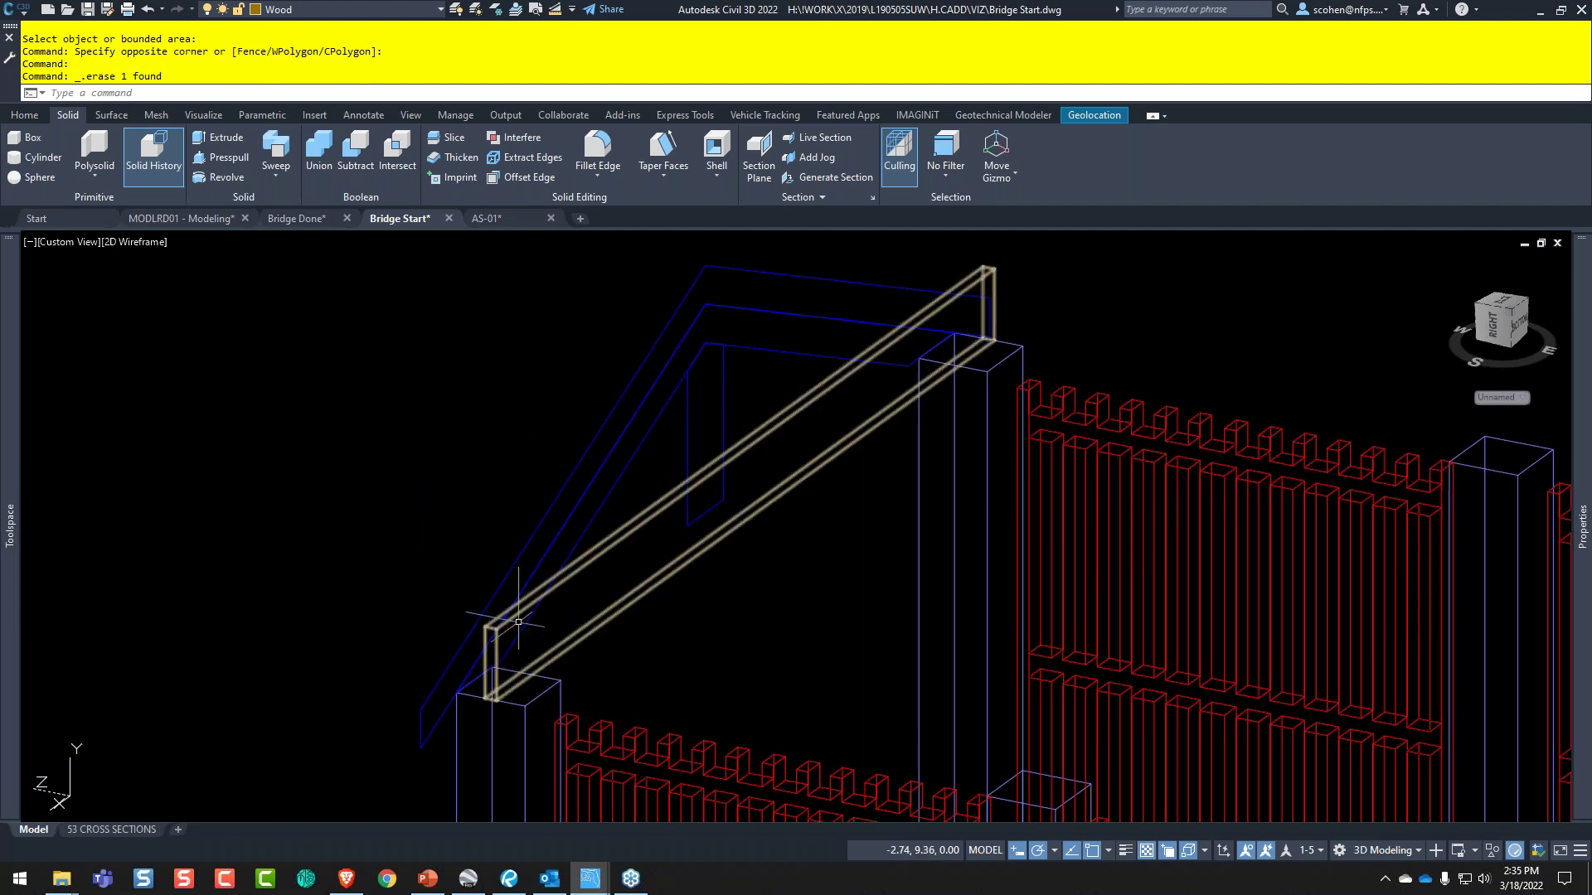
{"action": "middle_click_drag", "start_coordinate": [489, 627], "coordinate": [905, 632]}
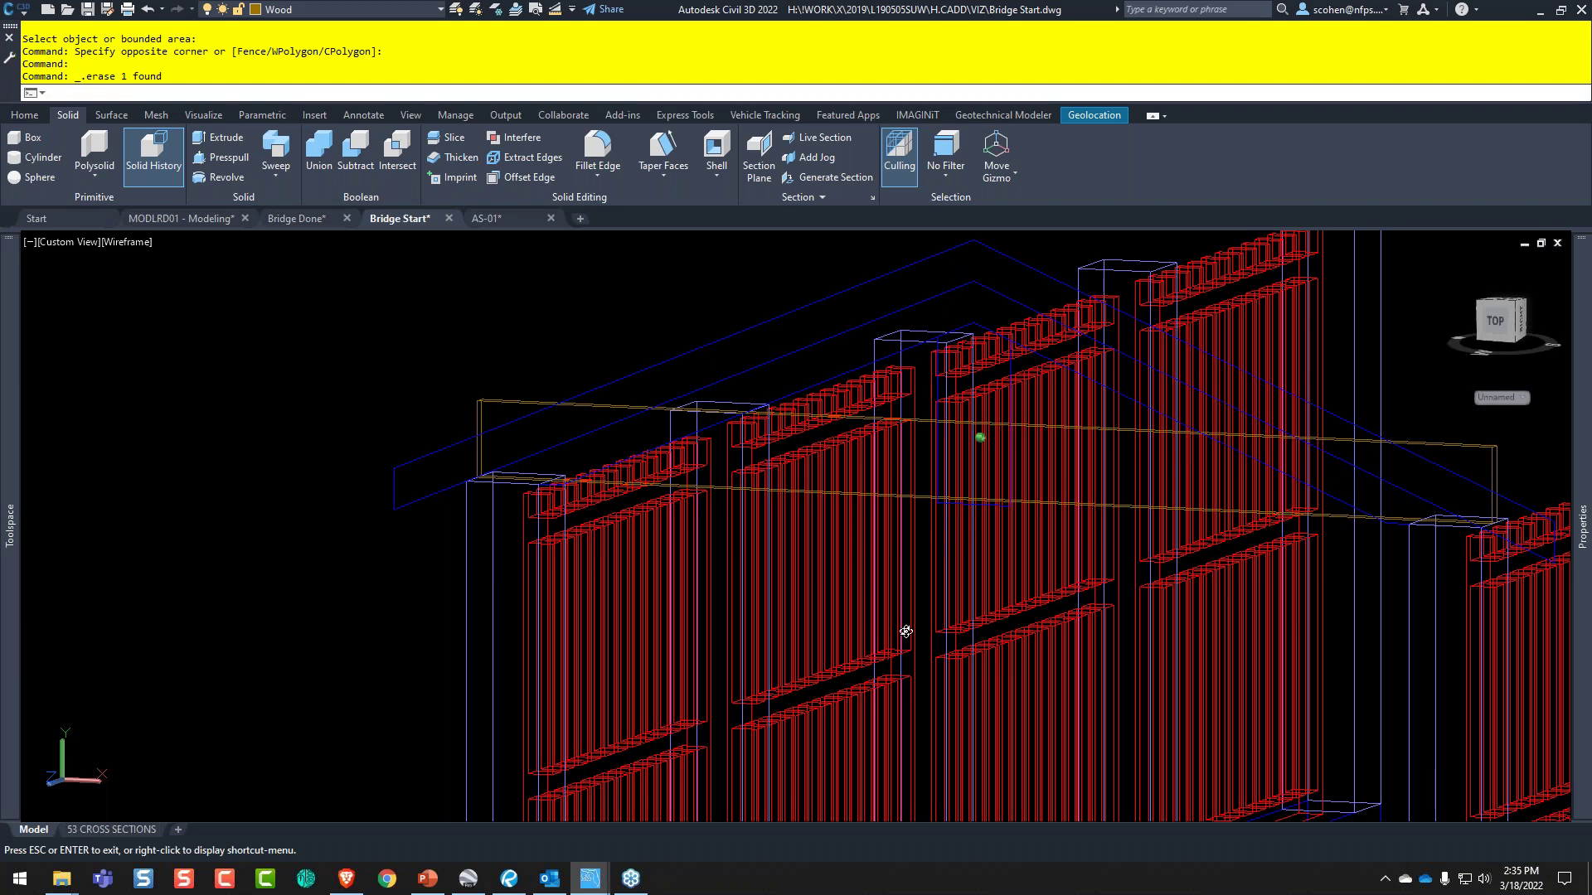
{"action": "middle_click_drag", "start_coordinate": [905, 632], "coordinate": [481, 382], "text": "shift"}
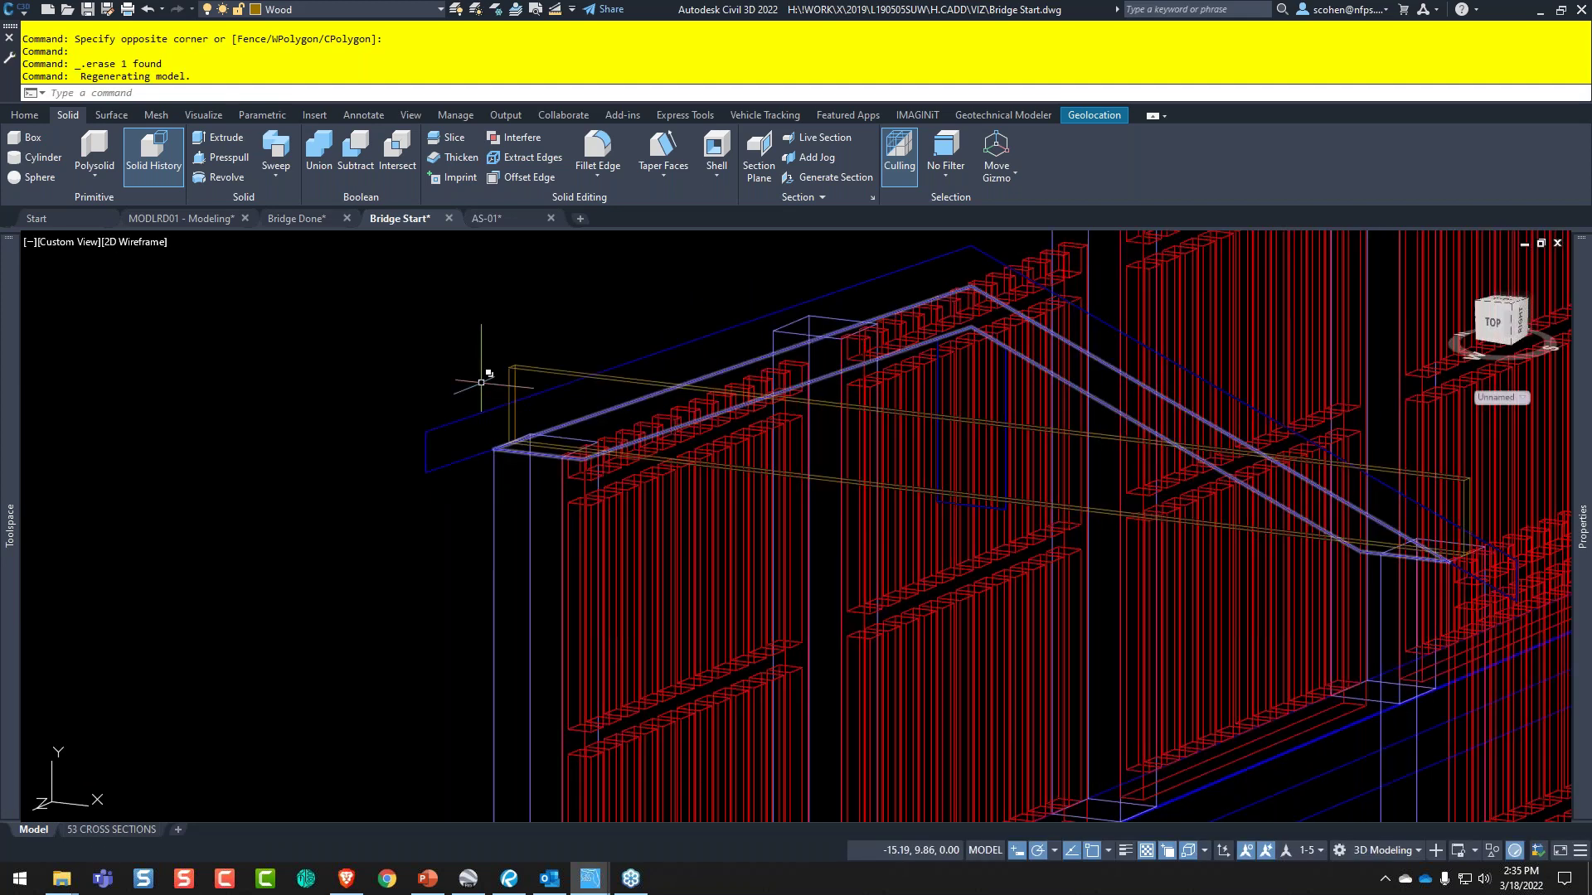
{"action": "left_click", "coordinate": [643, 356]}
{"action": "right_click", "coordinate": [453, 387]}
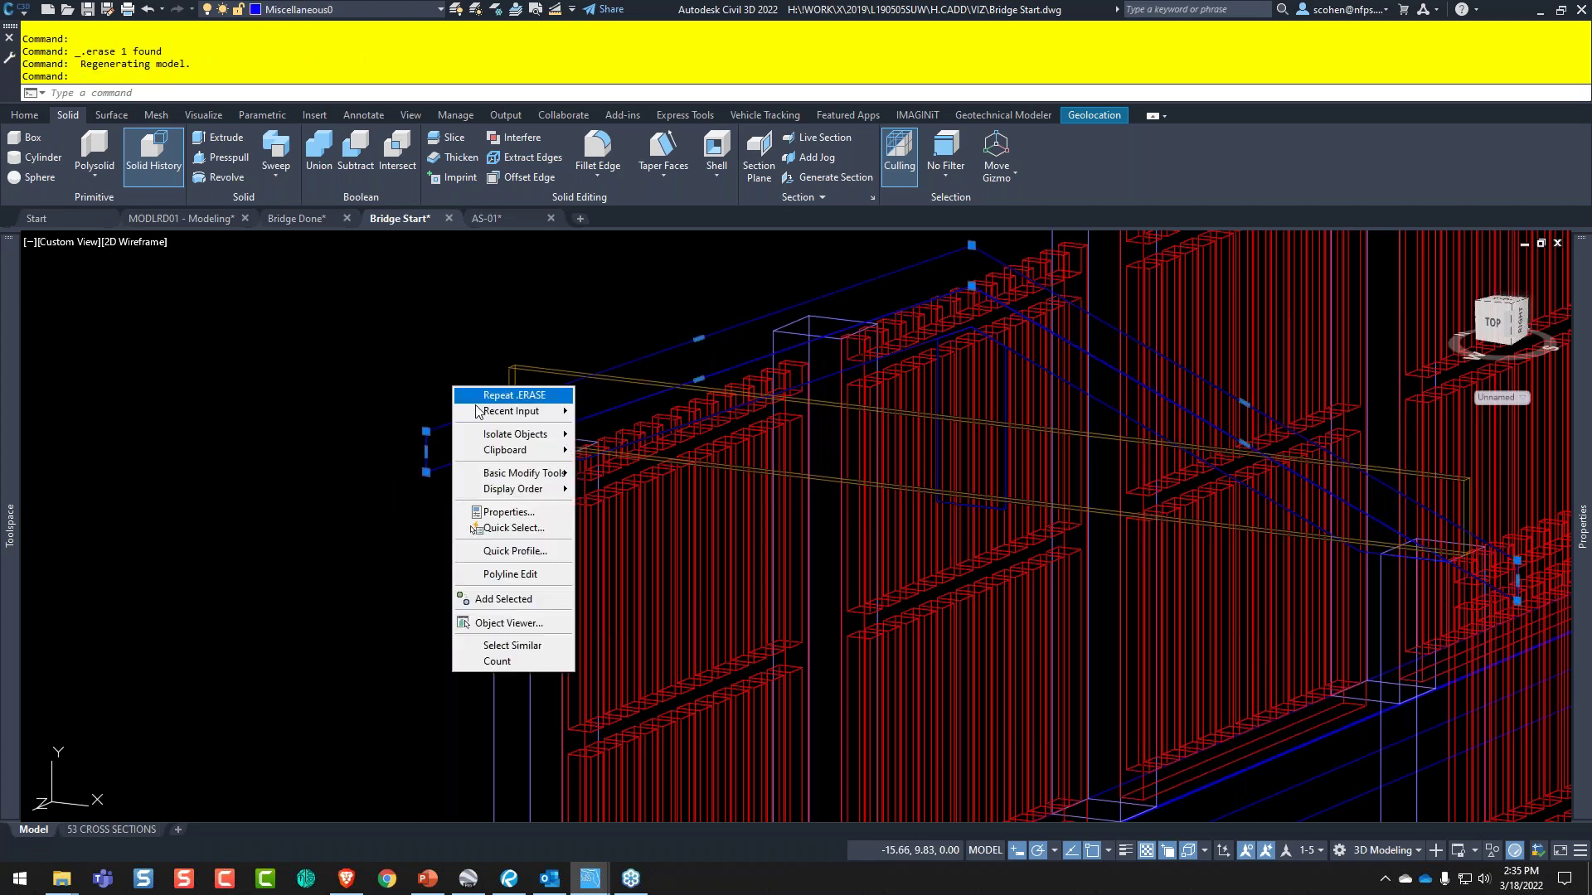
{"action": "left_click", "coordinate": [508, 645]}
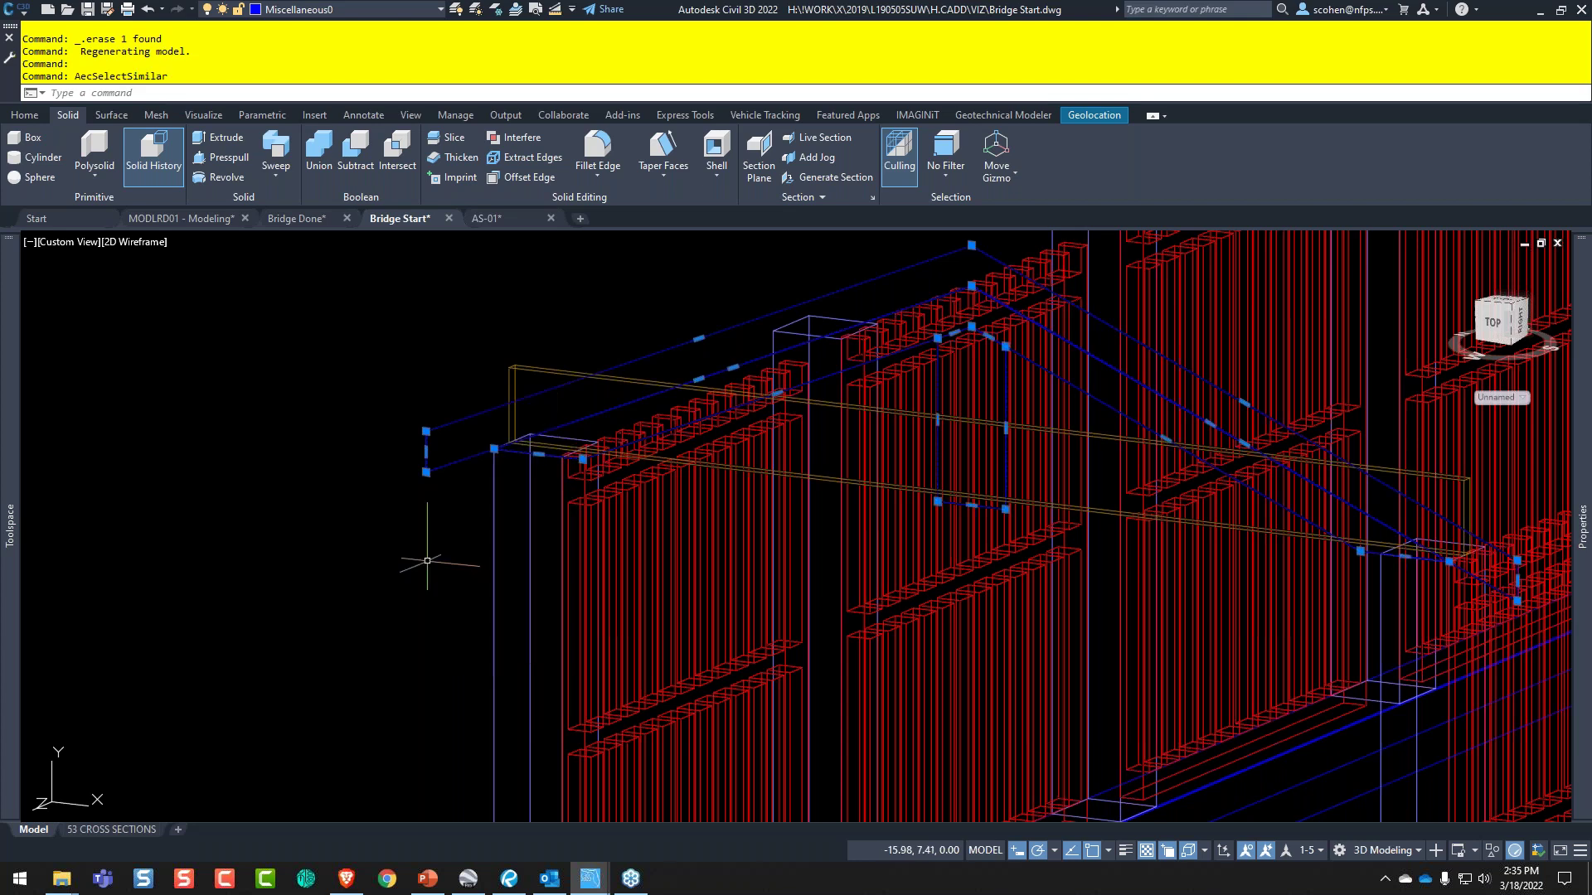
{"action": "key", "text": "Delete"}
{"action": "scroll", "coordinate": [462, 442], "scroll_direction": "up", "scroll_amount": 4}
{"action": "key", "text": "ctrl+v"}
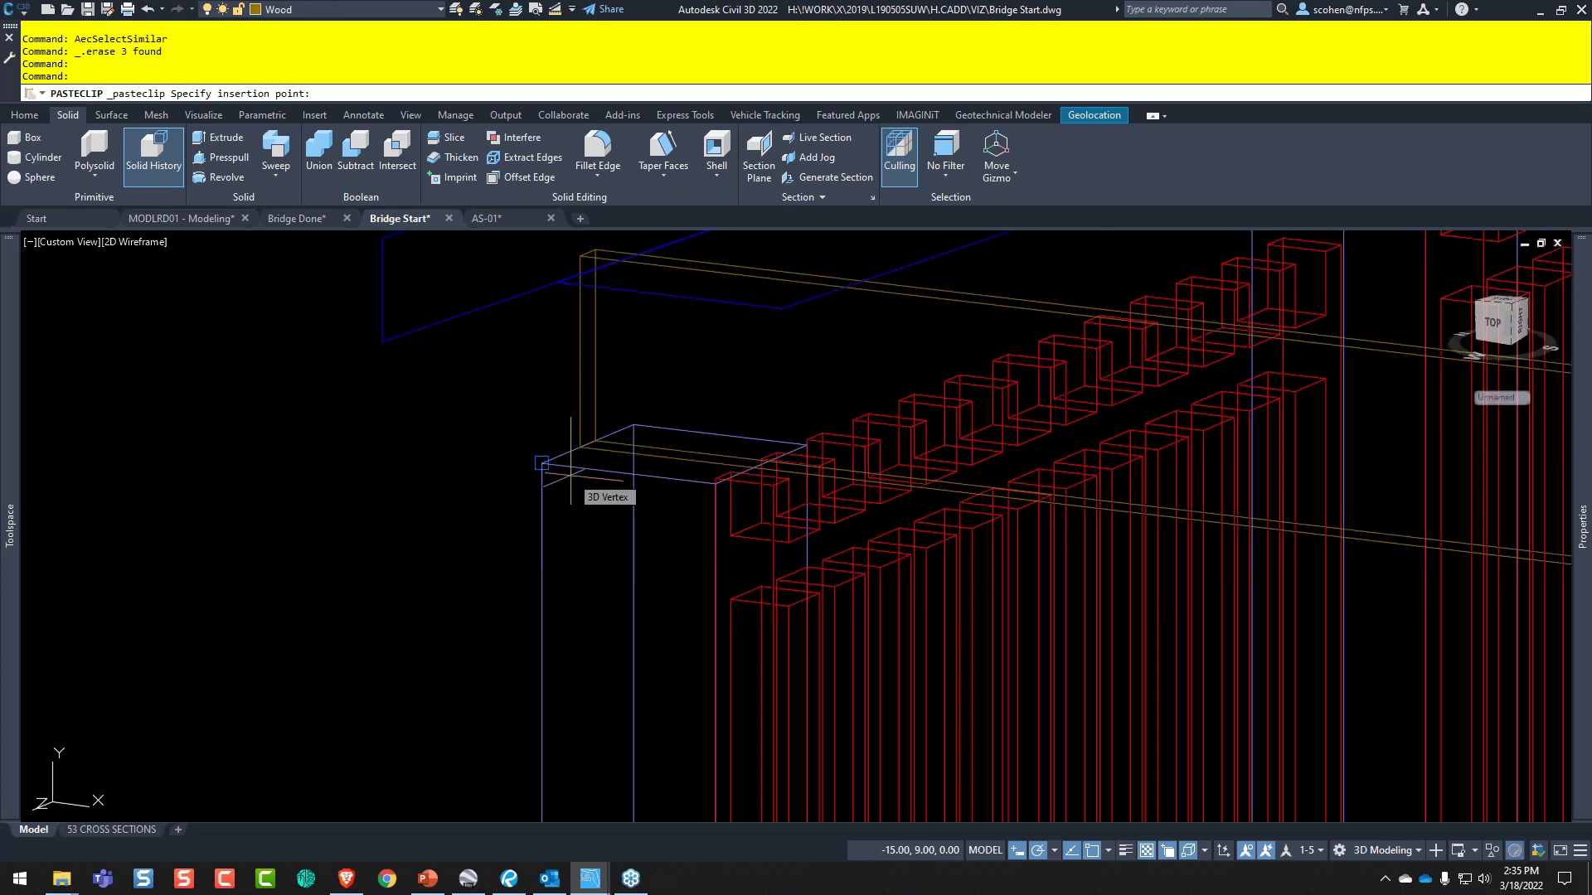
- Extrude the upper roofing outline along the bridge's length, past the posts at the far end
{"action": "middle_click_drag", "start_coordinate": [571, 460], "coordinate": [447, 411], "text": "shift"}
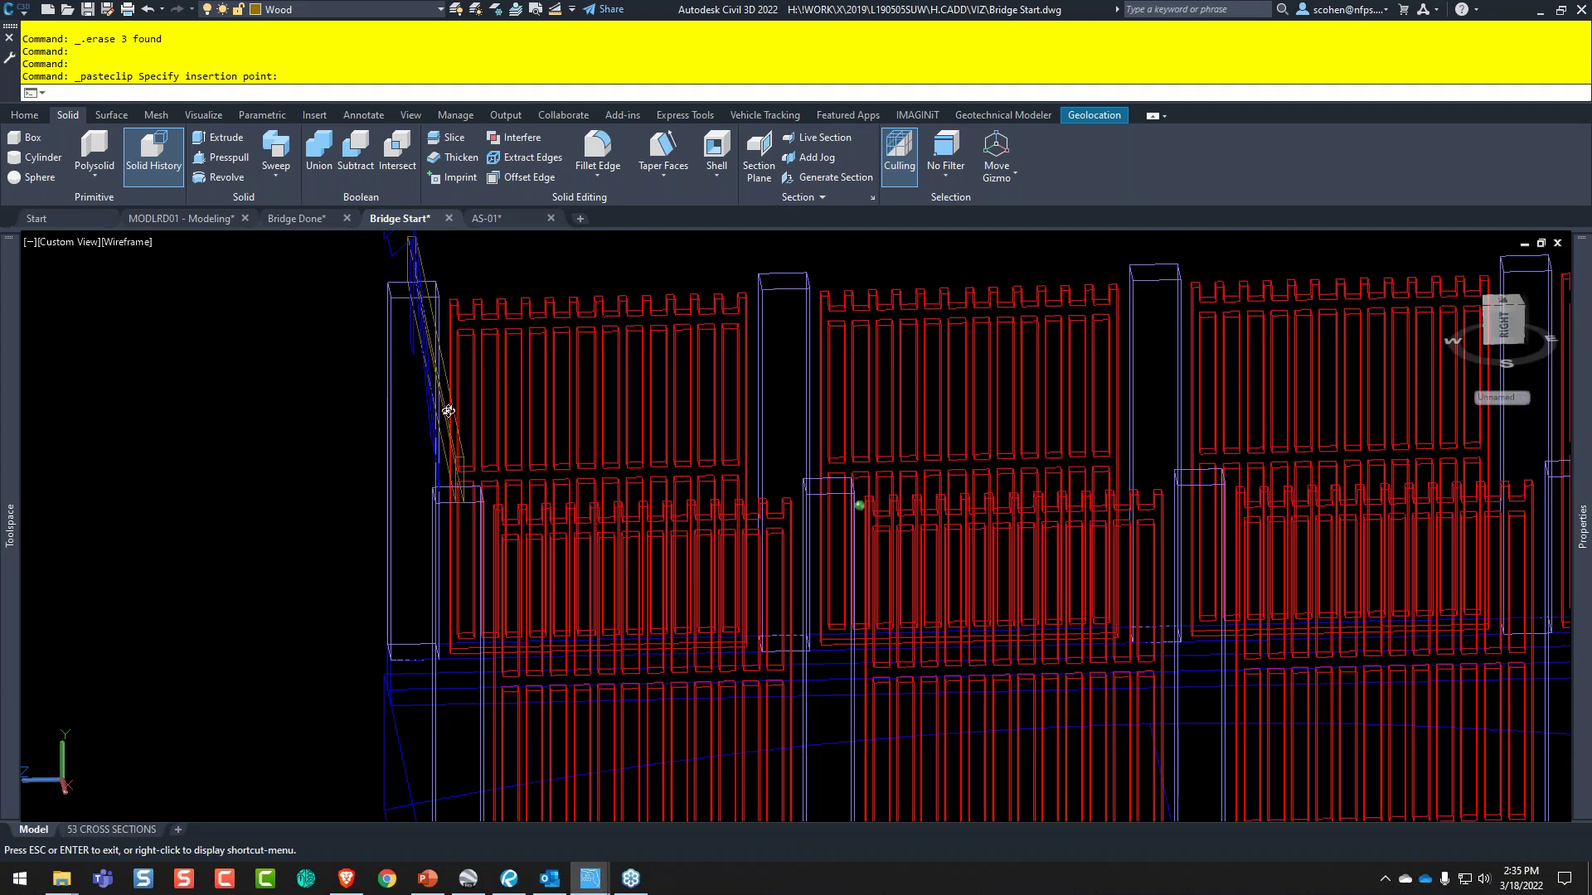
{"action": "middle_click_drag", "start_coordinate": [447, 412], "coordinate": [449, 411], "text": "shift"}
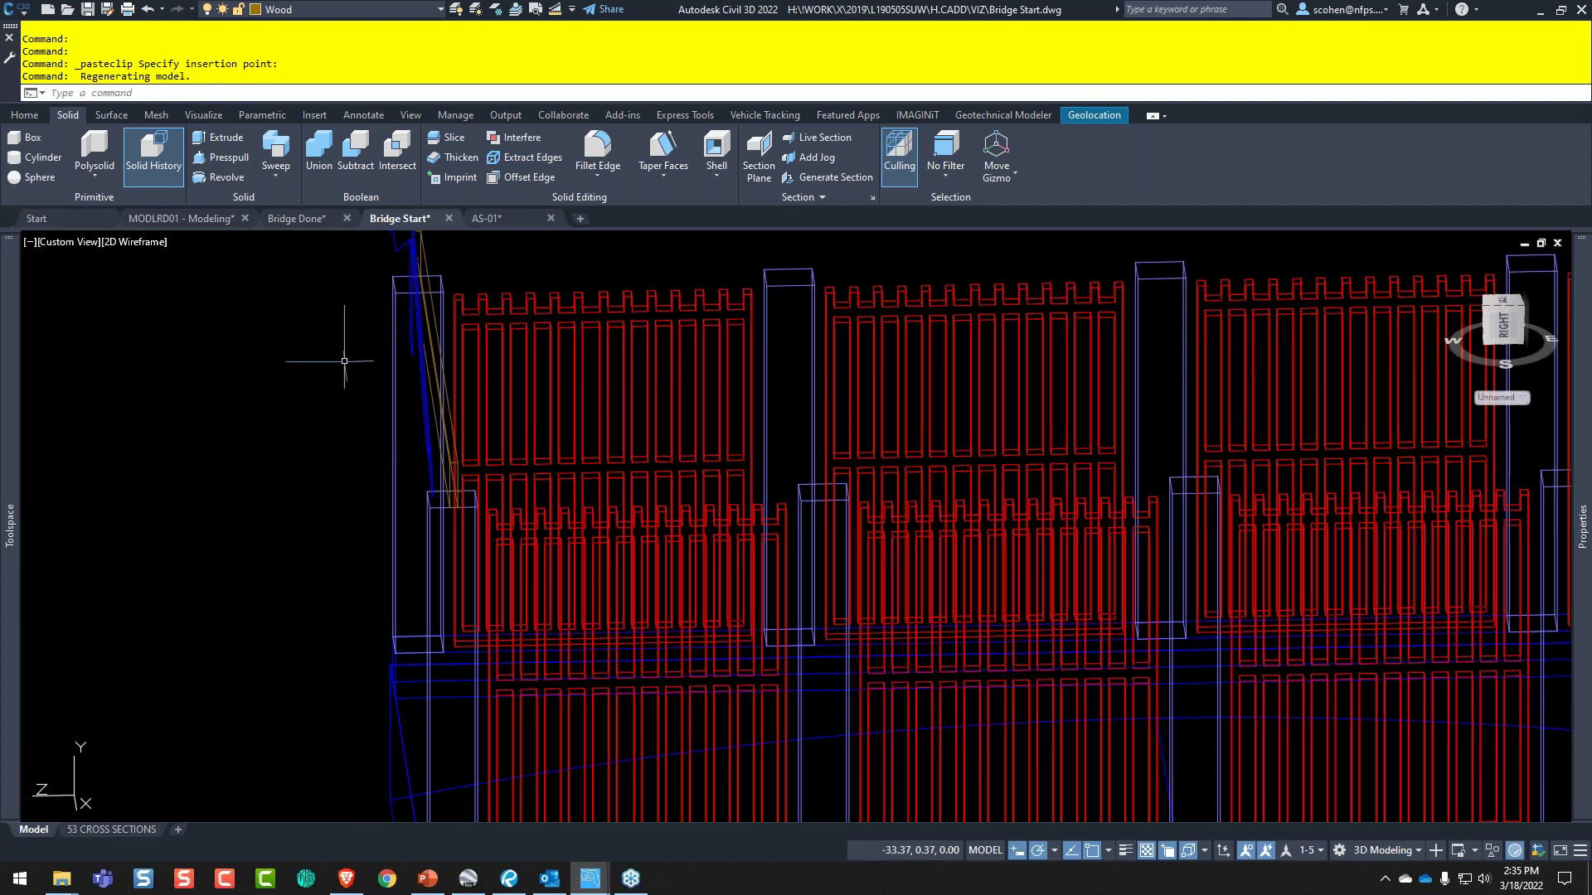
{"action": "scroll", "coordinate": [379, 352], "scroll_direction": "down", "scroll_amount": 2}
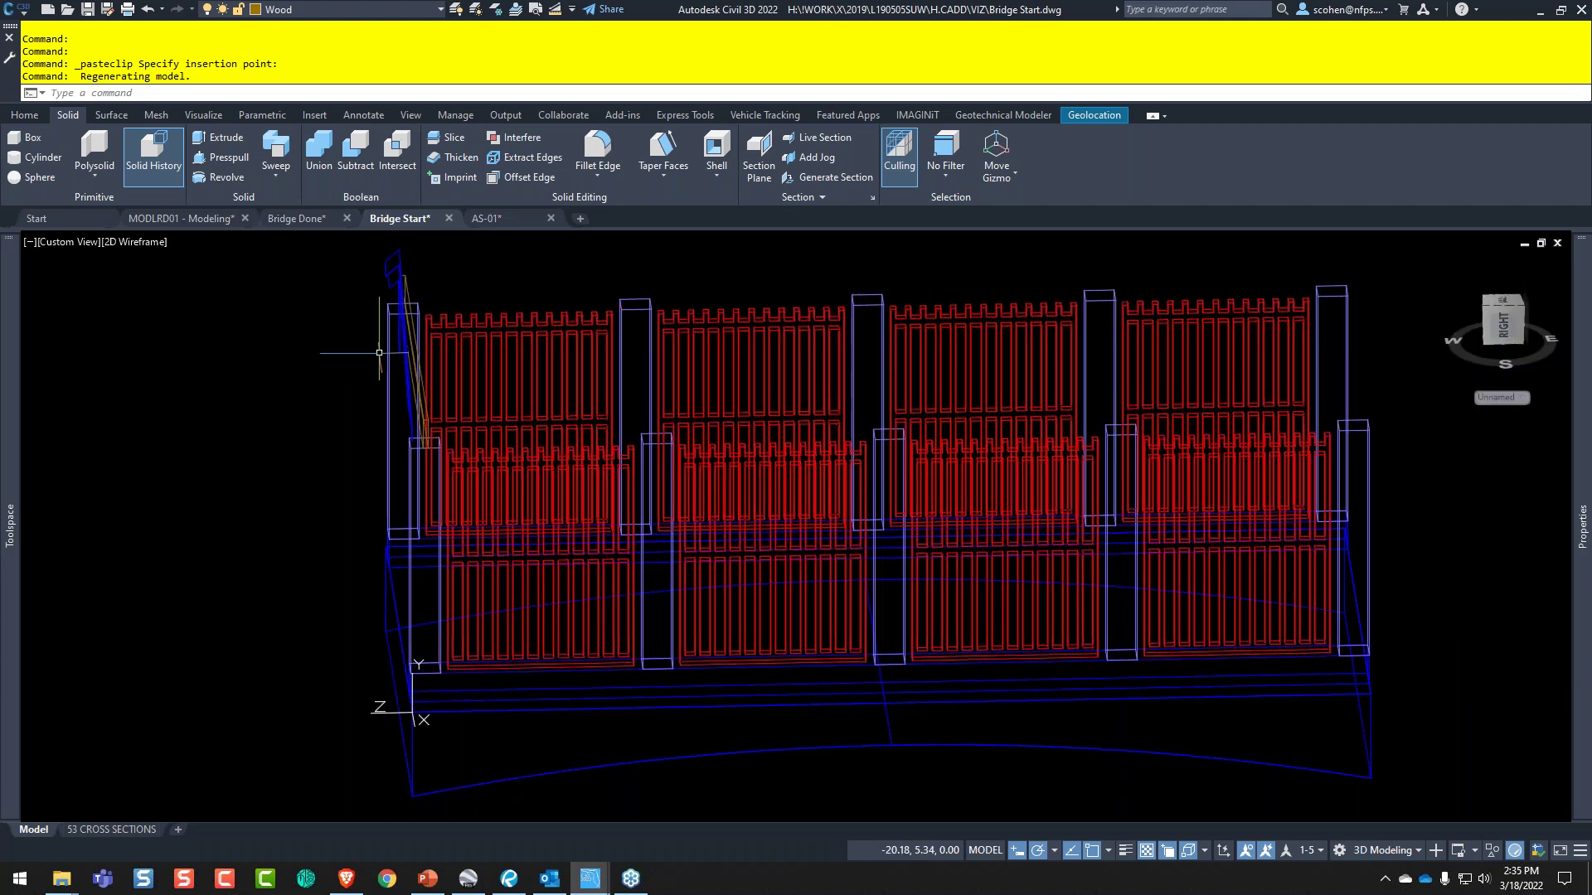
{"action": "scroll", "coordinate": [373, 365], "scroll_direction": "up", "scroll_amount": 2}
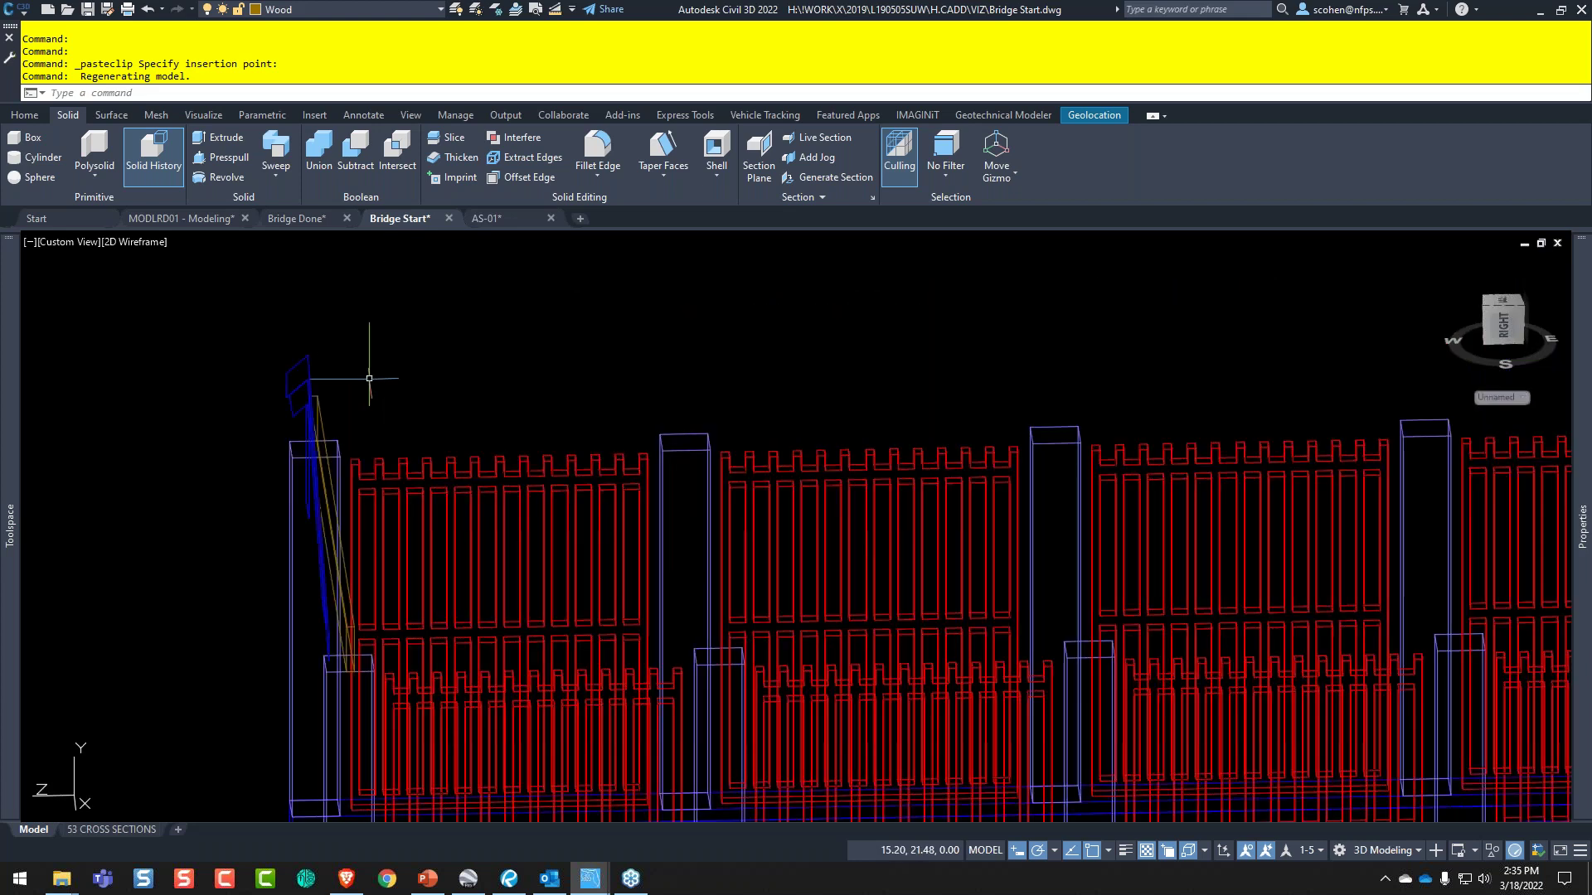
{"action": "middle_click_drag", "start_coordinate": [369, 378], "coordinate": [470, 323], "text": "shift"}
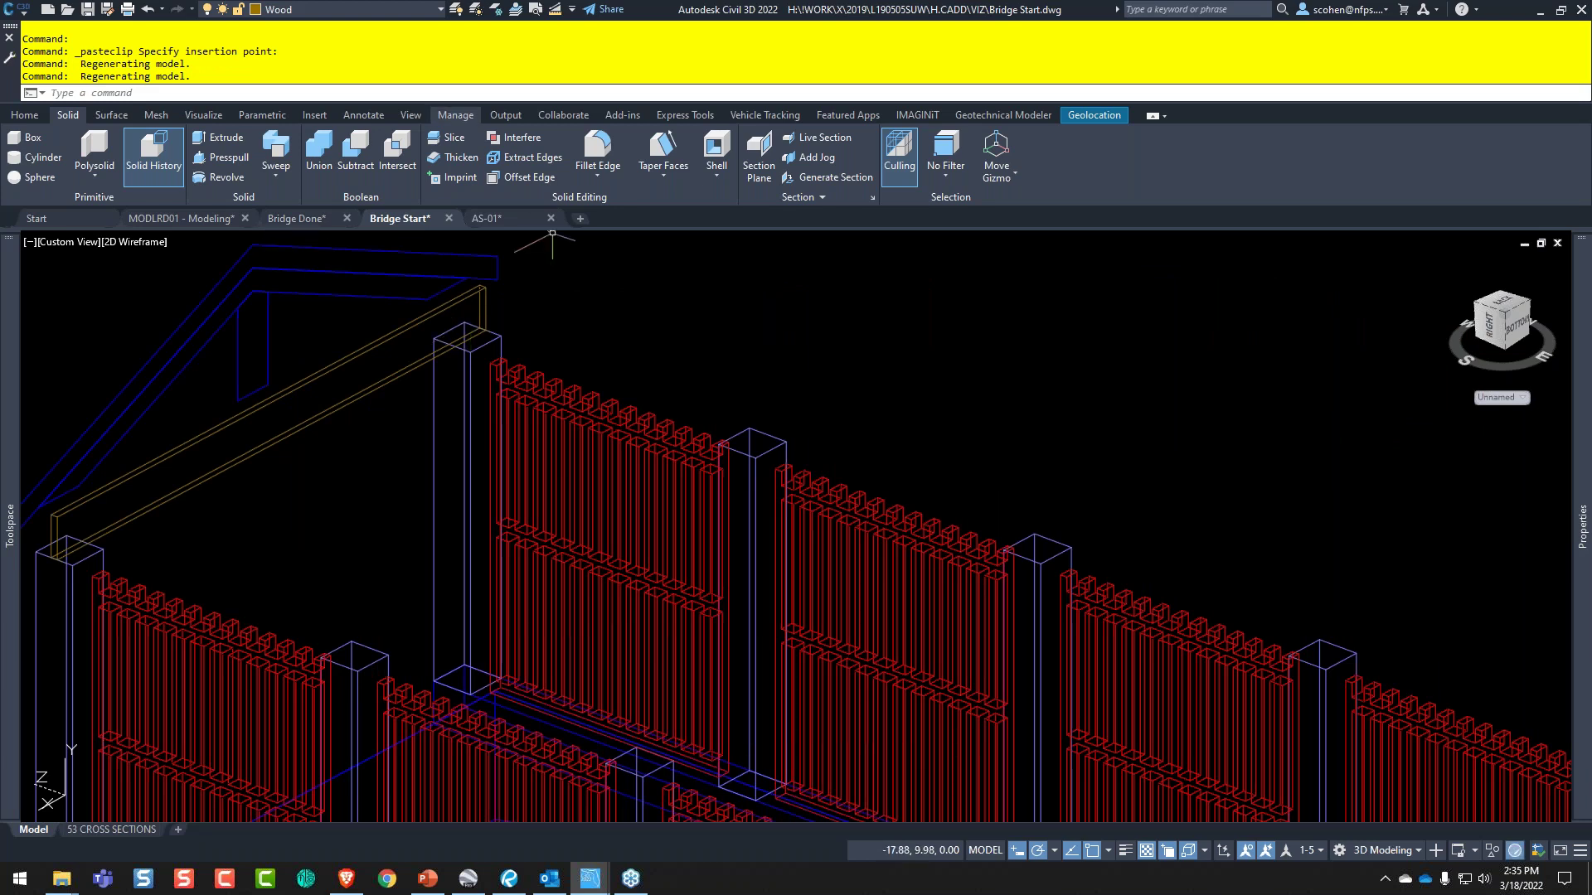
{"action": "left_click", "coordinate": [225, 138]}
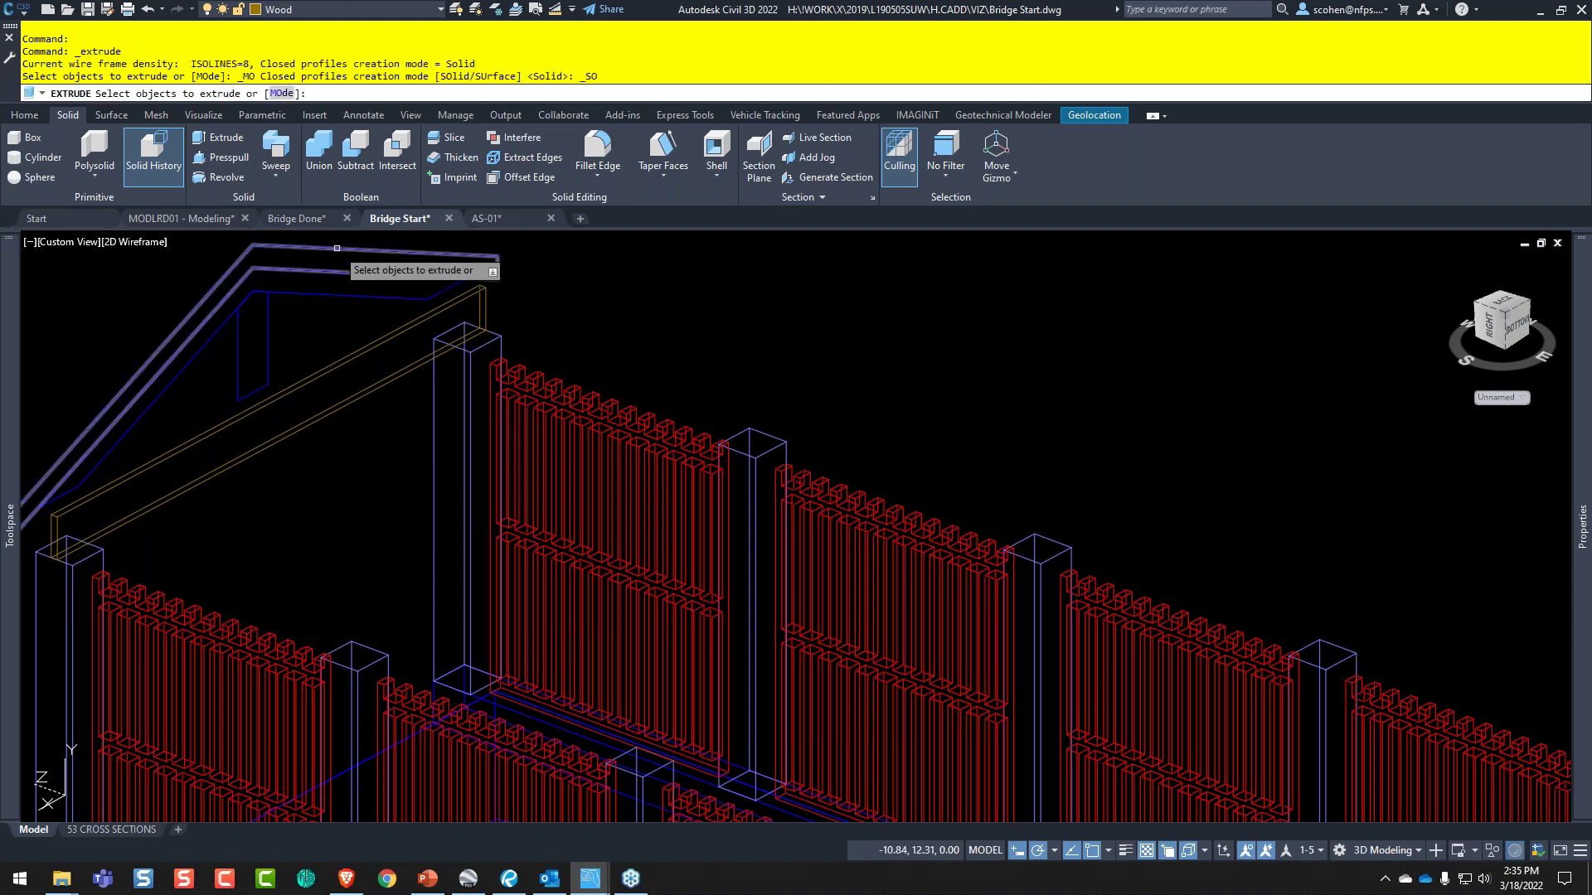
{"action": "left_click", "coordinate": [336, 248]}
{"action": "key", "text": "Return"}
{"action": "scroll", "coordinate": [994, 470], "scroll_direction": "down", "scroll_amount": 4}
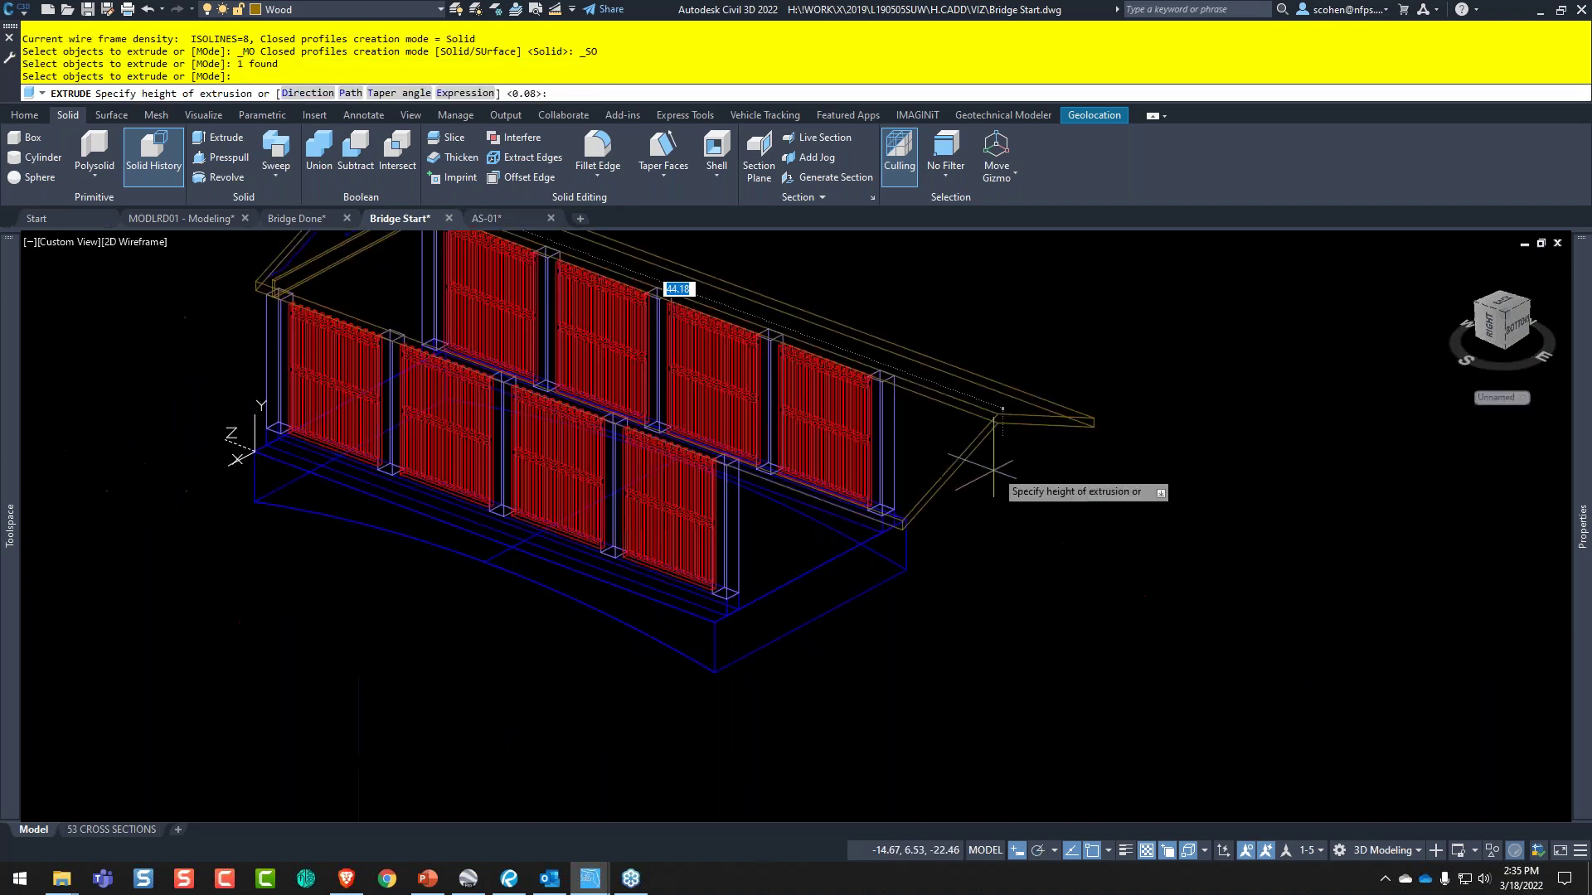
{"action": "key", "text": "Escape"}
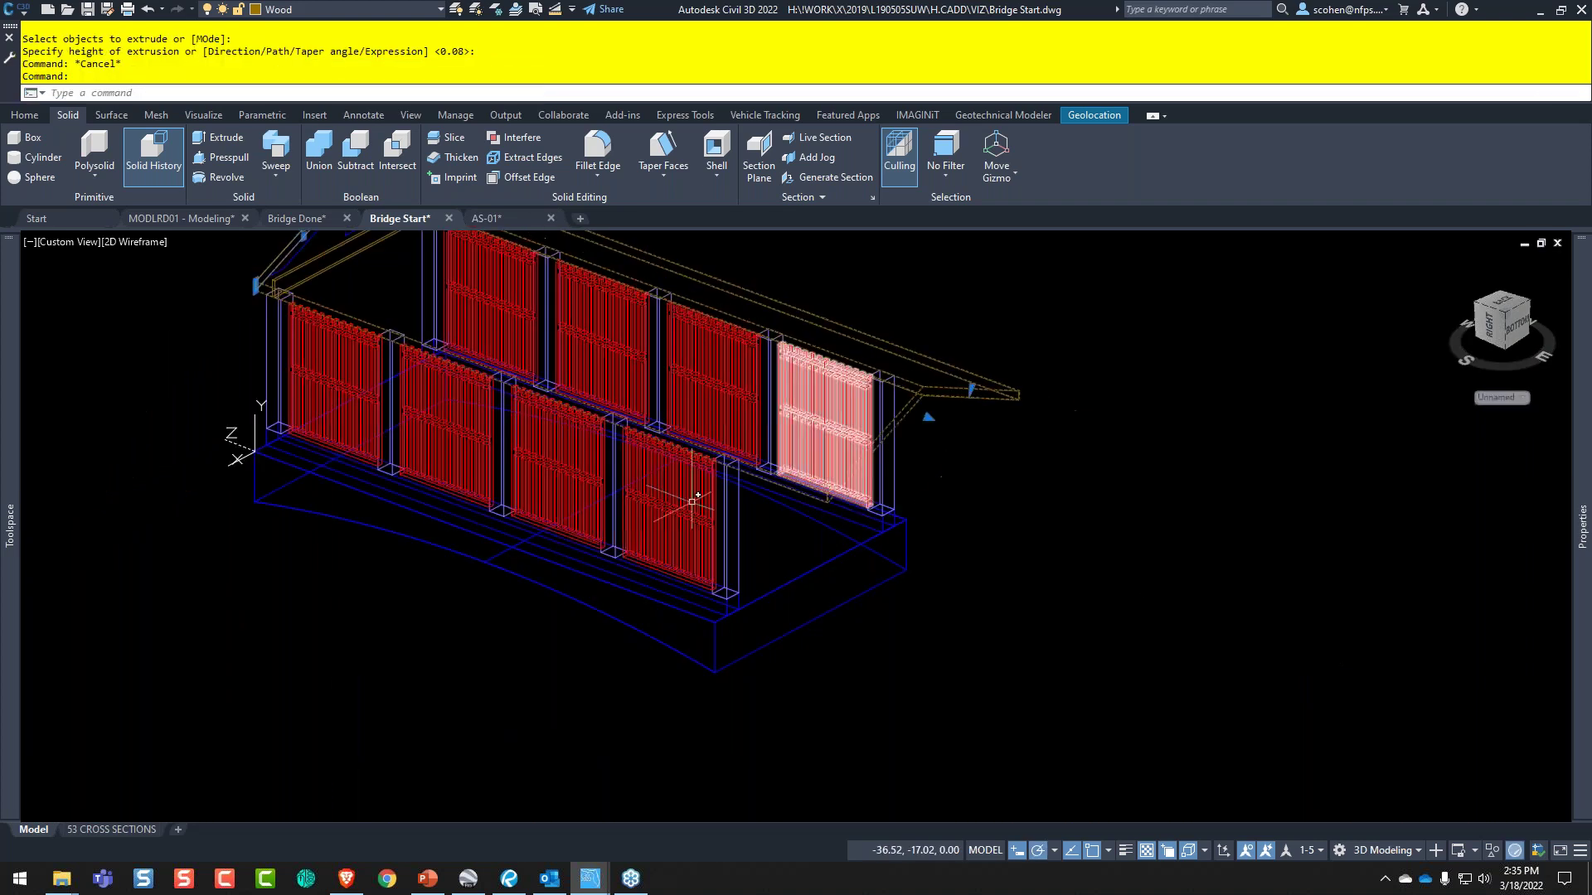
- Move the extruded roof solid onto the Roof layer and clear the selection
{"action": "left_click", "coordinate": [373, 9]}
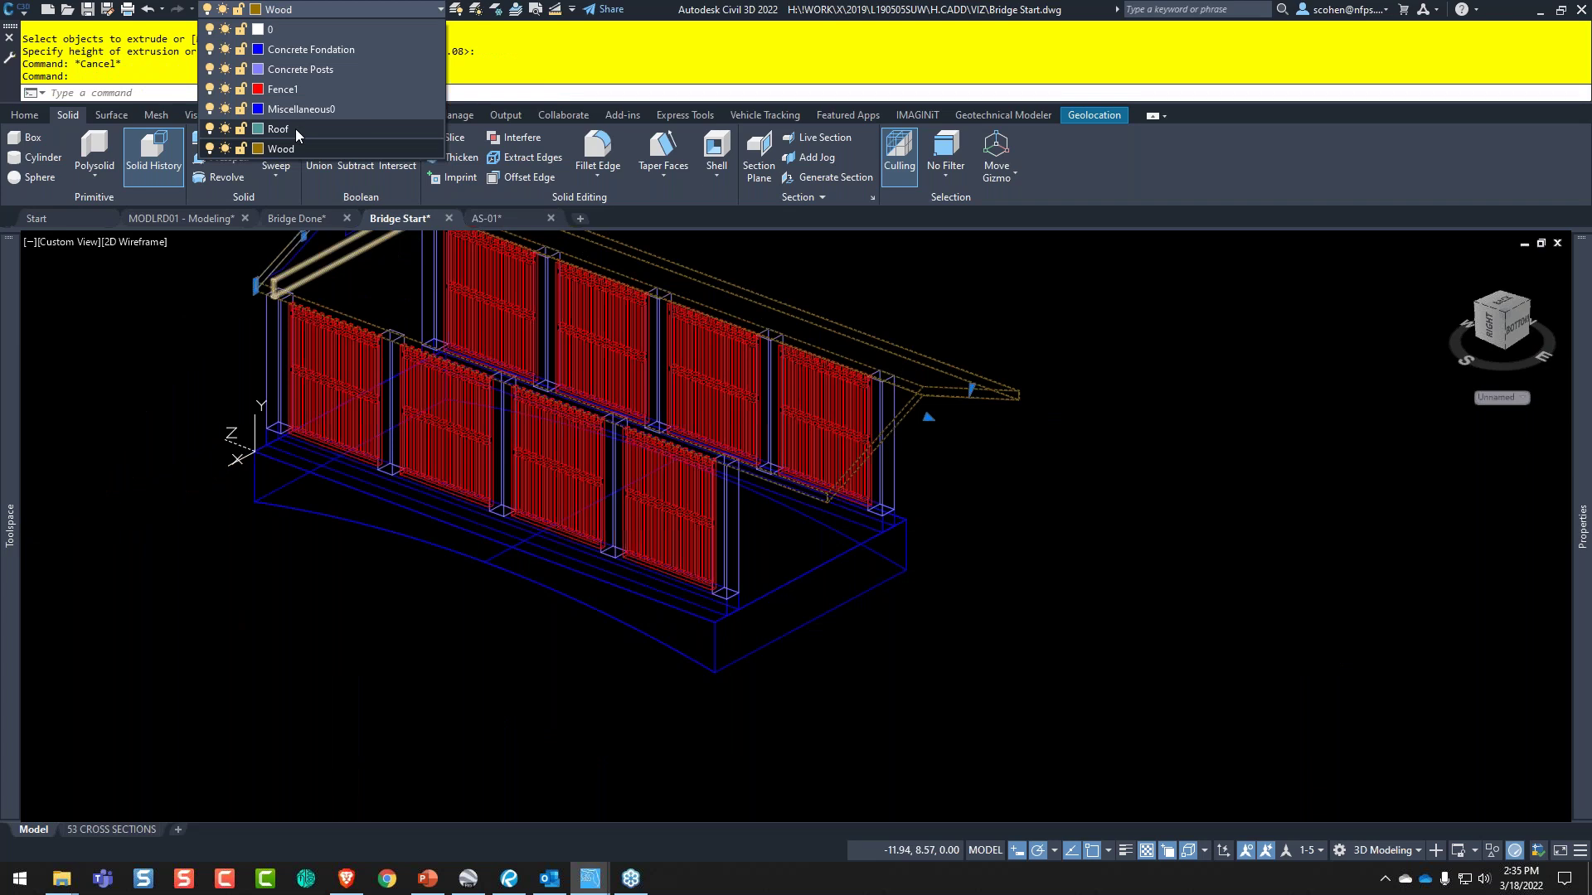
{"action": "left_click", "coordinate": [295, 127]}
{"action": "key", "text": "Escape"}
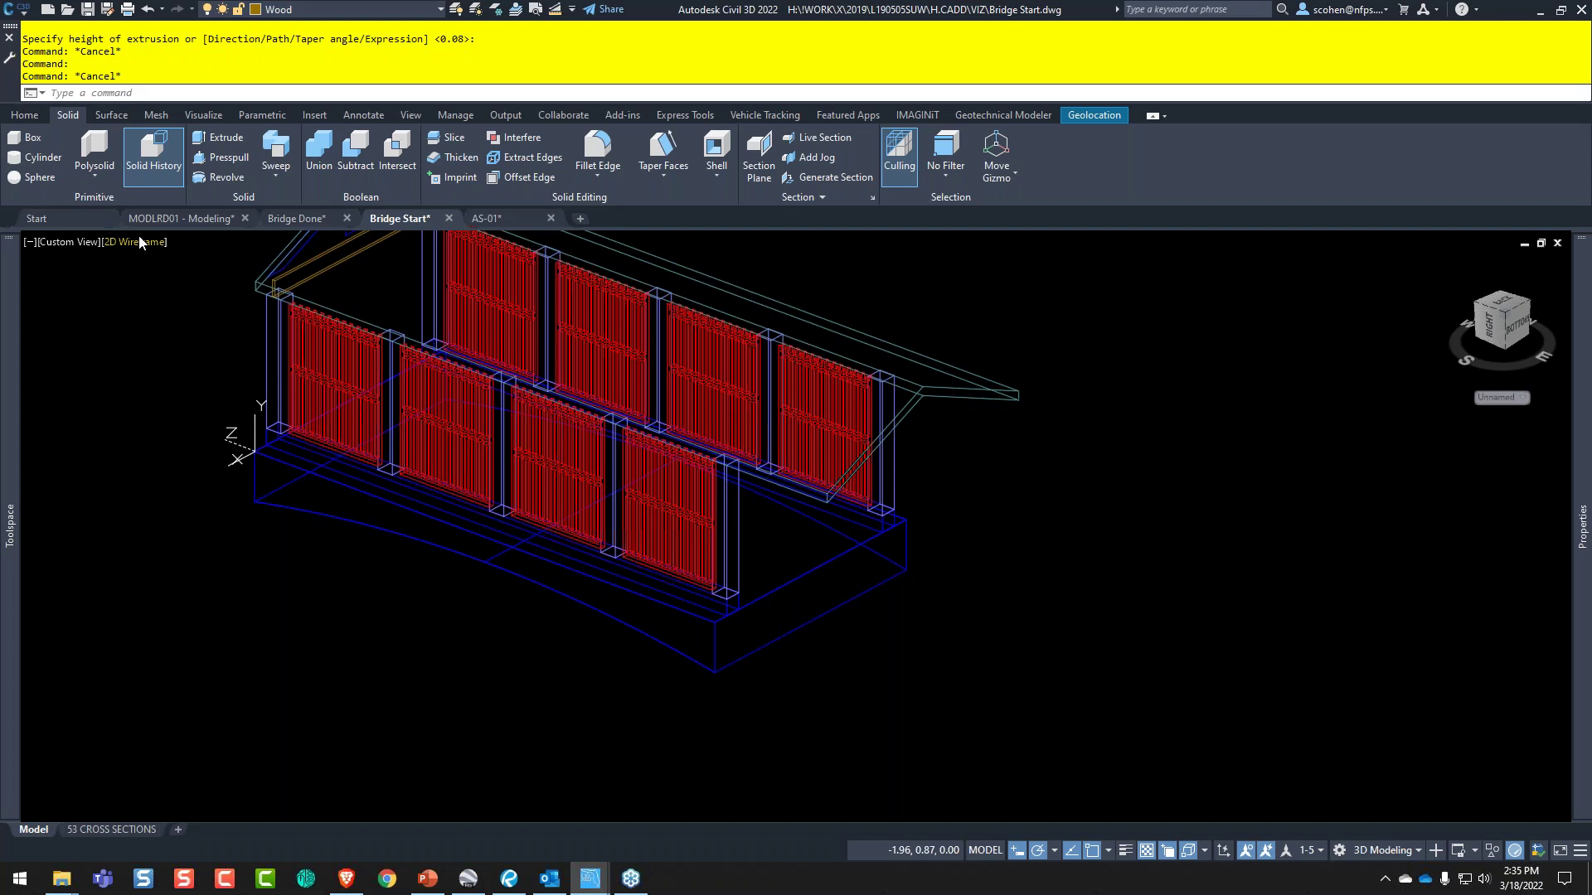
- Examine the roofed bridge from several sides in the Realistic visual style and return to 2D Wireframe
{"action": "left_click", "coordinate": [140, 242]}
{"action": "left_click", "coordinate": [191, 334]}
{"action": "scroll", "coordinate": [651, 531], "scroll_direction": "up", "scroll_amount": 2}
{"action": "middle_click_drag", "start_coordinate": [922, 664], "coordinate": [798, 599], "text": "shift"}
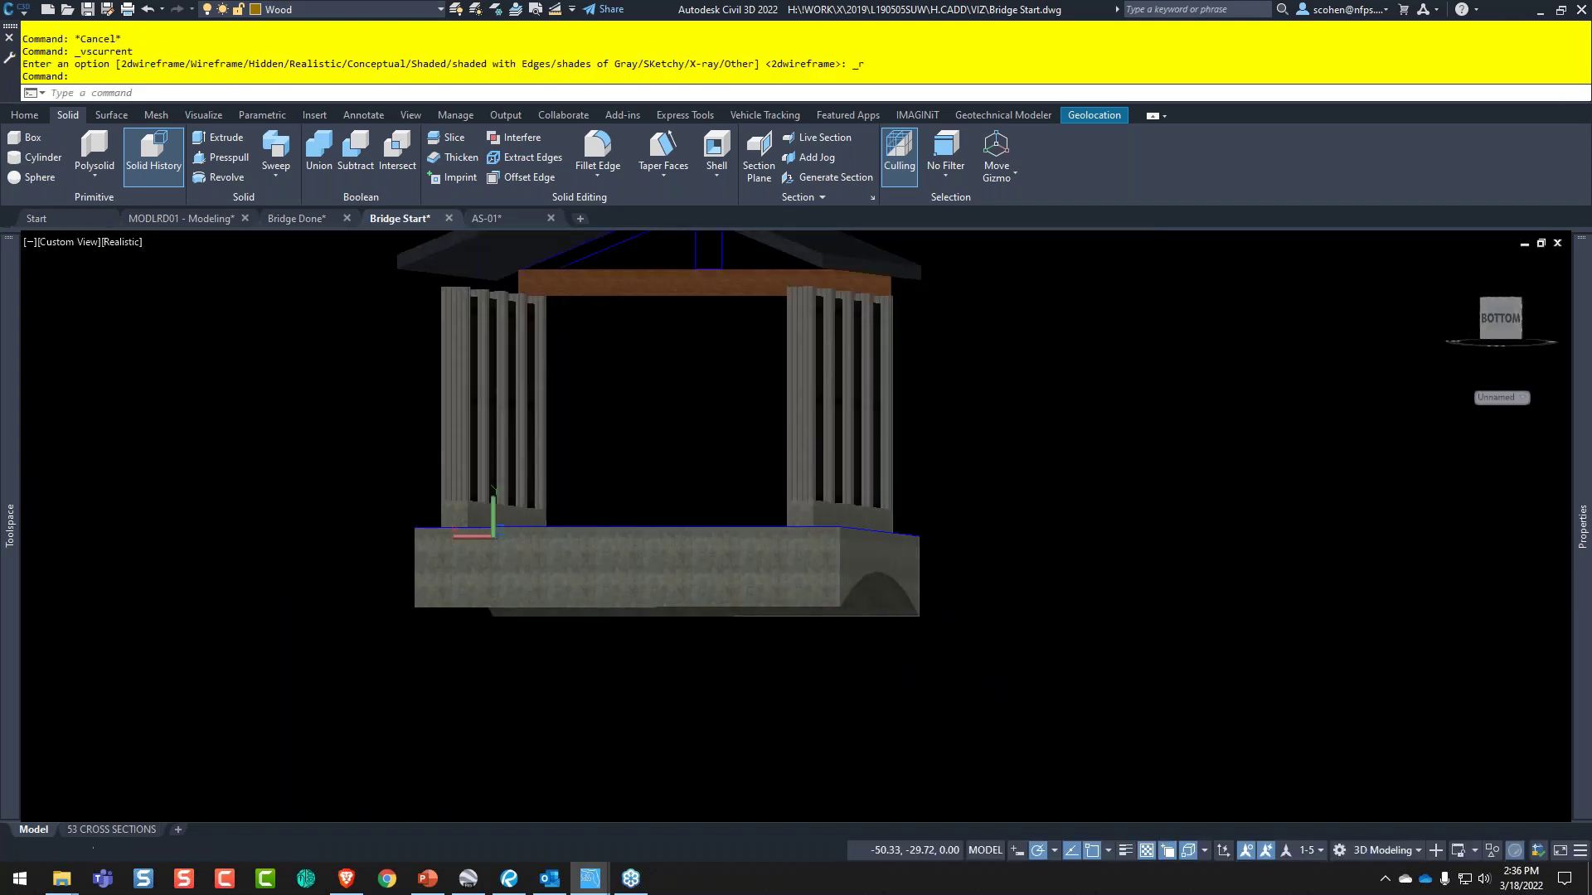
{"action": "middle_click_drag", "start_coordinate": [510, 398], "coordinate": [618, 510], "text": "shift"}
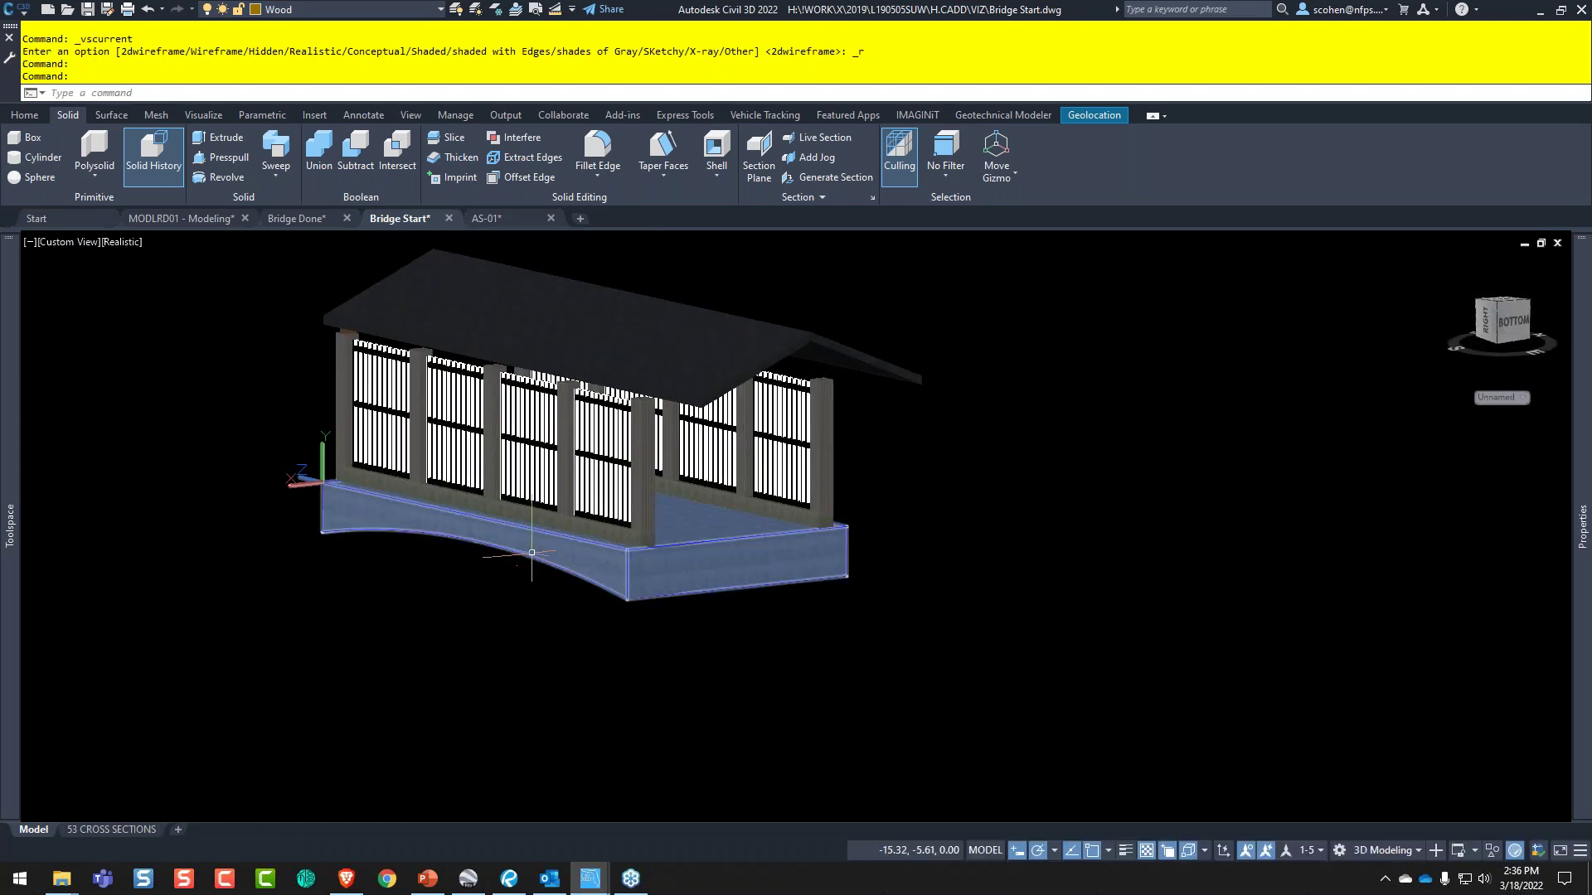
{"action": "mouse_move", "coordinate": [512, 542]}
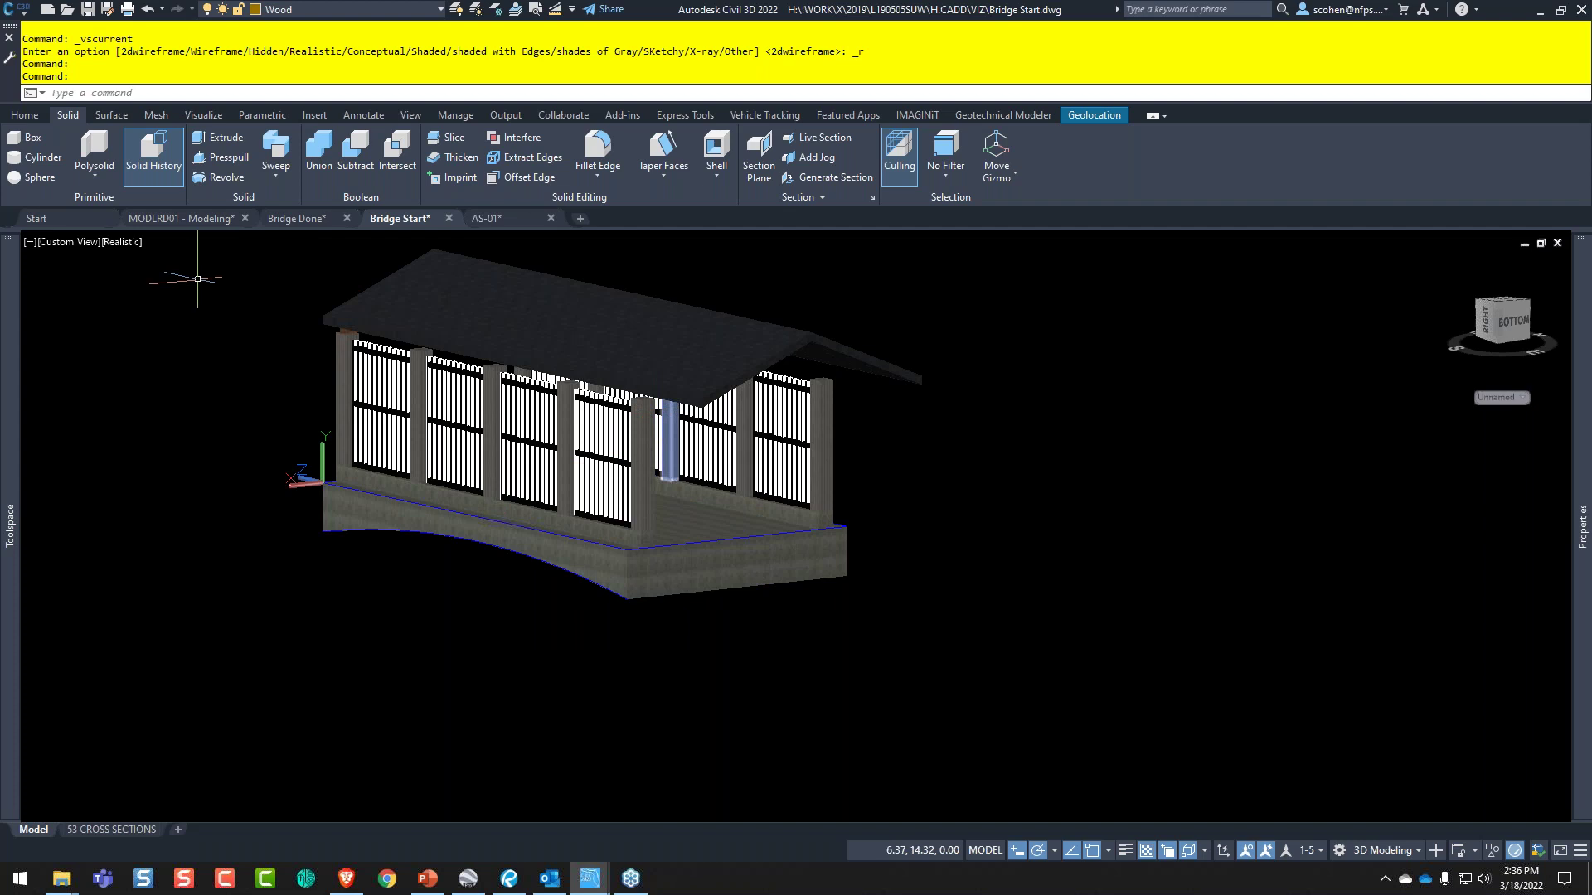
{"action": "left_click", "coordinate": [122, 242]}
{"action": "left_click", "coordinate": [159, 284]}
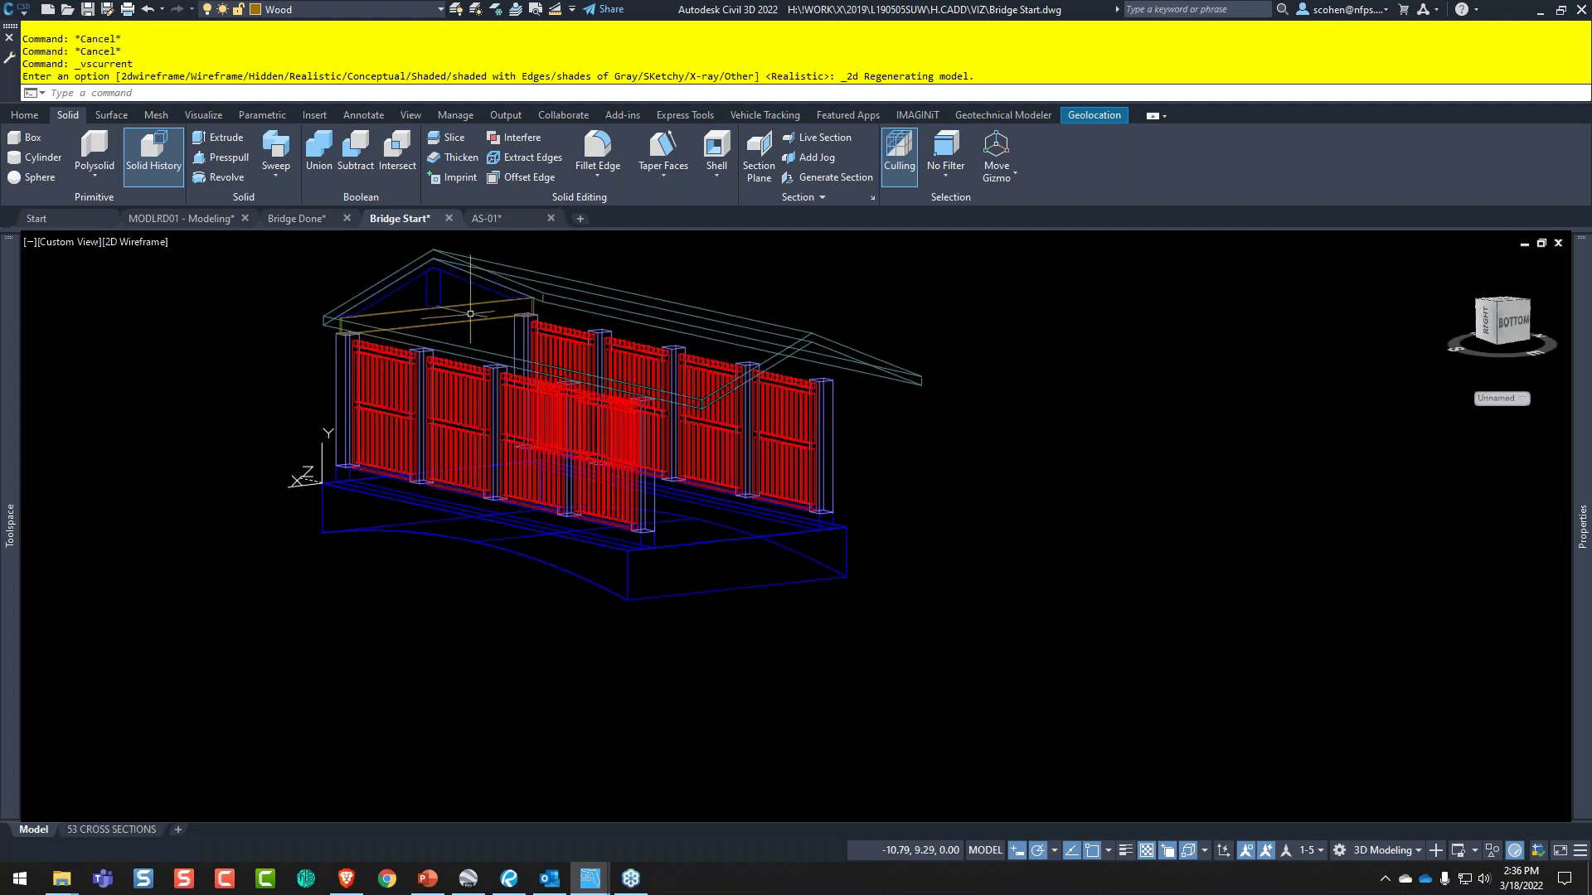
- Draw a line along the roof's lower edge beside the cross beam's end, starting from a Nearest snap
{"action": "scroll", "coordinate": [470, 313], "scroll_direction": "up", "scroll_amount": 8}
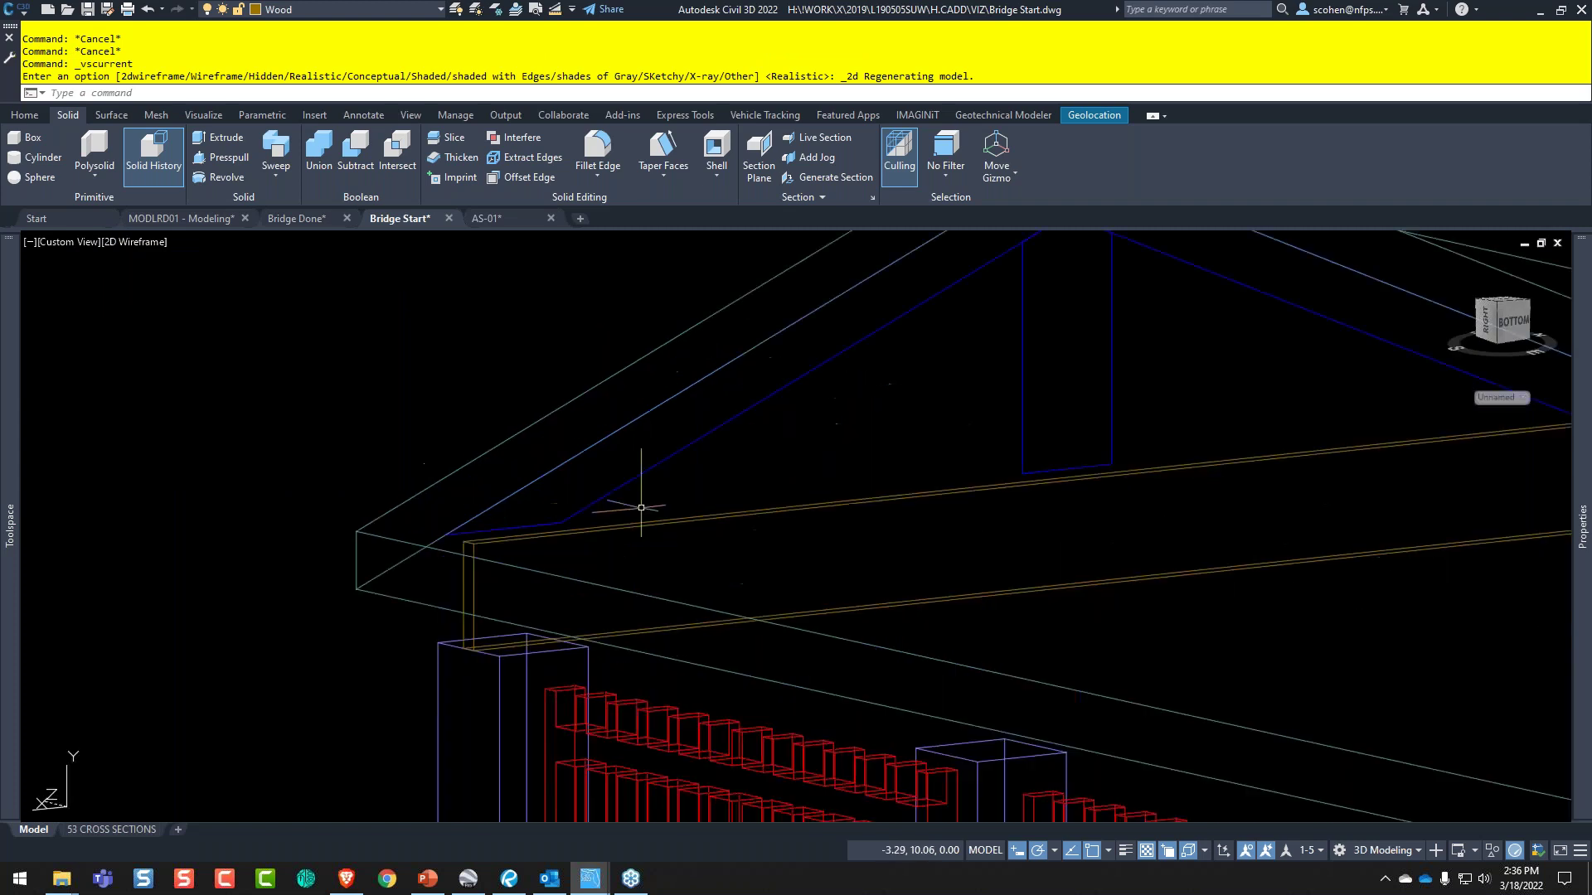
{"action": "scroll", "coordinate": [514, 547], "scroll_direction": "up", "scroll_amount": 4}
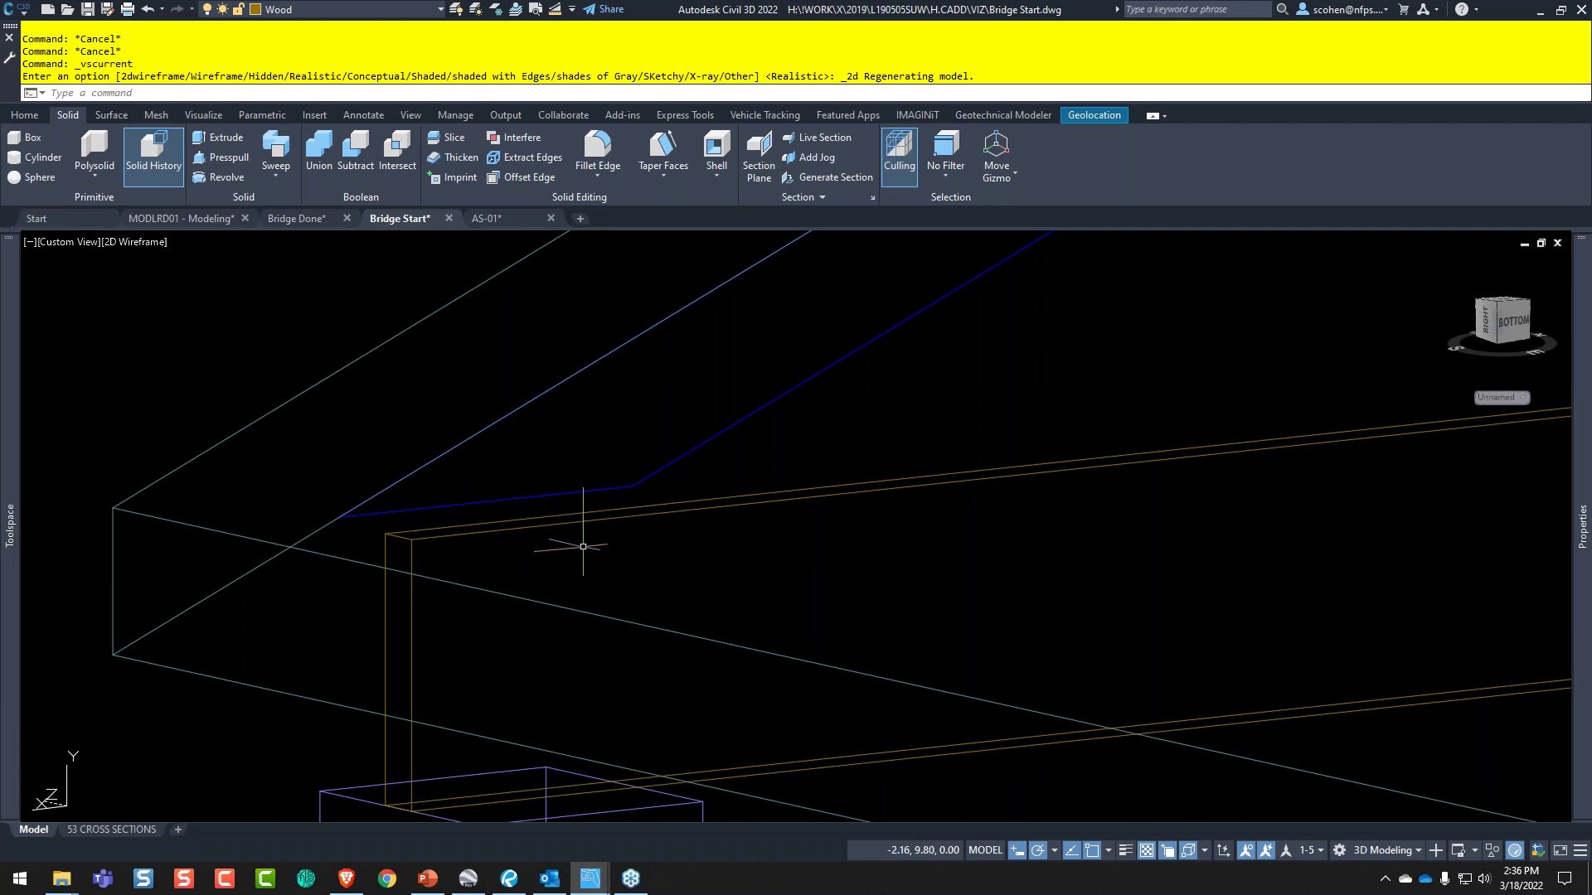
{"action": "scroll", "coordinate": [583, 547], "scroll_direction": "down", "scroll_amount": 4}
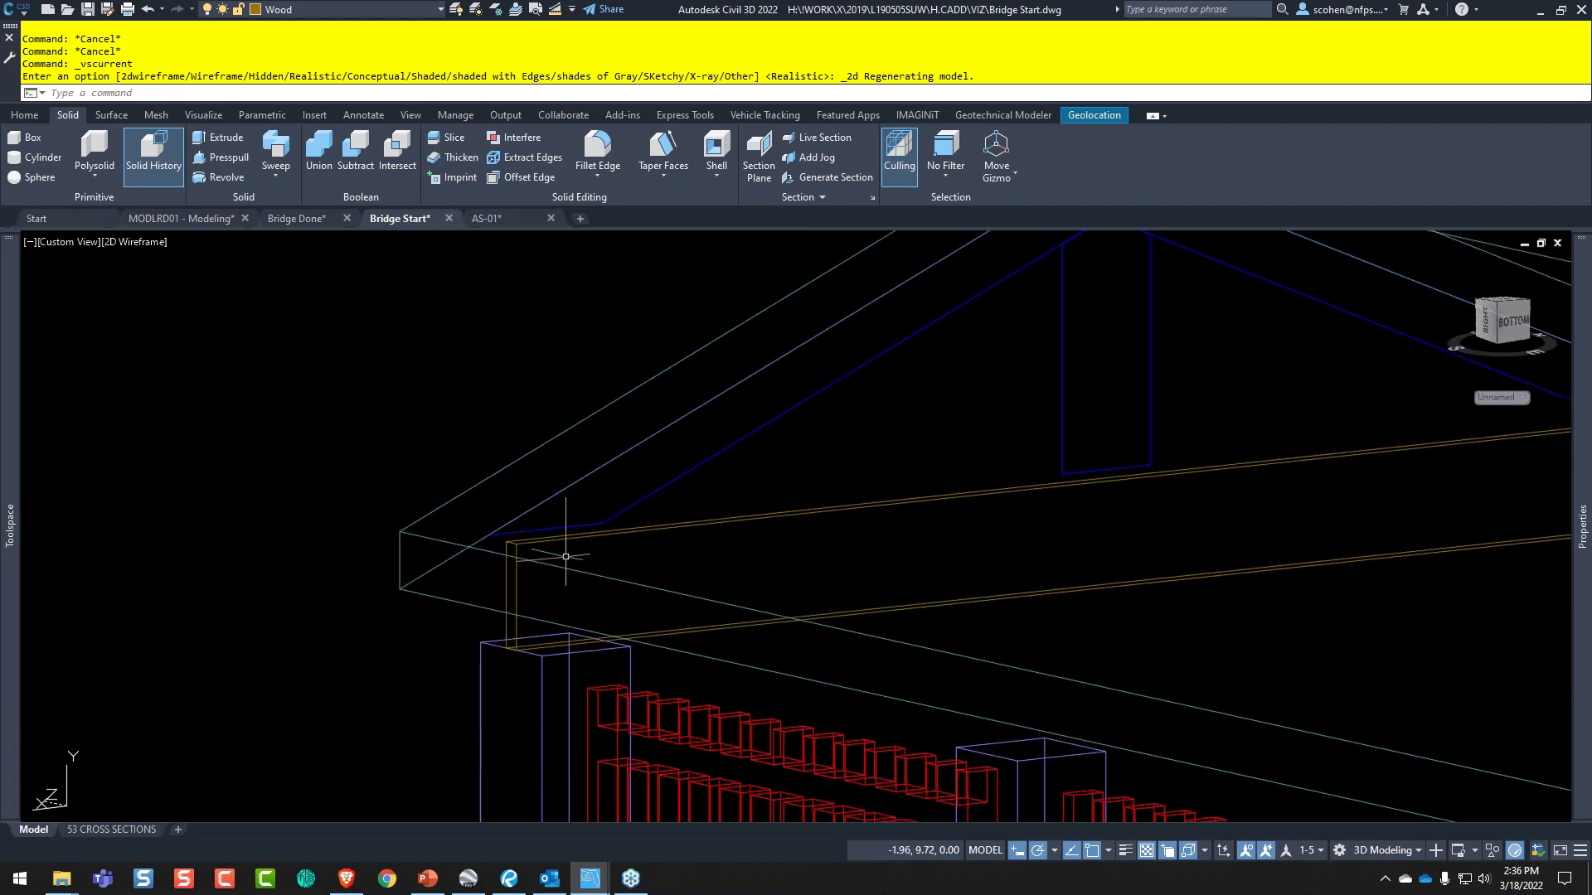
{"action": "scroll", "coordinate": [506, 659], "scroll_direction": "up", "scroll_amount": 4}
{"action": "scroll", "coordinate": [506, 659], "scroll_direction": "up", "scroll_amount": 2}
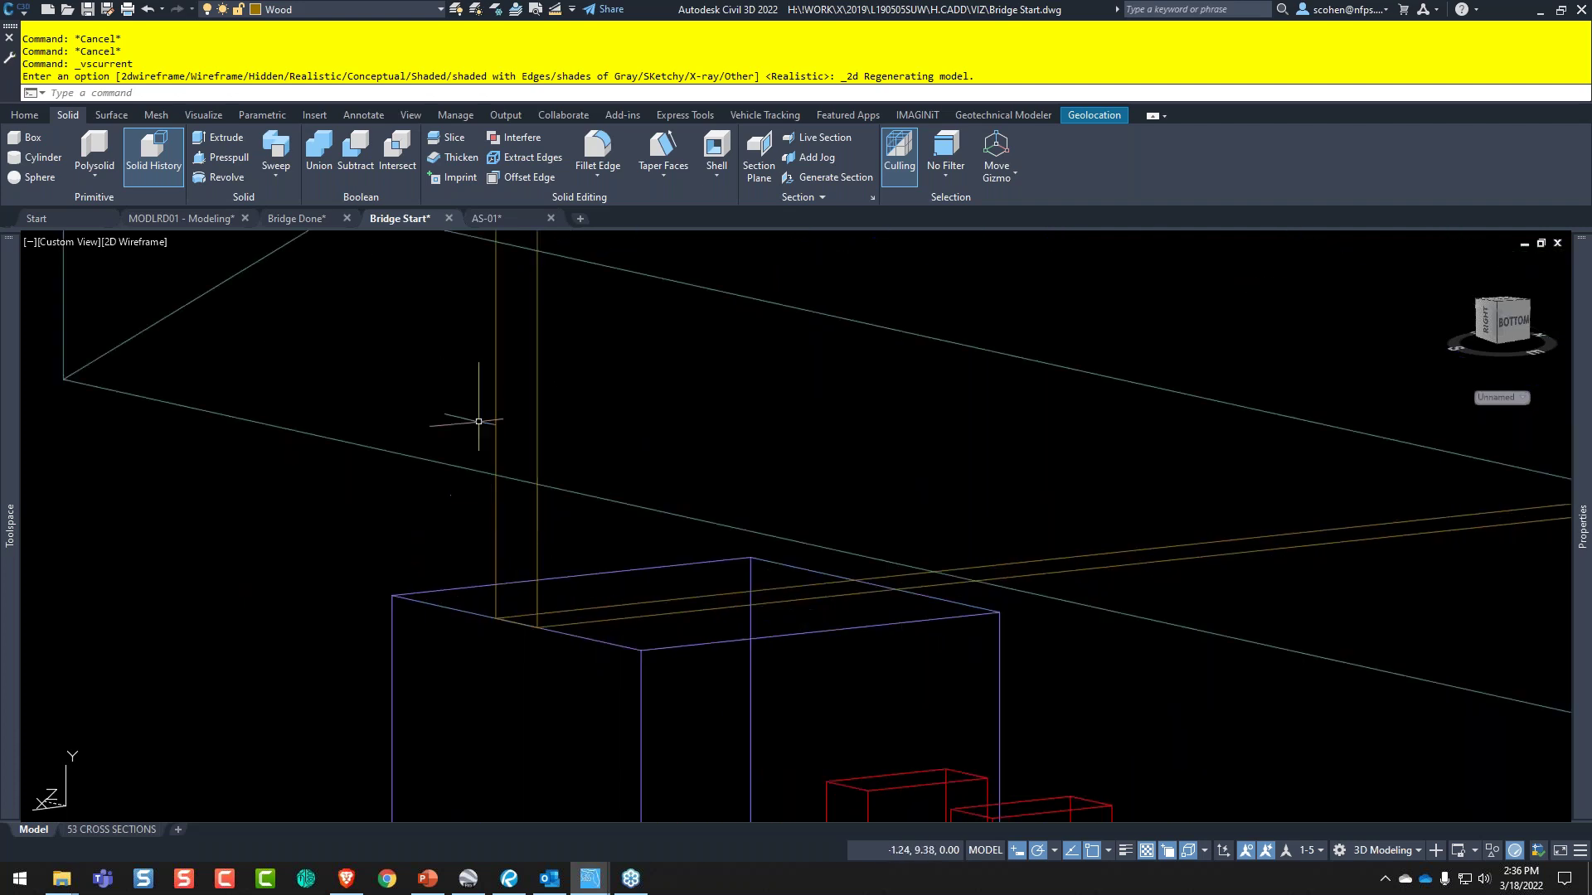
{"action": "middle_click_drag", "start_coordinate": [491, 335], "coordinate": [558, 612]}
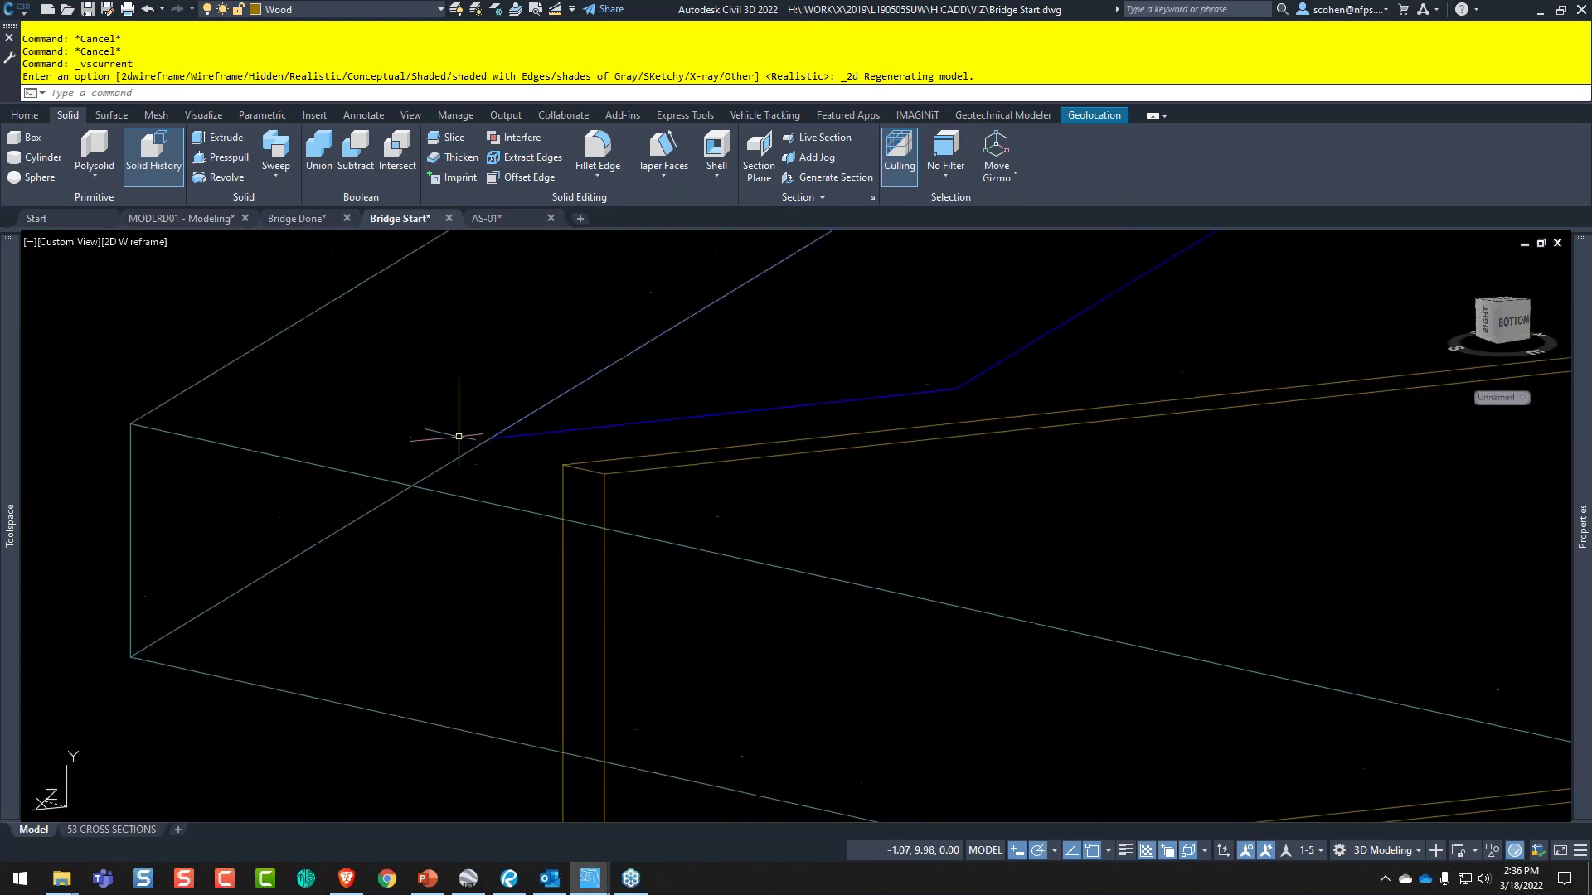
{"action": "scroll", "coordinate": [668, 481], "scroll_direction": "down", "scroll_amount": 4}
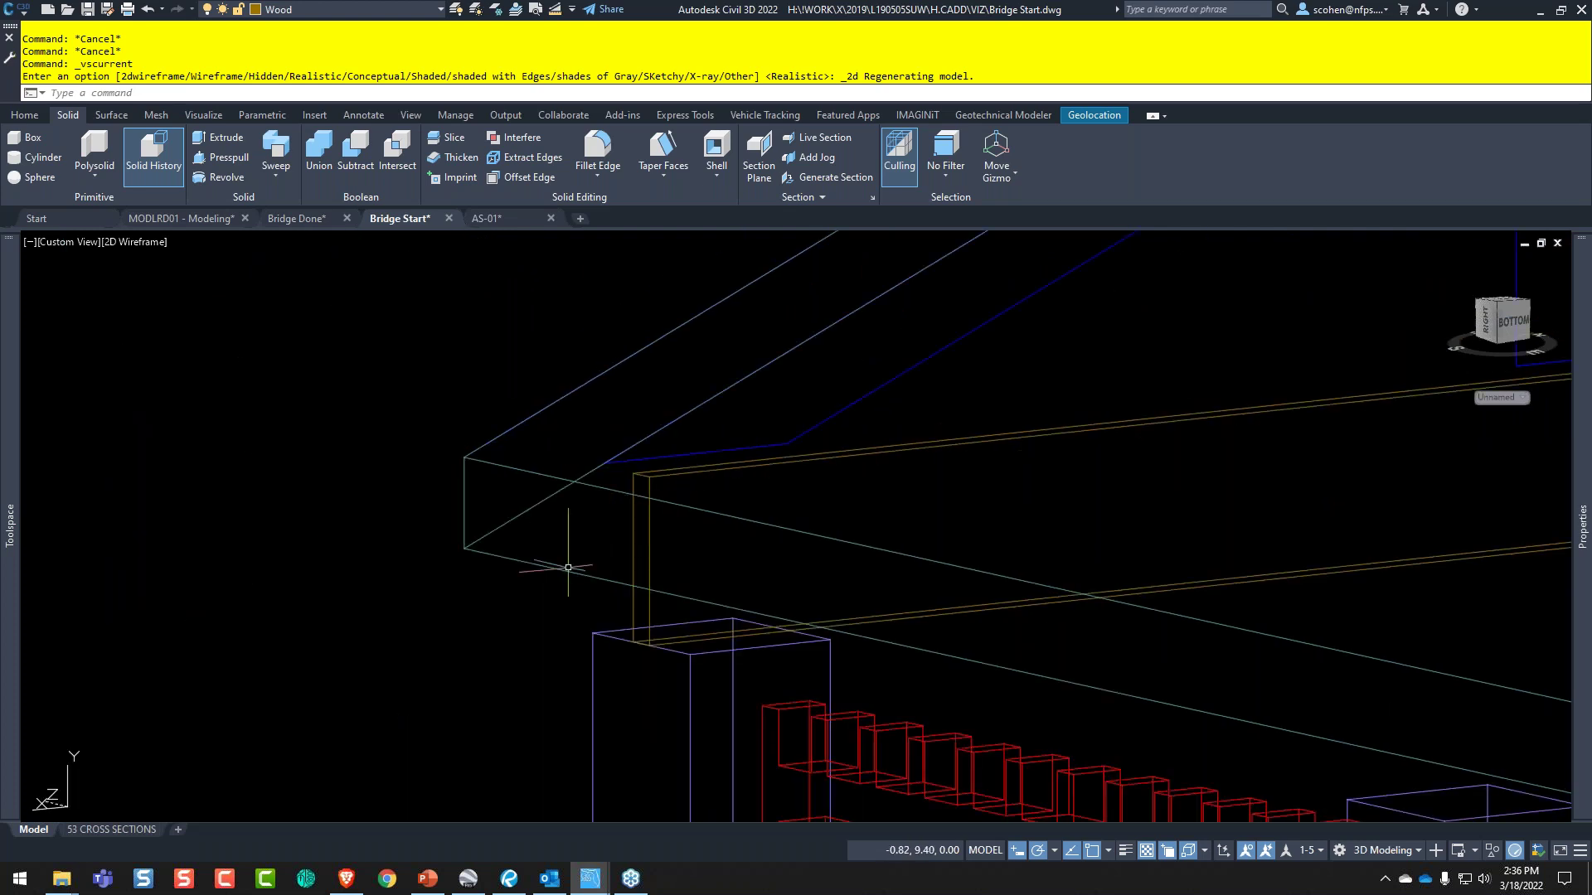
{"action": "type", "text": "l"}
{"action": "key", "text": "Return"}
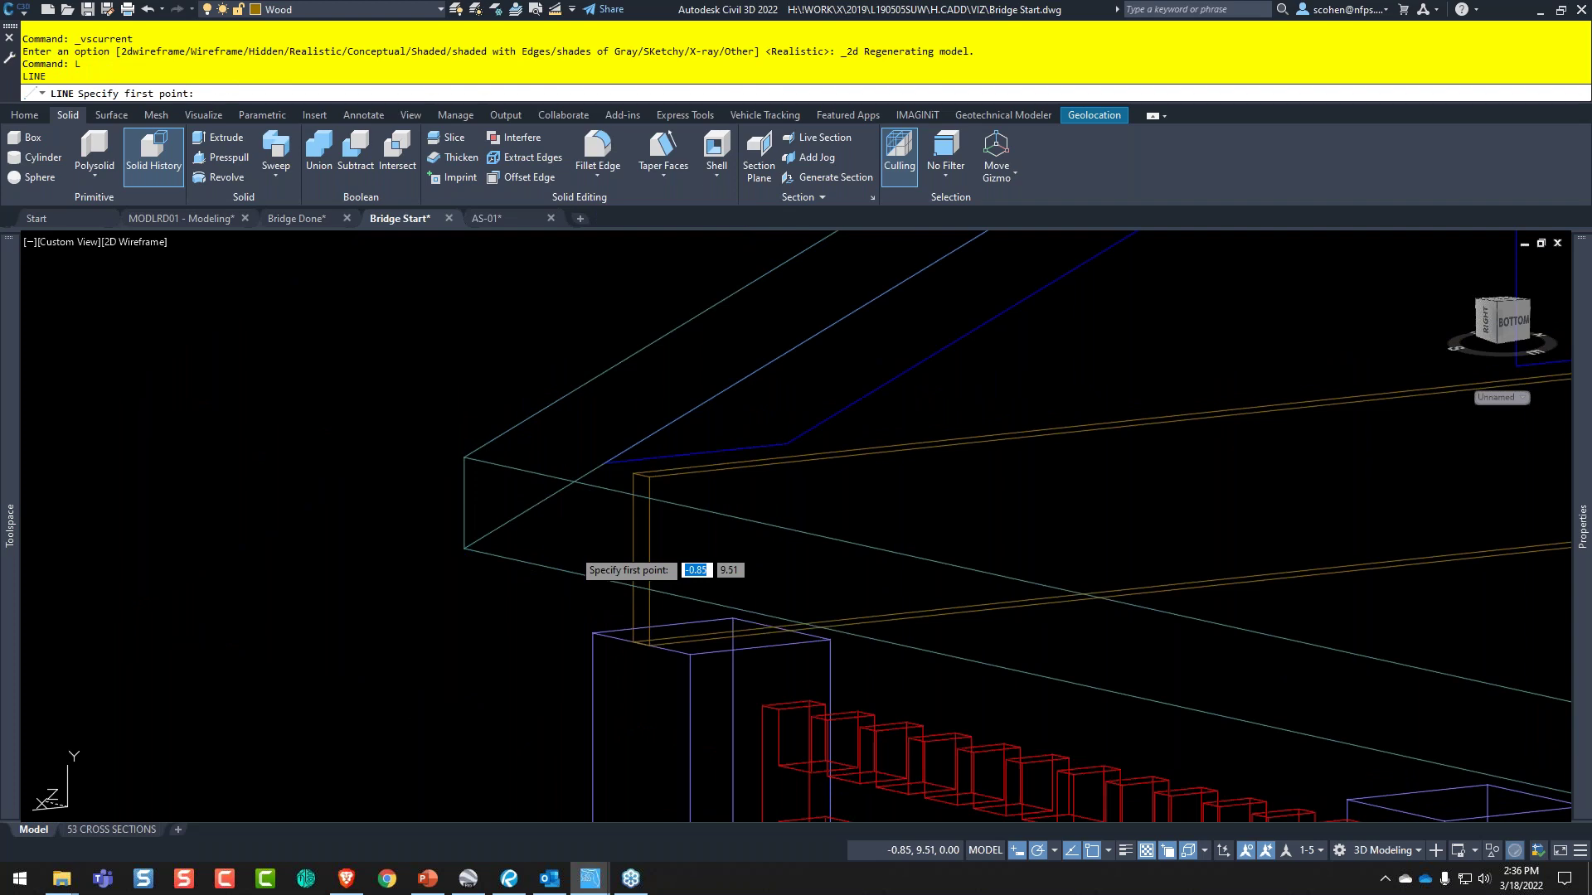
{"action": "right_click", "coordinate": [574, 545], "text": "shift"}
{"action": "key", "text": "r"}
{"action": "left_click", "coordinate": [571, 547]}
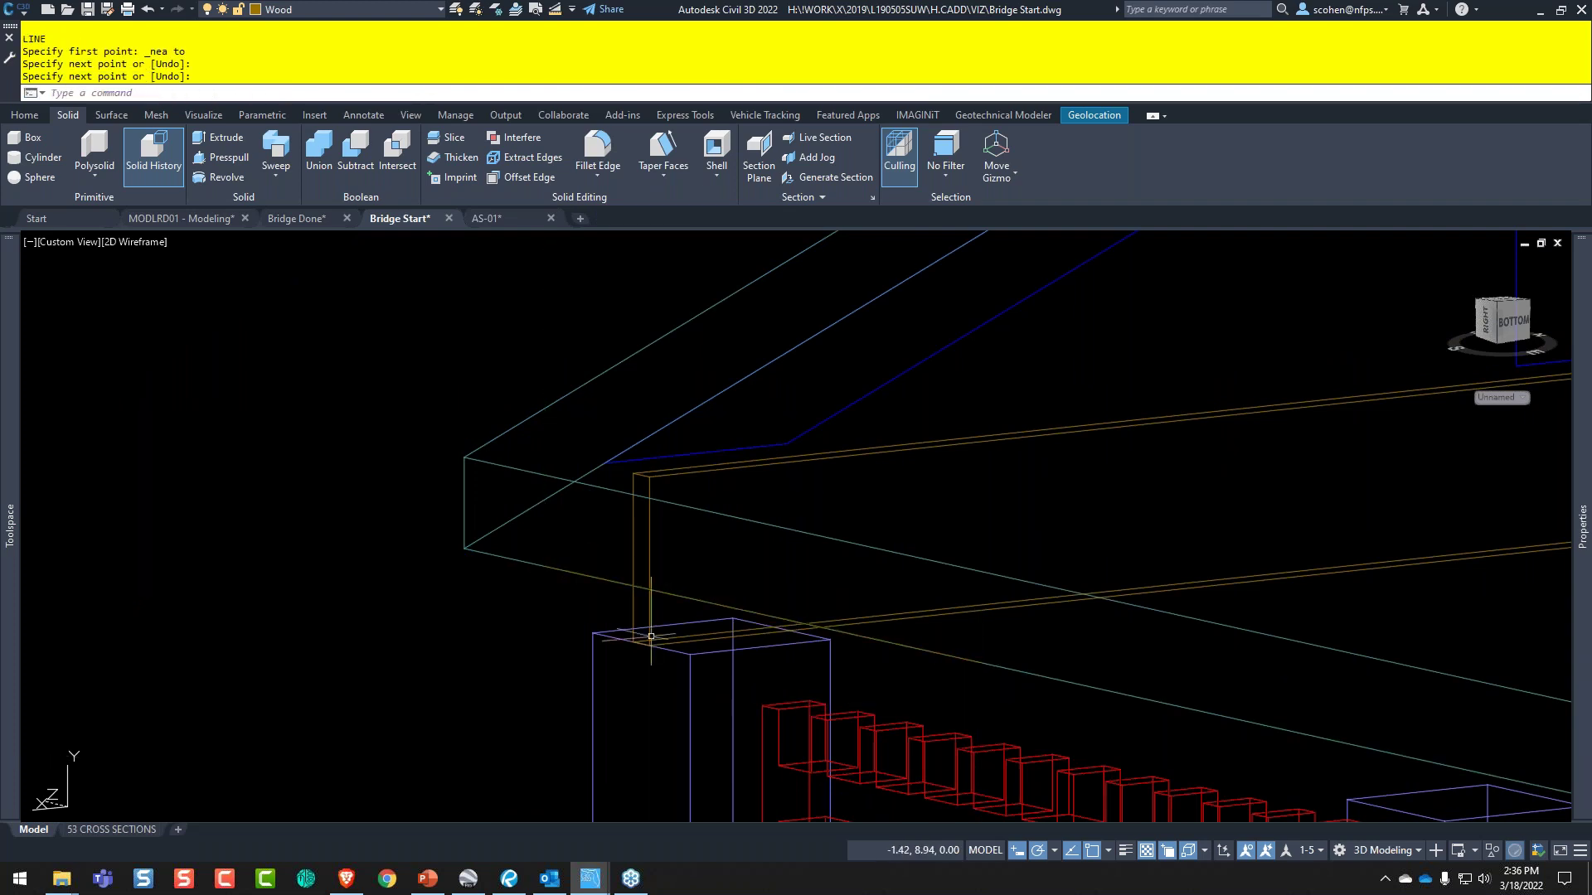
{"action": "right_click", "coordinate": [679, 571], "text": "shift"}
{"action": "left_click", "coordinate": [731, 369]}
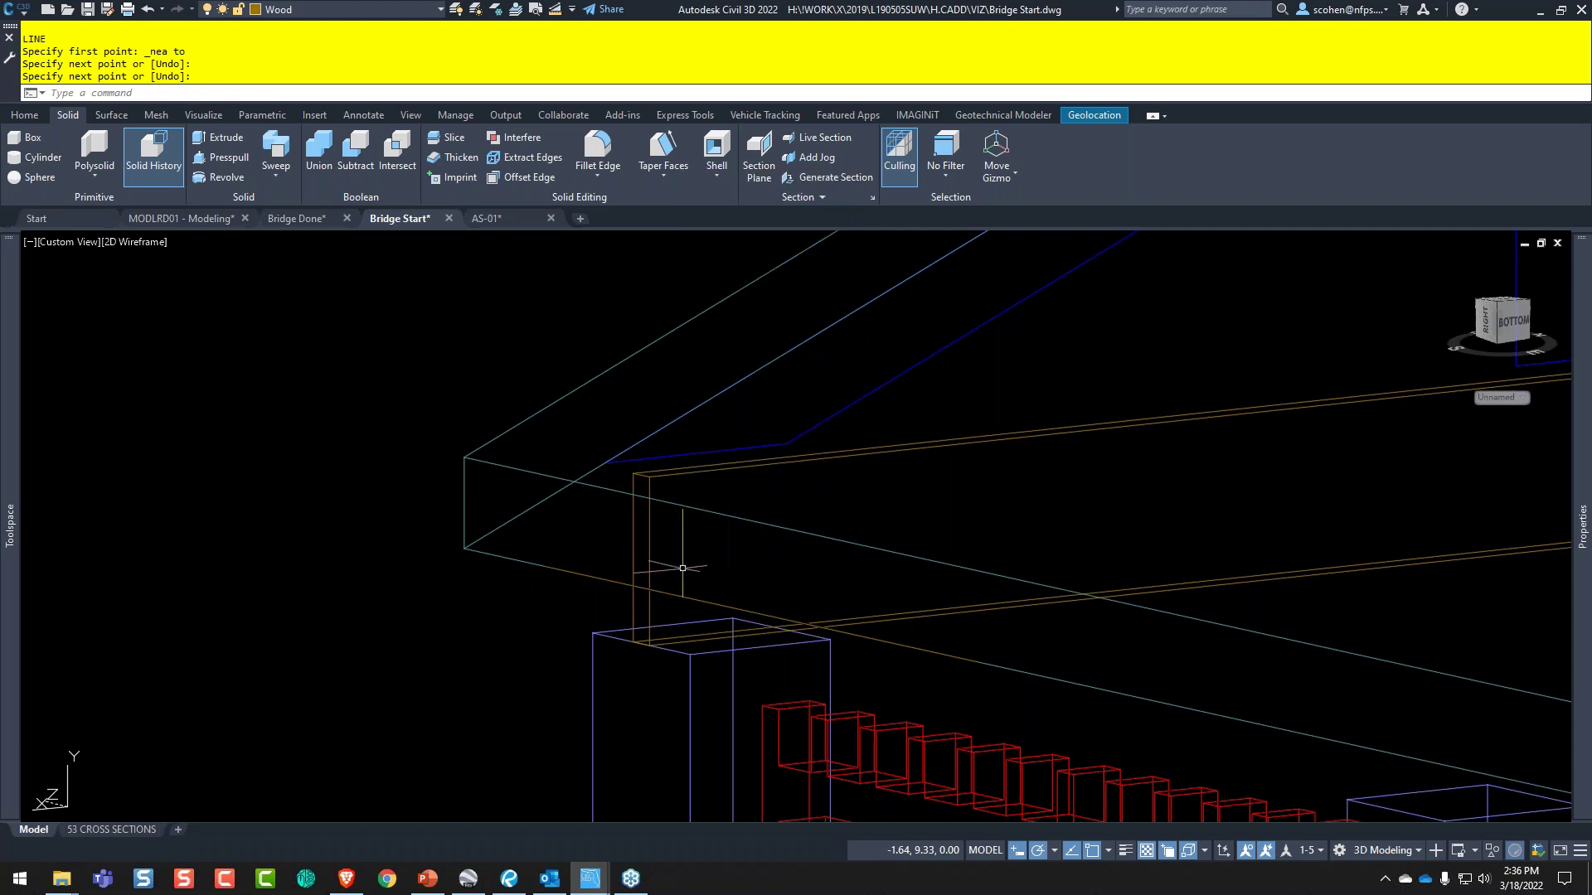
{"action": "key", "text": "Escape"}
{"action": "key", "text": "Escape"}
{"action": "key", "text": "Escape"}
- Start a line at the nearest point on the vertical end edge of the cross beam, just above the post
{"action": "key", "text": "Return"}
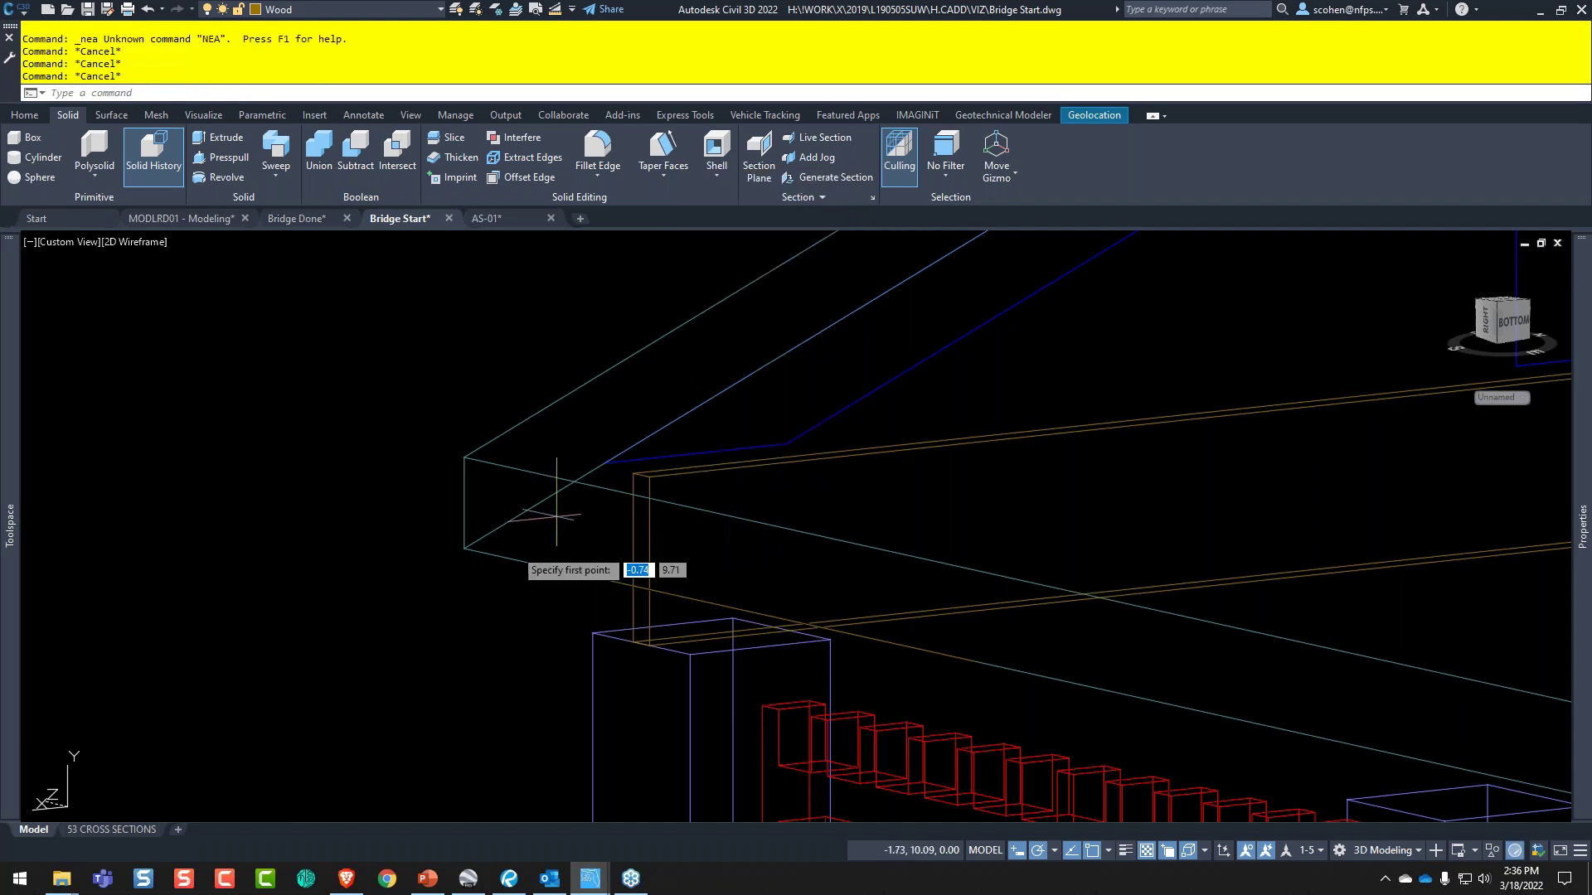
{"action": "right_click", "coordinate": [407, 634], "text": "shift"}
{"action": "left_click", "coordinate": [448, 638]}
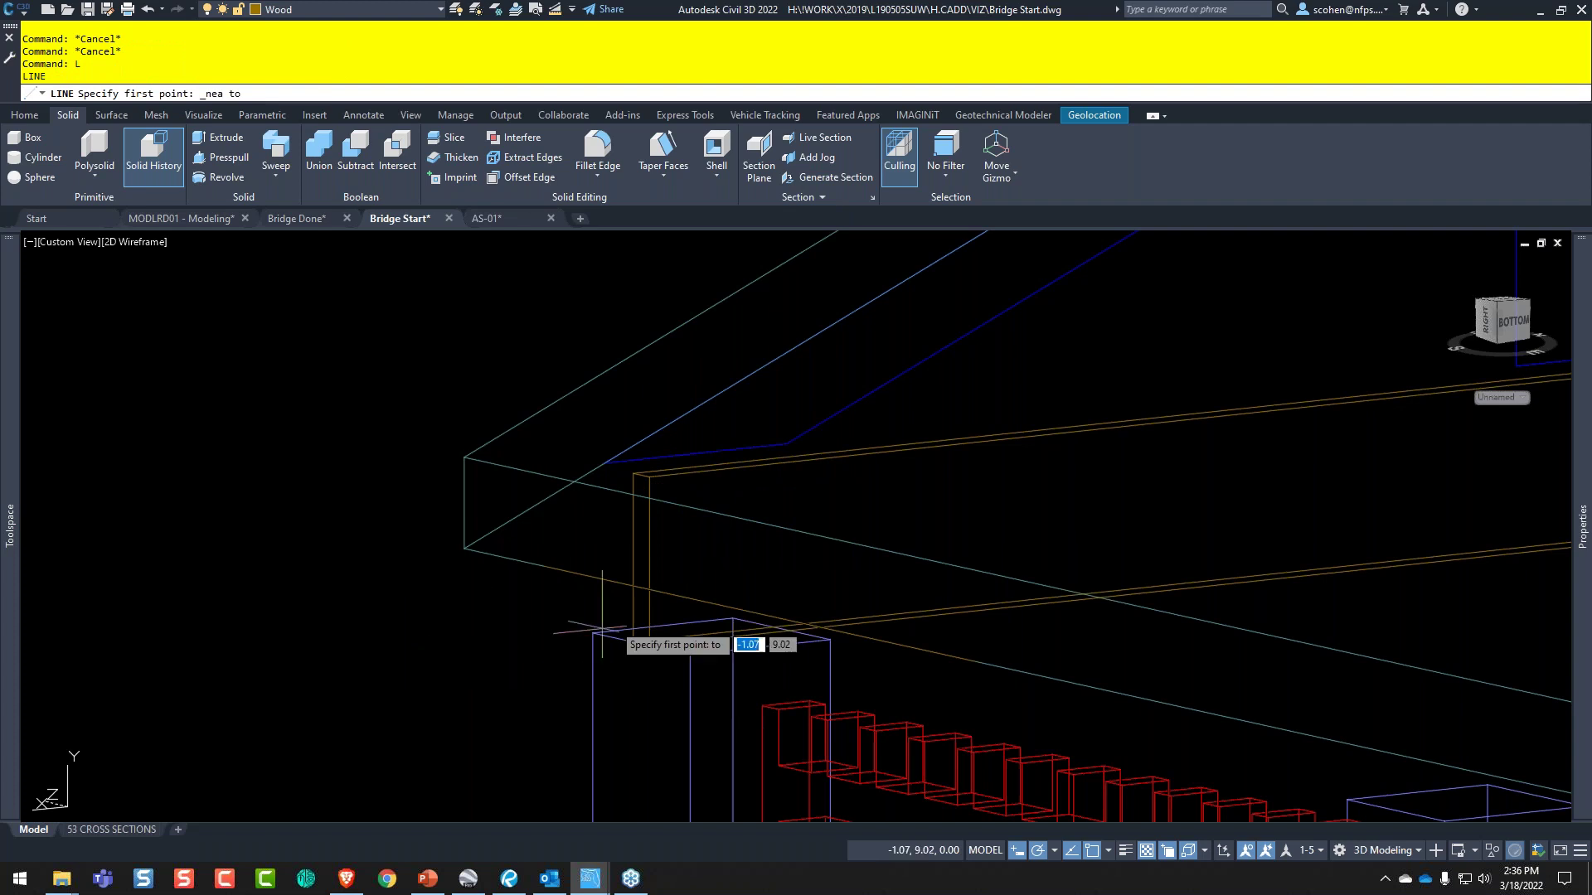
{"action": "left_click", "coordinate": [635, 608]}
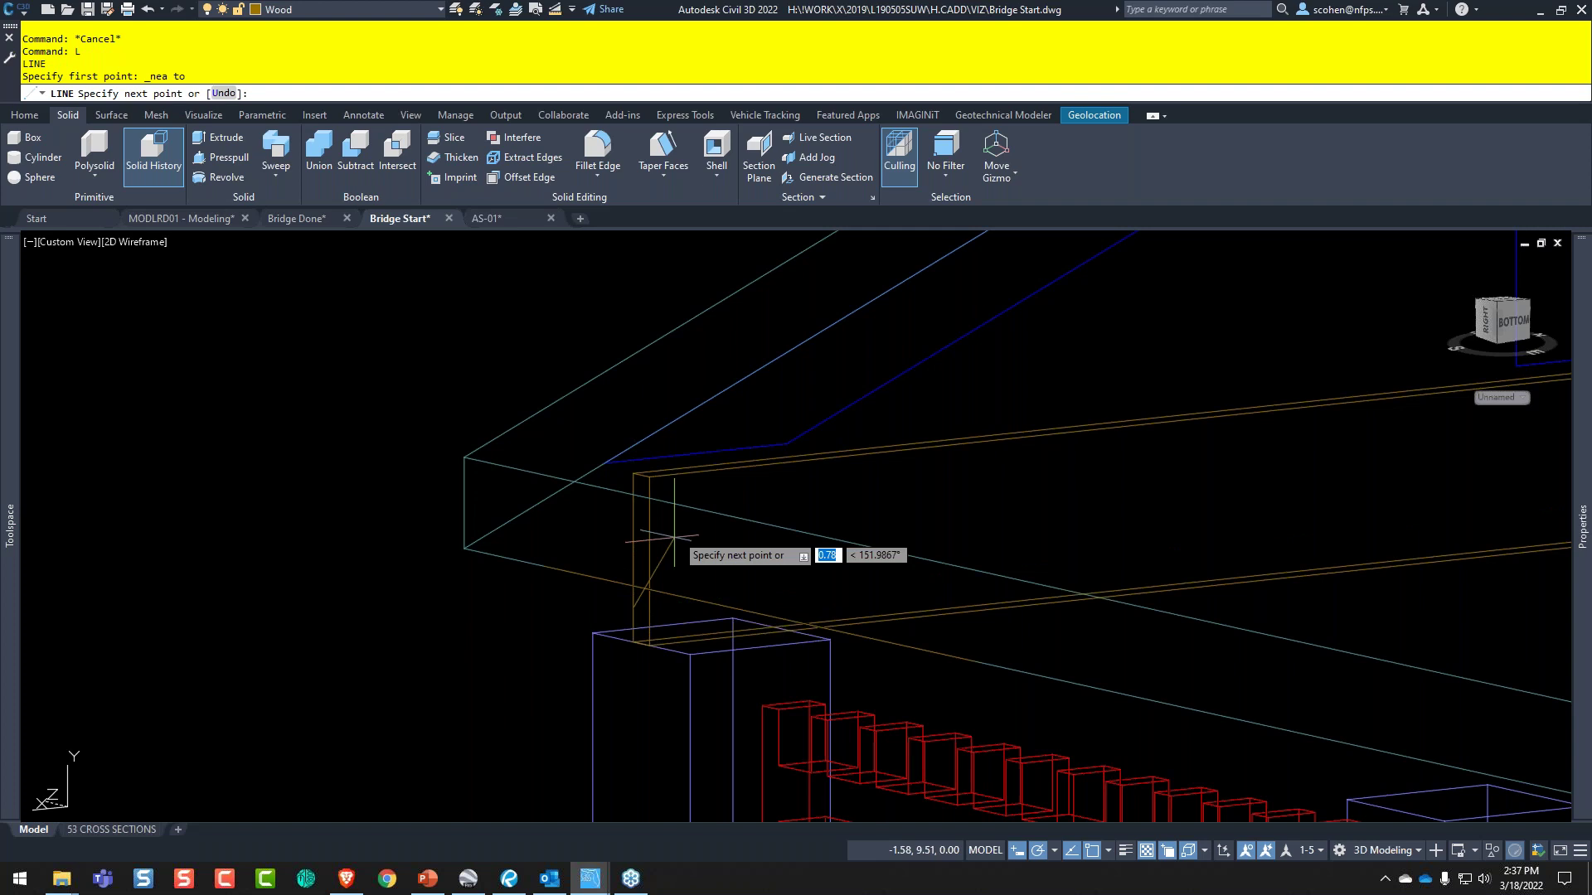
{"action": "key", "text": "alt+Tab"}
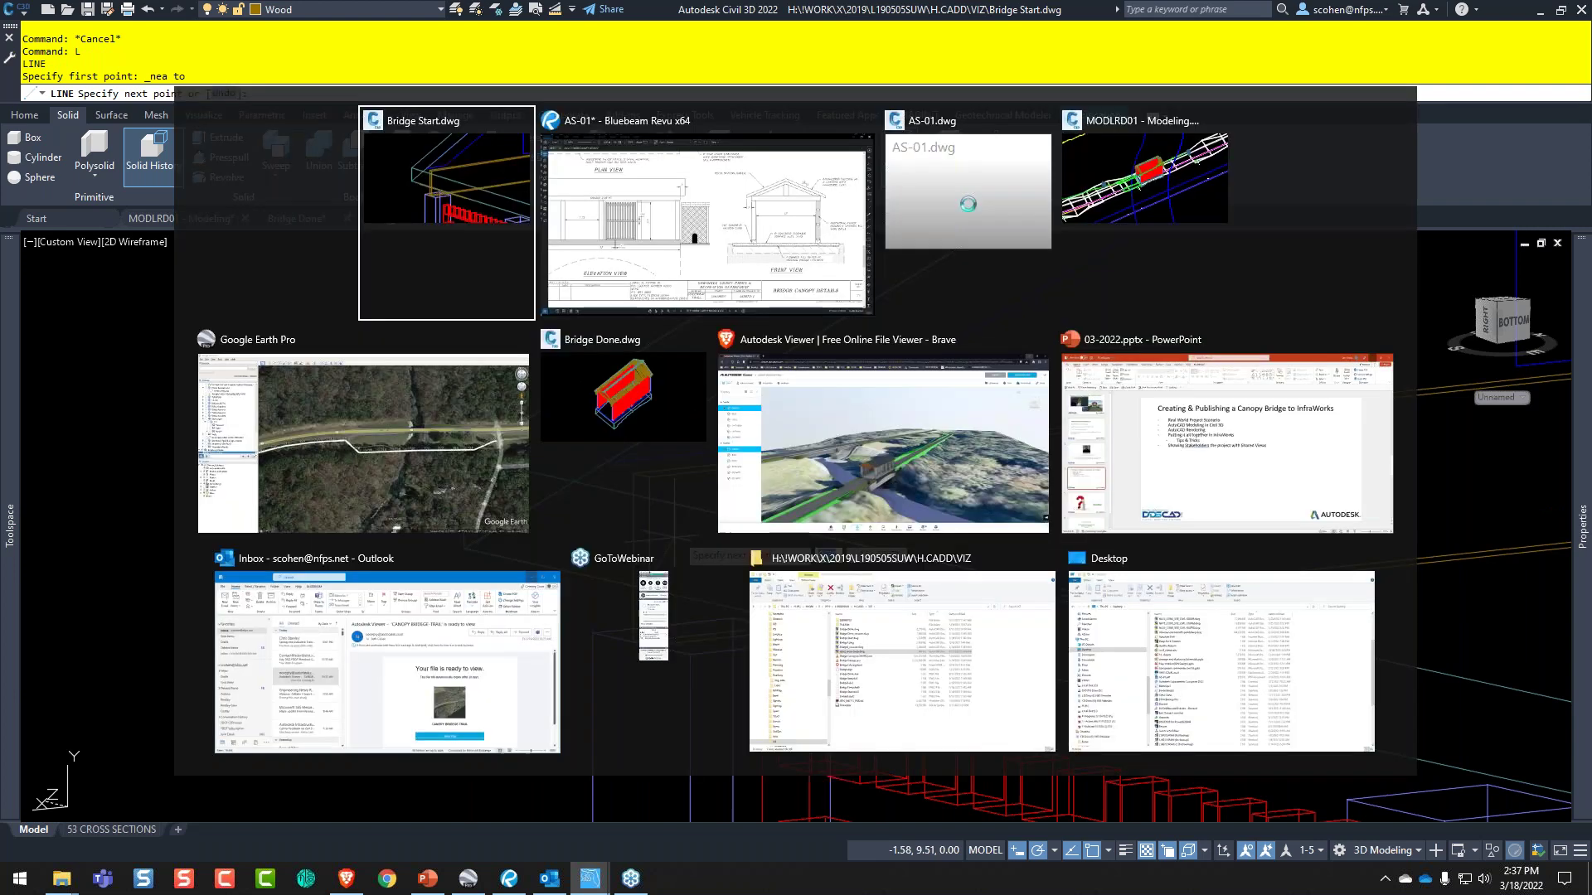
{"action": "key", "text": "alt+Tab"}
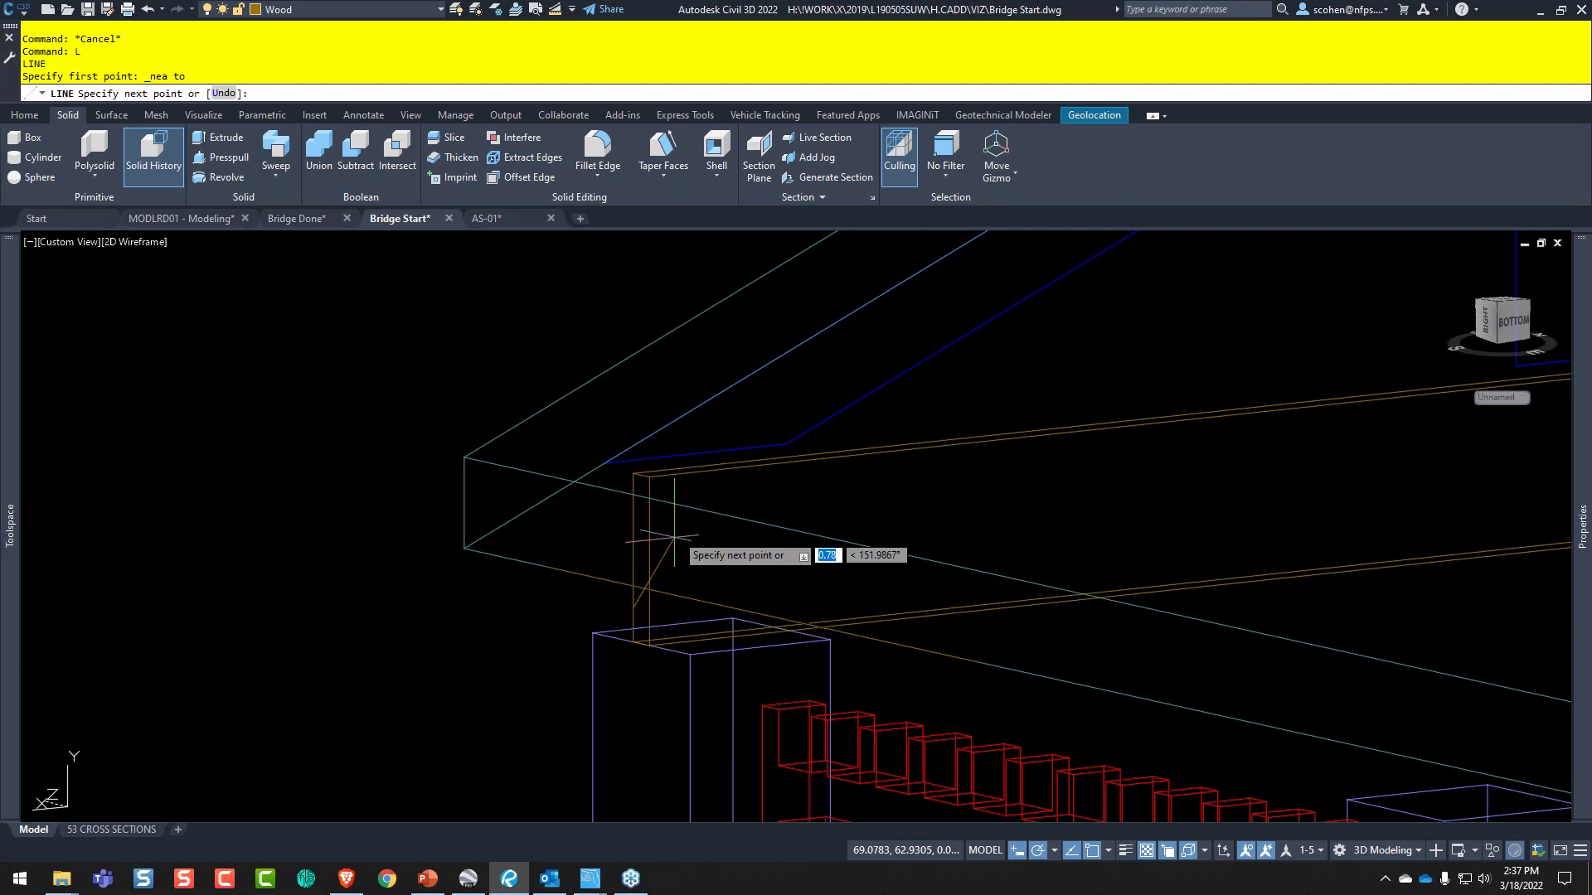
{"action": "key", "text": "alt+Tab"}
{"action": "key", "text": "Tab"}
{"action": "key", "text": "Tab"}
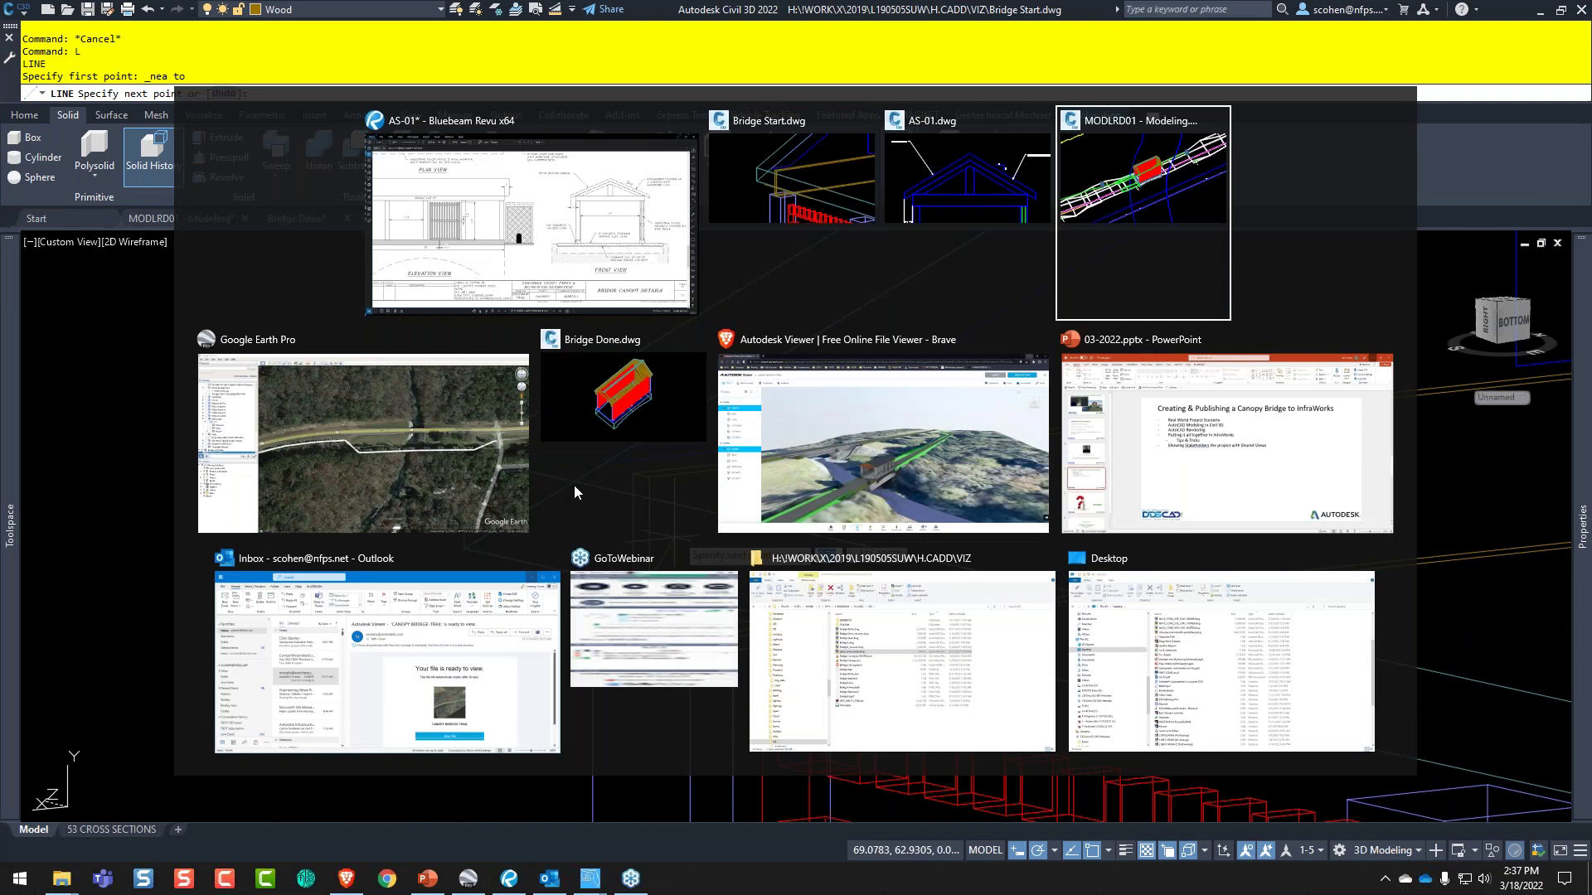
{"action": "key", "text": "Escape"}
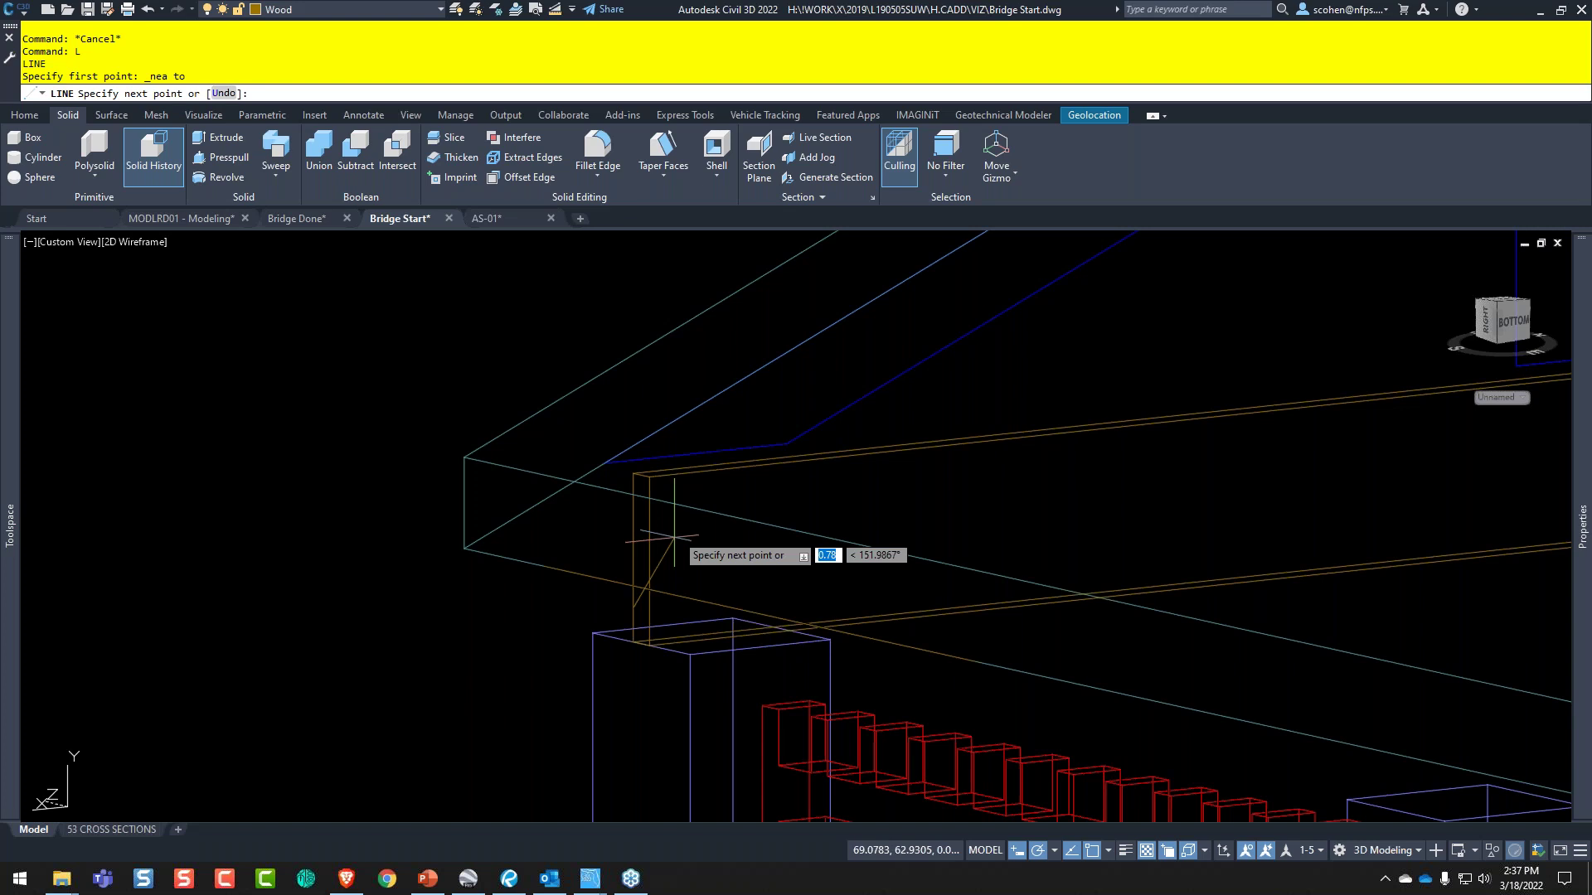
{"action": "key", "text": "alt+Tab"}
{"action": "key", "text": "Escape"}
{"action": "key", "text": "alt+Tab"}
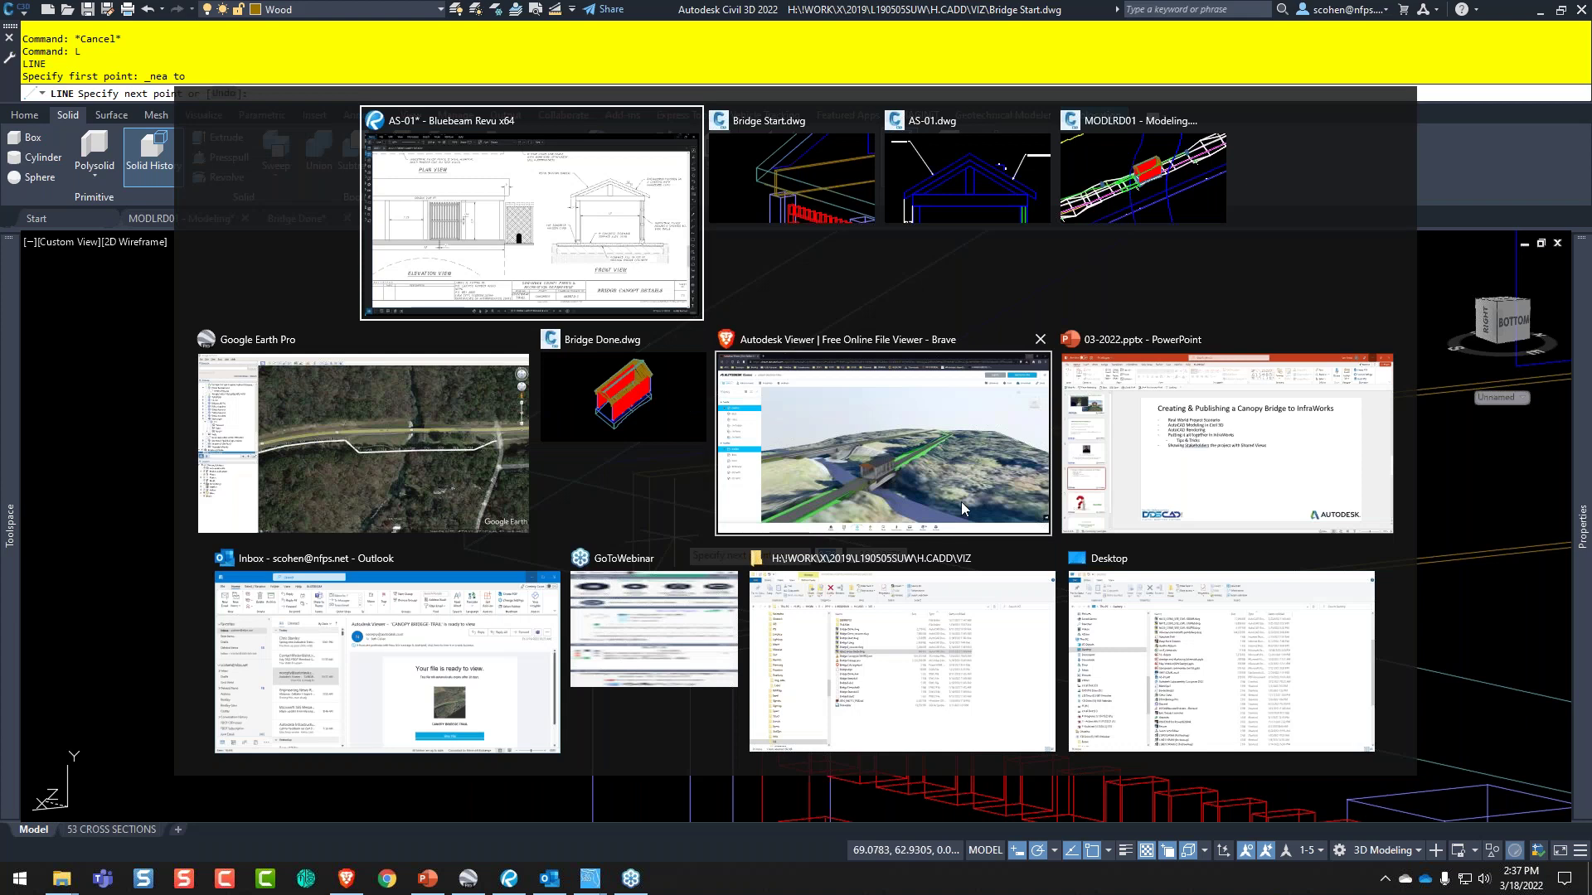
{"action": "key", "text": "shift+Tab"}
{"action": "key", "text": "Escape"}
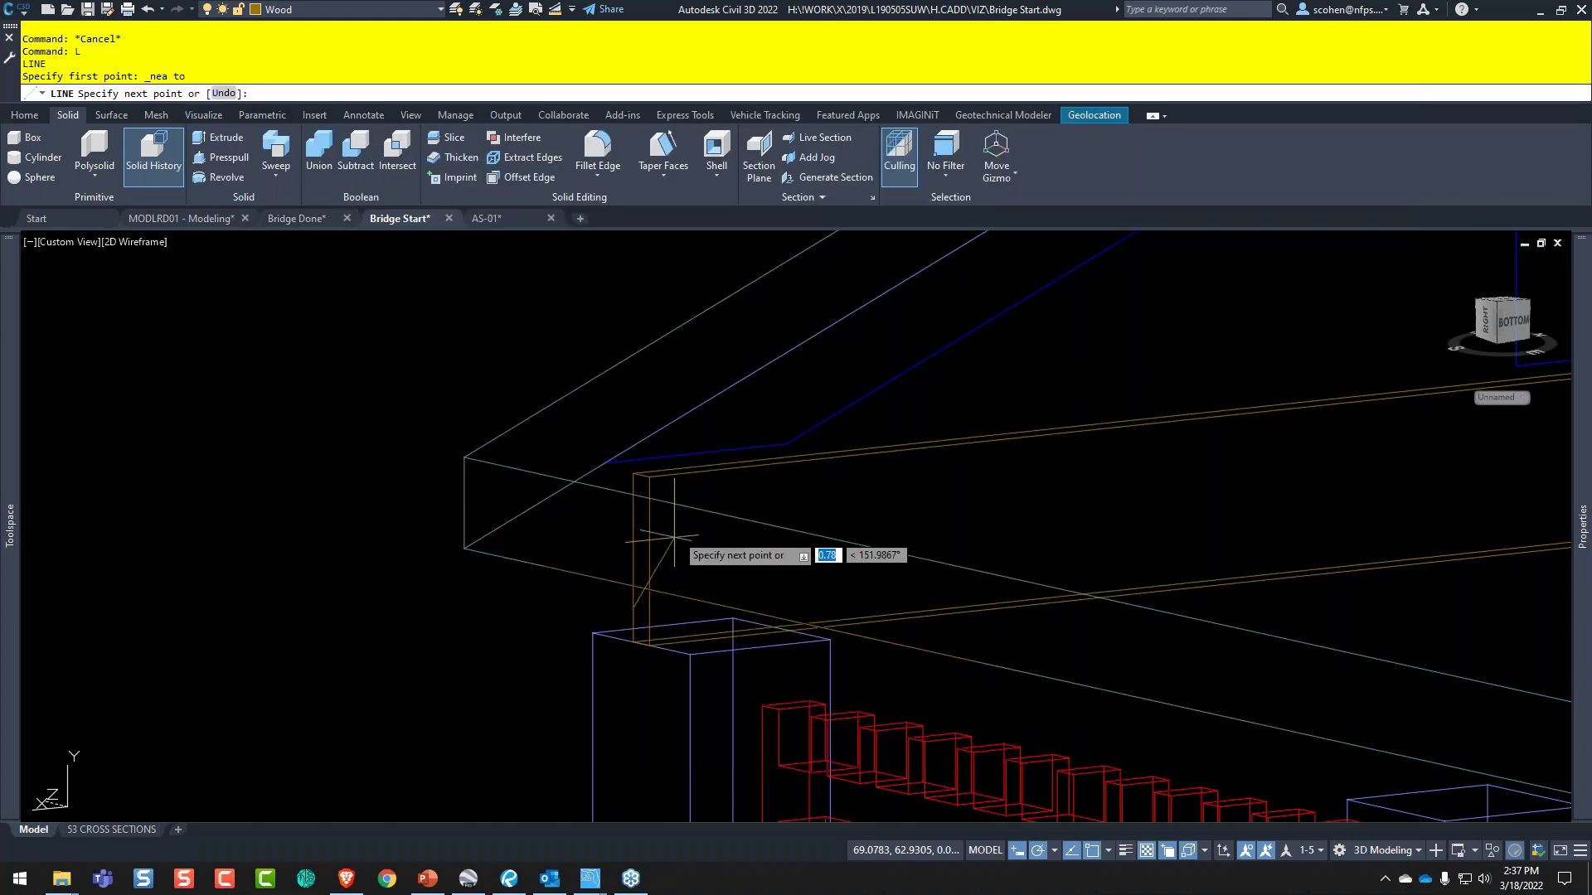
{"action": "key", "text": "alt+Tab"}
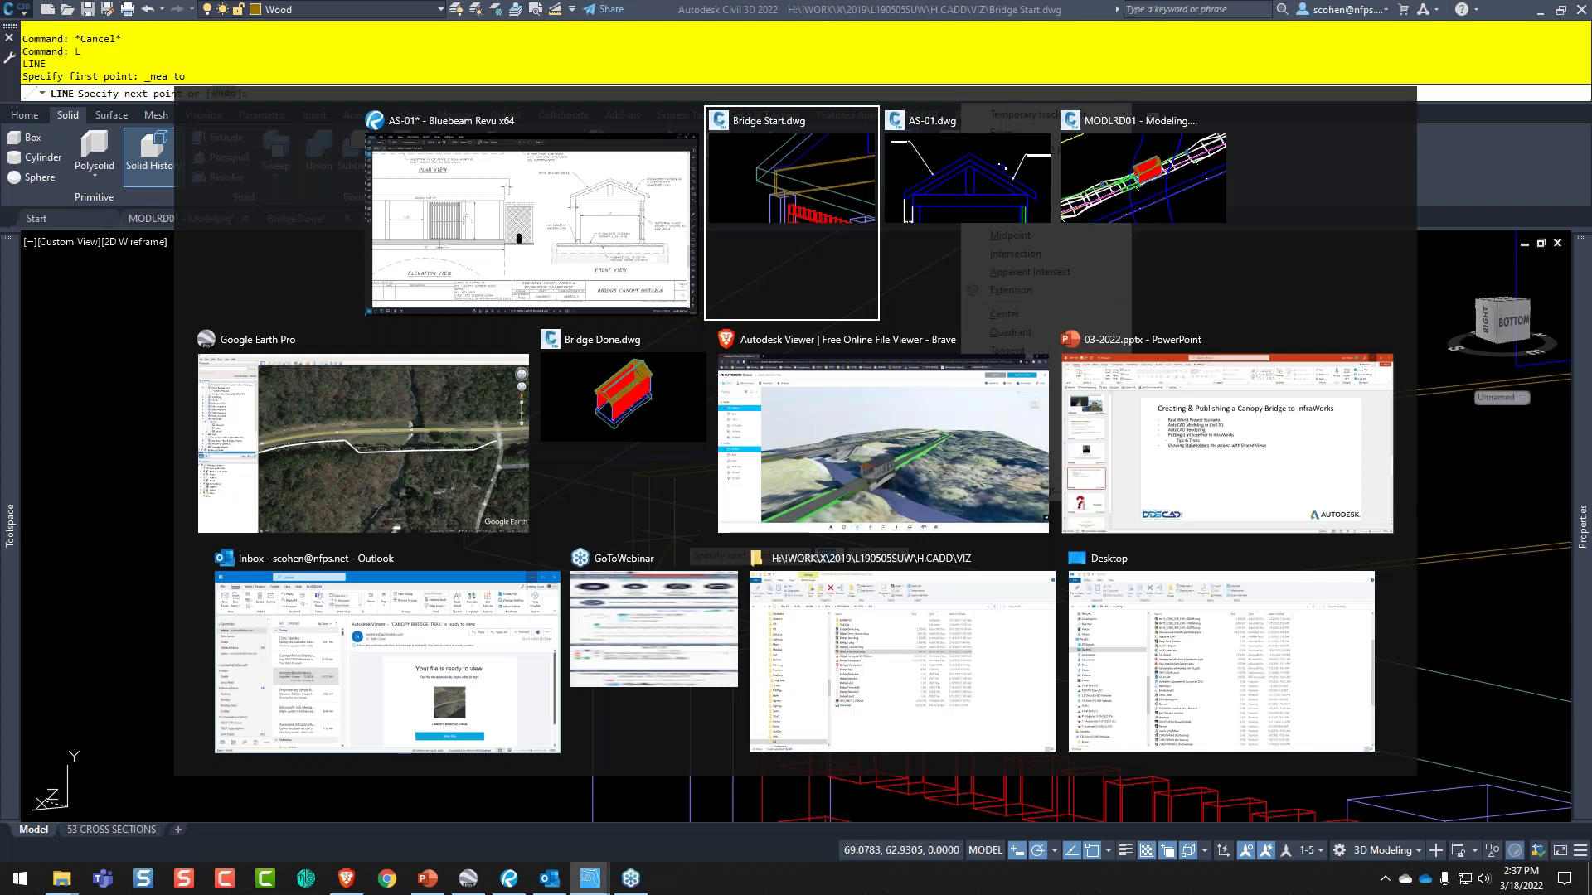
{"action": "key", "text": "Escape"}
- Finish the line at the top corner of the cross beam's end and leave the Line command
{"action": "left_click", "coordinate": [633, 474]}
{"action": "key", "text": "Escape"}
{"action": "key", "text": "Escape"}
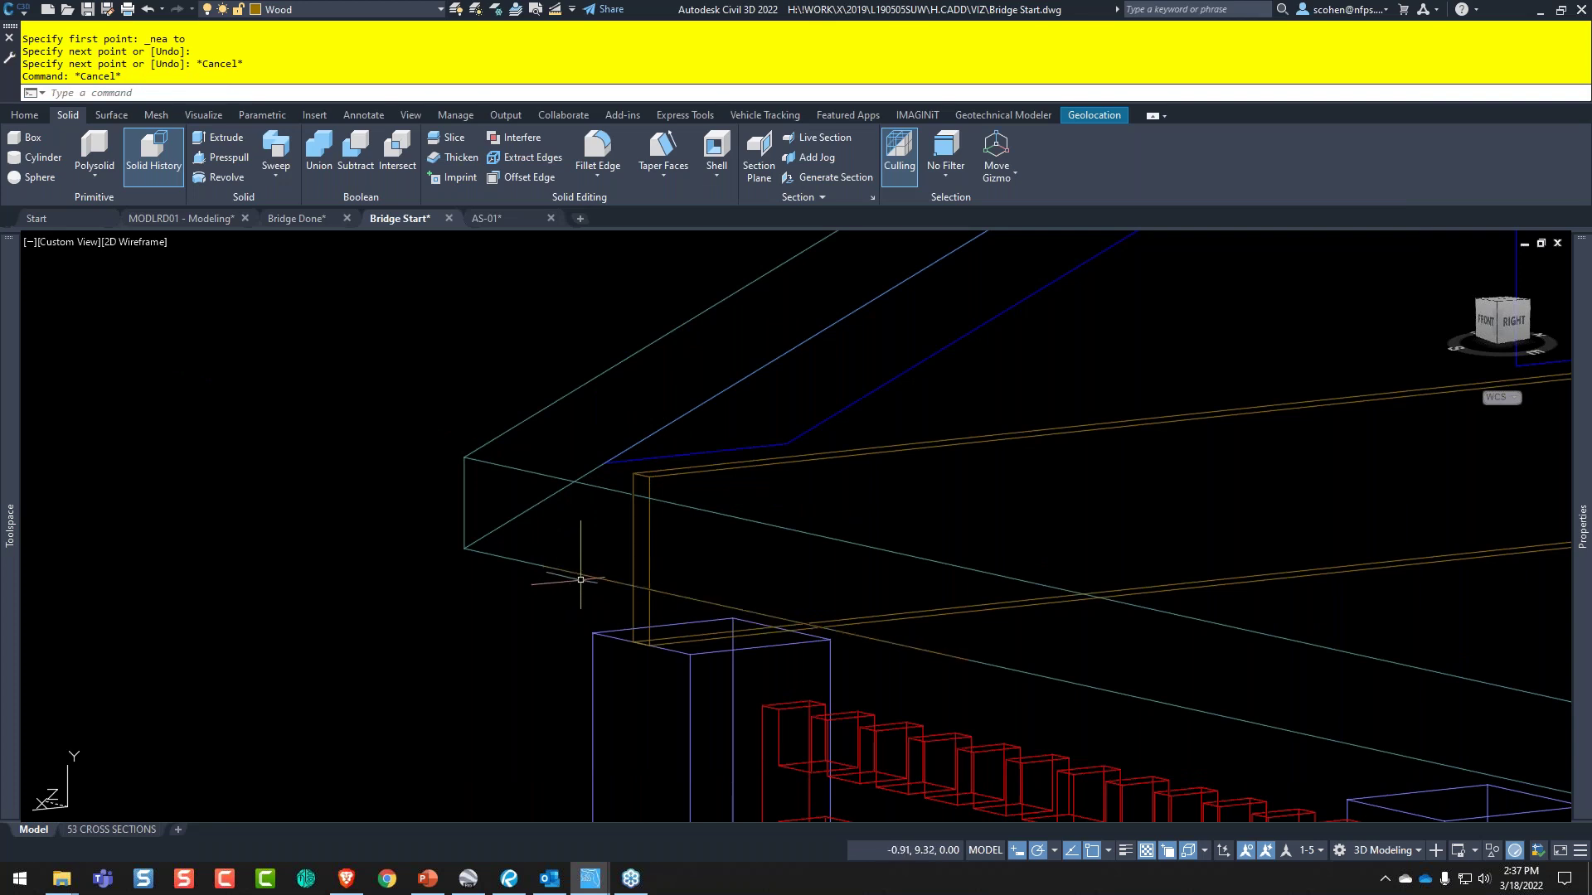
- Draw a line about 2.04 long at 0° outward from the apparent intersection of the roof's lower edge and the beam's vertical end edge
{"action": "scroll", "coordinate": [580, 576], "scroll_direction": "up", "scroll_amount": 2}
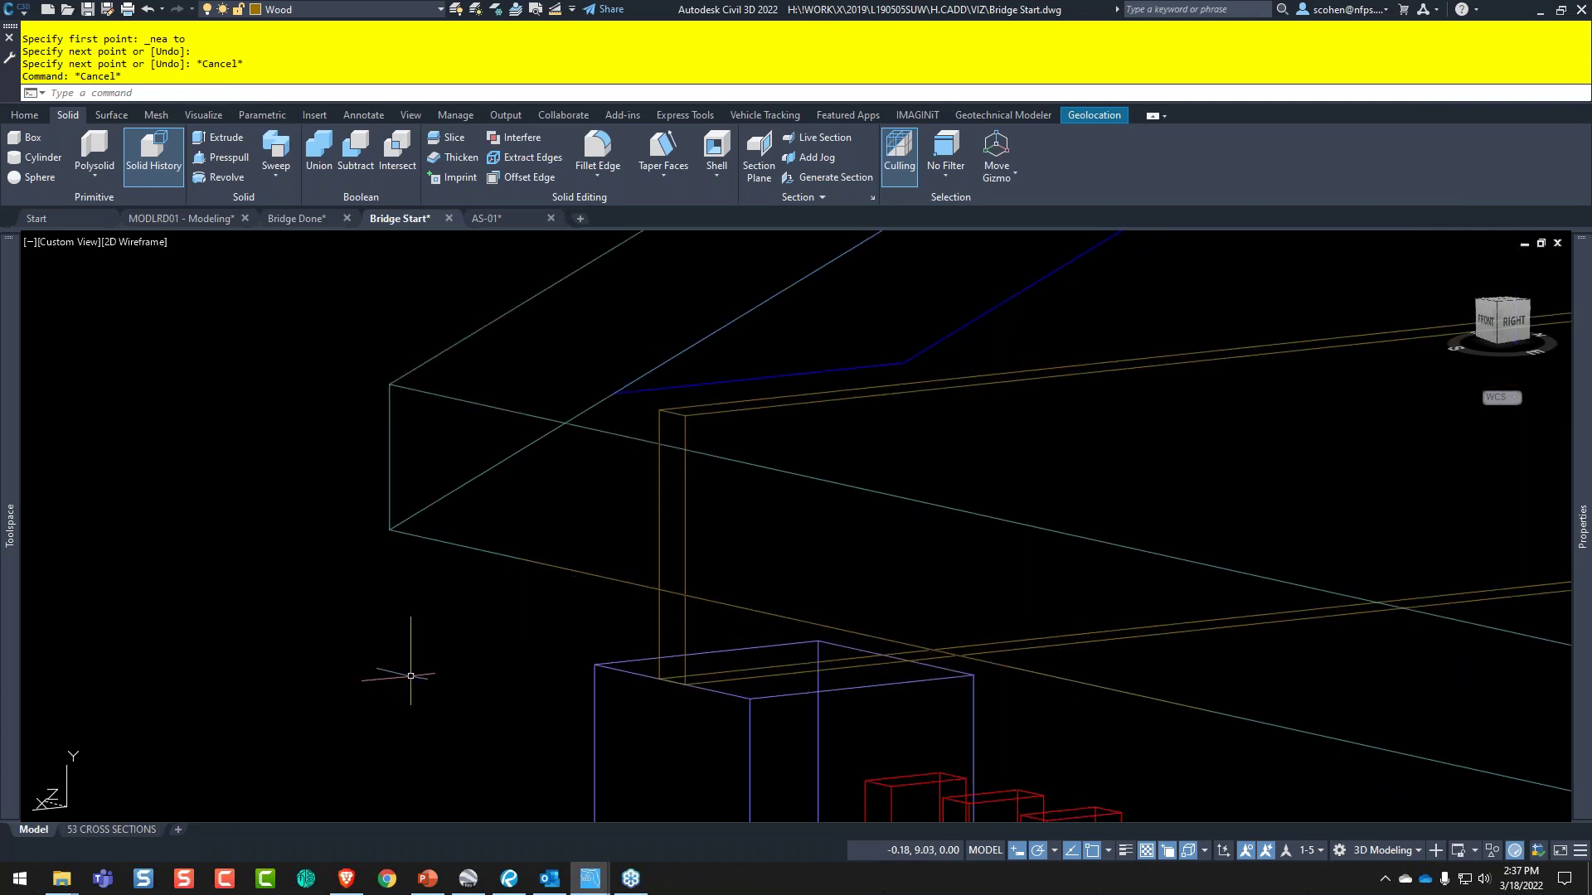
{"action": "type", "text": "l"}
{"action": "key", "text": "Return"}
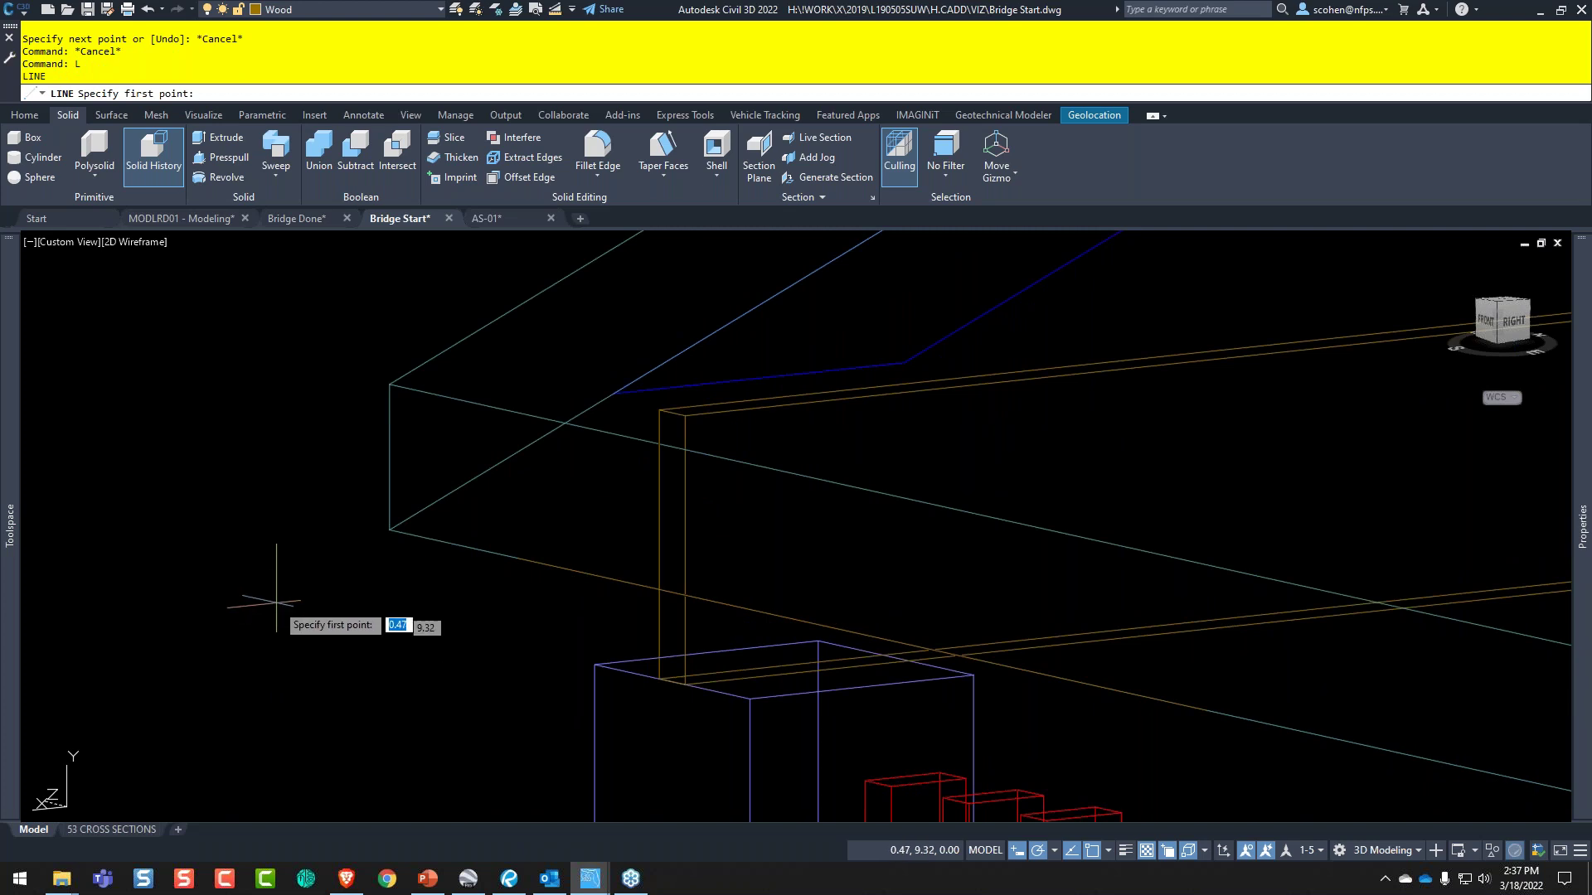
{"action": "right_click", "coordinate": [280, 600], "text": "shift"}
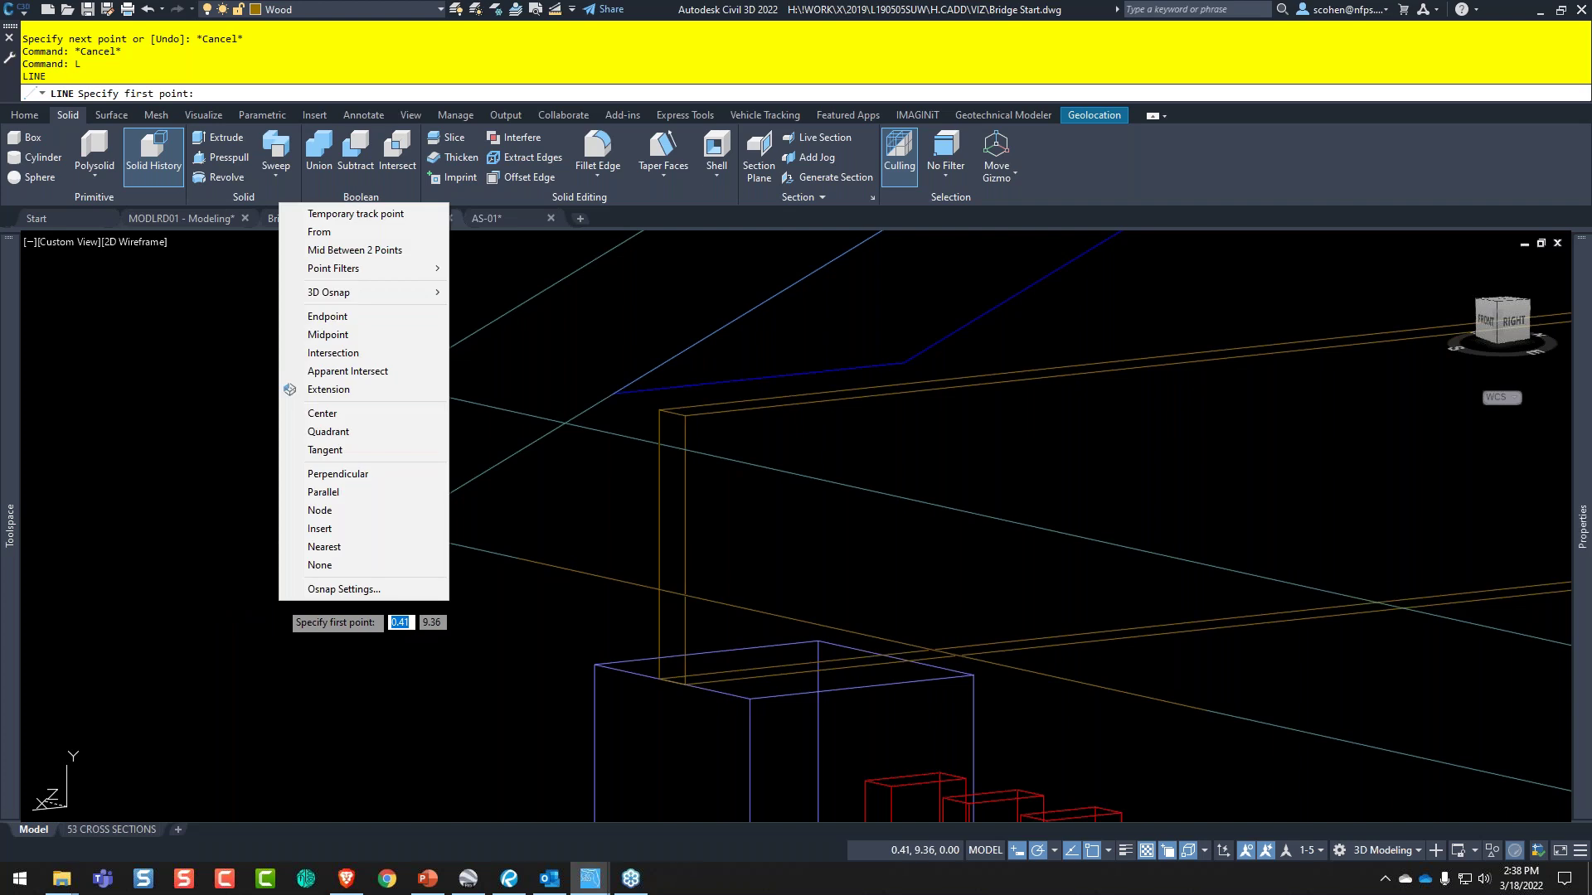
{"action": "left_click", "coordinate": [400, 373]}
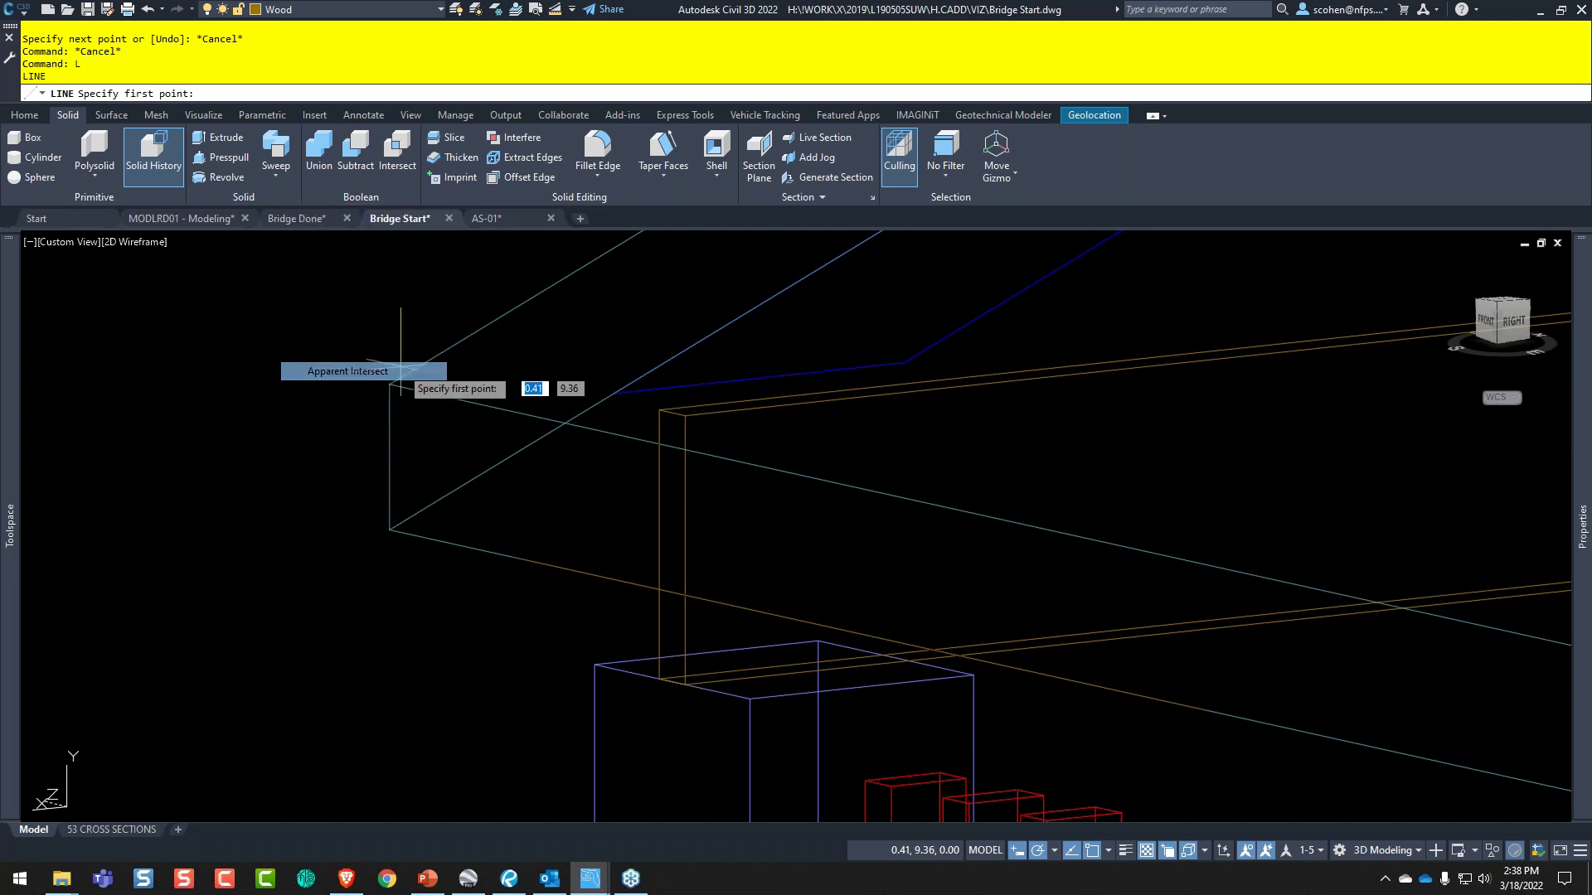
{"action": "left_click", "coordinate": [660, 588]}
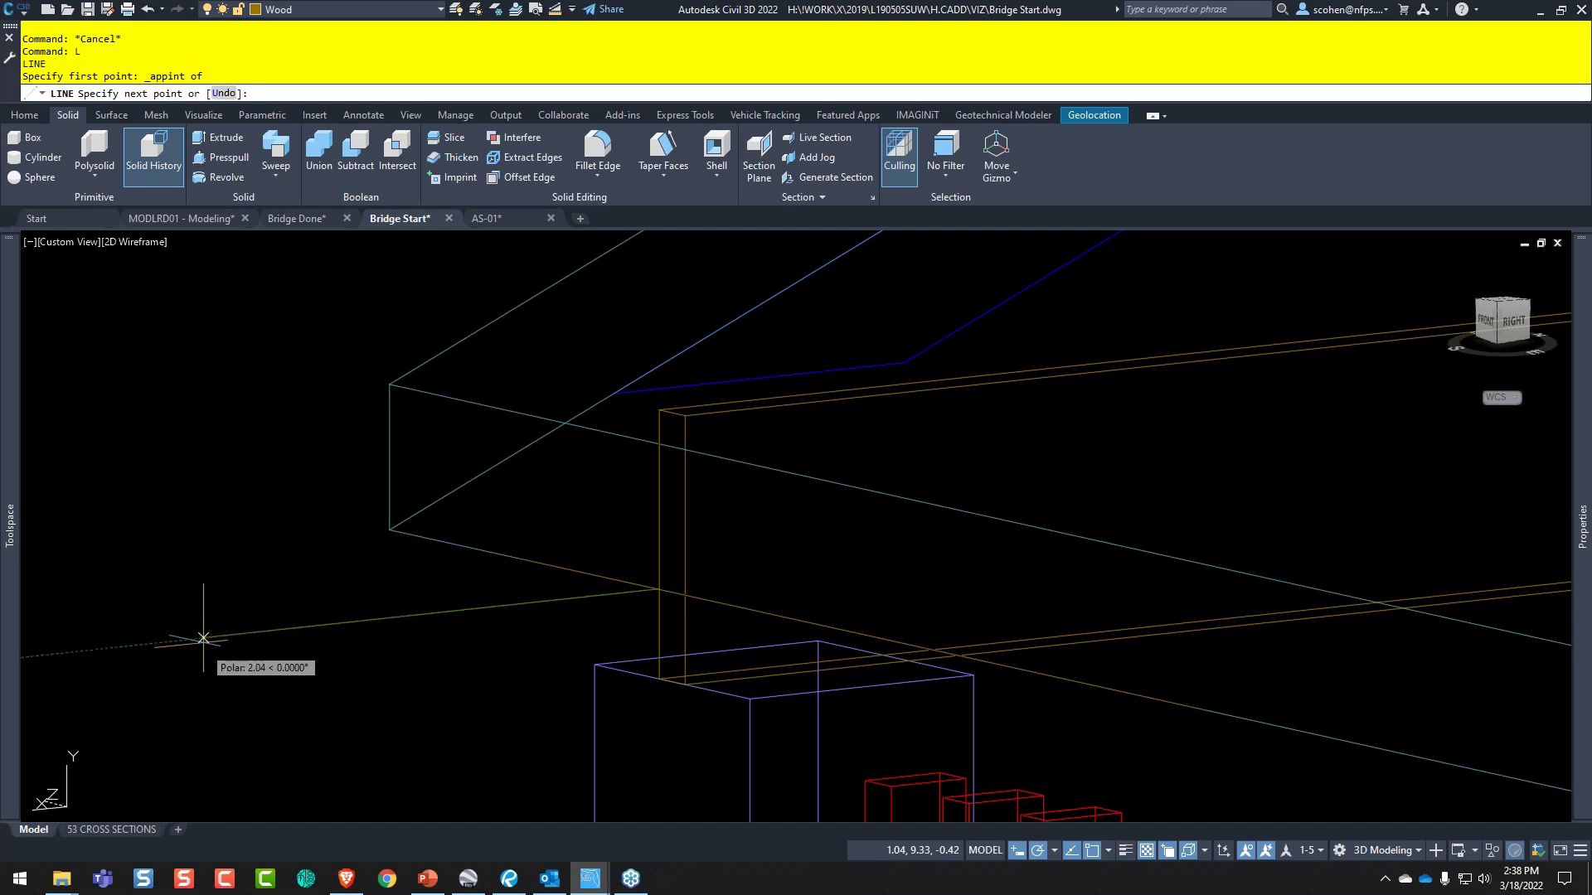
{"action": "left_click", "coordinate": [203, 639]}
{"action": "key", "text": "Escape"}
{"action": "key", "text": "Escape"}
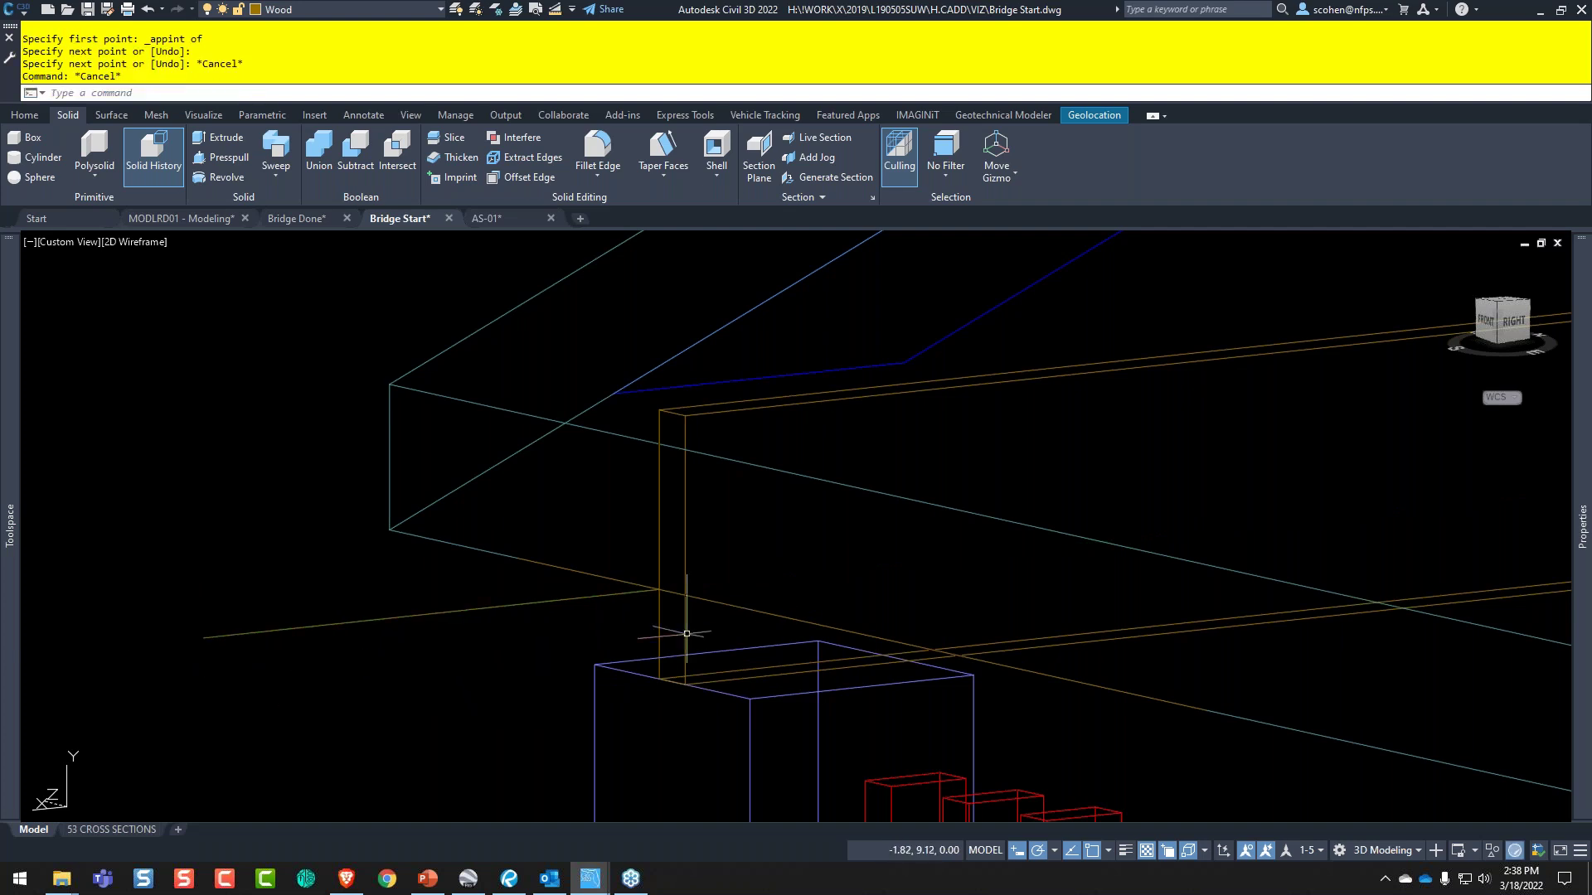
- Minimize the Civil 3D window to reach the desktop
{"action": "scroll", "coordinate": [661, 491], "scroll_direction": "down", "scroll_amount": 3}
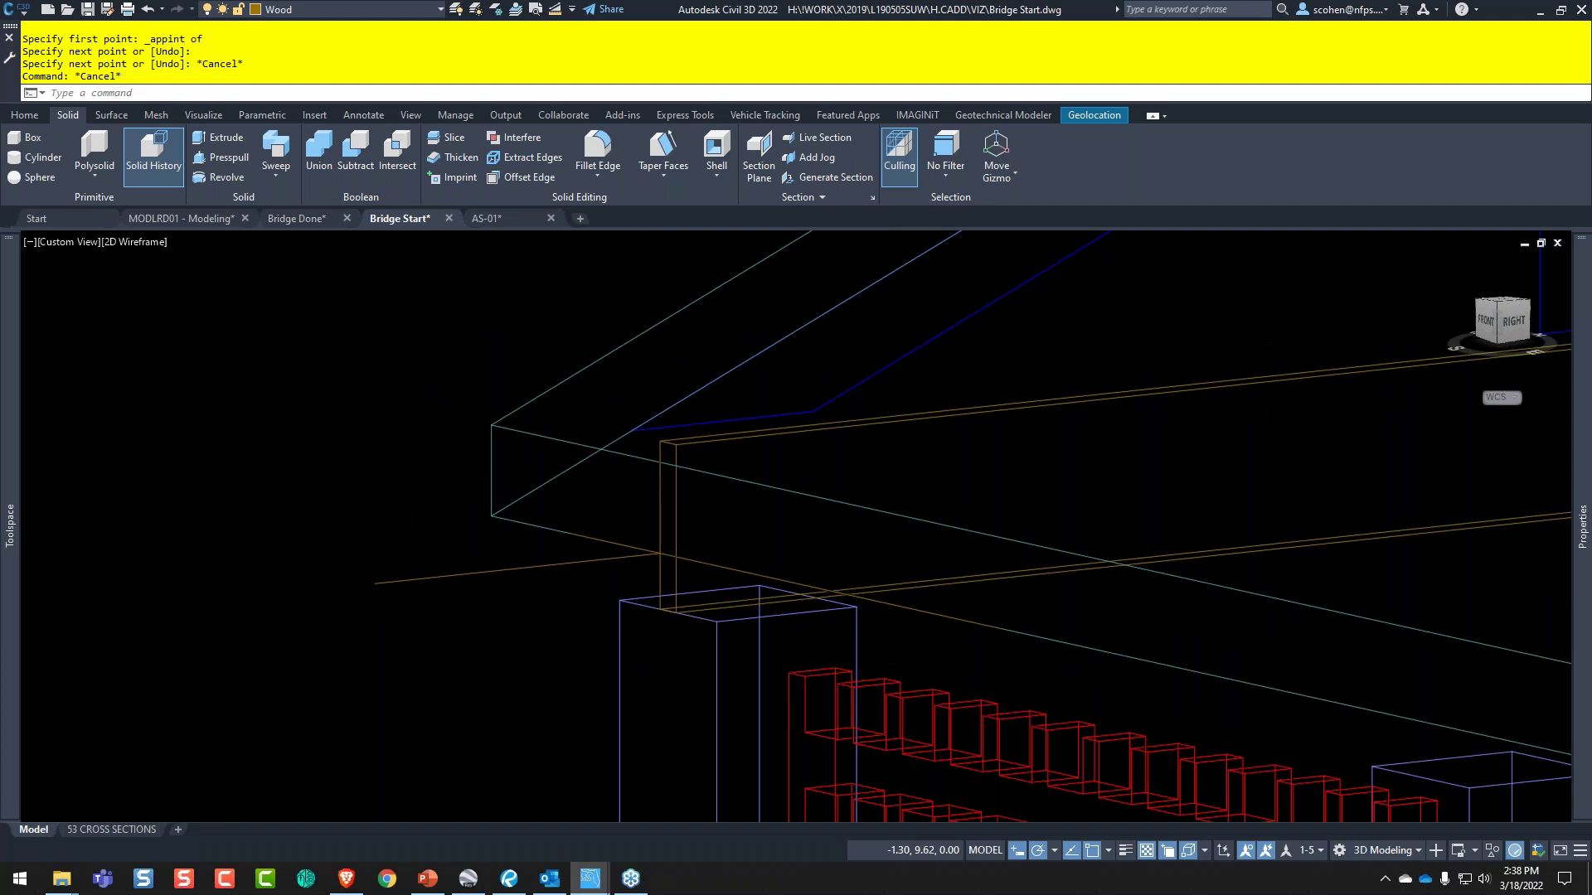
{"action": "scroll", "coordinate": [660, 494], "scroll_direction": "down", "scroll_amount": 2}
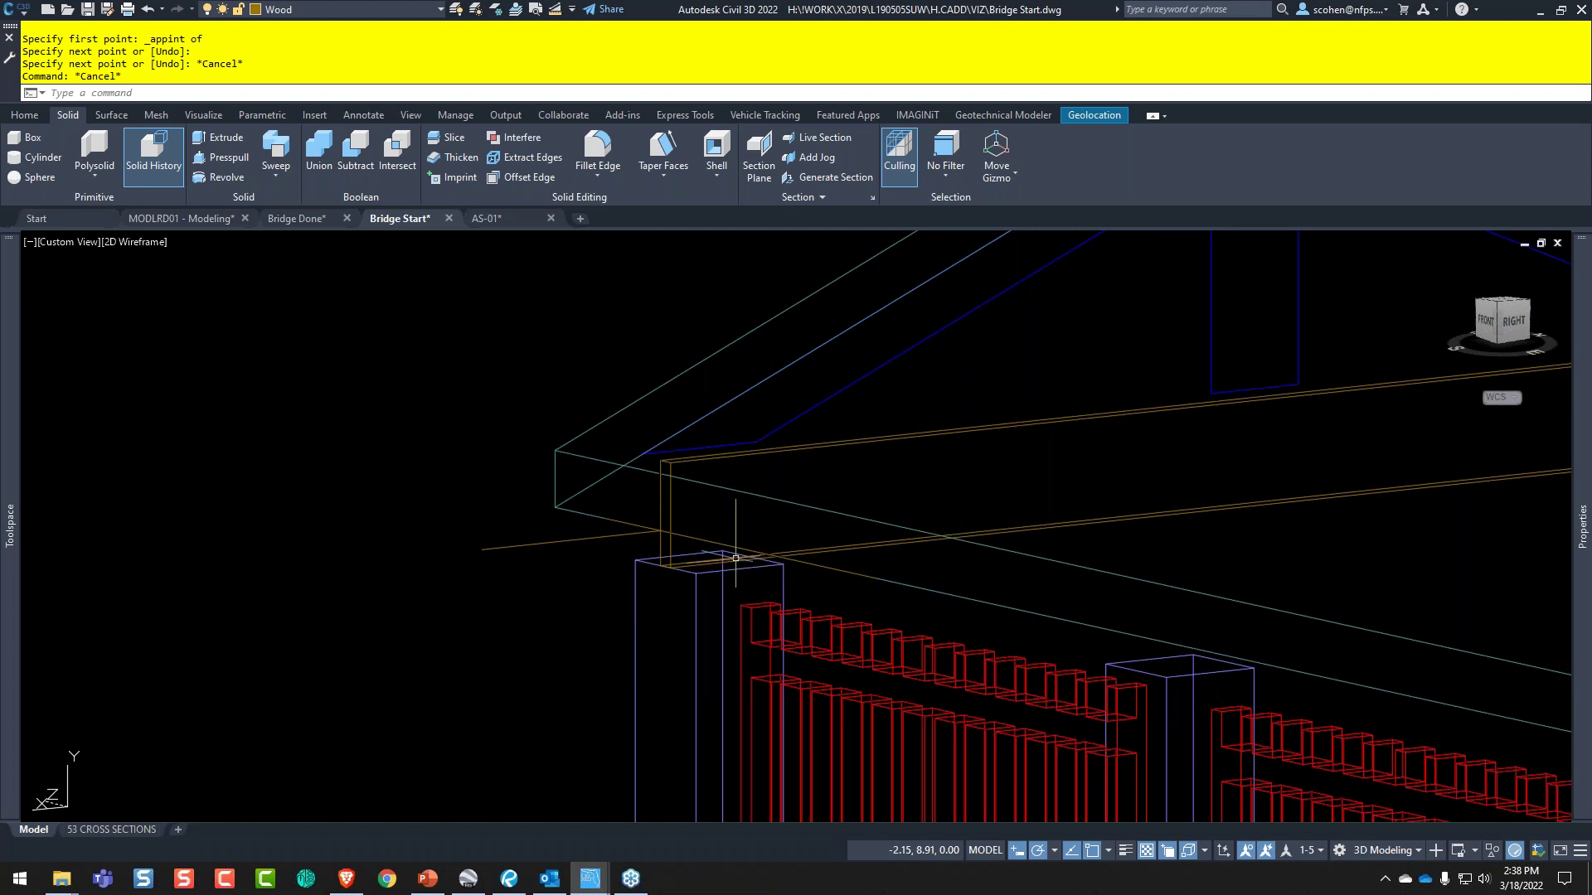
{"action": "left_click", "coordinate": [1538, 12]}
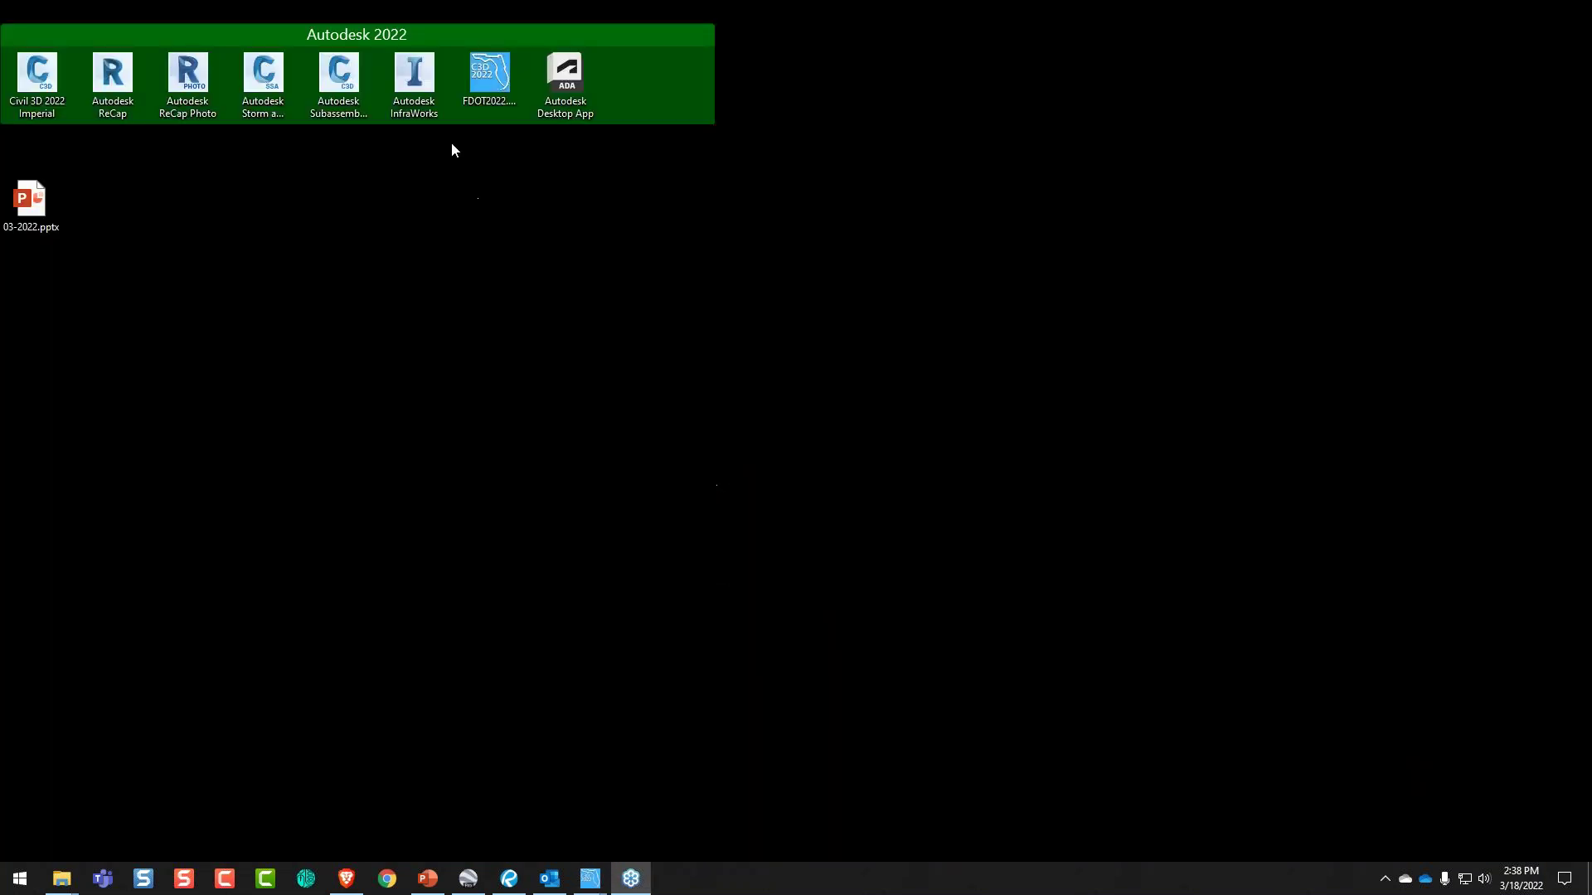
- Launch Autodesk InfraWorks, look at the PowerPoint agenda slide while it initializes, and minimize the presentation
{"action": "left_click", "coordinate": [418, 80]}
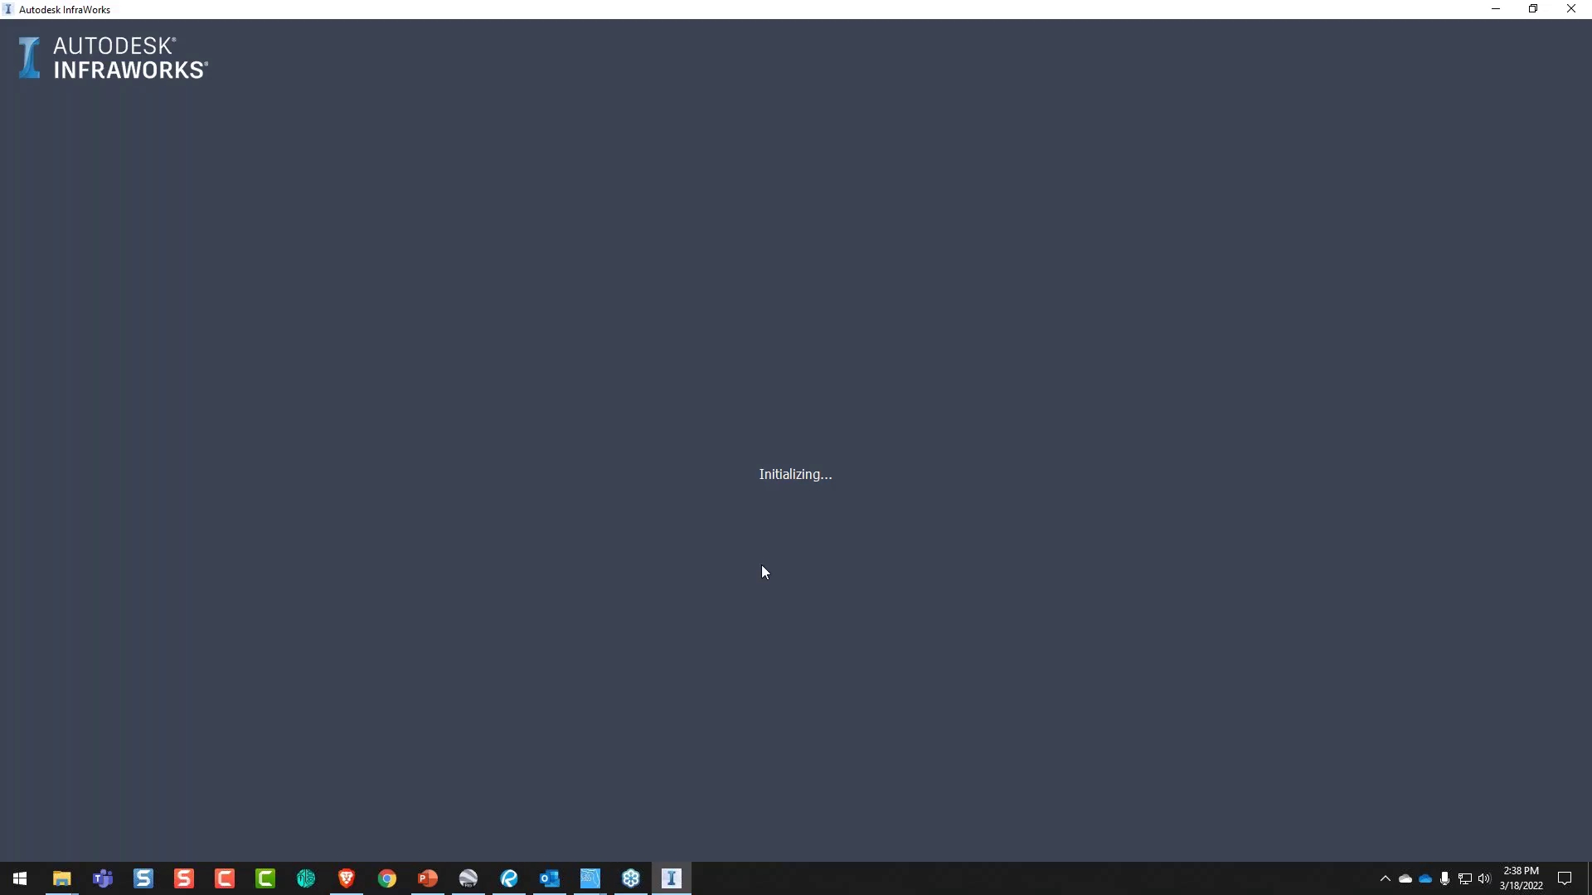
{"action": "left_click", "coordinate": [419, 883]}
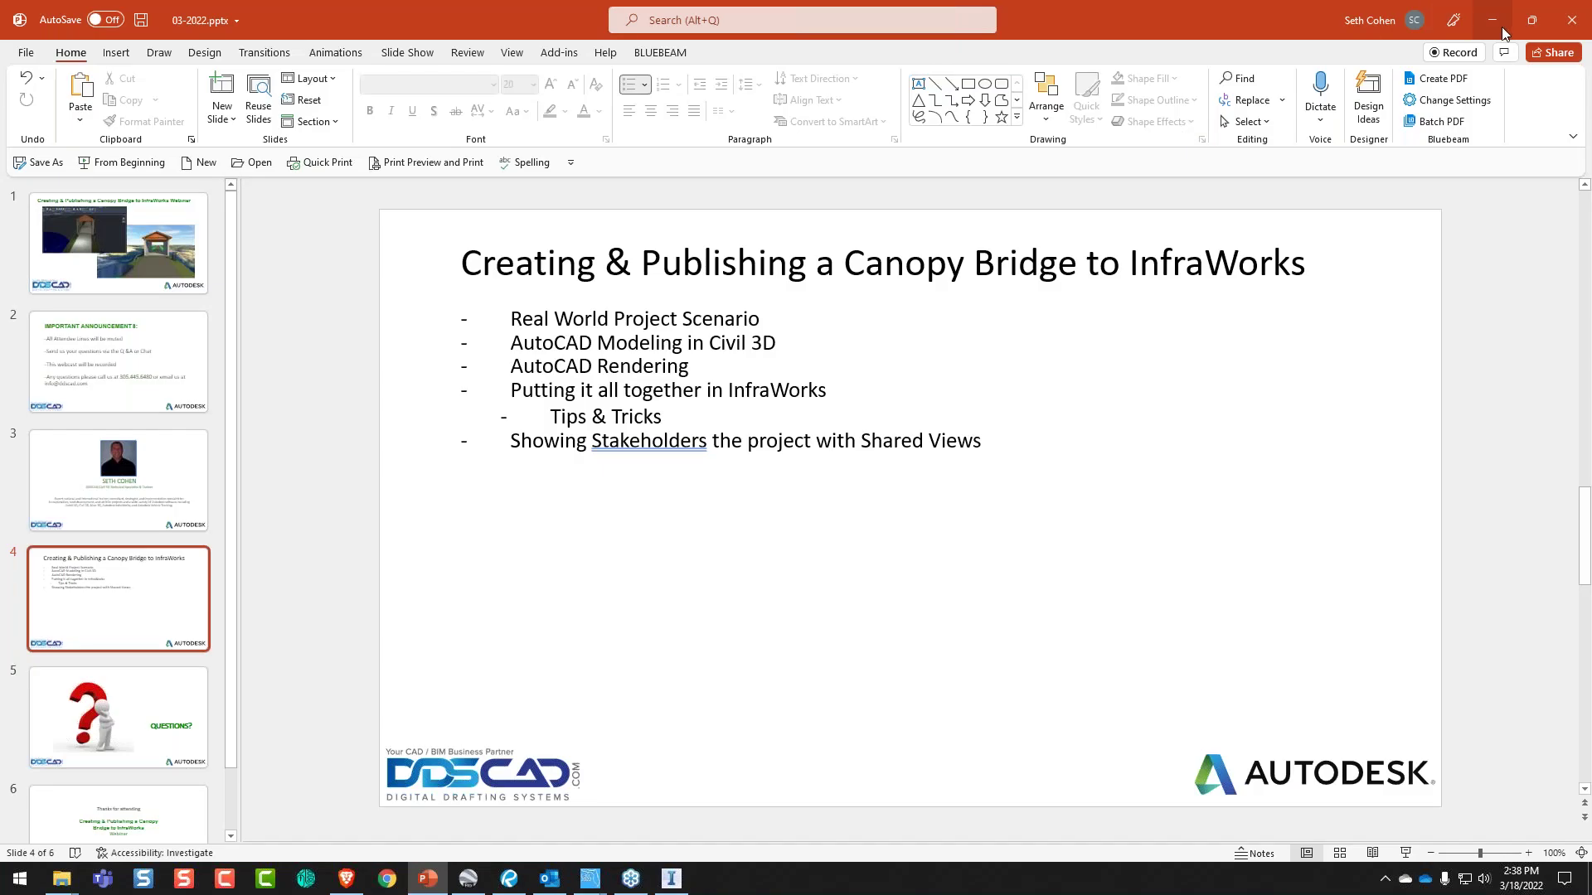
{"action": "left_click", "coordinate": [1491, 21]}
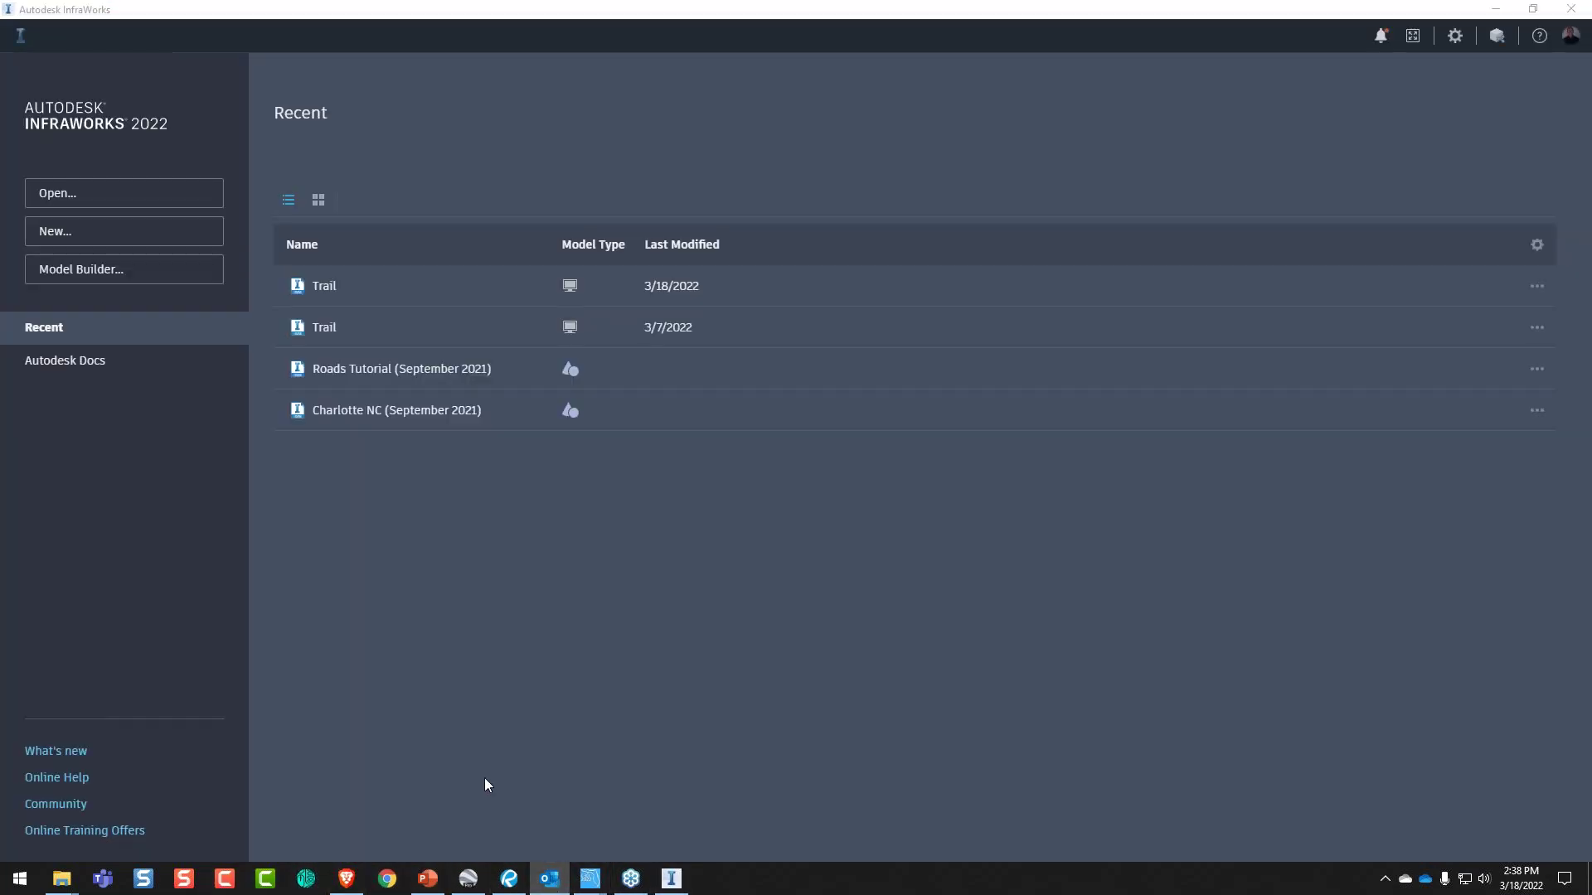
- Switch to the MODLRD01 - Modeling drawing in Civil 3D and turn on the light glyph display
{"action": "mouse_move", "coordinate": [562, 888]}
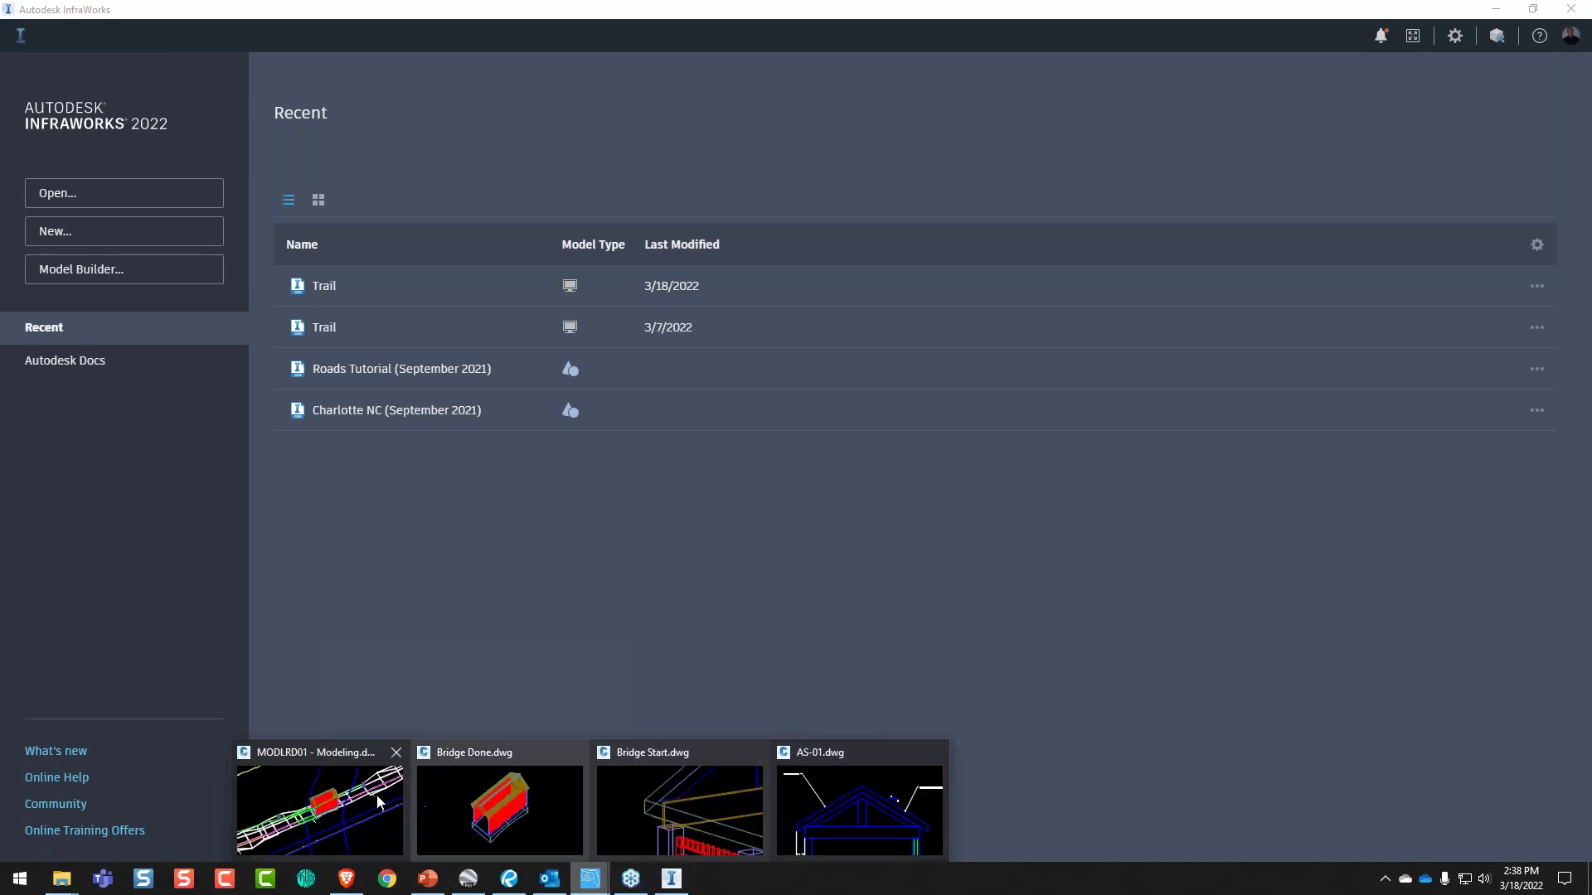
{"action": "left_click", "coordinate": [323, 792]}
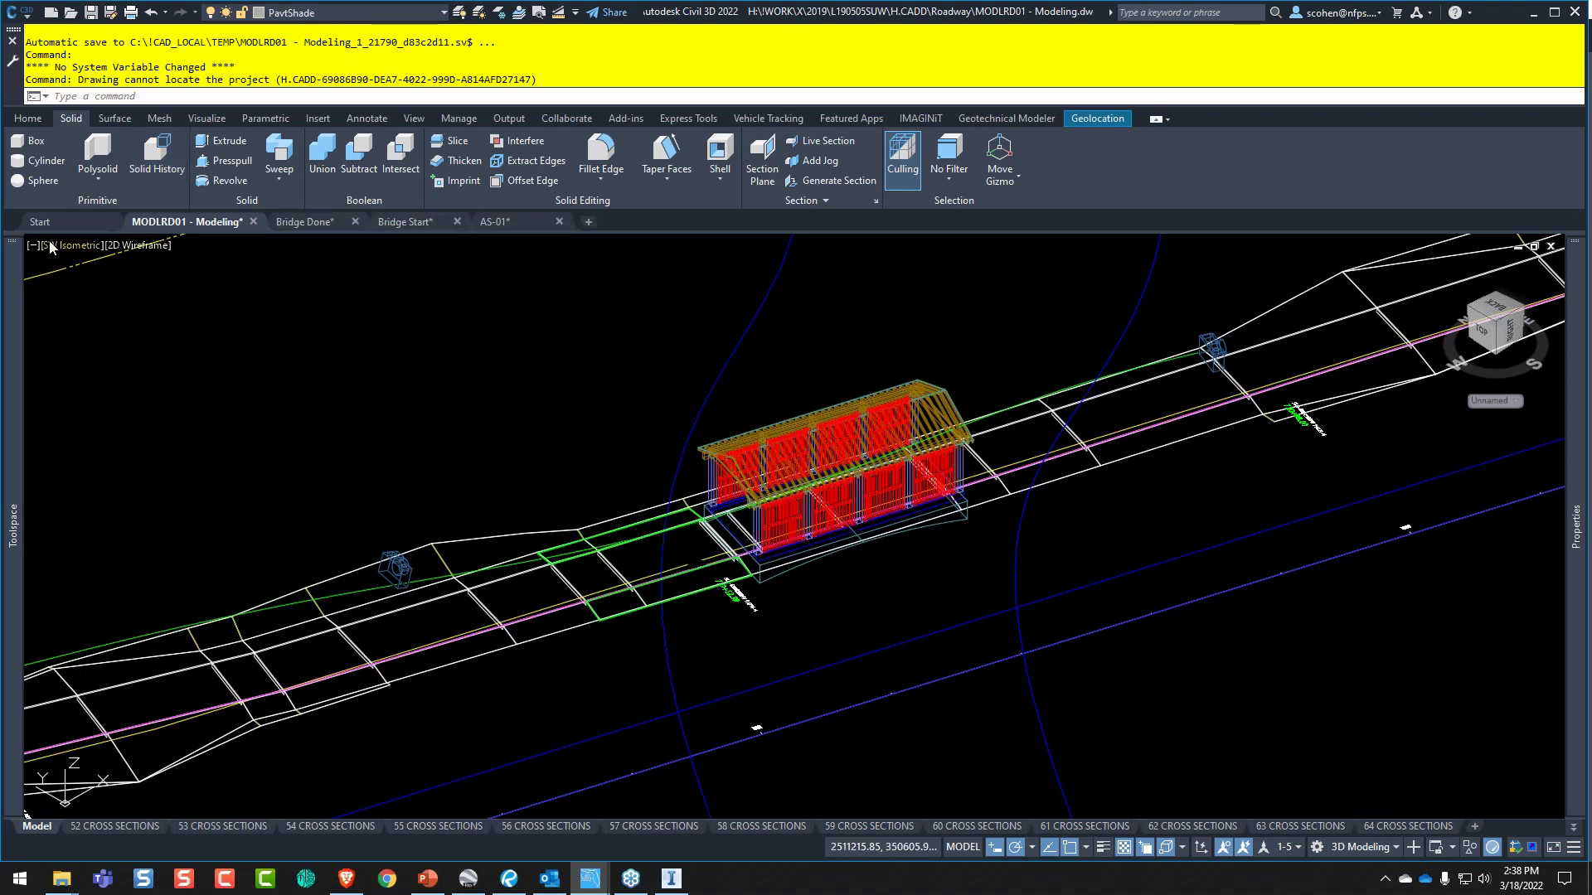
{"action": "double_click", "coordinate": [841, 11]}
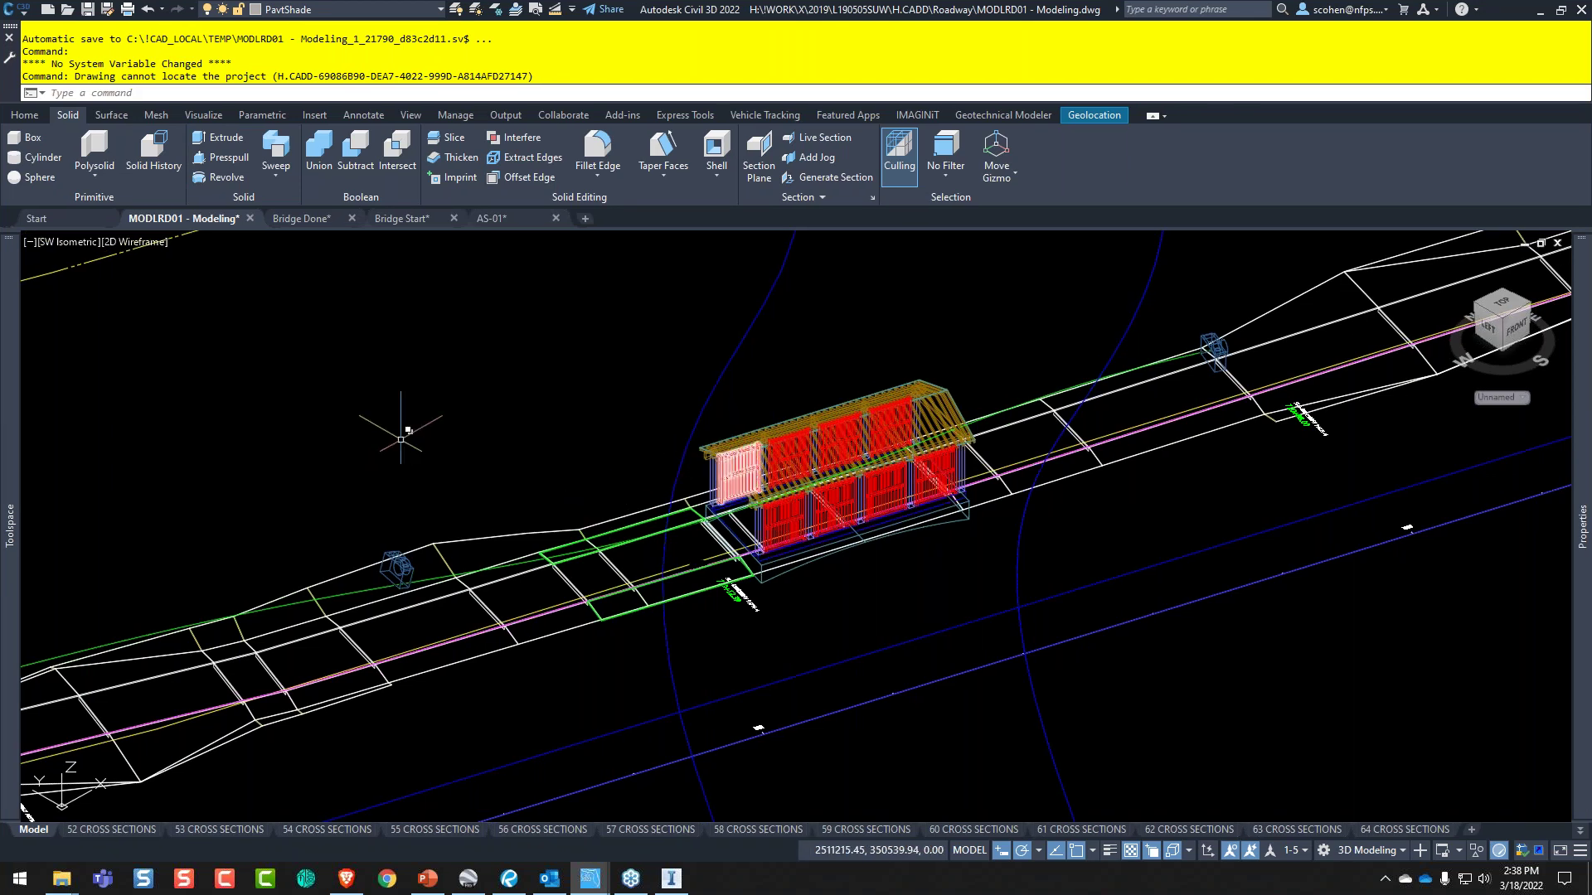
{"action": "left_click", "coordinate": [203, 114]}
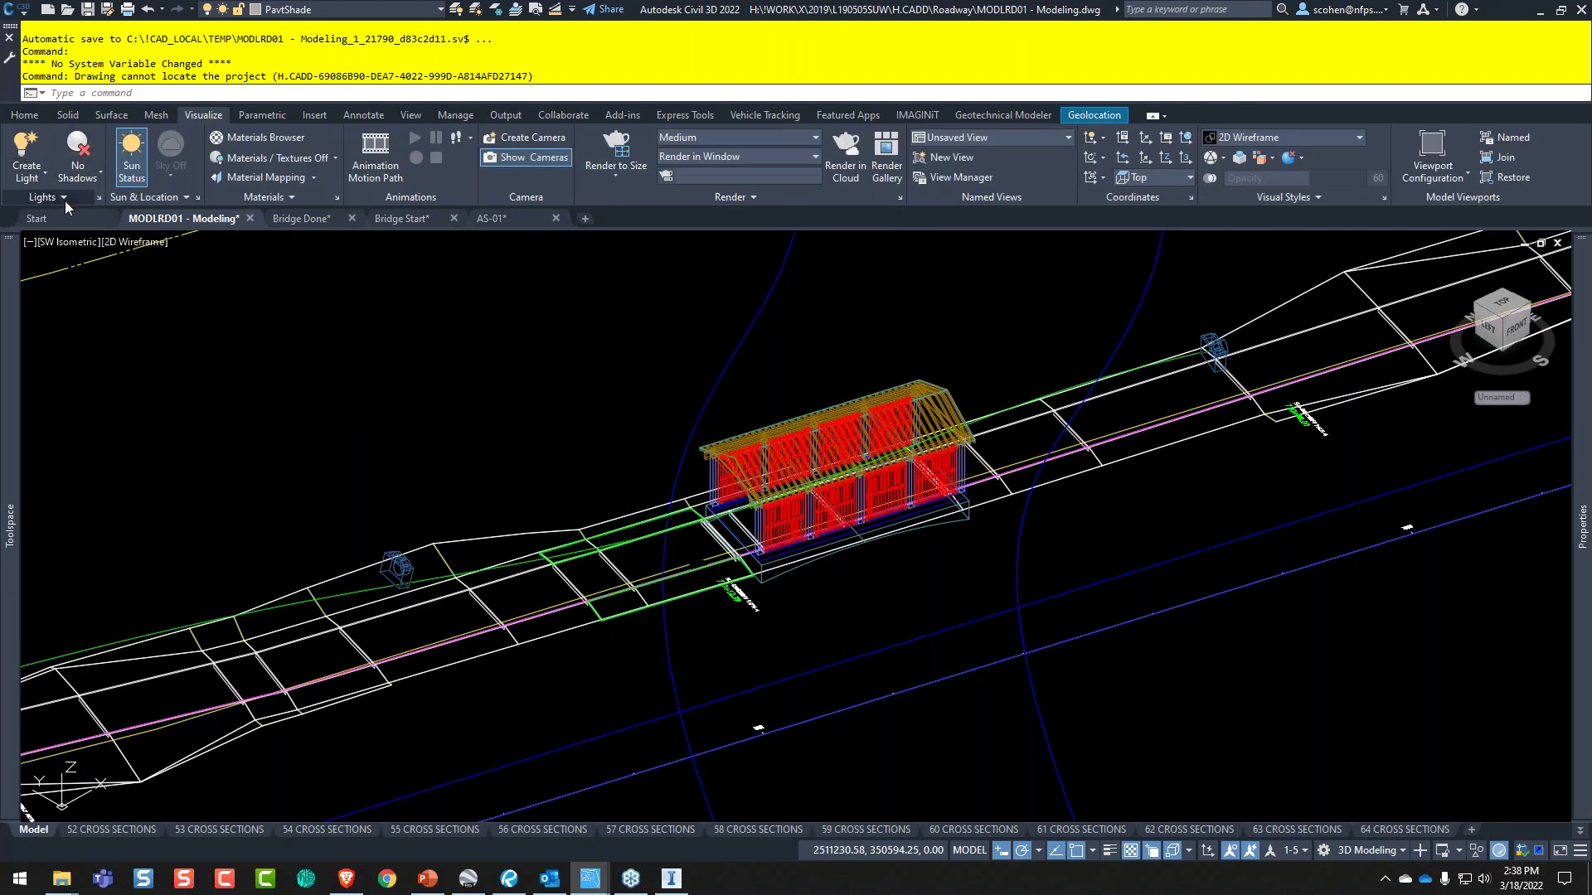
{"action": "left_click", "coordinate": [65, 199]}
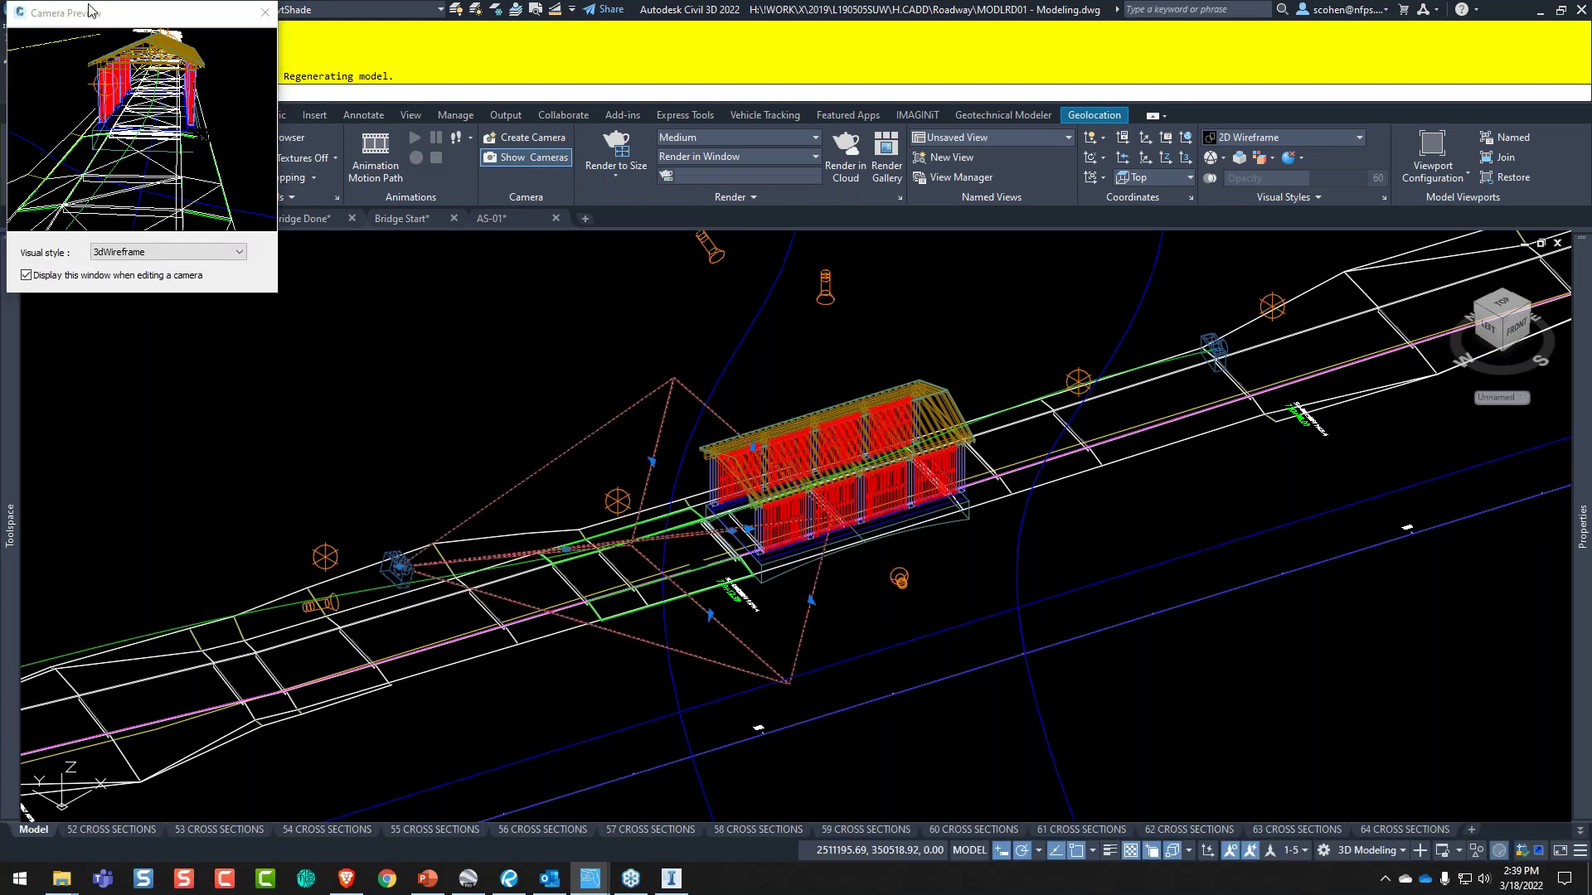
- Set the preview of the camera facing the covered bridge to the Realistic visual style and enlarge the preview window
{"action": "left_click", "coordinate": [205, 252]}
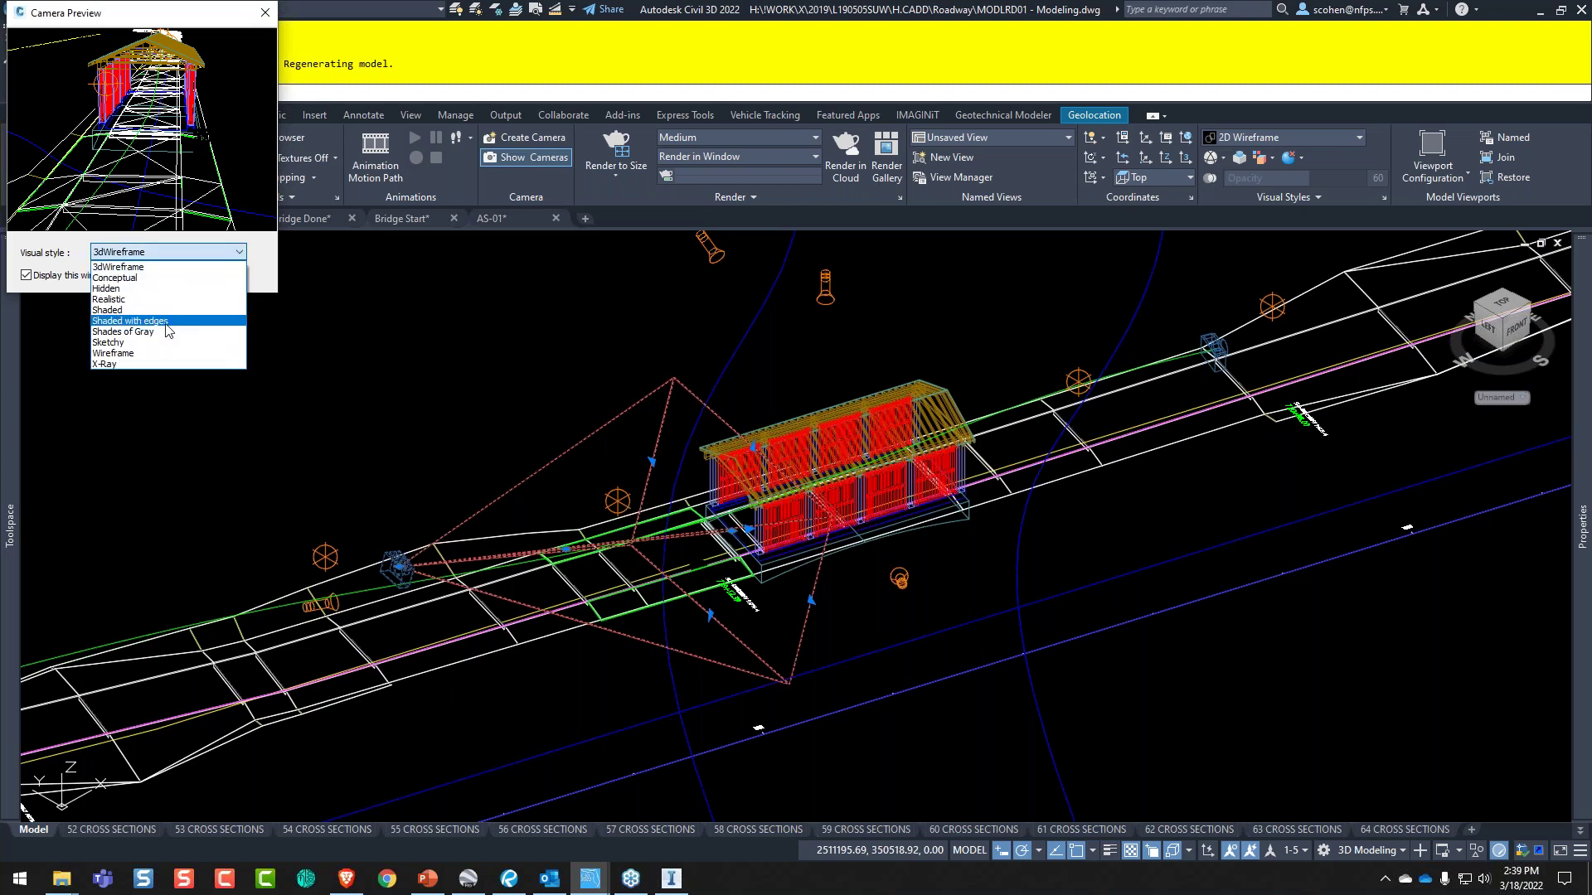
{"action": "left_click", "coordinate": [173, 305]}
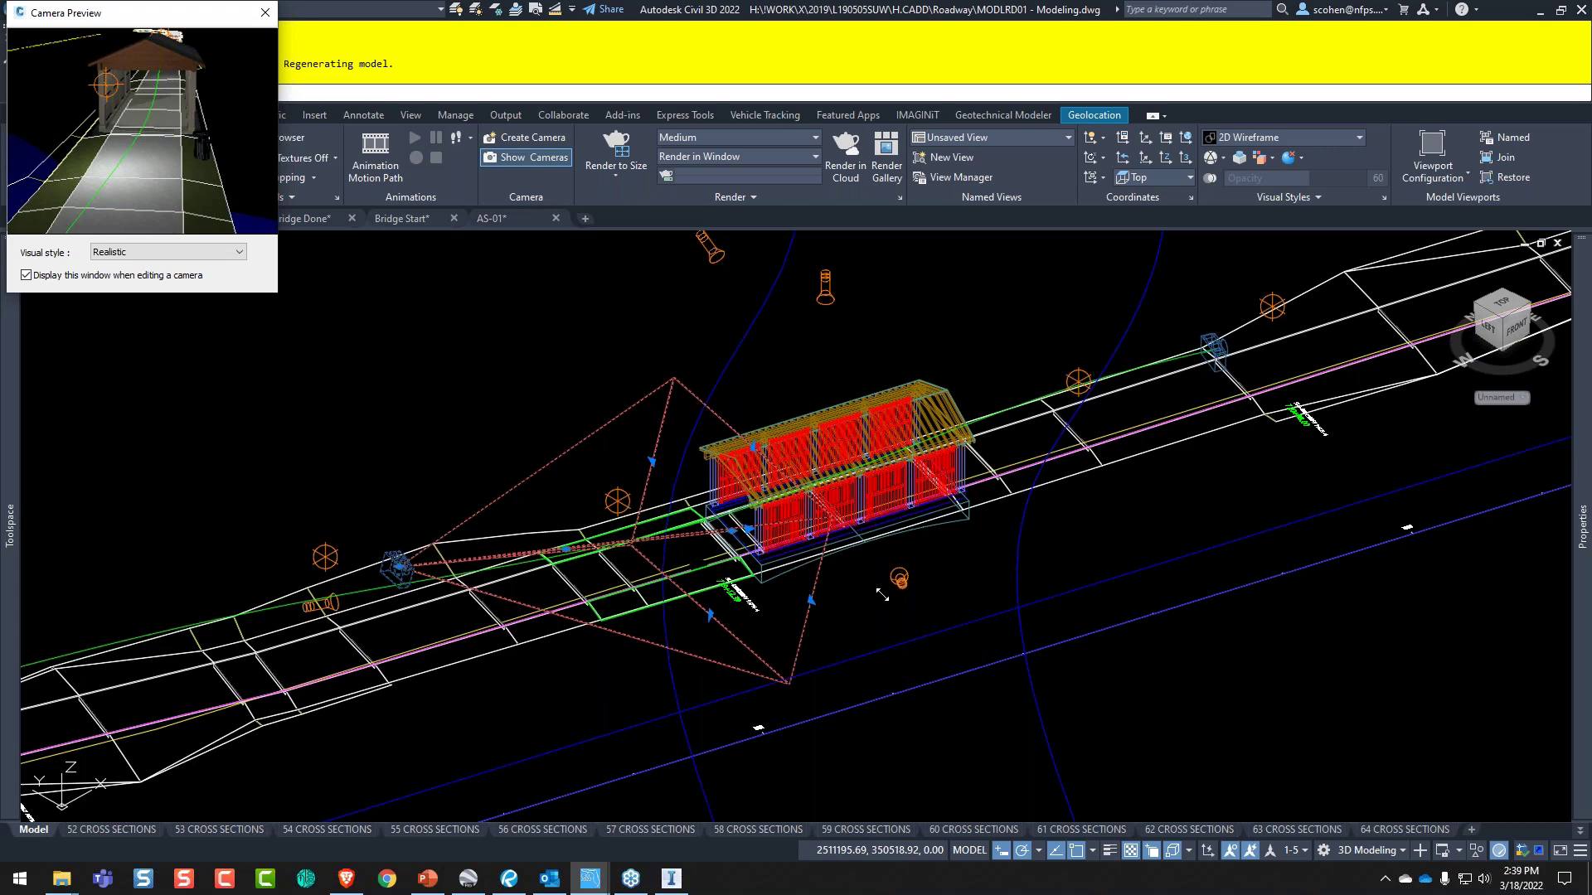
{"action": "left_click_drag", "start_coordinate": [881, 593], "coordinate": [882, 594]}
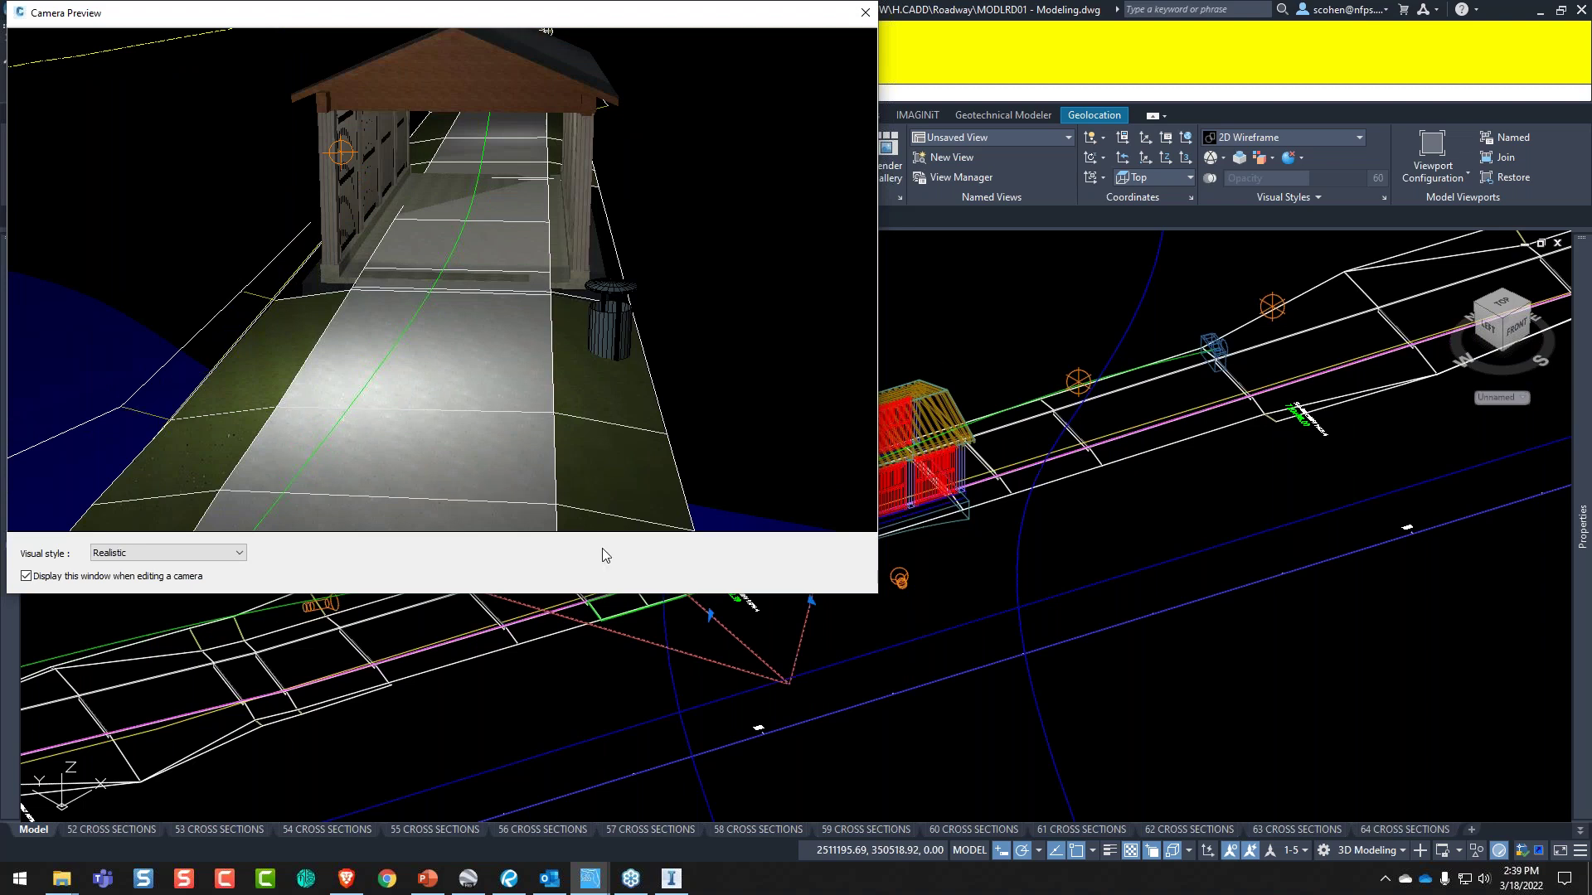
- Apply the selected camera's view to the drawing viewport and clear the selection
{"action": "right_click", "coordinate": [605, 679]}
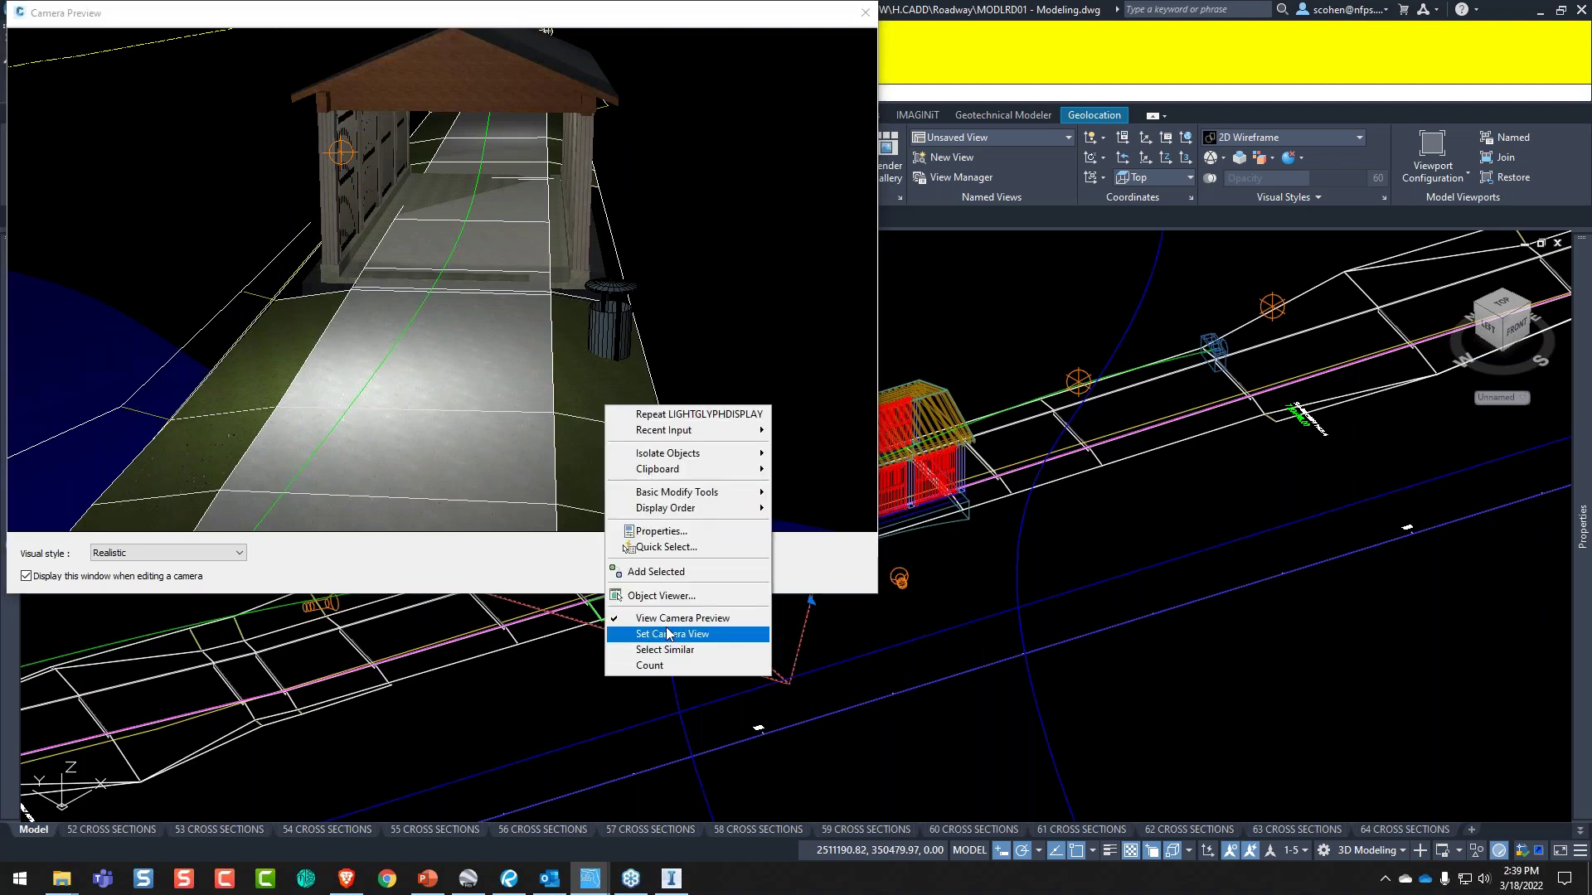
{"action": "left_click", "coordinate": [680, 618]}
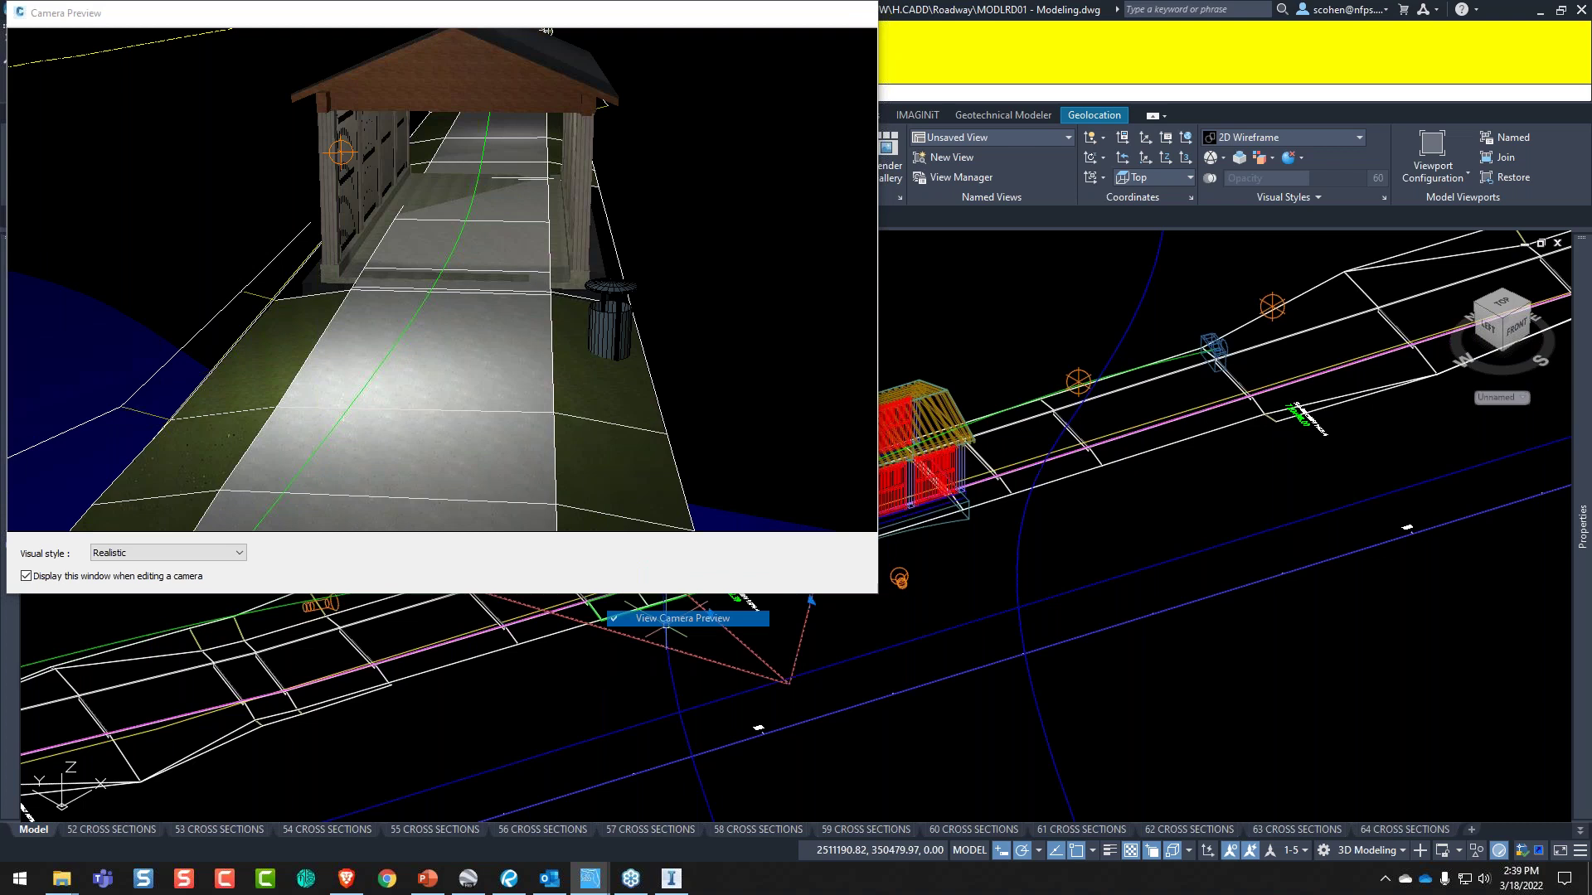
{"action": "right_click", "coordinate": [504, 446]}
{"action": "left_click", "coordinate": [612, 675]}
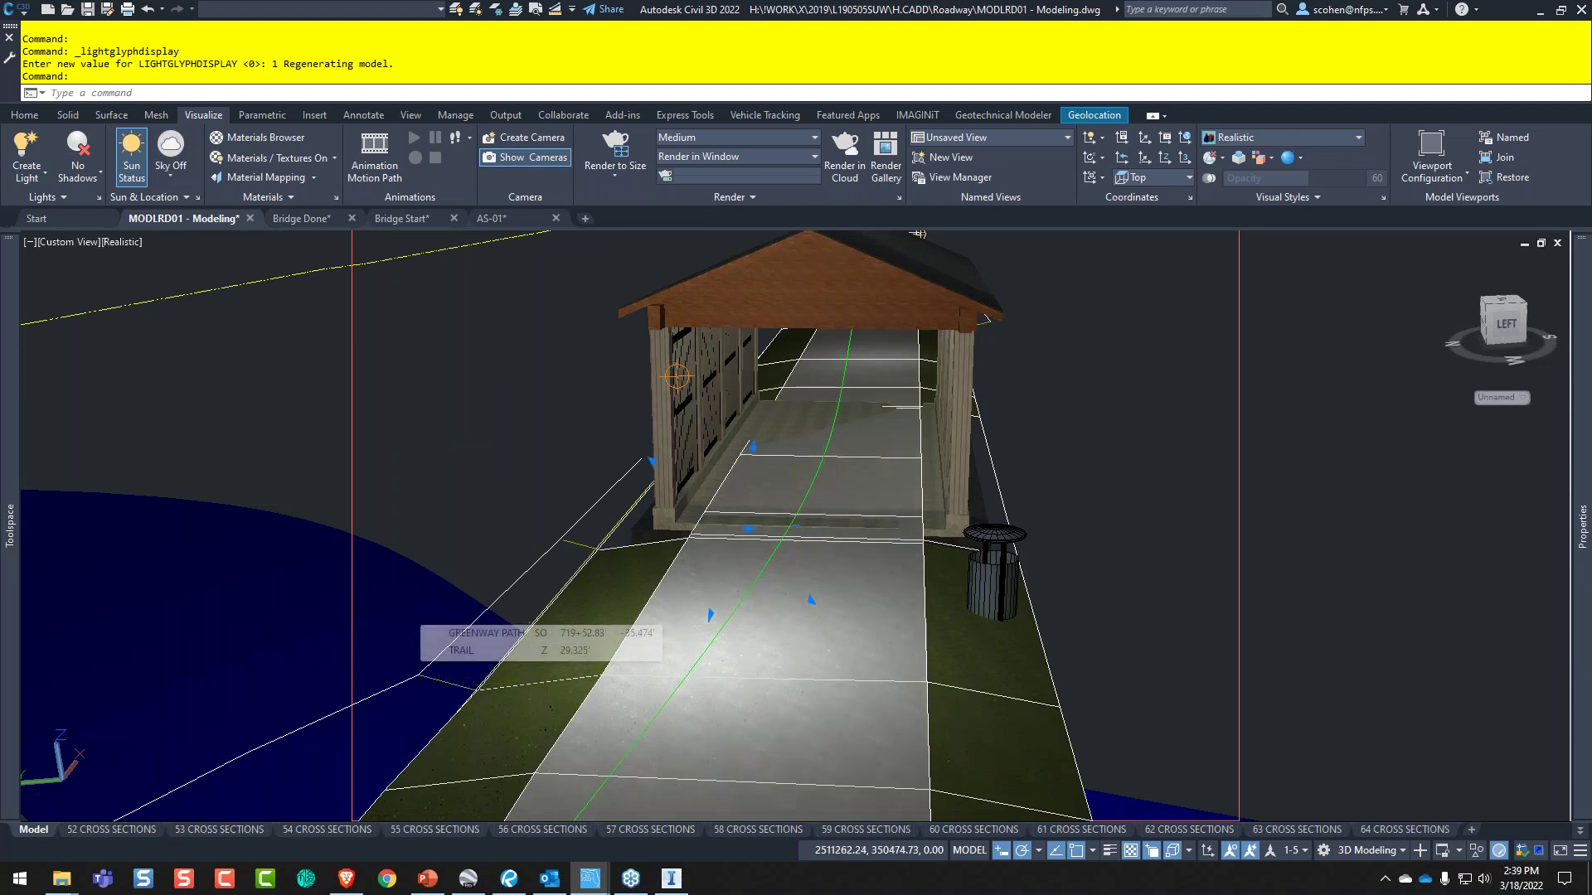
{"action": "key", "text": "Escape"}
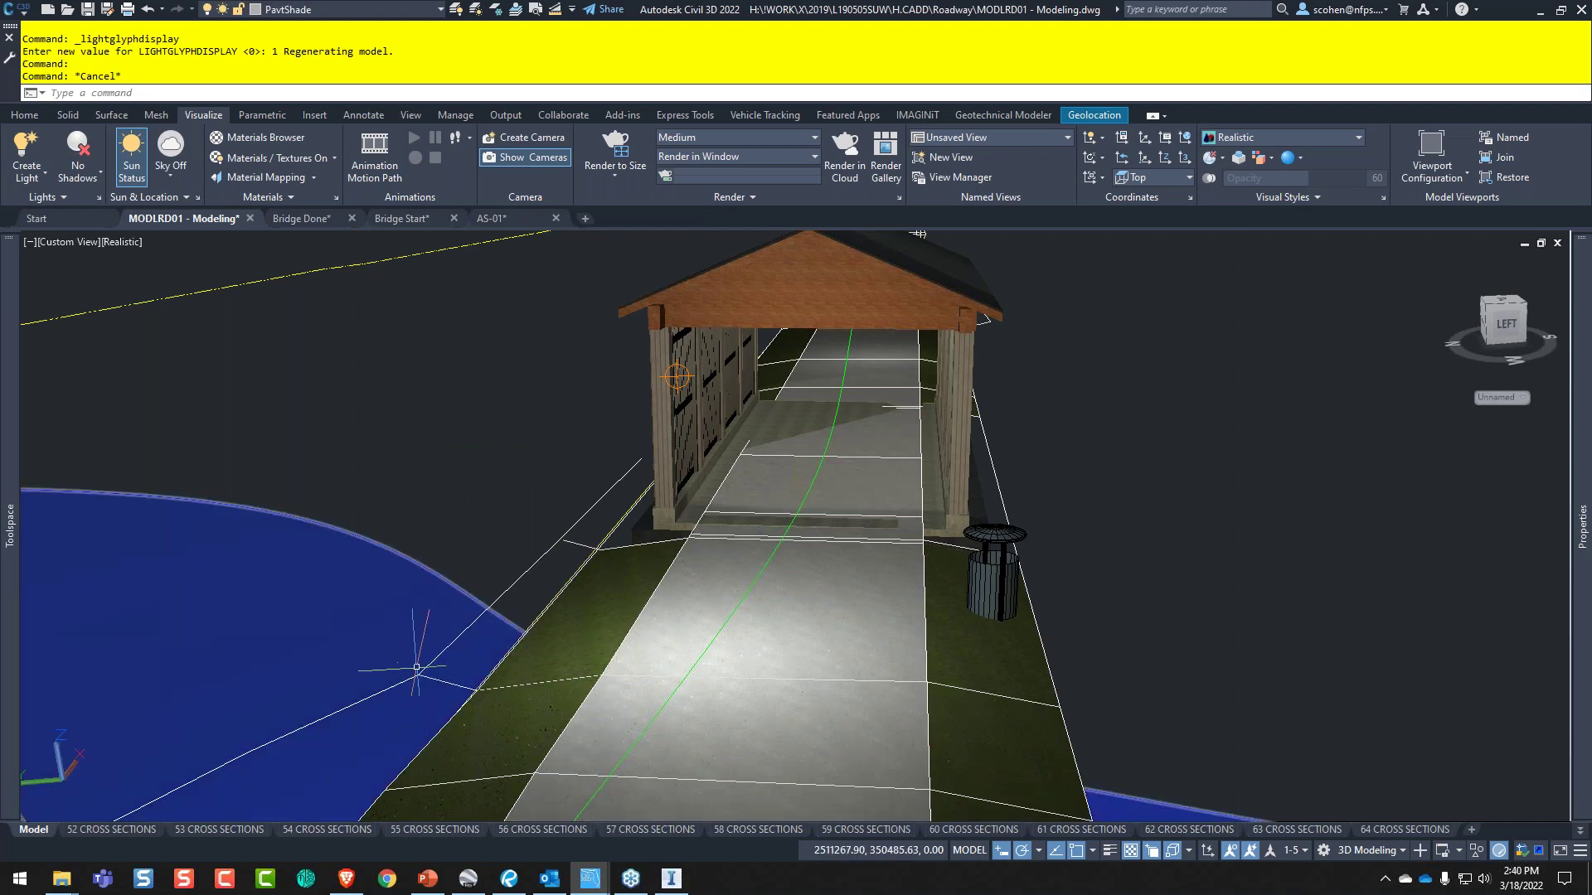
- Change the Greenway Path corridor's properties to hide its white section lines, and deselect it
{"action": "left_click", "coordinate": [542, 569]}
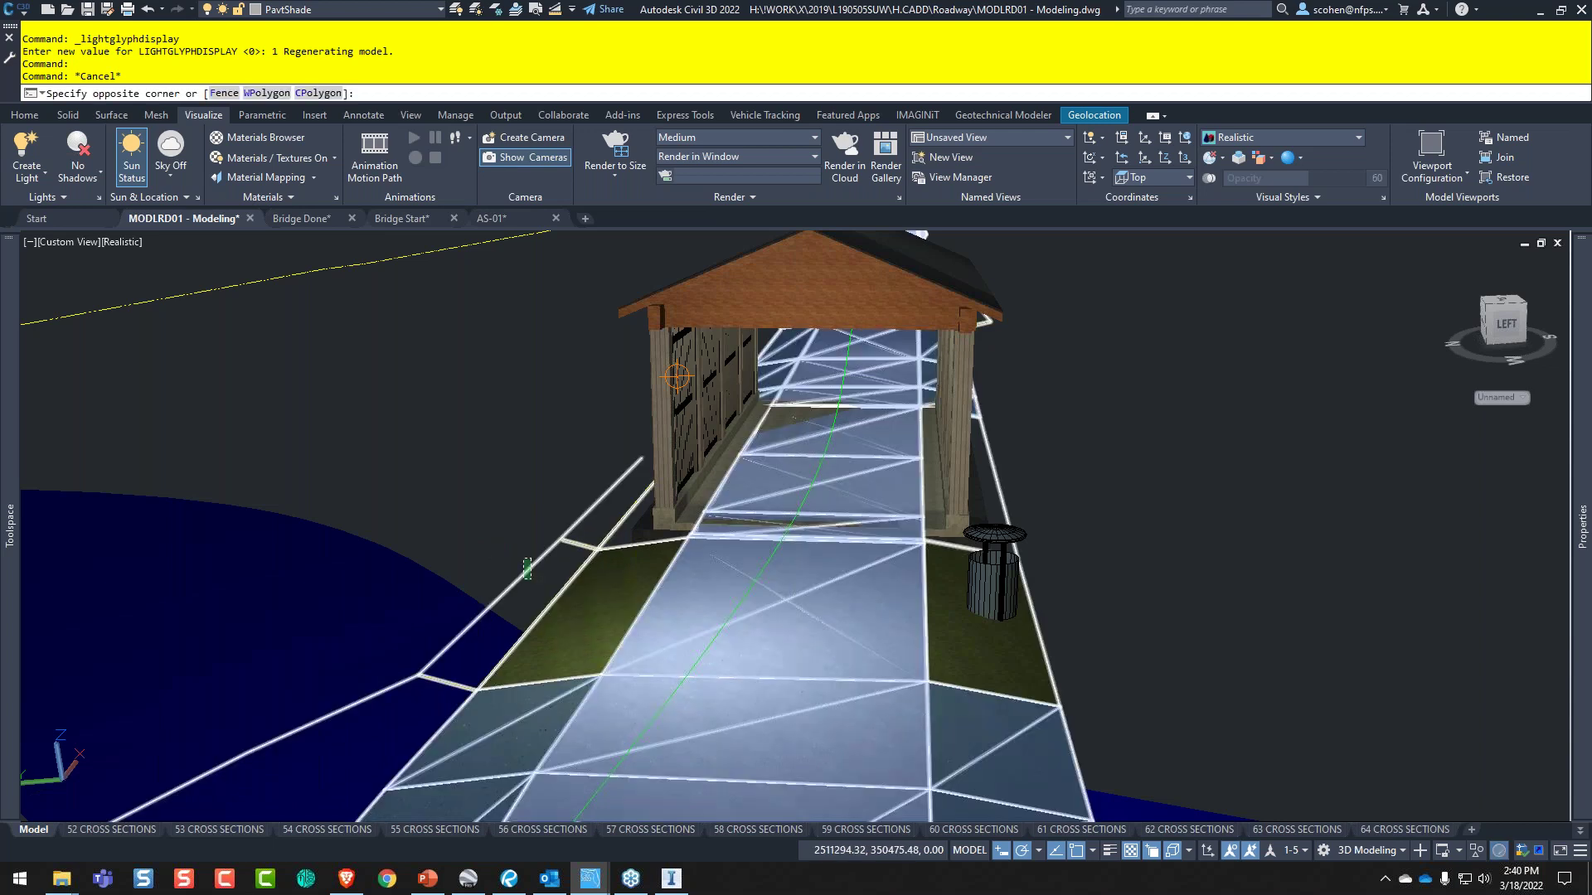
{"action": "double_click", "coordinate": [523, 578]}
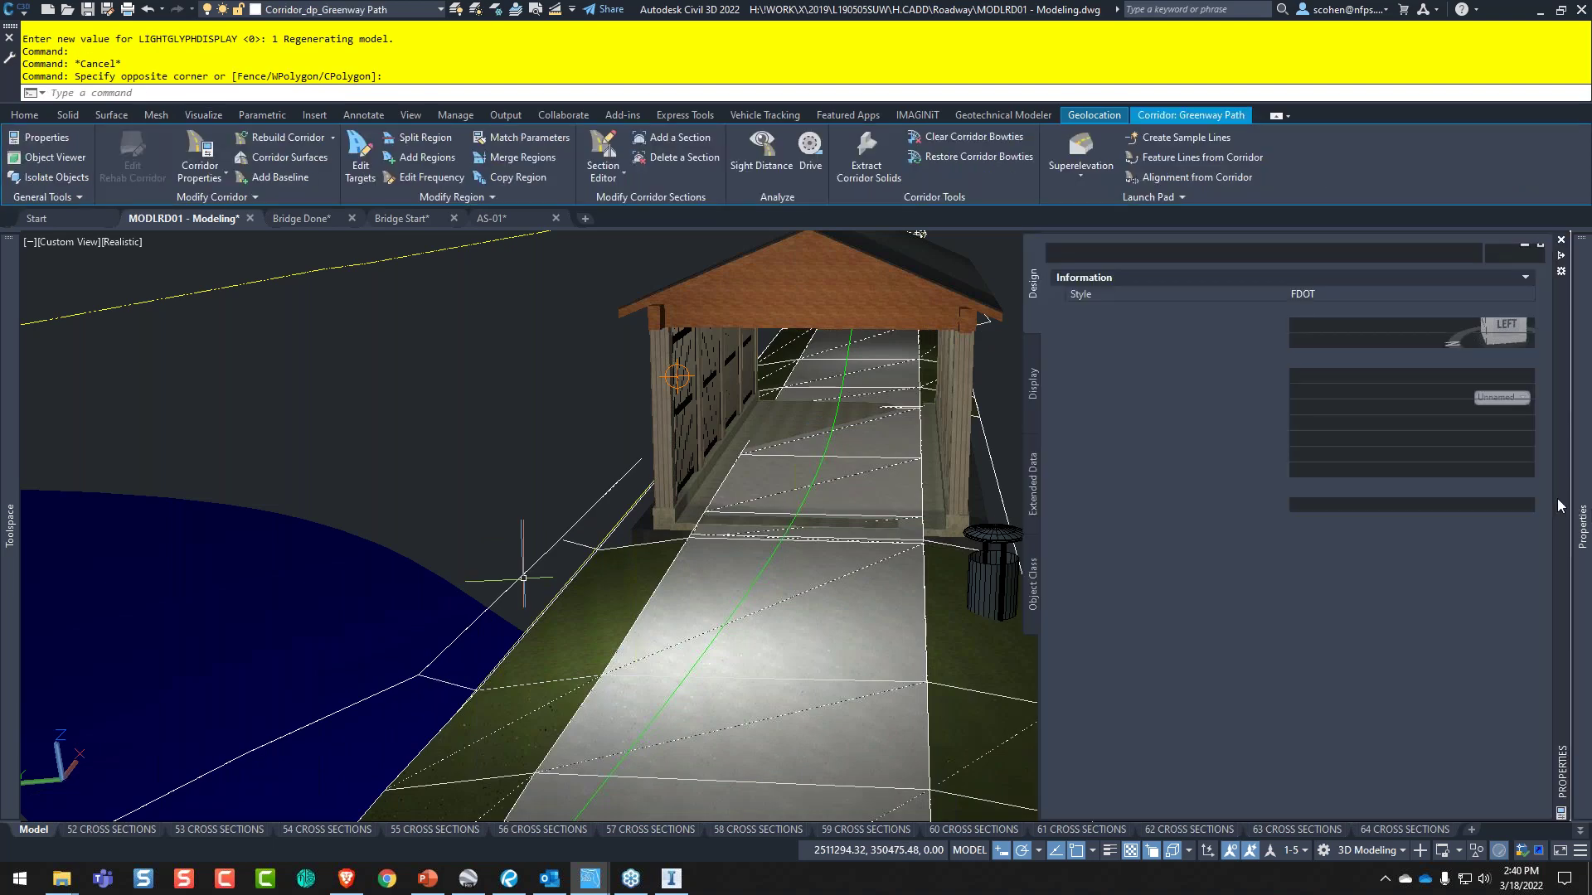
{"action": "left_click", "coordinate": [1366, 507]}
{"action": "left_click", "coordinate": [1333, 560]}
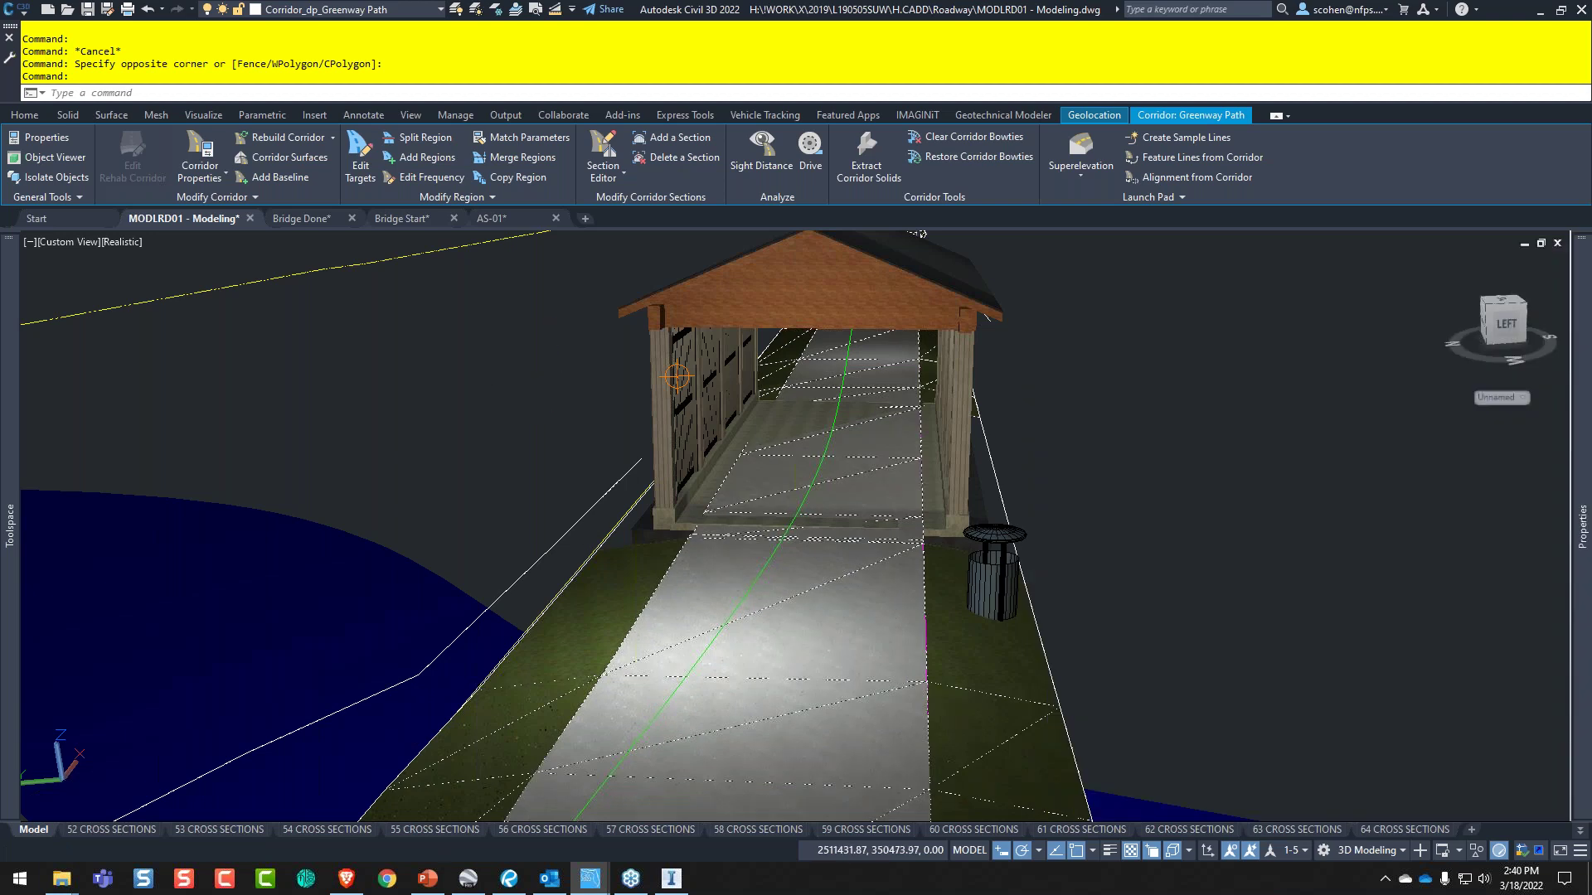
{"action": "key", "text": "Escape"}
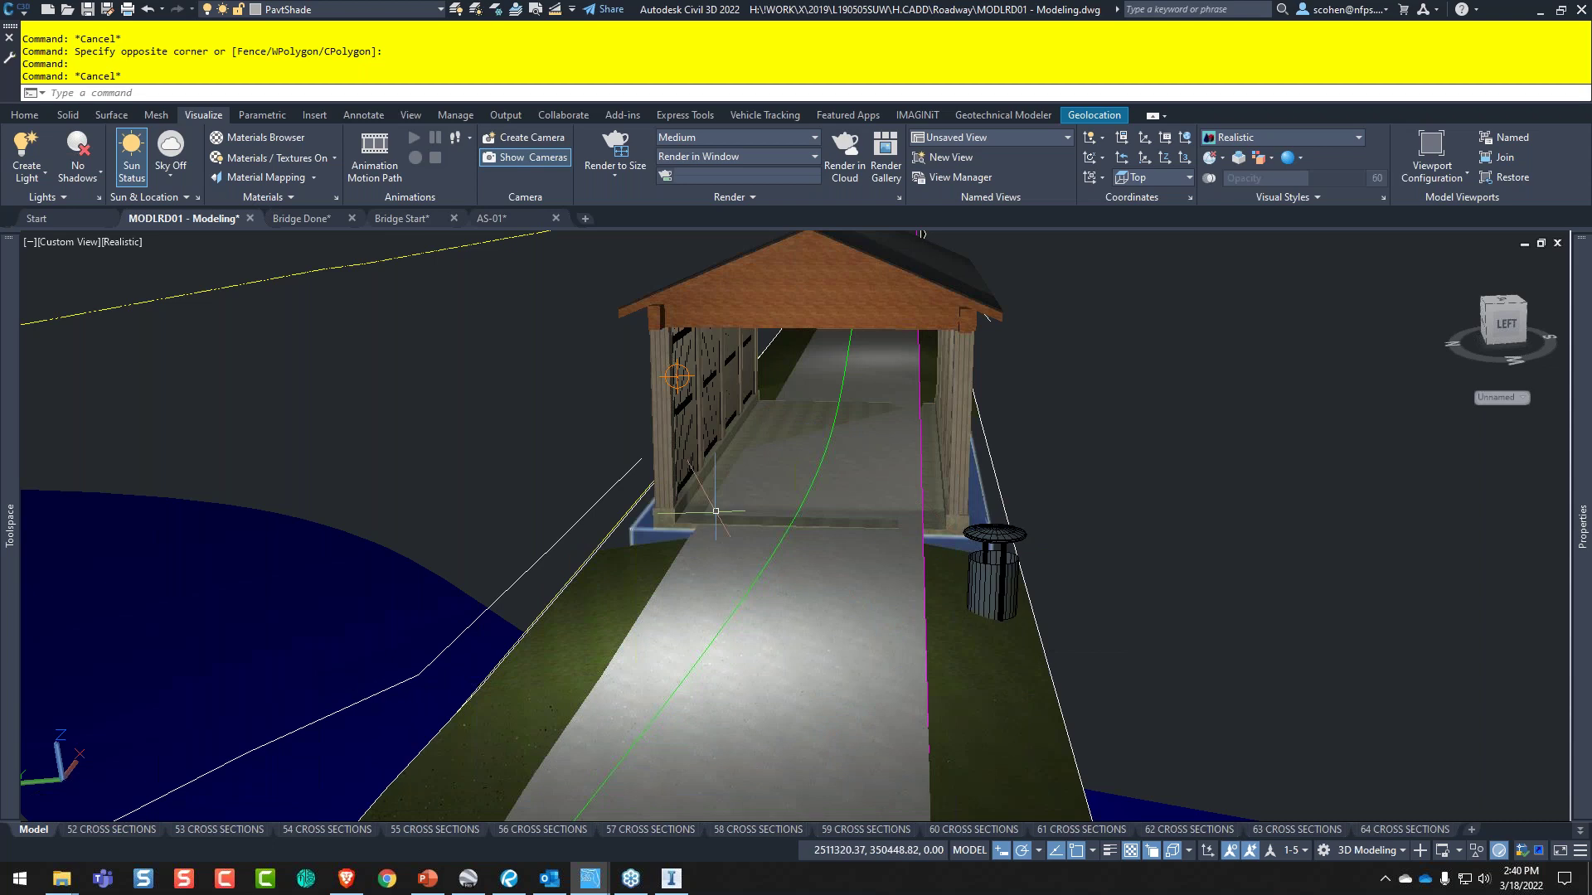
- Open the tool palettes and switch them to the Civil Multiview Blocks group
{"action": "key", "text": "ctrl+3"}
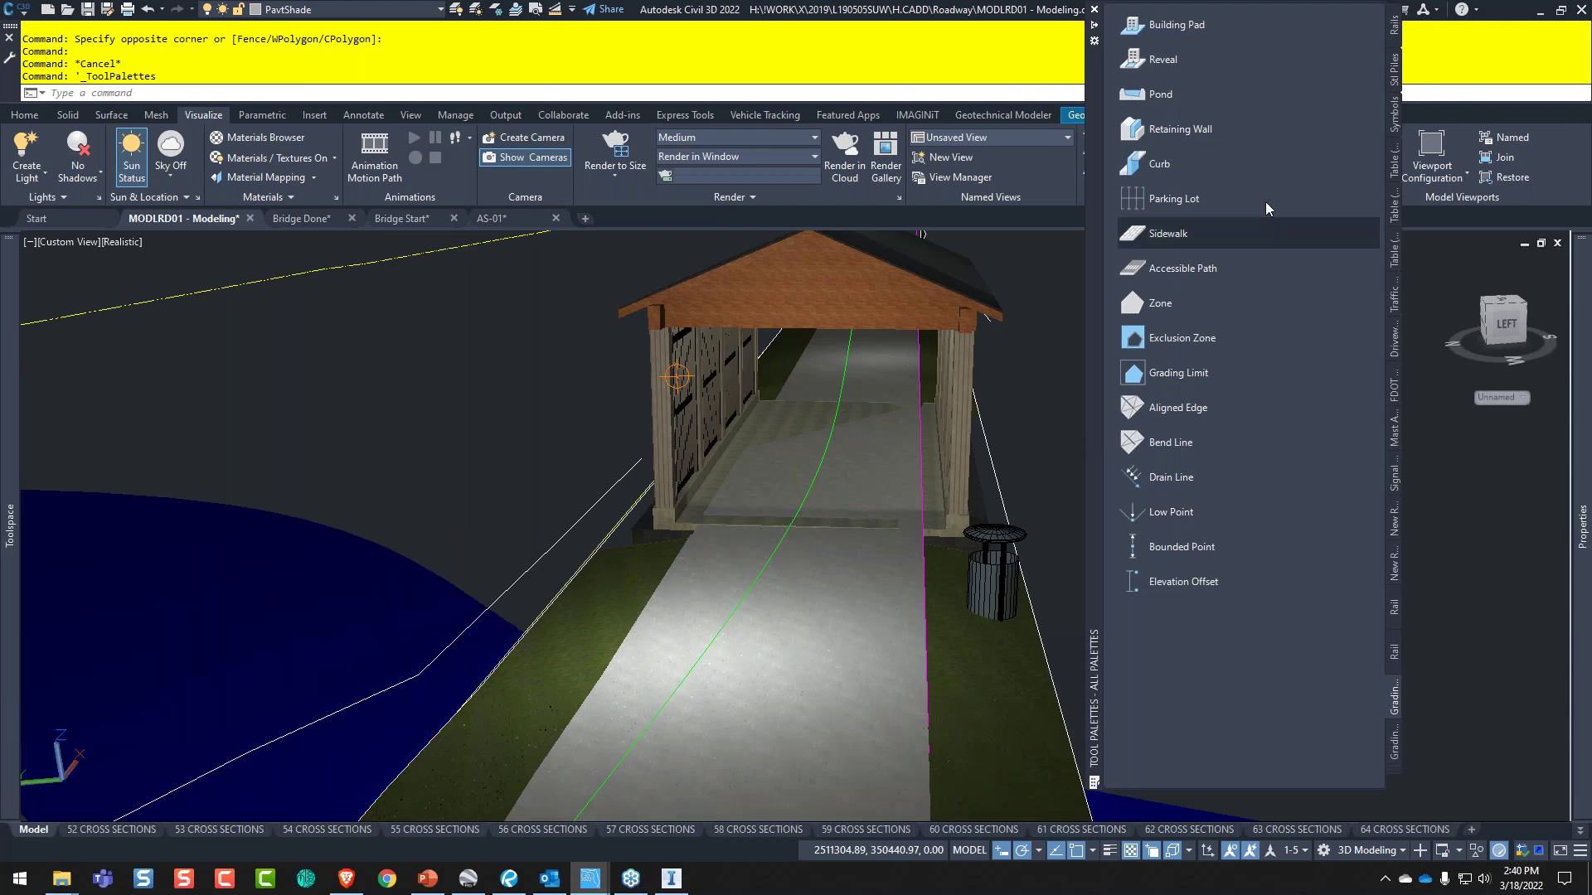
{"action": "right_click", "coordinate": [1087, 351]}
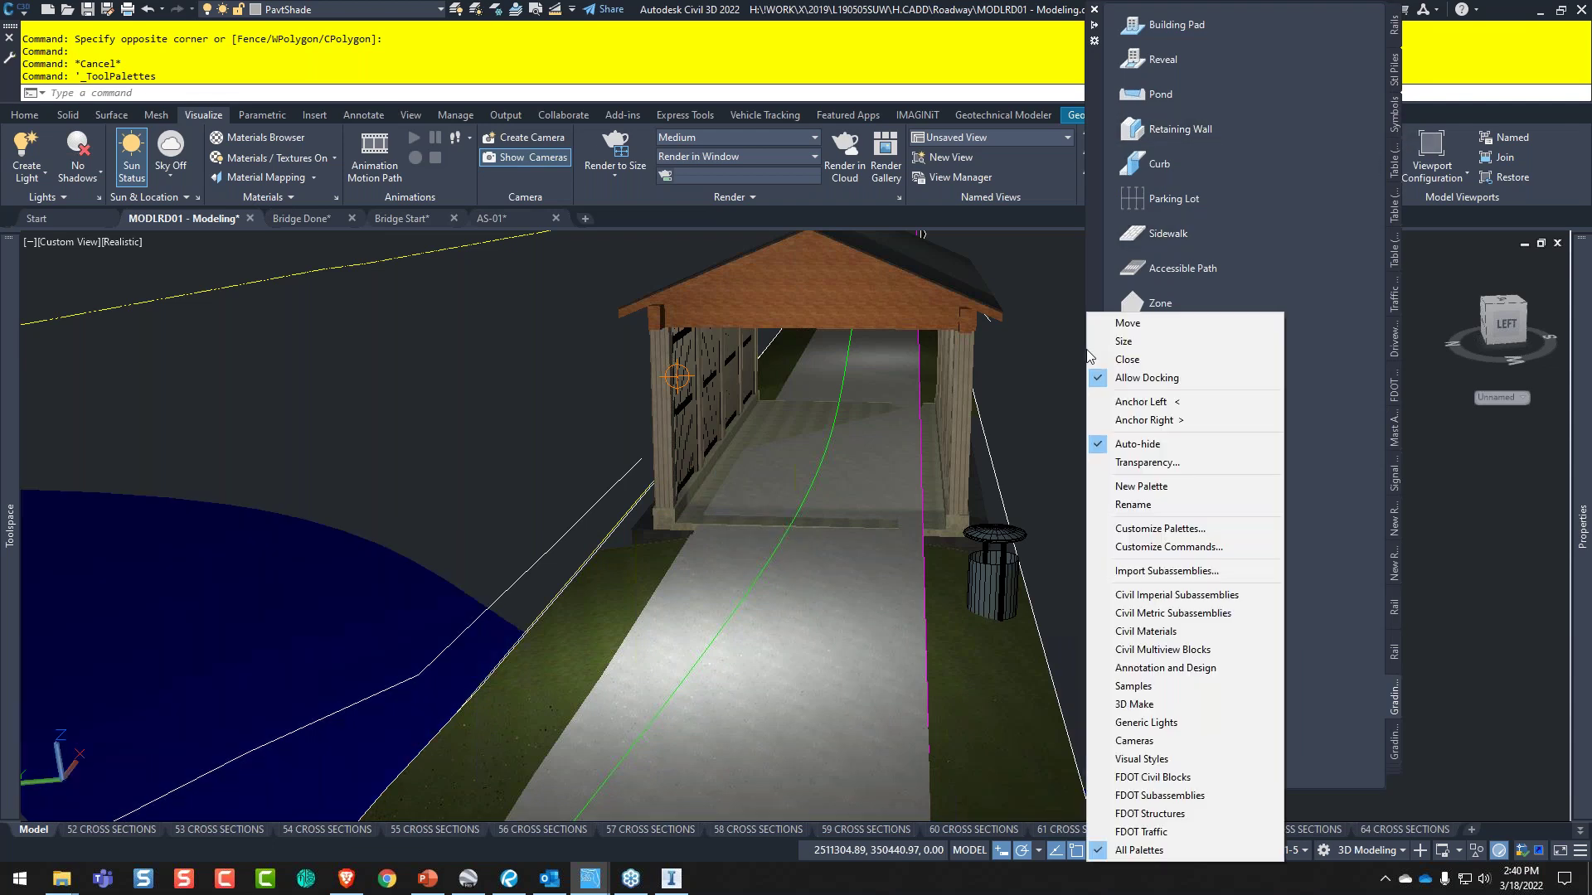
{"action": "left_click", "coordinate": [1177, 651]}
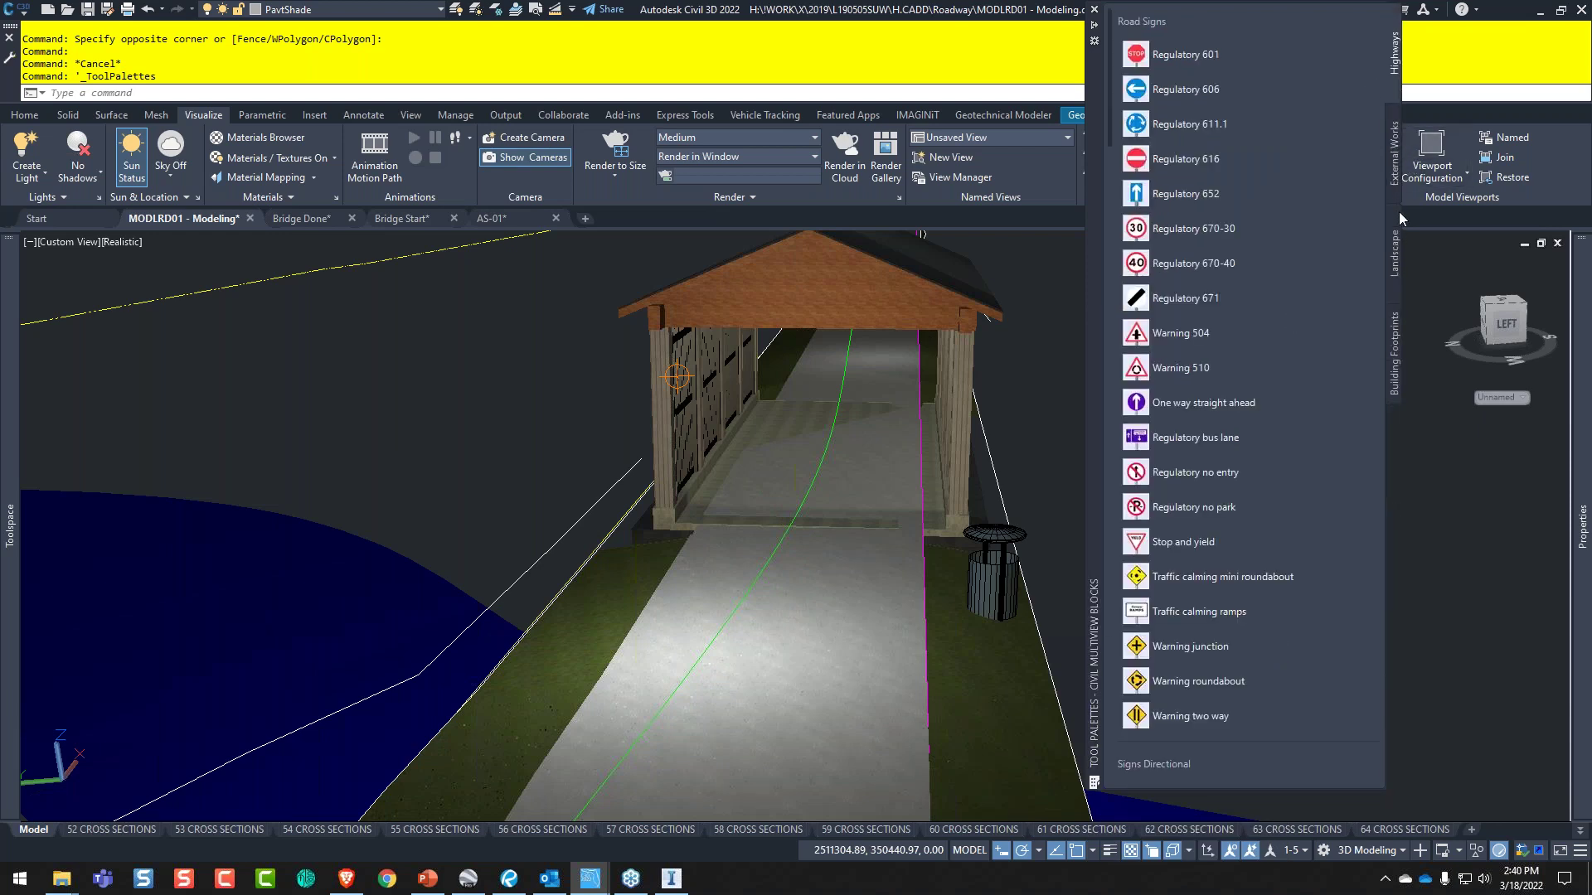
- Browse the External Works blocks, including bollards, litter bins, seating, shelters and playground equipment
{"action": "left_click", "coordinate": [1396, 179]}
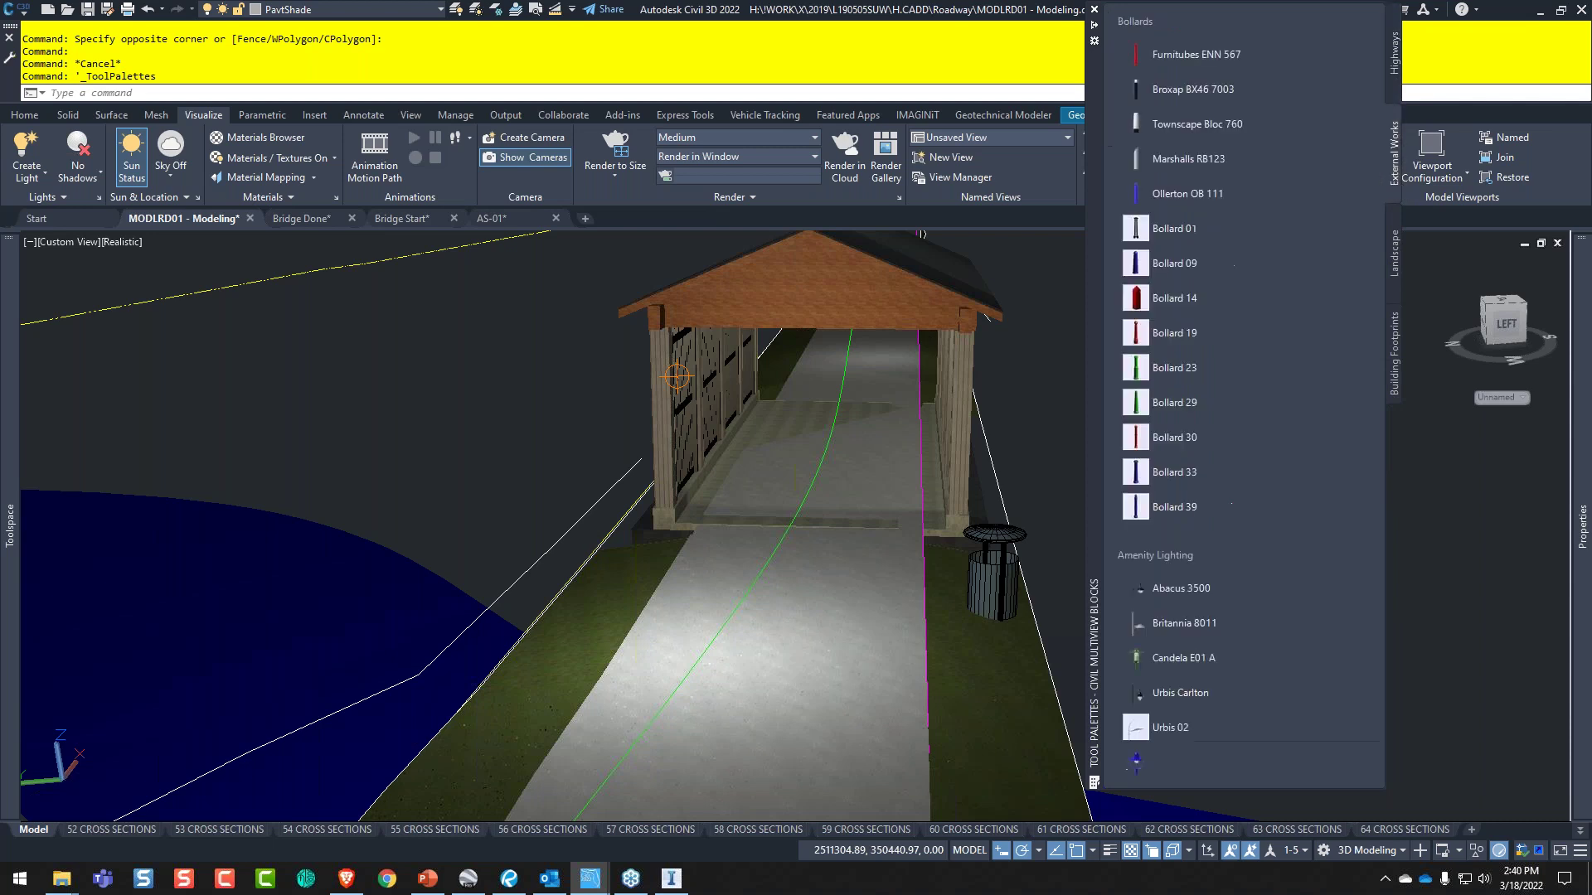
{"action": "scroll", "coordinate": [1185, 411], "scroll_direction": "down", "scroll_amount": 10}
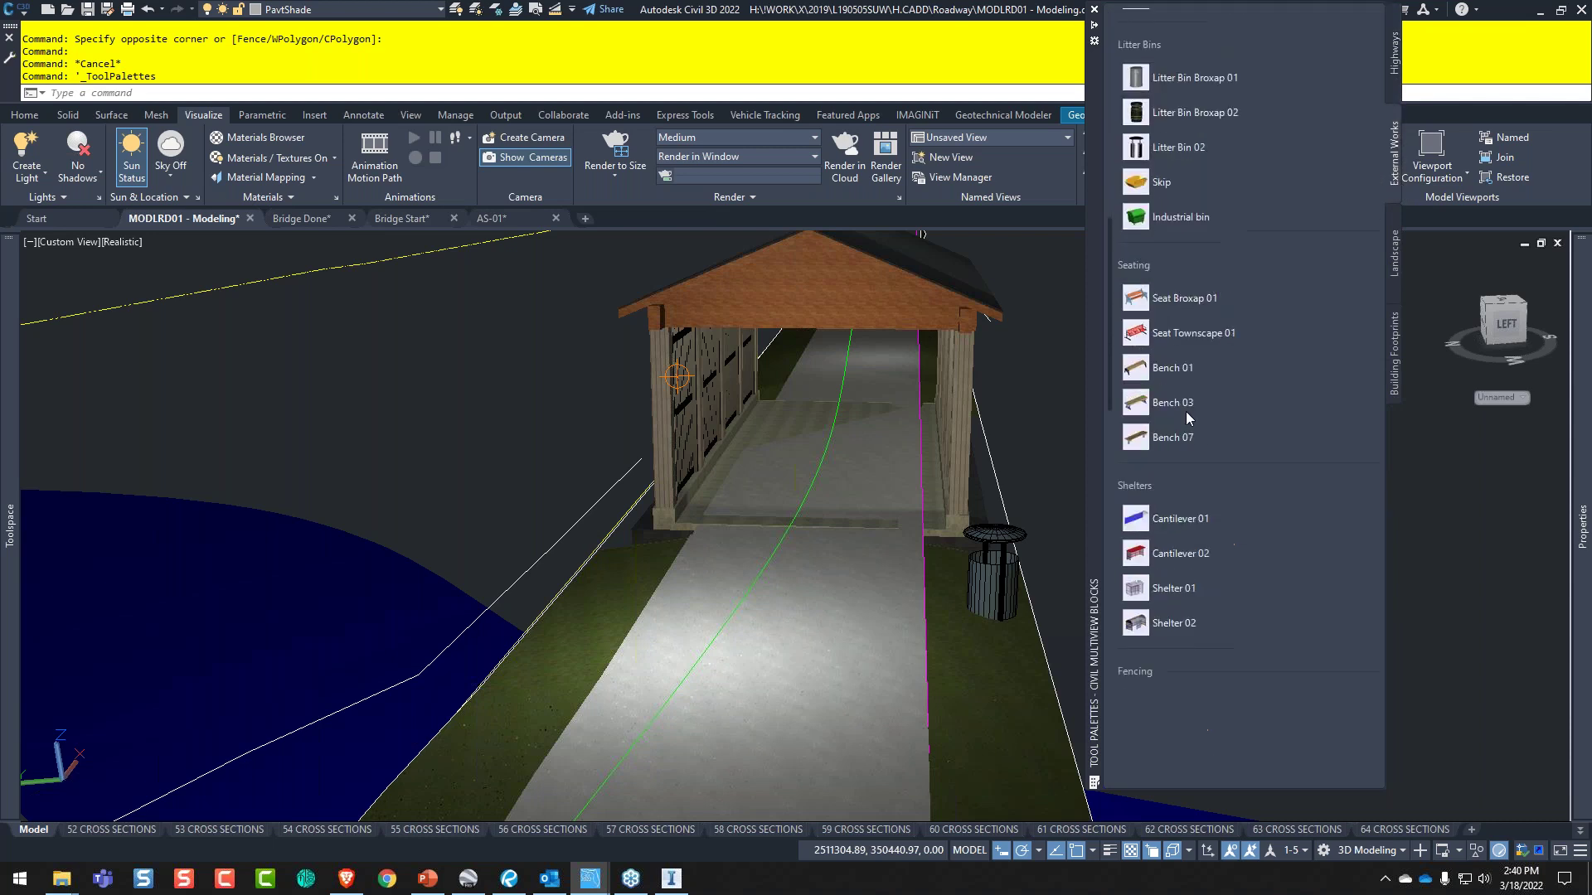
{"action": "scroll", "coordinate": [1216, 375], "scroll_direction": "down", "scroll_amount": 15}
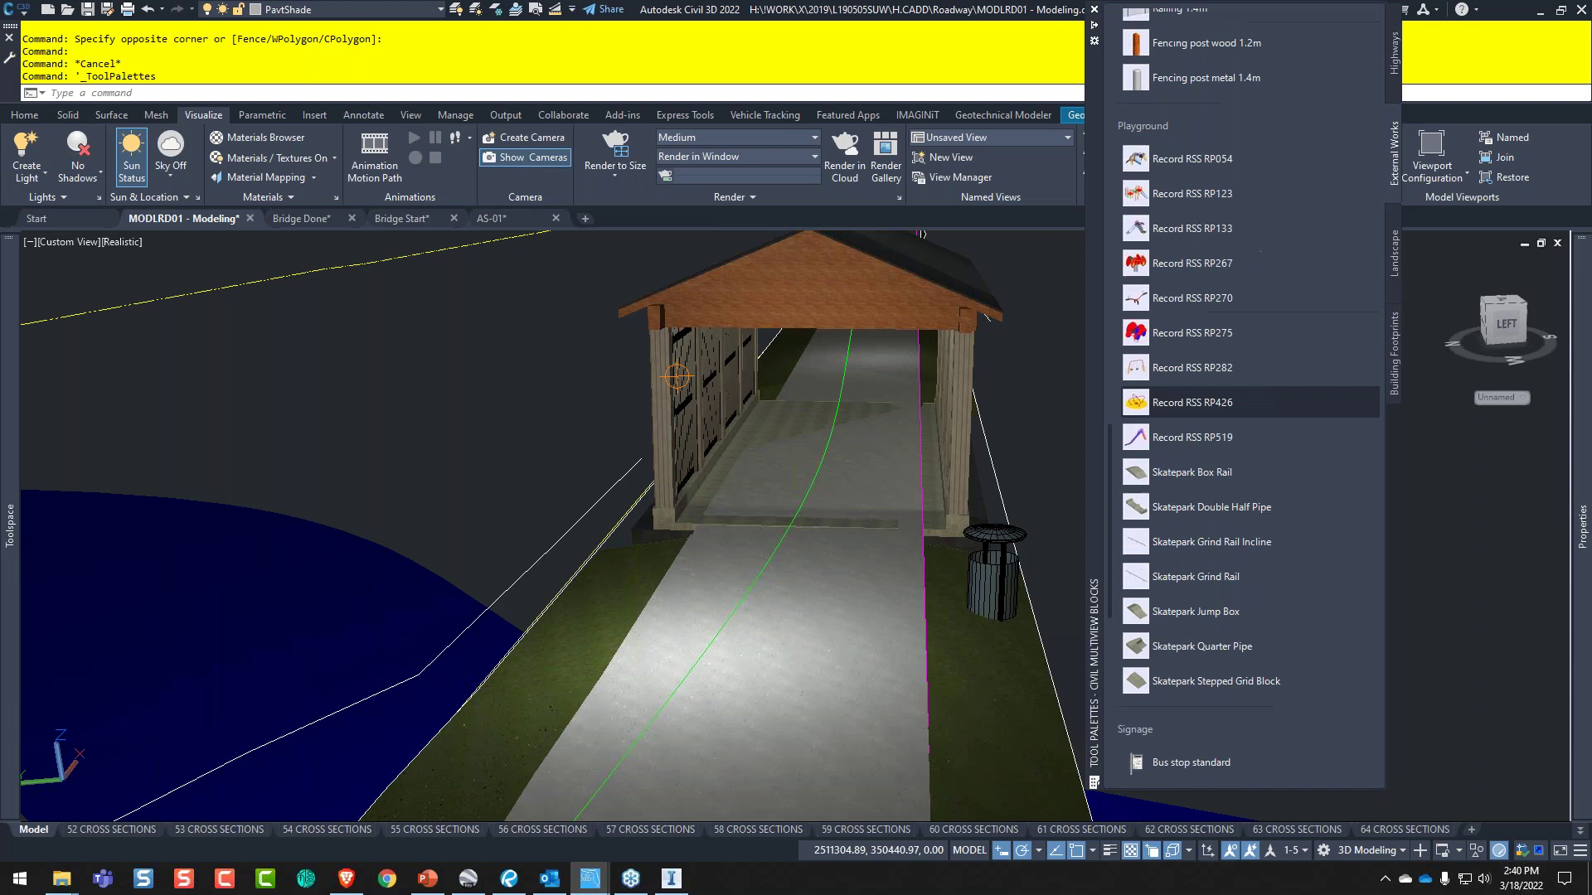
{"action": "scroll", "coordinate": [1207, 471], "scroll_direction": "down", "scroll_amount": 4}
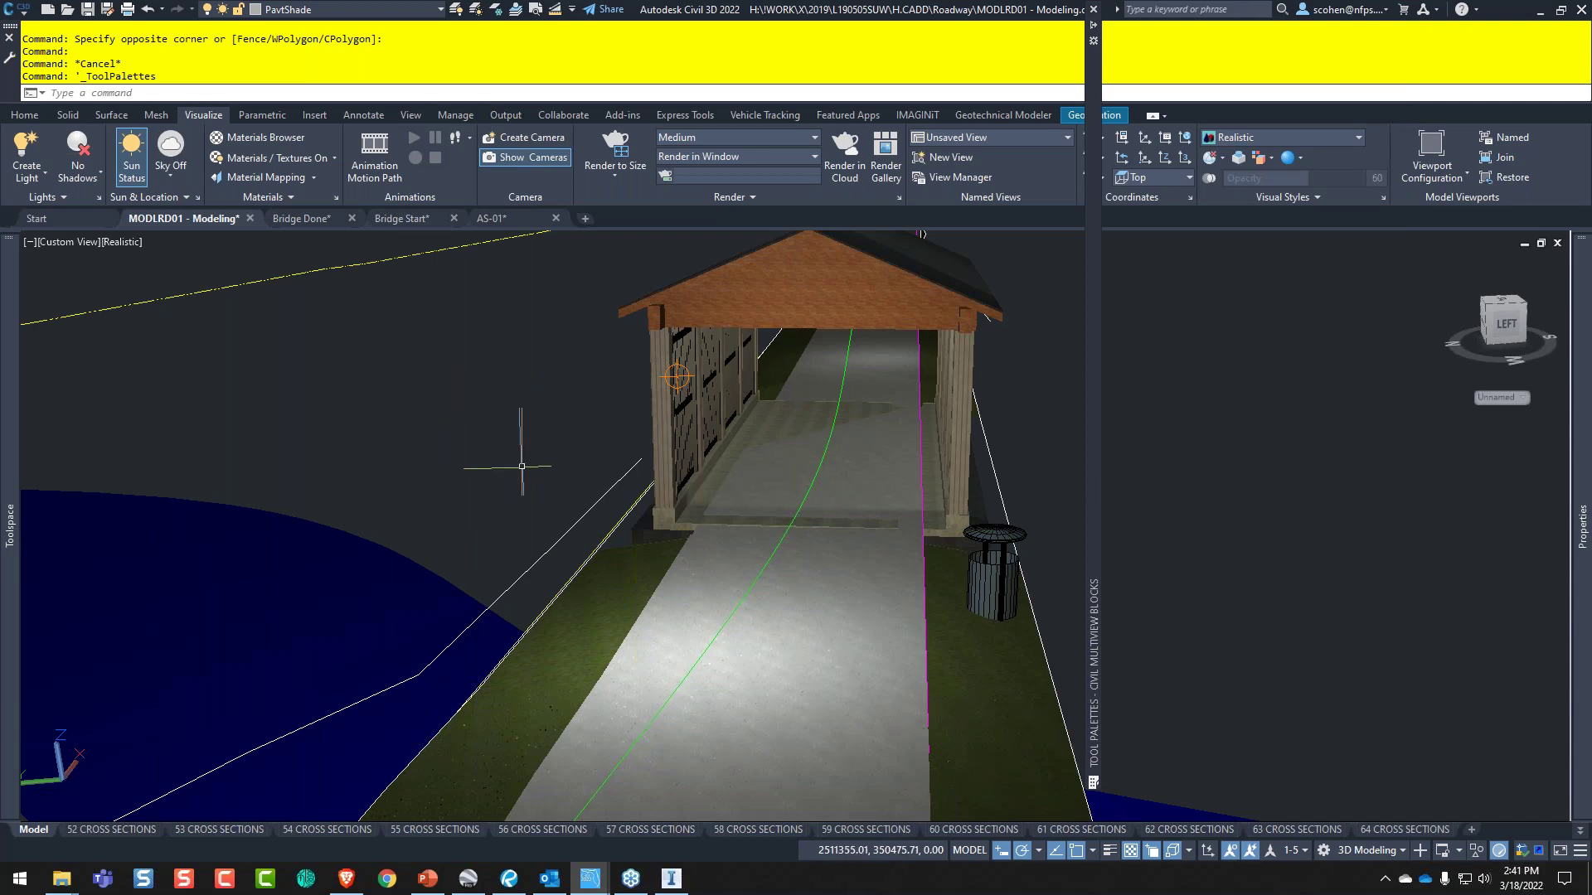
{"action": "key", "text": "Escape"}
{"action": "mouse_move", "coordinate": [567, 450]}
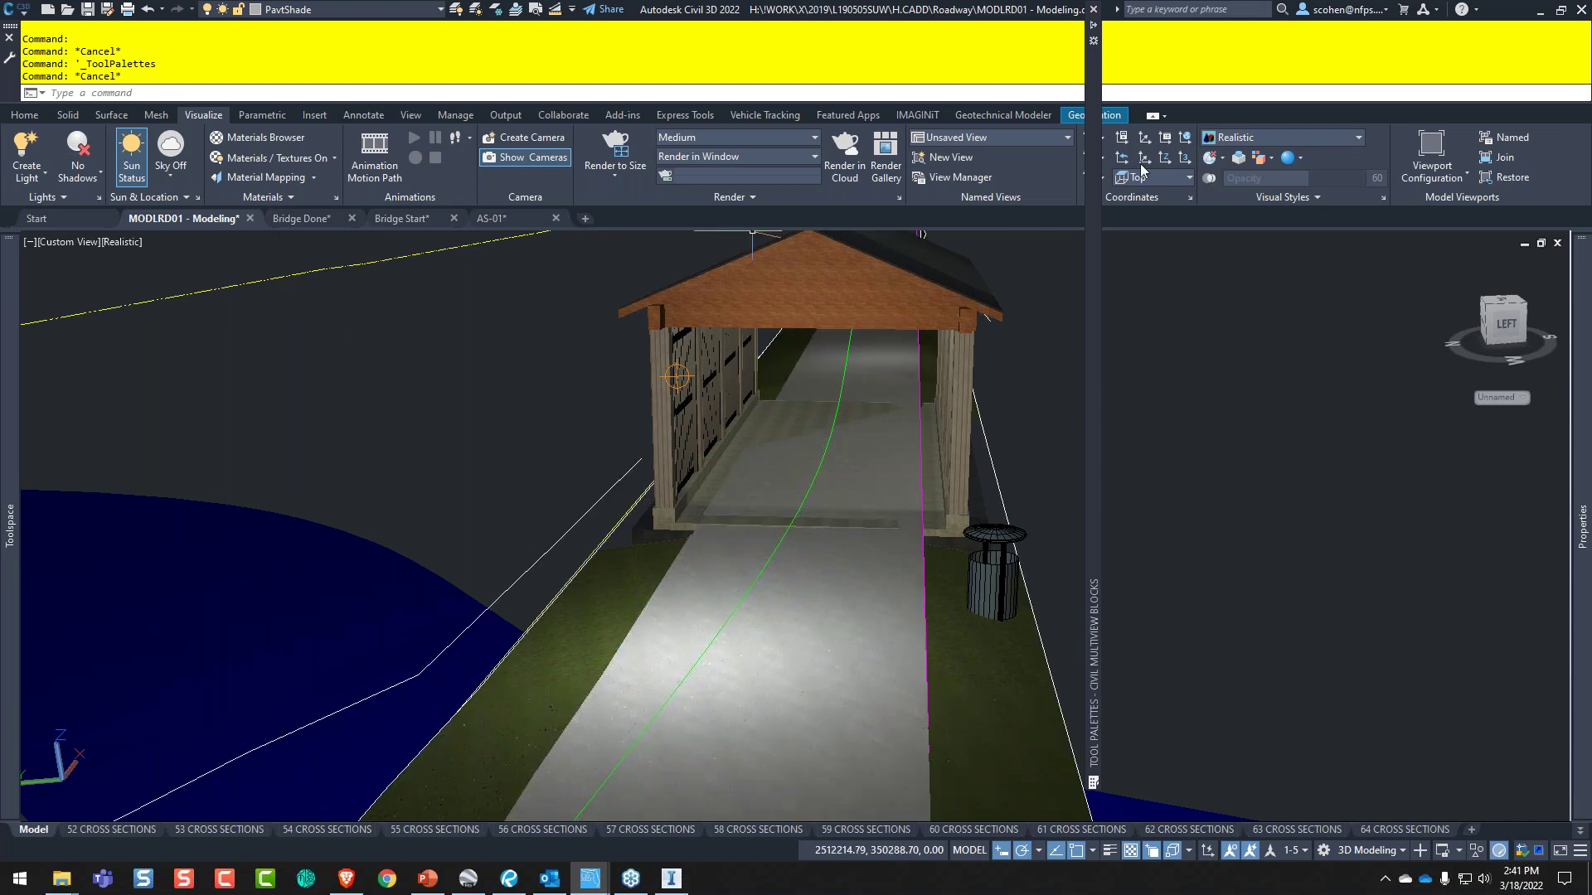
- Switch to InfraWorks and open the Trail model last modified 3/7/2022 to inspect the canopy bridge up close
{"action": "left_click", "coordinate": [1540, 10]}
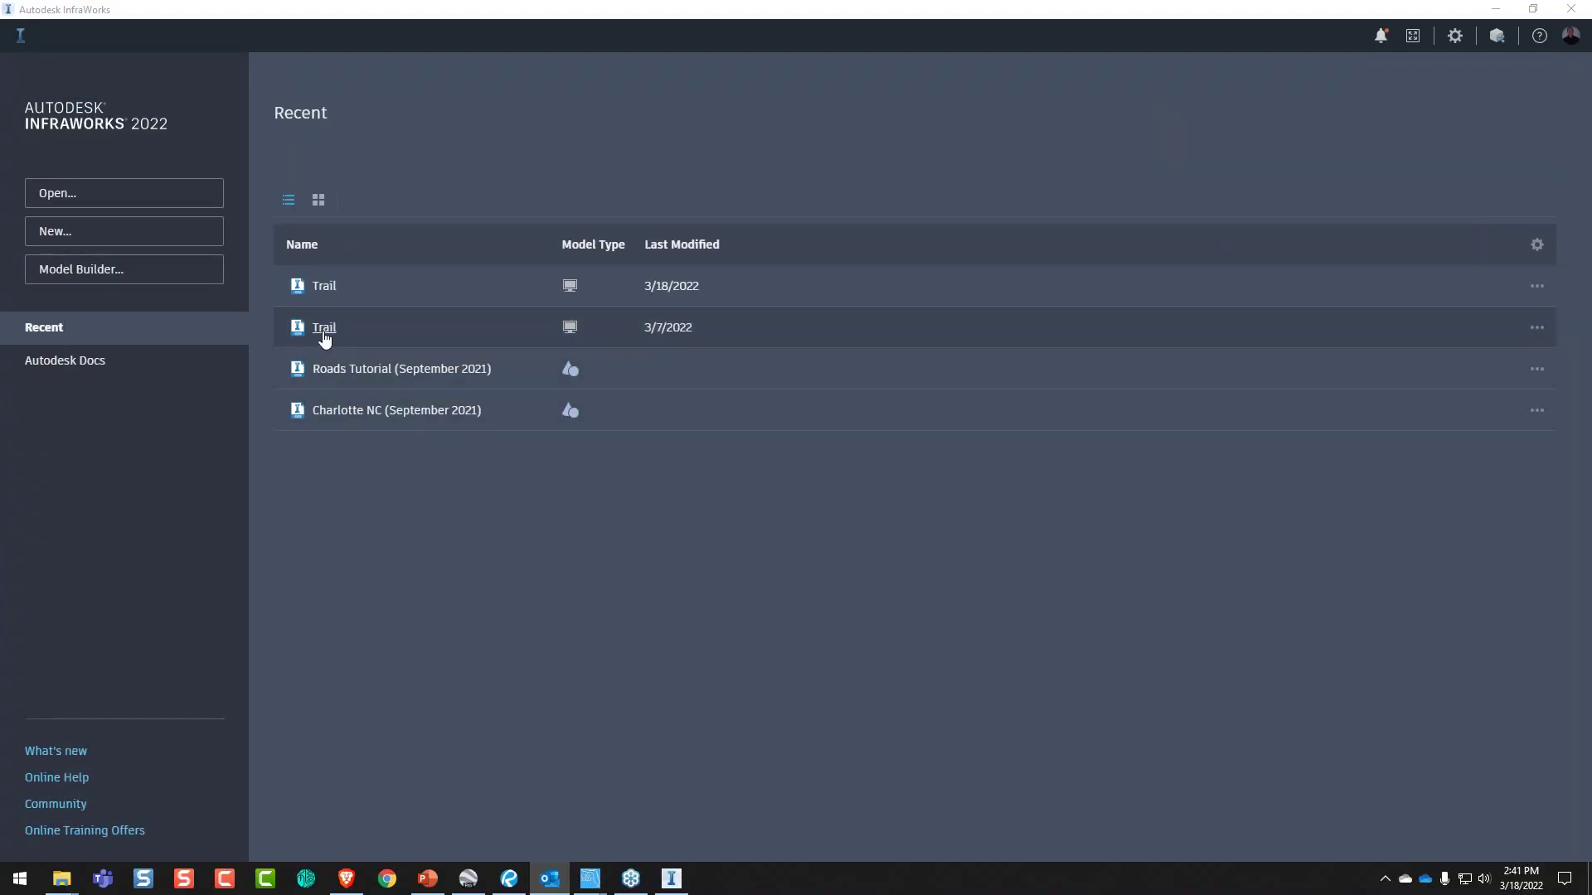
{"action": "left_click", "coordinate": [323, 331]}
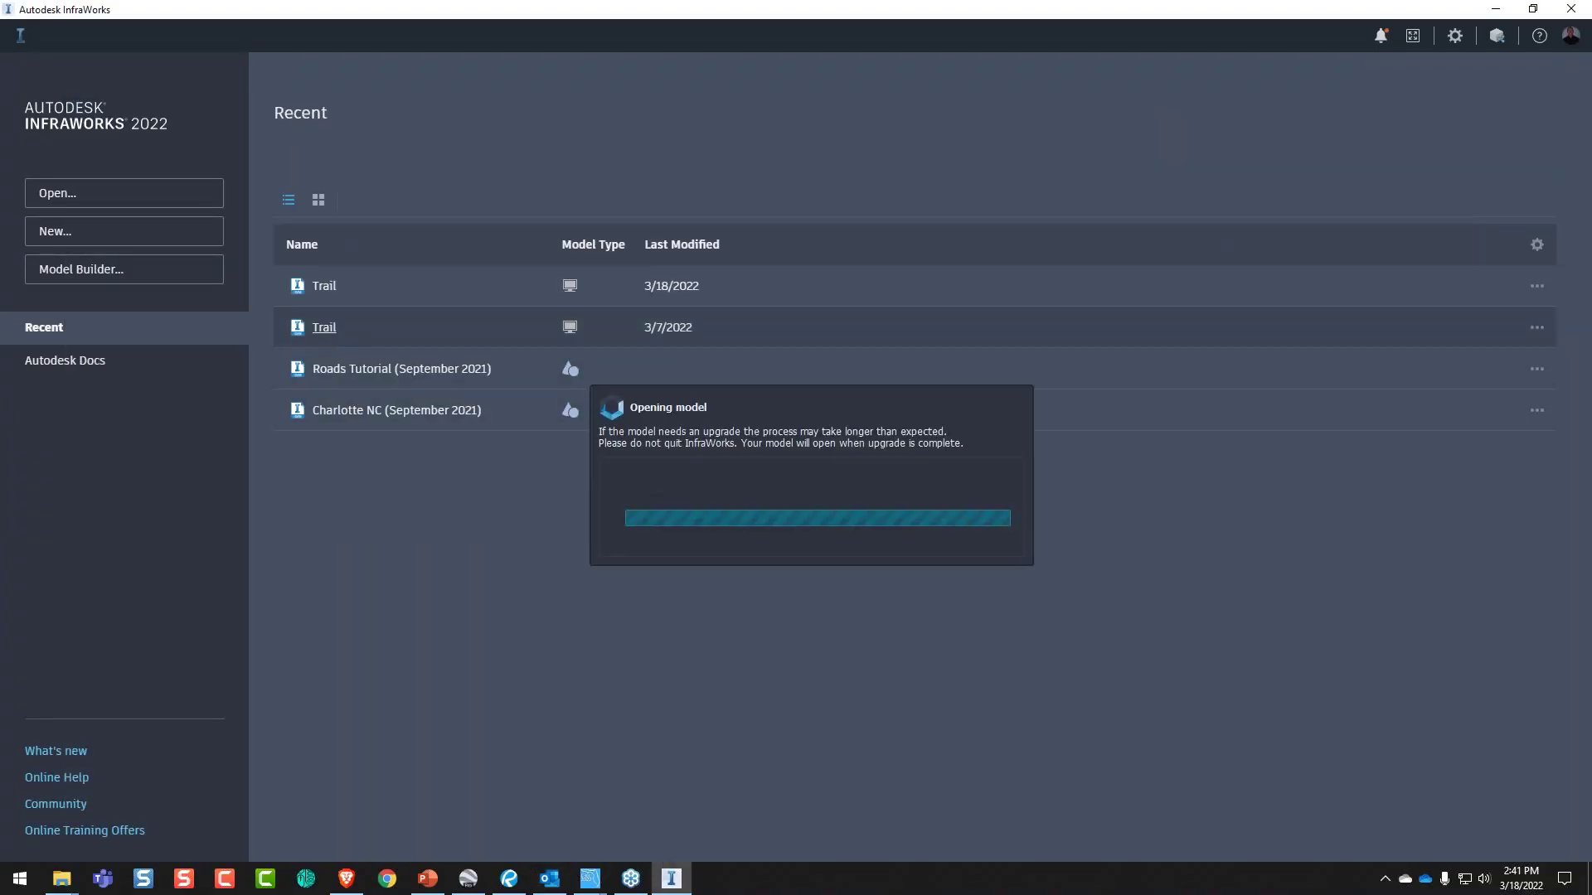
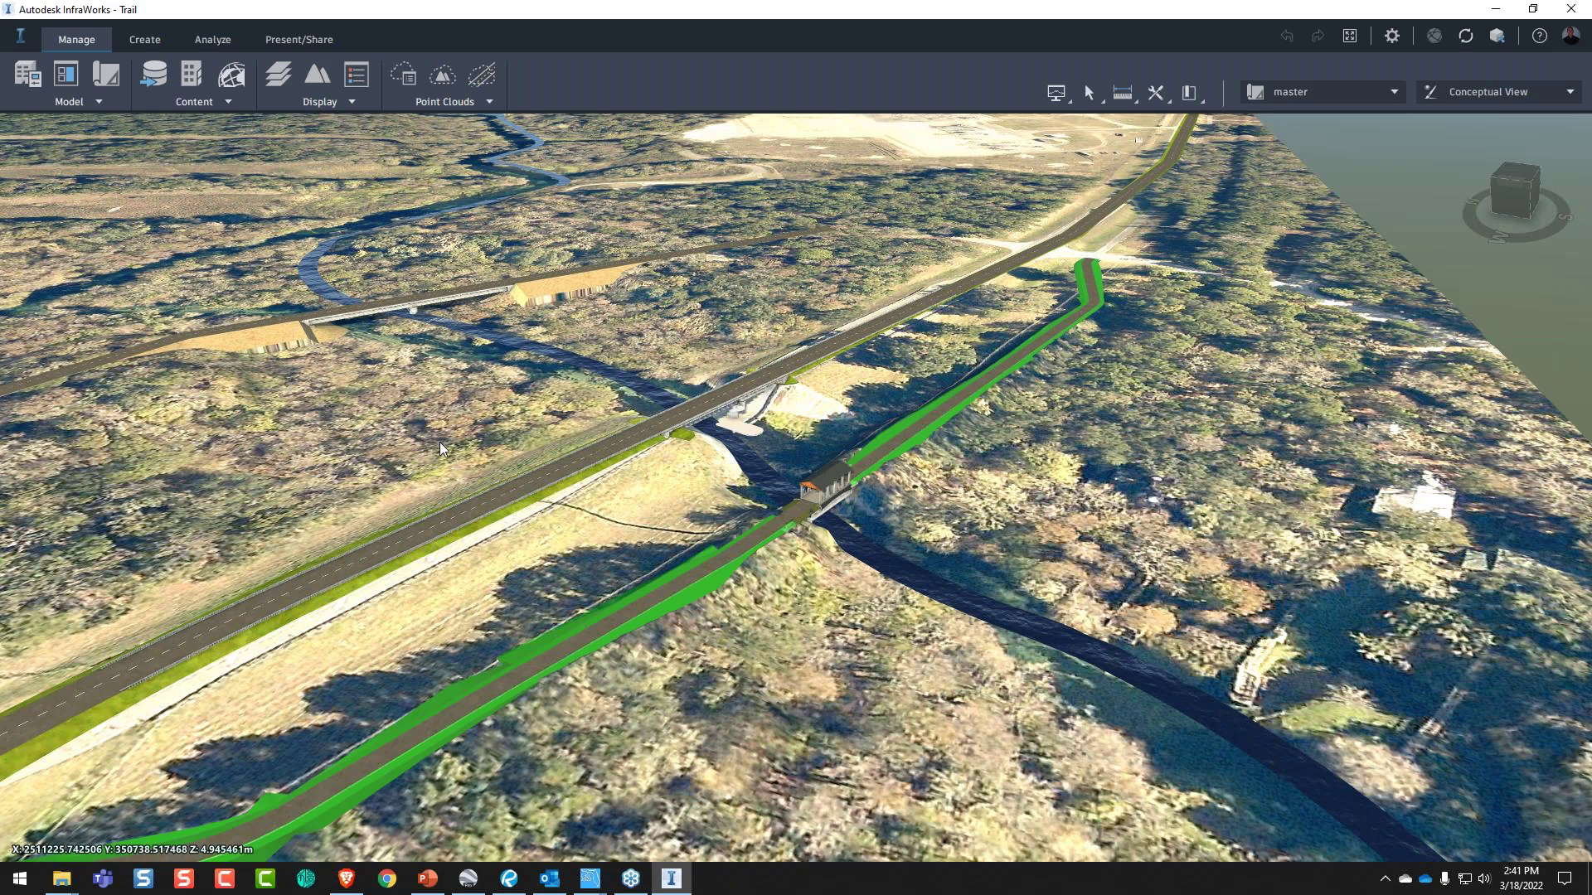
{"action": "left_click_drag", "start_coordinate": [662, 456], "coordinate": [749, 546]}
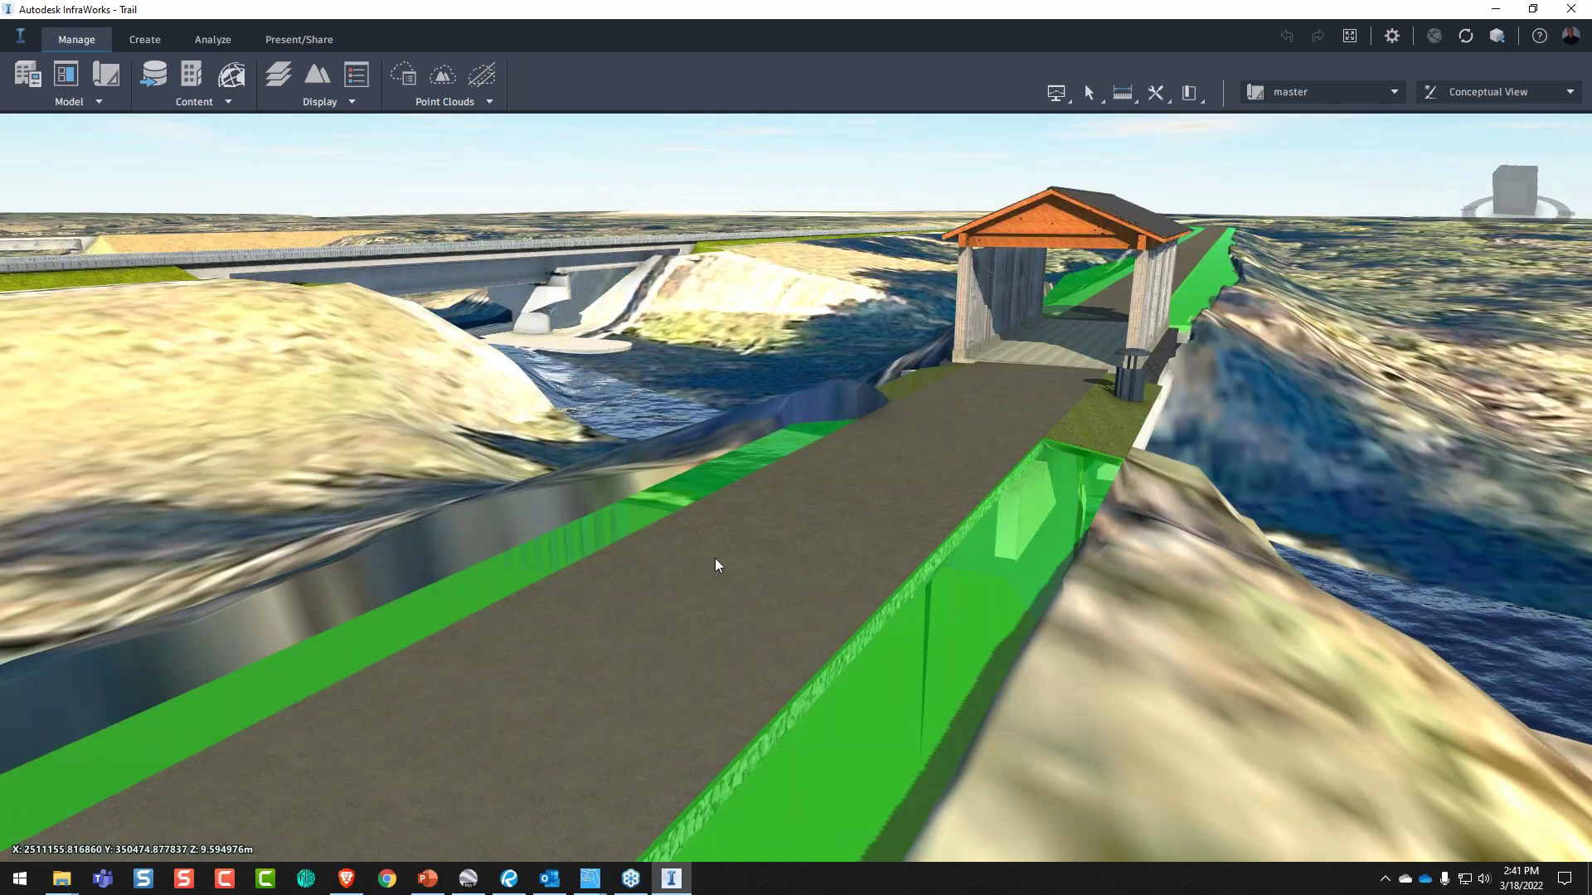
{"action": "scroll", "coordinate": [1154, 466], "scroll_direction": "down", "scroll_amount": 1}
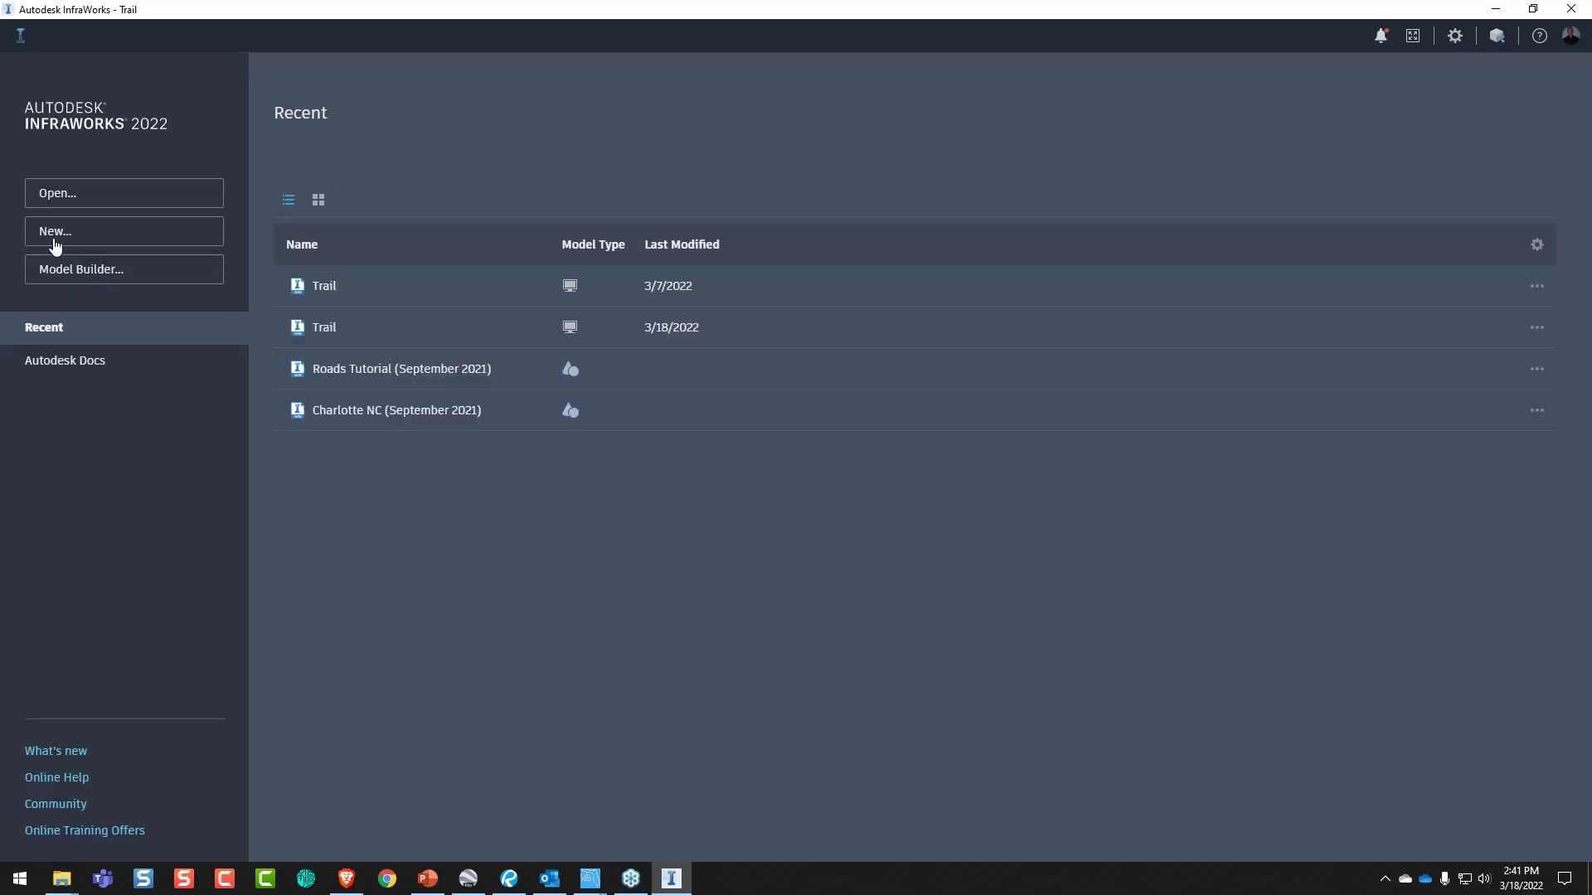
- Start a new local InfraWorks model and name it "Canopy bridge -Trail"
{"action": "left_click", "coordinate": [57, 241]}
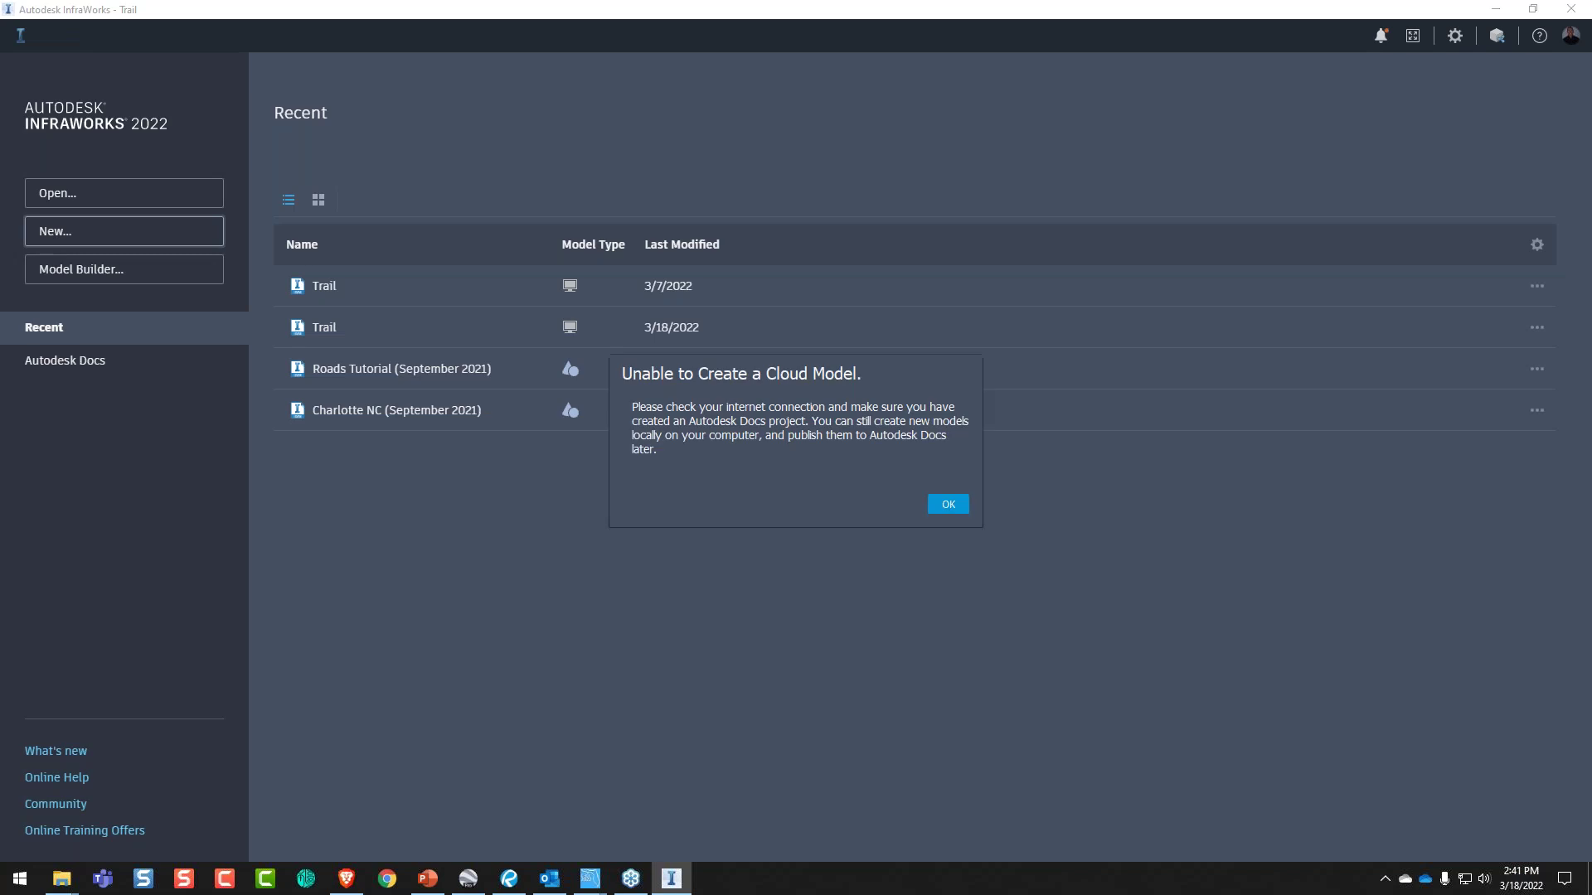
{"action": "left_click", "coordinate": [947, 505]}
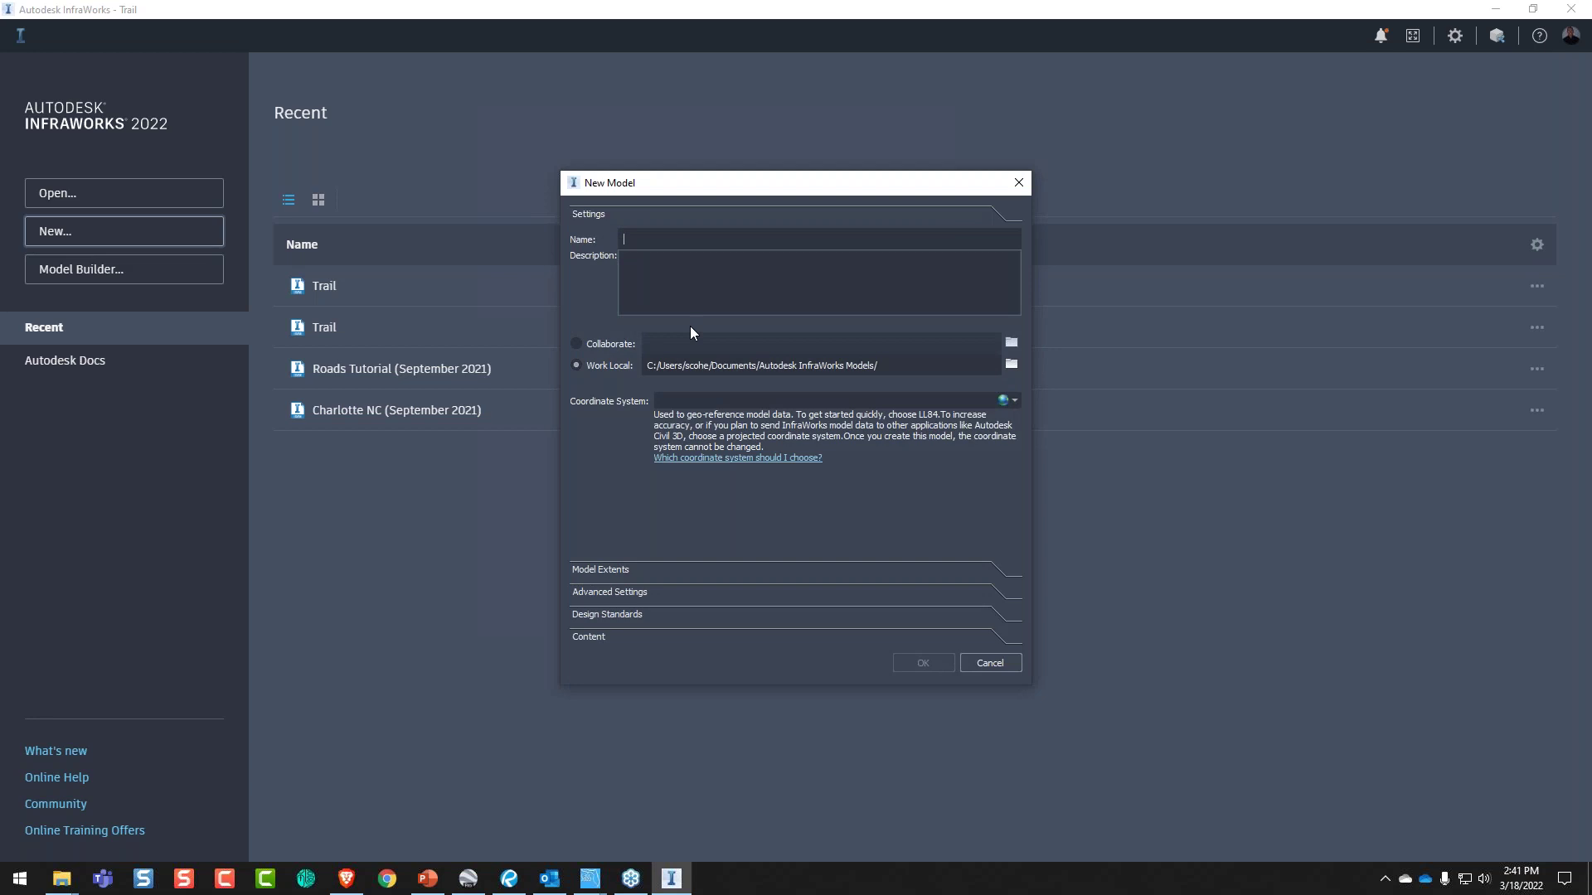
{"action": "type", "text": "Trail3"}
{"action": "key", "text": "BackSpace"}
{"action": "key", "text": "BackSpace"}
{"action": "key", "text": "BackSpace"}
{"action": "key", "text": "BackSpace"}
{"action": "key", "text": "BackSpace"}
{"action": "type", "text": "cabn"}
{"action": "key", "text": "BackSpace"}
{"action": "key", "text": "BackSpace"}
{"action": "key", "text": "BackSpace"}
{"action": "key", "text": "BackSpace"}
{"action": "type", "text": "Canopy bridge &"}
{"action": "key", "text": "BackSpace"}
{"action": "type", "text": "-Trai"}
- Set the new model's coordinate system to FL83-NF
{"action": "left_click", "coordinate": [1016, 401]}
{"action": "left_click", "coordinate": [1044, 434]}
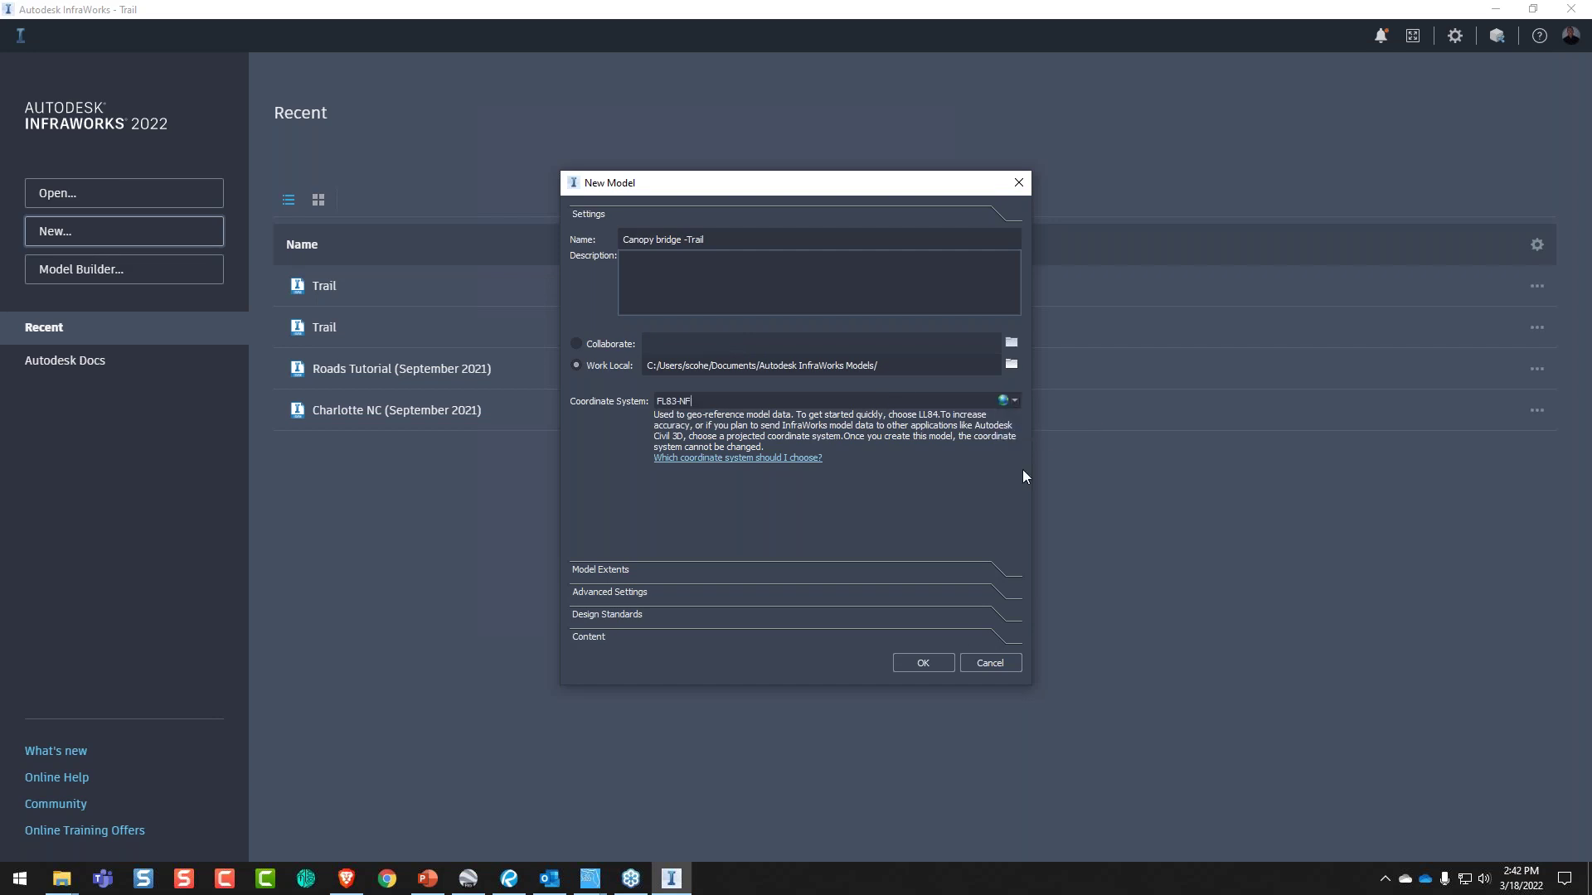
- Create the new model with these settings and open the project's H.CADD\VIZ\DEM66753 folder in File Explorer
{"action": "left_click", "coordinate": [937, 668]}
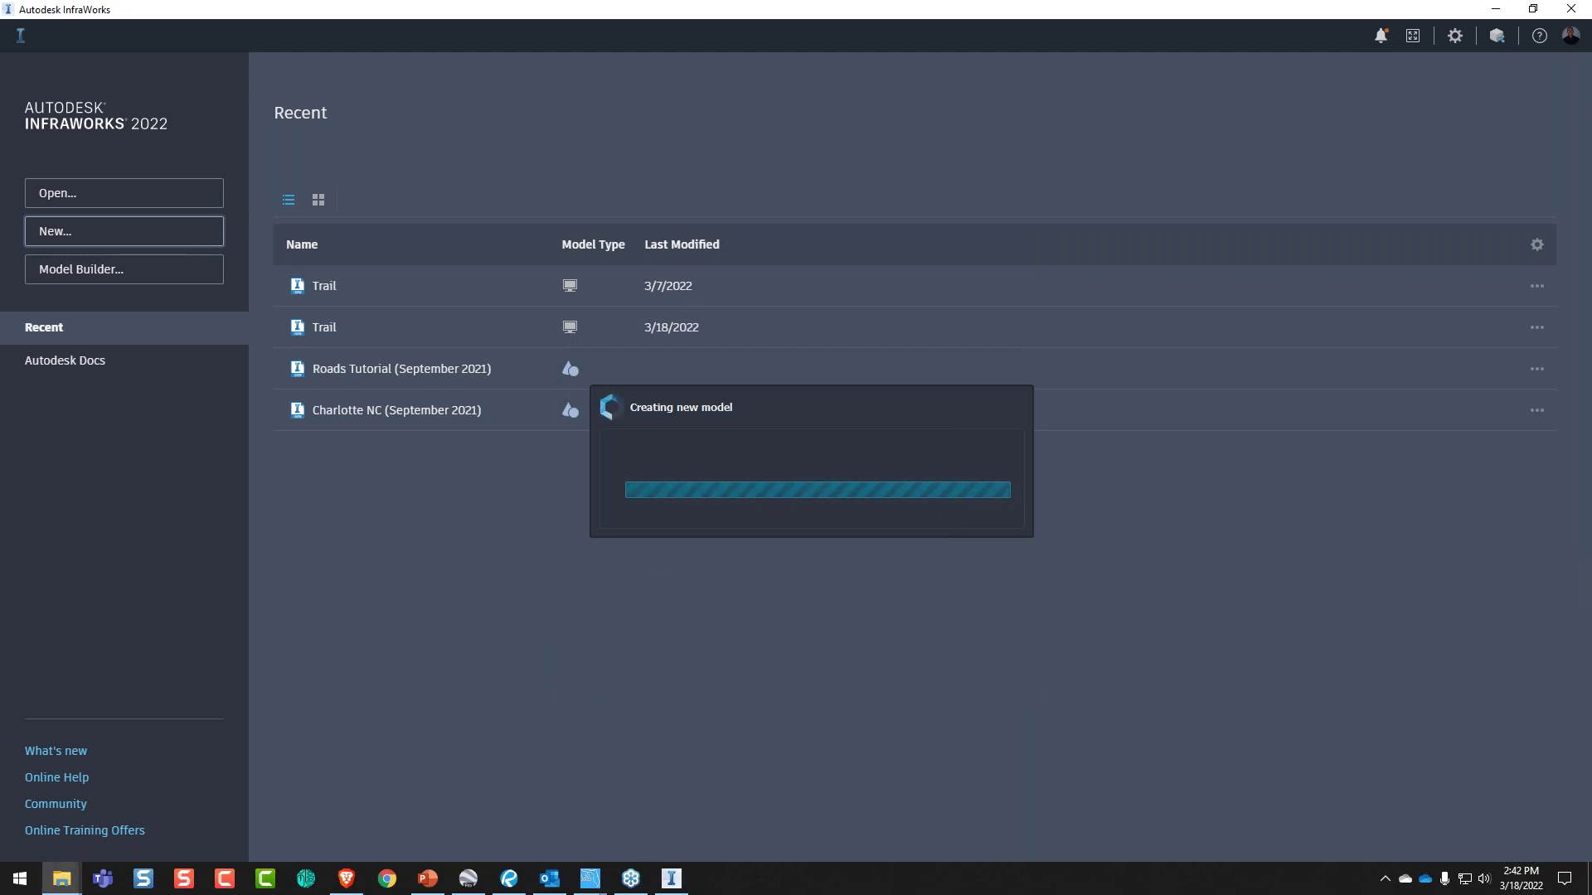
{"action": "left_click_drag", "start_coordinate": [0, 208], "coordinate": [928, 96]}
{"action": "left_click", "coordinate": [670, 241]}
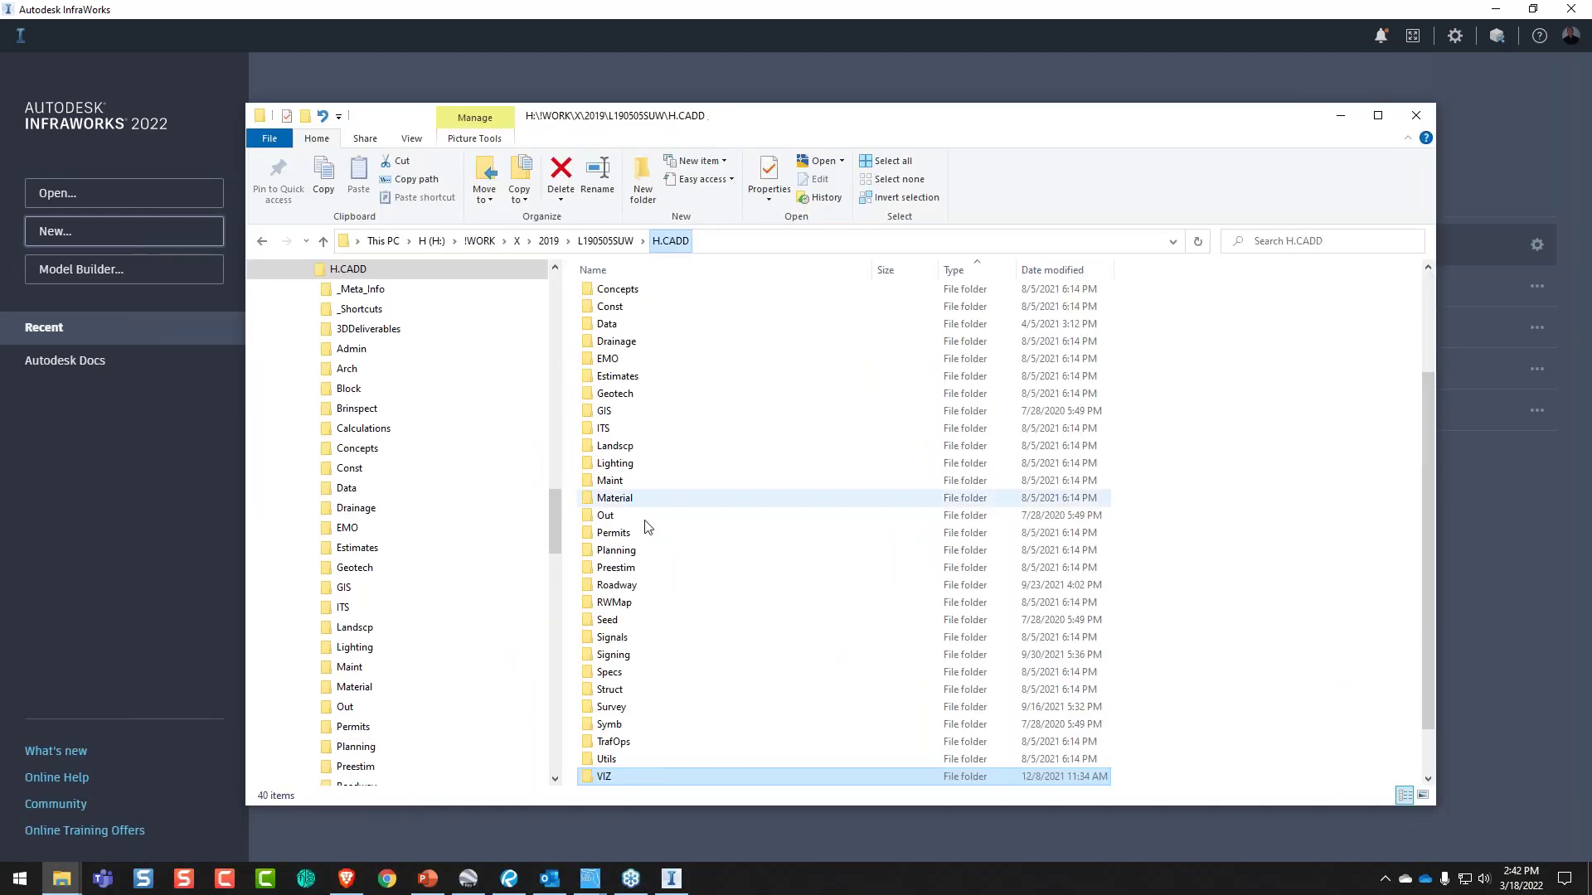
{"action": "key", "text": "Return"}
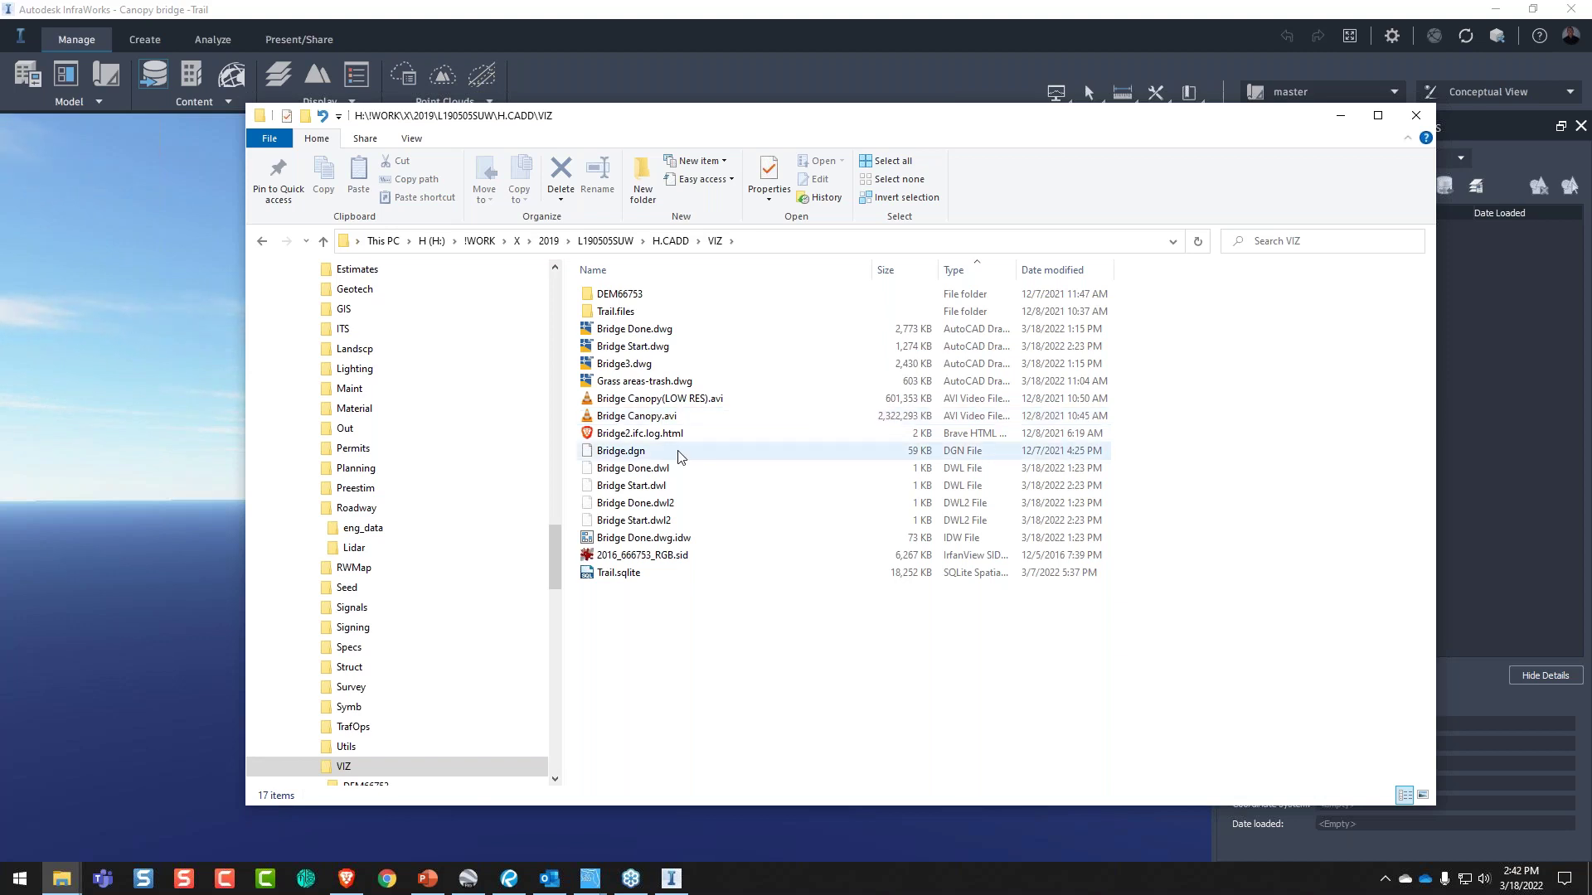
{"action": "double_click", "coordinate": [650, 294]}
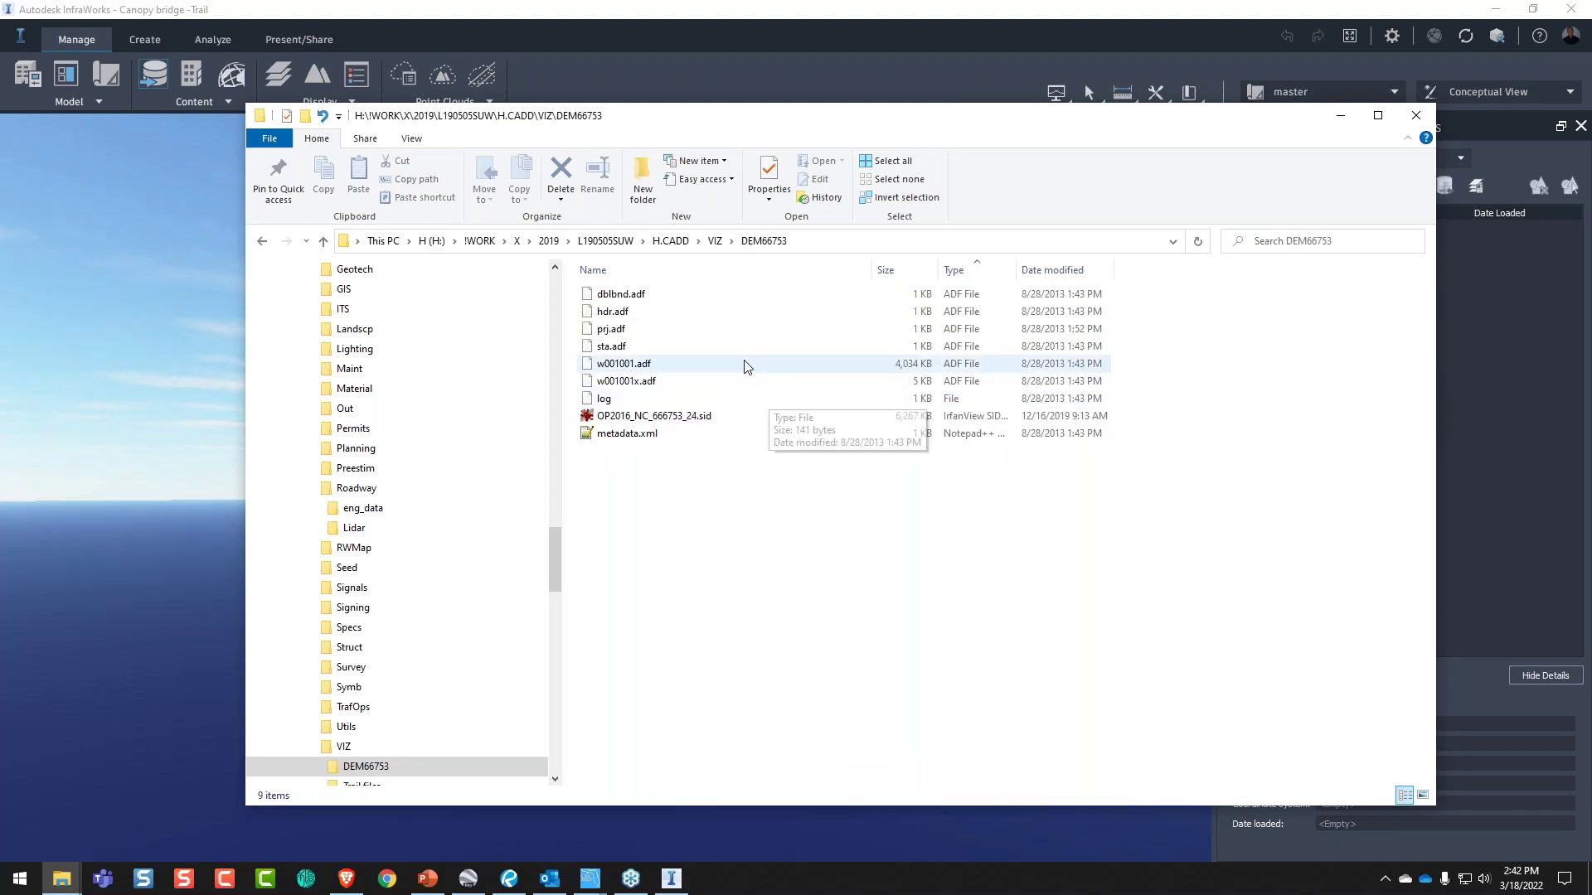
- Look through the DEM66753 and VIZ folders for the elevation and aerial image files, finishing in DEM66753
{"action": "left_click", "coordinate": [763, 416]}
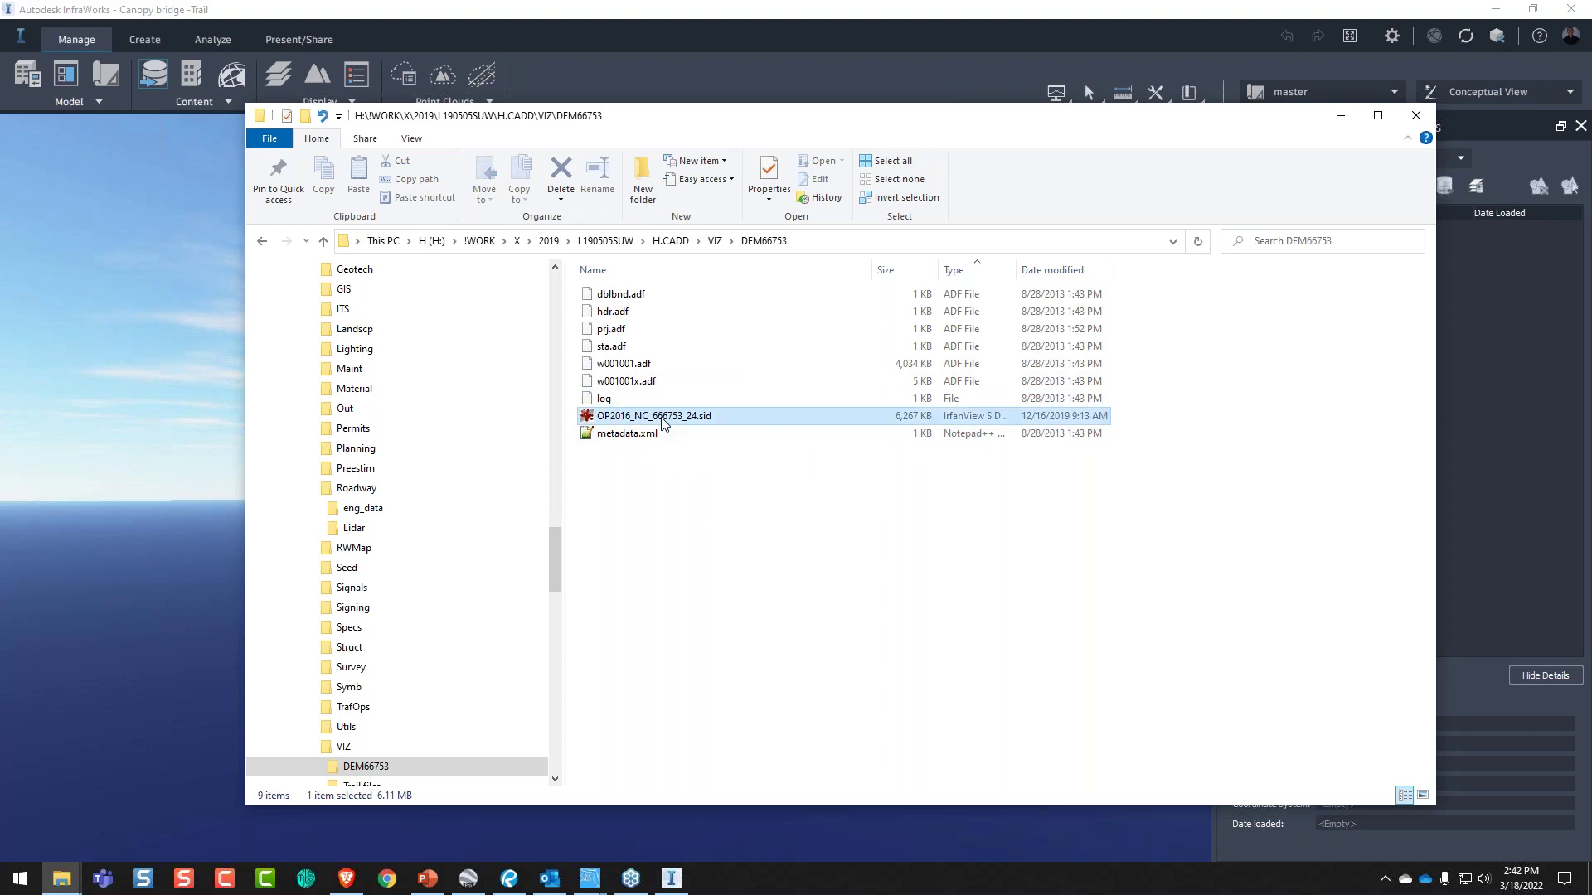
{"action": "left_click", "coordinate": [715, 241]}
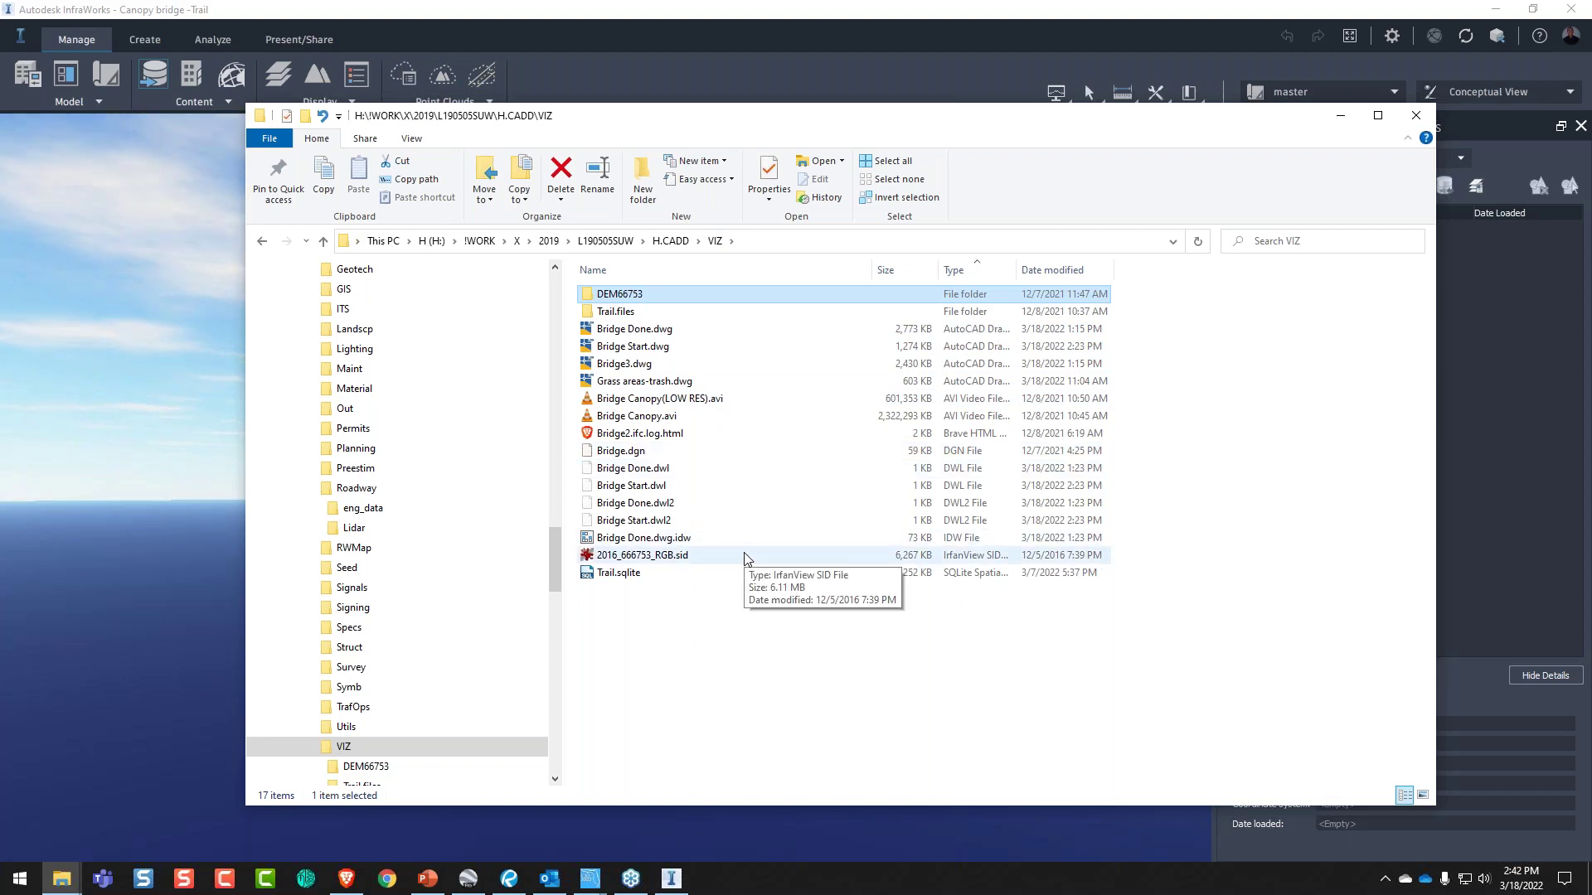
{"action": "left_click", "coordinate": [671, 240]}
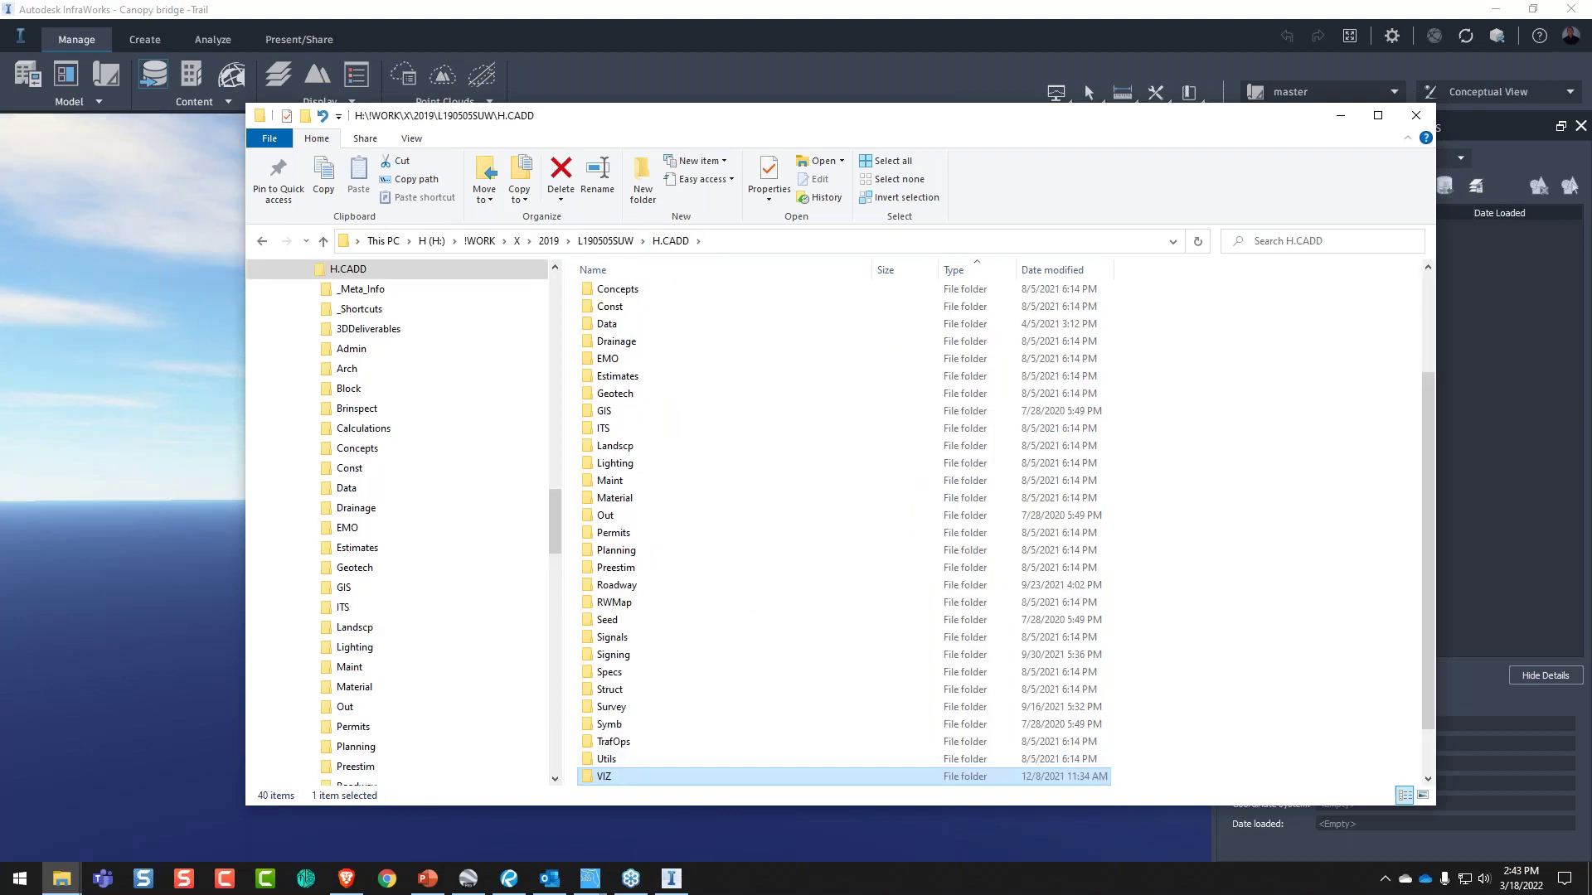
{"action": "key", "text": "Return"}
{"action": "double_click", "coordinate": [632, 293]}
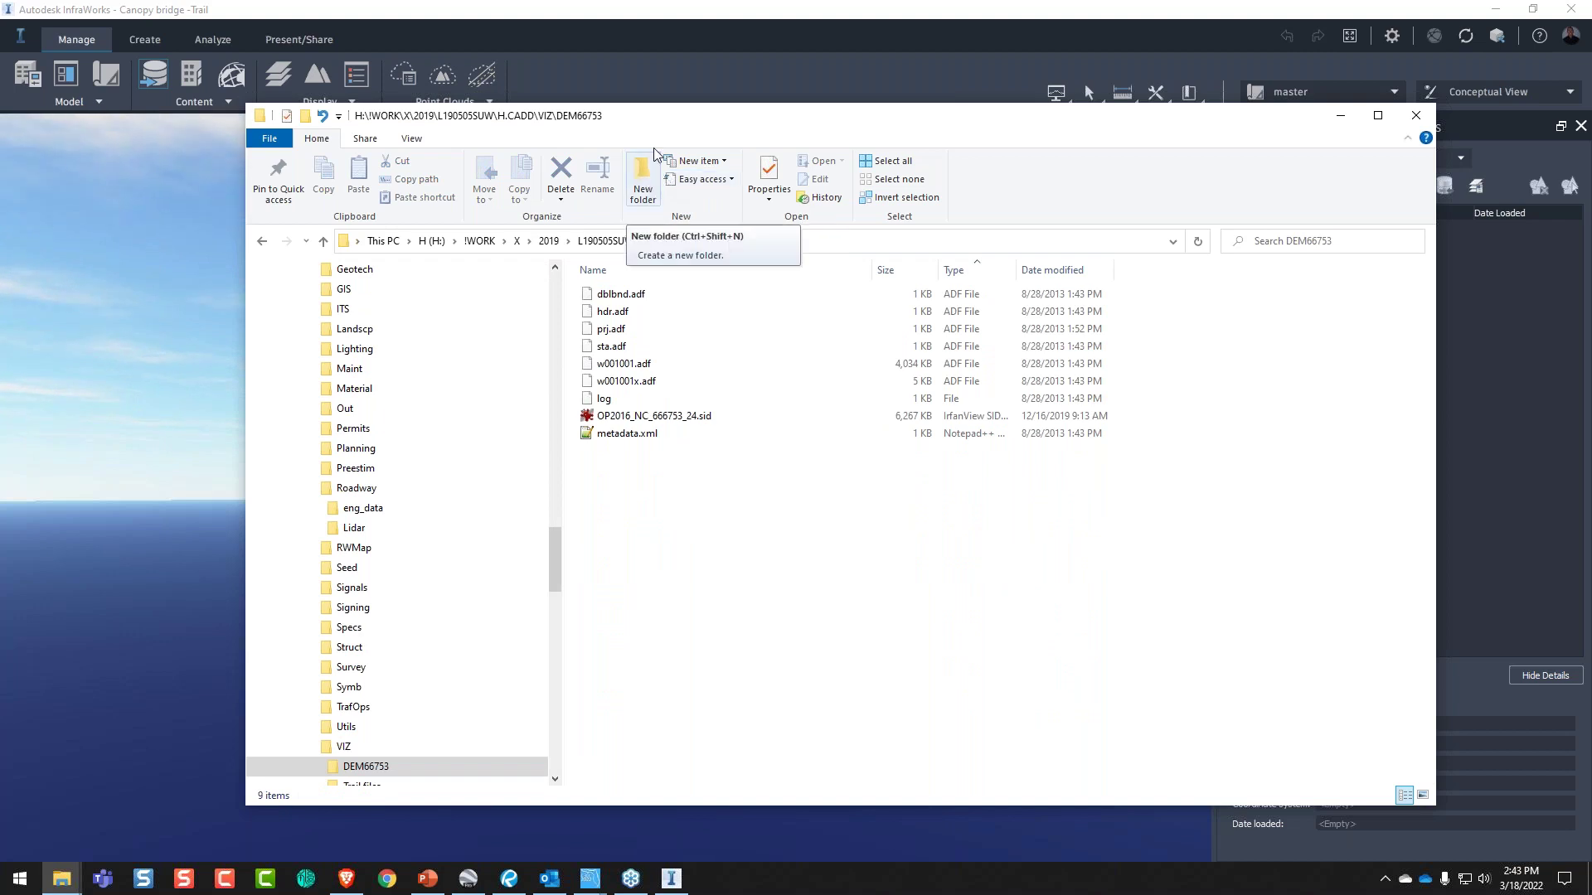
- Import w001001.adf from DEM66753 as a raster terrain source in FL83-NF and refresh the model
{"action": "left_click_drag", "start_coordinate": [665, 117], "coordinate": [0, 232]}
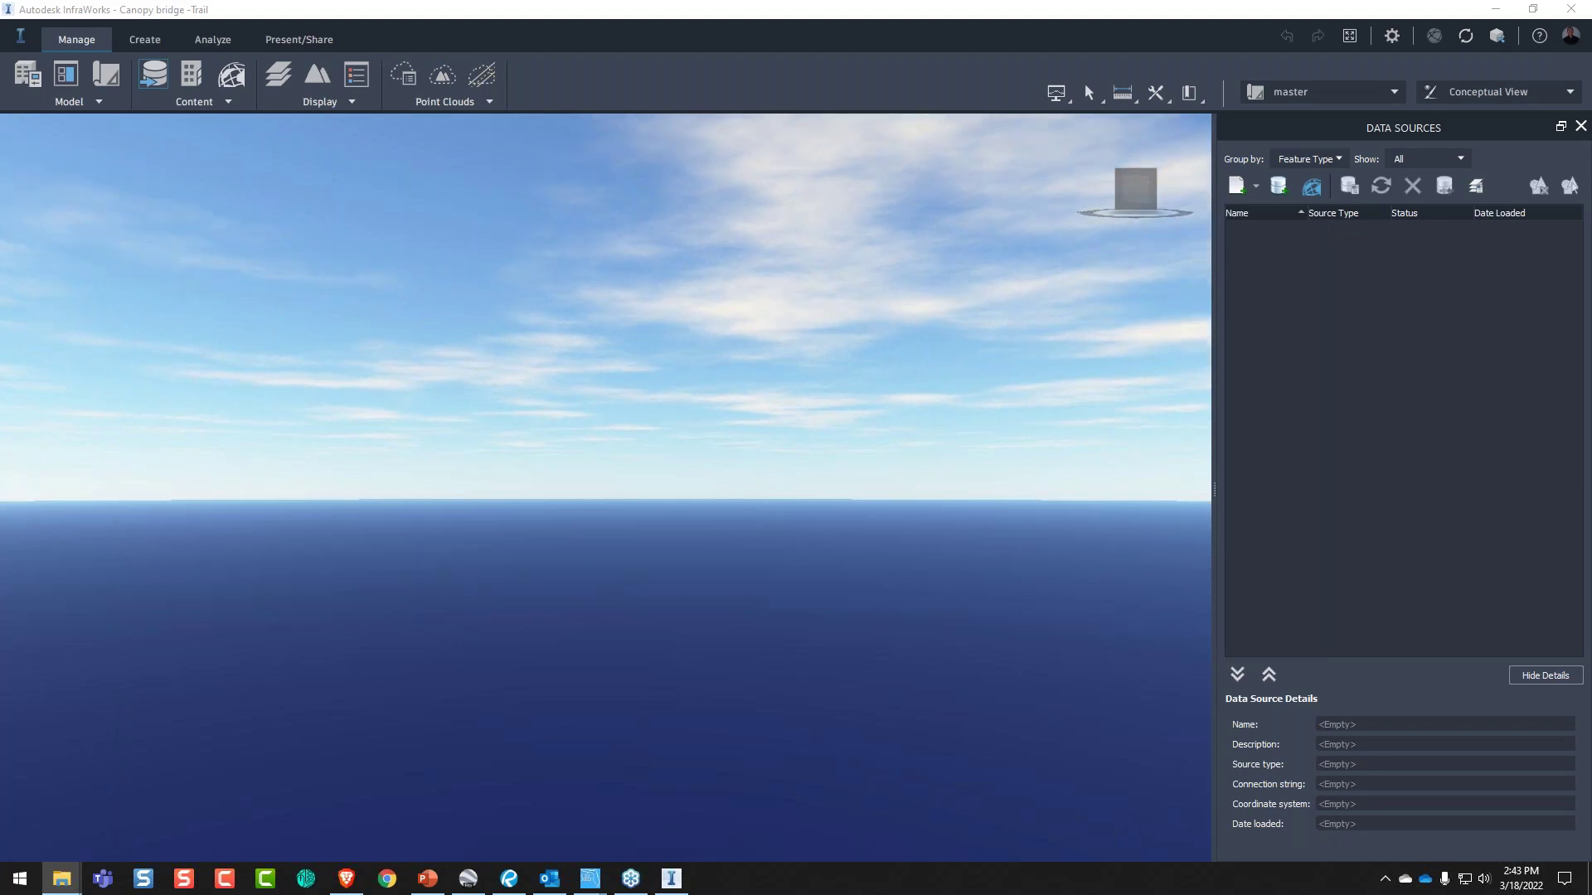
{"action": "left_click_drag", "start_coordinate": [0, 415], "coordinate": [648, 459]}
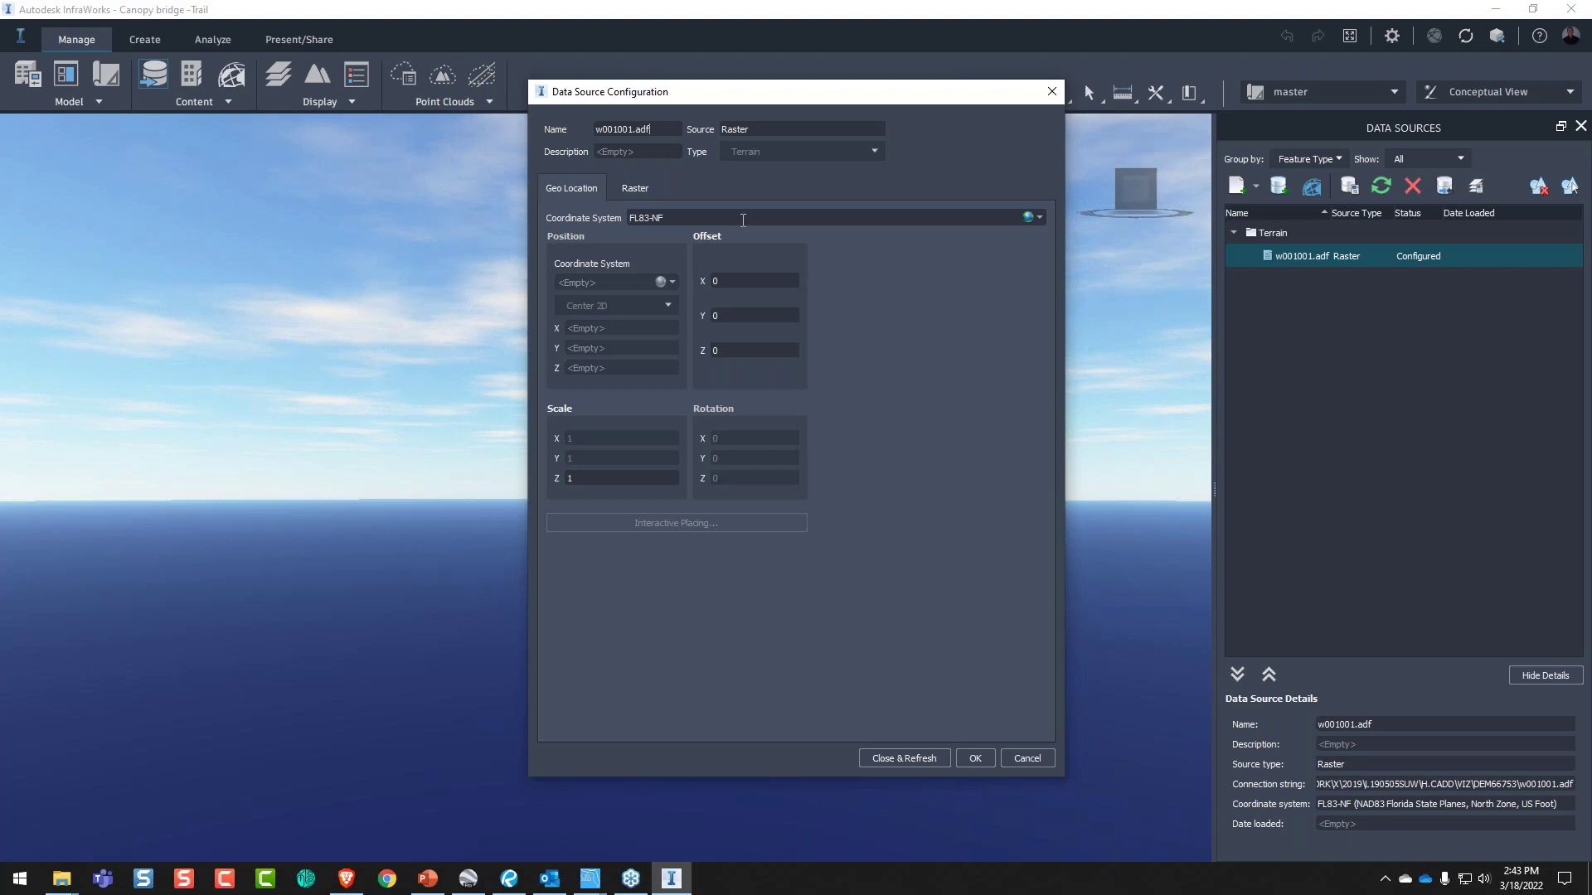
{"action": "left_click", "coordinate": [889, 764]}
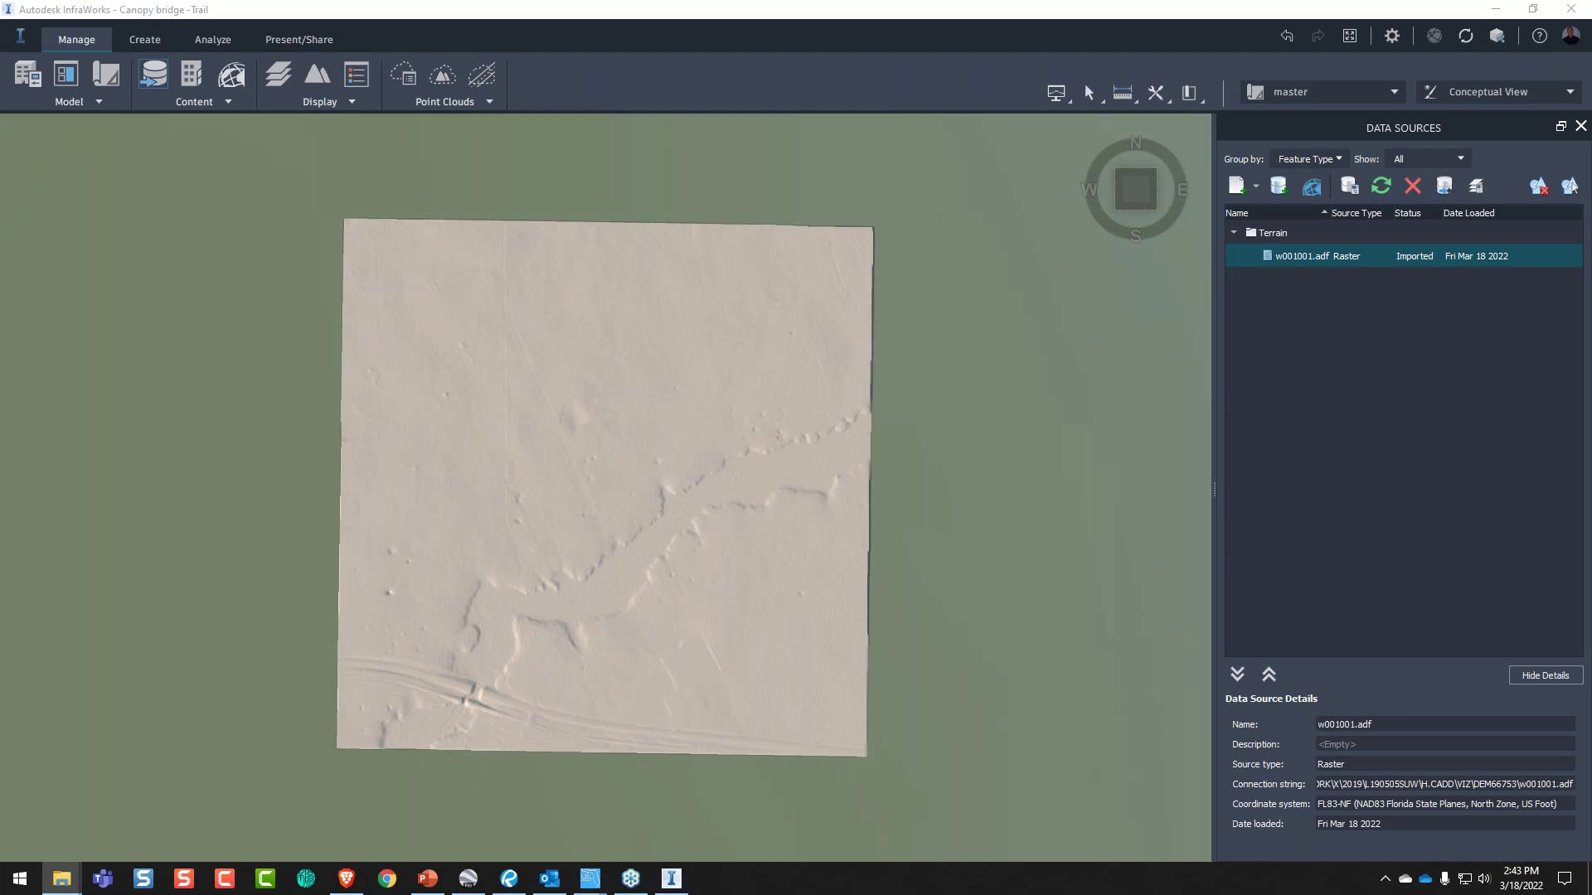
- Import OP2016_NC_666753_24.sid as raster ground imagery, set its coordinate system to FL83-NF and refresh the model
{"action": "left_click_drag", "start_coordinate": [0, 171], "coordinate": [135, 152]}
{"action": "left_click_drag", "start_coordinate": [77, 450], "coordinate": [910, 503]}
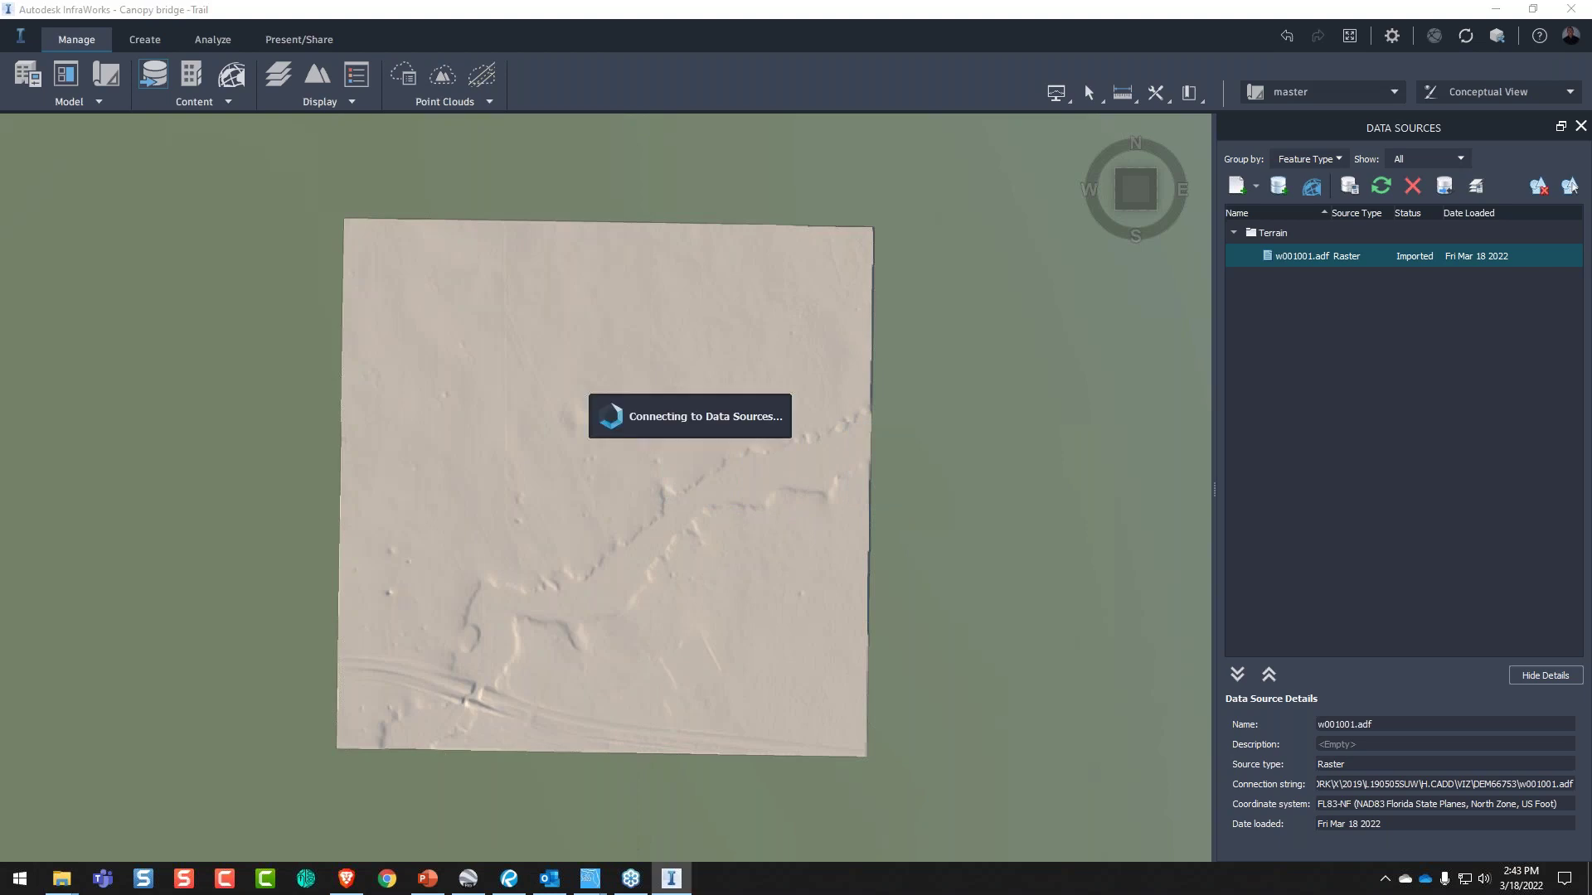
{"action": "left_click", "coordinate": [1040, 220]}
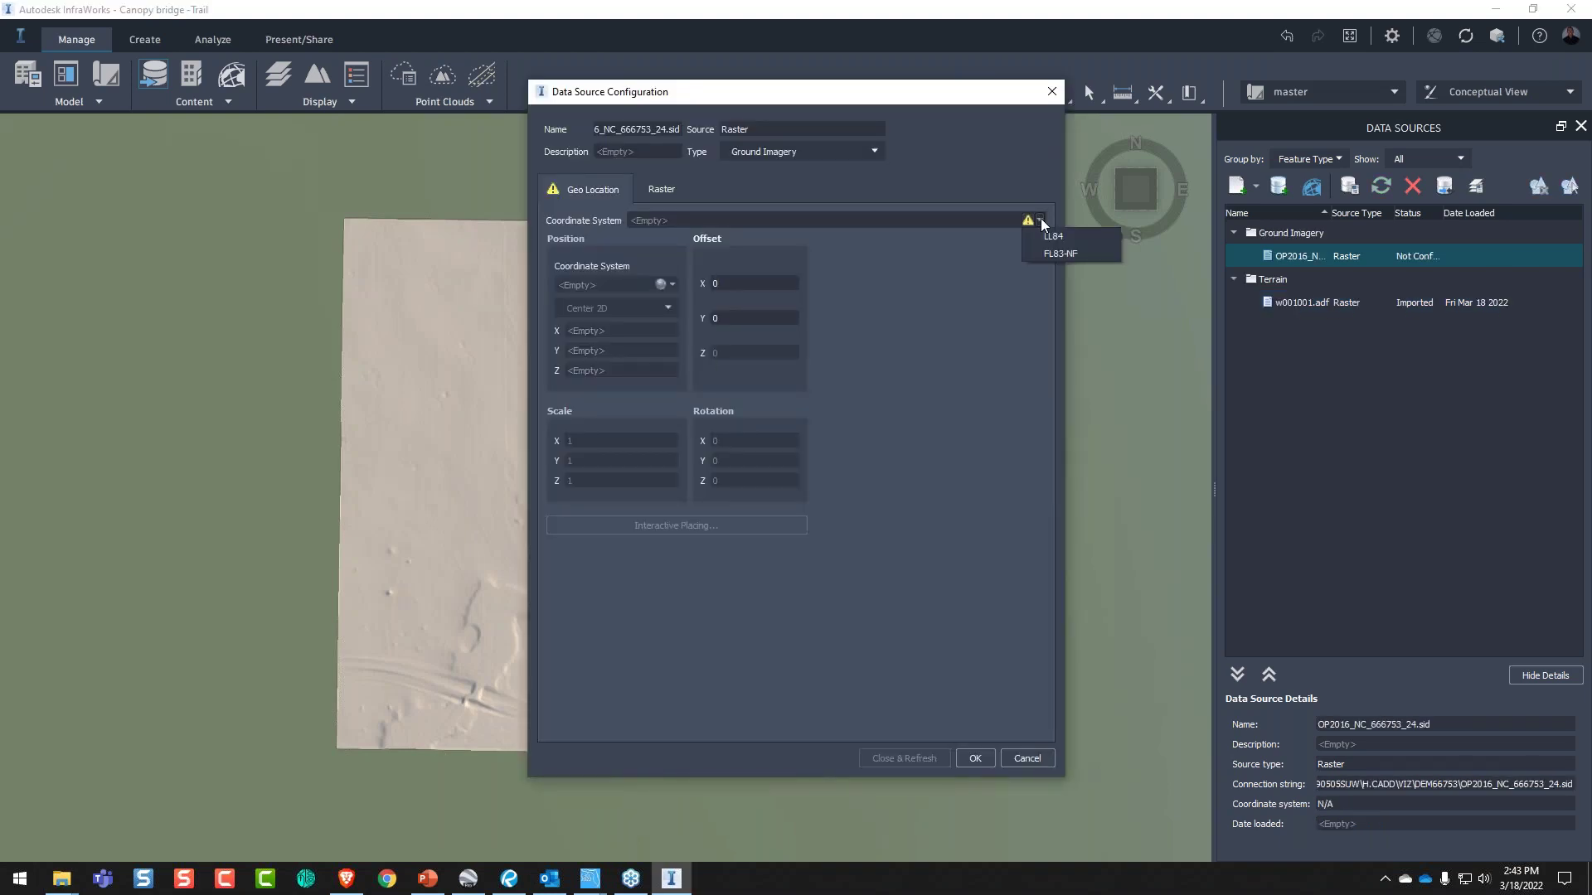
{"action": "left_click", "coordinate": [1065, 254]}
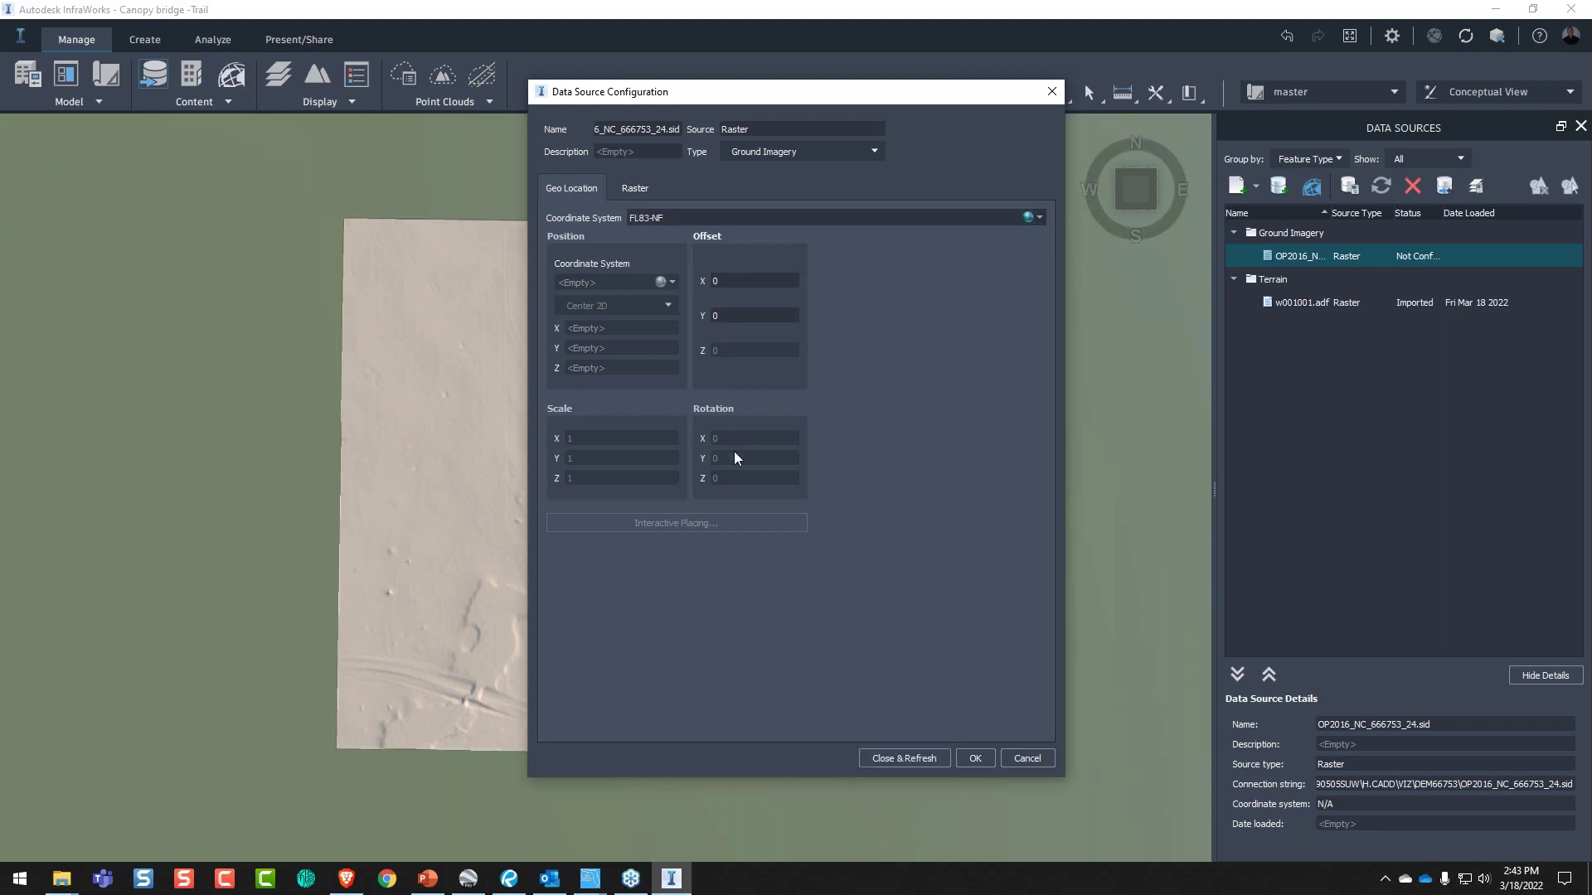
{"action": "left_click", "coordinate": [903, 758]}
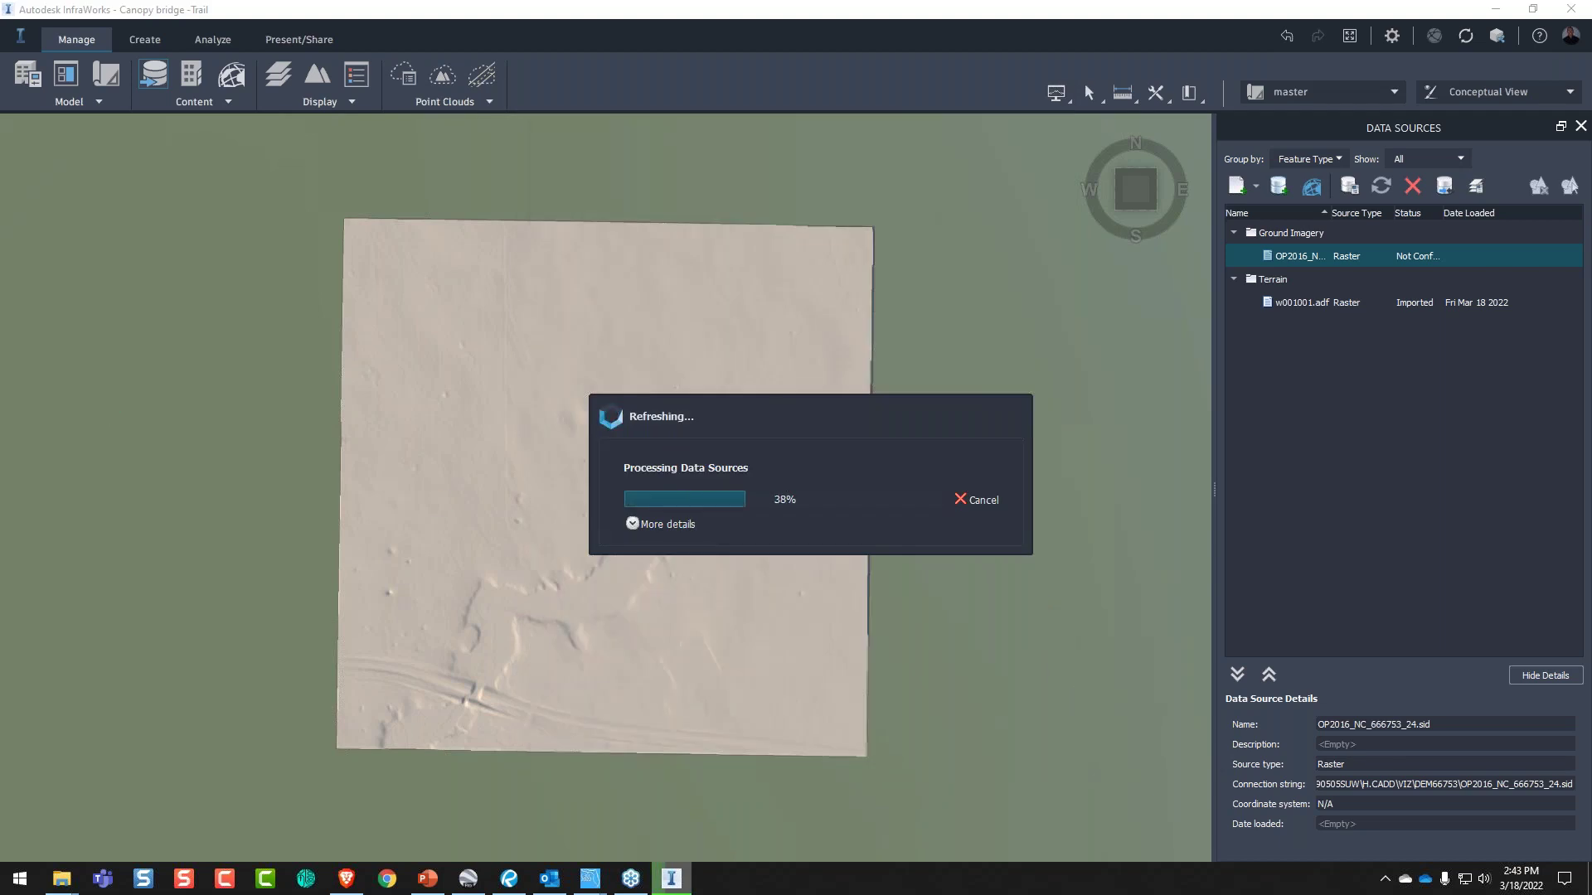
- Inspect the aerial imagery draped over the terrain around the road crossing the creek
{"action": "key", "text": "alt+Tab"}
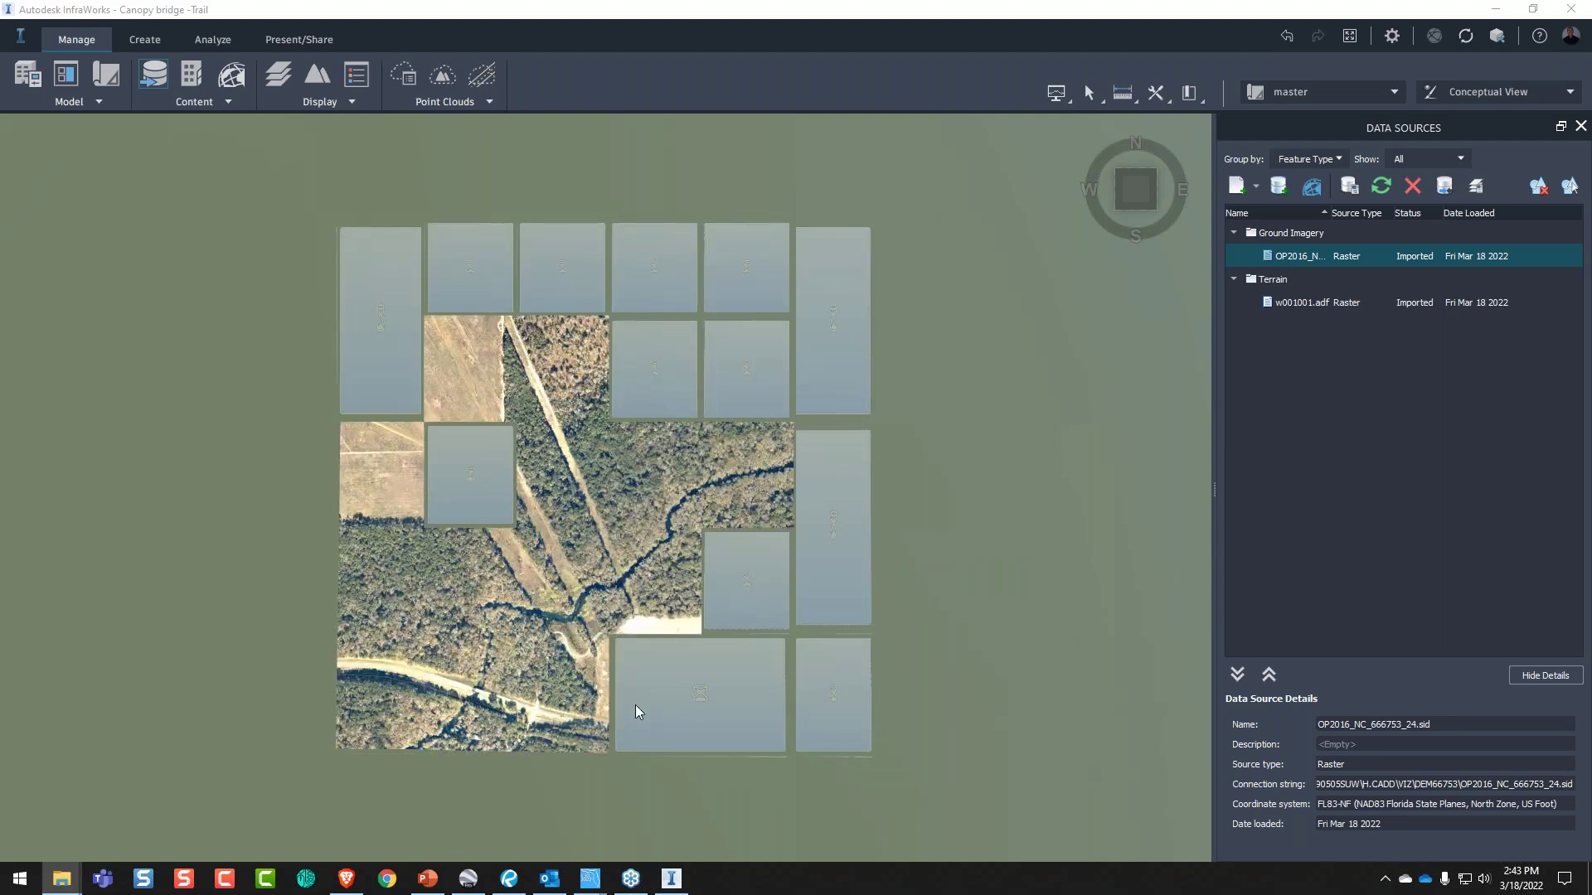
{"action": "scroll", "coordinate": [635, 705], "scroll_direction": "down", "scroll_amount": 1}
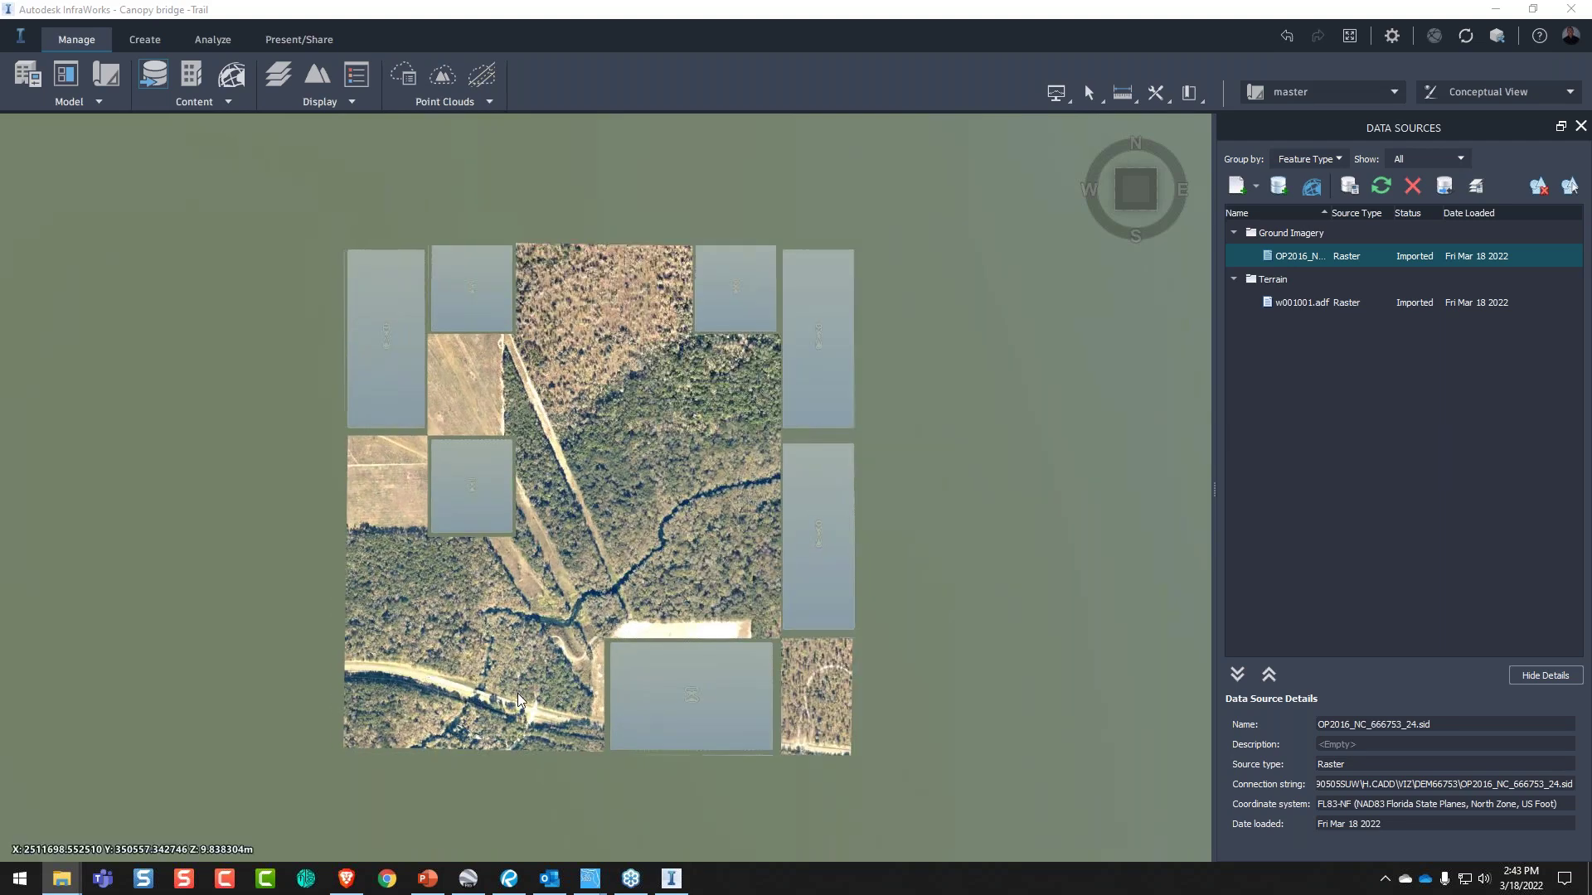
{"action": "scroll", "coordinate": [520, 701], "scroll_direction": "up", "scroll_amount": 2}
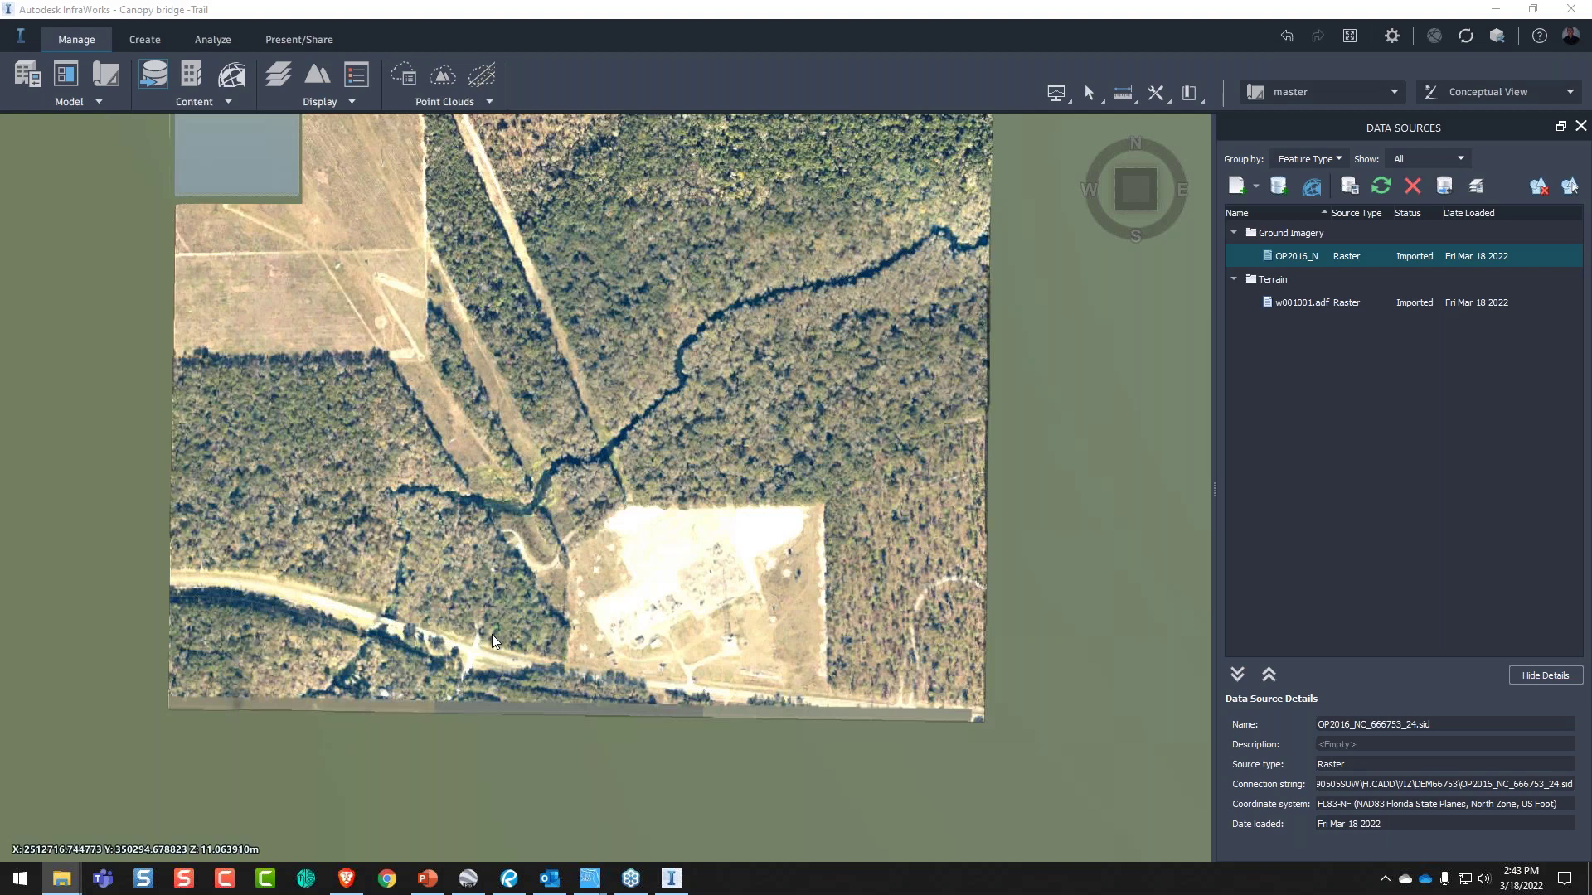
{"action": "scroll", "coordinate": [492, 641], "scroll_direction": "up", "scroll_amount": 5}
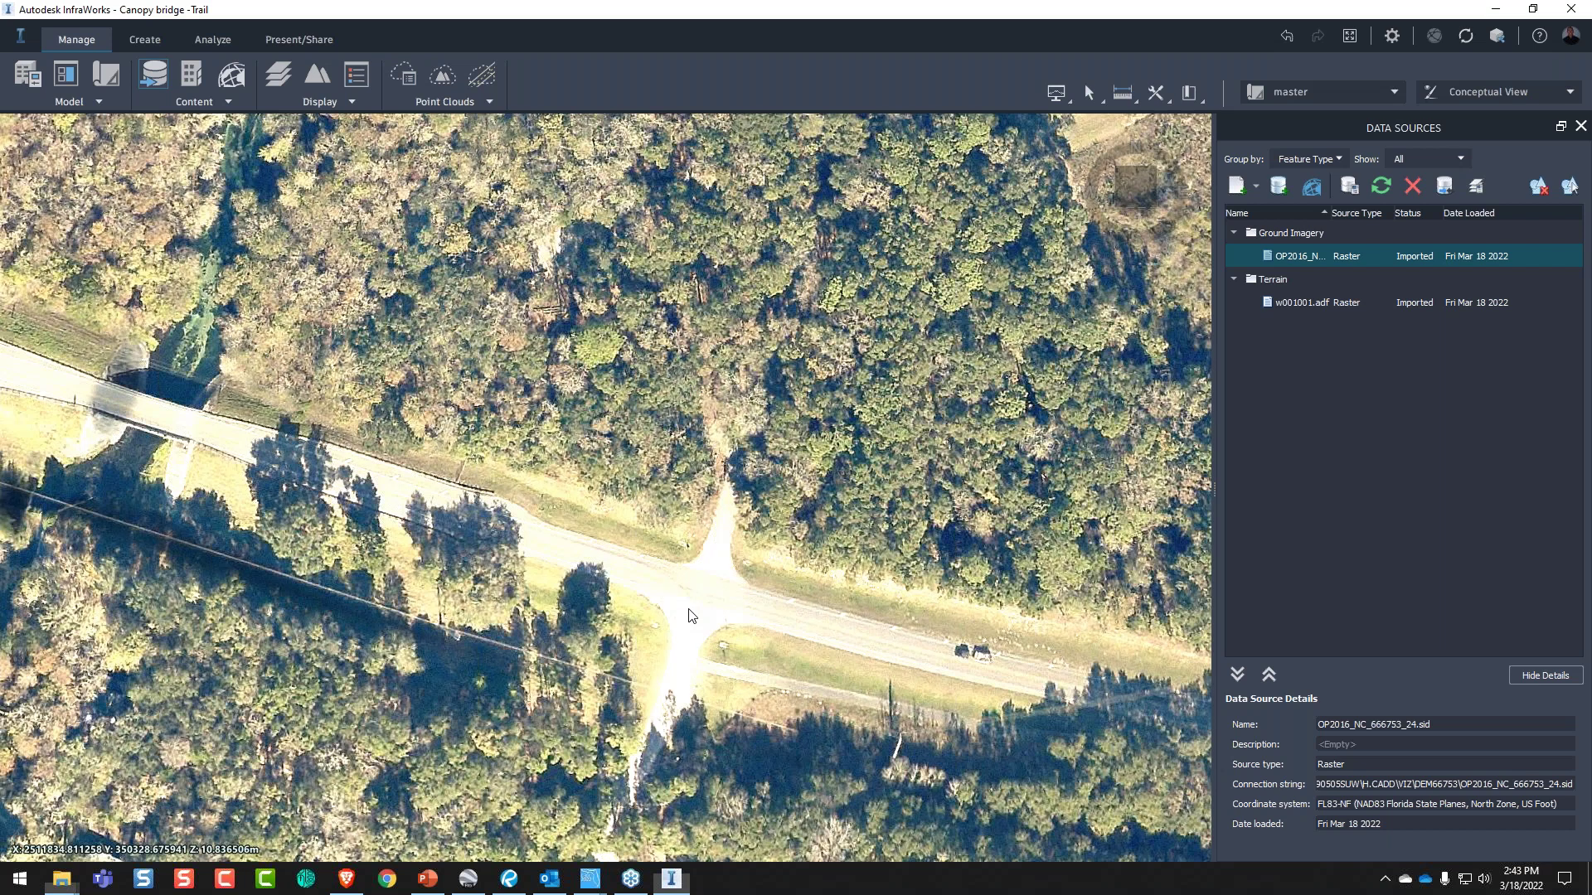
{"action": "middle_click_drag", "start_coordinate": [688, 610], "coordinate": [633, 492]}
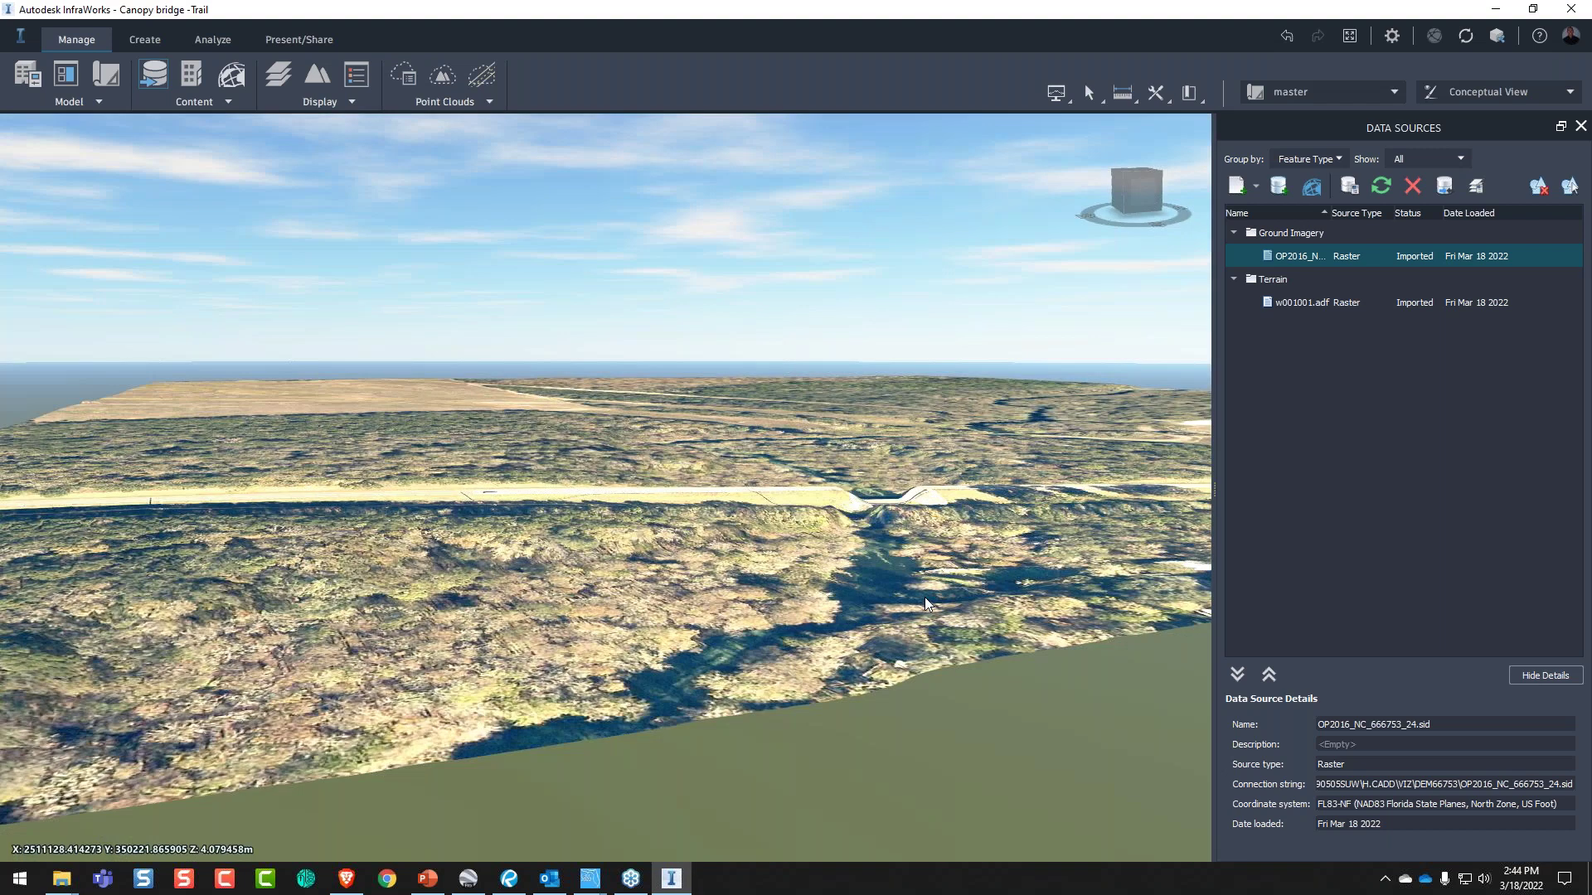
{"action": "scroll", "coordinate": [849, 693], "scroll_direction": "up", "scroll_amount": 3}
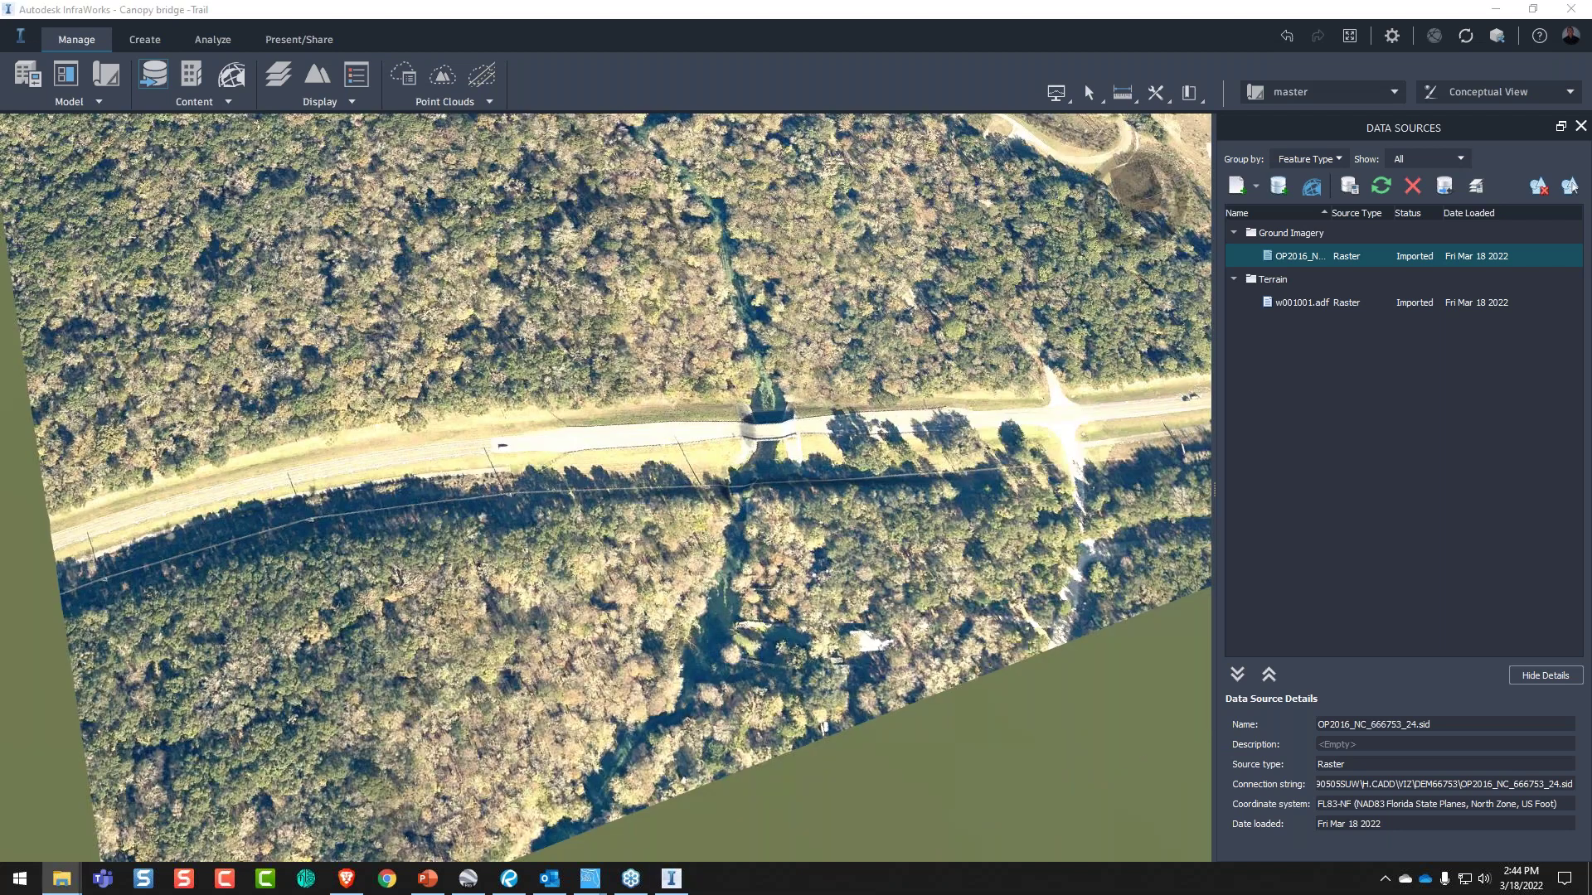
- Add MODLRD01.dwg from the project's Roadway folder to the InfraWorks model as an Autodesk Civil 3D DWG
{"action": "left_click", "coordinate": [61, 879]}
{"action": "double_click", "coordinate": [104, 548]}
{"action": "left_click", "coordinate": [104, 446]}
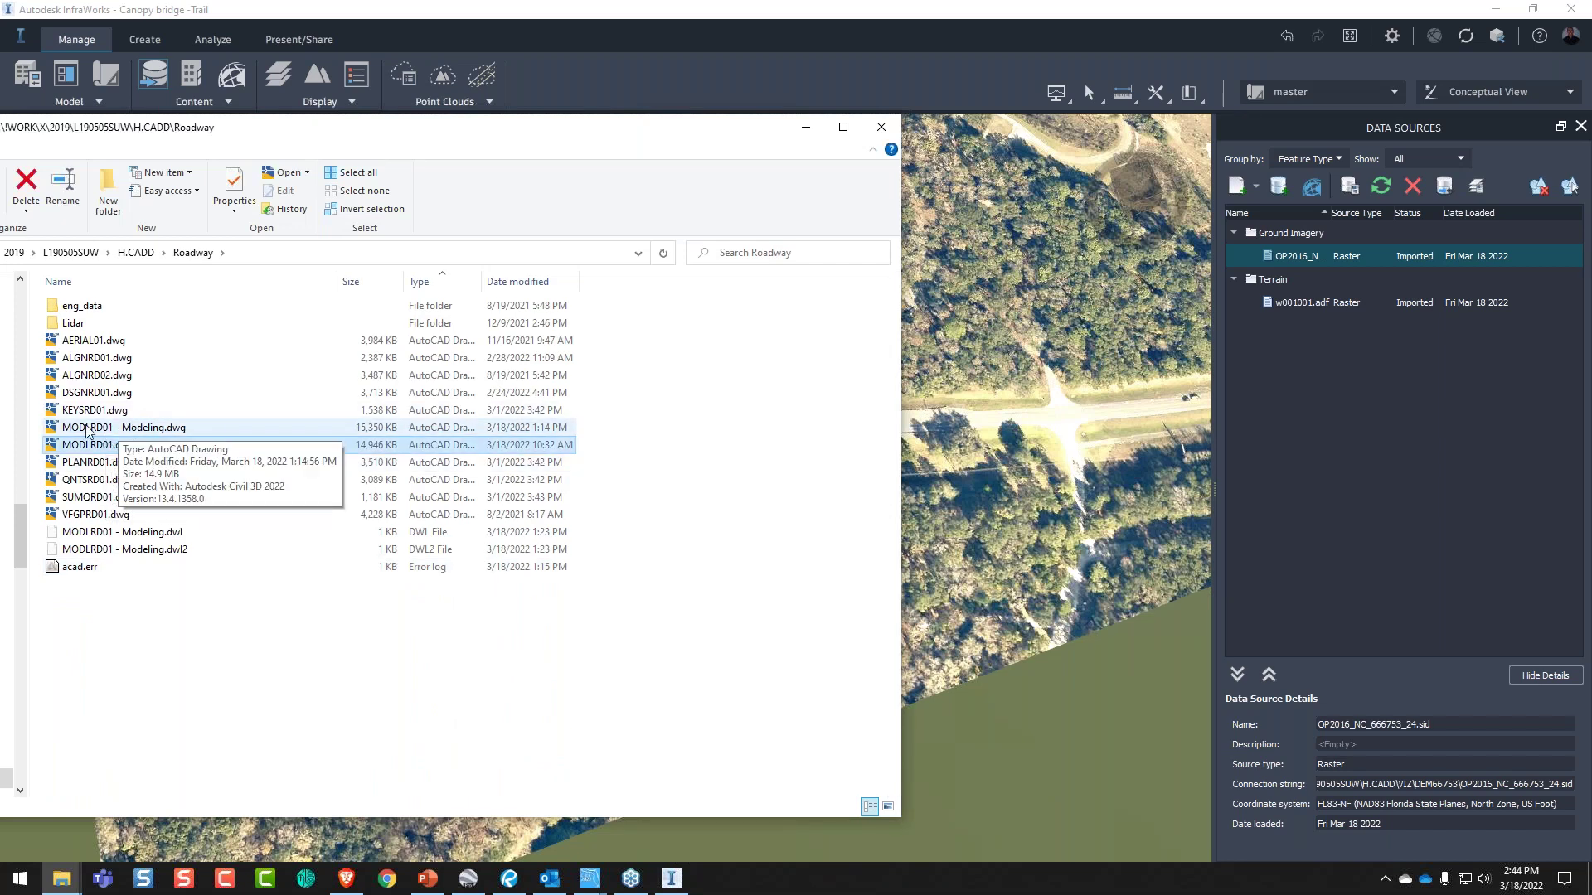
{"action": "left_click_drag", "start_coordinate": [99, 446], "coordinate": [996, 511]}
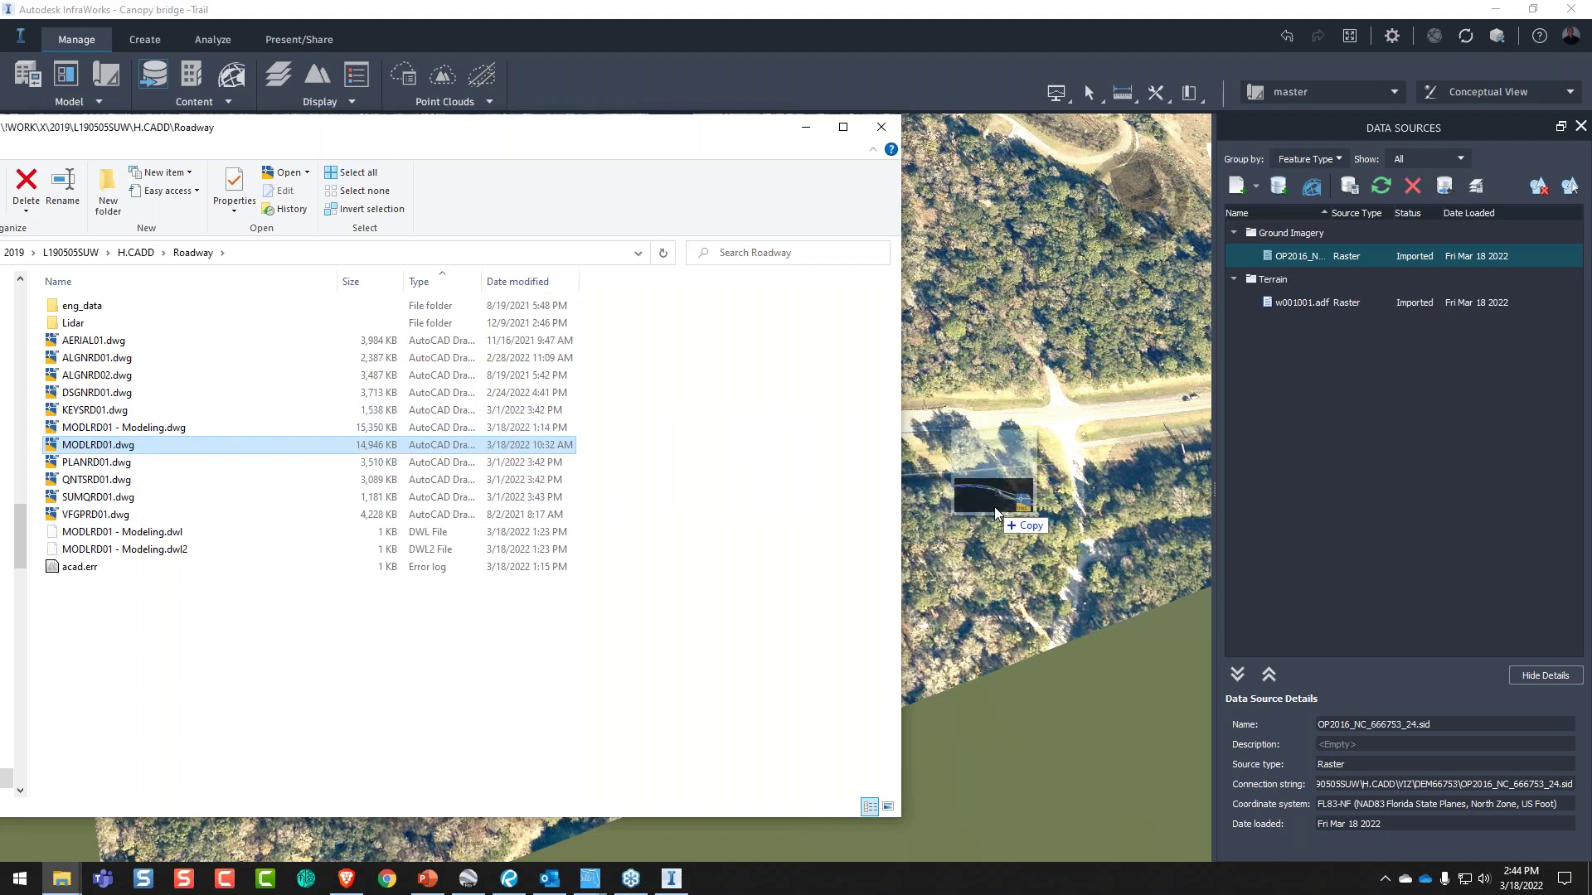
{"action": "left_click_drag", "start_coordinate": [996, 511], "coordinate": [996, 512]}
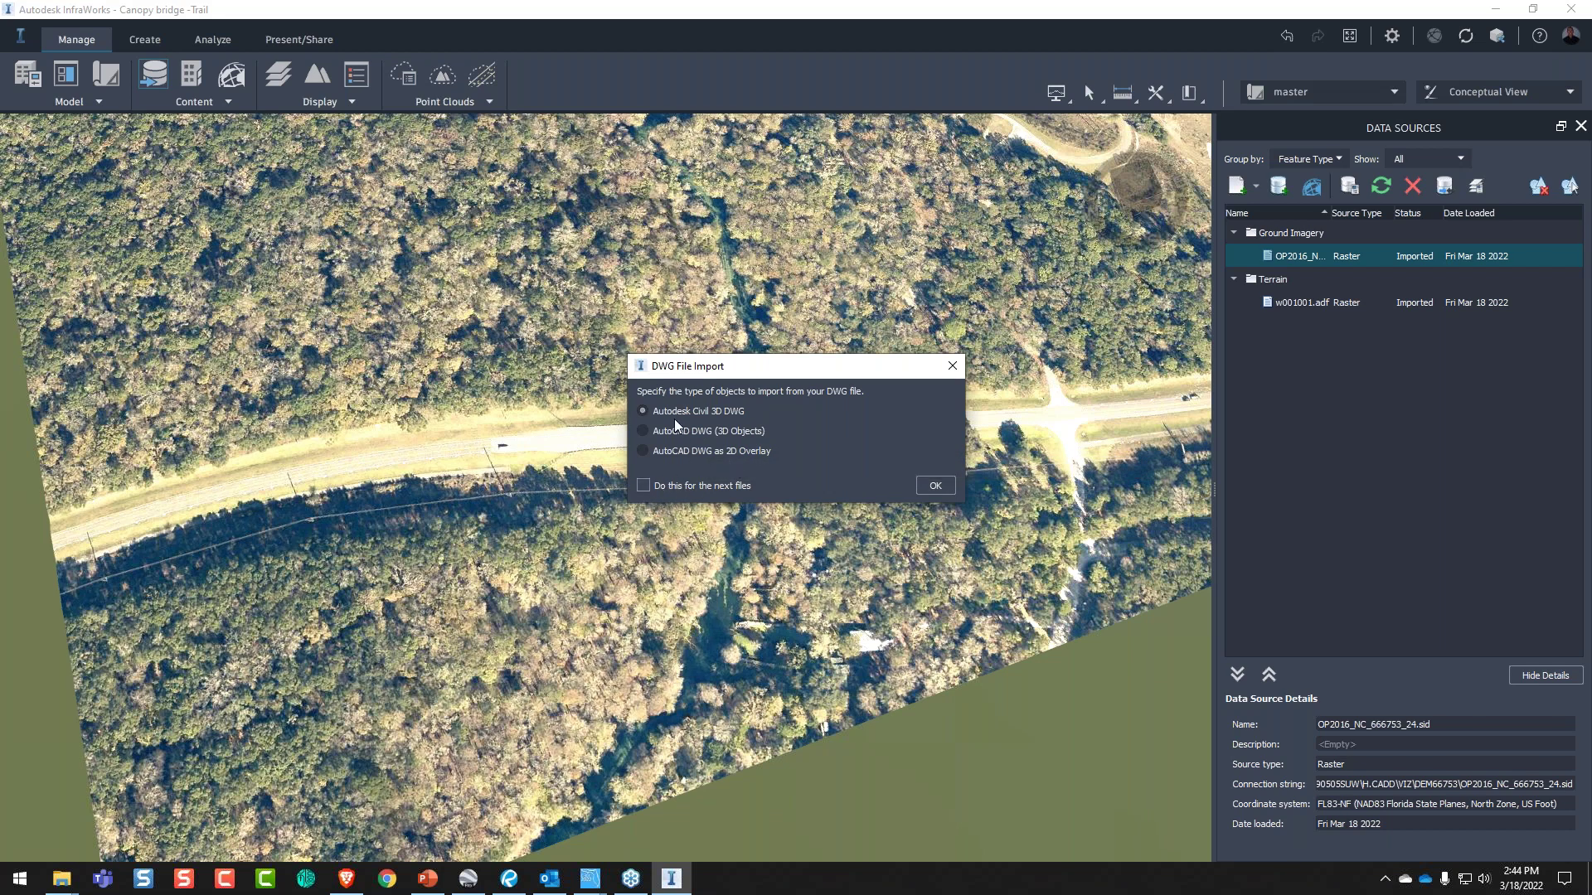
{"action": "left_click", "coordinate": [935, 487]}
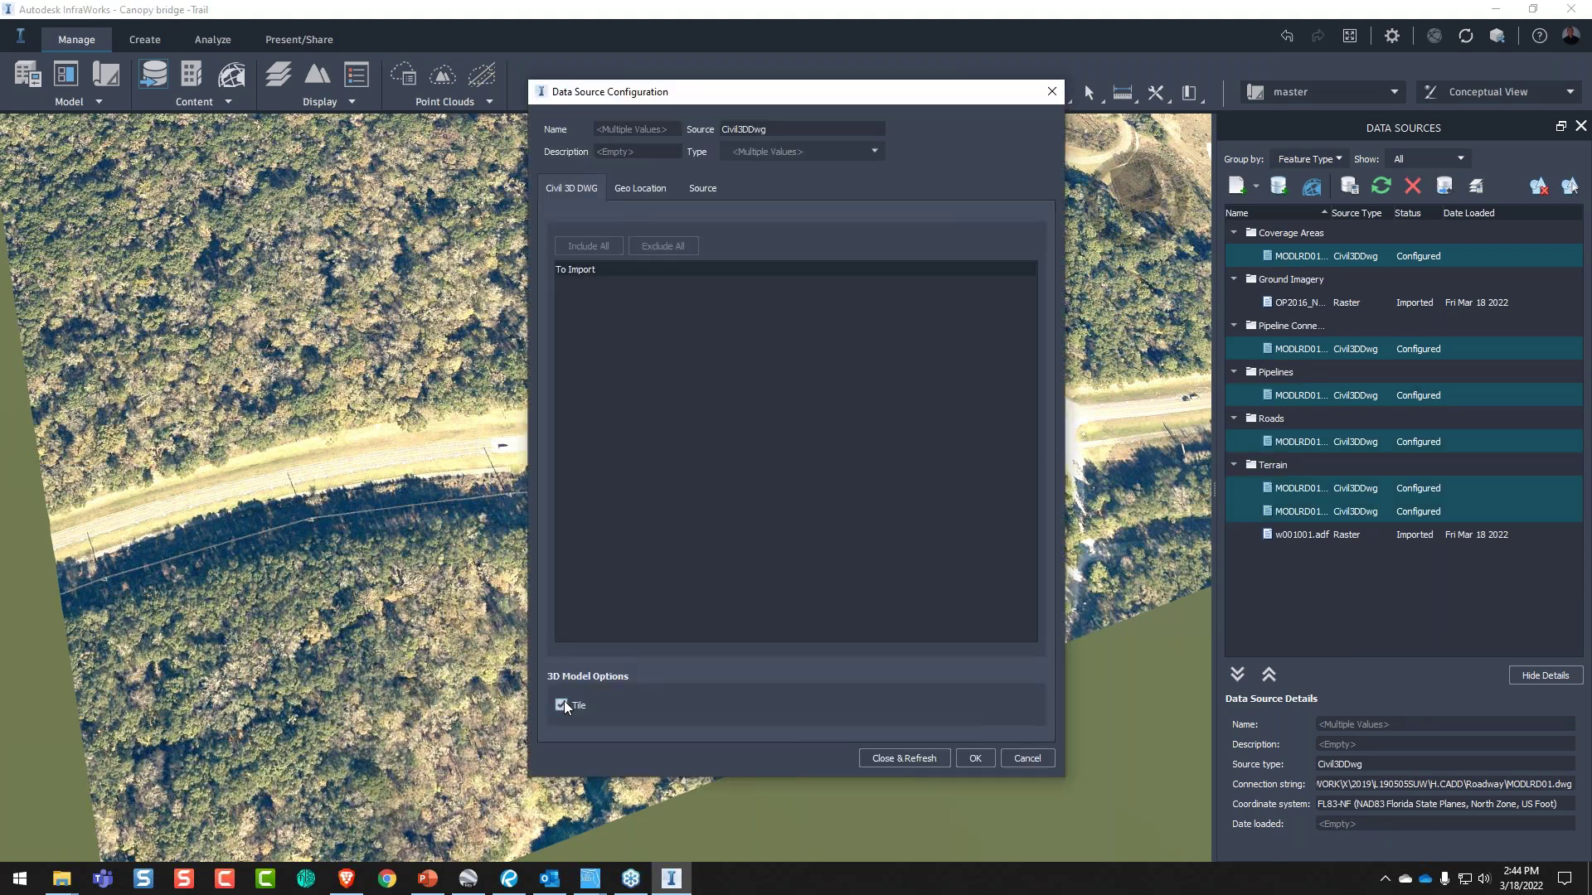
- Review the geo location and source options of the MODLRD01 data sources, and load them into the model
{"action": "left_click", "coordinate": [635, 197]}
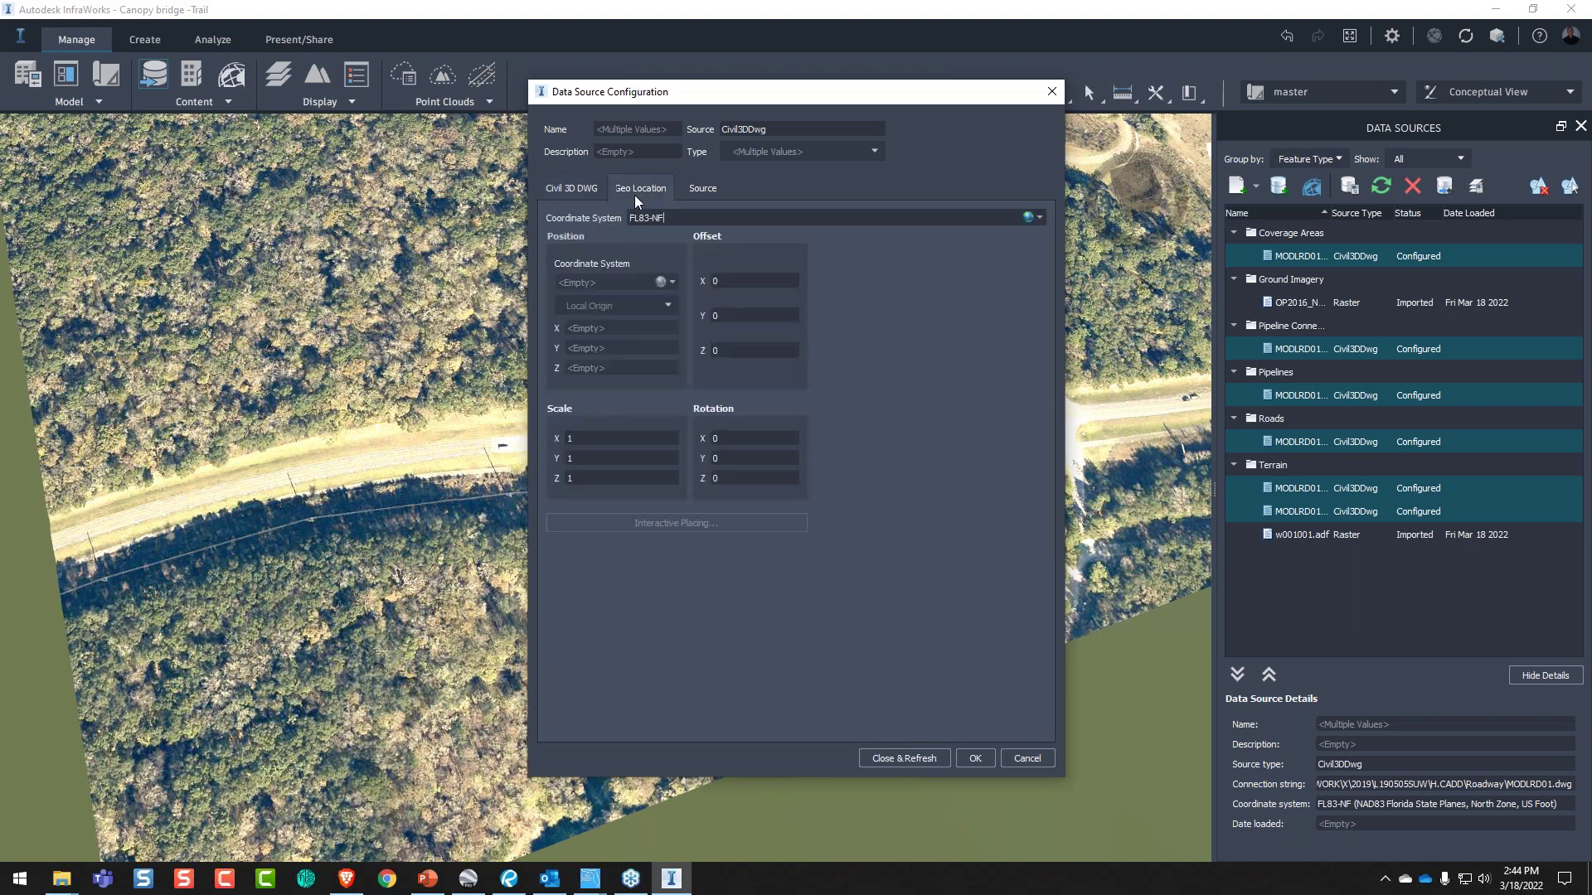
{"action": "left_click", "coordinate": [703, 191]}
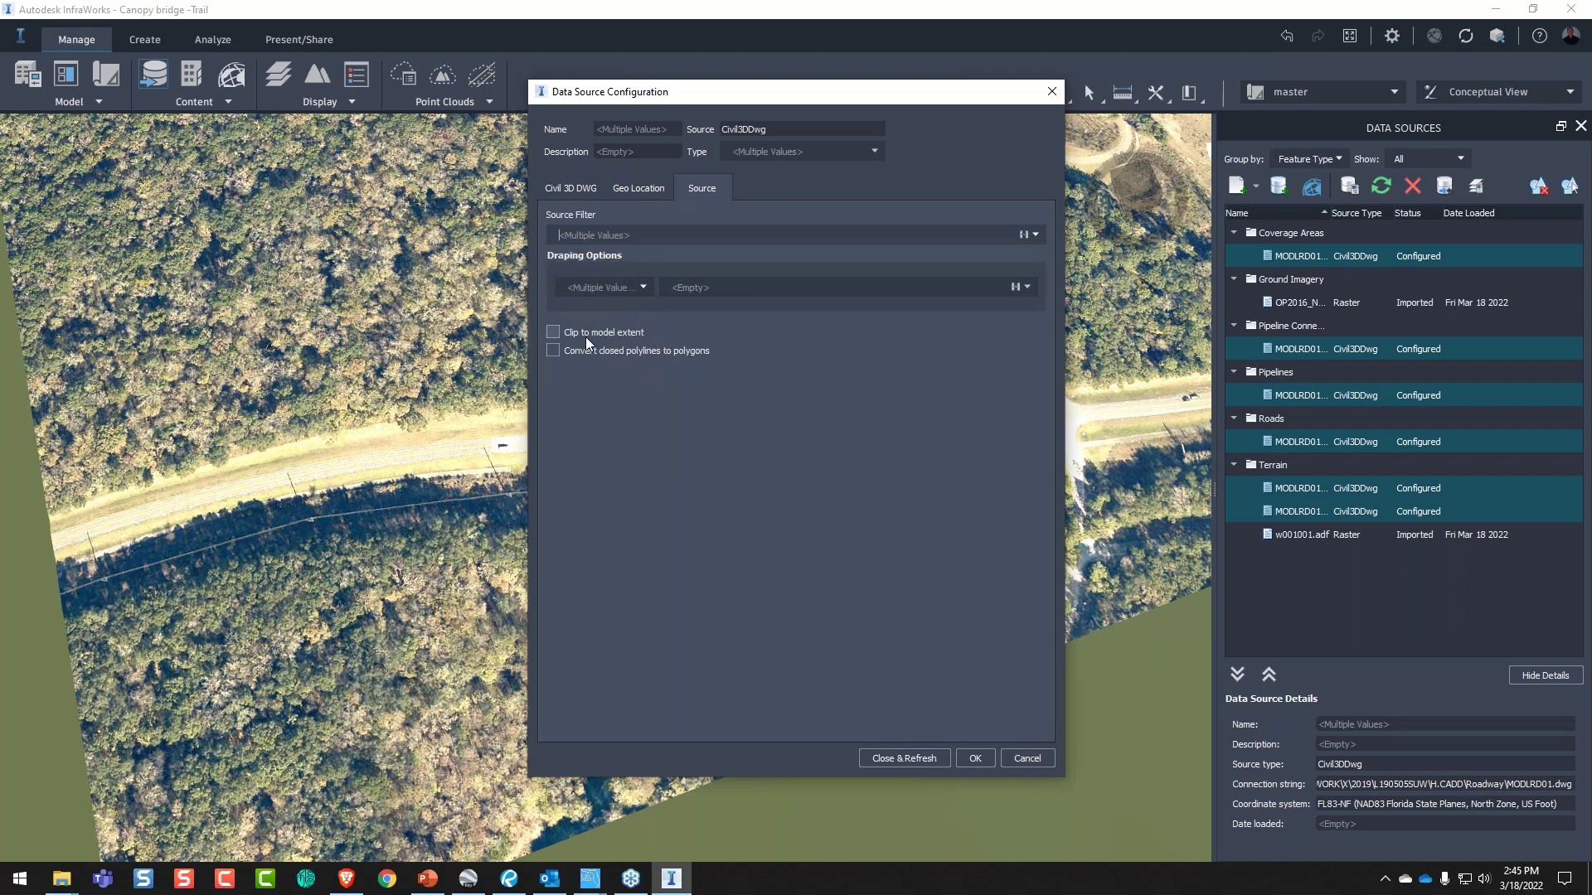
{"action": "key", "text": "ctrl"}
{"action": "key", "text": "ctrl"}
{"action": "key", "text": "ctrl"}
{"action": "left_click", "coordinate": [900, 759]}
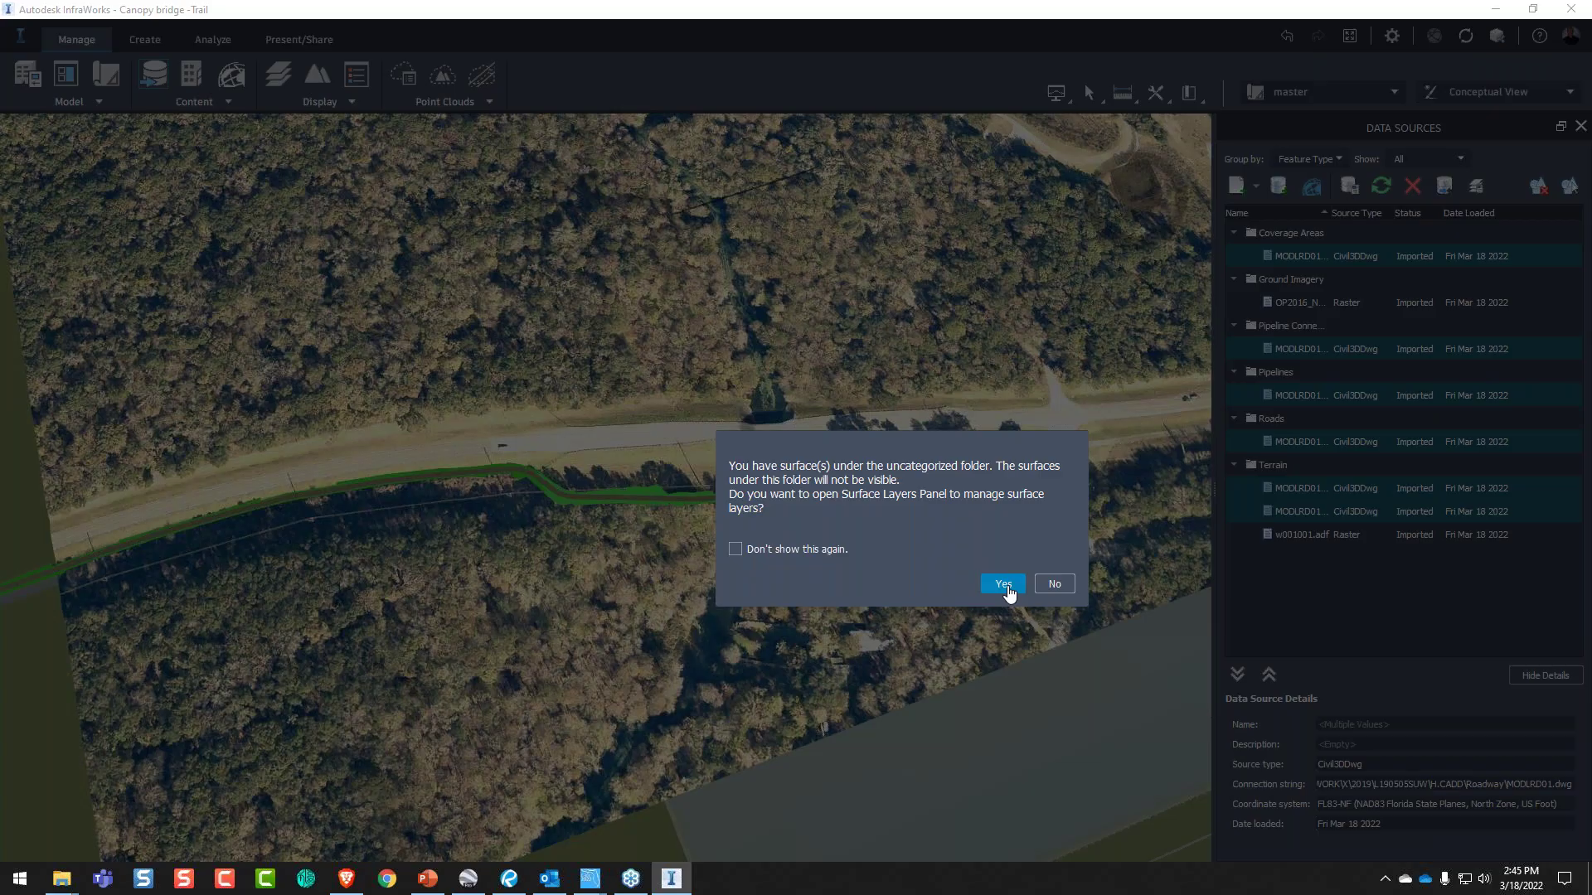
- Open the surface layer manager, select the EG(GREENWAY) surface under Uncategorized and accept the layer list
{"action": "left_click", "coordinate": [1003, 583]}
{"action": "left_click", "coordinate": [793, 555]}
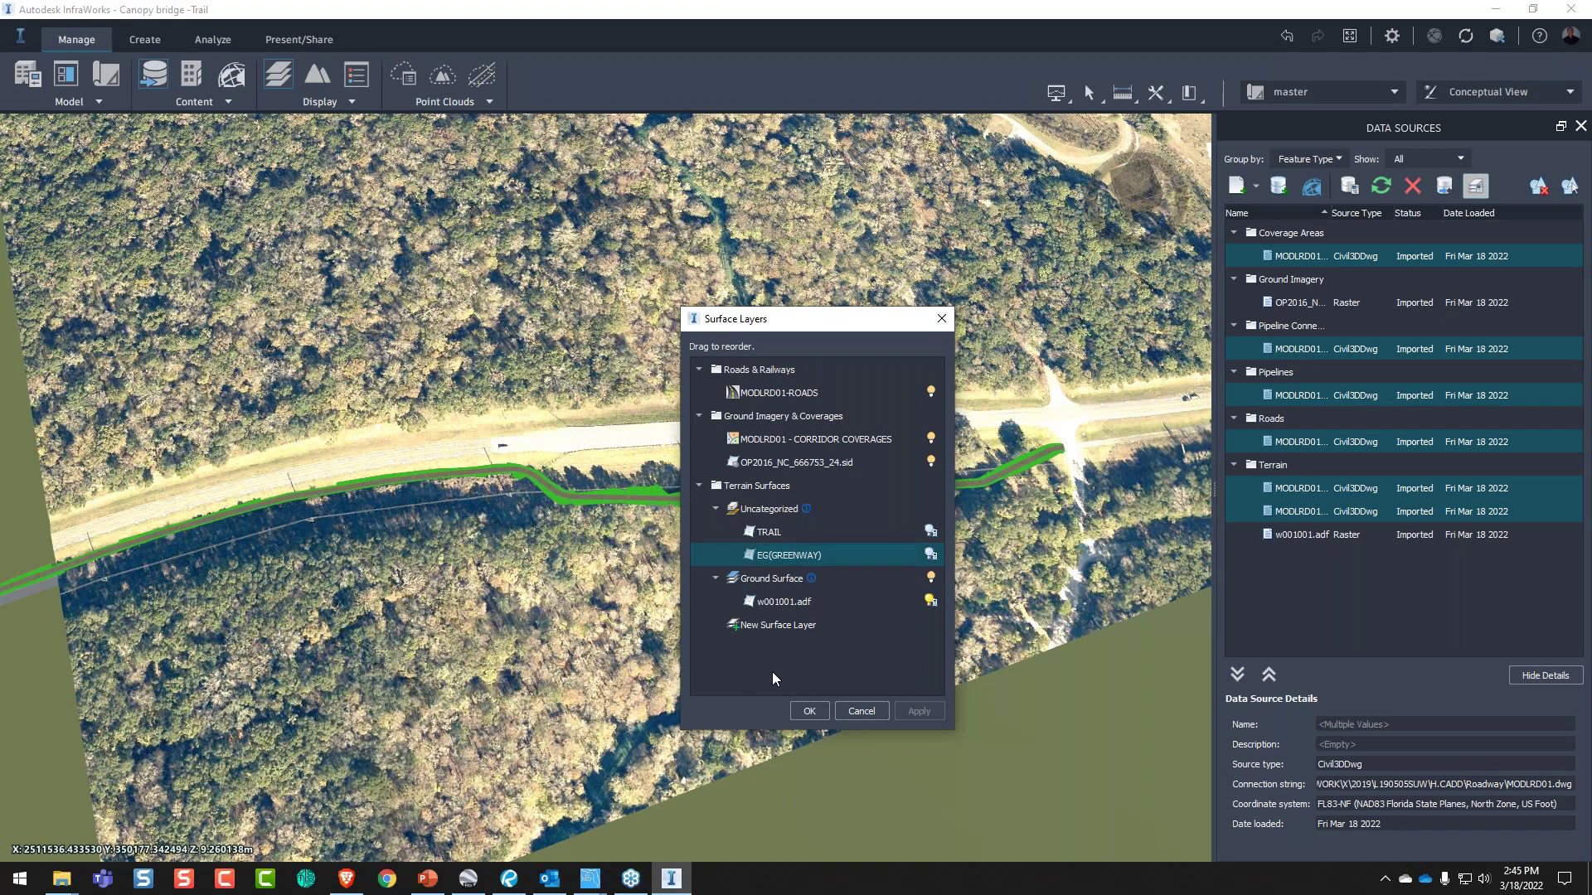
{"action": "left_click", "coordinate": [809, 712]}
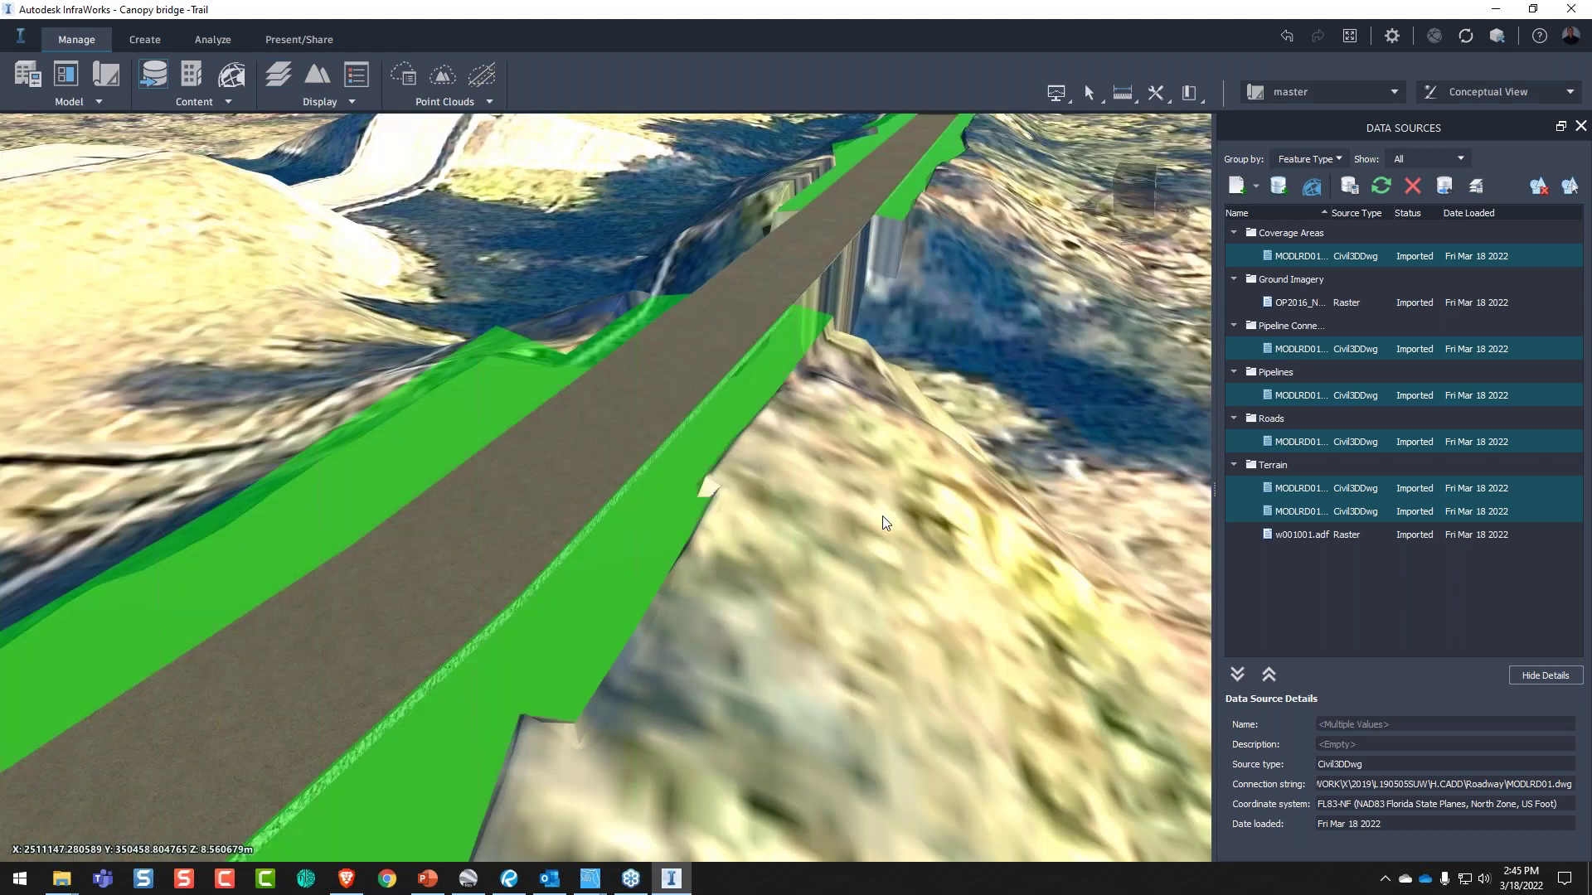
- Examine the imported trail corridor where it crosses the creek and where it extends beyond the terrain tile
{"action": "left_click_drag", "start_coordinate": [883, 516], "coordinate": [360, 534]}
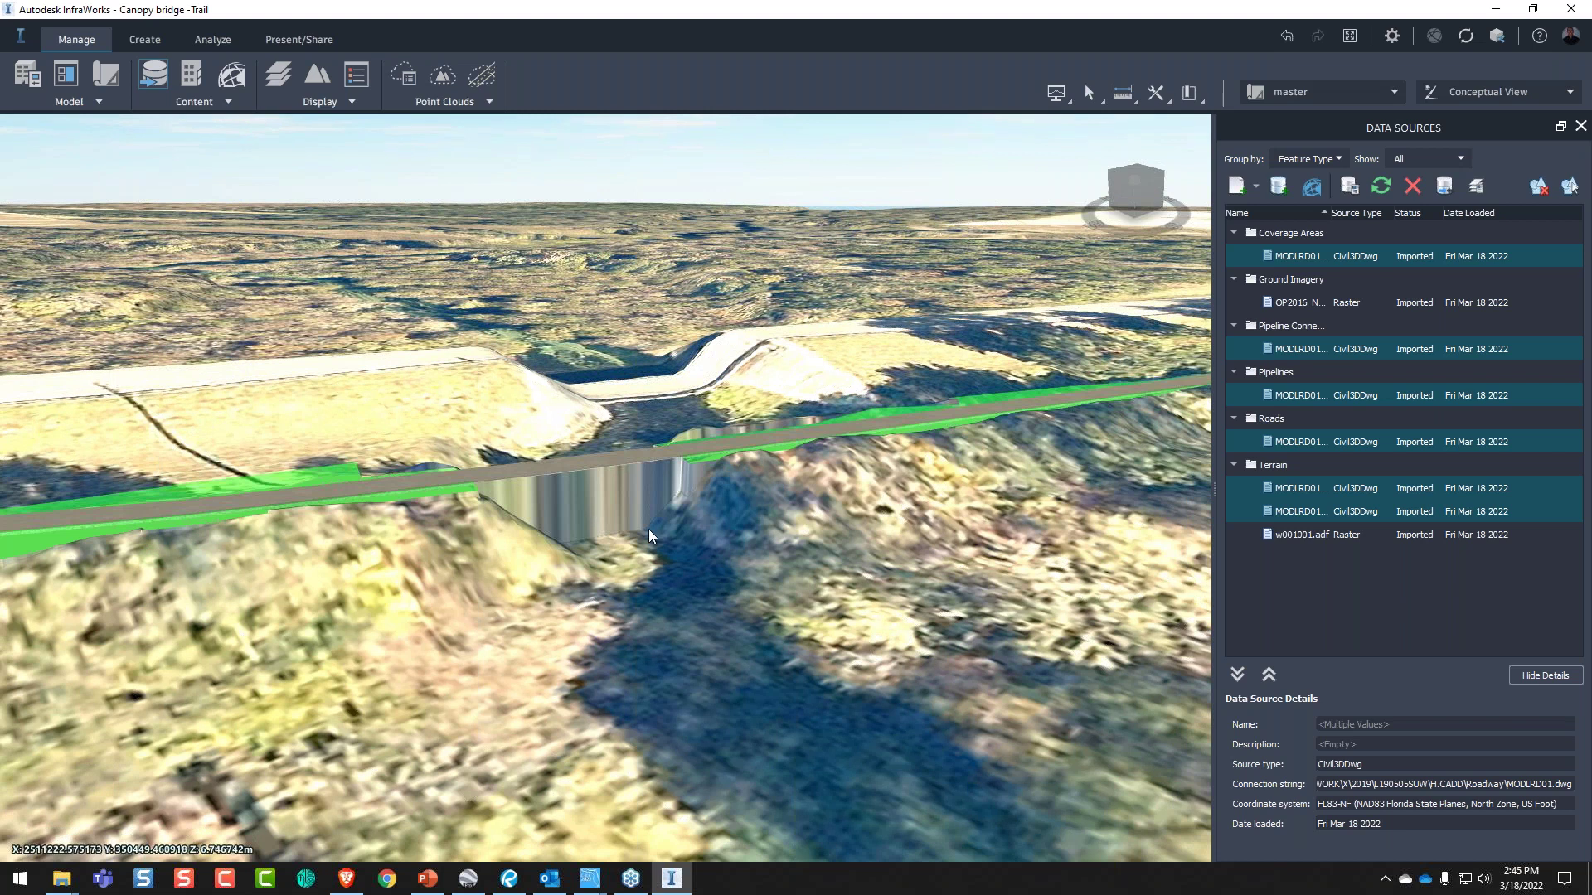
{"action": "scroll", "coordinate": [649, 535], "scroll_direction": "up", "scroll_amount": 5}
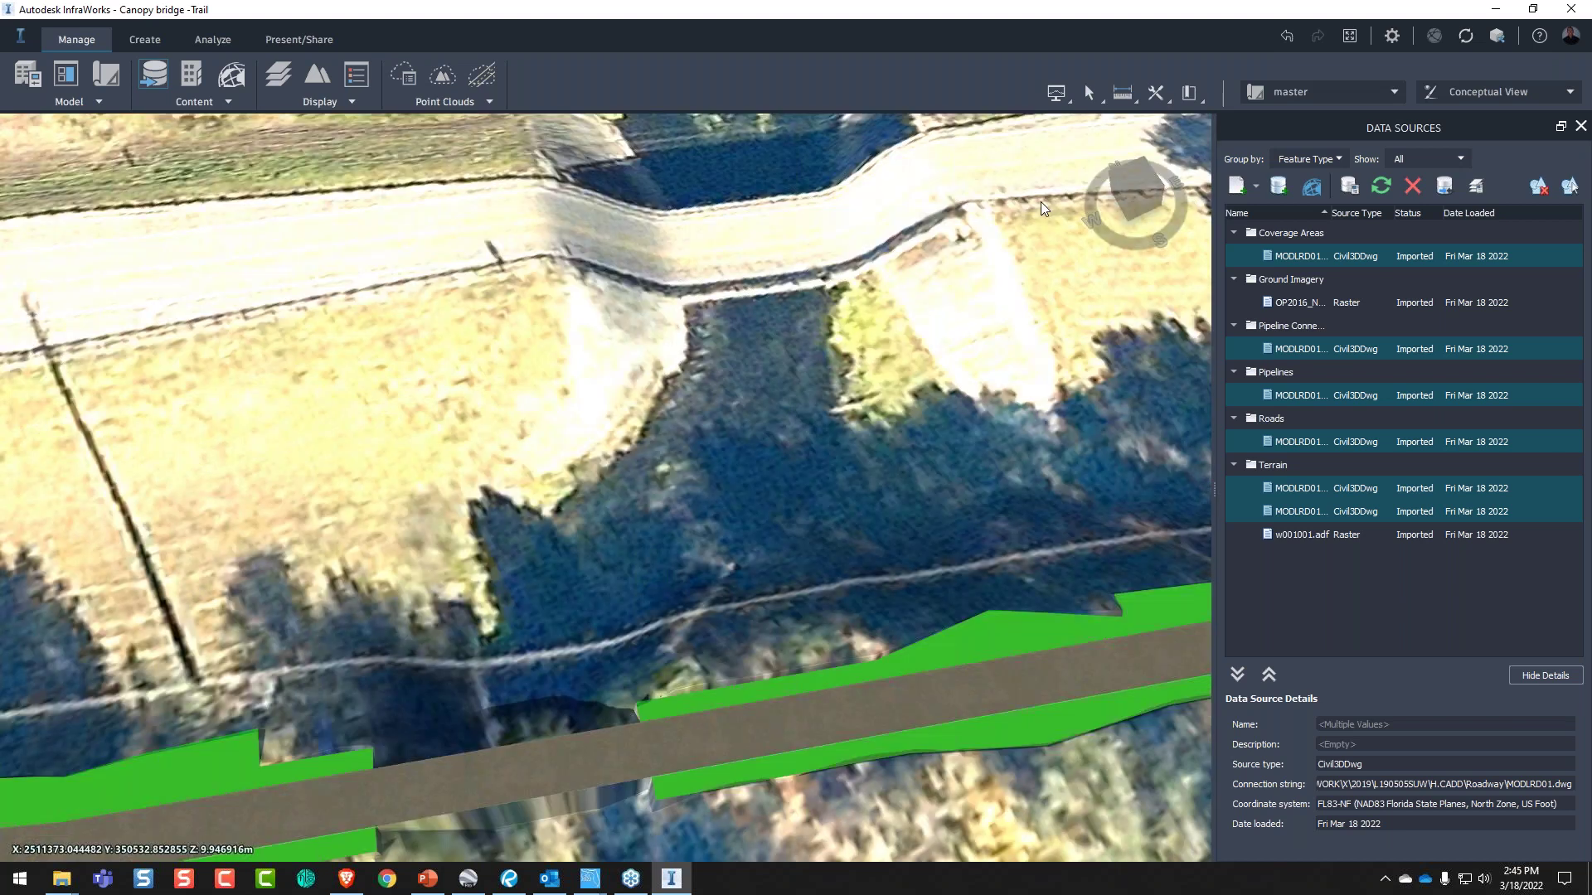
{"action": "scroll", "coordinate": [775, 290], "scroll_direction": "down", "scroll_amount": 2}
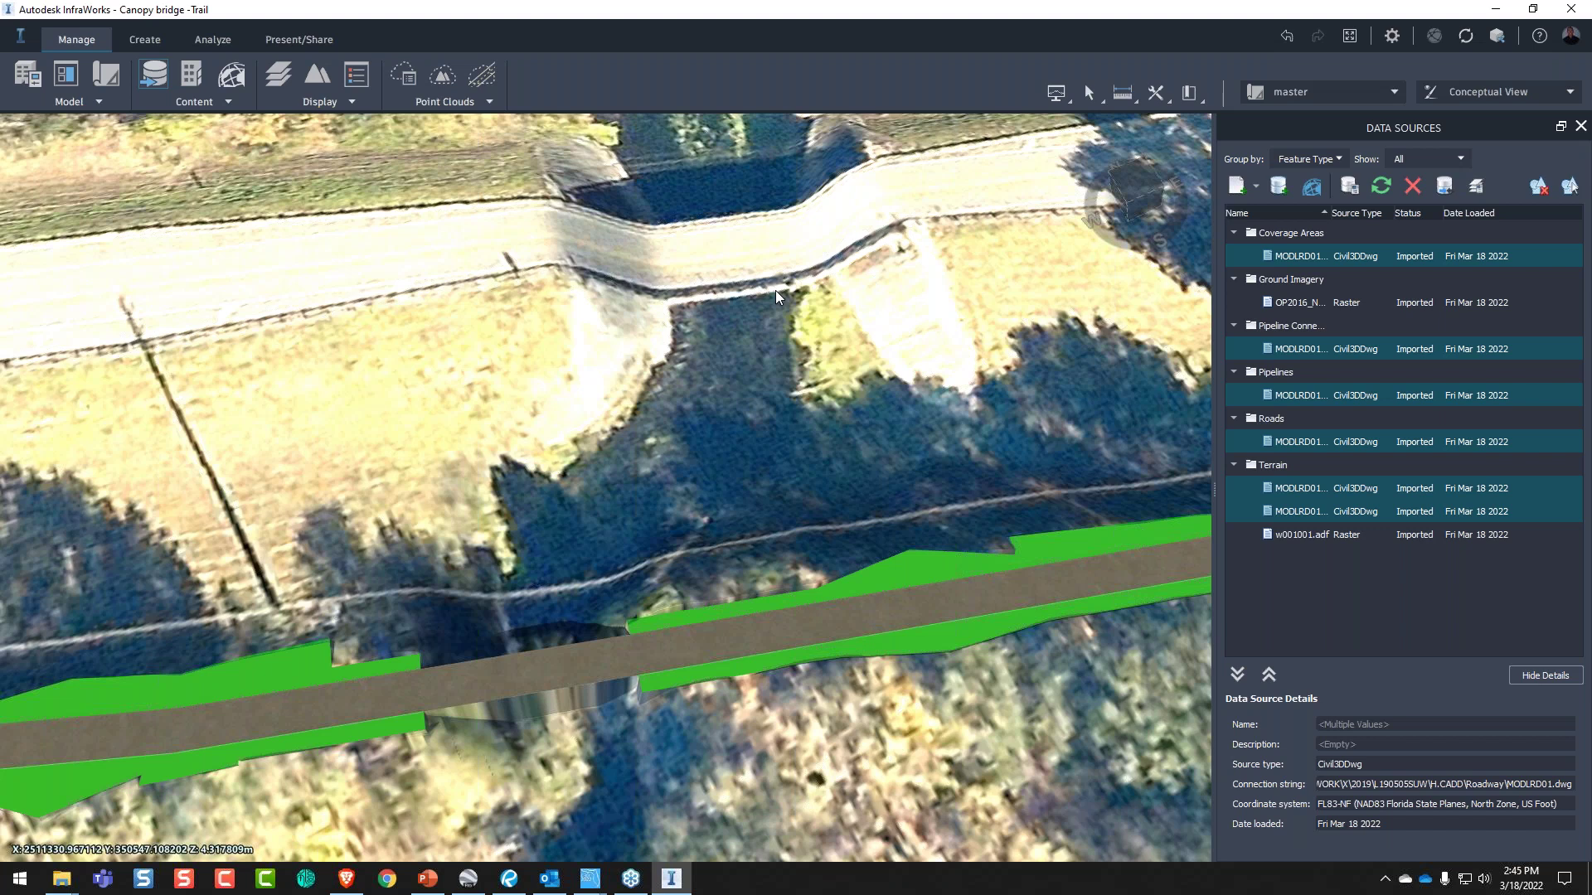
{"action": "scroll", "coordinate": [774, 290], "scroll_direction": "down", "scroll_amount": 5}
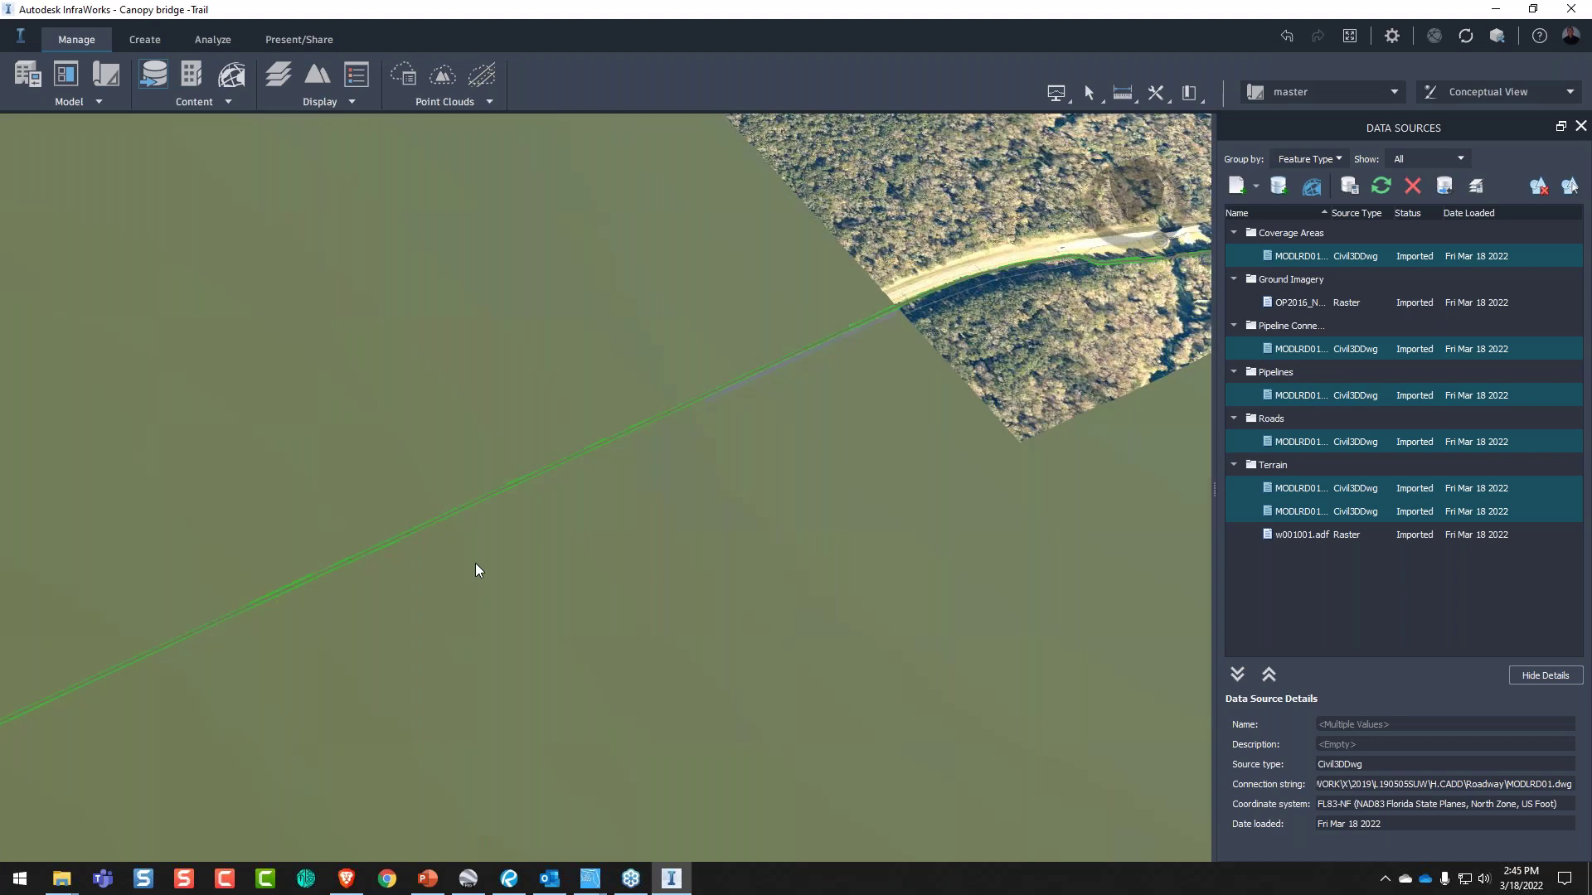
{"action": "scroll", "coordinate": [475, 564], "scroll_direction": "down", "scroll_amount": 8}
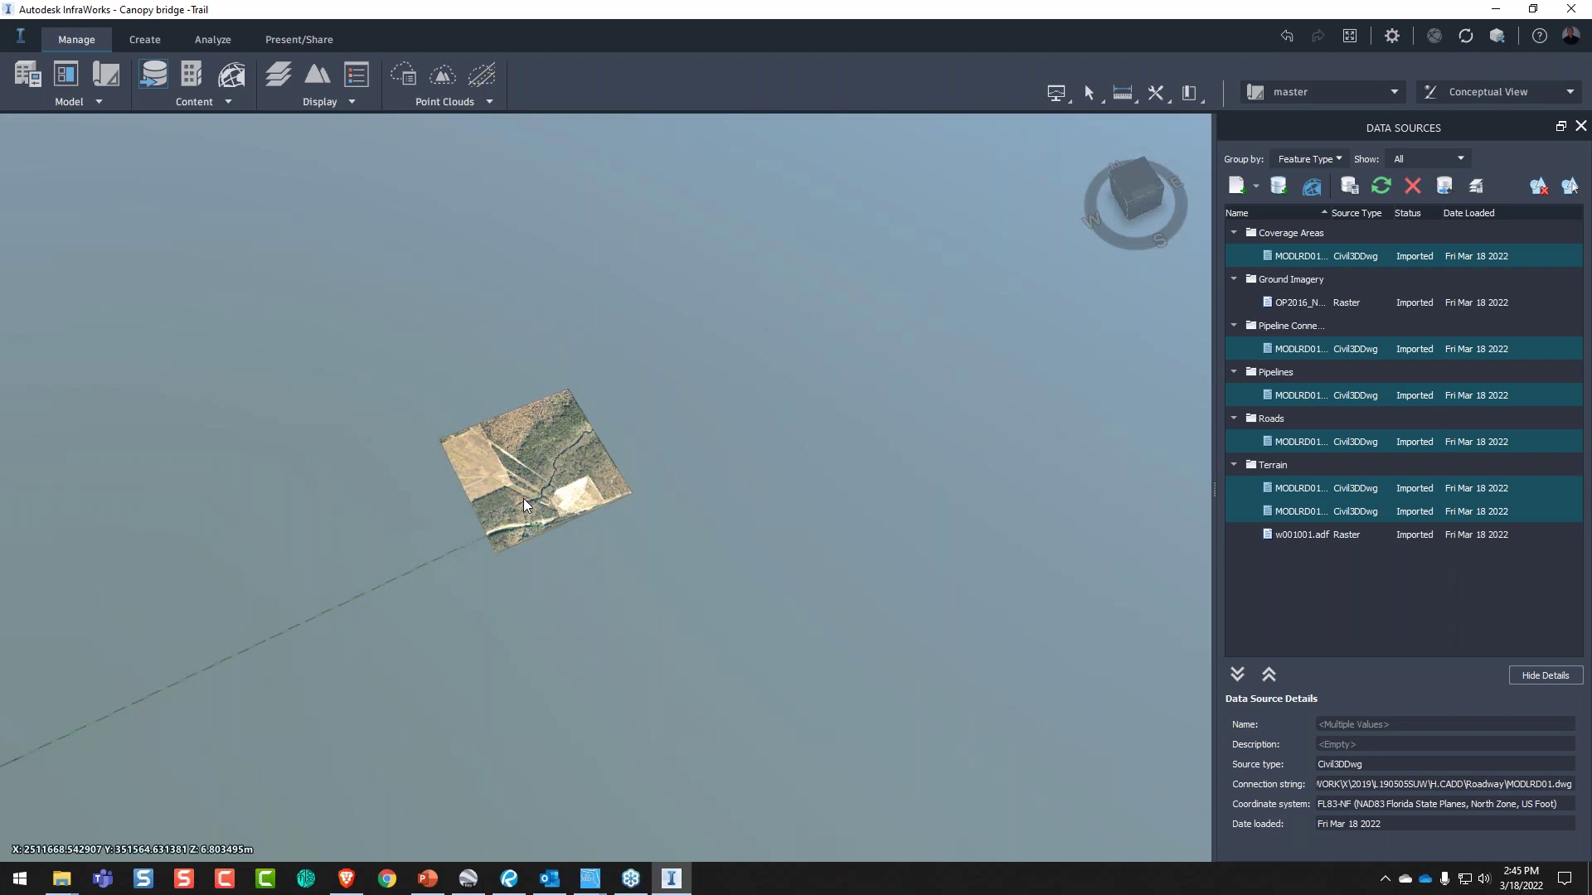
- Start a PI-based two-lane road at the imagery's western edge and trace the existing highway eastward toward the creek bridge
{"action": "scroll", "coordinate": [500, 539], "scroll_direction": "up", "scroll_amount": 1}
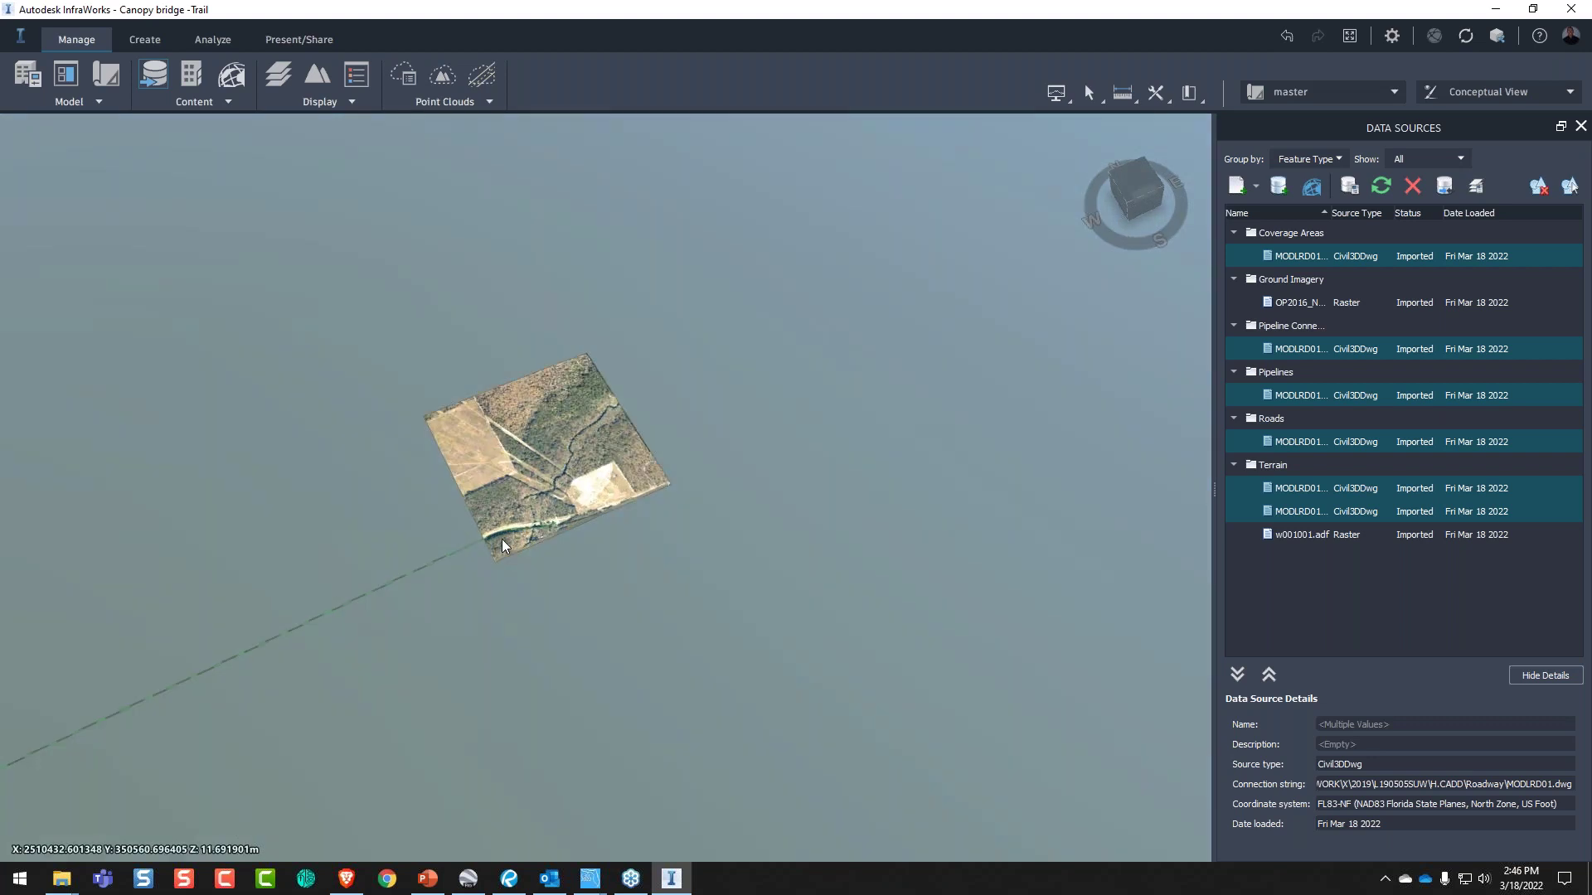
{"action": "scroll", "coordinate": [500, 539], "scroll_direction": "up", "scroll_amount": 10}
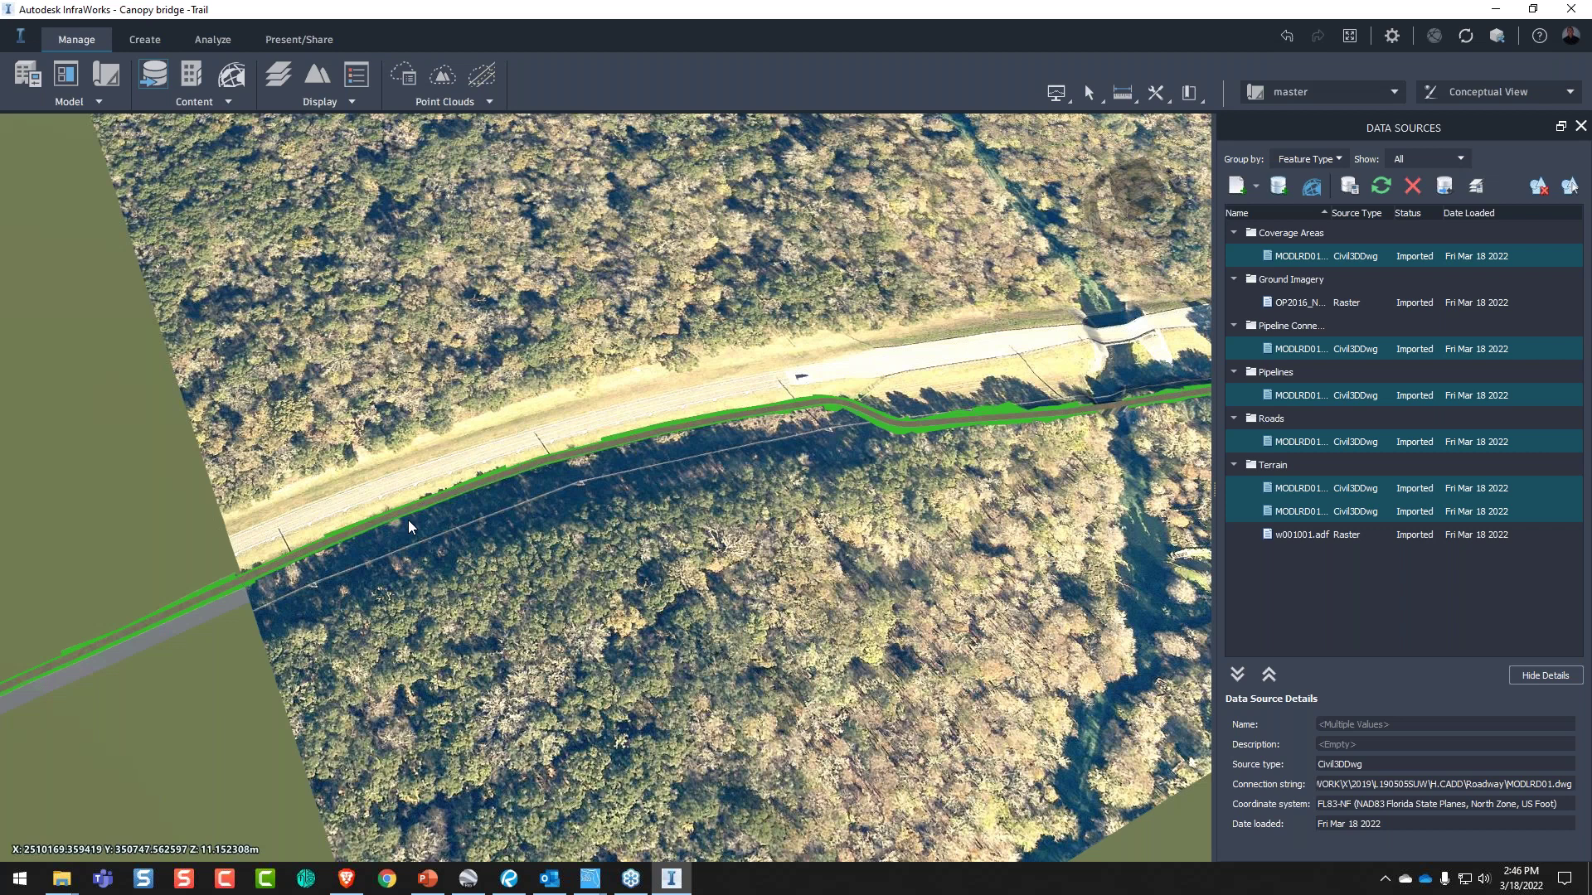
{"action": "left_click_drag", "start_coordinate": [912, 387], "coordinate": [858, 395]}
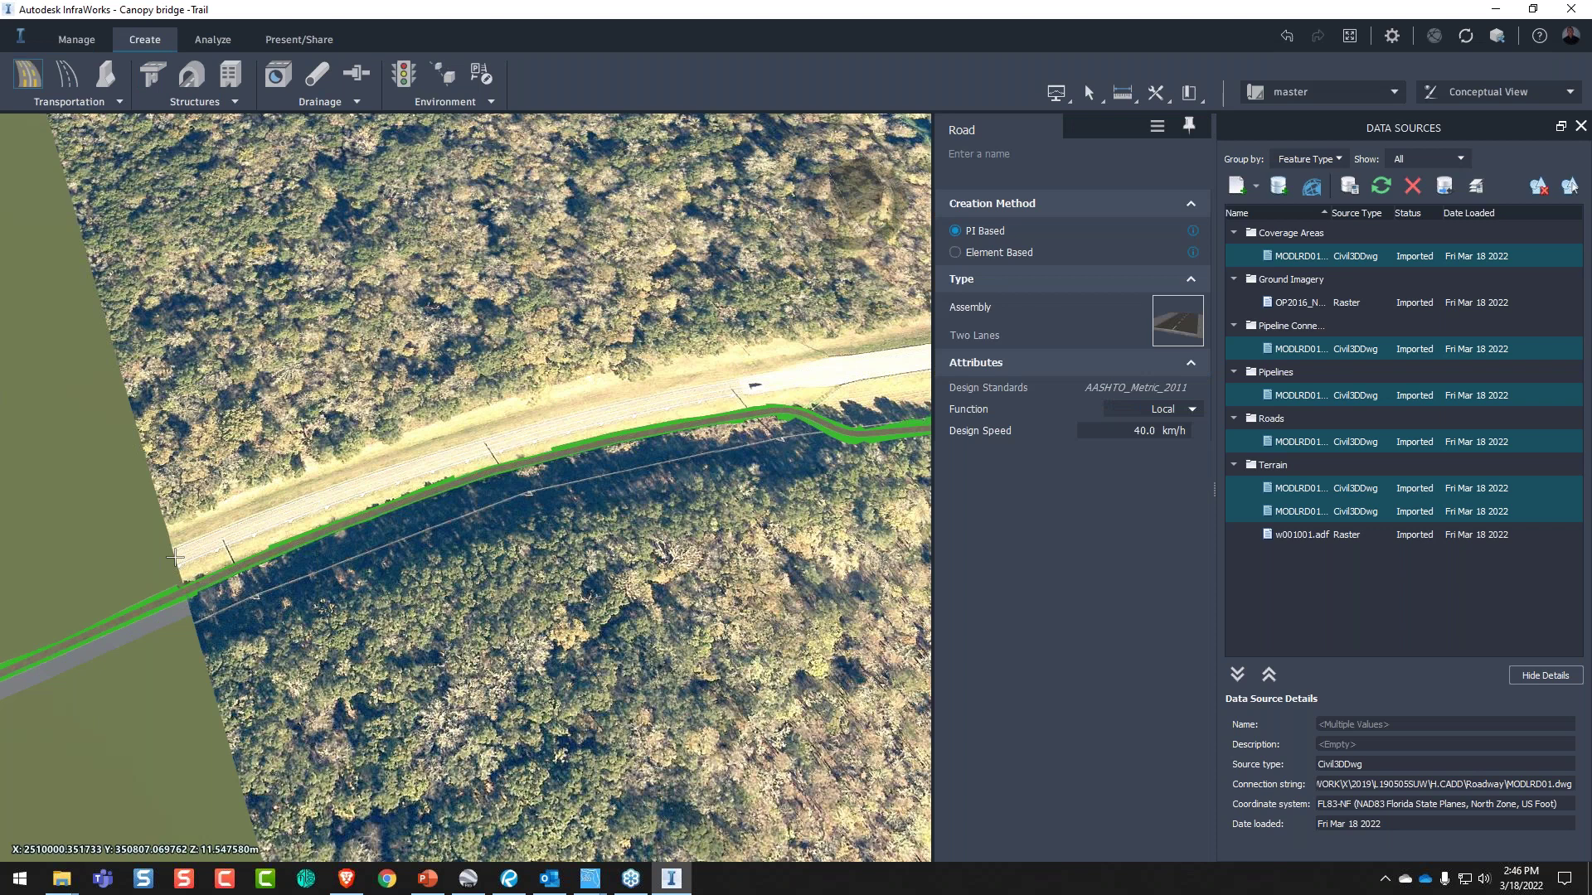
{"action": "left_click", "coordinate": [175, 557]}
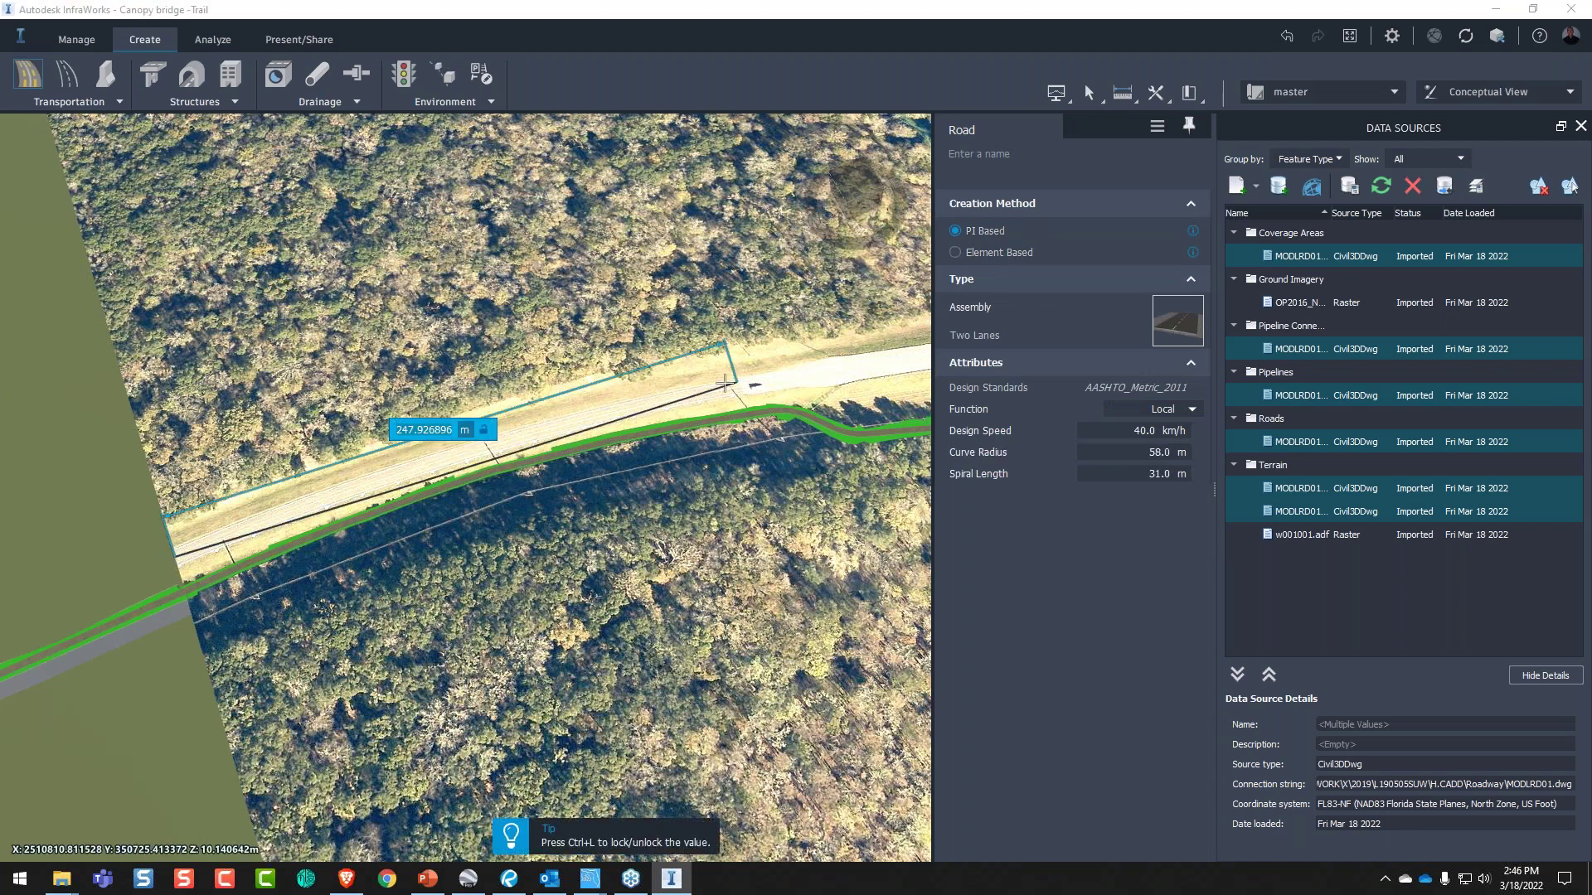
{"action": "left_click", "coordinate": [724, 382]}
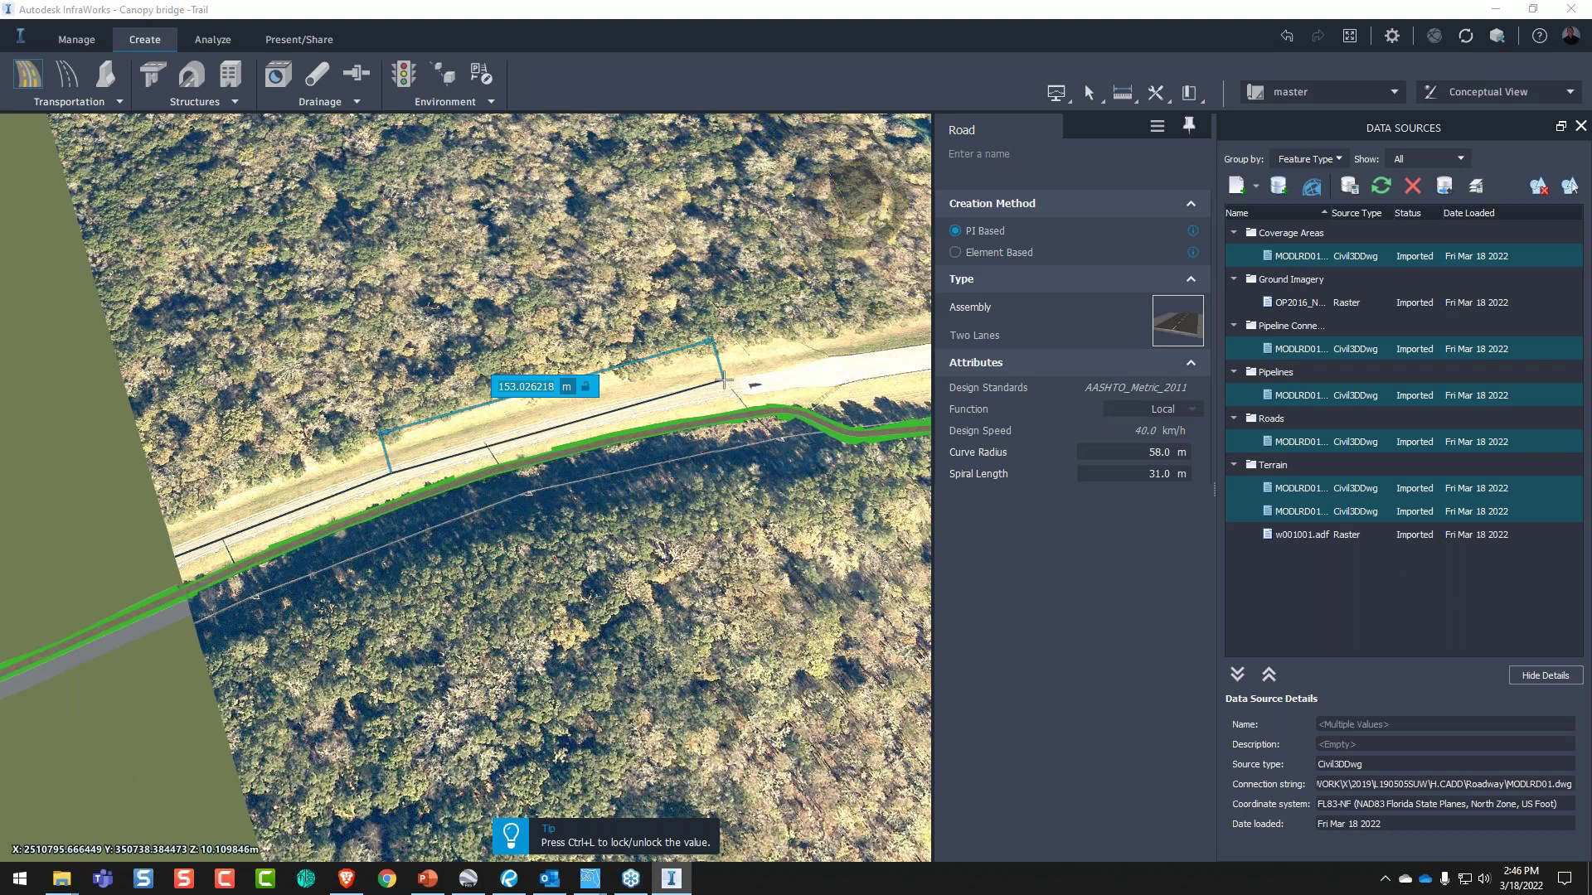
{"action": "left_click", "coordinate": [753, 382]}
{"action": "middle_click_drag", "start_coordinate": [753, 382], "coordinate": [251, 452]}
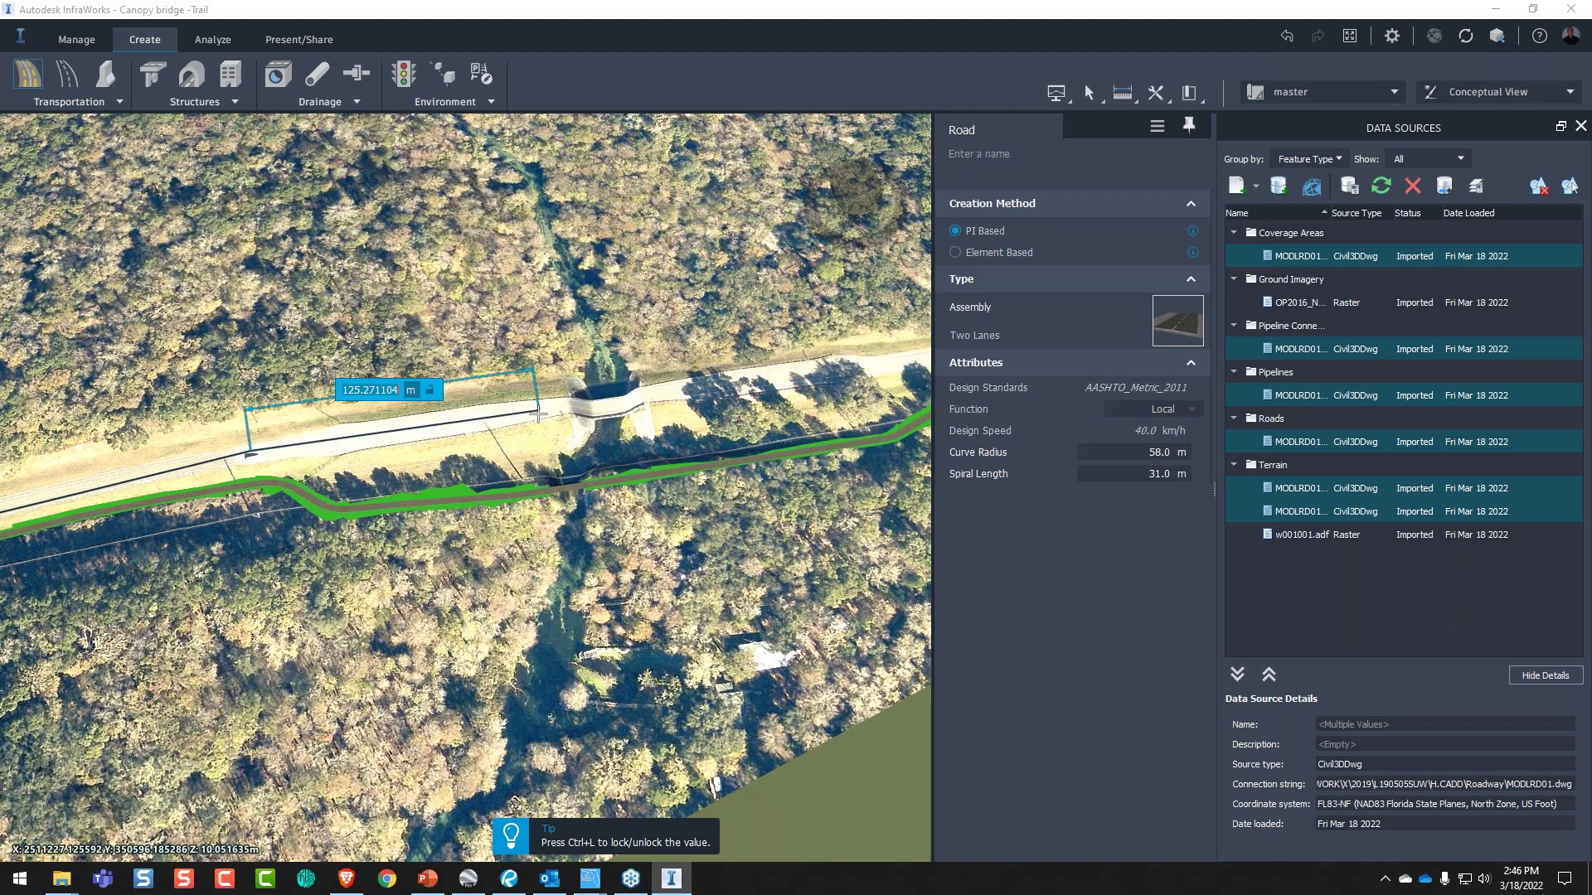
- Continue the road over the creek and past the substation, finishing at the imagery's eastern edge at about 1525 m total length
{"action": "left_click", "coordinate": [538, 415]}
{"action": "middle_click_drag", "start_coordinate": [538, 415], "coordinate": [176, 460]}
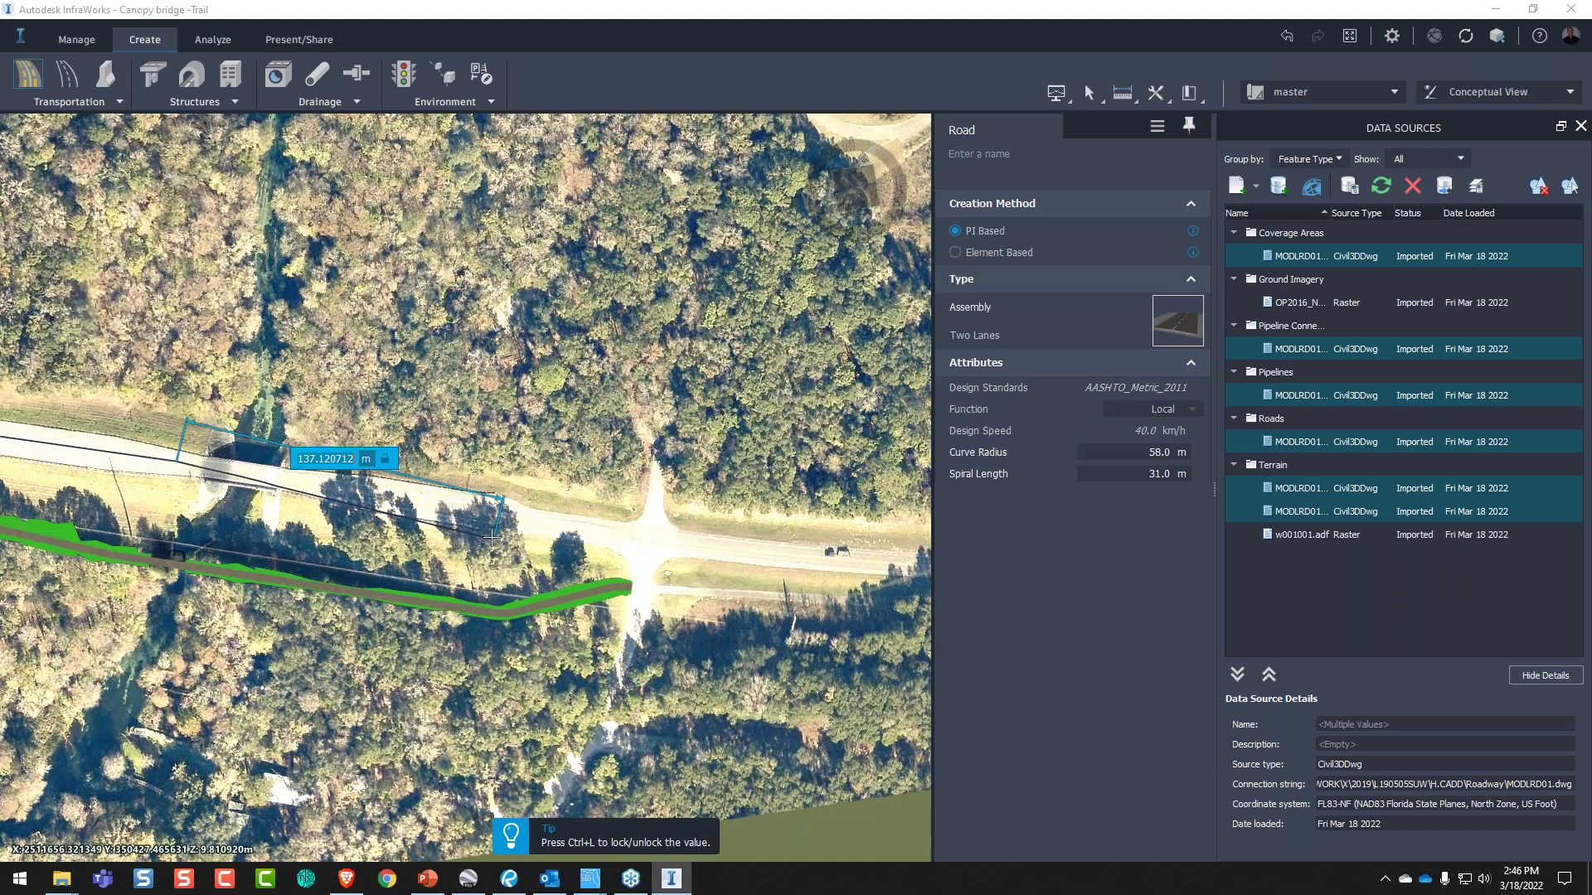
{"action": "left_click", "coordinate": [688, 546]}
{"action": "middle_click_drag", "start_coordinate": [819, 540], "coordinate": [66, 519]}
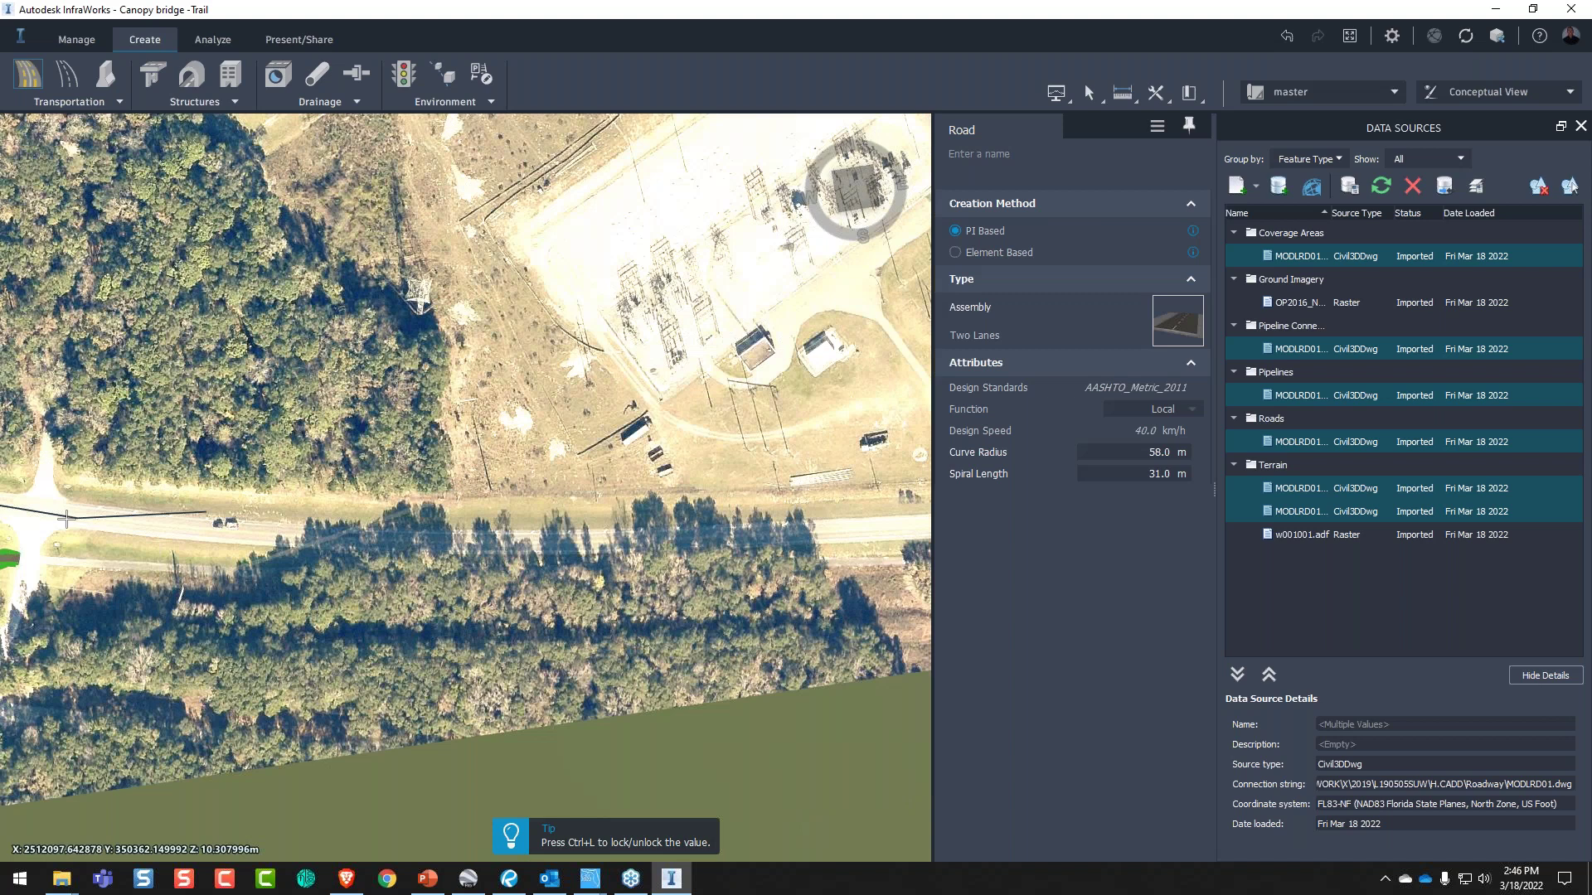
{"action": "middle_click_drag", "start_coordinate": [737, 562], "coordinate": [208, 558]}
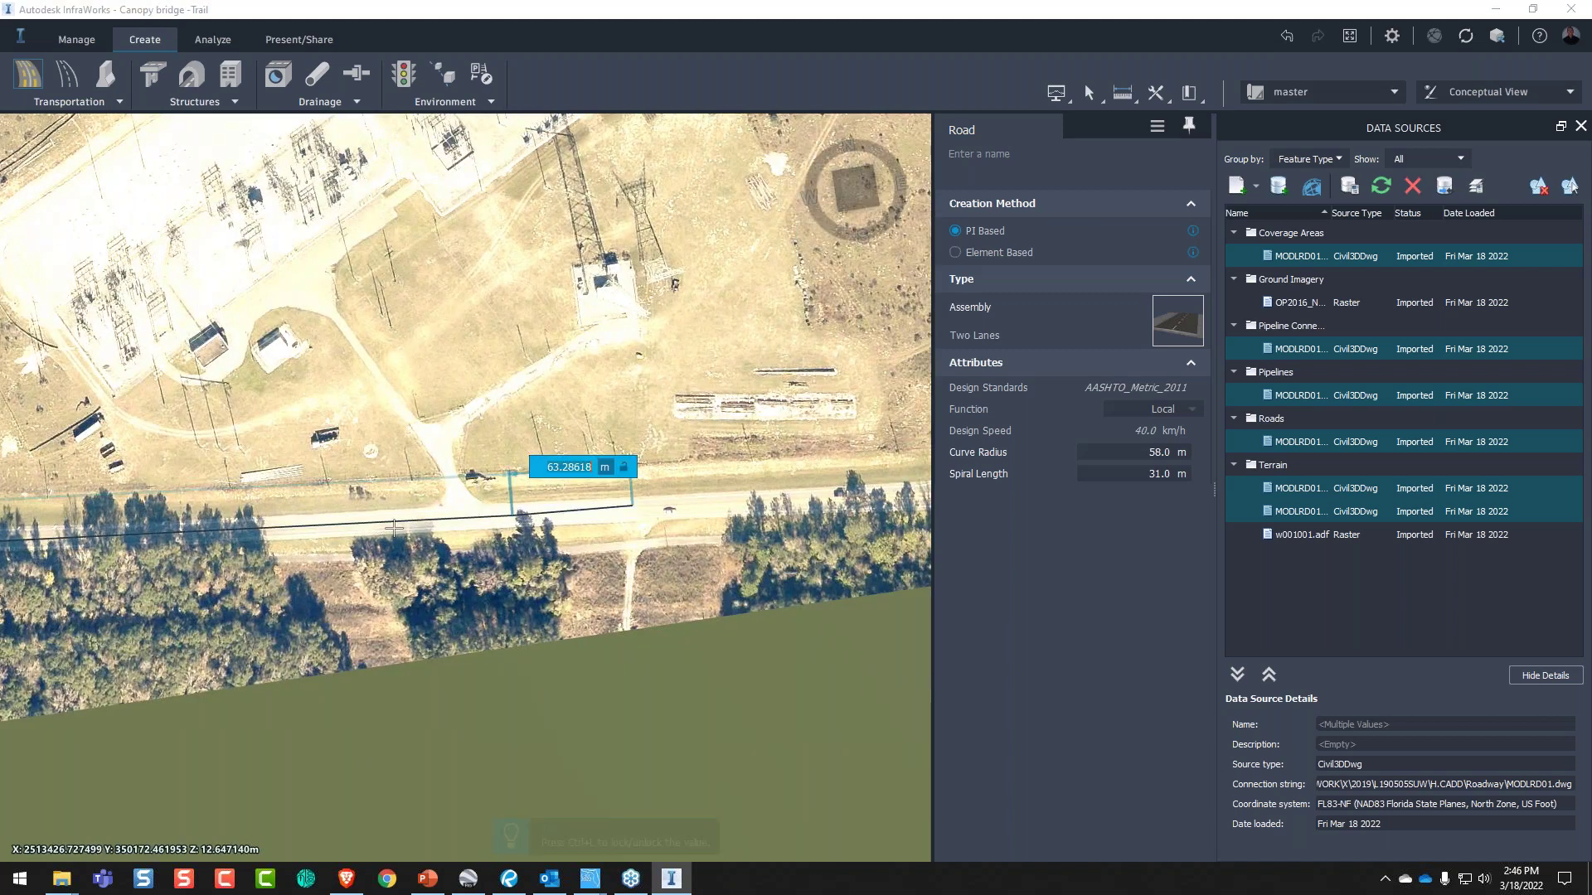
{"action": "middle_click_drag", "start_coordinate": [394, 529], "coordinate": [33, 547]}
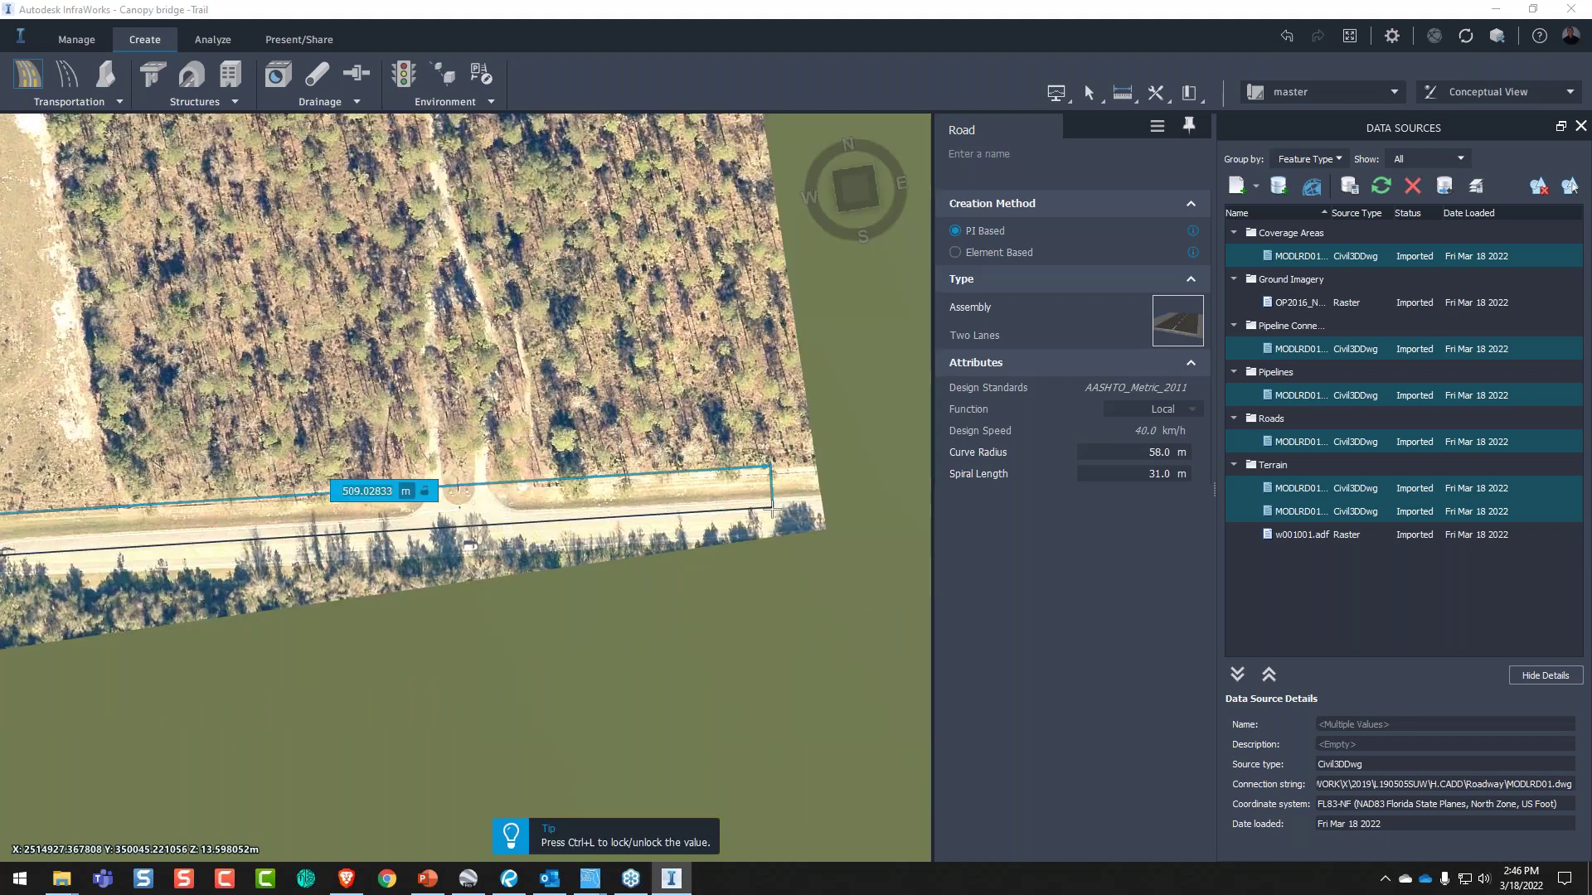
{"action": "scroll", "coordinate": [688, 583], "scroll_direction": "up", "scroll_amount": 2}
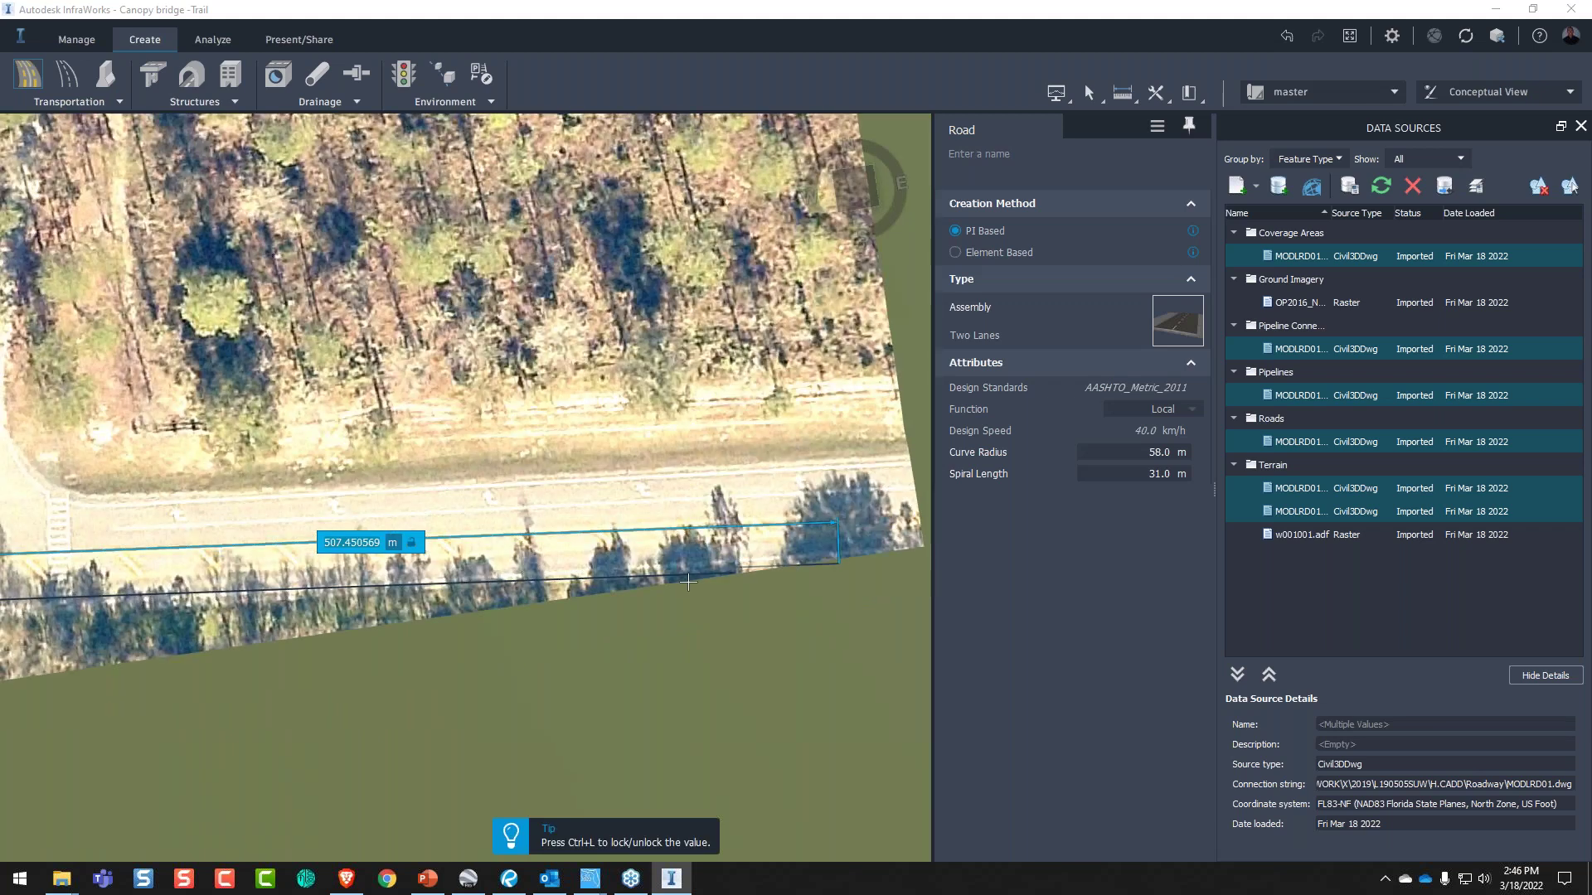
{"action": "scroll", "coordinate": [825, 509], "scroll_direction": "up", "scroll_amount": 1}
{"action": "double_click", "coordinate": [827, 507]}
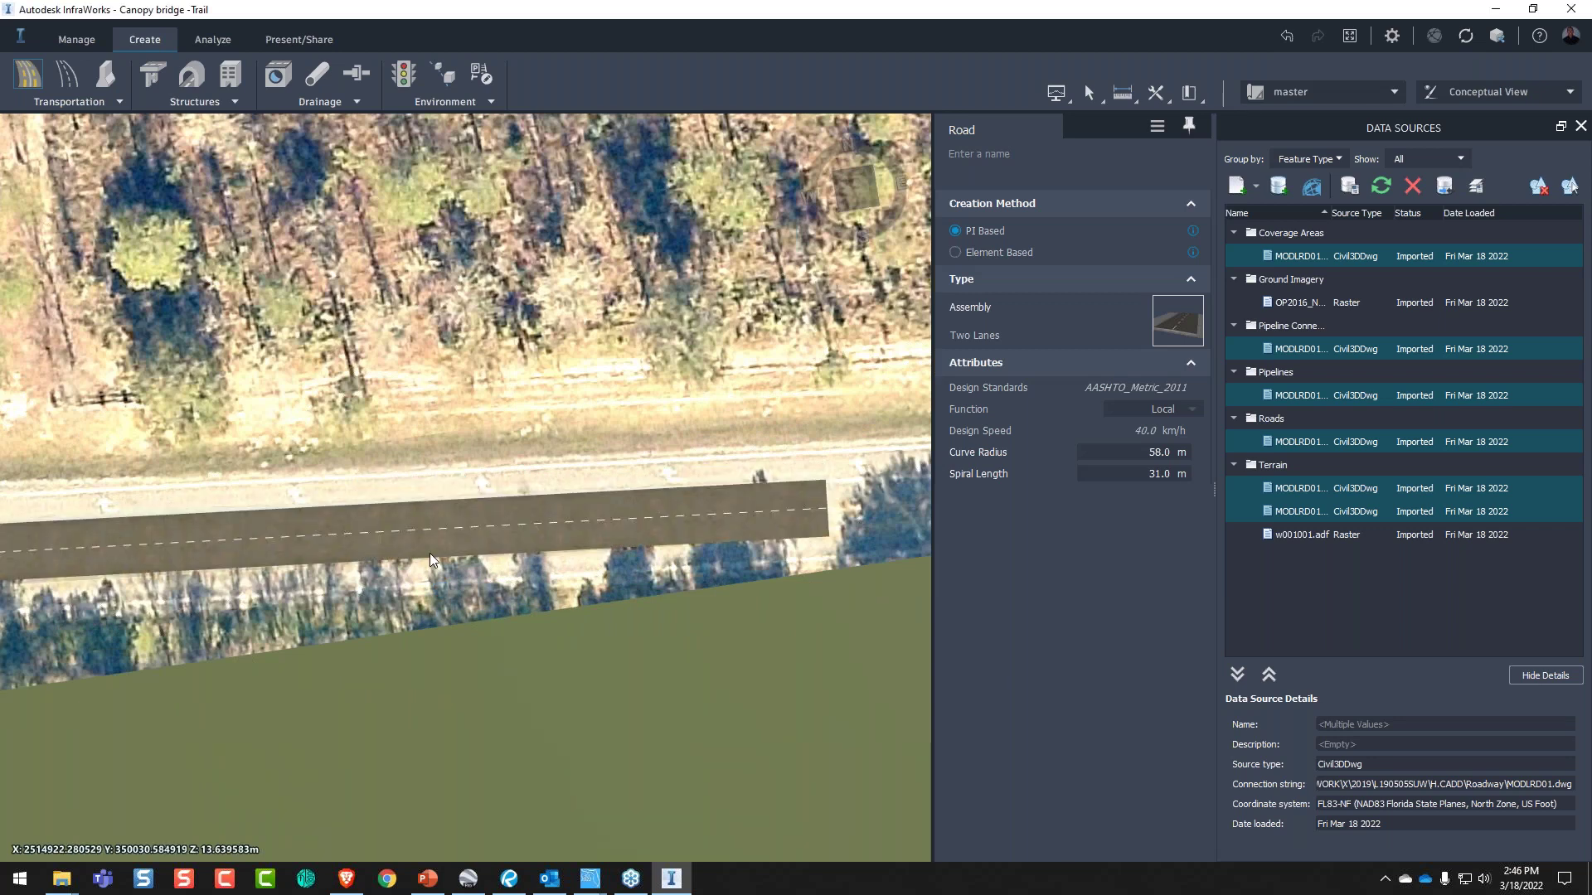
- Inspect the new road from its eastern end back to the creek crossing beside the trail, and deselect it
{"action": "scroll", "coordinate": [427, 555], "scroll_direction": "down", "scroll_amount": 2}
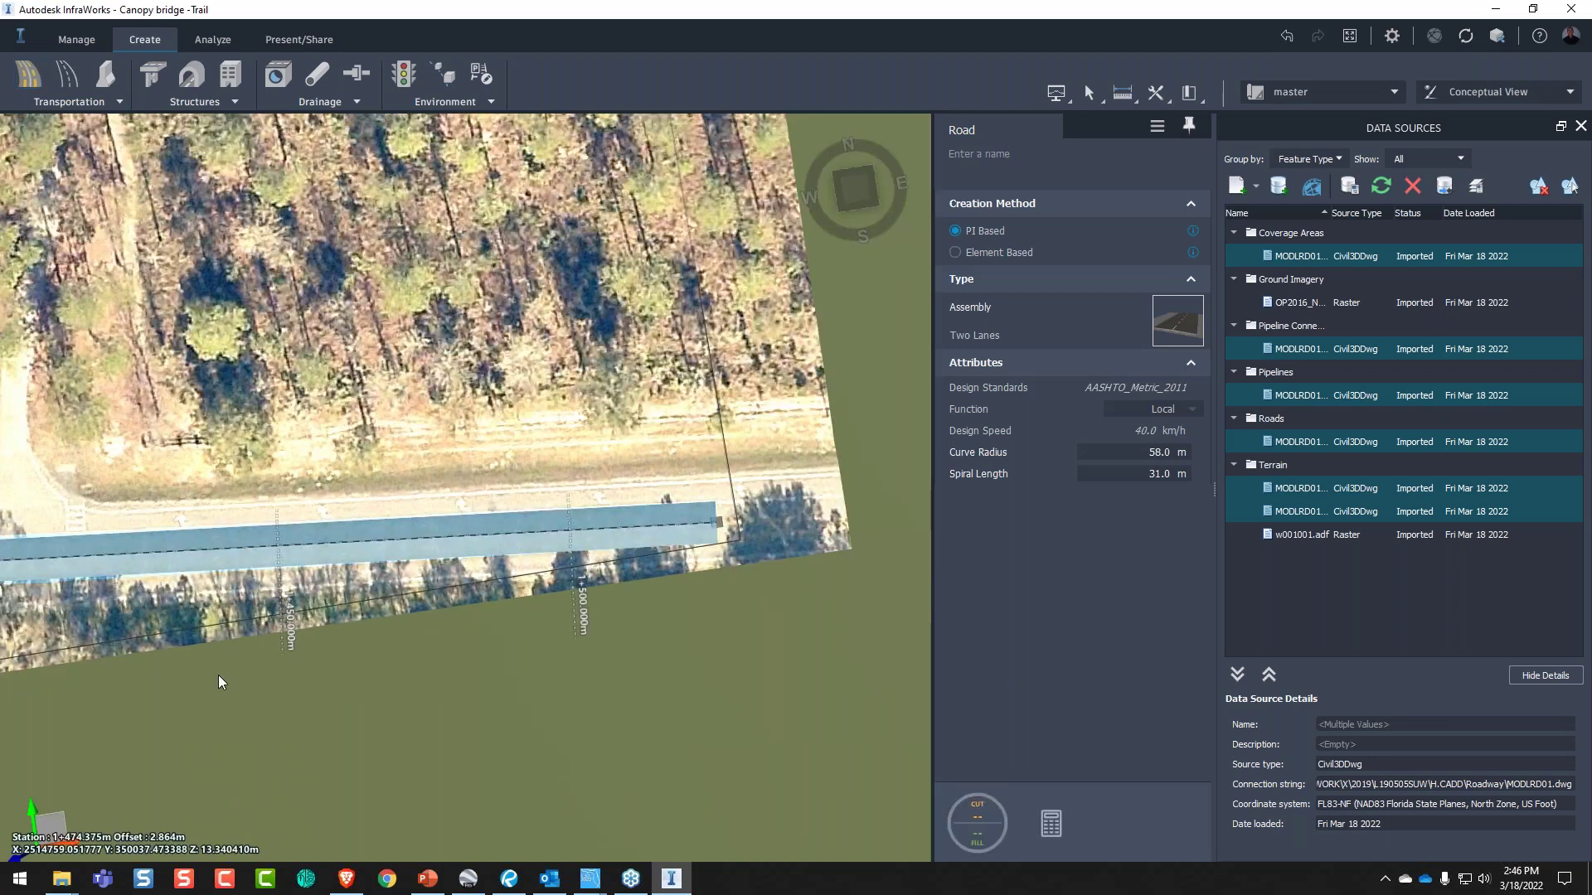
{"action": "middle_click_drag", "start_coordinate": [218, 675], "coordinate": [556, 484]}
{"action": "middle_click_drag", "start_coordinate": [170, 497], "coordinate": [796, 464]}
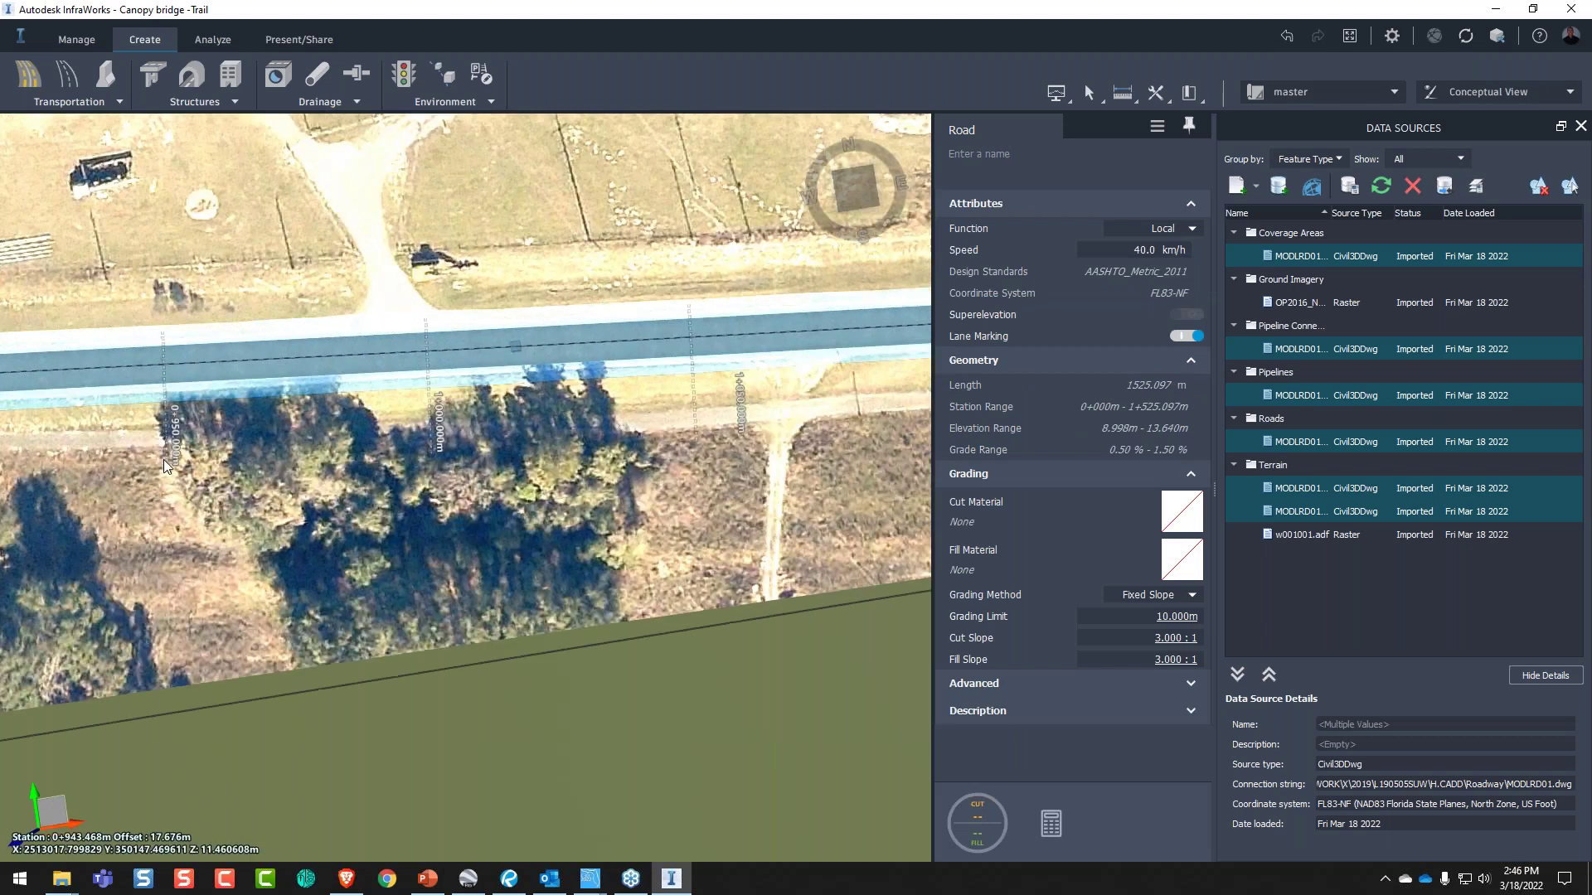
{"action": "scroll", "coordinate": [163, 466], "scroll_direction": "down", "scroll_amount": 3}
{"action": "middle_click_drag", "start_coordinate": [163, 466], "coordinate": [919, 450]}
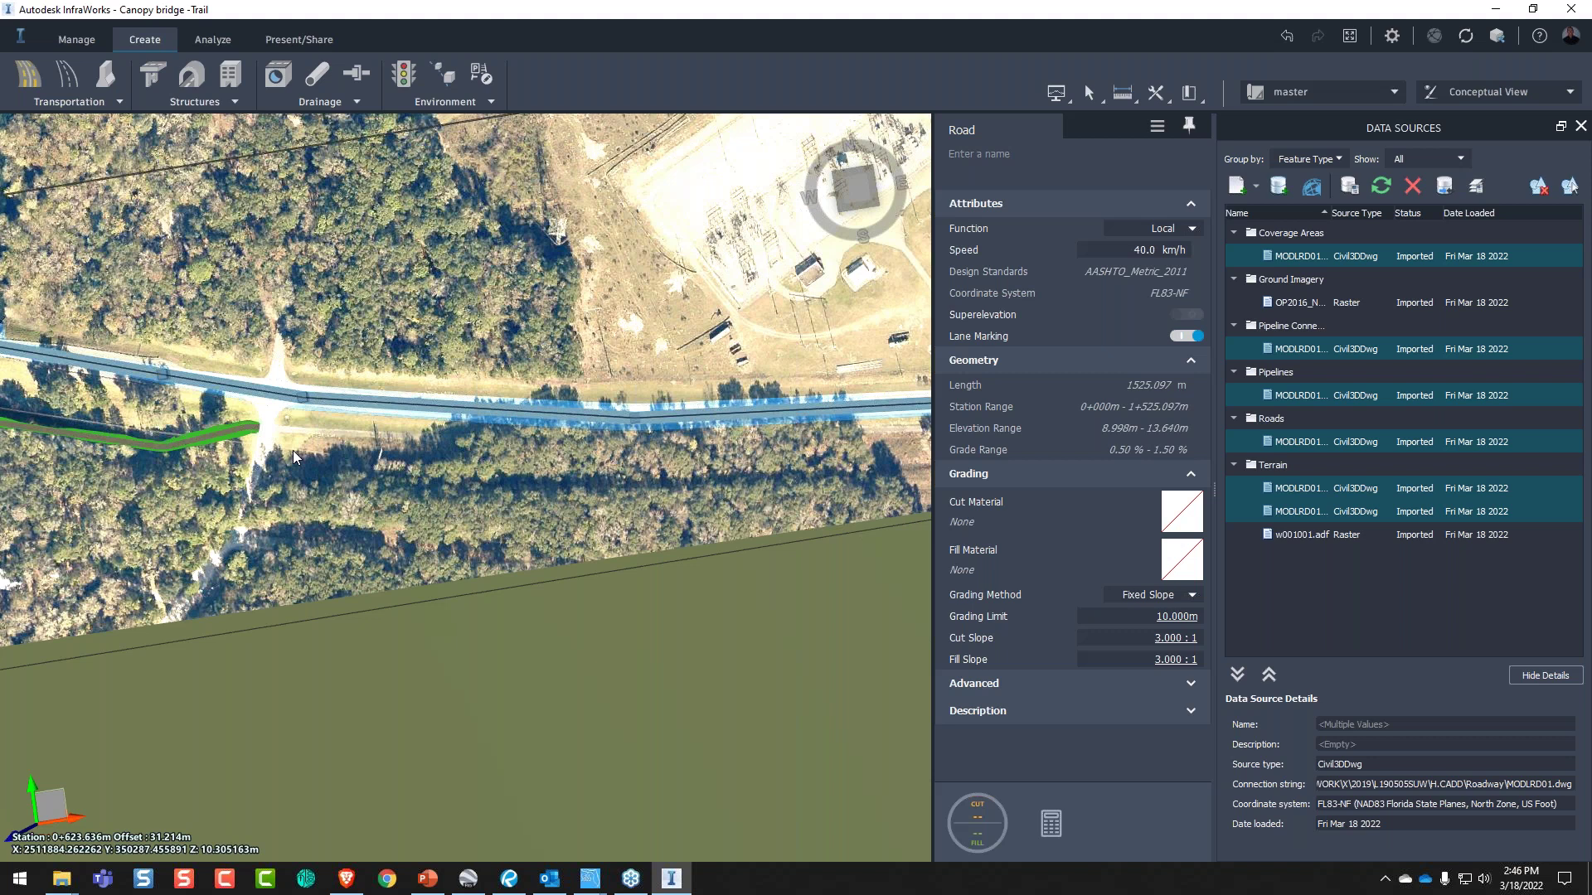
{"action": "middle_click_drag", "start_coordinate": [292, 450], "coordinate": [446, 521], "text": "shift"}
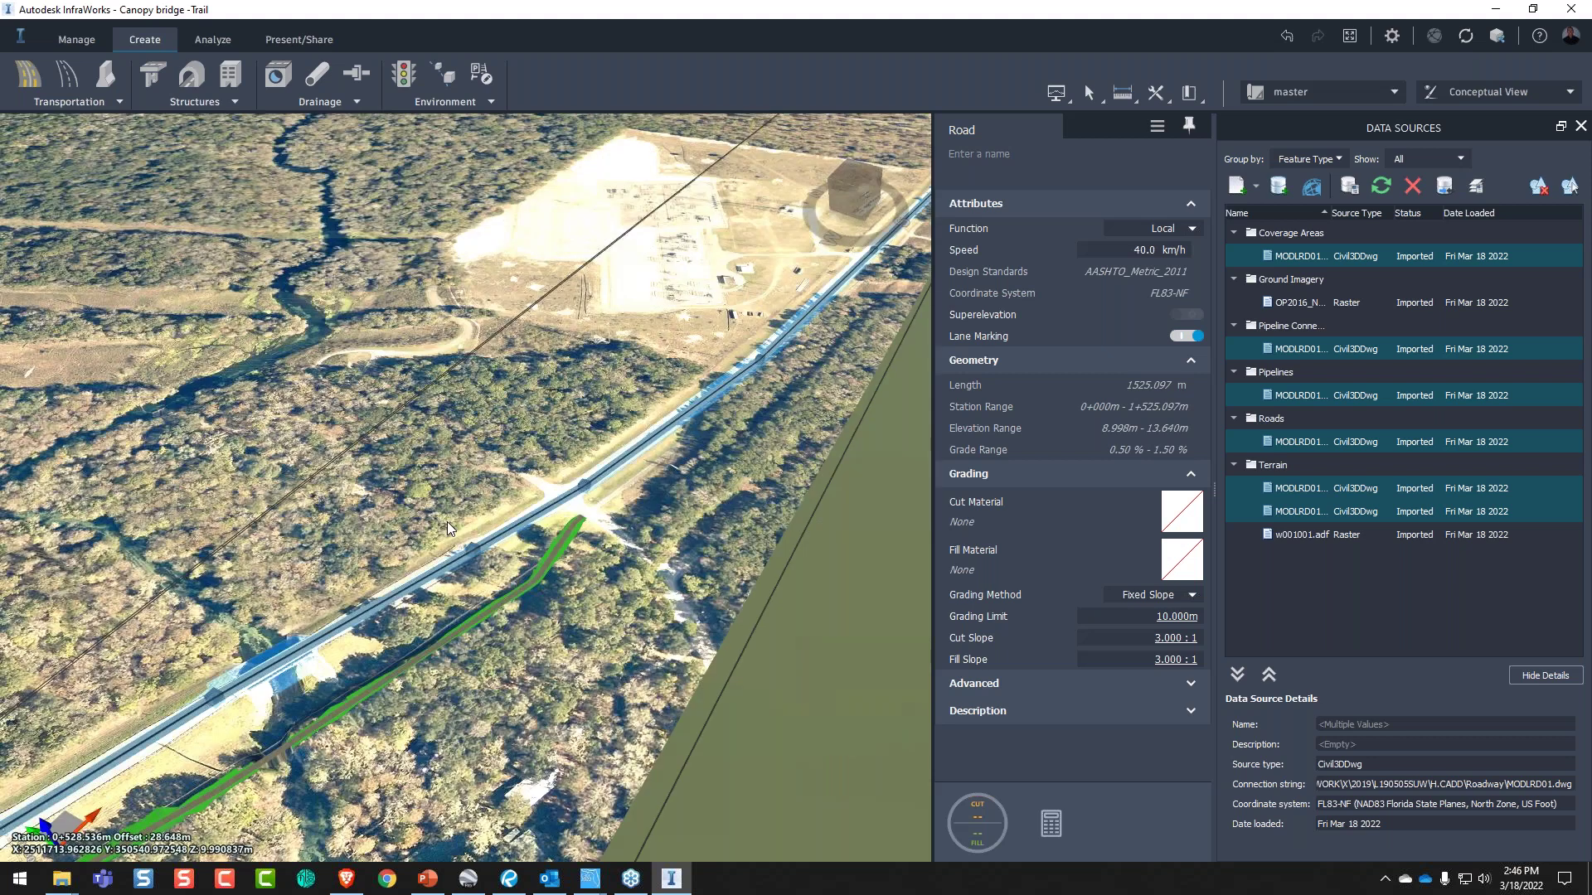
{"action": "scroll", "coordinate": [525, 461], "scroll_direction": "up", "scroll_amount": 3}
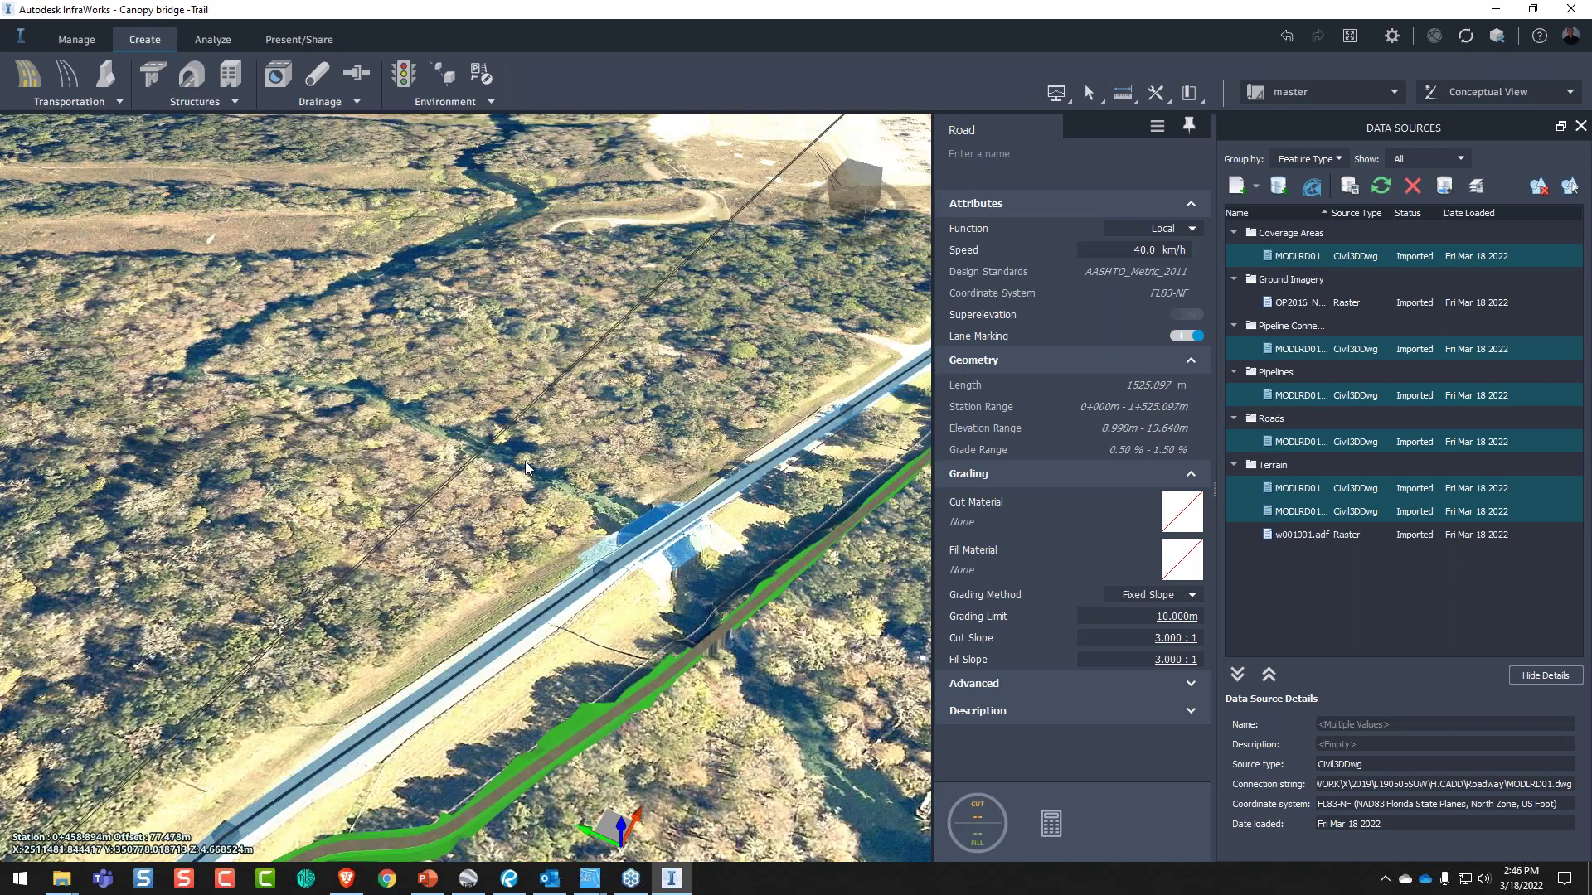
{"action": "middle_click_drag", "start_coordinate": [525, 461], "coordinate": [531, 627], "text": "shift"}
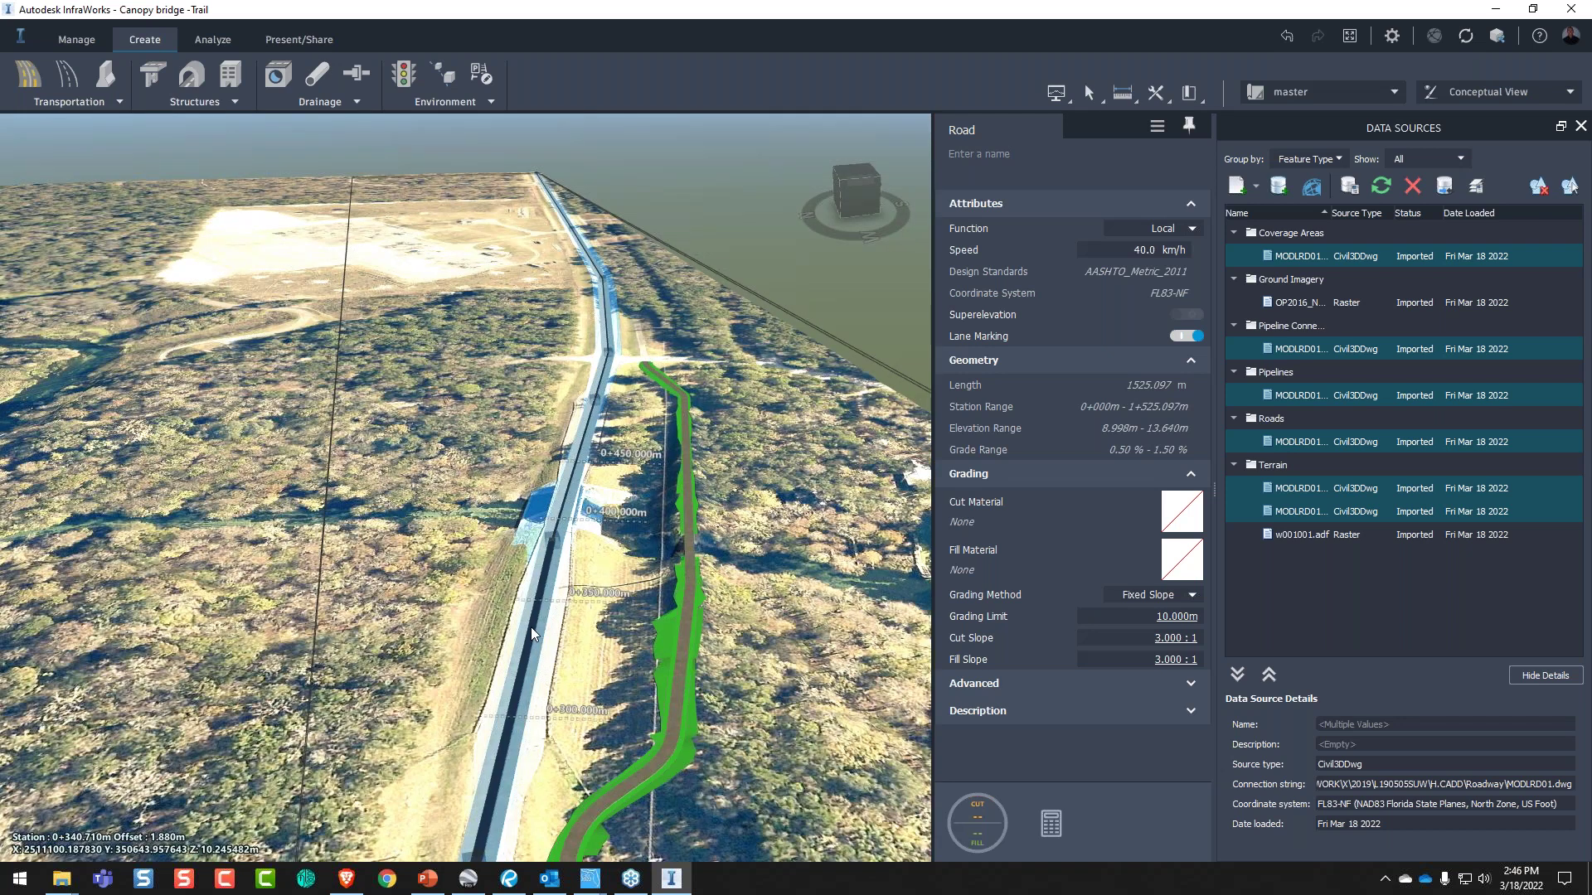
{"action": "key", "text": "Escape"}
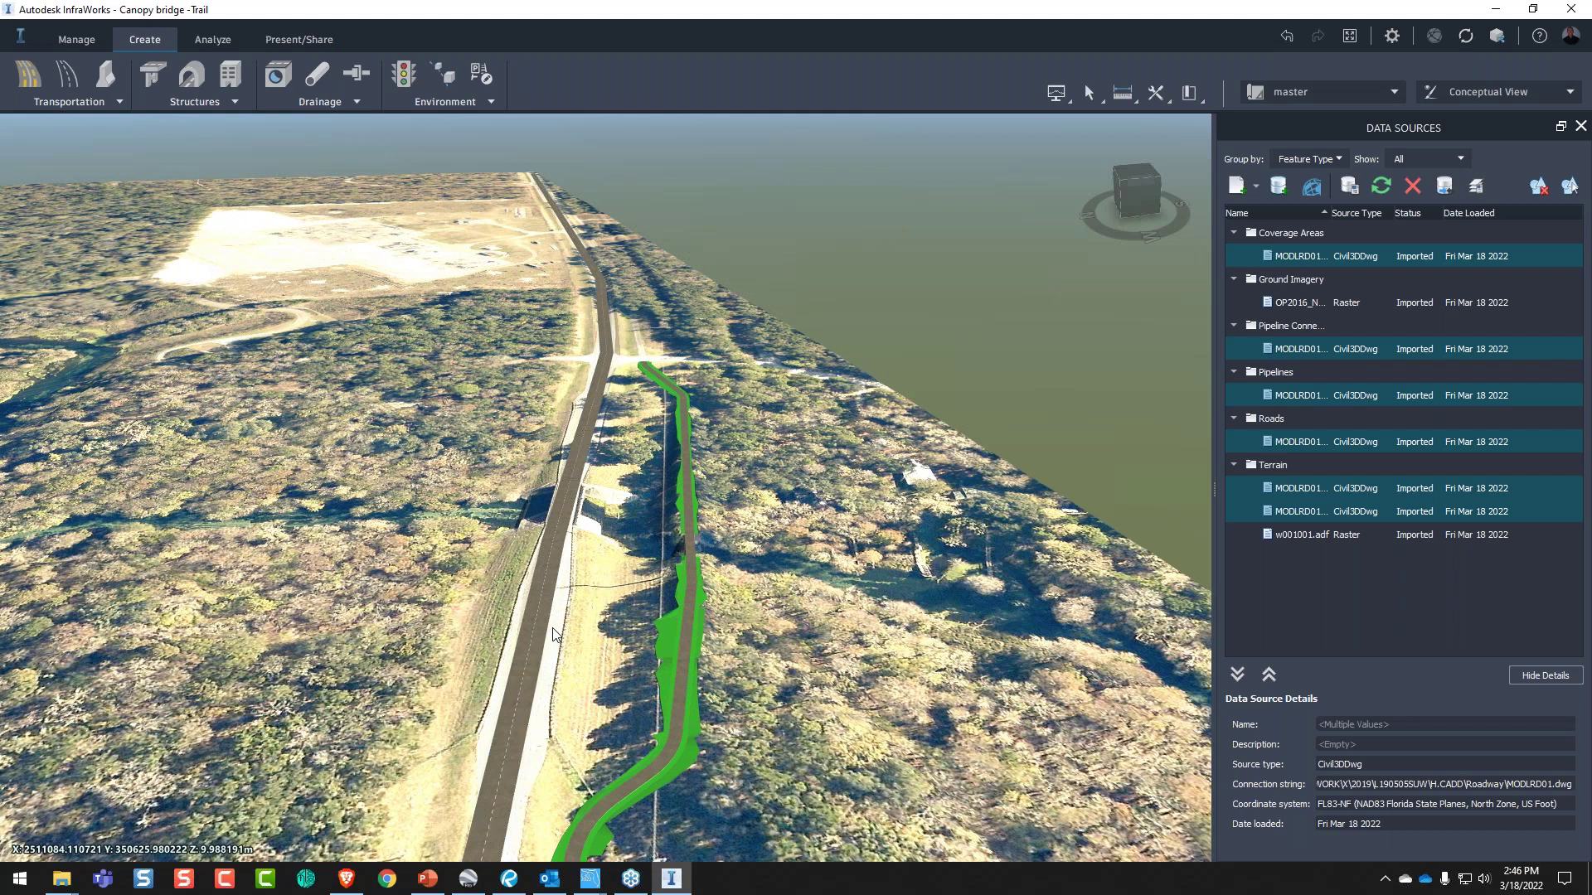
- Set the new road's cut and fill materials to Material/Terrain/Grass and both its cut and fill slopes to 4:1
{"action": "left_click", "coordinate": [554, 634]}
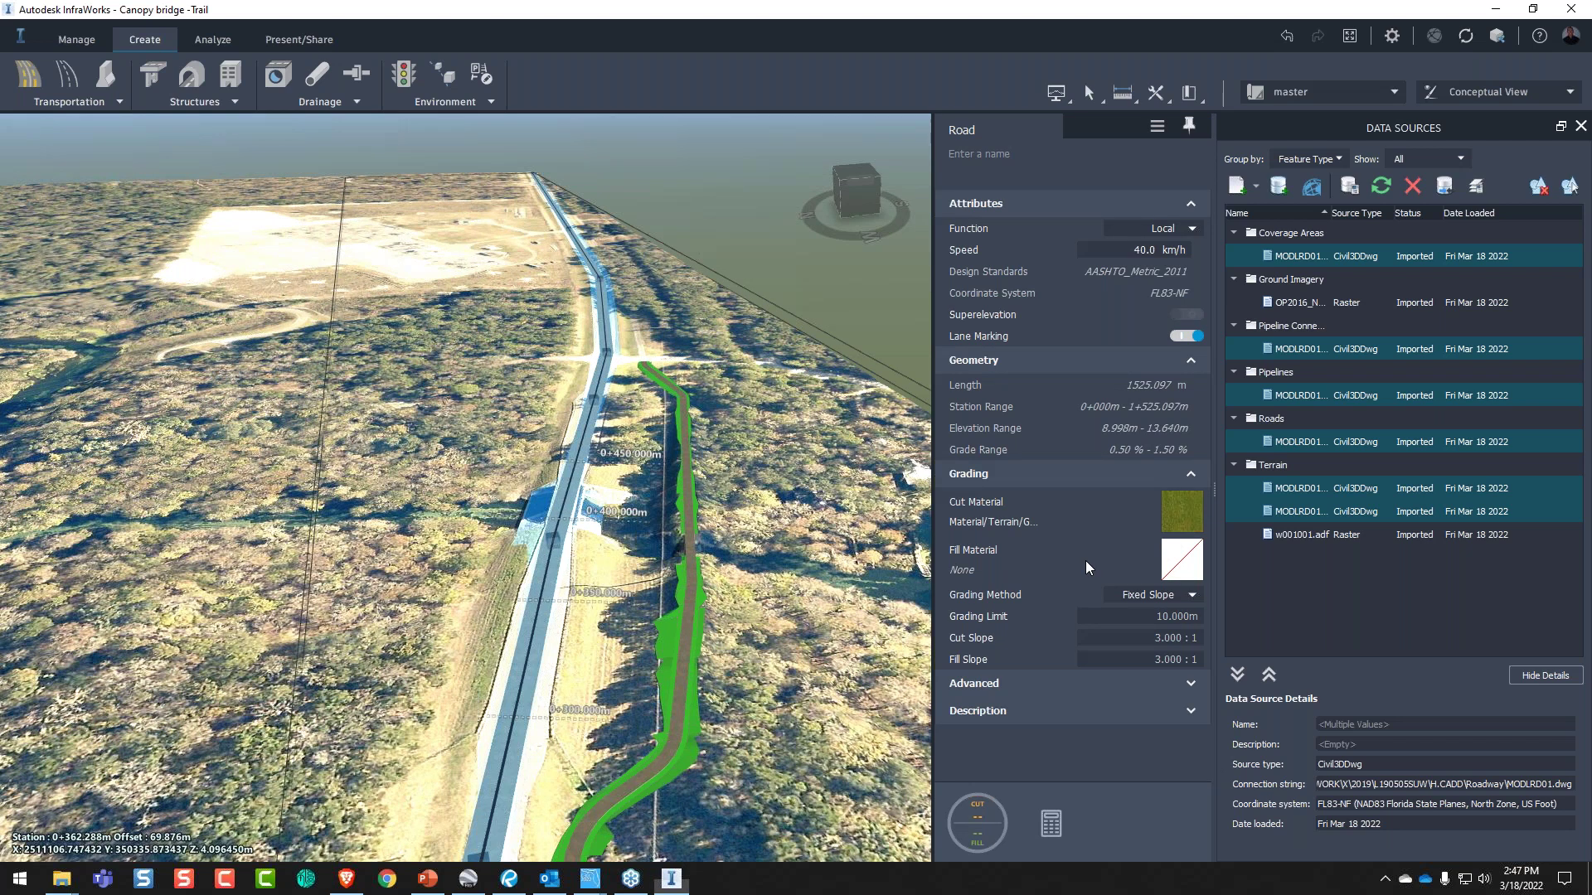
{"action": "left_click", "coordinate": [1169, 615]}
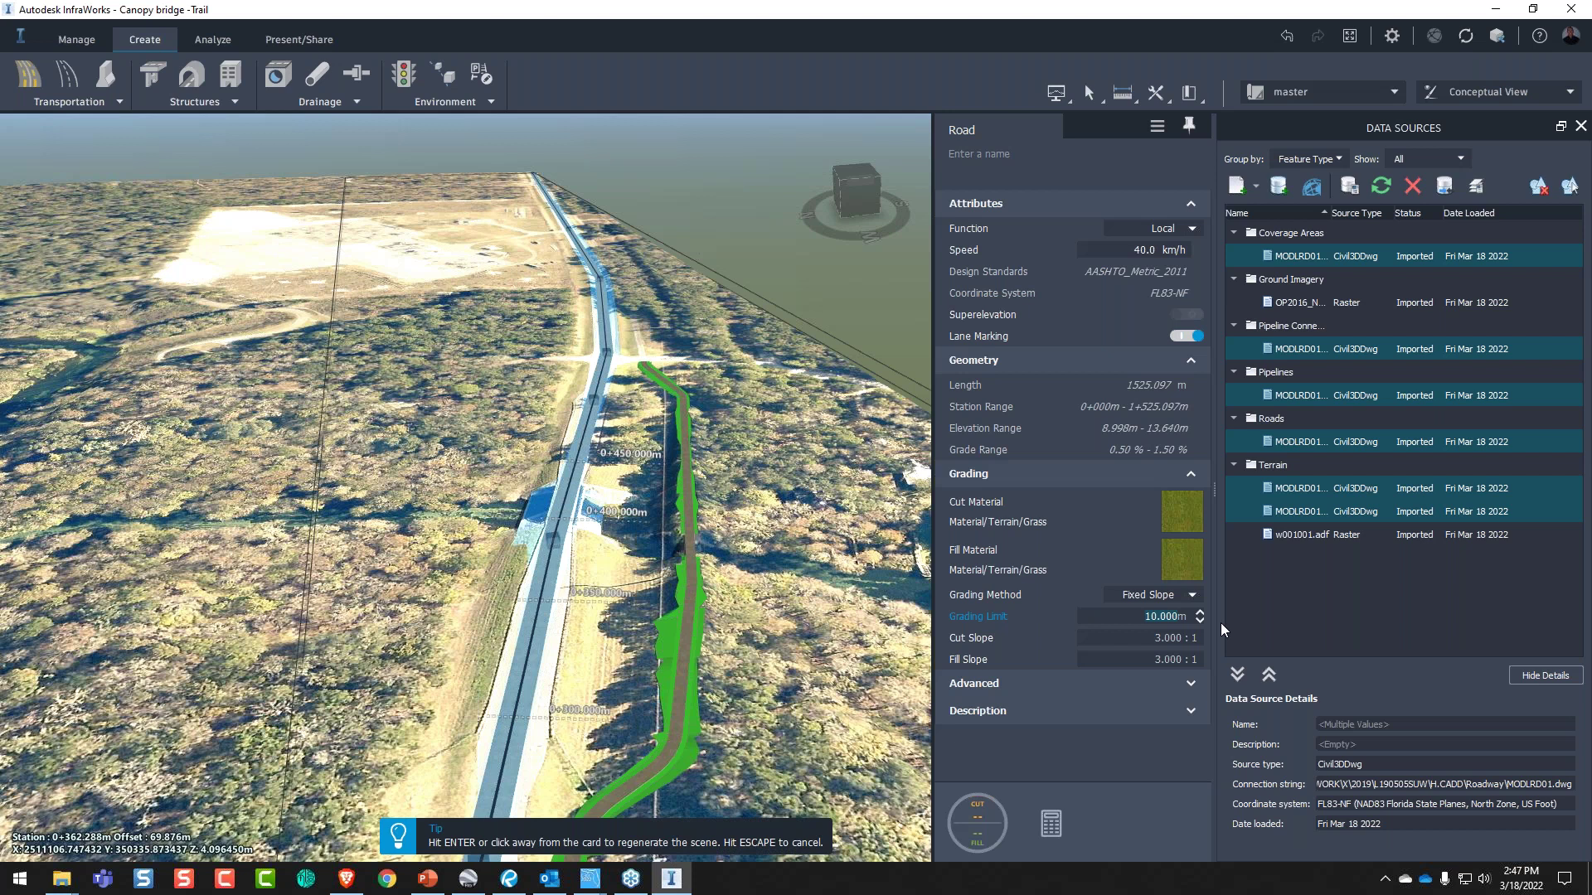
{"action": "key", "text": "Tab"}
{"action": "type", "text": "4"}
{"action": "key", "text": "Return"}
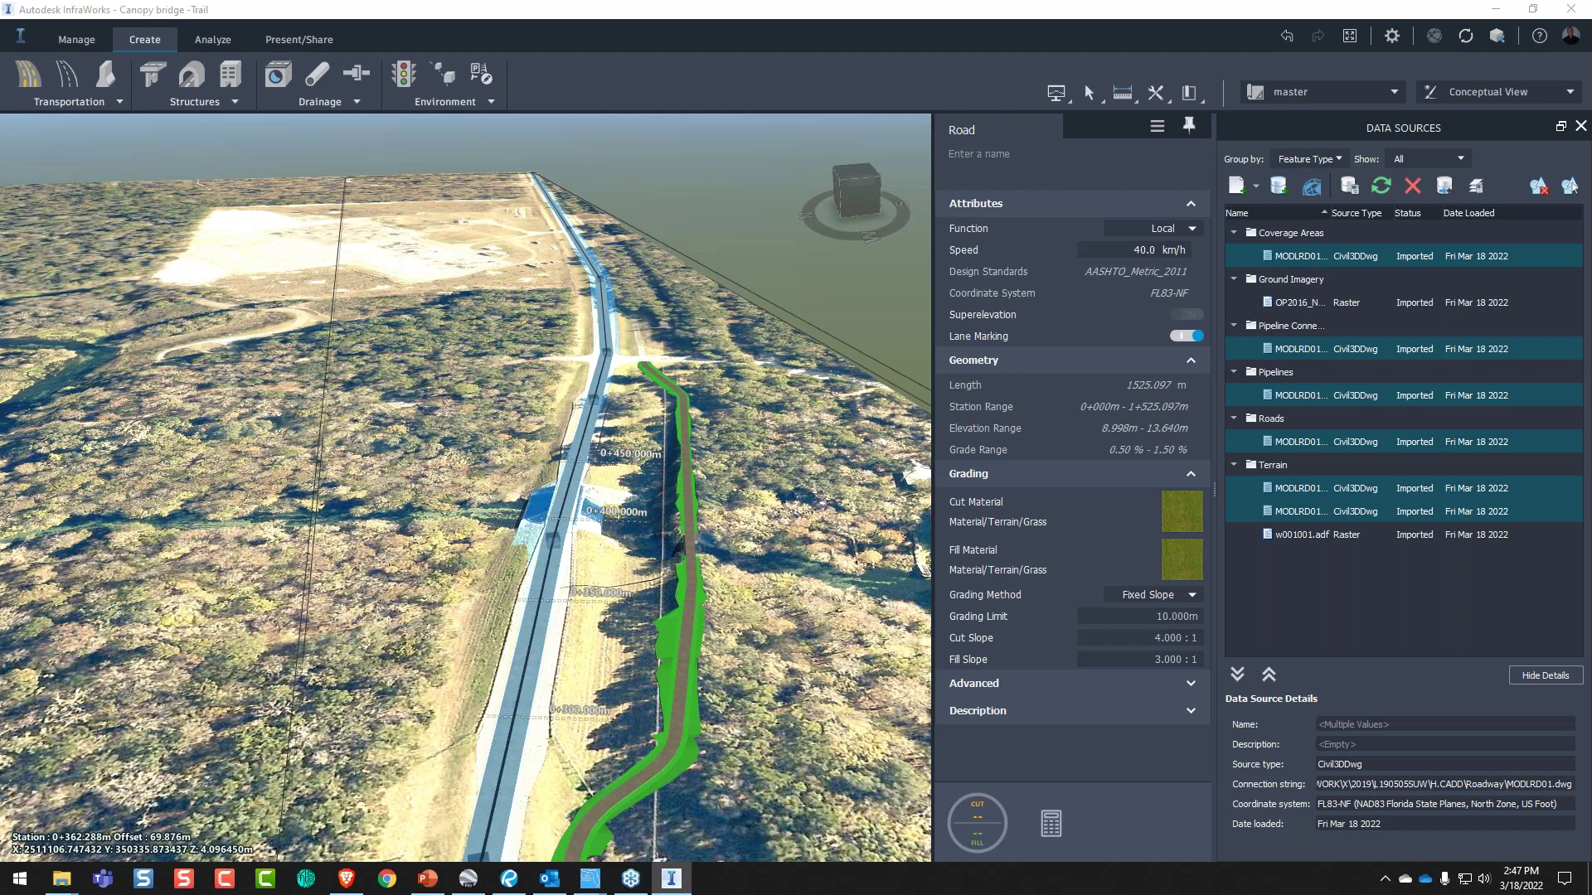
{"action": "left_click", "coordinate": [1163, 660]}
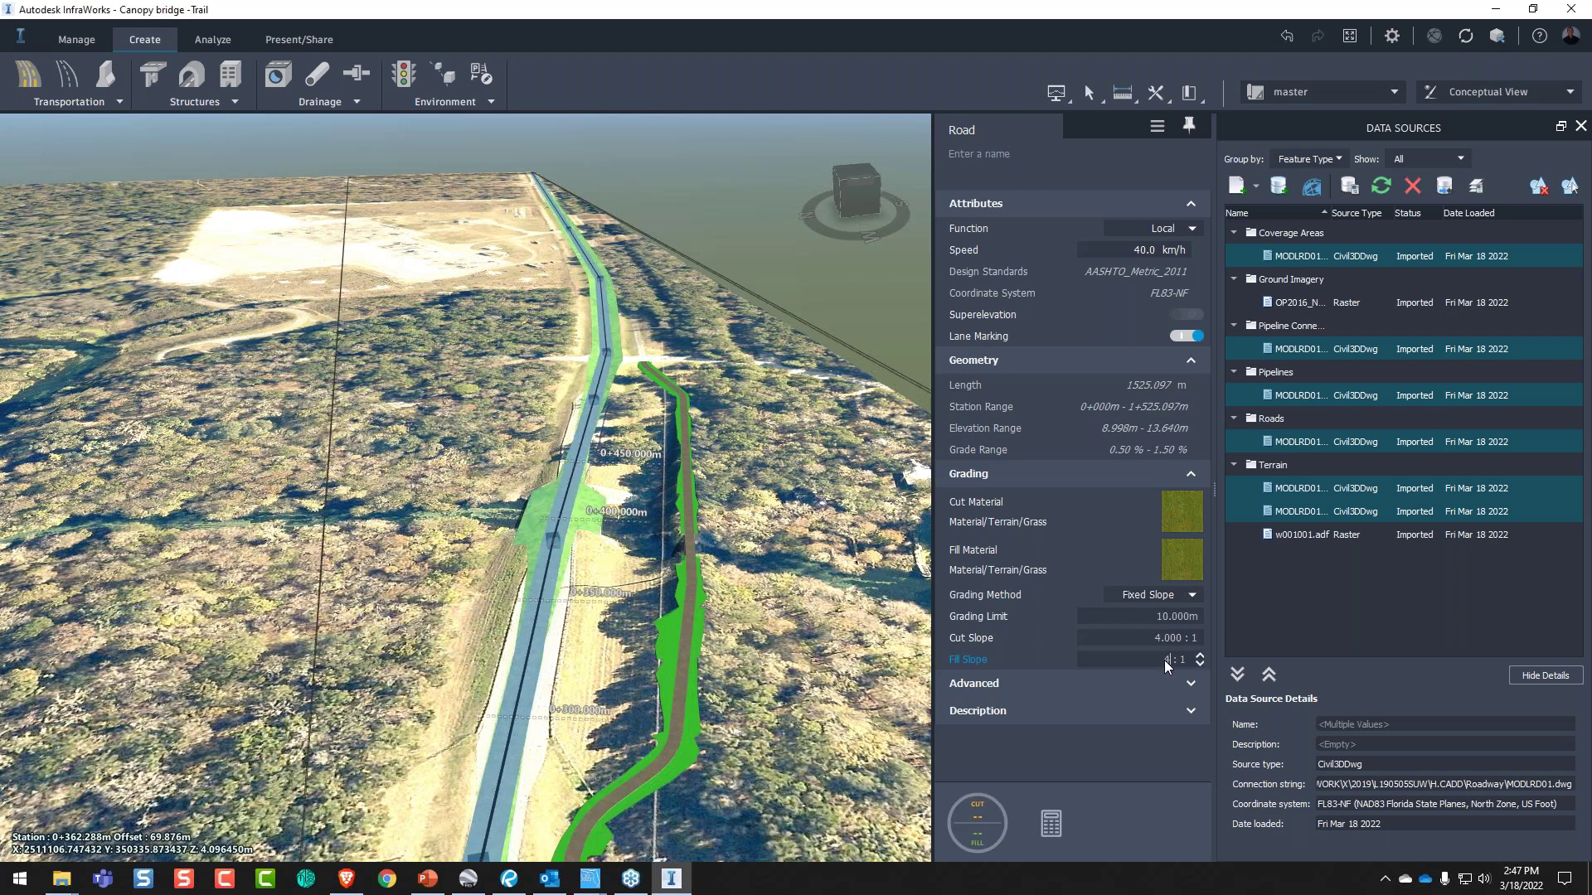
{"action": "type", "text": "4"}
{"action": "key", "text": "Return"}
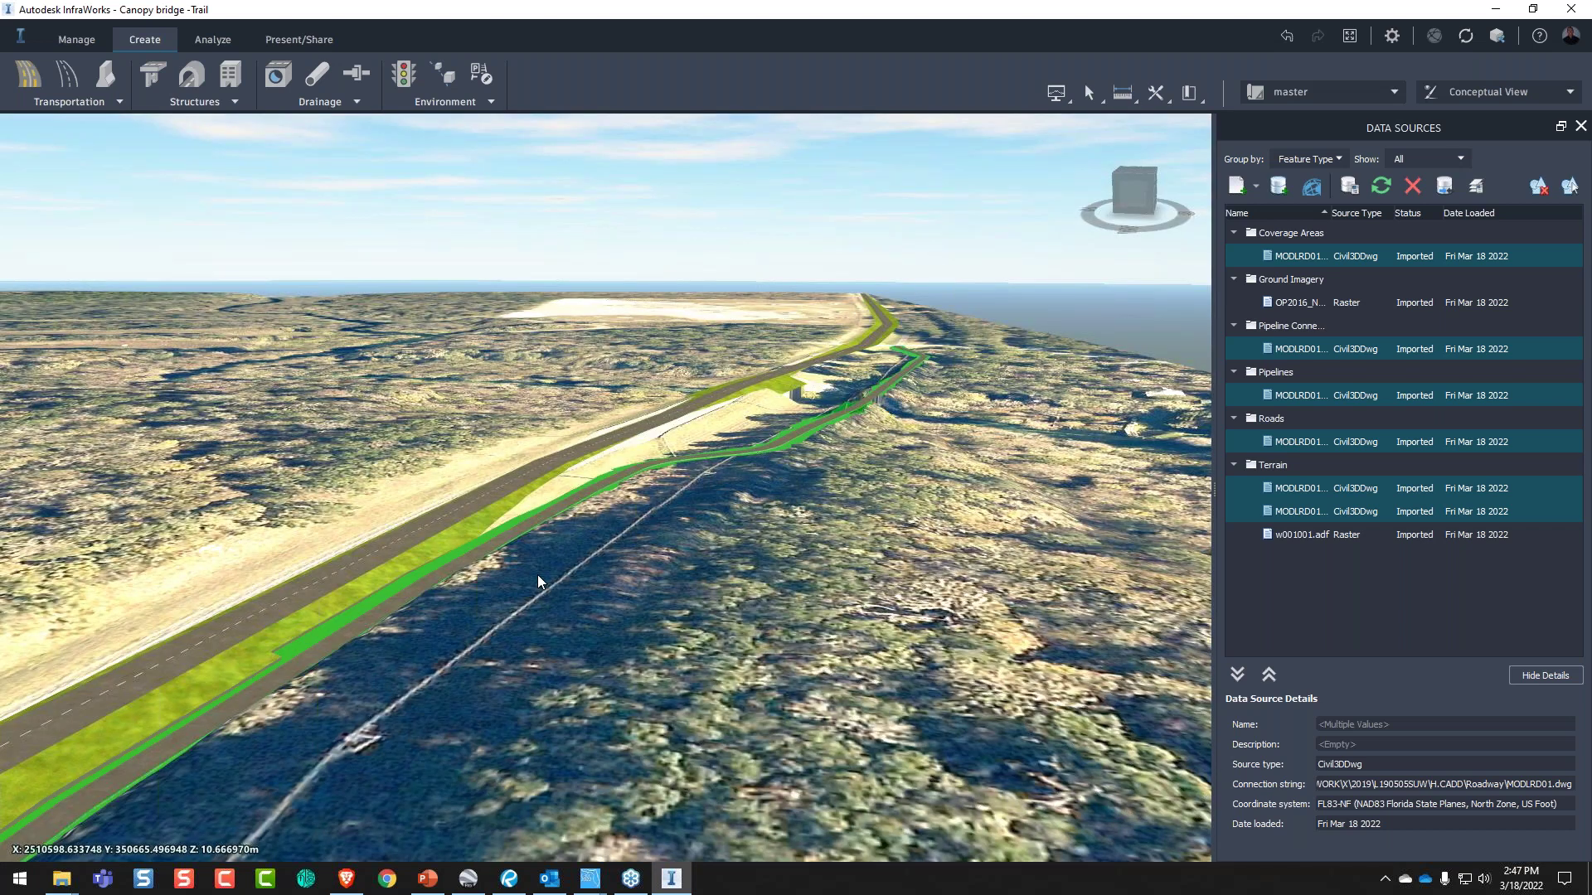
- Show the road's station at the creek crossing in the profile view, with the whole road profile in view
{"action": "middle_click_drag", "start_coordinate": [539, 580], "coordinate": [486, 498], "text": "shift"}
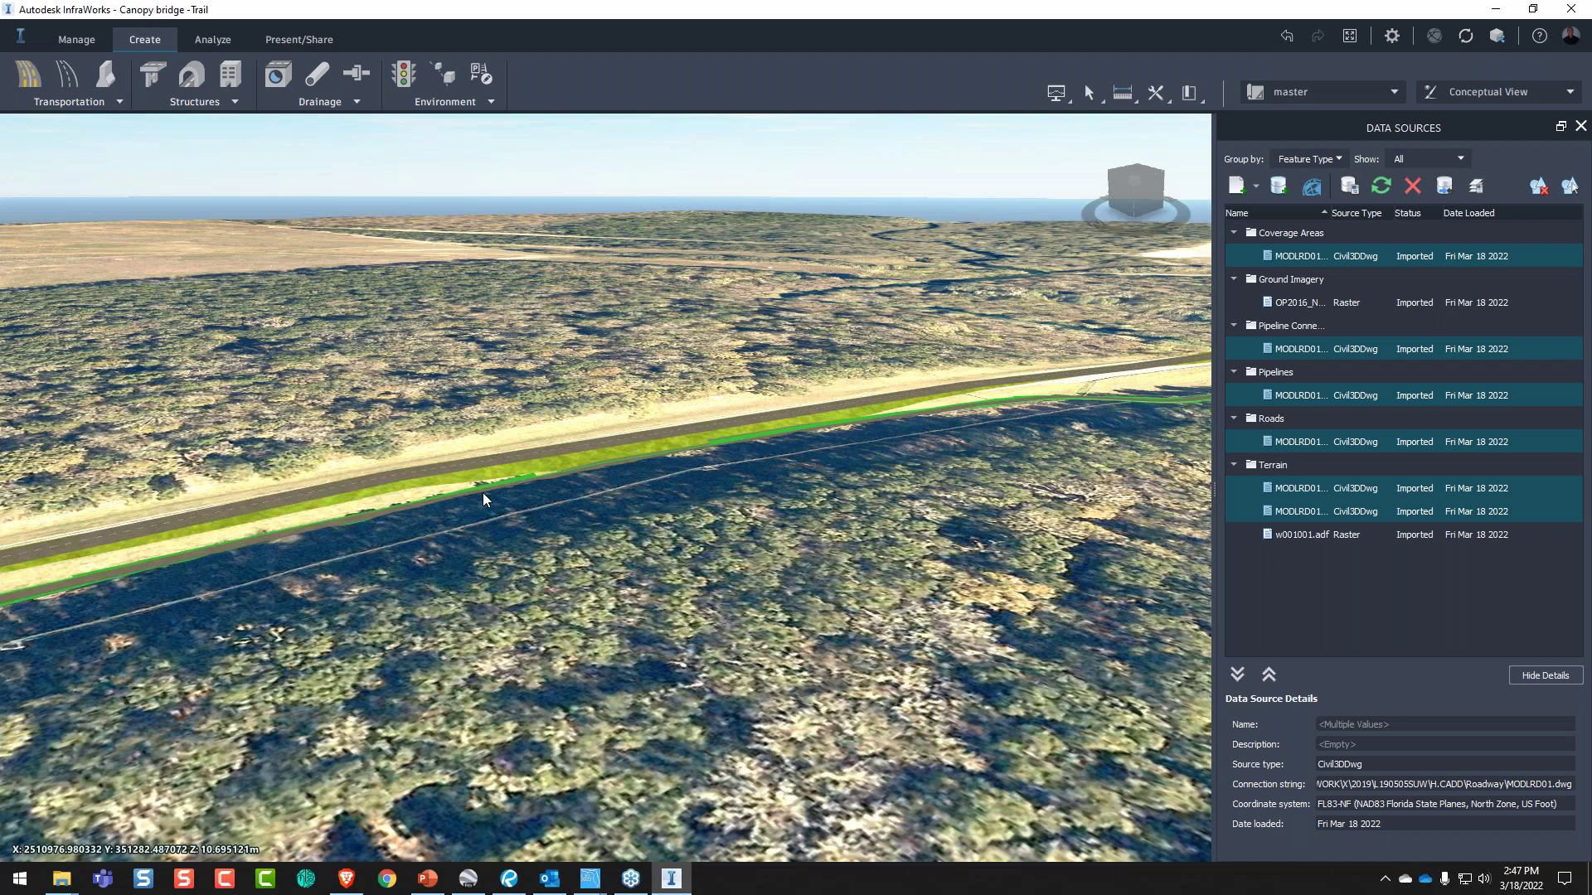
{"action": "scroll", "coordinate": [584, 528], "scroll_direction": "up", "scroll_amount": 5}
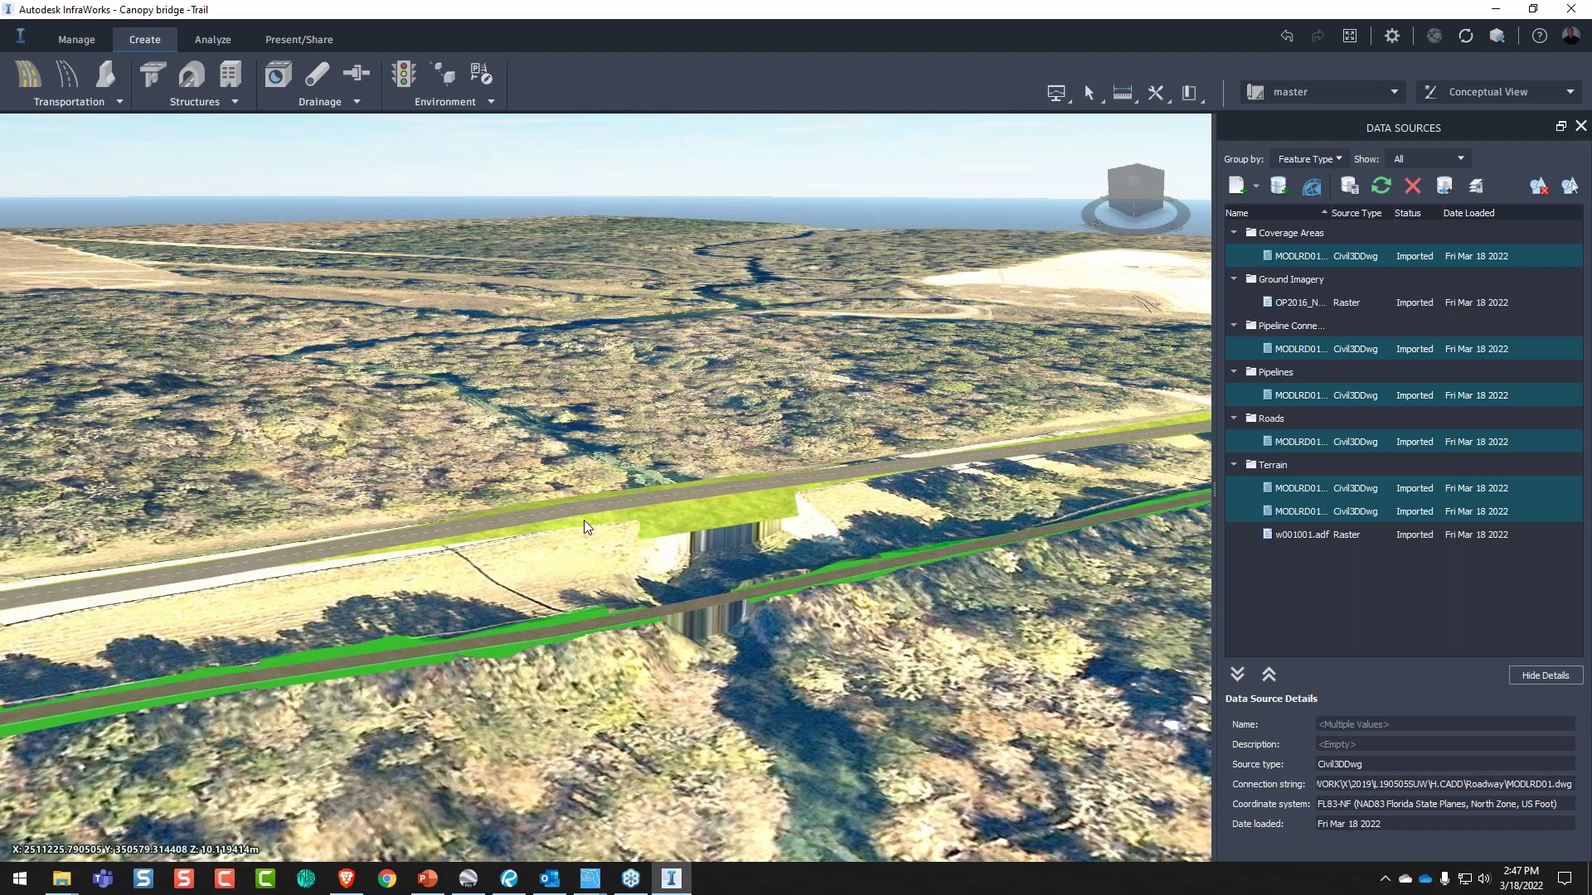
{"action": "middle_click_drag", "start_coordinate": [583, 519], "coordinate": [670, 513], "text": "shift"}
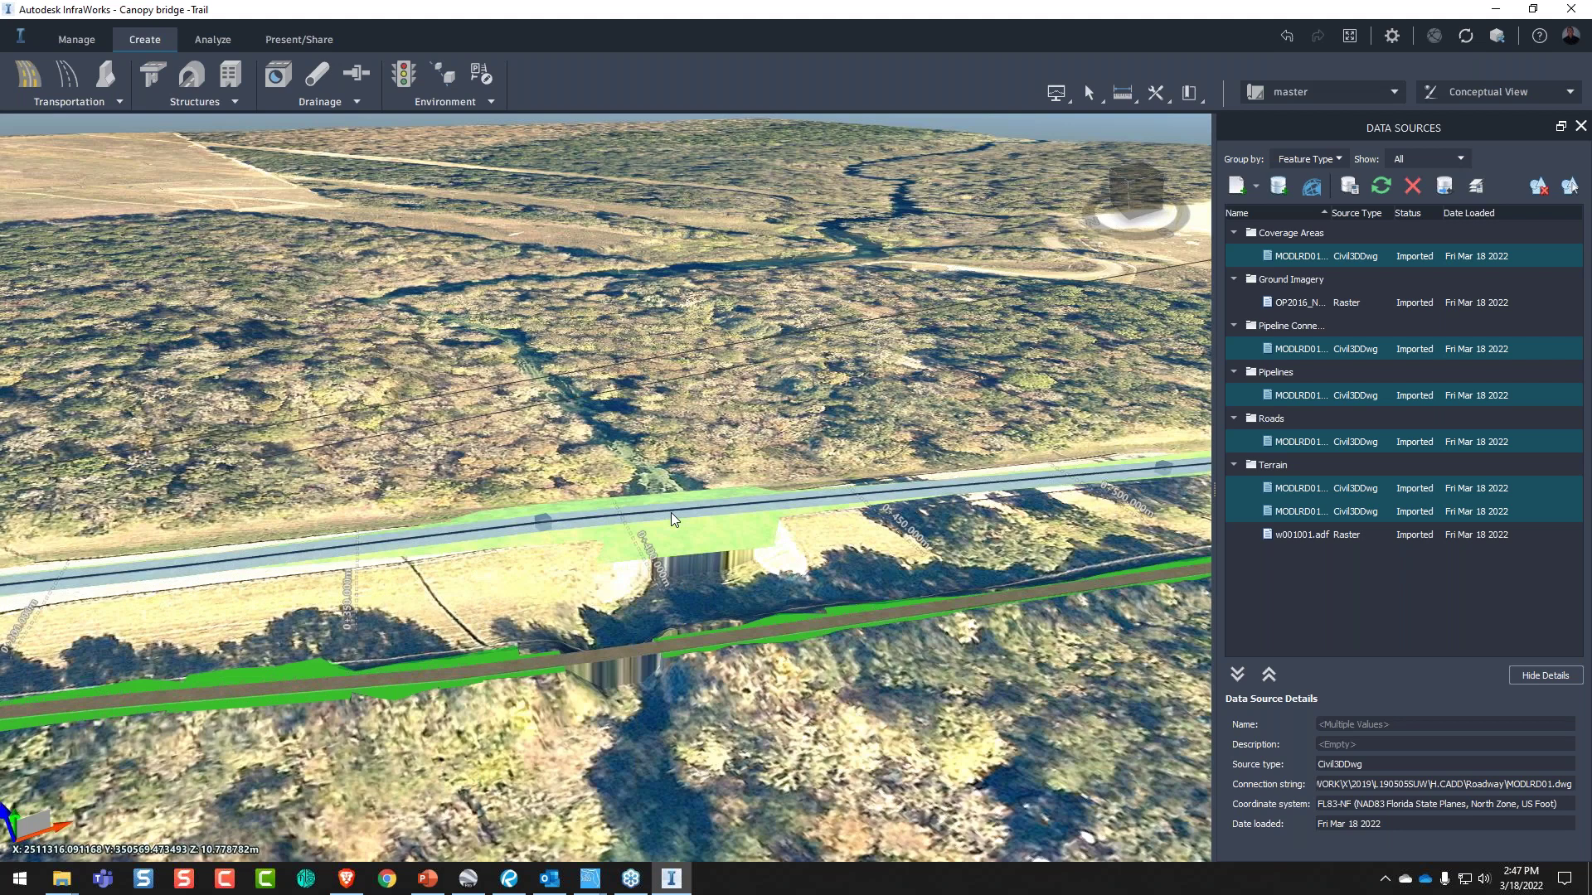
{"action": "right_click", "coordinate": [669, 512]}
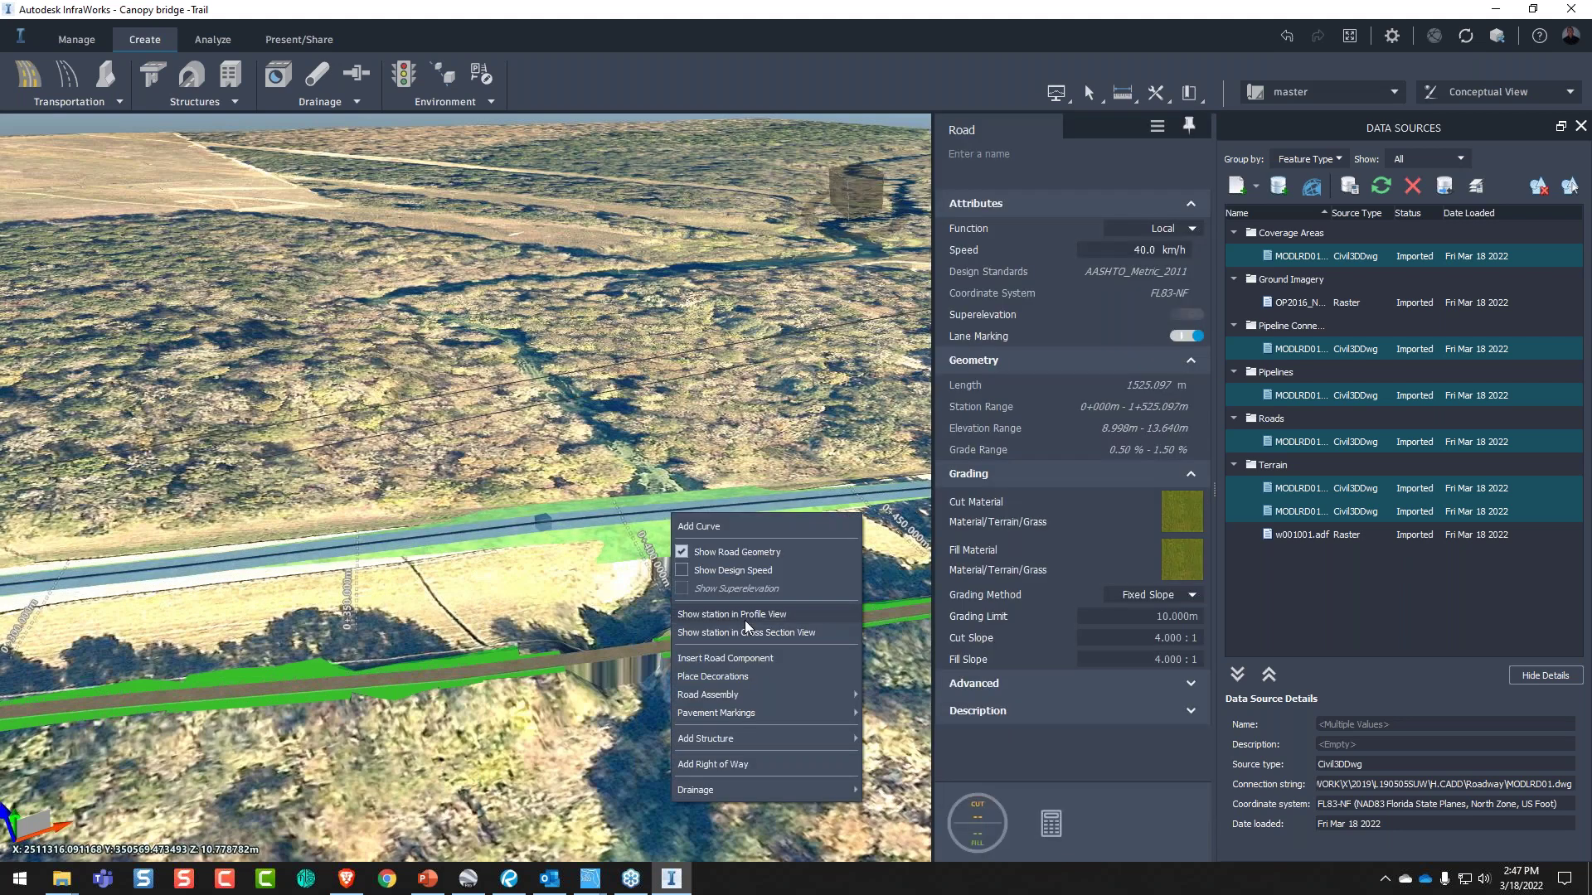
{"action": "left_click", "coordinate": [744, 615]}
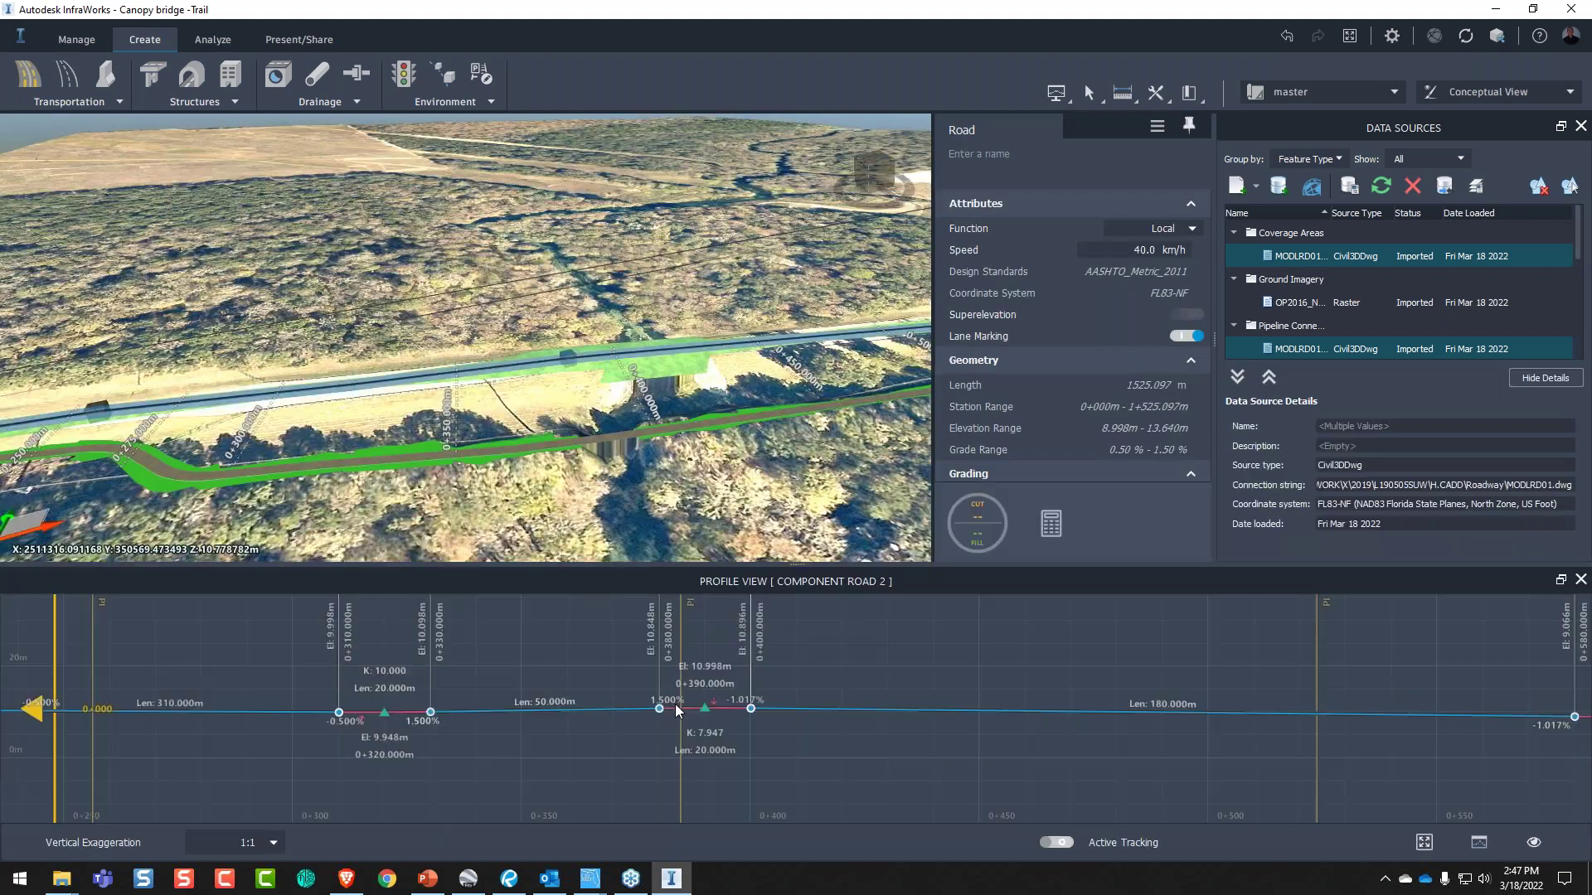
{"action": "scroll", "coordinate": [714, 718], "scroll_direction": "down", "scroll_amount": 3}
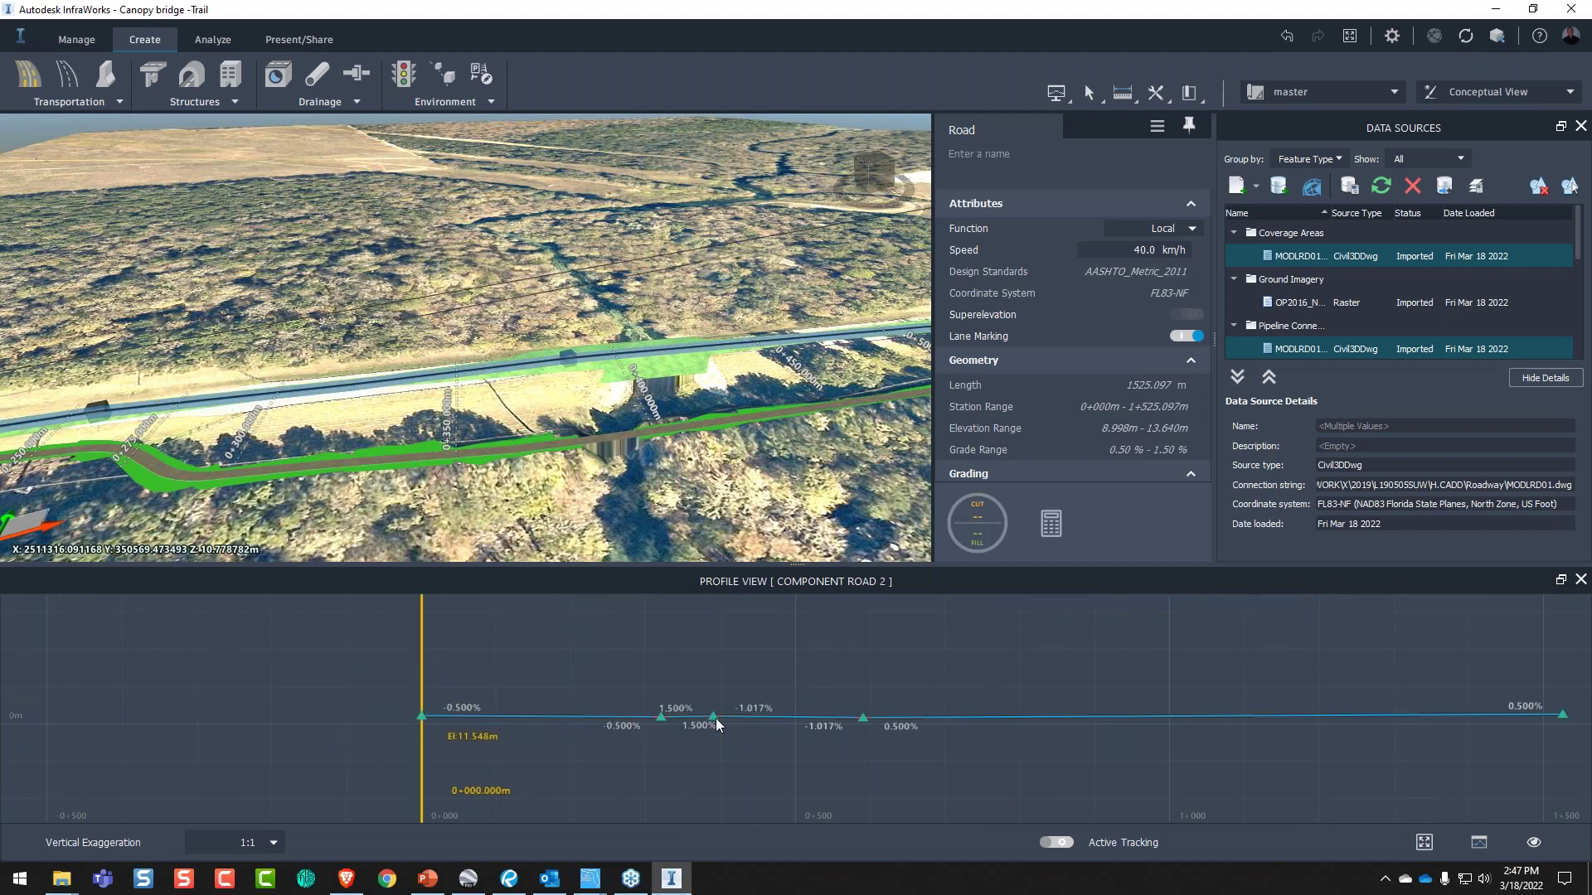
{"action": "scroll", "coordinate": [714, 718], "scroll_direction": "down", "scroll_amount": 2}
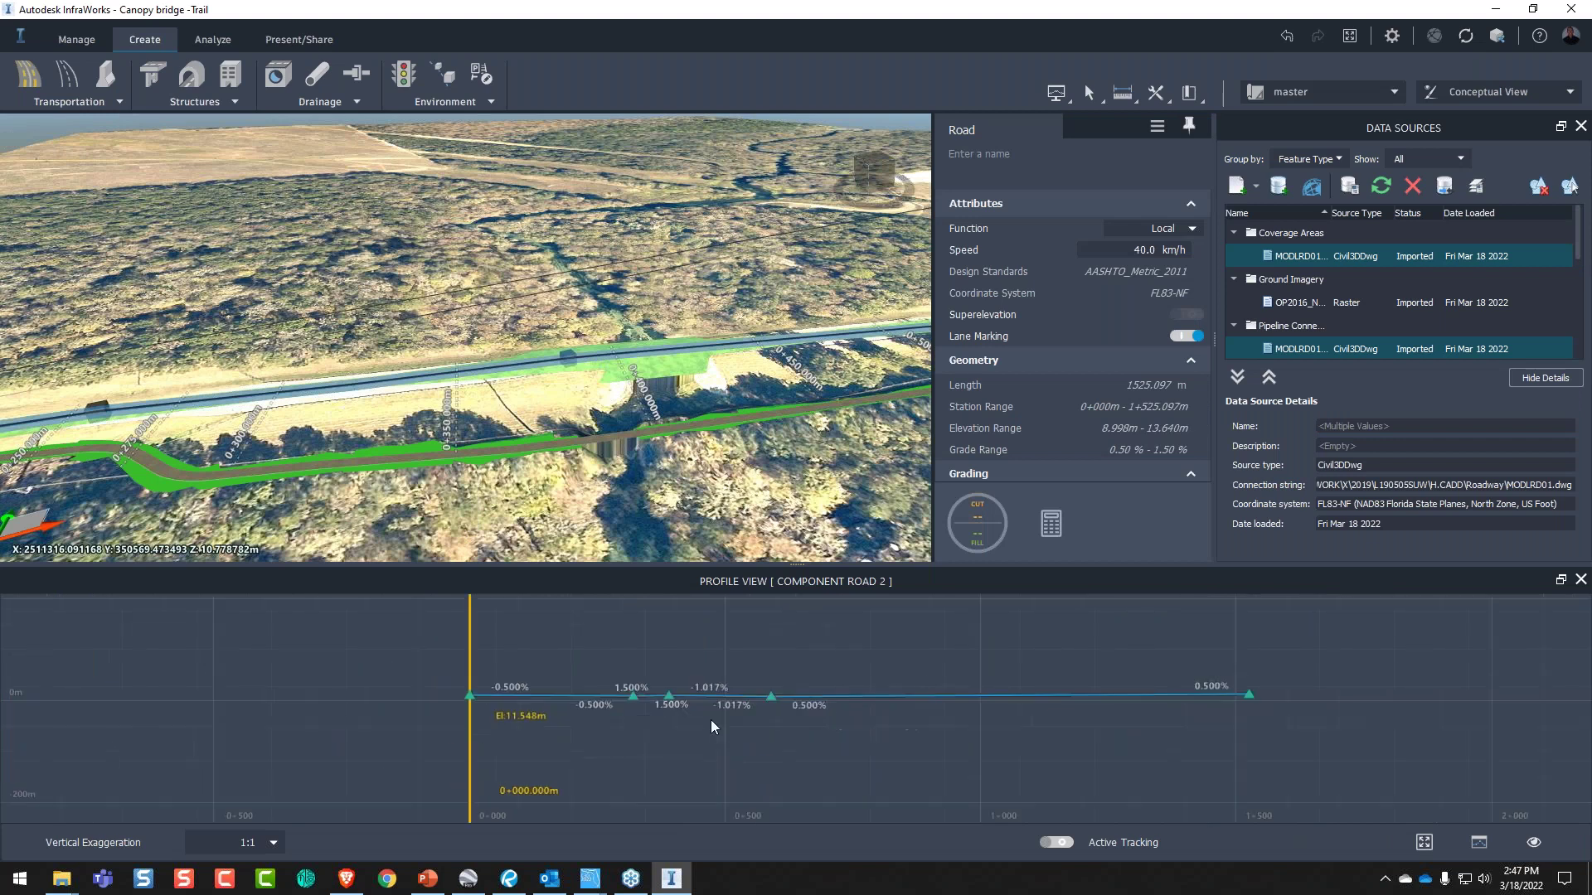
- Move the road profile's crest PVI near the creek to about station 0+411 m at an elevation of about 10.27 m
{"action": "left_click", "coordinate": [1533, 843]}
{"action": "scroll", "coordinate": [643, 713], "scroll_direction": "up", "scroll_amount": 3}
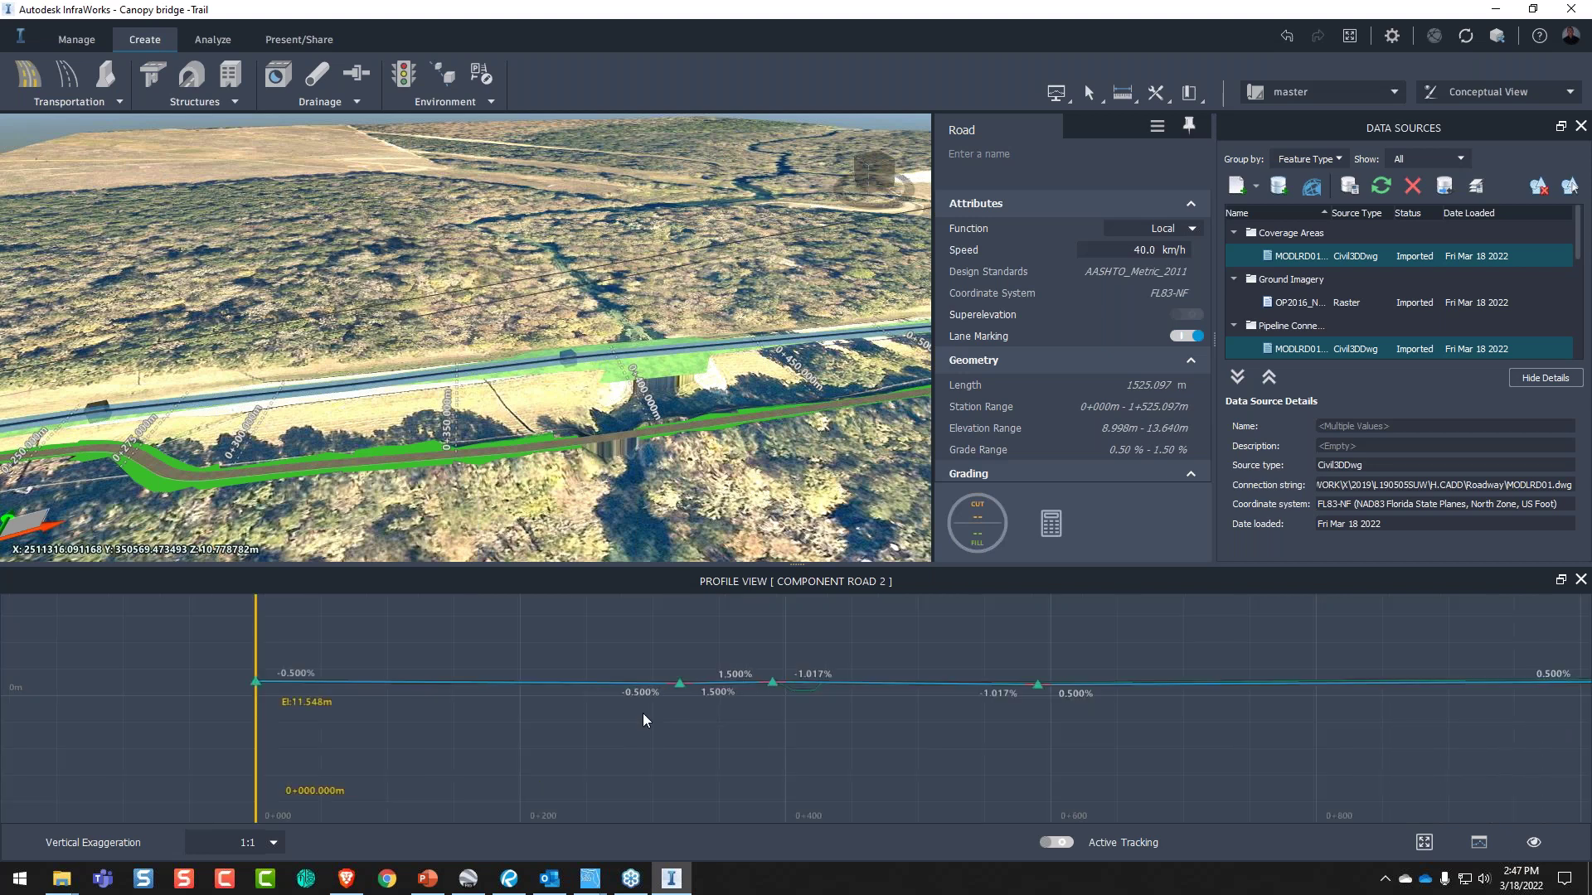
{"action": "scroll", "coordinate": [643, 713], "scroll_direction": "up", "scroll_amount": 1}
{"action": "scroll", "coordinate": [787, 634], "scroll_direction": "up", "scroll_amount": 1}
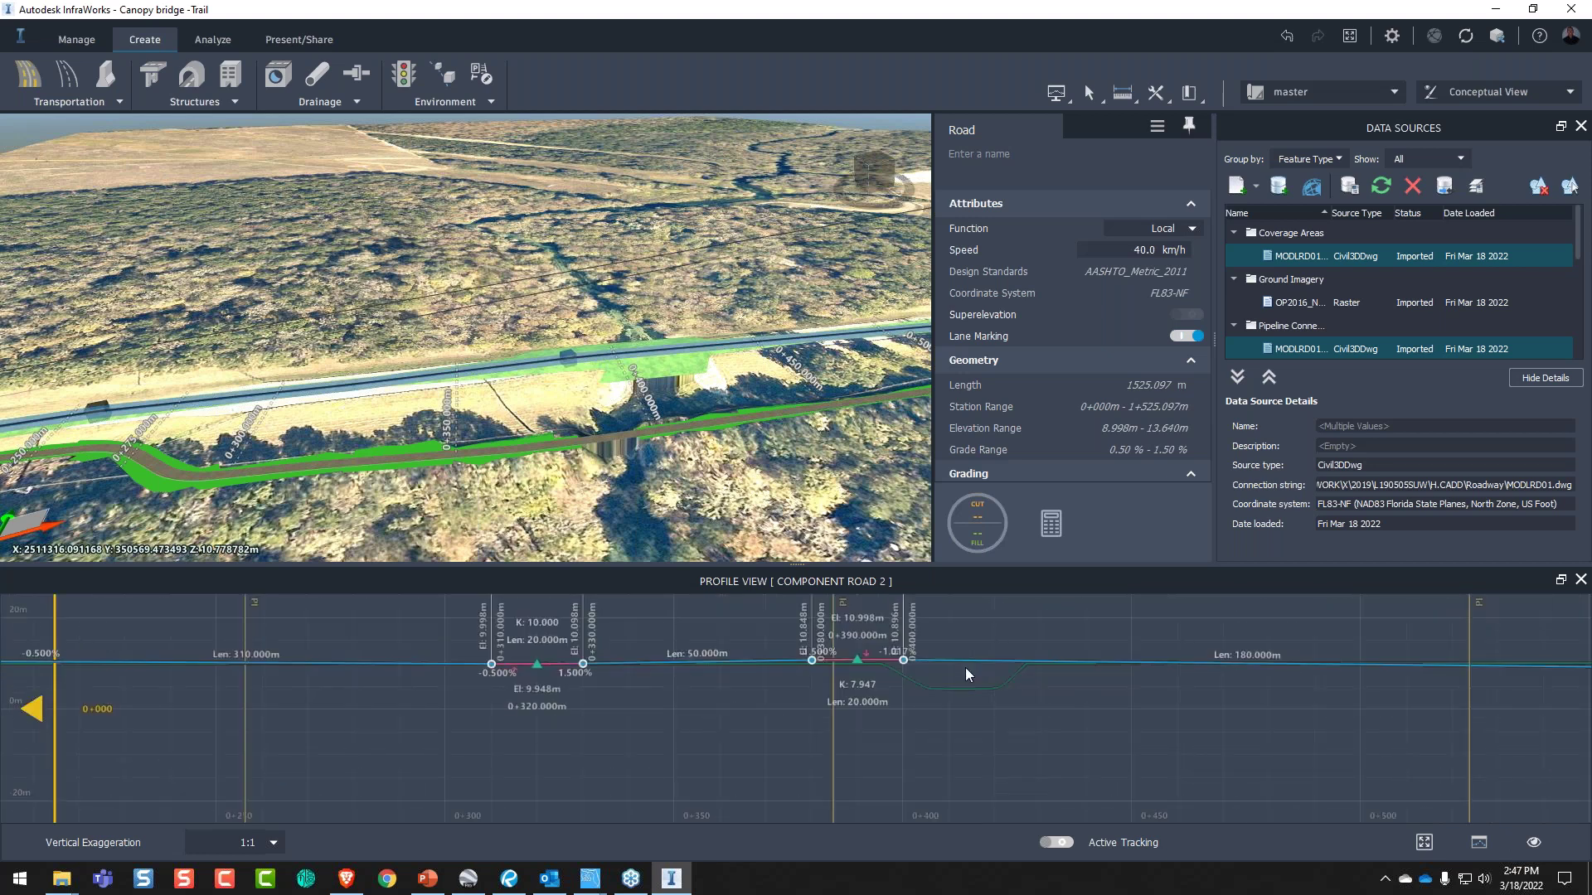
{"action": "left_click_drag", "start_coordinate": [856, 661], "coordinate": [953, 668]}
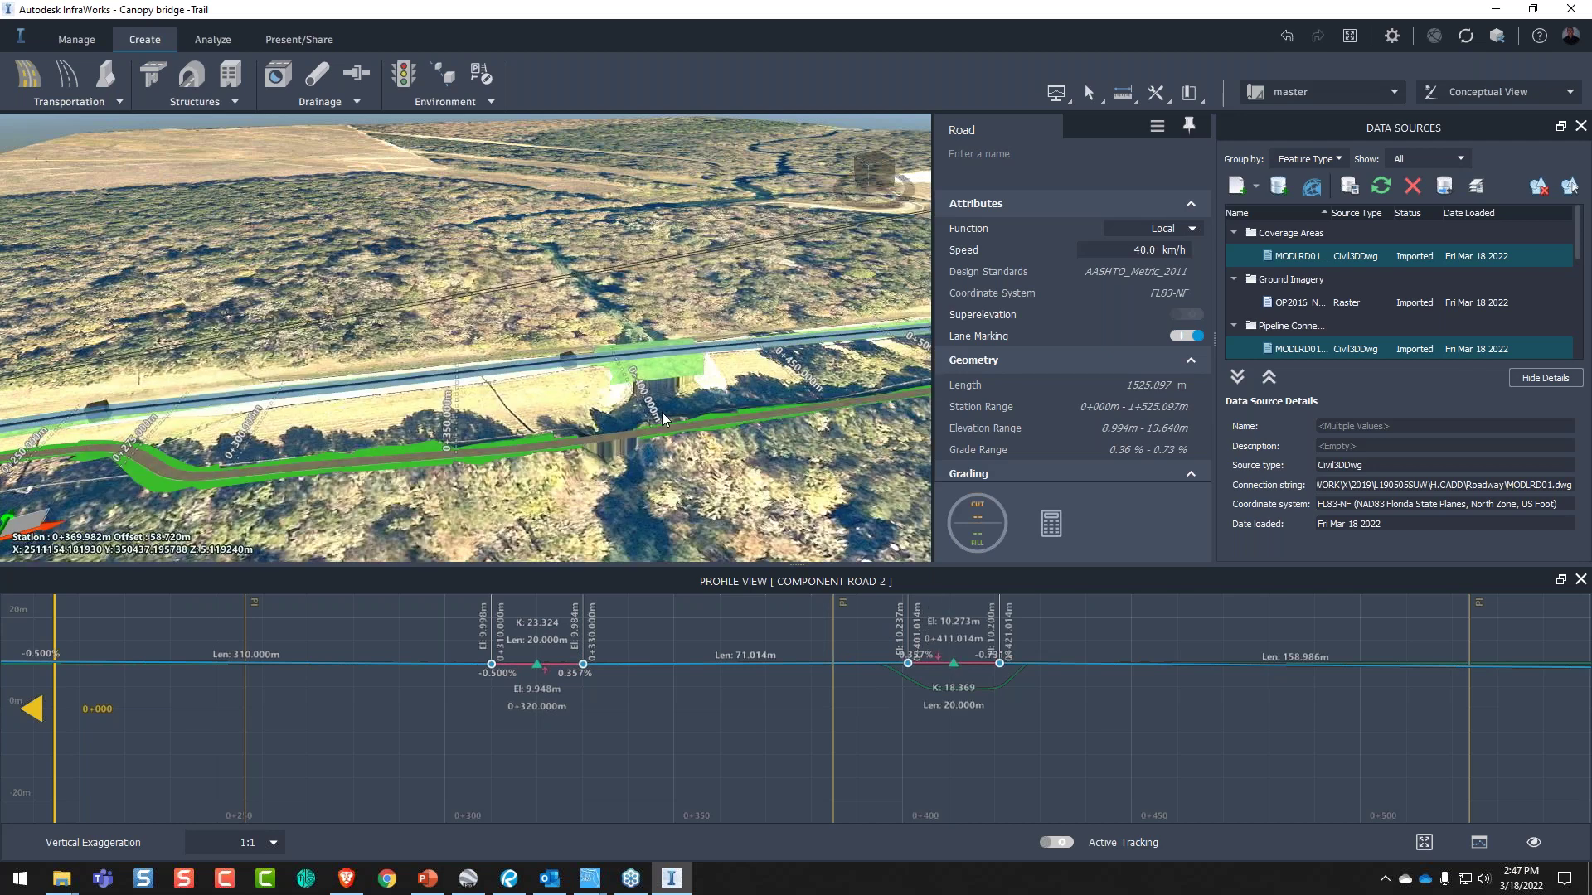
{"action": "key", "text": "Escape"}
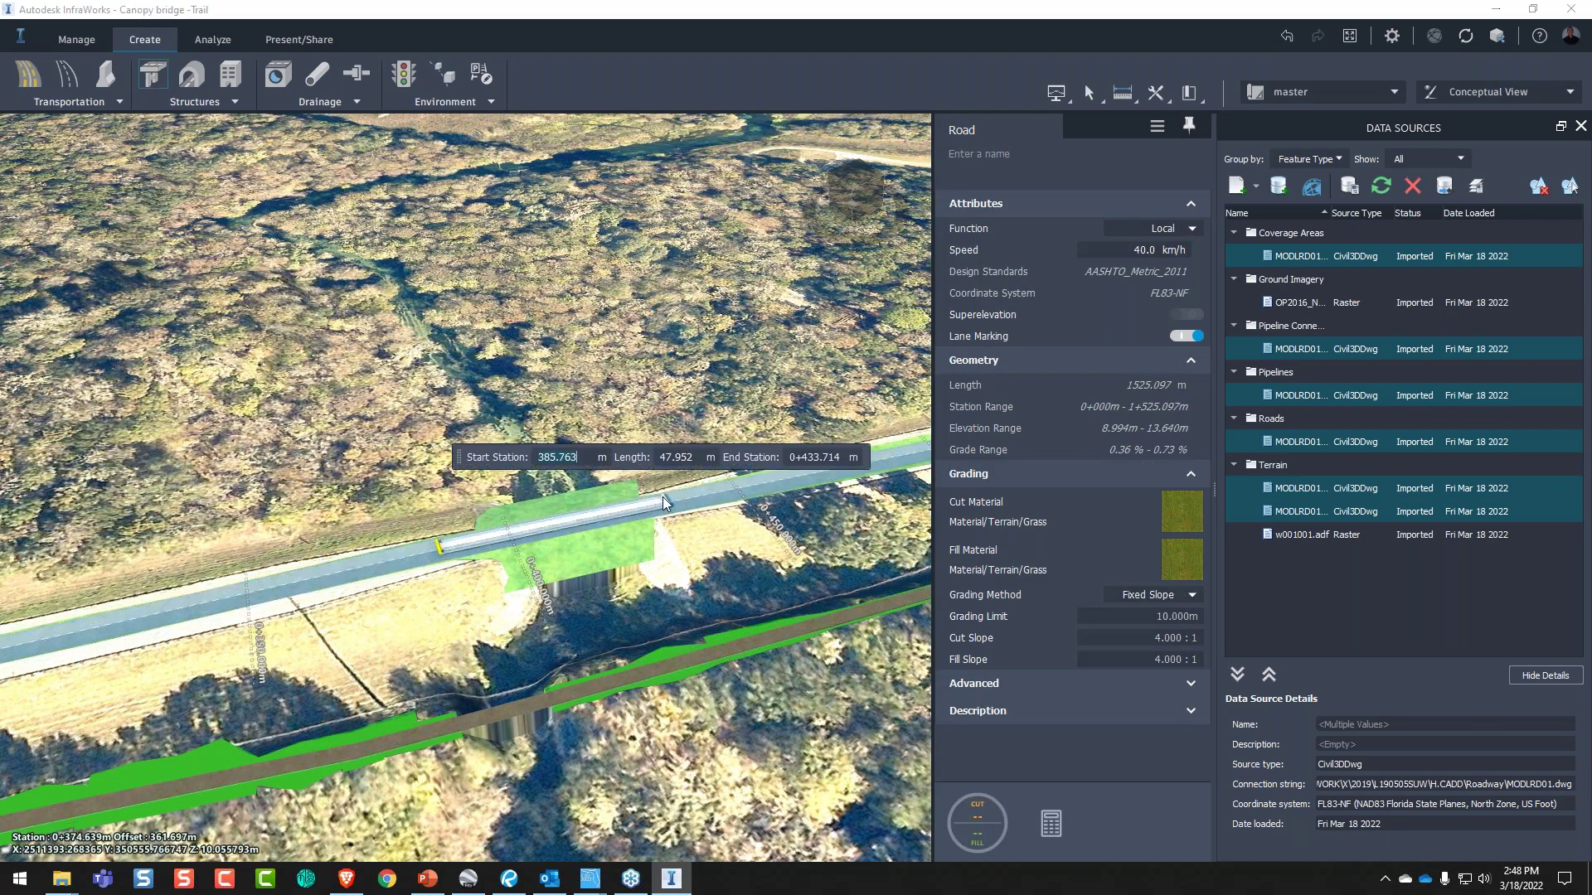
- Place a bridge on the road across the creek and adjust its start to about station 0+393.87 m and its end to about 0+434.90 m
{"action": "left_click", "coordinate": [696, 494]}
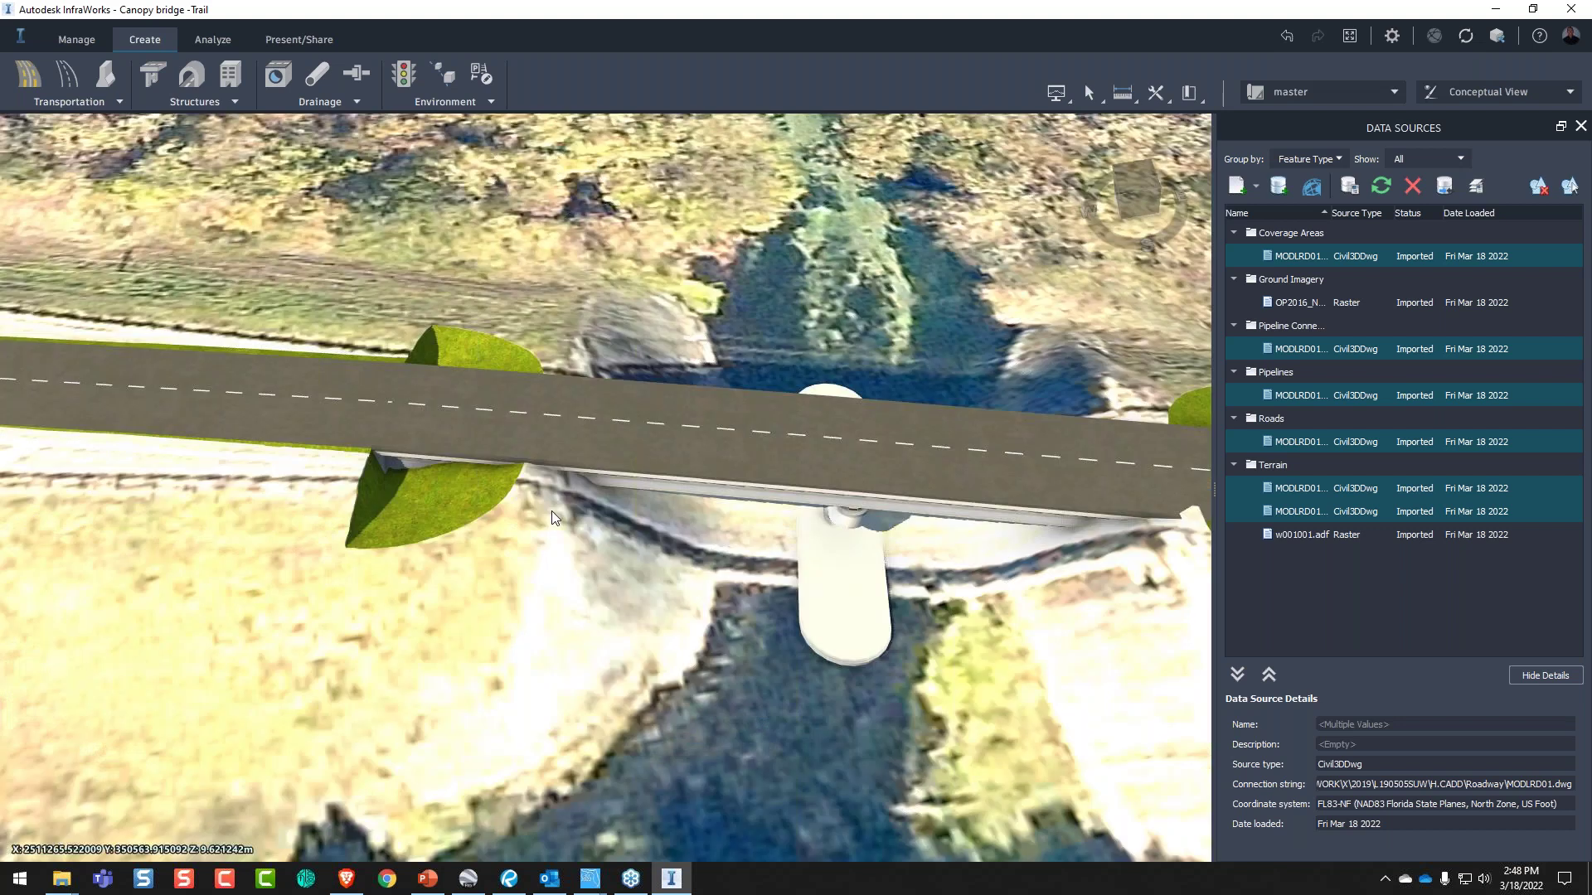
{"action": "left_click", "coordinate": [551, 517]}
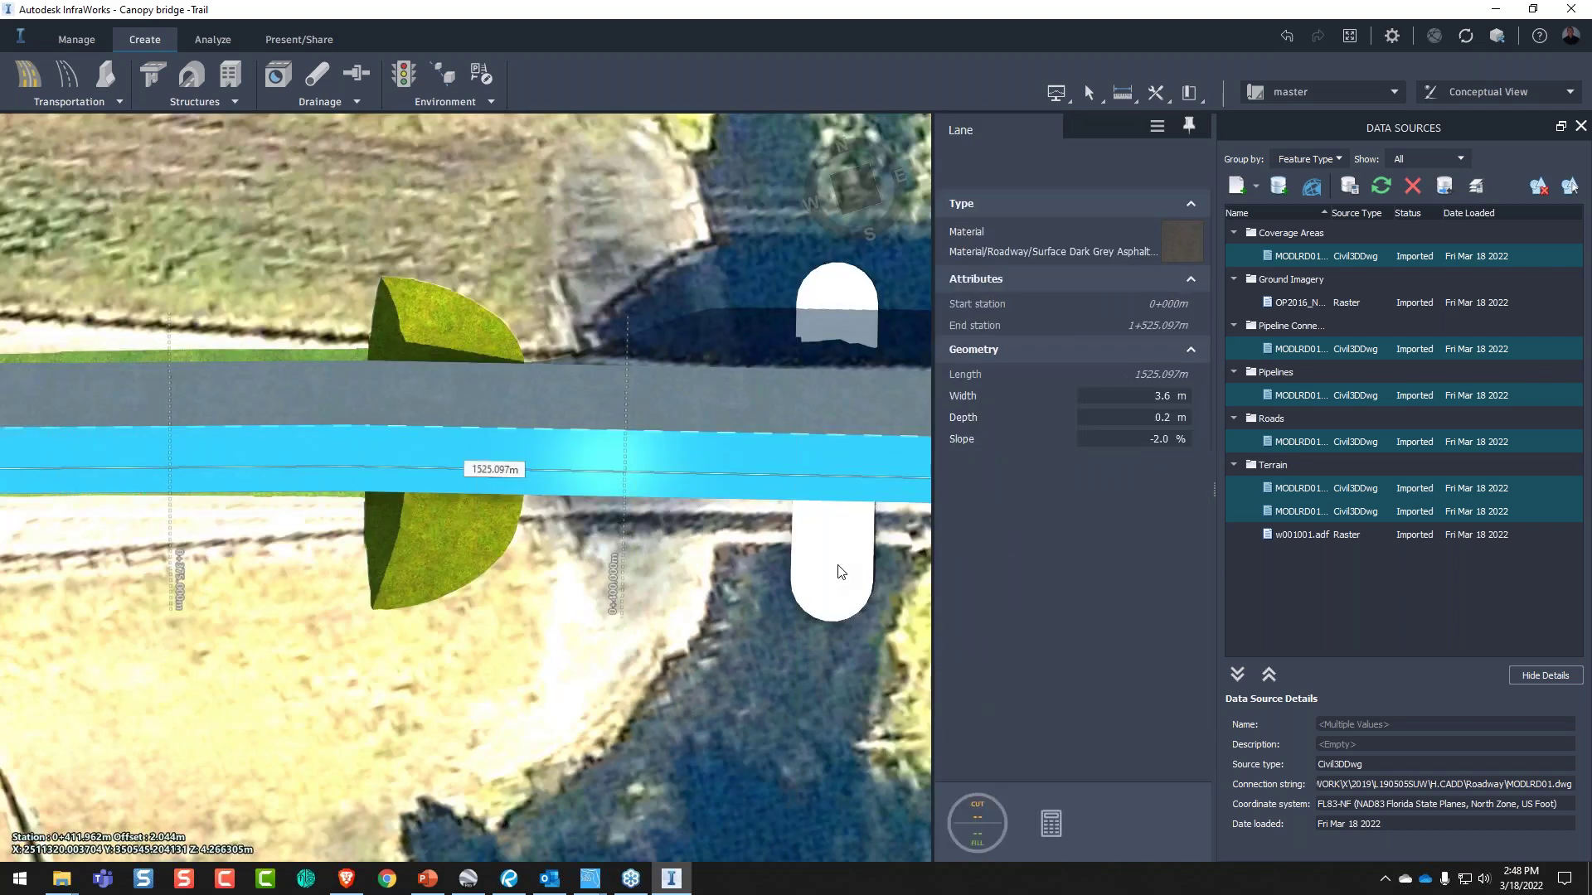
{"action": "left_click", "coordinate": [356, 452]}
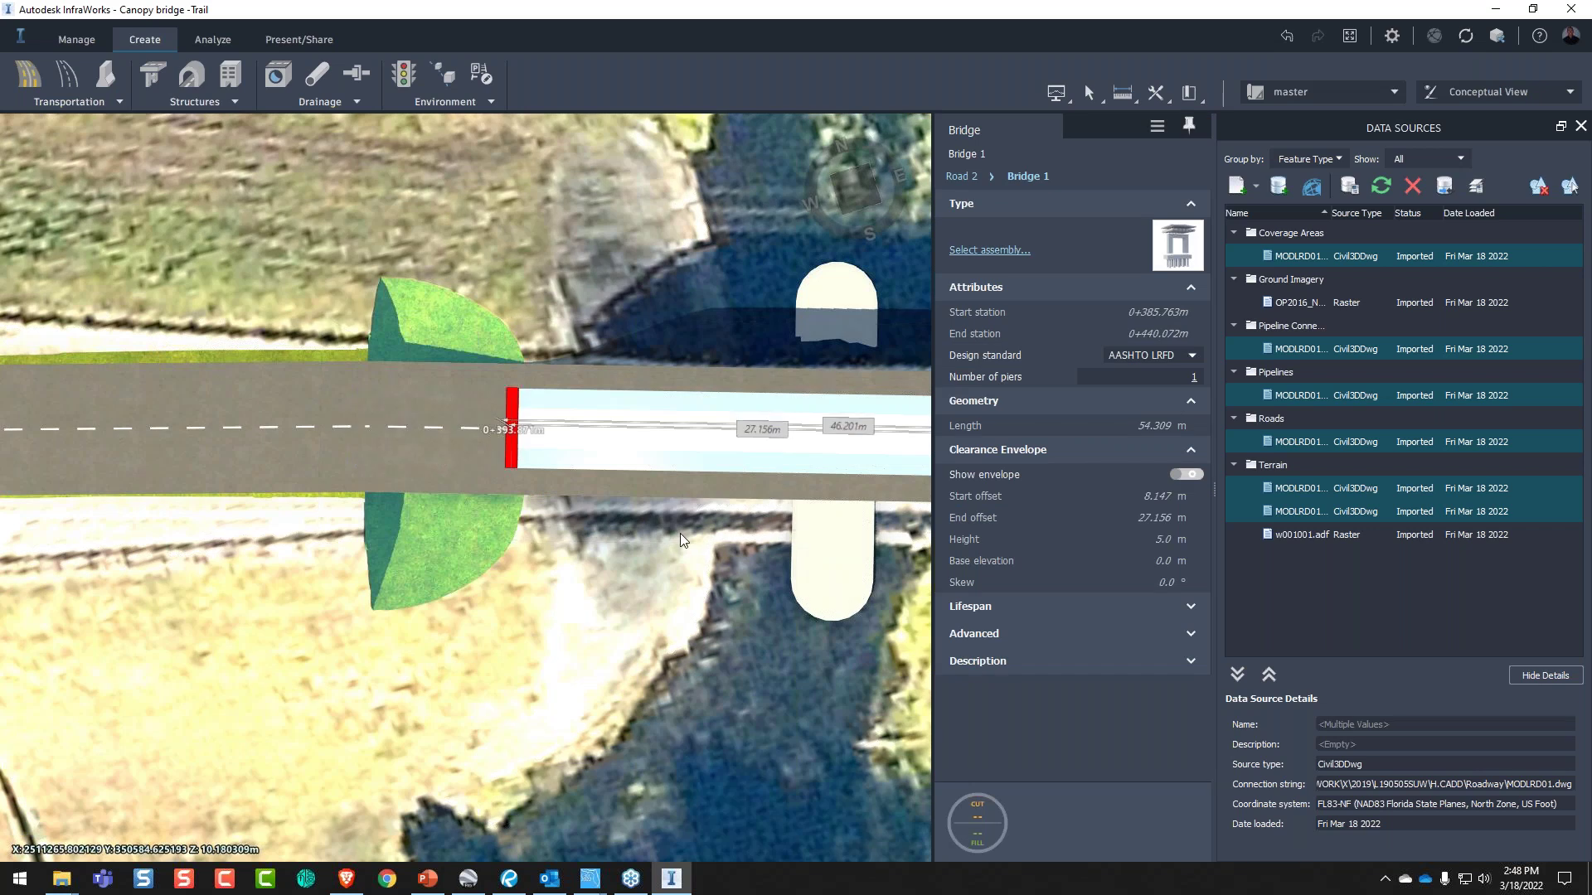
{"action": "left_click_drag", "start_coordinate": [355, 453], "coordinate": [499, 483]}
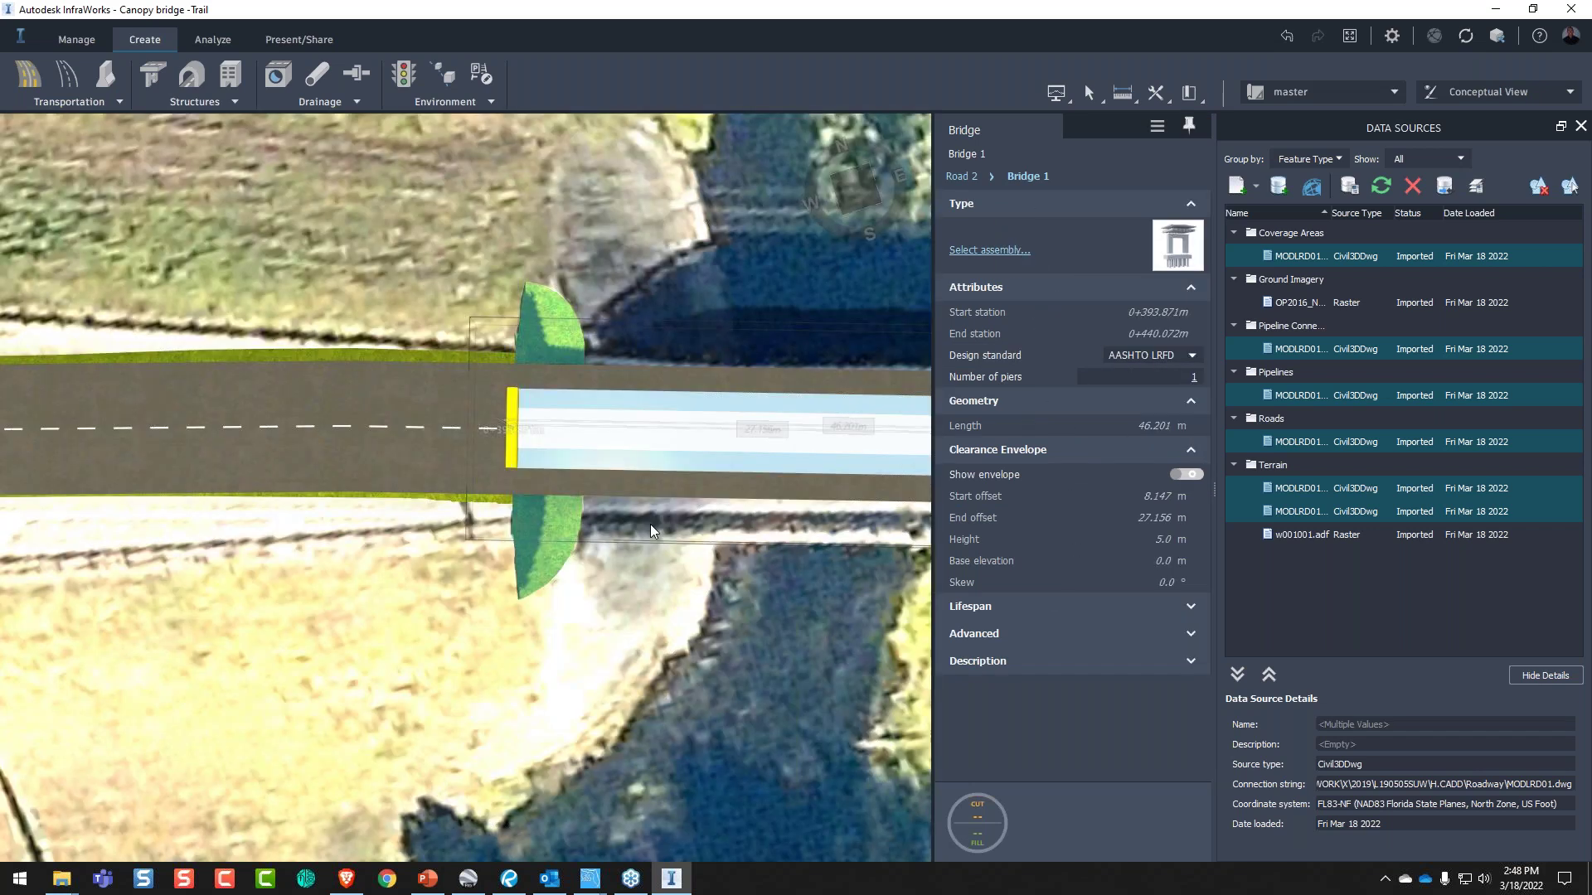
{"action": "middle_click_drag", "start_coordinate": [649, 524], "coordinate": [218, 469]}
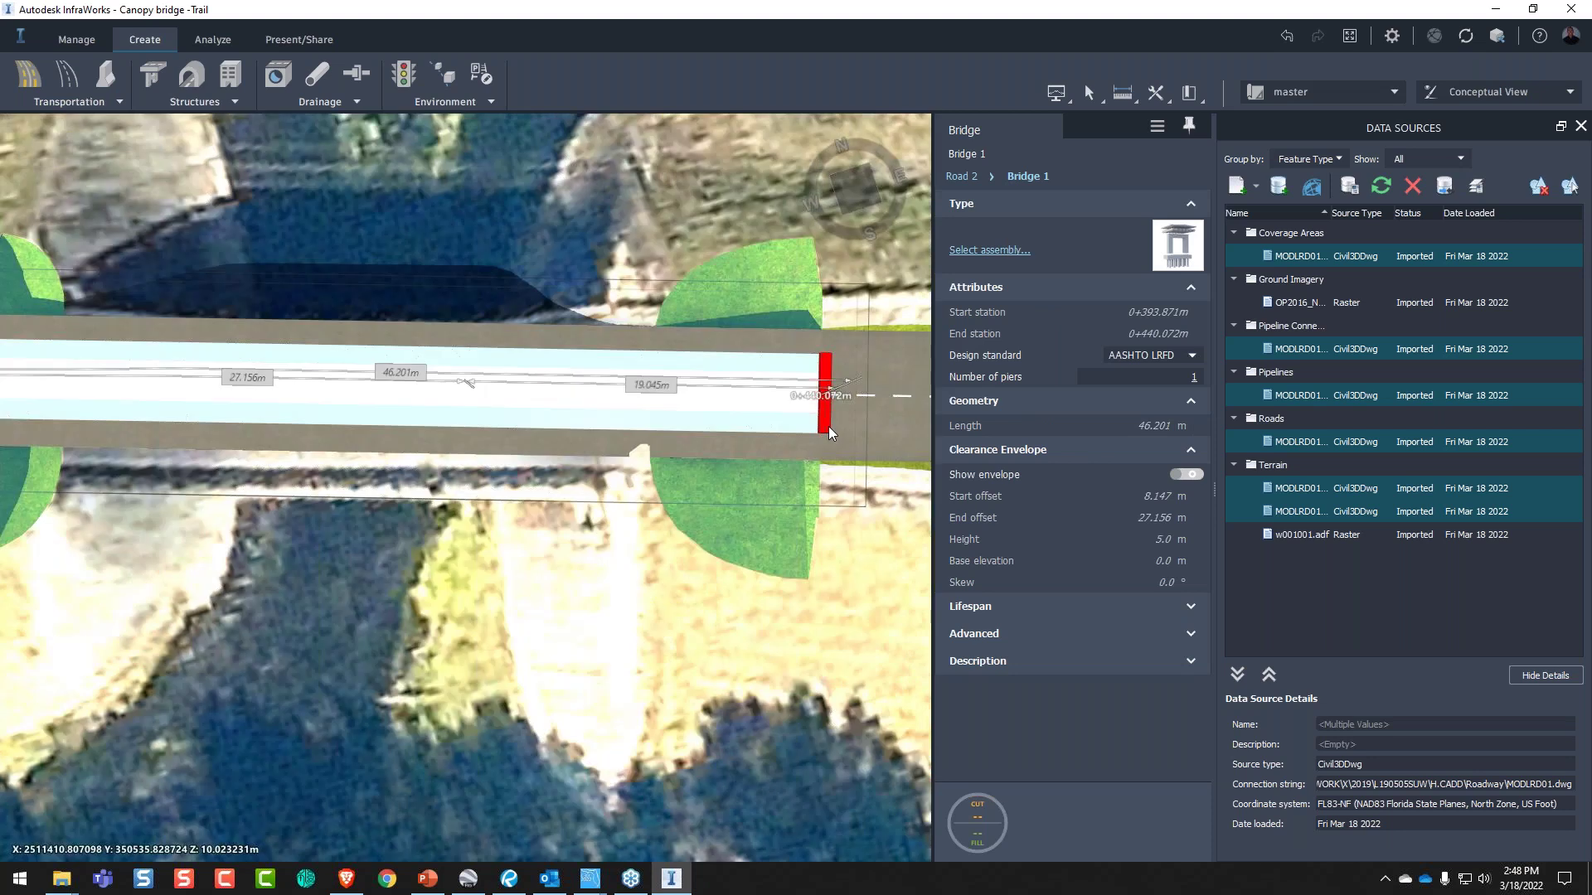
{"action": "left_click_drag", "start_coordinate": [828, 426], "coordinate": [732, 425]}
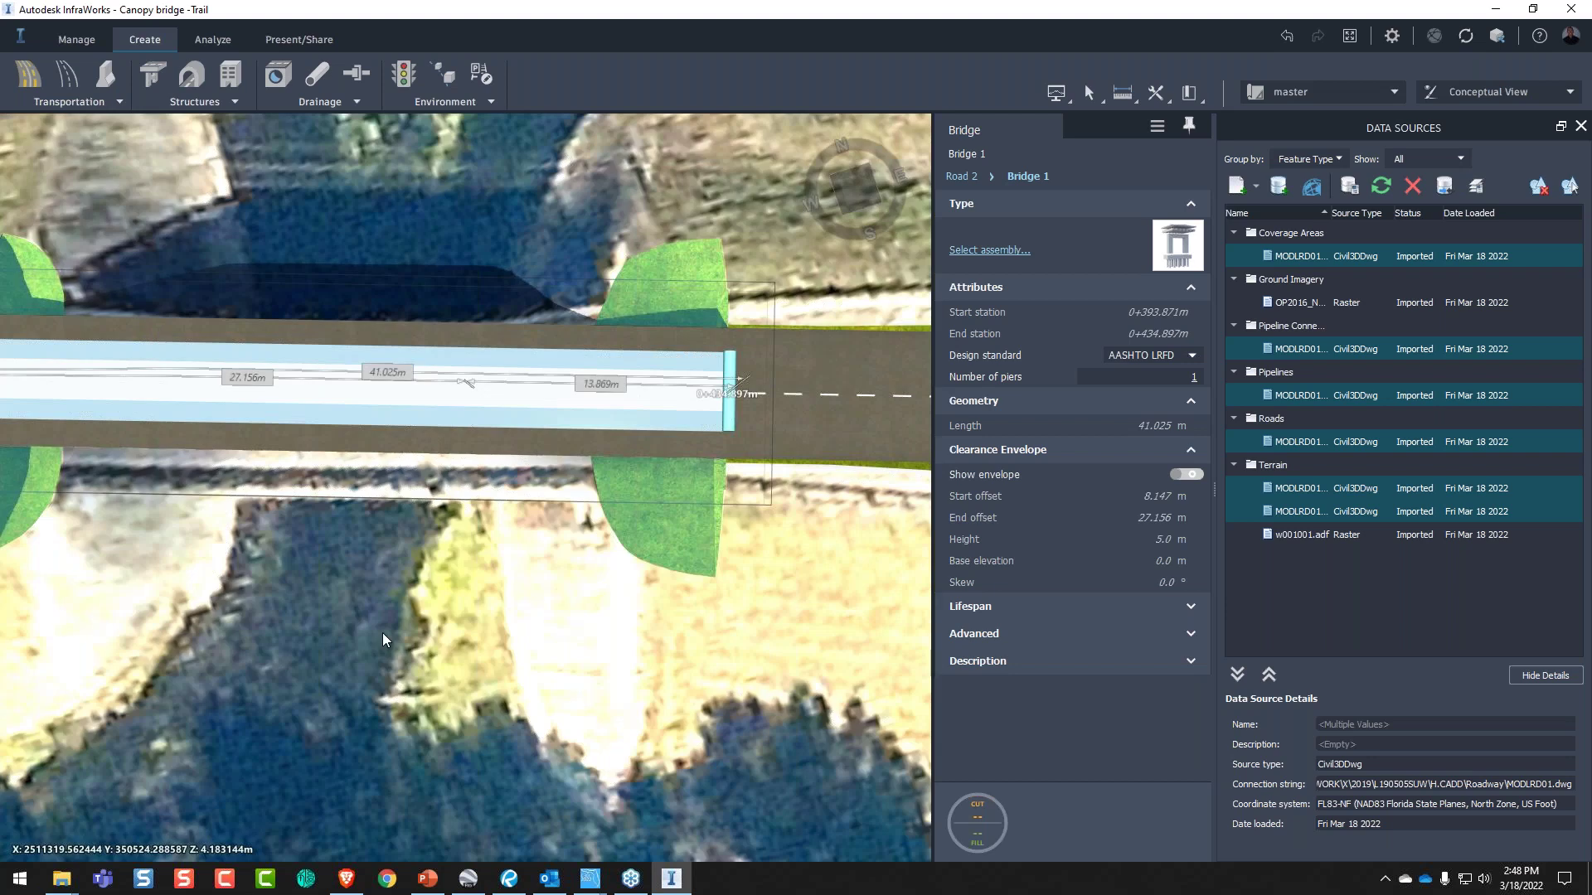
{"action": "left_click_drag", "start_coordinate": [381, 634], "coordinate": [579, 505]}
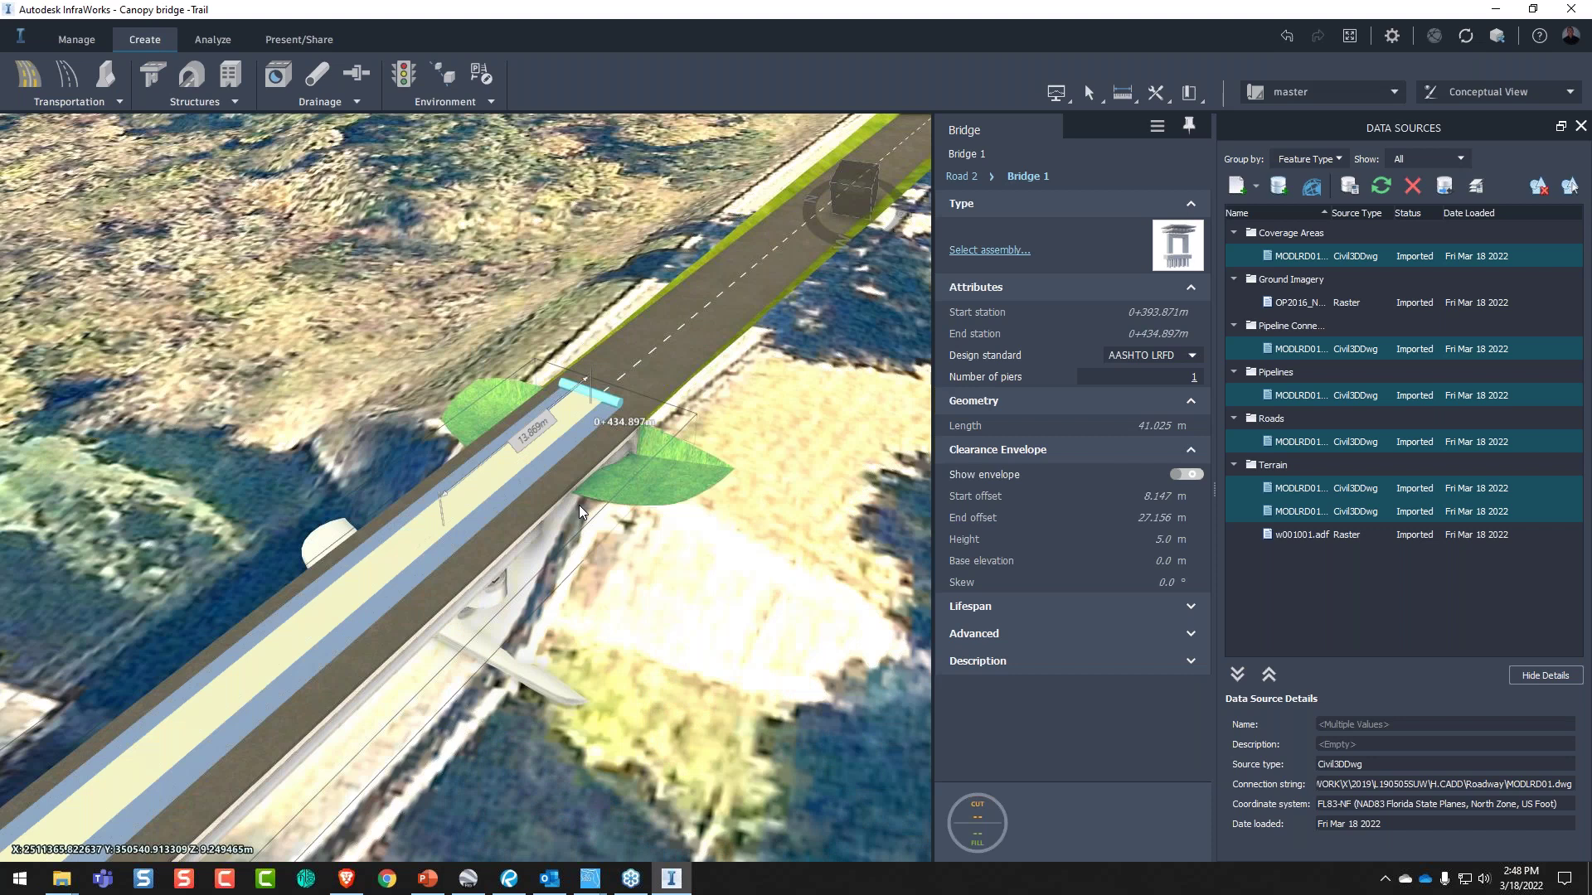
{"action": "key", "text": "Escape"}
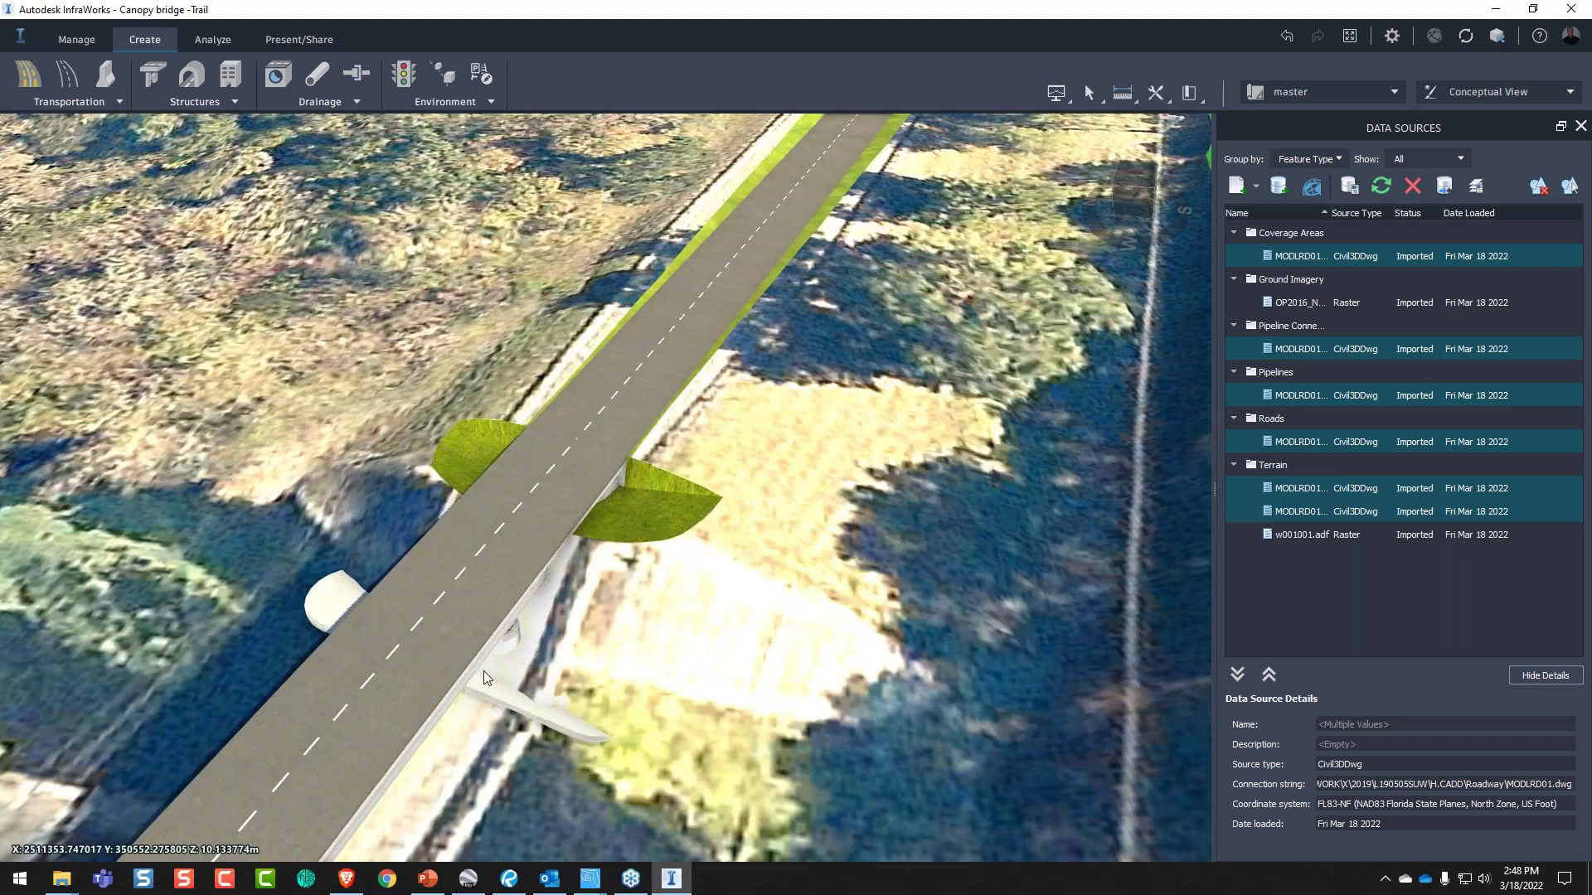
- Open the component templates for inserting a road component on the road at the new bridge
{"action": "left_click_drag", "start_coordinate": [484, 669], "coordinate": [523, 444]}
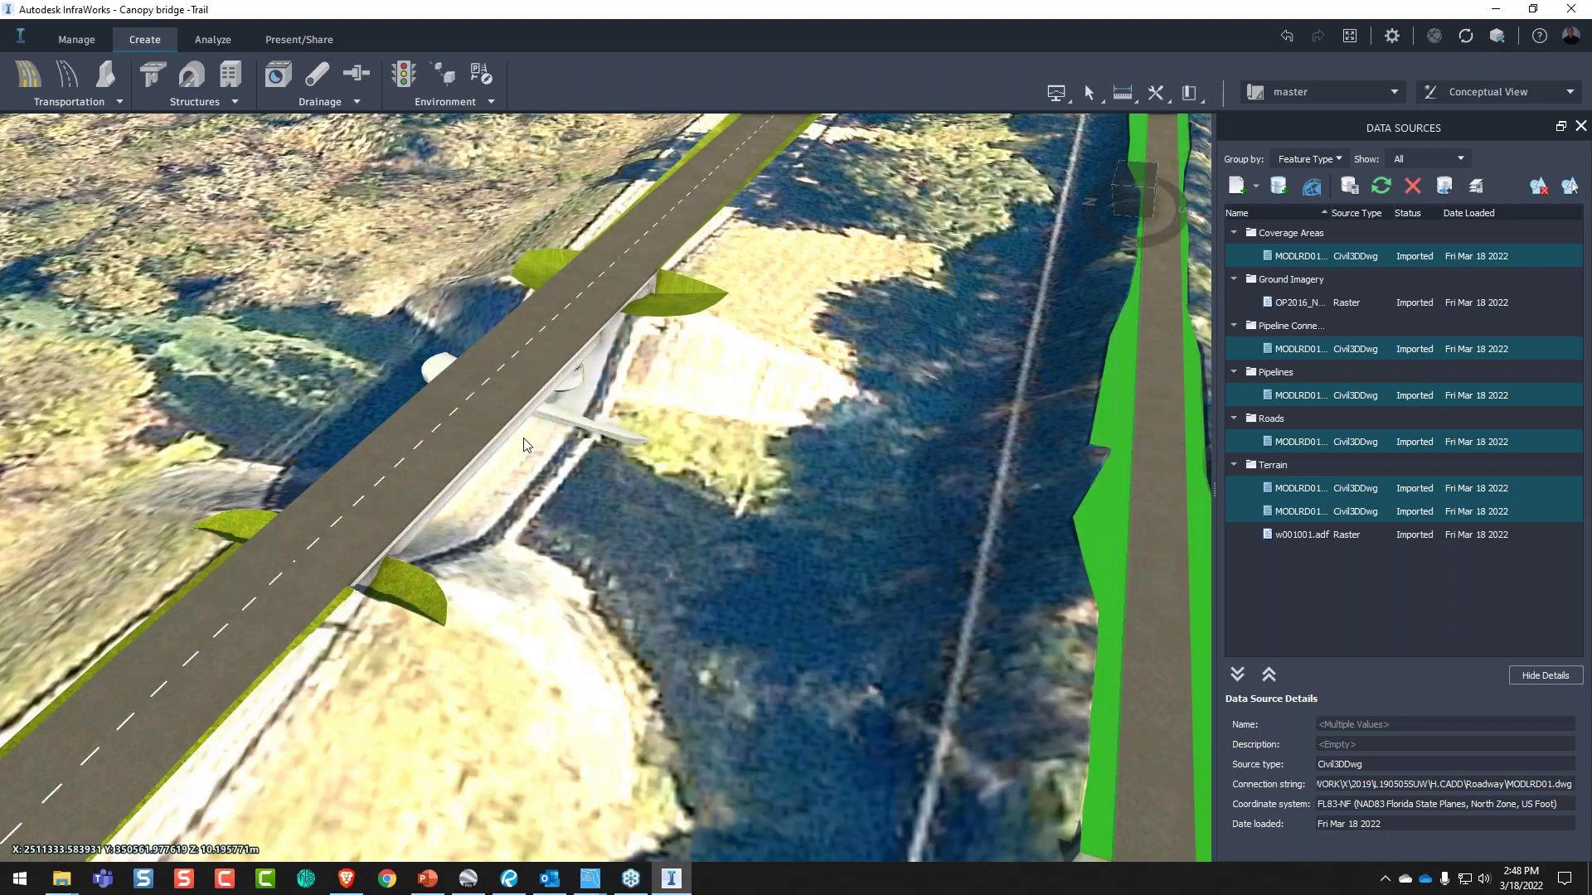
{"action": "middle_click_drag", "start_coordinate": [523, 444], "coordinate": [461, 461]}
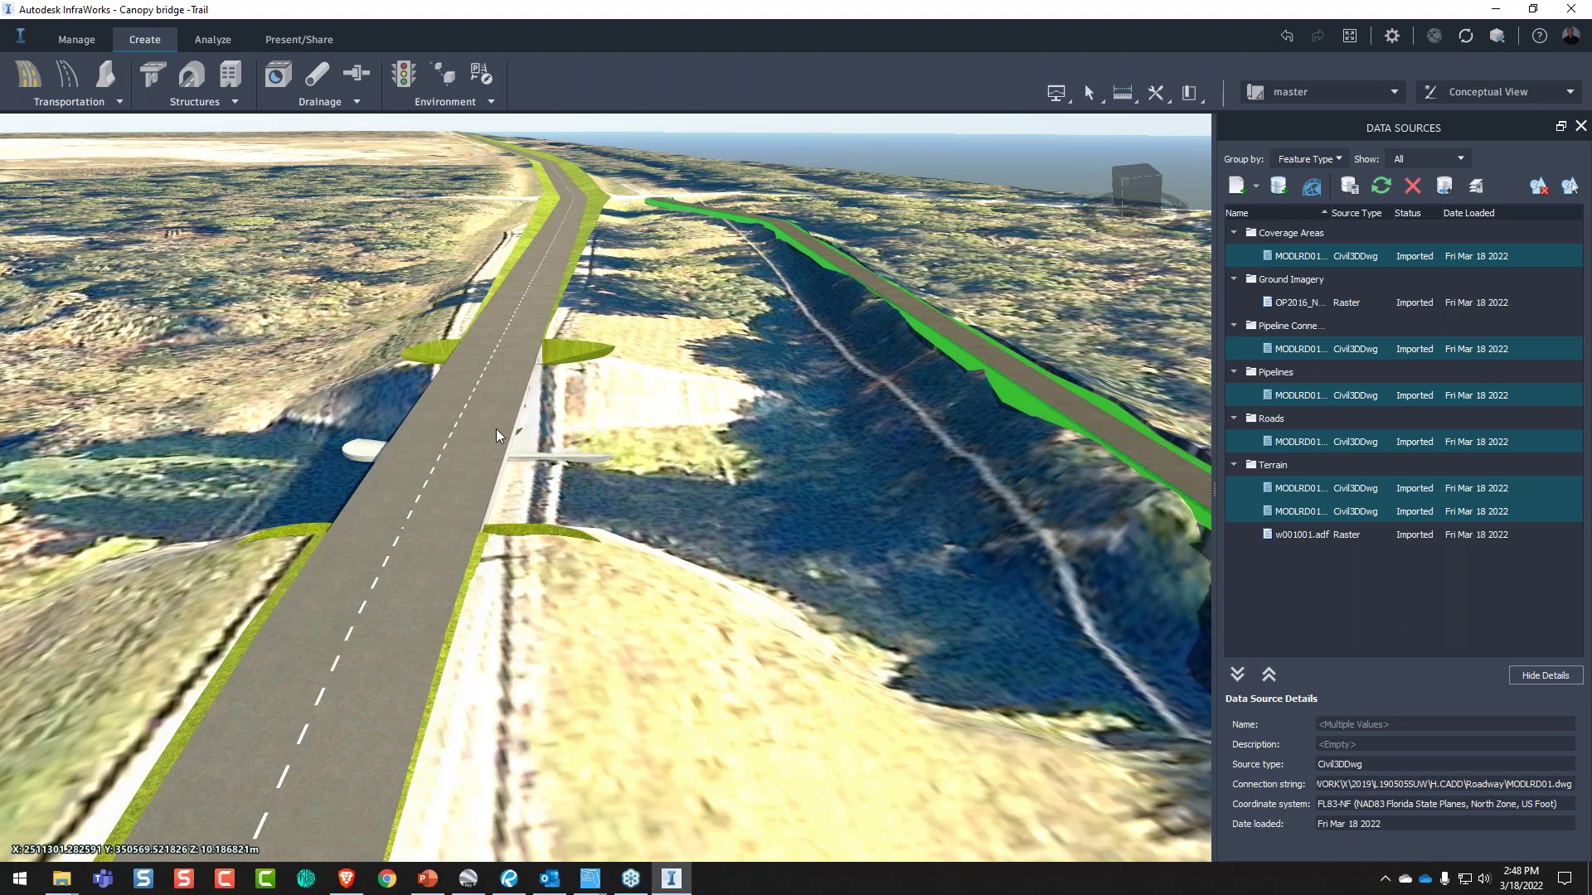
{"action": "left_click", "coordinate": [479, 492]}
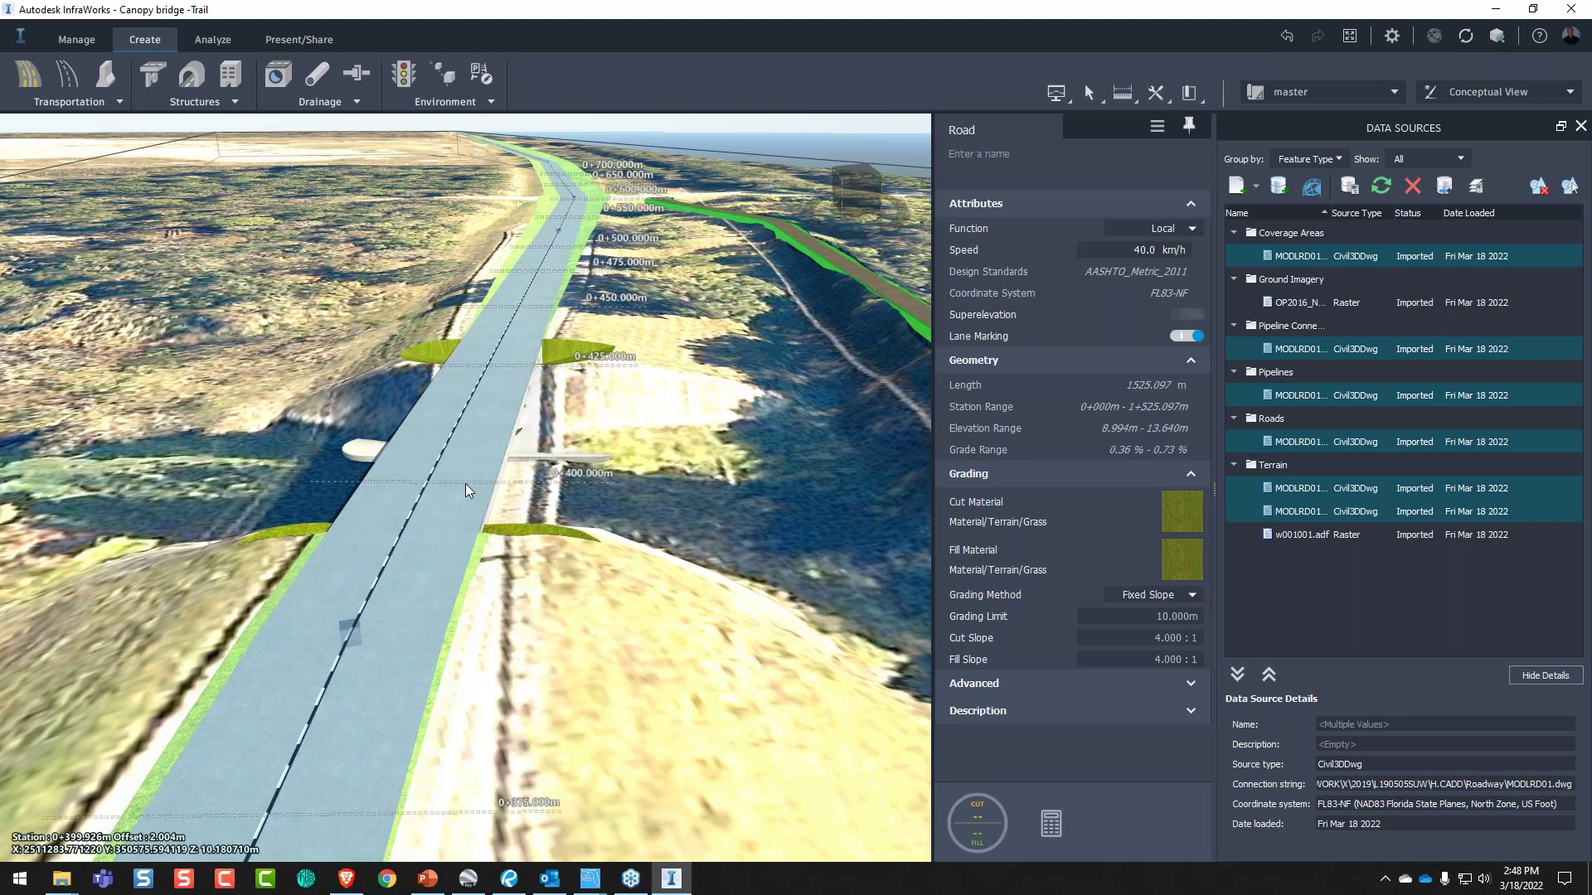
{"action": "left_click", "coordinate": [459, 469]}
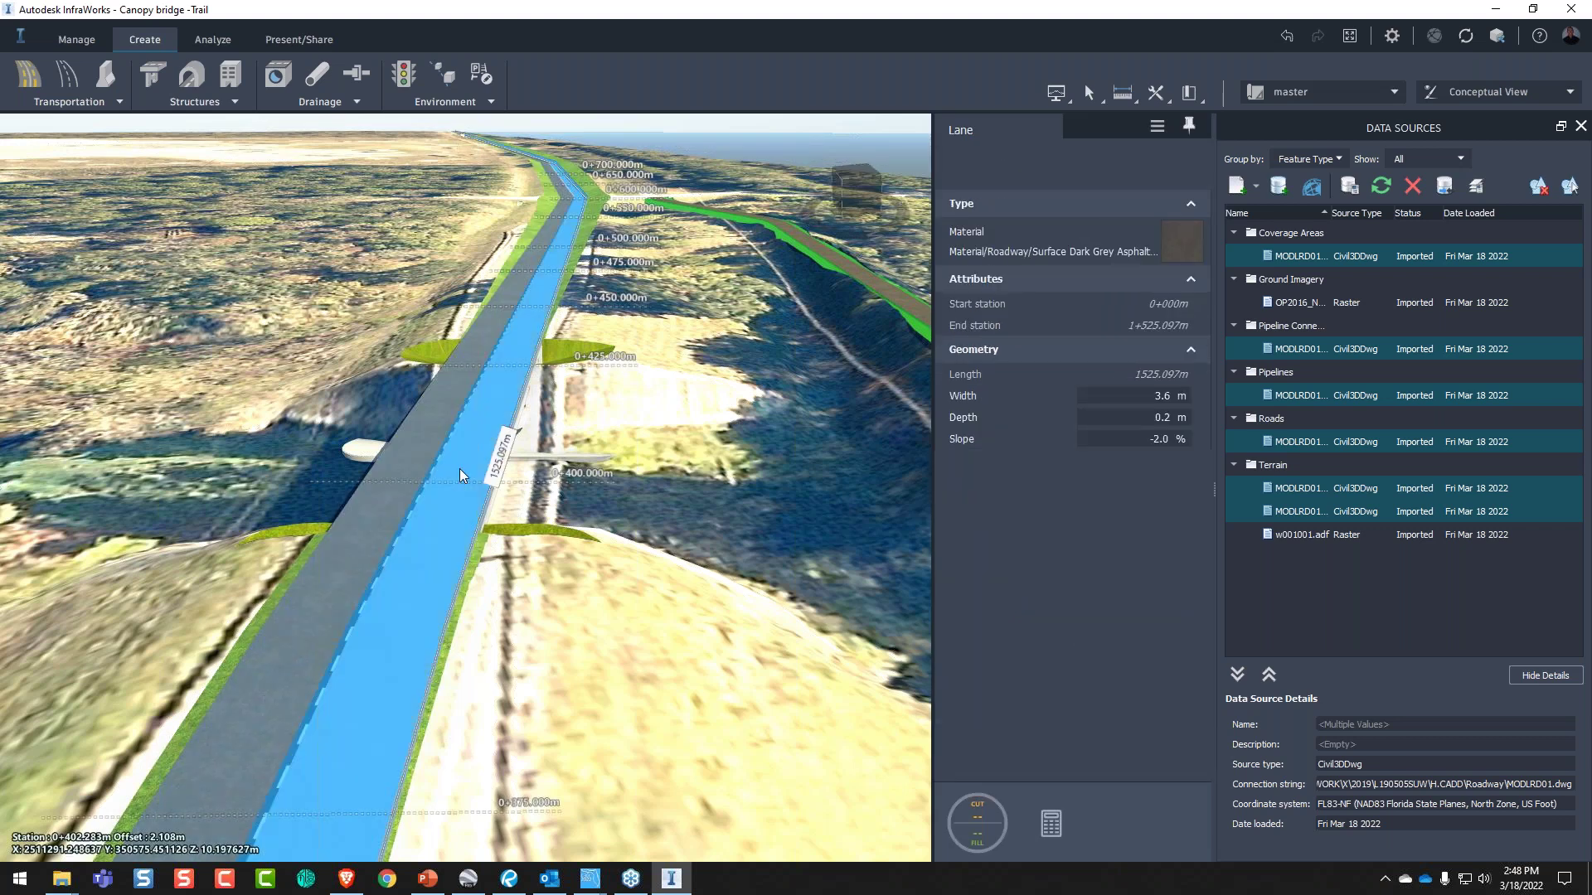
{"action": "left_click", "coordinate": [604, 374]}
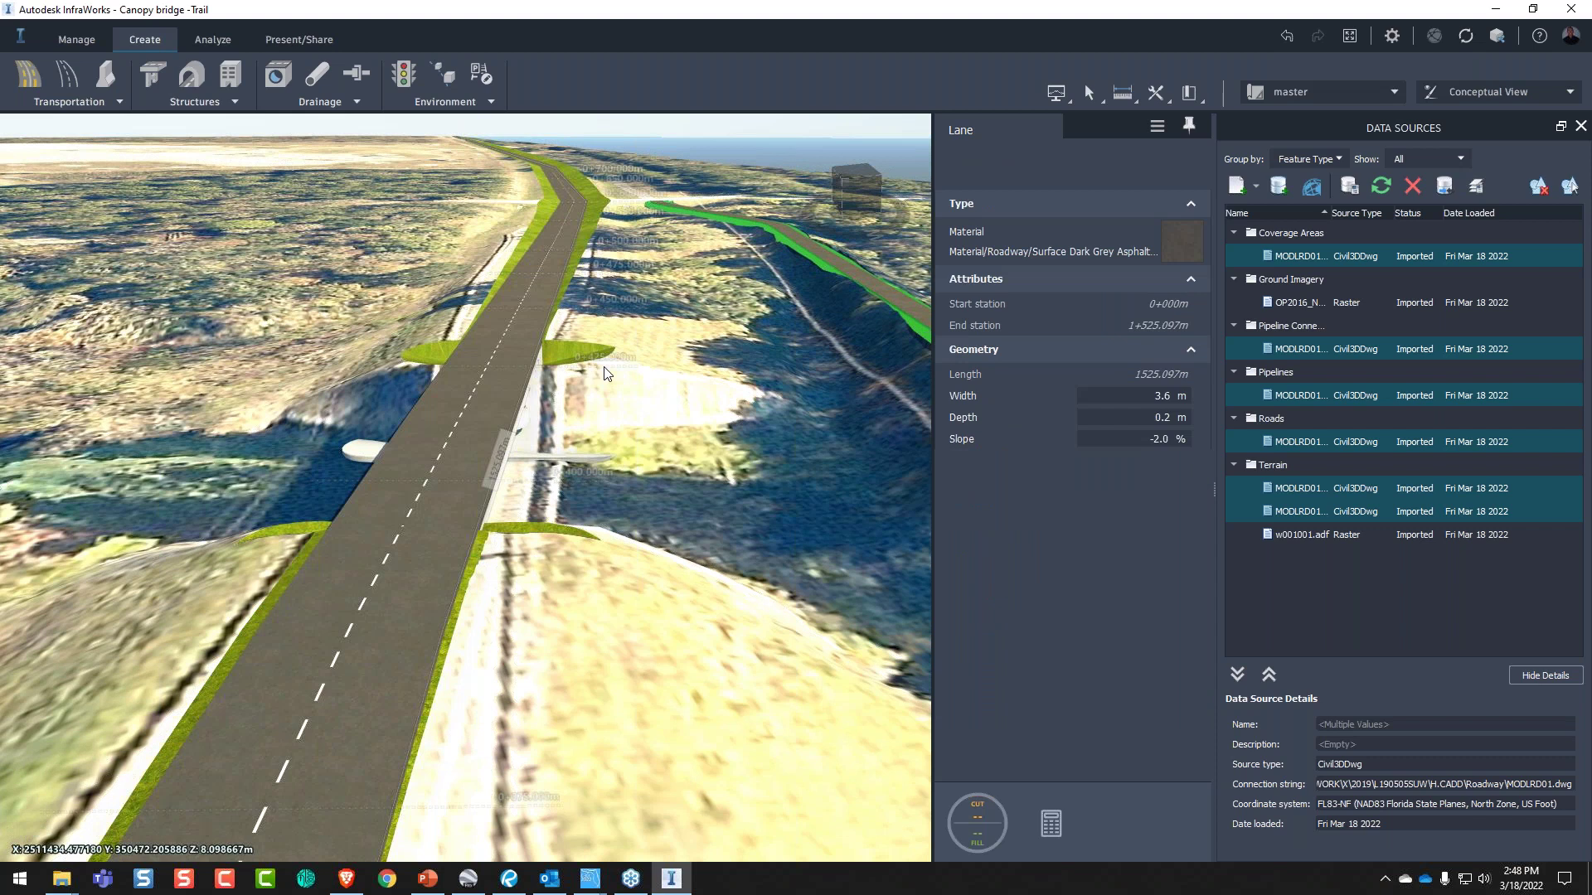
{"action": "right_click", "coordinate": [475, 446]}
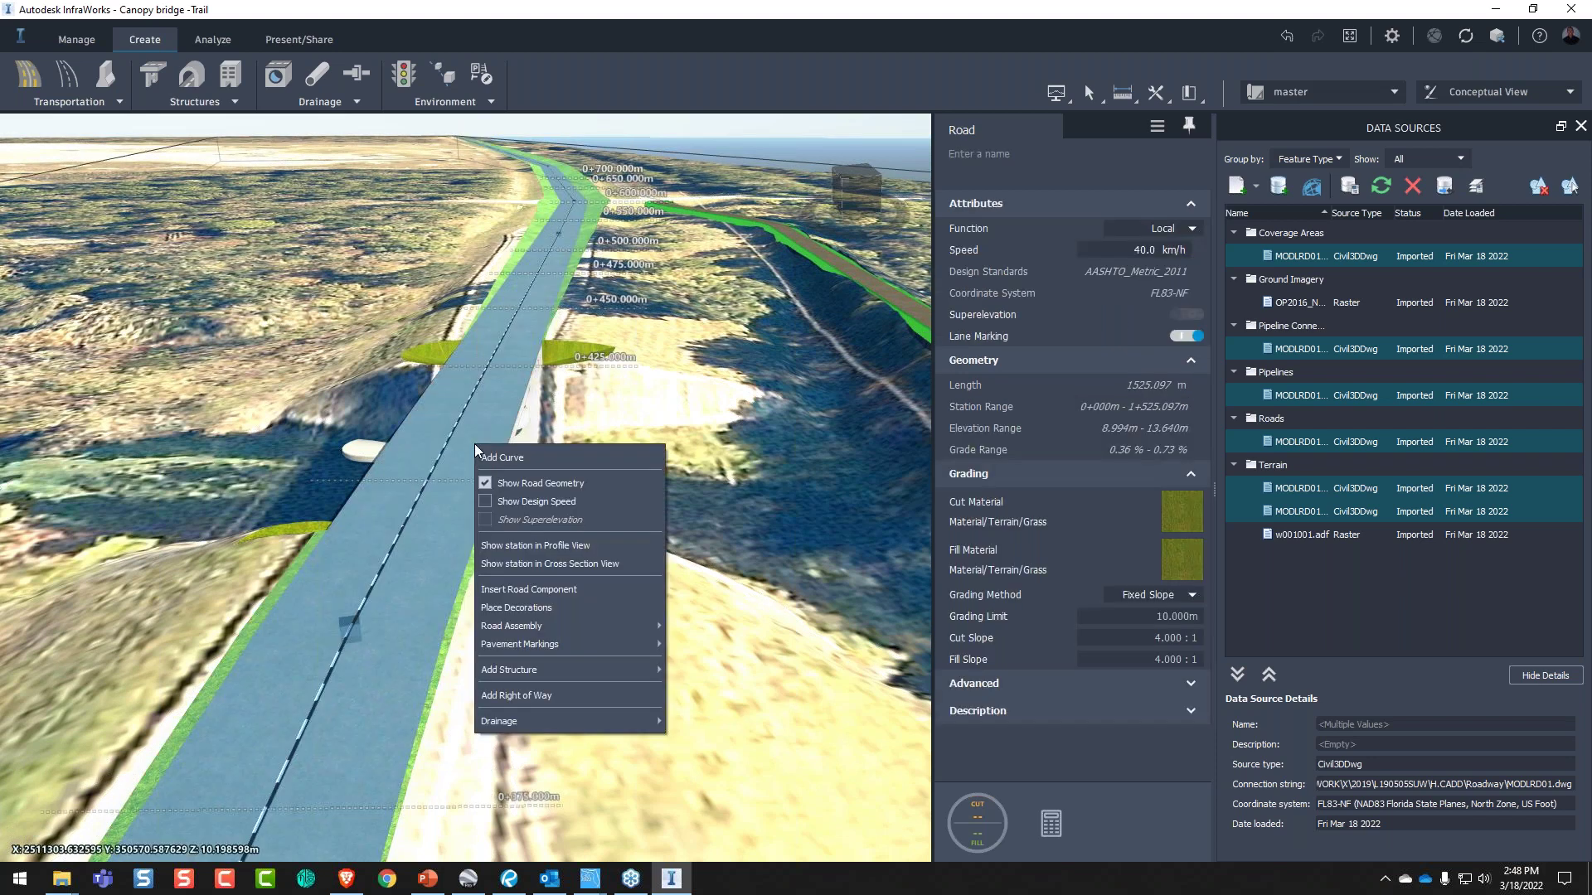
{"action": "left_click", "coordinate": [521, 539]}
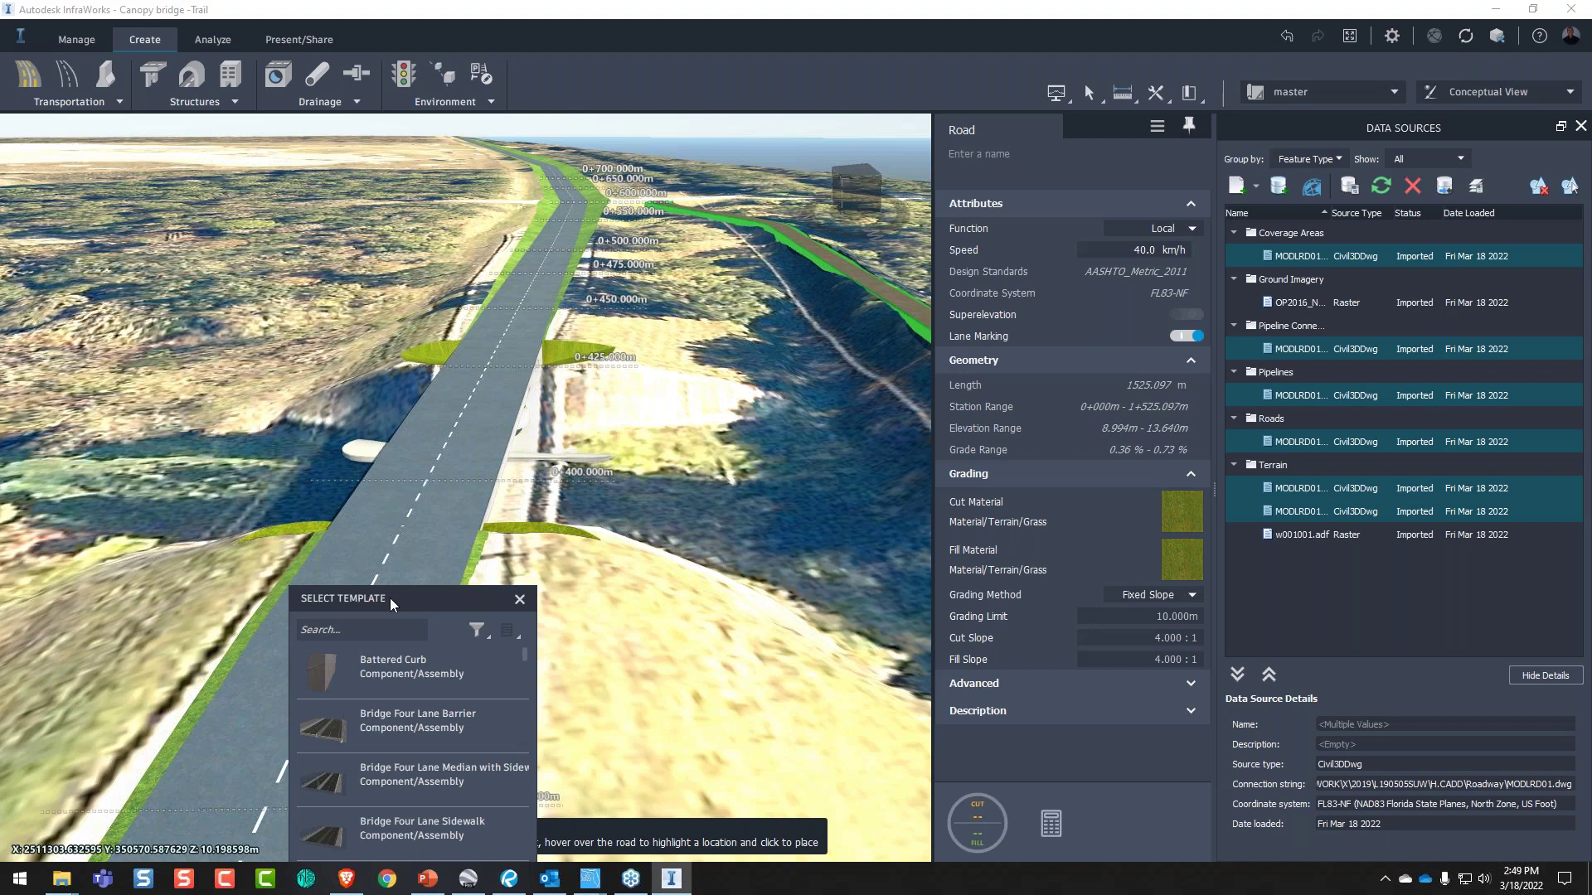
{"action": "left_click_drag", "start_coordinate": [390, 598], "coordinate": [736, 287]}
- Search the road component templates for "gua" and clear the search
{"action": "left_click", "coordinate": [698, 320]}
{"action": "type", "text": "gua"}
{"action": "key", "text": "BackSpace"}
{"action": "key", "text": "BackSpace"}
{"action": "key", "text": "BackSpace"}
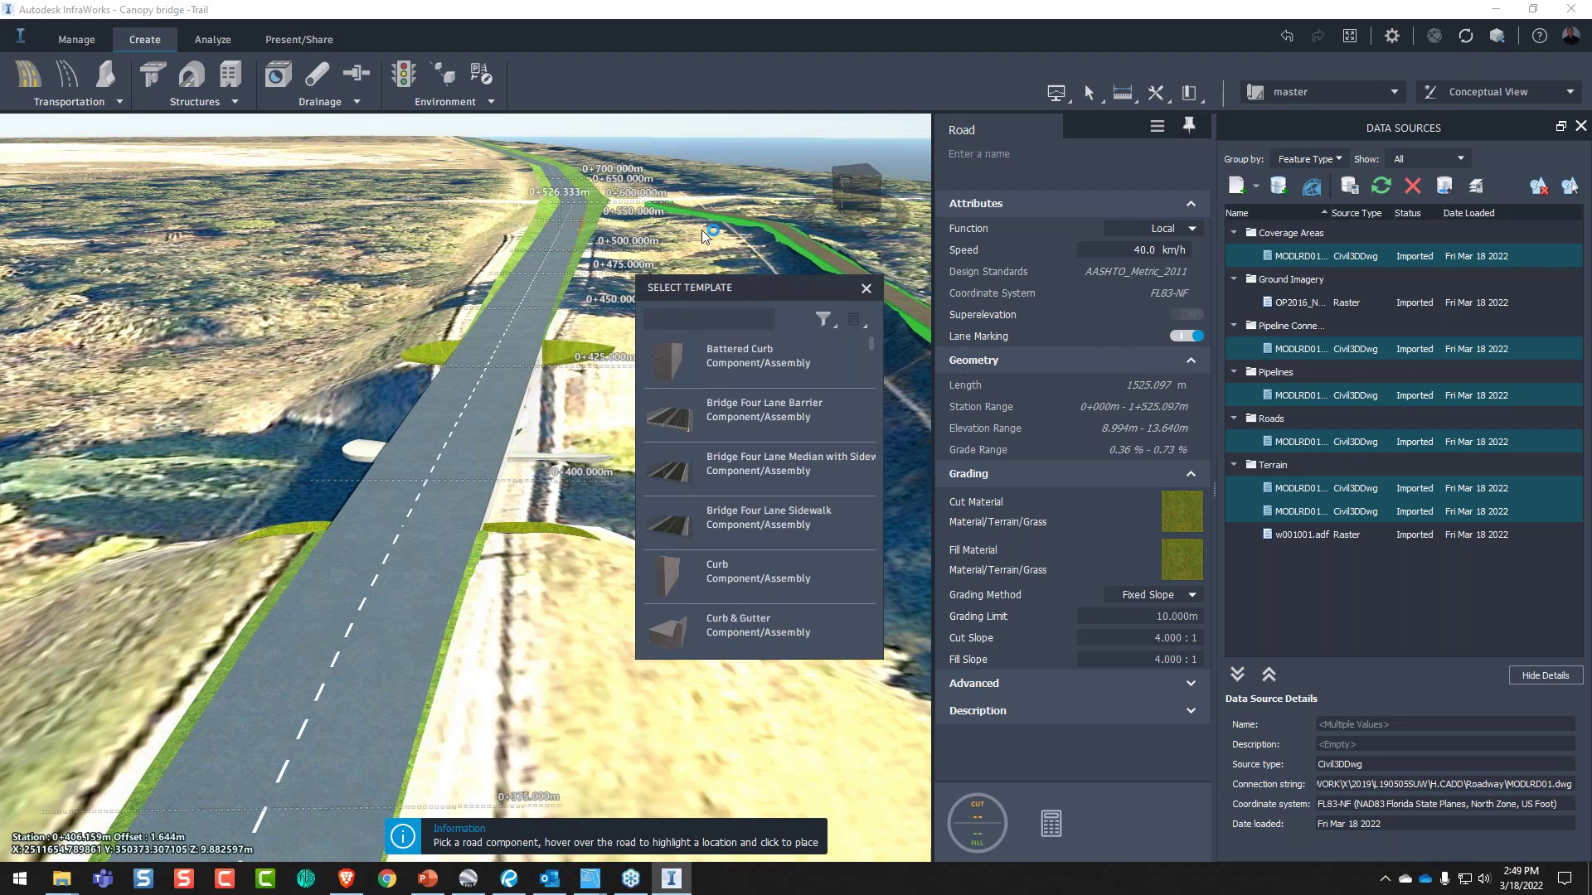
- Insert a Curb & Gutter component along the bridge's trail-side road edge and extend it past both bridge ends, starting at about station 0+390.92 m
{"action": "left_click", "coordinate": [695, 356]}
{"action": "left_click_drag", "start_coordinate": [718, 485], "coordinate": [340, 460]}
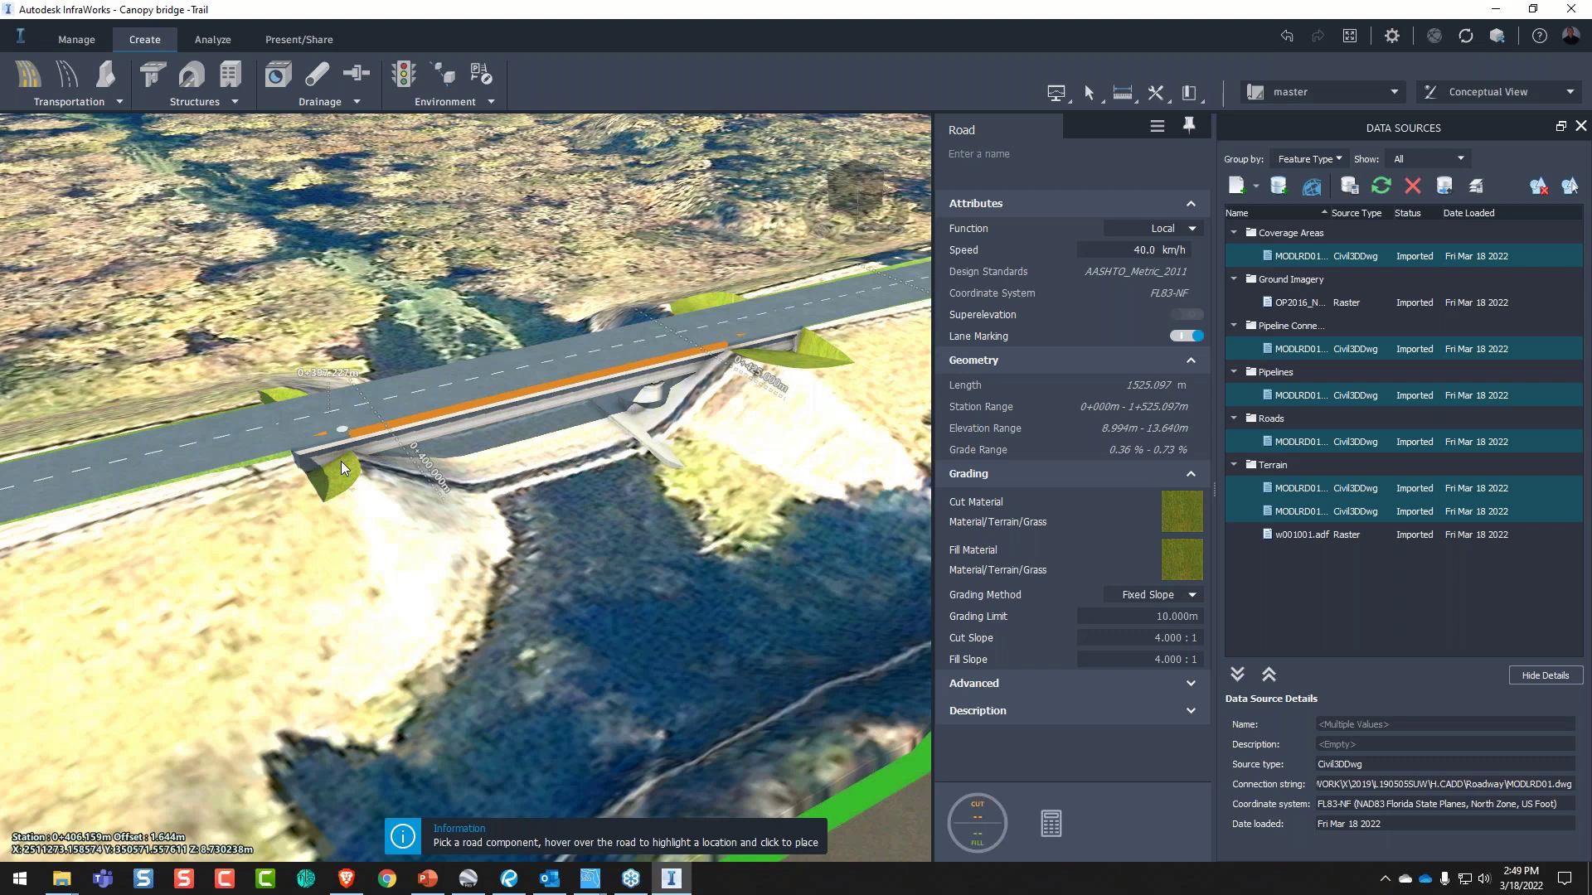
{"action": "left_click", "coordinate": [340, 461]}
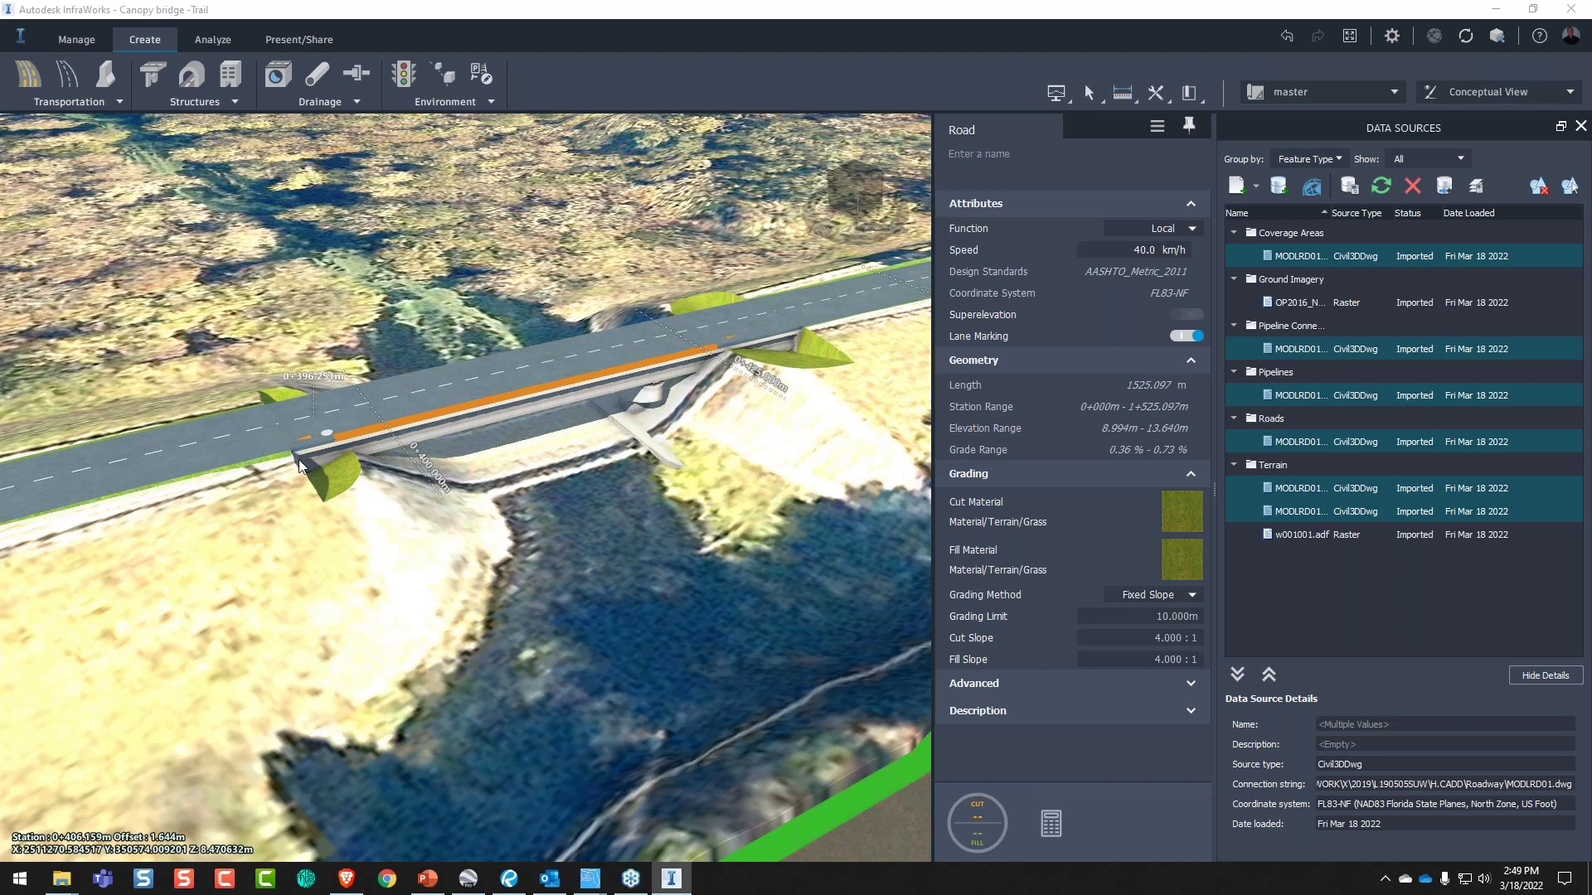
{"action": "left_click", "coordinate": [549, 390]}
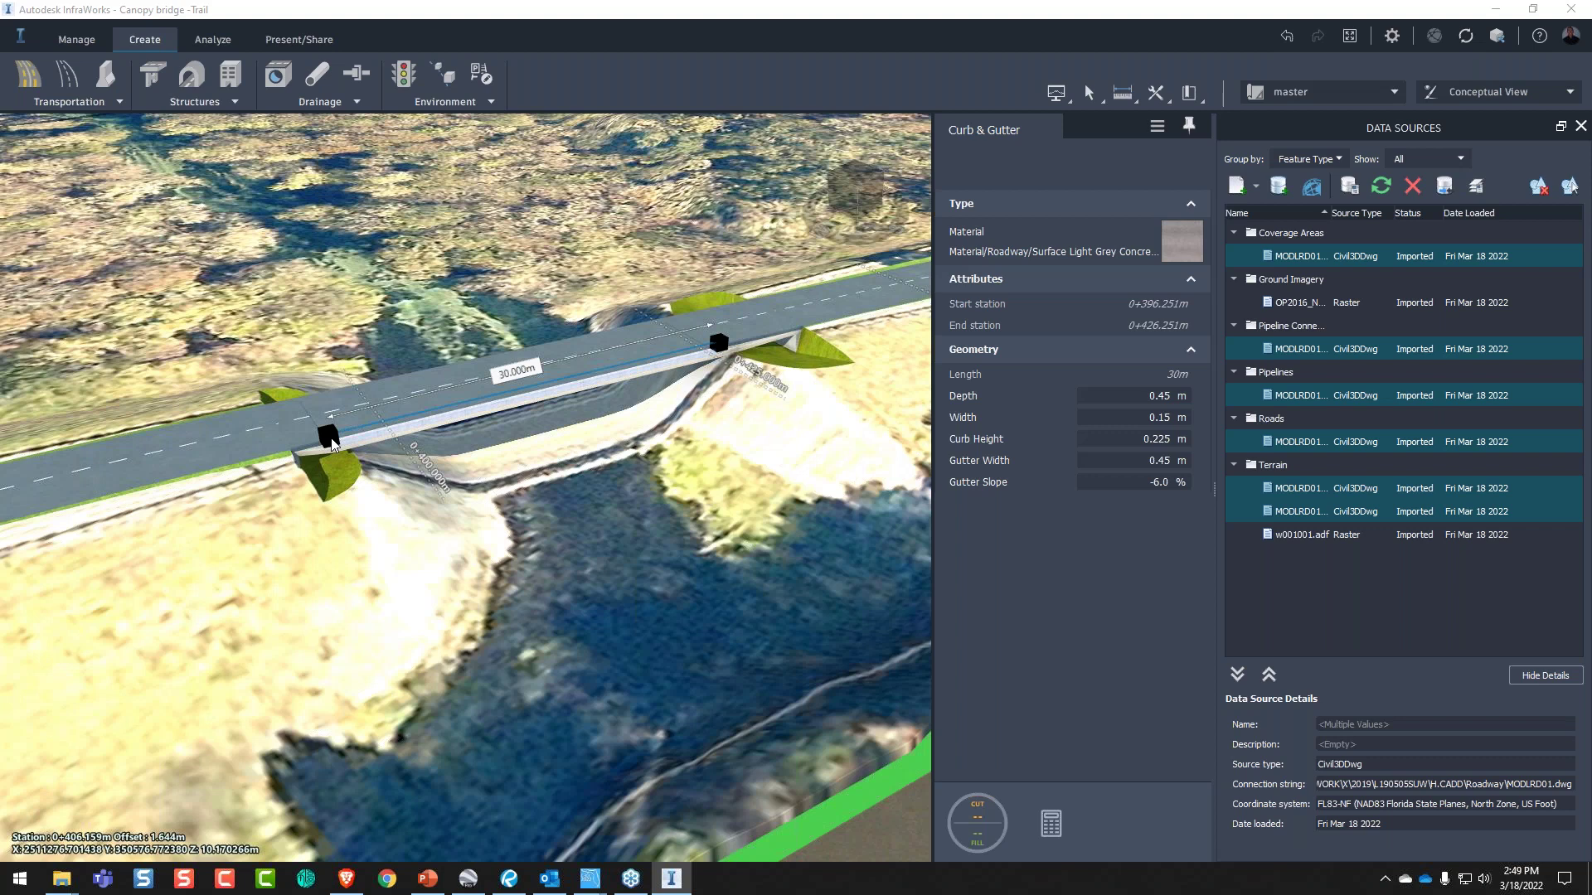
{"action": "left_click_drag", "start_coordinate": [329, 439], "coordinate": [241, 466]}
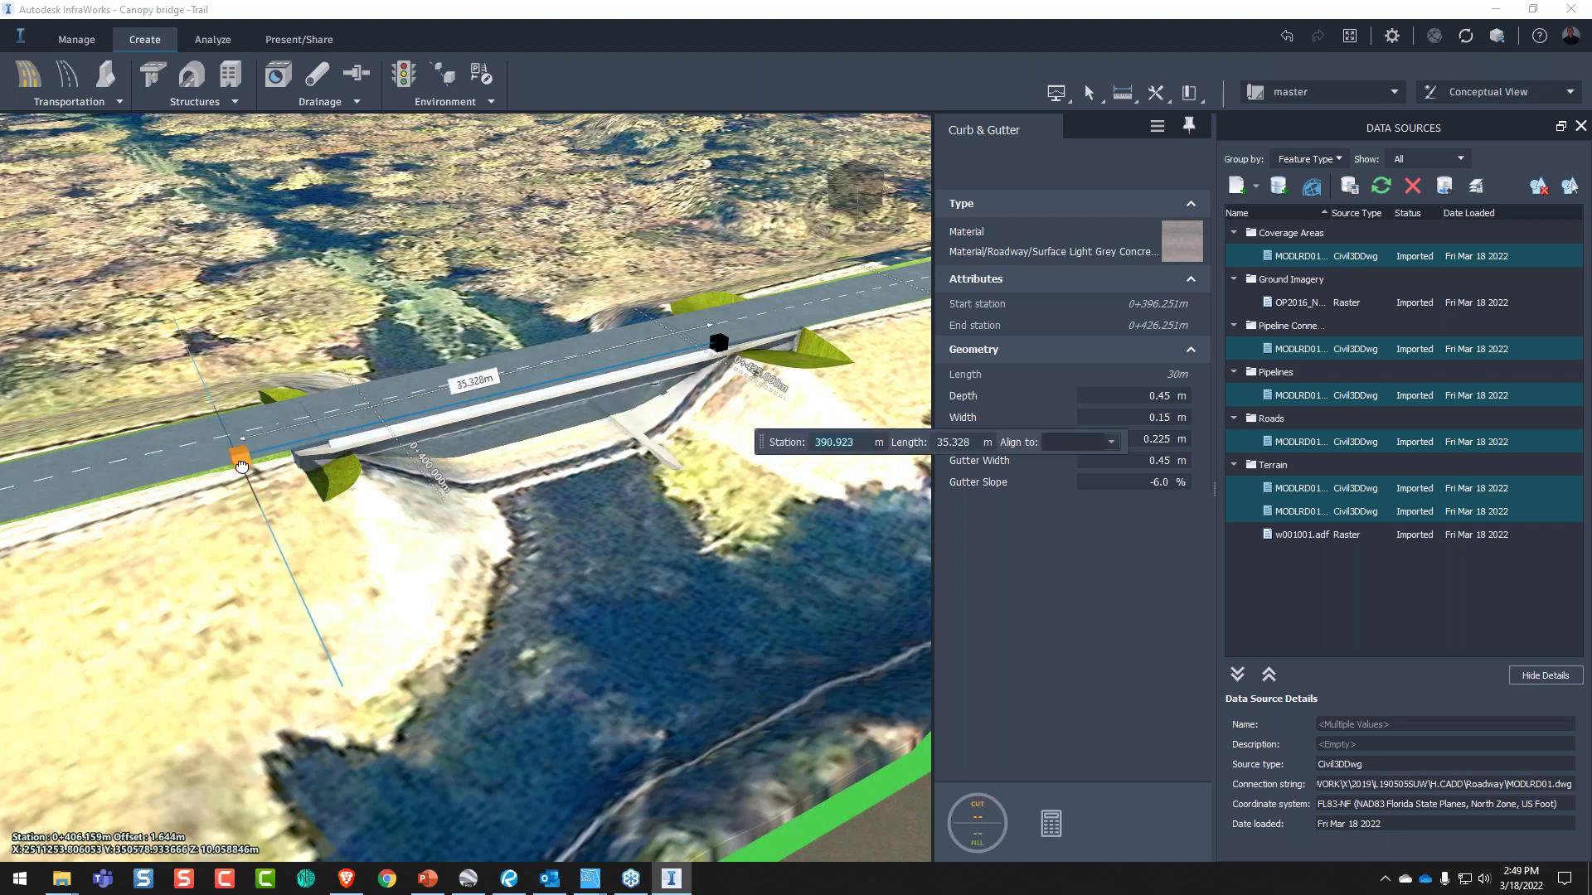
{"action": "left_click_drag", "start_coordinate": [717, 343], "coordinate": [851, 285]}
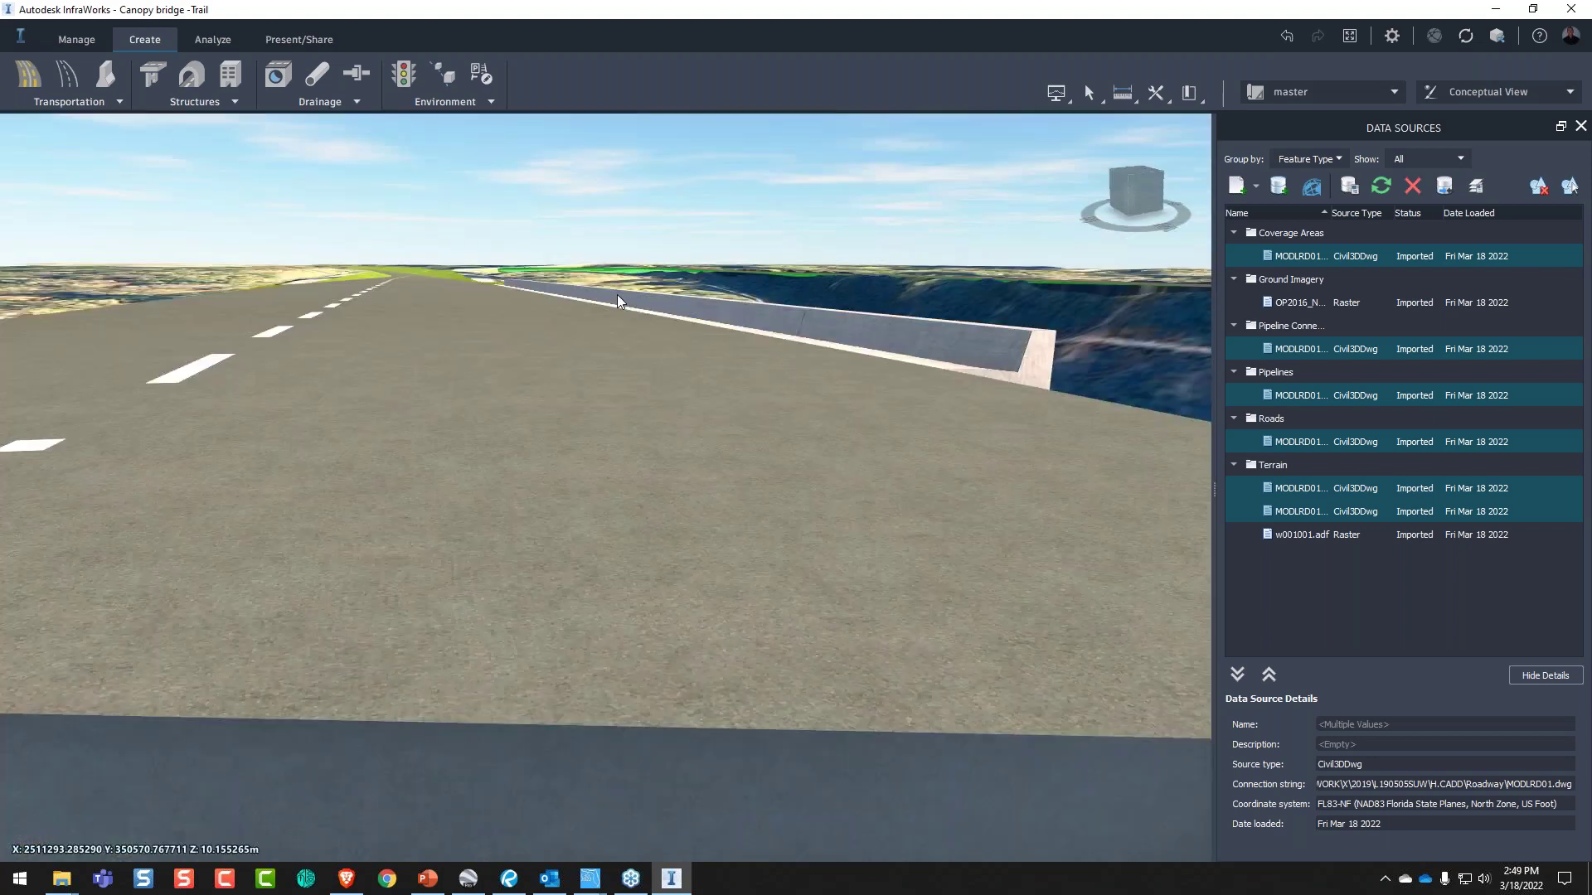
- Add a bridge about 9.86 m long to the GREENWAY PATH trail at the creek, from about station 21+913.98 to 21+923.84 m
{"action": "left_click_drag", "start_coordinate": [617, 295], "coordinate": [575, 311]}
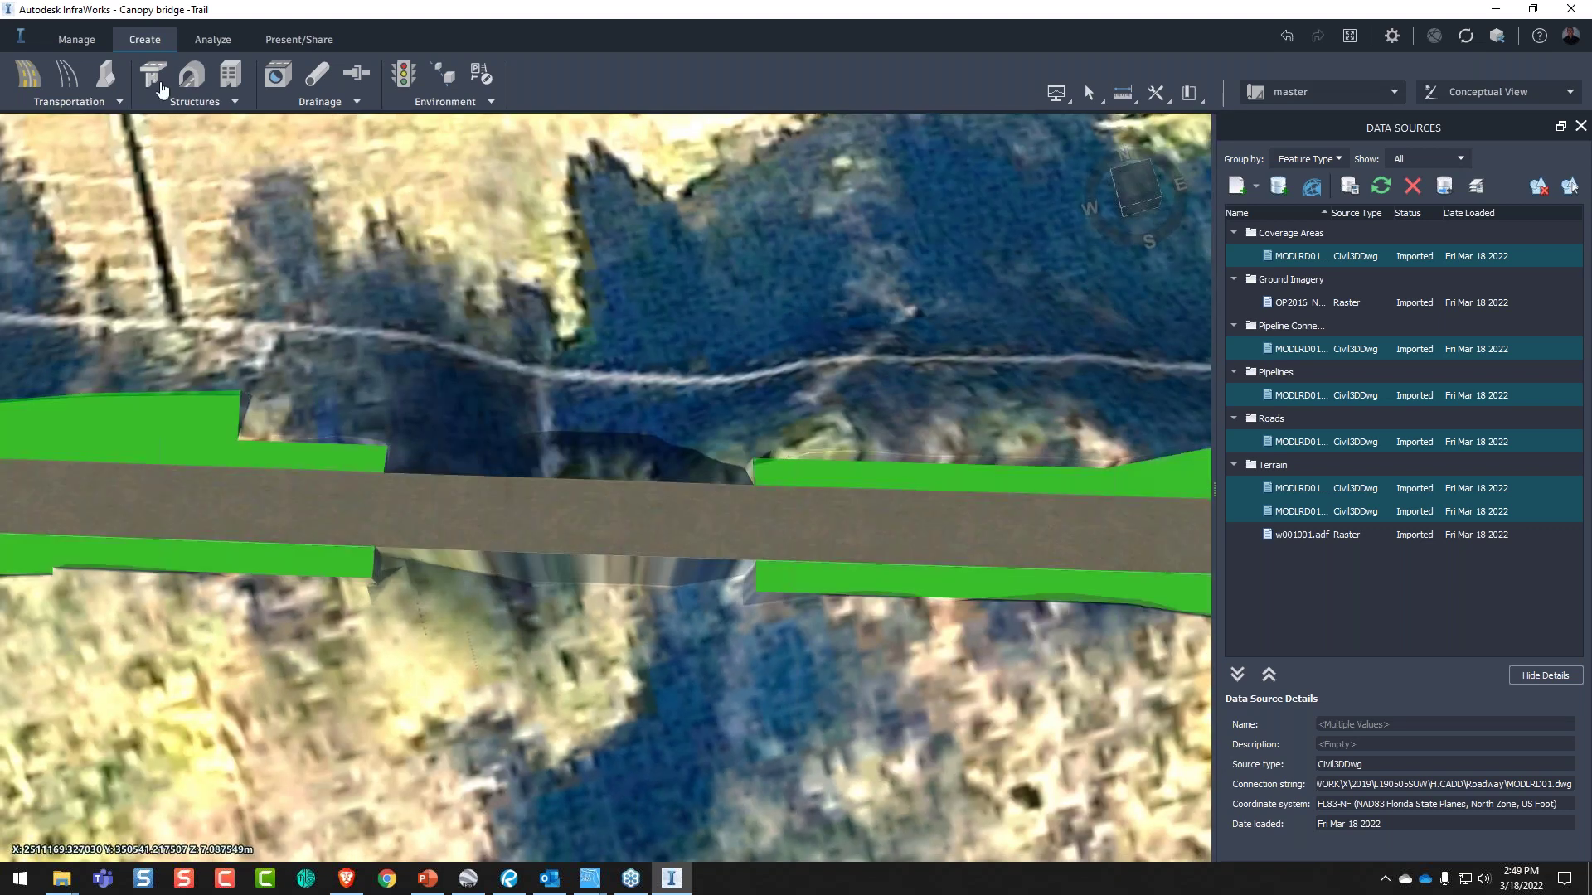
{"action": "left_click", "coordinate": [161, 85]}
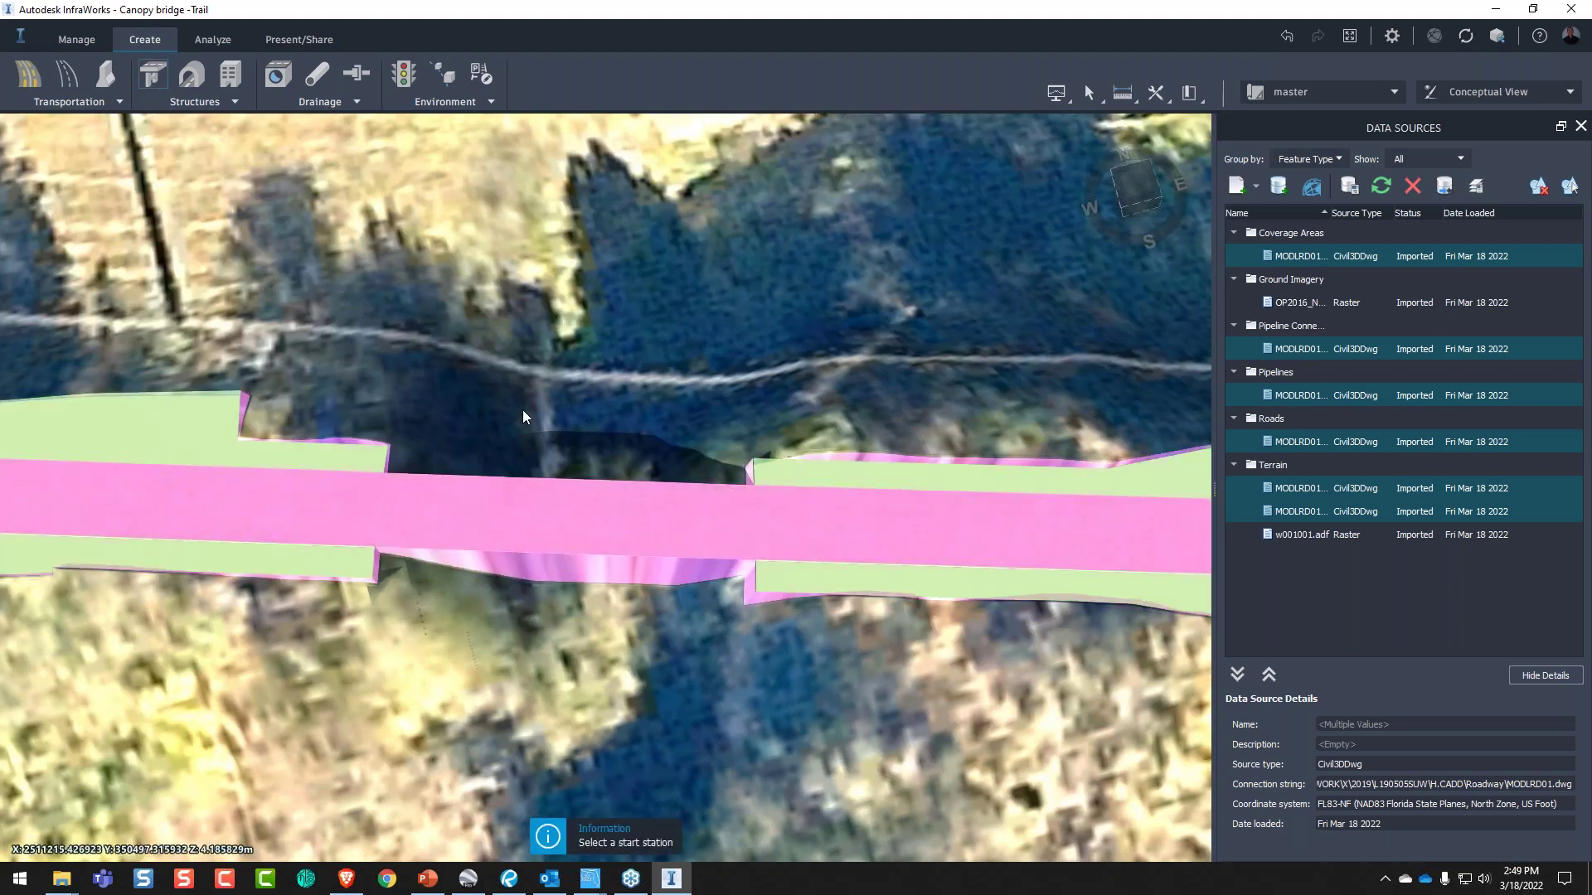
{"action": "left_click", "coordinate": [441, 515]}
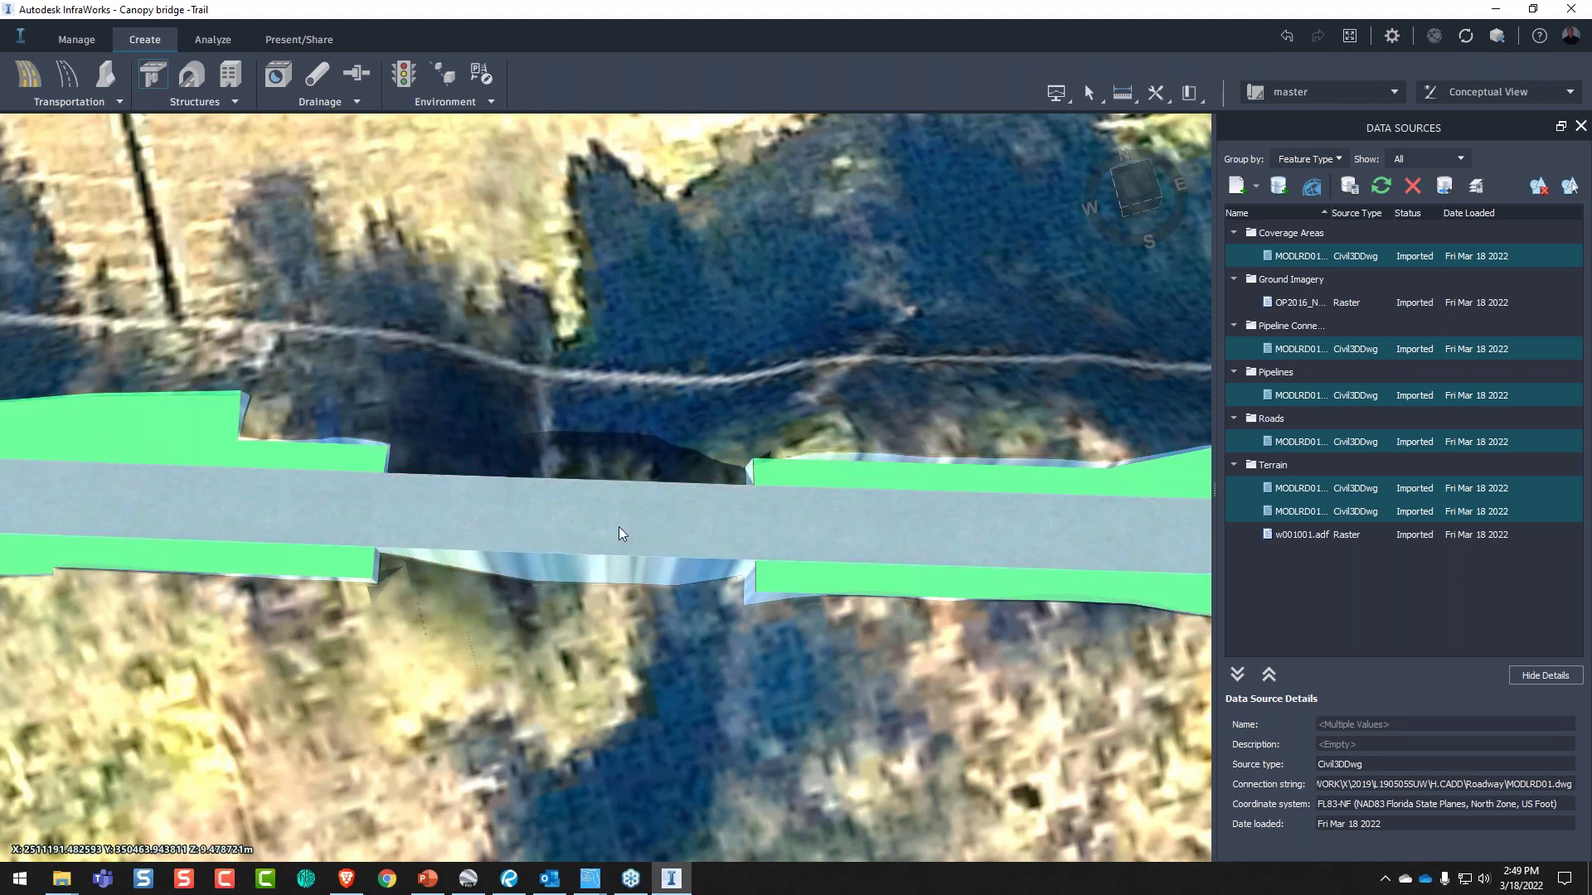
{"action": "left_click", "coordinate": [742, 524]}
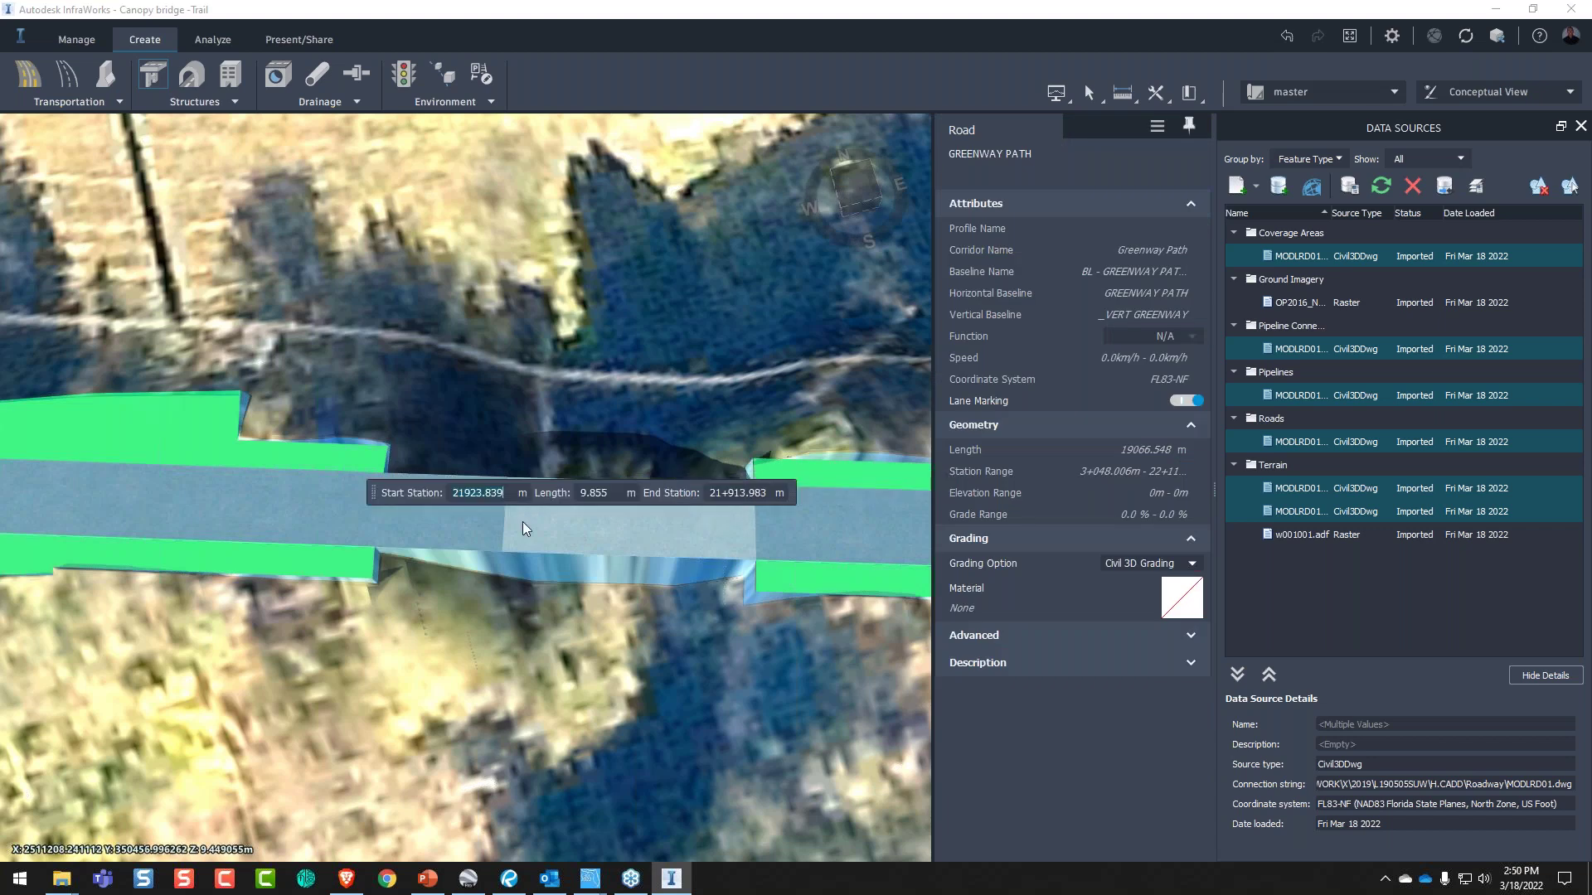
{"action": "left_click", "coordinate": [523, 529]}
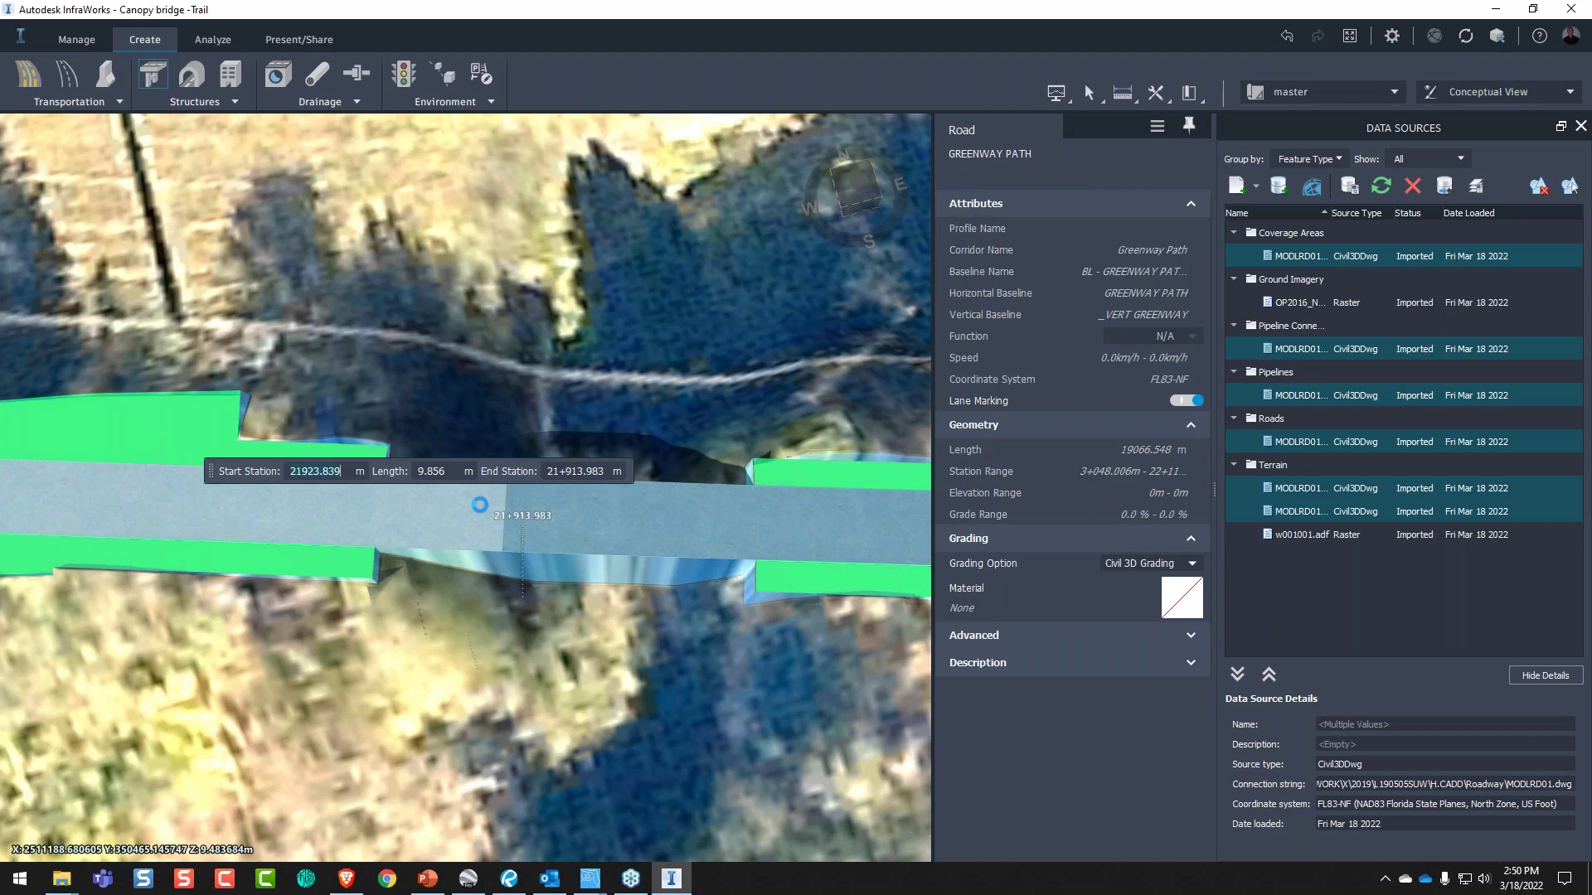
{"action": "key", "text": "Return"}
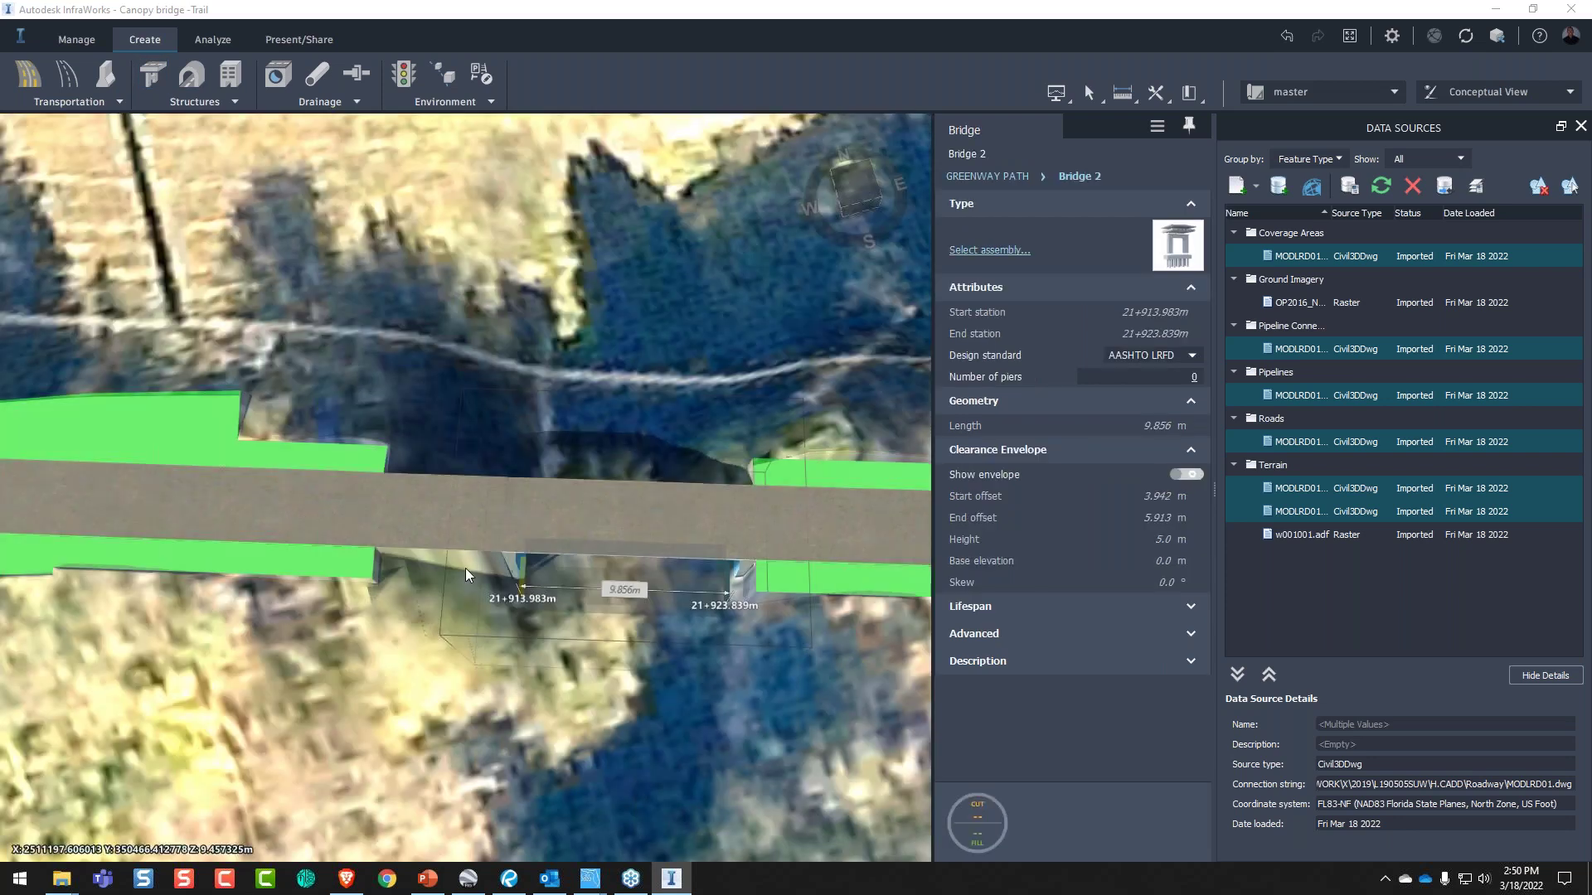
{"action": "mouse_move", "coordinate": [465, 569]}
{"action": "middle_mouse_down"}
{"action": "mouse_move", "coordinate": [577, 505]}
{"action": "mouse_move", "coordinate": [480, 552]}
{"action": "middle_mouse_up"}
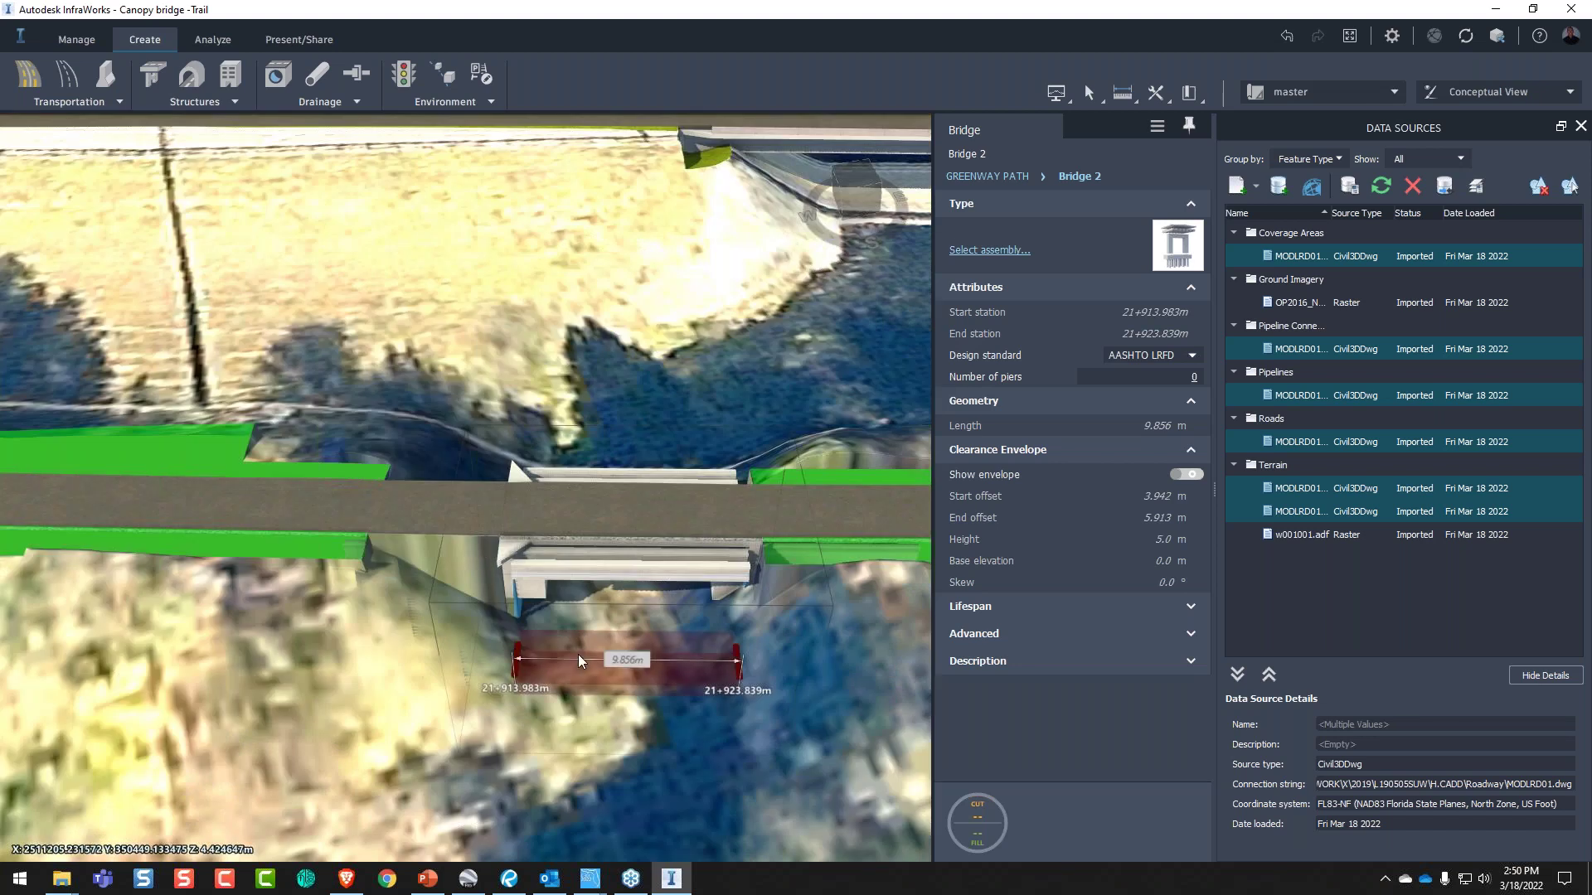
{"action": "key", "text": "Escape"}
- Try to hide the trail bridge's Road, Deck, Girders, Piers, Foundations, Abutments, Bearings, Cross Frames, Generic Features and Decorations components
{"action": "scroll", "coordinate": [653, 630], "scroll_direction": "up", "scroll_amount": 2}
{"action": "left_click", "coordinate": [704, 558]}
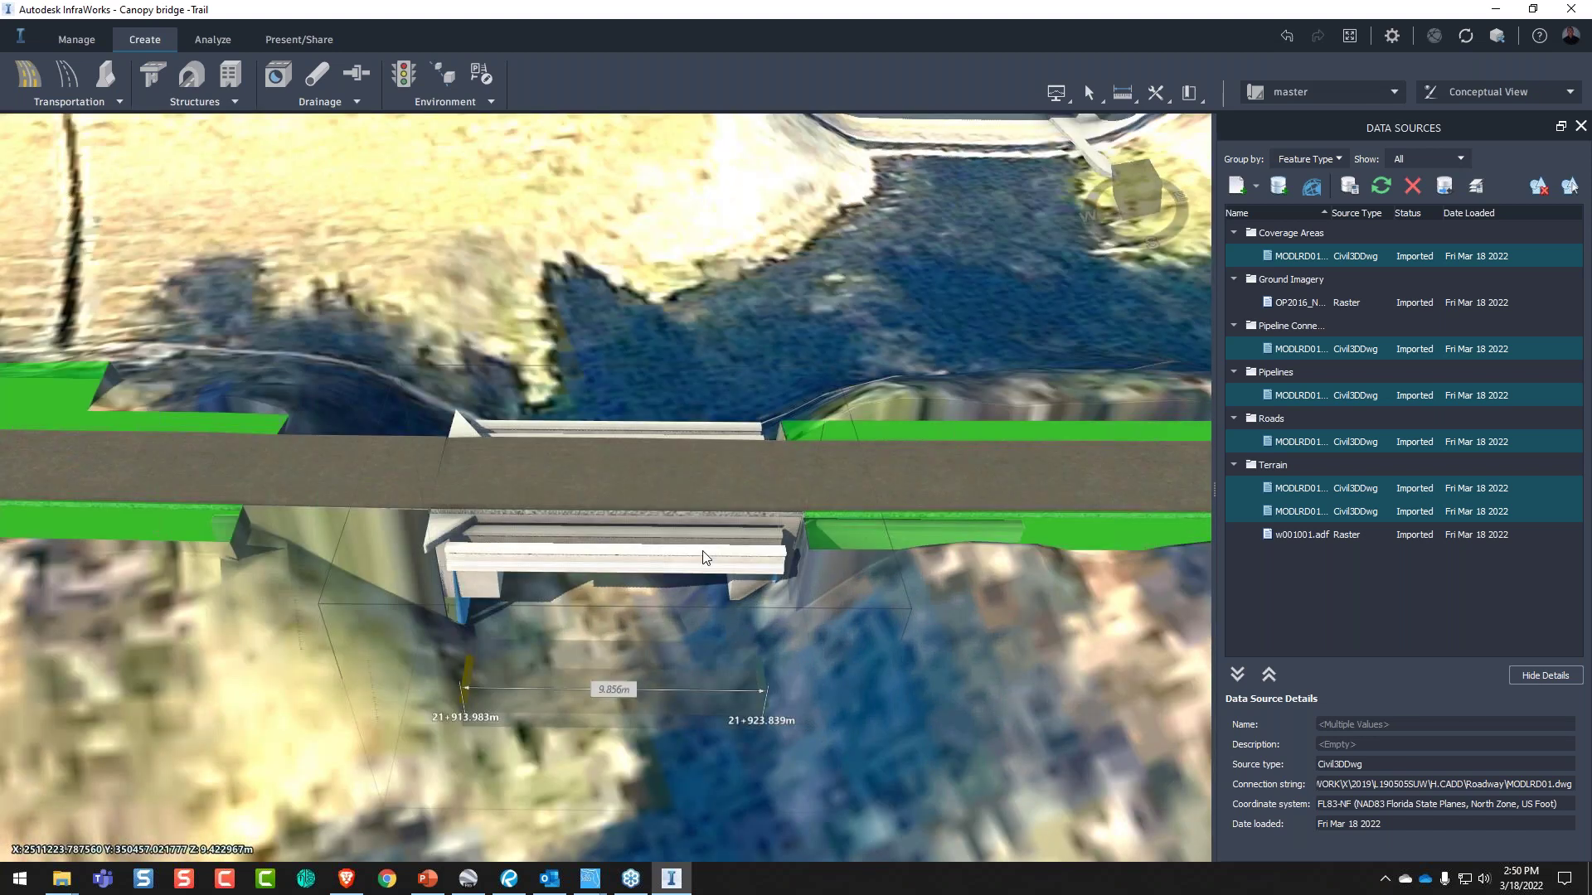
{"action": "right_click", "coordinate": [690, 526]}
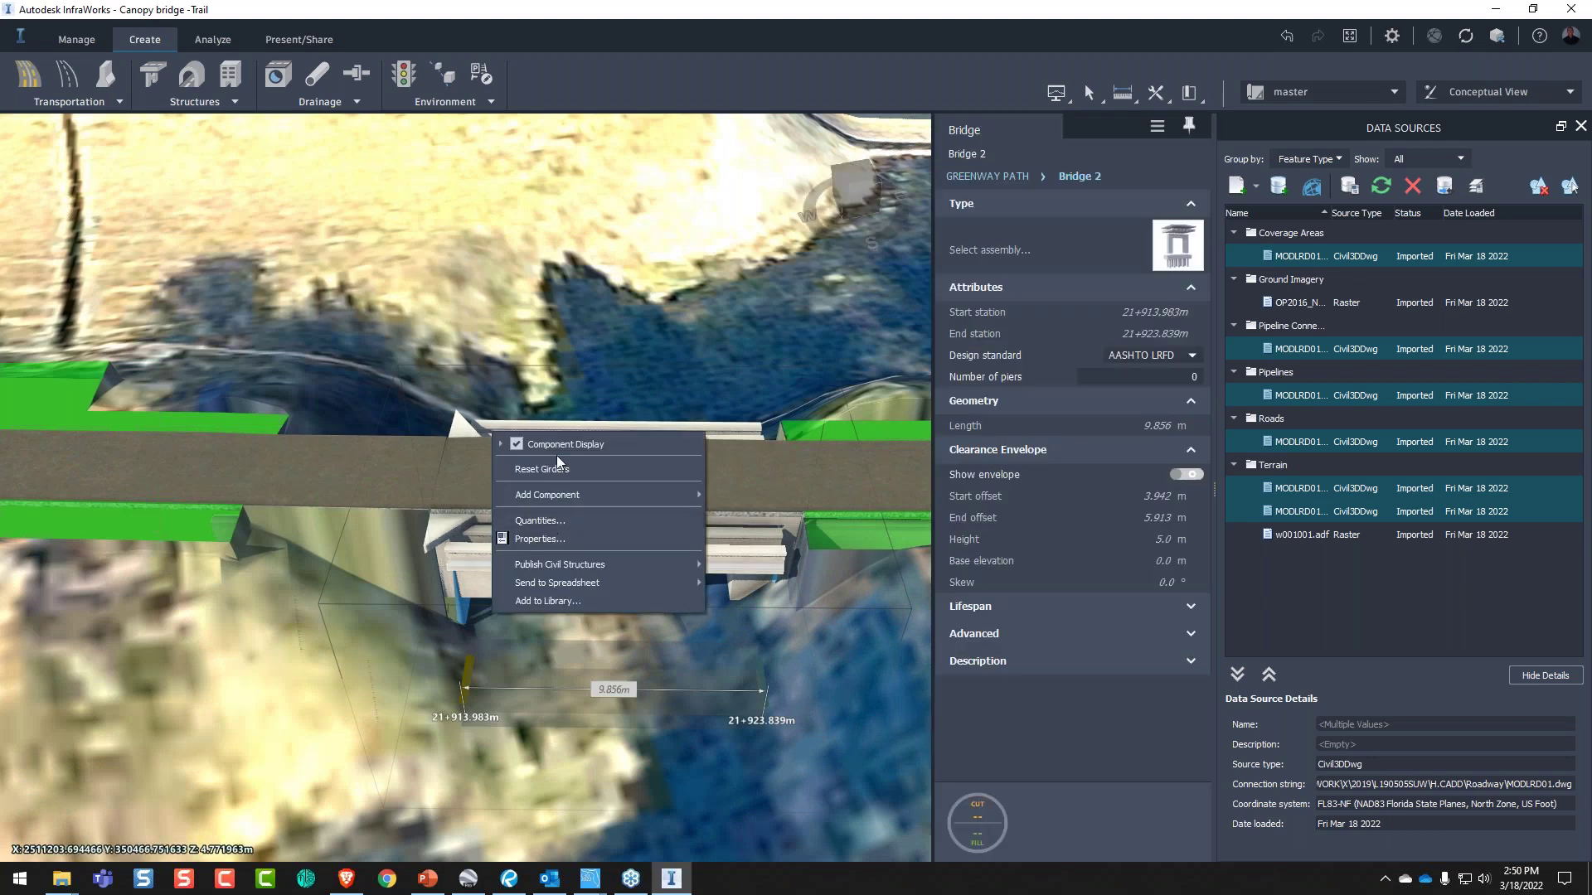
{"action": "left_click", "coordinate": [500, 445]}
{"action": "left_click", "coordinate": [533, 461]}
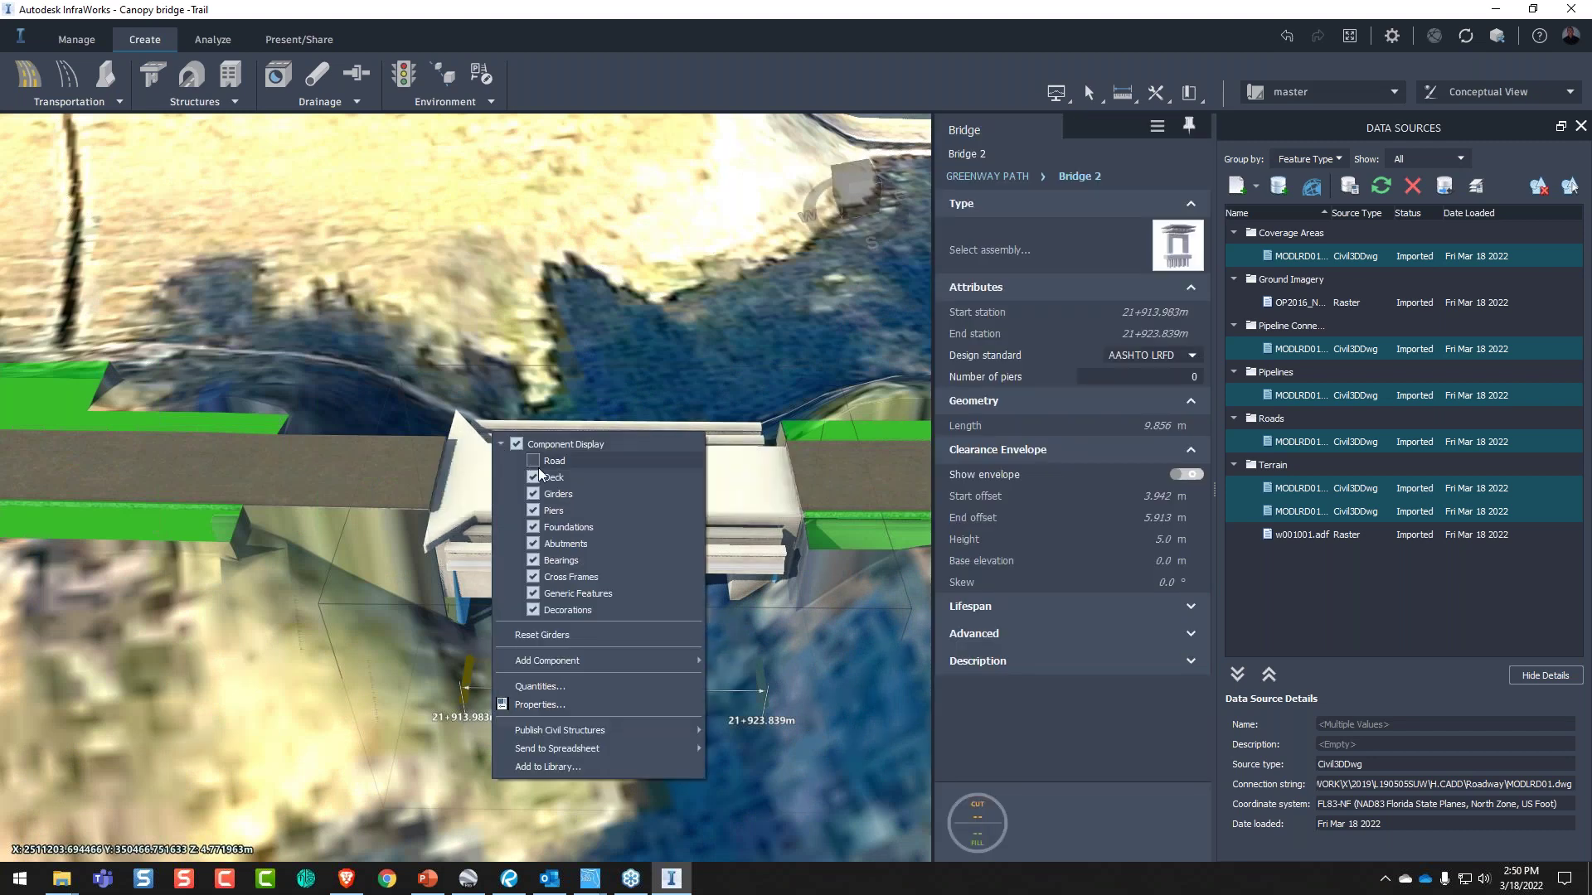
{"action": "left_click", "coordinate": [533, 478]}
{"action": "left_click", "coordinate": [533, 494]}
{"action": "left_click", "coordinate": [533, 510]}
{"action": "left_click", "coordinate": [533, 527]}
{"action": "left_click", "coordinate": [533, 544]}
{"action": "left_click", "coordinate": [533, 560]}
{"action": "left_click", "coordinate": [533, 577]}
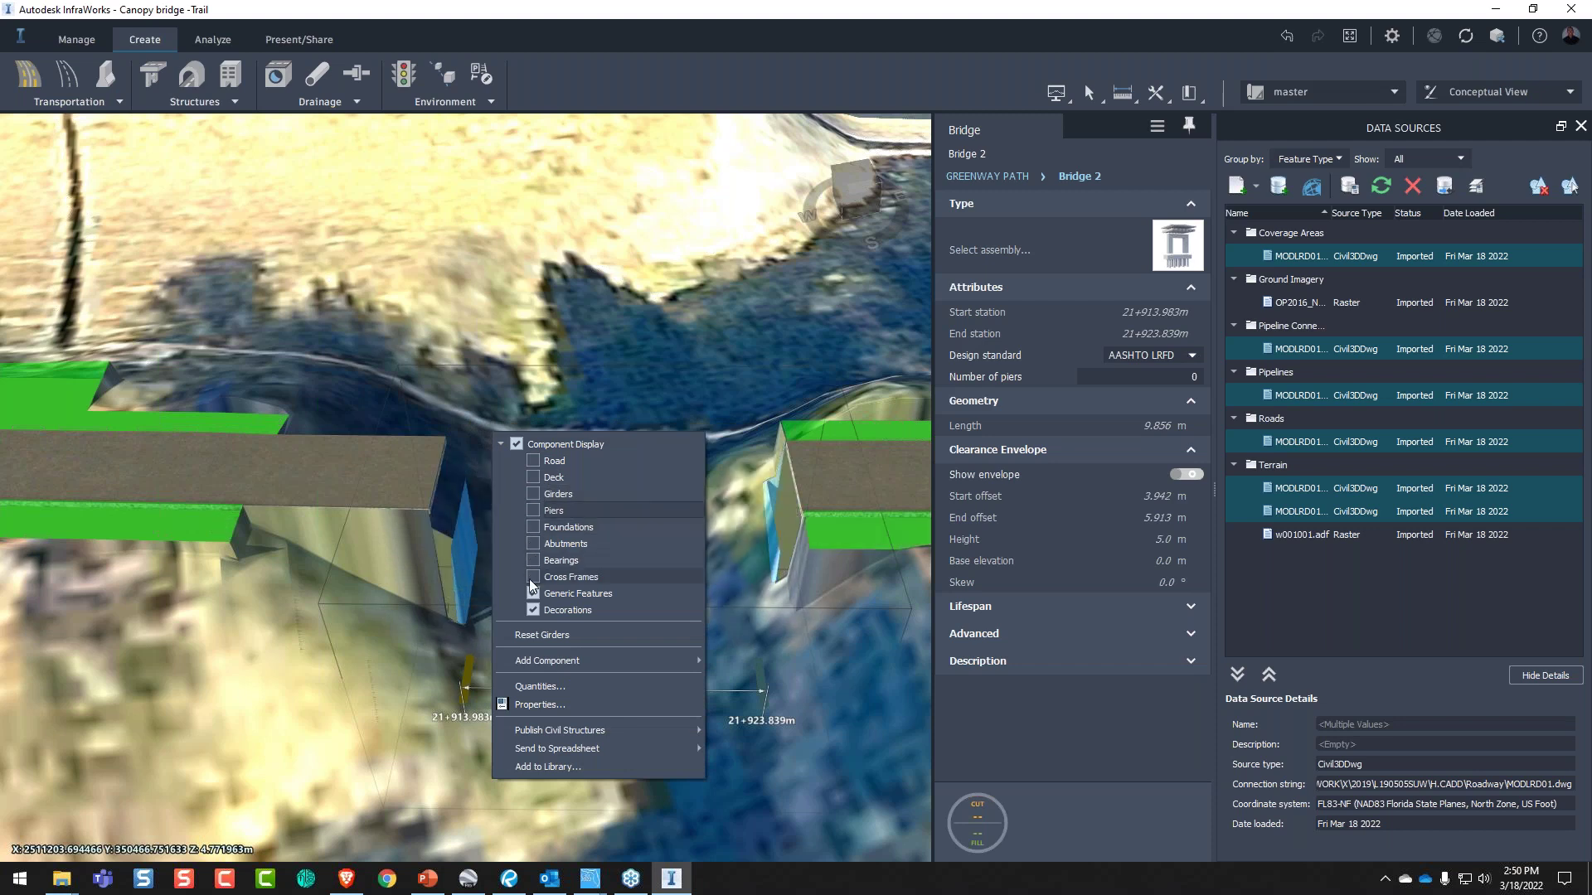
{"action": "left_click", "coordinate": [533, 593]}
{"action": "left_click", "coordinate": [533, 611]}
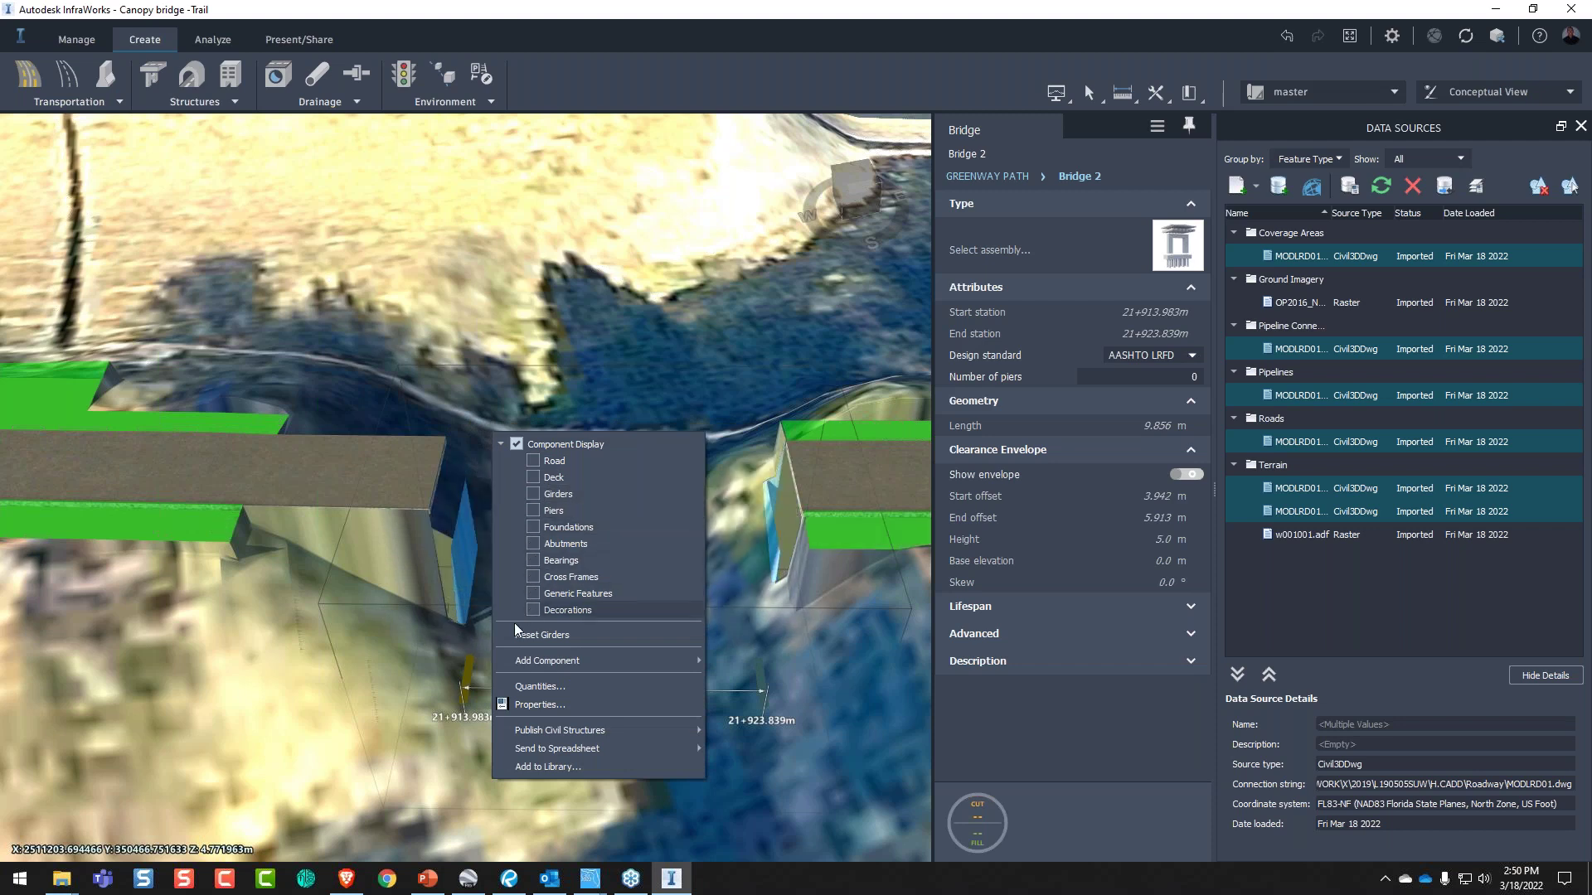
{"action": "left_click", "coordinate": [176, 695]}
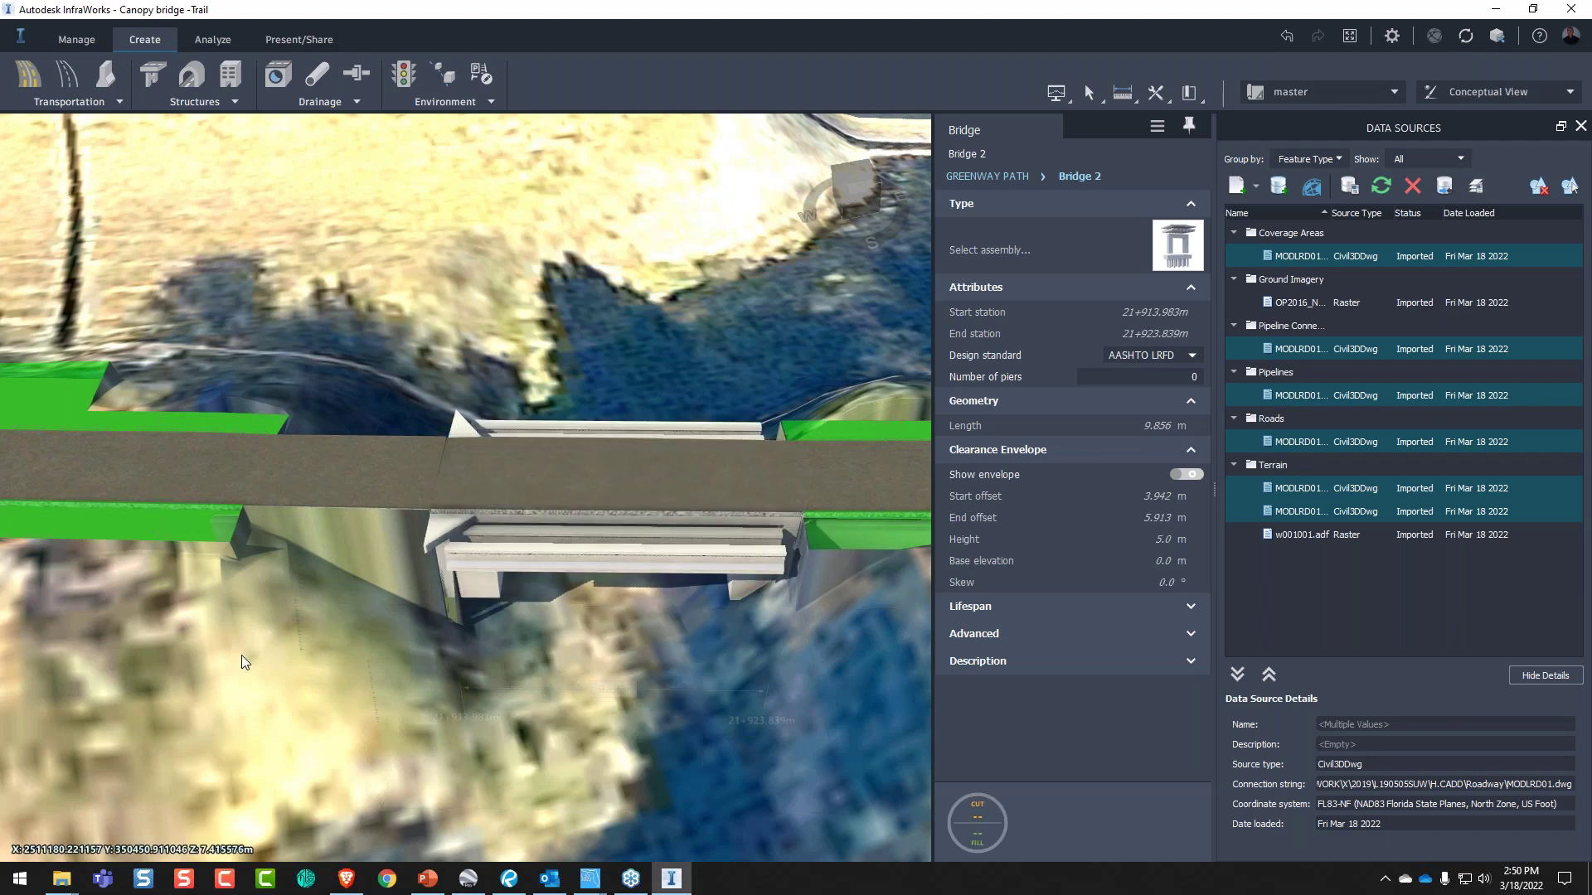
{"action": "key", "text": "Escape"}
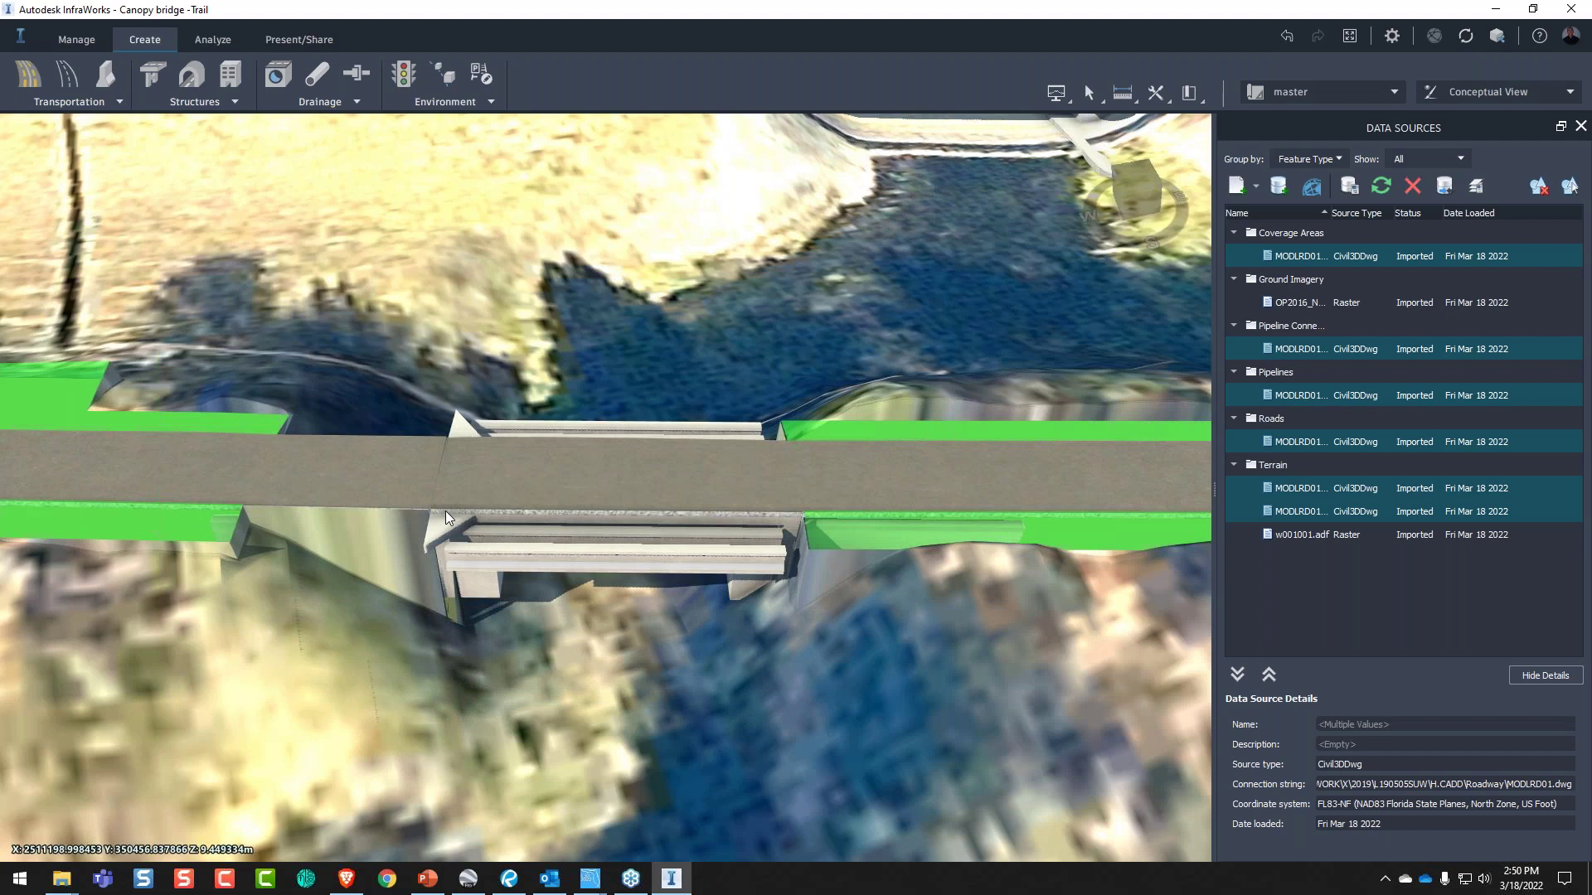
- Switch to File Explorer and open the VIZ folder inside the project's H.CADD folder
{"action": "left_click_drag", "start_coordinate": [445, 510], "coordinate": [730, 529]}
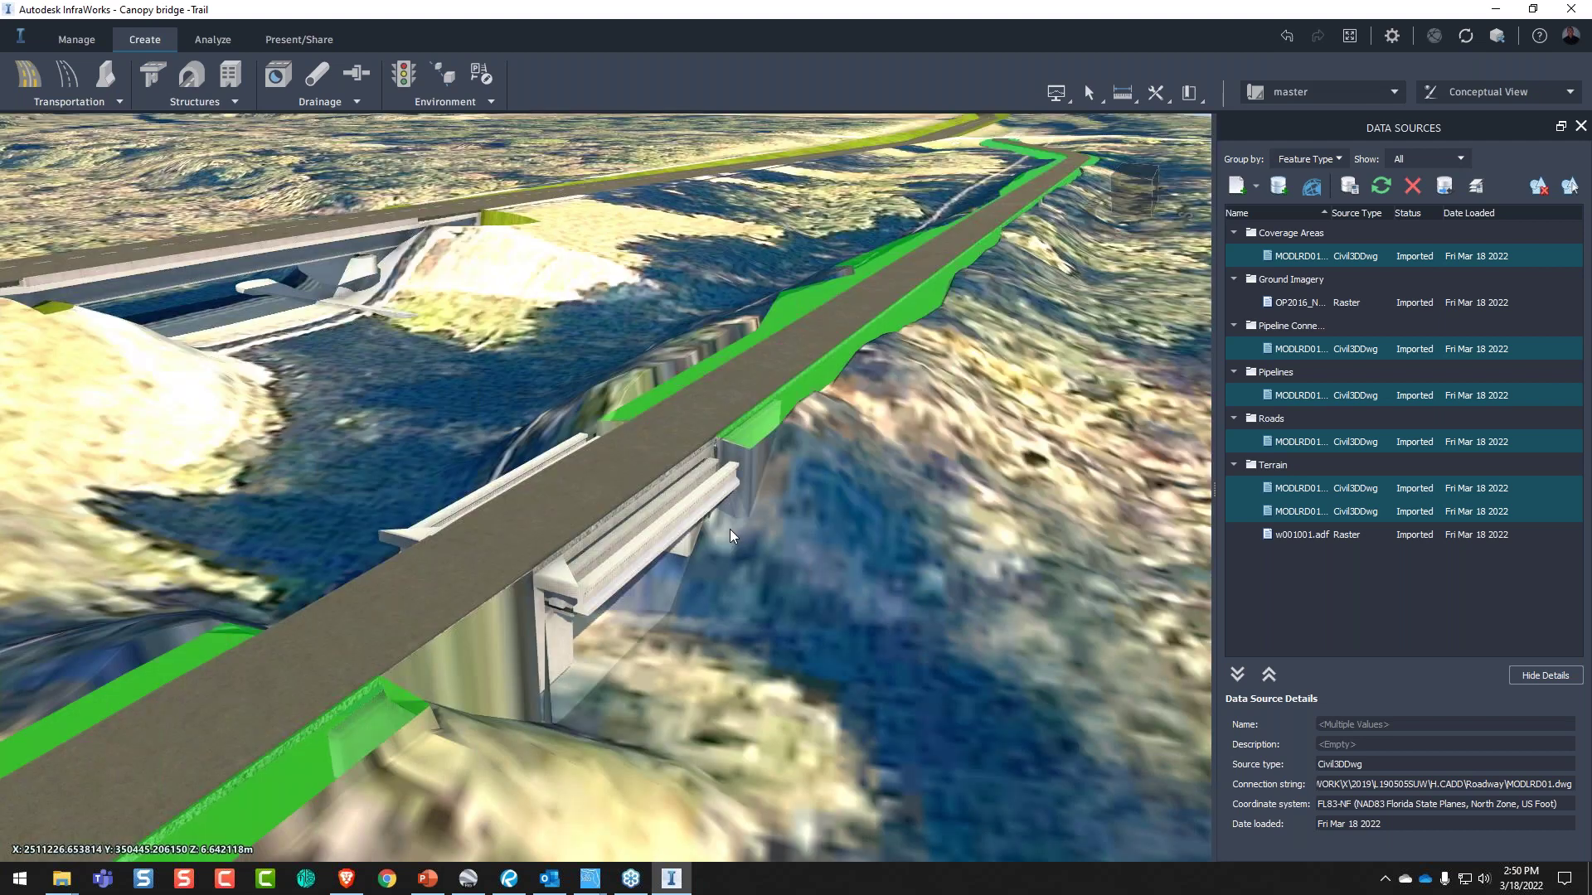
{"action": "scroll", "coordinate": [774, 430], "scroll_direction": "up", "scroll_amount": 3}
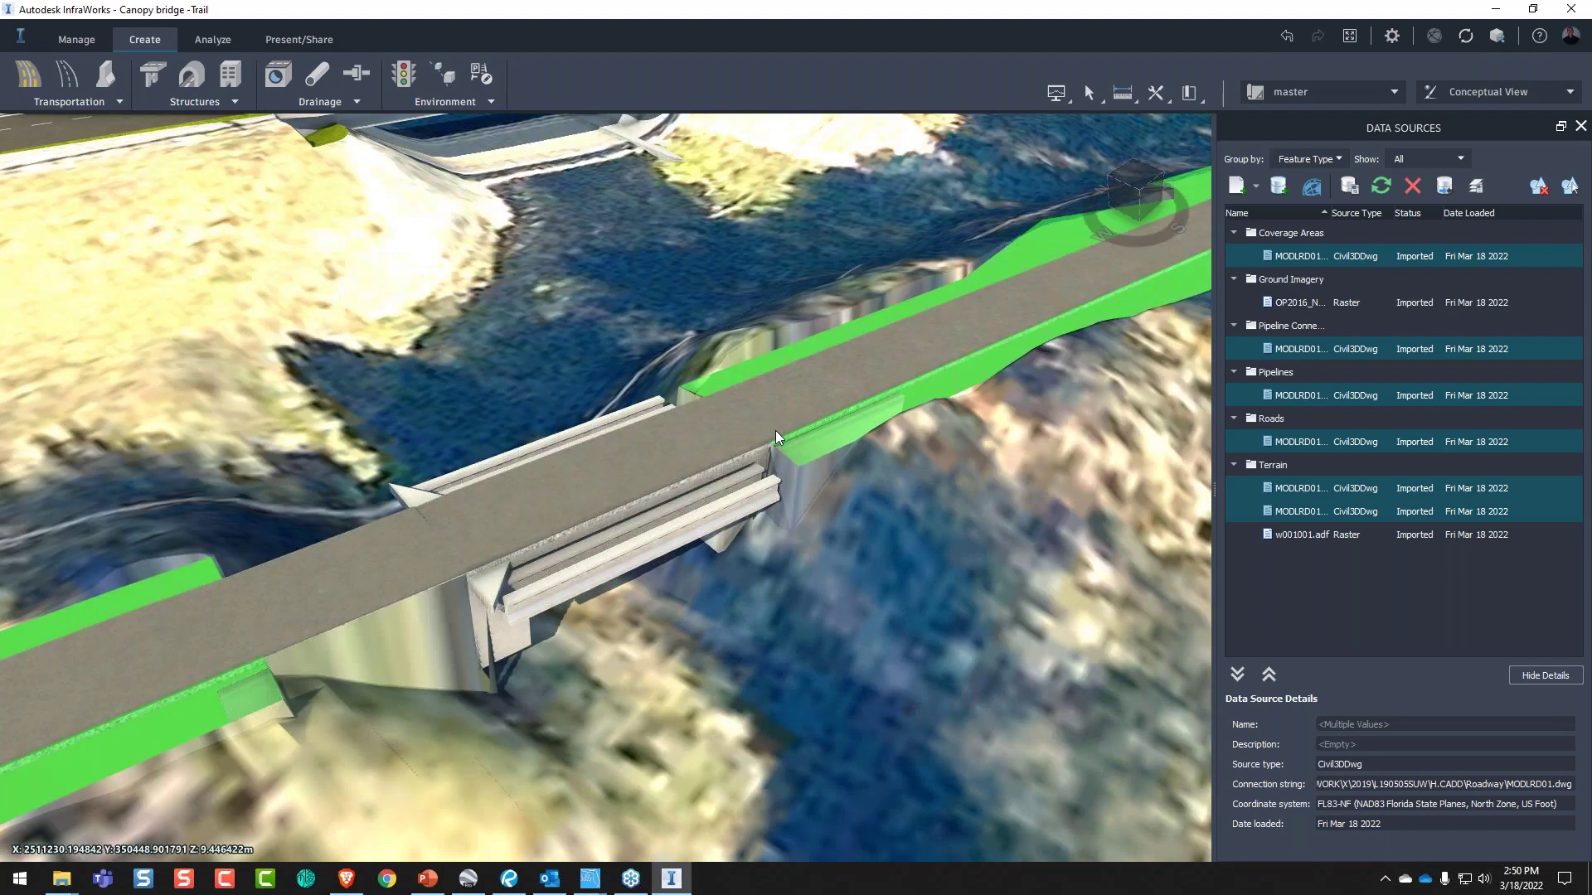
{"action": "scroll", "coordinate": [774, 430], "scroll_direction": "down", "scroll_amount": 1}
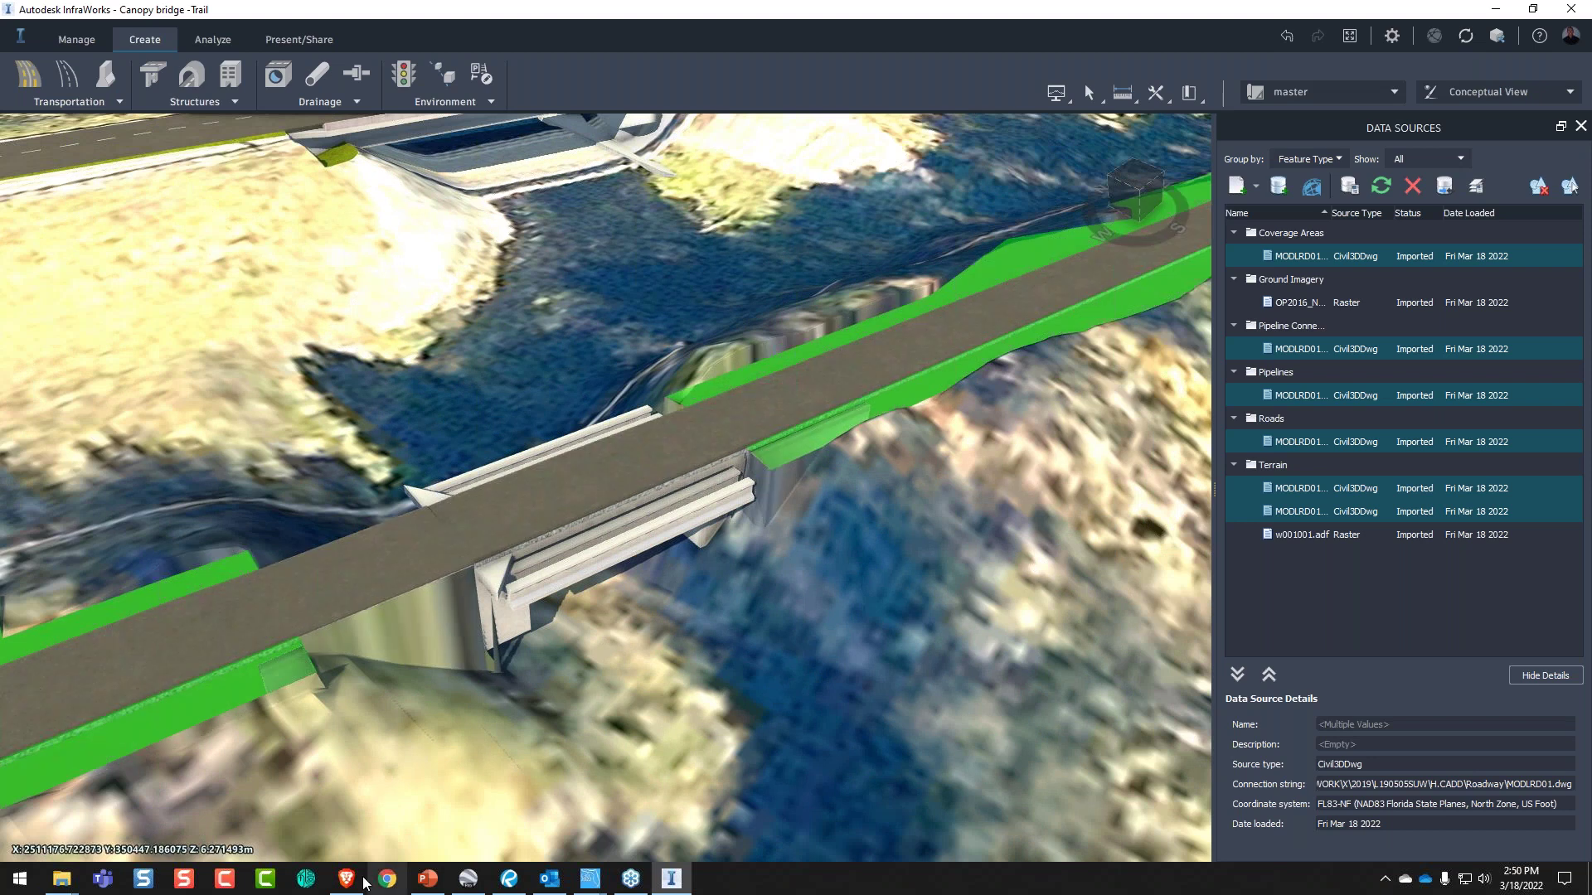
{"action": "left_click", "coordinate": [61, 878]}
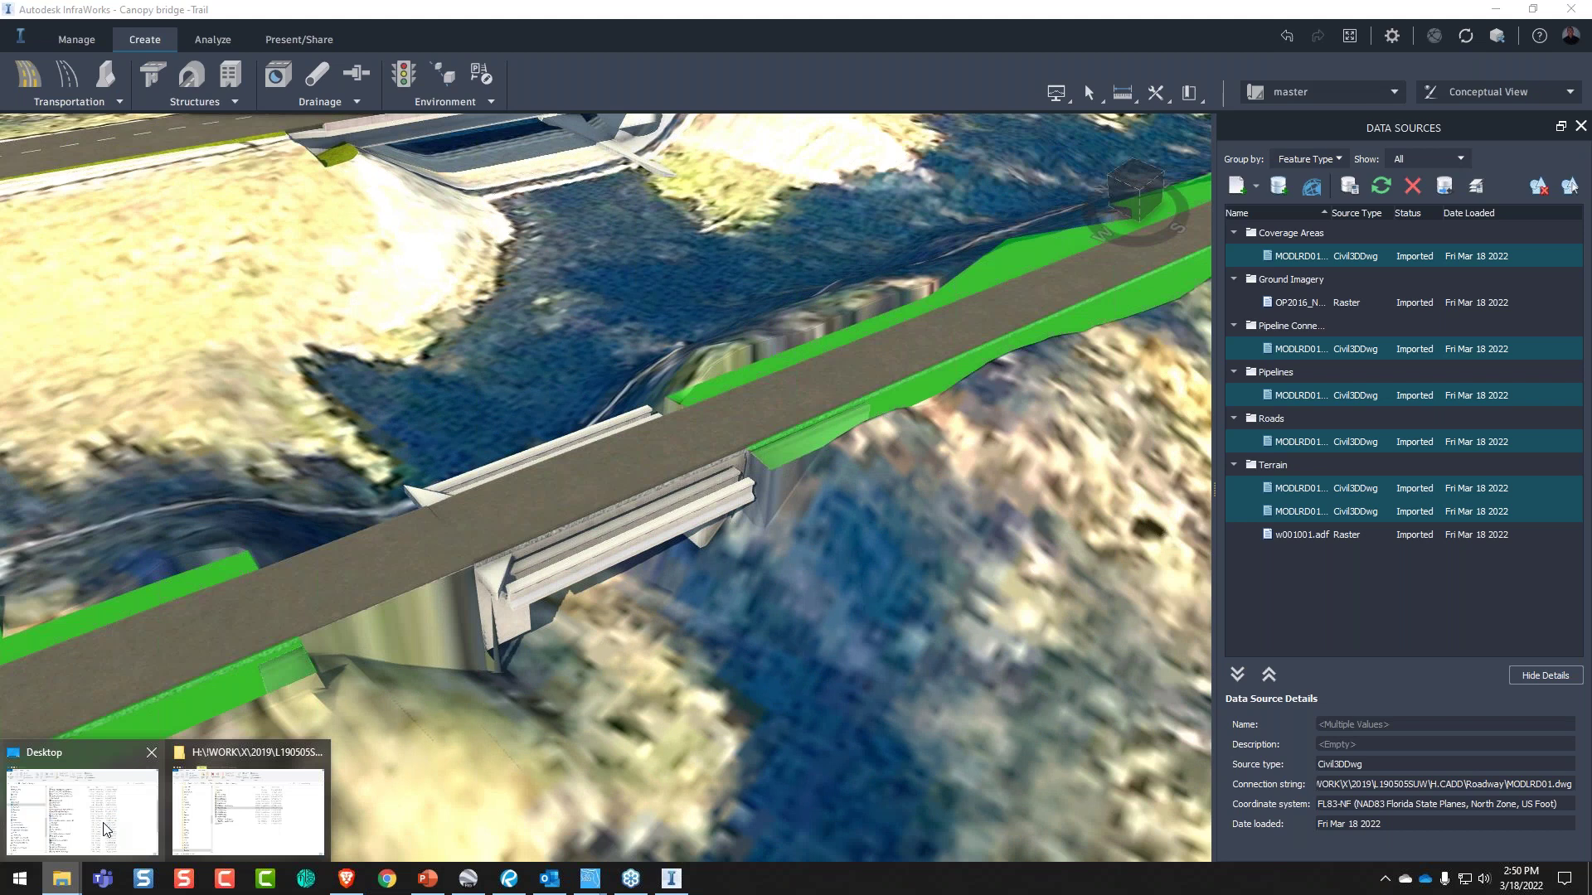
{"action": "left_click", "coordinate": [106, 829]}
{"action": "key", "text": "alt+Up"}
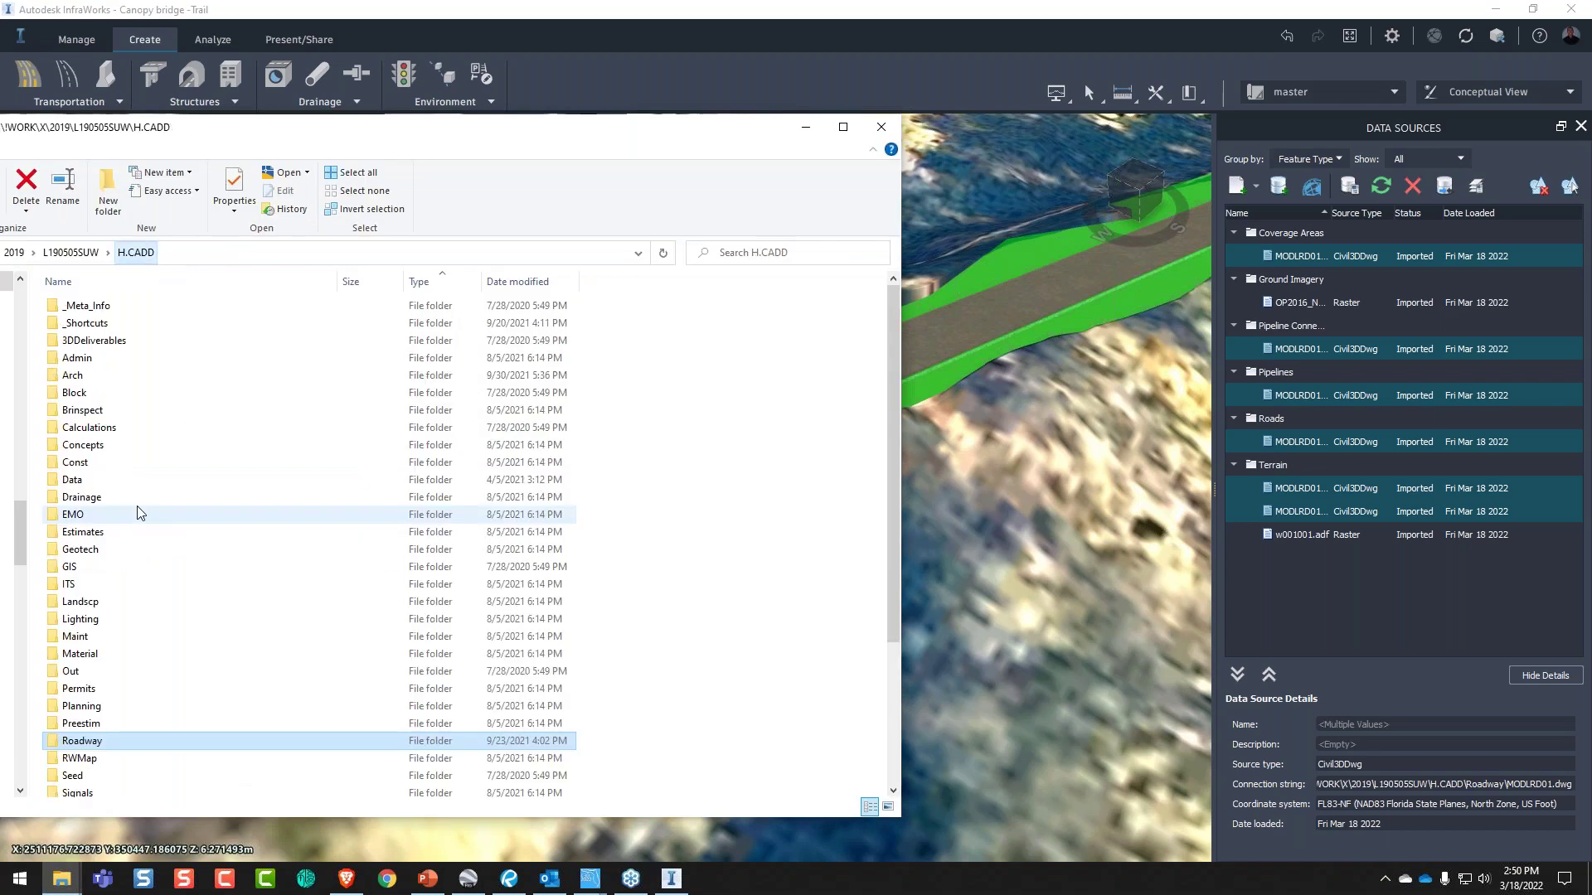
{"action": "scroll", "coordinate": [112, 545], "scroll_direction": "down", "scroll_amount": 3}
{"action": "double_click", "coordinate": [84, 726]}
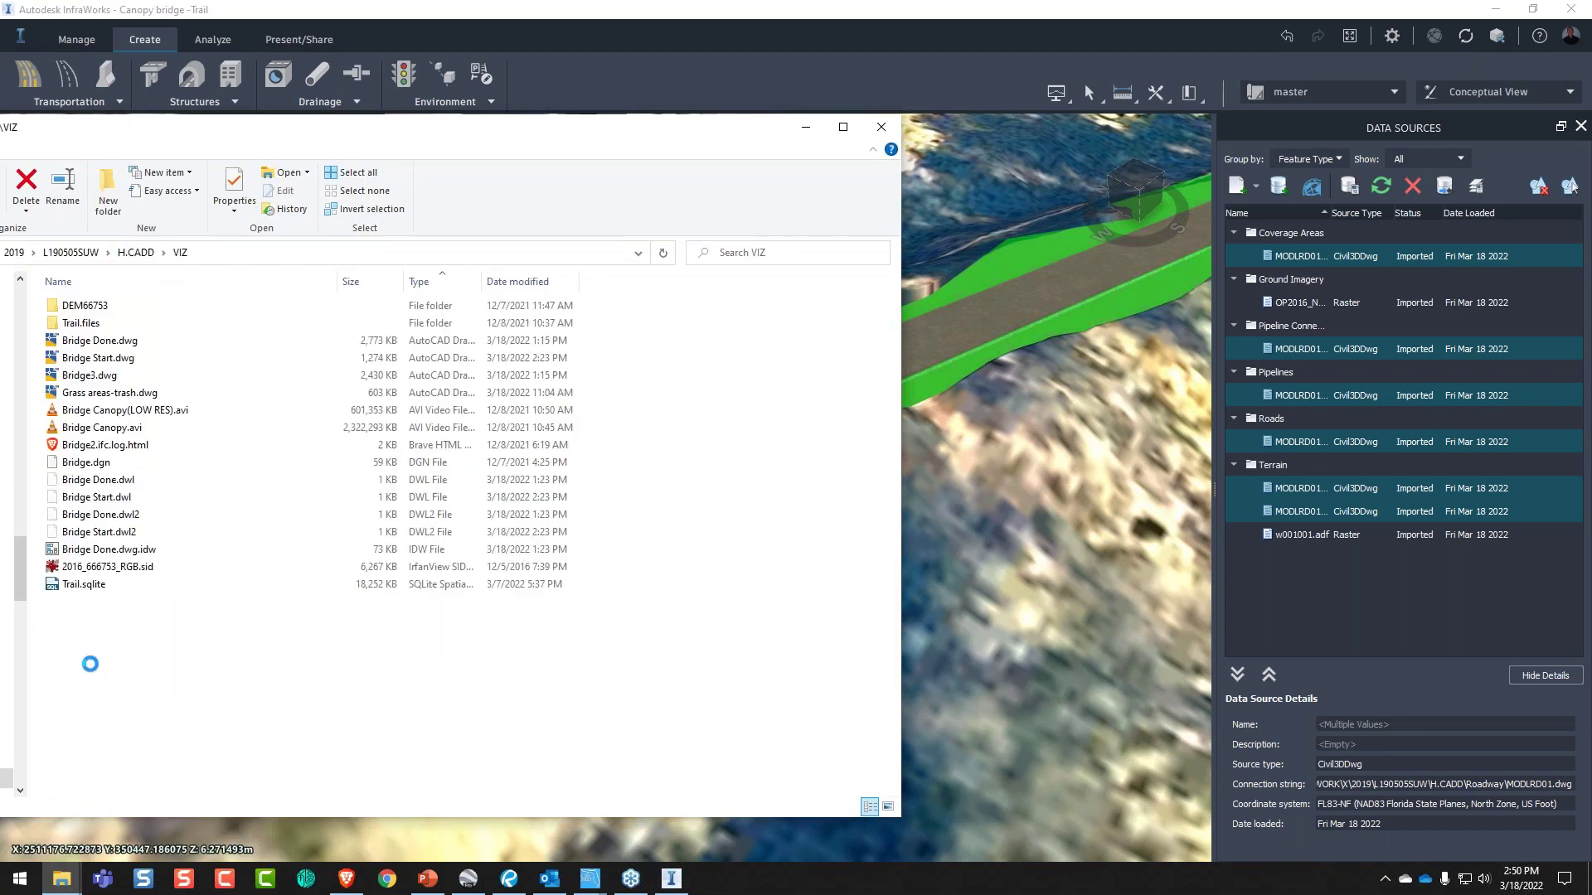
- Import Bridge Done.dwg into the InfraWorks model as AutoCAD DWG (3D Objects), without applying that choice to the next files
{"action": "left_click", "coordinate": [155, 341]}
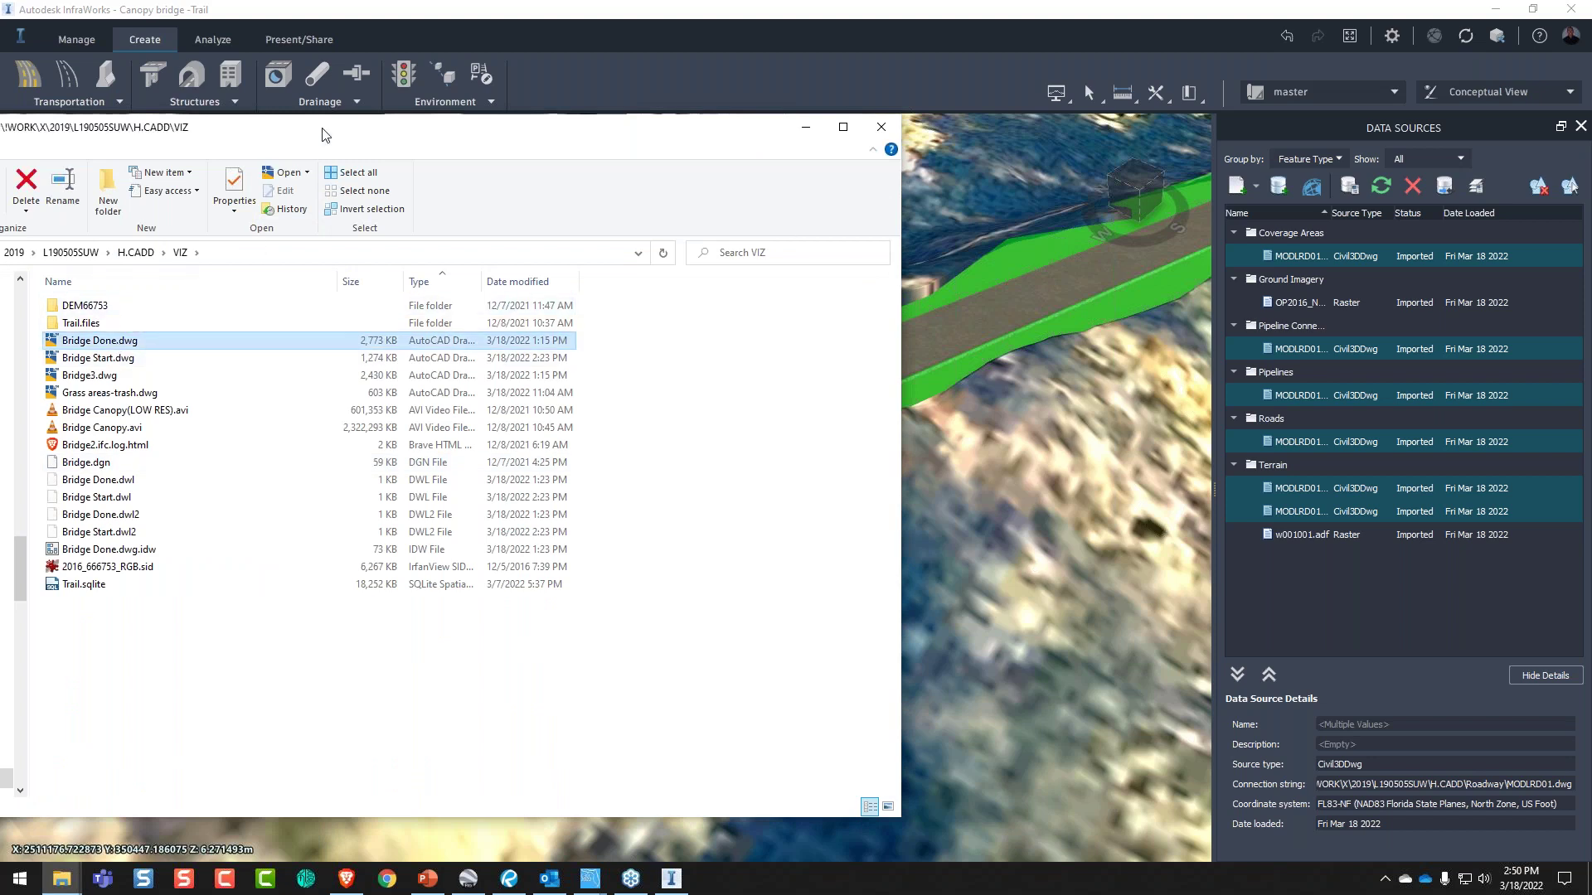
{"action": "left_click_drag", "start_coordinate": [324, 134], "coordinate": [133, 137]}
{"action": "left_click_drag", "start_coordinate": [166, 344], "coordinate": [834, 401]}
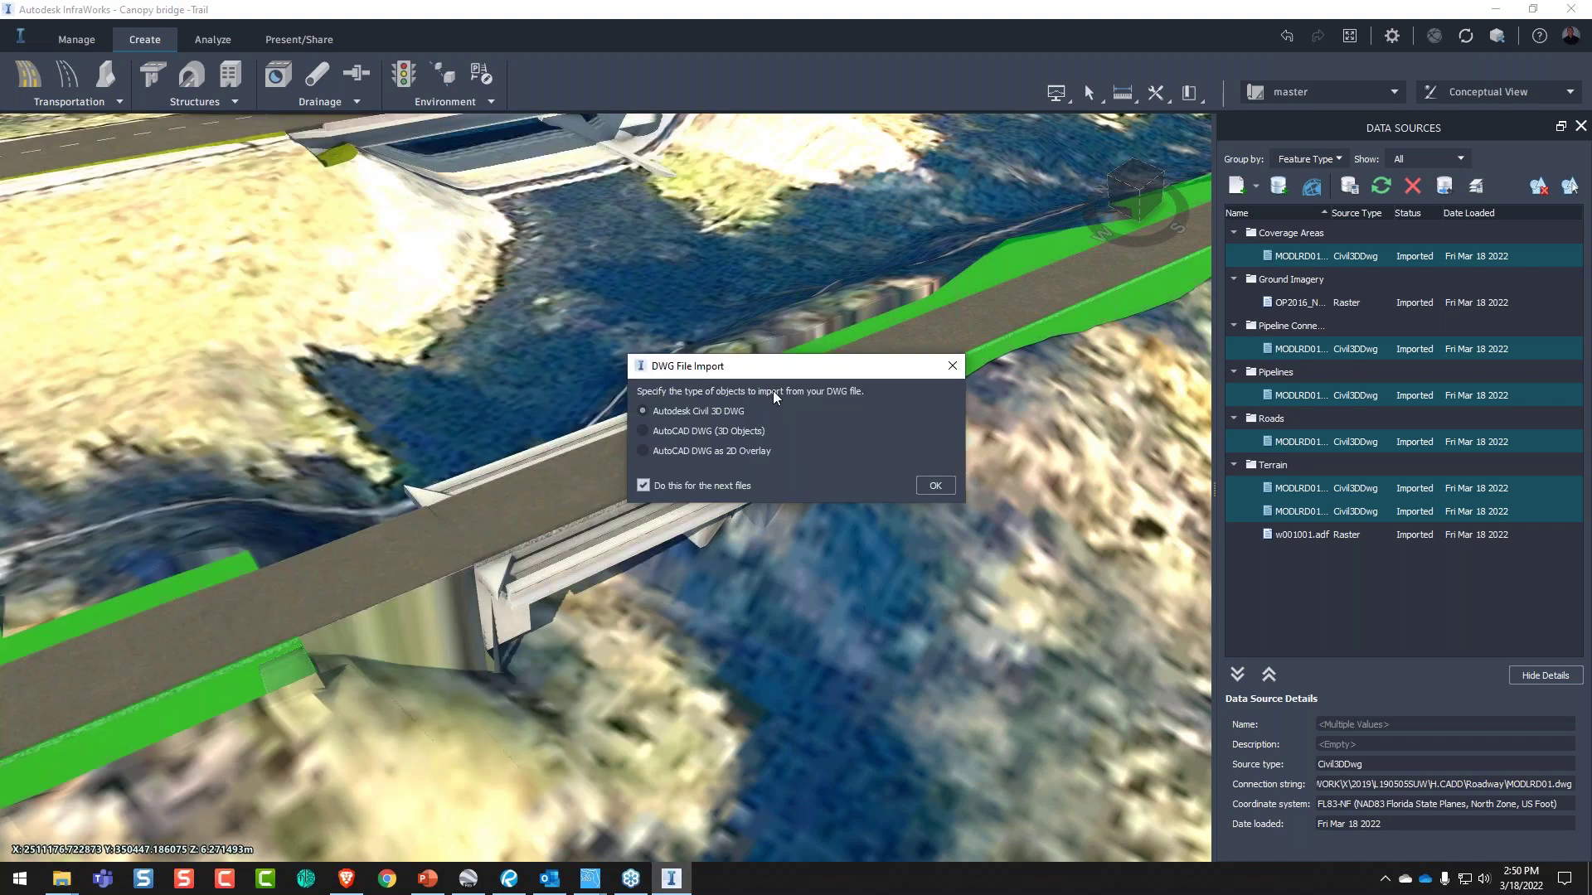
{"action": "left_click", "coordinate": [644, 431]}
{"action": "left_click", "coordinate": [643, 486]}
{"action": "left_click", "coordinate": [943, 487]}
{"action": "left_click", "coordinate": [880, 458]}
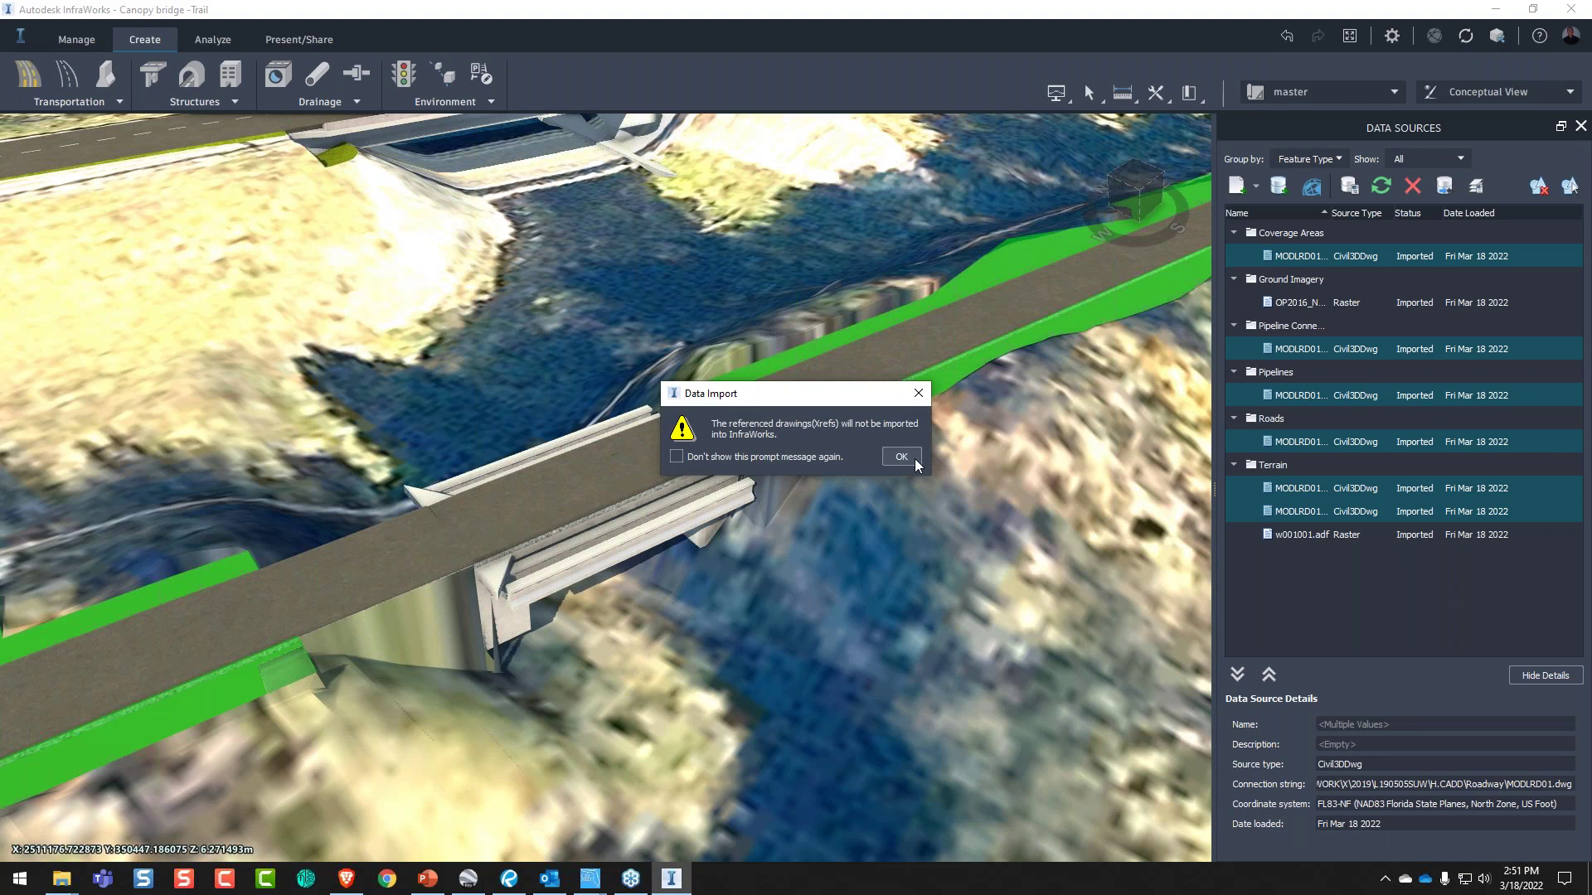
{"action": "left_click", "coordinate": [914, 459]}
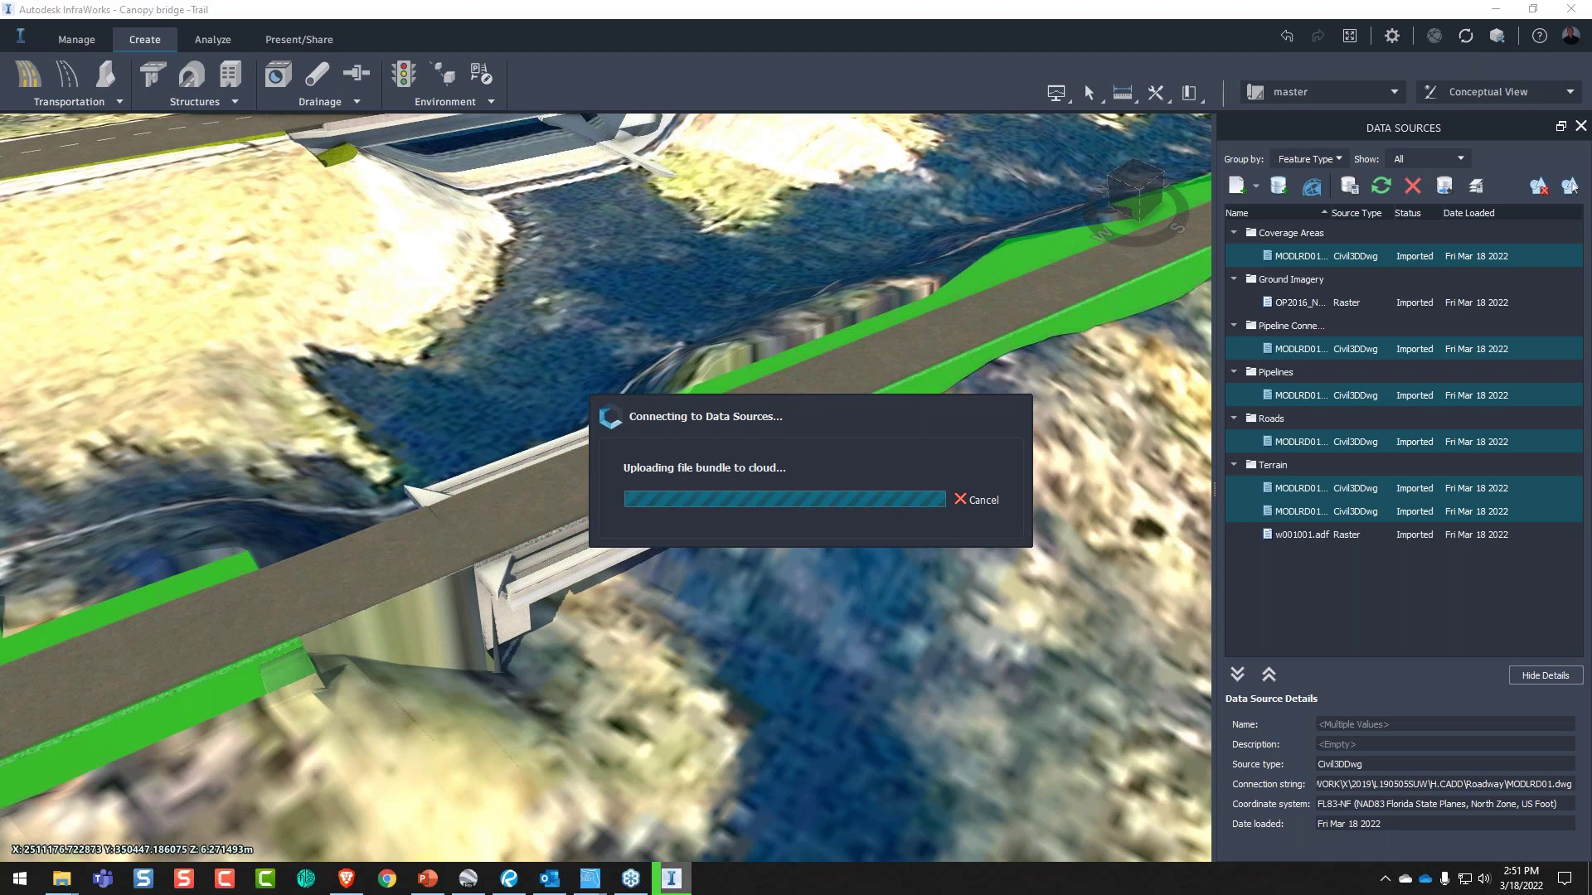
{"action": "left_click_drag", "start_coordinate": [0, 134], "coordinate": [362, 129]}
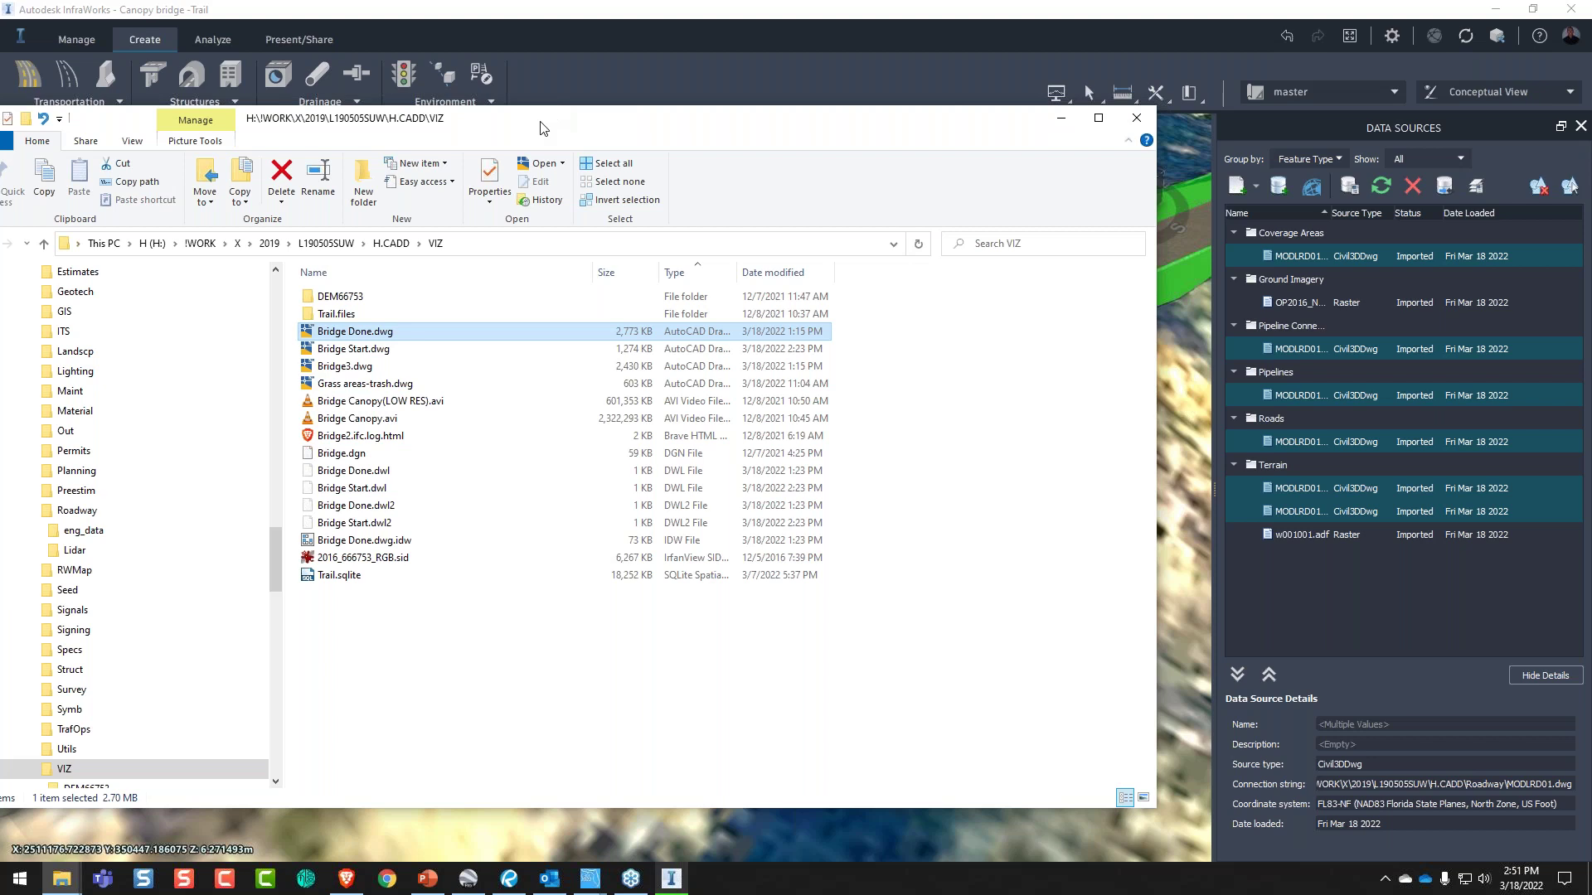
{"action": "left_click_drag", "start_coordinate": [543, 129], "coordinate": [0, 129]}
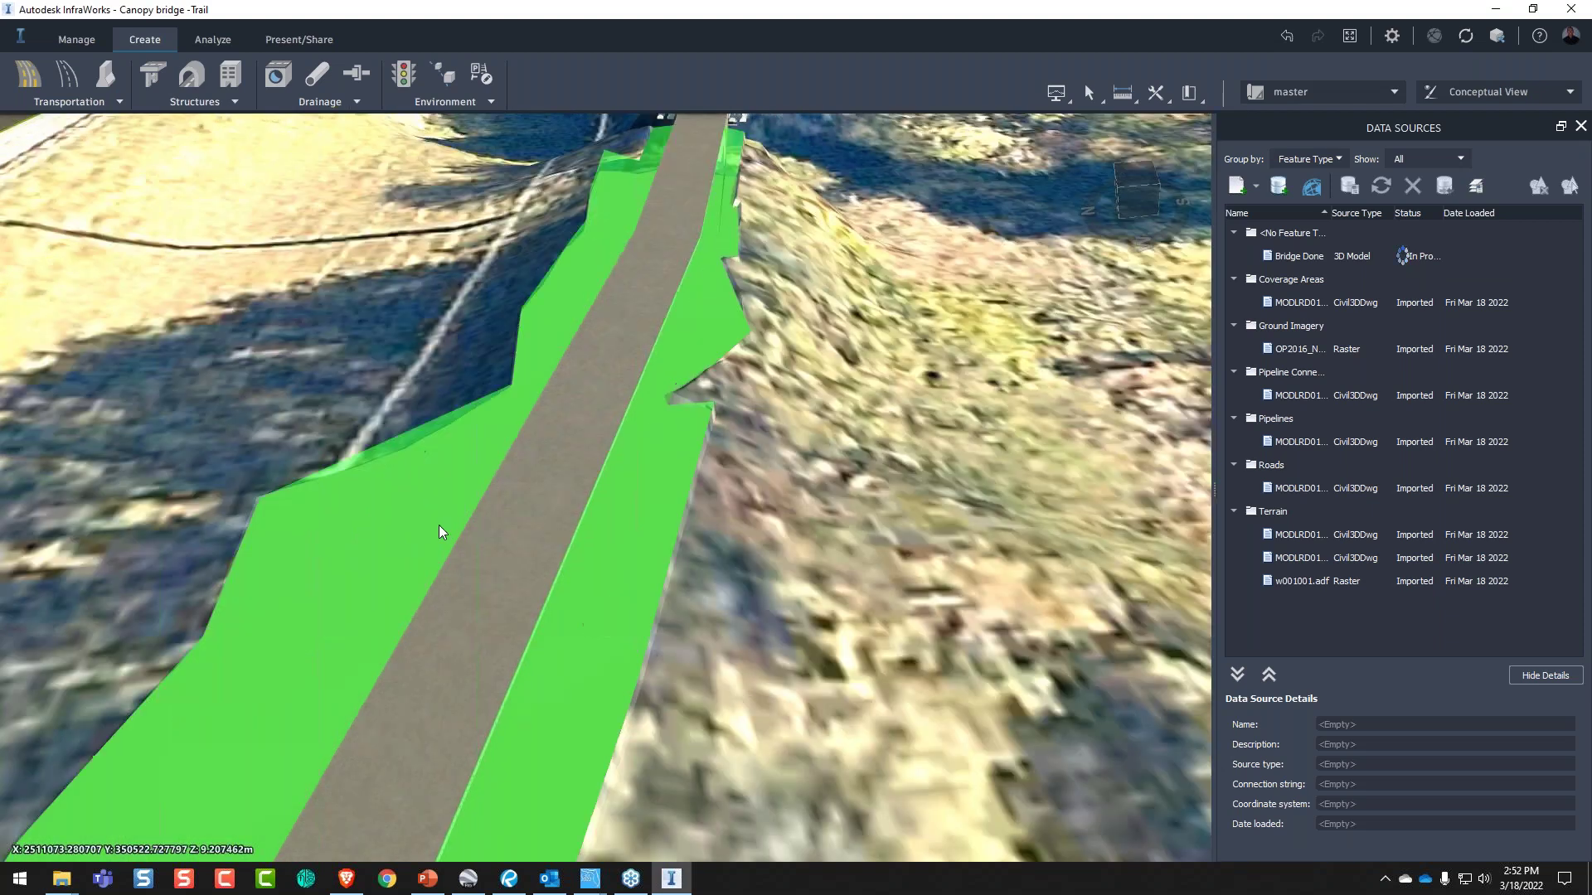
- Set the grading material of the GREENWAY PATH trail road to Material/Terrain/Grass
{"action": "left_click", "coordinate": [440, 525]}
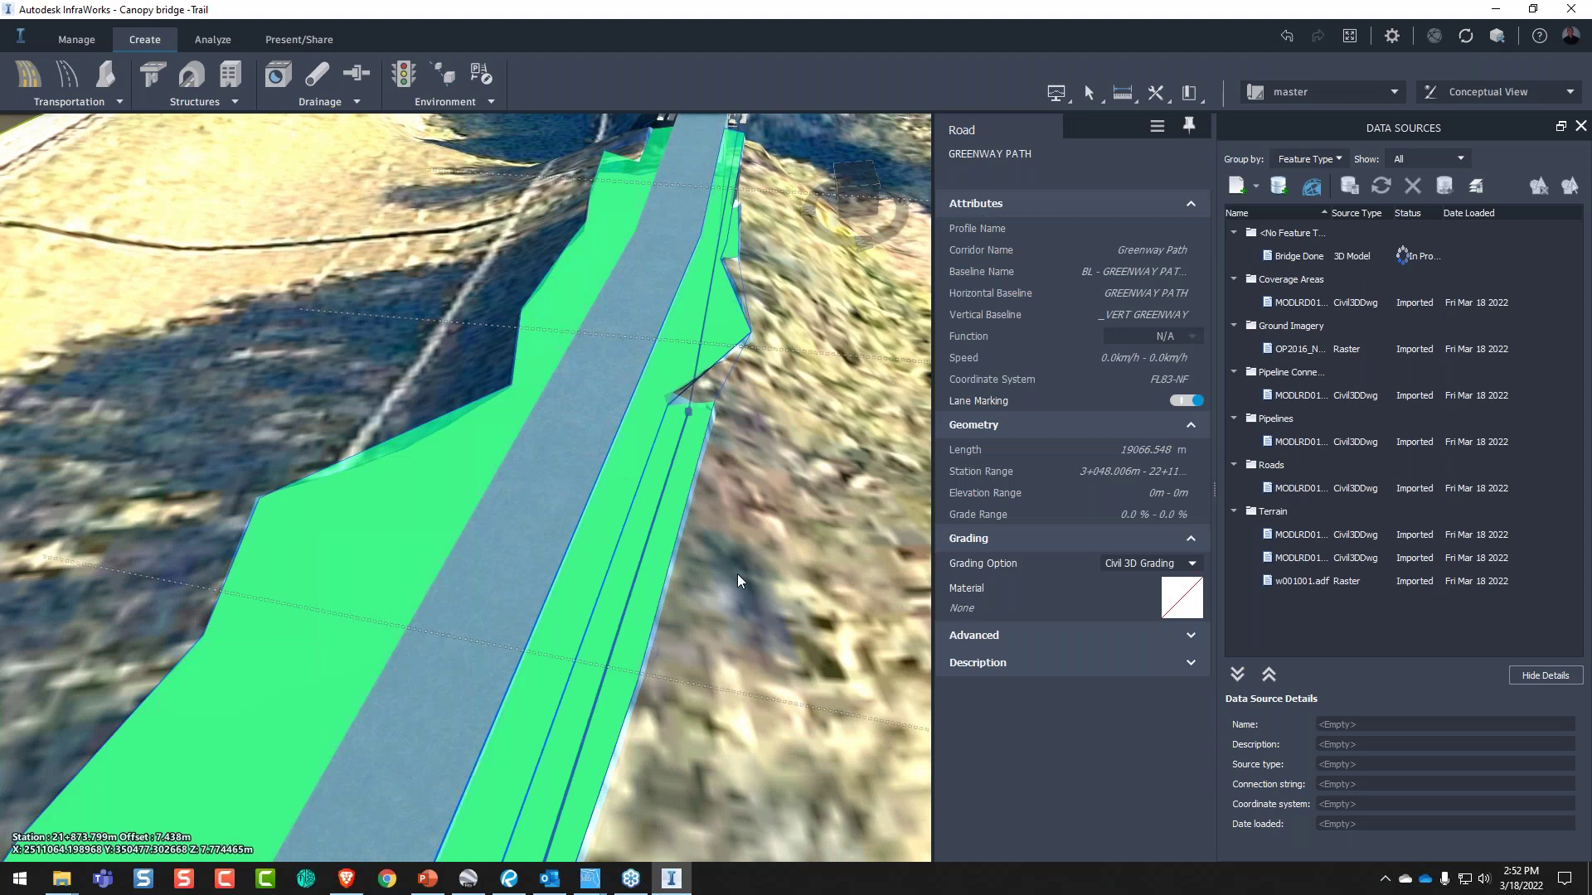
{"action": "left_click", "coordinate": [1163, 615]}
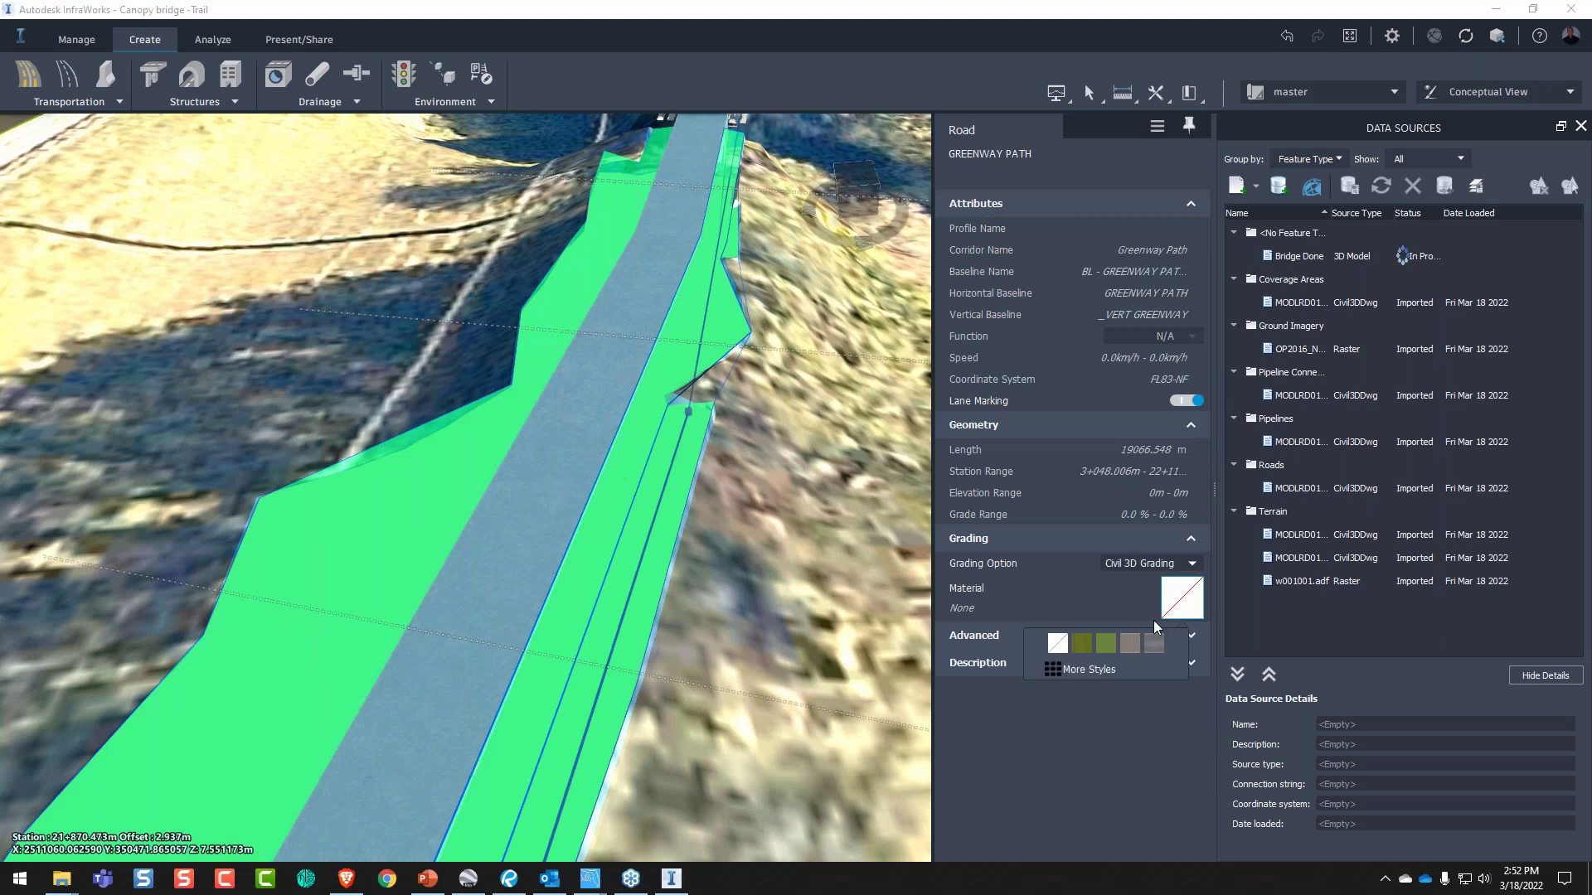
{"action": "left_click", "coordinate": [1106, 643]}
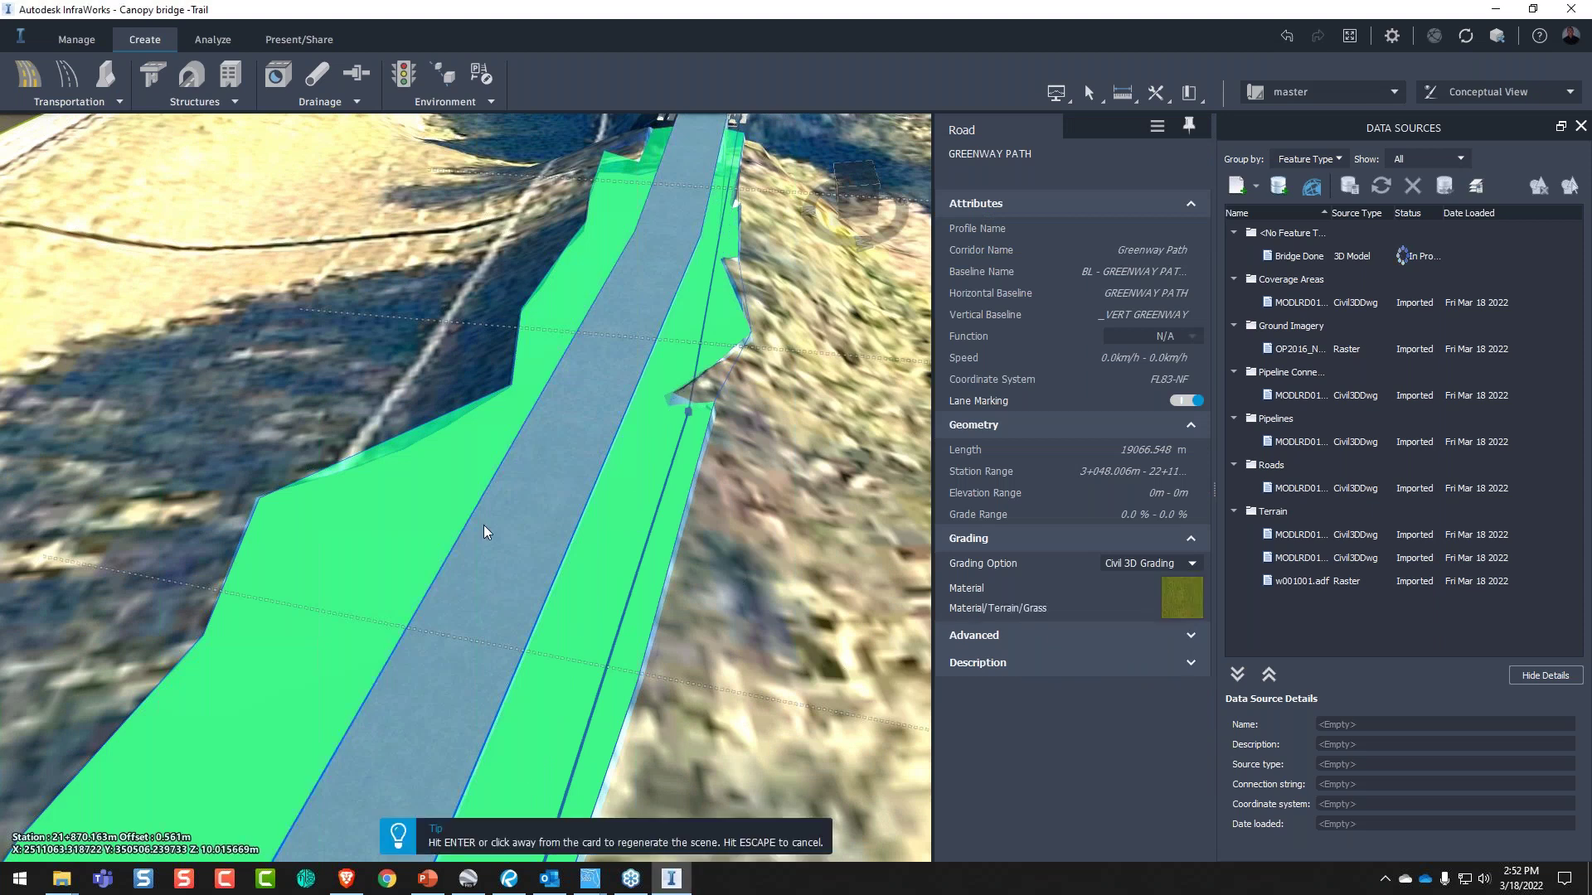
{"action": "left_click", "coordinate": [484, 524]}
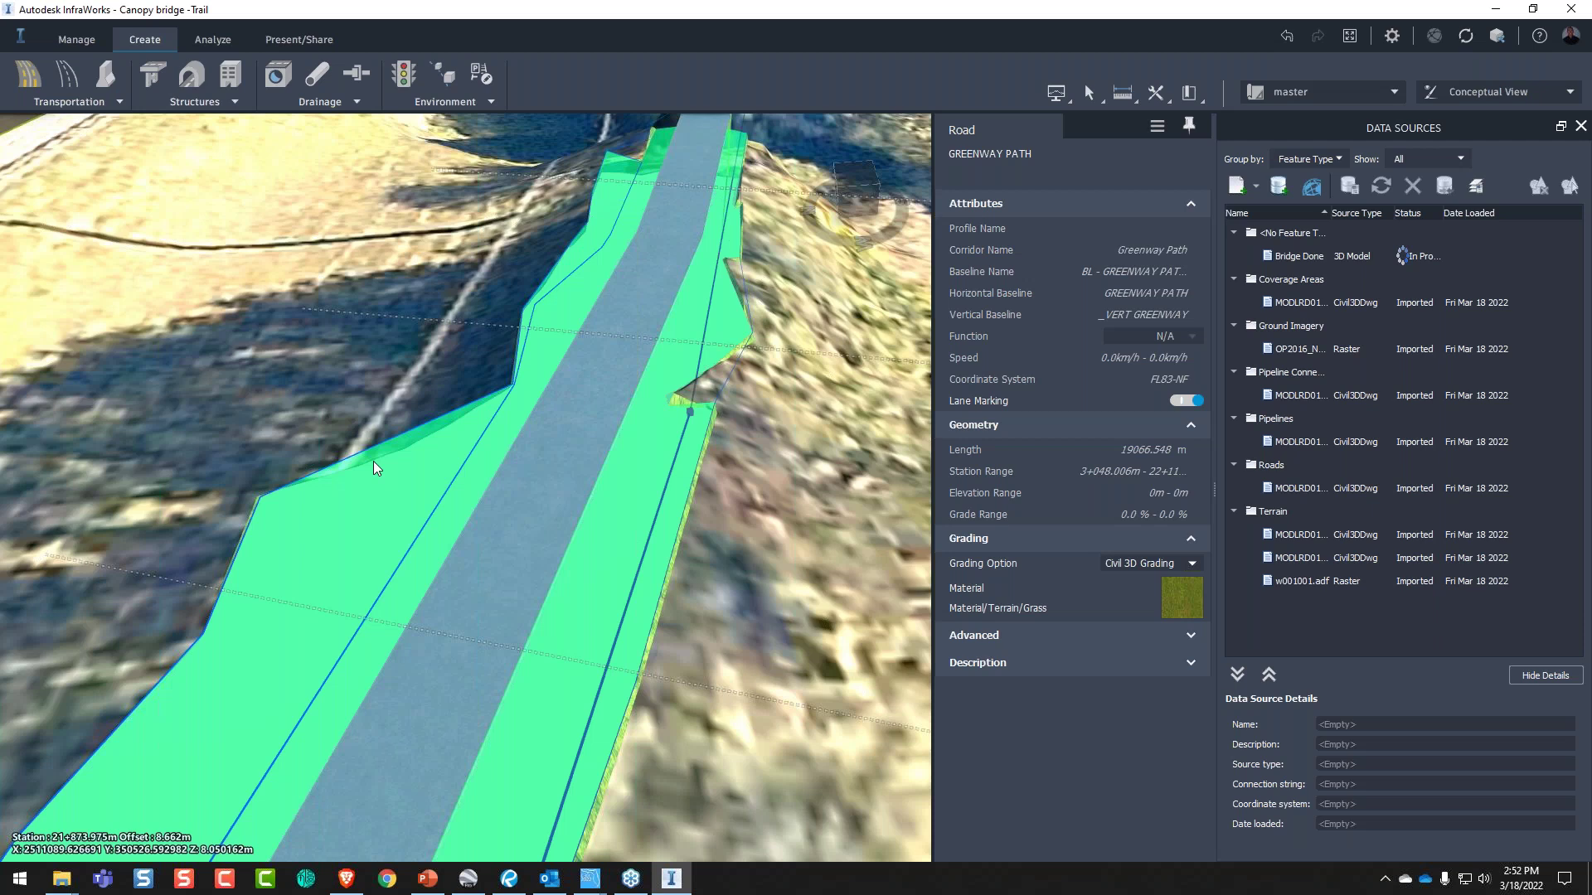
{"action": "key", "text": "Escape"}
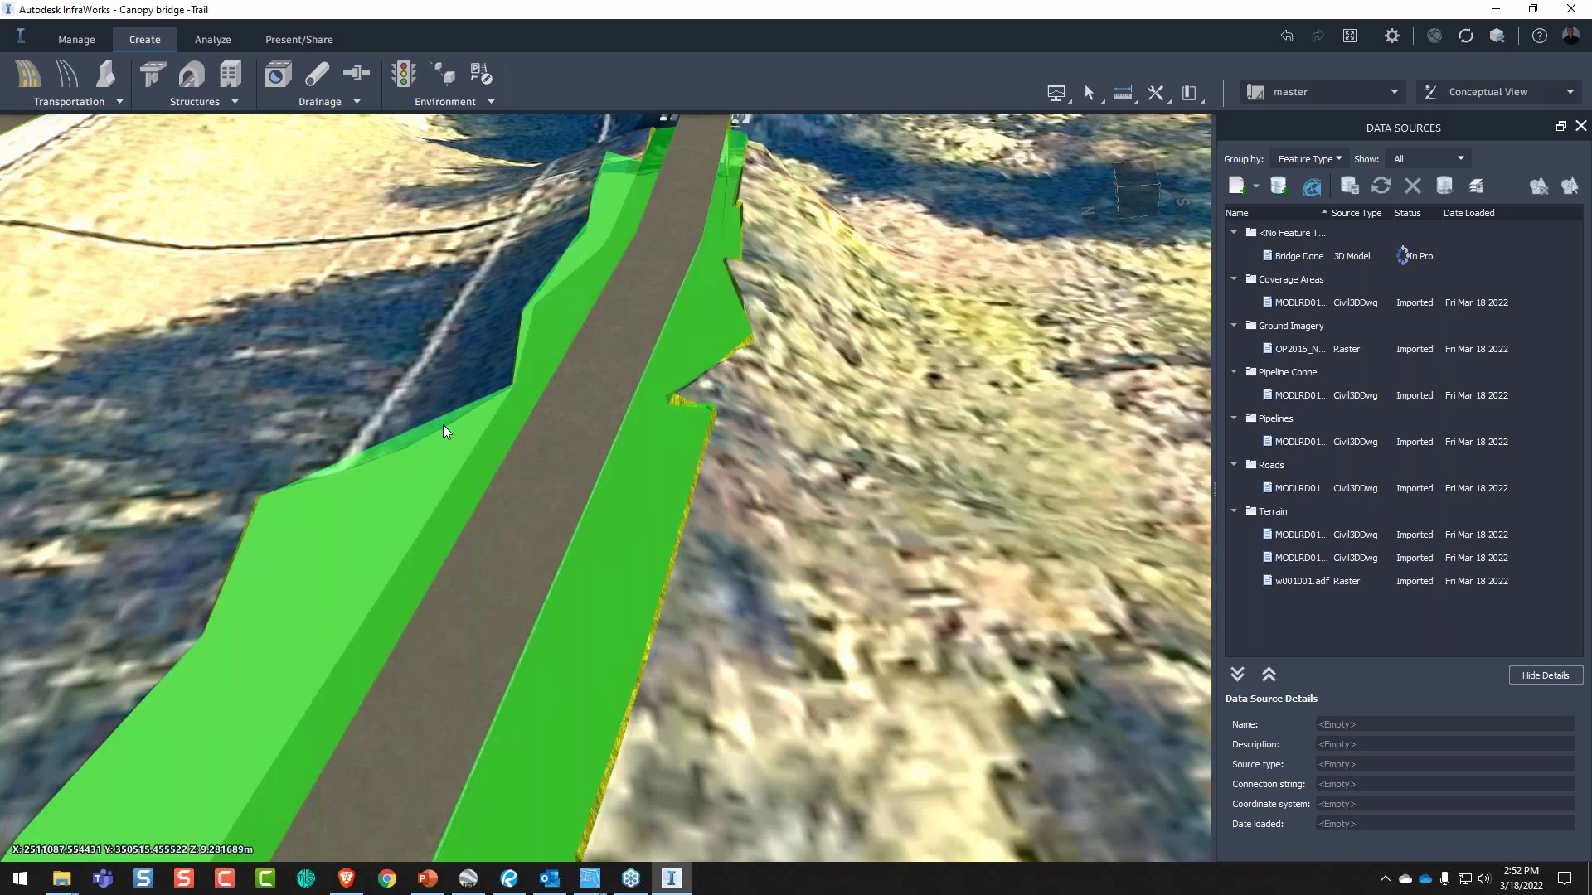
- Override the material of the trail's LT_PANEL component with Material/Terrain/Grass
{"action": "left_click", "coordinate": [443, 424]}
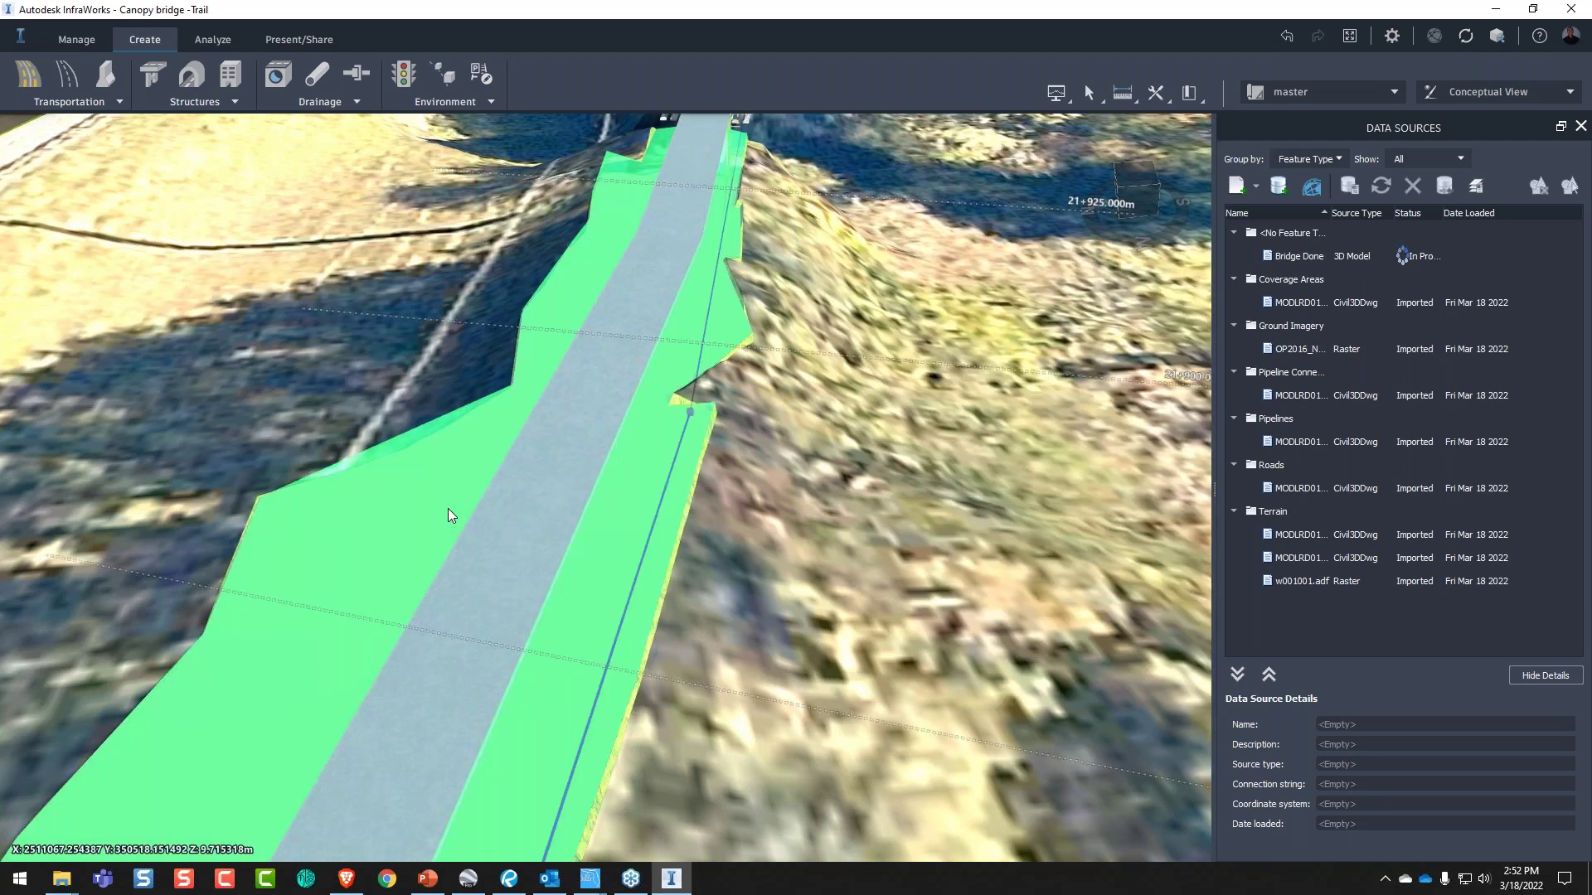
{"action": "left_click", "coordinate": [448, 509]}
{"action": "left_click", "coordinate": [1196, 536]}
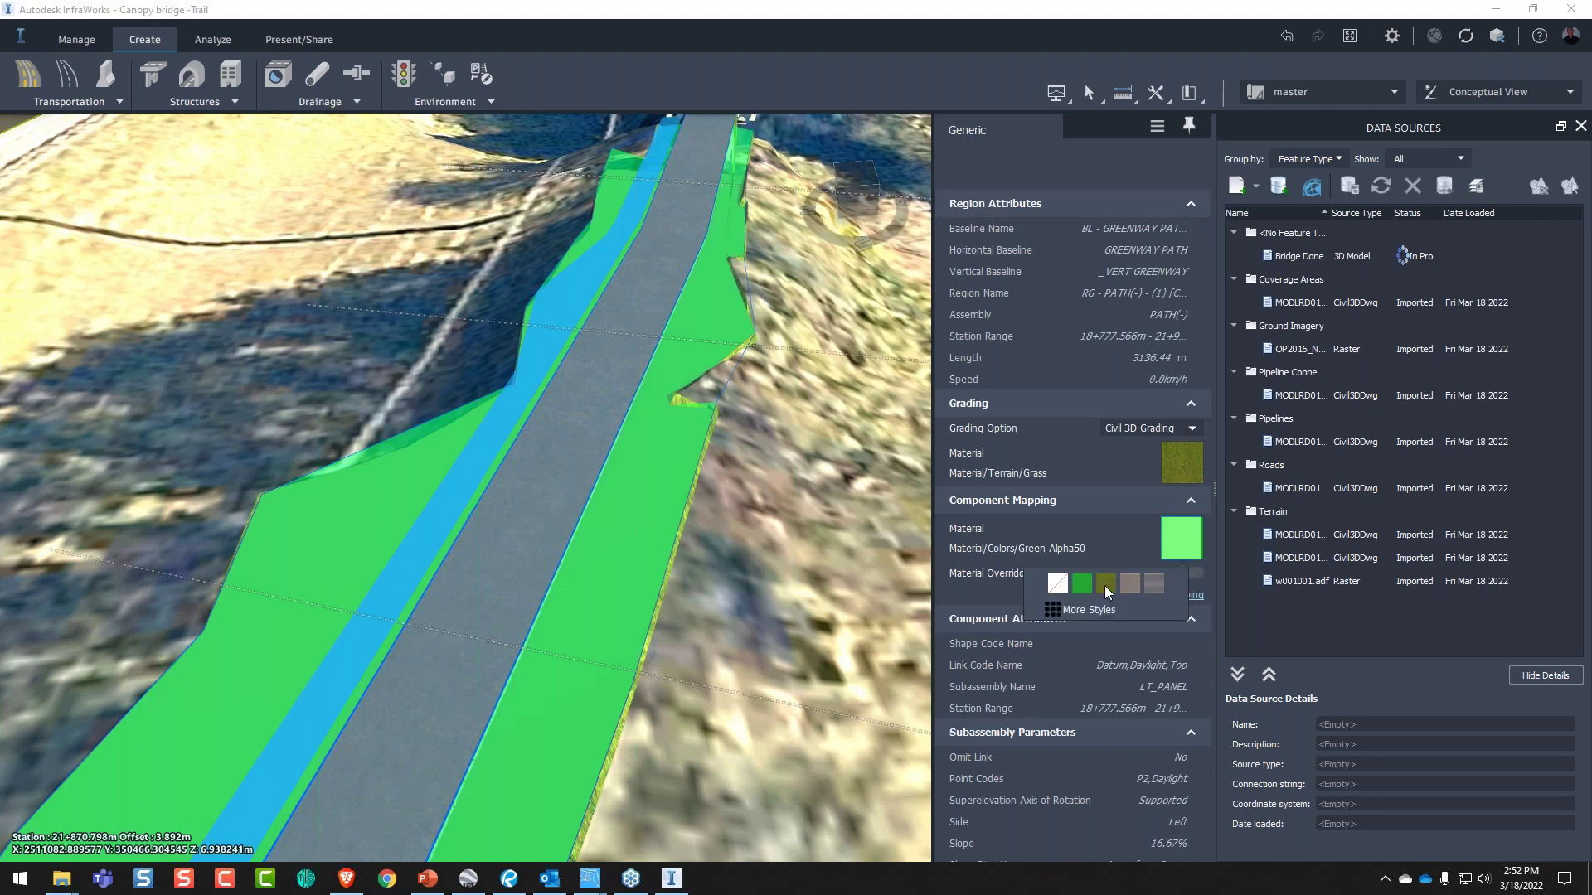
{"action": "left_click", "coordinate": [1105, 585]}
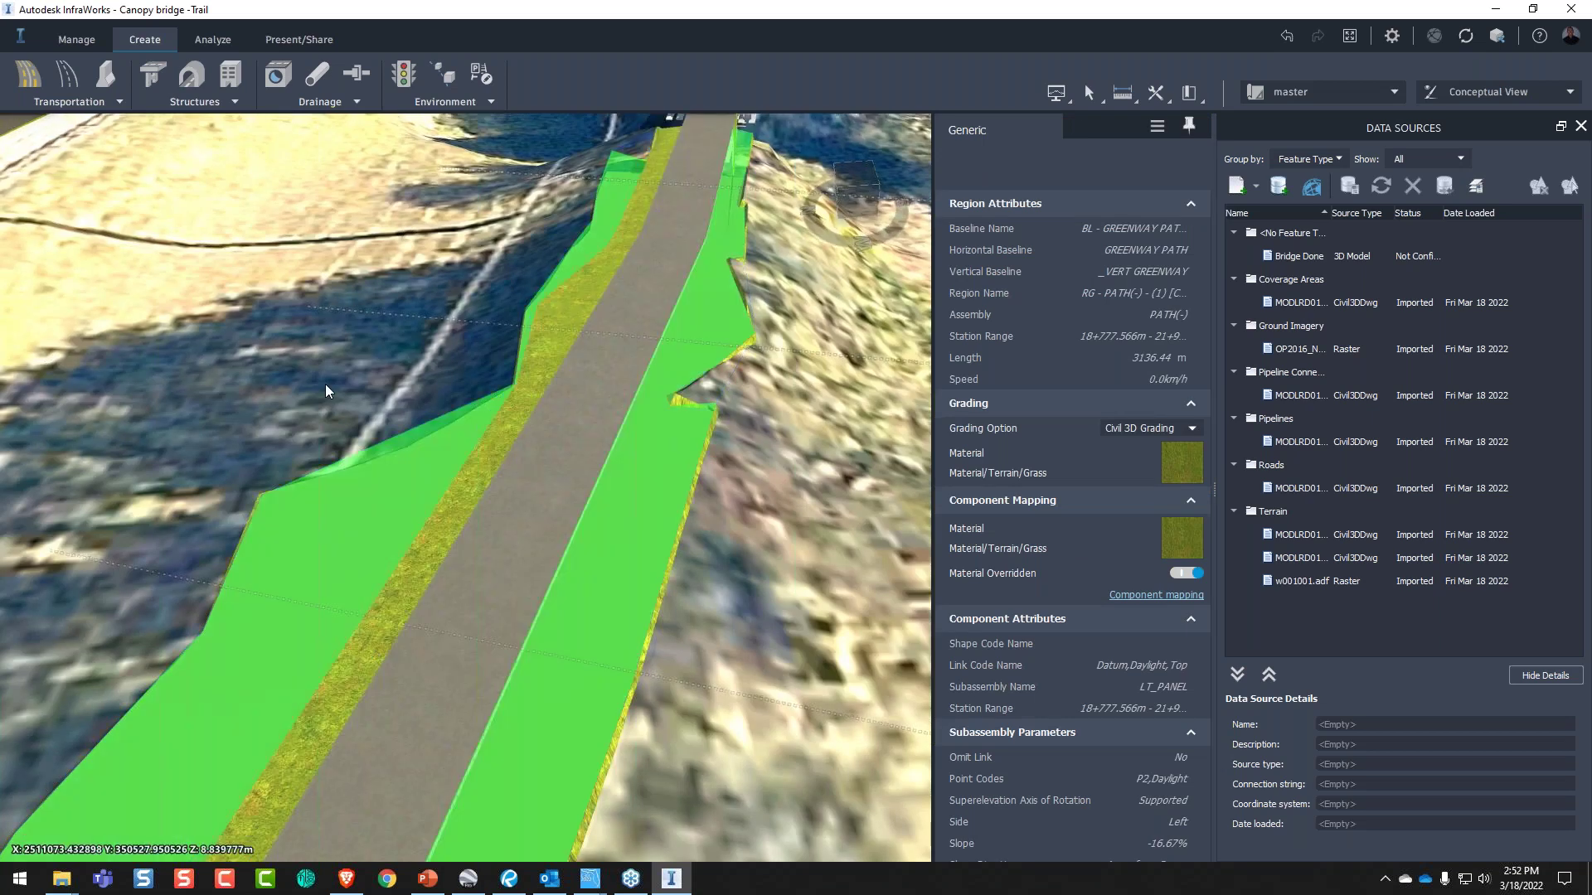
{"action": "left_click", "coordinate": [325, 385]}
- Try to override the trail's left slope-to-surface component with Material/Terrain/Grass and accept the component mapping
{"action": "left_click", "coordinate": [331, 542]}
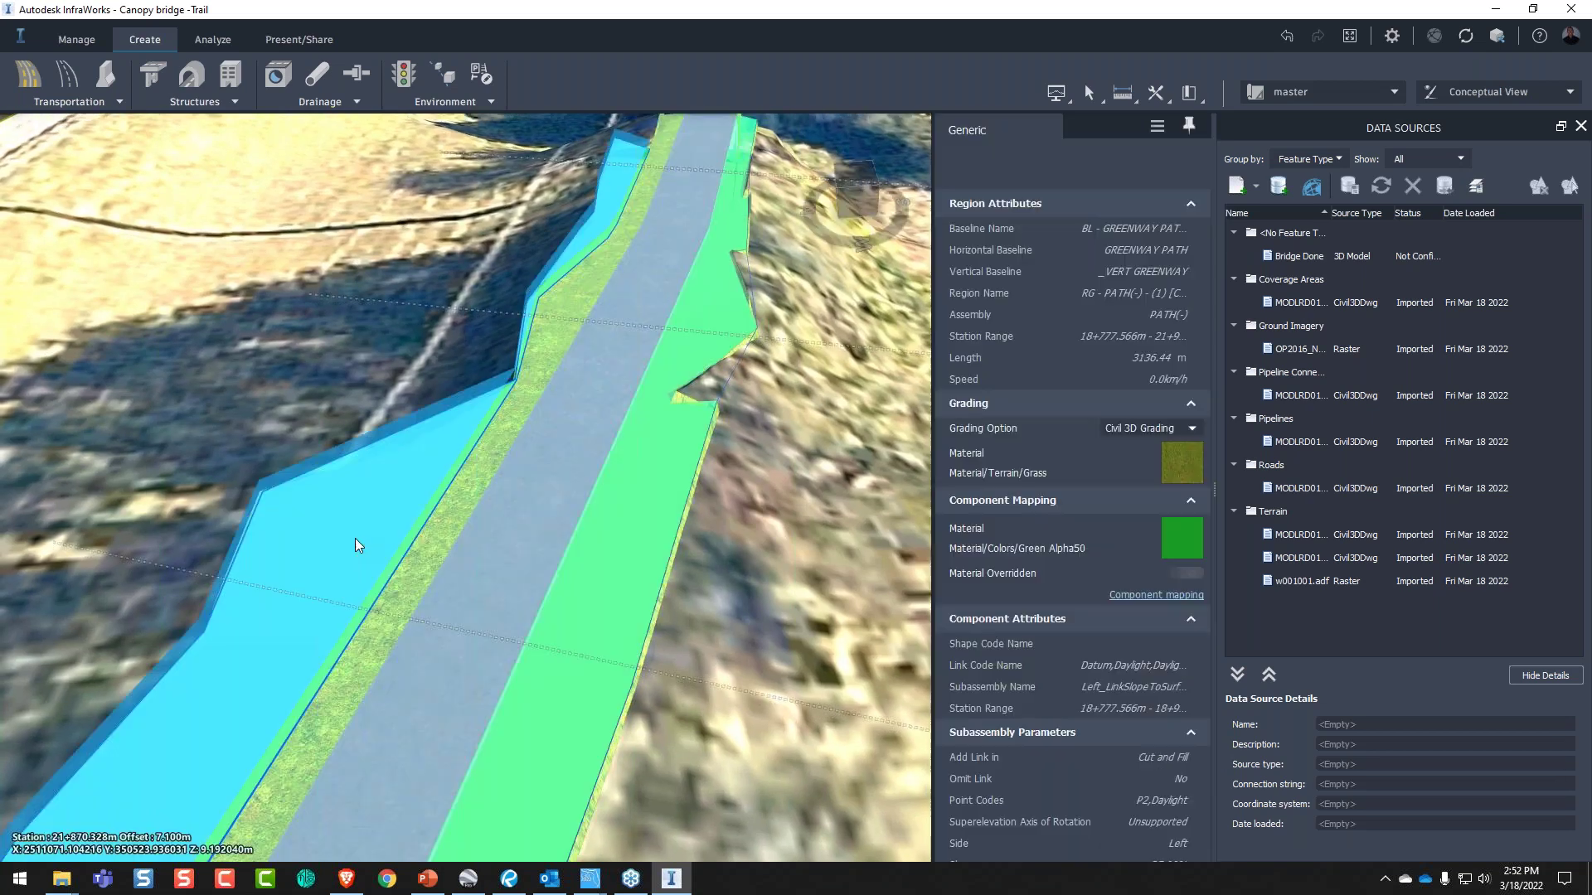
{"action": "left_click", "coordinate": [1181, 538]}
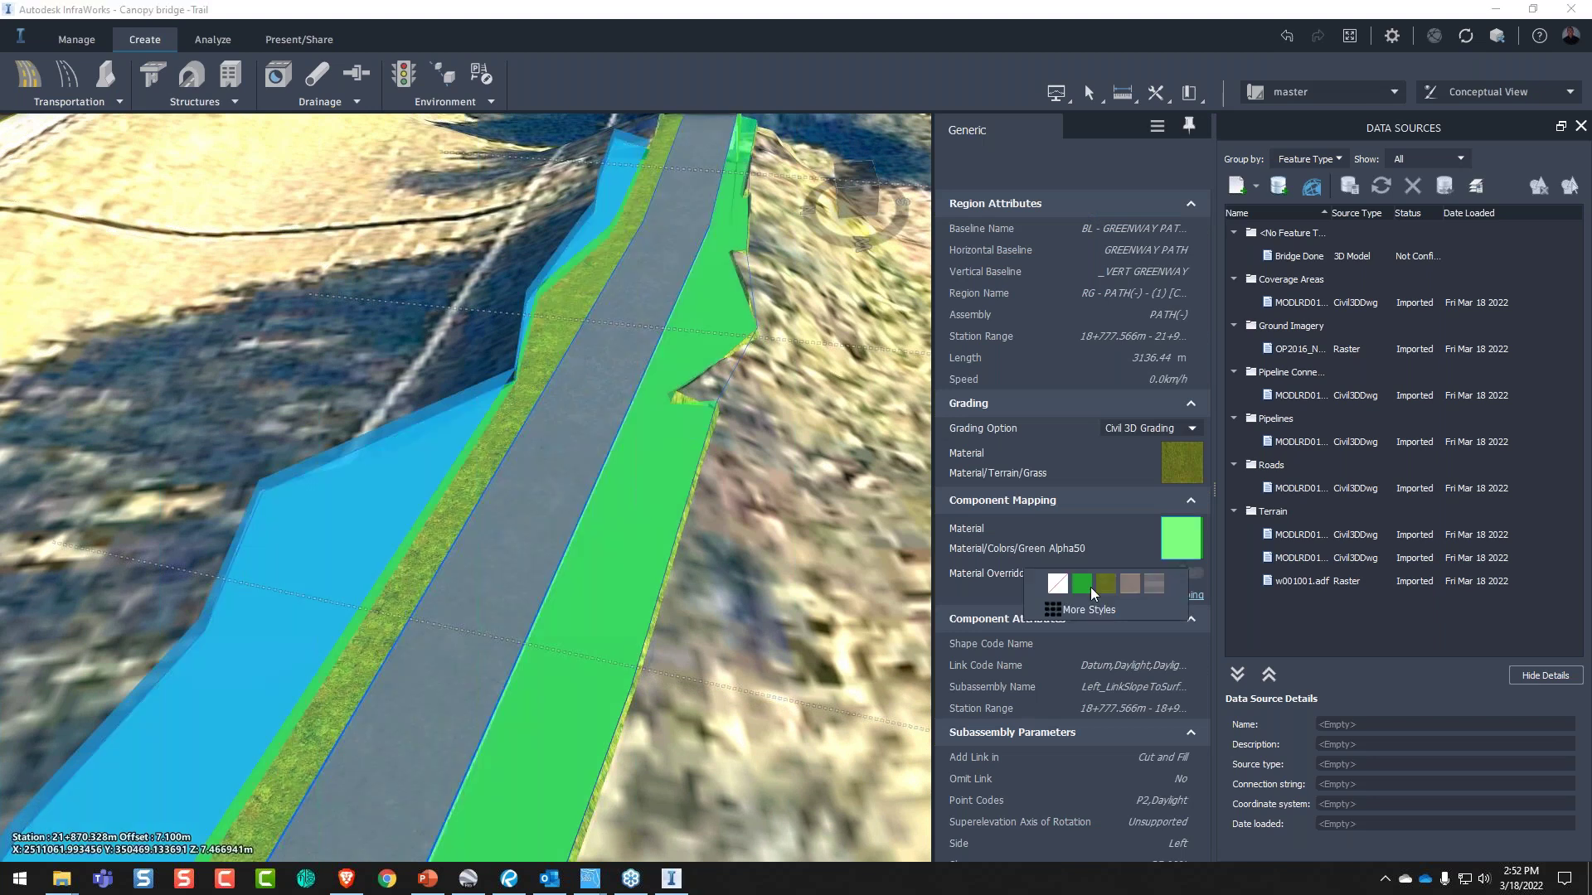
{"action": "left_click", "coordinate": [1104, 584]}
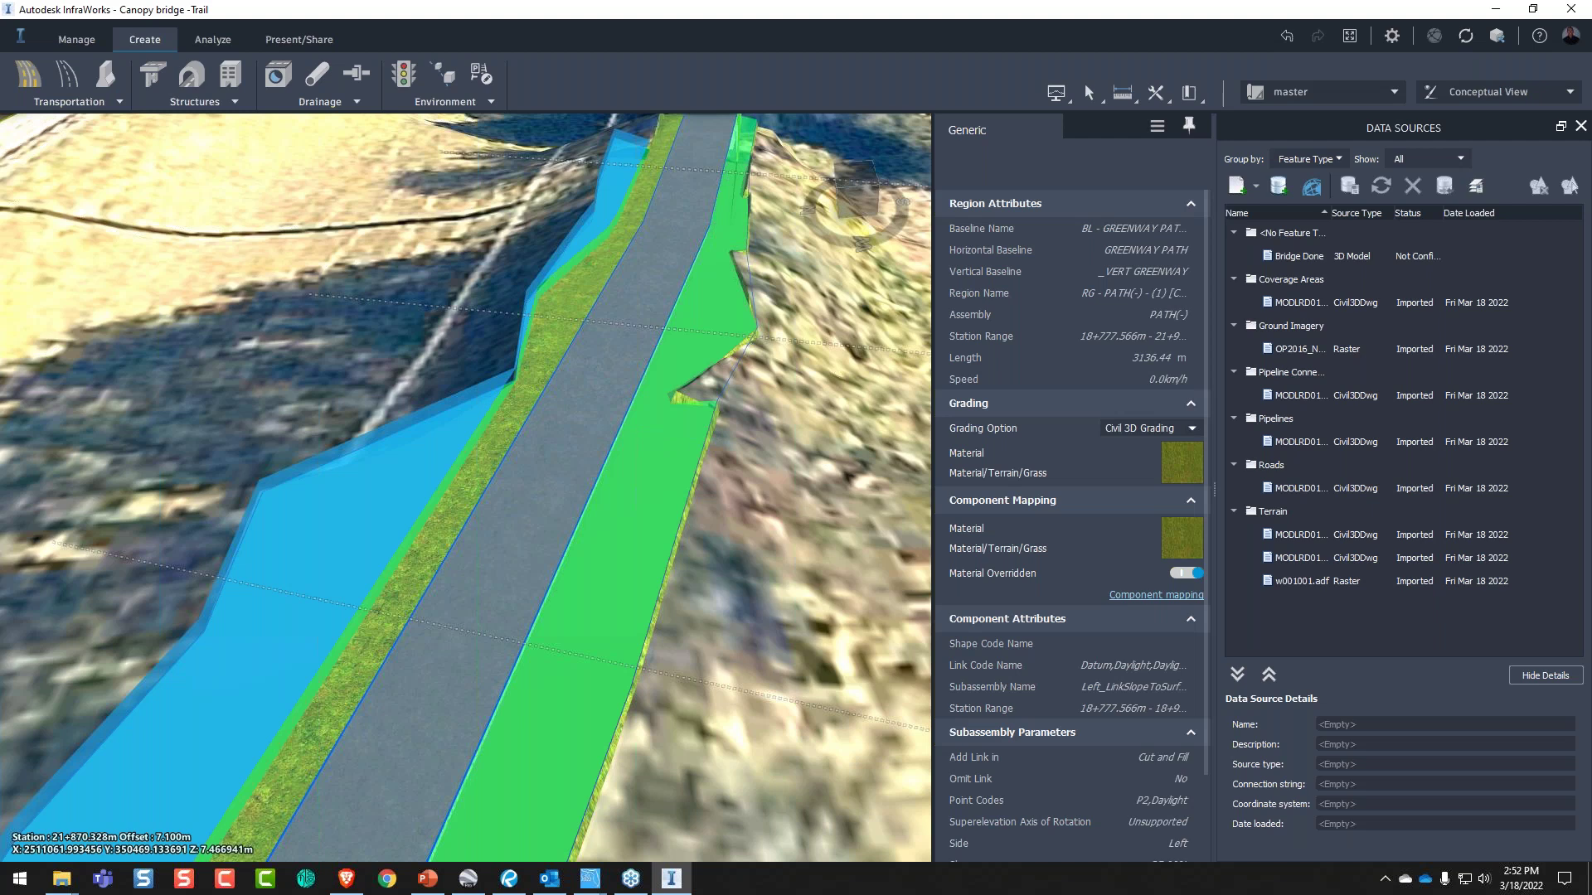
{"action": "left_click", "coordinate": [1156, 595]}
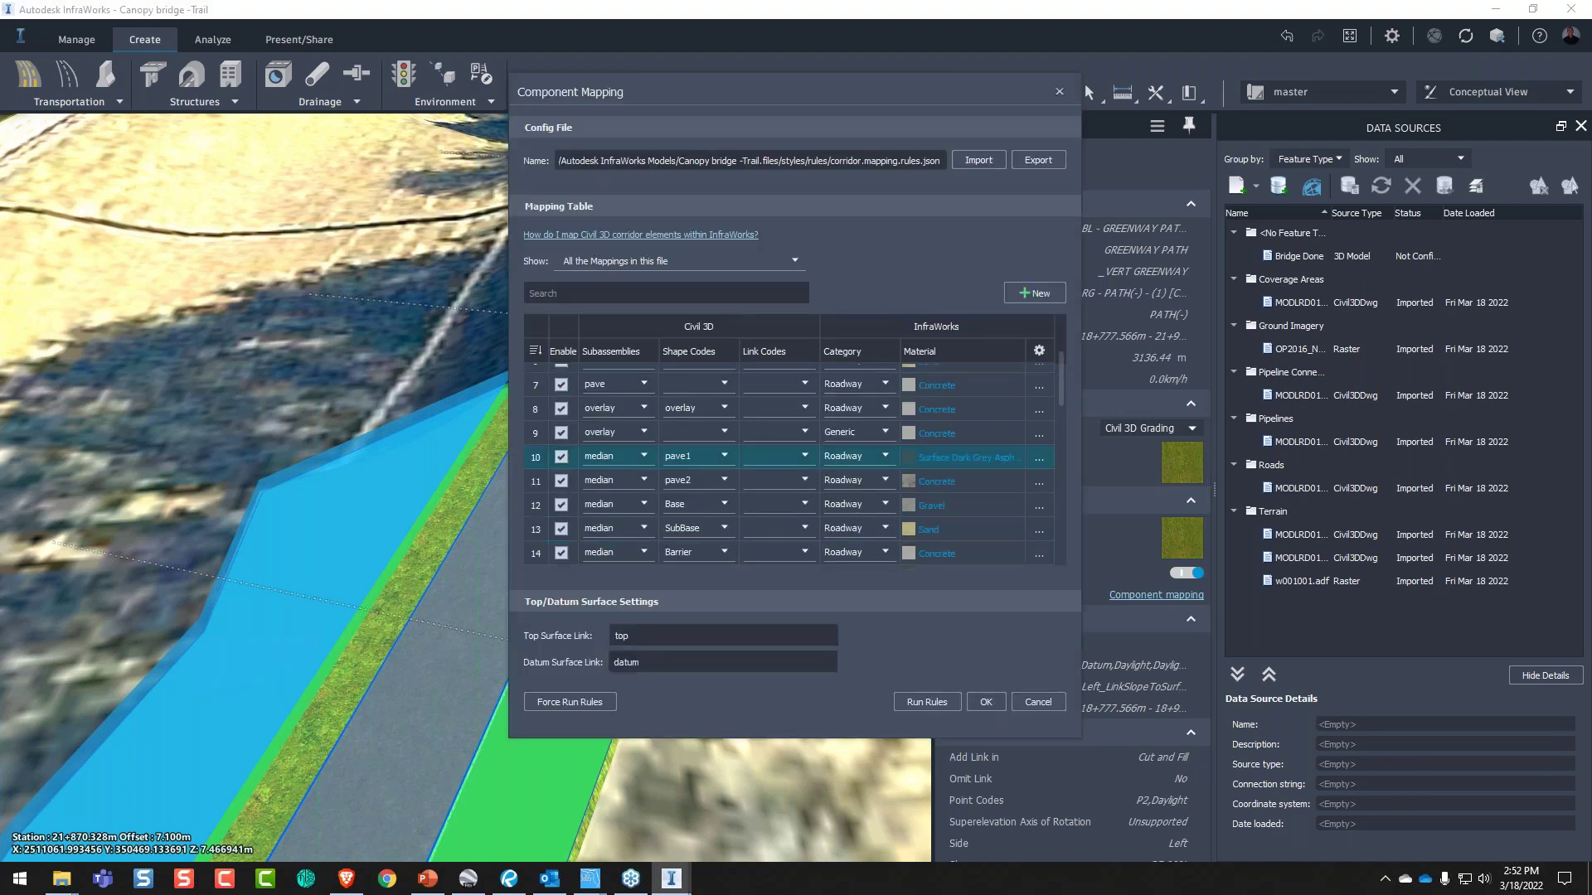
{"action": "left_click", "coordinate": [986, 702]}
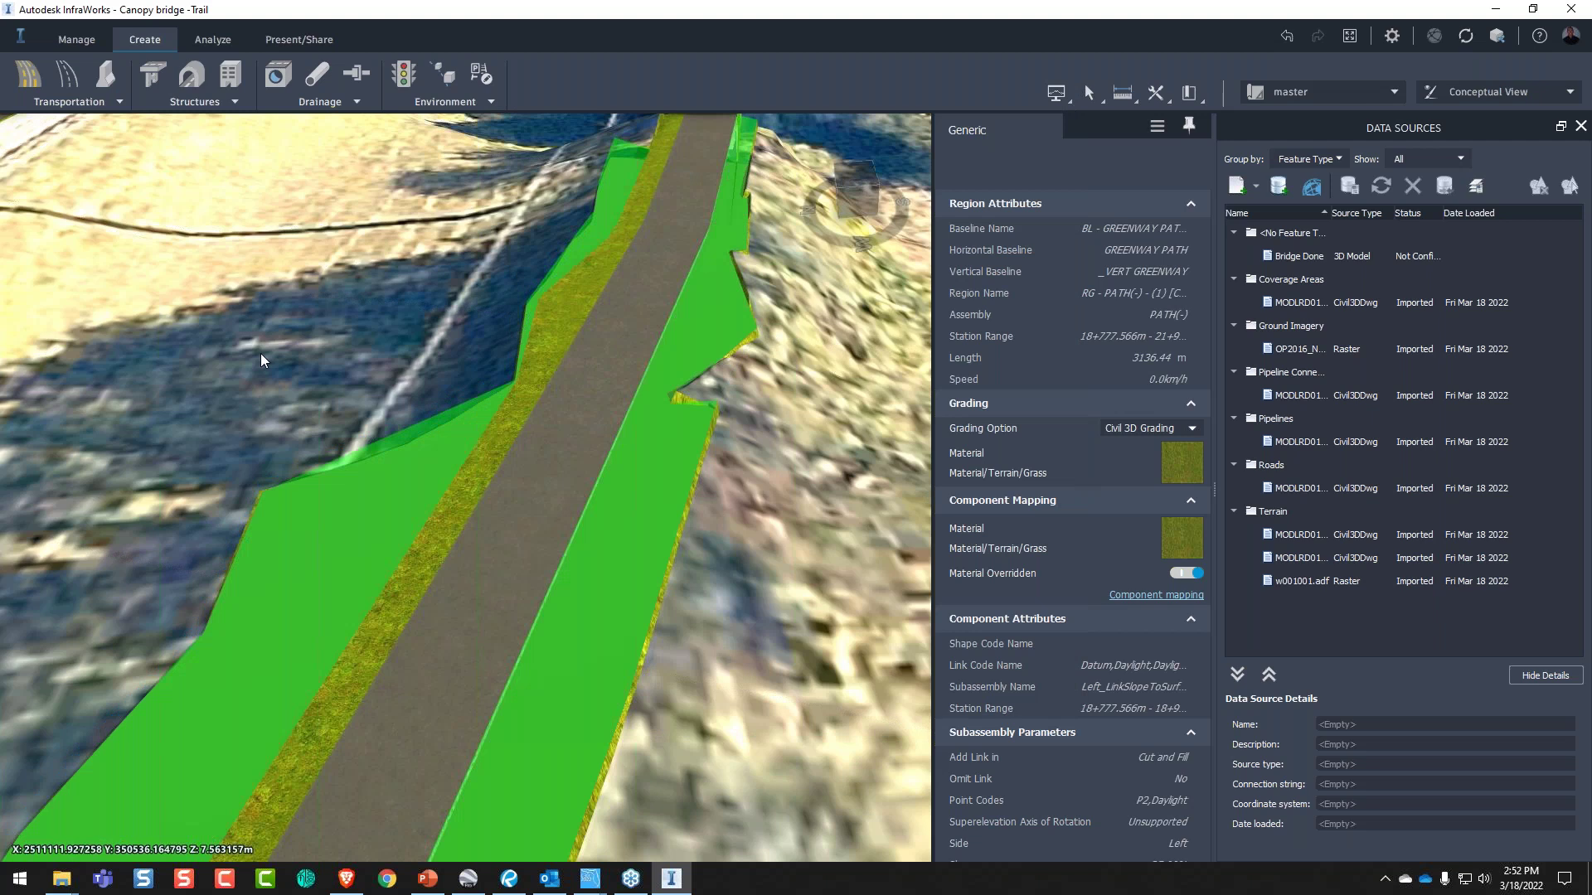
{"action": "key", "text": "Escape"}
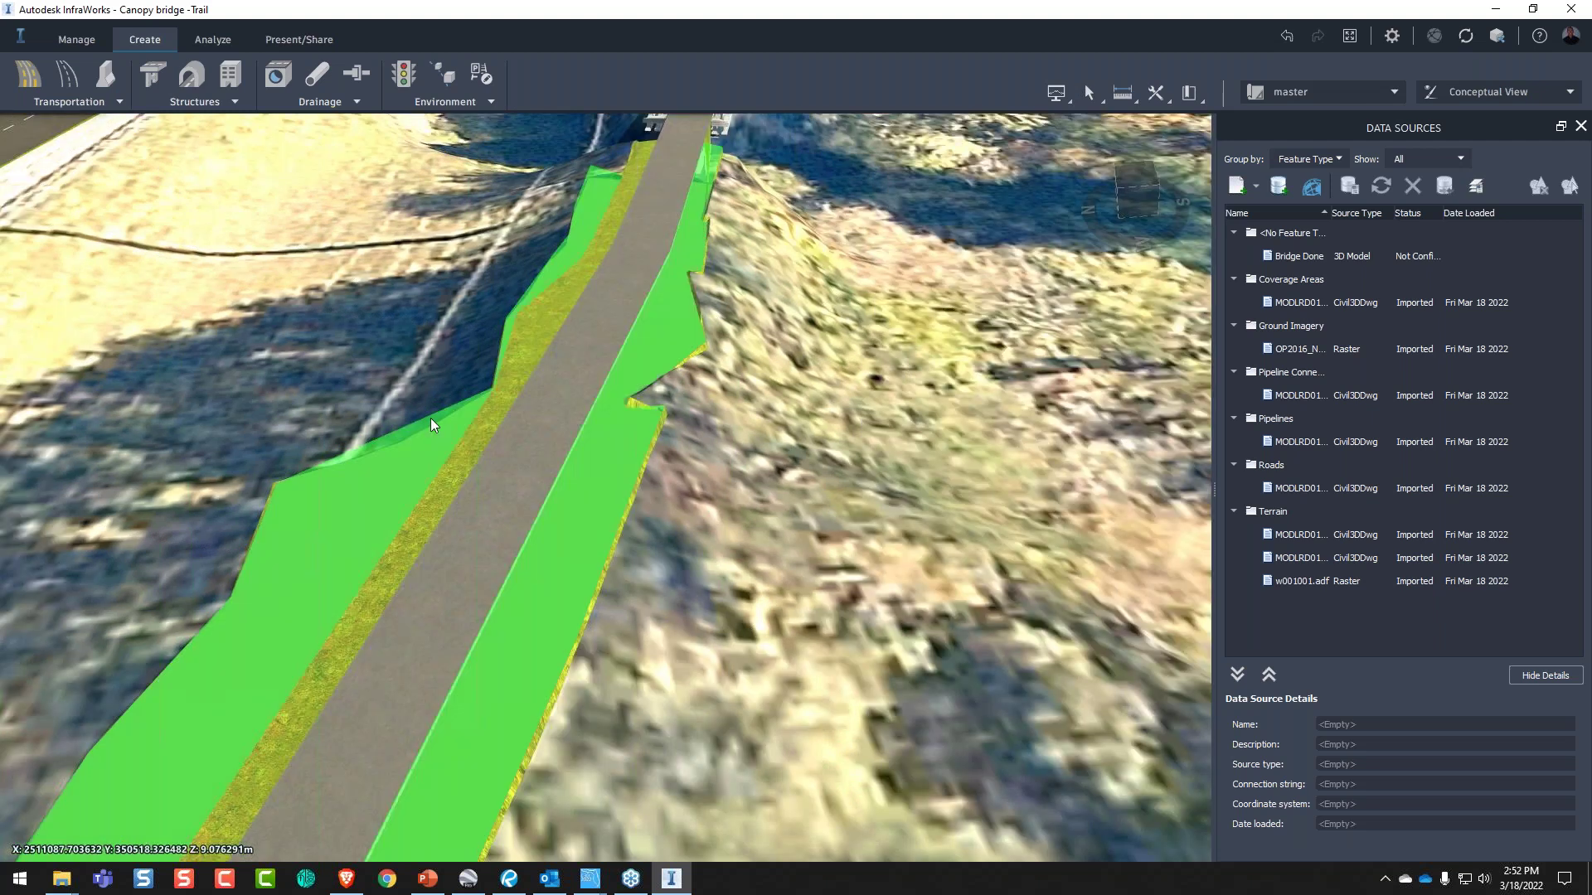
- Configure the Bridge Done data source as City Furniture and interactively place its 3D model at the trail bridge
{"action": "middle_click_drag", "start_coordinate": [765, 175], "coordinate": [1129, 328]}
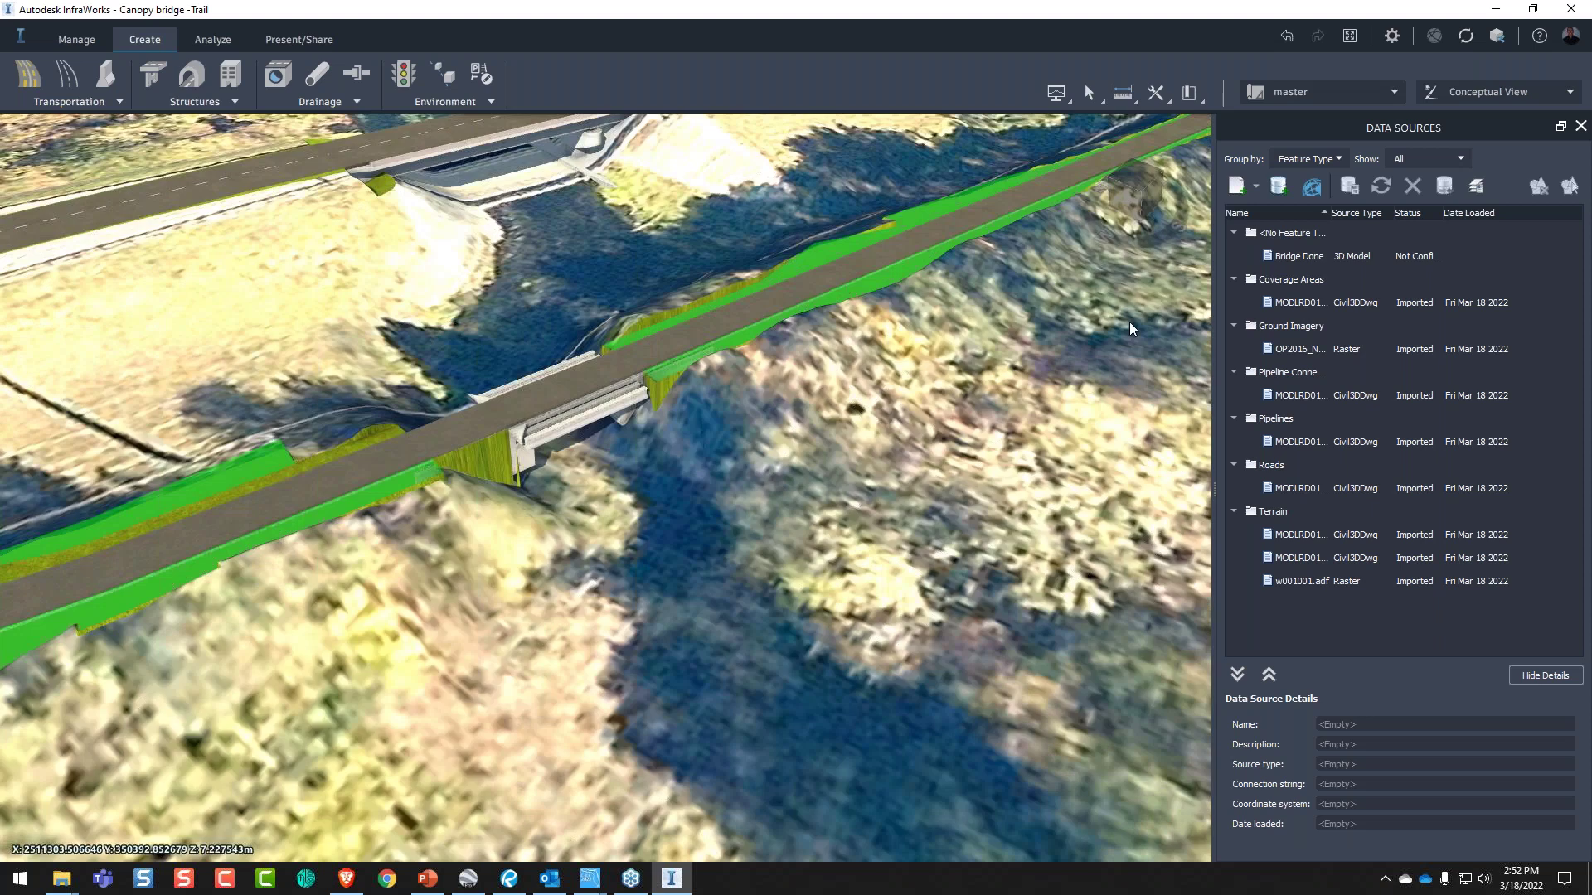
{"action": "double_click", "coordinate": [1298, 256]}
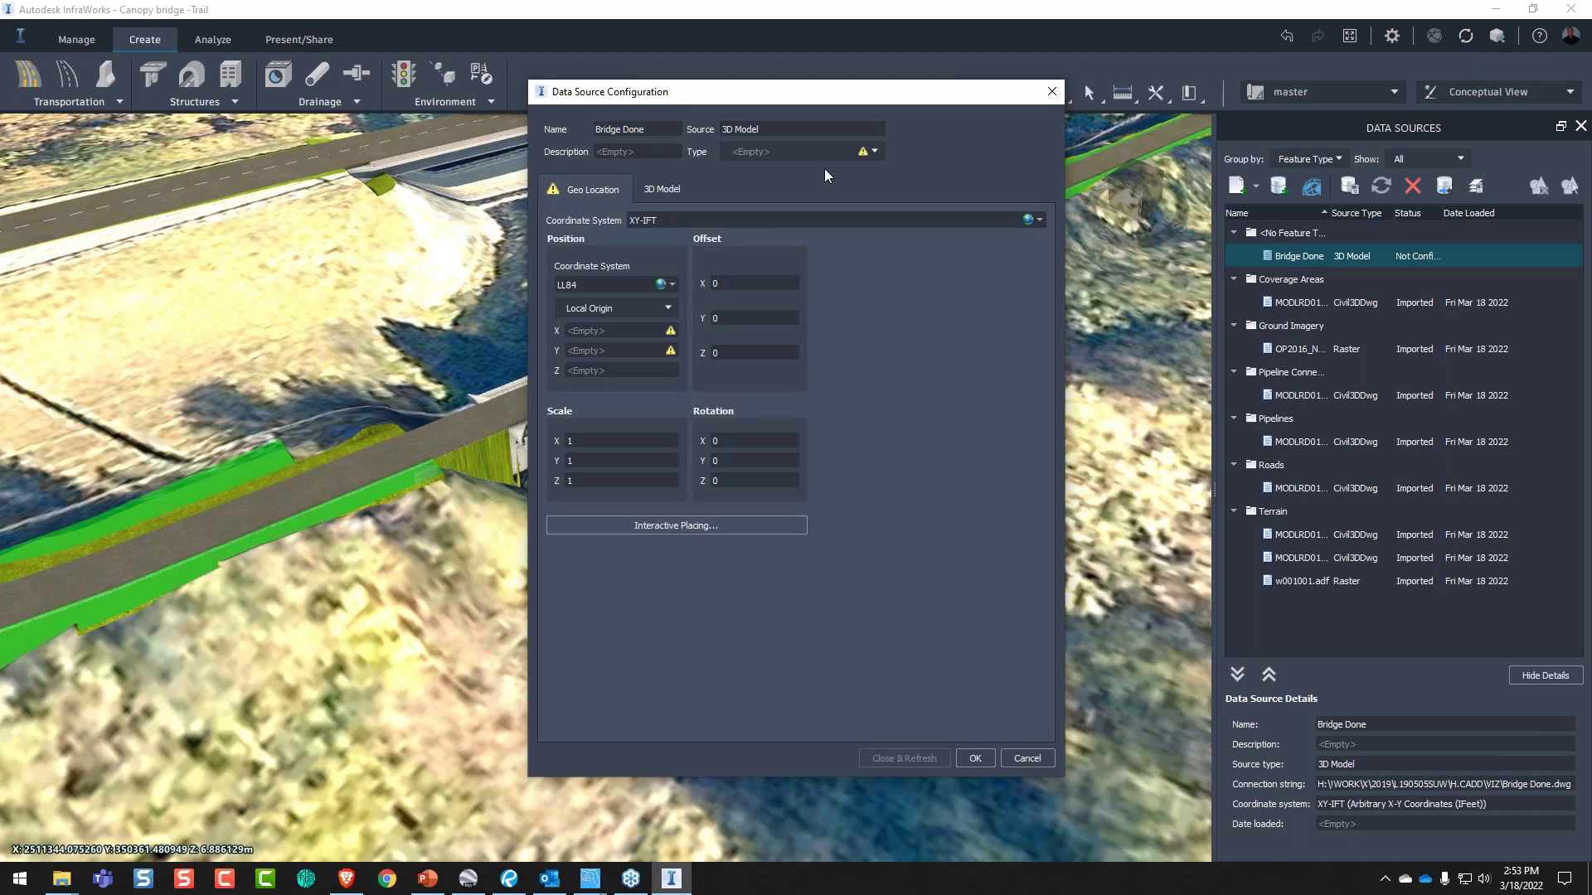
{"action": "left_click", "coordinate": [877, 152]}
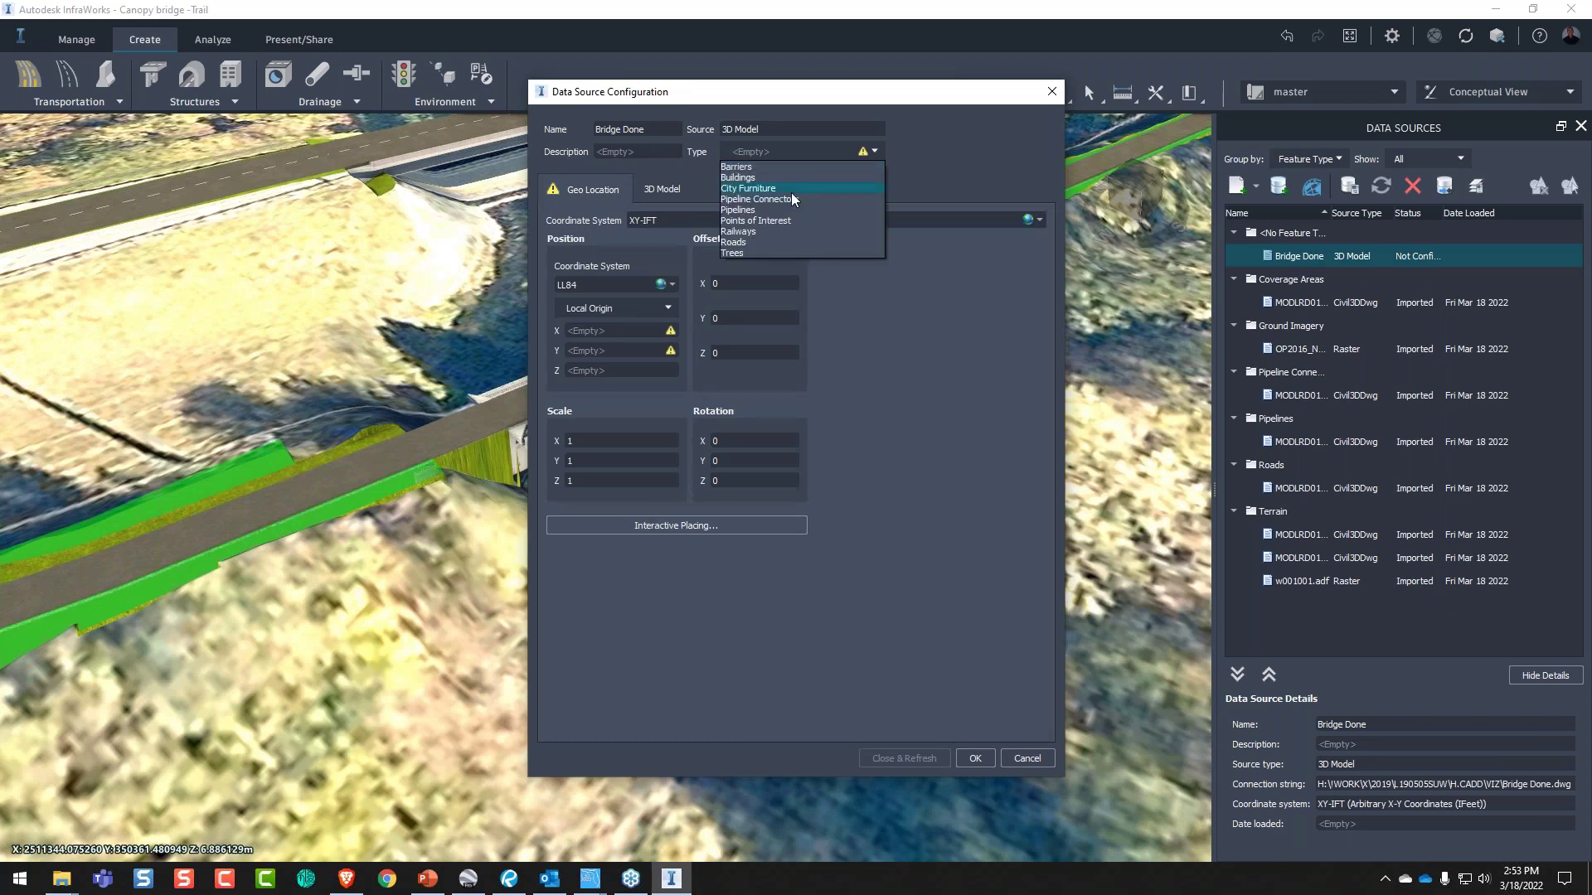
{"action": "left_click", "coordinate": [791, 192]}
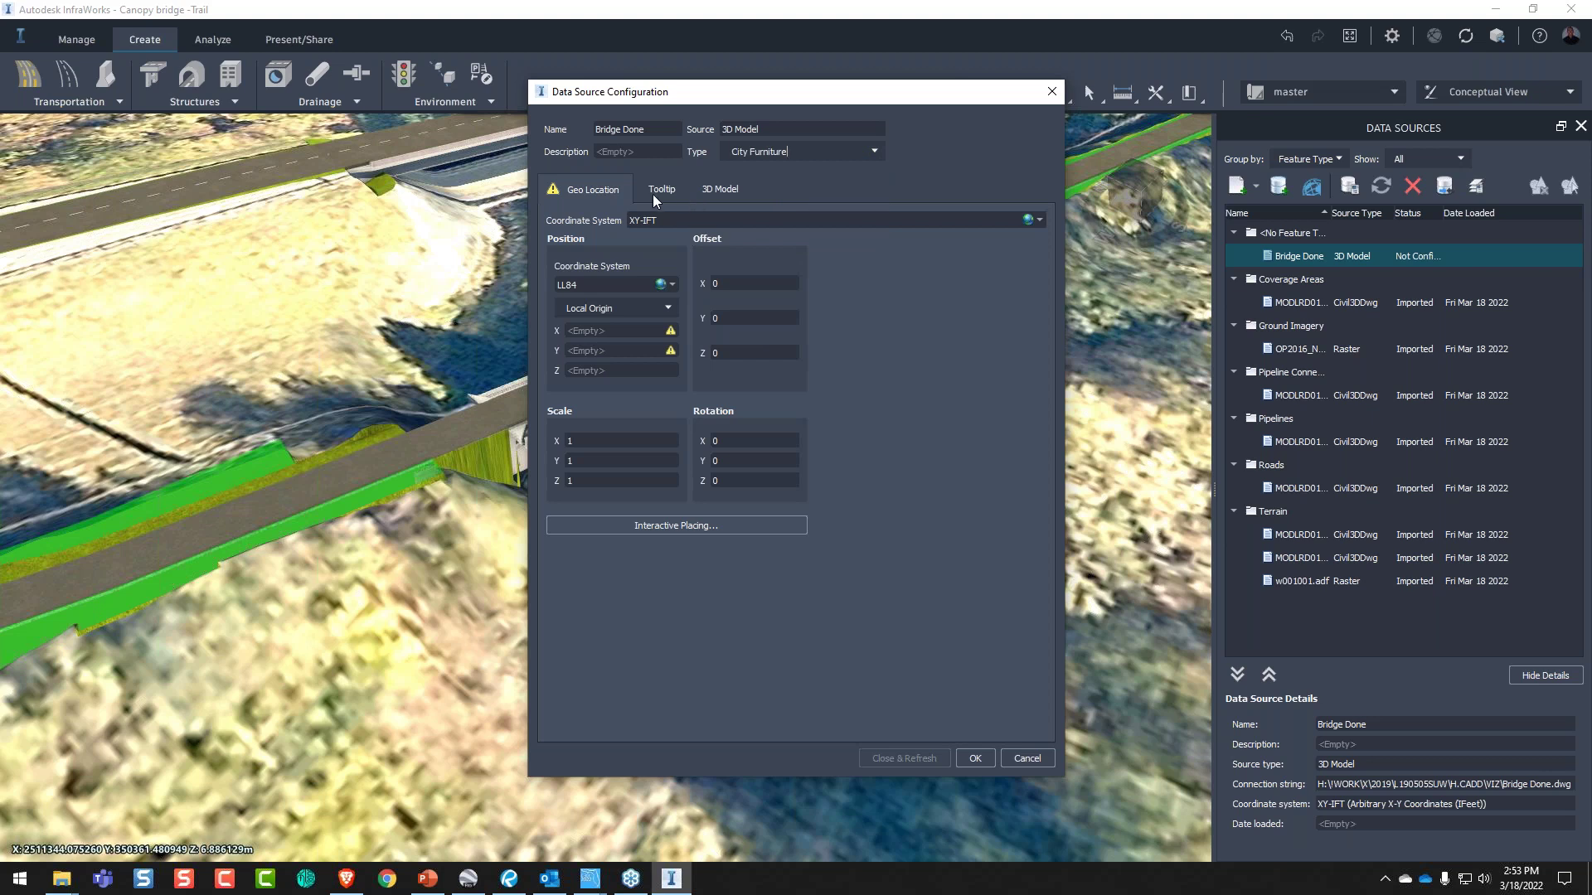
{"action": "left_click", "coordinate": [701, 190]}
{"action": "mouse_move", "coordinate": [823, 514]}
{"action": "left_mouse_down"}
{"action": "mouse_move", "coordinate": [761, 481]}
{"action": "mouse_move", "coordinate": [833, 539]}
{"action": "mouse_move", "coordinate": [799, 510]}
{"action": "left_mouse_up"}
{"action": "left_click", "coordinate": [594, 190]}
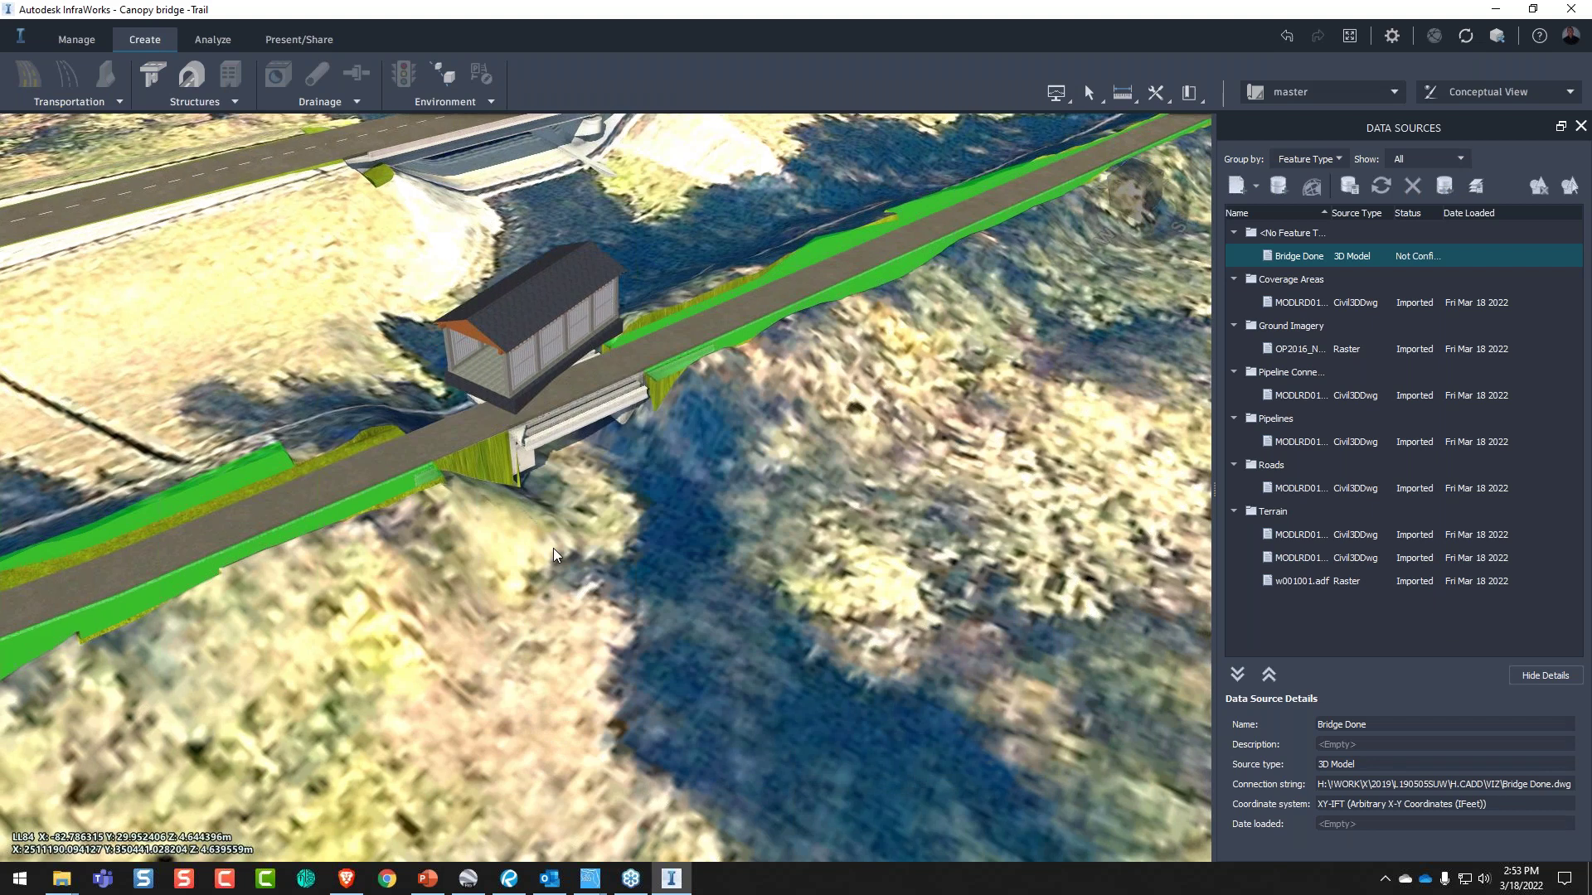
{"action": "left_click", "coordinate": [554, 555]}
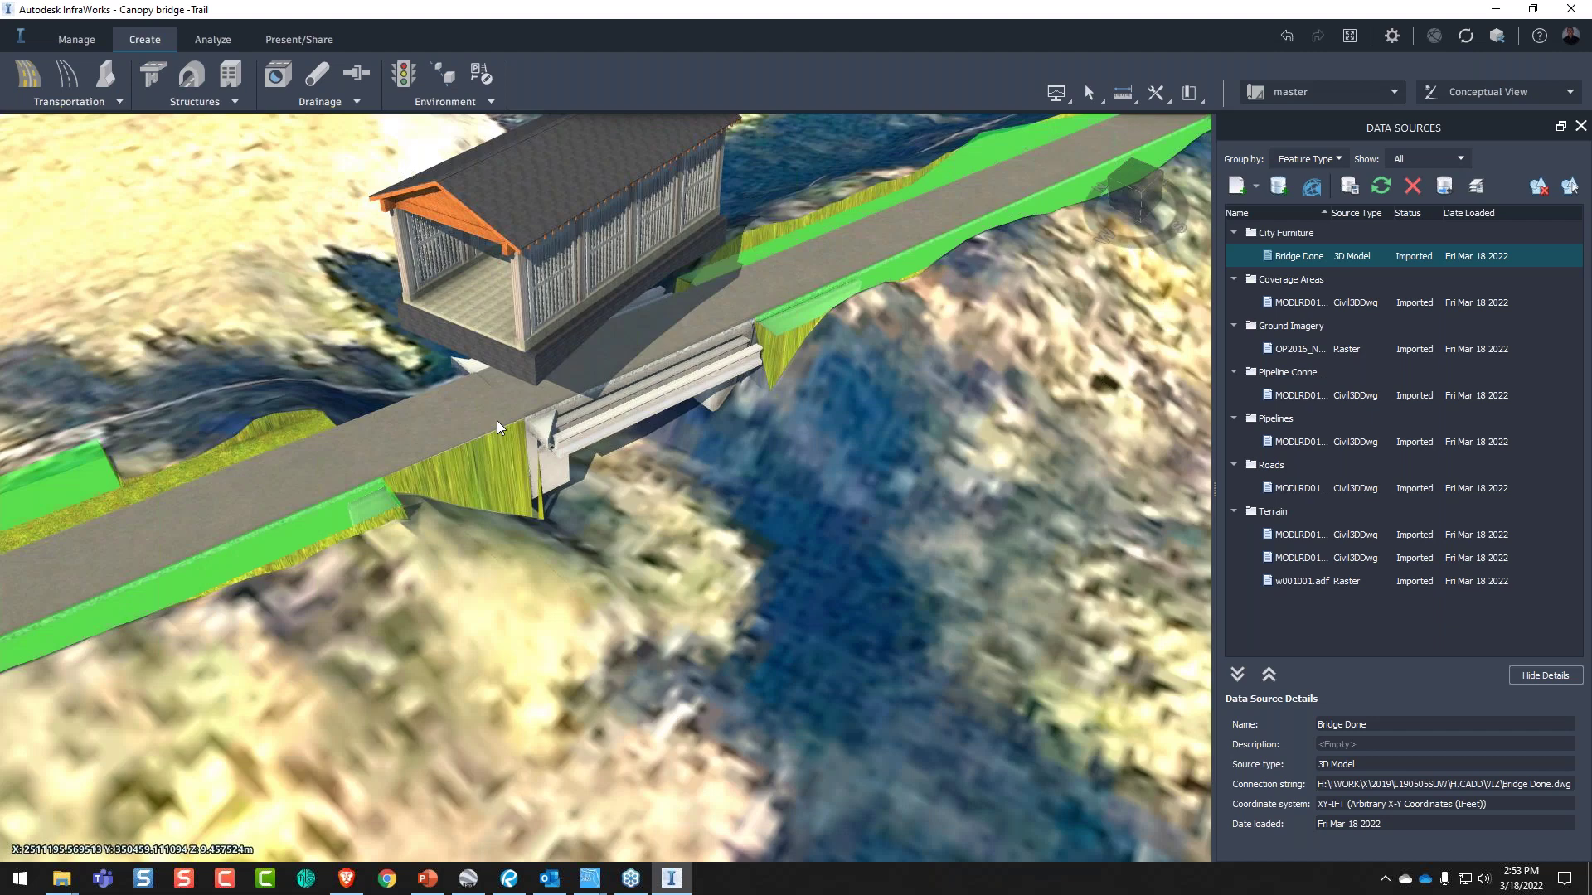
- Rotate and move the canopy bridge model so it lines up with the trail and sits over the trail bridge
{"action": "left_click_drag", "start_coordinate": [495, 420], "coordinate": [595, 244]}
{"action": "left_click", "coordinate": [596, 244]}
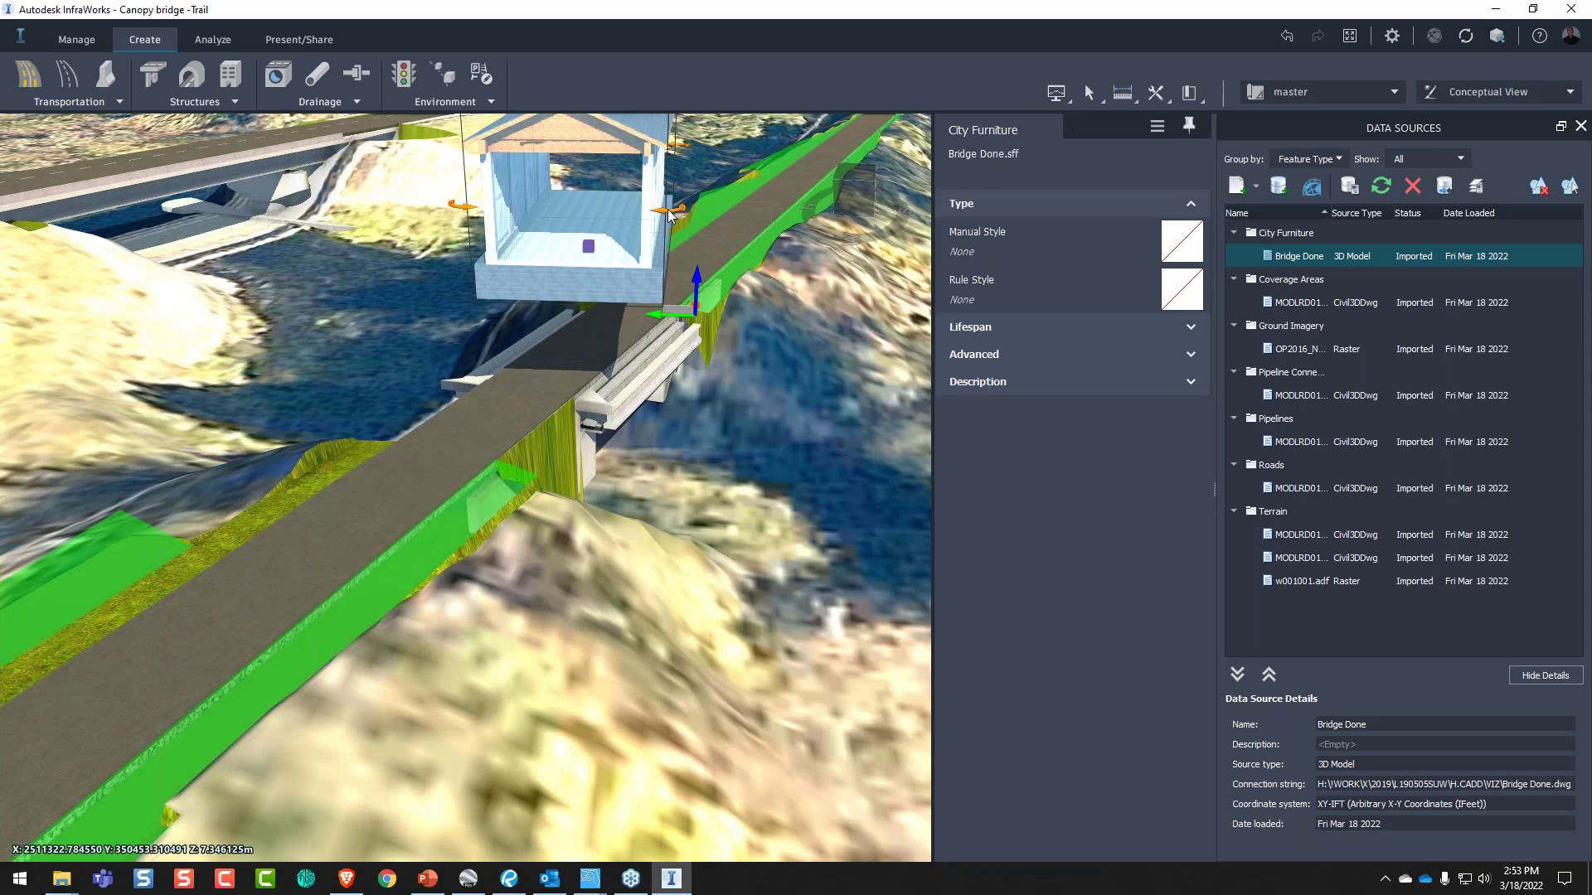
{"action": "left_click_drag", "start_coordinate": [670, 214], "coordinate": [729, 455]}
{"action": "middle_click_drag", "start_coordinate": [730, 455], "coordinate": [583, 510], "text": "shift"}
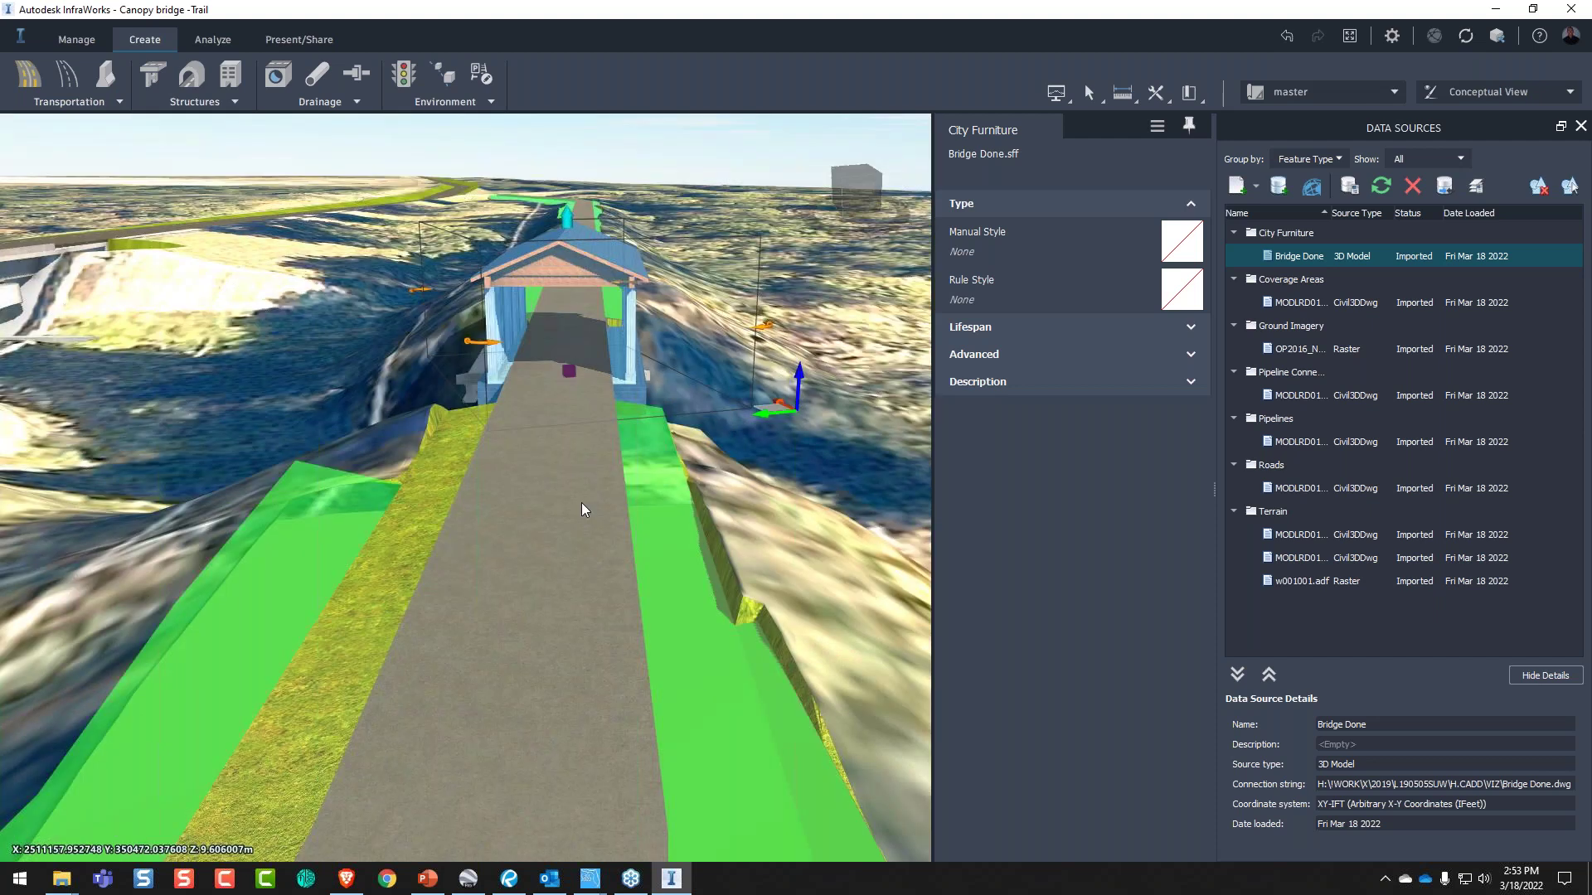
{"action": "key", "text": "Escape"}
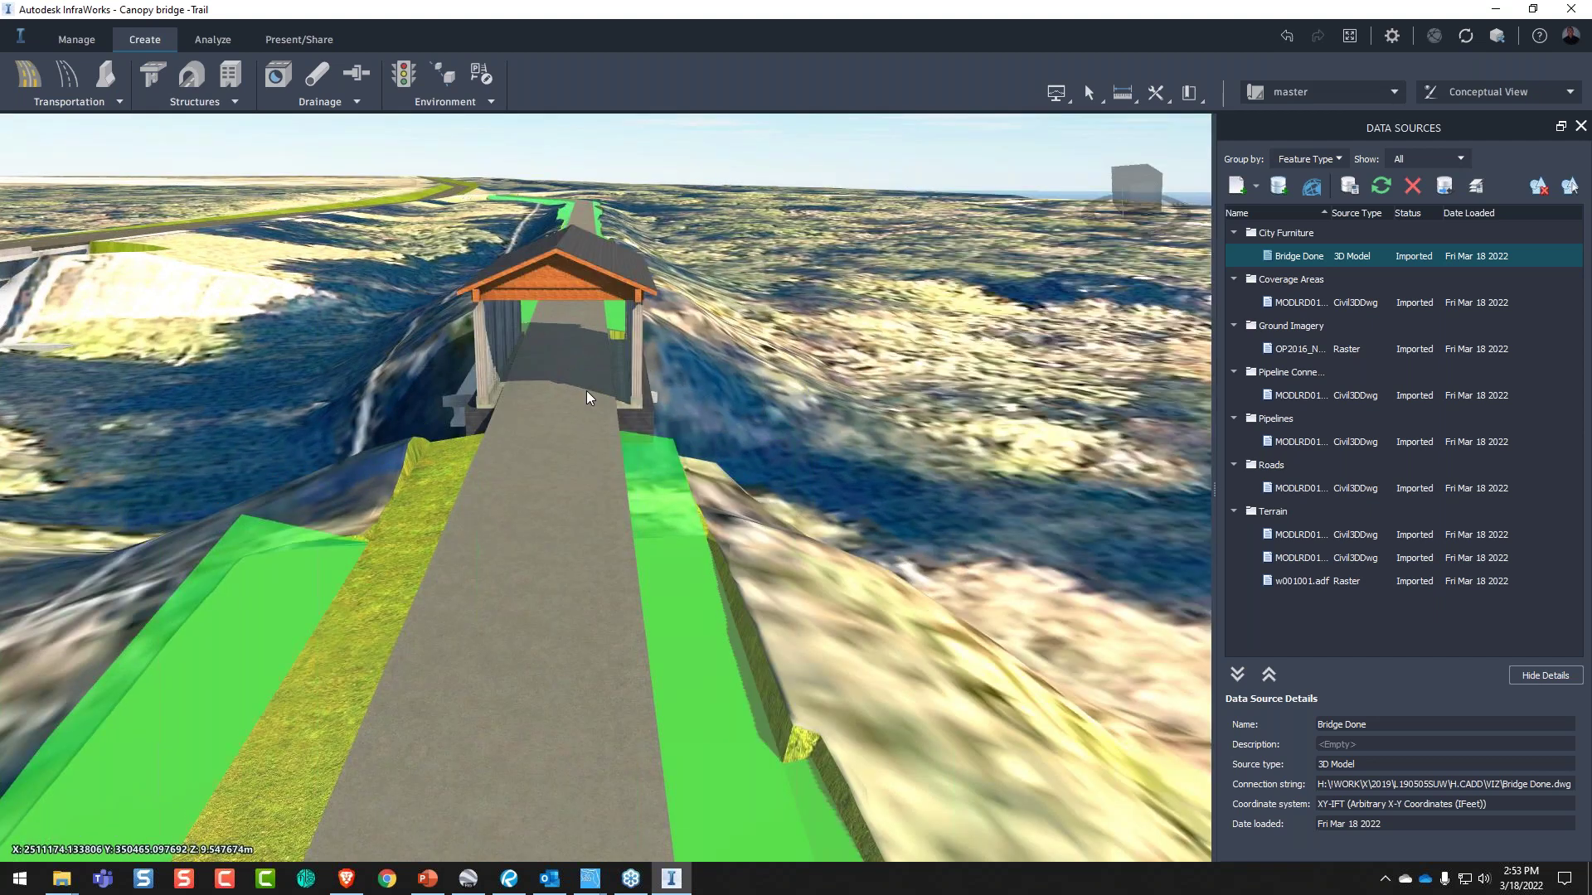
- Examine how the canopy bridge model meets the trail at its near end and along its outer side
{"action": "scroll", "coordinate": [585, 391], "scroll_direction": "up", "scroll_amount": 3}
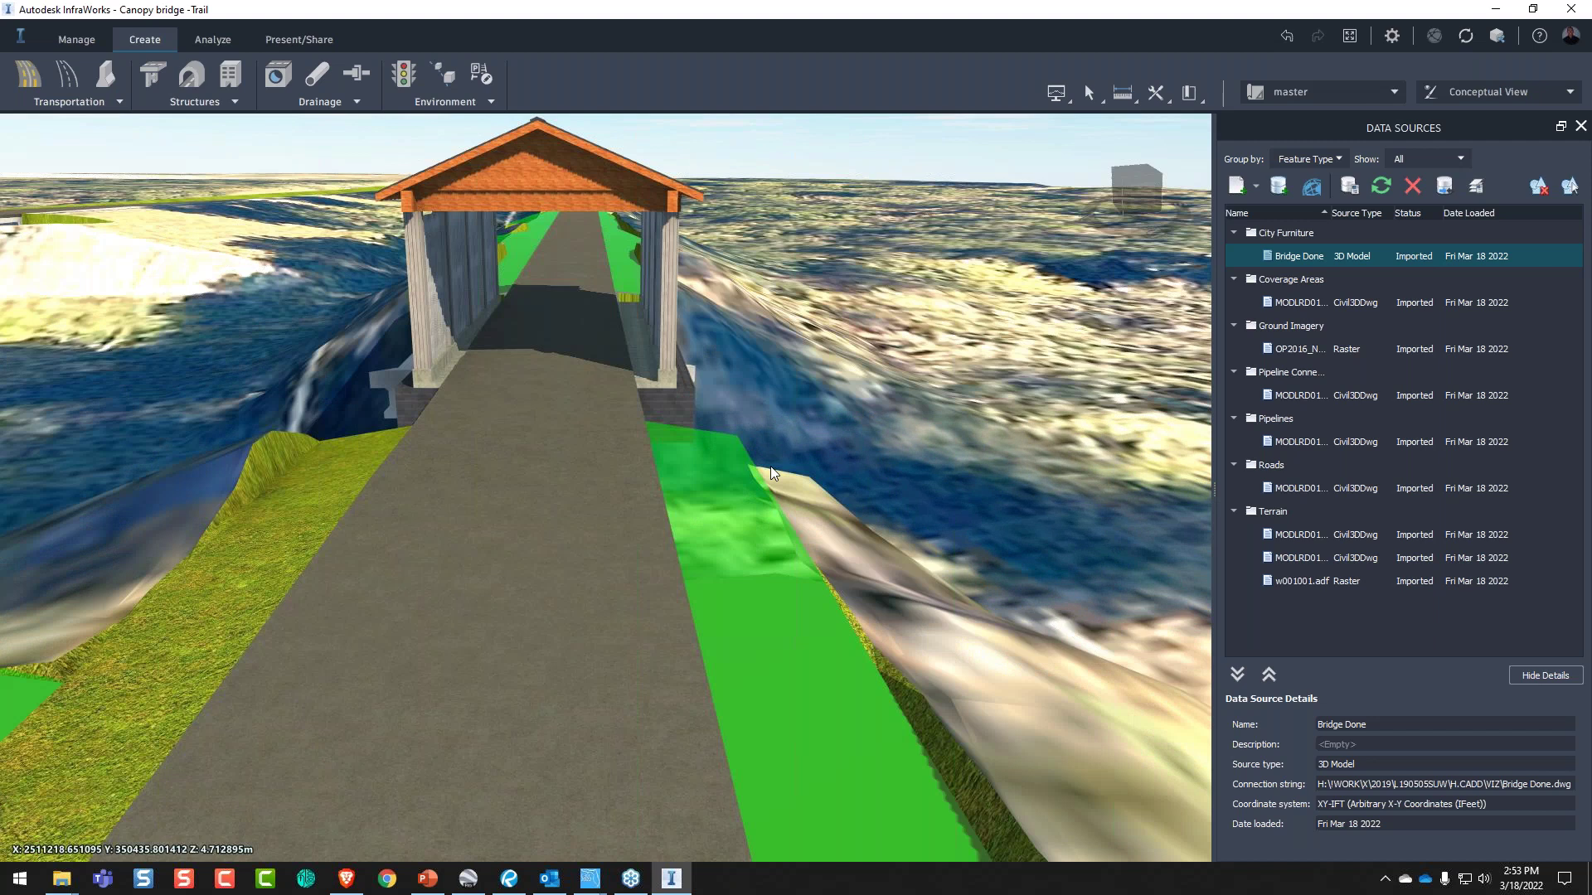
{"action": "middle_click_drag", "start_coordinate": [769, 466], "coordinate": [585, 524], "text": "shift"}
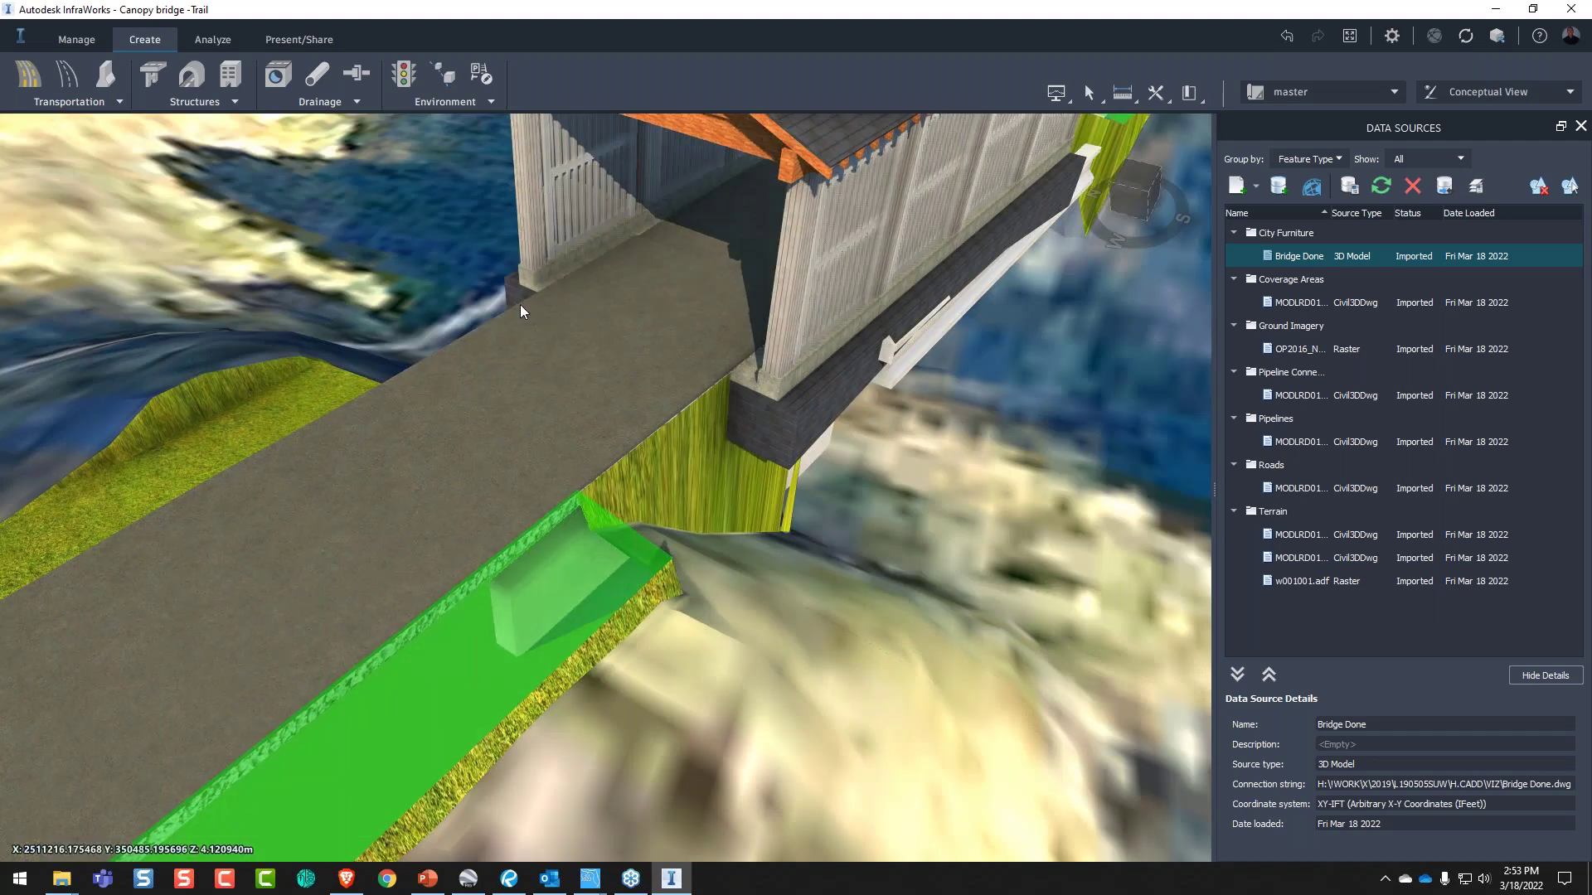
{"action": "middle_click_drag", "start_coordinate": [694, 425], "coordinate": [793, 368], "text": "shift"}
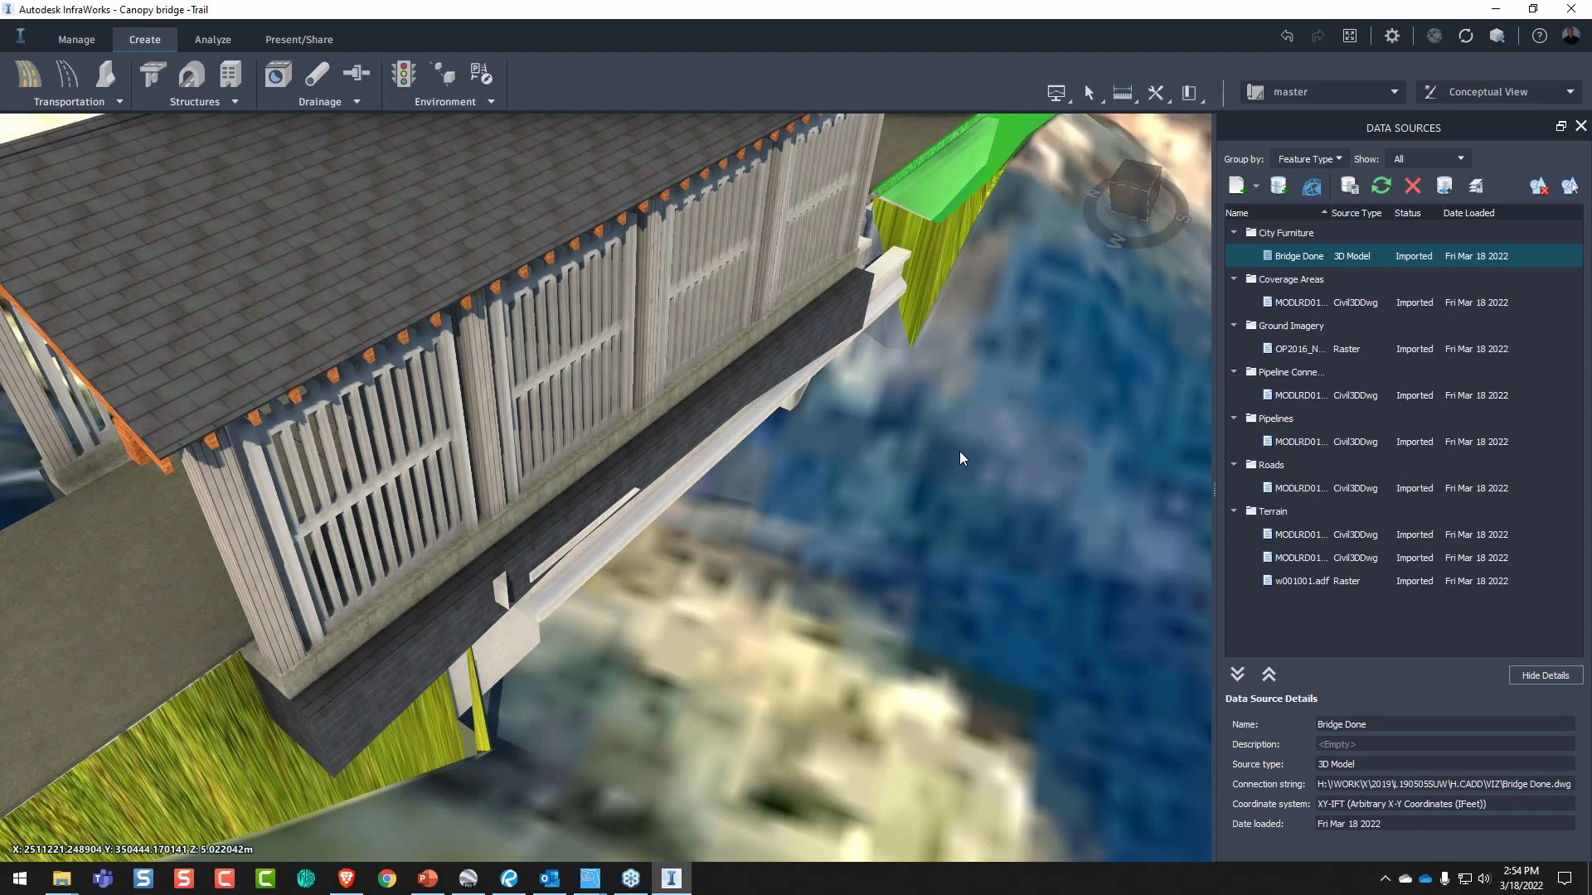
- Switch to the MODLRD01 - Modeling drawing in Civil 3D and display it as a 2D Wireframe top view
{"action": "left_click", "coordinate": [1495, 9]}
{"action": "mouse_move", "coordinate": [504, 884]}
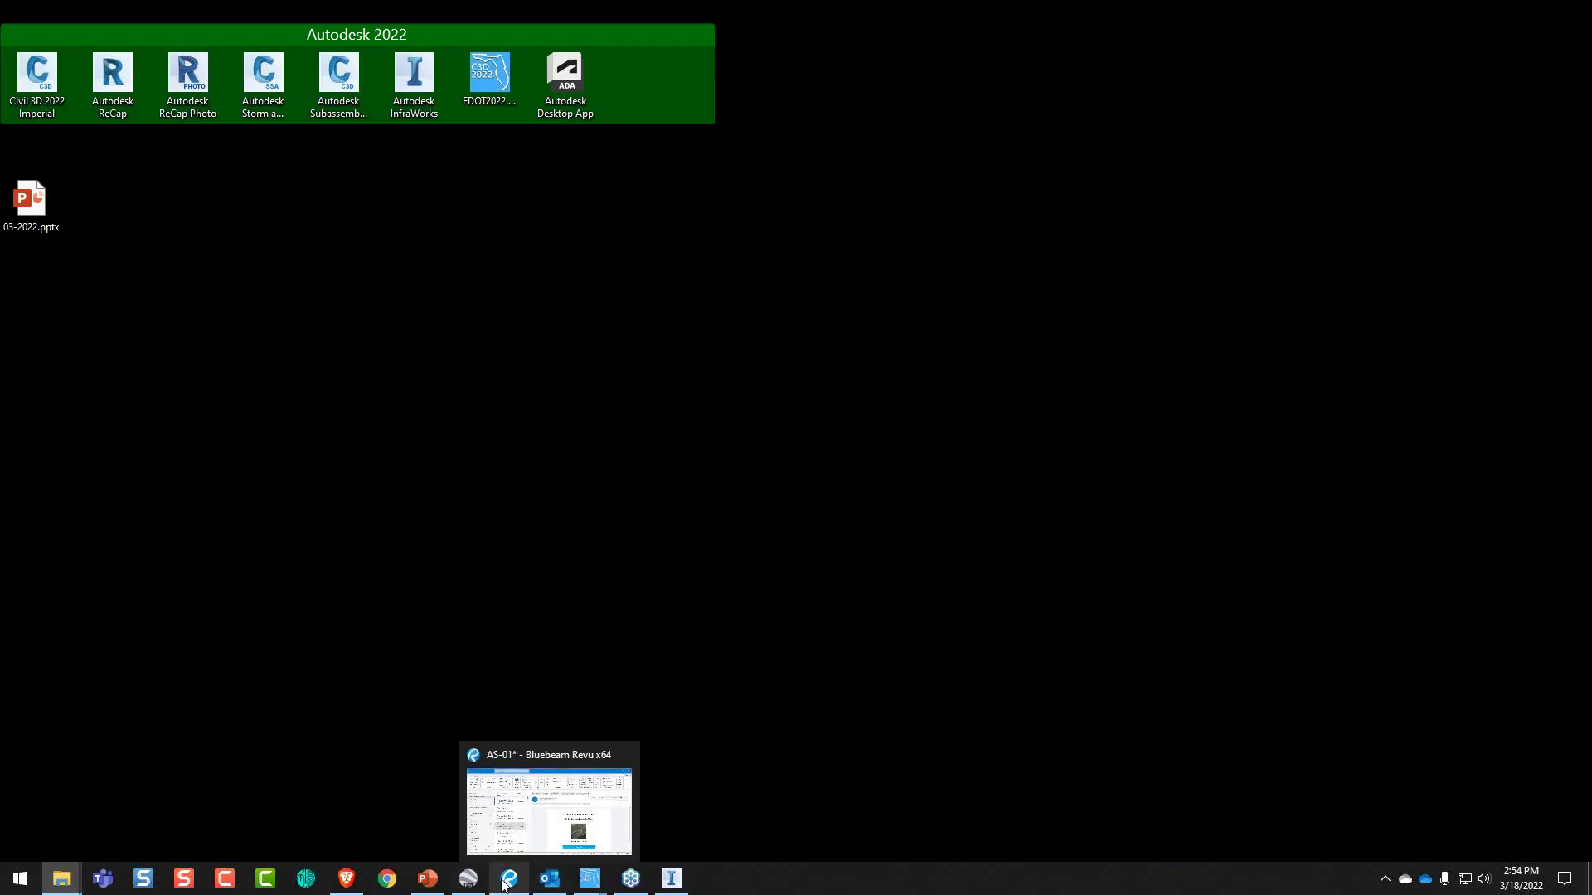
{"action": "mouse_move", "coordinate": [603, 877]}
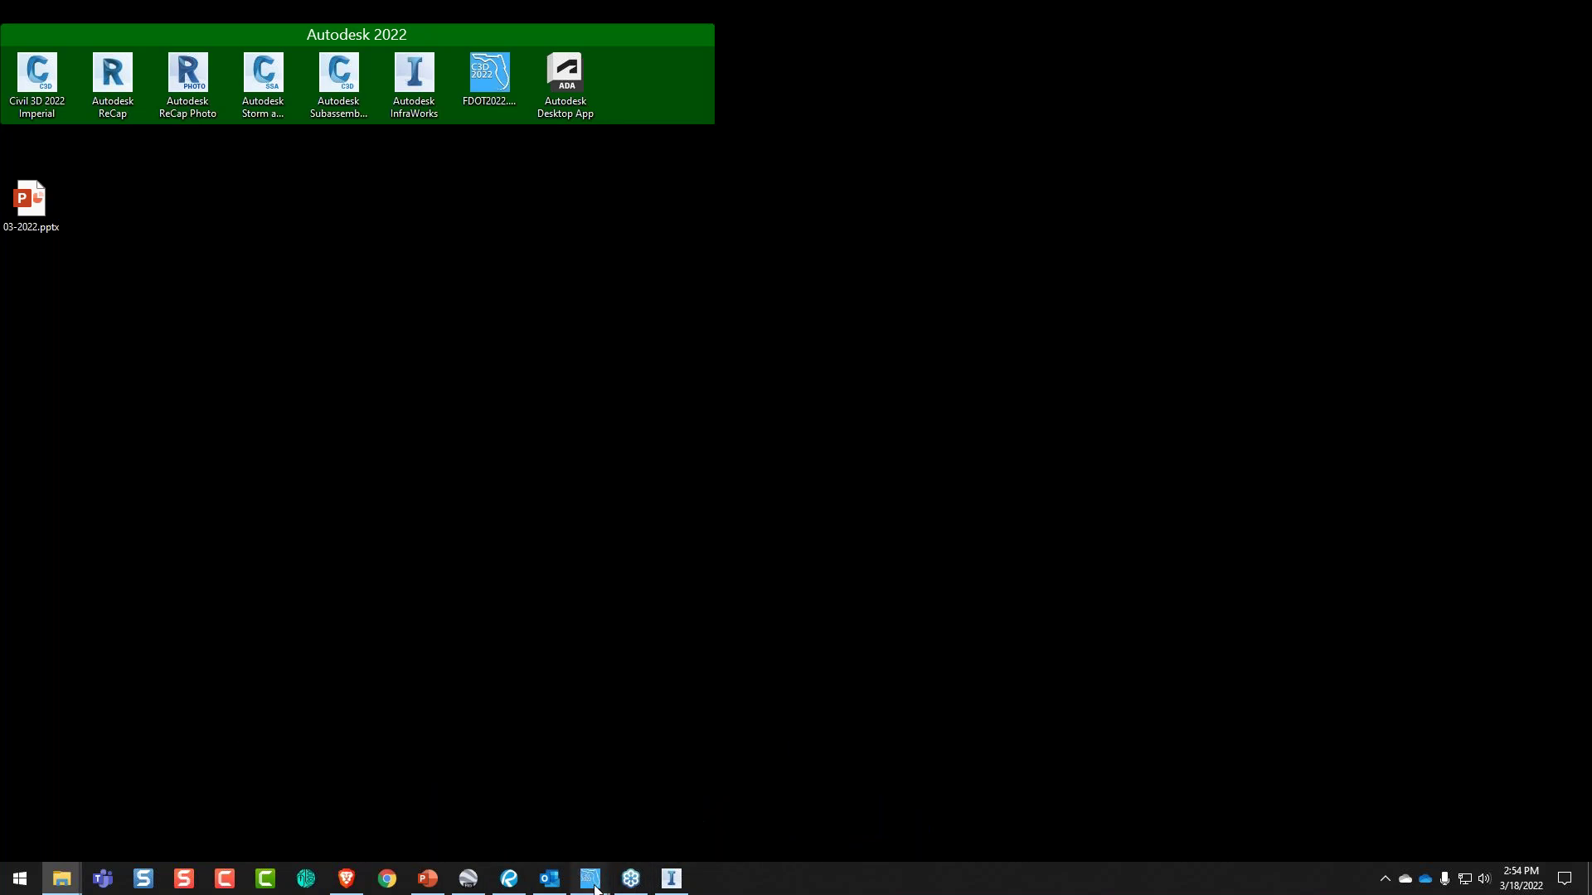
{"action": "left_click", "coordinate": [348, 812]}
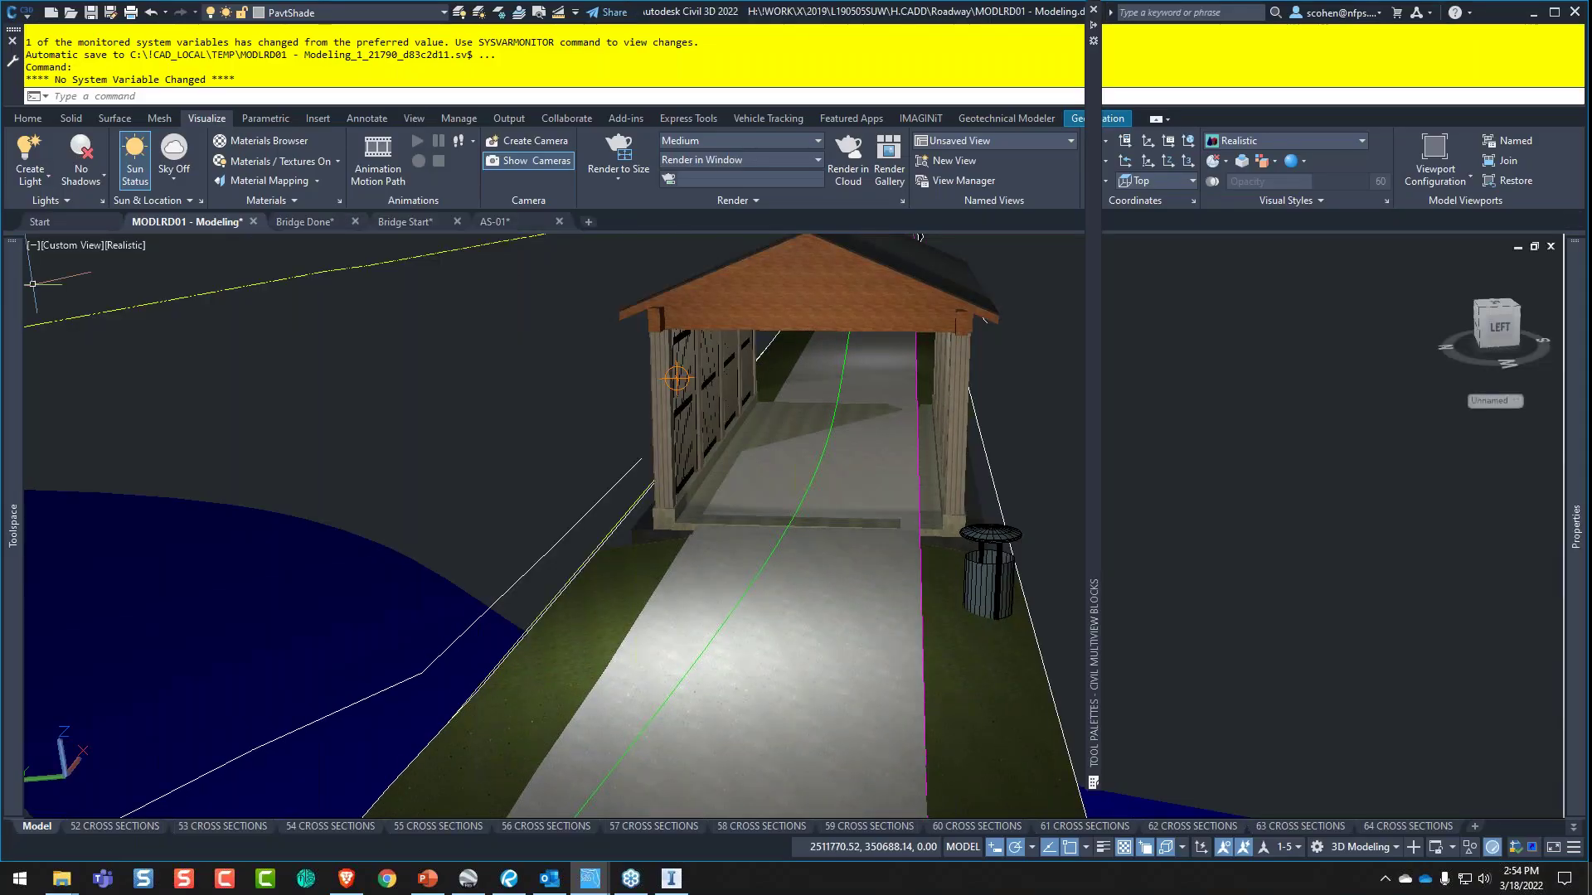
{"action": "left_click", "coordinate": [125, 245]}
{"action": "left_click", "coordinate": [157, 262]}
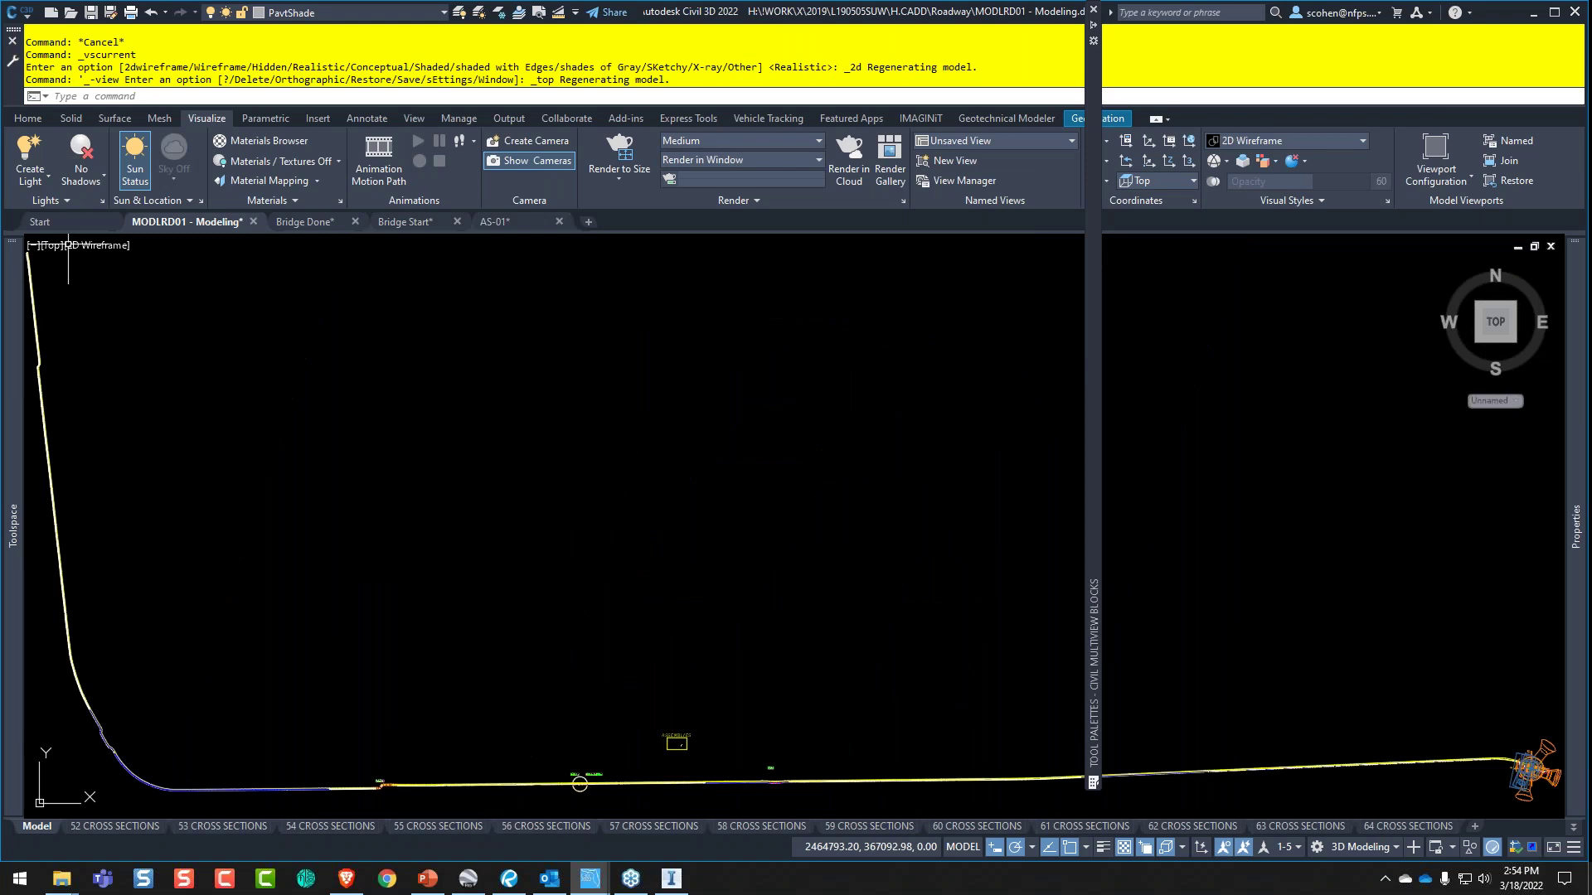
- Turn off the light glyph display in the drawing and regenerate the model around the canopy bridge
{"action": "middle_click_drag", "start_coordinate": [1534, 746], "coordinate": [931, 620]}
{"action": "scroll", "coordinate": [931, 620], "scroll_direction": "up", "scroll_amount": 5}
{"action": "left_click", "coordinate": [48, 200]}
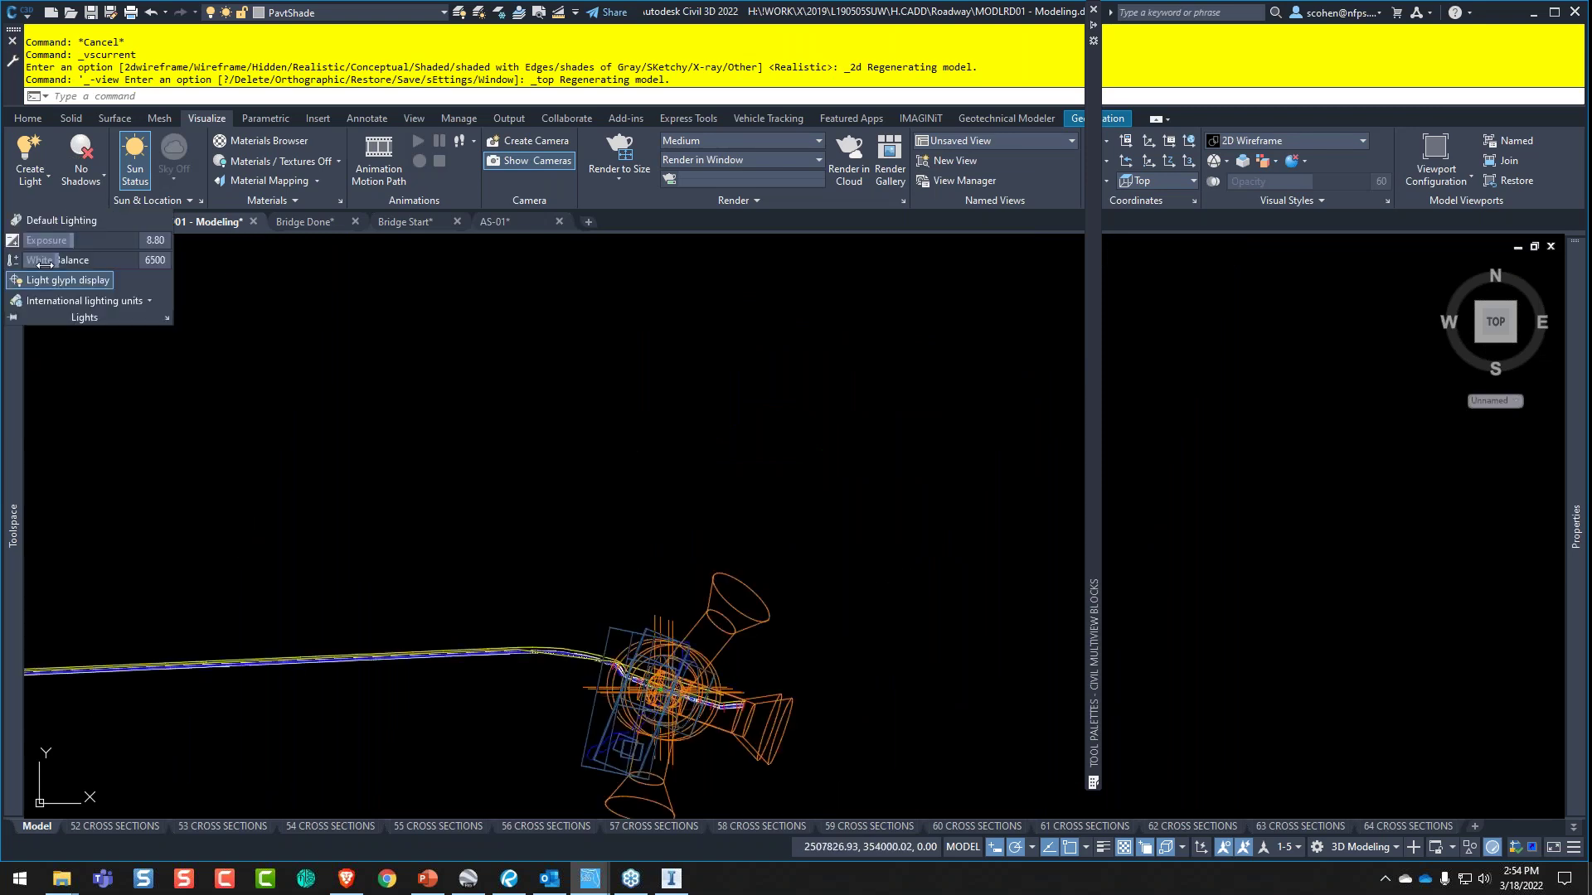
{"action": "left_click", "coordinate": [39, 284]}
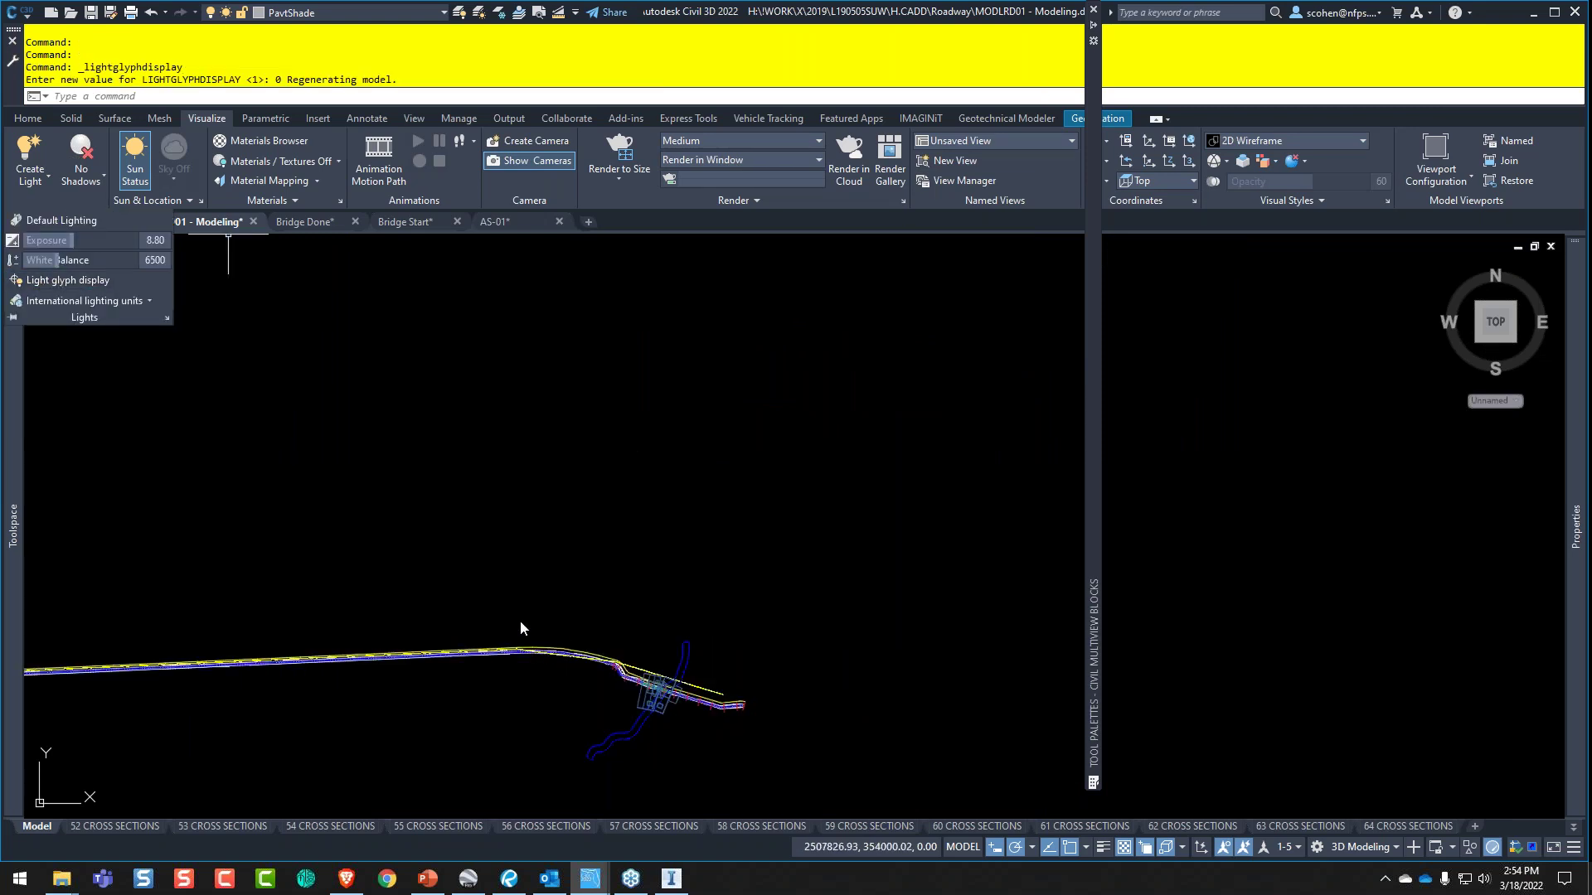
{"action": "scroll", "coordinate": [680, 712], "scroll_direction": "up", "scroll_amount": 1}
{"action": "scroll", "coordinate": [680, 713], "scroll_direction": "up", "scroll_amount": 4}
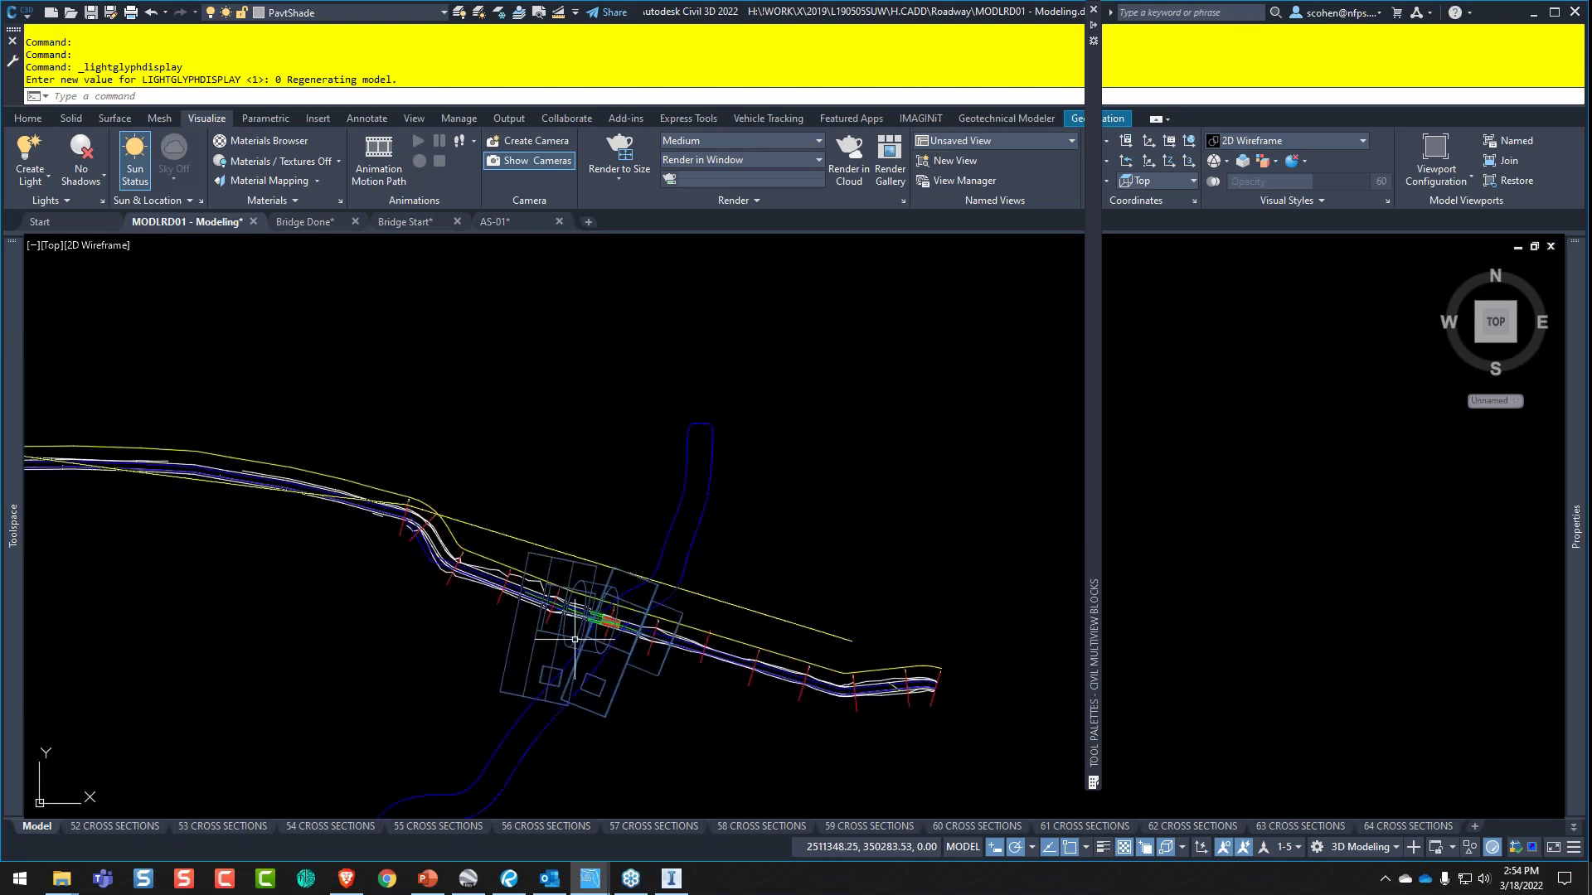
{"action": "scroll", "coordinate": [575, 639], "scroll_direction": "up", "scroll_amount": 5}
{"action": "type", "text": "R"}
{"action": "key", "text": "Return"}
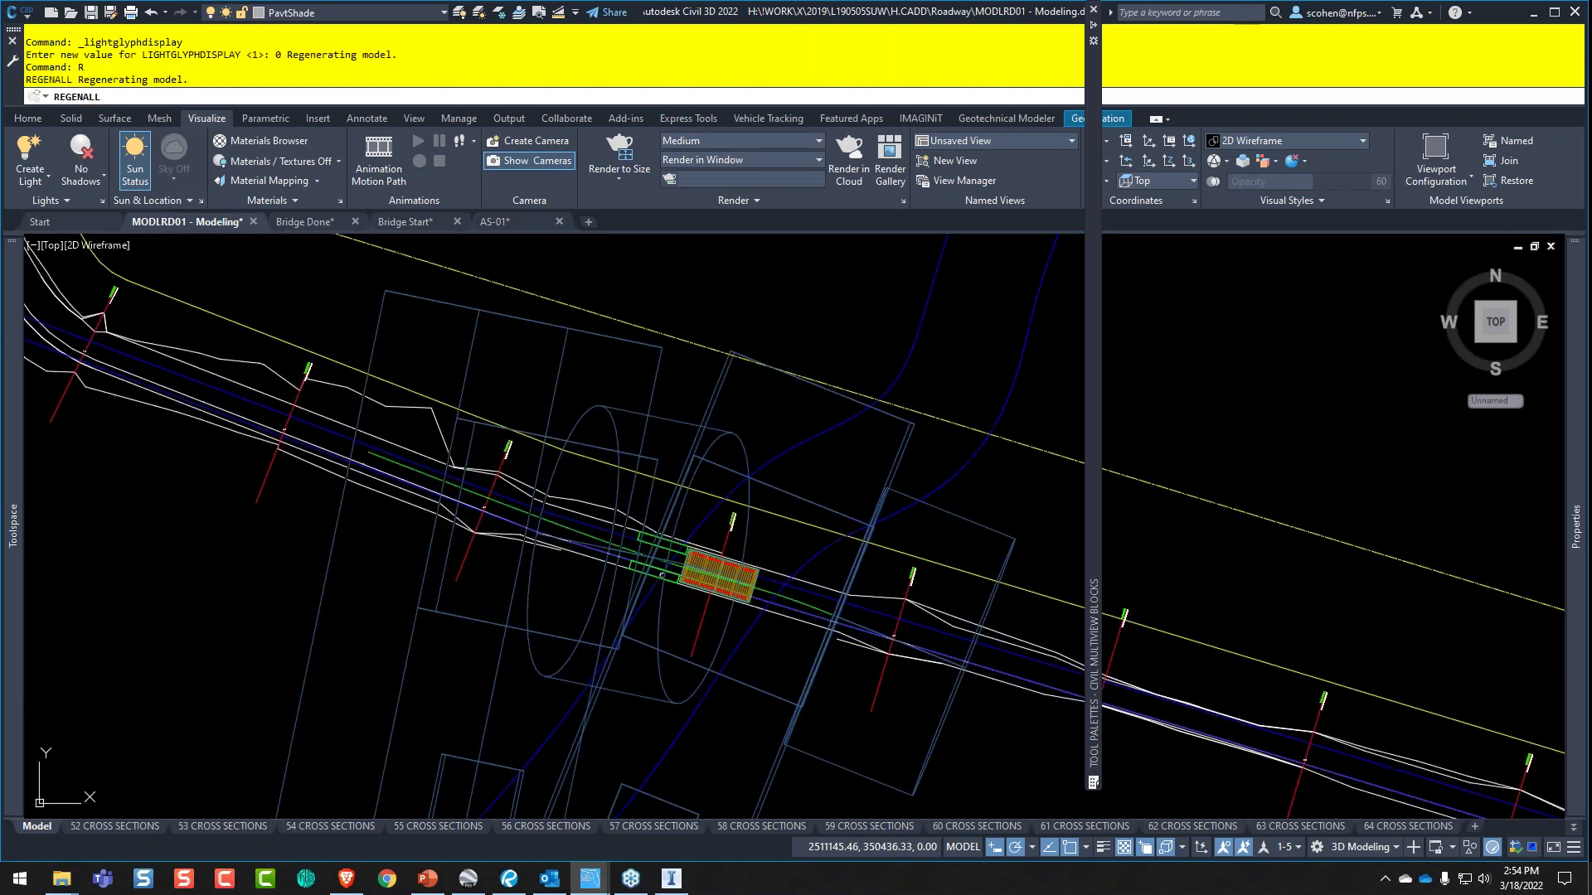
- Examine the two green grass rectangles beside the trail at the canopy bridge, selecting the southern one and clearing the selection
{"action": "scroll", "coordinate": [707, 549], "scroll_direction": "up", "scroll_amount": 8}
{"action": "middle_click_drag", "start_coordinate": [484, 604], "coordinate": [910, 550]}
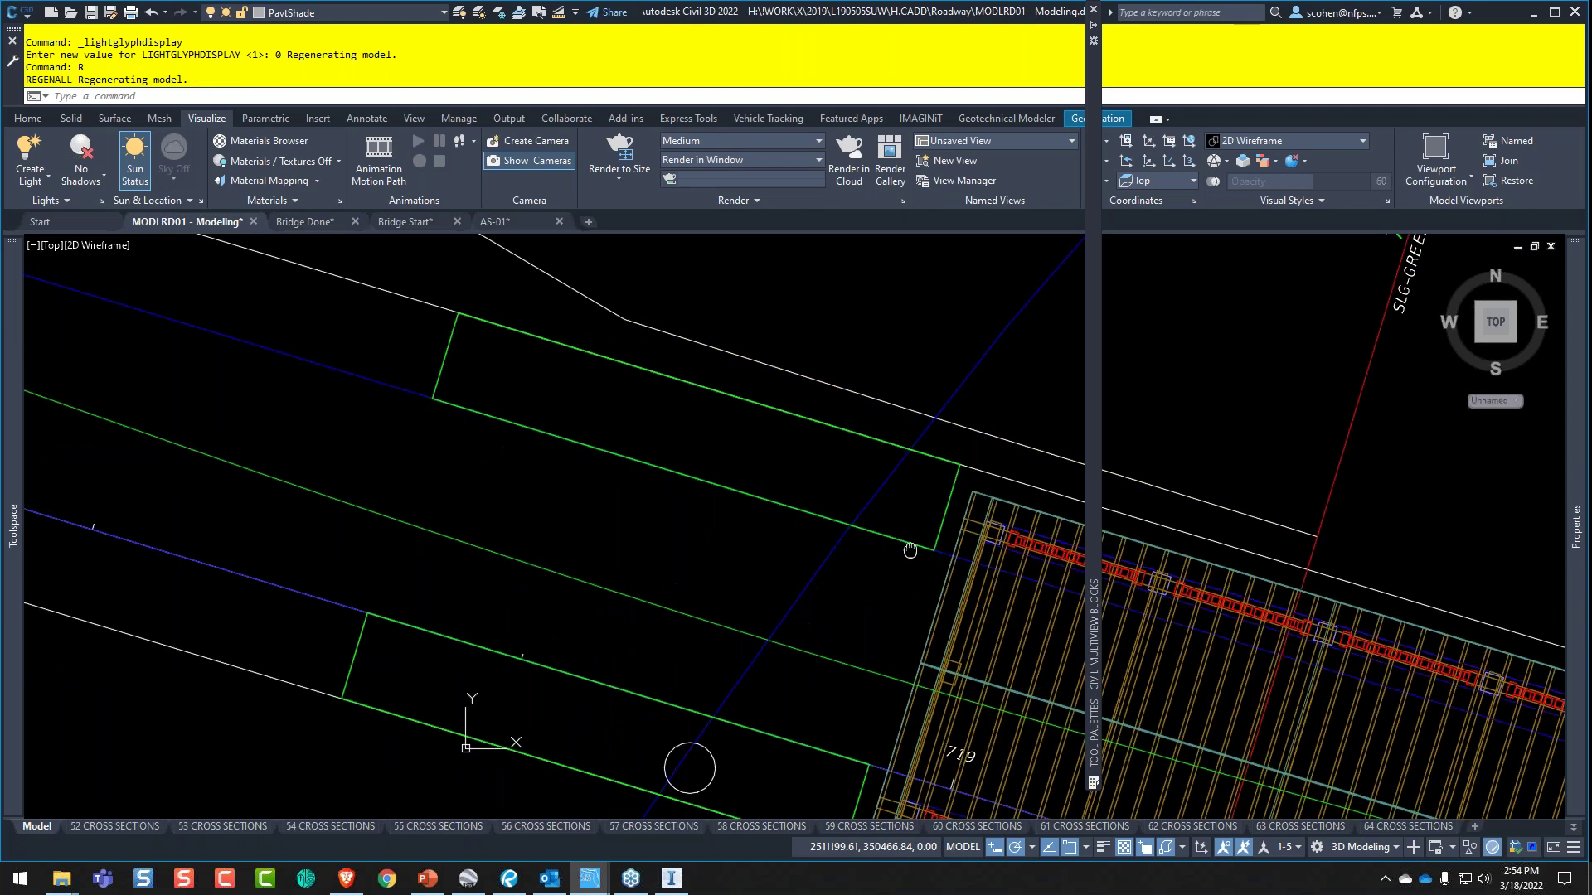
{"action": "left_click", "coordinate": [369, 657]}
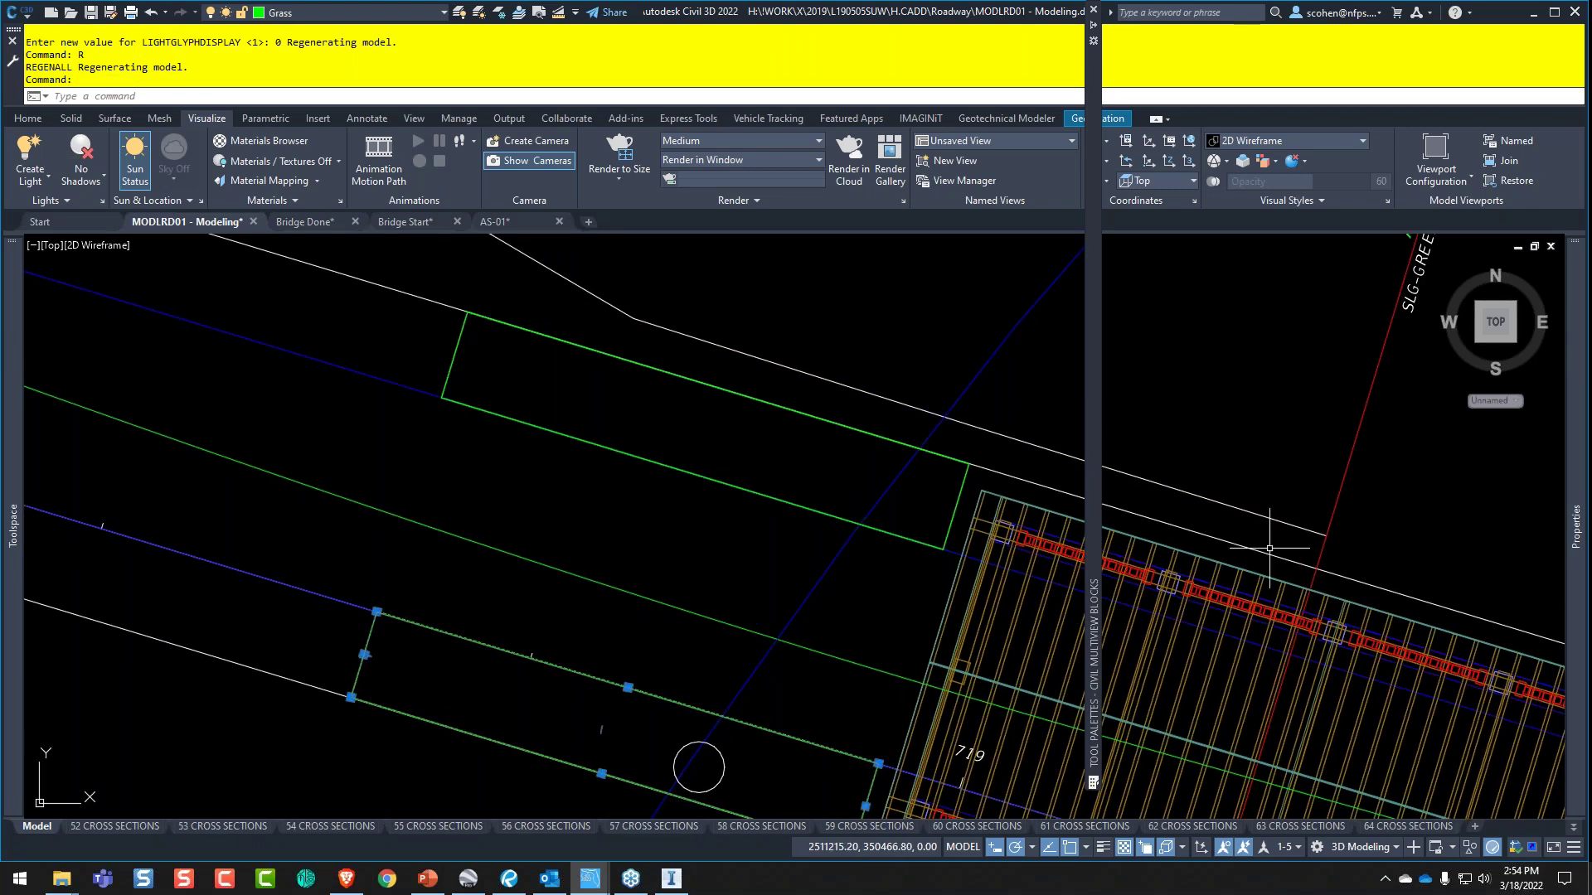
{"action": "mouse_move", "coordinate": [1575, 526]}
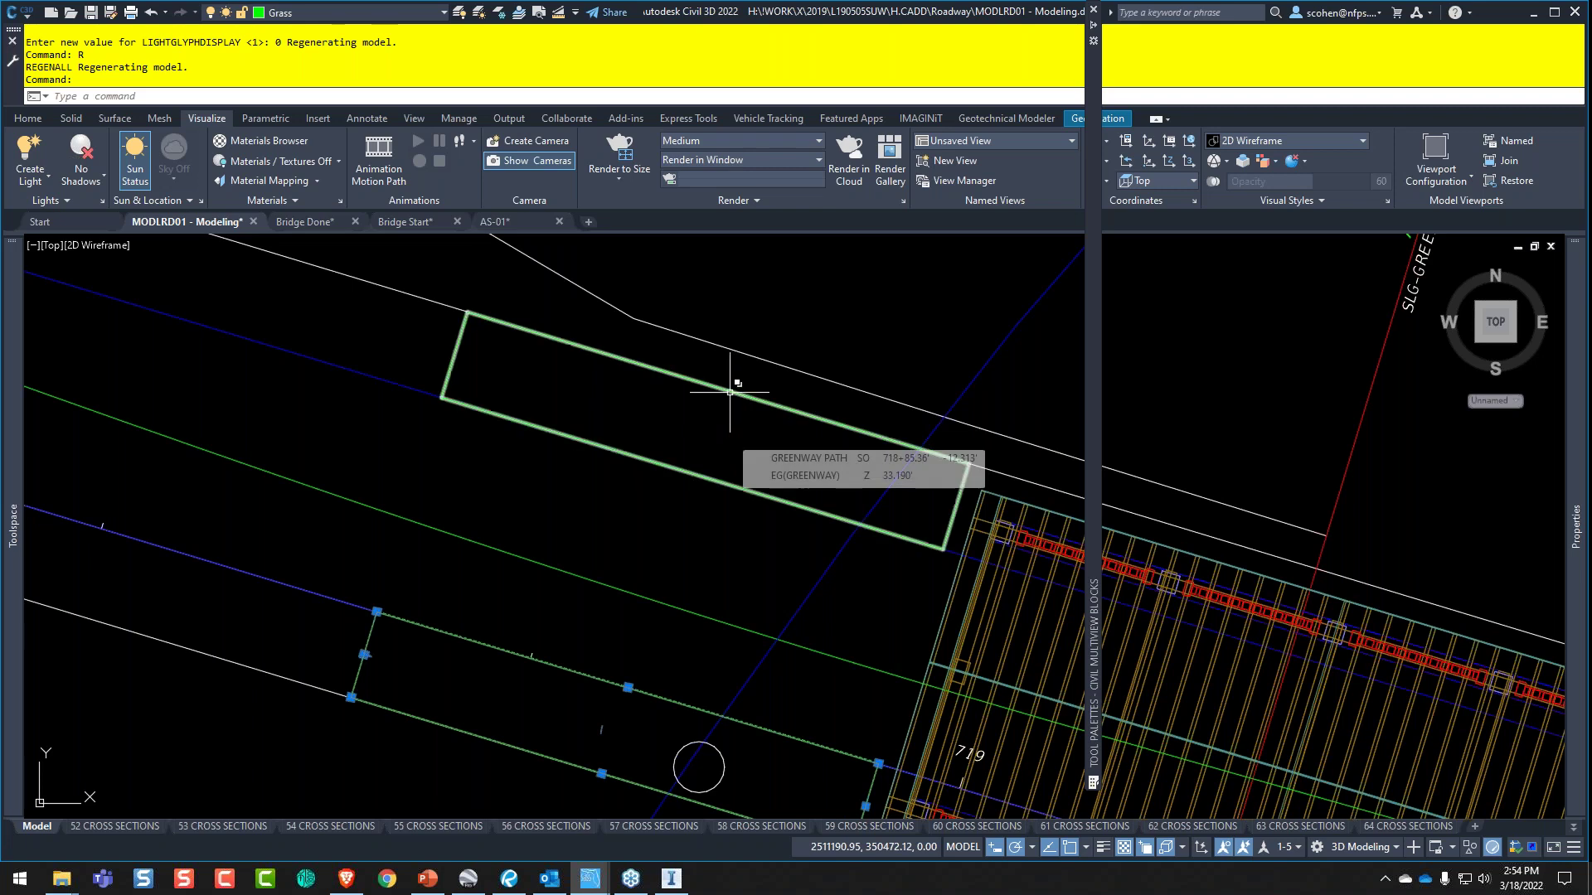
{"action": "key", "text": "Escape"}
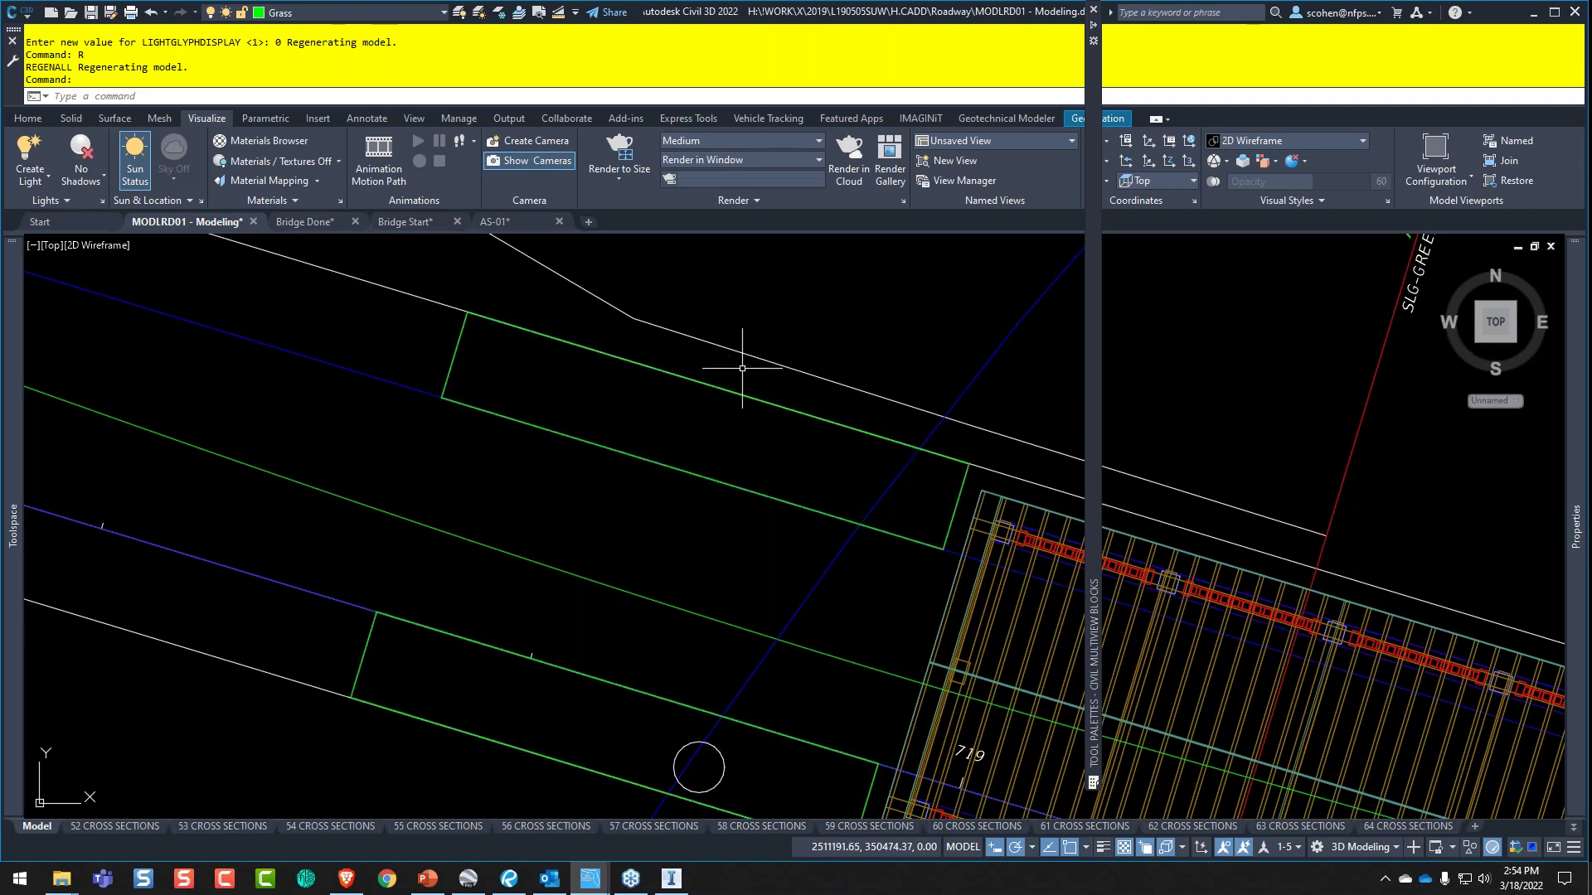
{"action": "key", "text": "Escape"}
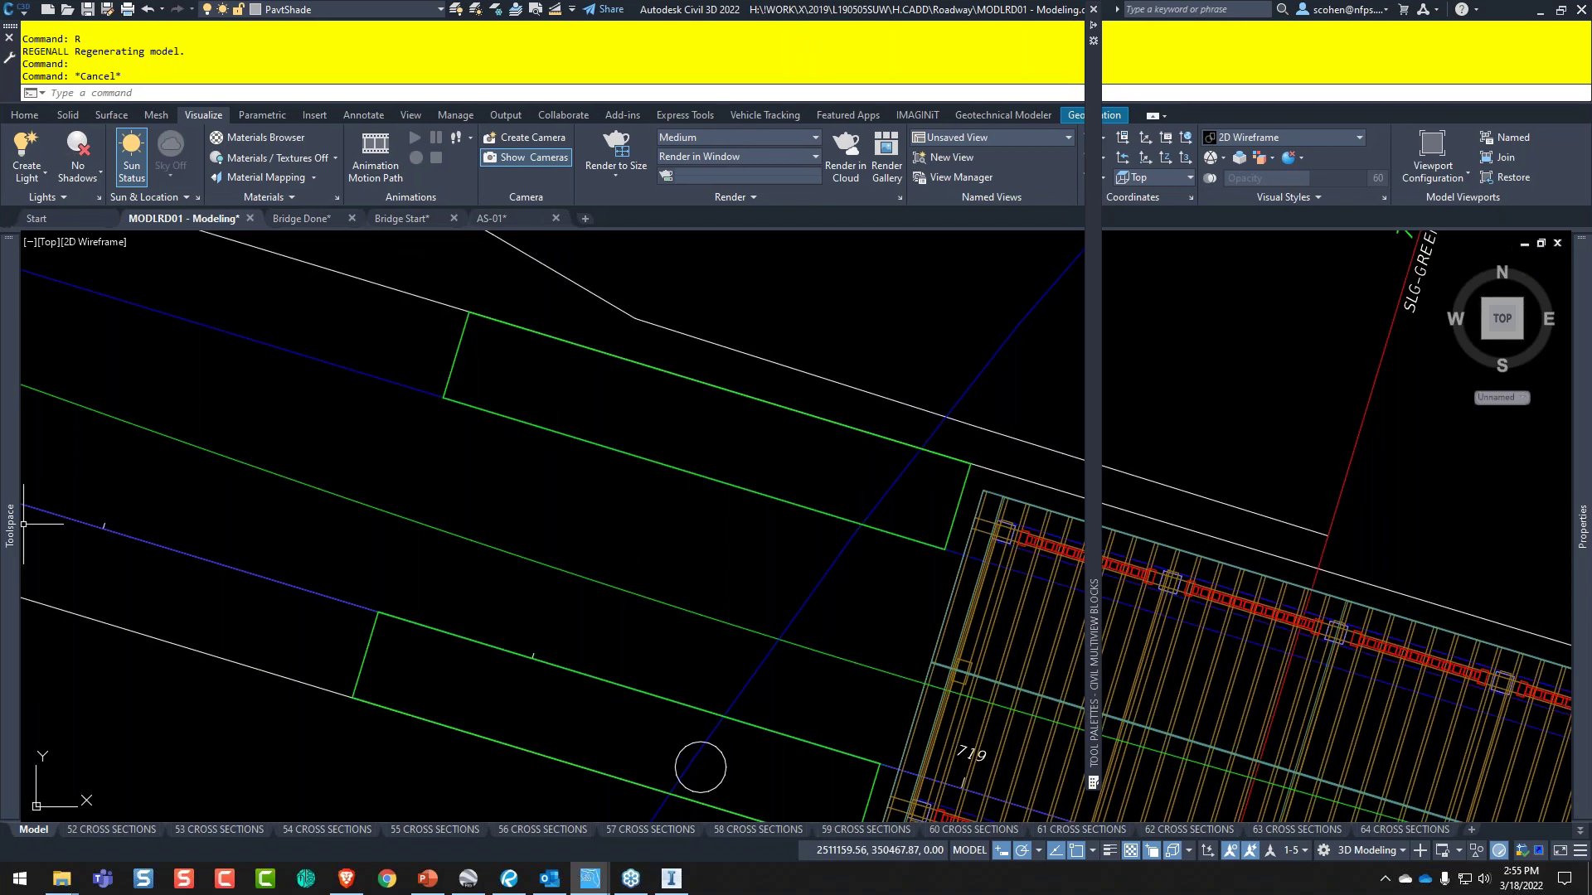
- Open the Grass areas-trash.dwg drawing from the project's VIZ folder in Civil 3D
{"action": "left_click_drag", "start_coordinate": [0, 141], "coordinate": [540, 140]}
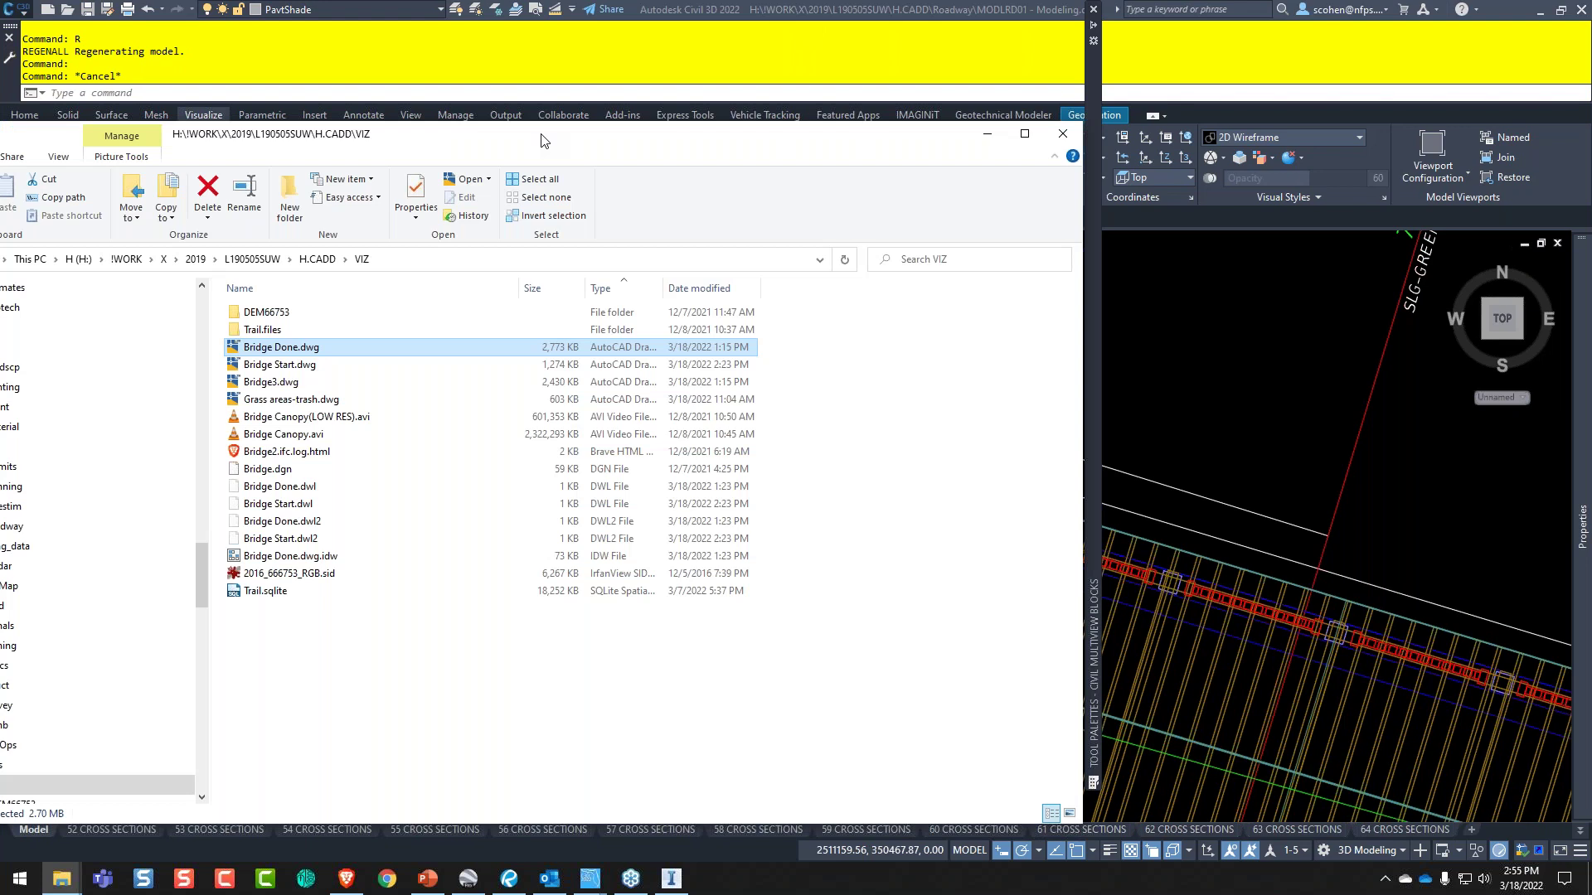
{"action": "left_click_drag", "start_coordinate": [307, 394], "coordinate": [1219, 392]}
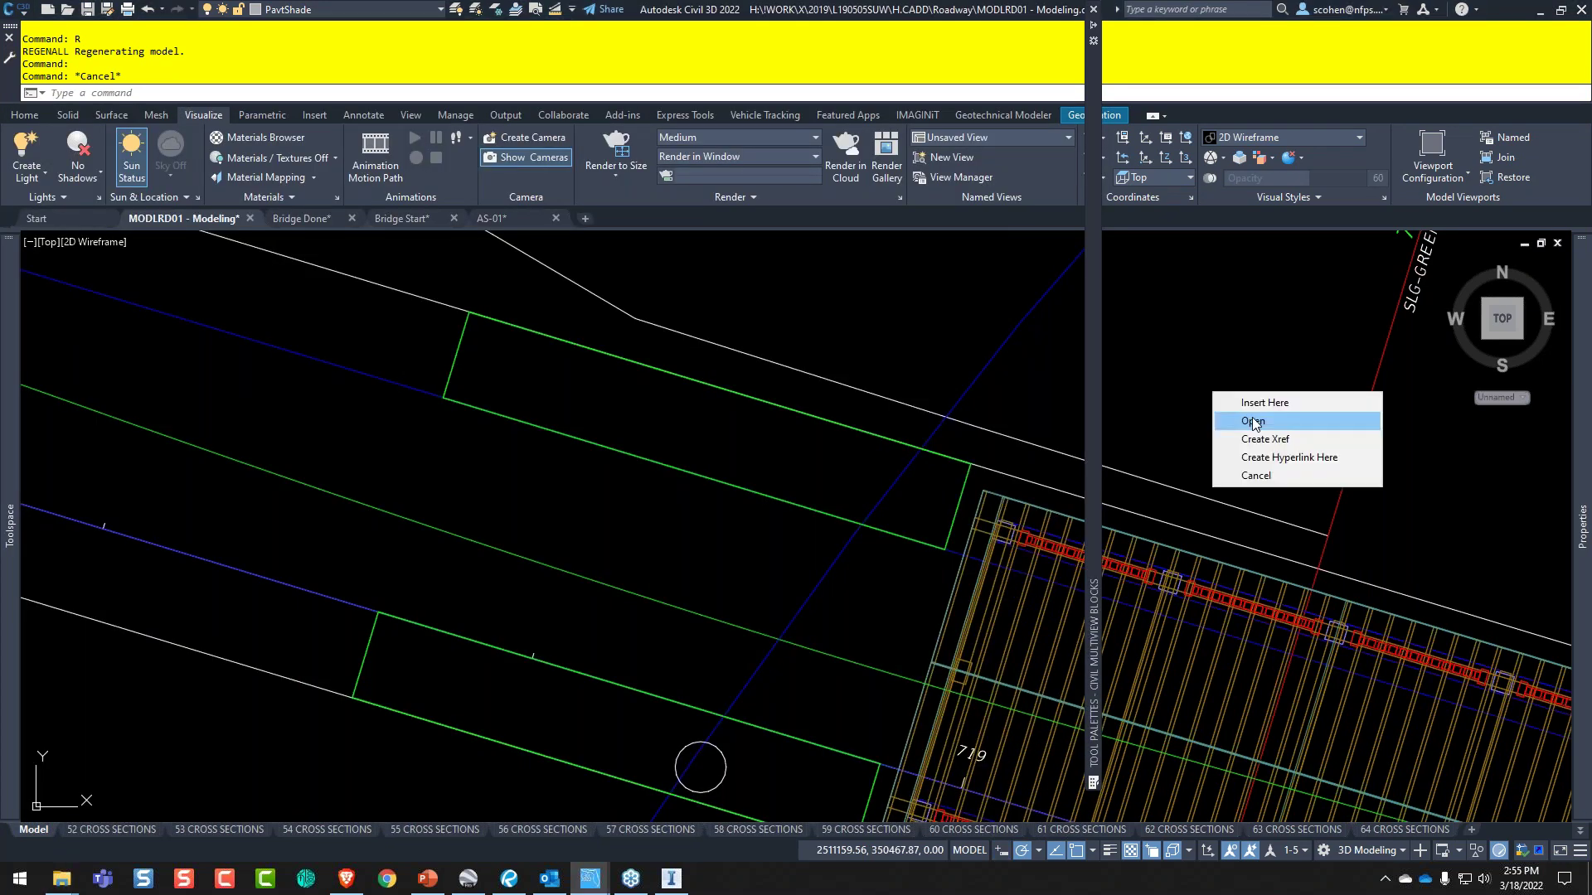
{"action": "left_click", "coordinate": [1253, 423]}
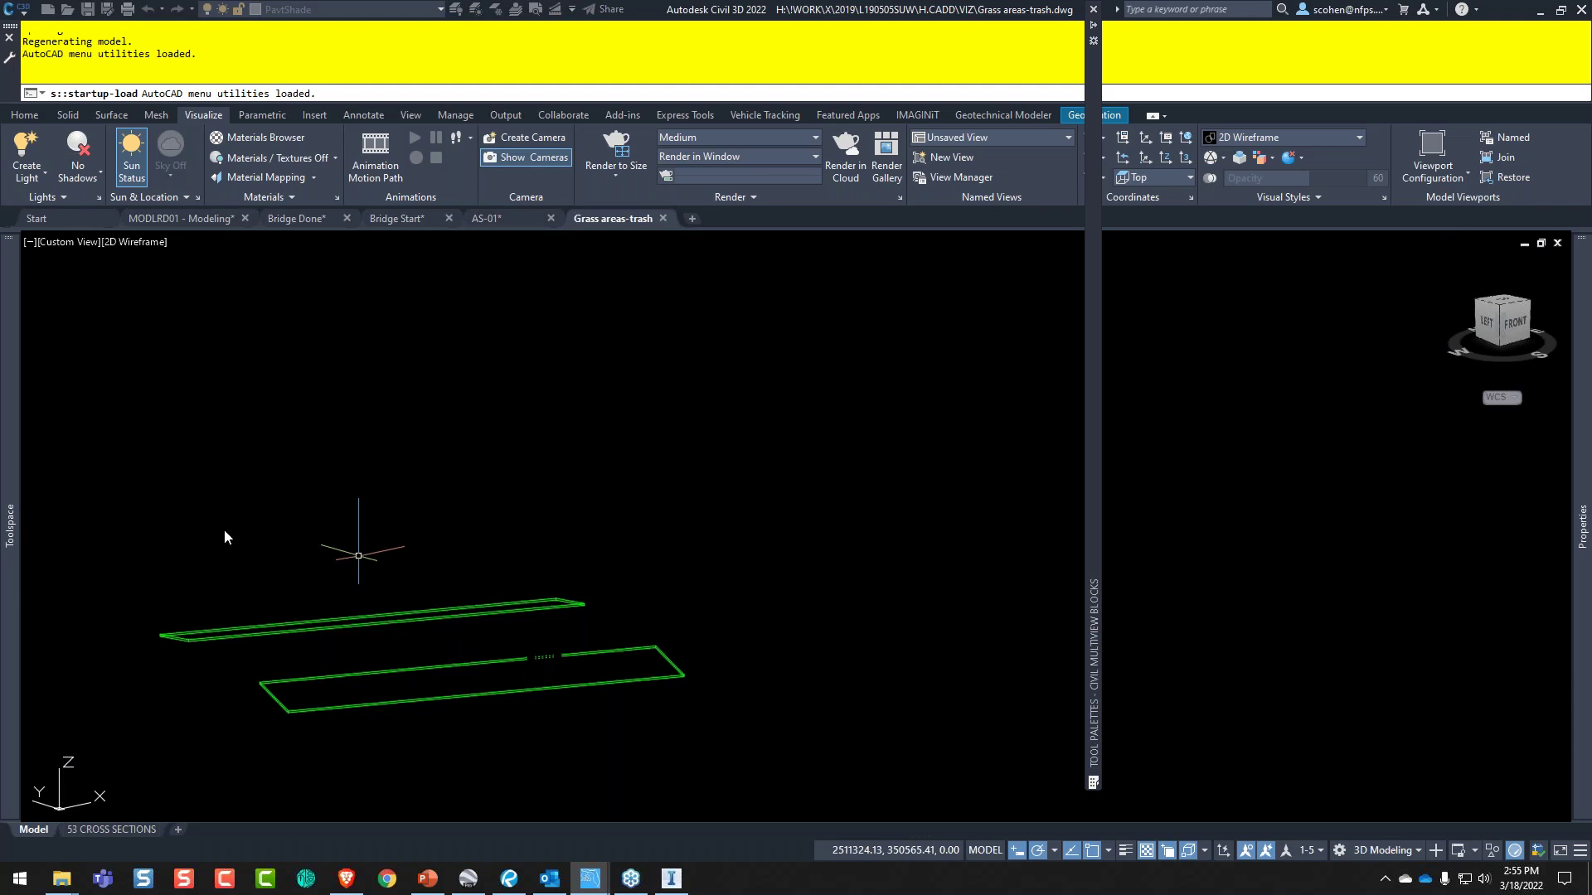
- Set the Grass areas-trash drawing's visual style to Shaded and view the grass areas and trash can up close
{"action": "left_click", "coordinate": [134, 241]}
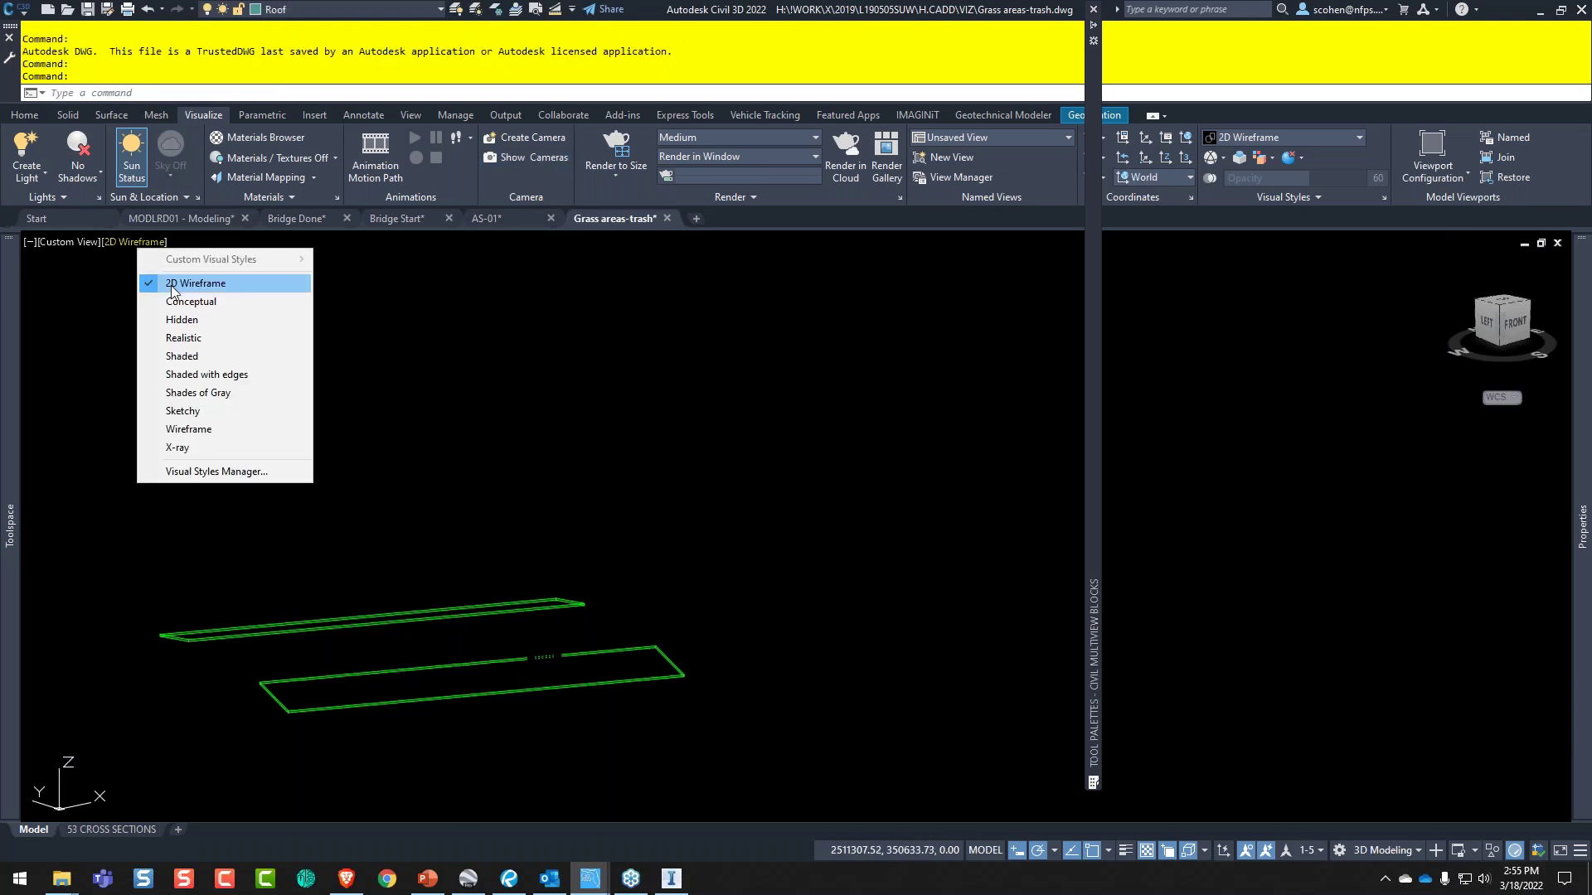
{"action": "left_click", "coordinate": [182, 356]}
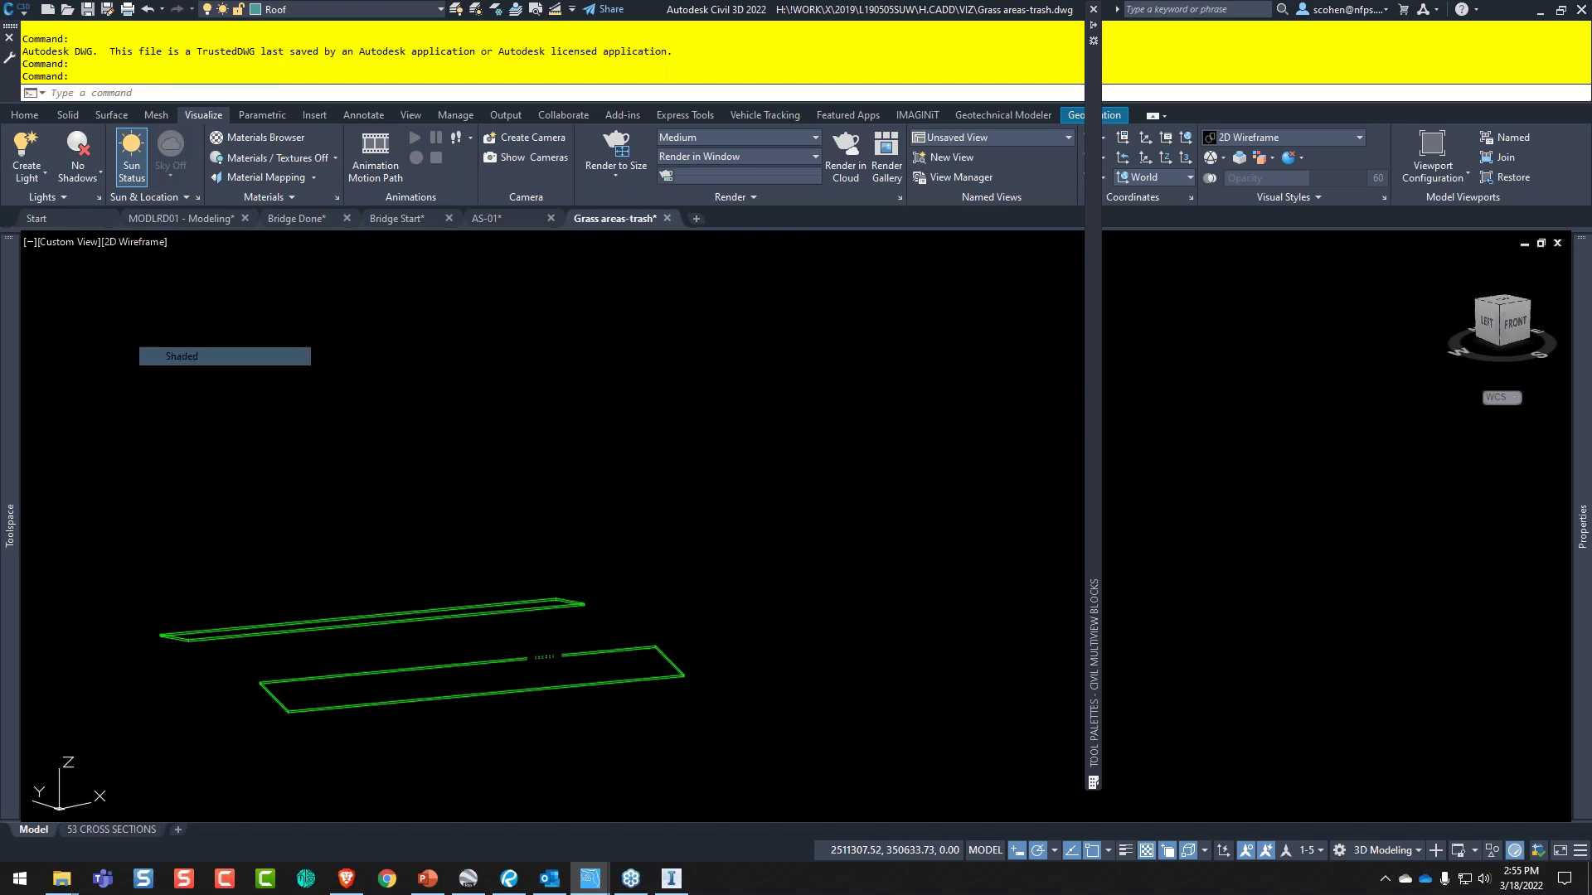
{"action": "scroll", "coordinate": [348, 688], "scroll_direction": "up", "scroll_amount": 4}
{"action": "middle_click_drag", "start_coordinate": [464, 696], "coordinate": [787, 719], "text": "shift"}
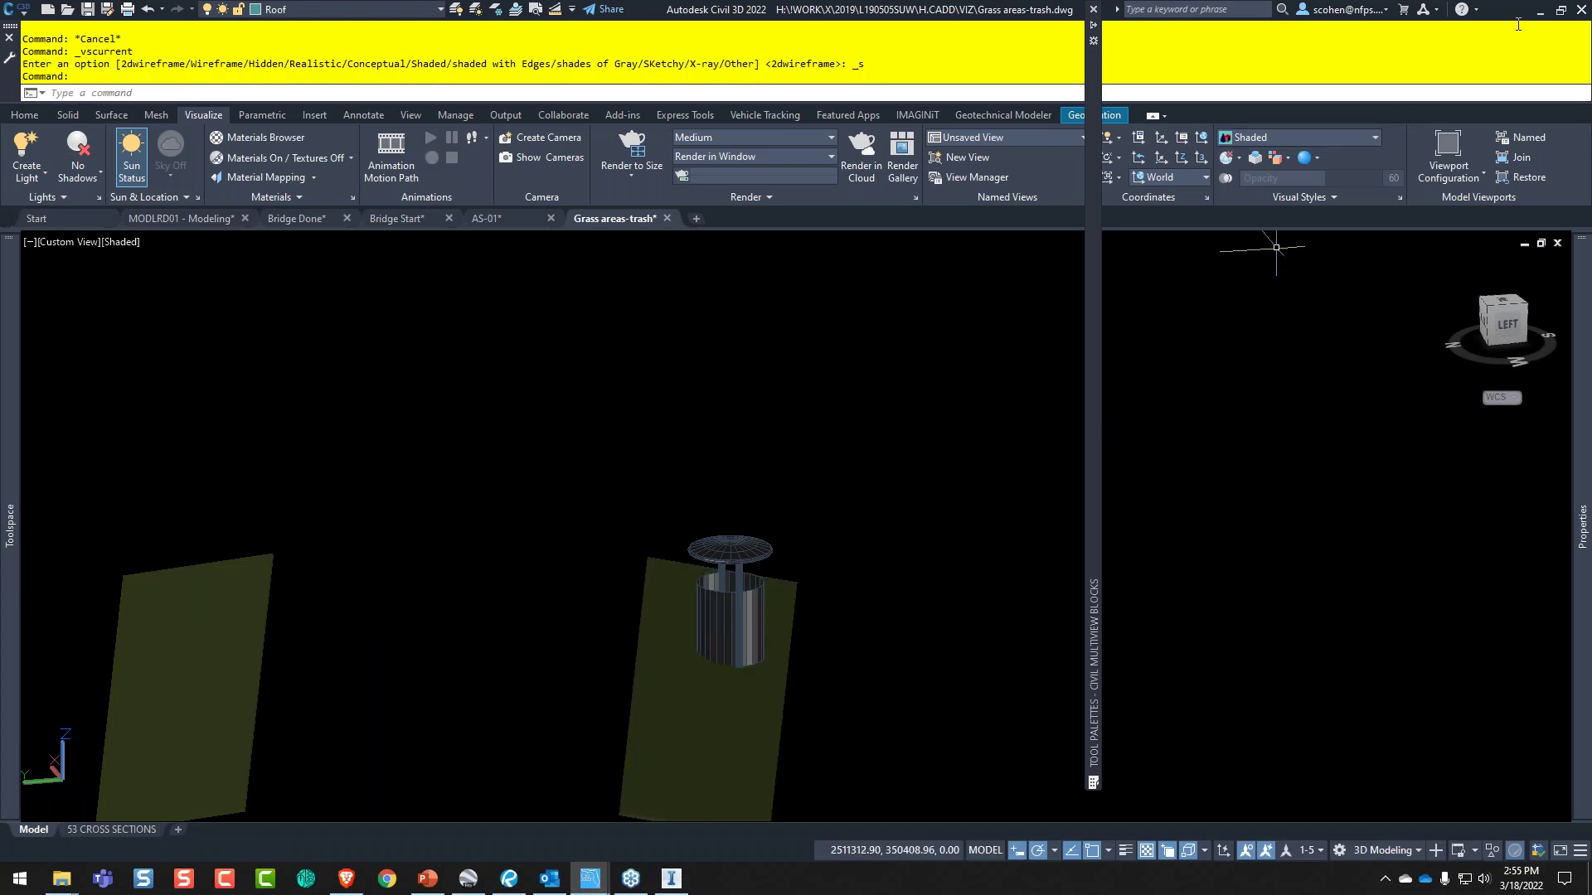
- Switch to InfraWorks and import Grass areas-trash.dwg as AutoCAD DWG (3D Objects), sending it to the cloud-based services
{"action": "left_click", "coordinate": [1542, 11]}
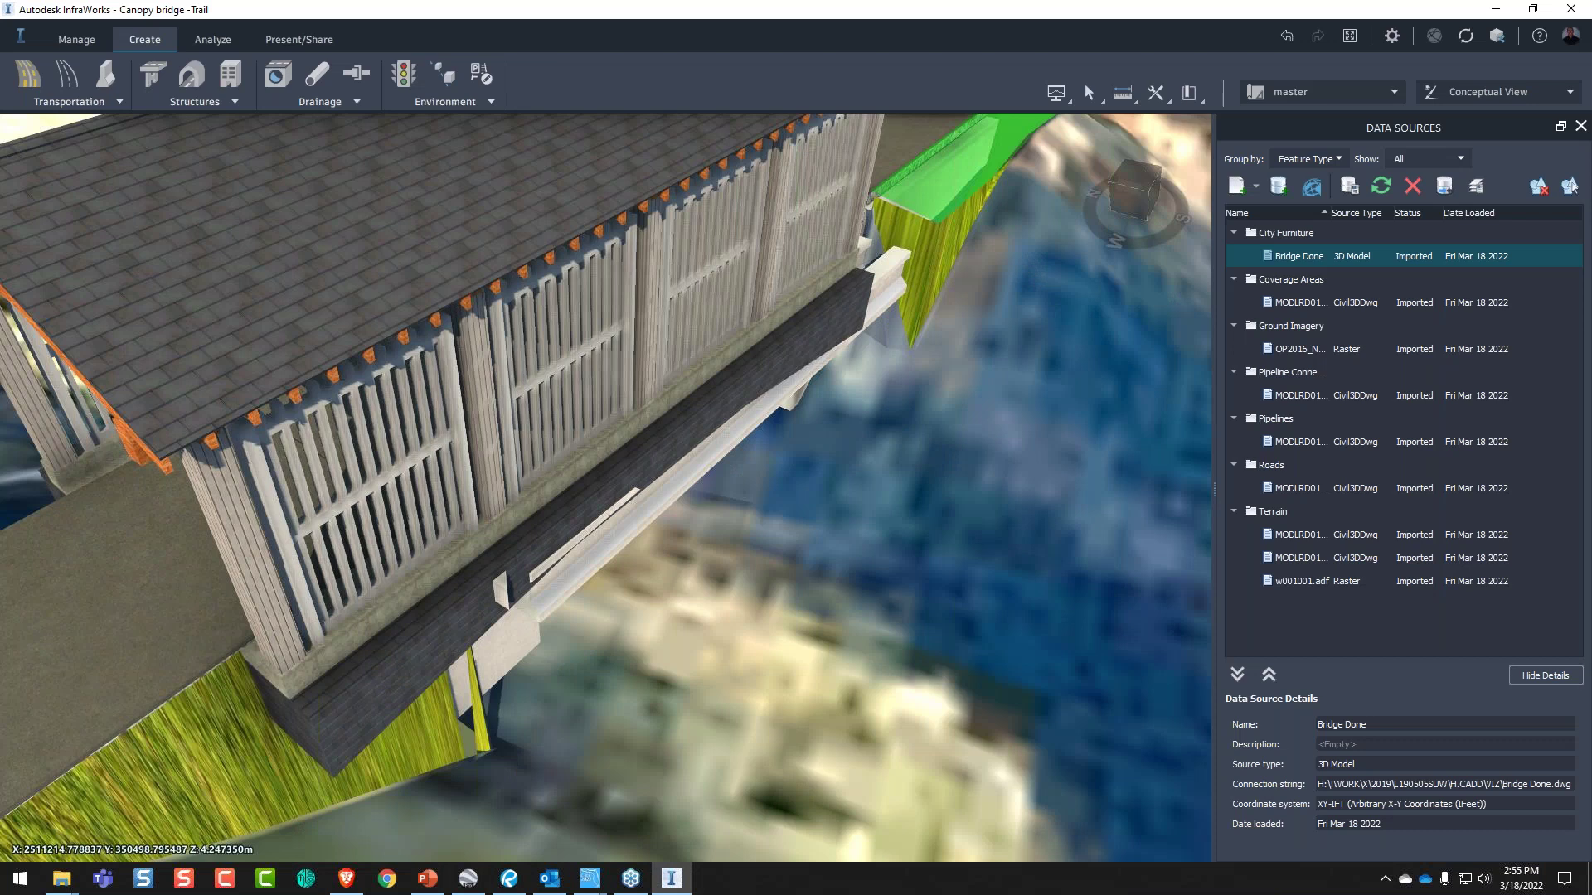
{"action": "left_click_drag", "start_coordinate": [672, 879], "coordinate": [706, 461]}
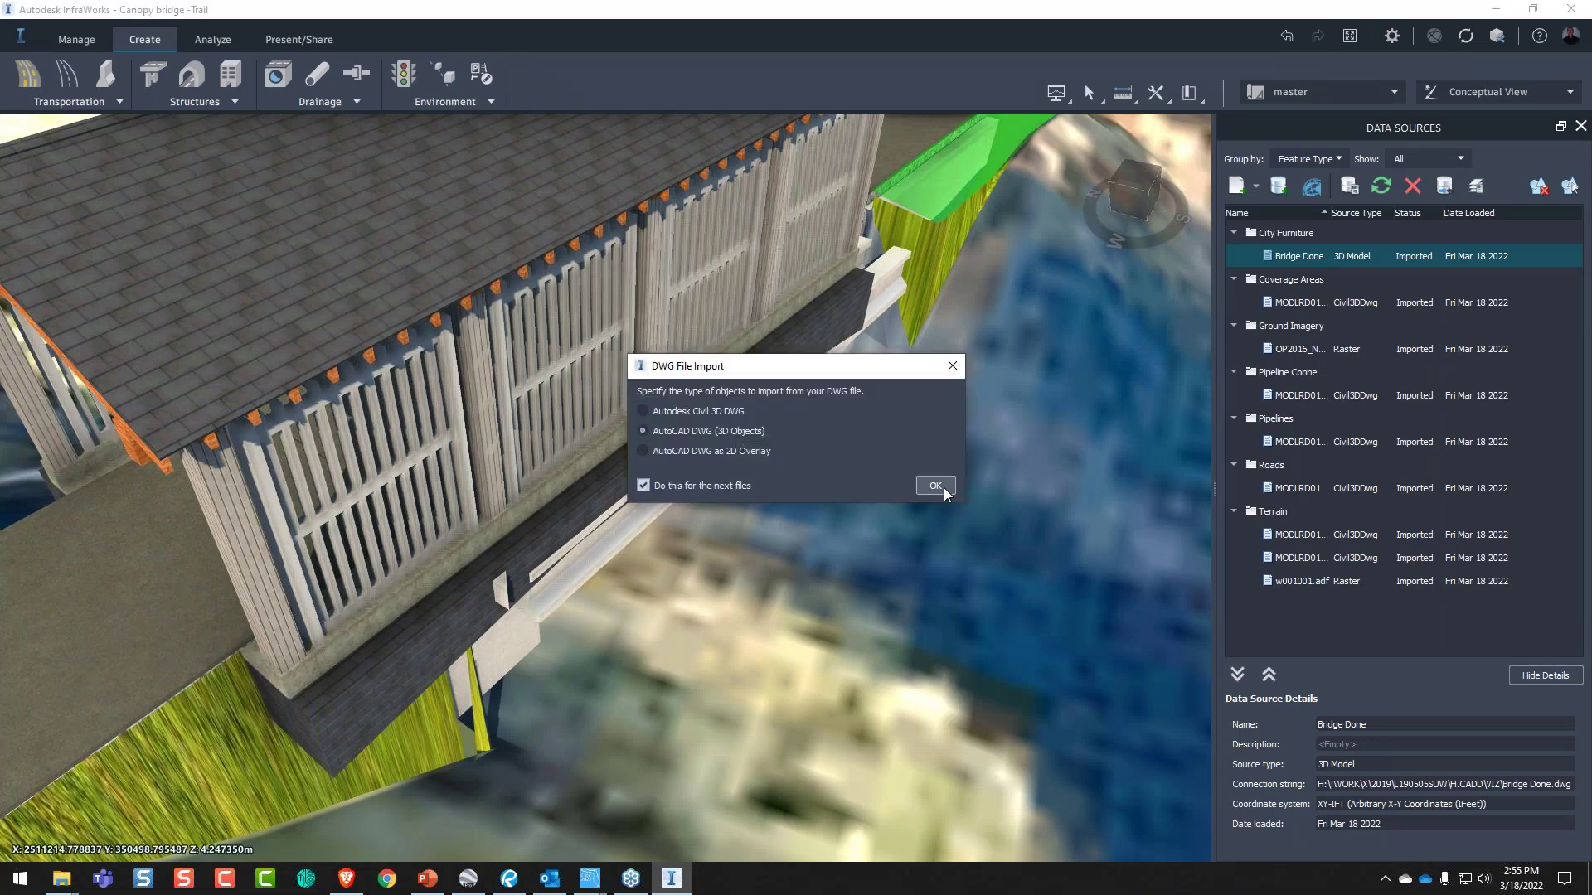
{"action": "left_click", "coordinate": [935, 486]}
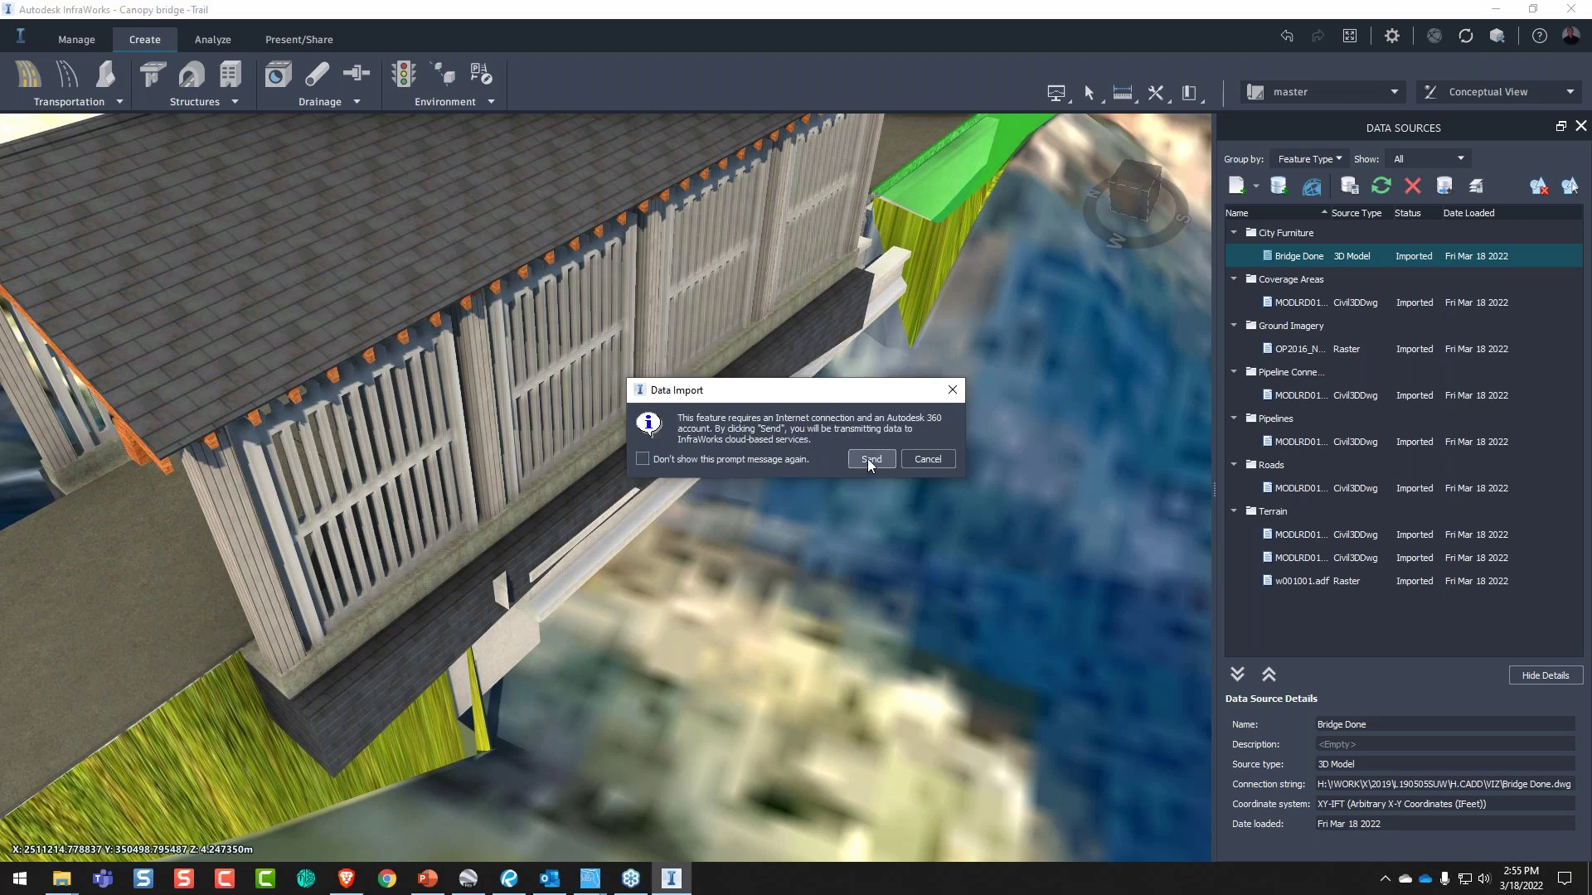
{"action": "left_click", "coordinate": [867, 460]}
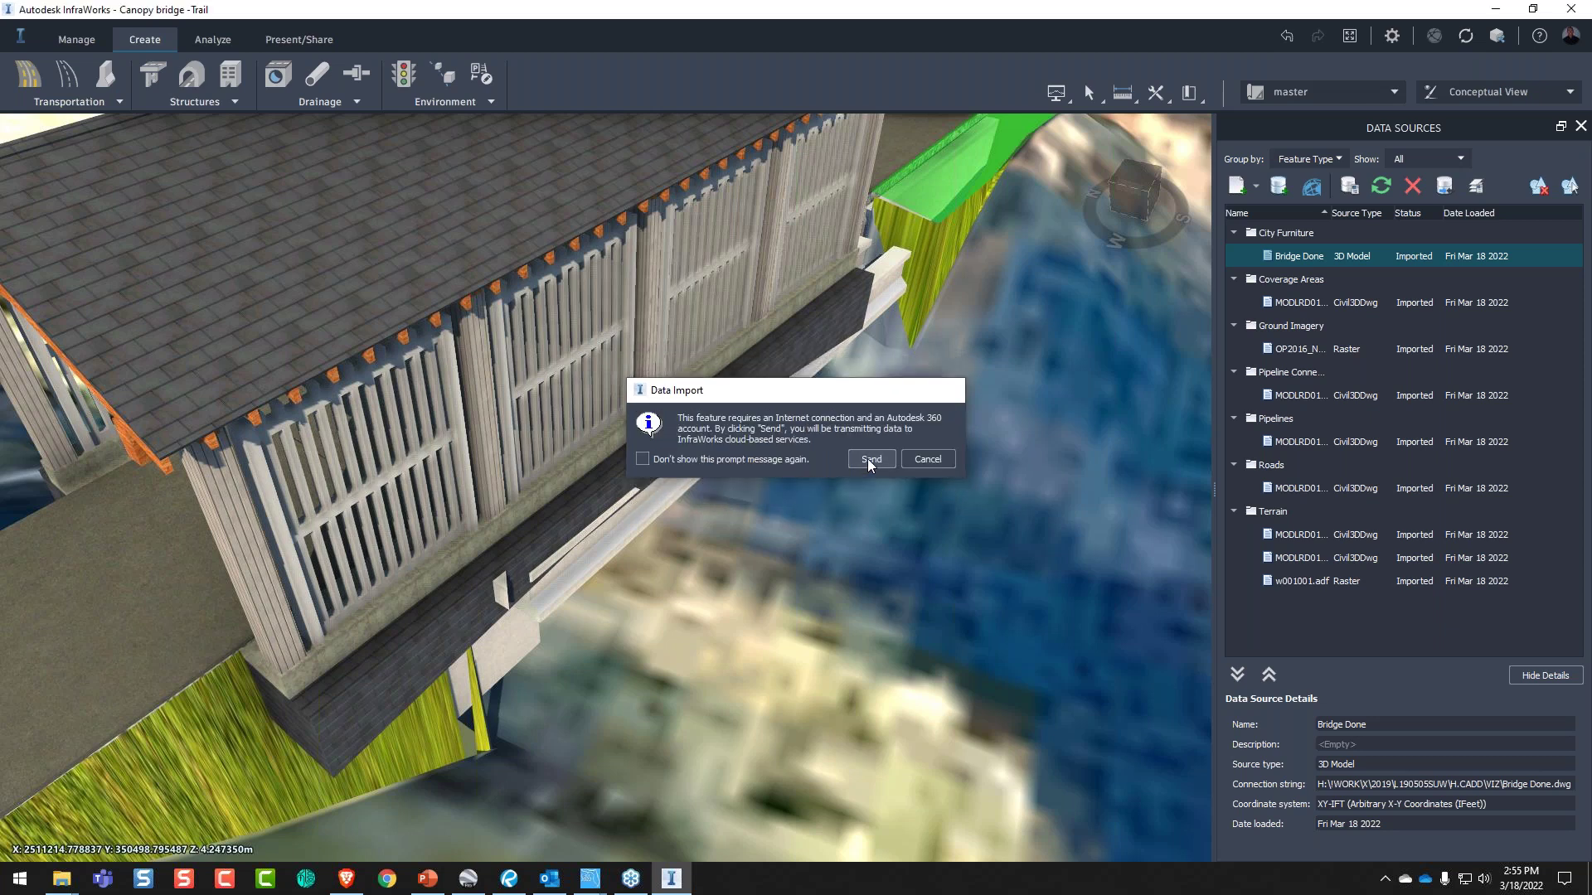
{"action": "key", "text": "Return"}
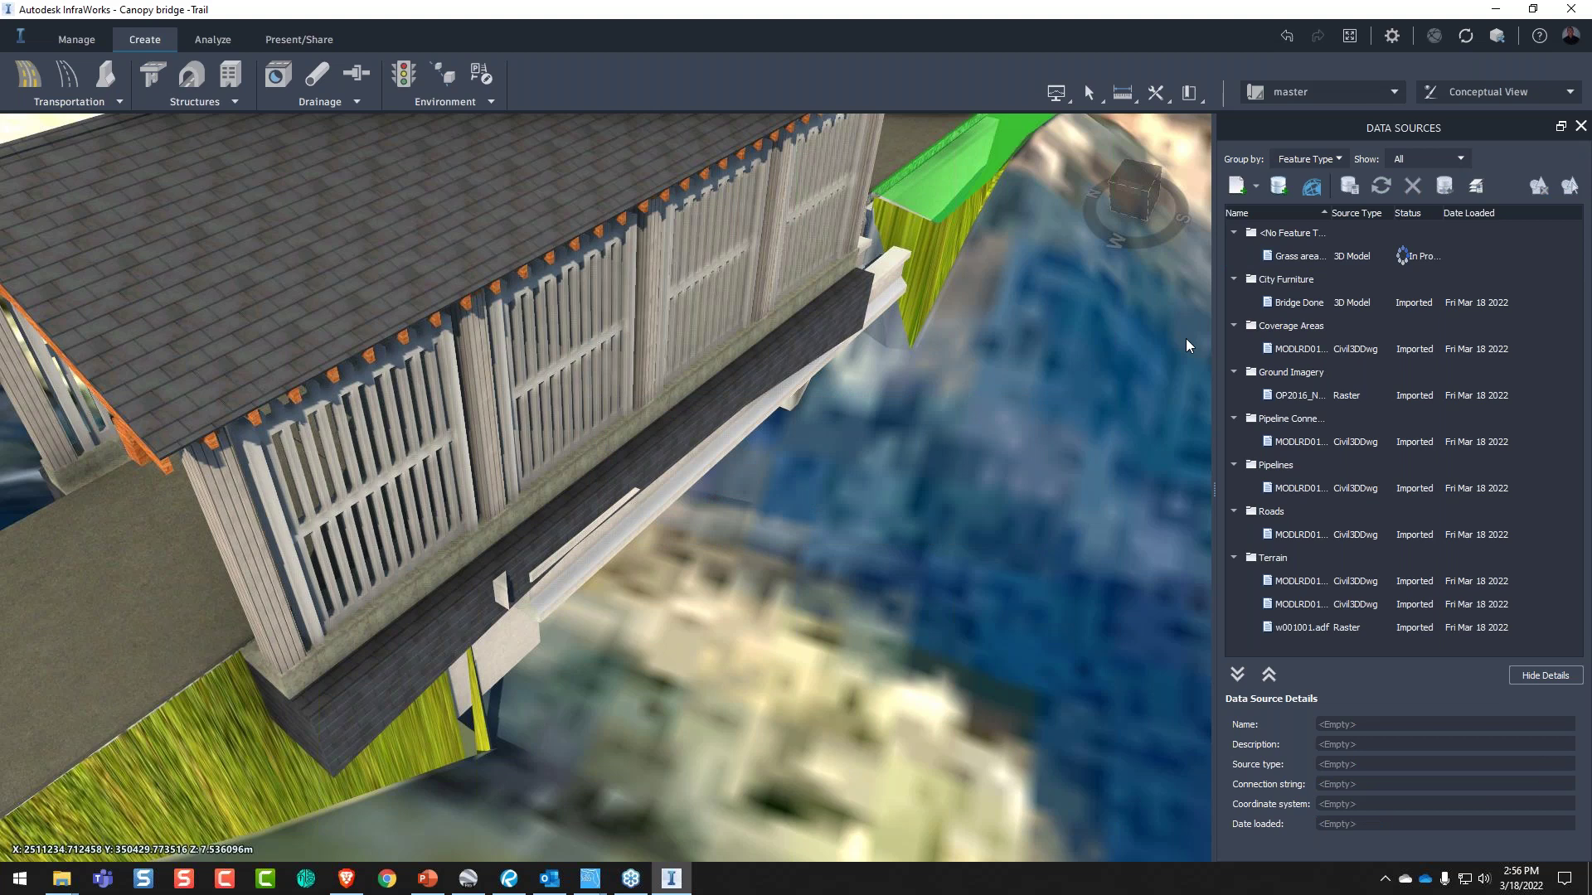
- Frame the canopy bridge entrance from trail level and add a bookmark of this view named "On Trail"
{"action": "scroll", "coordinate": [779, 461], "scroll_direction": "down", "scroll_amount": 10}
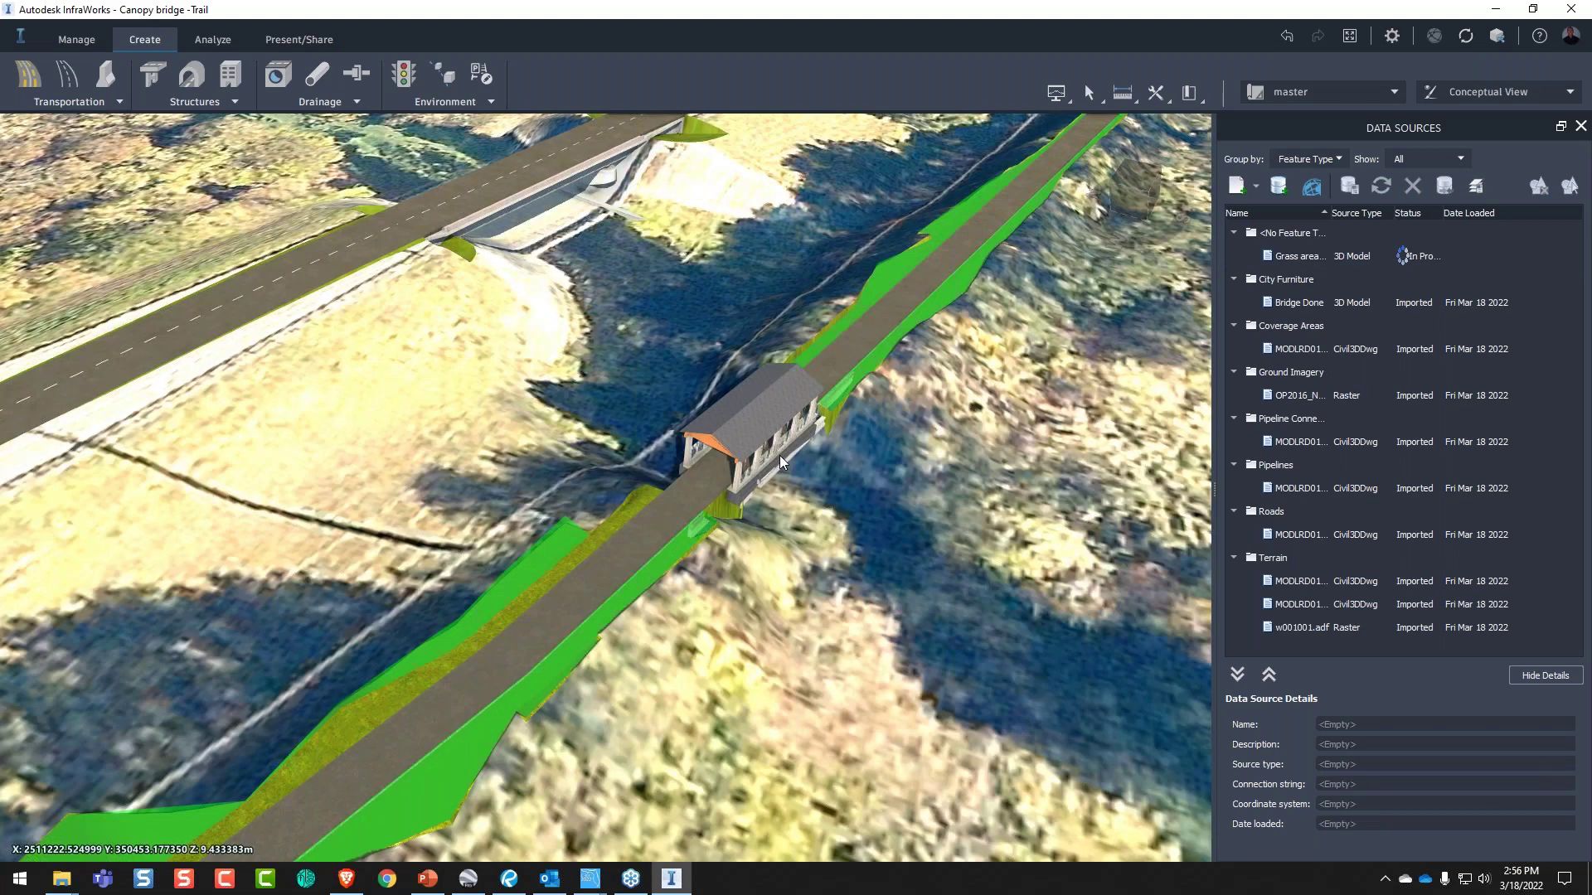
{"action": "middle_click_drag", "start_coordinate": [748, 599], "coordinate": [808, 520]}
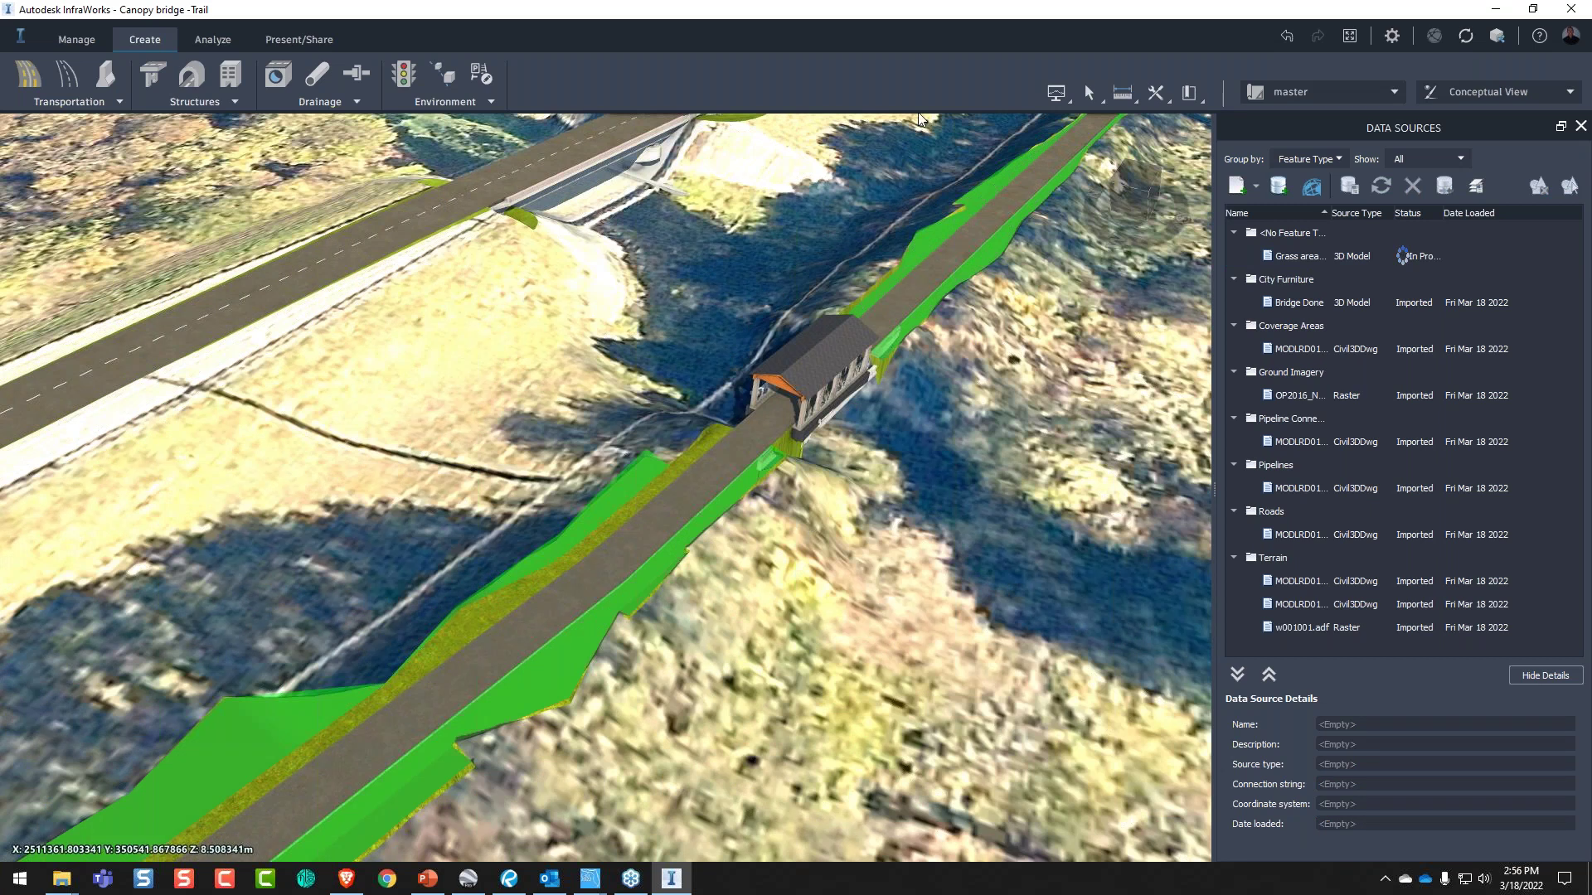
{"action": "left_click_drag", "start_coordinate": [918, 119], "coordinate": [635, 524]}
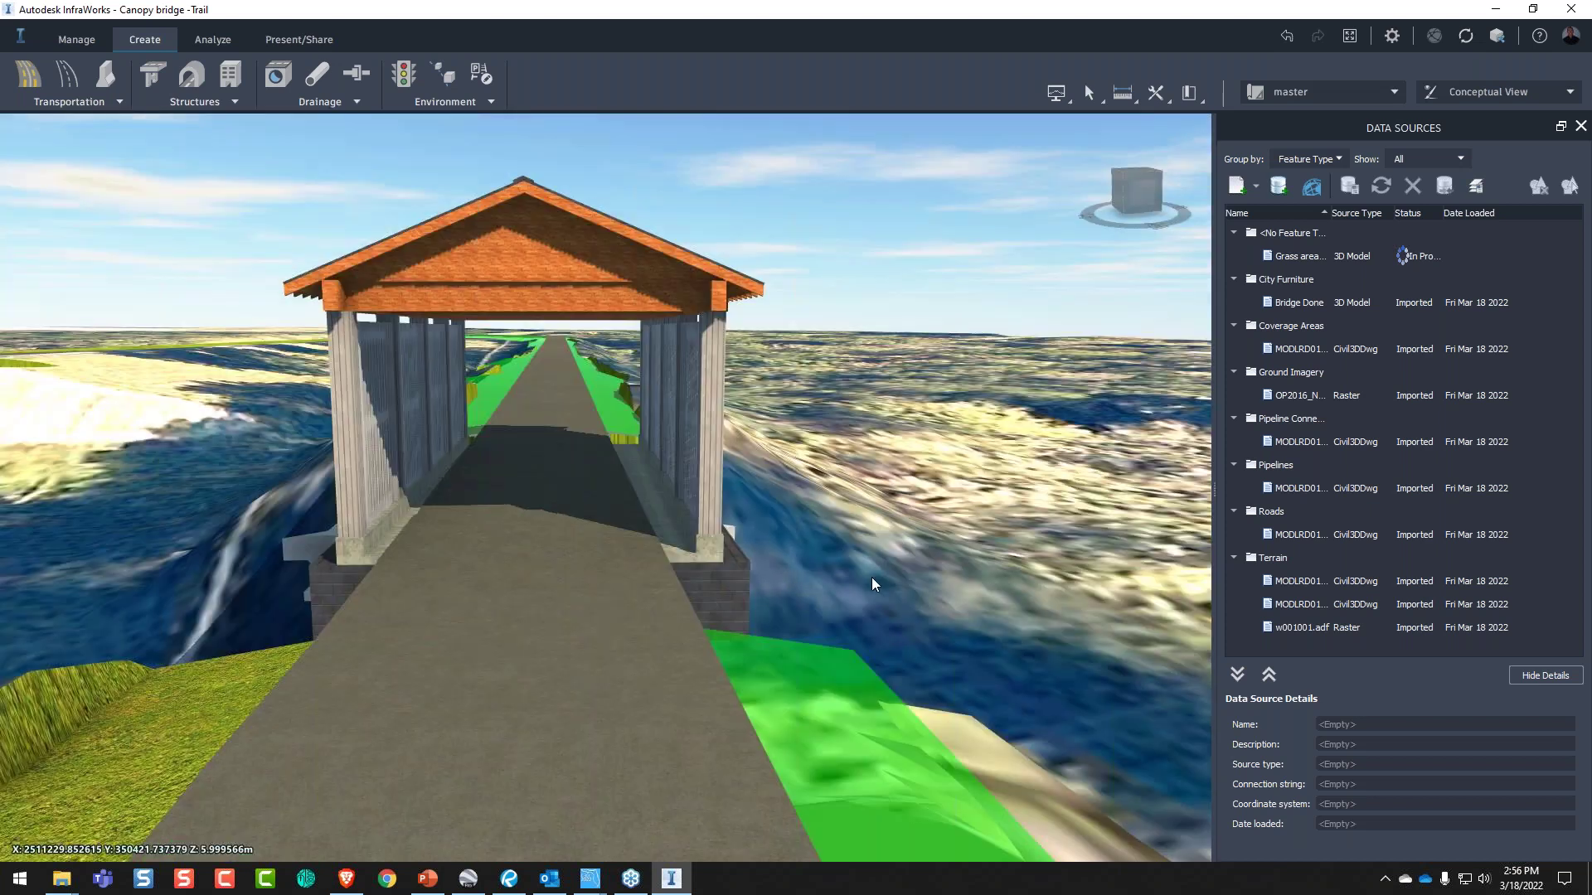
{"action": "left_click", "coordinate": [1198, 101]}
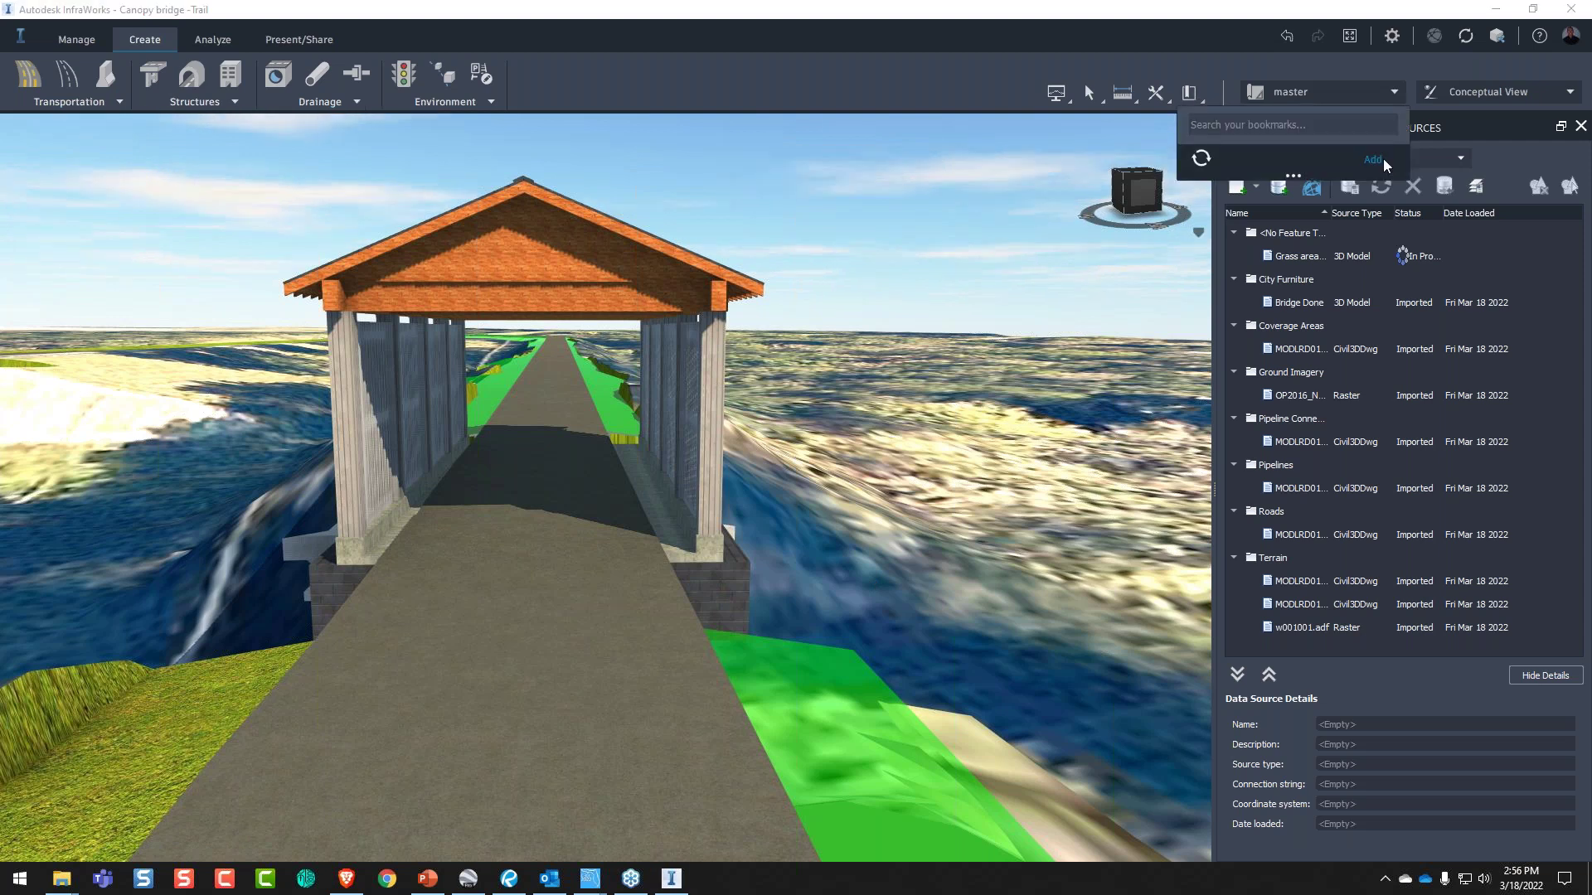
{"action": "left_click", "coordinate": [1382, 158]}
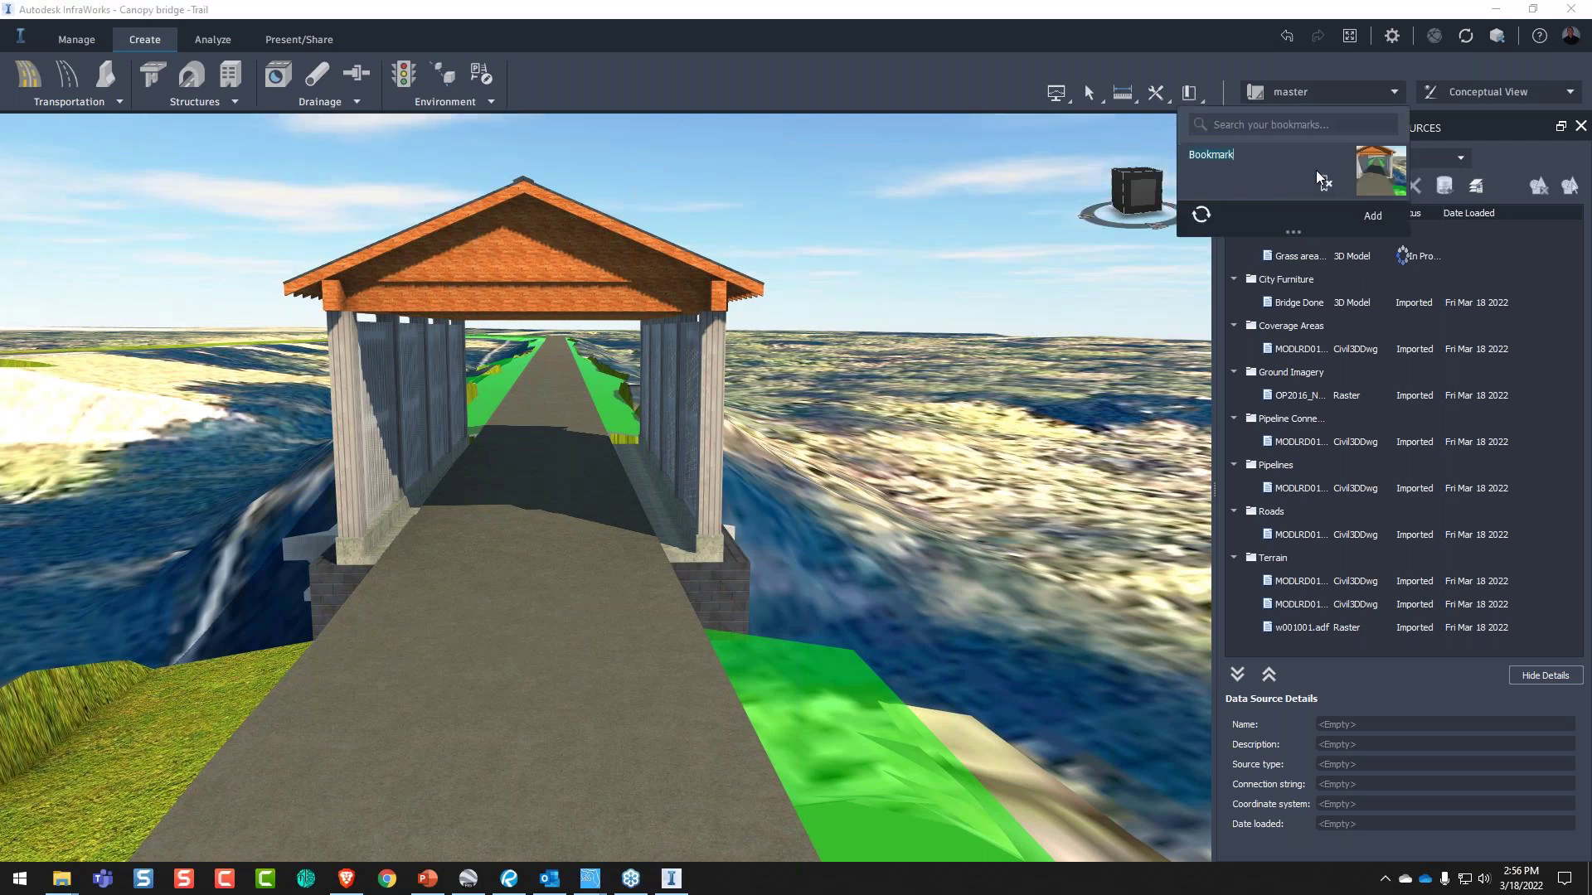
{"action": "type", "text": "On TYr"}
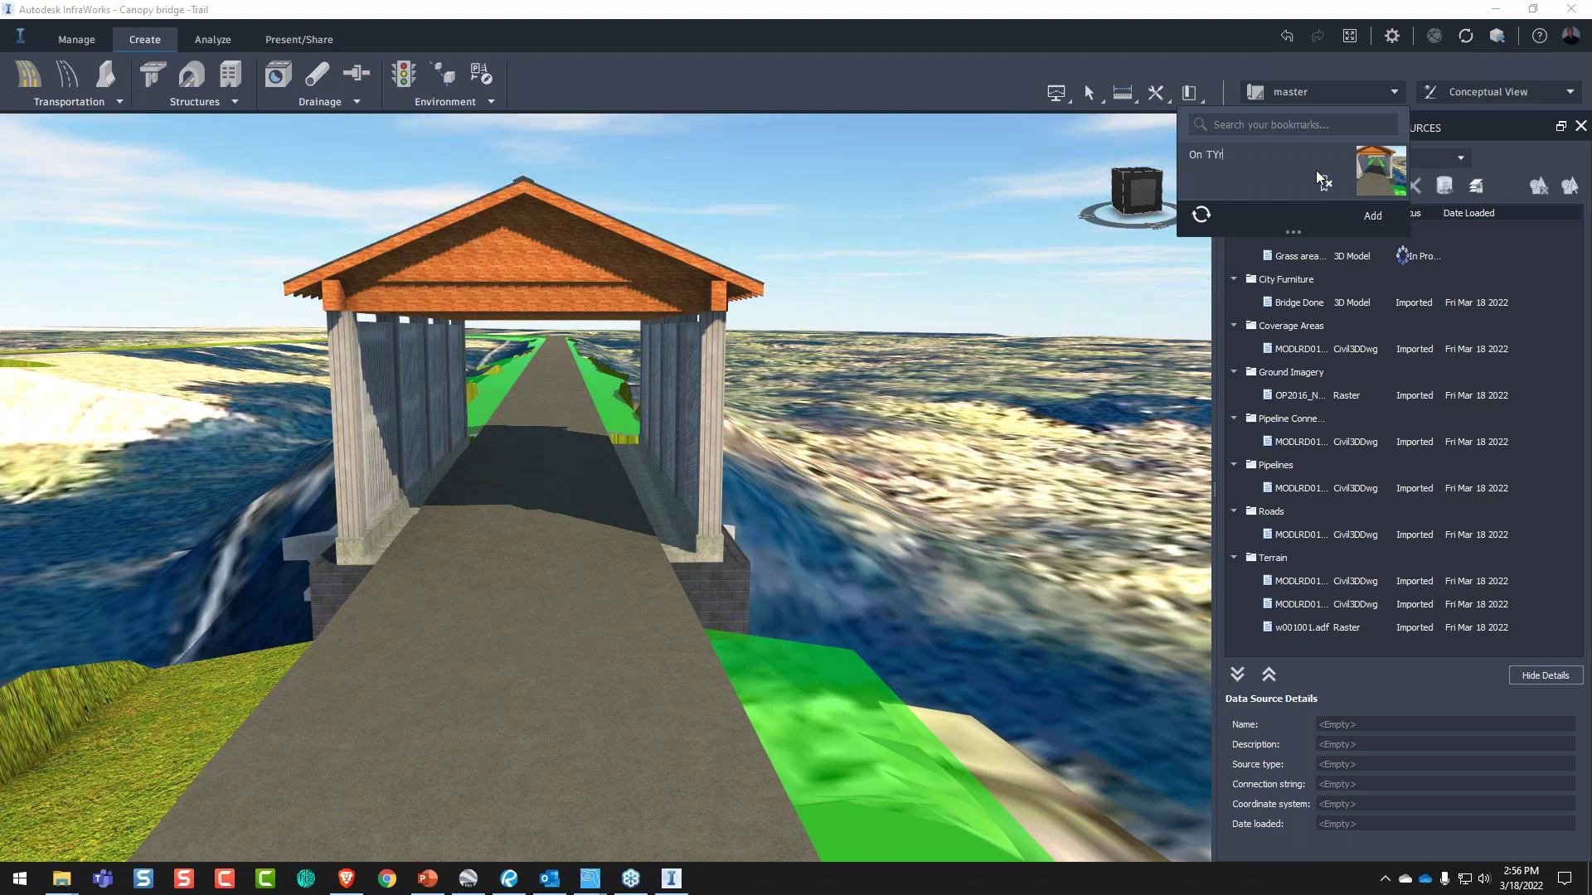
{"action": "key", "text": "BackSpace"}
{"action": "key", "text": "BackSpace"}
{"action": "type", "text": "rail"}
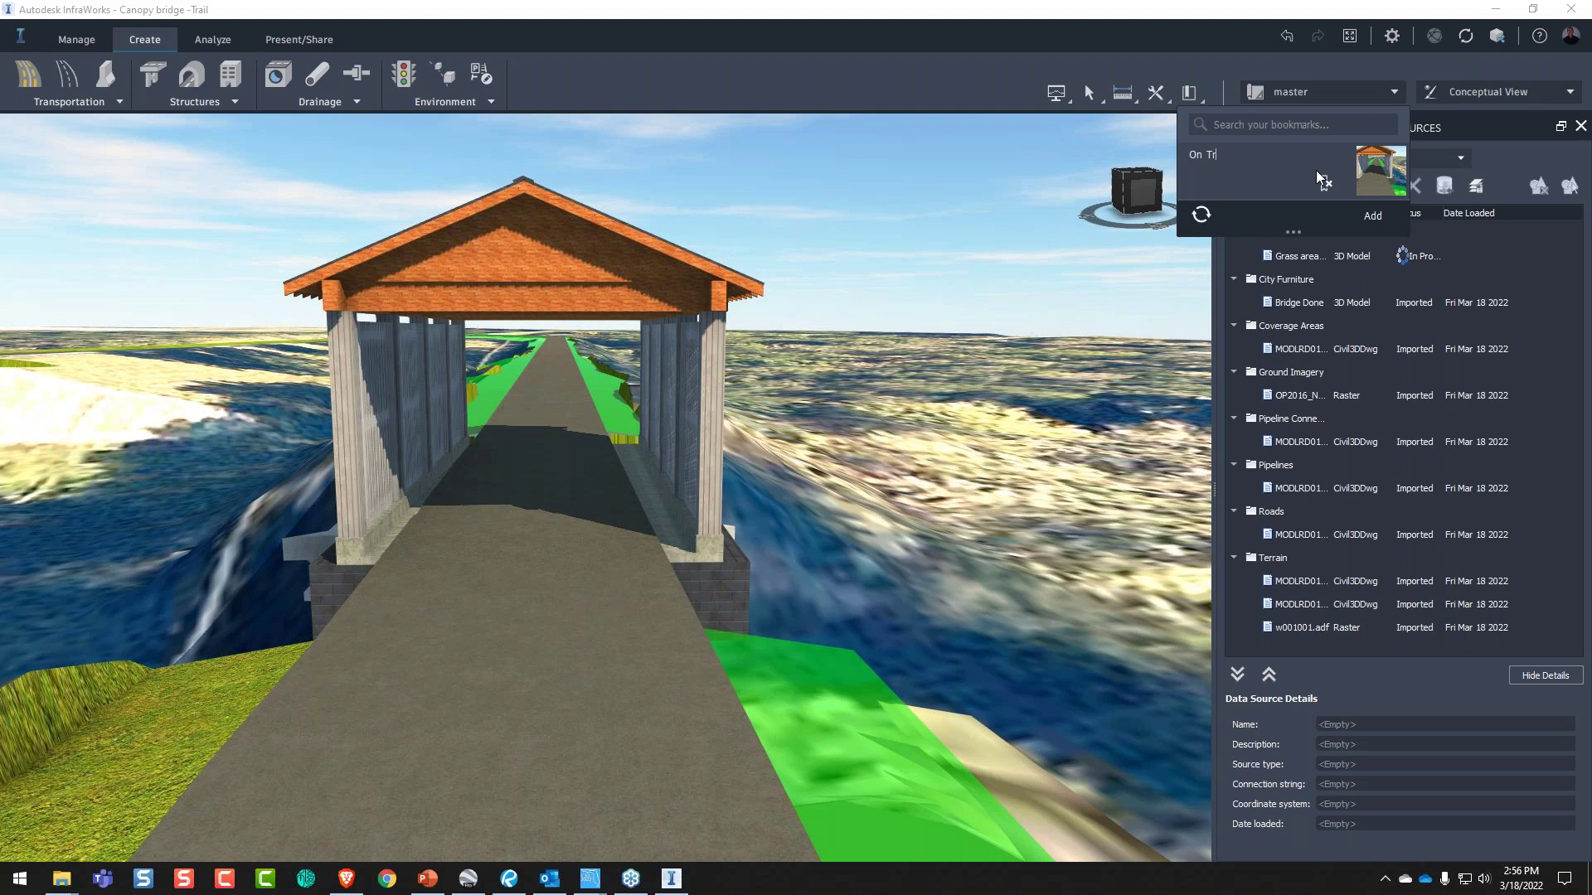
{"action": "type", "text": "1"}
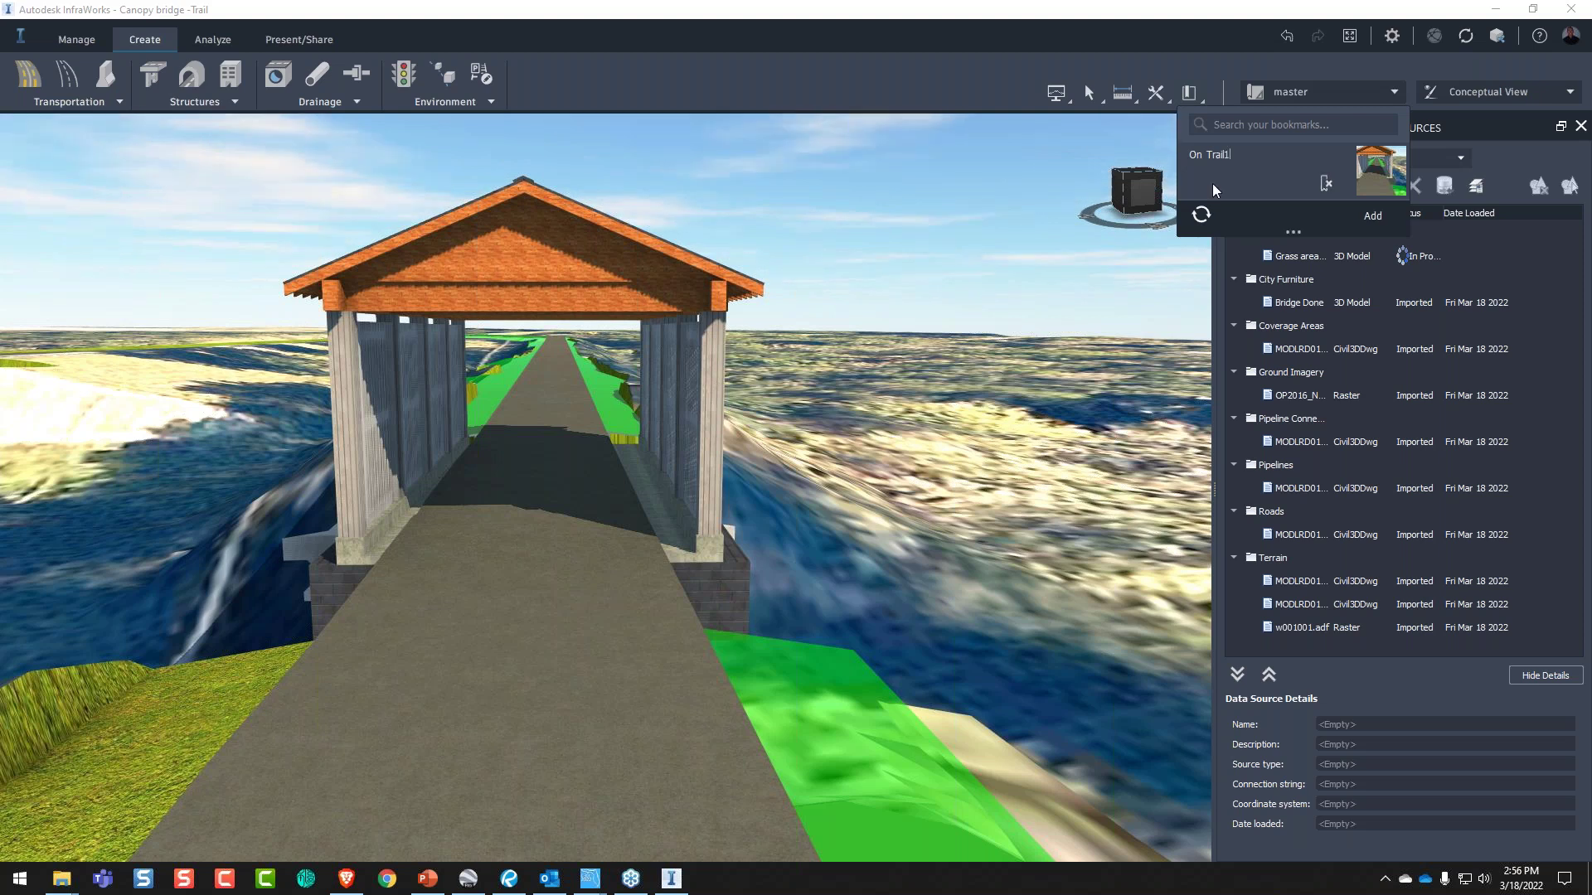
- Frame the canopy bridge from its long side and add a bookmark of this view named "Front"
{"action": "left_click", "coordinate": [1016, 296]}
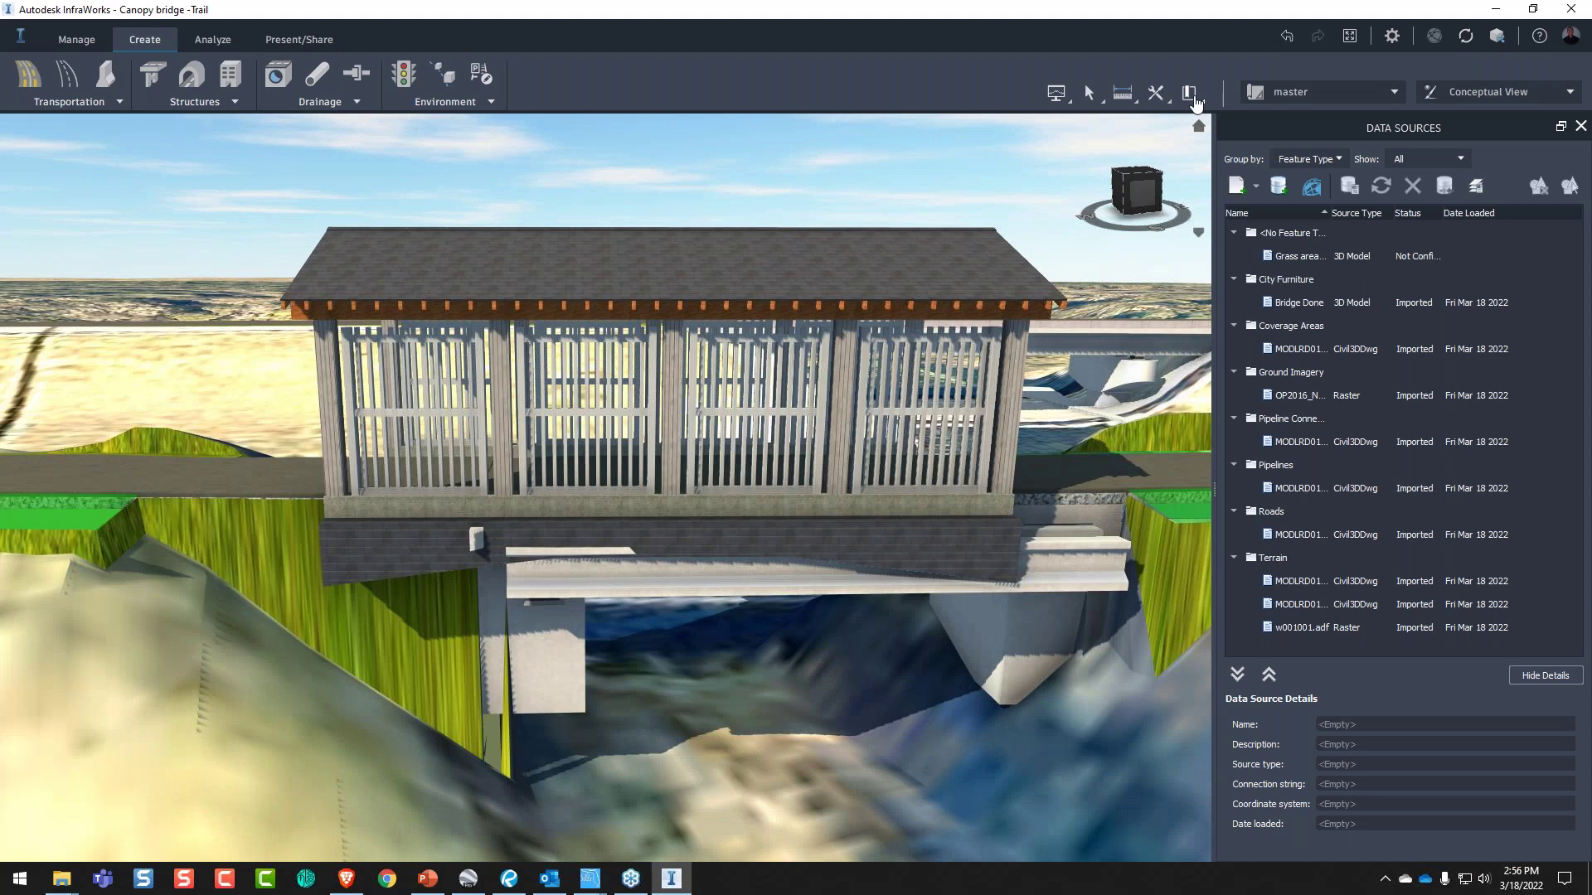
{"action": "left_click", "coordinate": [1191, 94]}
{"action": "left_click", "coordinate": [1373, 217]}
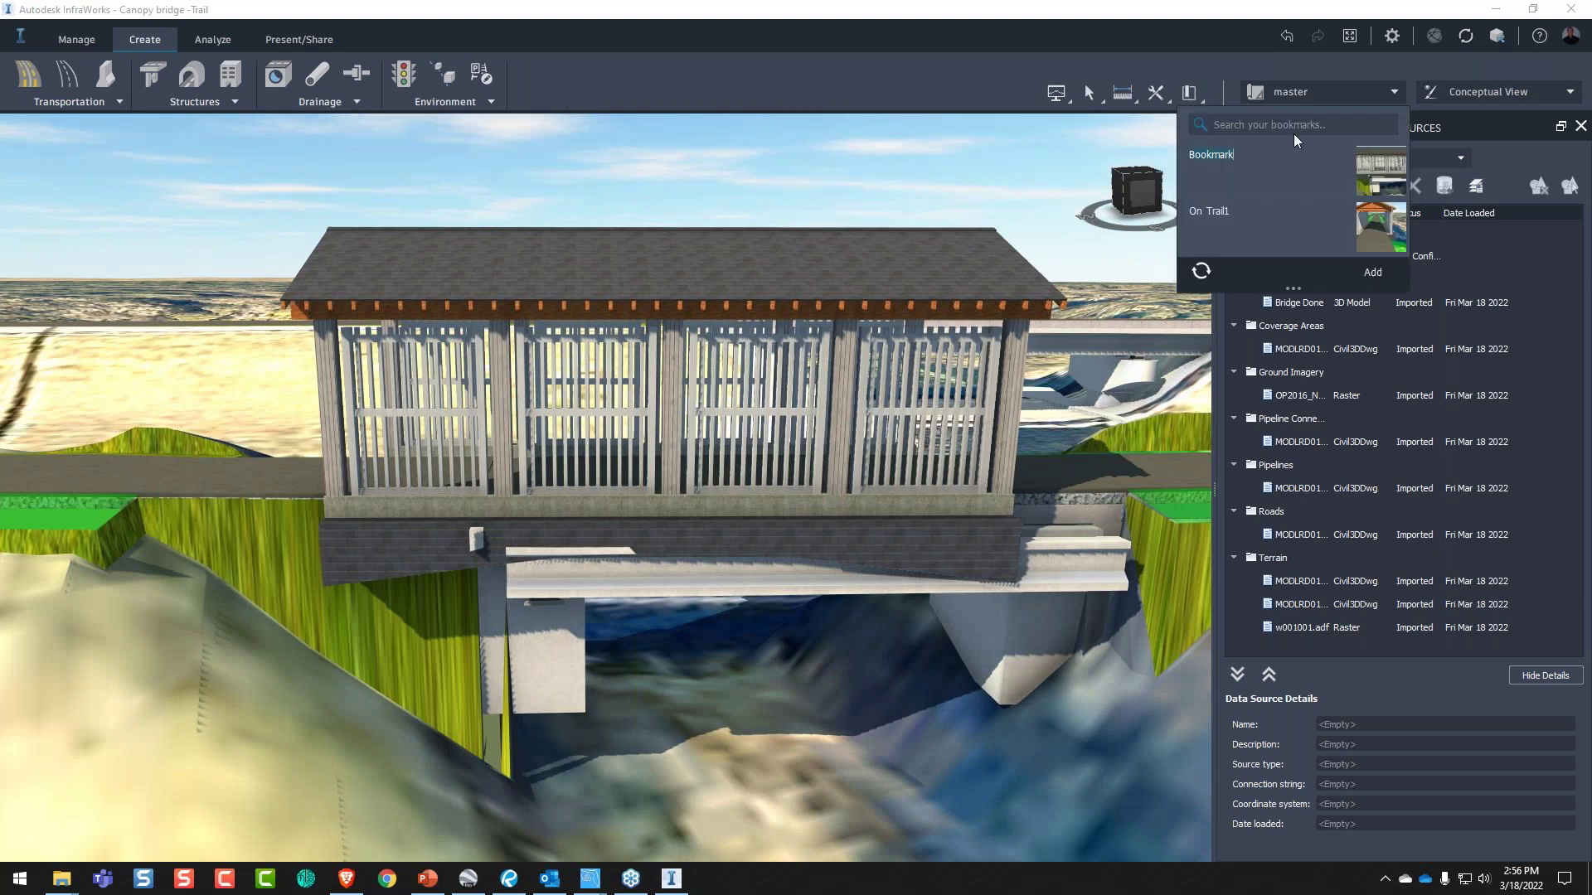
{"action": "type", "text": "Fro"}
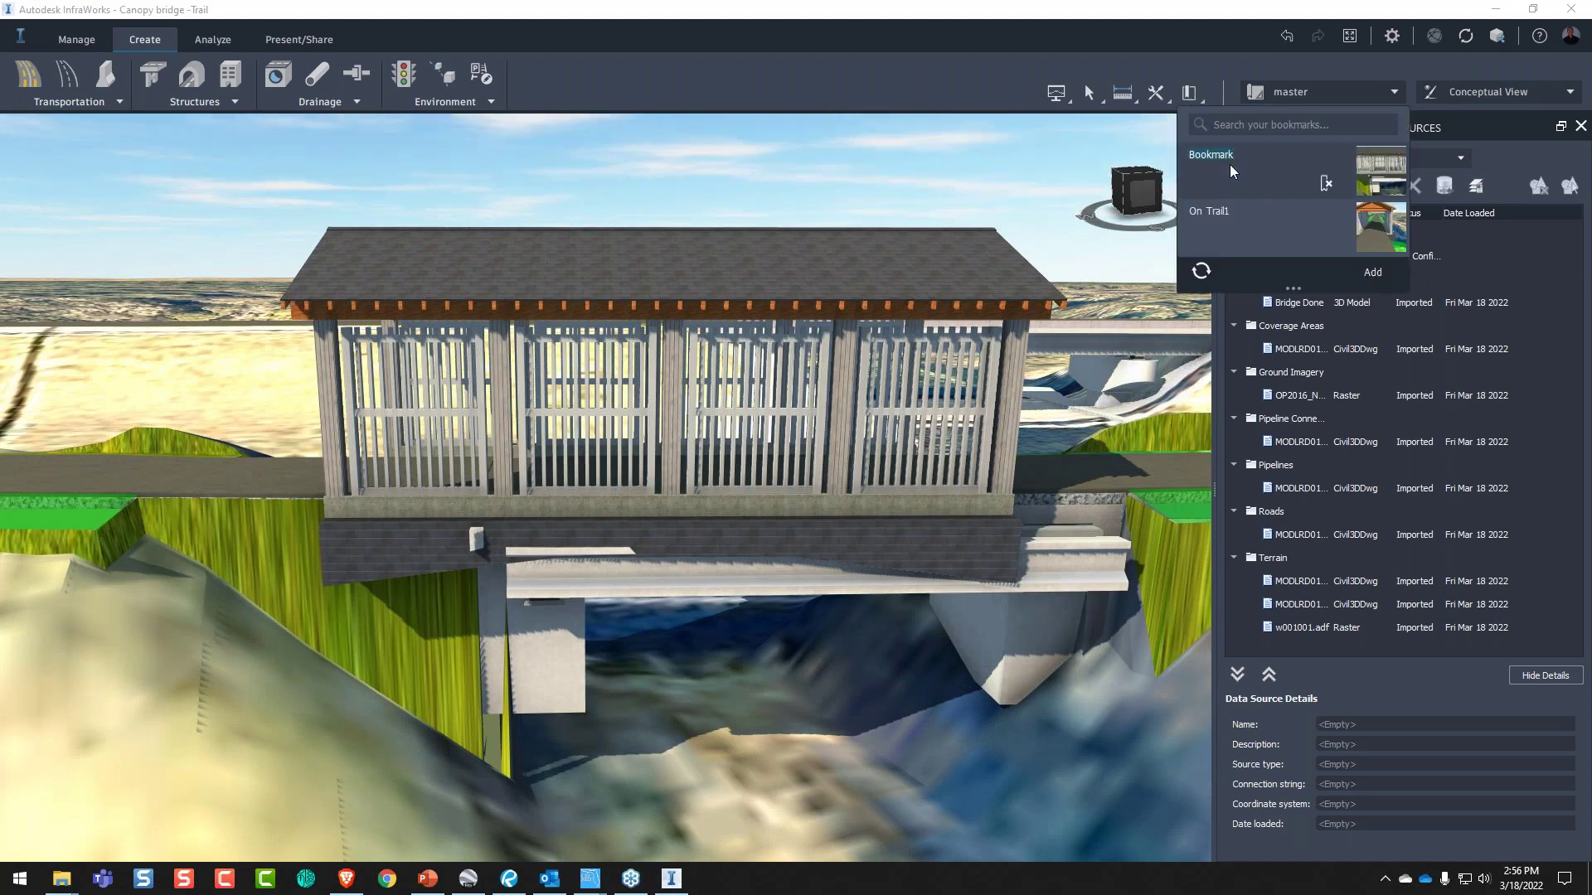
{"action": "type", "text": "nt"}
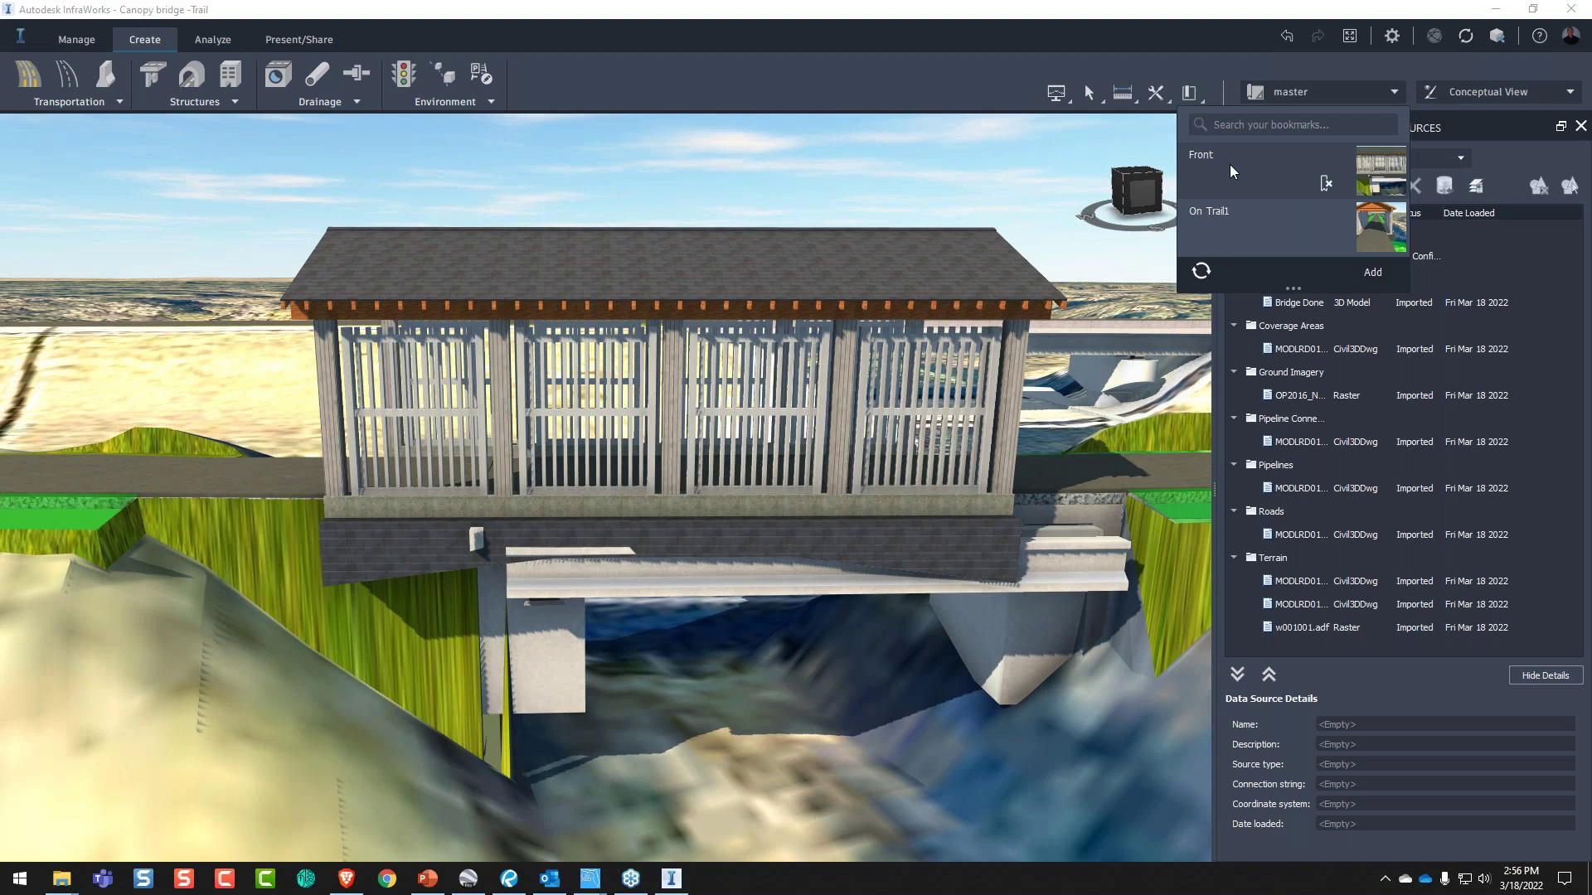
- Frame the canopy bridge as seen from the roadway and add a bookmark of this view named "From Road"
{"action": "left_click", "coordinate": [967, 320]}
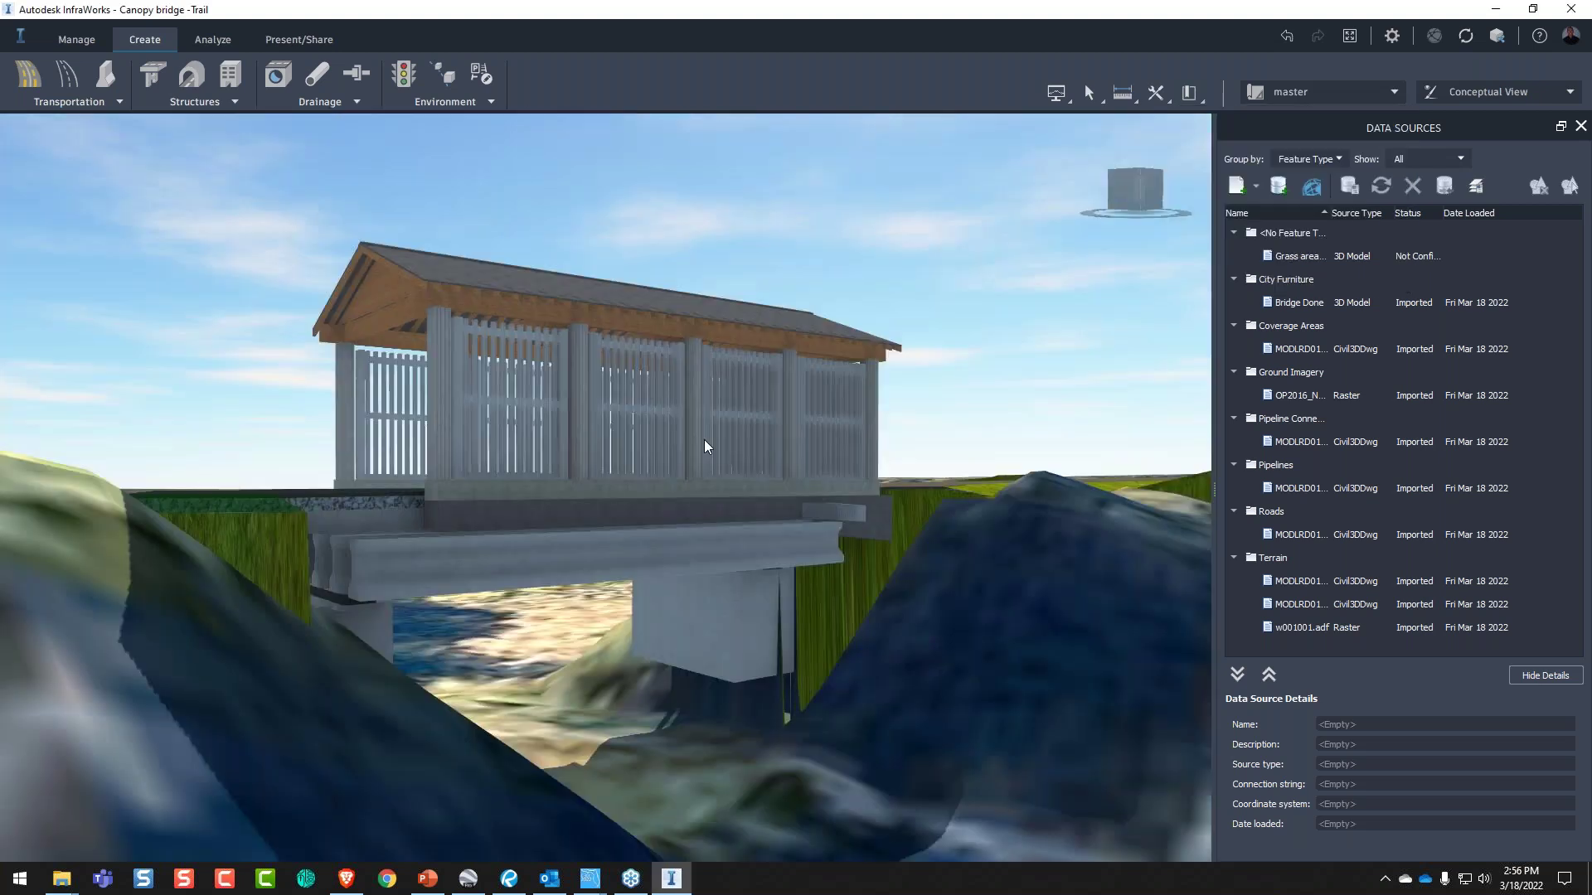
{"action": "scroll", "coordinate": [704, 446], "scroll_direction": "down", "scroll_amount": 5}
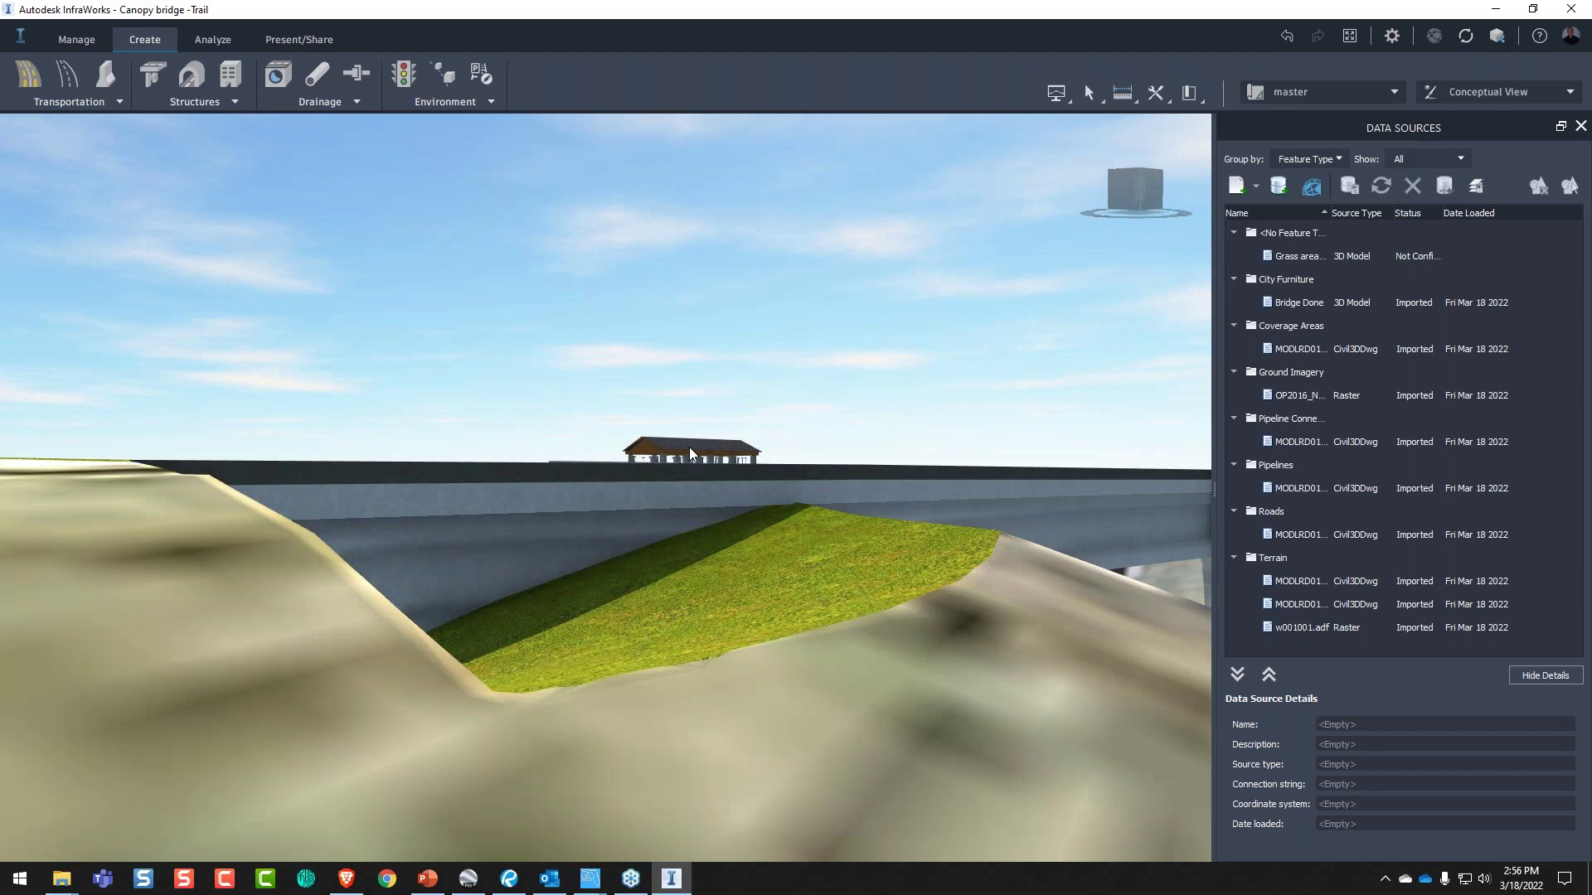
{"action": "middle_click_drag", "start_coordinate": [691, 454], "coordinate": [787, 557]}
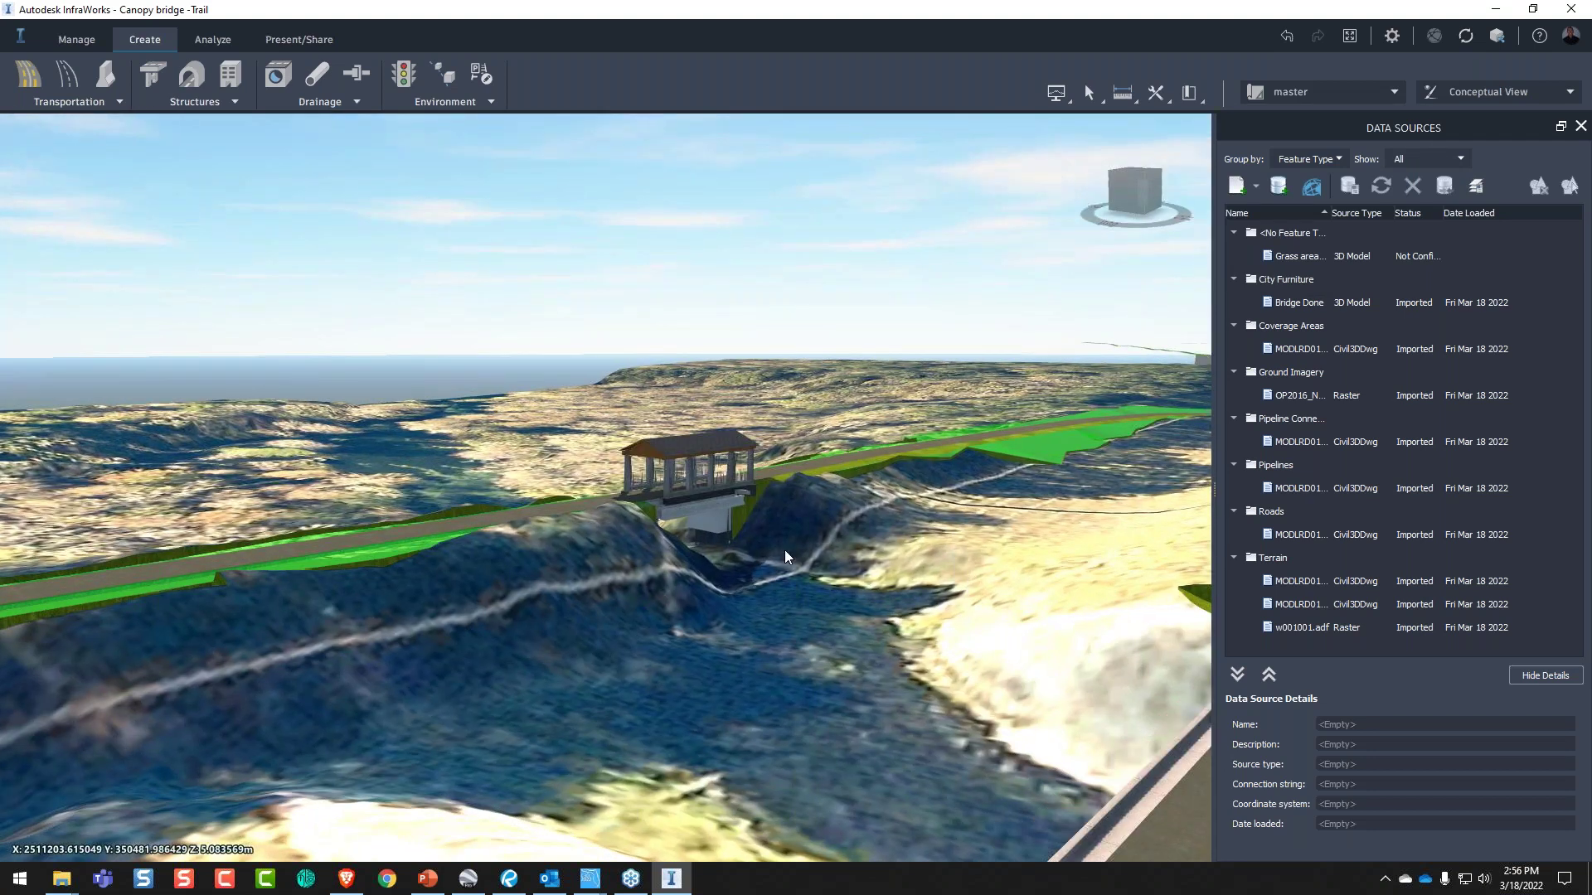
{"action": "scroll", "coordinate": [793, 631], "scroll_direction": "up", "scroll_amount": 5}
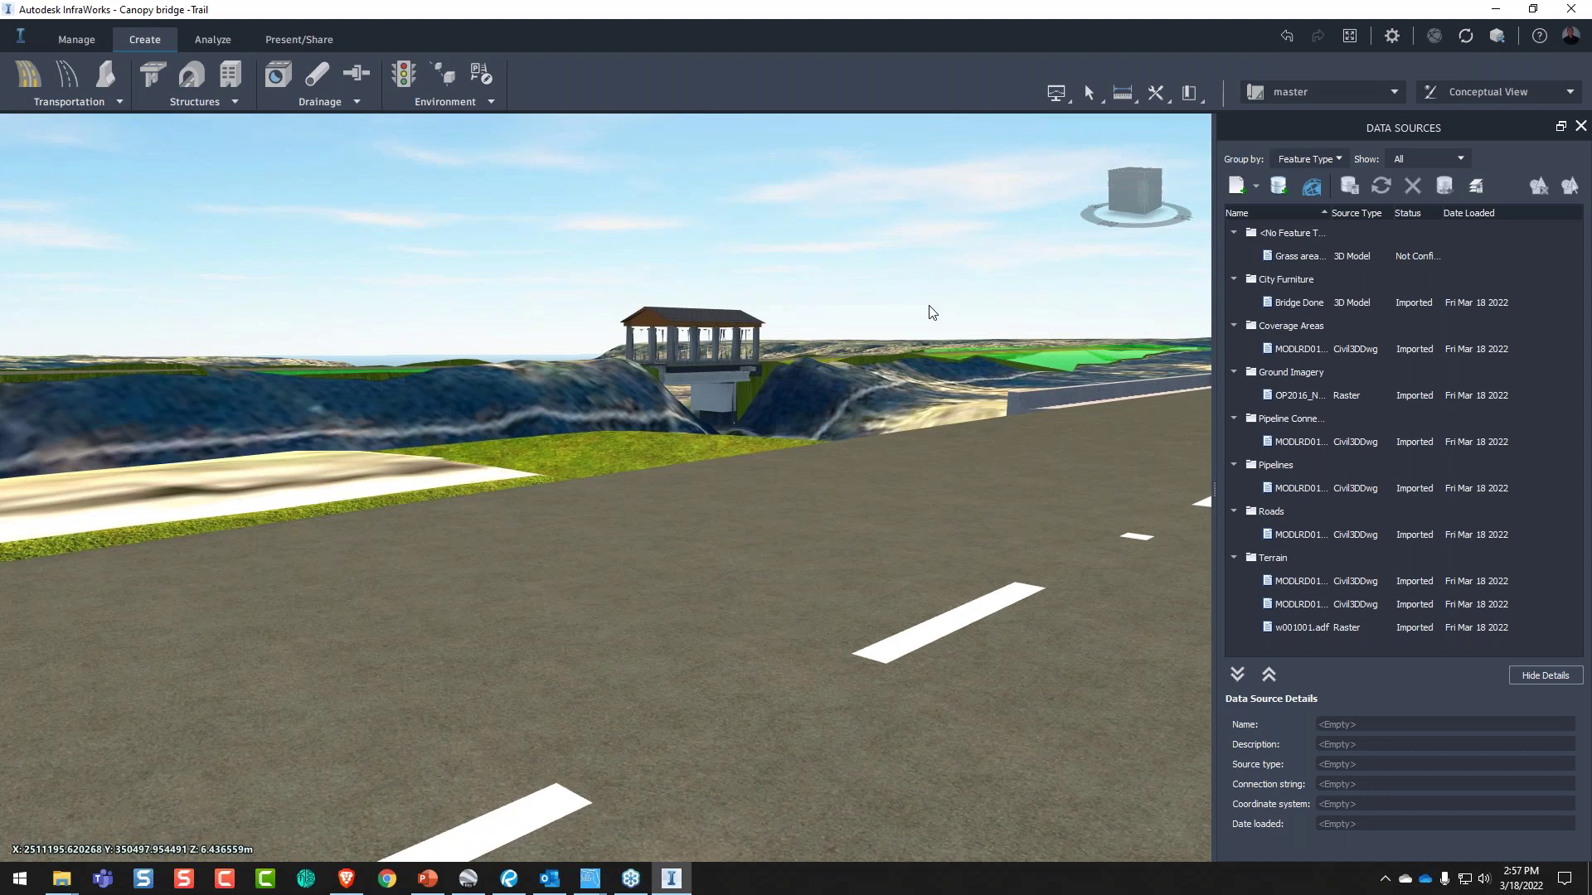
{"action": "left_click", "coordinate": [1189, 92]}
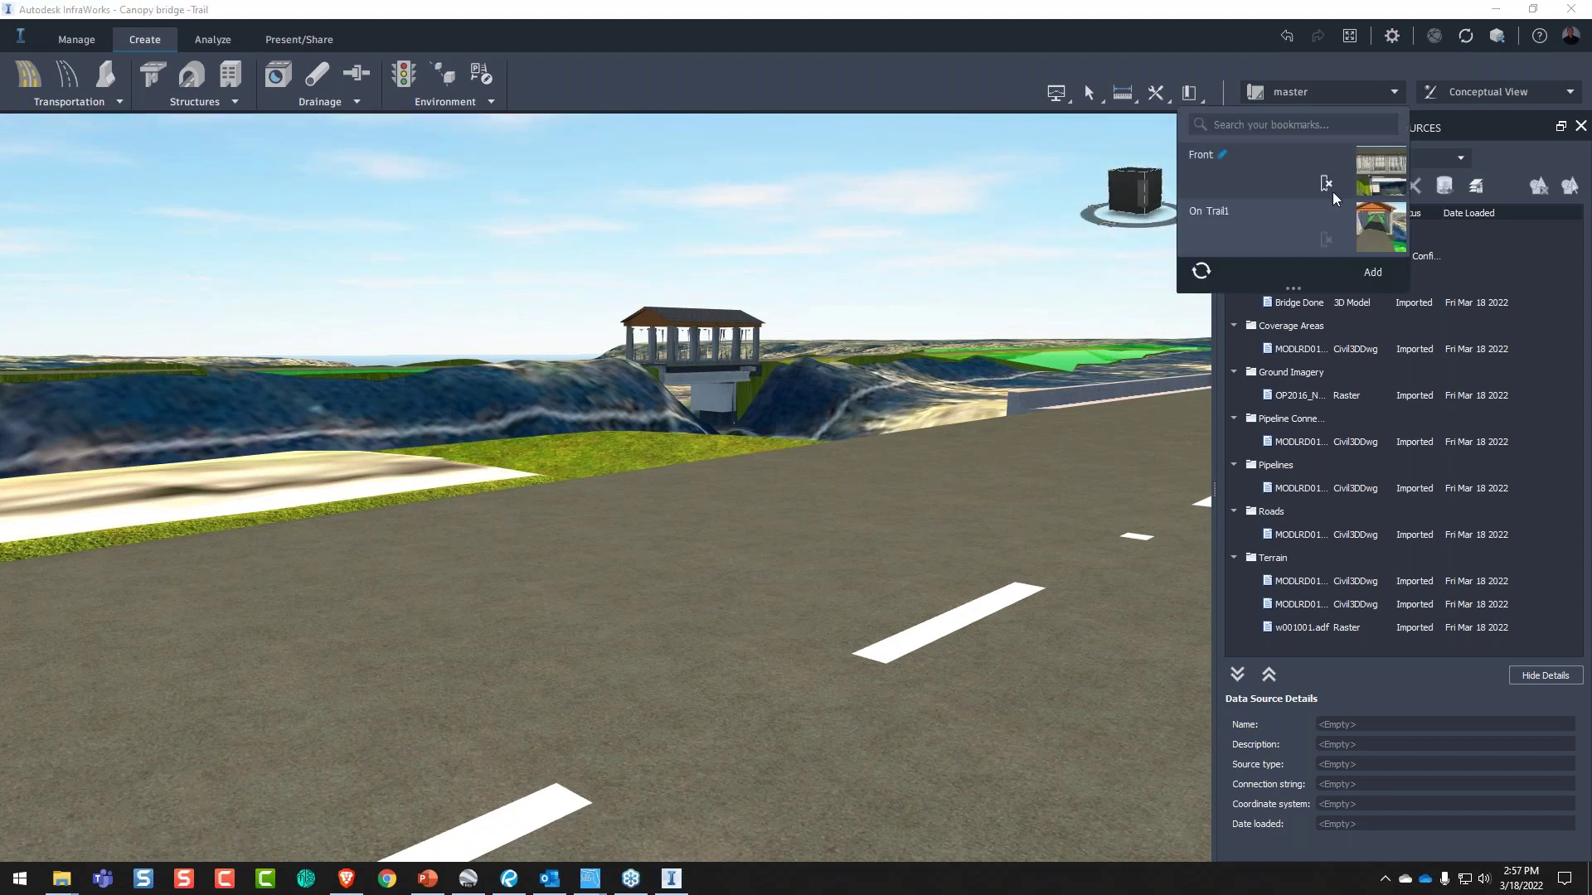
{"action": "left_click", "coordinate": [1364, 273]}
{"action": "type", "text": "From Road"}
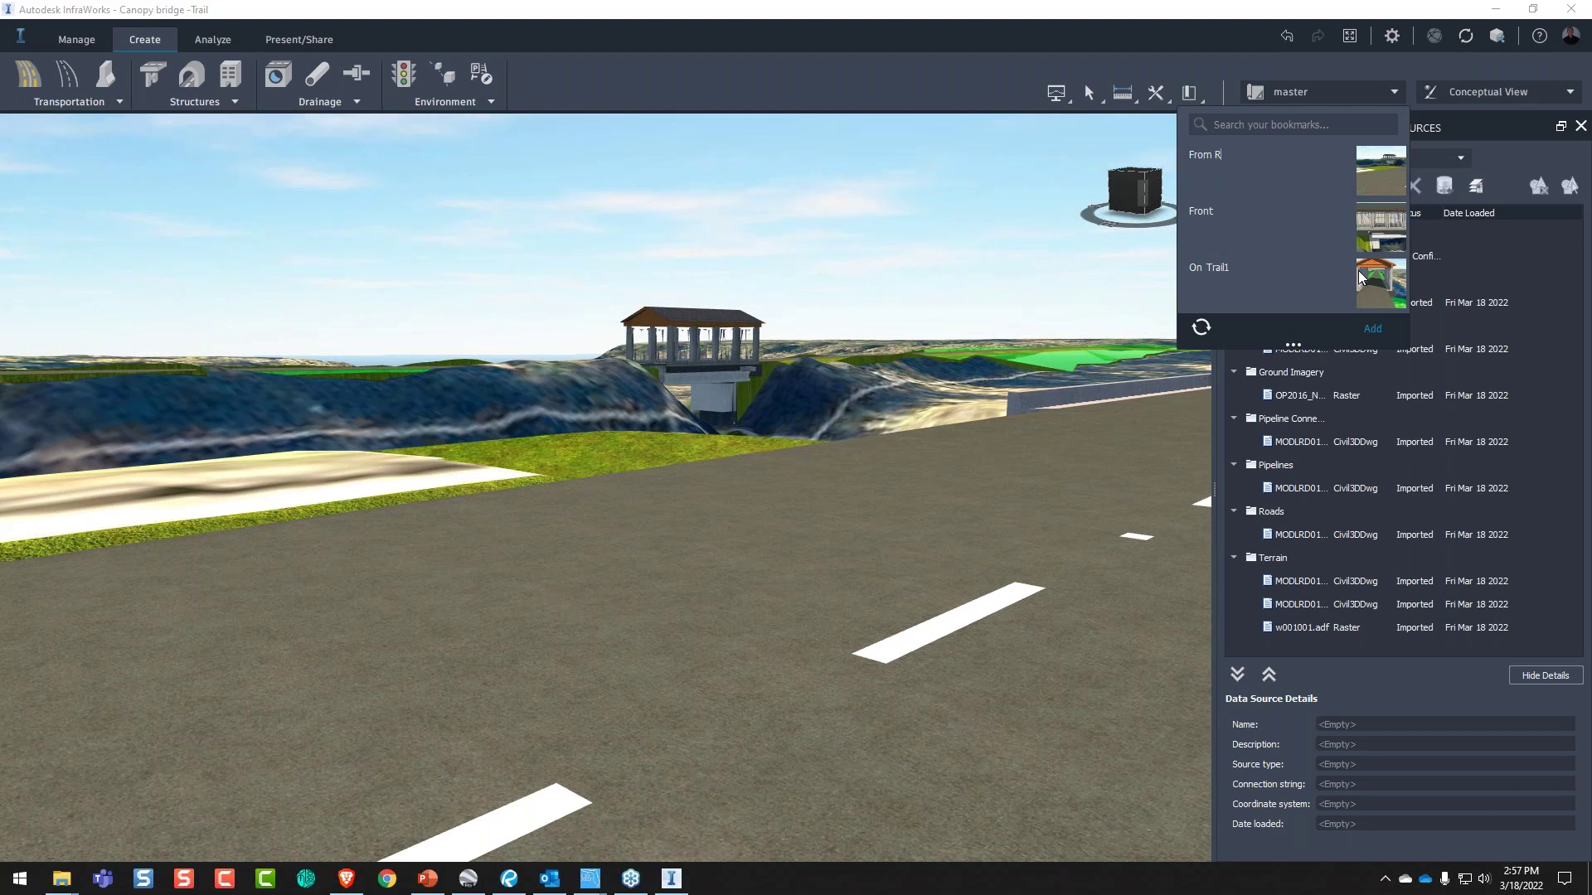
{"action": "key", "text": "Return"}
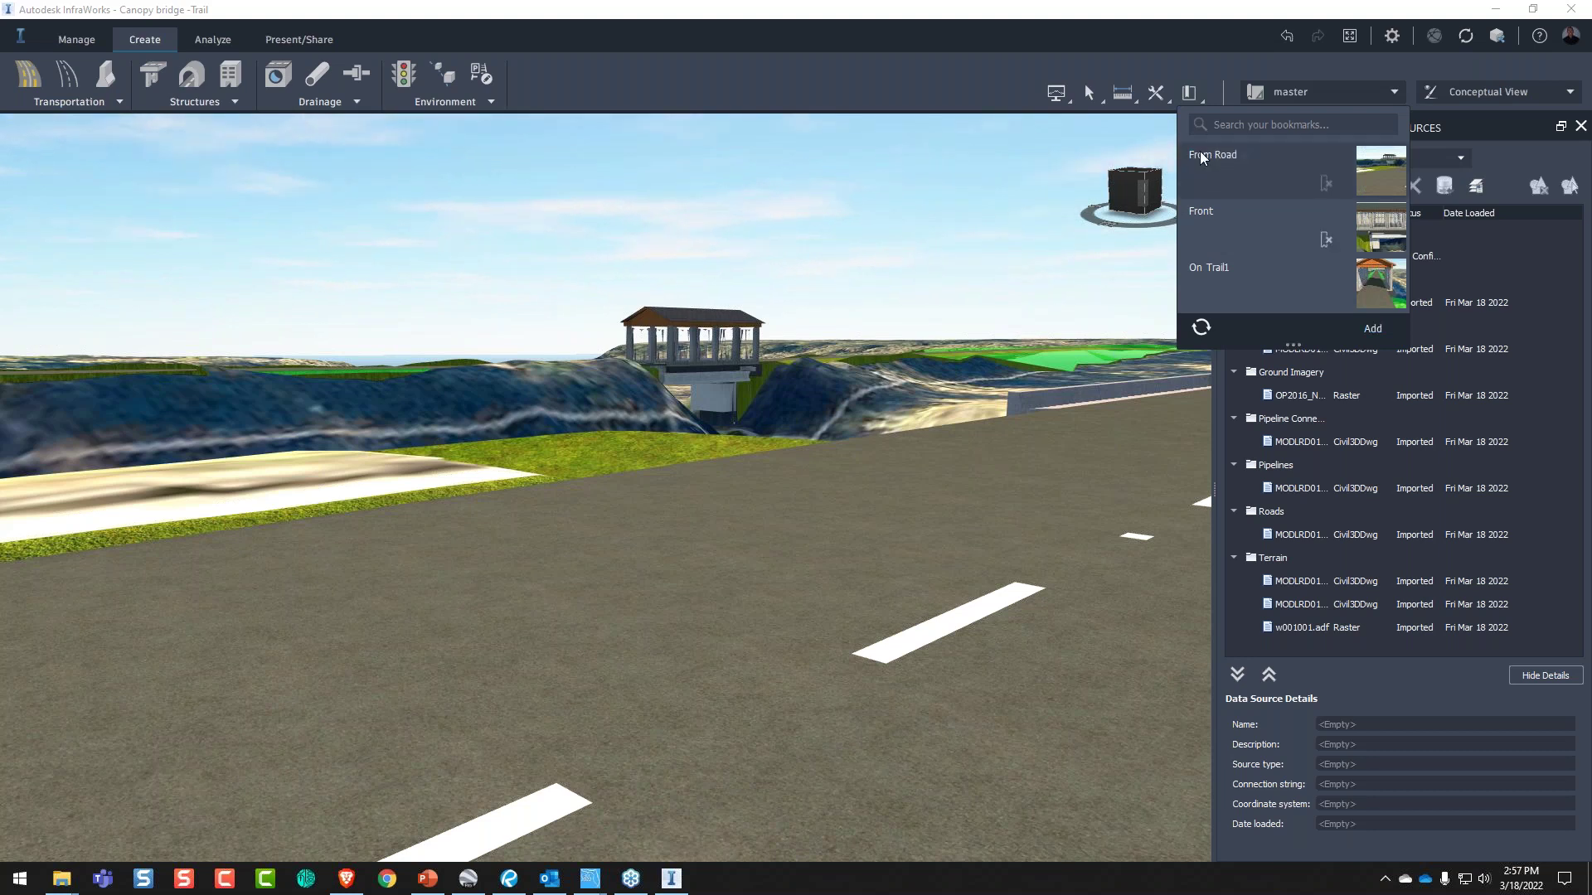
{"action": "left_click", "coordinate": [1222, 214]}
{"action": "left_click", "coordinate": [1203, 182]}
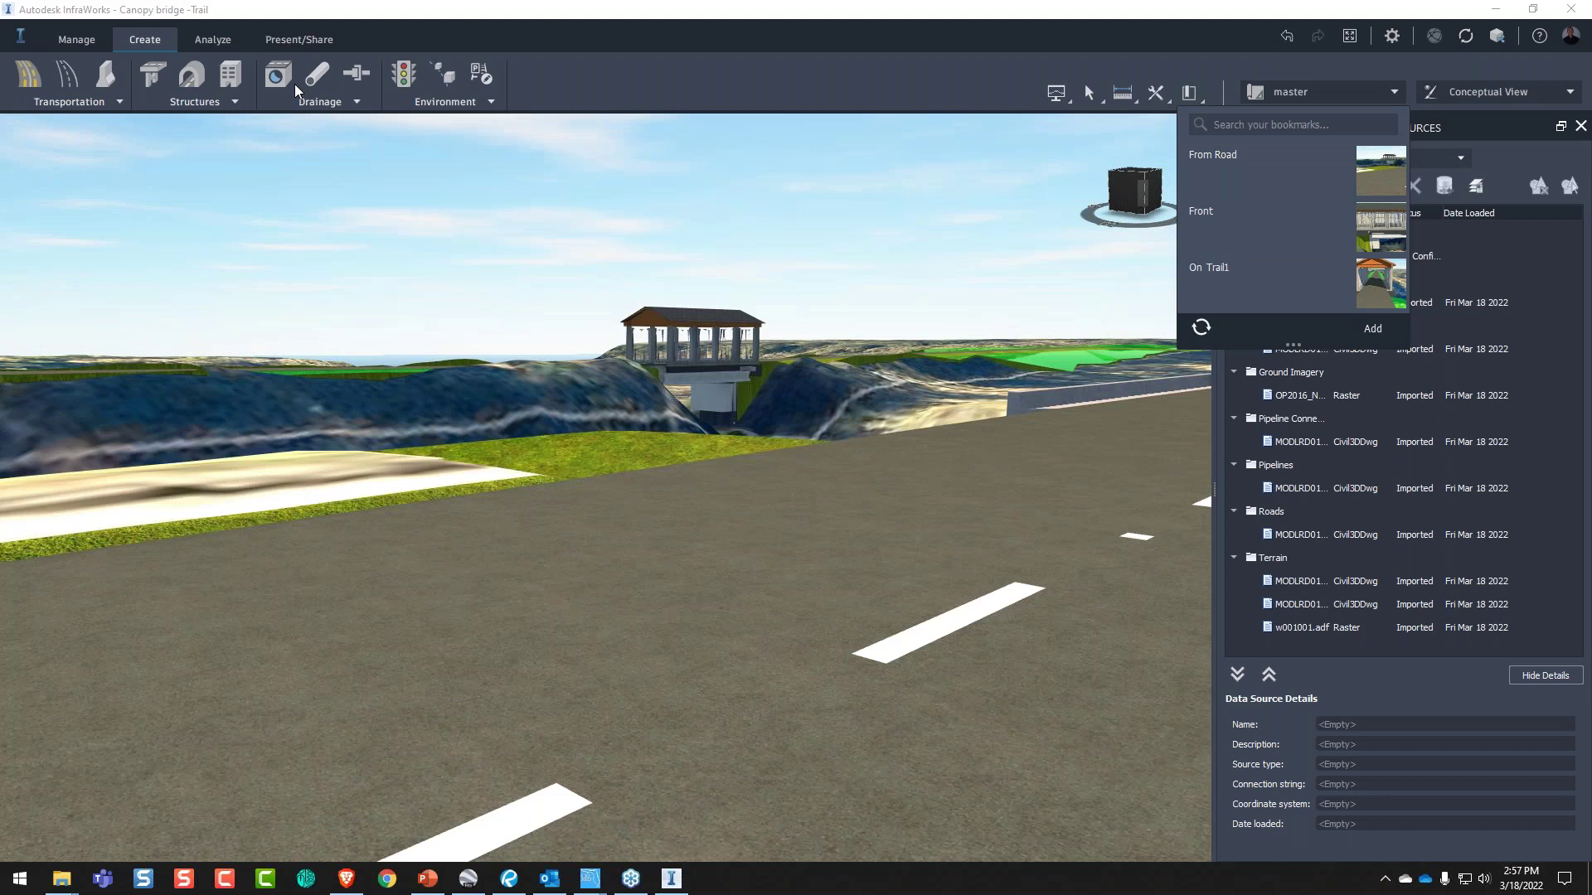
- Configure the Grass areas-trash data source with coordinate system FL83-NF and type City Furniture, and refresh it into the model
{"action": "left_click", "coordinate": [299, 39]}
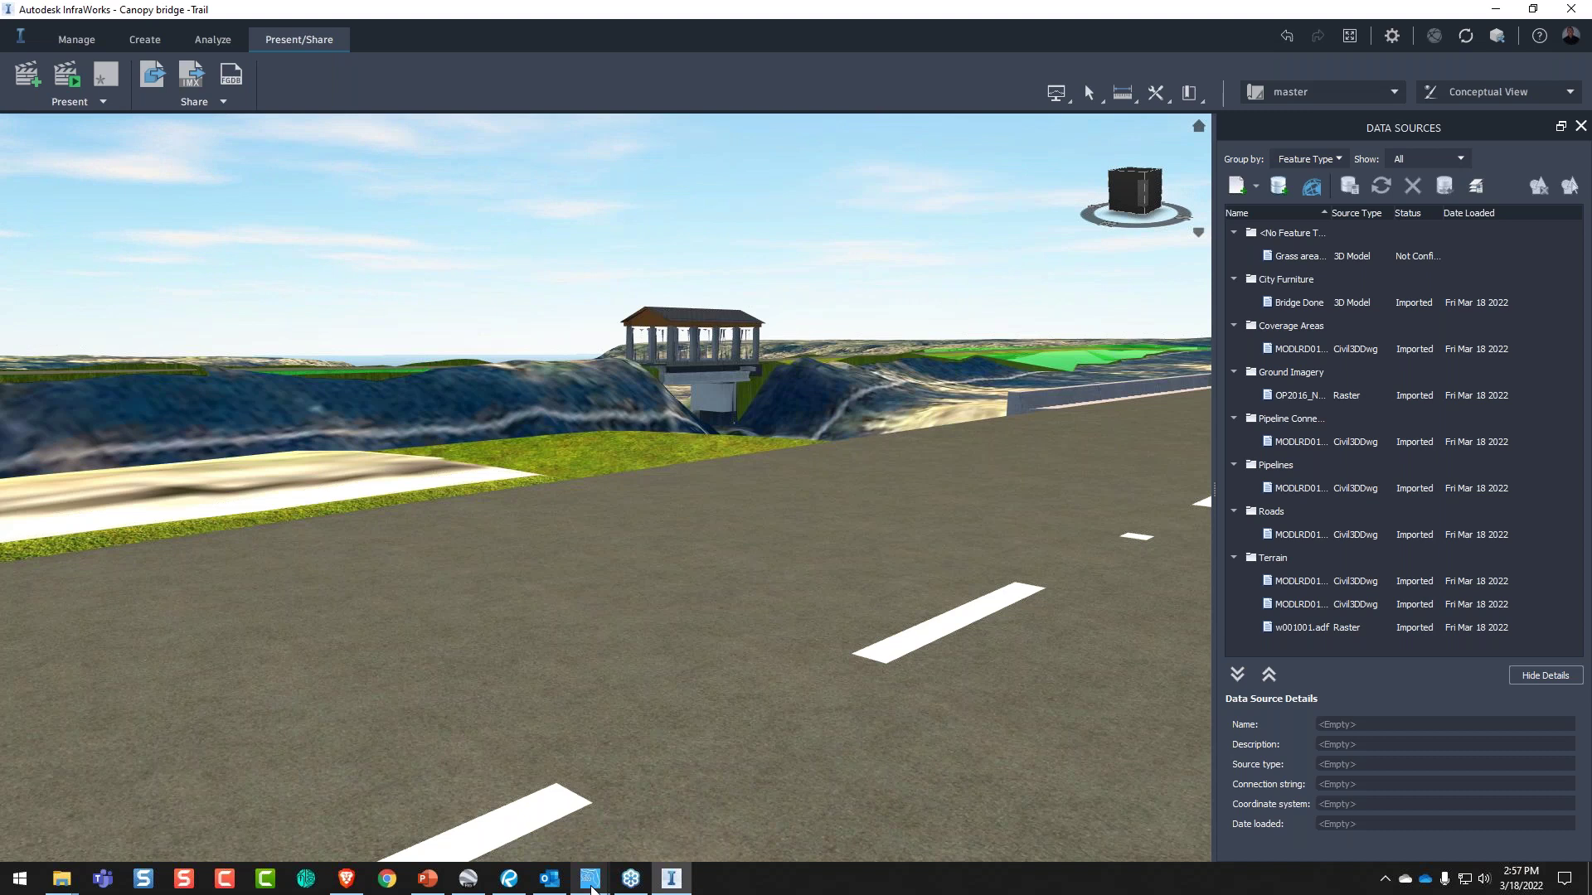
{"action": "double_click", "coordinate": [1404, 262]}
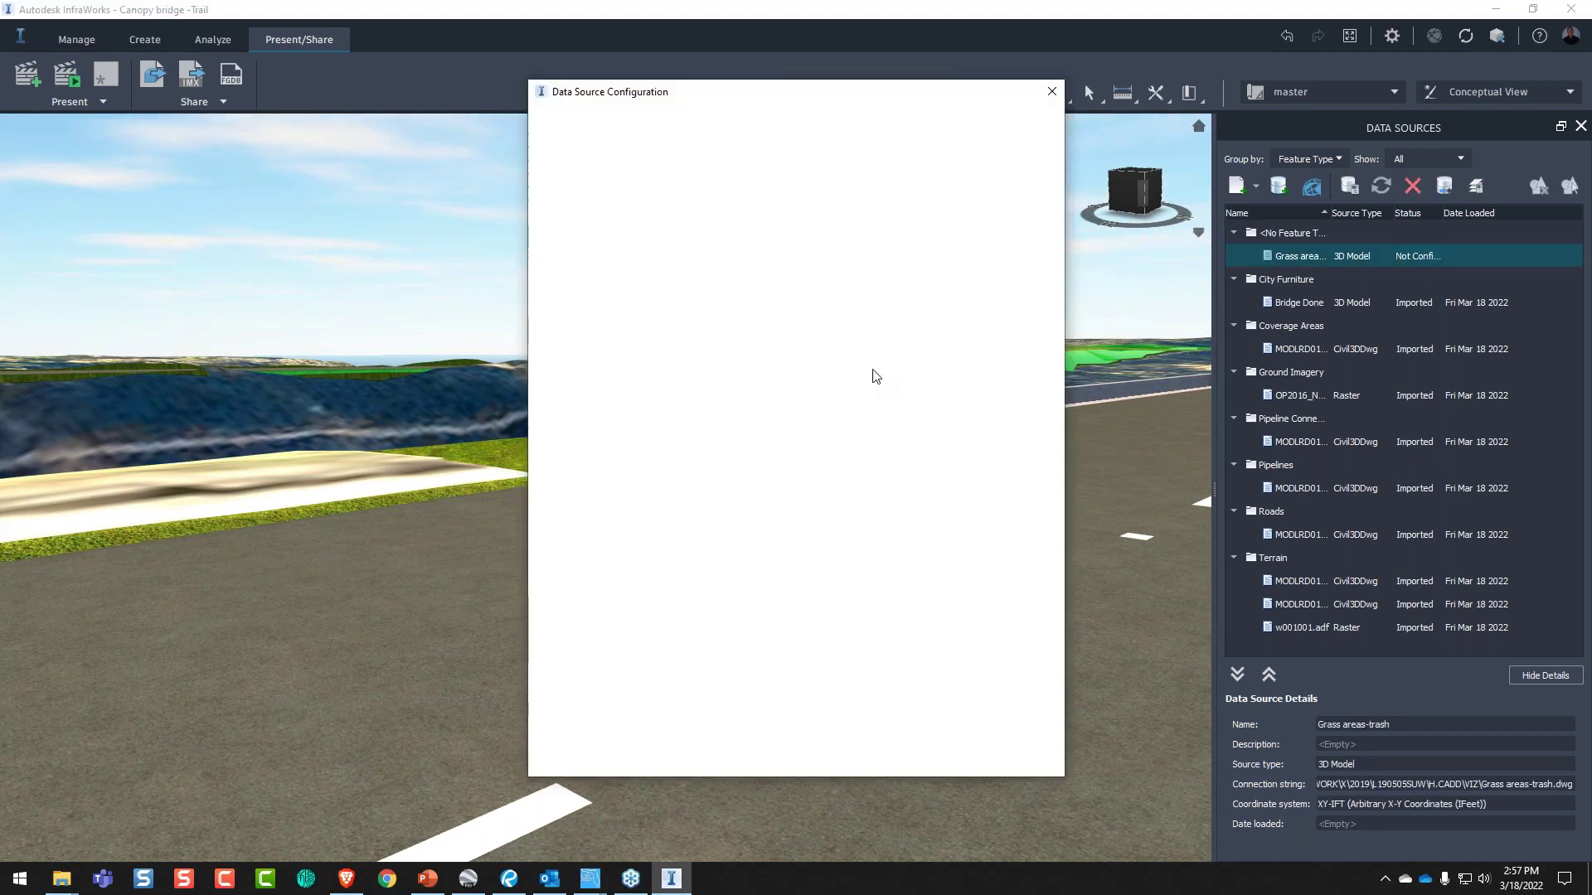
{"action": "left_click", "coordinate": [1038, 221]}
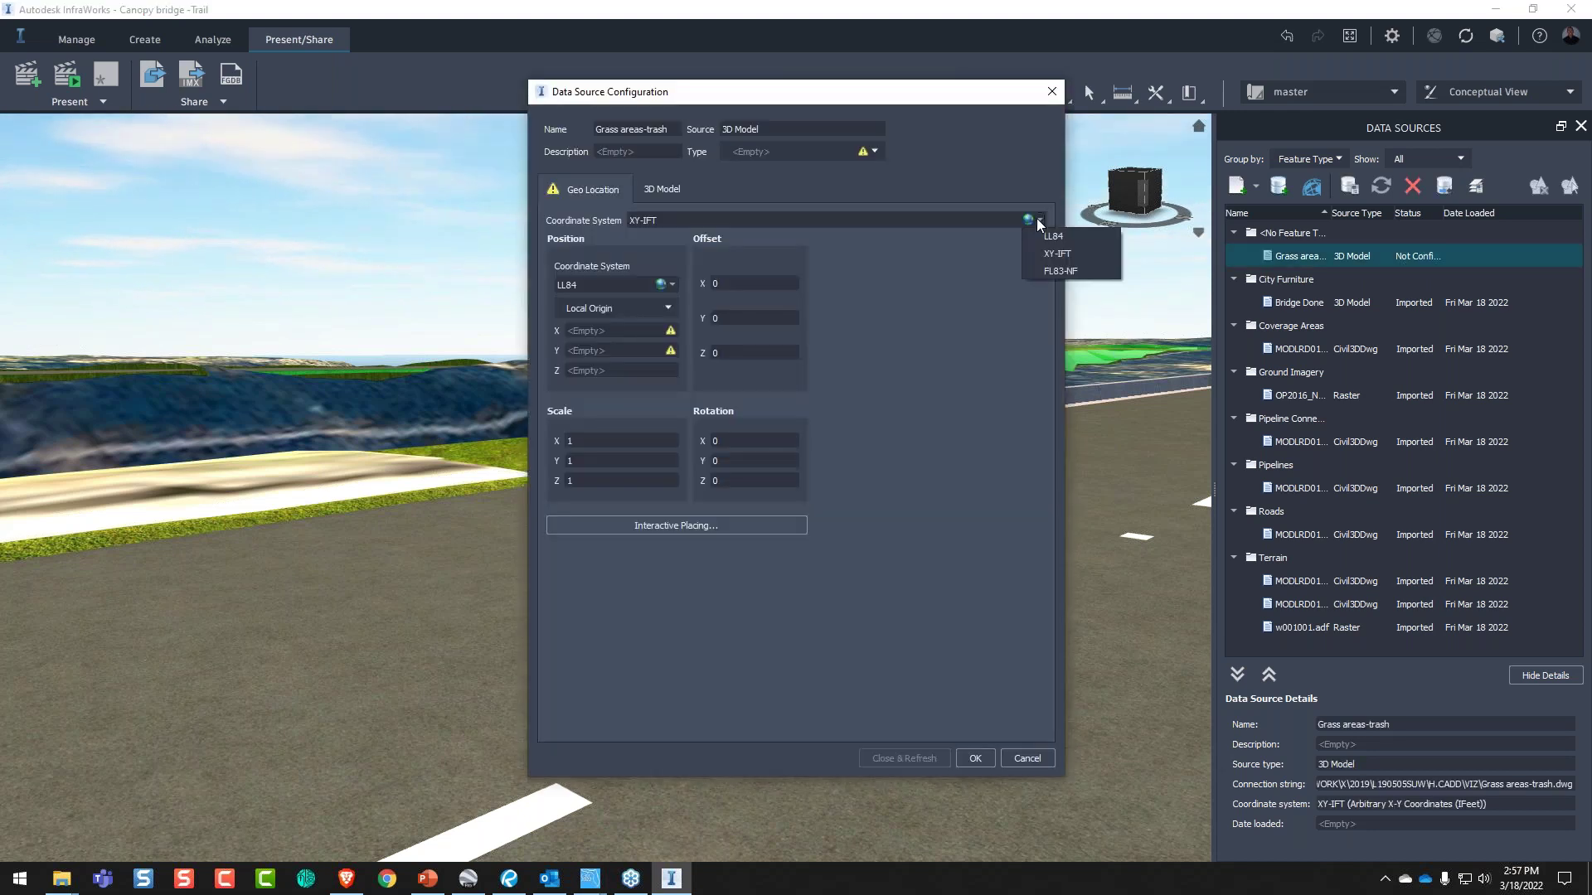
{"action": "left_click", "coordinate": [1059, 271]}
{"action": "left_click", "coordinate": [875, 151]}
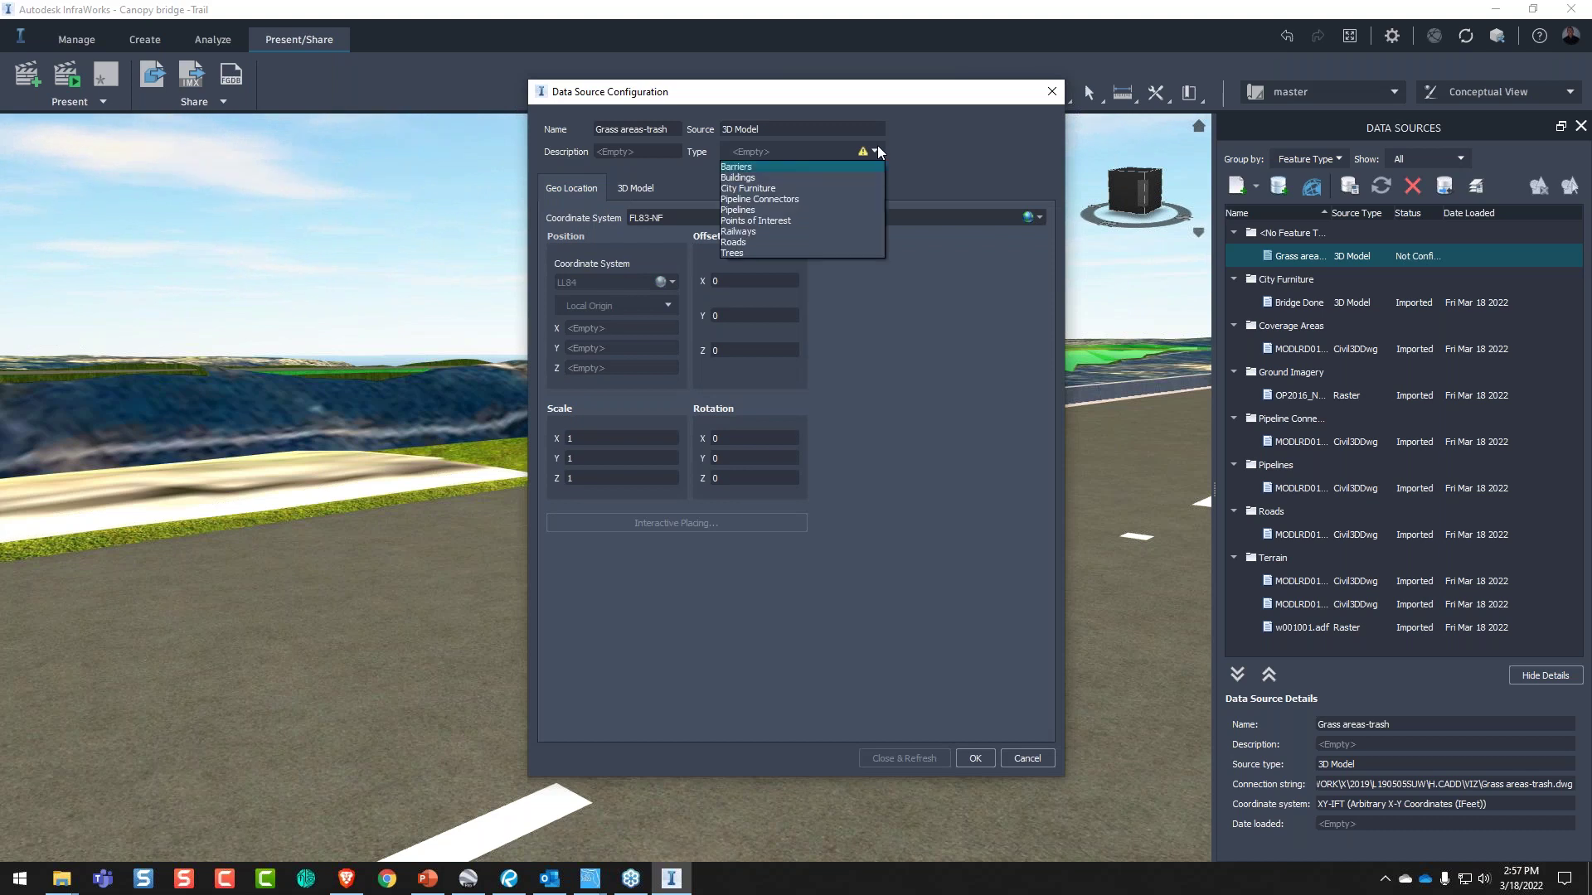
{"action": "left_click", "coordinate": [777, 189]}
{"action": "left_click", "coordinate": [897, 760]}
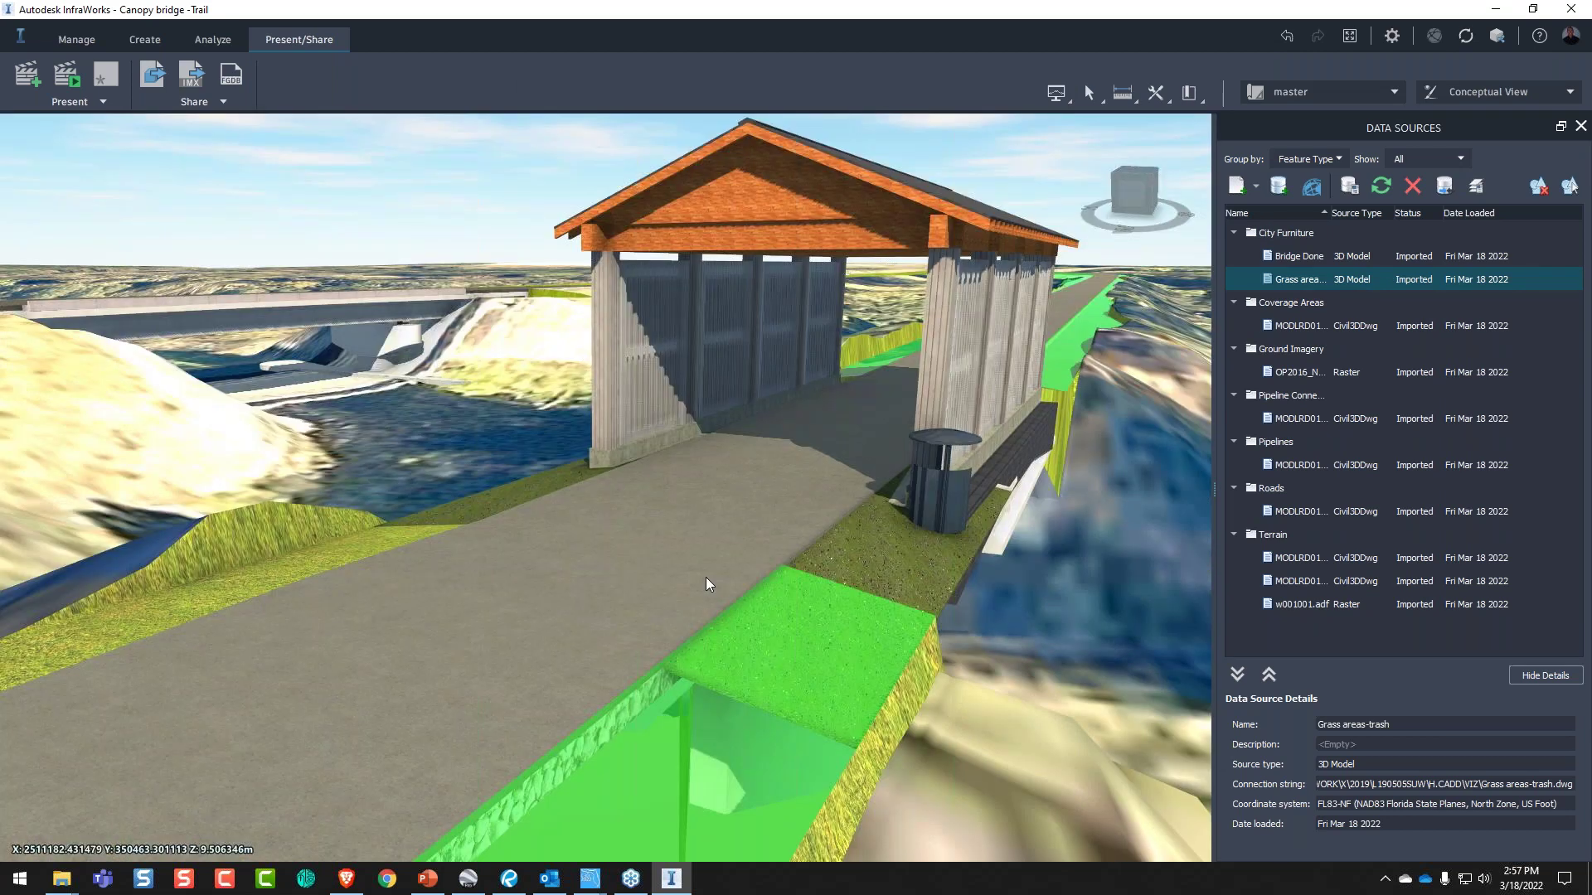
- Examine the imported trash can and grass areas next to the canopy bridge from several sides
{"action": "left_click_drag", "start_coordinate": [705, 577], "coordinate": [546, 599]}
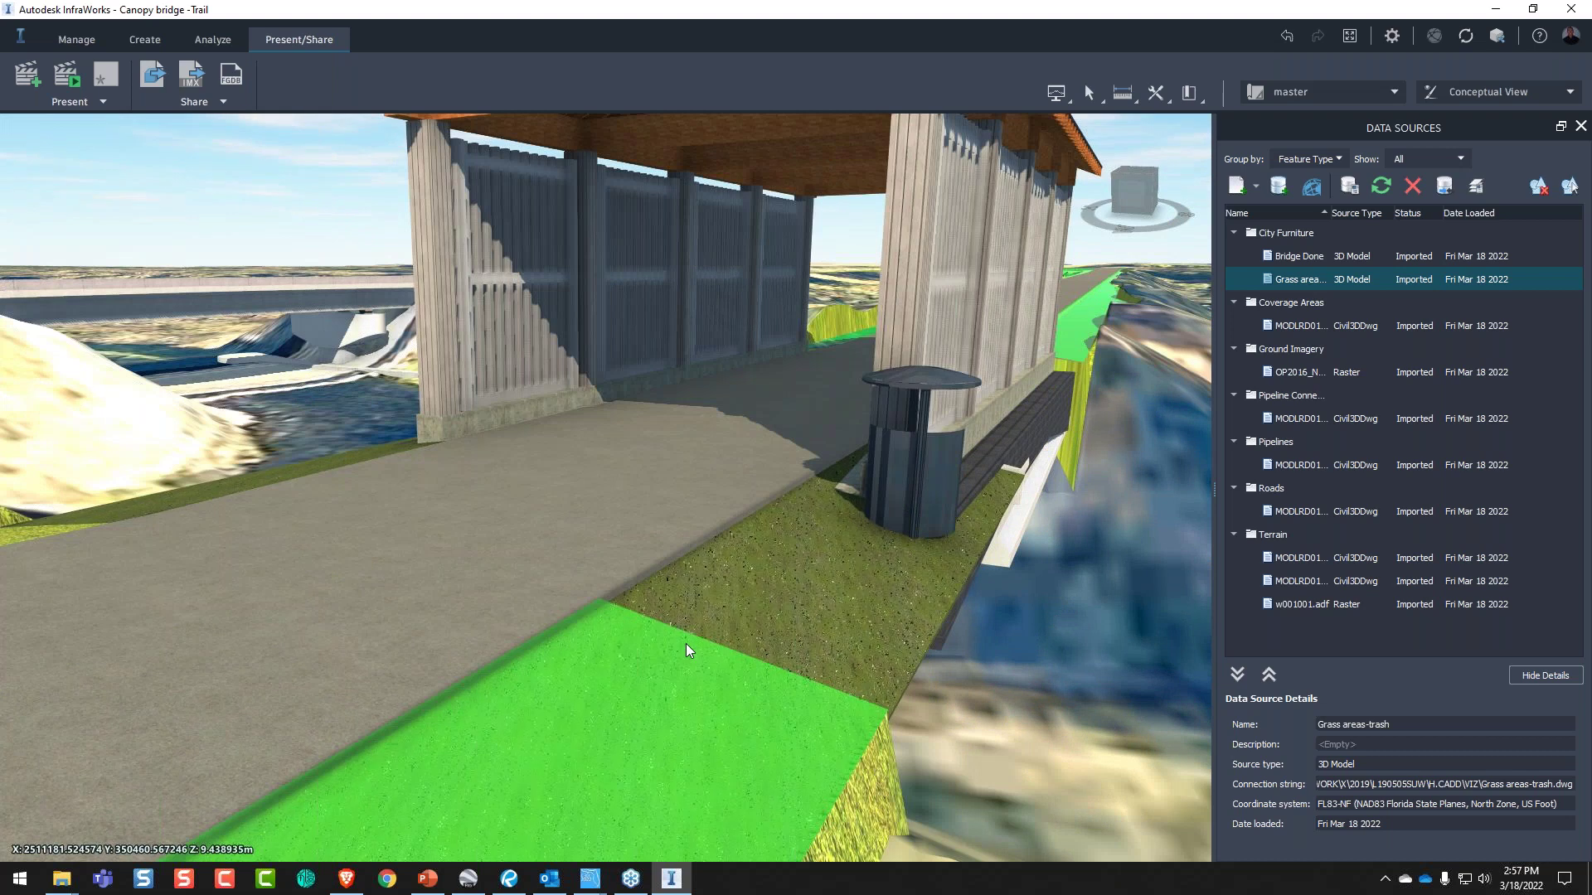
{"action": "left_click_drag", "start_coordinate": [875, 502], "coordinate": [495, 618]}
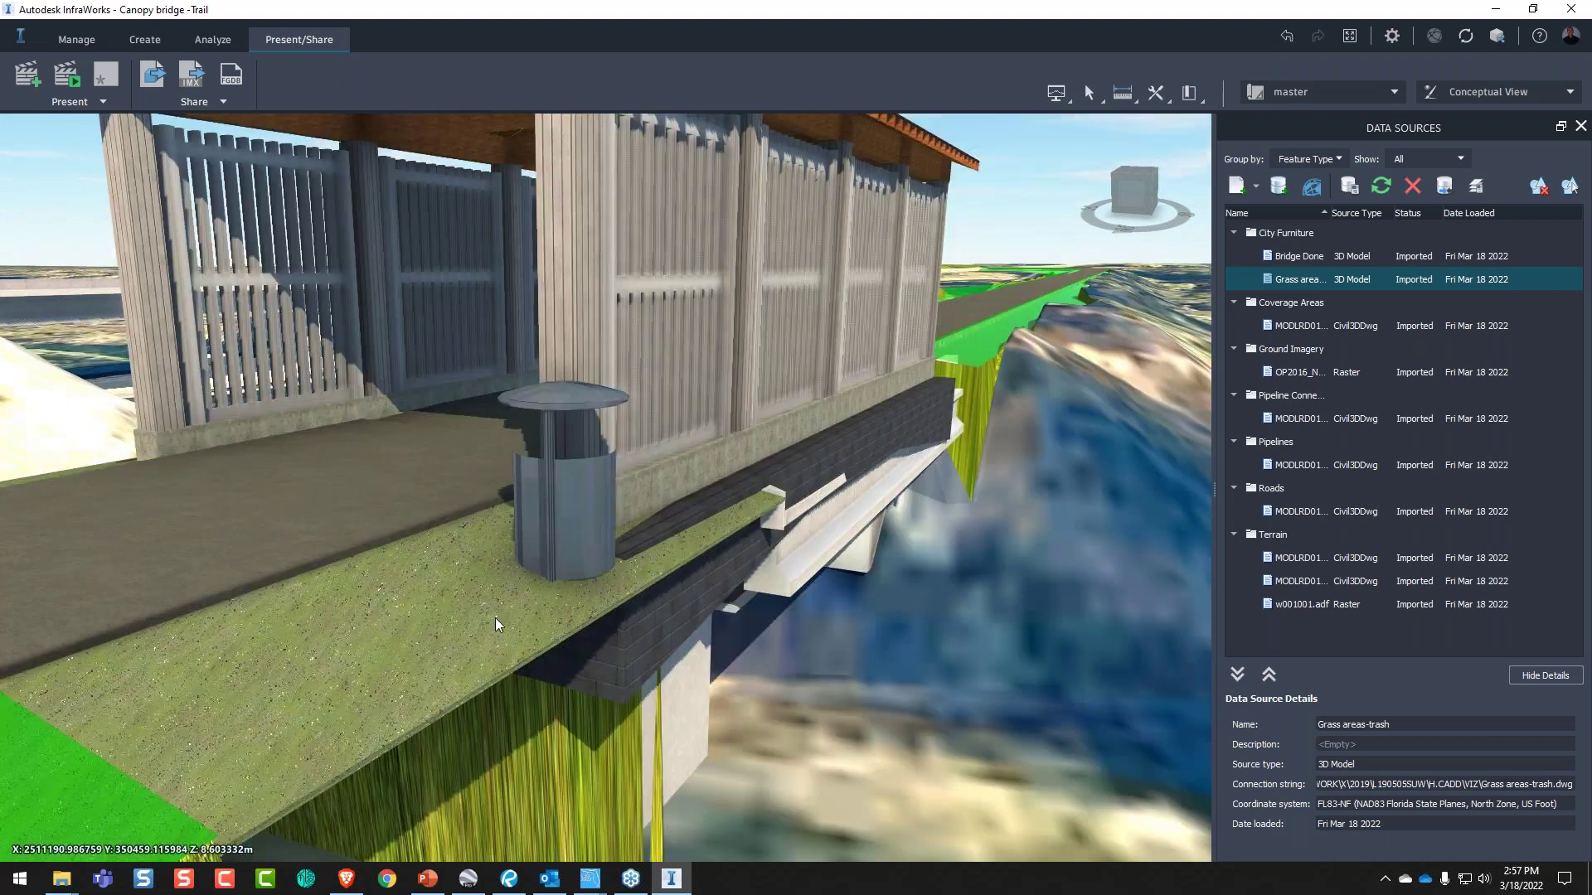
{"action": "left_click", "coordinate": [657, 454]}
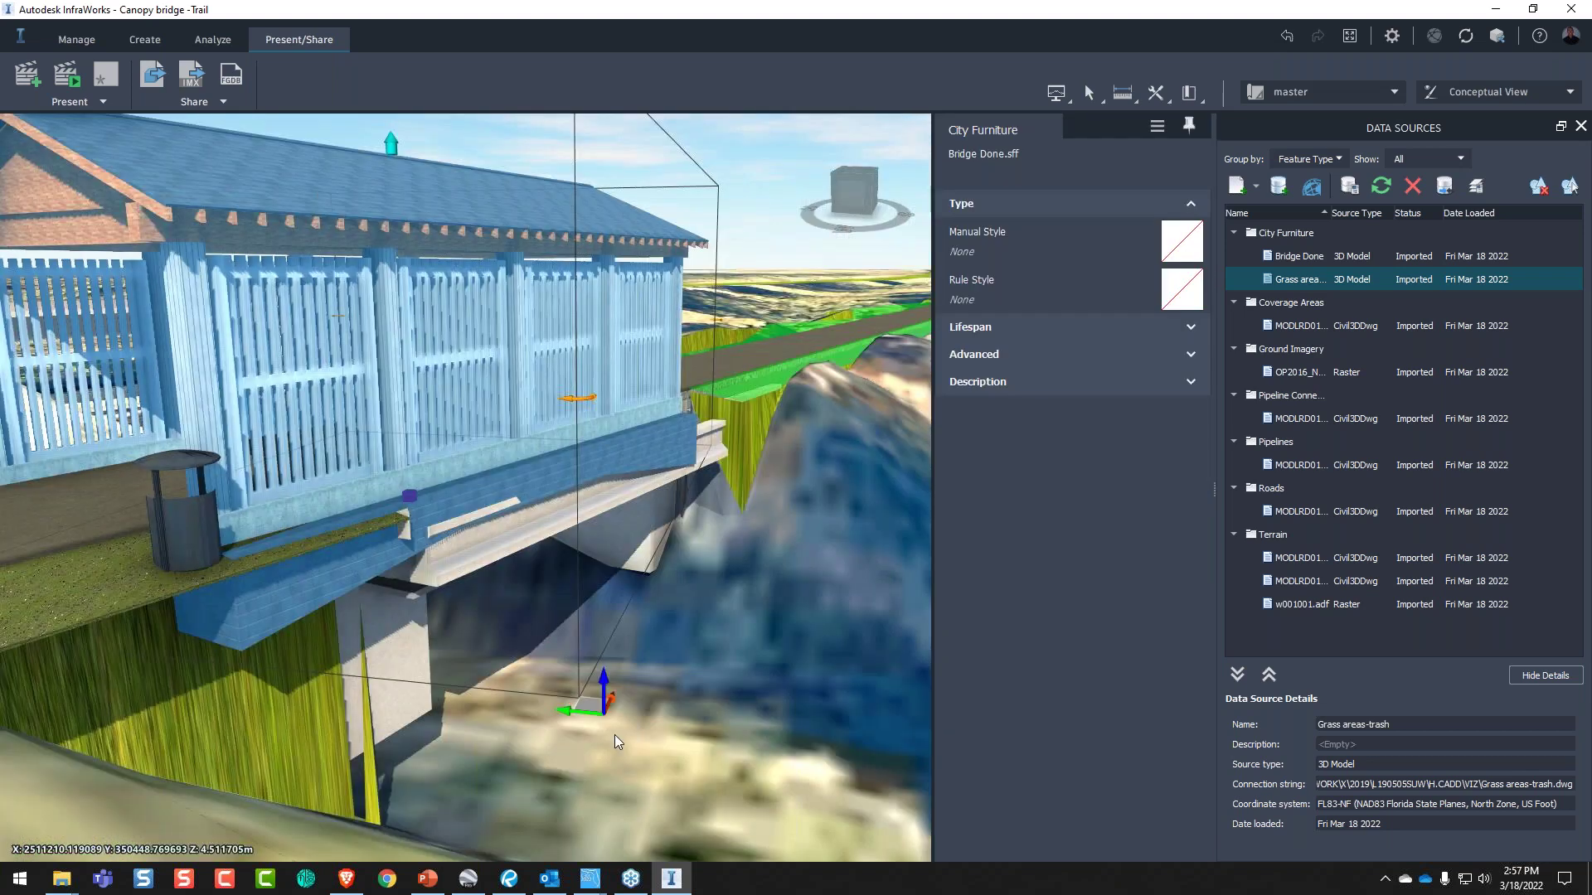
{"action": "left_click", "coordinate": [590, 705]}
{"action": "left_click_drag", "start_coordinate": [590, 705], "coordinate": [645, 676]}
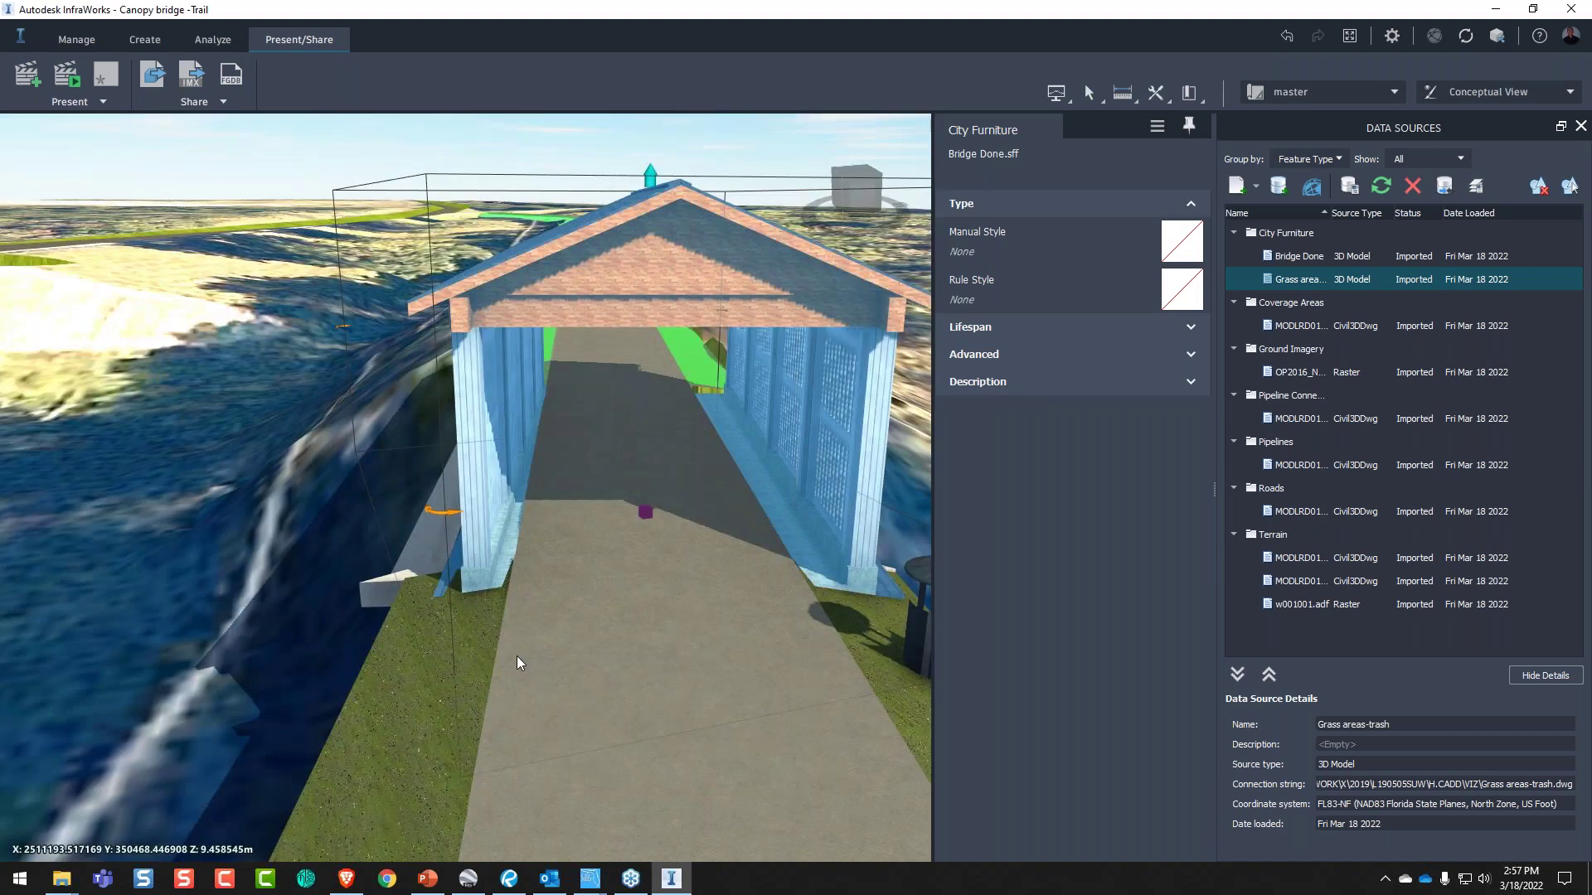
{"action": "key", "text": "Escape"}
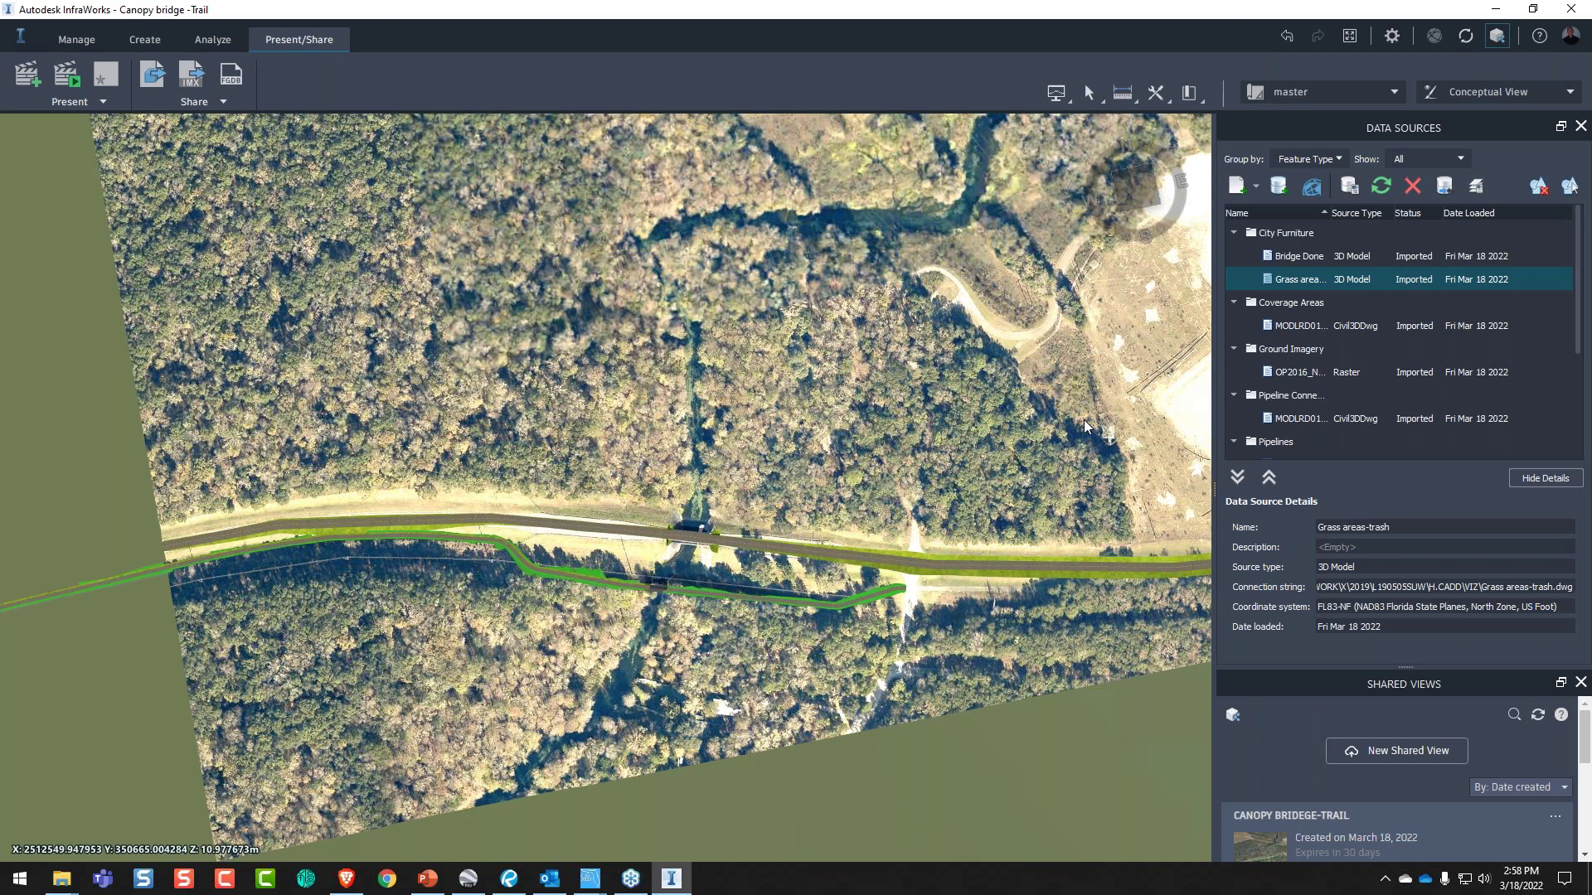
- Try setting up a new shared view limited to a polygon around the bridge and trail area, and discard it
{"action": "left_click", "coordinate": [1500, 38]}
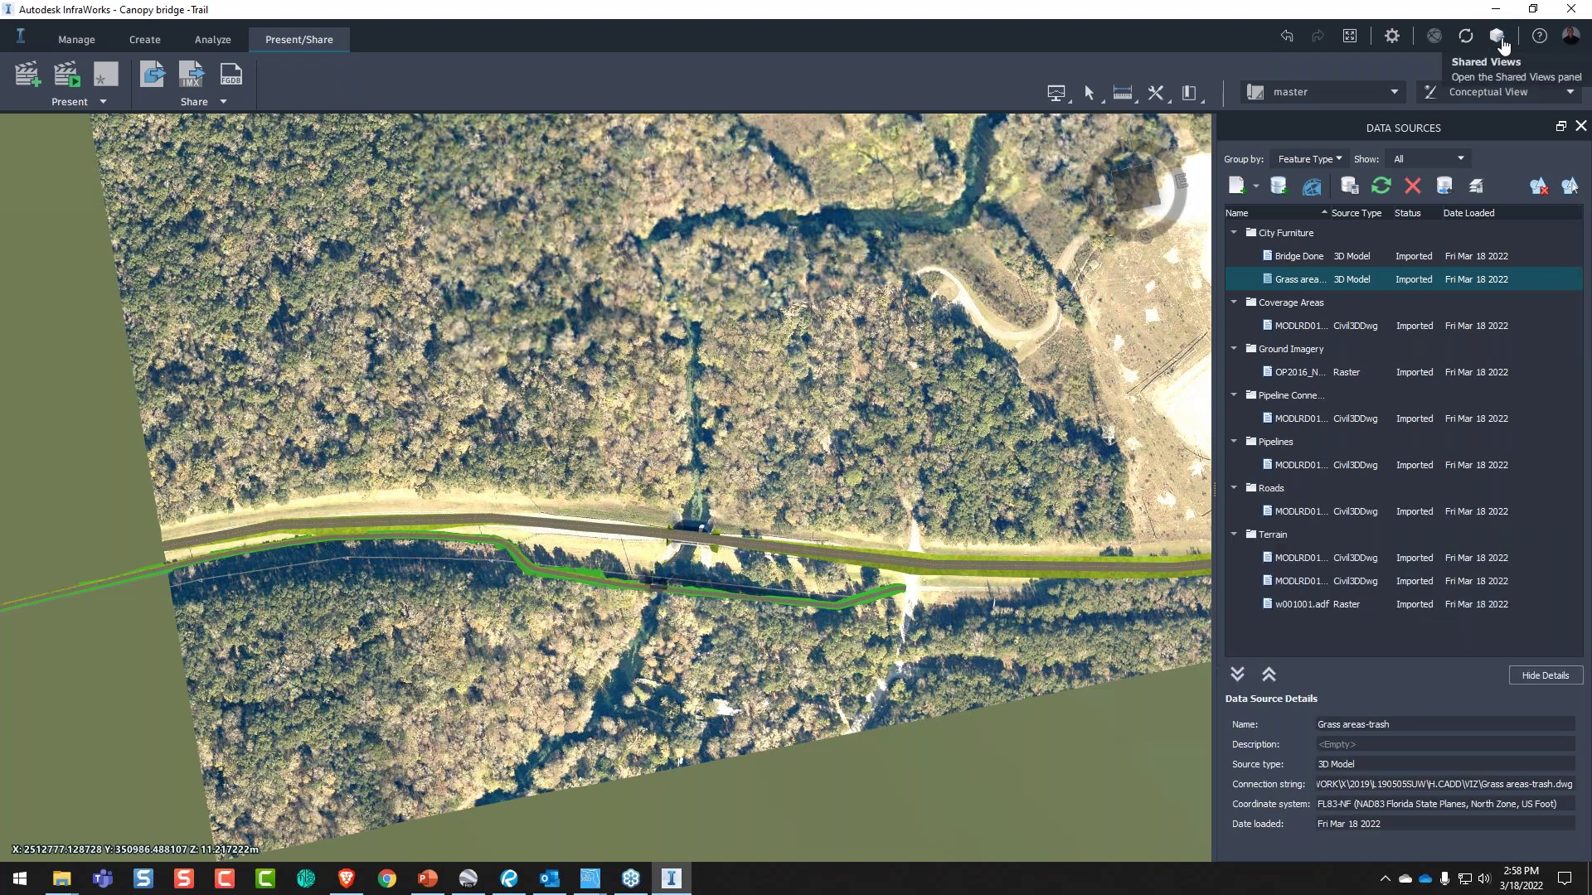
{"action": "left_click", "coordinate": [1498, 38]}
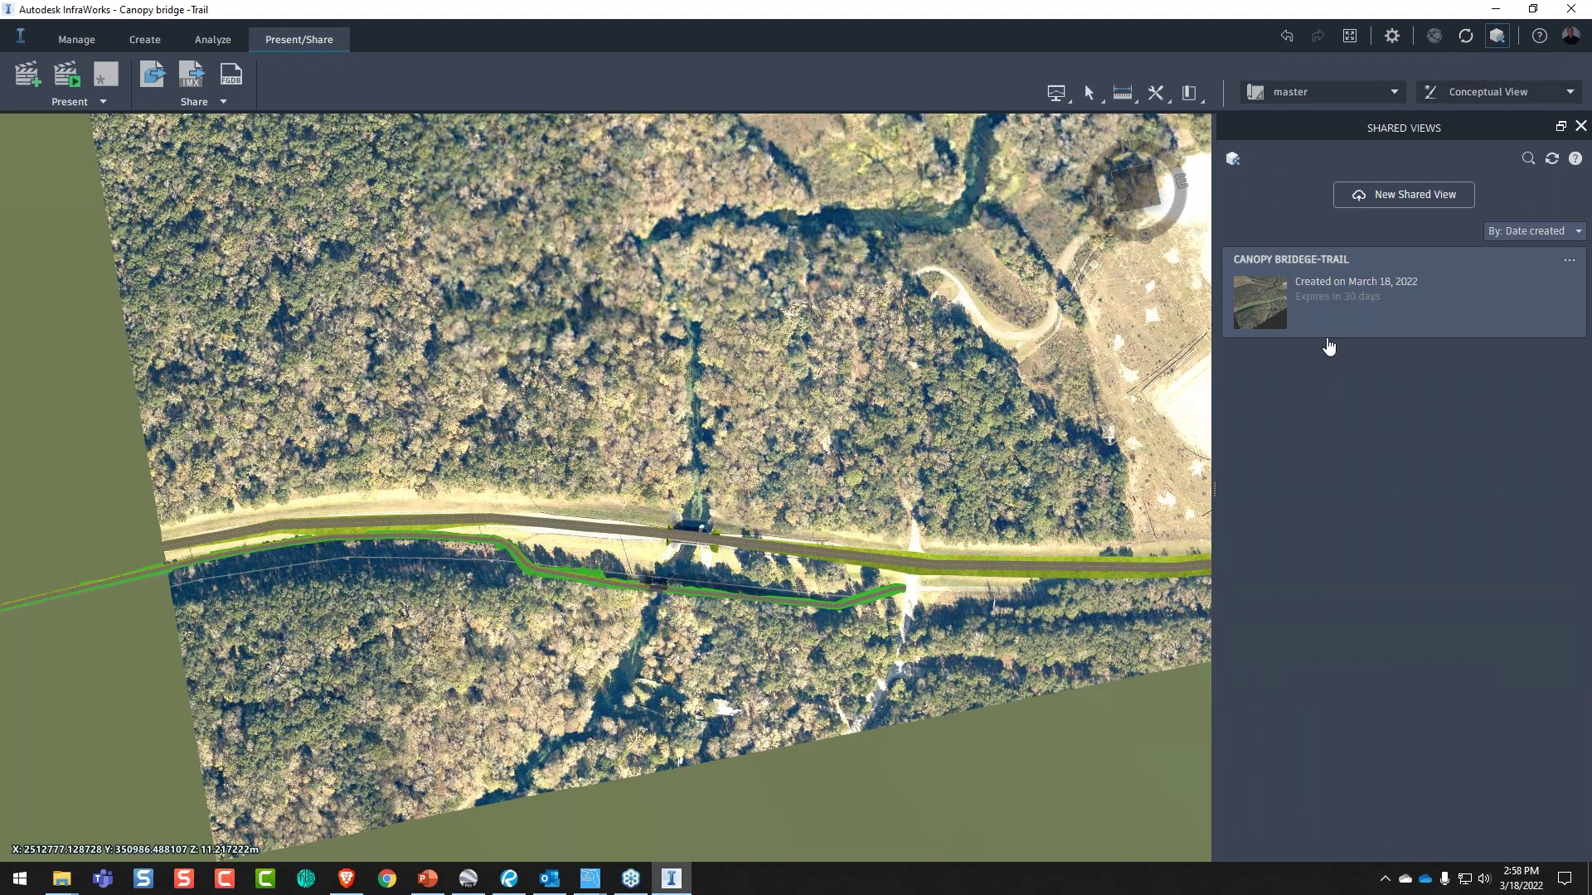
{"action": "left_click", "coordinate": [1402, 195]}
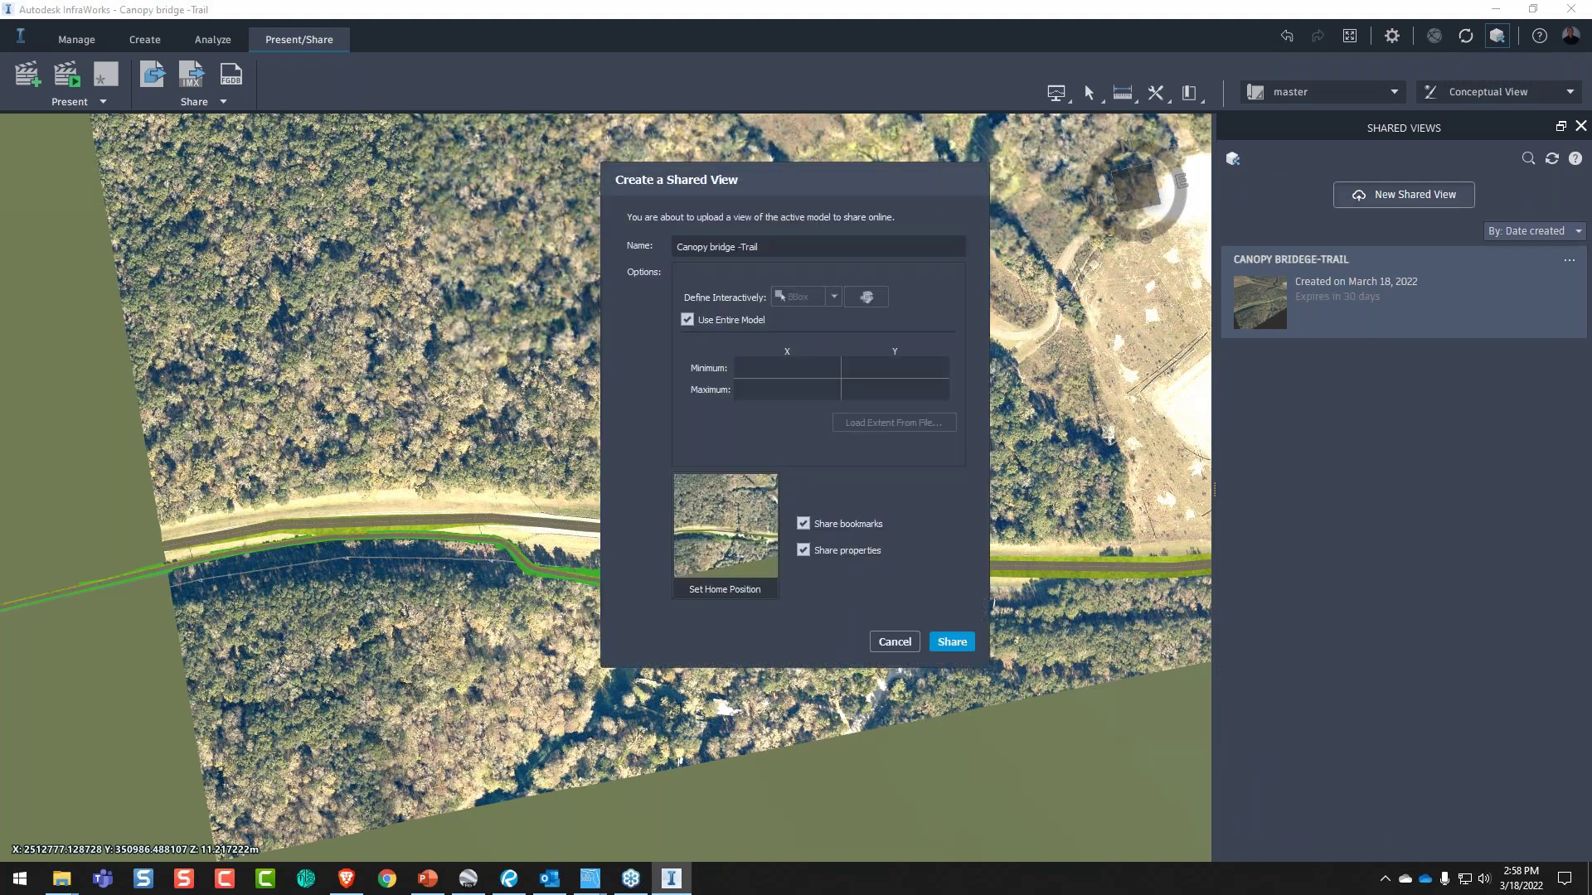
{"action": "left_click", "coordinate": [688, 320]}
{"action": "left_click", "coordinate": [834, 297]}
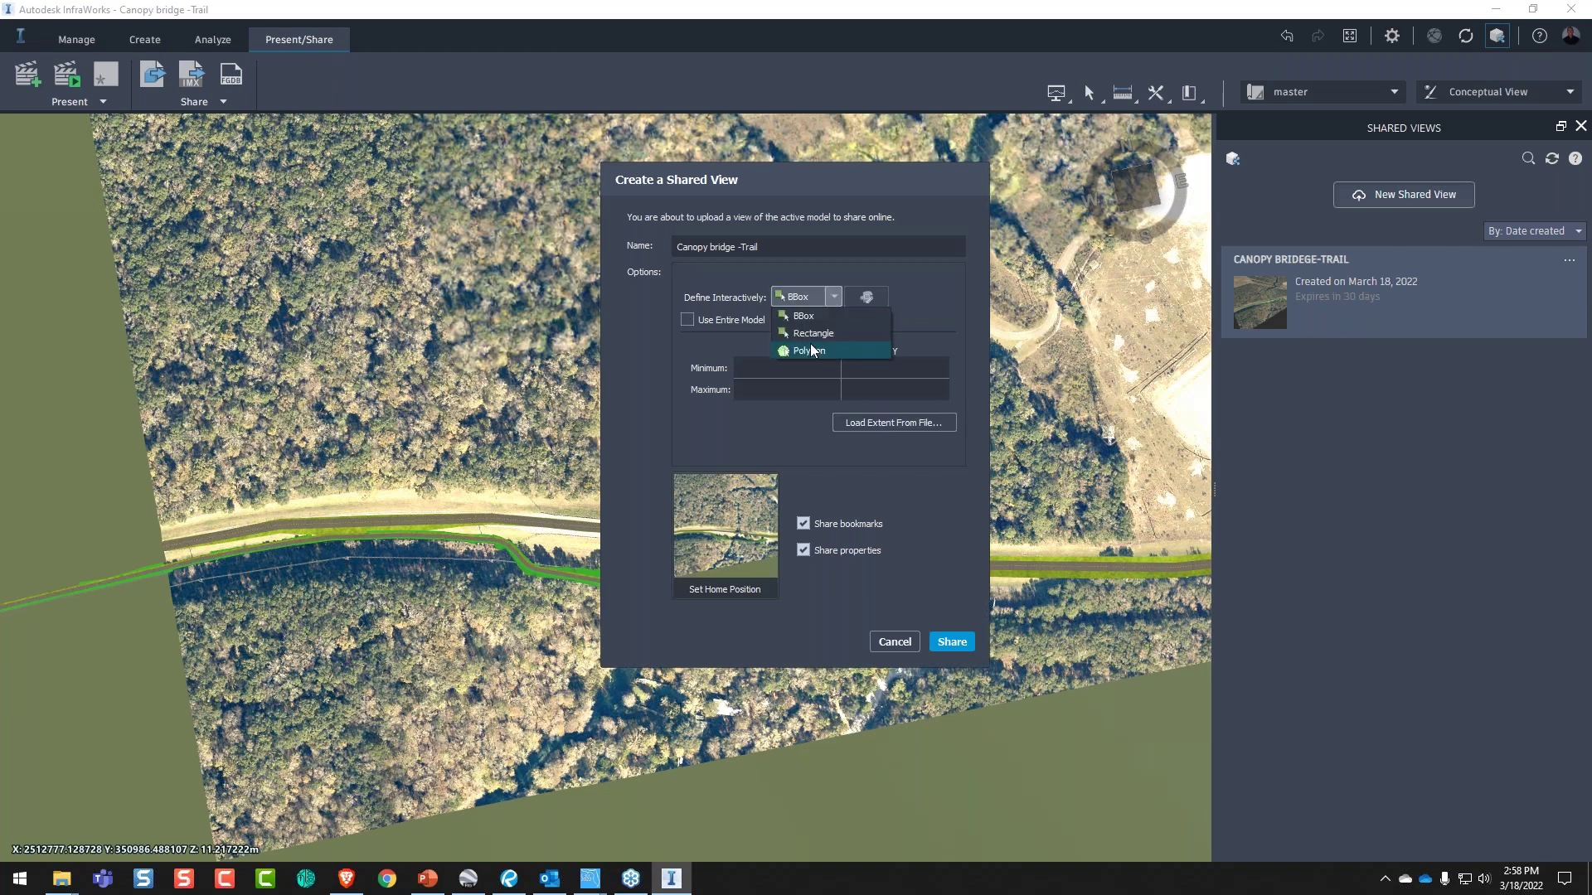
{"action": "left_click", "coordinate": [811, 350]}
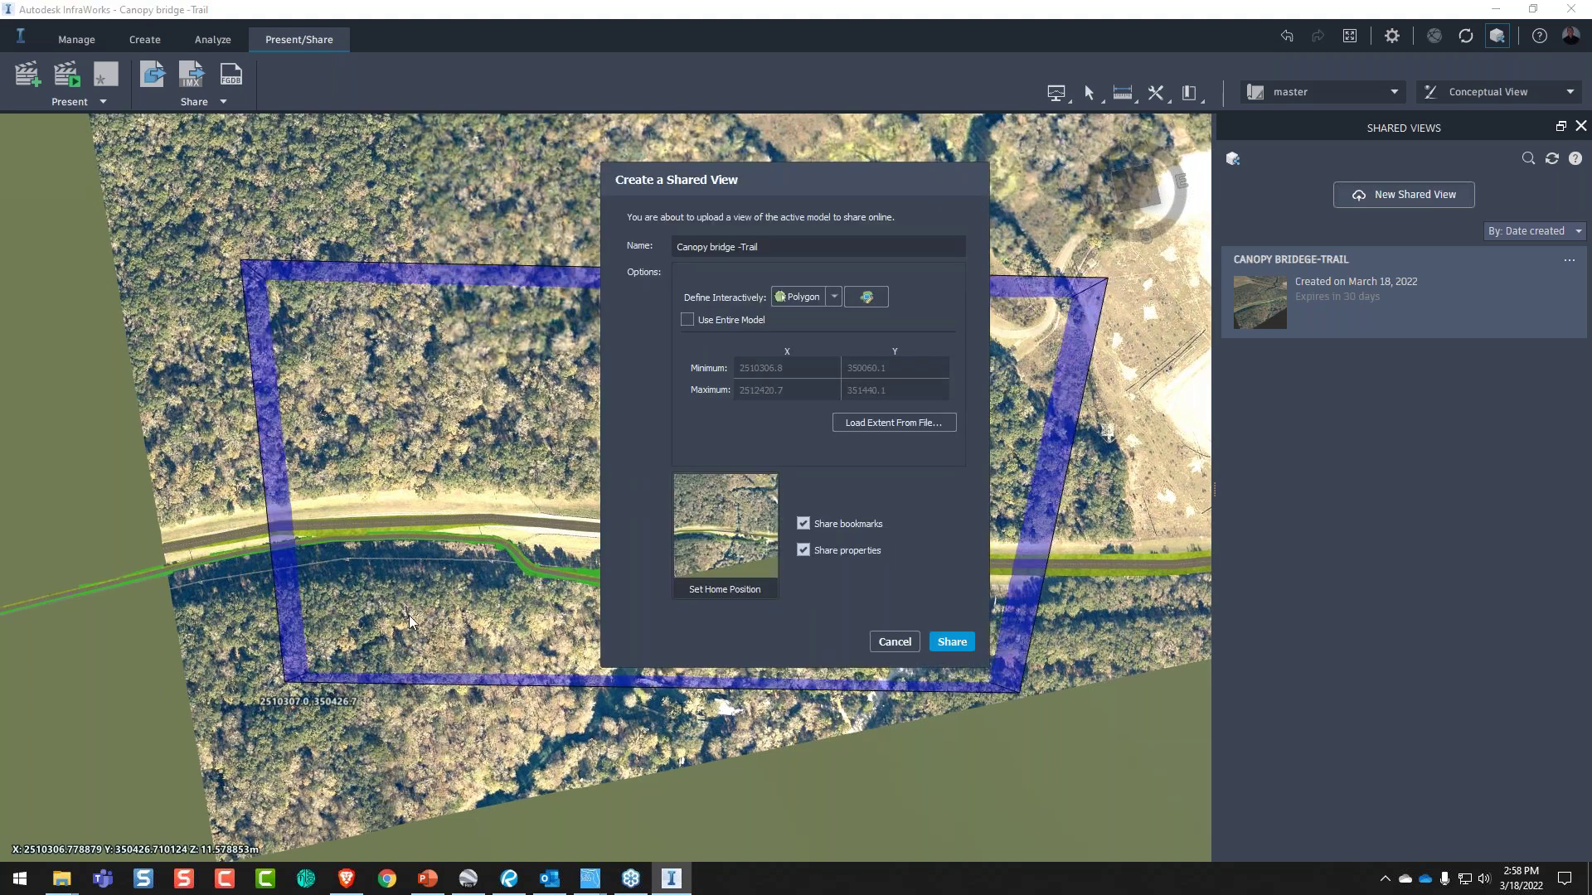
{"action": "left_click", "coordinate": [880, 644]}
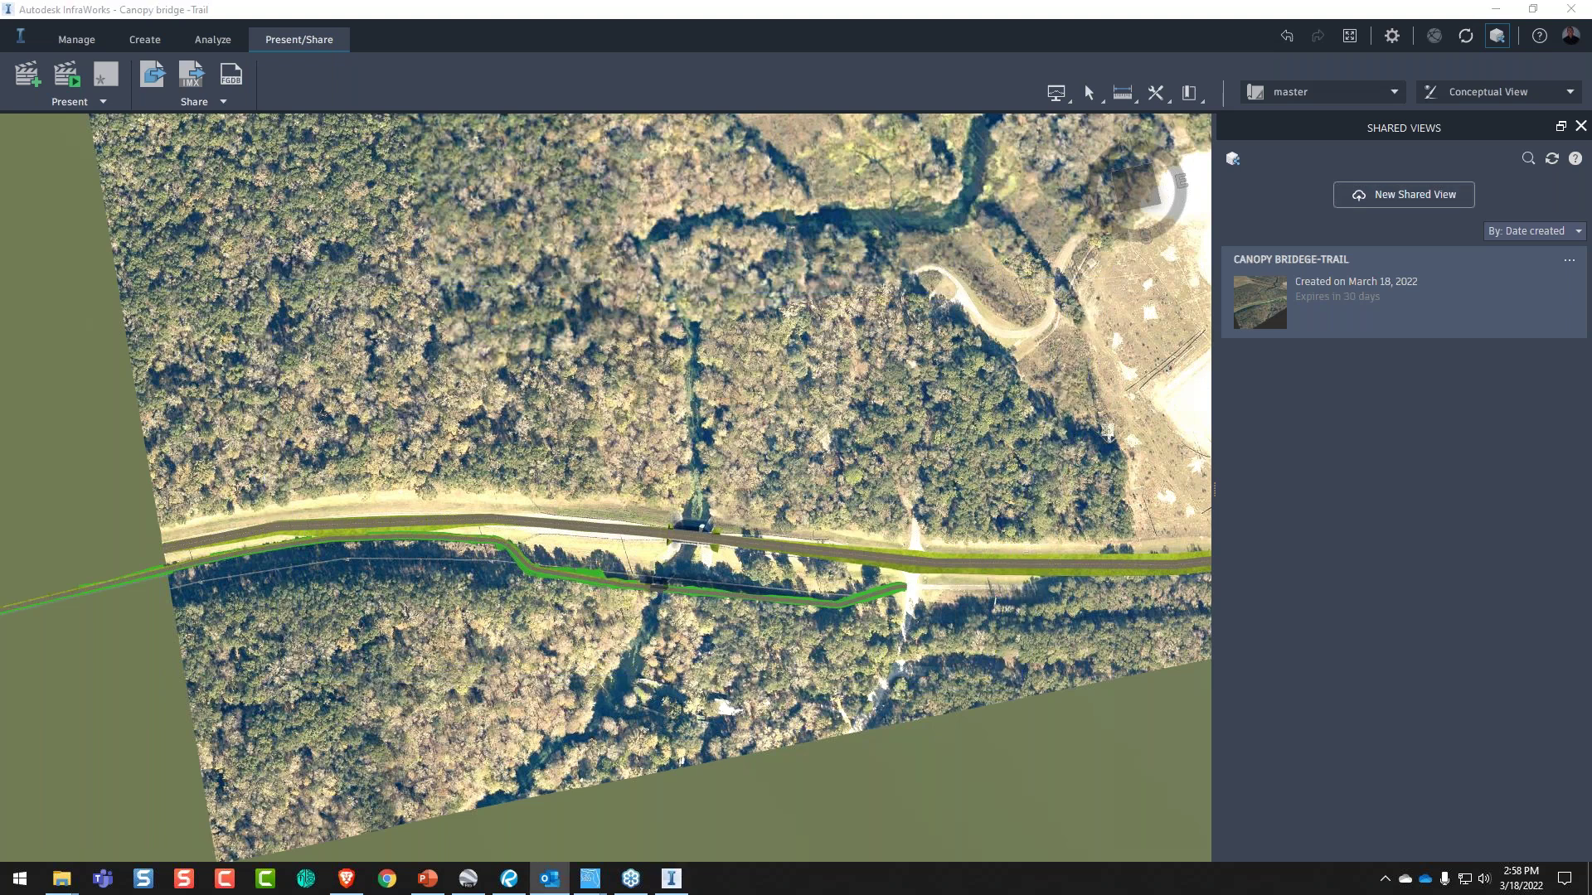
- Switch to Outlook and open the shared CANOPY BRIDEGE-TRAIL file from the Autodesk e-mail in Autodesk Viewer
{"action": "left_click", "coordinate": [550, 879]}
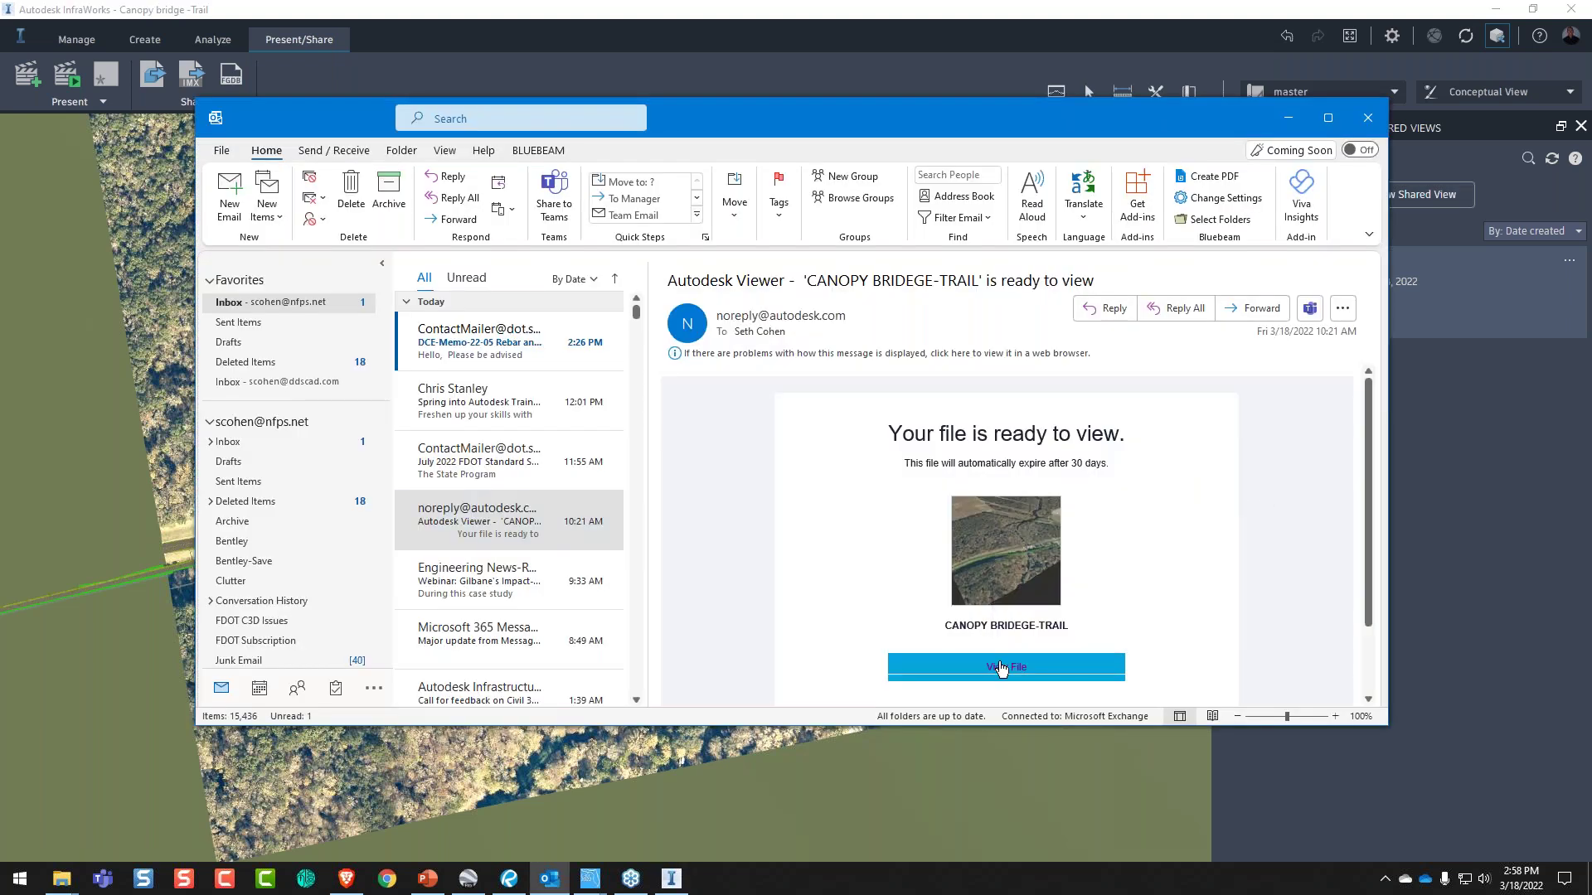
{"action": "left_click", "coordinate": [1000, 669]}
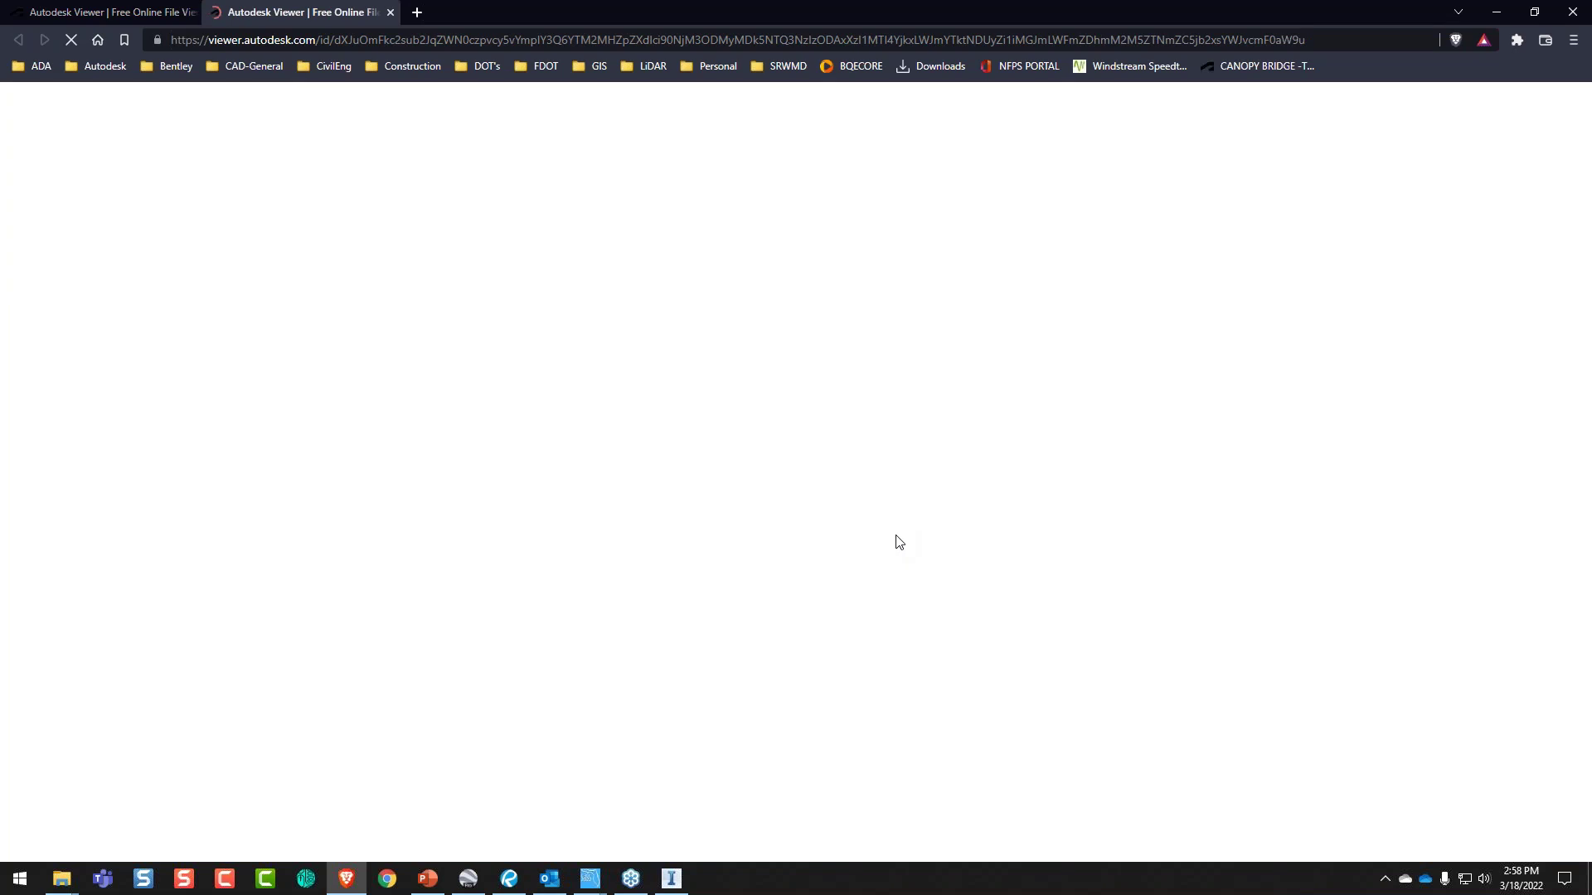
{"action": "left_click", "coordinate": [110, 7]}
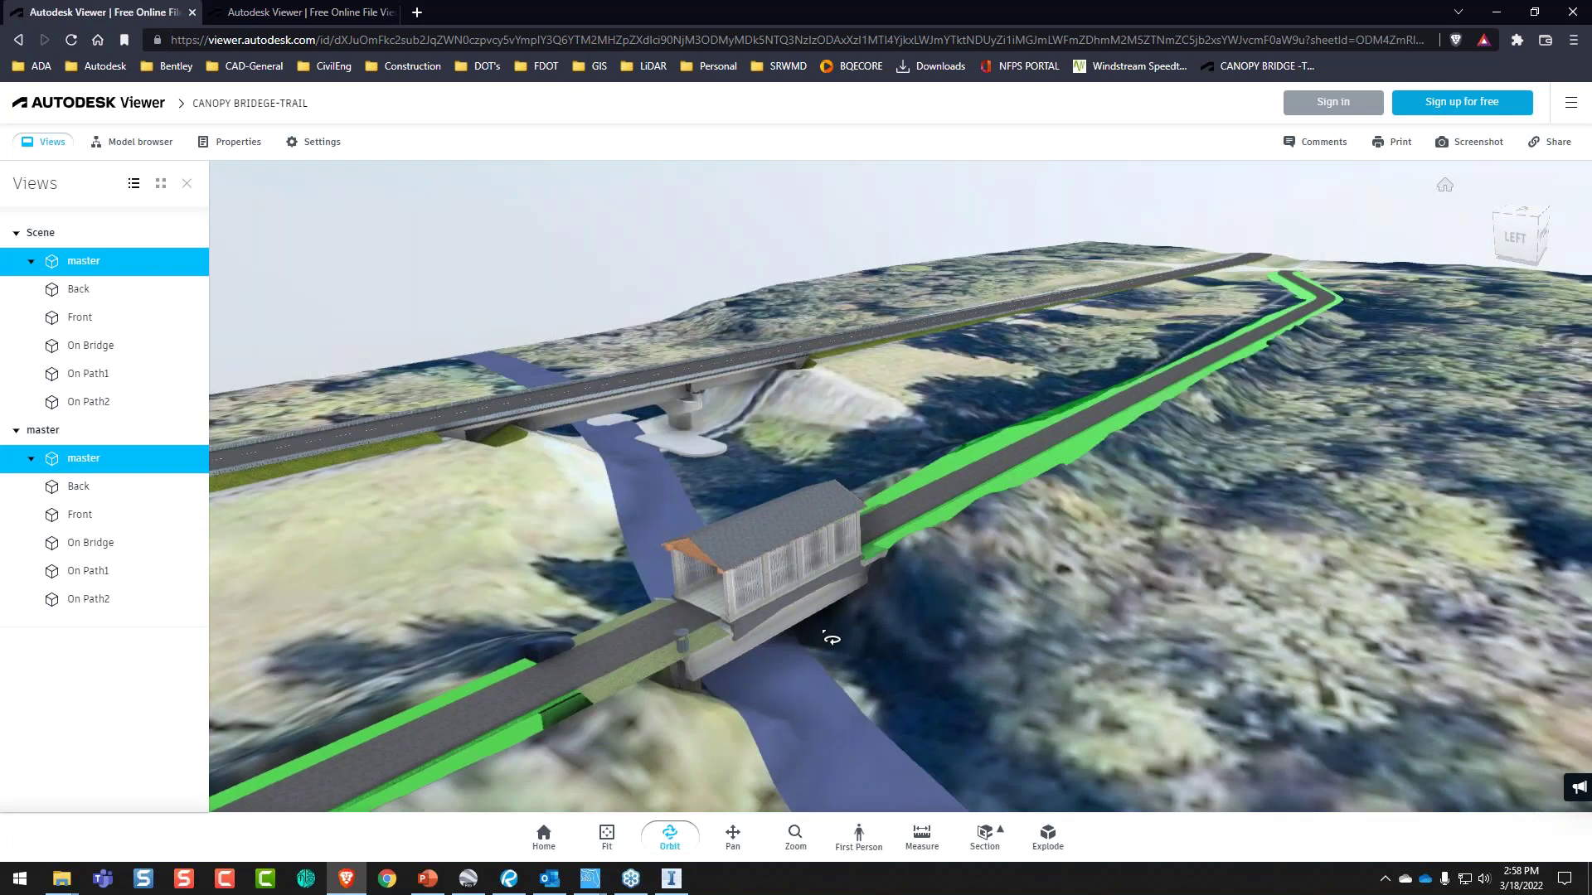
- Examine the shared model of the bridge and trail from a saved trail-level view and from an aerial overview
{"action": "left_click", "coordinate": [97, 356]}
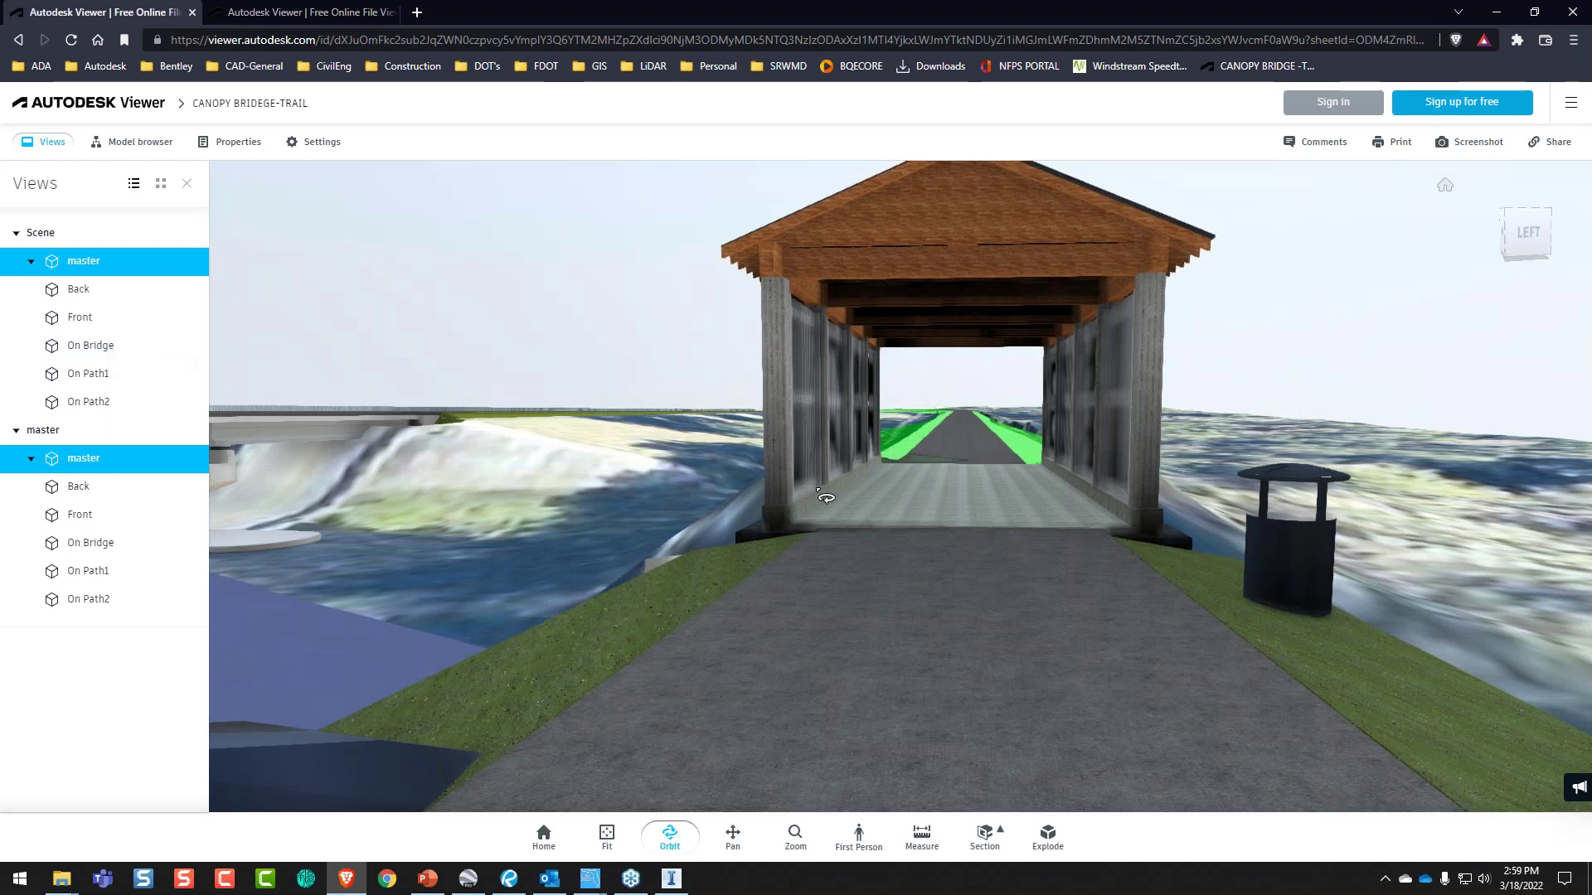
{"action": "left_click_drag", "start_coordinate": [614, 570], "coordinate": [319, 585]}
{"action": "scroll", "coordinate": [693, 464], "scroll_direction": "down", "scroll_amount": 10}
{"action": "left_click_drag", "start_coordinate": [693, 439], "coordinate": [712, 517]}
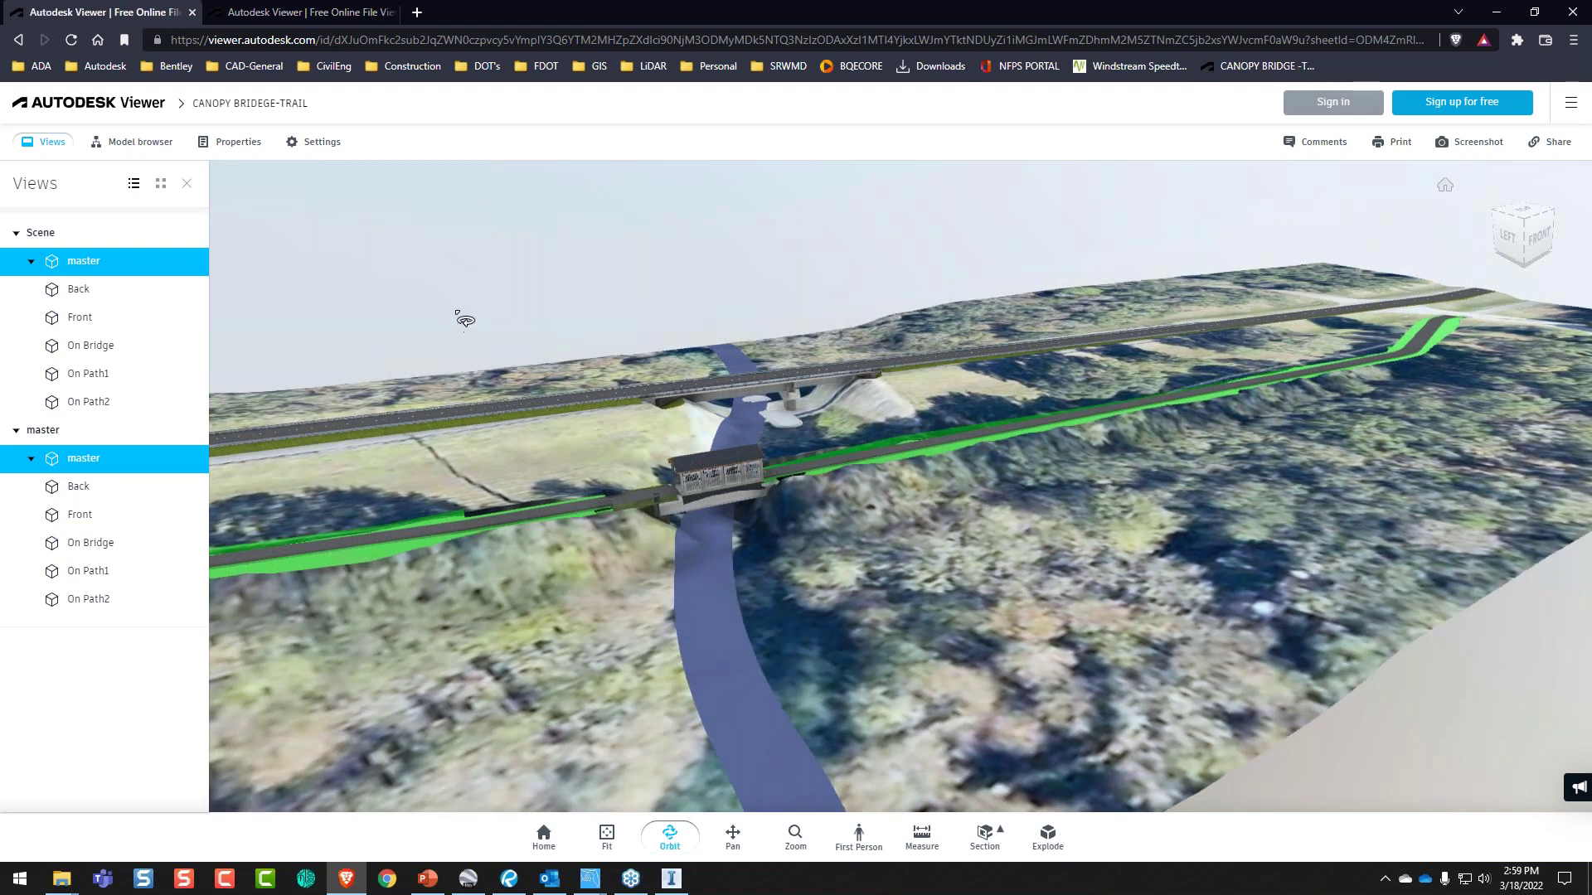
- Review the viewer's navigation settings, from the ViewCube and orbit options to the mouse and gravity options, and close them
{"action": "left_click", "coordinate": [309, 145]}
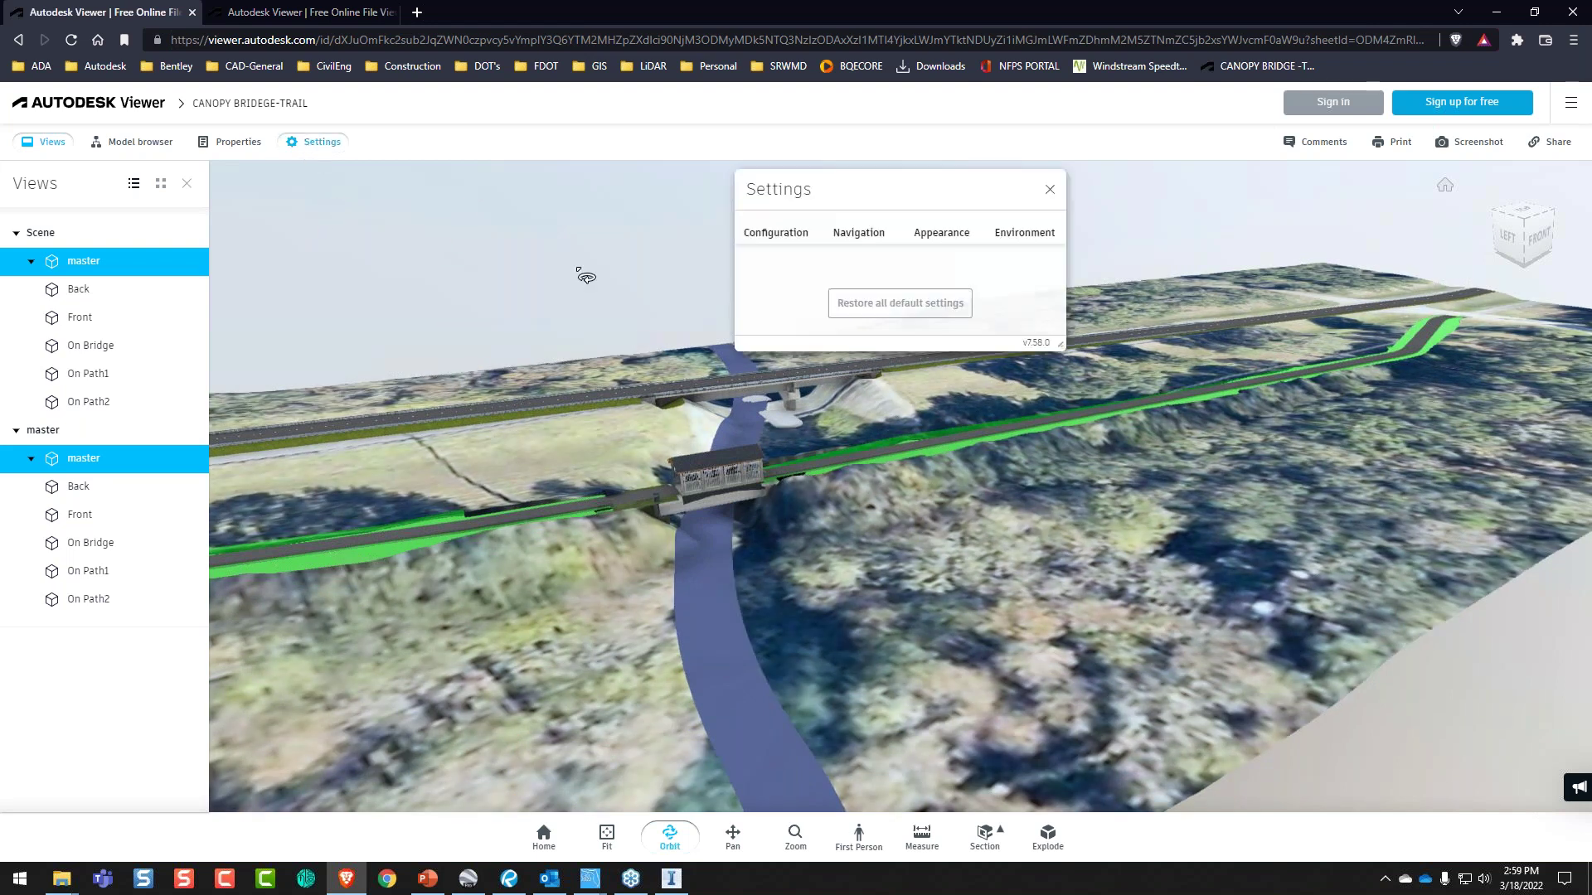
{"action": "left_click", "coordinate": [843, 236]}
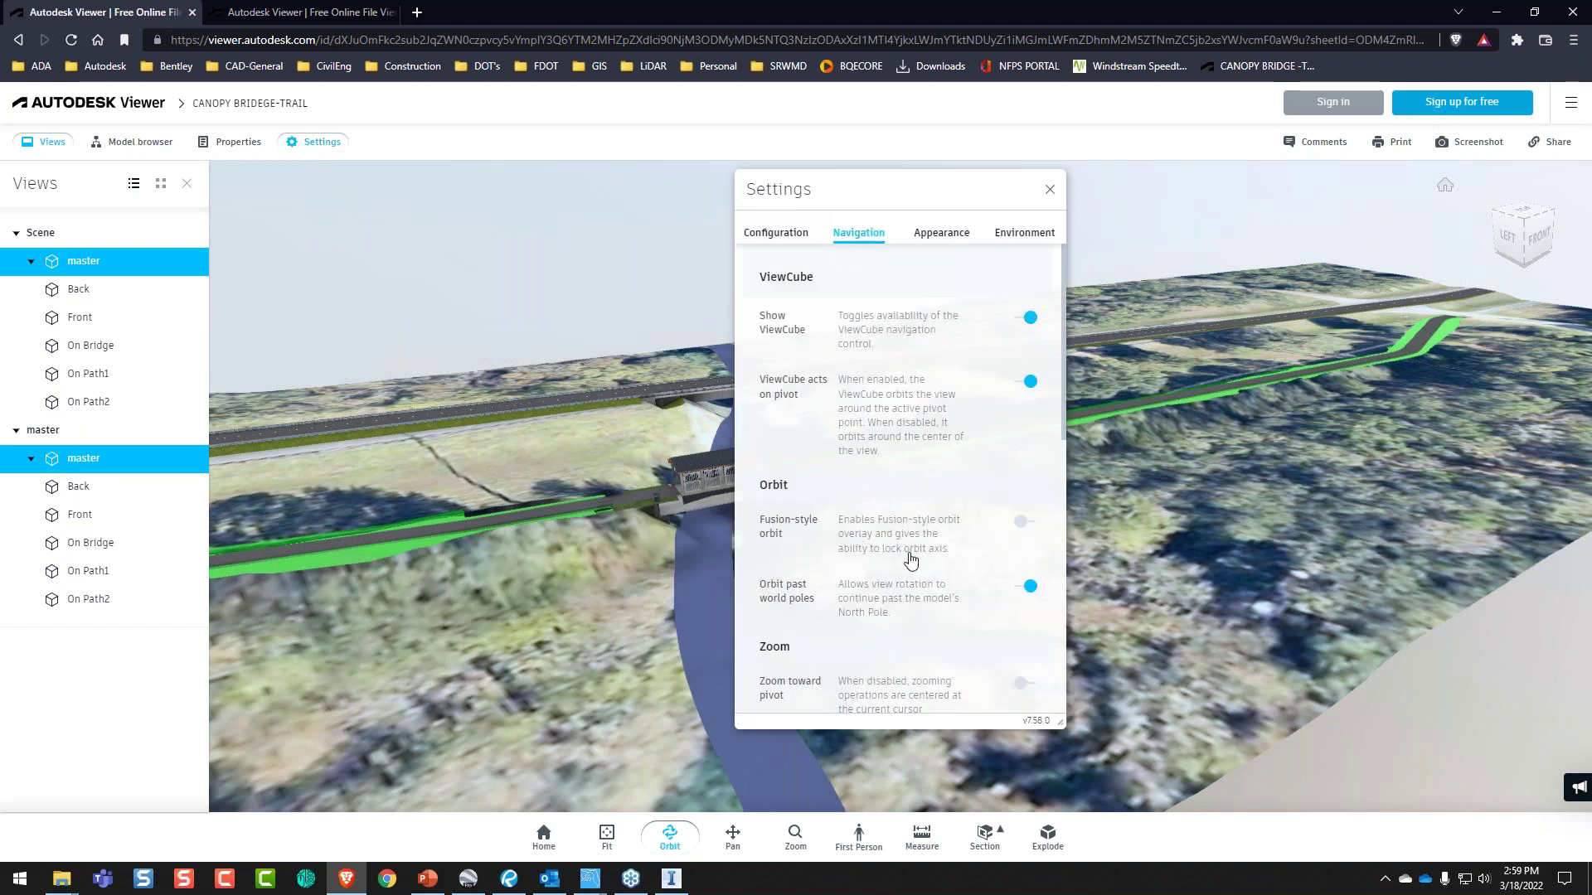
{"action": "scroll", "coordinate": [908, 564], "scroll_direction": "down", "scroll_amount": 6}
{"action": "scroll", "coordinate": [909, 567], "scroll_direction": "down", "scroll_amount": 3}
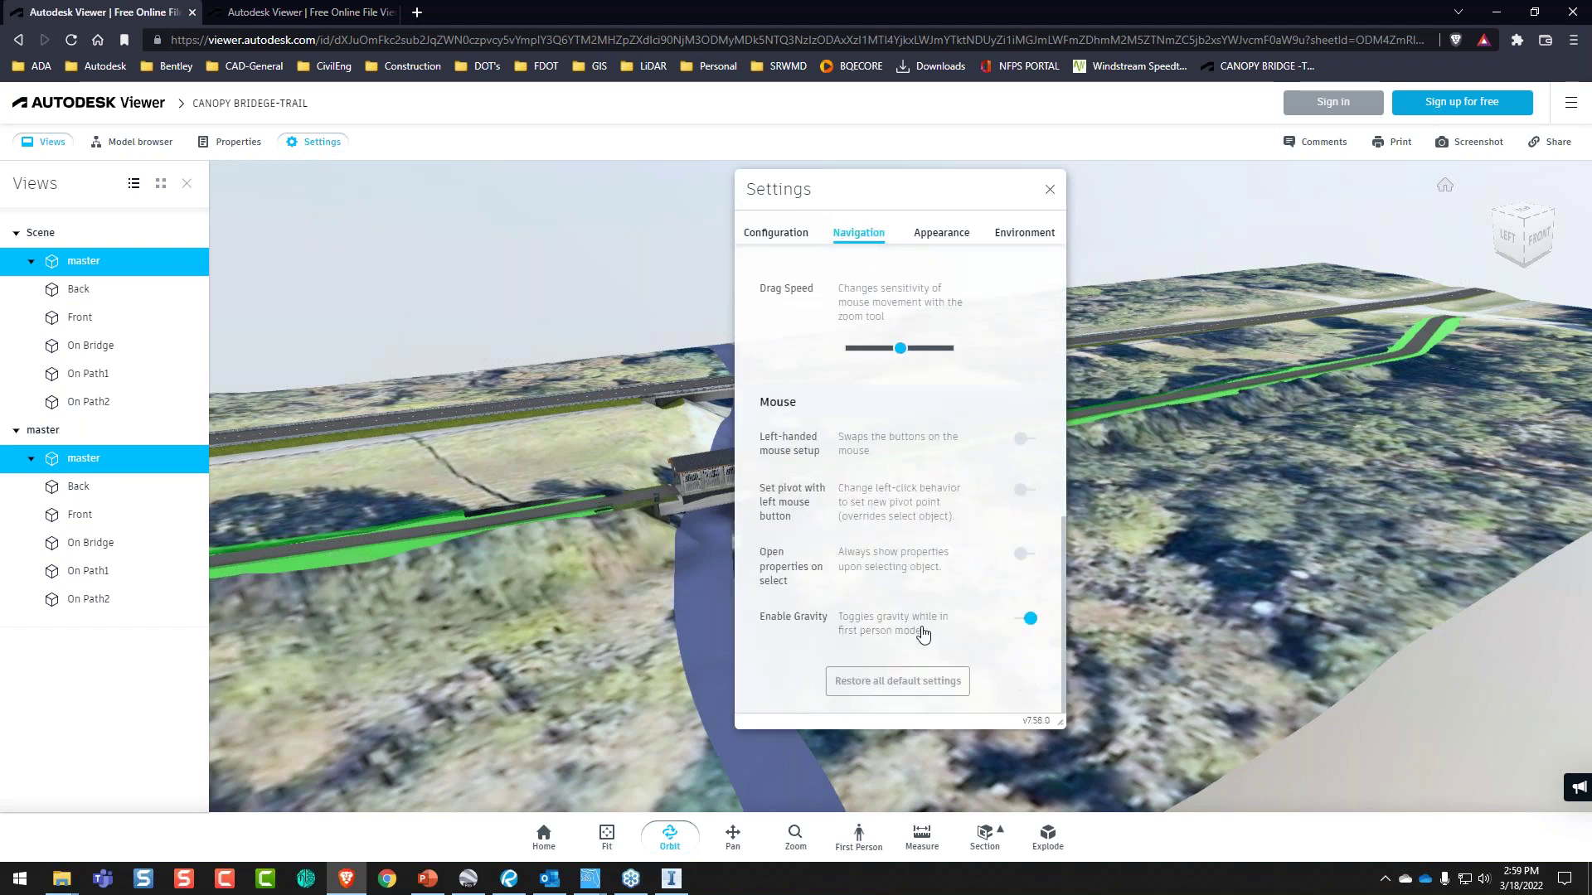
{"action": "scroll", "coordinate": [852, 539], "scroll_direction": "up", "scroll_amount": 3}
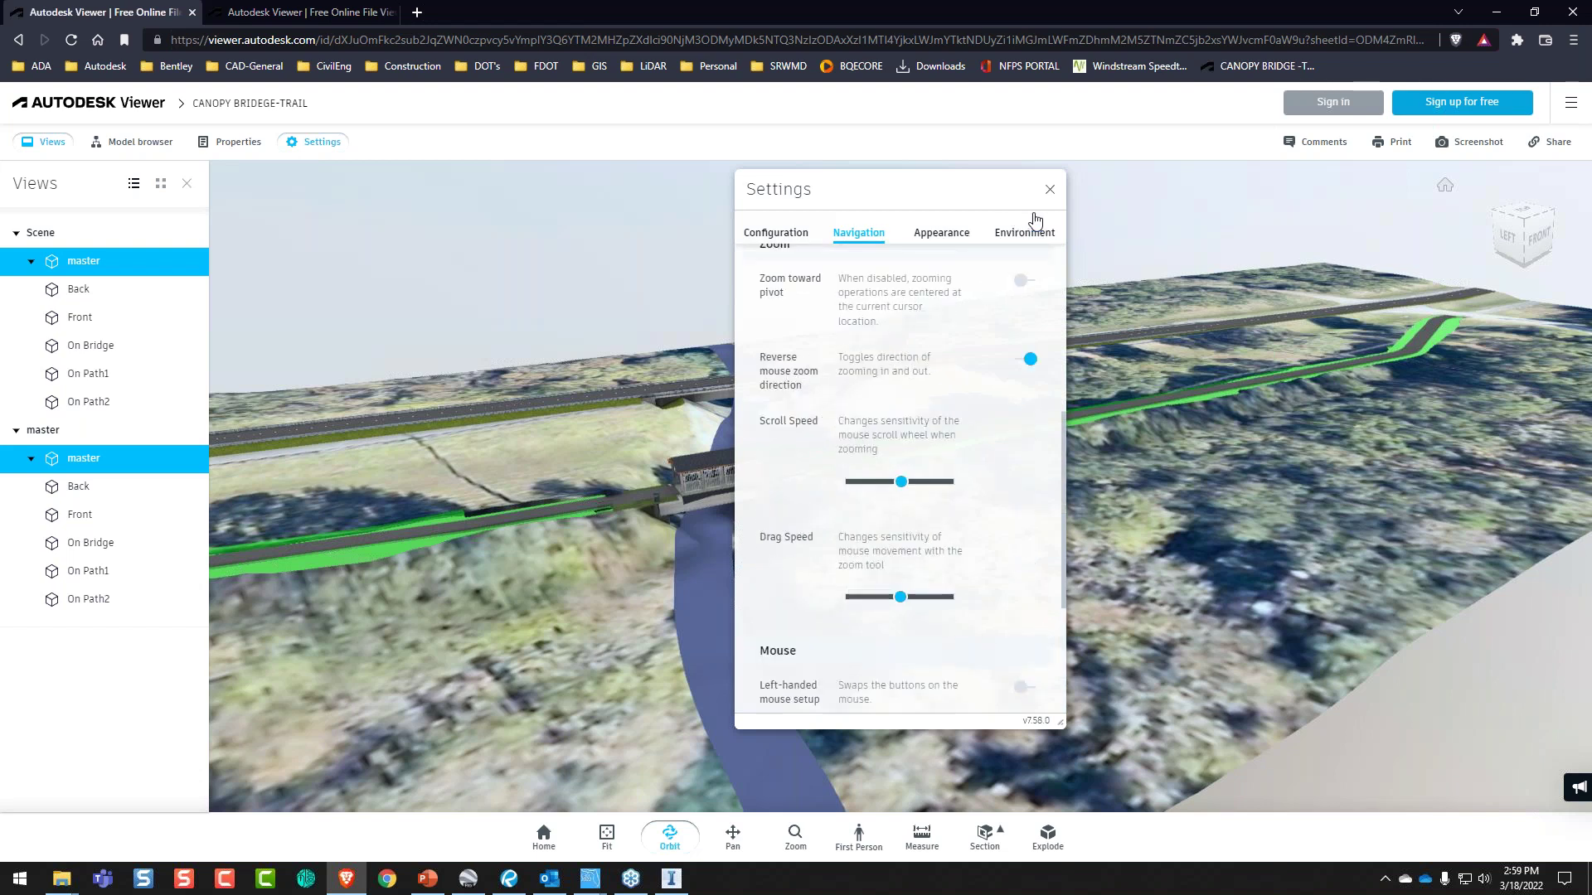
{"action": "left_click", "coordinate": [1050, 192]}
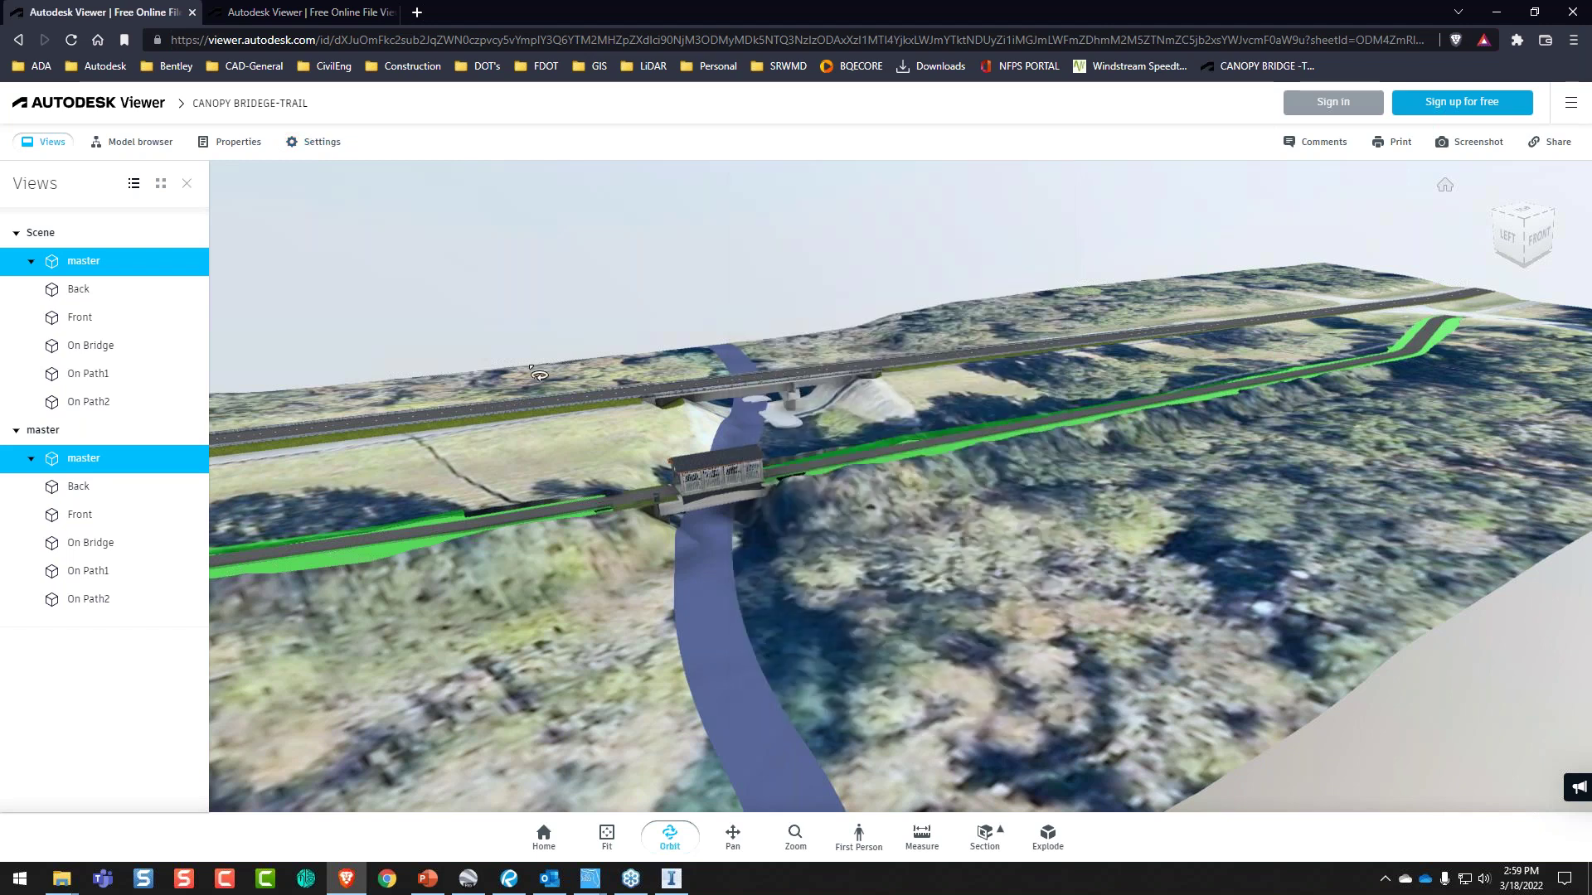
- Orbit to face the canopy bridge along the trail and enter First Person navigation on the path, permanently dismissing its instructions
{"action": "left_click_drag", "start_coordinate": [483, 410], "coordinate": [645, 574]}
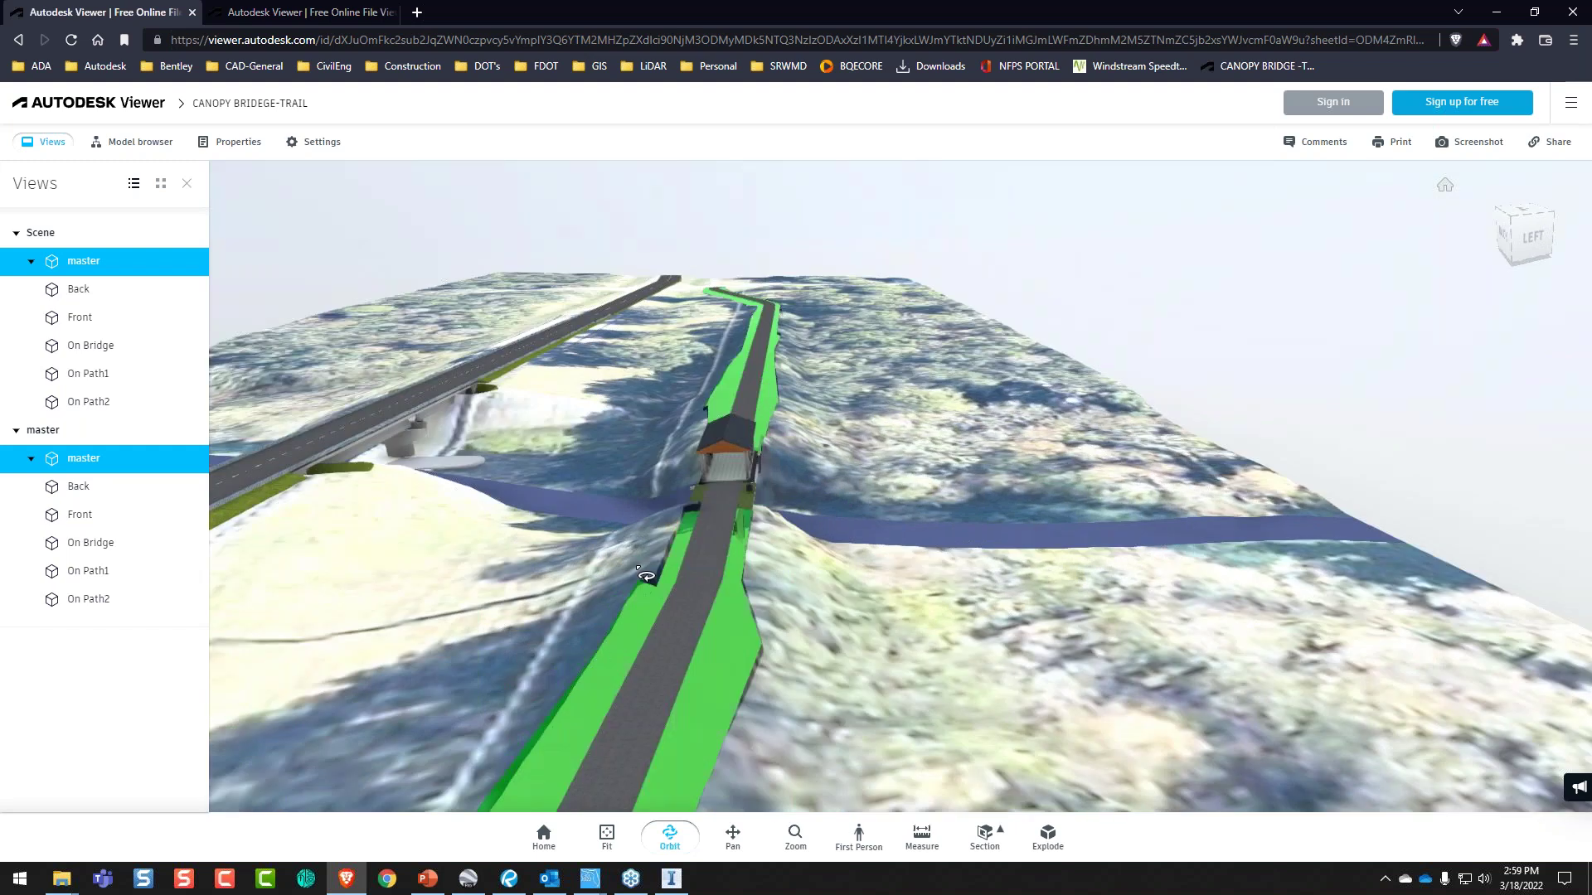
{"action": "left_click", "coordinate": [858, 836]}
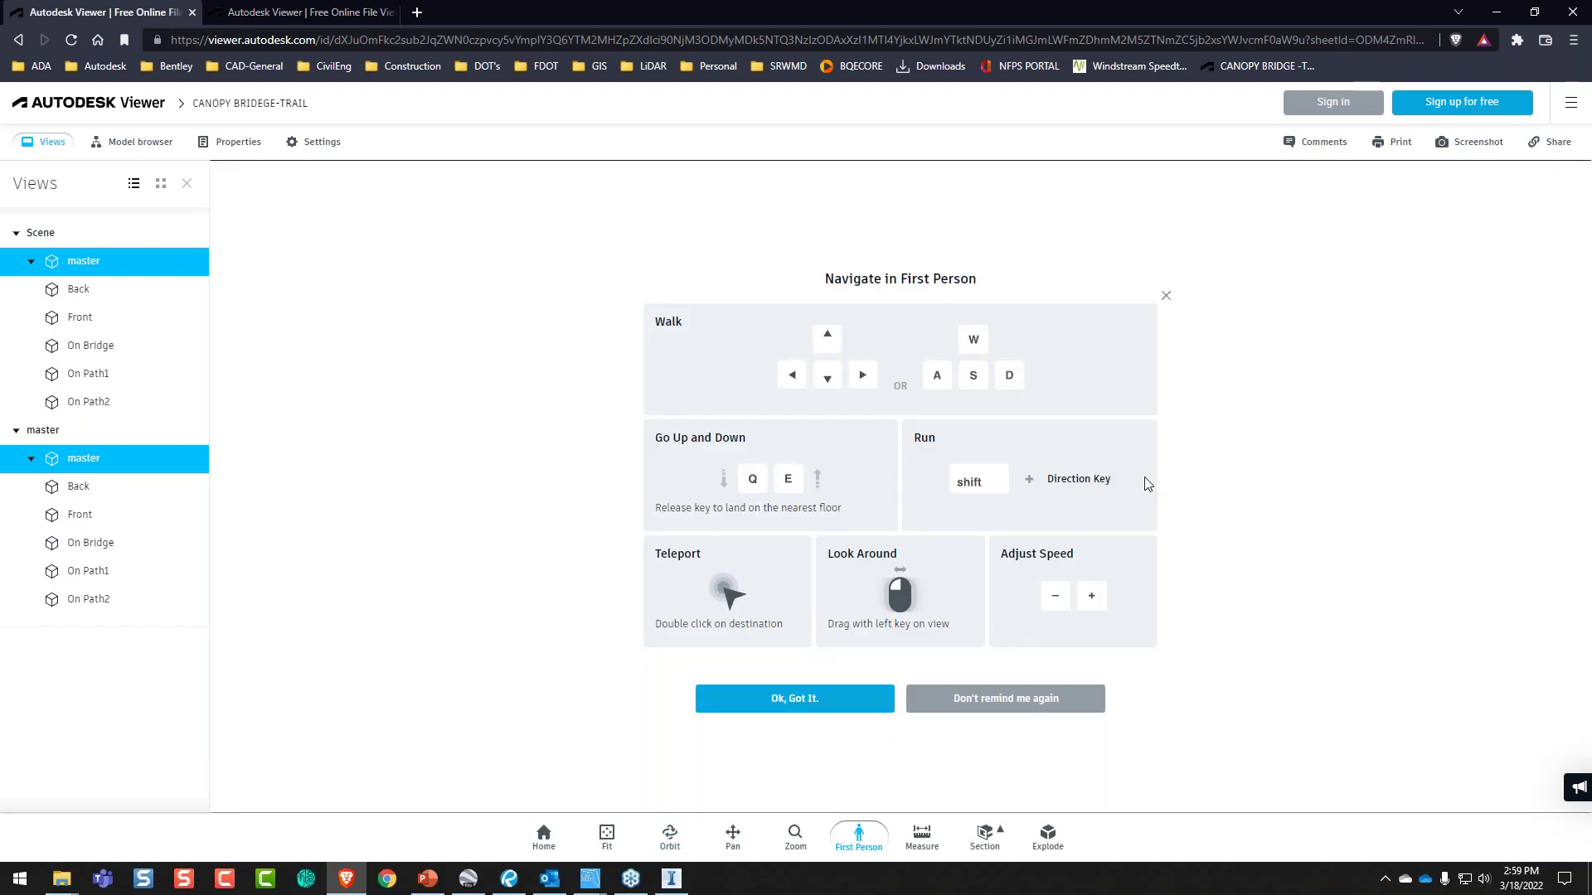
{"action": "left_click", "coordinate": [964, 703]}
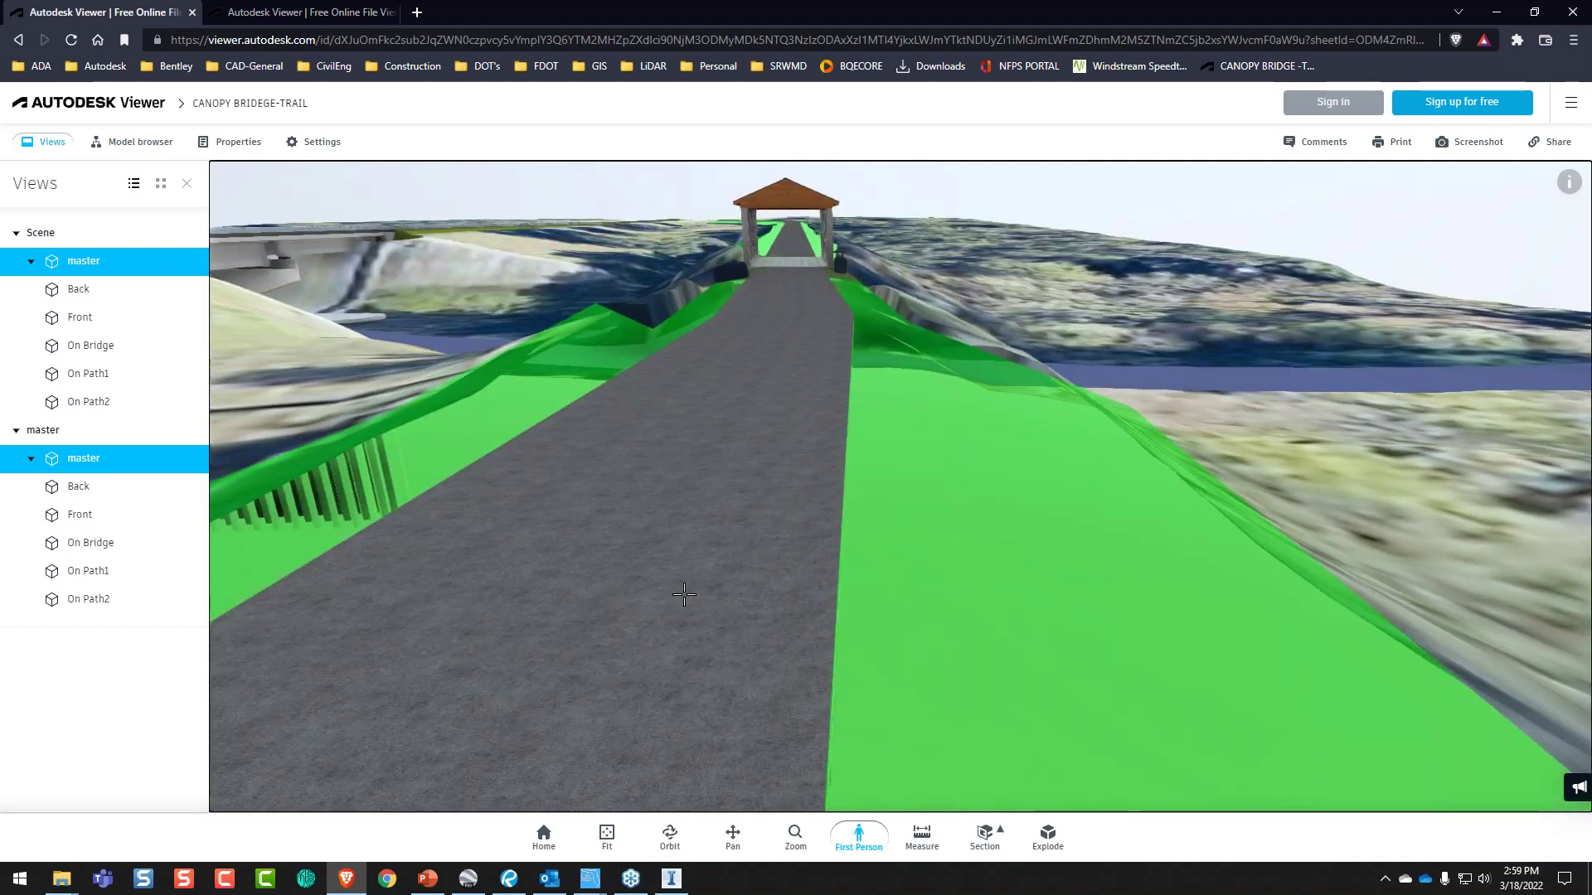
{"action": "double_click", "coordinate": [684, 594]}
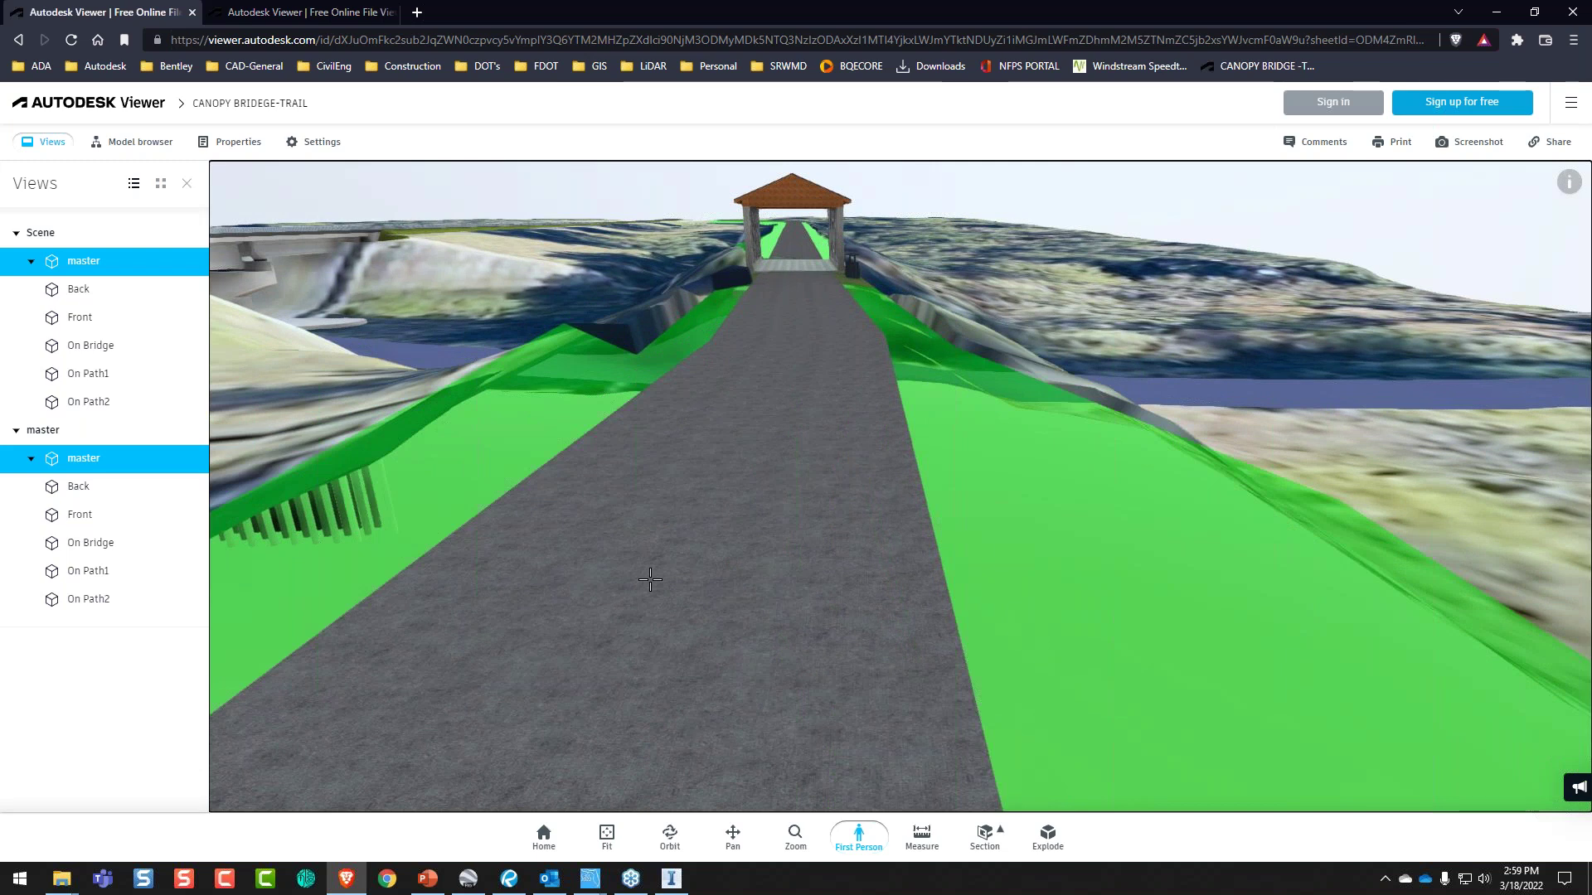
{"action": "double_click", "coordinate": [652, 541]}
- Walk along the trail past the trash can into the canopy bridge and look around toward the river and road bridge
{"action": "key", "text": "Up"}
{"action": "left_click_drag", "start_coordinate": [652, 542], "coordinate": [563, 290]}
{"action": "key", "text": "Up"}
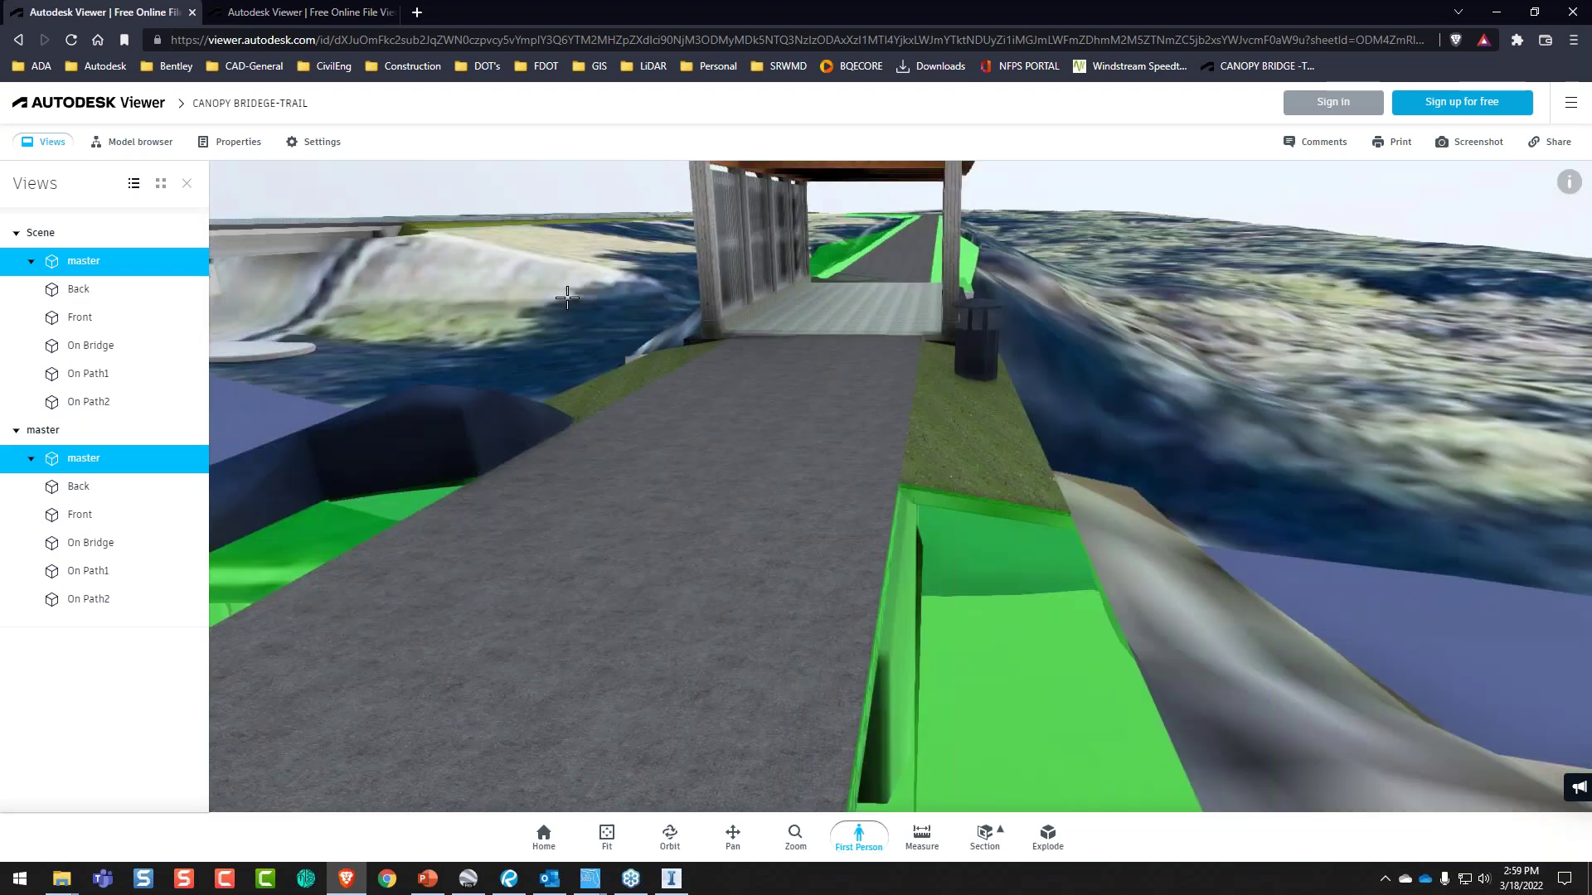
{"action": "key", "text": "Up"}
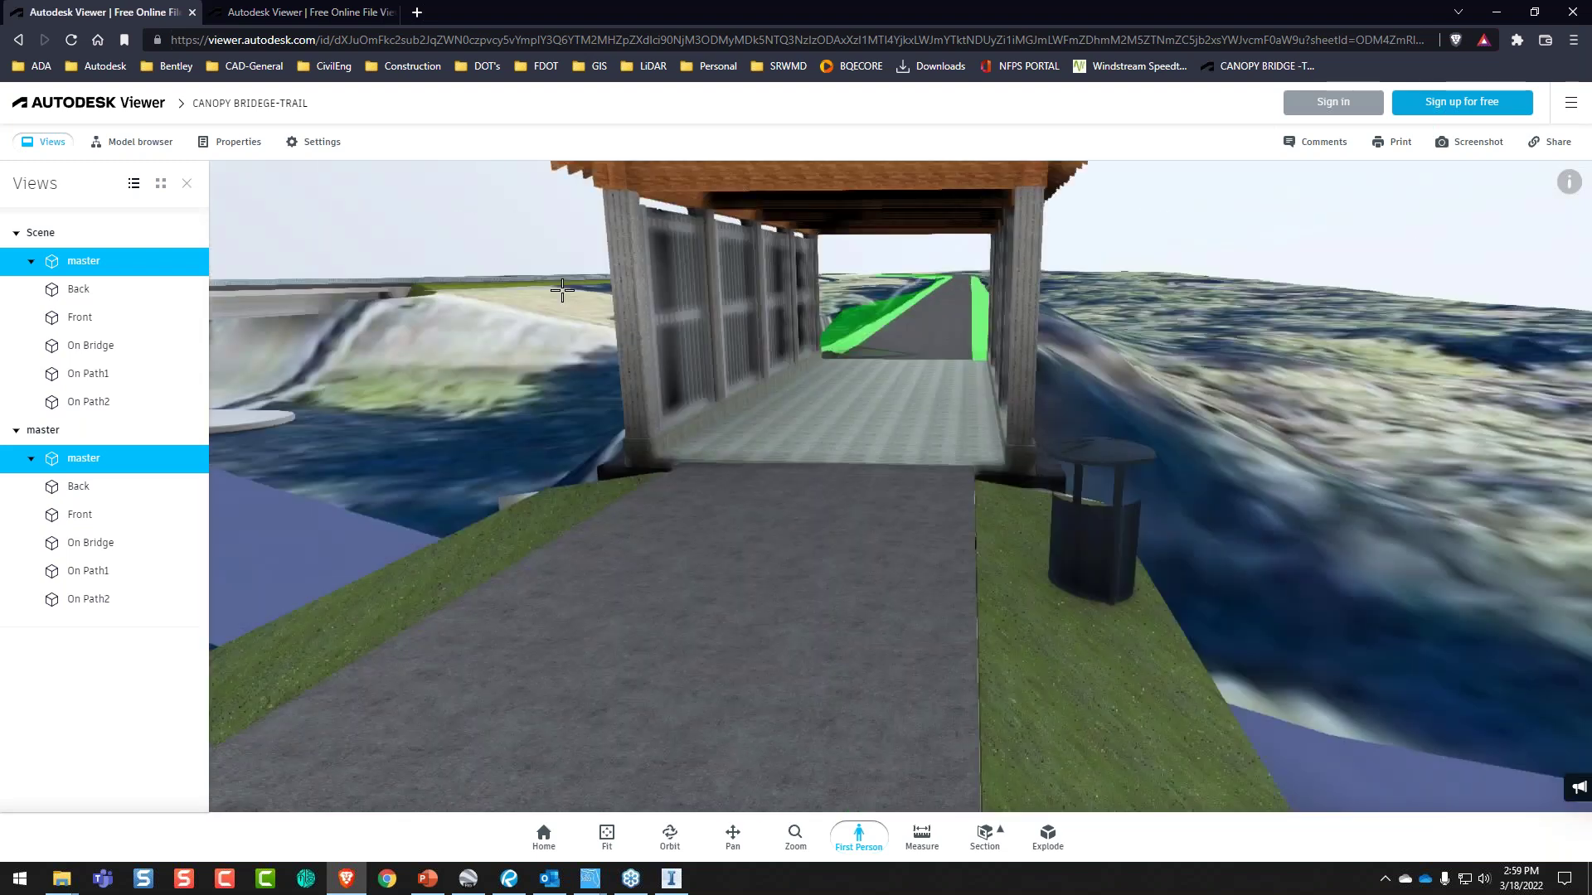
{"action": "key", "text": "Up"}
{"action": "key", "text": "Up"}
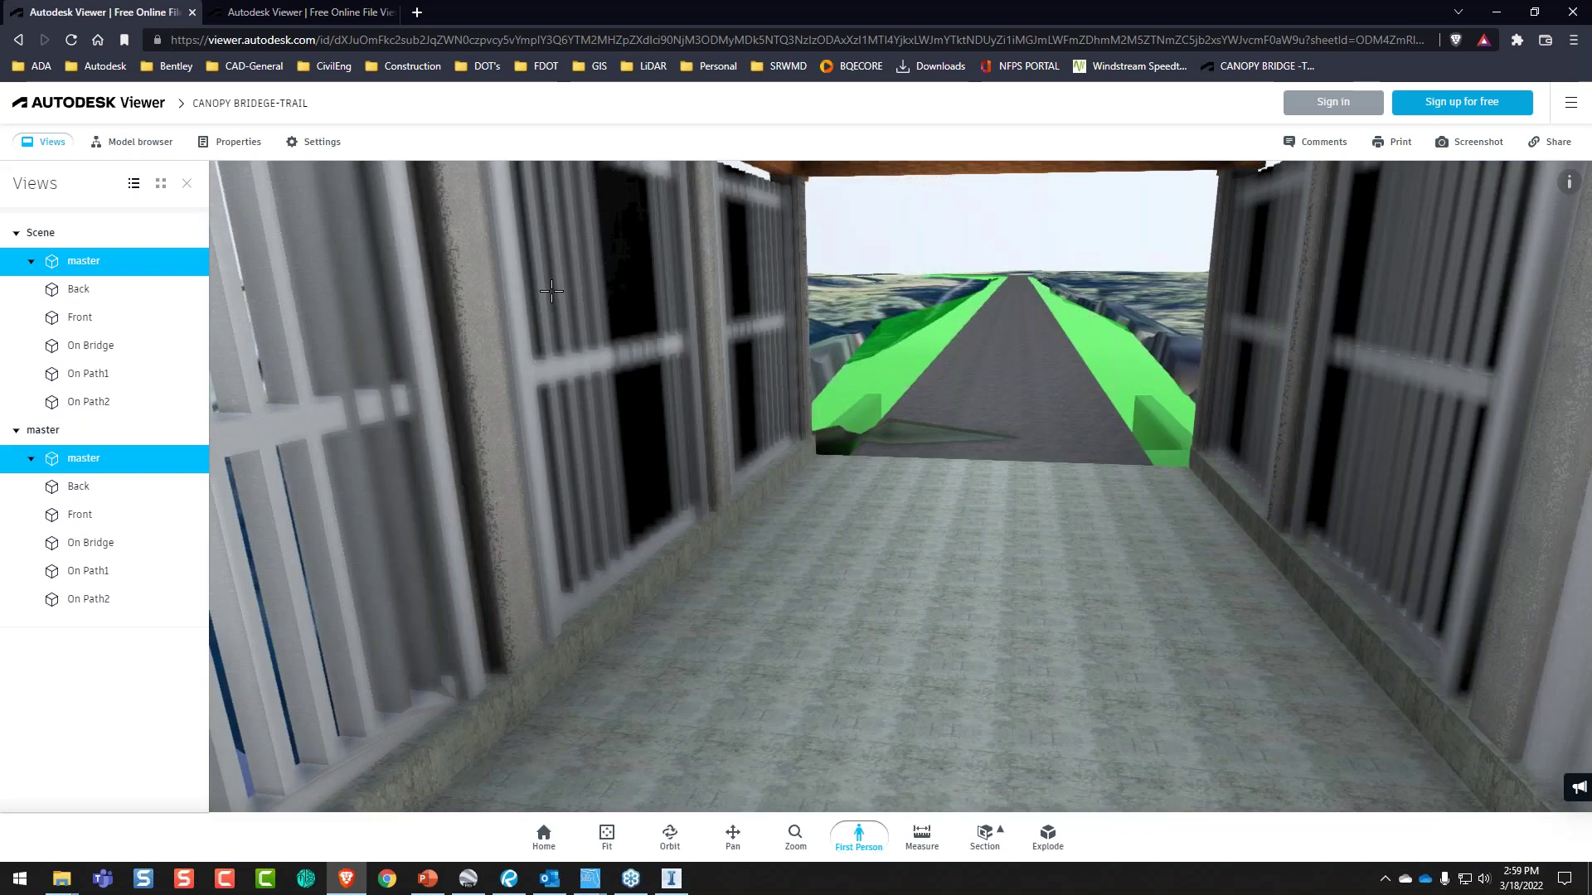
{"action": "left_click_drag", "start_coordinate": [552, 291], "coordinate": [259, 285]}
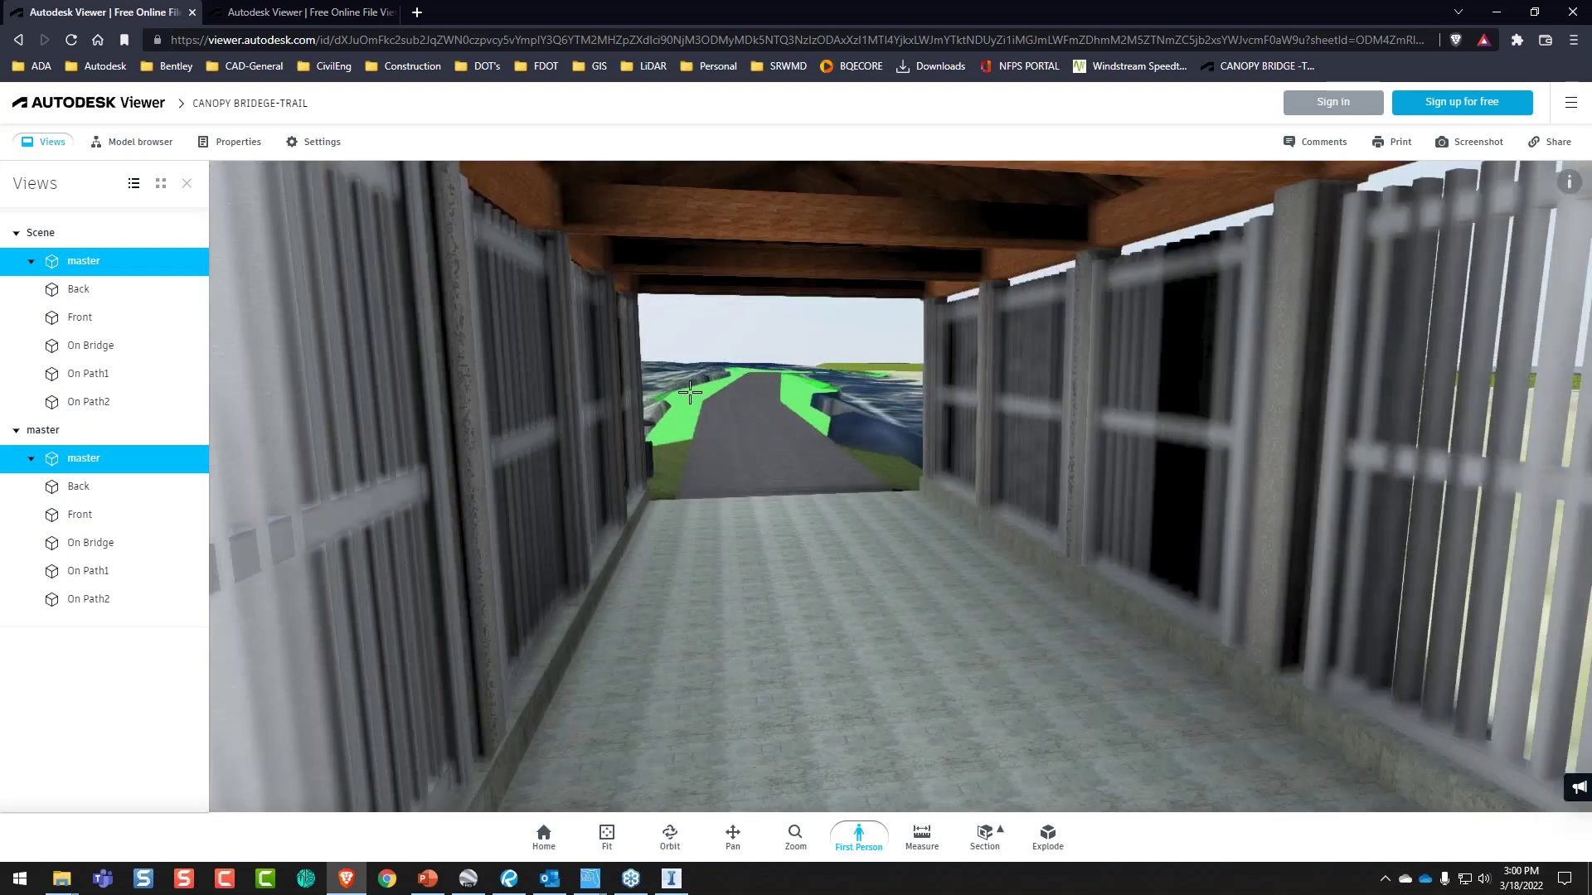
{"action": "key", "text": "Right"}
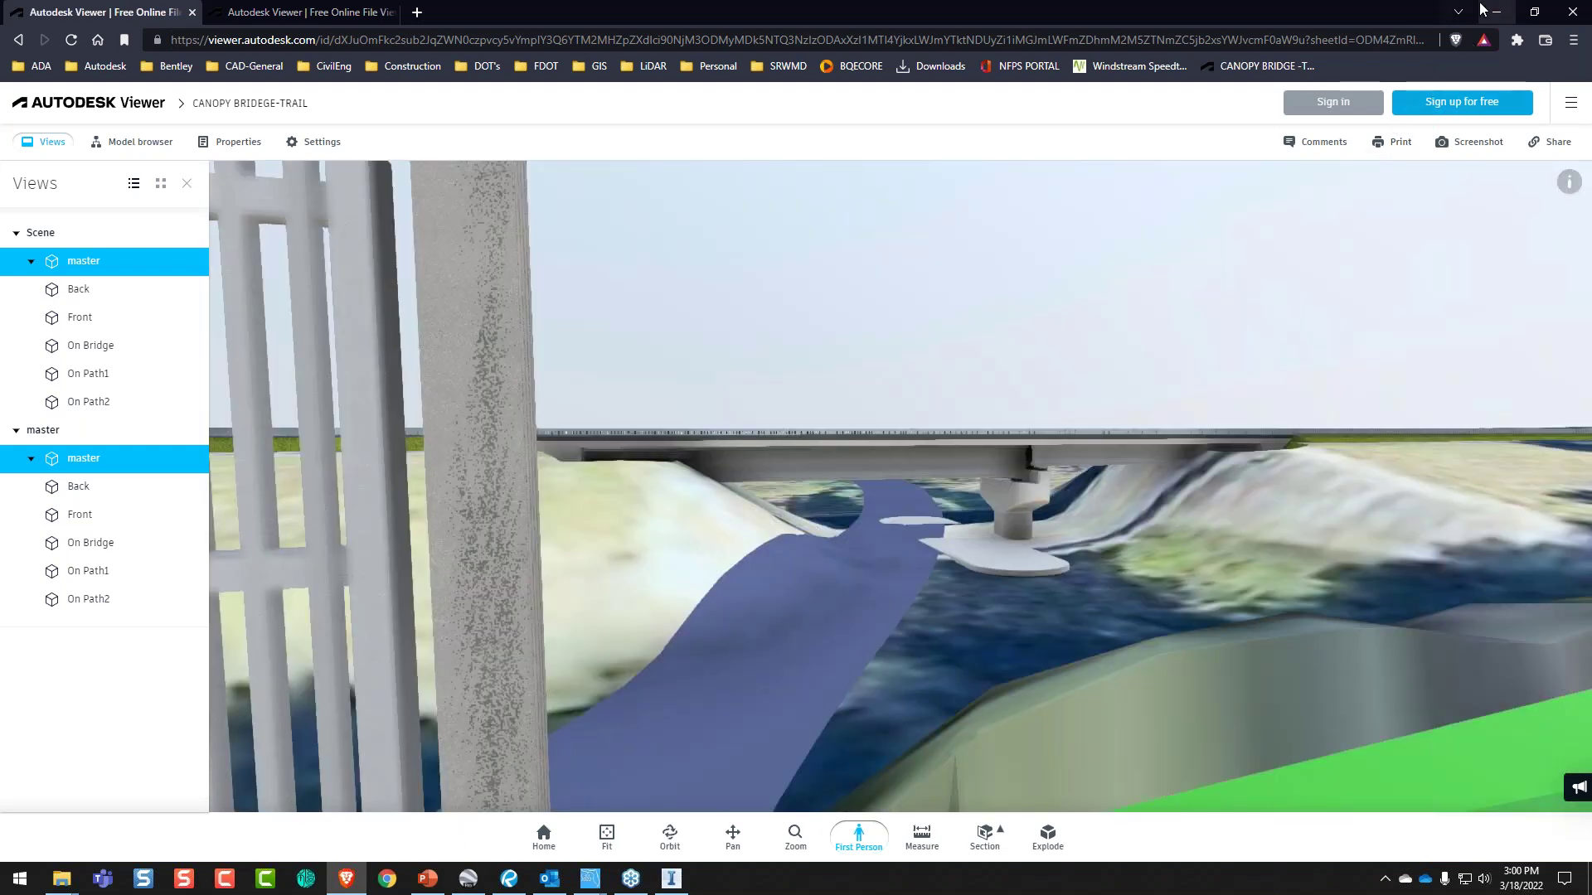
- Switch to PowerPoint, start the slide show from the current summary slide, and advance to the Questions slide
{"action": "left_click", "coordinate": [435, 887]}
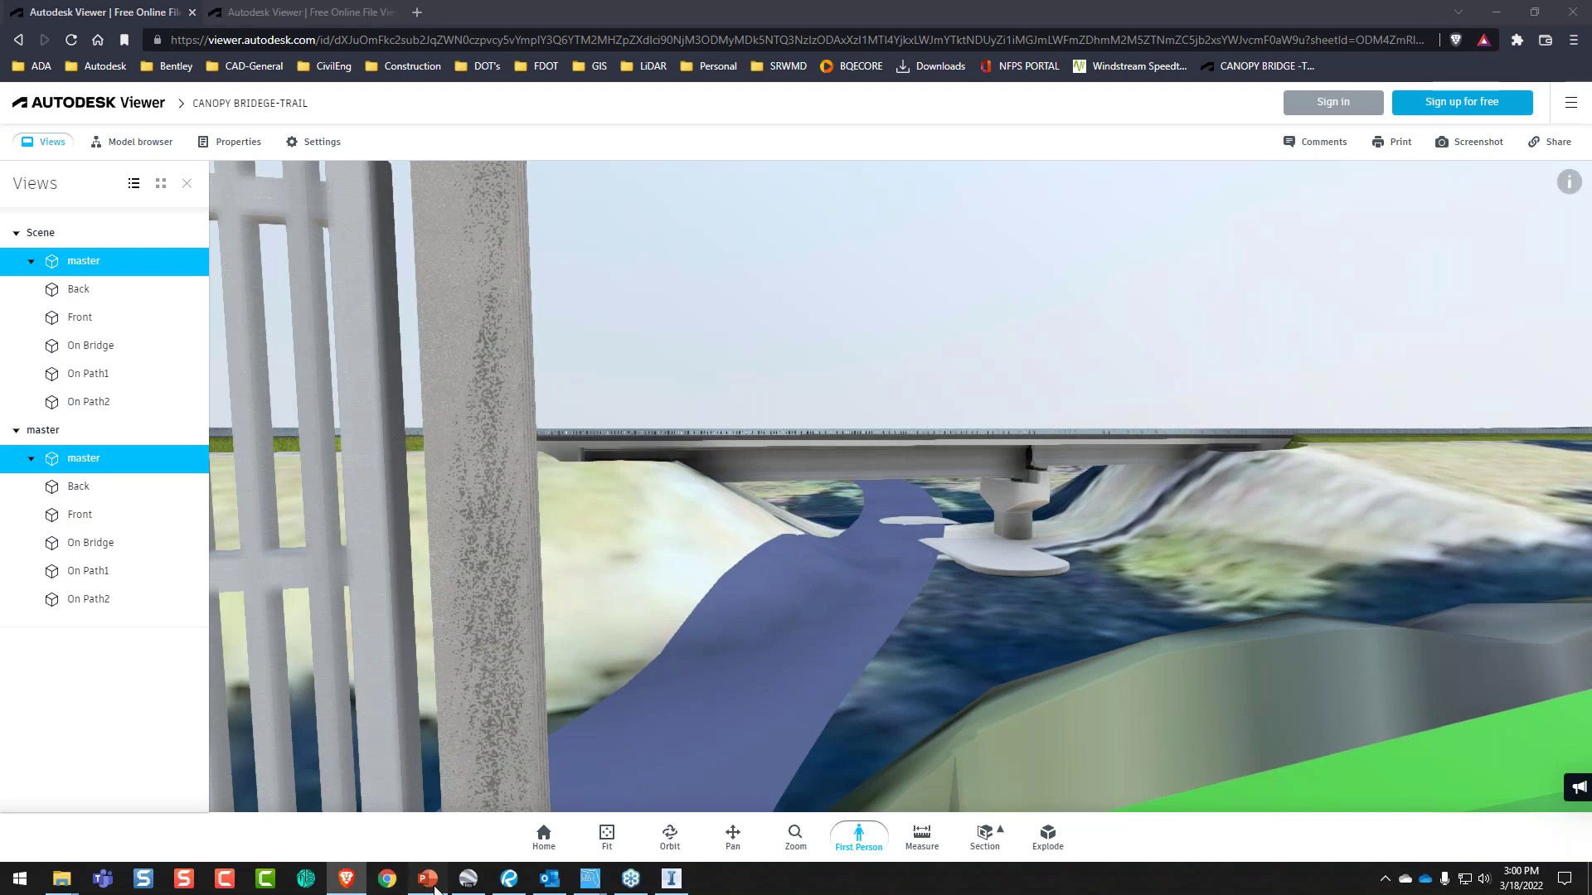
{"action": "key", "text": "shift+F5"}
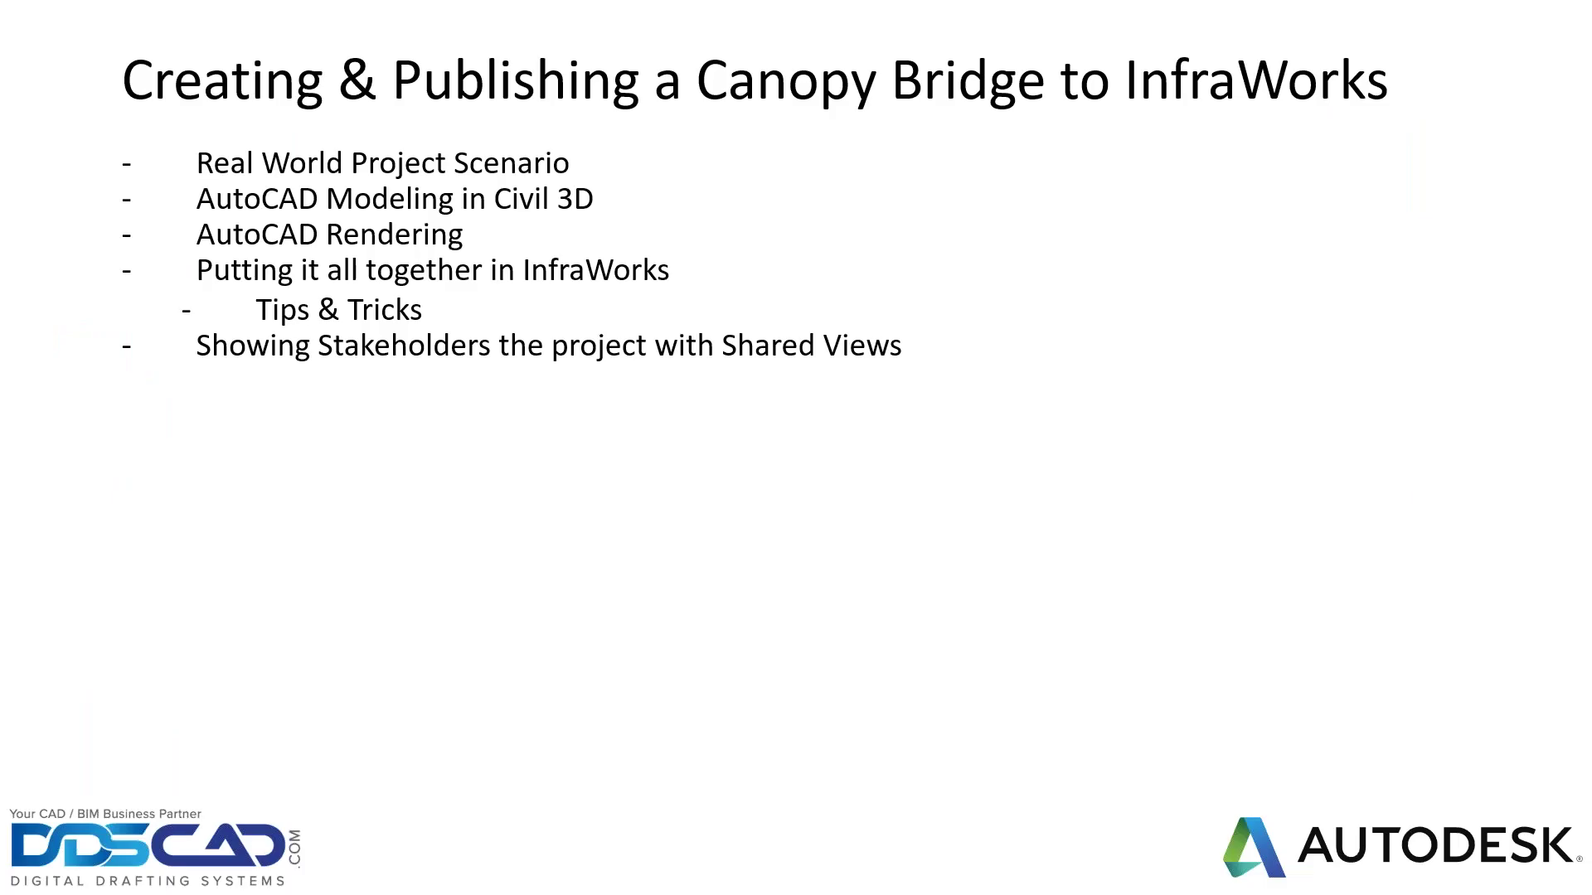
{"action": "key", "text": "Right"}
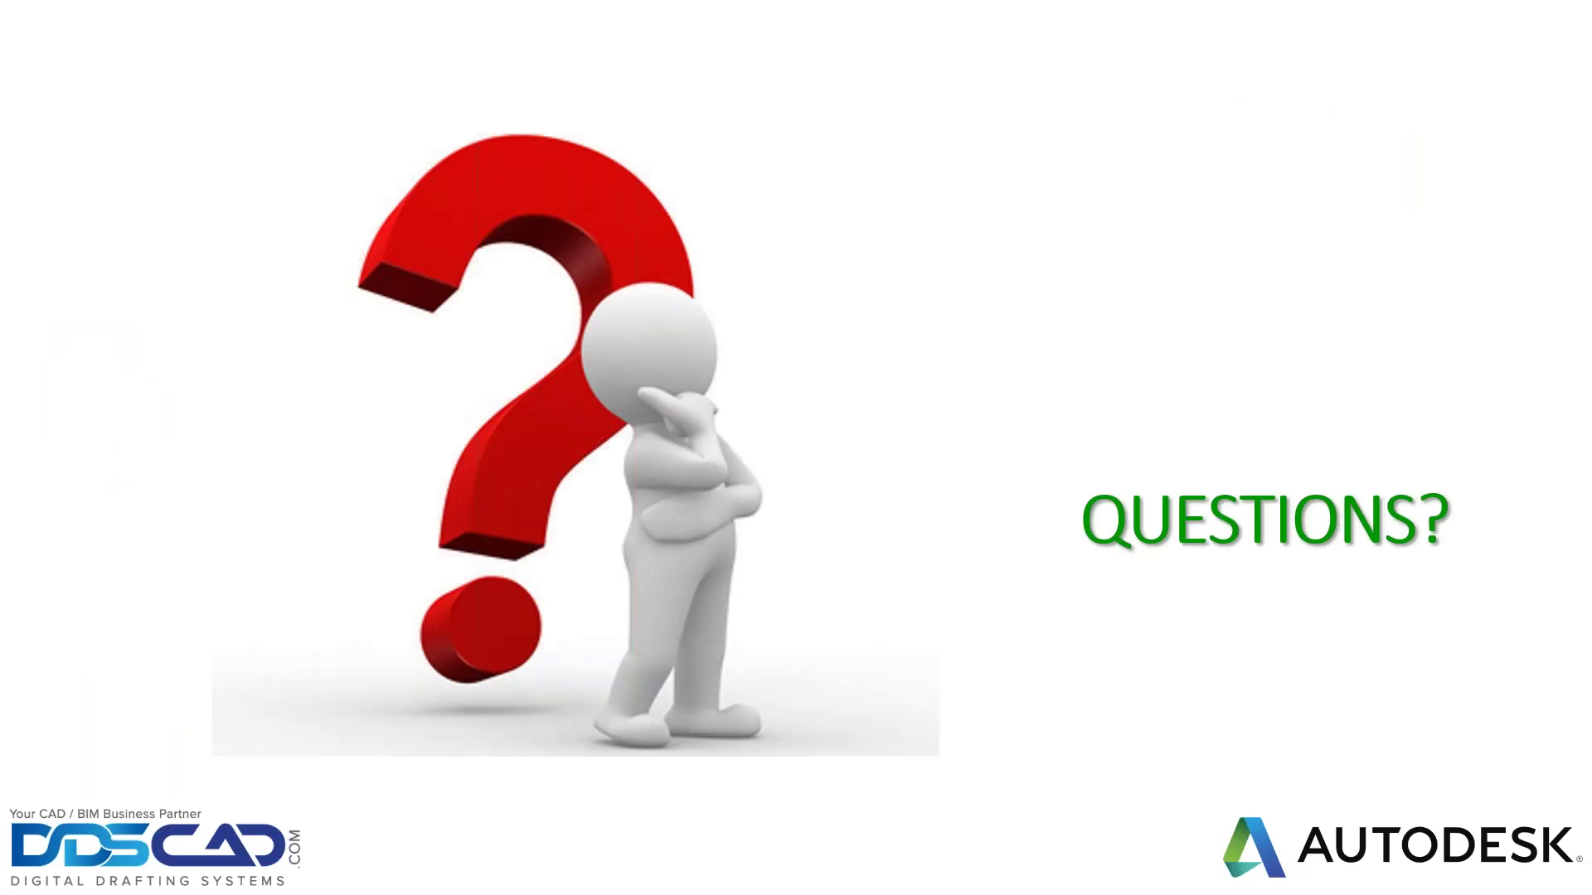